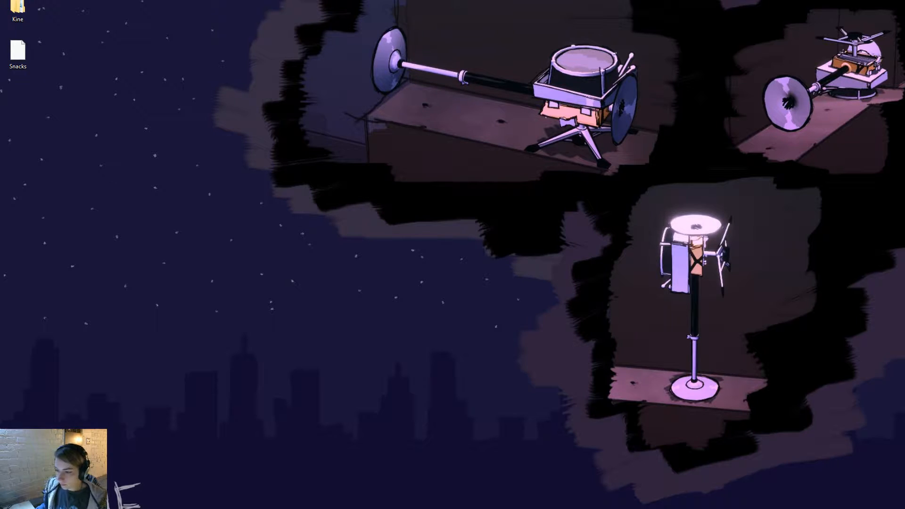
# Switch to the Unreal level editor, play the level in the full-screen viewport, and start the opening level.
pyautogui.hotkey('alt', 'Tab')
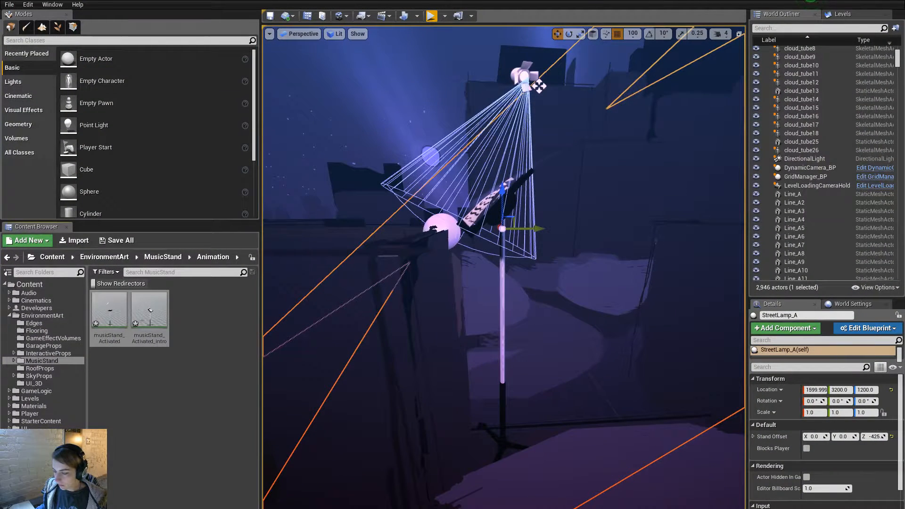
pyautogui.hotkey('alt', 'Tab')
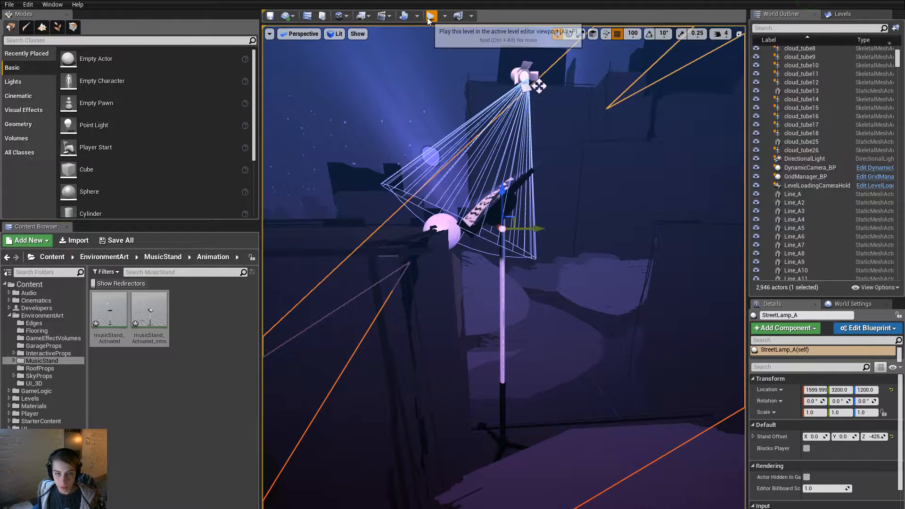
pyautogui.click(428, 18)
pyautogui.press('F11')
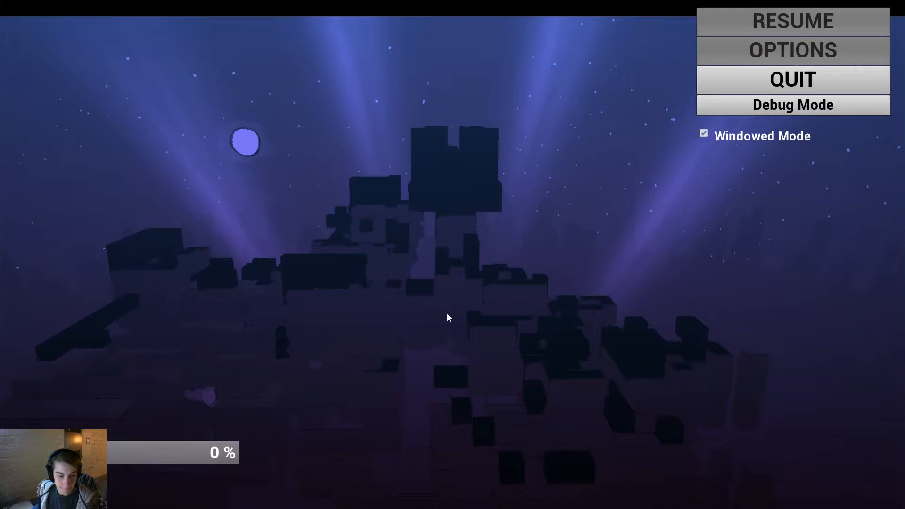
pyautogui.click(233, 455)
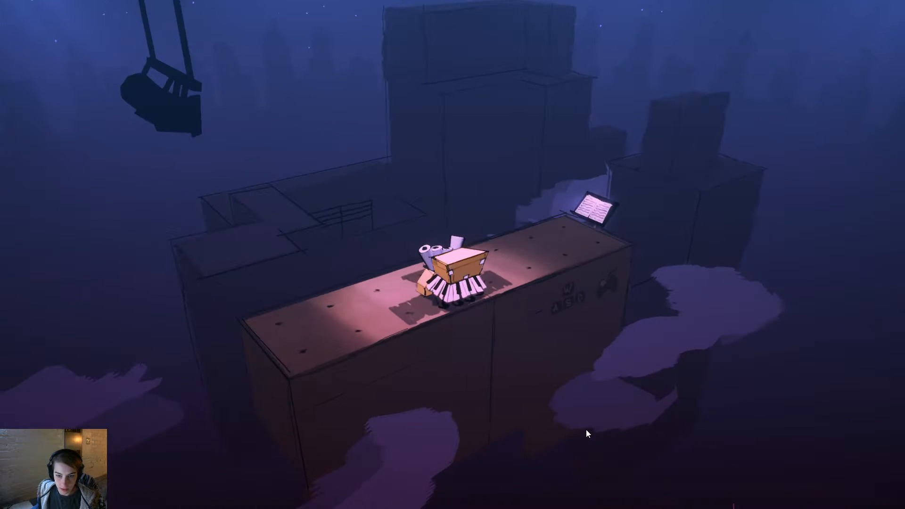
# Move the accordion-like character along the rooftops to playtest the spots with music stands.
pyautogui.press('d')
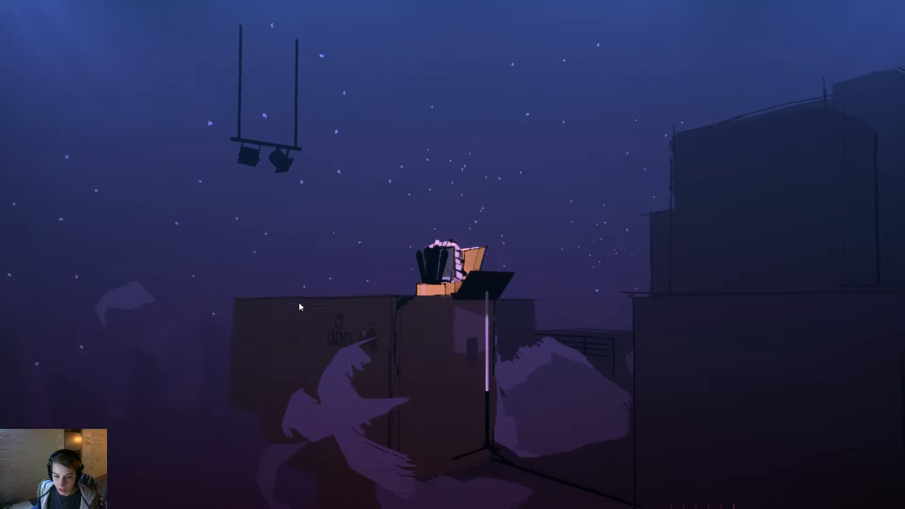
pyautogui.press('d')
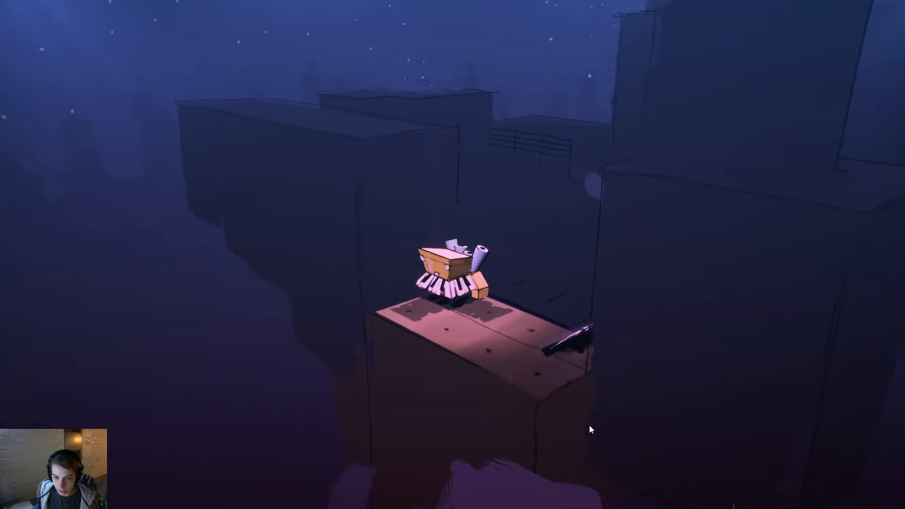
pyautogui.press('d')
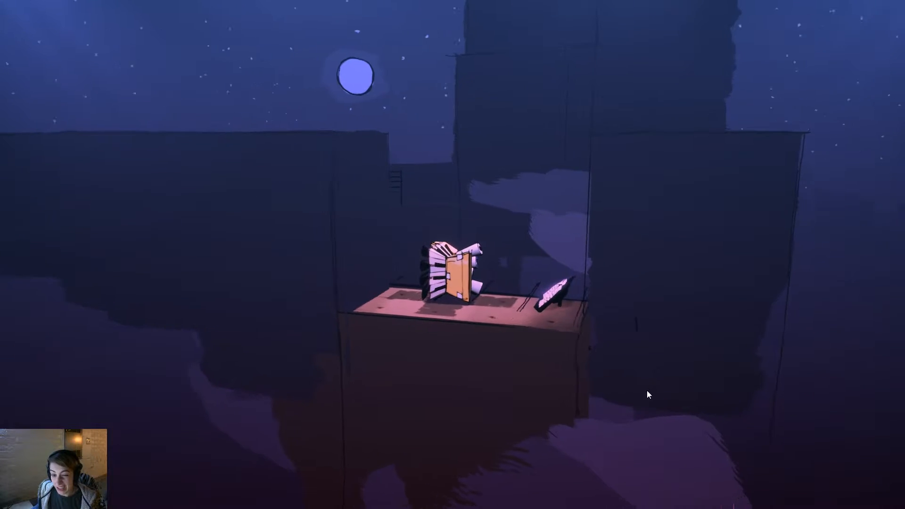
pyautogui.press('d')
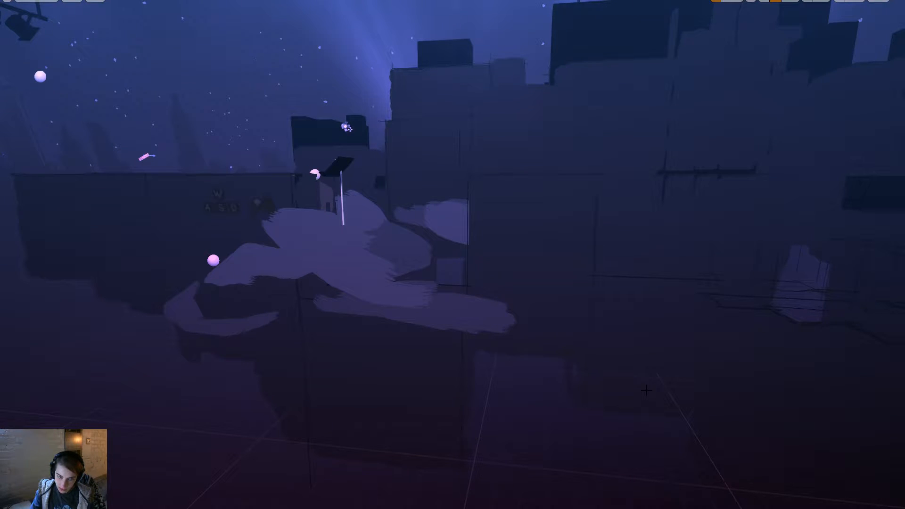
# Select the music stand actor beside the rooftop in the editor and restore the viewport to its normal size.
pyautogui.press('w')
pyautogui.moveTo(536, 310); pyautogui.dragTo(500, 321, button='right')
pyautogui.press('s')
pyautogui.moveTo(503, 250)
pyautogui.mouseDown(button='right')
pyautogui.moveTo(501, 268)
pyautogui.moveTo(503, 251)
pyautogui.mouseUp(button='right')
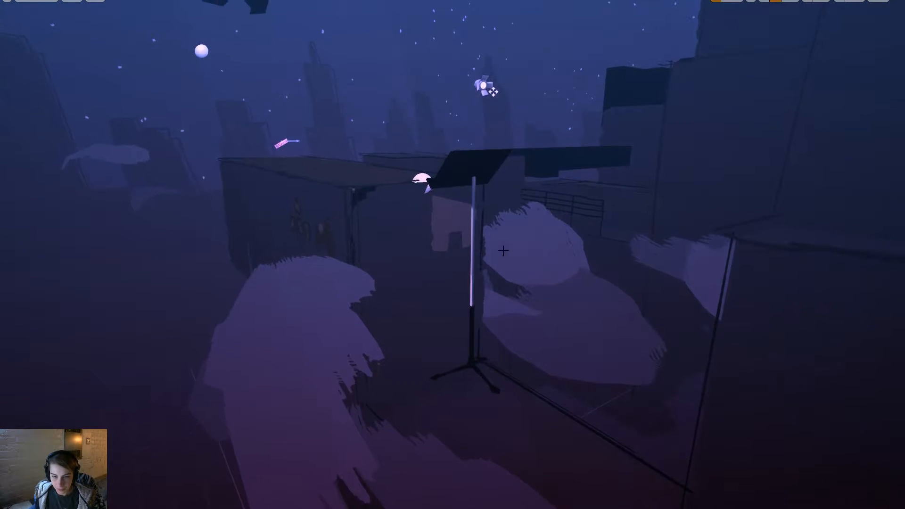
pyautogui.click(473, 174)
pyautogui.press('F11')
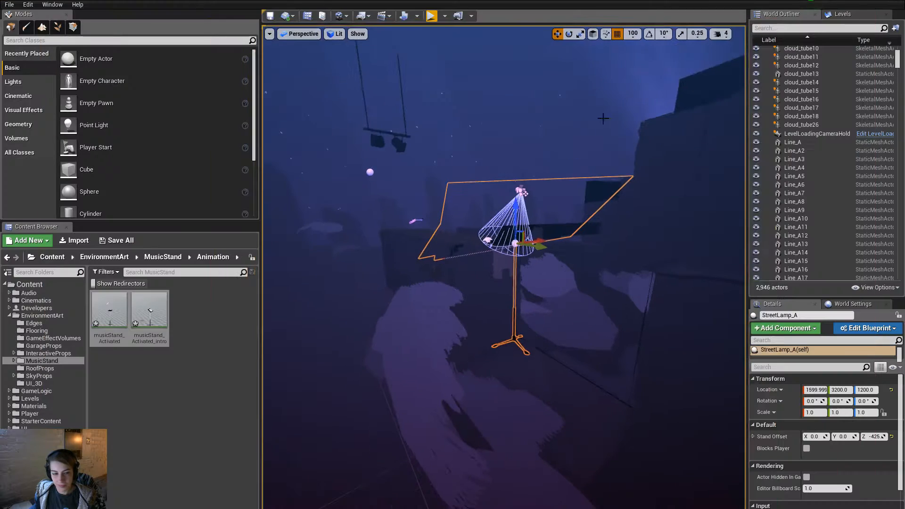
# Look through the RoofProps assets, and open the Player content folder.
pyautogui.click(64, 352)
pyautogui.click(64, 367)
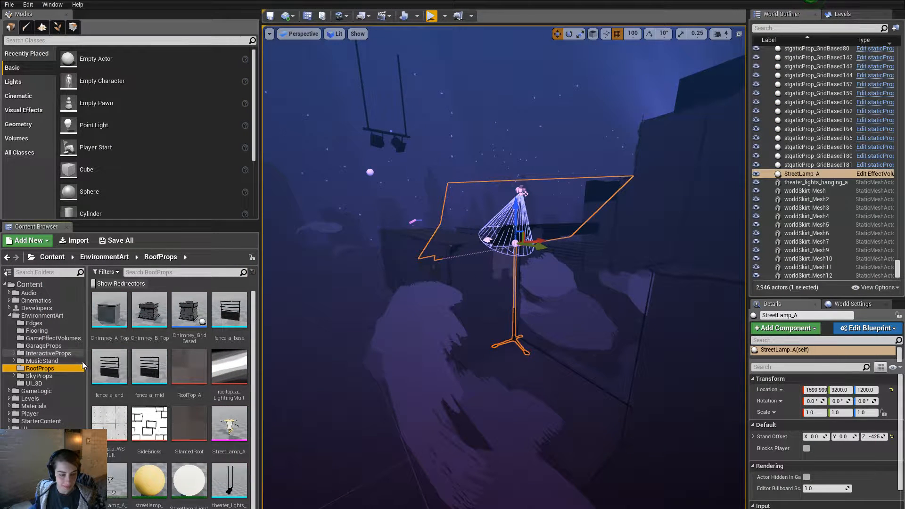
pyautogui.scroll(-1, 213, 418)
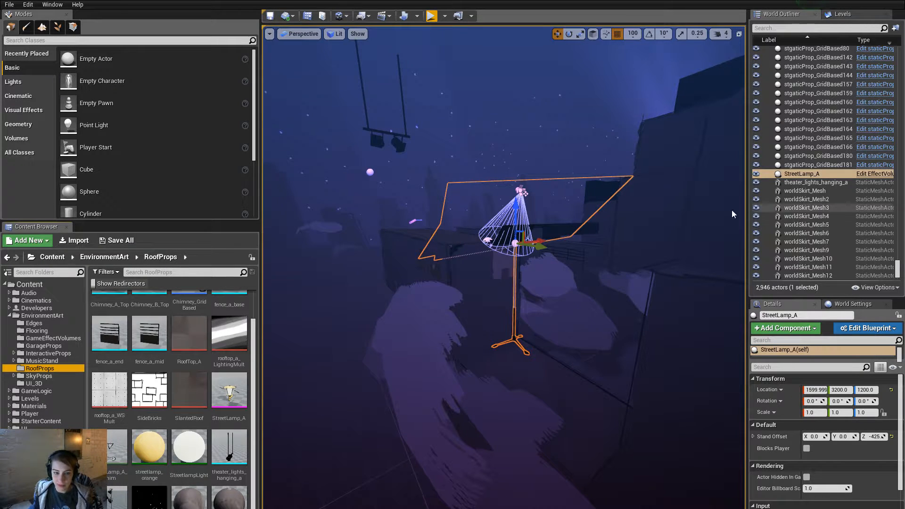
pyautogui.moveTo(731, 214); pyautogui.dragTo(679, 217, button='right')
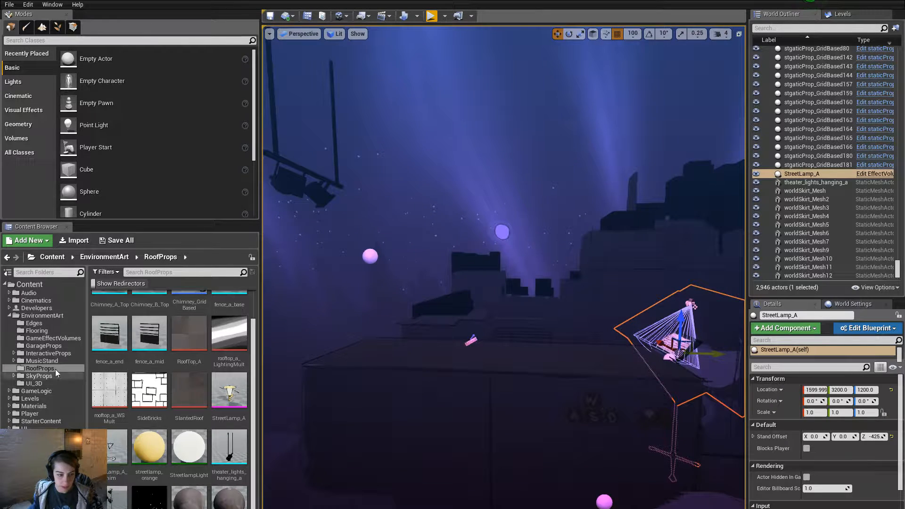
pyautogui.click(55, 323)
pyautogui.click(48, 412)
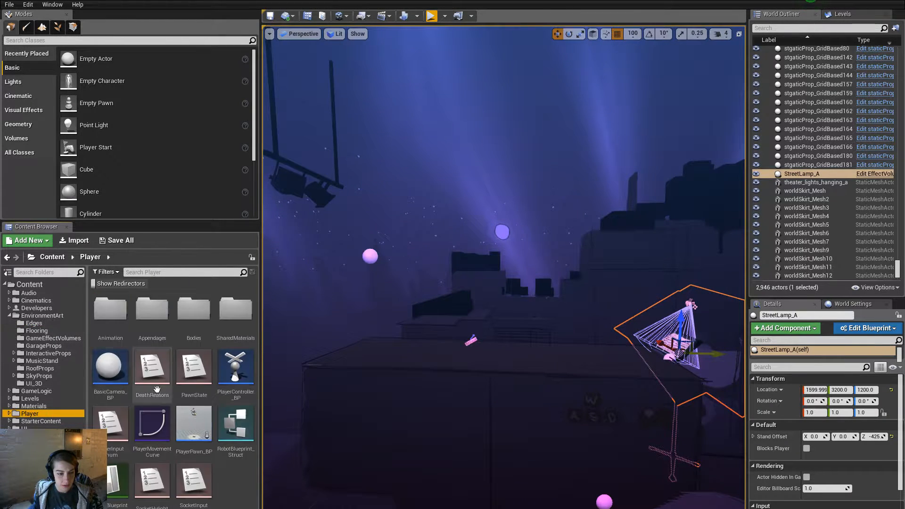
# Play the level again in the full-screen viewport and continue the Opening level from its menu.
pyautogui.click(430, 16)
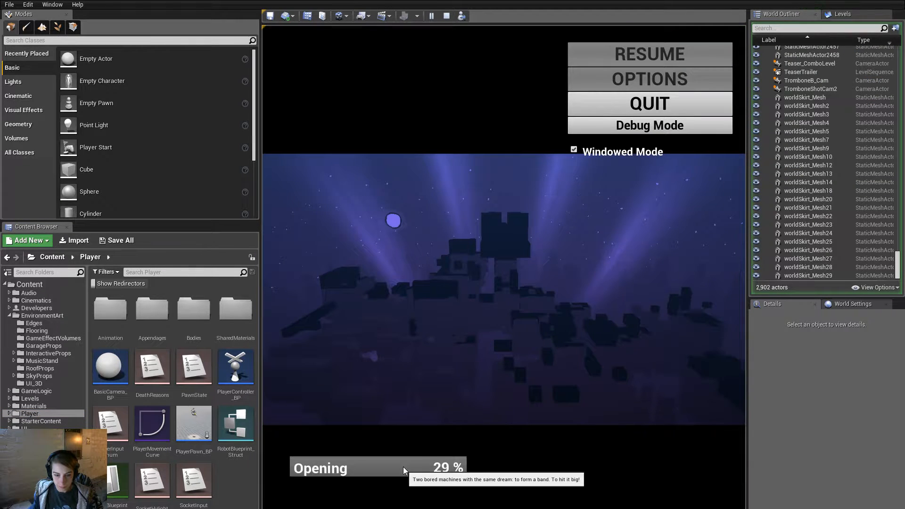
pyautogui.press('F11')
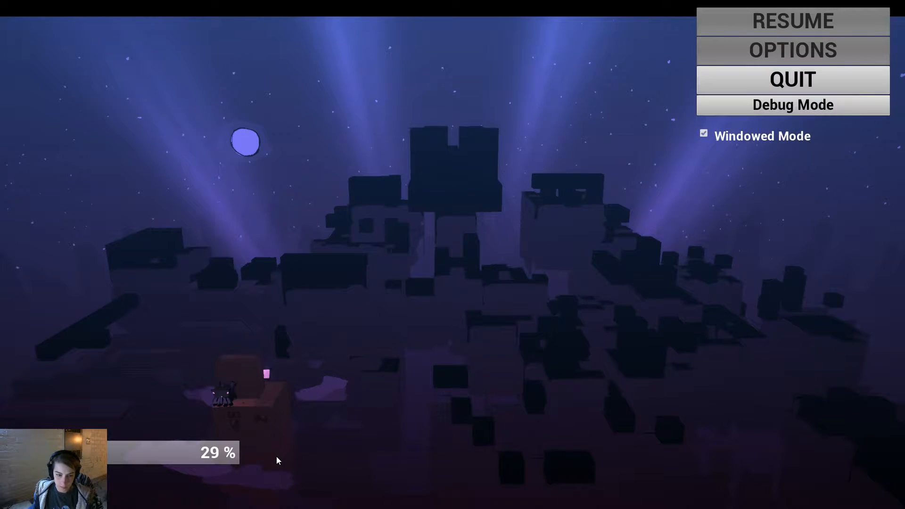
pyautogui.press('Escape')
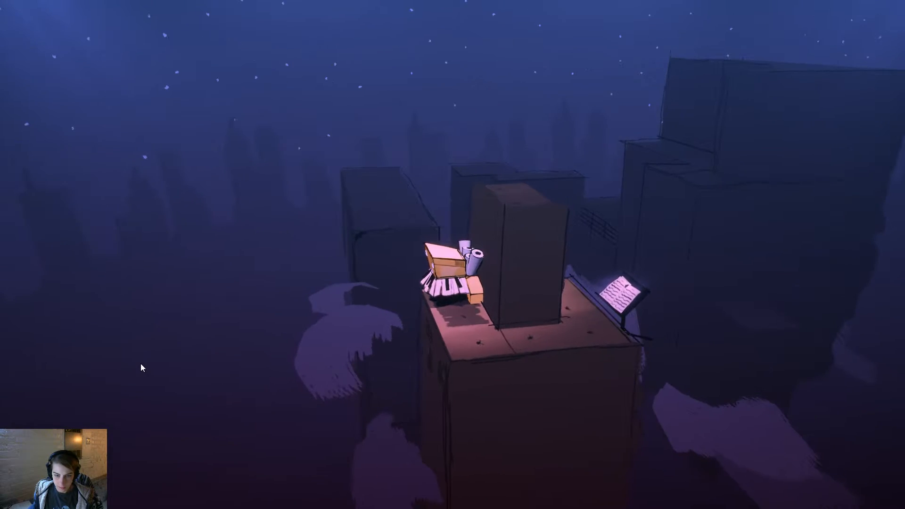
# Rotate the game camera around the character to examine the block and music stand from several sides, and end the playtest.
pyautogui.moveTo(141, 364); pyautogui.dragTo(468, 296)
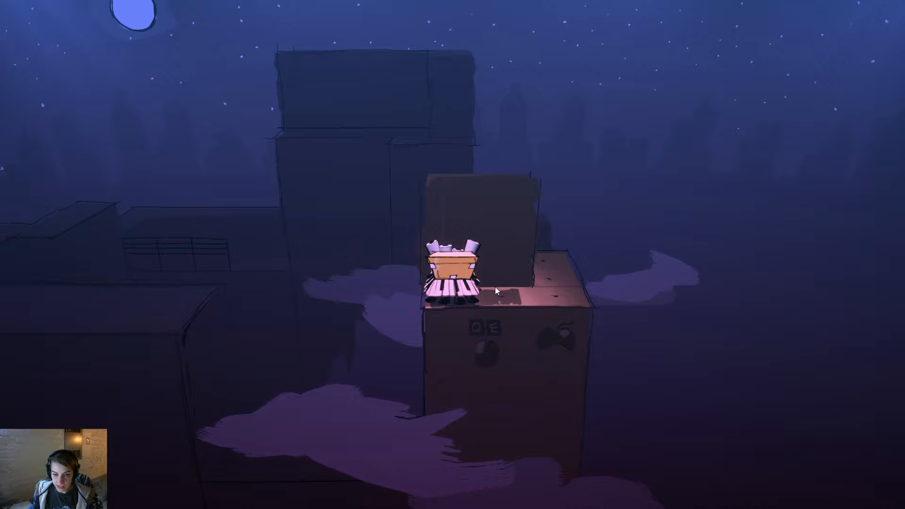
pyautogui.press('q')
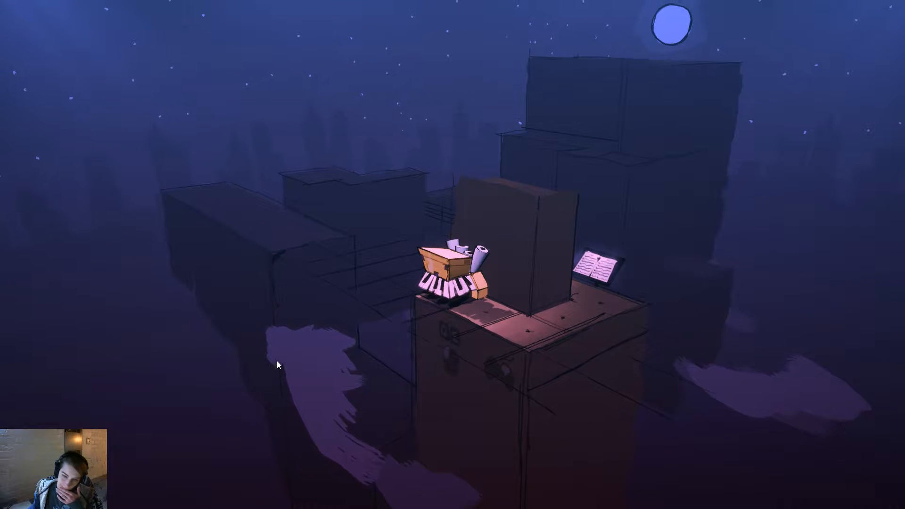
pyautogui.press('e')
pyautogui.press('q')
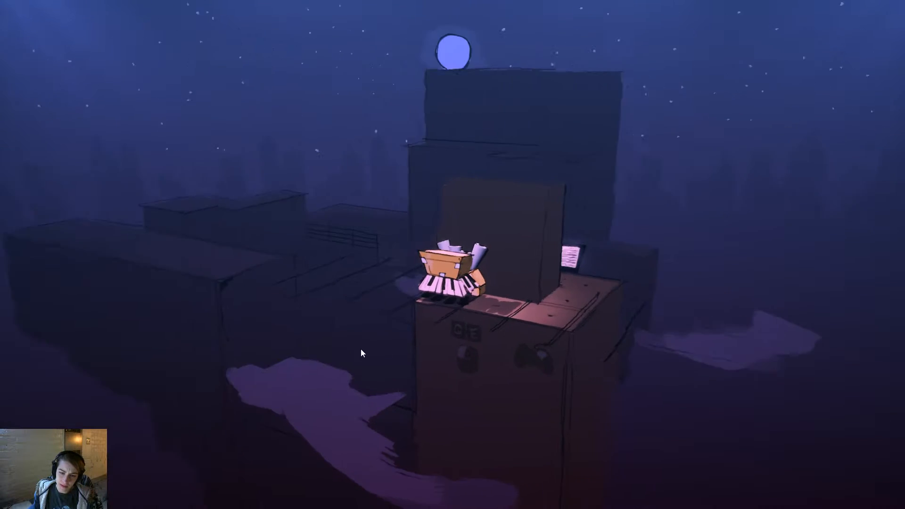
pyautogui.press('e')
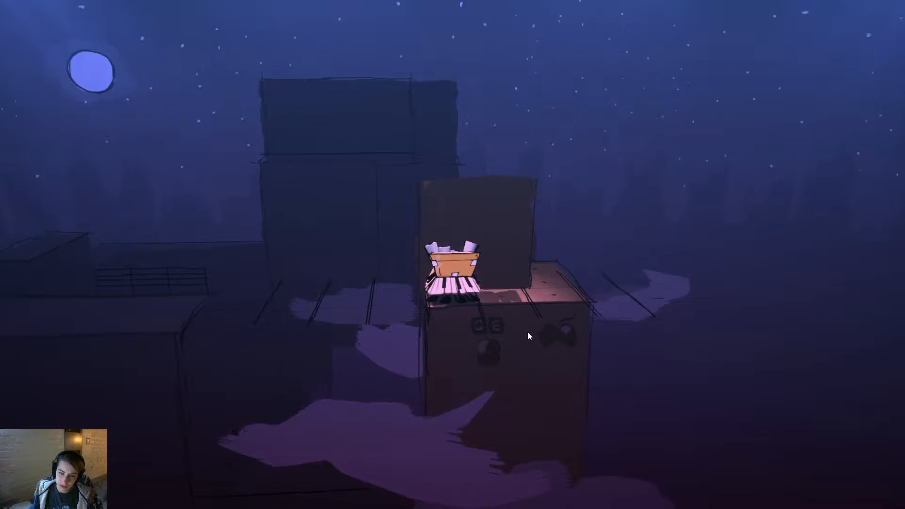
pyautogui.press('q')
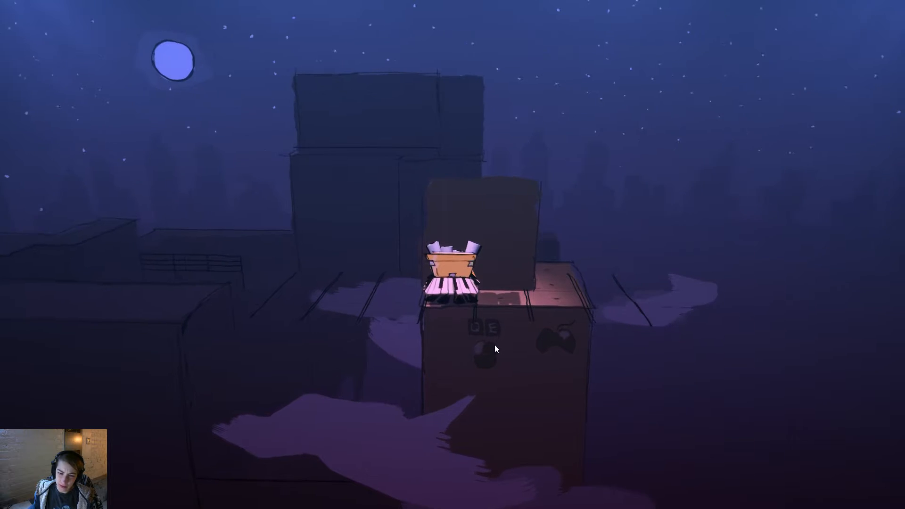
pyautogui.press('e')
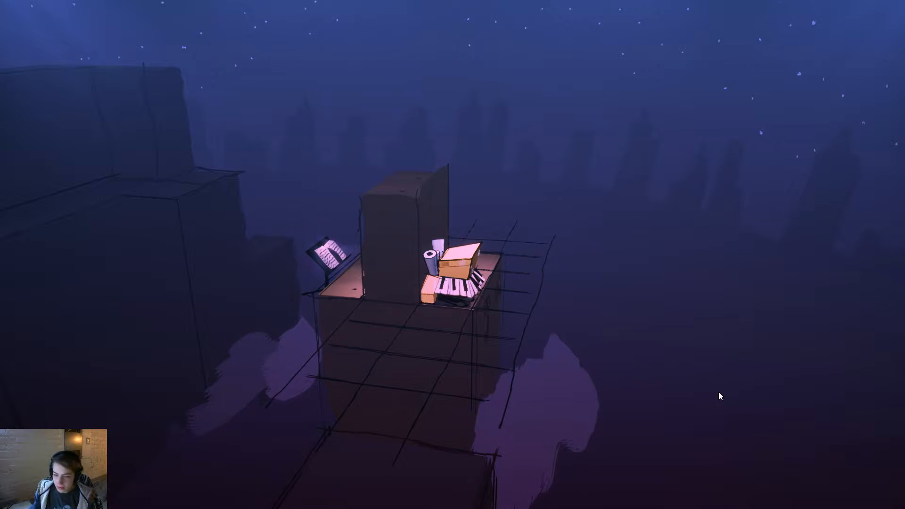
pyautogui.click(718, 392)
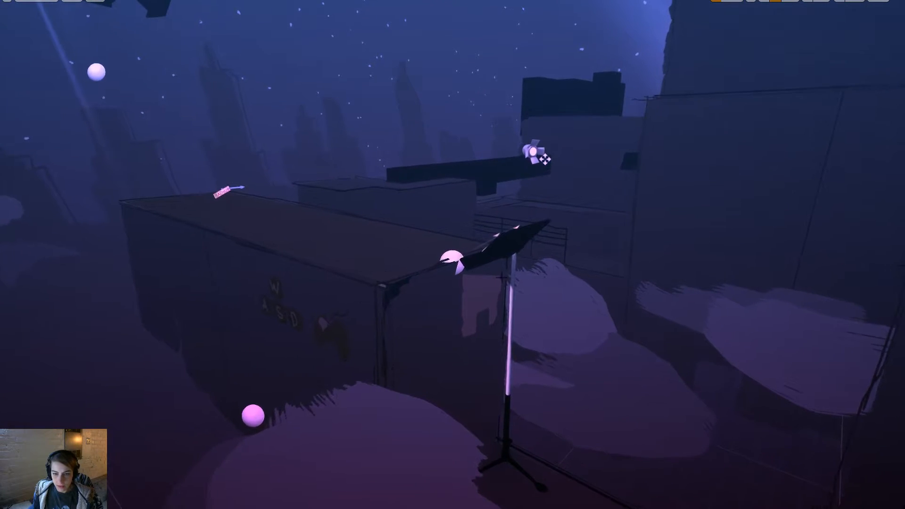
# Switch to the music stand scene in Maya and inspect the g_stand_bot joint at the stand's base.
pyautogui.click(263, 408)
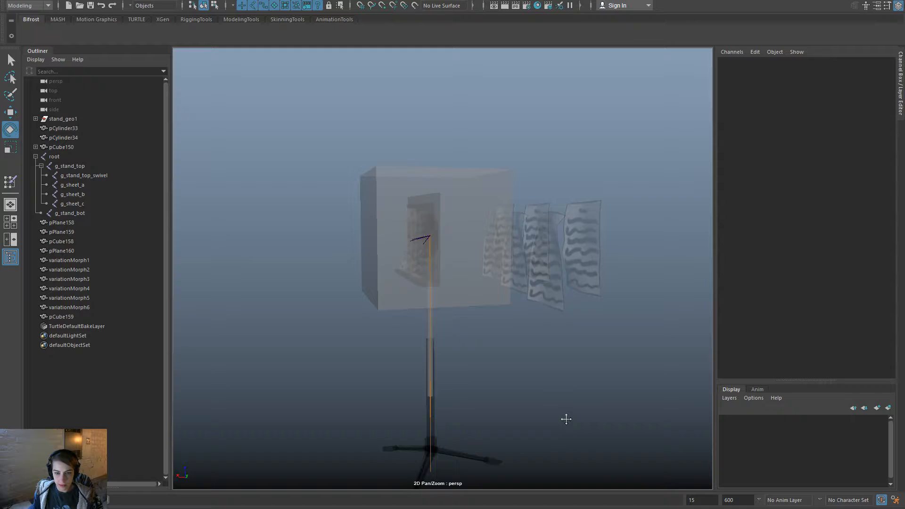
pyautogui.keyDown('alt'); pyautogui.moveTo(566, 419); pyautogui.dragTo(400, 377); pyautogui.keyUp('alt')
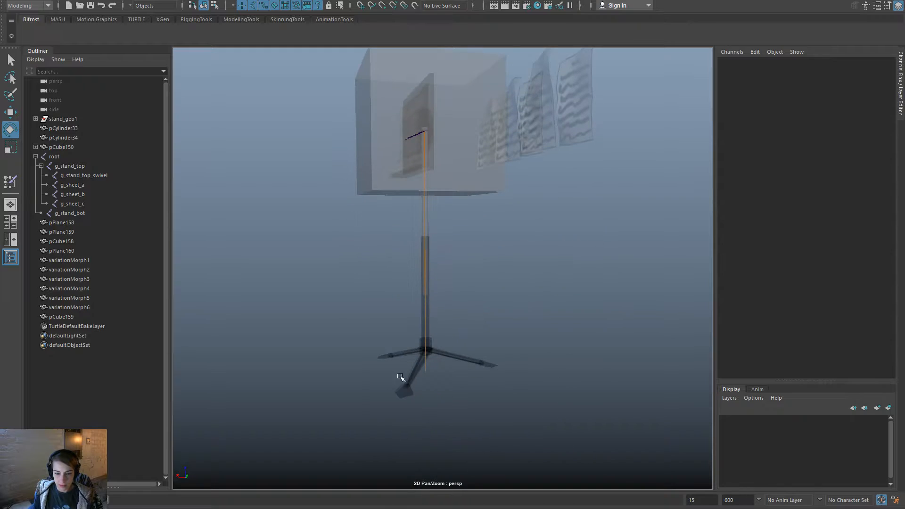
pyautogui.click(424, 376)
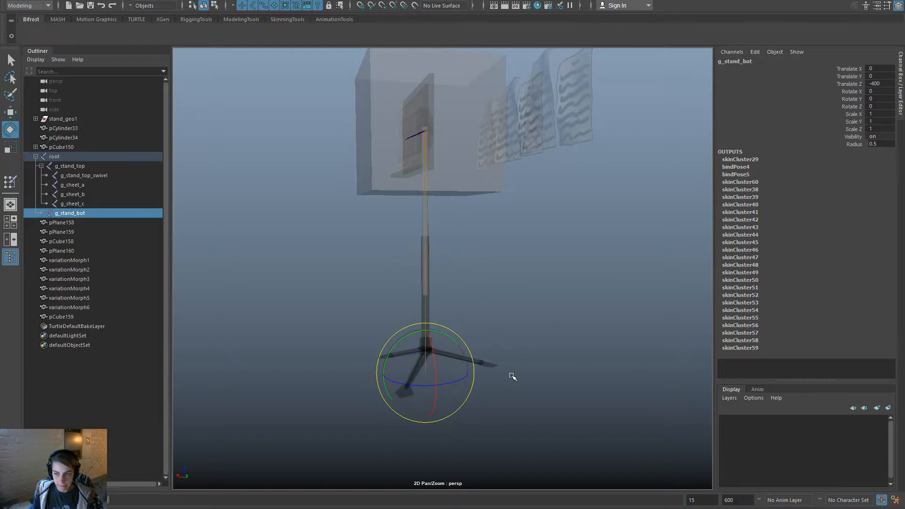
pyautogui.press('w')
pyautogui.click(473, 290)
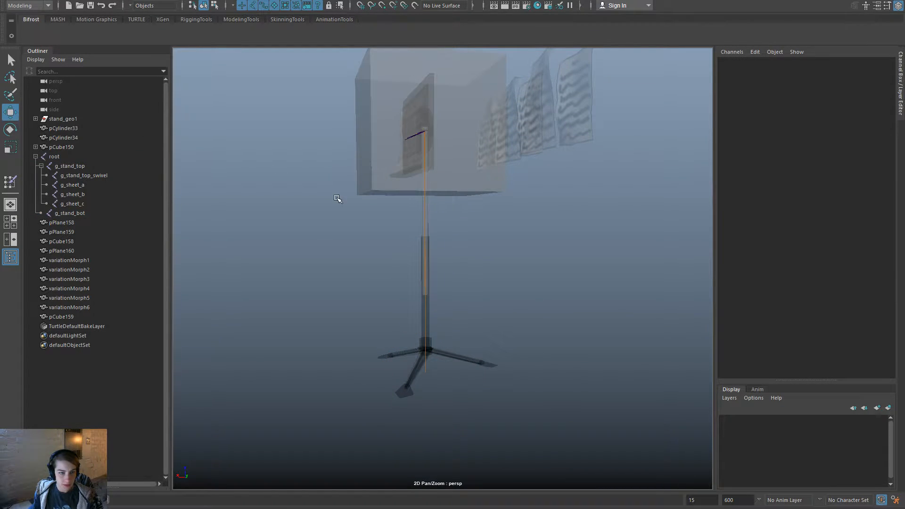
# Export the whole scene as FBX to musicStand2.fbx in the RoofProps folder, replacing the existing file.
pyautogui.press('space')
pyautogui.click(242, 163)
pyautogui.click(295, 268)
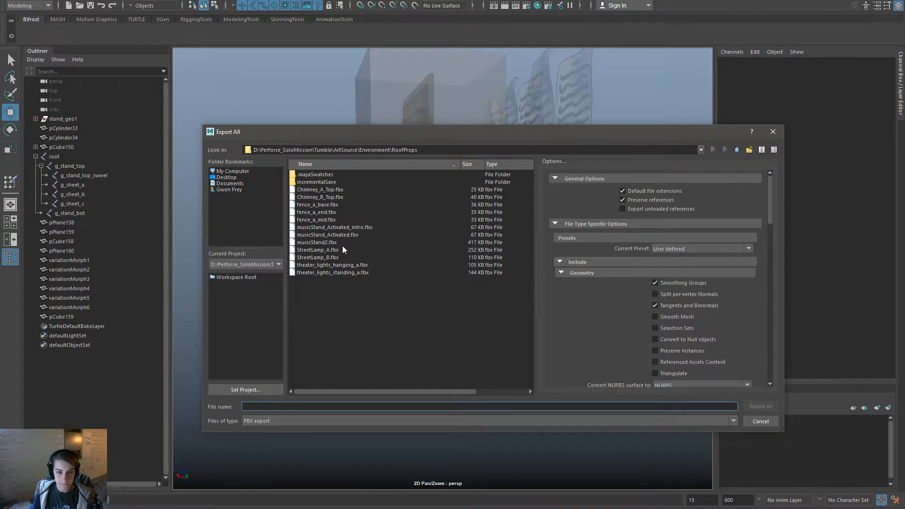
pyautogui.click(330, 242)
pyautogui.doubleClick(339, 242)
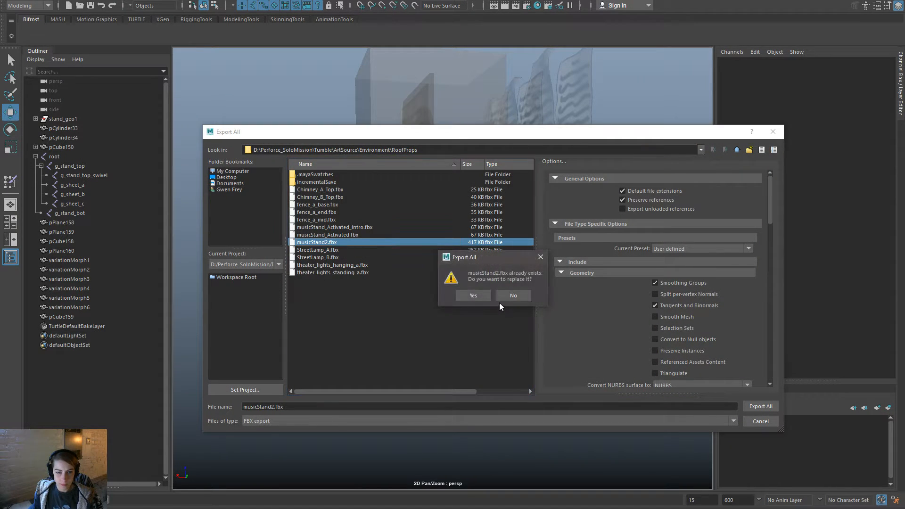
pyautogui.click(487, 296)
pyautogui.click(443, 451)
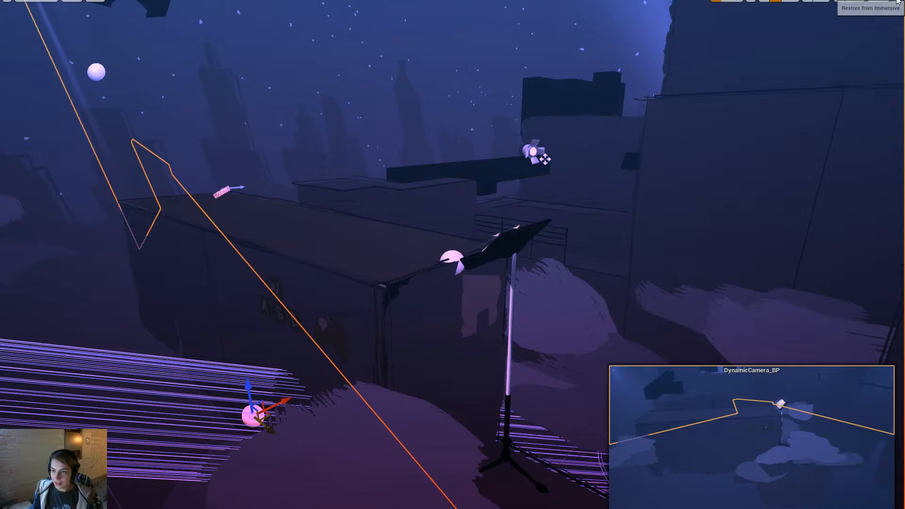
# In the Unreal level, select the StreetLamp_A music stand and its inherited SkeletalMesh component.
pyautogui.press('F11')
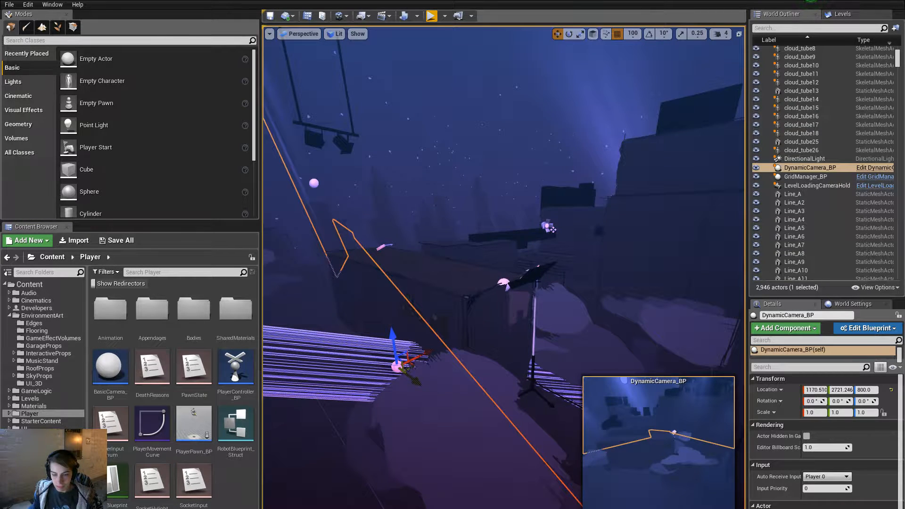
pyautogui.press('w')
pyautogui.moveTo(503, 267); pyautogui.dragTo(563, 276, button='right')
pyautogui.click(450, 326)
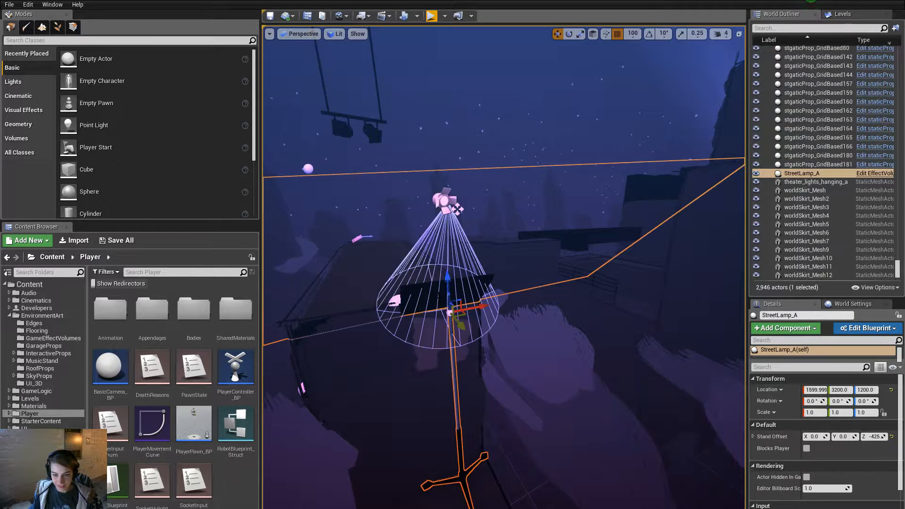
pyautogui.scroll(-1, 844, 482)
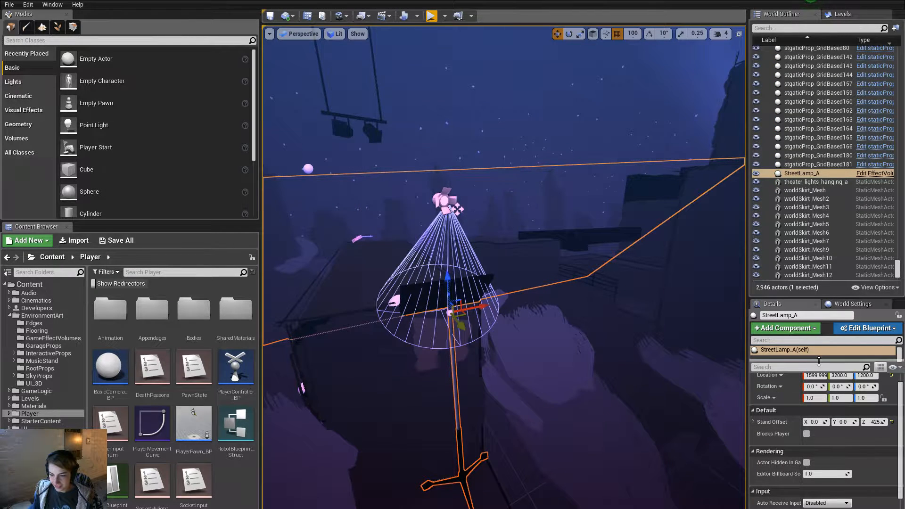
pyautogui.scroll(2, 812, 373)
pyautogui.click(811, 380)
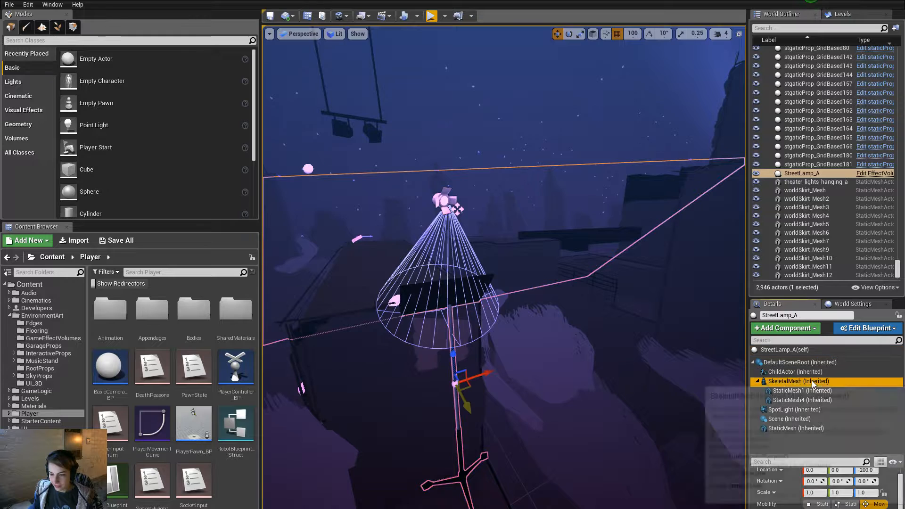
# Locate the musicStand skeletal mesh used by the SkeletalMesh component in the project content, reimport it, and examine the updated stand in the level.
pyautogui.moveTo(852, 455); pyautogui.dragTo(852, 392)
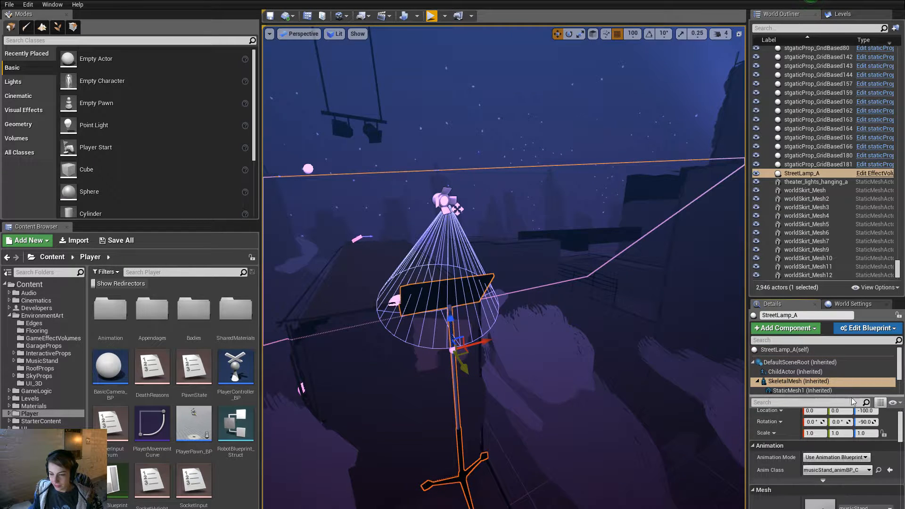
pyautogui.click(852, 508)
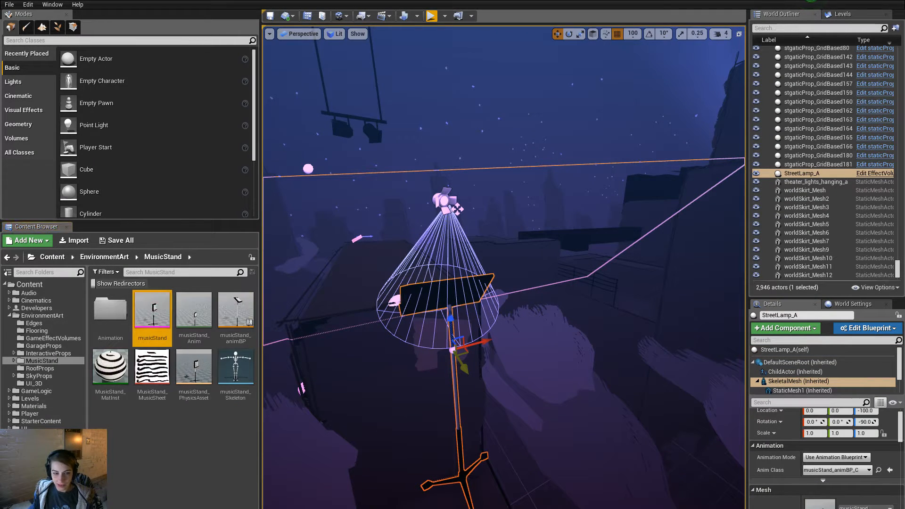
pyautogui.rightClick(156, 331)
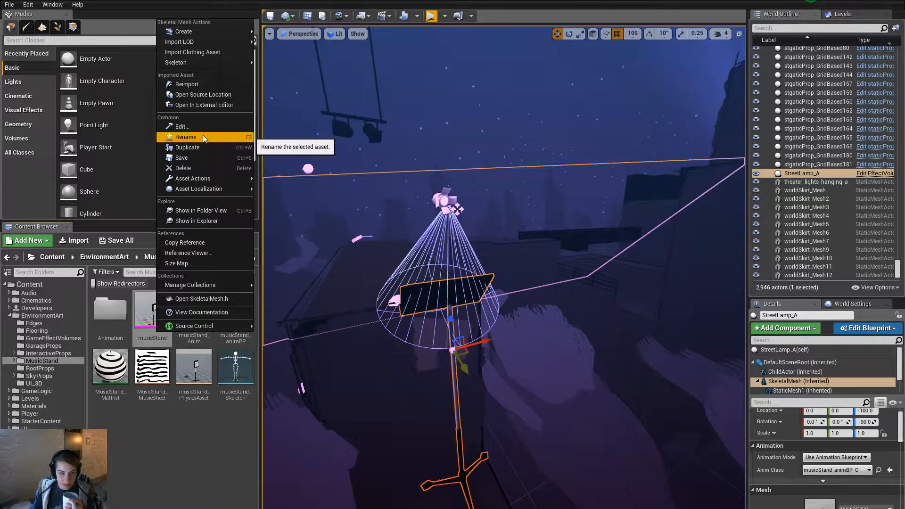
pyautogui.click(196, 88)
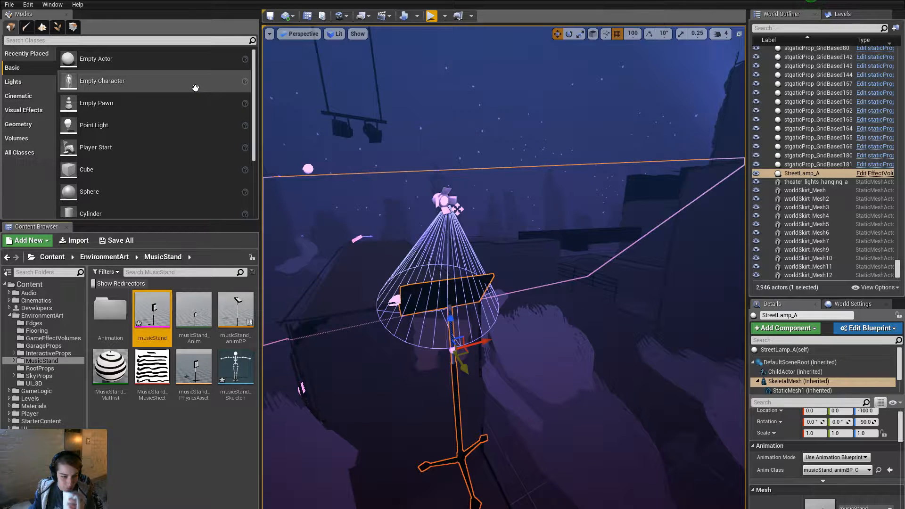
pyautogui.moveTo(452, 283); pyautogui.dragTo(471, 348, button='right')
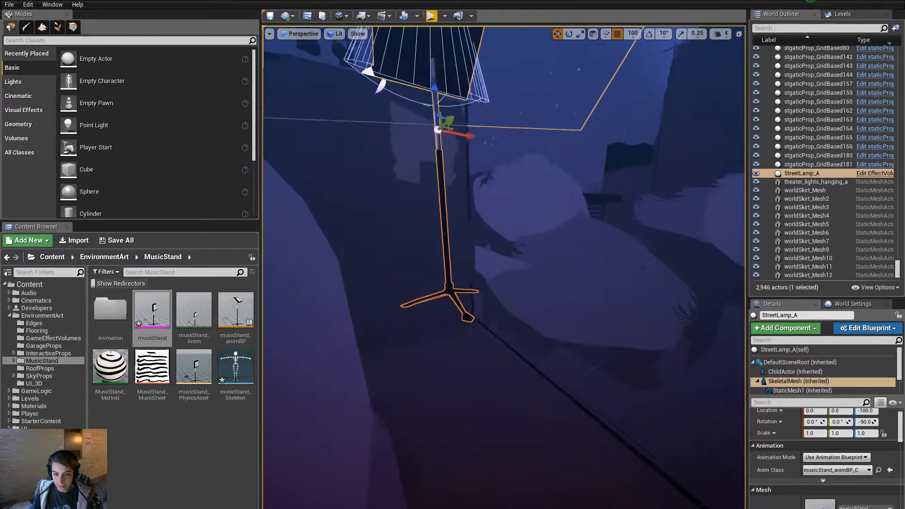
pyautogui.moveTo(586, 265); pyautogui.dragTo(586, 265, button='right')
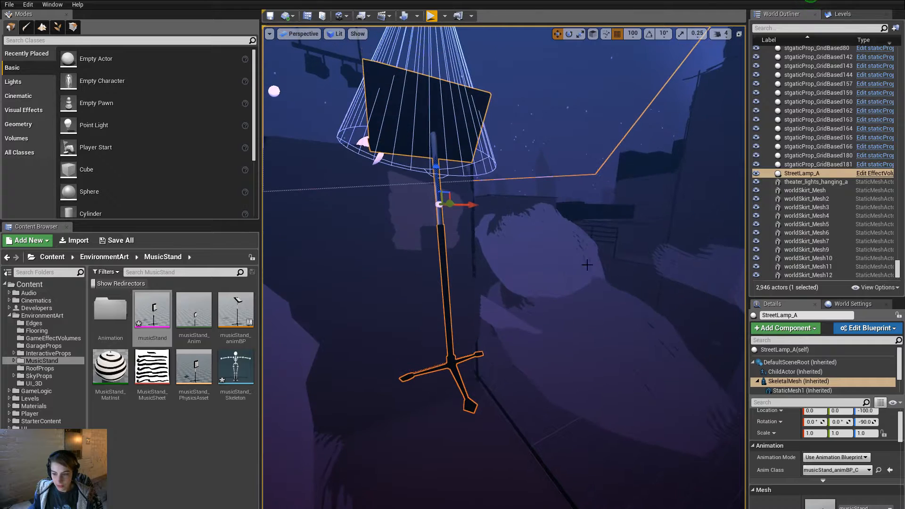
# Set the Stand Offset Z of the whole StreetLamp_A actor to -500.
pyautogui.click(782, 349)
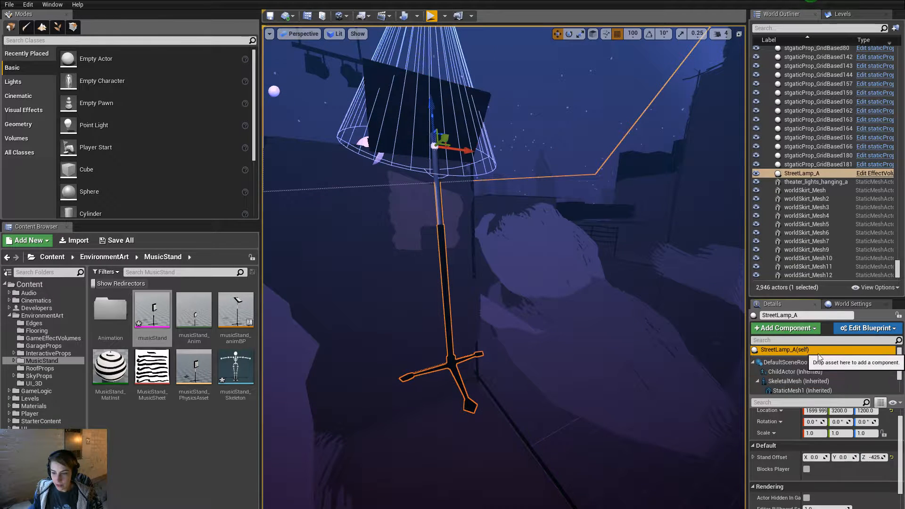
pyautogui.click(875, 457)
pyautogui.write('-50')
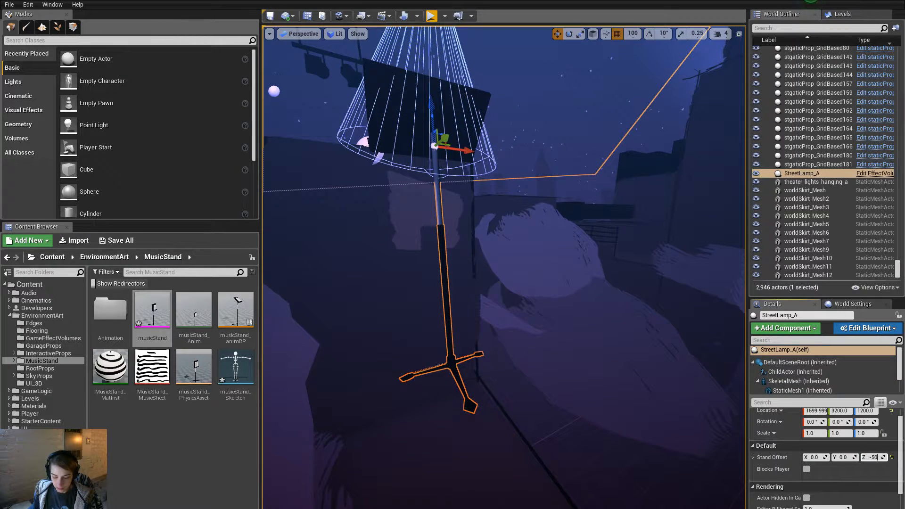
pyautogui.write('0')
pyautogui.press('Return')
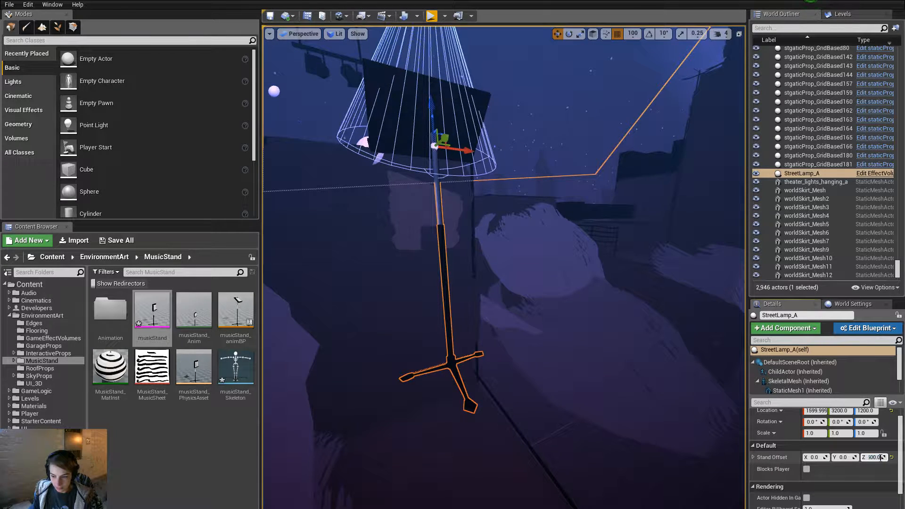
pyautogui.press('Left')
pyautogui.press('Left')
pyautogui.press('Left')
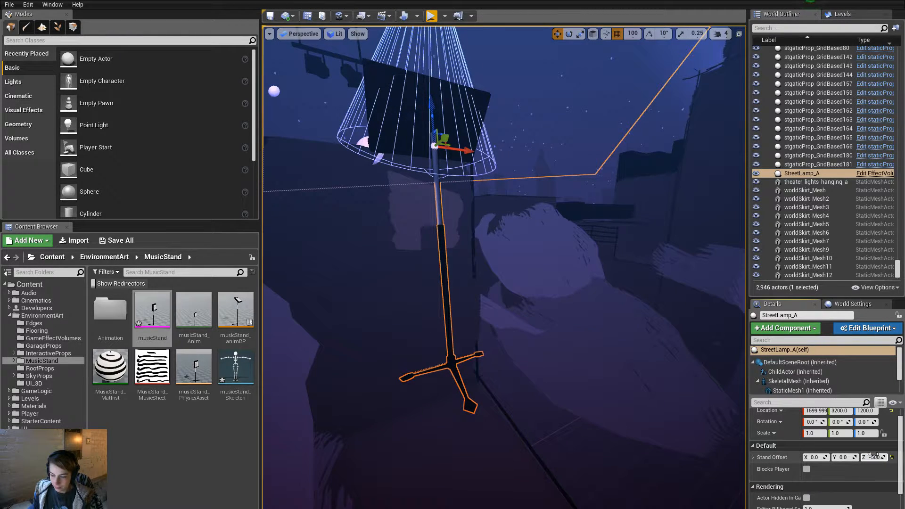
# Reselect StreetLamp_A in the level and set its Stand Offset Z to 0.
pyautogui.moveTo(490, 377); pyautogui.dragTo(490, 466, button='middle')
pyautogui.click(490, 377)
pyautogui.moveTo(493, 290); pyautogui.dragTo(485, 246, button='right')
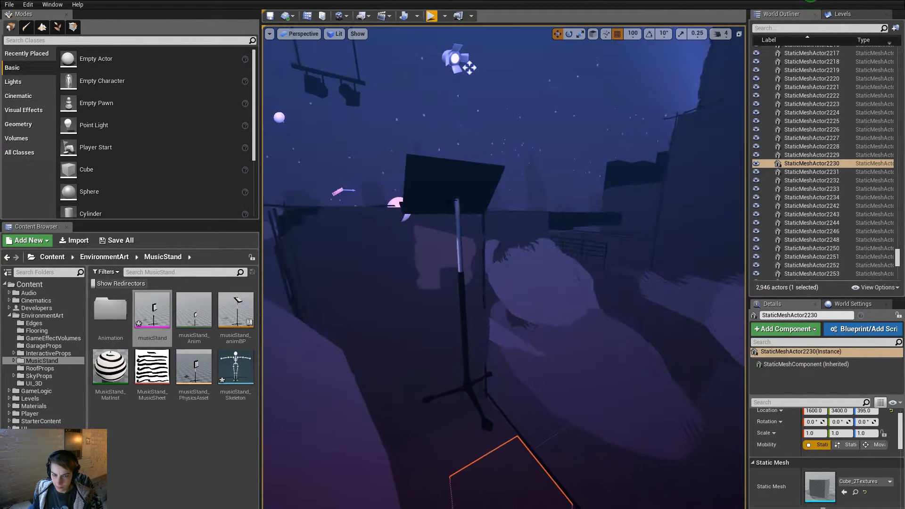
pyautogui.click(463, 296)
pyautogui.click(876, 456)
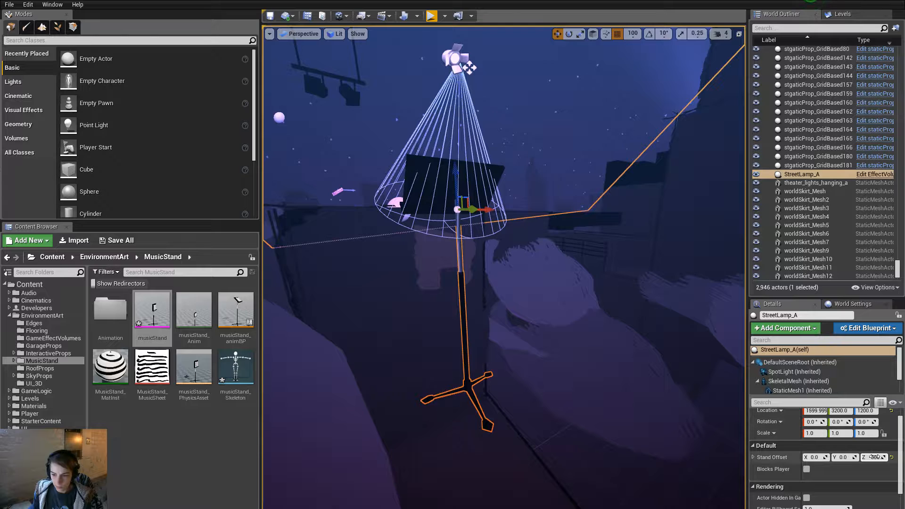
pyautogui.write('0')
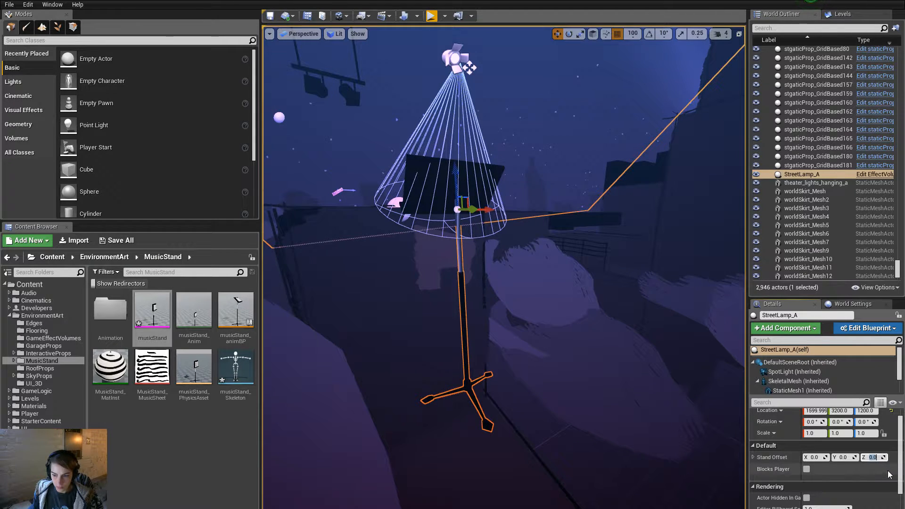
# Try moving StreetLamp_A 100 units along X, undo the move, and examine the stand.
pyautogui.moveTo(491, 209); pyautogui.dragTo(526, 206)
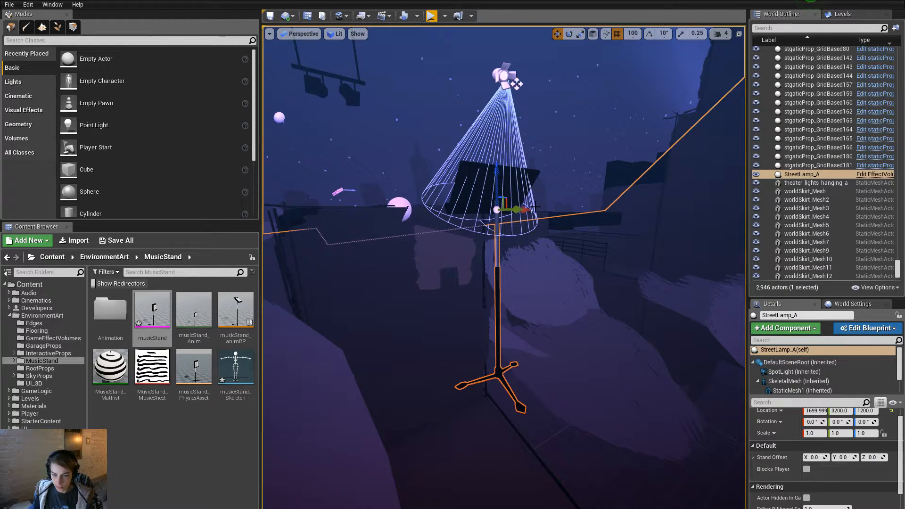
pyautogui.hotkey('ctrl', 'z')
pyautogui.moveTo(608, 399); pyautogui.dragTo(606, 373, button='right')
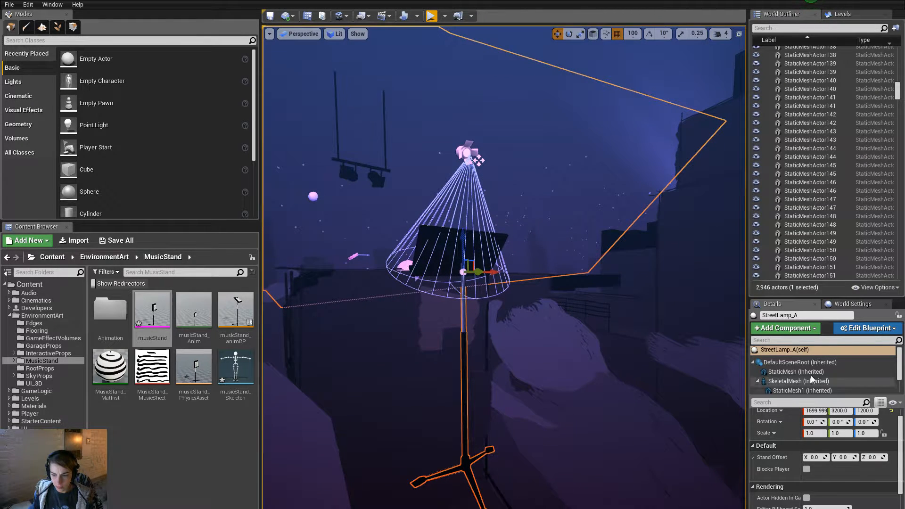
pyautogui.click(485, 277)
pyautogui.click(471, 255)
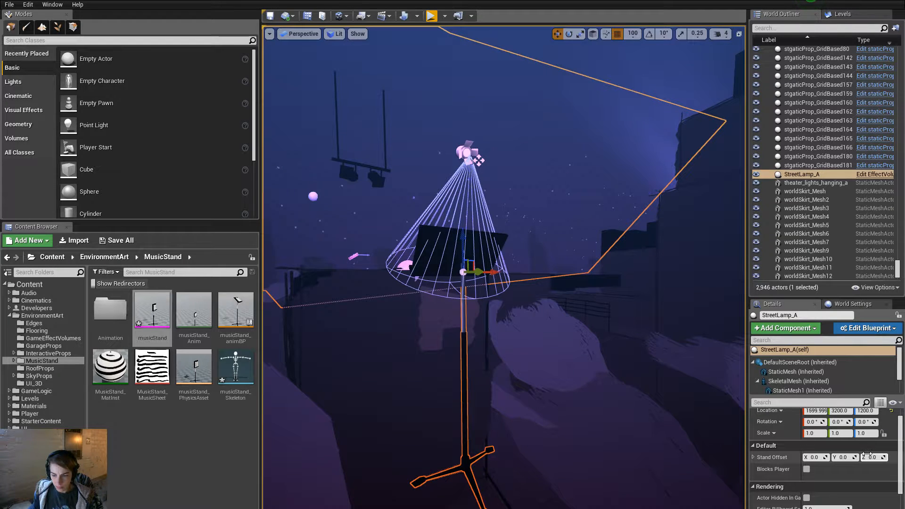
pyautogui.scroll(1, 809, 484)
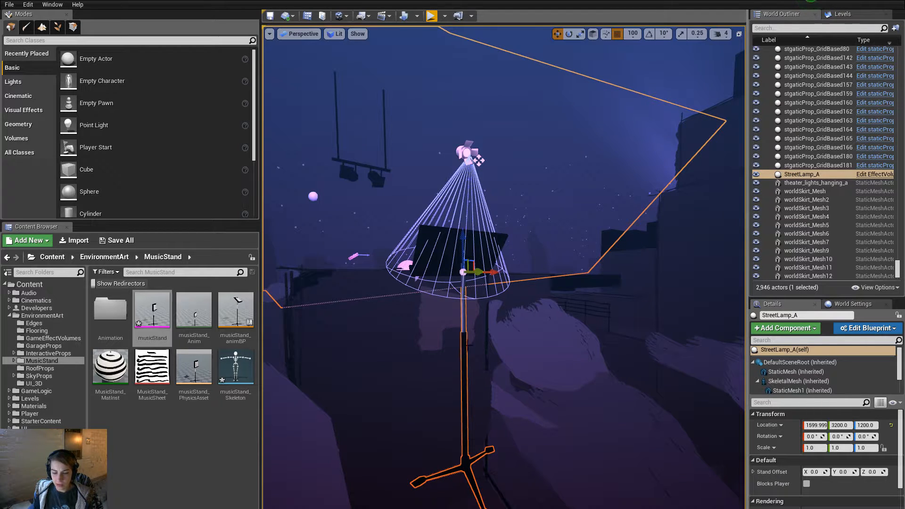
# Open the musicStand_animBP animation blueprint and select the Transform (Modify) Bone node in its Idle state graph.
pyautogui.doubleClick(238, 311)
pyautogui.moveTo(132, 170)
pyautogui.keyDown('alt'); pyautogui.mouseDown()
pyautogui.moveTo(151, 165)
pyautogui.moveTo(118, 173)
pyautogui.moveTo(131, 172)
pyautogui.mouseUp(); pyautogui.keyUp('alt')
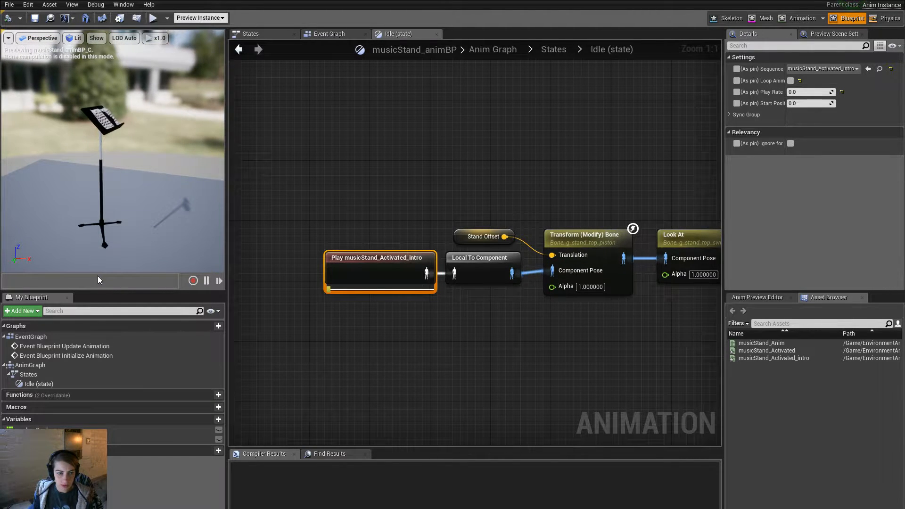
pyautogui.moveTo(459, 212); pyautogui.dragTo(363, 238, button='right')
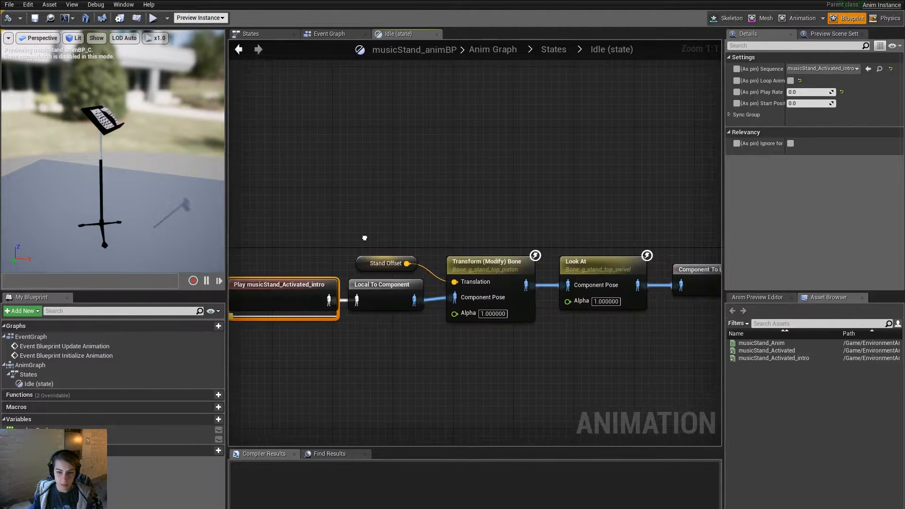
pyautogui.scroll(-1, 333, 288)
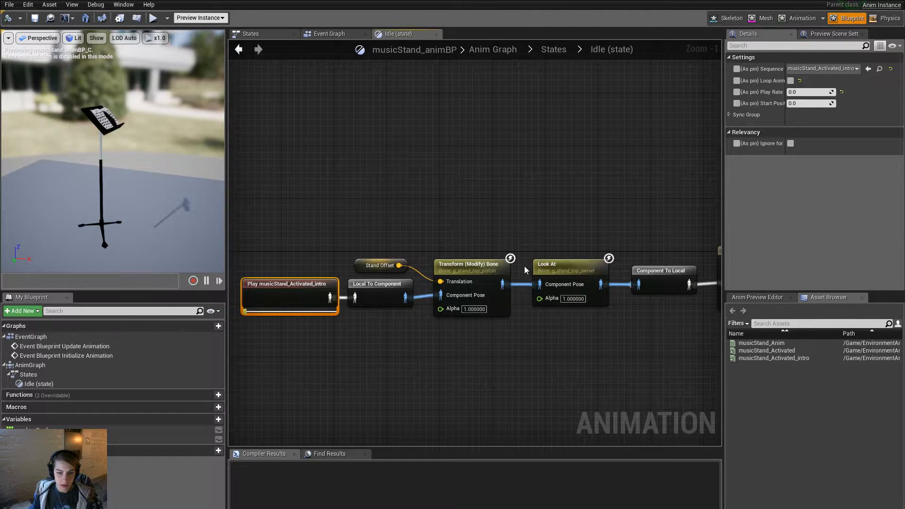
pyautogui.click(508, 280)
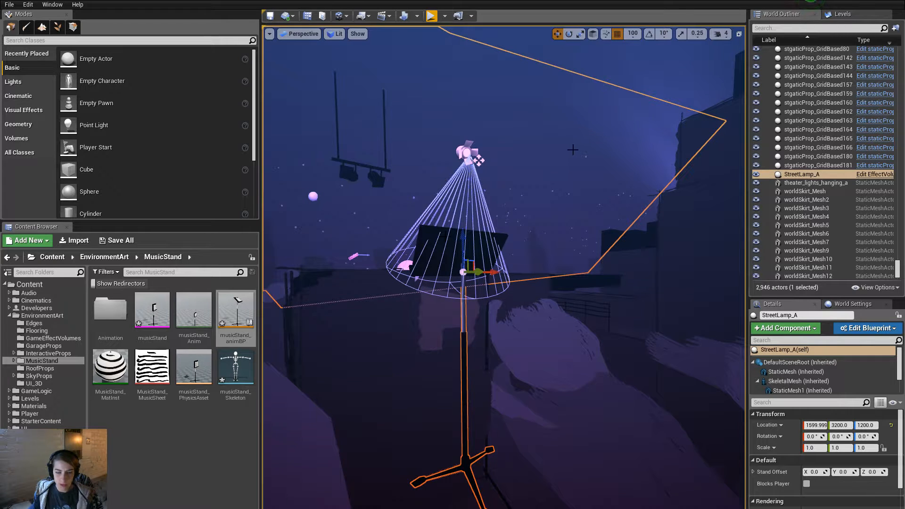
# Open the musicStand mesh's skeleton and test-move the g_stand_bot bone to see which part of the stand it controls.
pyautogui.click(158, 371)
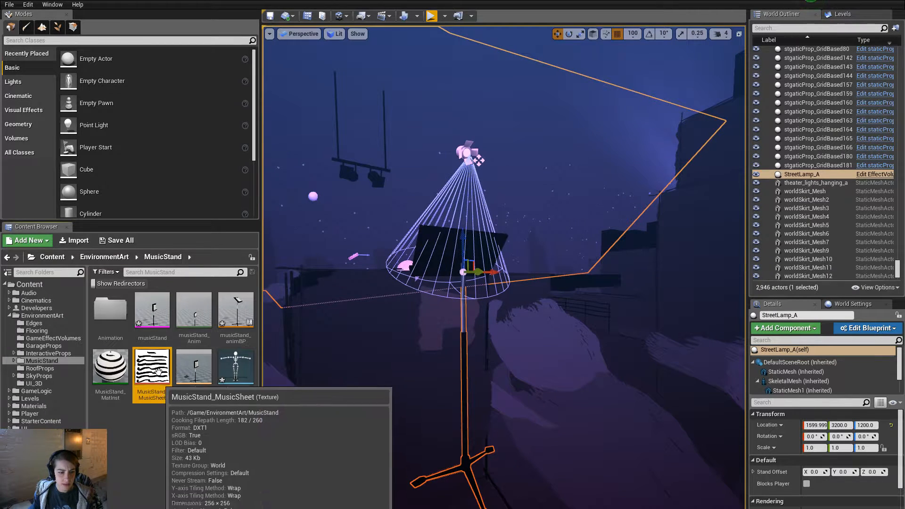
pyautogui.doubleClick(152, 311)
pyautogui.click(726, 19)
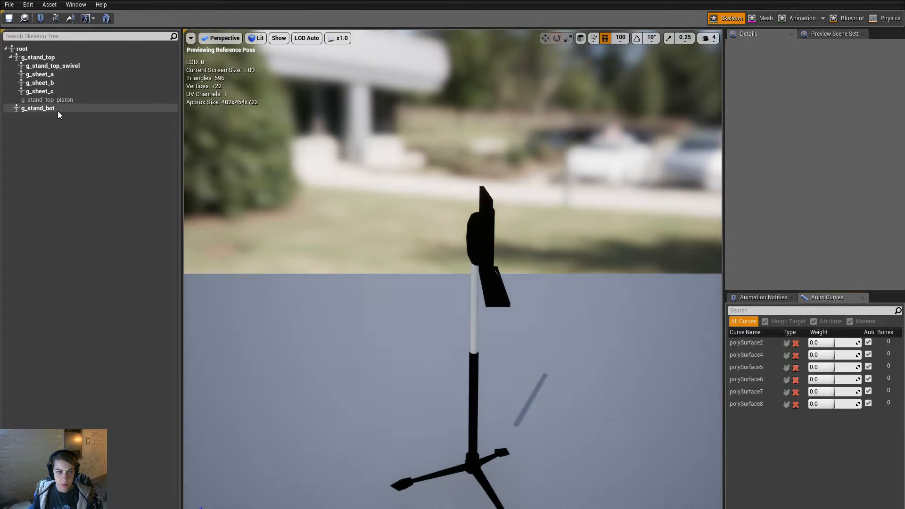
pyautogui.click(58, 111)
pyautogui.moveTo(472, 372); pyautogui.dragTo(482, 382, button='right')
pyautogui.press('w')
pyautogui.moveTo(451, 393); pyautogui.dragTo(406, 345)
pyautogui.rightClick(128, 112)
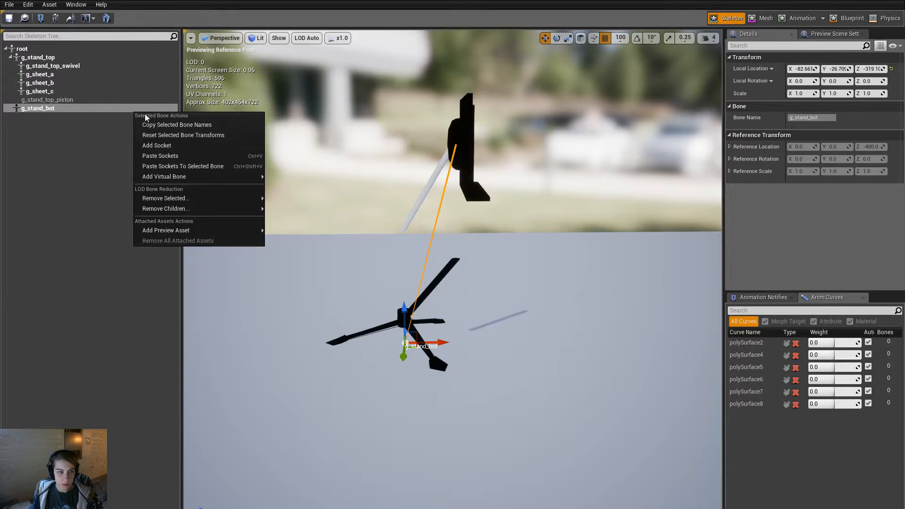
pyautogui.click(321, 97)
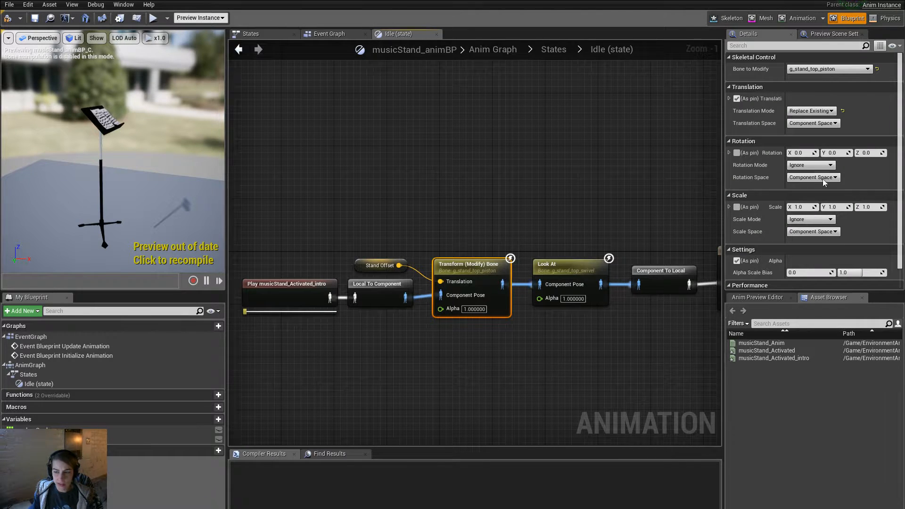
# In musicStand_animBP, set the Transform (Modify) Bone node's Bone to Modify to g_stand_bot, and compile and save the blueprint.
pyautogui.moveTo(393, 267)
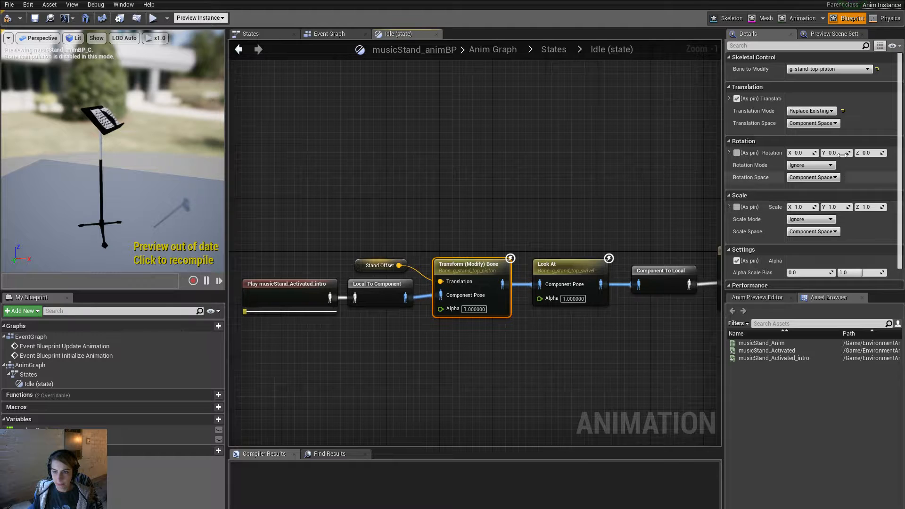
pyautogui.click(829, 69)
pyautogui.click(805, 143)
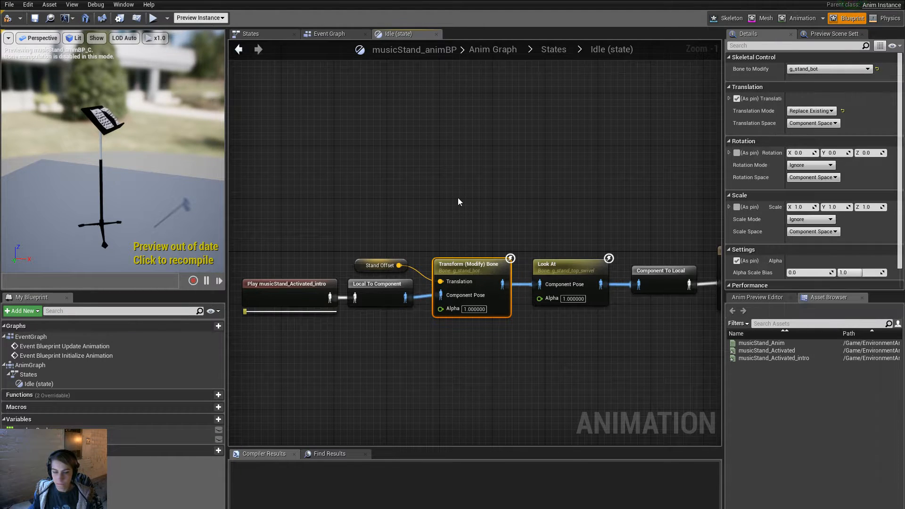
pyautogui.click(459, 200)
pyautogui.click(140, 263)
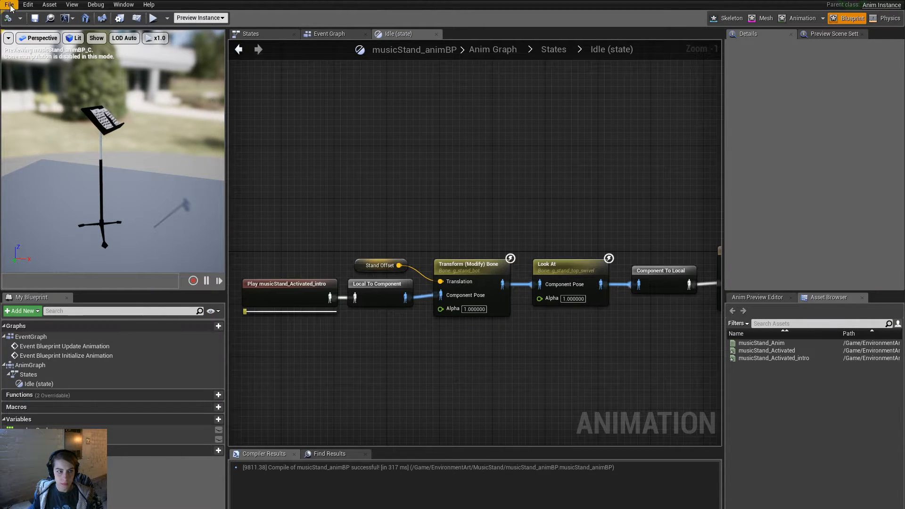
pyautogui.click(35, 18)
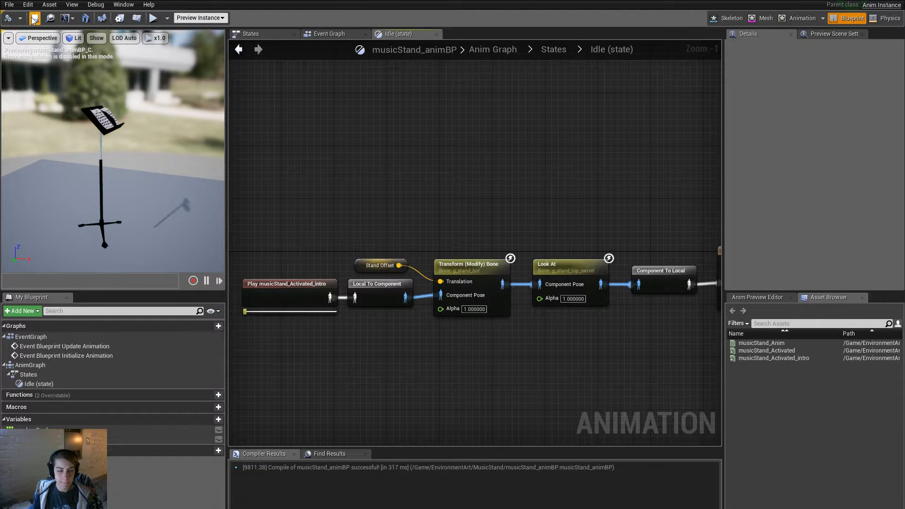
# Return to the level editor and set StreetLamp_A's Stand Offset Z to -500.
pyautogui.click(53, 1)
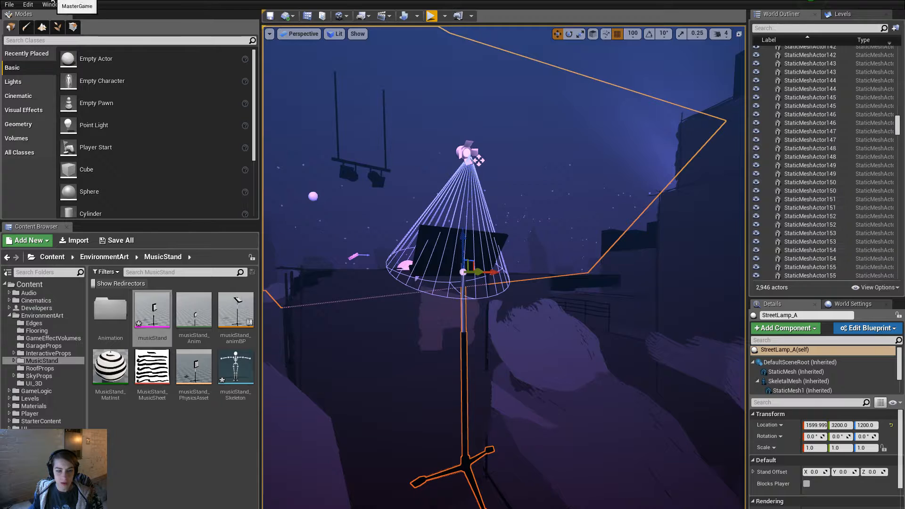
pyautogui.scroll(-1, 824, 453)
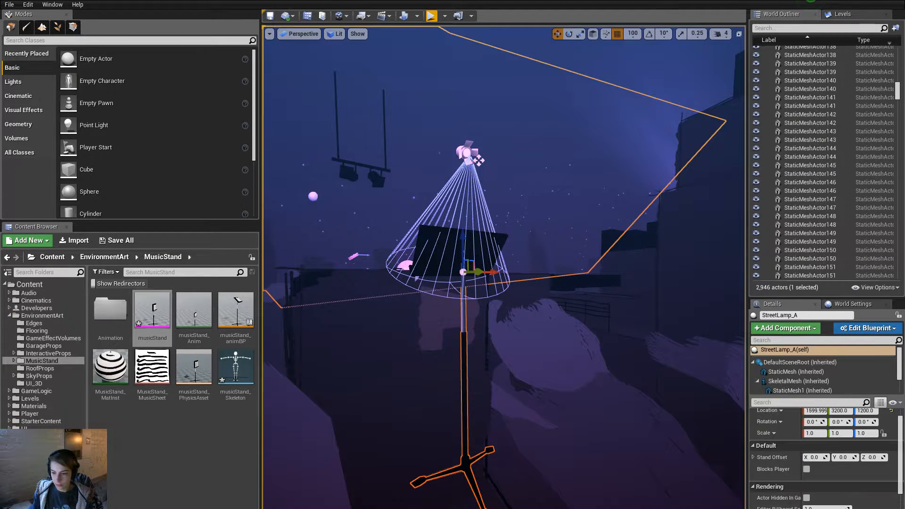
pyautogui.scroll(1, 824, 452)
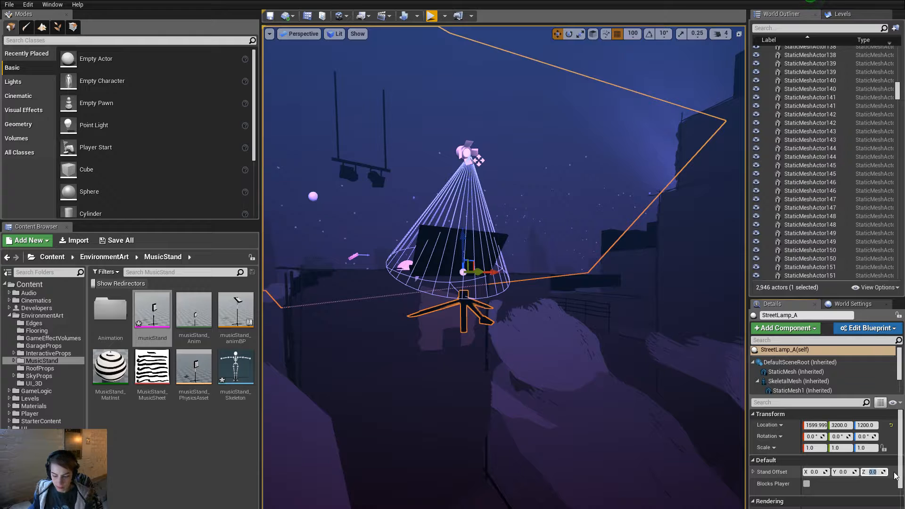
pyautogui.write('0')
pyautogui.press('Return')
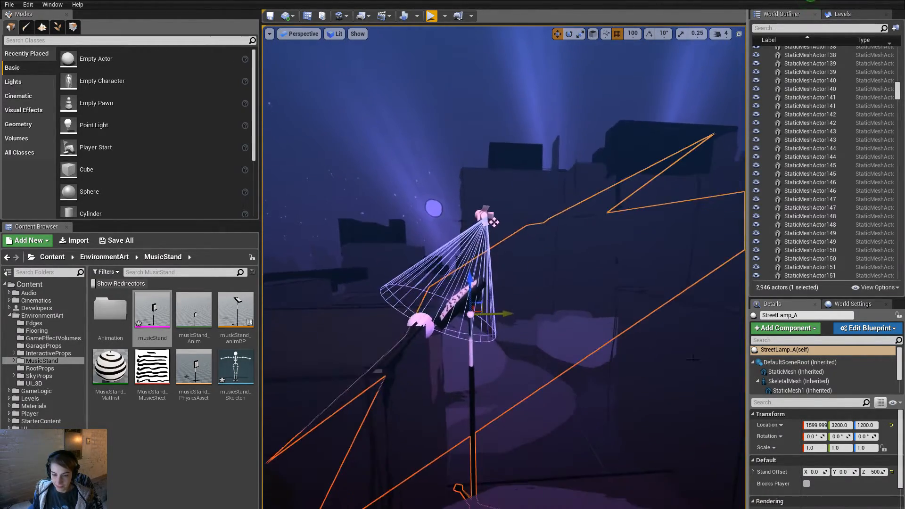
# Start a playtest of the level in the editor.
pyautogui.click(669, 358)
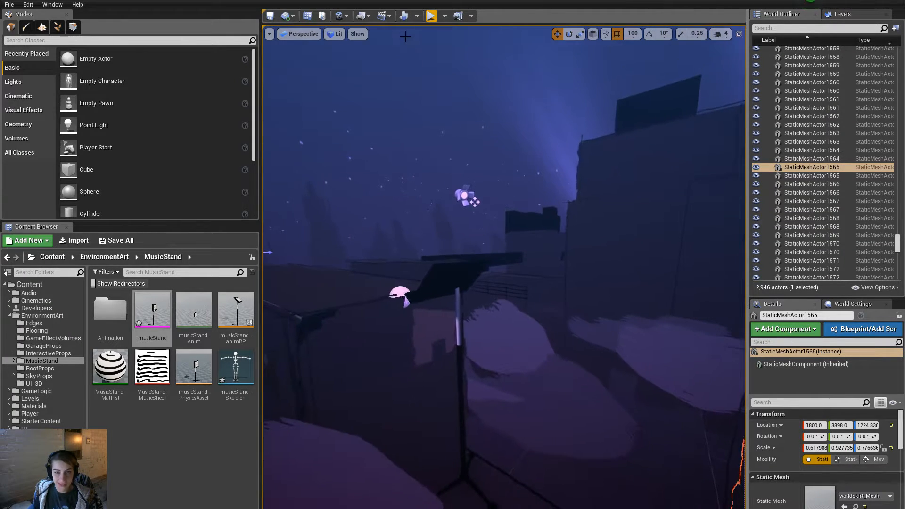
pyautogui.click(430, 16)
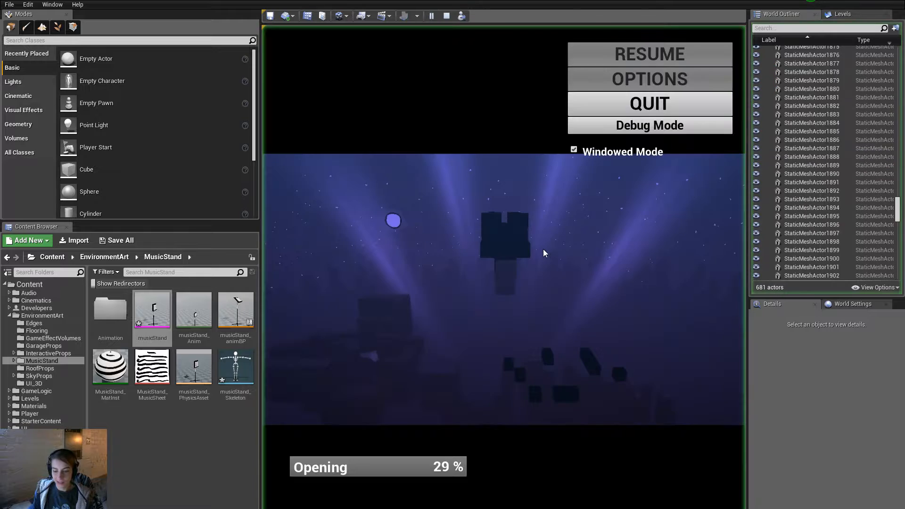
# Playtest the level full screen by walking the accordion character along the rooftop and jumping near the music stand, and end the playtest.
pyautogui.press('F11')
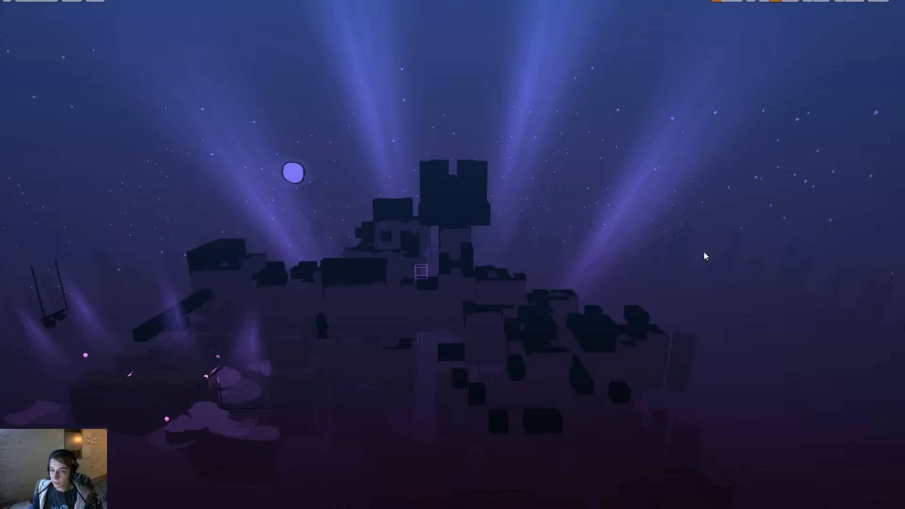
pyautogui.press('Escape')
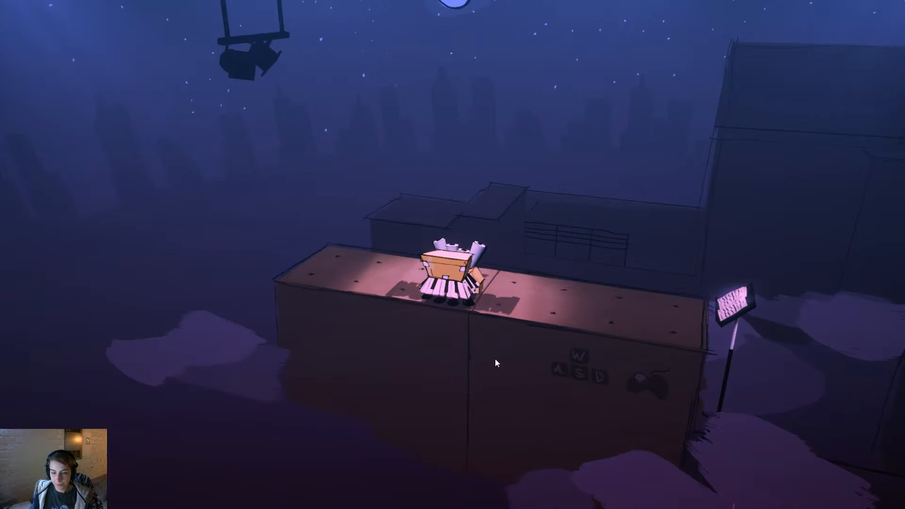
pyautogui.press('d')
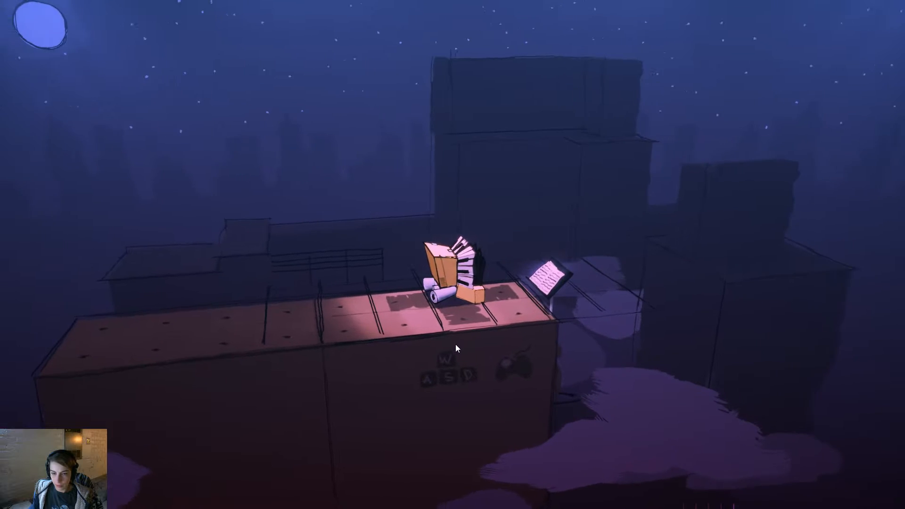
pyautogui.press('d')
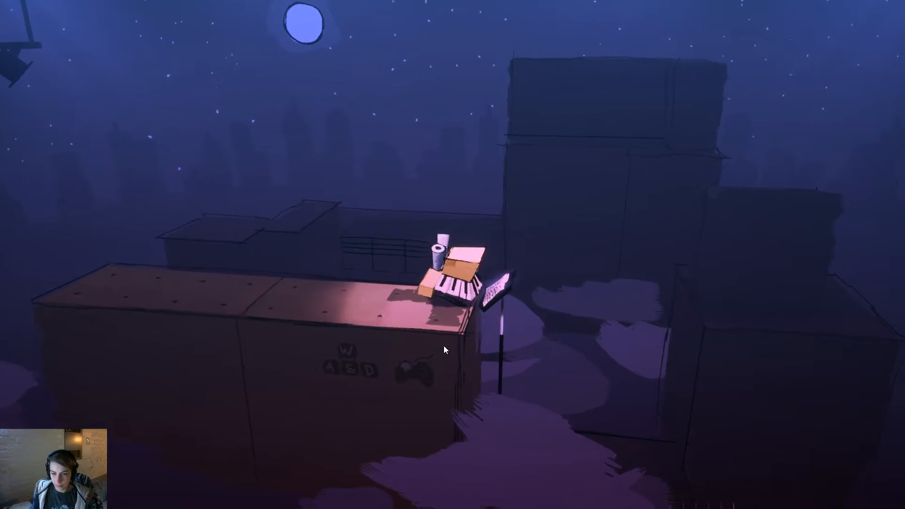
pyautogui.press('space')
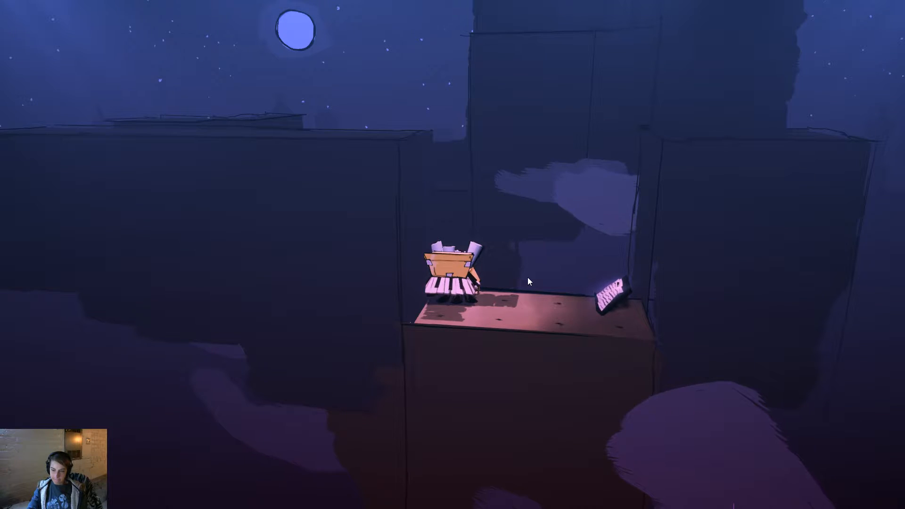
pyautogui.press('Escape')
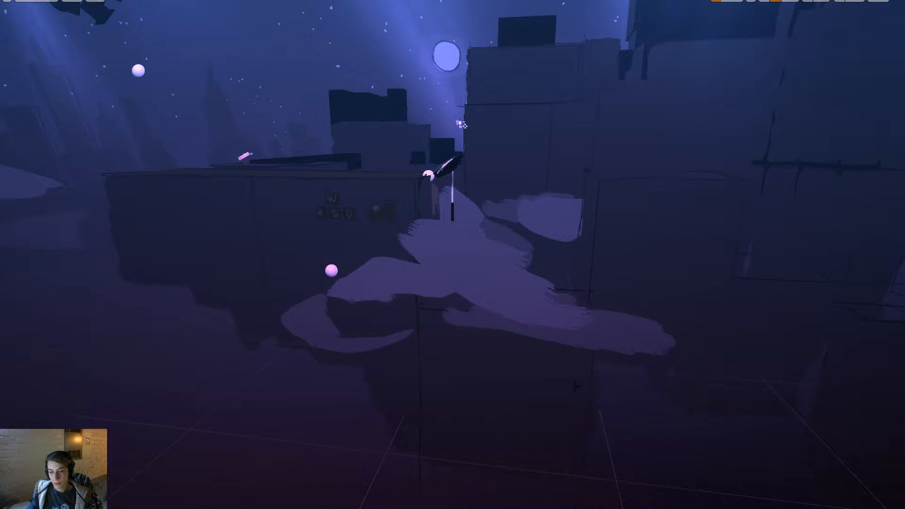
# Examine the music stand and the surrounding rooftop blocks from several angles in the level.
pyautogui.moveTo(452, 255); pyautogui.dragTo(660, 254, button='right')
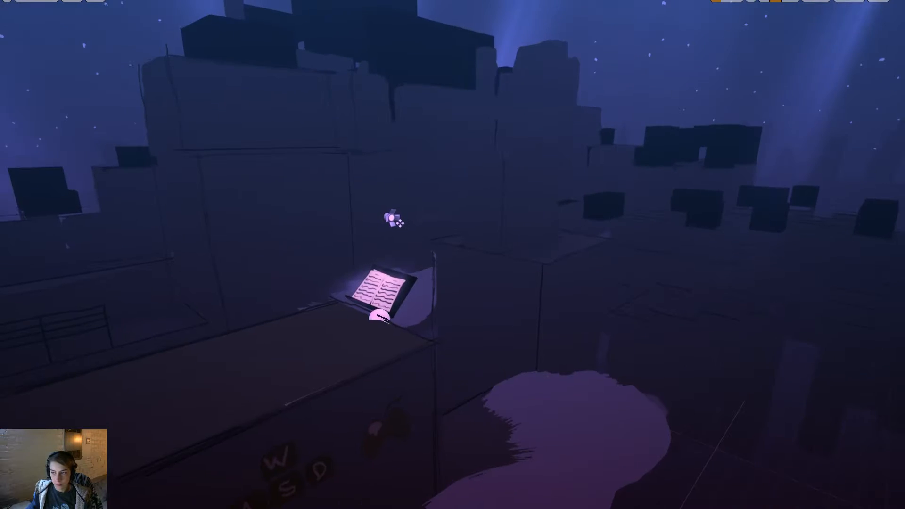
pyautogui.press('w')
pyautogui.press('w')
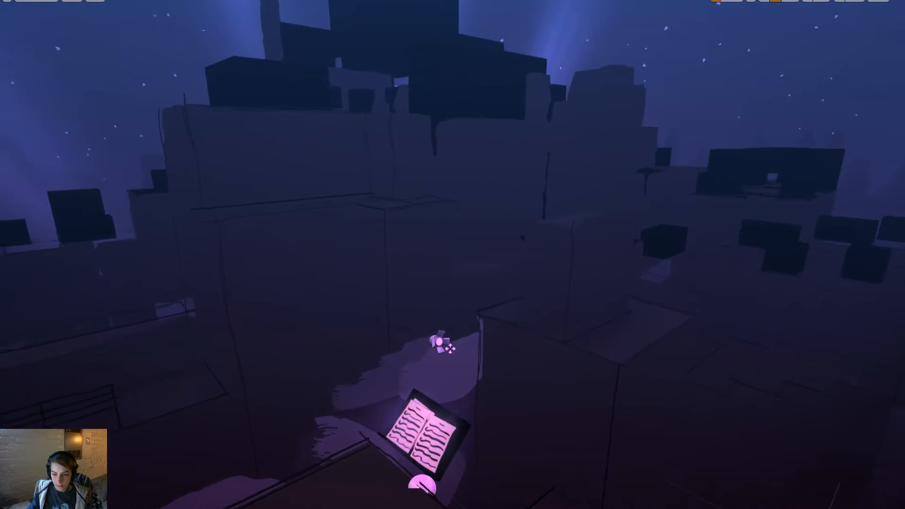
pyautogui.press('q')
pyautogui.moveTo(641, 383); pyautogui.dragTo(779, 362, button='right')
pyautogui.press('w')
pyautogui.press('e')
pyautogui.press('d')
pyautogui.press('a')
pyautogui.press('w')
pyautogui.press('s')
pyautogui.press('w')
pyautogui.press('s')
# Nudge the wall panel on the rooftop block near the music stand slightly along the X axis.
pyautogui.moveTo(544, 365); pyautogui.dragTo(521, 375, button='right')
pyautogui.click(521, 374)
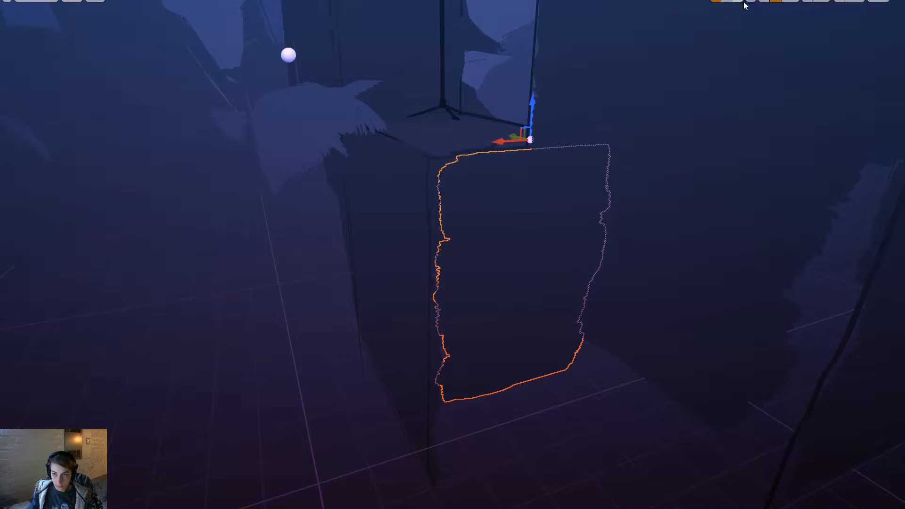
pyautogui.moveTo(501, 141); pyautogui.dragTo(494, 142)
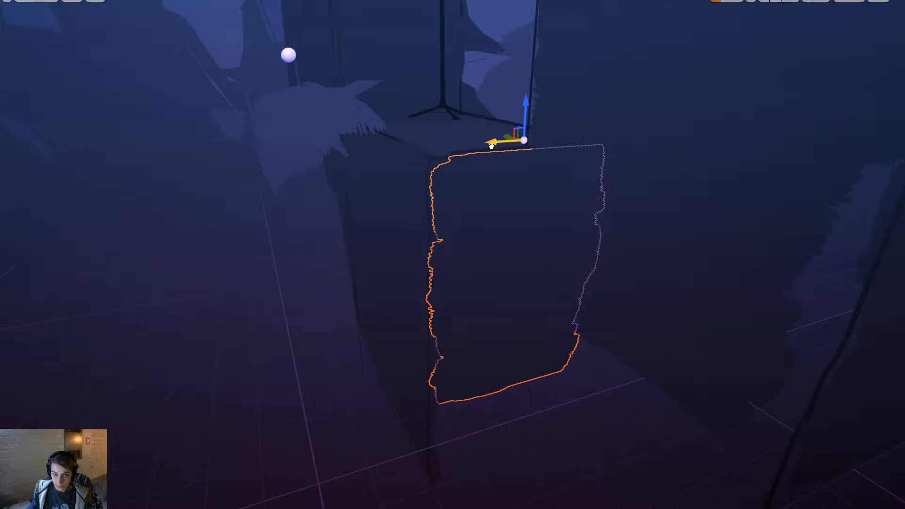
pyautogui.click(315, 328)
pyautogui.click(658, 190)
pyautogui.moveTo(659, 190); pyautogui.dragTo(466, 149, button='middle')
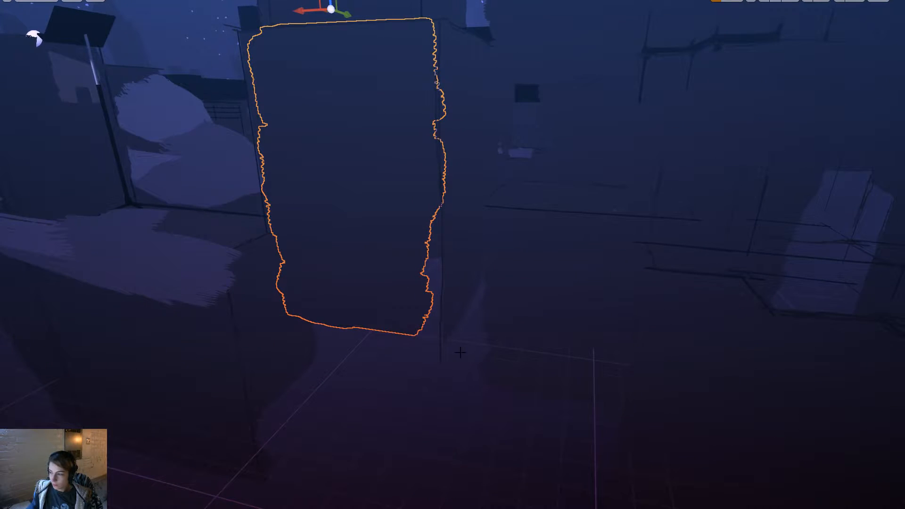
pyautogui.moveTo(460, 351); pyautogui.dragTo(447, 266, button='right')
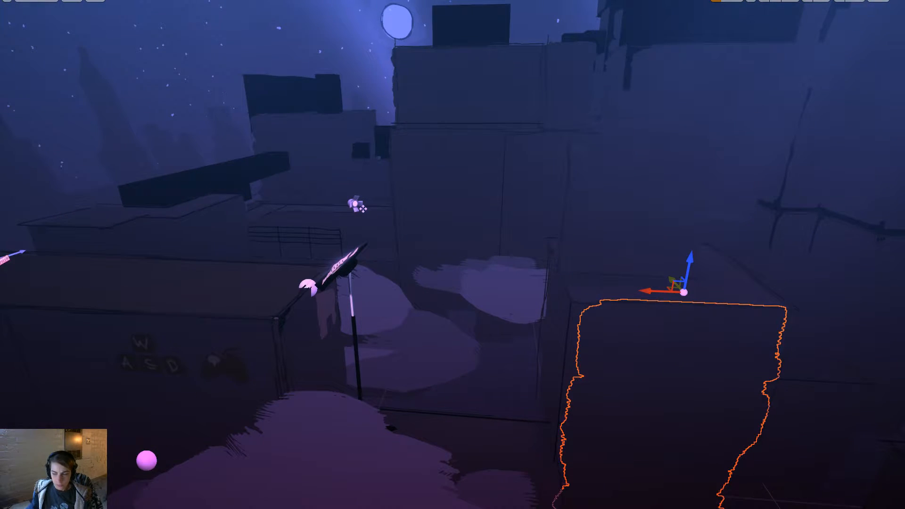
pyautogui.press('a')
pyautogui.moveTo(463, 384); pyautogui.dragTo(501, 379, button='right')
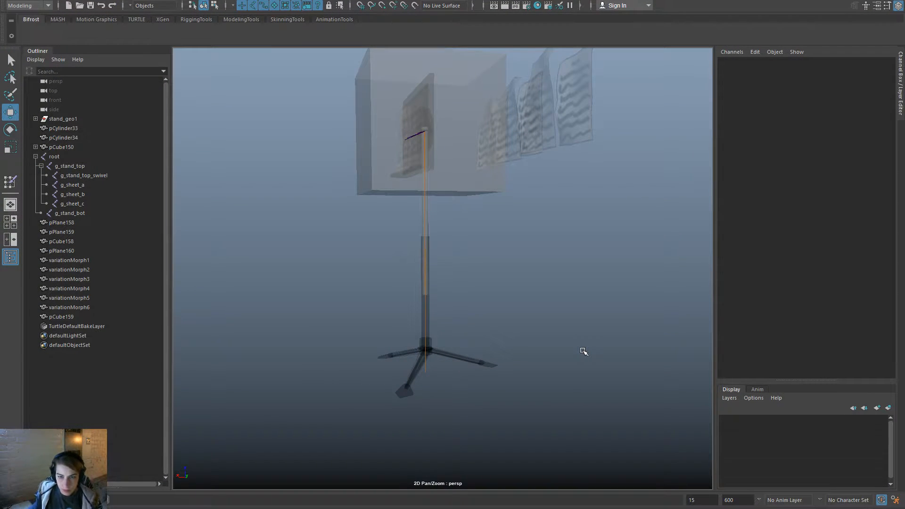
pyautogui.hotkey('ctrl', 'o')
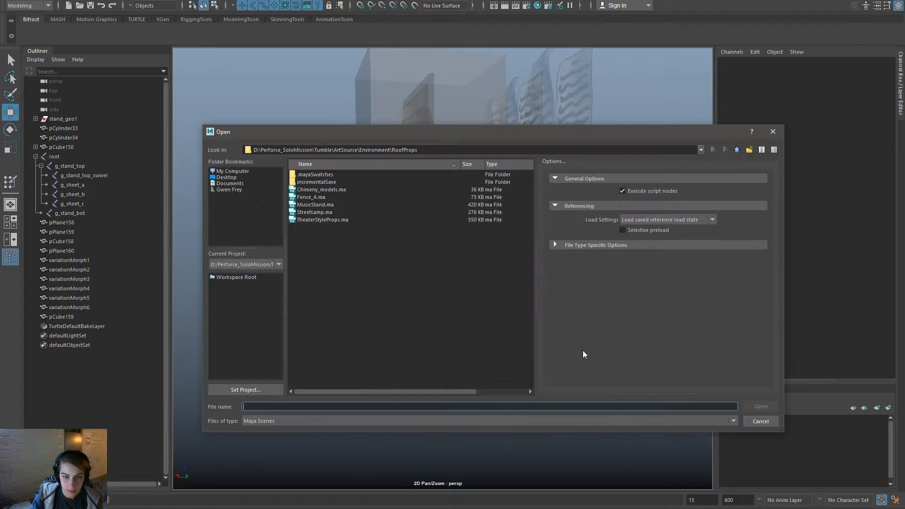
pyautogui.click(391, 212)
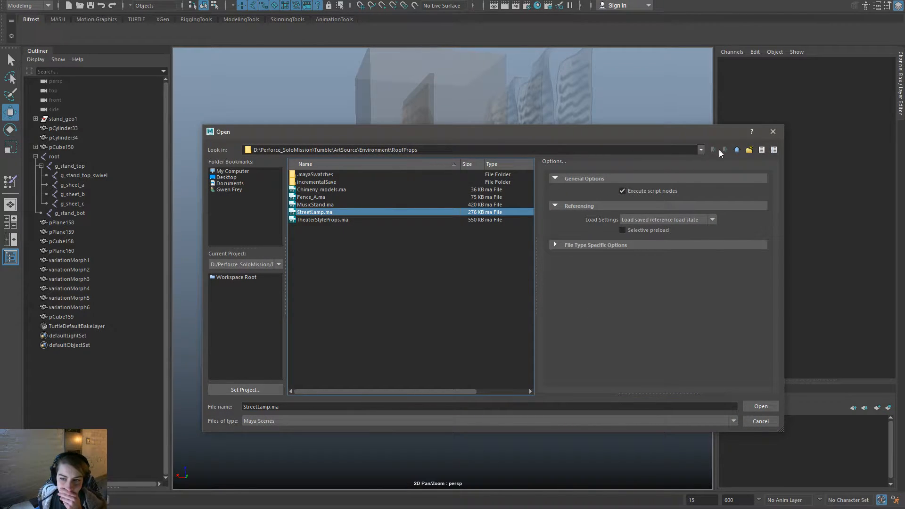
pyautogui.click(760, 406)
# Open the recent scene Experimental_levelTransition2.ma in Maya.
pyautogui.press('space')
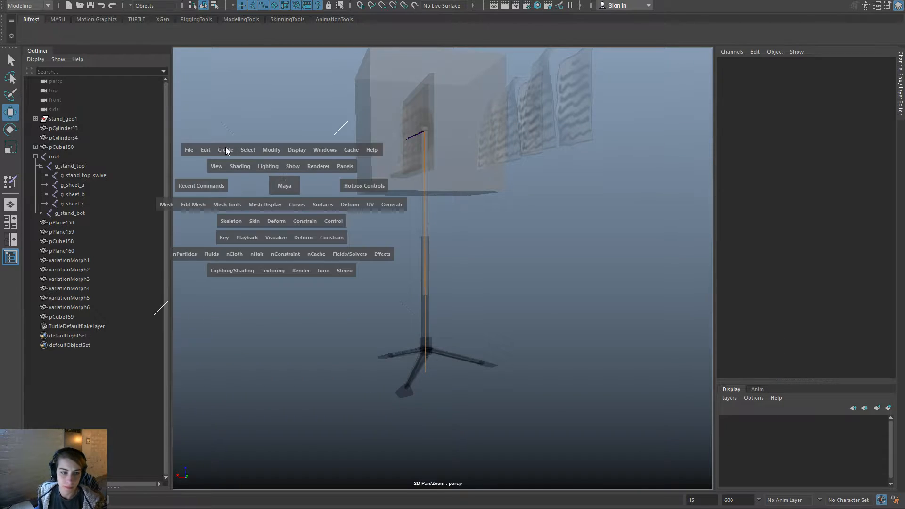
pyautogui.click(187, 149)
pyautogui.moveTo(266, 426)
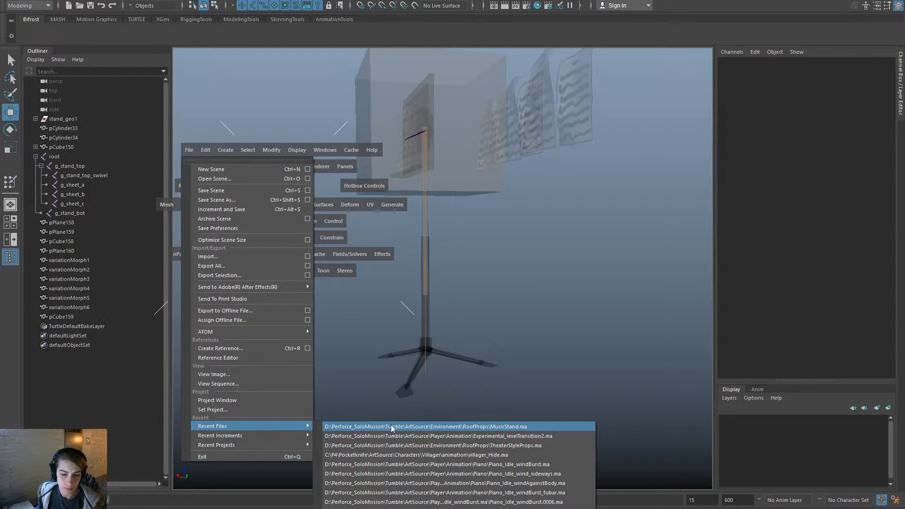
pyautogui.click(406, 436)
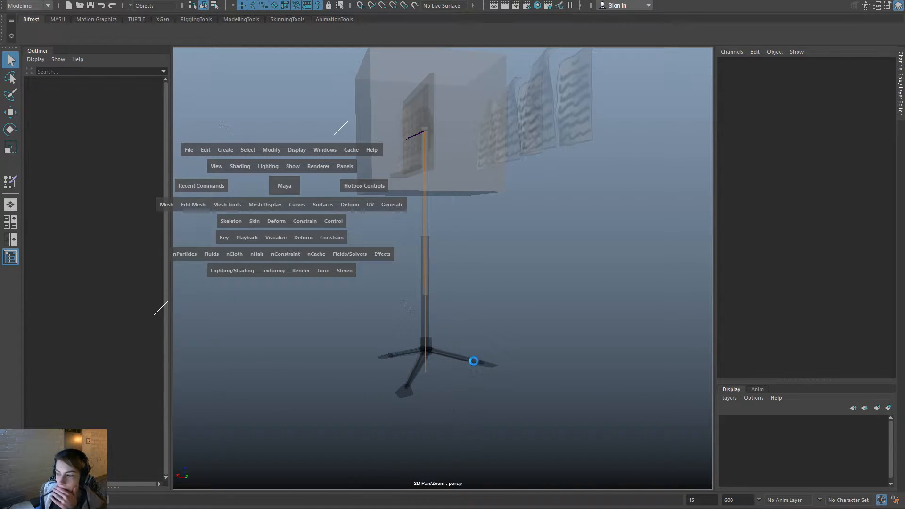
# Examine the tilted head of the music stand up close and select its g_stand_top joint for moving.
pyautogui.scroll(-5, 440, 263)
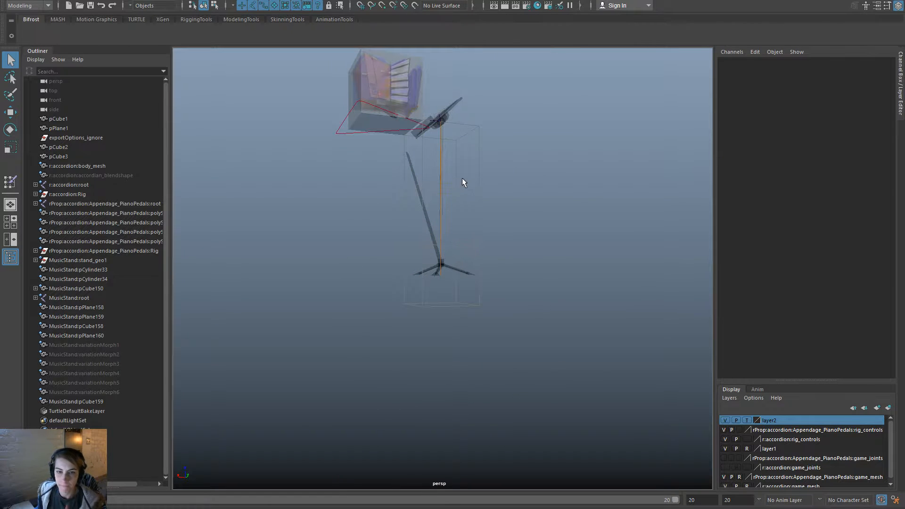
pyautogui.keyDown('alt'); pyautogui.moveTo(462, 171); pyautogui.dragTo(450, 278, button='middle'); pyautogui.keyUp('alt')
pyautogui.scroll(7, 443, 247)
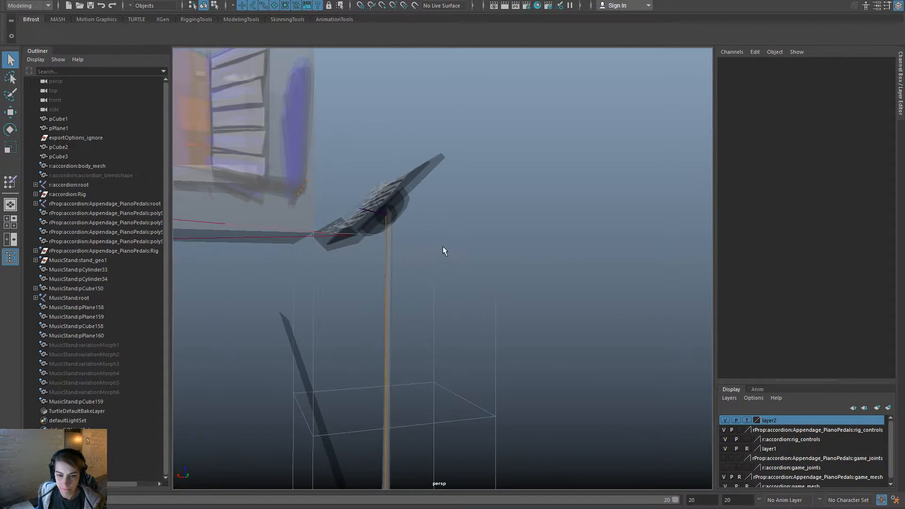
pyautogui.keyDown('alt'); pyautogui.moveTo(442, 246); pyautogui.dragTo(332, 212); pyautogui.keyUp('alt')
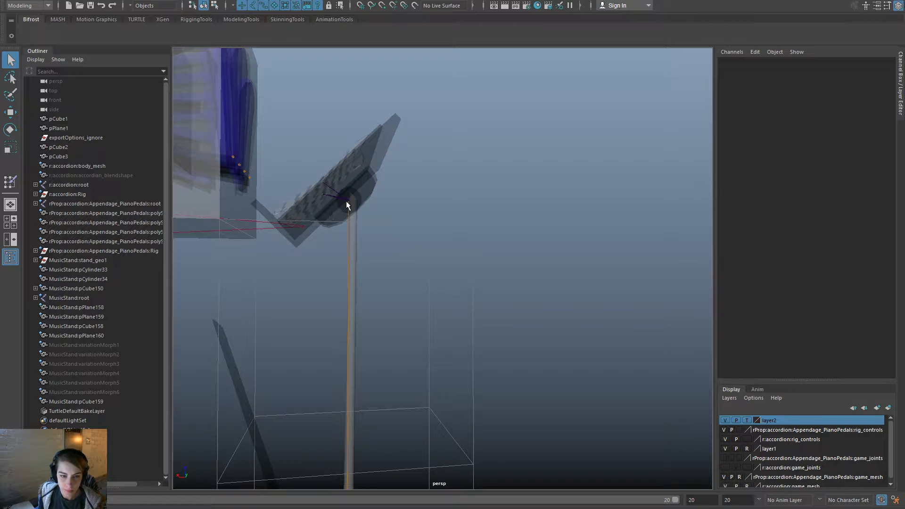
pyautogui.click(346, 201)
pyautogui.press('w')
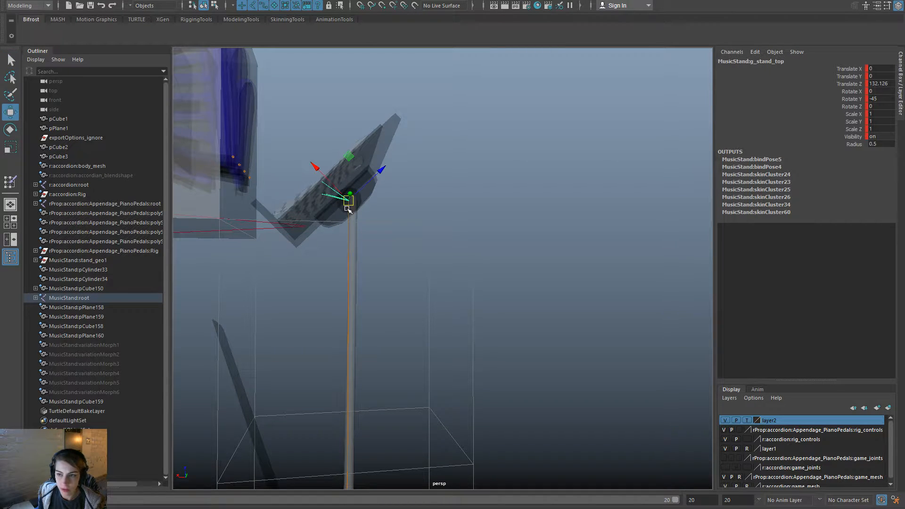
# Expand the MusicStand:root joint hierarchy, try rotating the g_stand_top_swivel joint, and clear the selection.
pyautogui.click(35, 298)
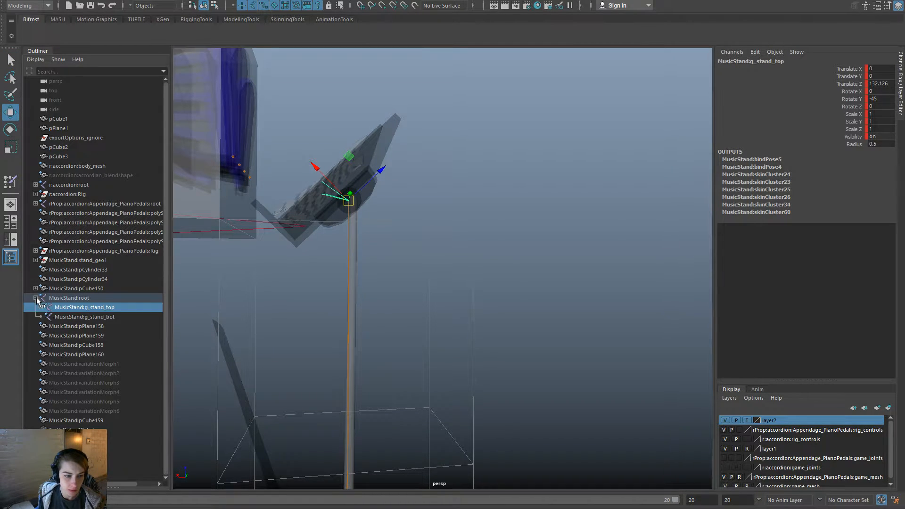
pyautogui.click(41, 307)
pyautogui.click(117, 317)
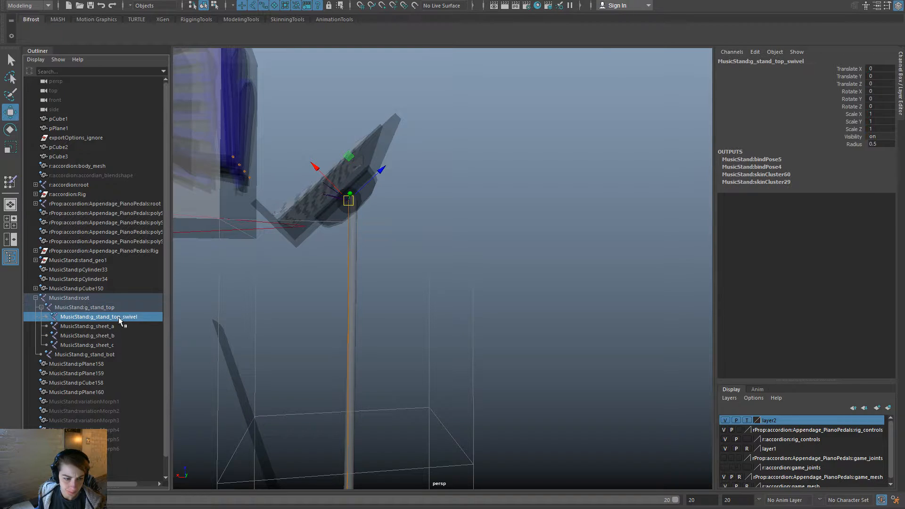
pyautogui.press('f')
pyautogui.press('e')
pyautogui.moveTo(364, 256); pyautogui.dragTo(404, 263)
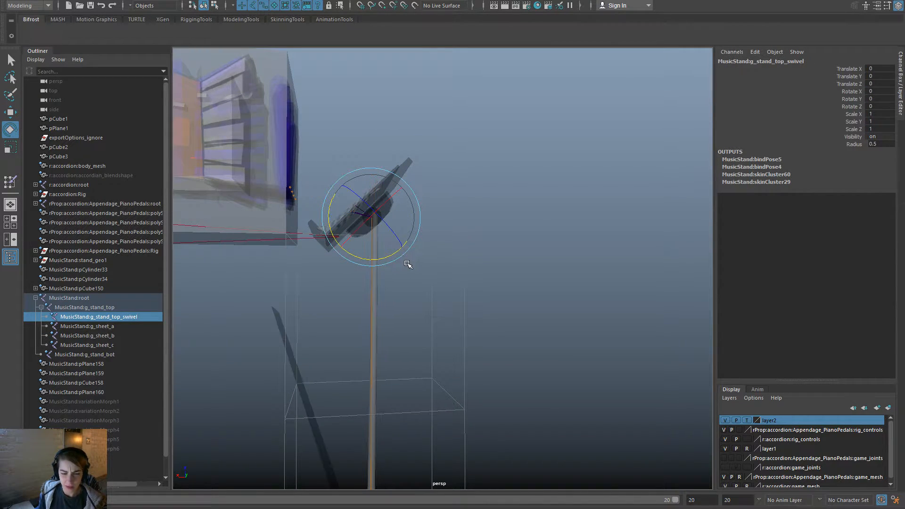
pyautogui.click(539, 264)
# Open the recent scene MusicStand.ma.
pyautogui.hotkey('ctrl', 'o')
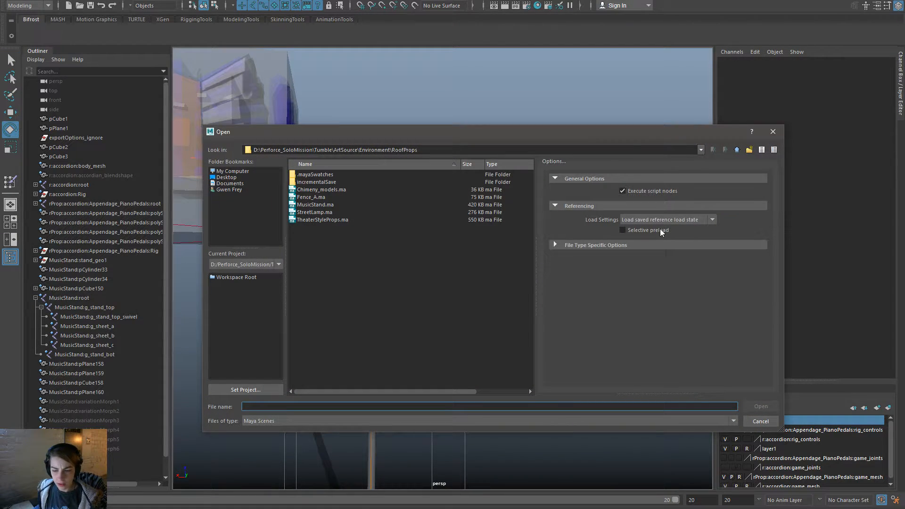
pyautogui.click(760, 421)
pyautogui.press('space')
pyautogui.click(392, 174)
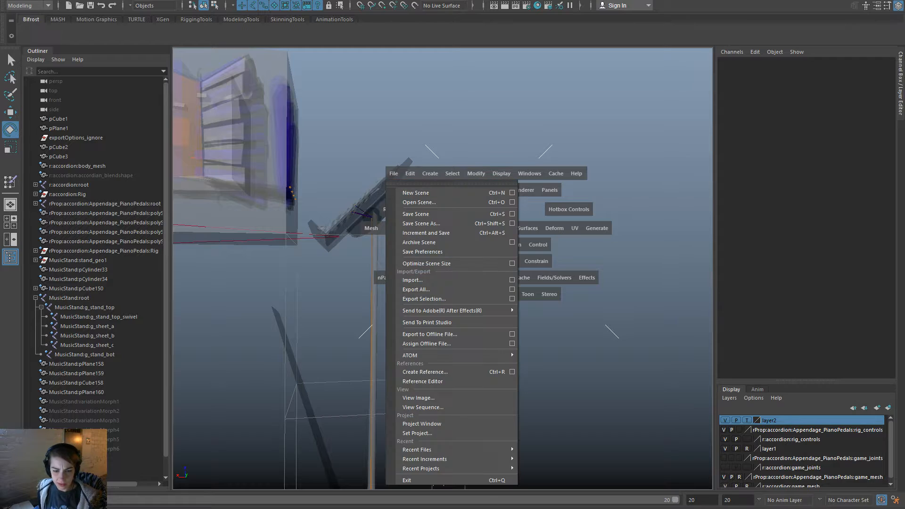
pyautogui.moveTo(424, 449)
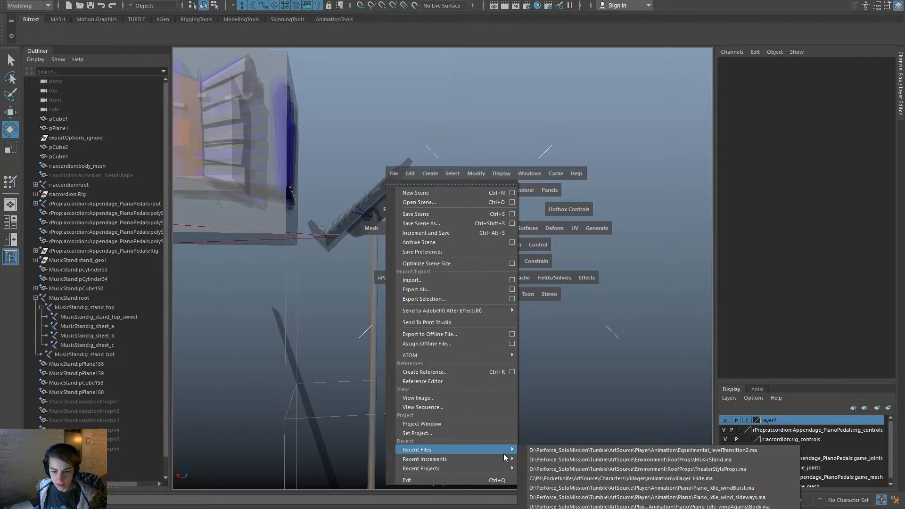
pyautogui.click(578, 460)
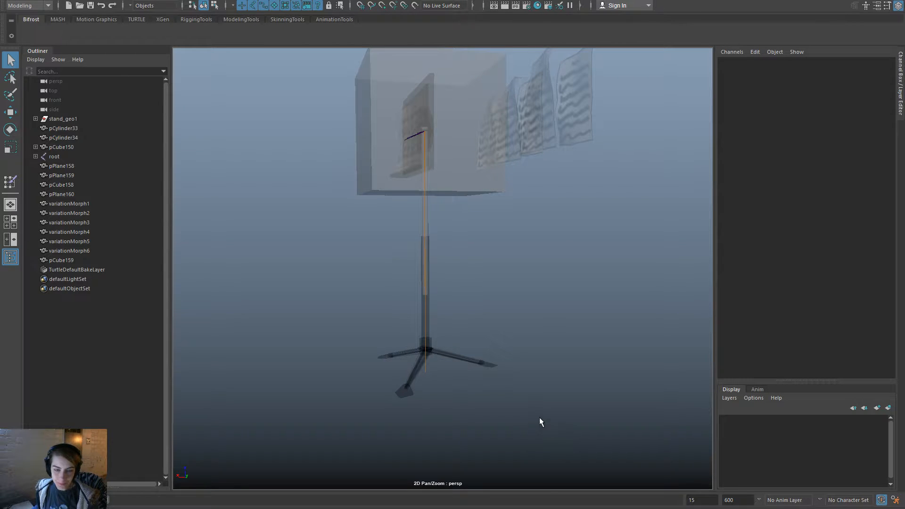
# Examine the stand's telescoping pole, tripod base and sheet holder from several angles and distances.
pyautogui.keyDown('alt'); pyautogui.moveTo(490, 292); pyautogui.dragTo(495, 365, button='middle'); pyautogui.keyUp('alt')
pyautogui.keyDown('alt'); pyautogui.moveTo(495, 365); pyautogui.dragTo(408, 348); pyautogui.keyUp('alt')
pyautogui.keyDown('alt'); pyautogui.moveTo(332, 313); pyautogui.dragTo(435, 367, button='right'); pyautogui.keyUp('alt')
pyautogui.keyDown('alt'); pyautogui.moveTo(475, 361); pyautogui.dragTo(471, 190, button='middle'); pyautogui.keyUp('alt')
pyautogui.keyDown('alt'); pyautogui.moveTo(370, 252); pyautogui.dragTo(452, 292, button='right'); pyautogui.keyUp('alt')
pyautogui.keyDown('alt'); pyautogui.moveTo(458, 289); pyautogui.dragTo(483, 443, button='middle'); pyautogui.keyUp('alt')
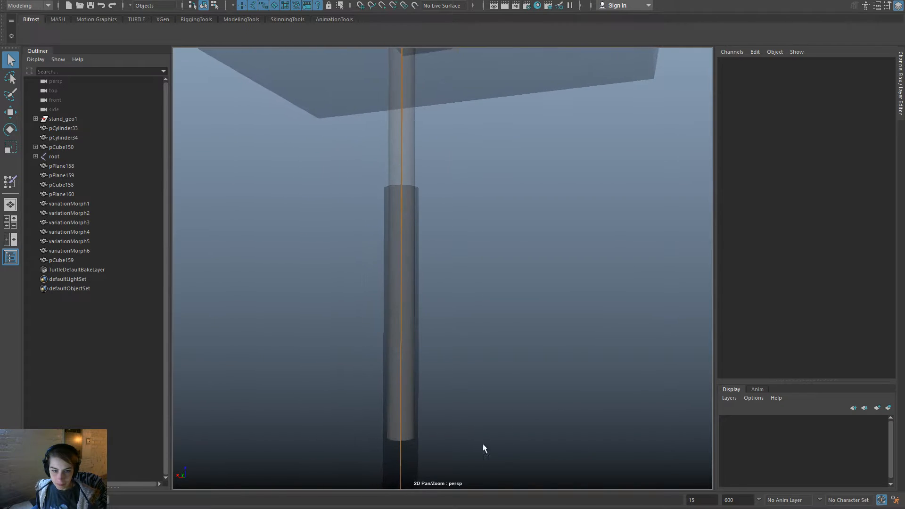
pyautogui.keyDown('alt'); pyautogui.moveTo(502, 310); pyautogui.dragTo(373, 250, button='right'); pyautogui.keyUp('alt')
pyautogui.keyDown('alt'); pyautogui.moveTo(383, 302); pyautogui.dragTo(427, 323); pyautogui.keyUp('alt')
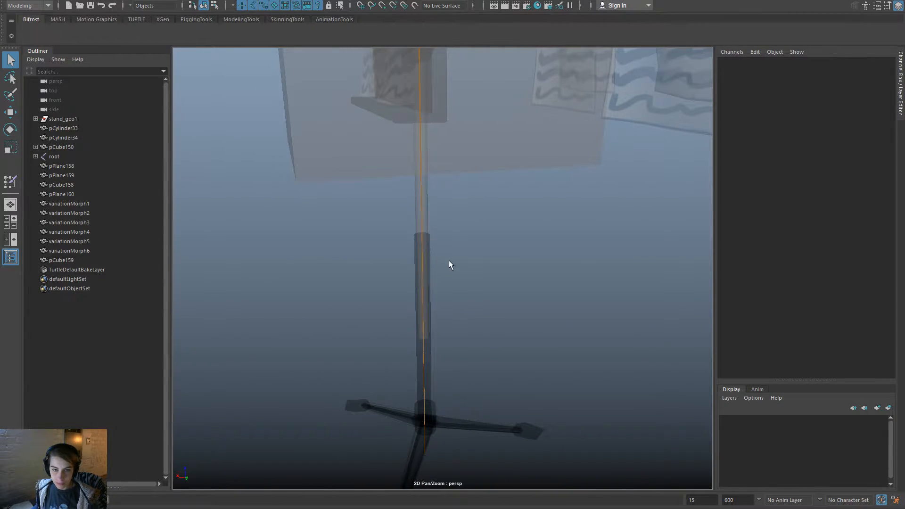
pyautogui.keyDown('alt'); pyautogui.moveTo(449, 260); pyautogui.dragTo(452, 407, button='middle'); pyautogui.keyUp('alt')
pyautogui.moveTo(441, 287)
pyautogui.keyDown('alt'); pyautogui.mouseDown()
pyautogui.moveTo(511, 283)
pyautogui.moveTo(454, 281)
pyautogui.mouseUp(); pyautogui.keyUp('alt')
pyautogui.keyDown('alt'); pyautogui.moveTo(454, 281); pyautogui.dragTo(409, 140, button='right'); pyautogui.keyUp('alt')
# Inspect the stand's g_stand_top, g_stand_top_swivel and g_stand_bot joints one after another under root.
pyautogui.click(409, 141)
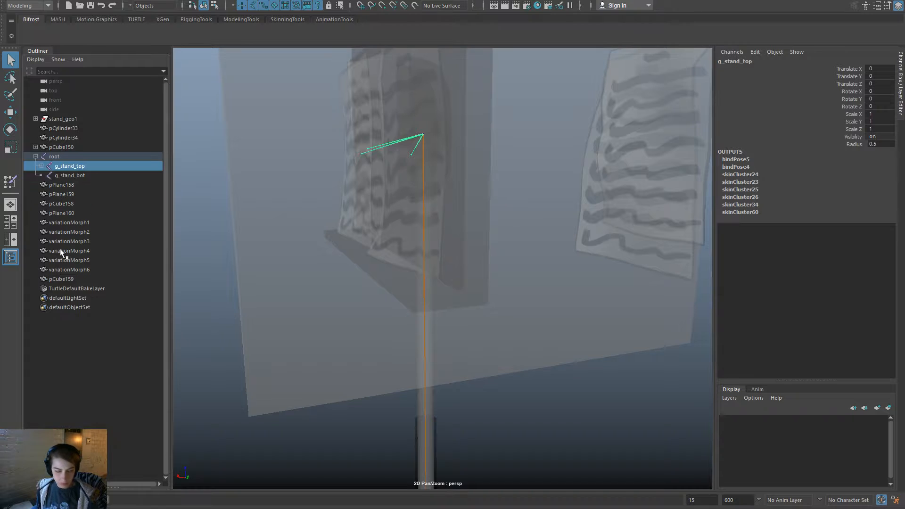
pyautogui.click(40, 167)
pyautogui.click(102, 178)
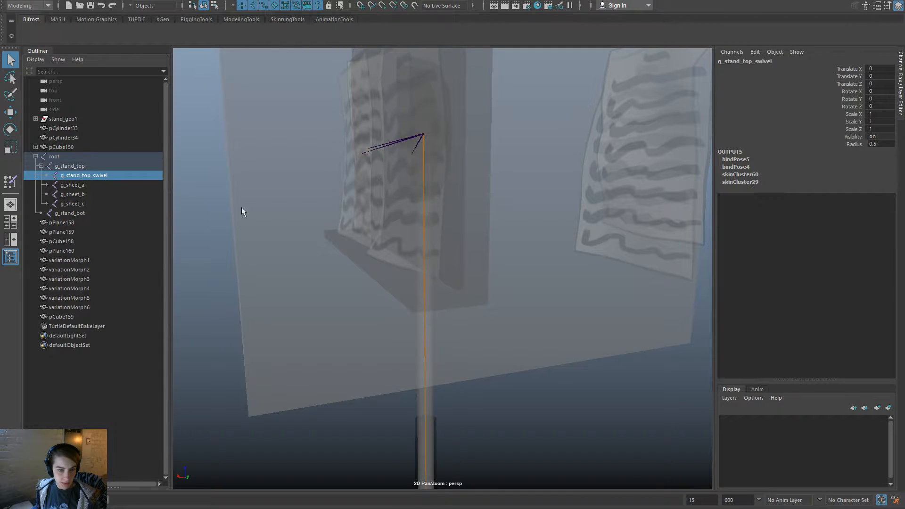
pyautogui.press('w')
pyautogui.scroll(-3, 506, 304)
pyautogui.scroll(-5, 509, 307)
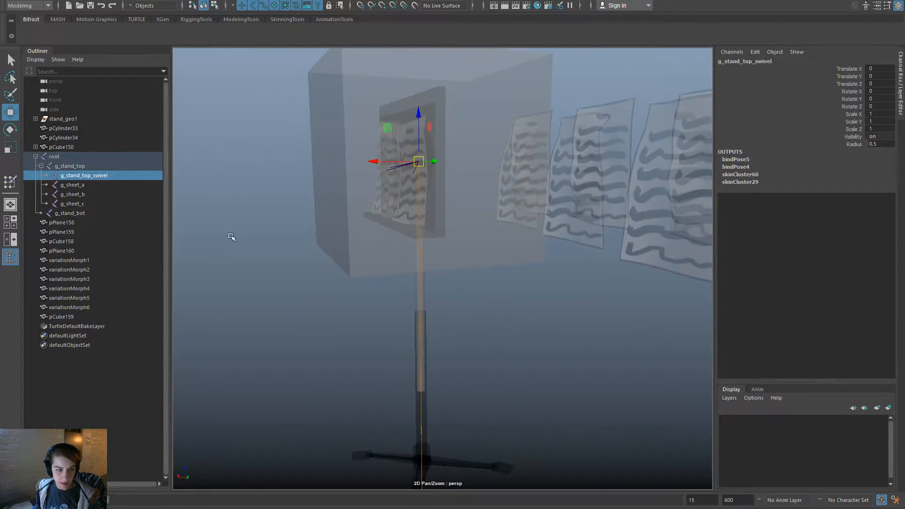
pyautogui.click(90, 212)
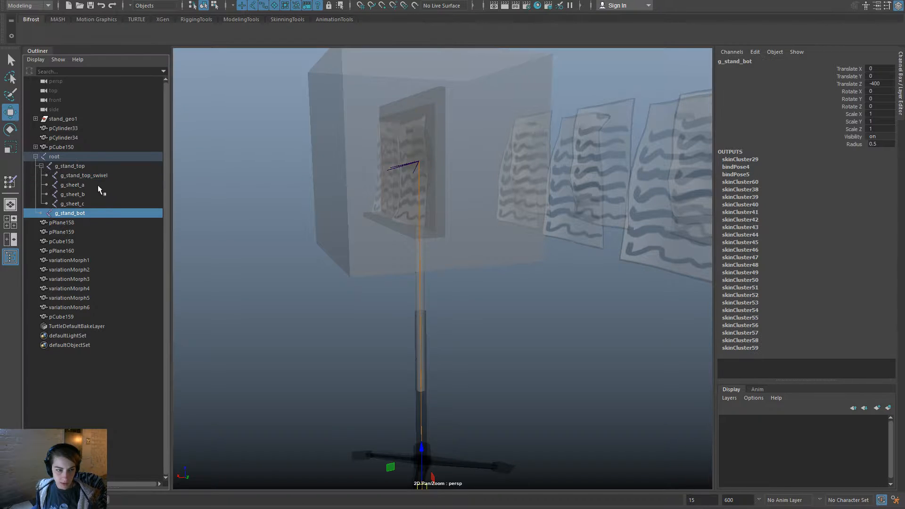
# Create a locator and move it along X to about -35.3, behind the top of the stand.
pyautogui.keyDown('ctrl'); pyautogui.click(84, 176); pyautogui.keyUp('ctrl')
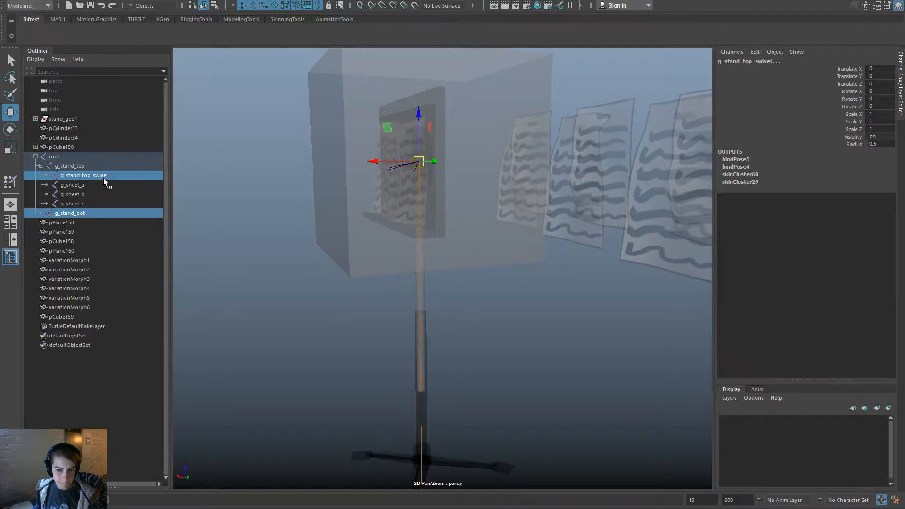
pyautogui.press('space')
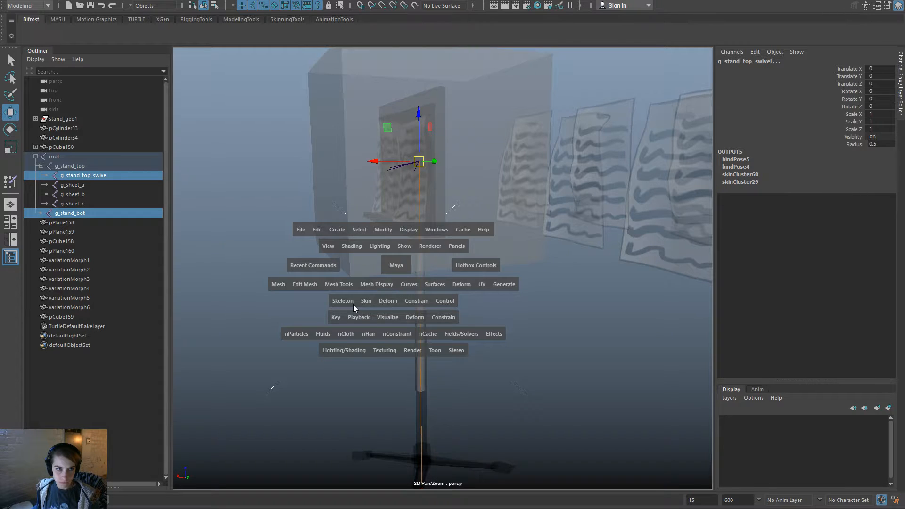
pyautogui.click(307, 265)
pyautogui.press('space')
pyautogui.click(218, 198)
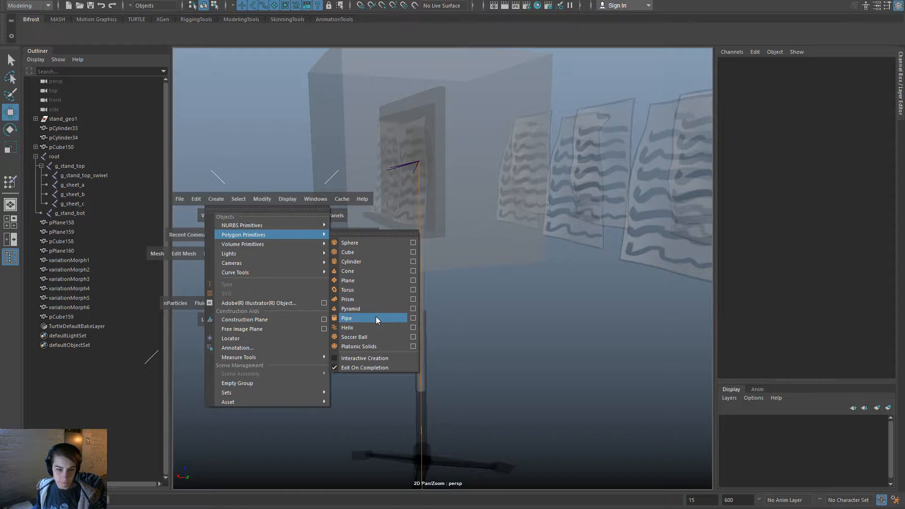
pyautogui.click(264, 338)
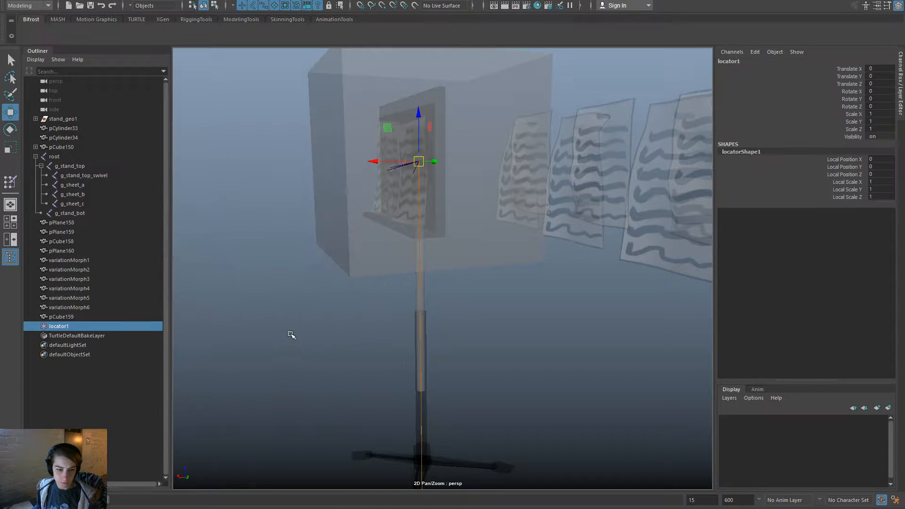
pyautogui.moveTo(398, 163); pyautogui.dragTo(429, 164)
pyautogui.keyDown('alt'); pyautogui.moveTo(493, 215); pyautogui.dragTo(432, 229); pyautogui.keyUp('alt')
# Try to rename the new locator as standTop.
pyautogui.doubleClick(56, 326)
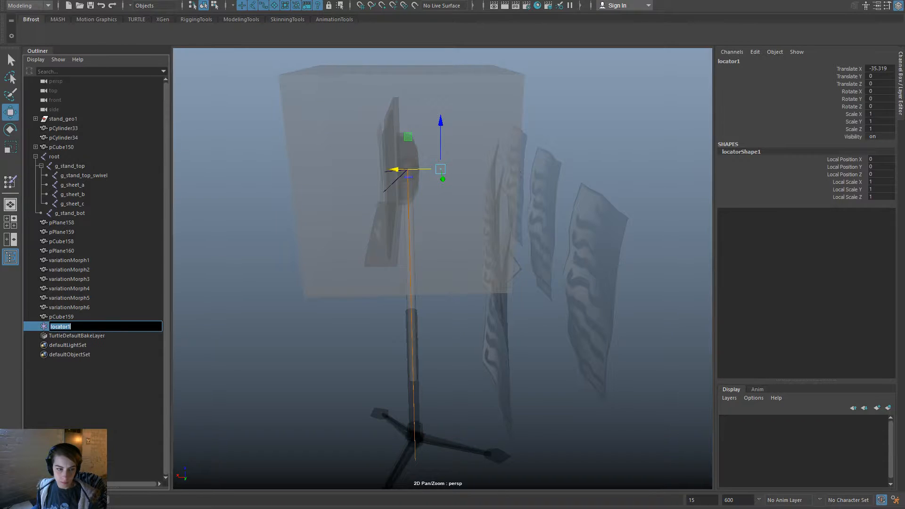
pyautogui.press('BackSpace')
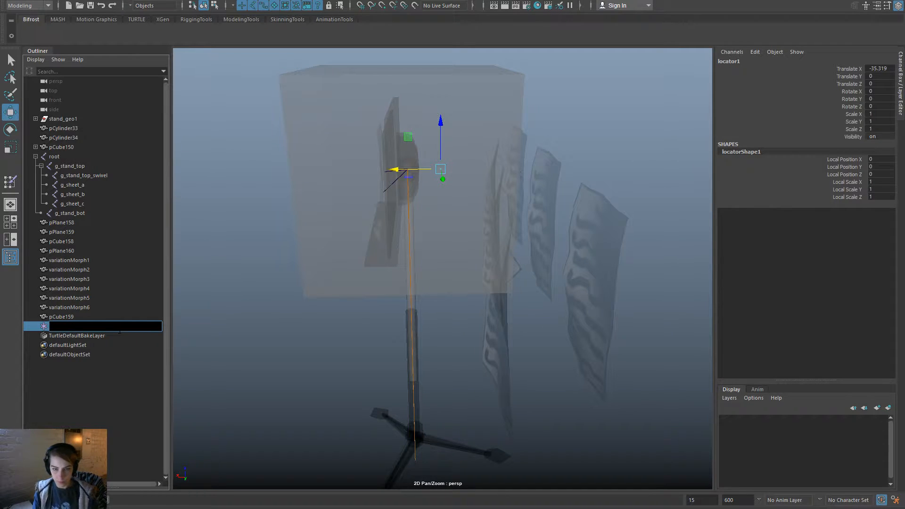
pyautogui.write('stand')
pyautogui.press('BackSpace')
pyautogui.press('BackSpace')
pyautogui.press('BackSpace')
pyautogui.press('BackSpace')
pyautogui.press('BackSpace')
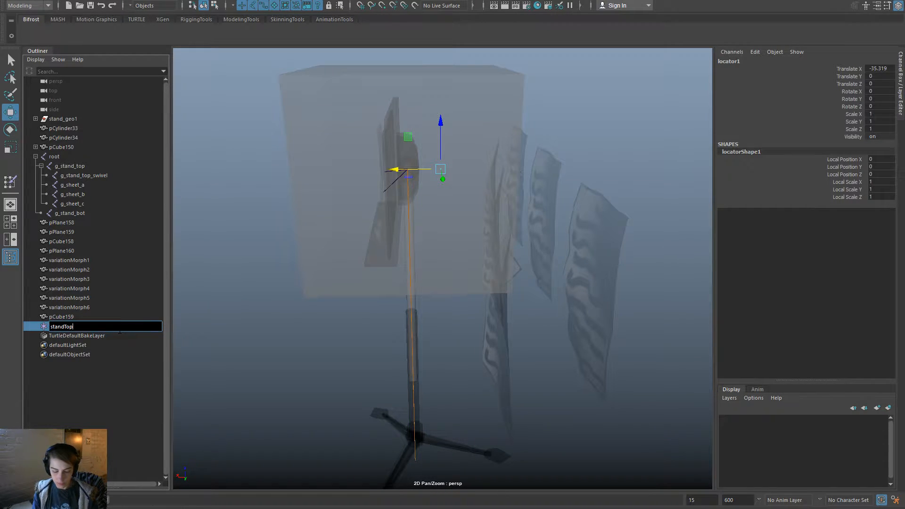
pyautogui.click(218, 265)
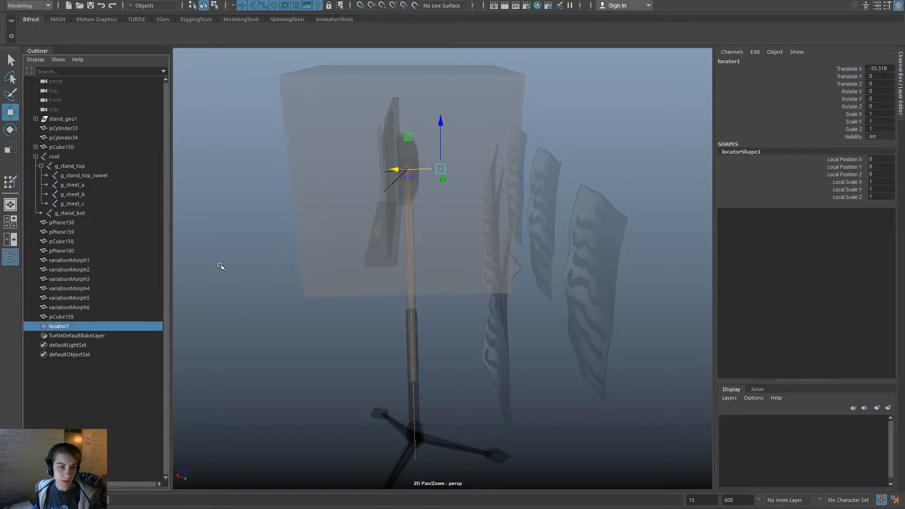
# Generate a rig hierarchy with the Make Rig Hierarchy tool and expand its Rig group.
pyautogui.click(296, 18)
pyautogui.click(197, 20)
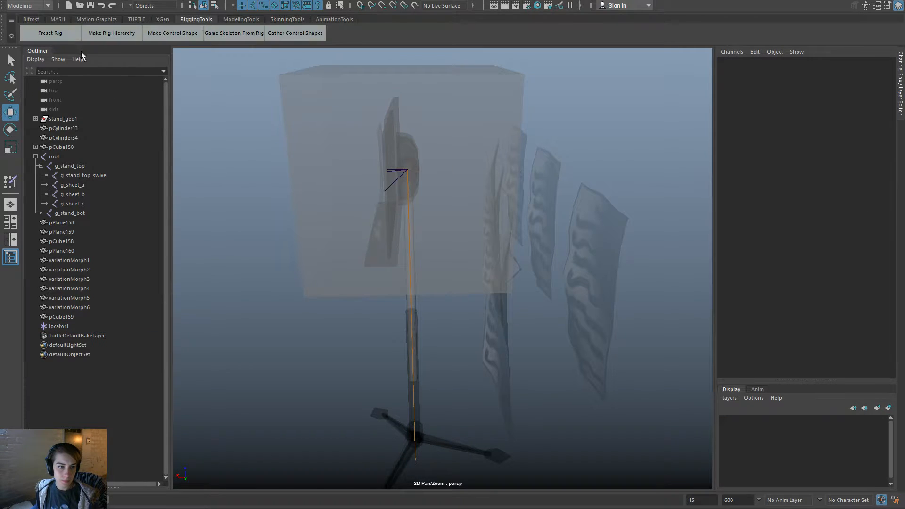
pyautogui.click(120, 36)
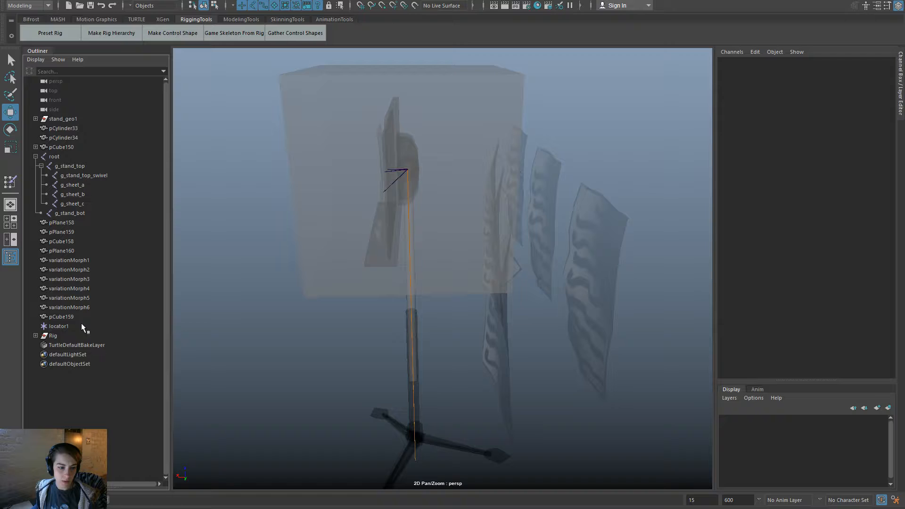
pyautogui.click(35, 335)
# Create a parent-constrained Sphere control named standTop on the g_stand_top joint.
pyautogui.keyDown('alt'); pyautogui.moveTo(416, 292); pyautogui.dragTo(405, 273); pyautogui.keyUp('alt')
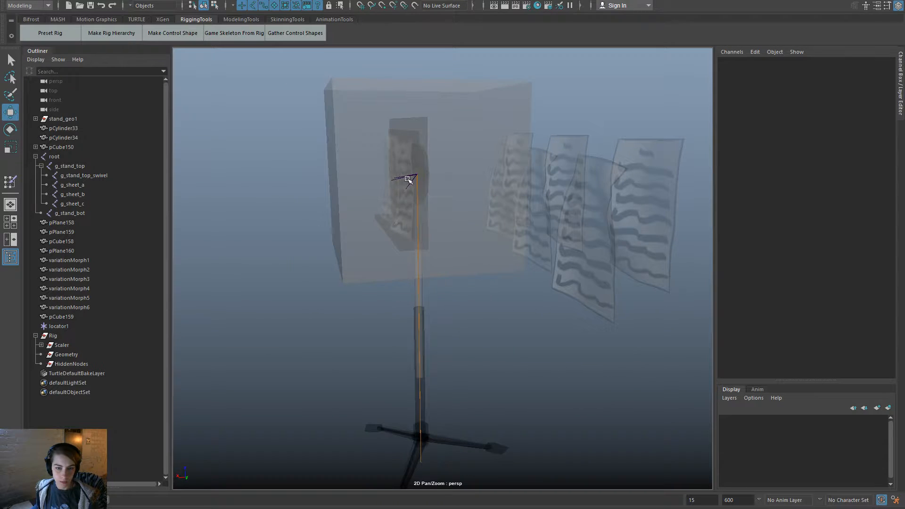
pyautogui.click(408, 178)
pyautogui.keyDown('alt'); pyautogui.moveTo(450, 244); pyautogui.dragTo(441, 283, button='middle'); pyautogui.keyUp('alt')
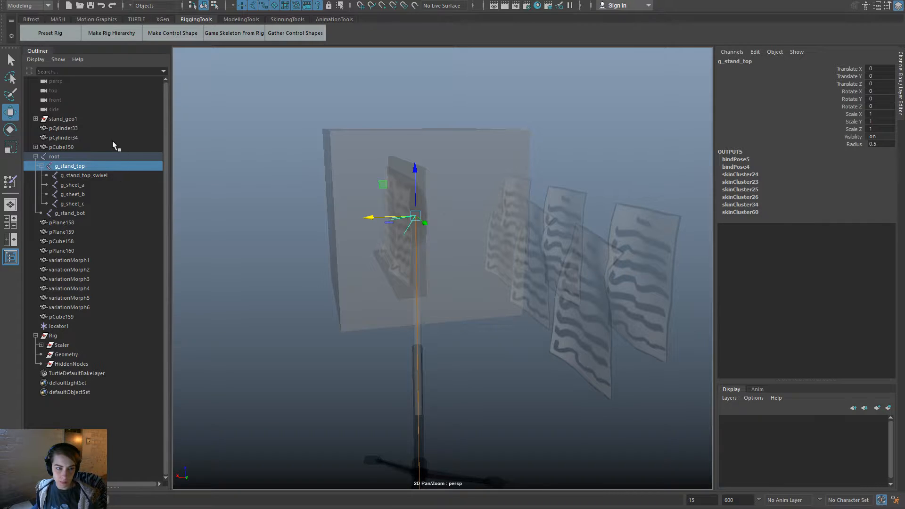
pyautogui.click(178, 38)
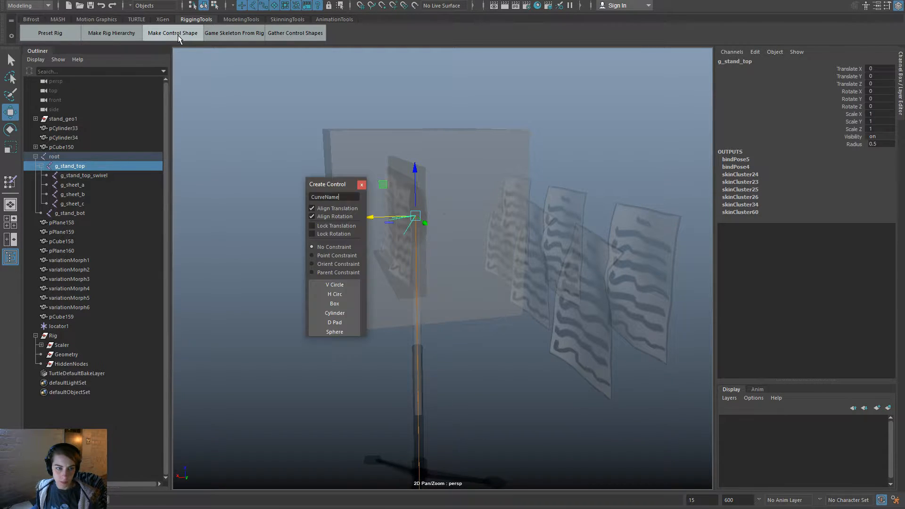
pyautogui.click(338, 272)
pyautogui.click(344, 331)
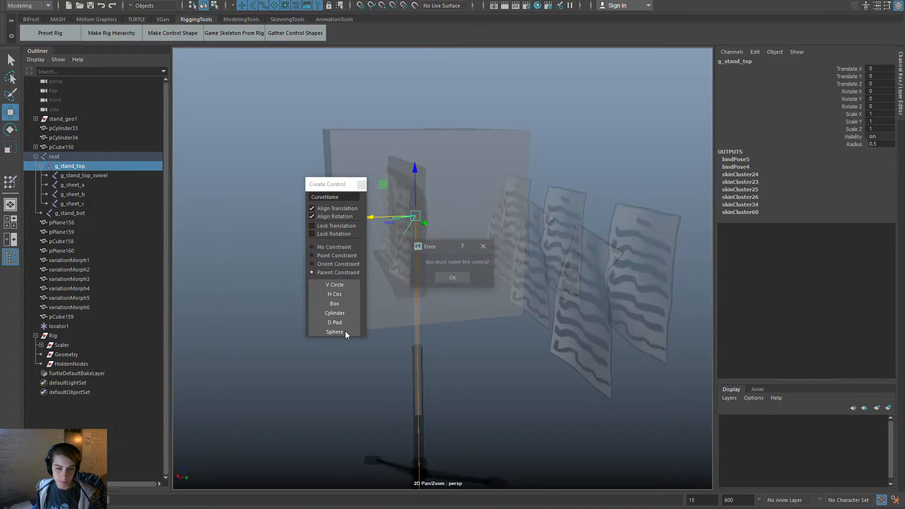
pyautogui.click(452, 278)
pyautogui.click(334, 196)
pyautogui.write('stand')
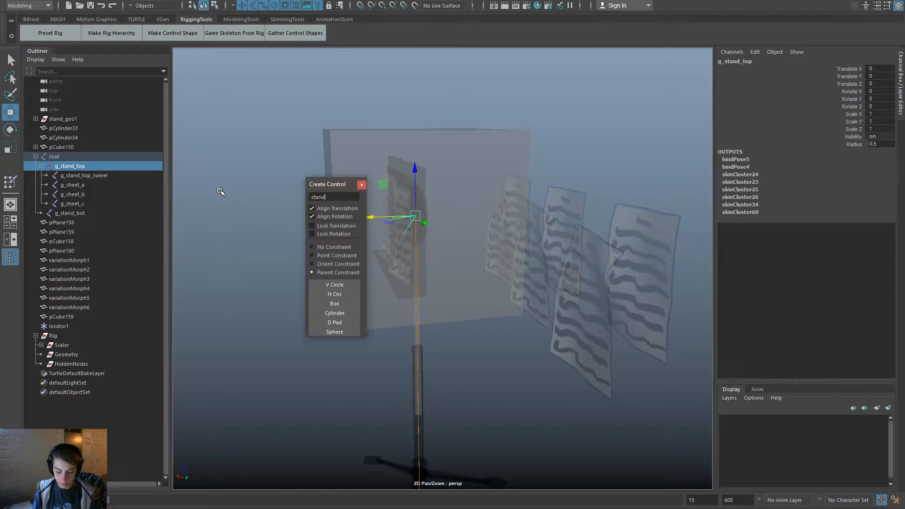
pyautogui.write('To')
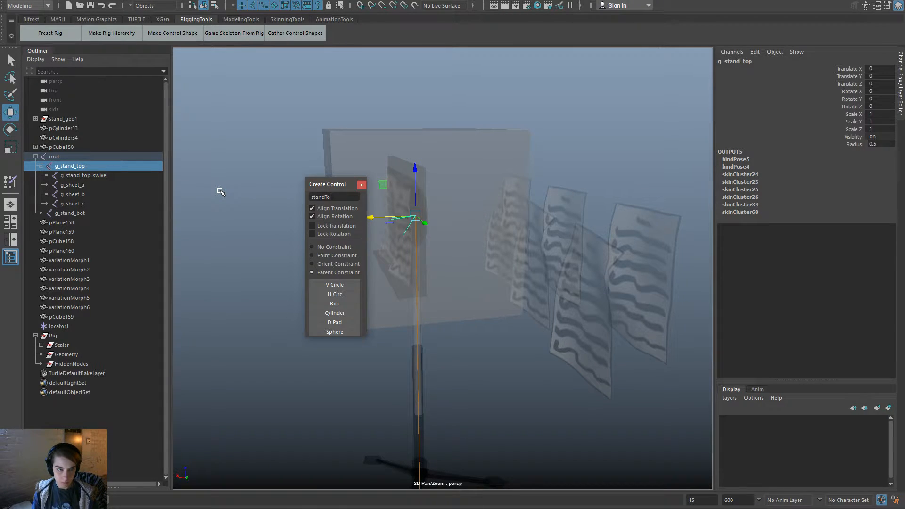
pyautogui.write('p')
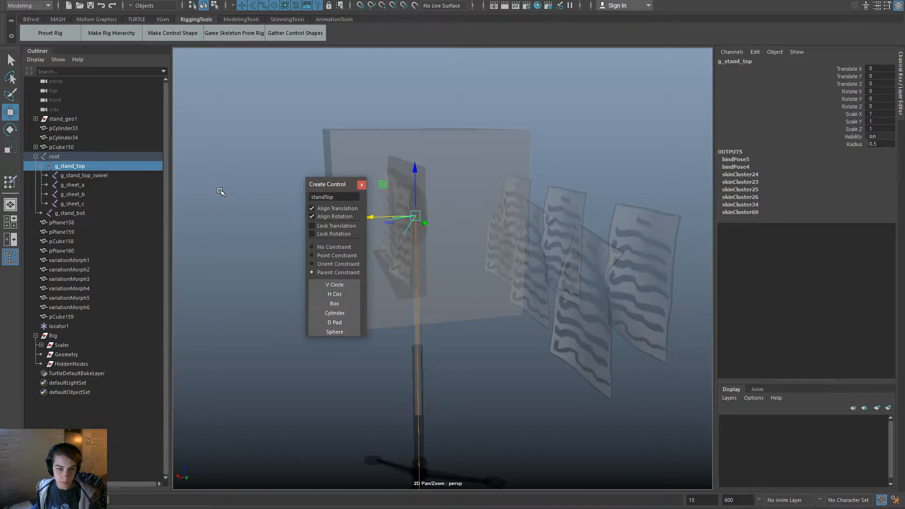
pyautogui.click(331, 332)
# Enlarge the standTop control's sphere through its CVs and pull its upper and lower poles inward.
pyautogui.keyDown('alt'); pyautogui.moveTo(436, 312); pyautogui.dragTo(379, 178); pyautogui.keyUp('alt')
pyautogui.click(214, 6)
pyautogui.press('r')
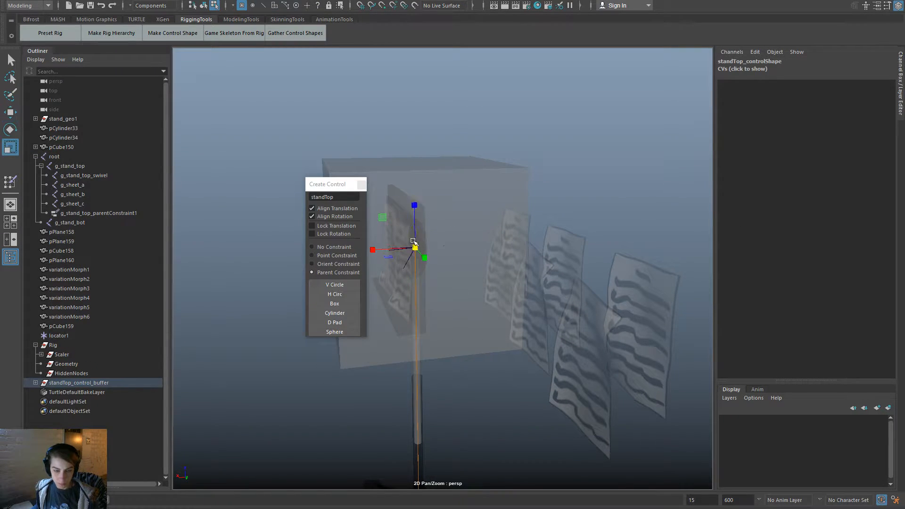
pyautogui.moveTo(416, 248); pyautogui.dragTo(529, 257)
pyautogui.click(467, 198)
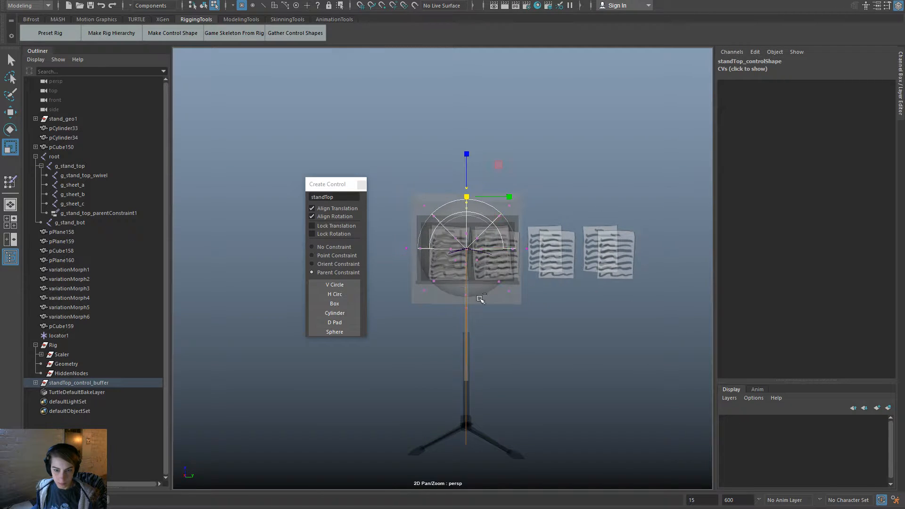
pyautogui.moveTo(477, 322); pyautogui.dragTo(455, 277)
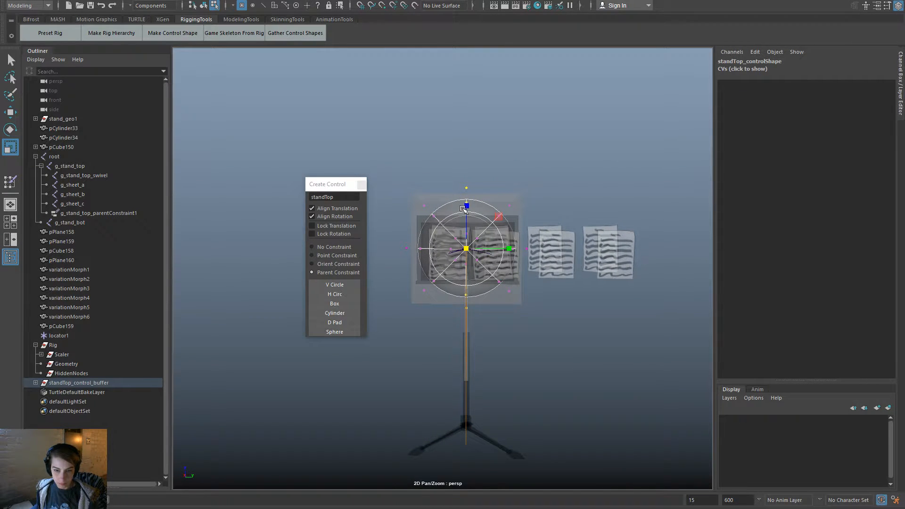
pyautogui.moveTo(467, 202); pyautogui.dragTo(469, 223)
# Scale all the control's CVs to flatten it in depth, reduce its height and widen it sideways around the sheet holder.
pyautogui.moveTo(552, 340); pyautogui.dragTo(381, 163)
pyautogui.keyDown('alt'); pyautogui.moveTo(471, 263); pyautogui.dragTo(451, 291); pyautogui.keyUp('alt')
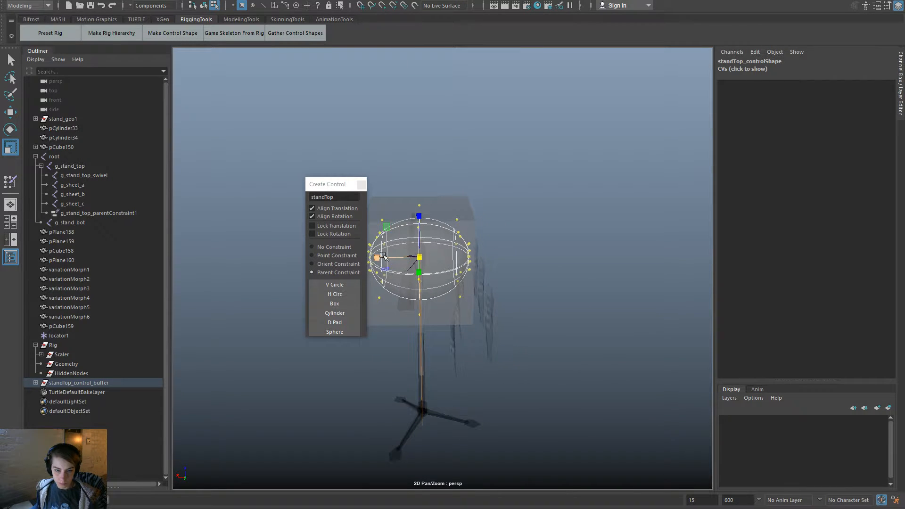
pyautogui.keyDown('alt'); pyautogui.moveTo(382, 256); pyautogui.dragTo(424, 221); pyautogui.keyUp('alt')
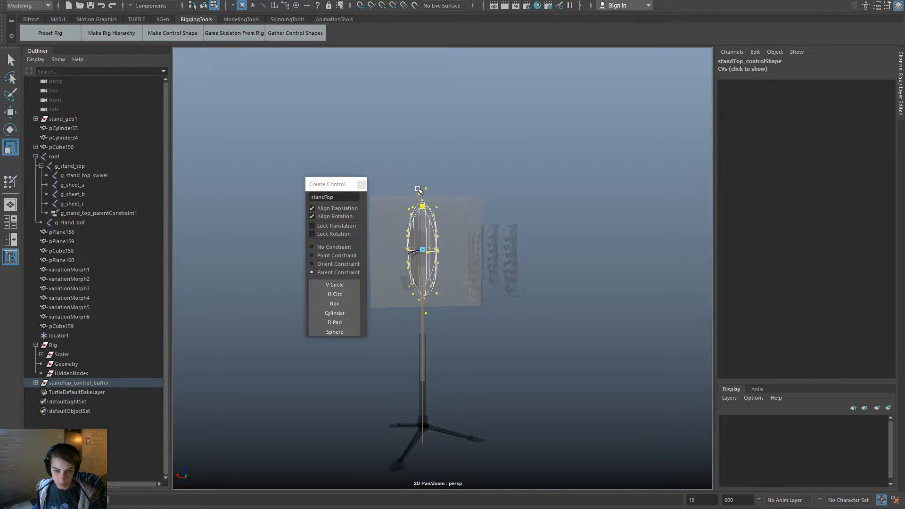
pyautogui.keyDown('alt'); pyautogui.moveTo(474, 274); pyautogui.dragTo(454, 288); pyautogui.keyUp('alt')
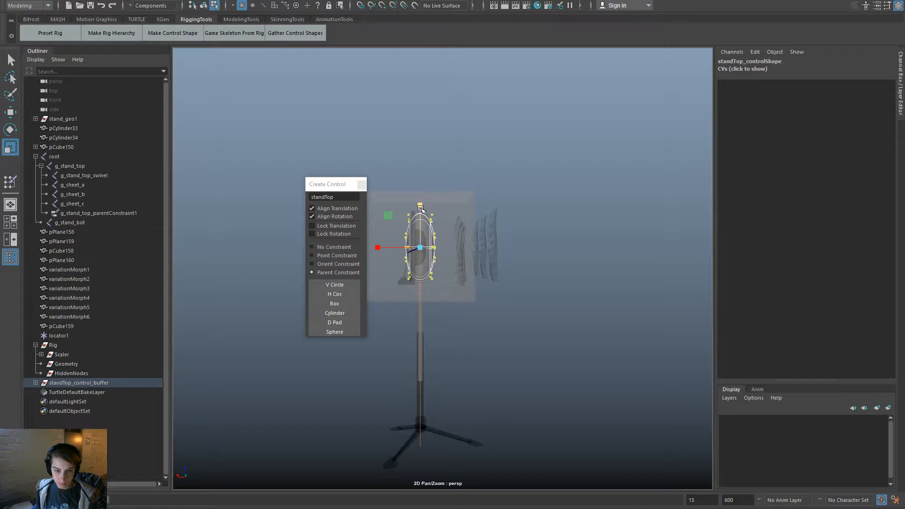
pyautogui.keyDown('alt'); pyautogui.moveTo(452, 249); pyautogui.dragTo(533, 250); pyautogui.keyUp('alt')
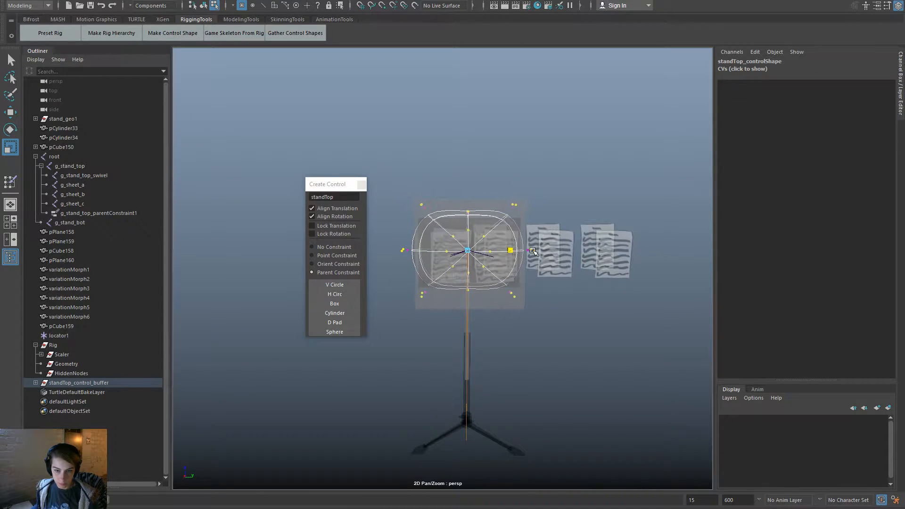
# Spread the control's corner CVs sideways into a rounded rectangle and narrow the whole shape slightly.
pyautogui.click(514, 205)
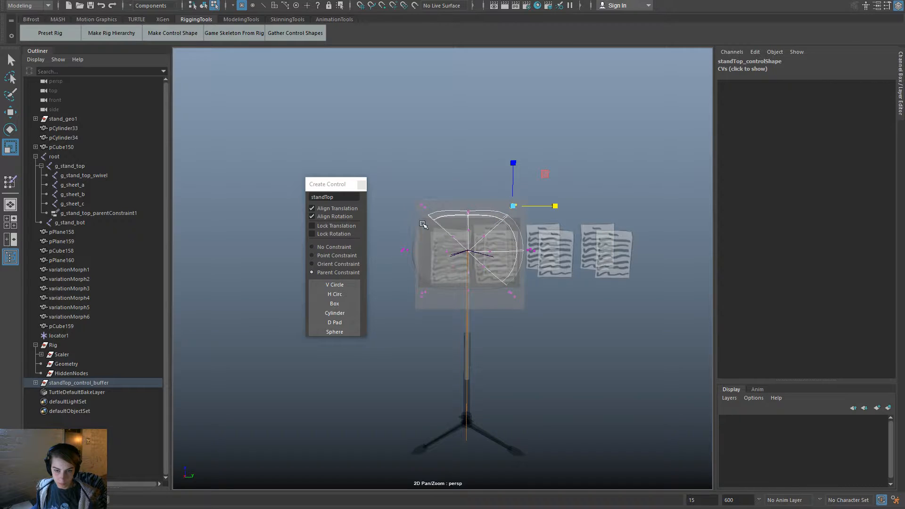
pyautogui.moveTo(398, 170); pyautogui.dragTo(547, 327)
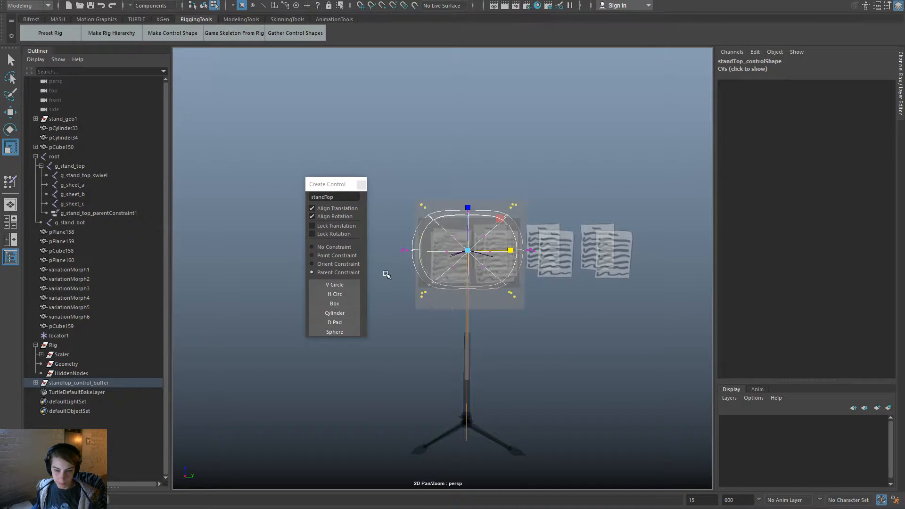
pyautogui.moveTo(511, 250); pyautogui.dragTo(538, 253)
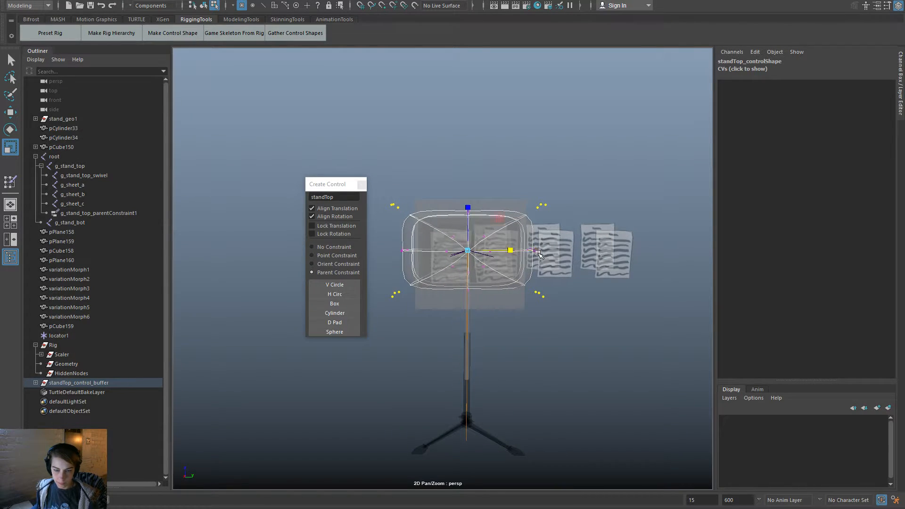
pyautogui.moveTo(591, 224); pyautogui.dragTo(518, 330)
pyautogui.keyDown('shift'); pyautogui.moveTo(416, 338); pyautogui.dragTo(367, 203); pyautogui.keyUp('shift')
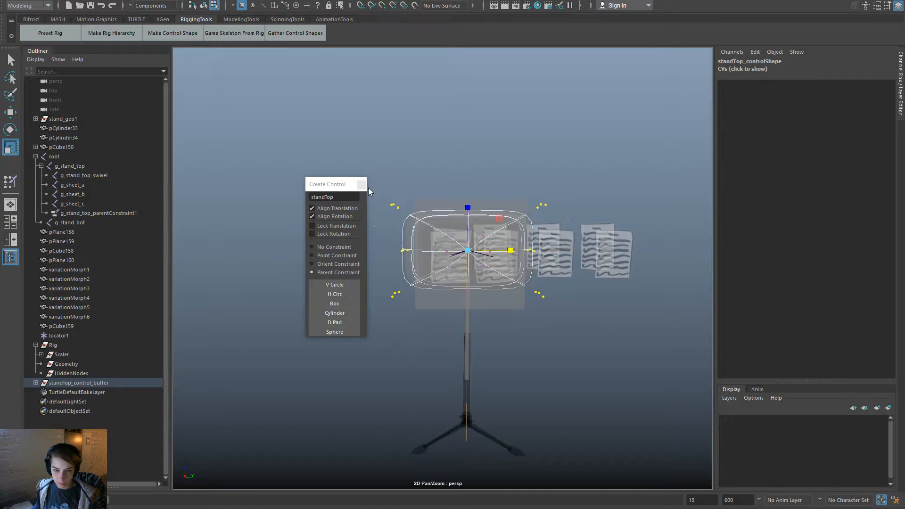
pyautogui.moveTo(508, 248); pyautogui.dragTo(495, 248)
# Move the control's CVs forward onto the sheet holder, return to object selection and clear the selection.
pyautogui.keyDown('alt'); pyautogui.moveTo(544, 289); pyautogui.dragTo(456, 277); pyautogui.keyUp('alt')
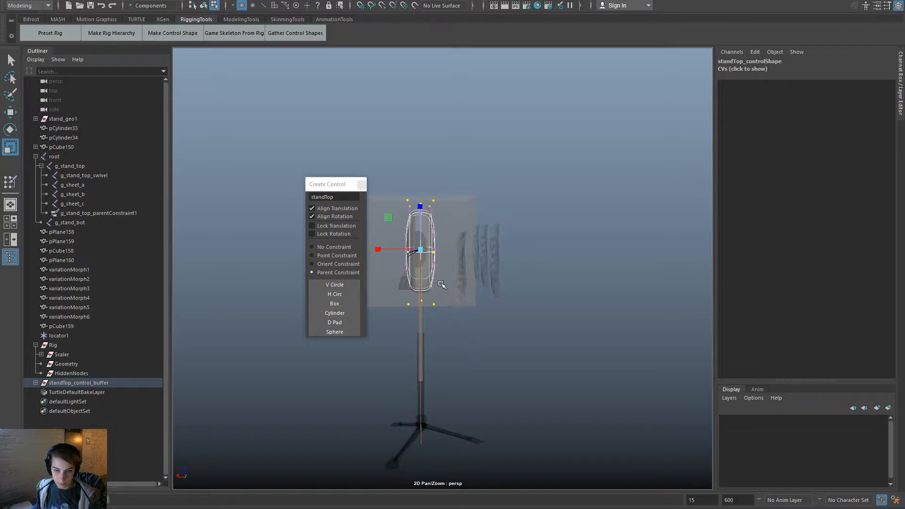
pyautogui.press('w')
pyautogui.moveTo(393, 244); pyautogui.dragTo(384, 244)
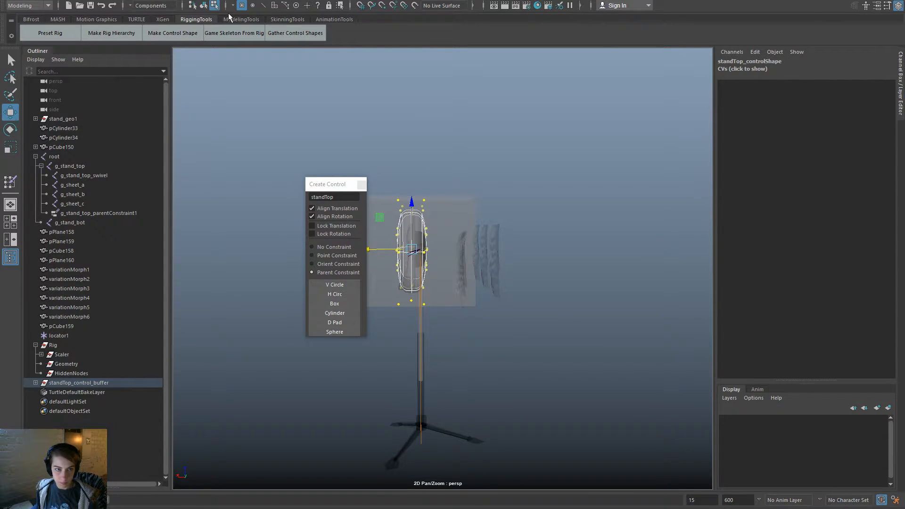
pyautogui.click(203, 6)
pyautogui.click(464, 174)
# Hide the large box pCube159 that surrounds the stand's top.
pyautogui.keyDown('alt'); pyautogui.moveTo(464, 202); pyautogui.dragTo(558, 242); pyautogui.keyUp('alt')
pyautogui.click(512, 203)
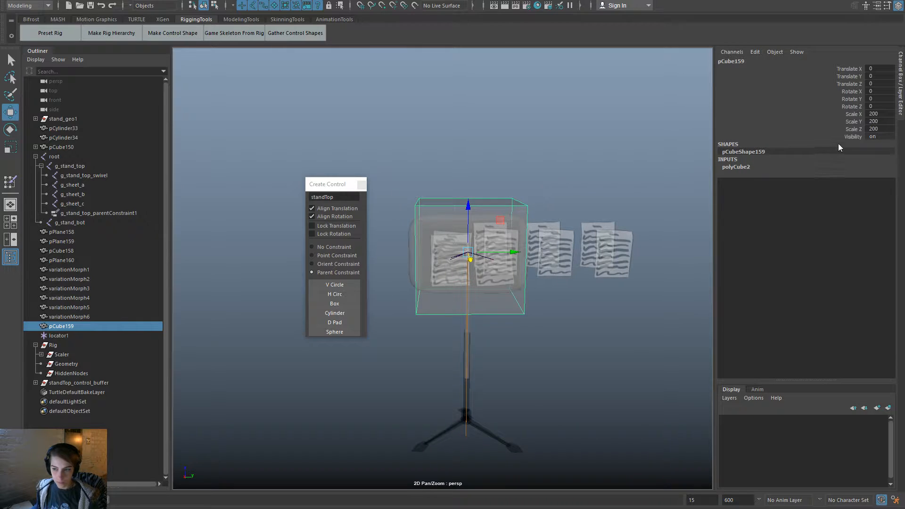
pyautogui.hotkey('ctrl', 'h')
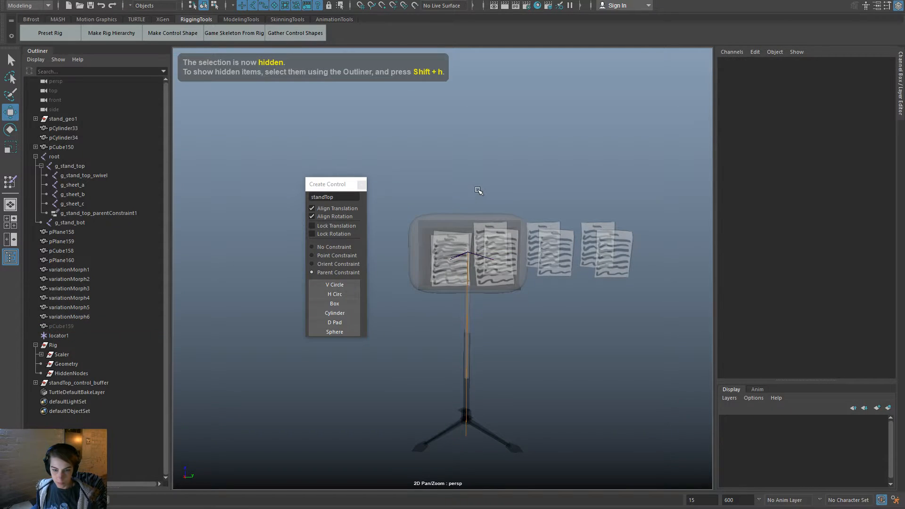
pyautogui.click(474, 216)
pyautogui.moveTo(474, 216); pyautogui.dragTo(469, 427, button='right')
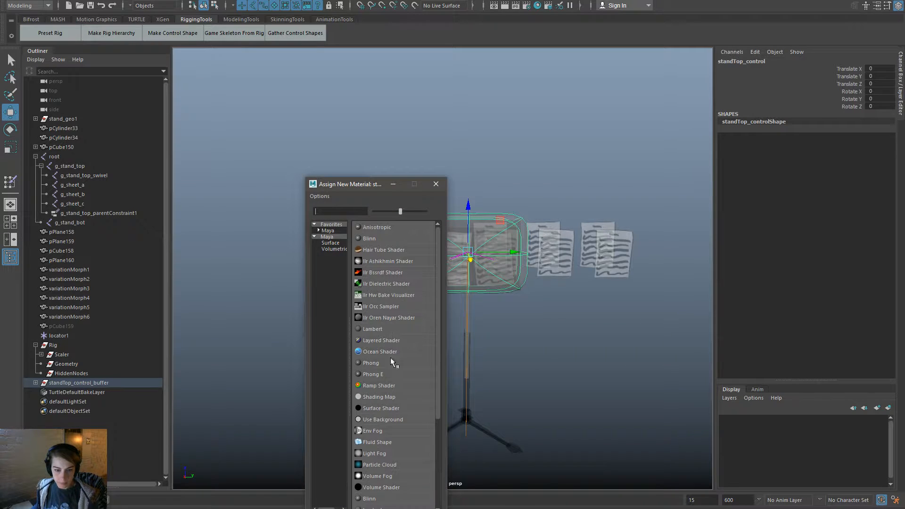
pyautogui.click(436, 183)
pyautogui.click(426, 144)
# Create a reference to Body_Alpha.ma from the ArtSource\Player\Bodies folder.
pyautogui.press('space')
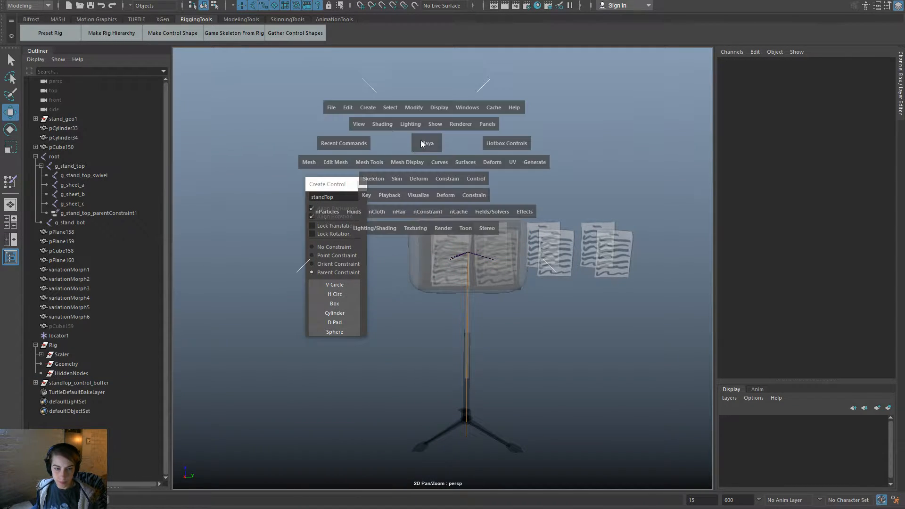
pyautogui.click(332, 108)
pyautogui.click(391, 306)
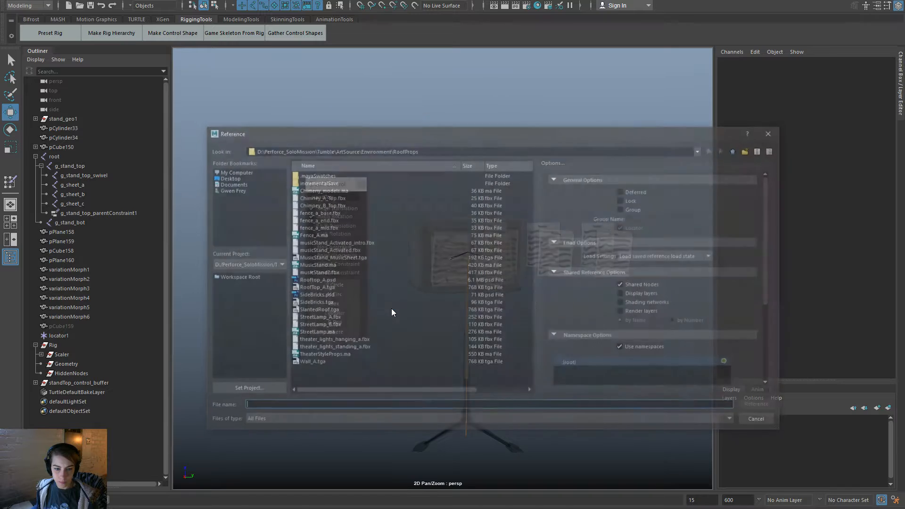
pyautogui.click(397, 258)
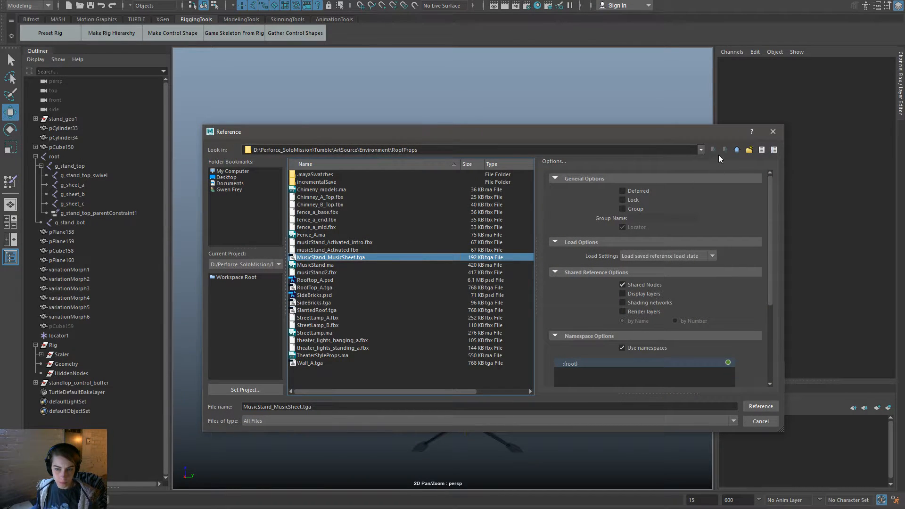
pyautogui.click(736, 150)
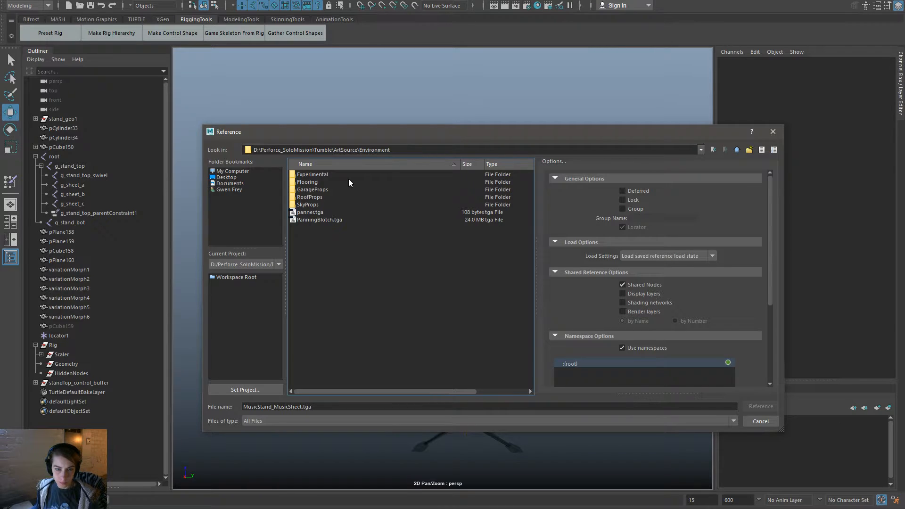
pyautogui.click(737, 151)
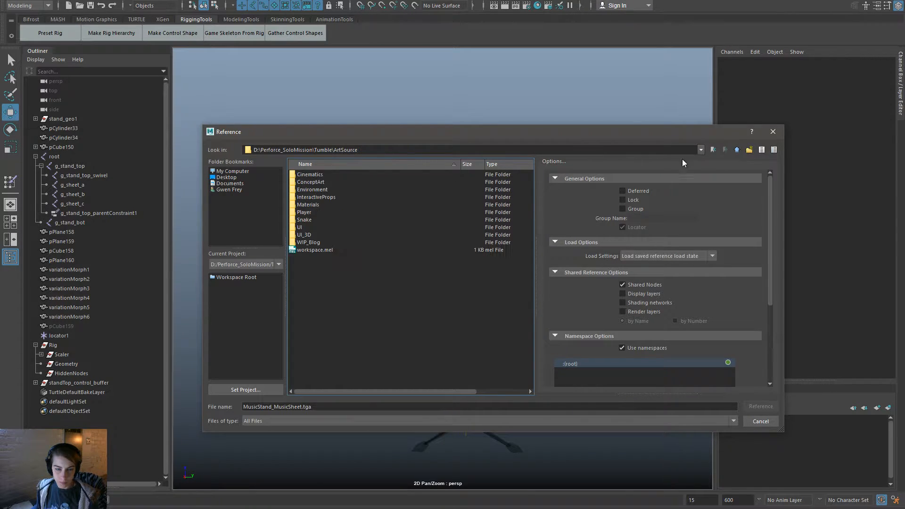
pyautogui.doubleClick(312, 214)
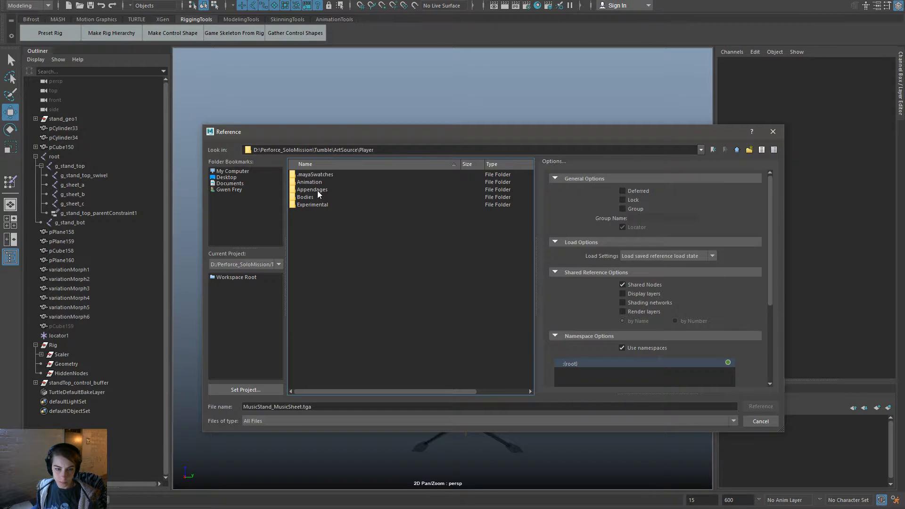
pyautogui.doubleClick(317, 196)
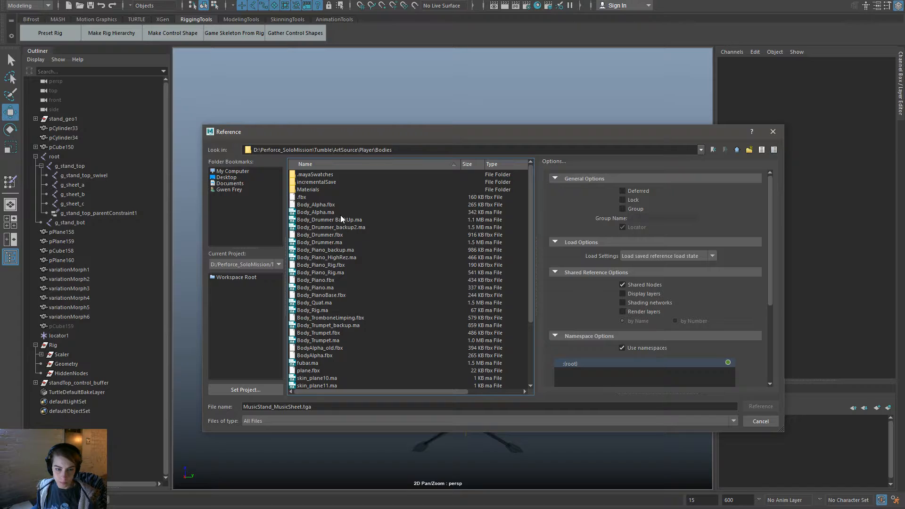
pyautogui.doubleClick(341, 211)
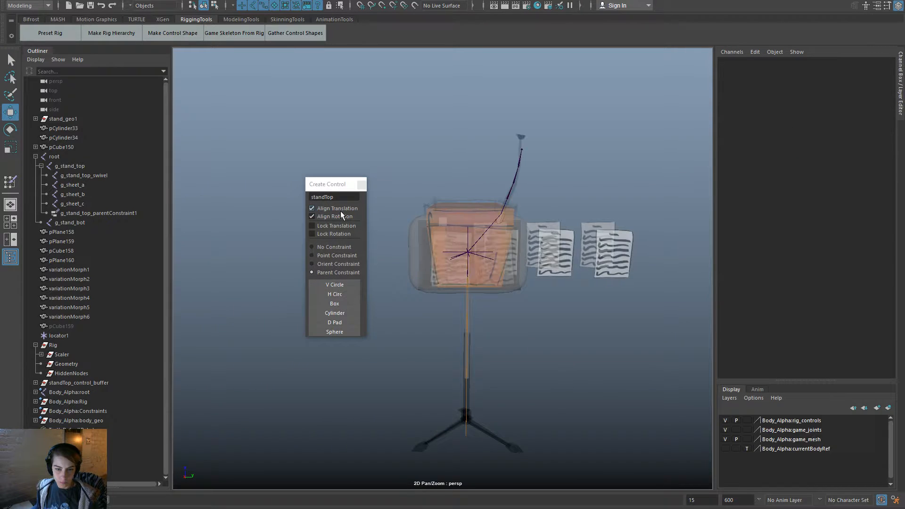
# Examine the referenced body's materials in the Hypershade, then check its antenna joint and clear the selection.
pyautogui.press('space')
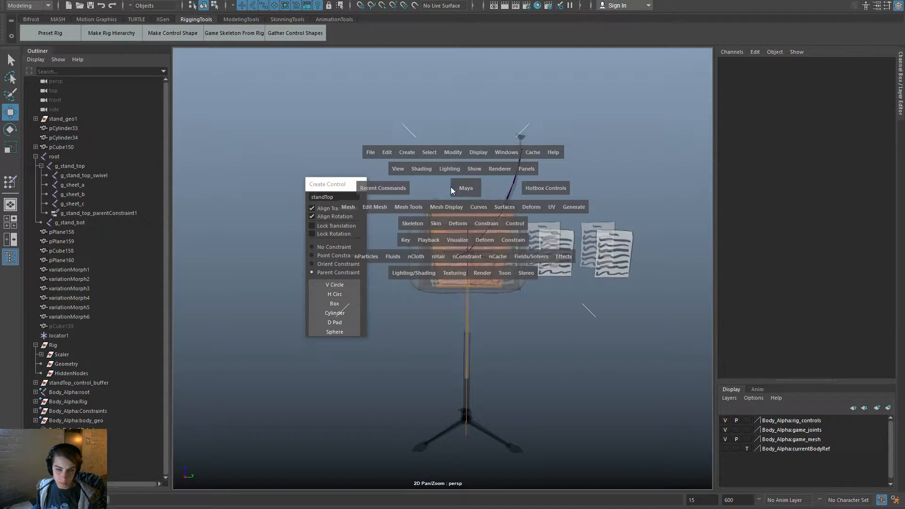
pyautogui.click(506, 152)
pyautogui.moveTo(579, 216)
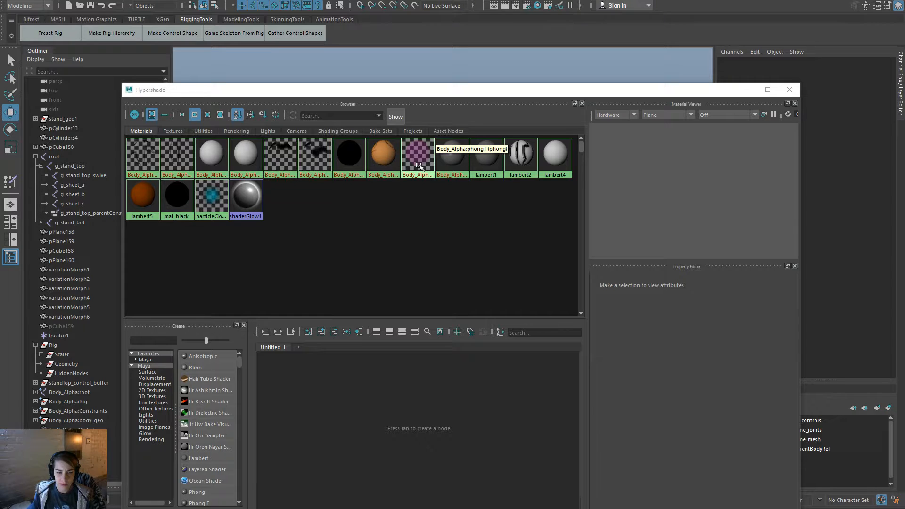
pyautogui.click(789, 89)
pyautogui.click(521, 148)
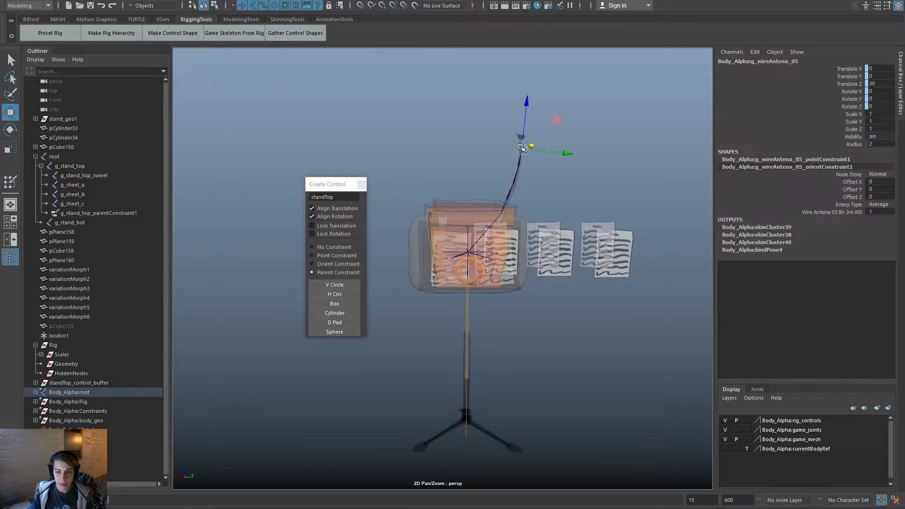
pyautogui.click(553, 131)
# Replace the Body_Alpha.ma reference with Body_Piano_Rig.ma through the Reference Editor.
pyautogui.press('space')
pyautogui.click(442, 93)
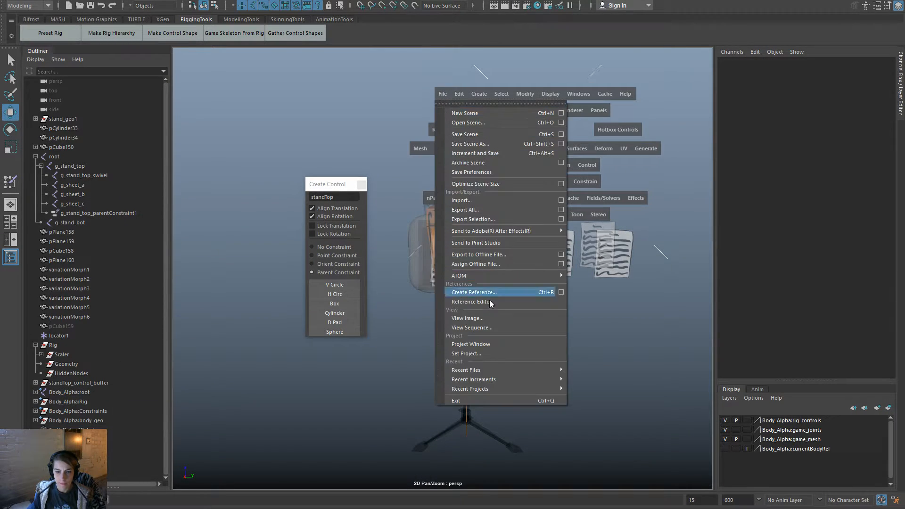
pyautogui.click(503, 303)
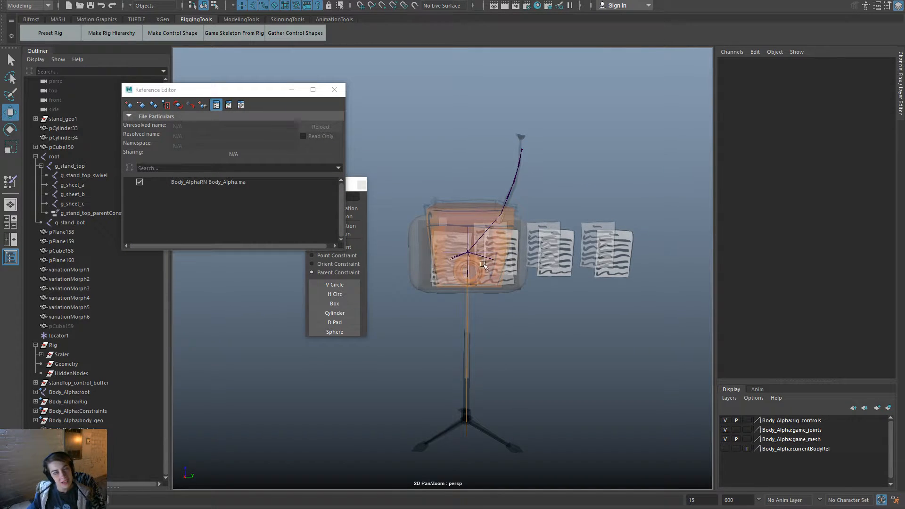
pyautogui.click(244, 183)
pyautogui.rightClick(244, 184)
pyautogui.moveTo(290, 202)
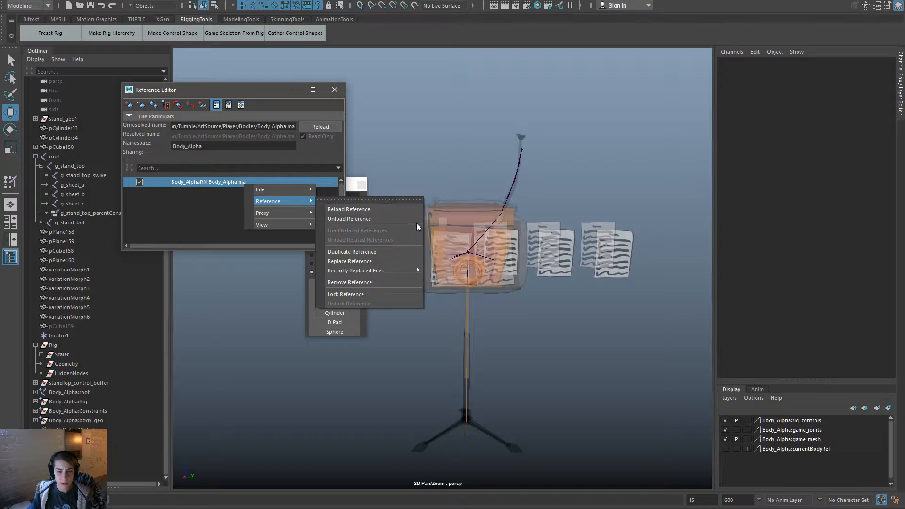
pyautogui.click(393, 261)
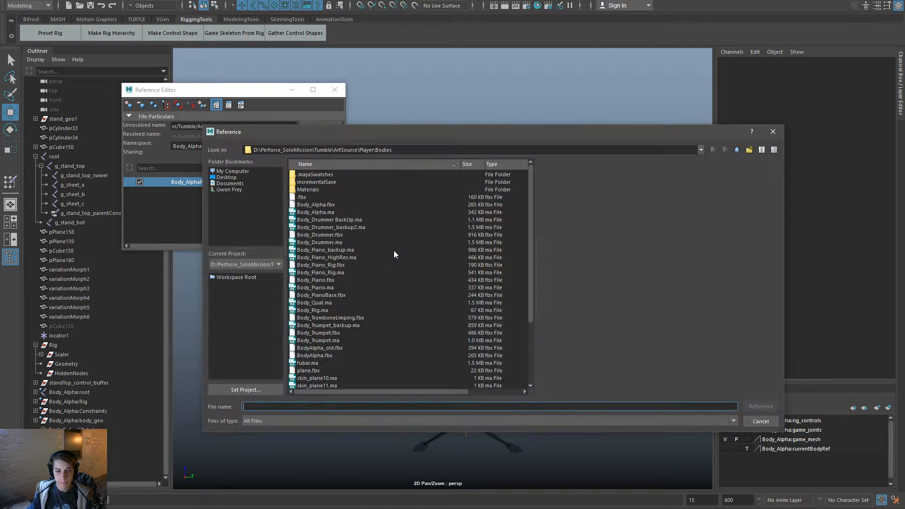
pyautogui.scroll(-4, 453, 348)
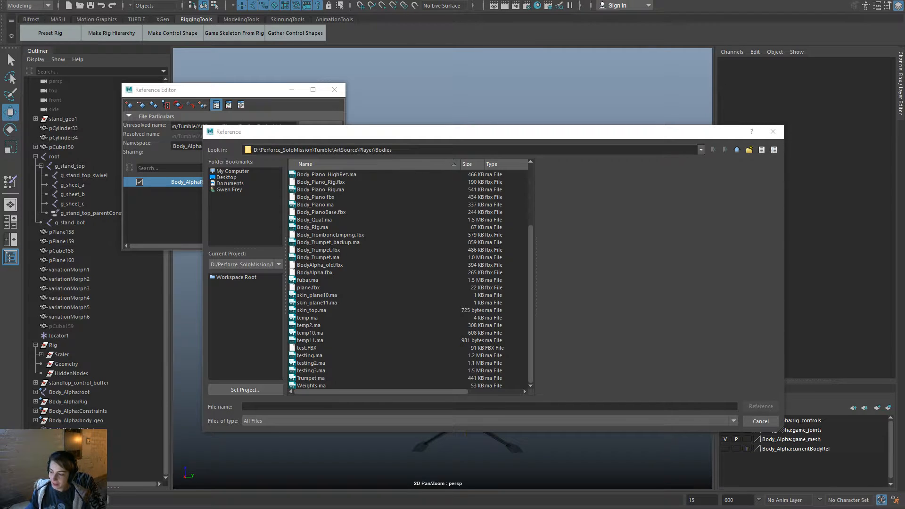
pyautogui.moveTo(285, 137); pyautogui.dragTo(374, 146)
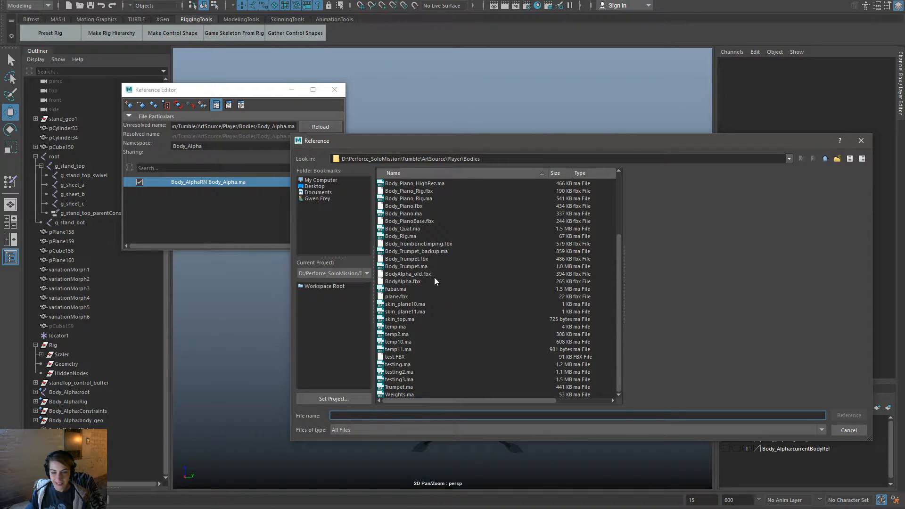
pyautogui.click(443, 267)
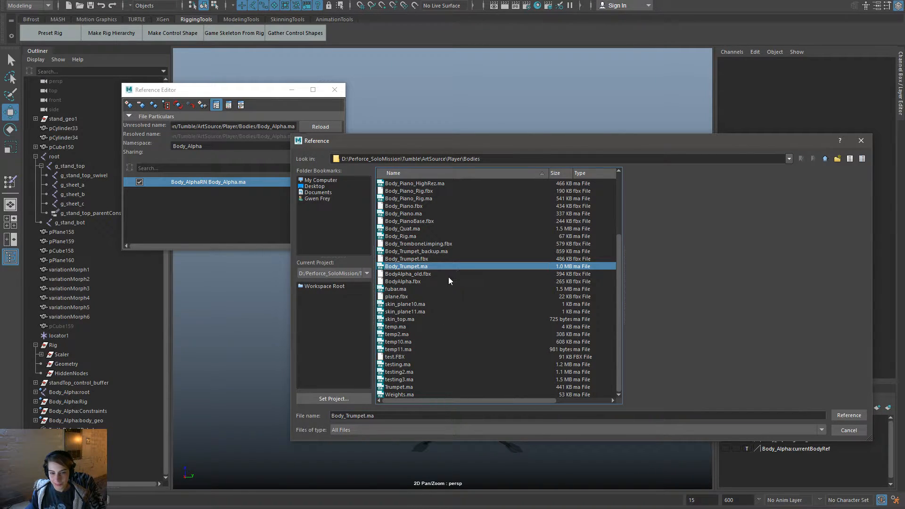
pyautogui.click(431, 213)
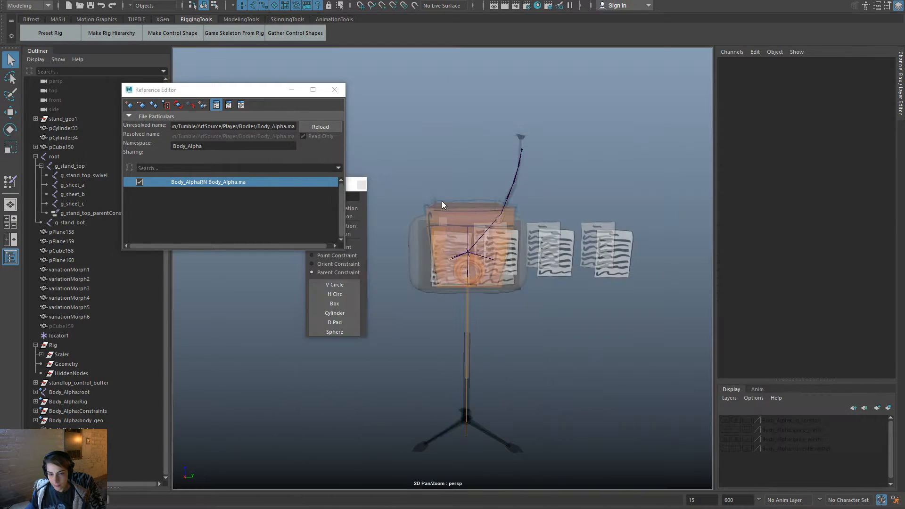
pyautogui.press('w')
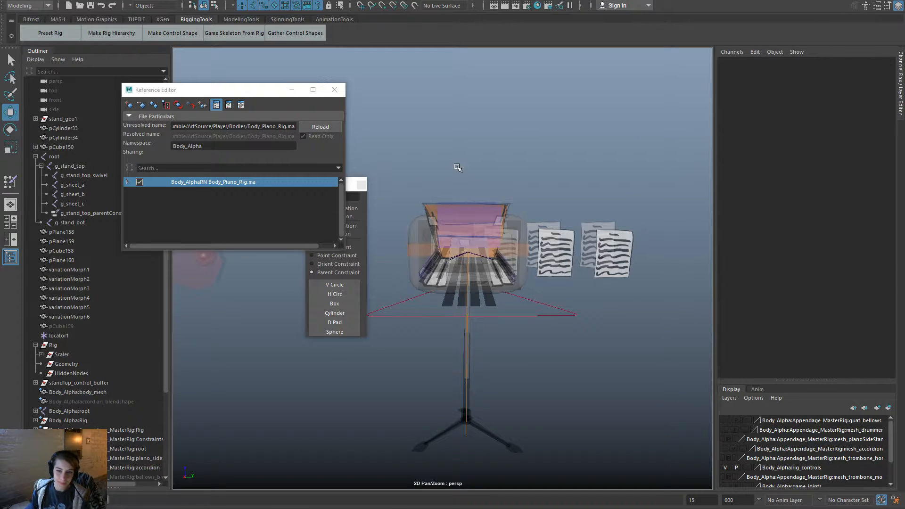
# Duplicate the referenced piano rig's orange_material in the Hypershade as a local copy and close the Hypershade.
pyautogui.press('space')
pyautogui.moveTo(495, 132); pyautogui.dragTo(650, 220)
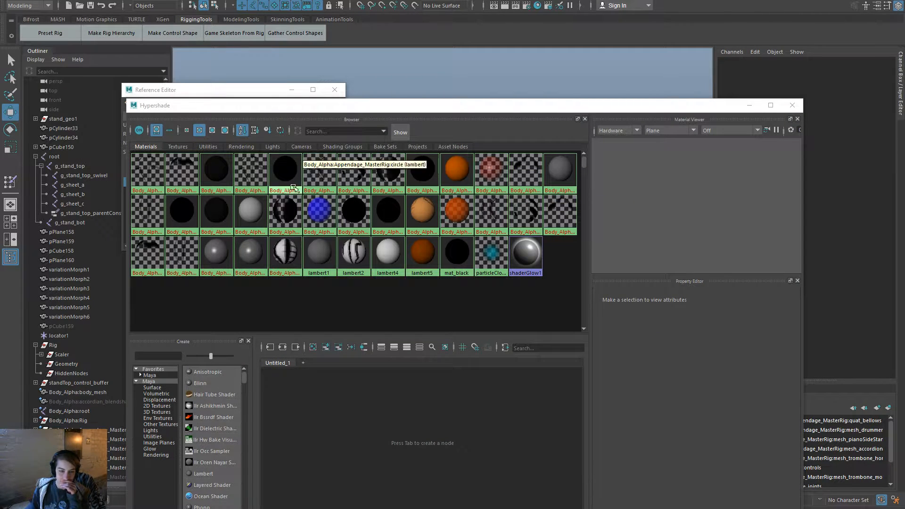
pyautogui.click(457, 229)
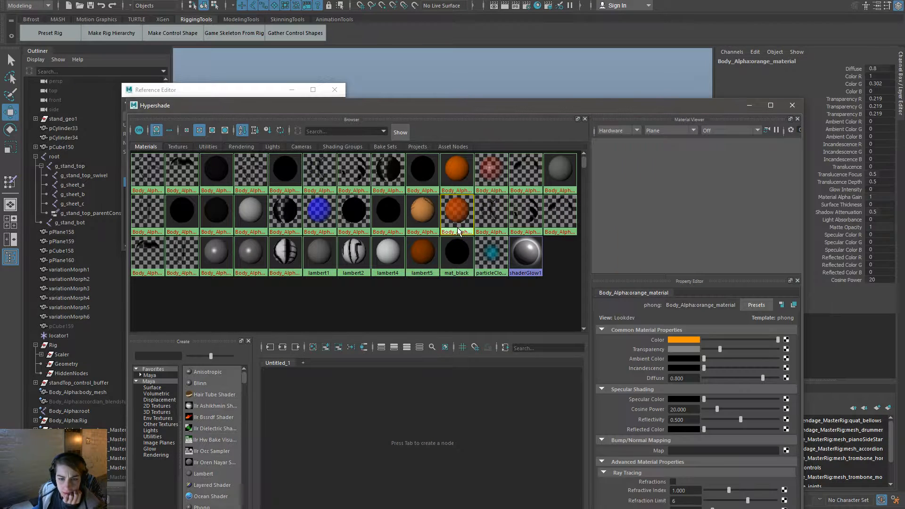
pyautogui.moveTo(285, 105); pyautogui.dragTo(626, 162)
pyautogui.moveTo(606, 112); pyautogui.dragTo(537, 98)
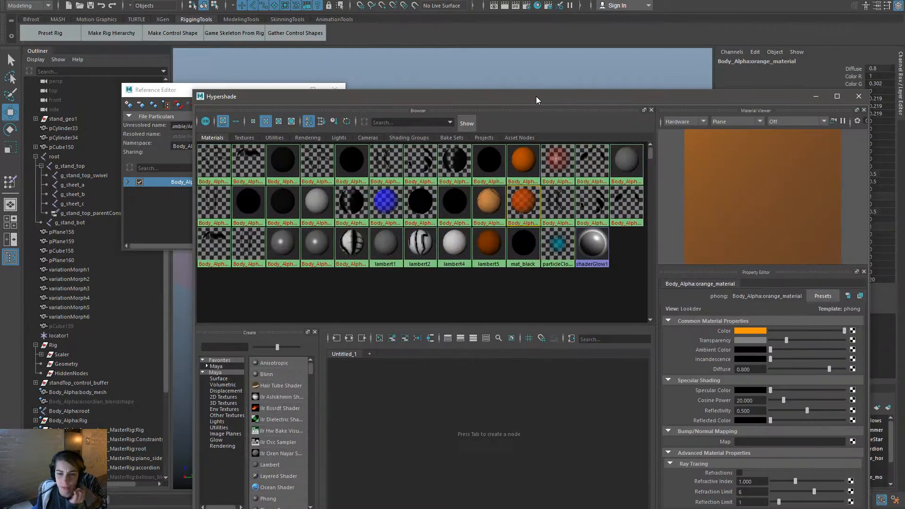
pyautogui.hotkey('ctrl', 'd')
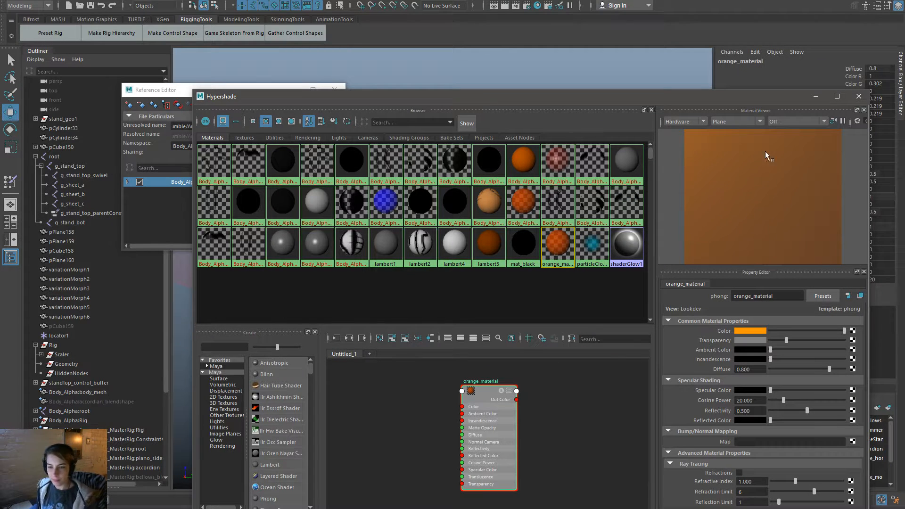
pyautogui.click(858, 97)
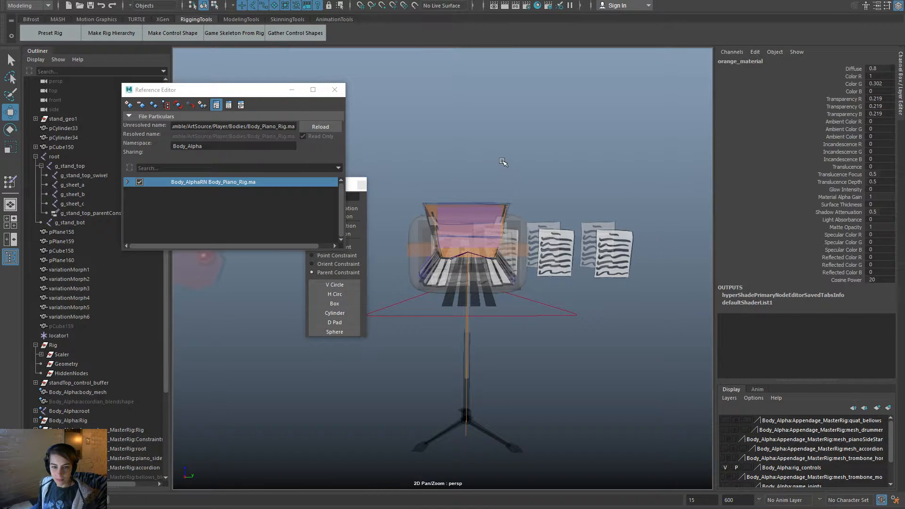
# Remove the Body_Piano_Rig.ma reference from the scene and close the Reference Editor.
pyautogui.press('space')
pyautogui.click(406, 126)
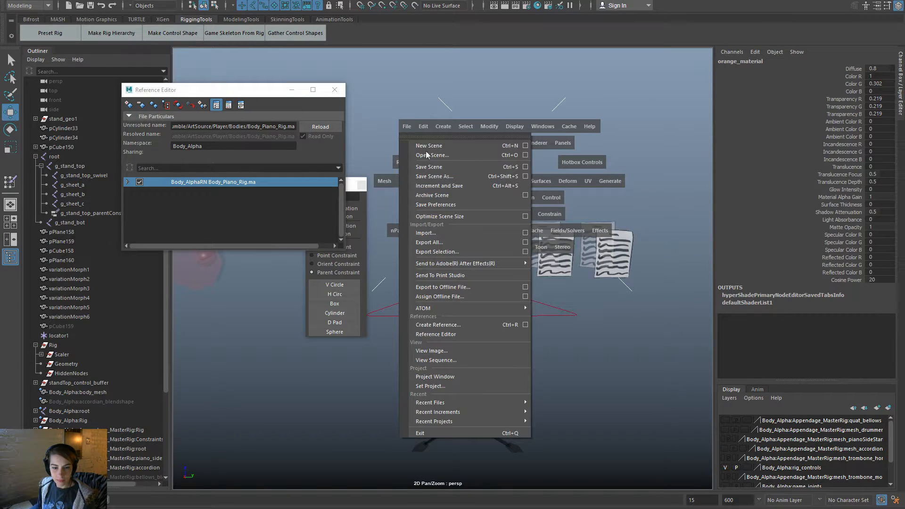
pyautogui.click(488, 331)
pyautogui.click(141, 105)
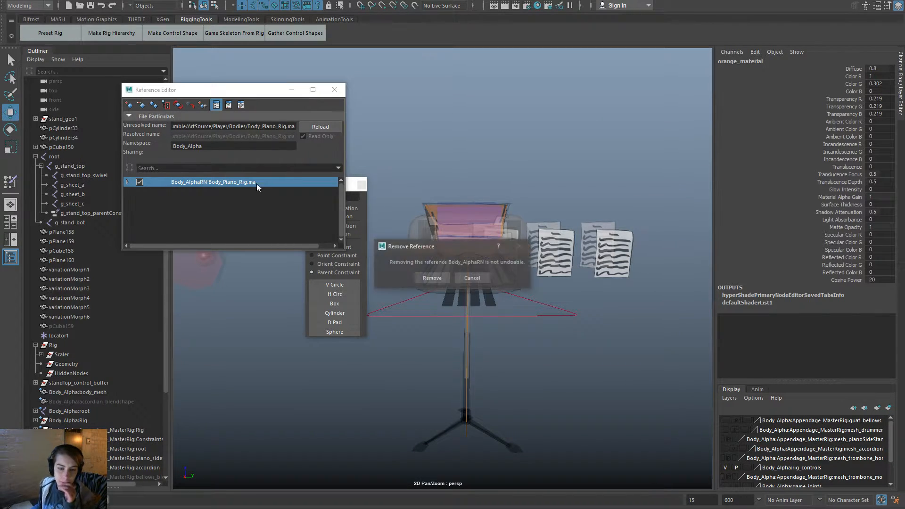
pyautogui.click(417, 275)
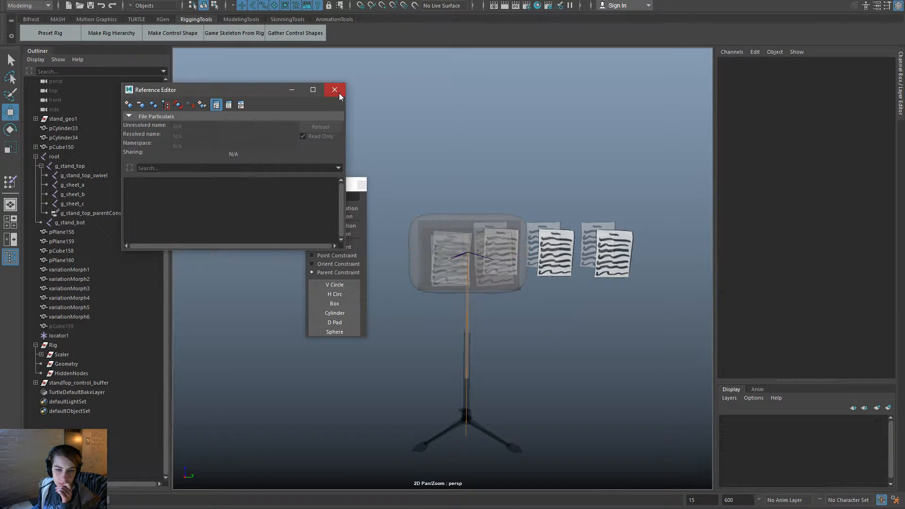
pyautogui.click(335, 90)
# Assign the existing orange_material to standTop_control and clear the selection.
pyautogui.click(502, 215)
pyautogui.rightClick(502, 215)
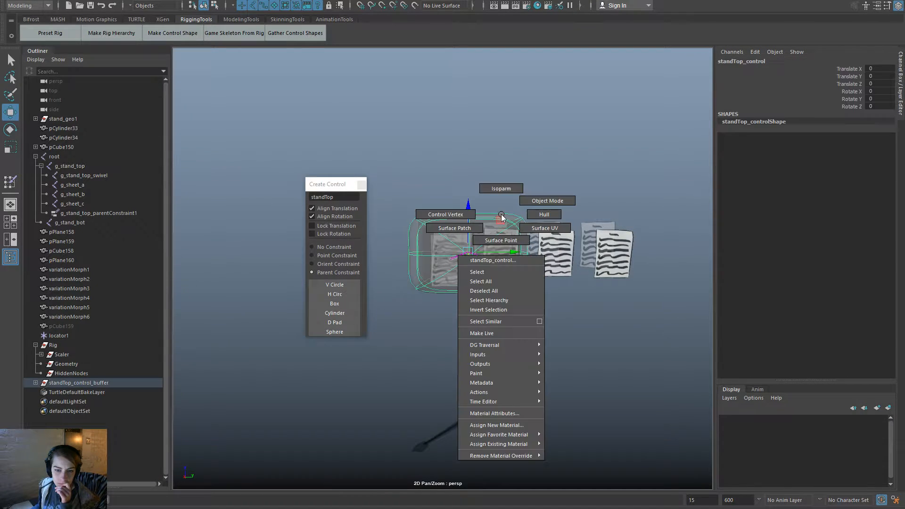
pyautogui.moveTo(509, 444)
pyautogui.click(576, 491)
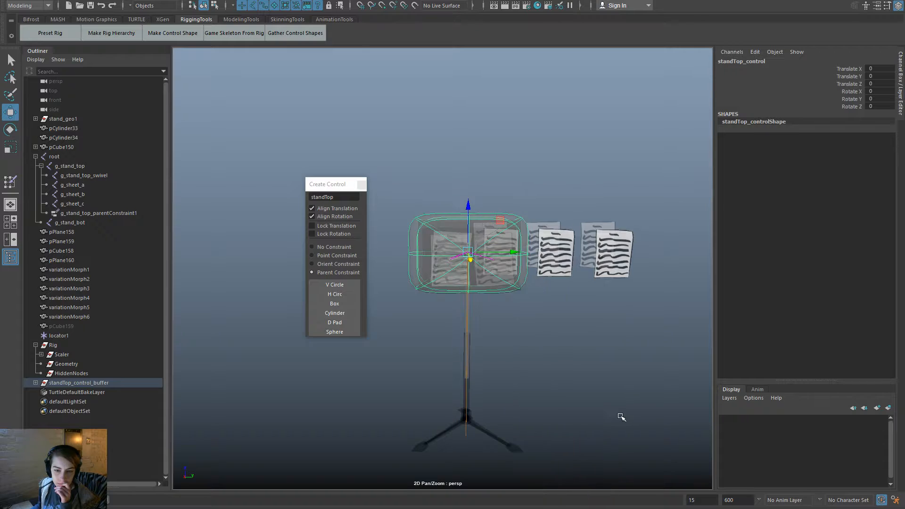
pyautogui.click(535, 329)
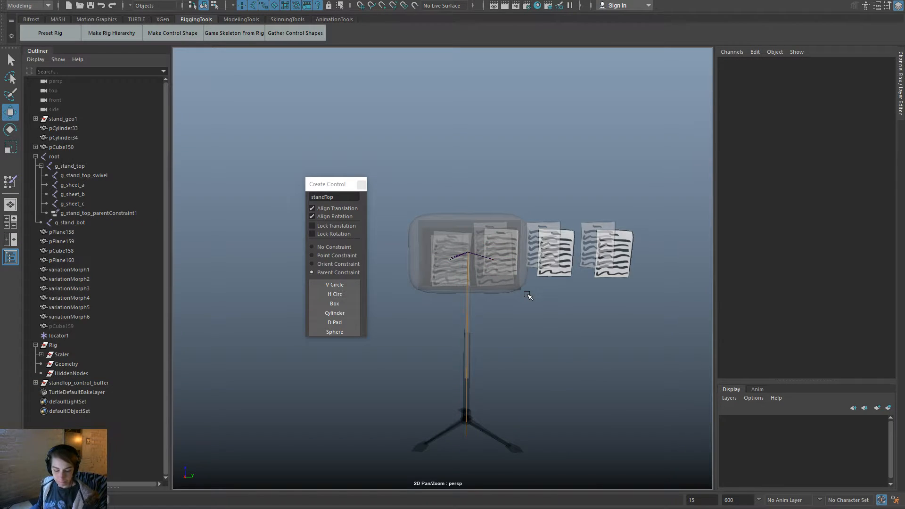
# Set the viewport to shaded display without textures and turn off X-Ray shading.
pyautogui.press('6')
pyautogui.press('5')
pyautogui.press('space')
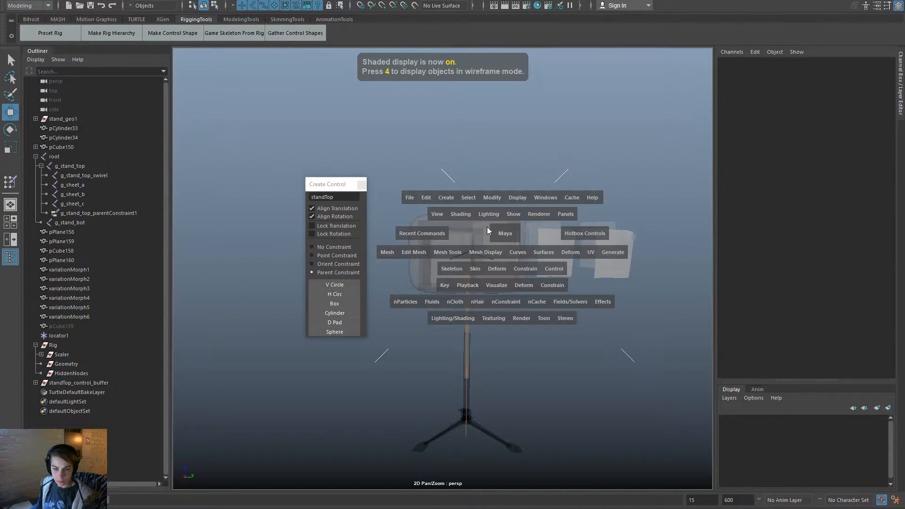
pyautogui.moveTo(450, 213); pyautogui.dragTo(493, 321)
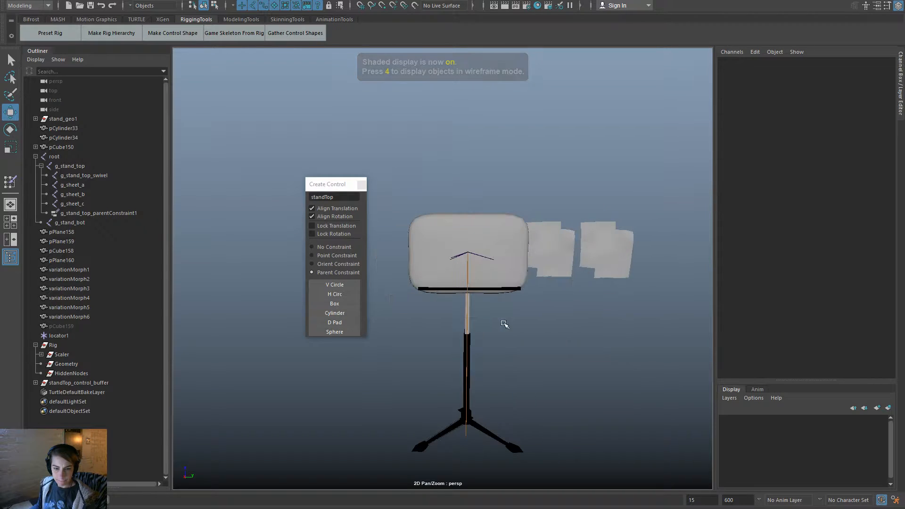
# Try again to assign the existing orange material to standTop_control and check the control from the side.
pyautogui.click(492, 231)
pyautogui.moveTo(517, 223); pyautogui.dragTo(600, 503, button='right')
pyautogui.keyDown('alt'); pyautogui.moveTo(579, 448); pyautogui.dragTo(656, 373); pyautogui.keyUp('alt')
# Turn on shape nodes in the Outliner and select the shape node under standTop_control.
pyautogui.click(35, 383)
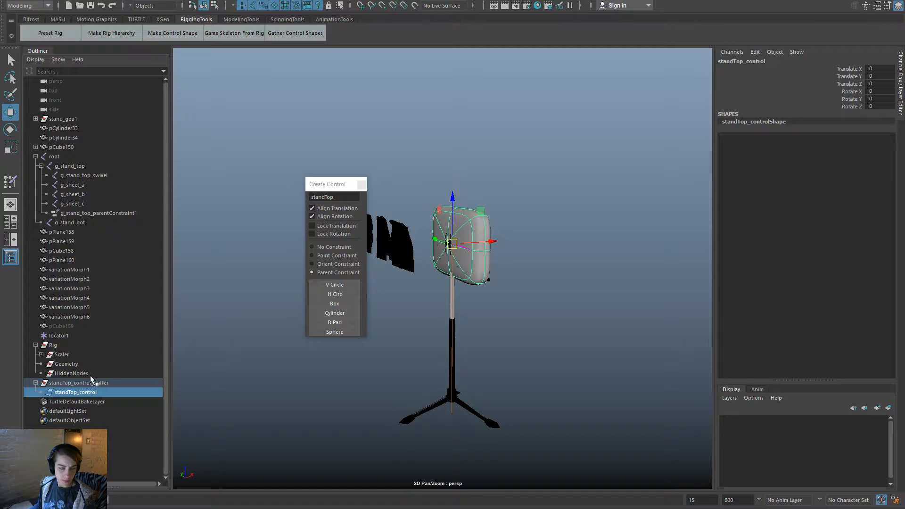
pyautogui.click(35, 60)
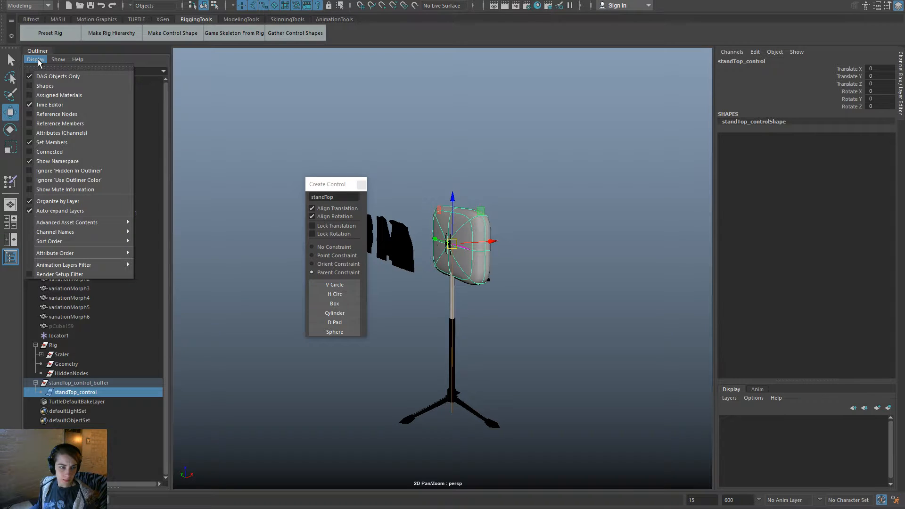
pyautogui.click(61, 86)
pyautogui.click(42, 392)
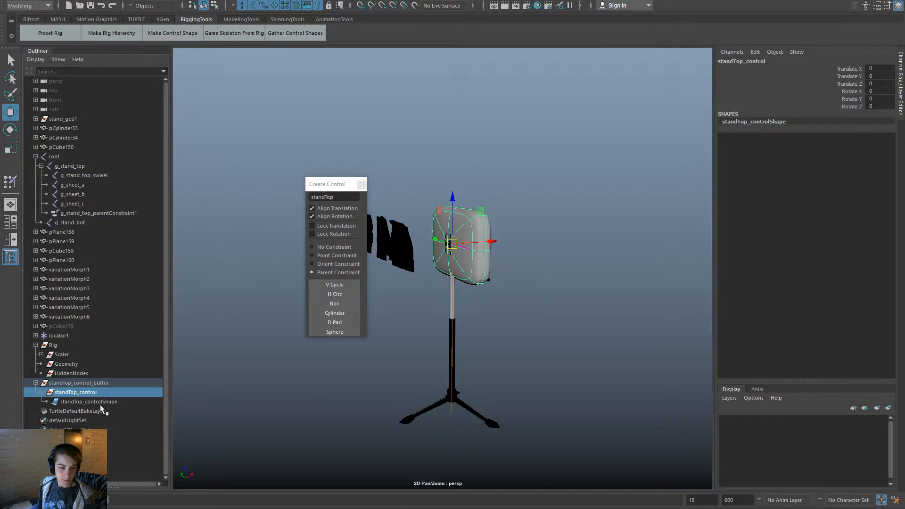
pyautogui.click(89, 401)
# Select the standTop control in the viewport and open the attributes of its assigned material.
pyautogui.click(503, 351)
pyautogui.keyDown('alt'); pyautogui.moveTo(556, 259); pyautogui.dragTo(453, 262); pyautogui.keyUp('alt')
pyautogui.click(443, 225)
pyautogui.moveTo(443, 224); pyautogui.dragTo(454, 422, button='right')
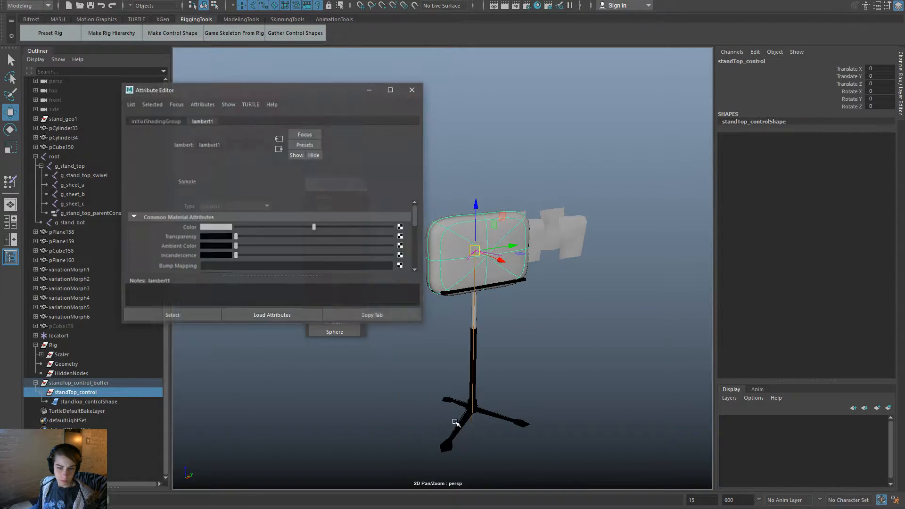
pyautogui.moveTo(452, 226)
pyautogui.mouseDown(button='right')
pyautogui.moveTo(443, 355)
pyautogui.moveTo(471, 455)
pyautogui.moveTo(518, 474)
pyautogui.moveTo(521, 502)
pyautogui.mouseUp(button='right')
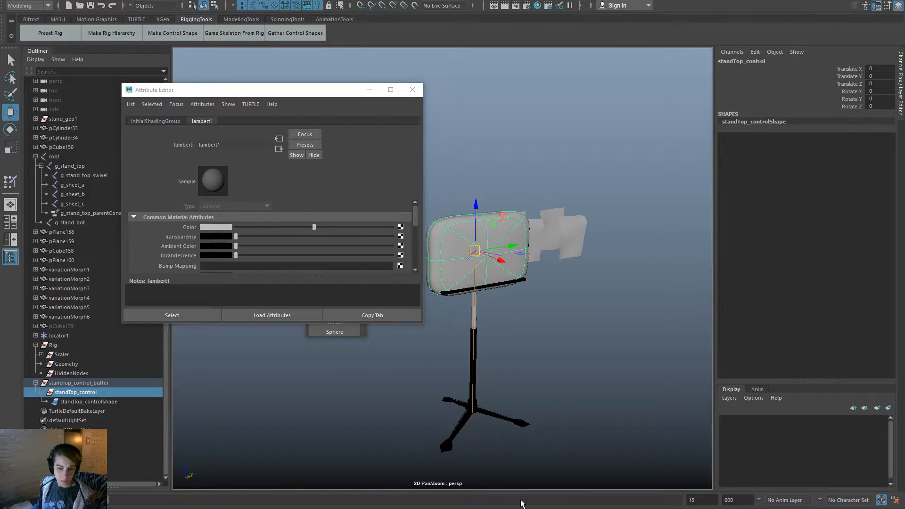
# Open the Hypershade and assign orange_material to the selected standTop_control.
pyautogui.press('space')
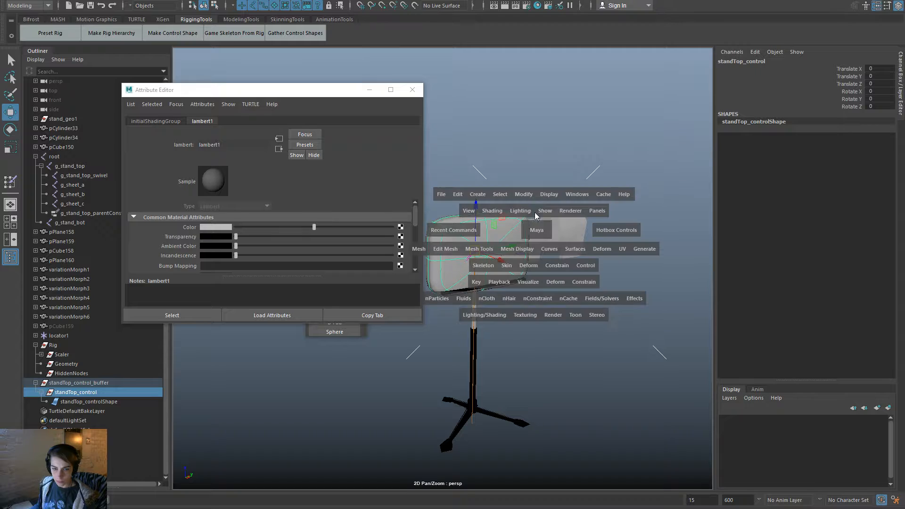
pyautogui.click(576, 195)
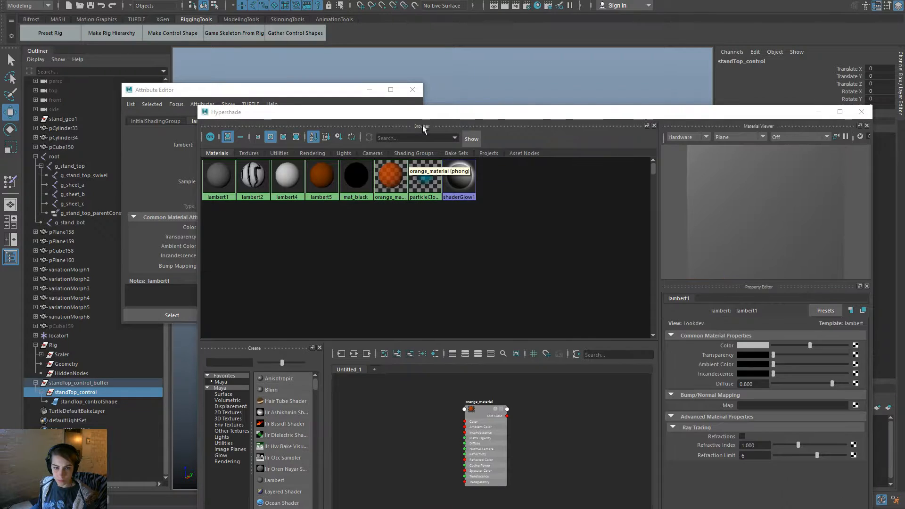
pyautogui.moveTo(436, 107); pyautogui.dragTo(492, 342)
pyautogui.moveTo(441, 394); pyautogui.dragTo(450, 360, button='right')
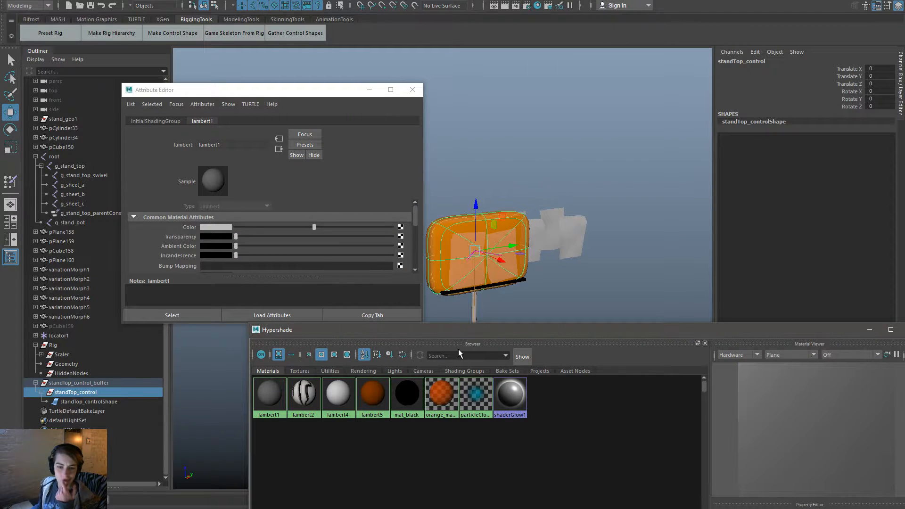
# Adjust the transparency of lambert1 to a medium grey, keeping the Hypershade clear of the control.
pyautogui.moveTo(477, 330); pyautogui.dragTo(302, 103)
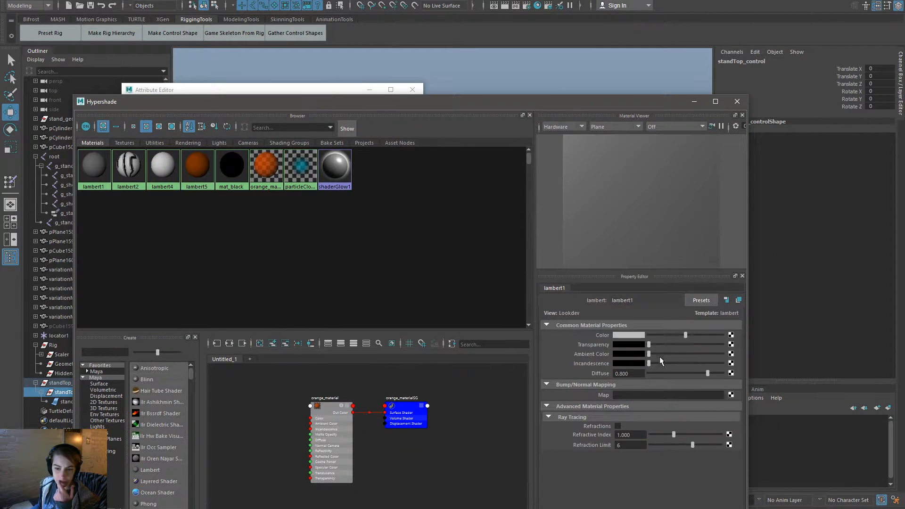
pyautogui.moveTo(677, 344); pyautogui.dragTo(682, 345)
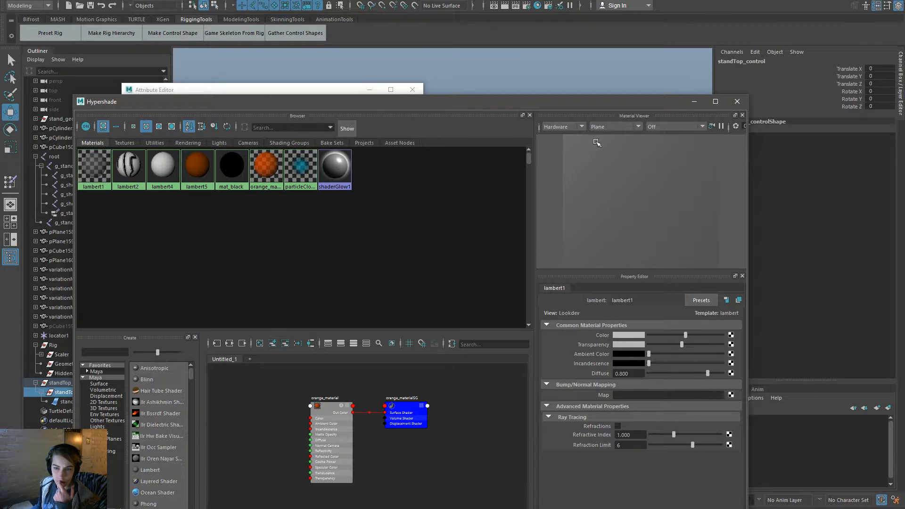
pyautogui.moveTo(597, 101); pyautogui.dragTo(578, 252)
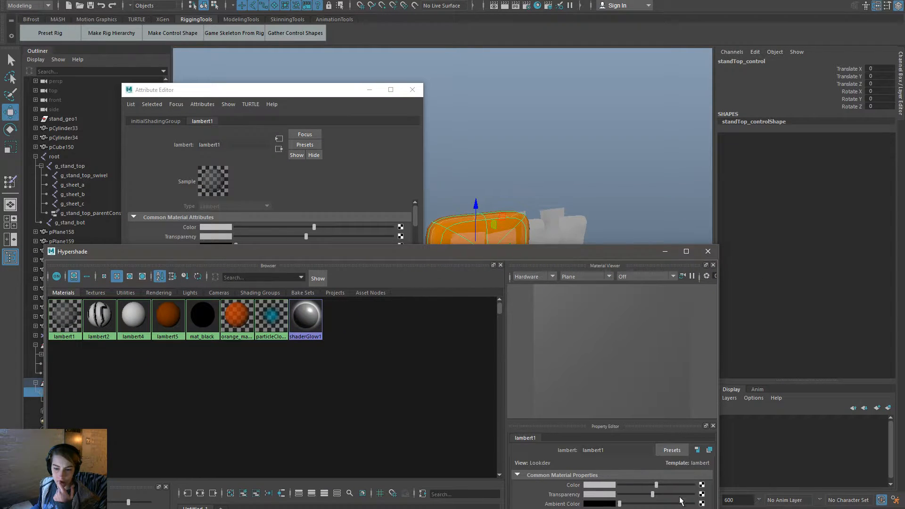
pyautogui.moveTo(680, 494); pyautogui.dragTo(639, 494)
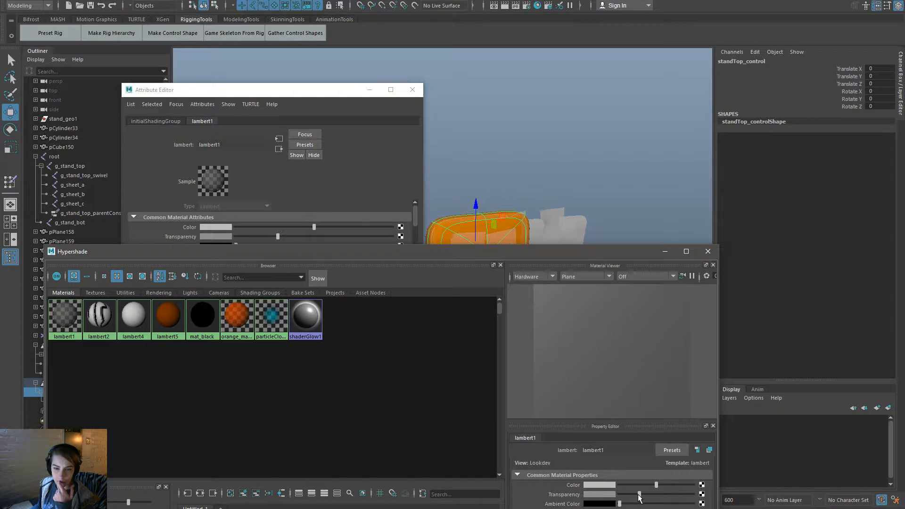
# Set the transparency of orange_material to about 0.845 and close the Hypershade and Attribute Editor.
pyautogui.click(236, 316)
pyautogui.moveTo(337, 254); pyautogui.dragTo(352, 352)
pyautogui.click(344, 236)
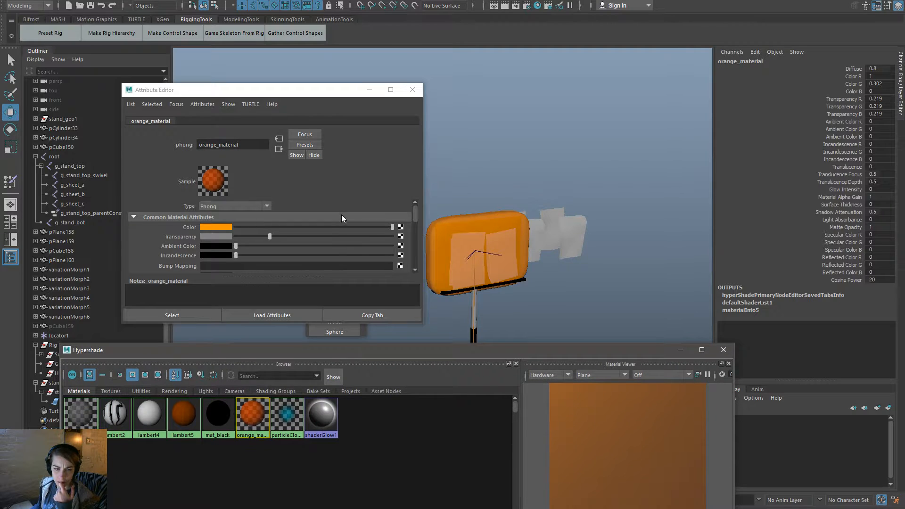
pyautogui.moveTo(343, 236); pyautogui.dragTo(366, 234)
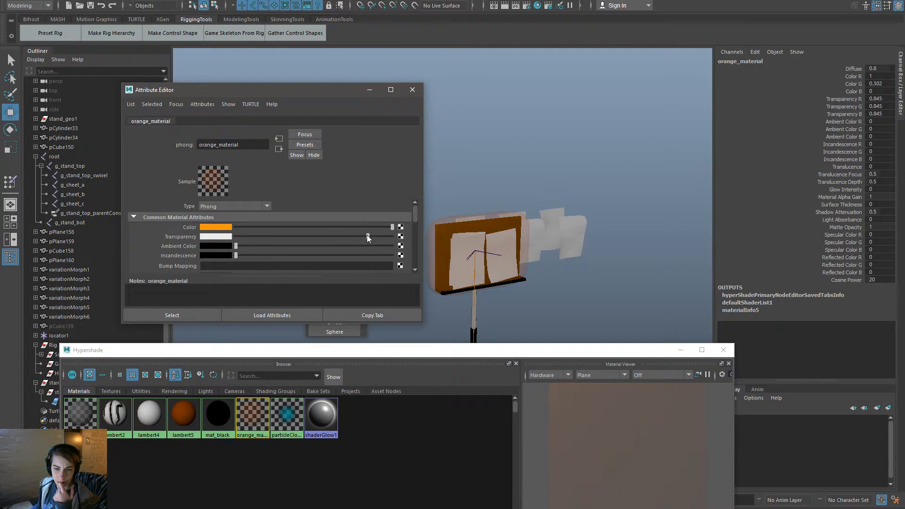
pyautogui.click(723, 349)
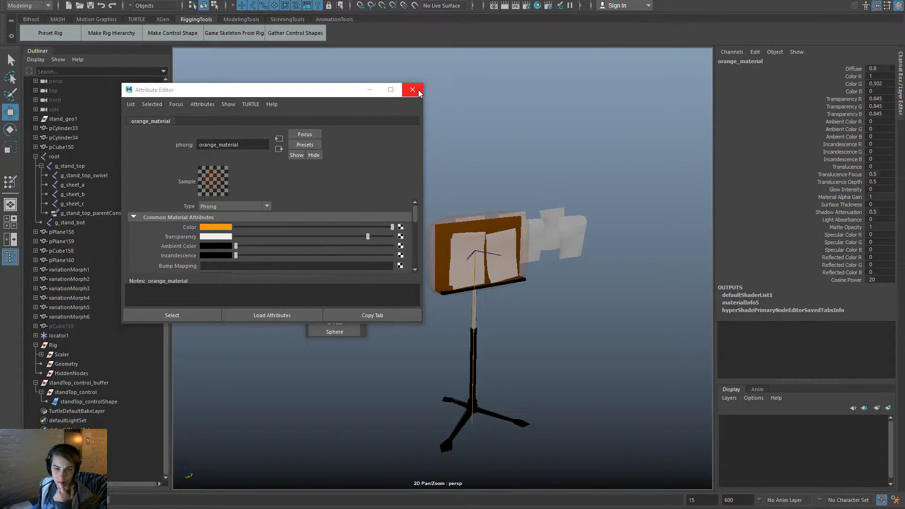
pyautogui.click(418, 90)
# Select all control vertices of the standTop control and shift them back toward the pole and slightly down.
pyautogui.click(523, 237)
pyautogui.keyDown('alt'); pyautogui.moveTo(511, 335); pyautogui.dragTo(594, 328); pyautogui.keyUp('alt')
pyautogui.press('F8')
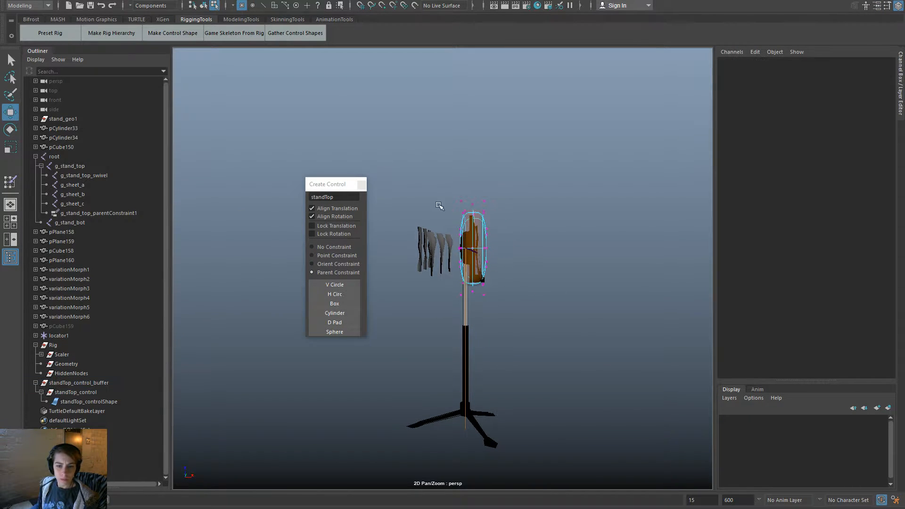
pyautogui.moveTo(438, 205); pyautogui.dragTo(359, 102)
pyautogui.moveTo(517, 247); pyautogui.dragTo(509, 246)
pyautogui.moveTo(464, 200); pyautogui.dragTo(465, 205)
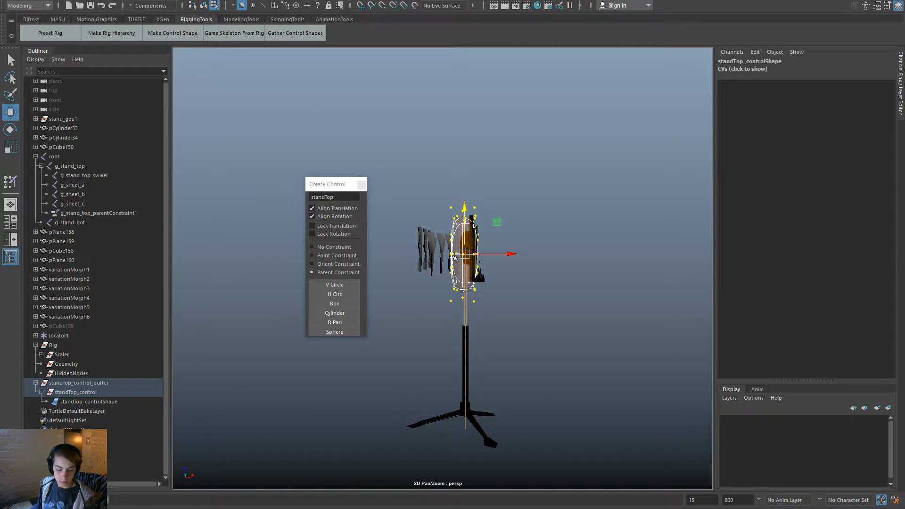
# Scale the control's vertices thinner in depth, return to object selection and clear the selection.
pyautogui.press('r')
pyautogui.moveTo(506, 253); pyautogui.dragTo(492, 257)
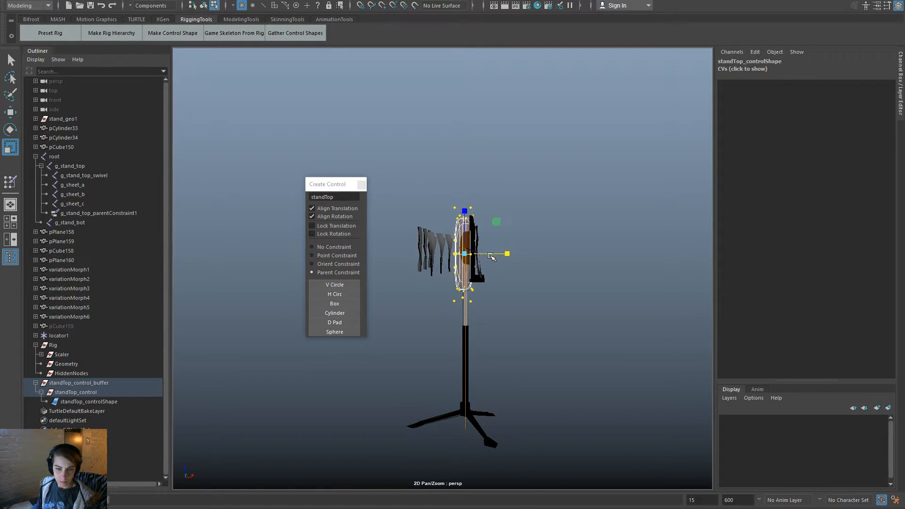
pyautogui.press('w')
pyautogui.click(203, 5)
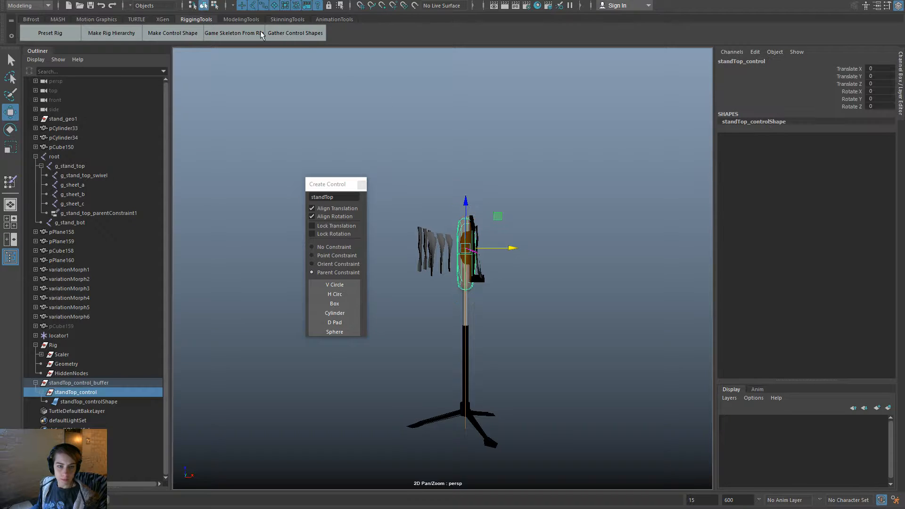
pyautogui.click(437, 106)
pyautogui.keyDown('alt'); pyautogui.moveTo(622, 249); pyautogui.dragTo(503, 254); pyautogui.keyUp('alt')
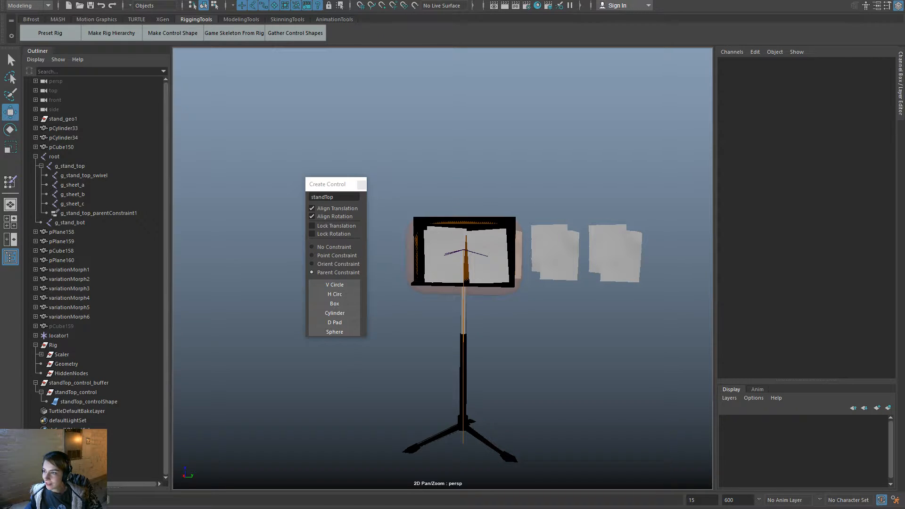
# Switch to Chrome and search Google for "folding music stand".
pyautogui.moveTo(904, 96)
pyautogui.mouseDown()
pyautogui.moveTo(777, 97)
pyautogui.moveTo(417, 2)
pyautogui.mouseUp()
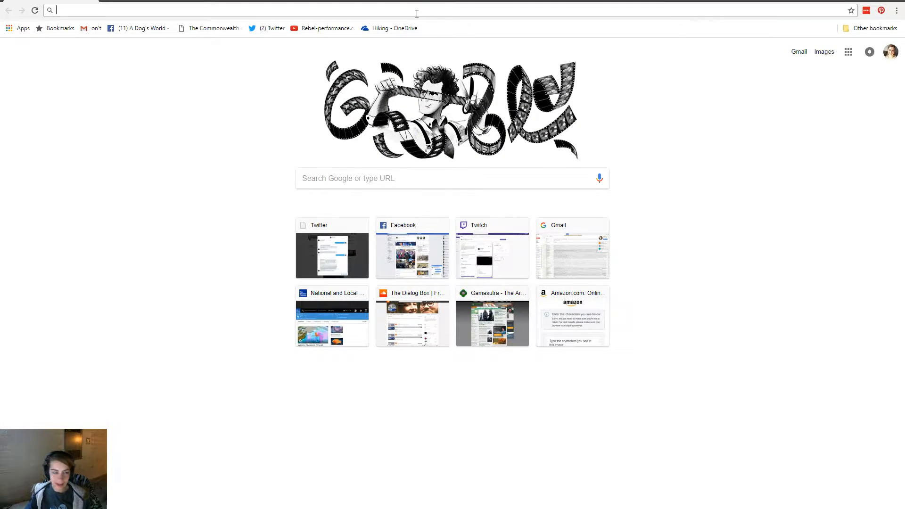
pyautogui.write('stand')
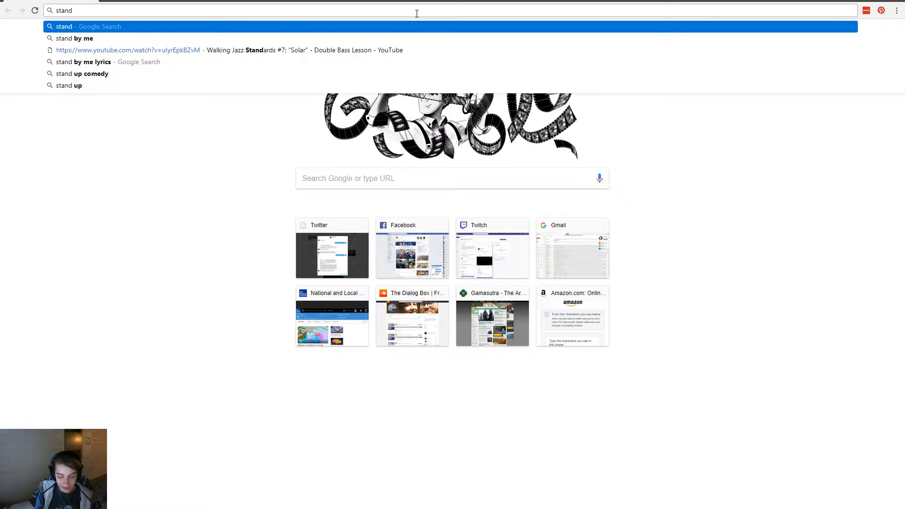
pyautogui.hotkey('ctrl', 'a')
pyautogui.write('folding ')
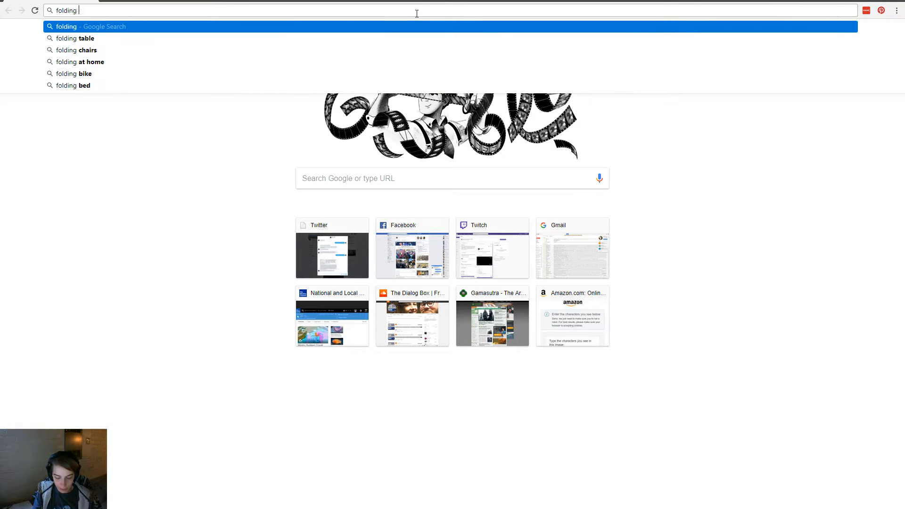
pyautogui.write('music stand')
pyautogui.press('Return')
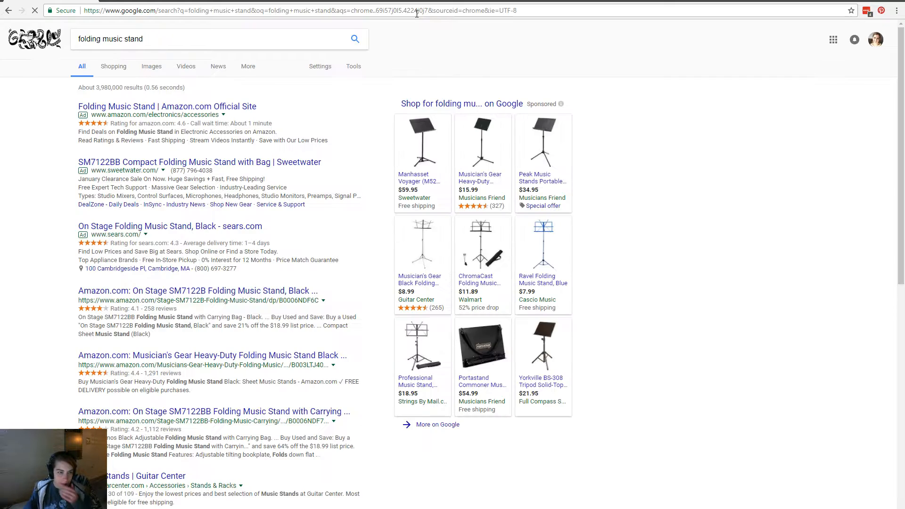
# Show the image results and open the picture of the Portable Folding Music Stand with Full Desk.
pyautogui.moveTo(426, 235)
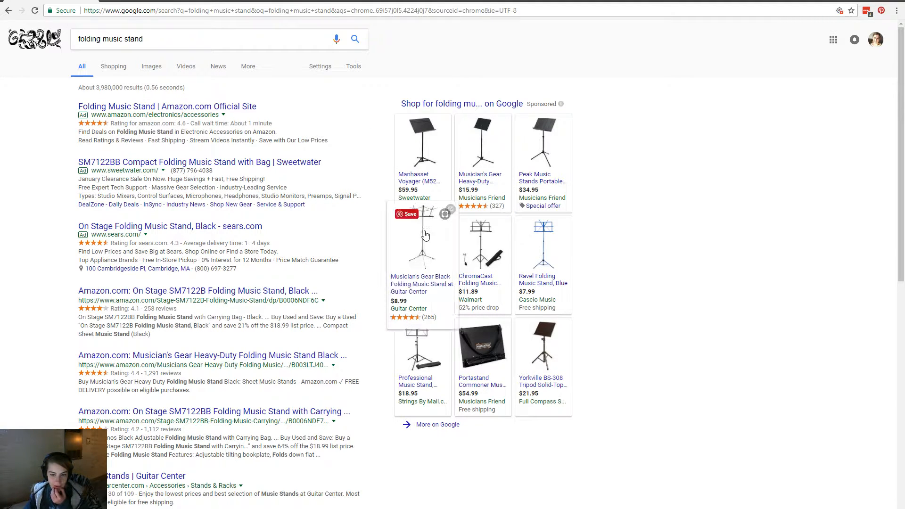
pyautogui.click(151, 66)
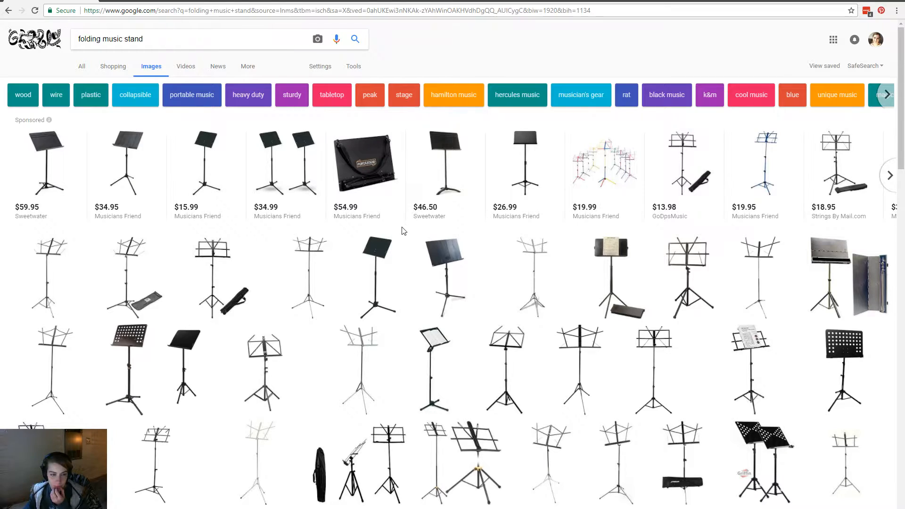
pyautogui.moveTo(59, 159)
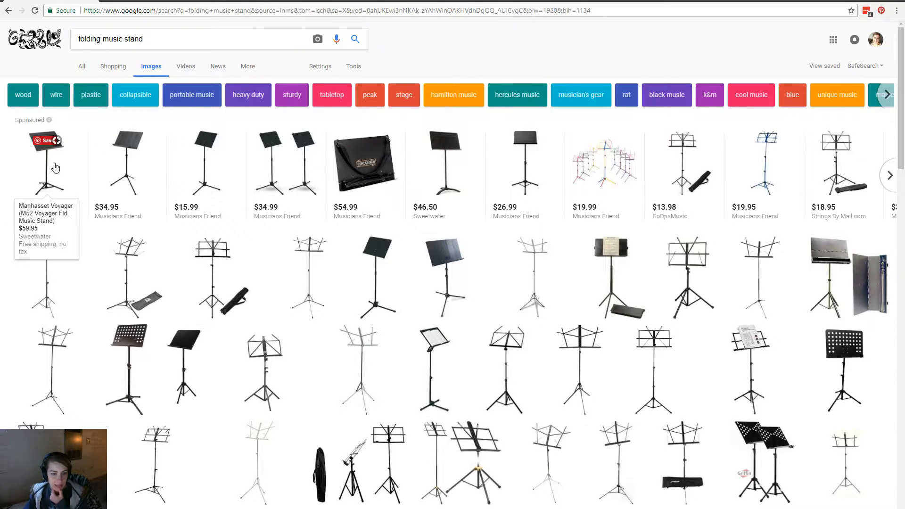
pyautogui.moveTo(366, 349)
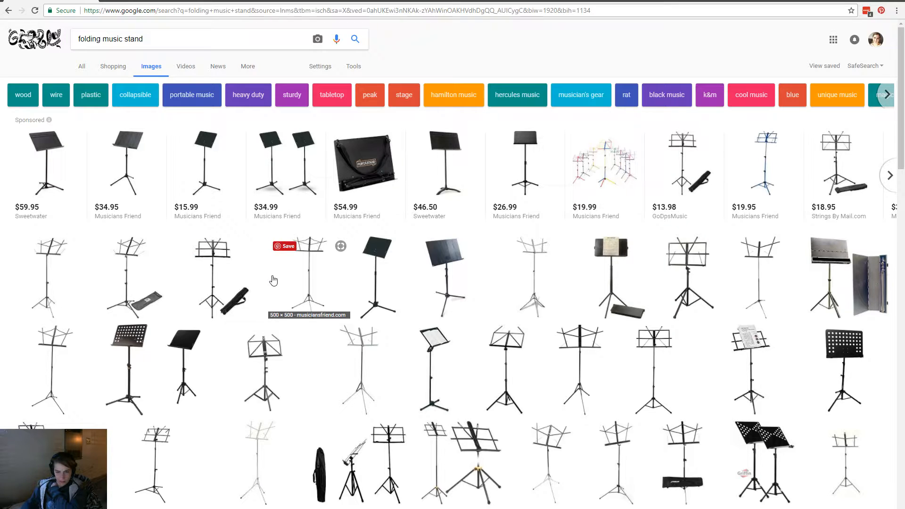
pyautogui.click(445, 277)
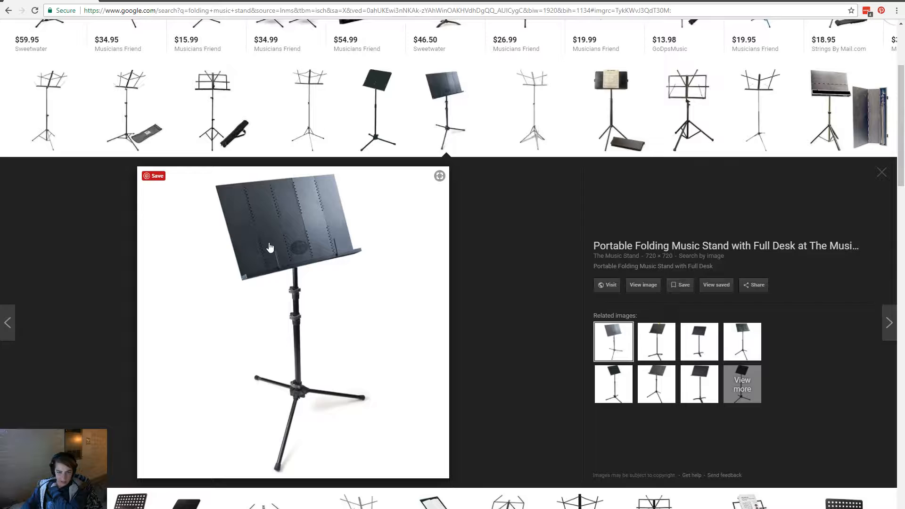
# Close the full-desk stand preview and open the Music Critic picture of a folding stand holding sheet music.
pyautogui.scroll(4, 464, 339)
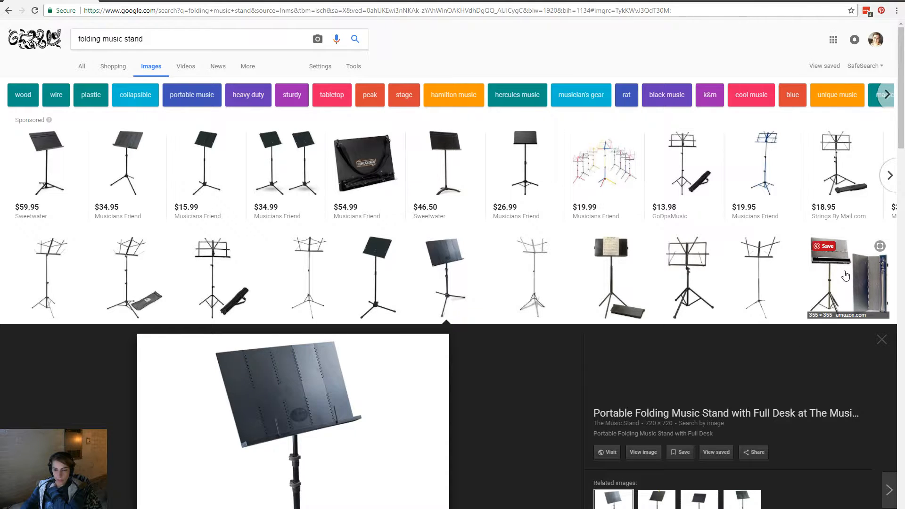
pyautogui.click(444, 269)
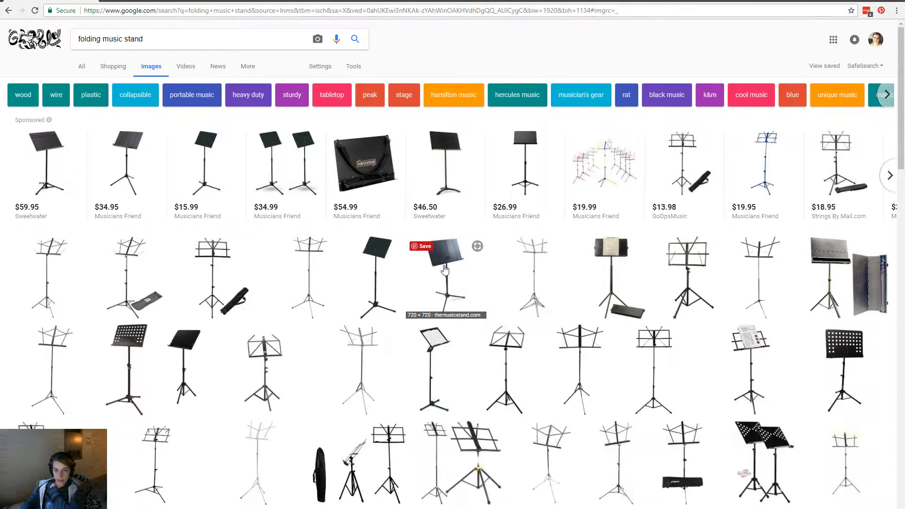
pyautogui.scroll(-3, 284, 431)
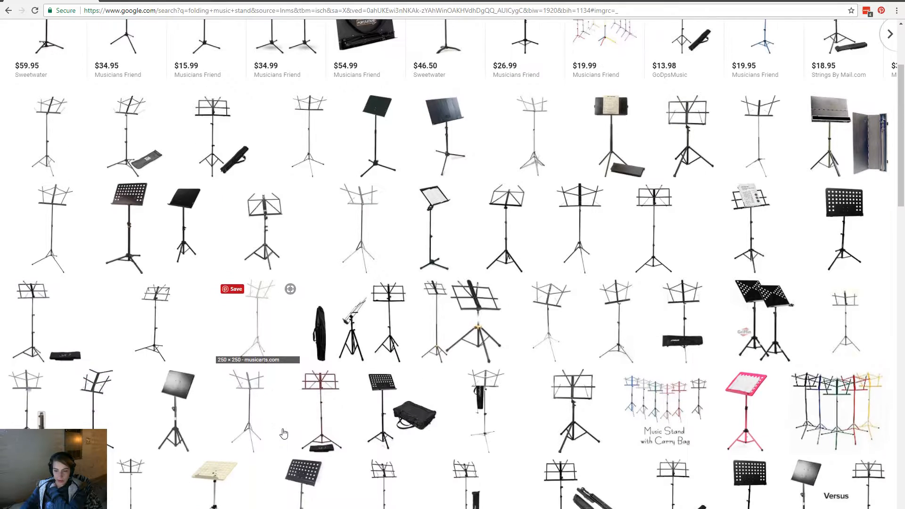
pyautogui.scroll(-4, 284, 432)
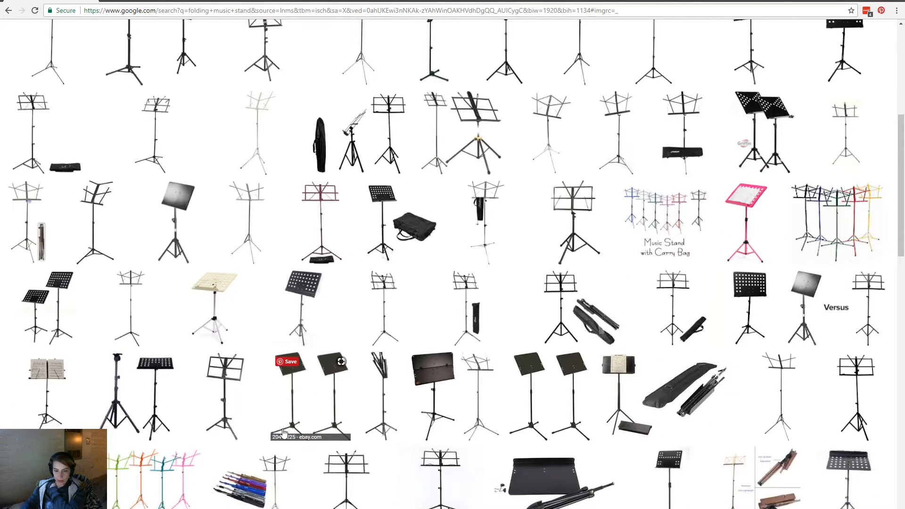
pyautogui.scroll(-2, 283, 433)
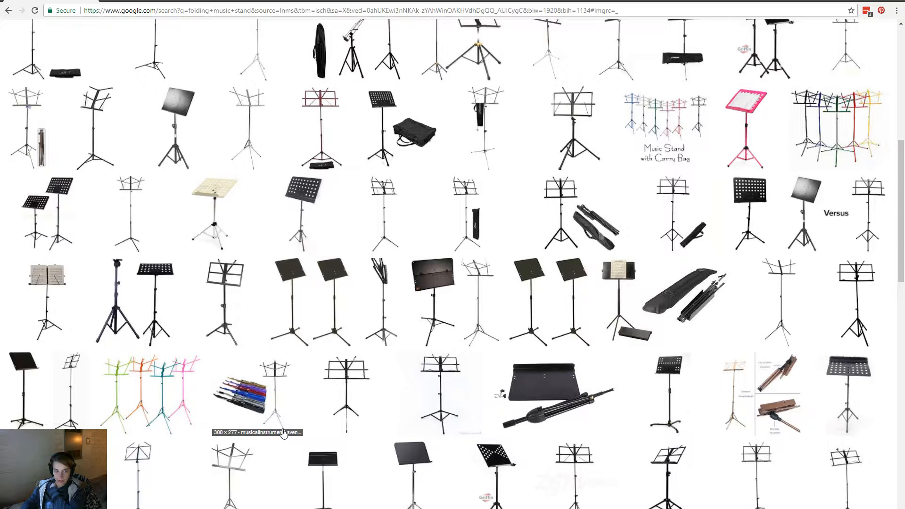
pyautogui.click(60, 293)
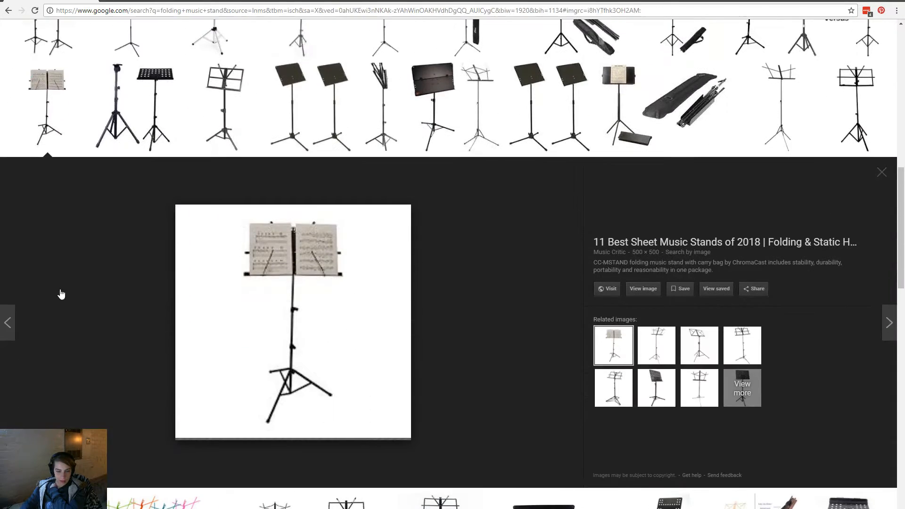
# Open the Music Critic article "11 Best Sheet Music Stands of 2018" and examine the pictured stands through number 11.
pyautogui.click(323, 272)
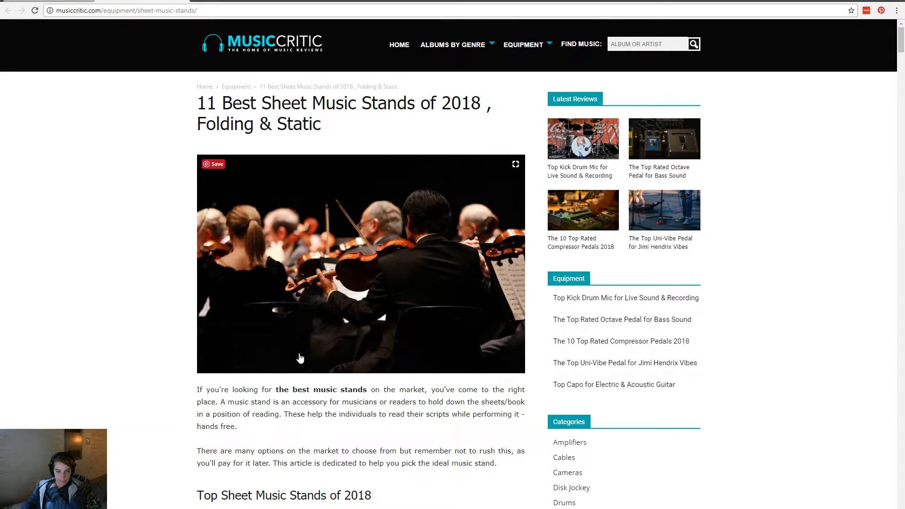
pyautogui.scroll(-5, 297, 361)
pyautogui.scroll(-15, 298, 362)
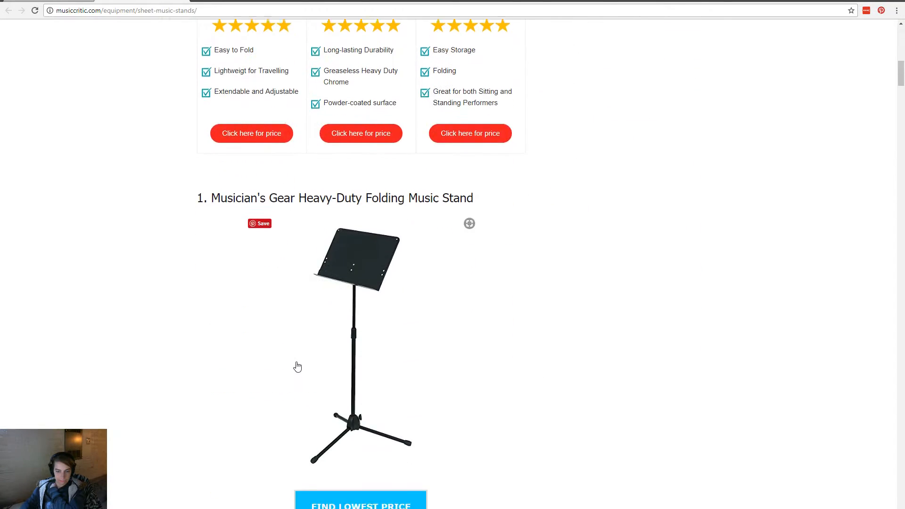
pyautogui.scroll(-20, 297, 362)
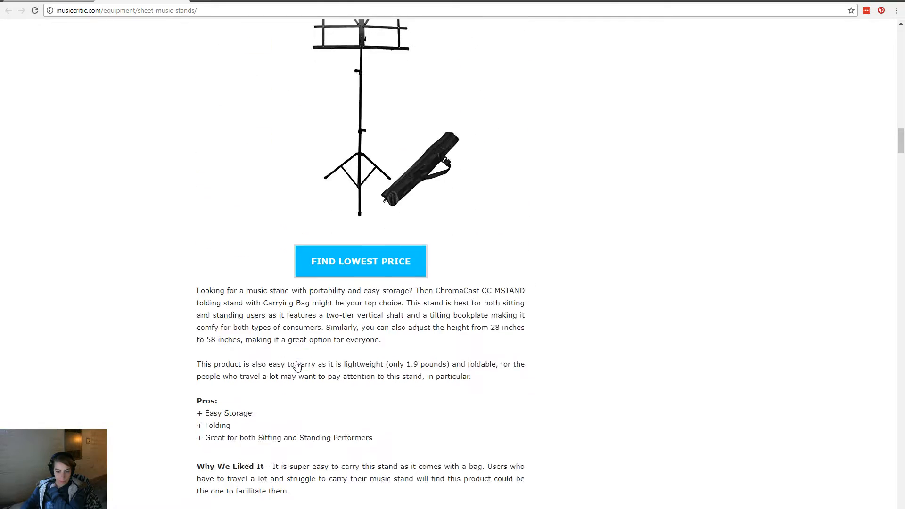
pyautogui.scroll(-20, 298, 366)
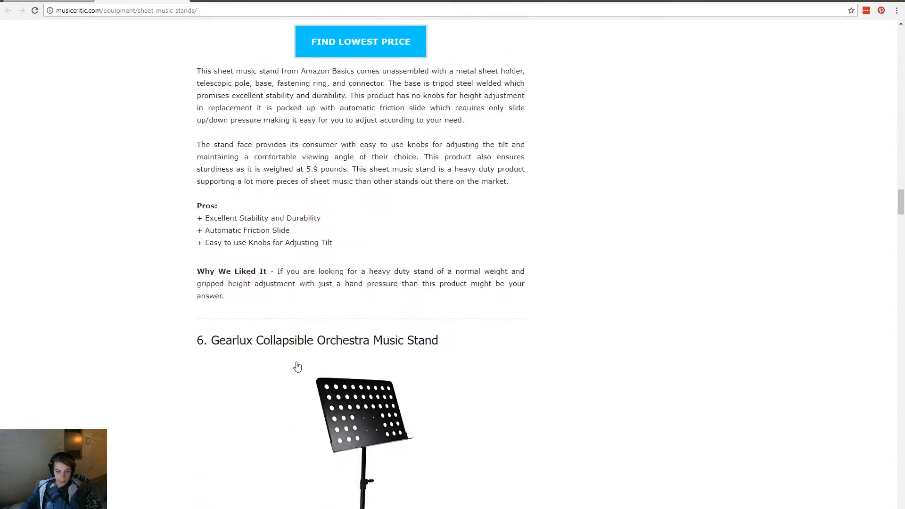
pyautogui.scroll(-20, 298, 365)
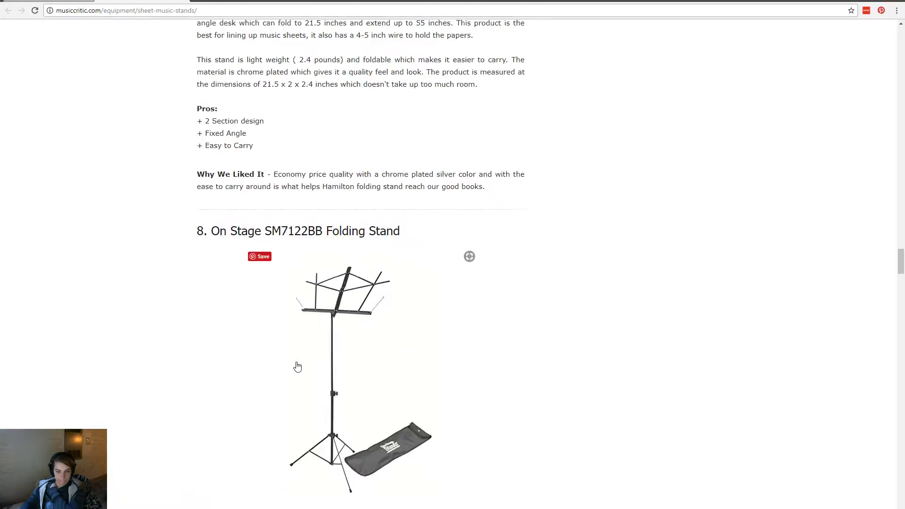
pyautogui.scroll(-20, 297, 361)
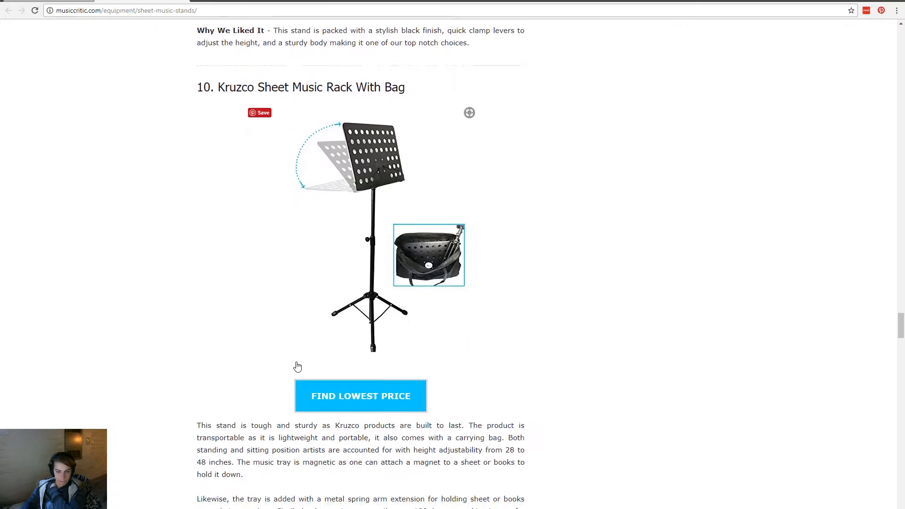
pyautogui.scroll(-5, 137, 342)
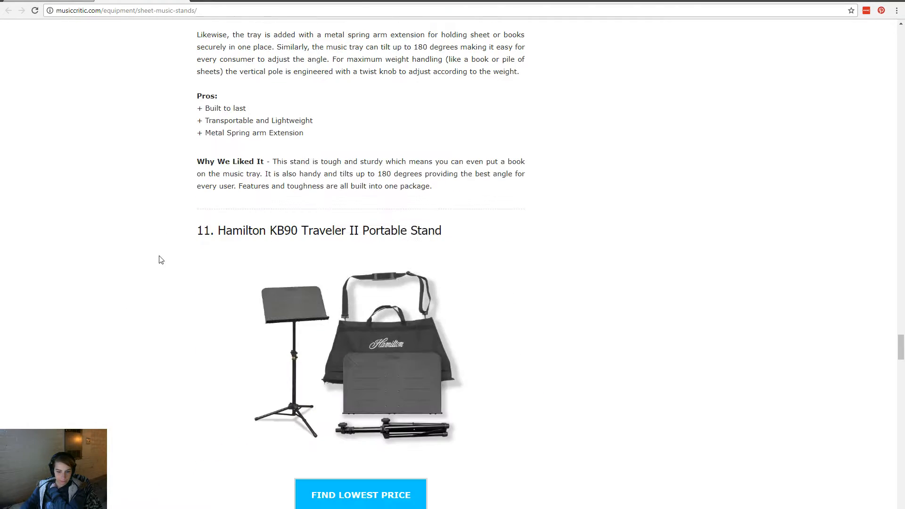
# Leave the article, view the Music Critic picture of the stand holding sheet music by itself, and return to the image results.
pyautogui.click(182, 1)
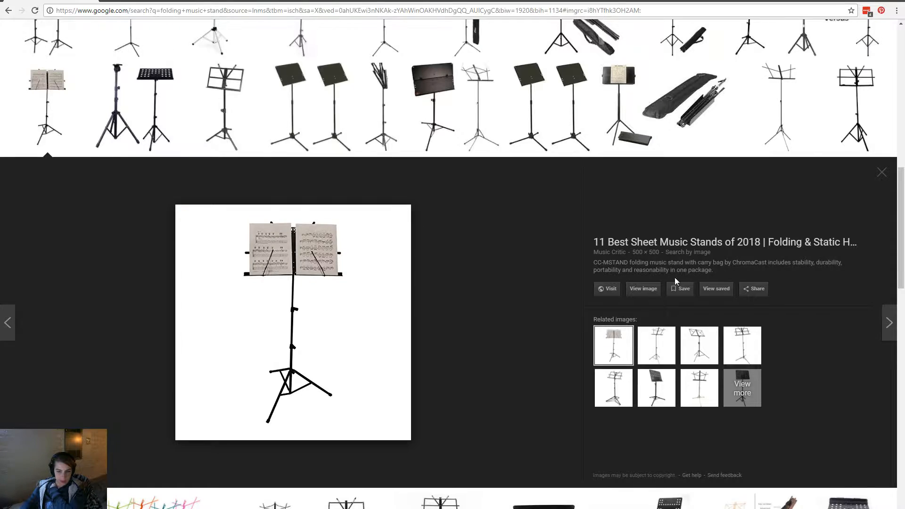
pyautogui.click(643, 289)
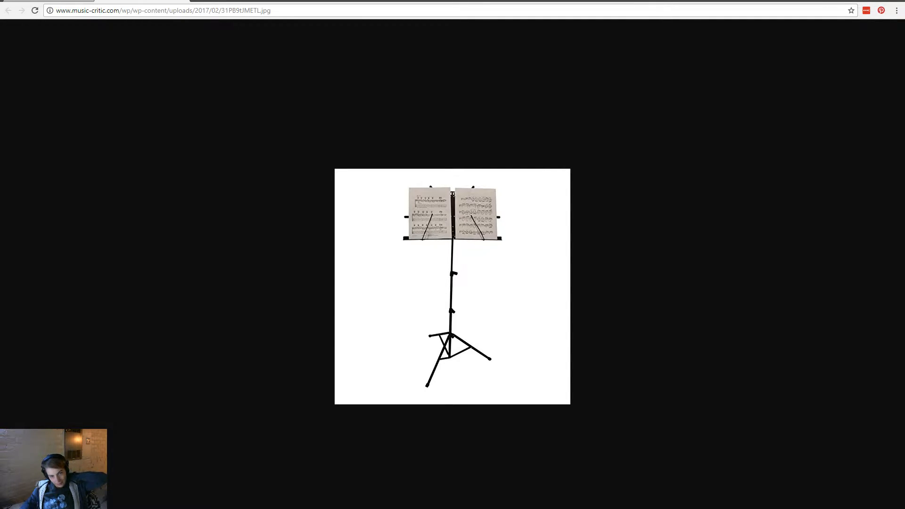
pyautogui.click(182, 2)
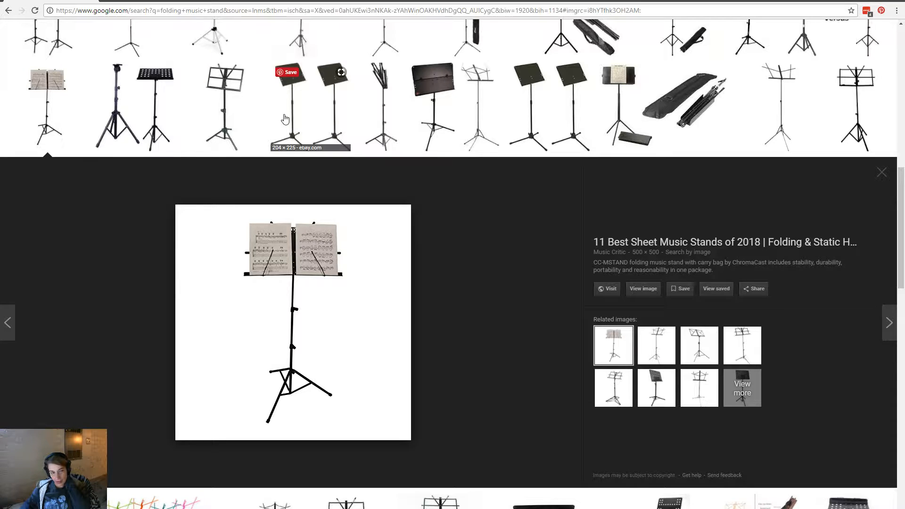
# Preview the Black Heavy-Duty Folding Music Stand, the Manhasset Model #48 and the red folding stand with its carry bag.
pyautogui.scroll(-7, 408, 455)
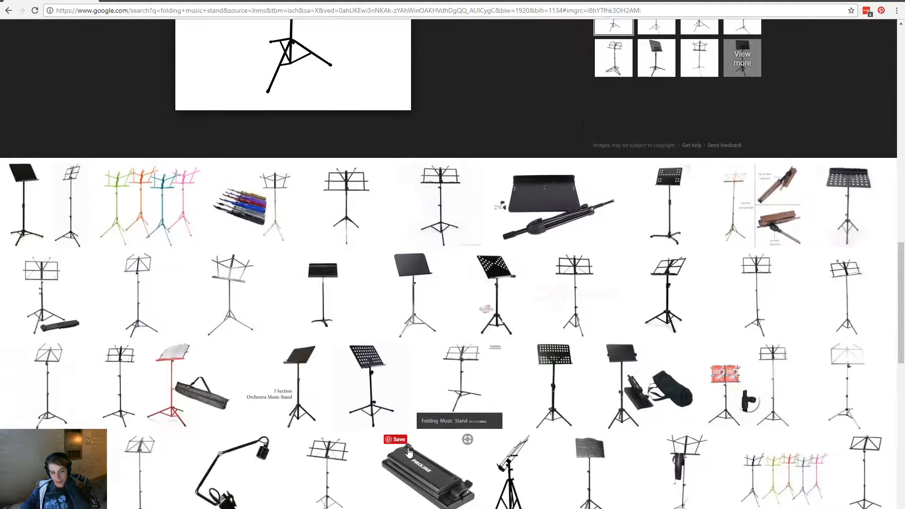
pyautogui.click(407, 312)
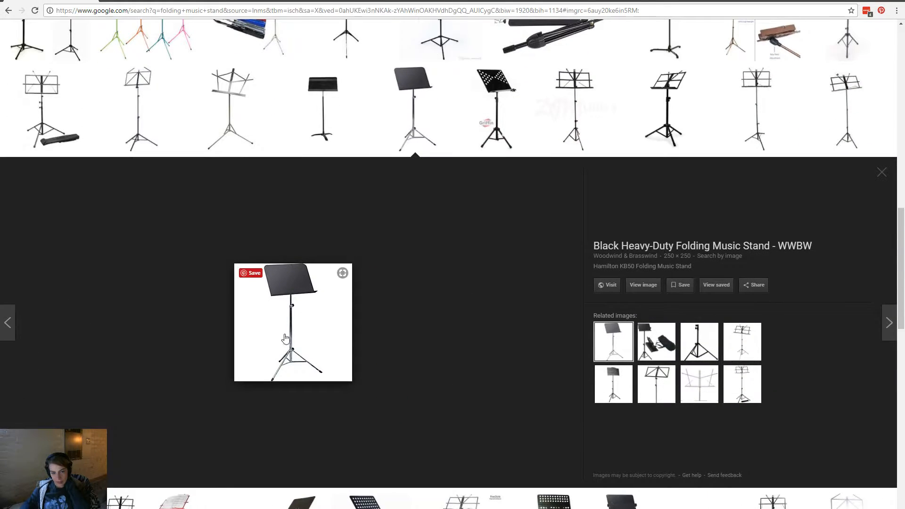
pyautogui.scroll(1, 468, 442)
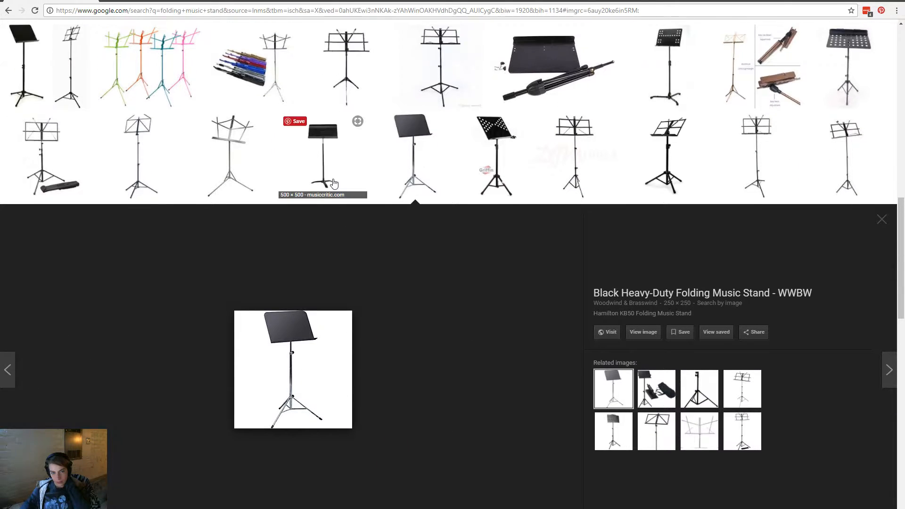
pyautogui.click(333, 183)
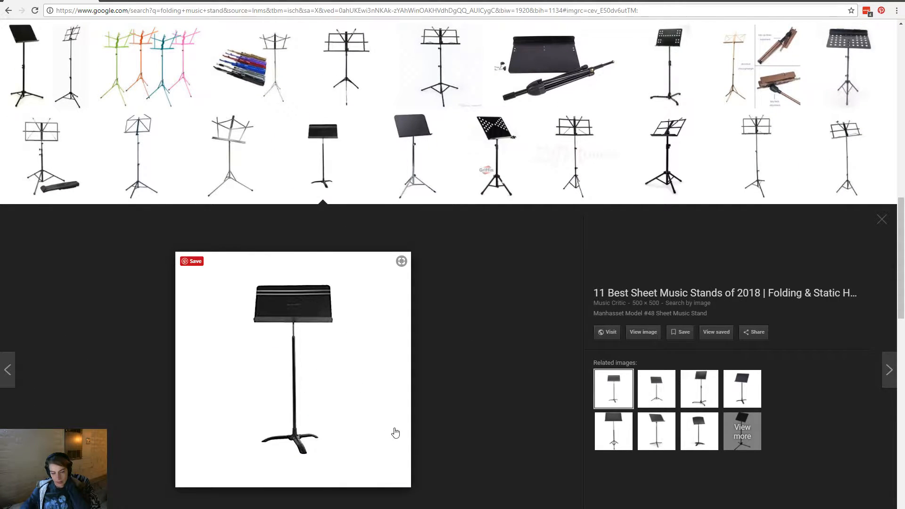
pyautogui.scroll(-4, 400, 436)
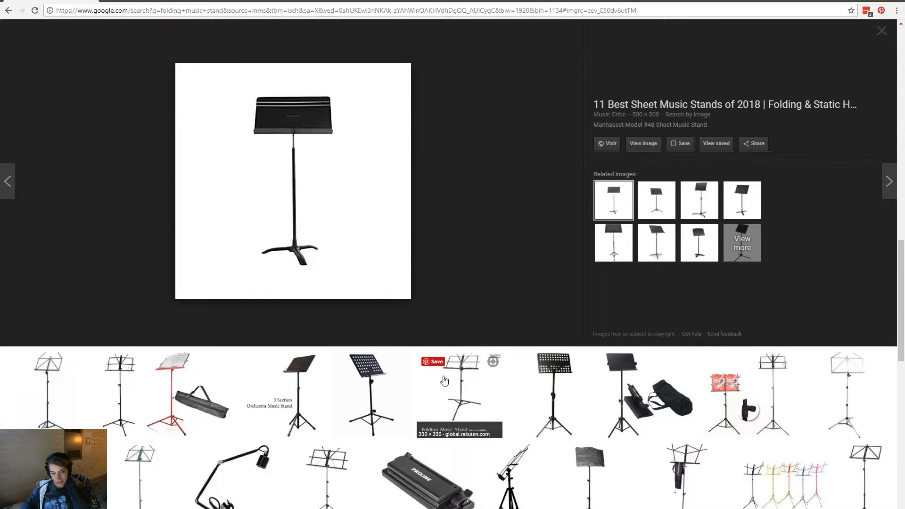
pyautogui.click(174, 380)
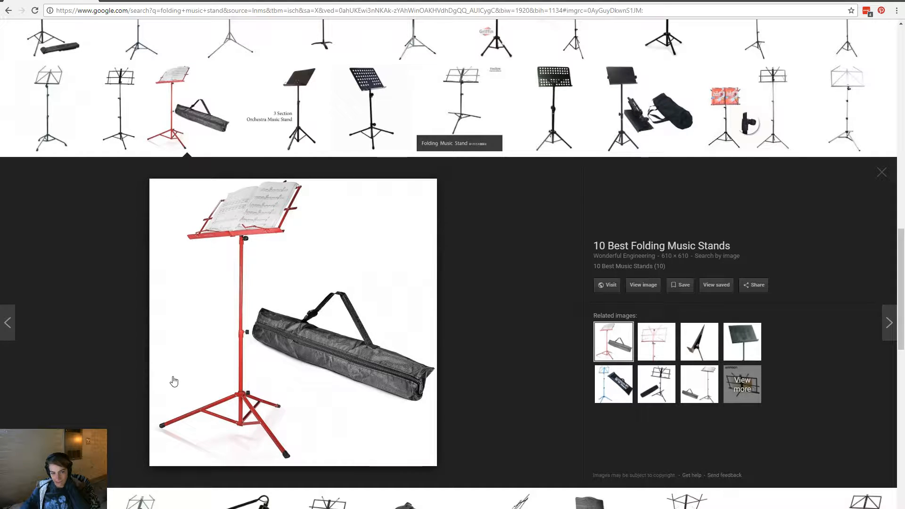
# Preview the Petersen Folding Music Stand from the first results and look through the other stand pictures for reference.
pyautogui.scroll(3, 173, 381)
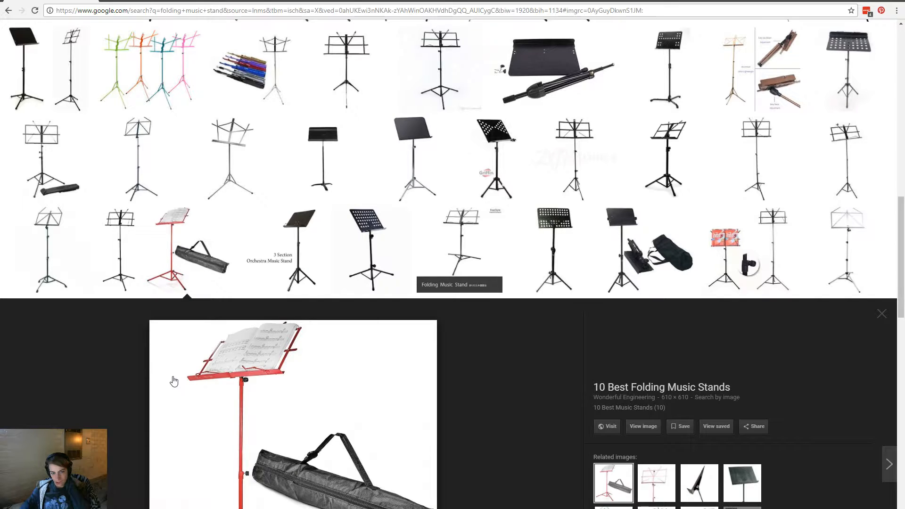
pyautogui.scroll(3, 174, 381)
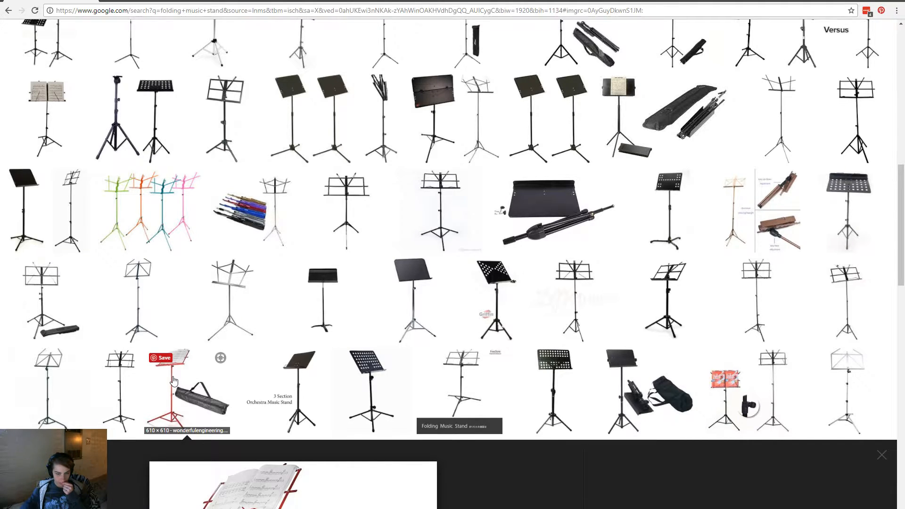
pyautogui.scroll(15, 173, 380)
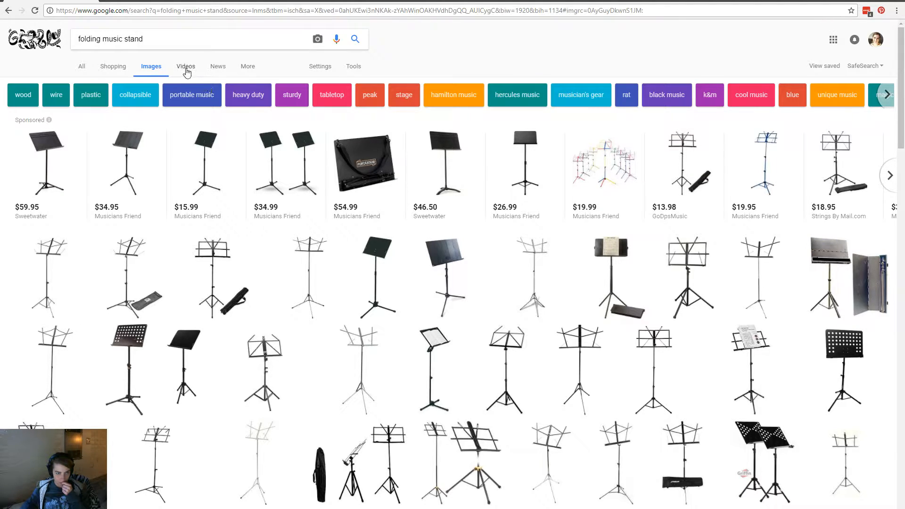
pyautogui.click(607, 272)
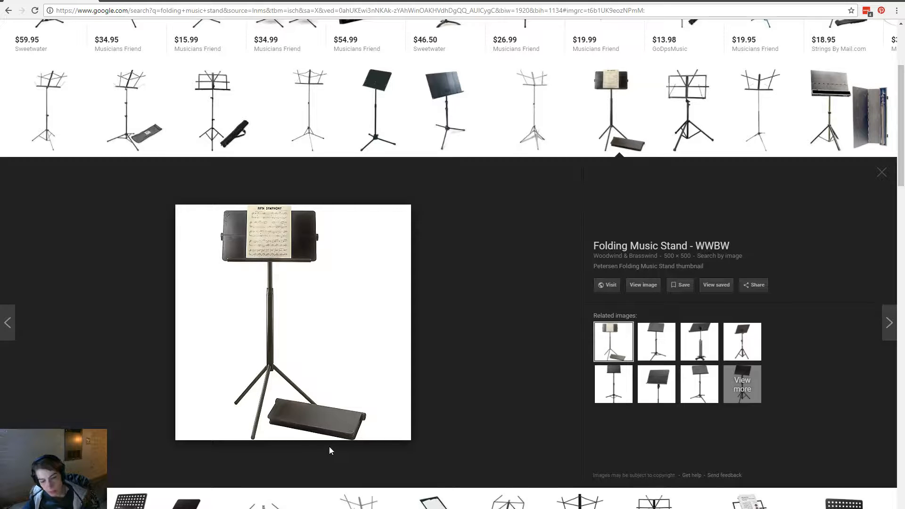
pyautogui.scroll(-5, 335, 429)
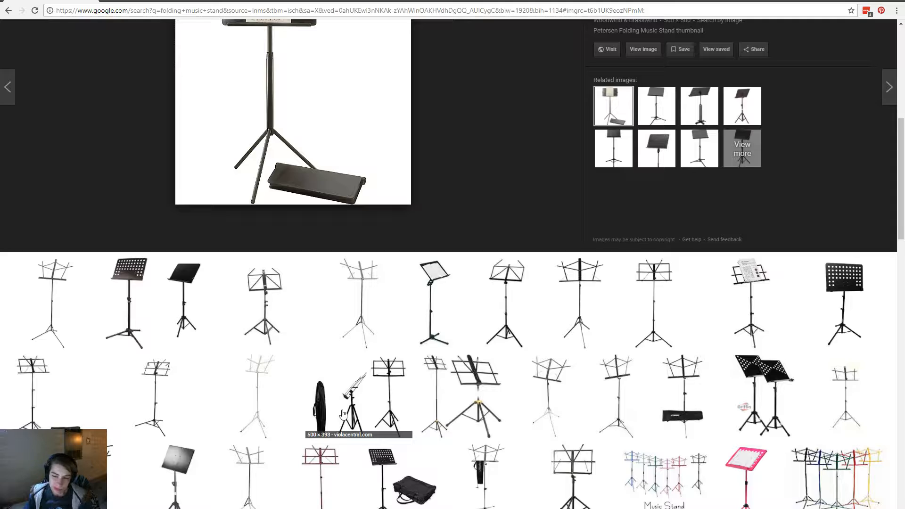
pyautogui.scroll(-3, 343, 414)
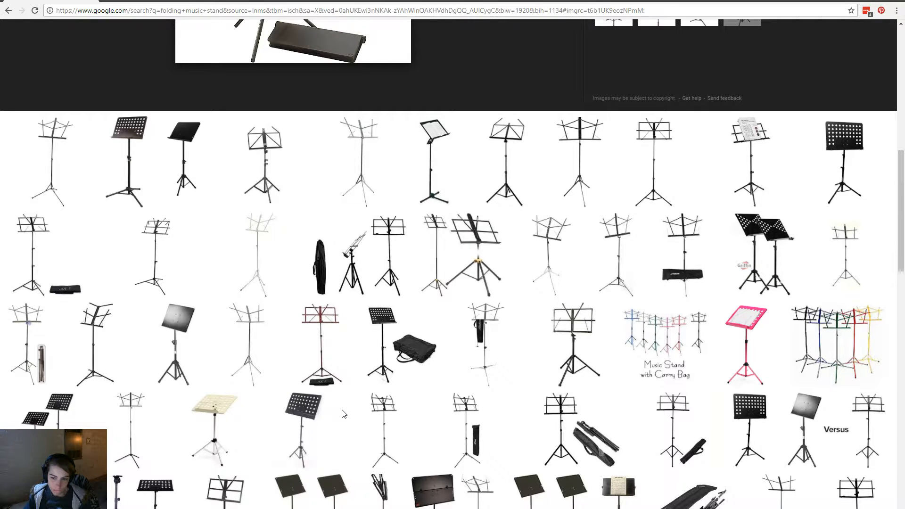
pyautogui.scroll(-3, 343, 414)
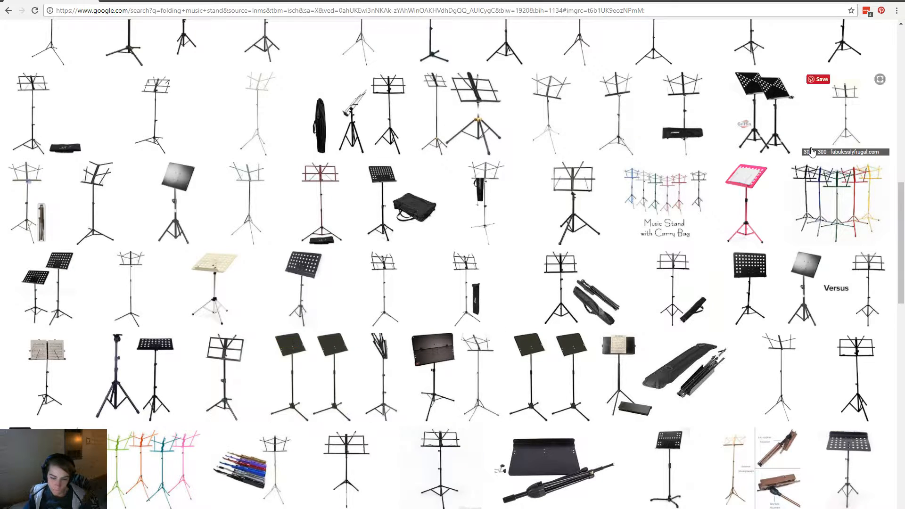
# Switch back to Maya and close the Create Control window.
pyautogui.hotkey('alt', 'Tab')
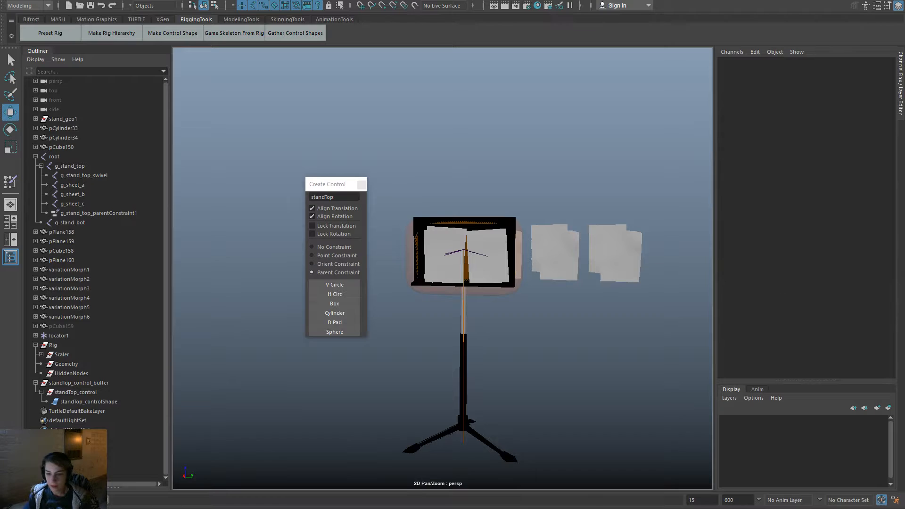
pyautogui.scroll(5, 480, 417)
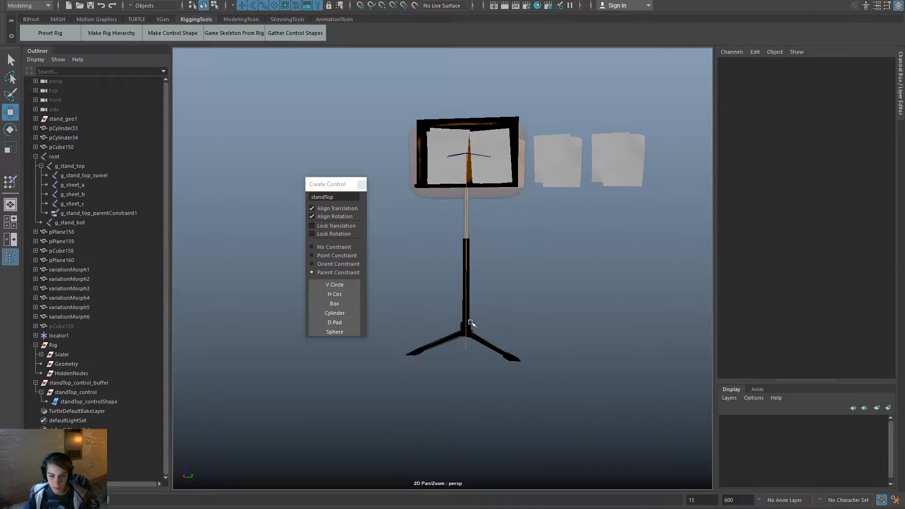
pyautogui.click(362, 180)
pyautogui.click(363, 184)
# Examine the stand's tripod base and joint chain, checking the root joint and clearing the selection.
pyautogui.scroll(5, 521, 412)
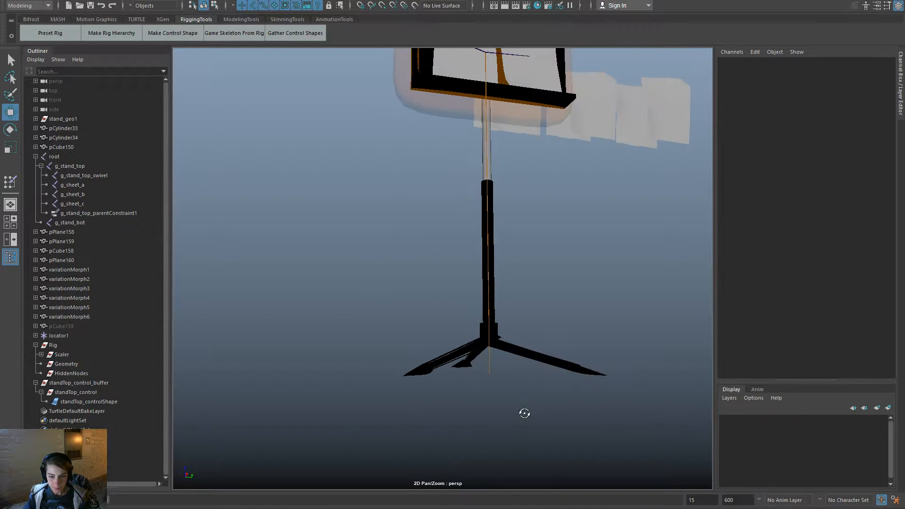
pyautogui.click(508, 410)
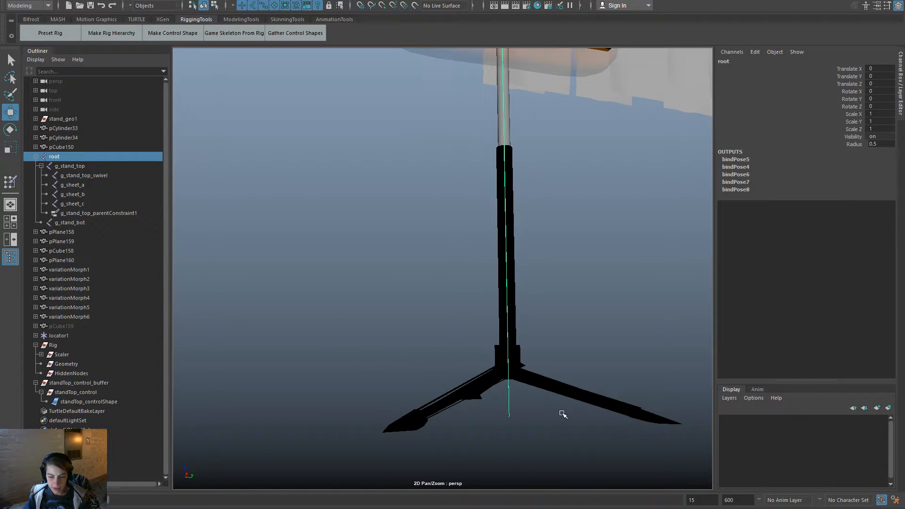
pyautogui.click(615, 290)
pyautogui.scroll(-5, 551, 419)
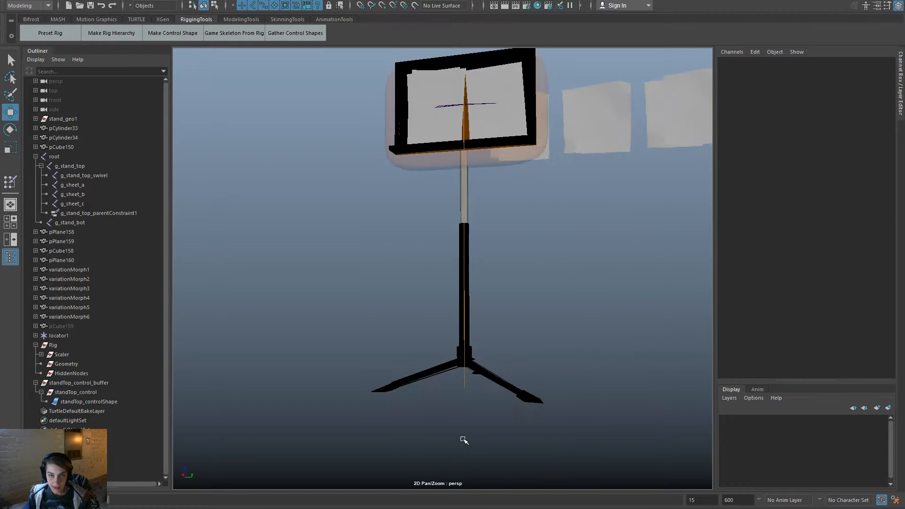
pyautogui.scroll(3, 428, 396)
pyautogui.scroll(4, 463, 400)
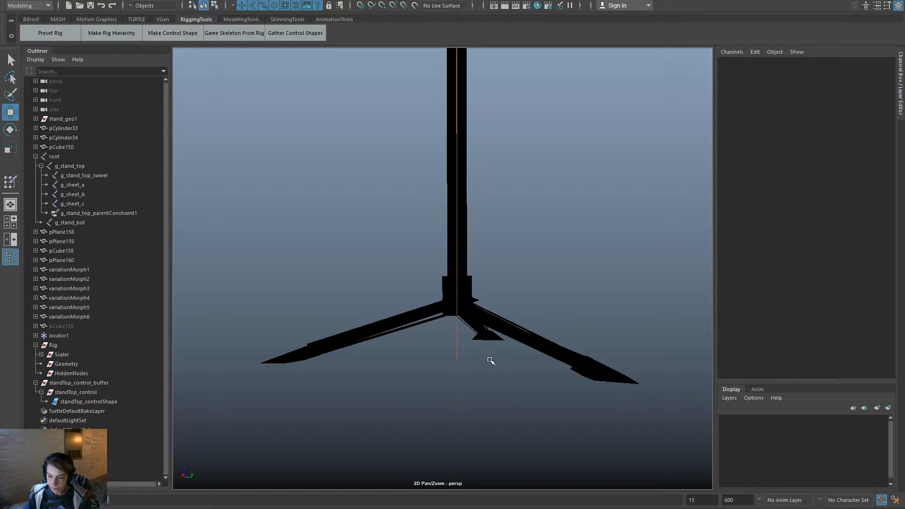
# Duplicate the g_stand_bot joint and raise the copy to the tripod hub, at Translate Z about -354.5.
pyautogui.click(457, 361)
pyautogui.hotkey('ctrl', 'd')
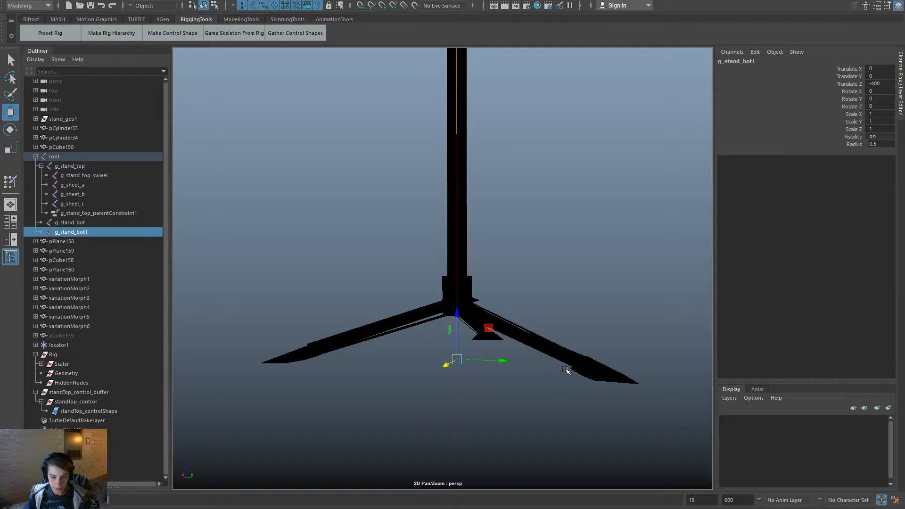
pyautogui.moveTo(463, 320); pyautogui.dragTo(466, 253)
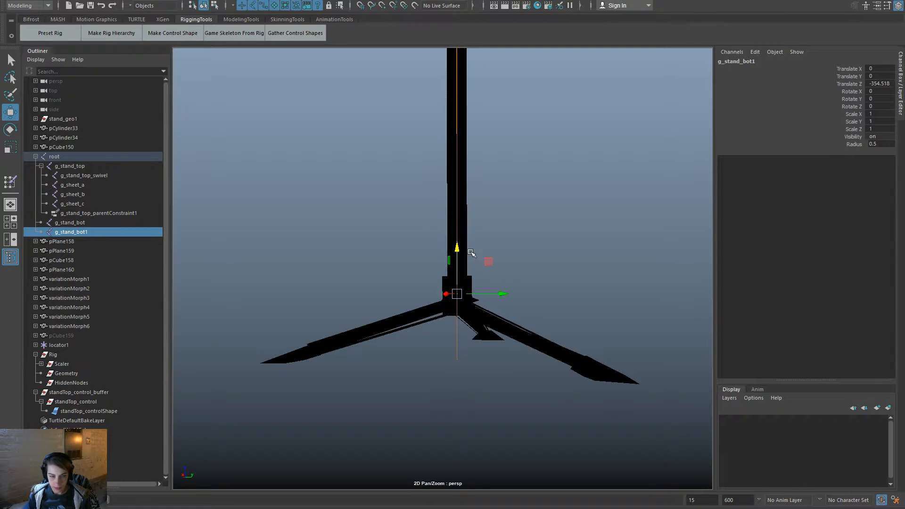
# Rename the duplicated joint as g_stand_piston.
pyautogui.doubleClick(85, 224)
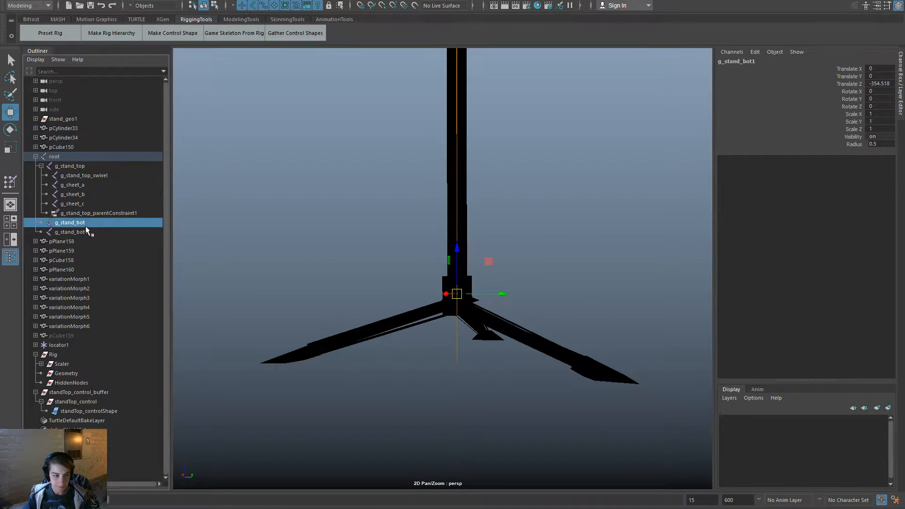
pyautogui.doubleClick(85, 230)
pyautogui.moveTo(78, 232); pyautogui.dragTo(137, 229)
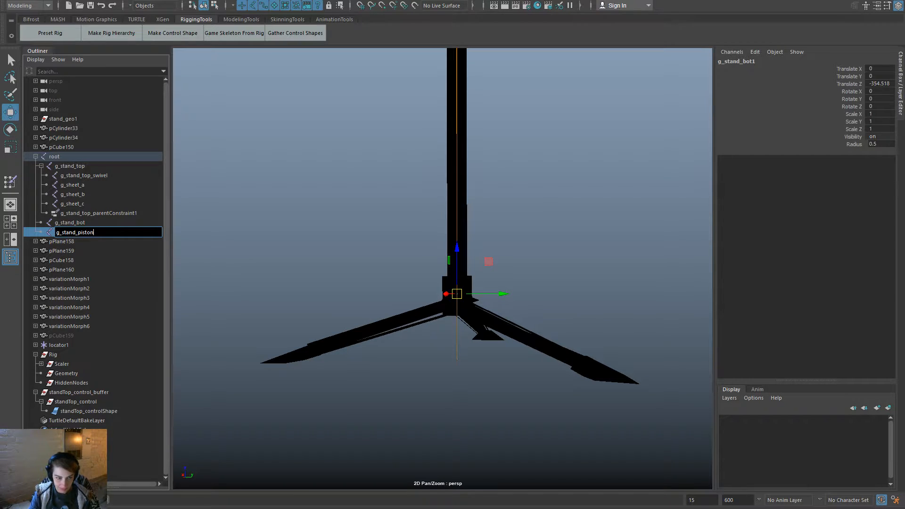
pyautogui.press('Return')
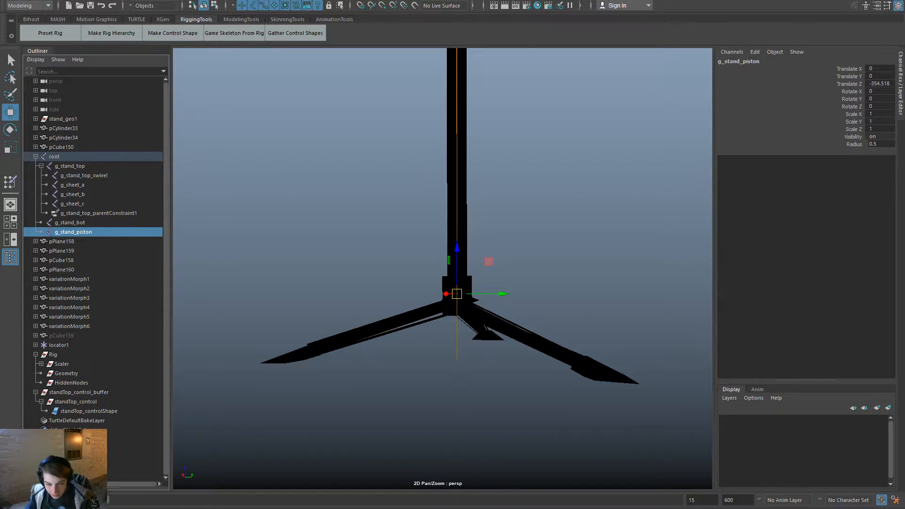
pyautogui.keyDown('alt'); pyautogui.moveTo(378, 288); pyautogui.dragTo(520, 315); pyautogui.keyUp('alt')
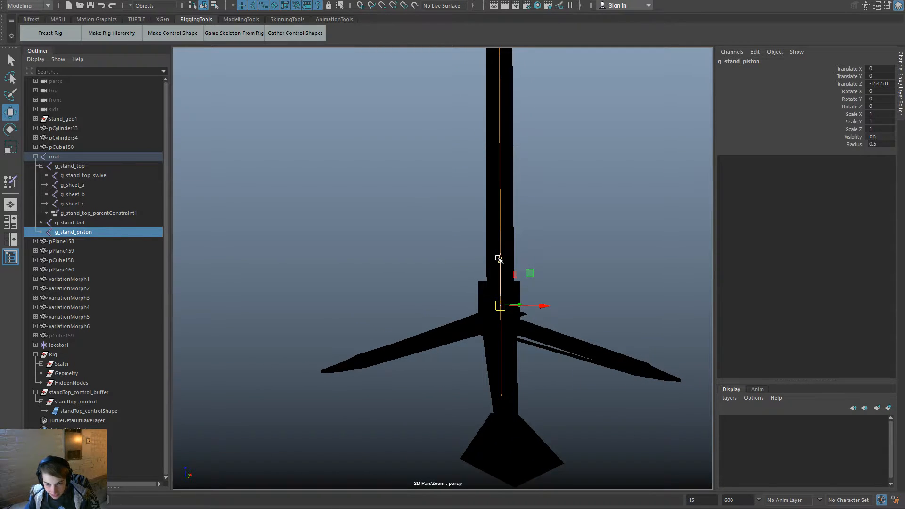
# Lower the g_stand_piston joint inside the tripod hub to Translate Z about -363.2.
pyautogui.moveTo(499, 258); pyautogui.dragTo(500, 279)
pyautogui.keyDown('alt'); pyautogui.moveTo(559, 277); pyautogui.dragTo(467, 259); pyautogui.keyUp('alt')
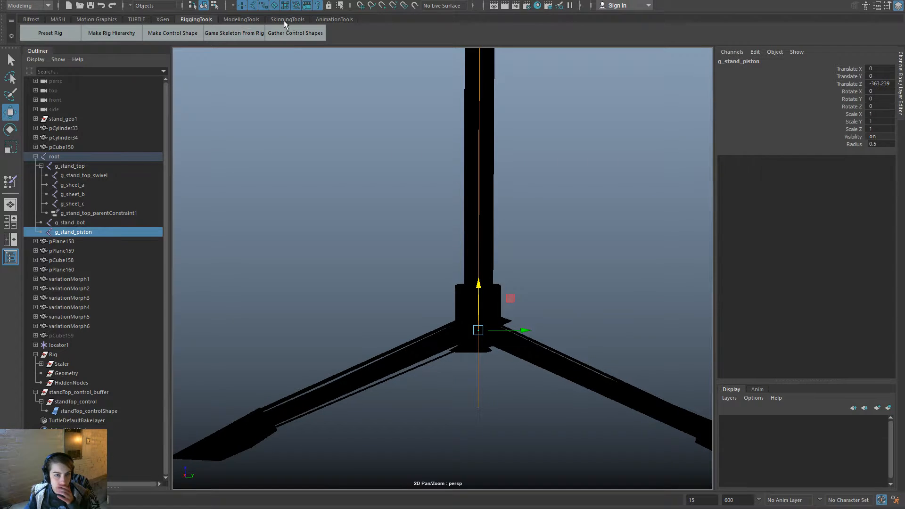
# Create a sphere control named stand_piston for the g_stand_piston joint, using a parent constraint, and close the Create Control window.
pyautogui.click(332, 20)
pyautogui.click(189, 21)
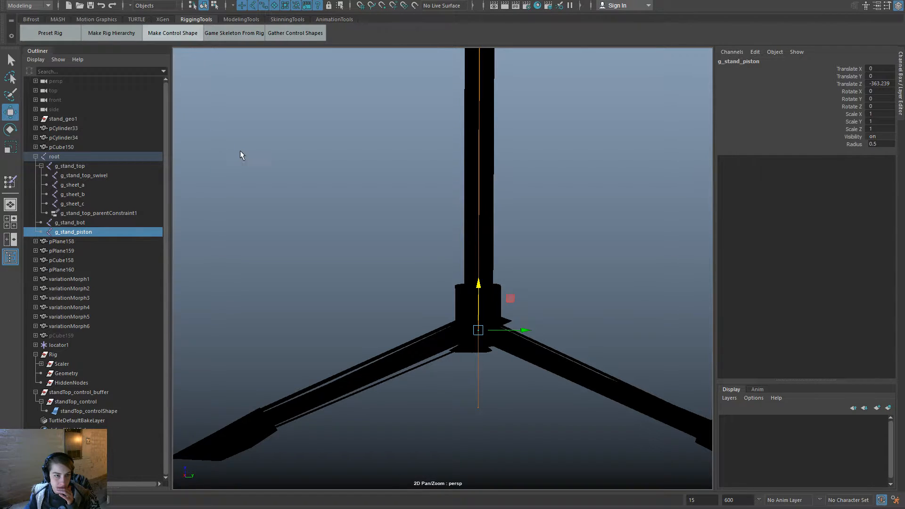
pyautogui.click(170, 35)
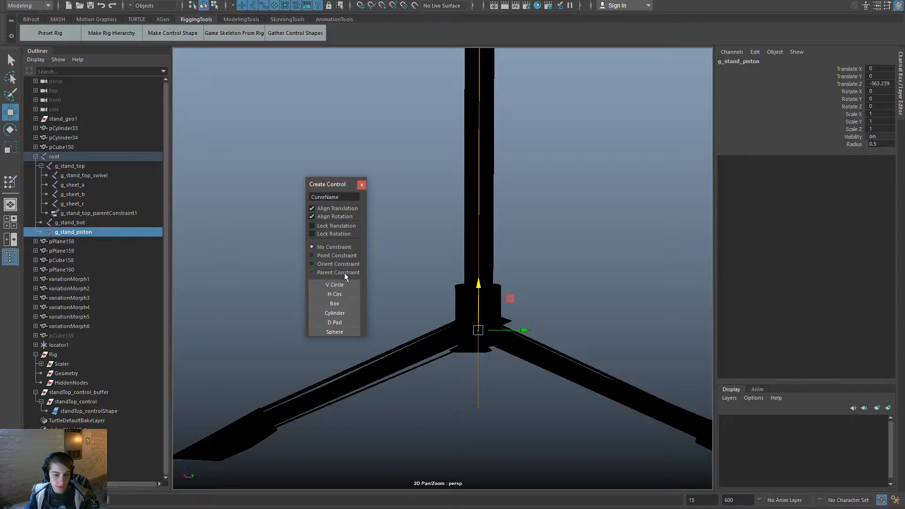
pyautogui.click(348, 272)
pyautogui.doubleClick(330, 196)
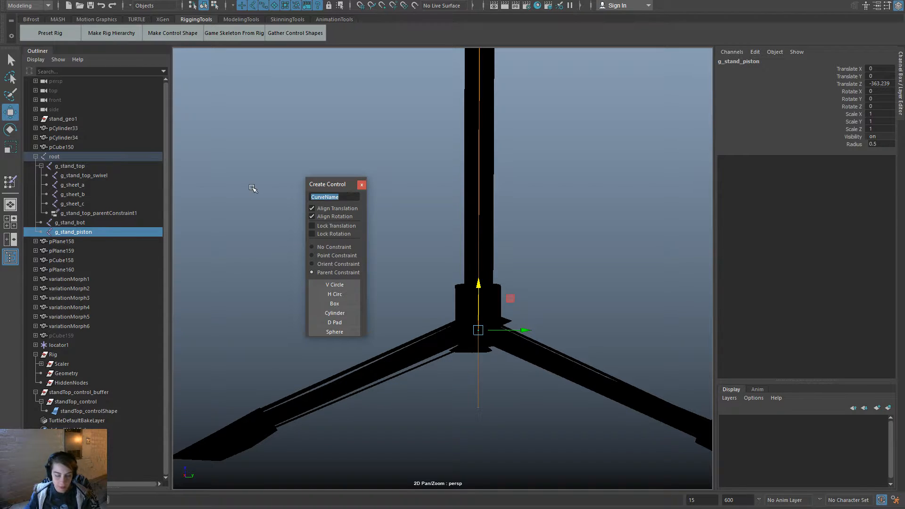
pyautogui.write('stand_piston')
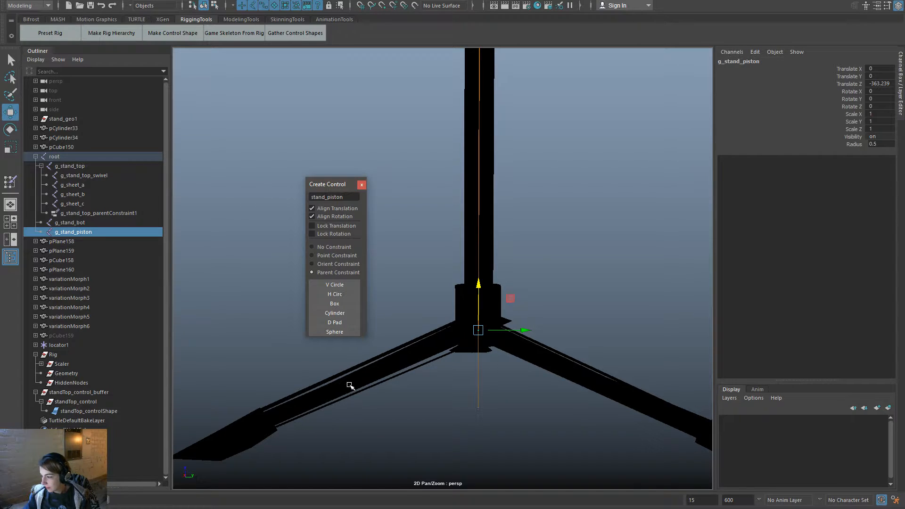
pyautogui.click(336, 332)
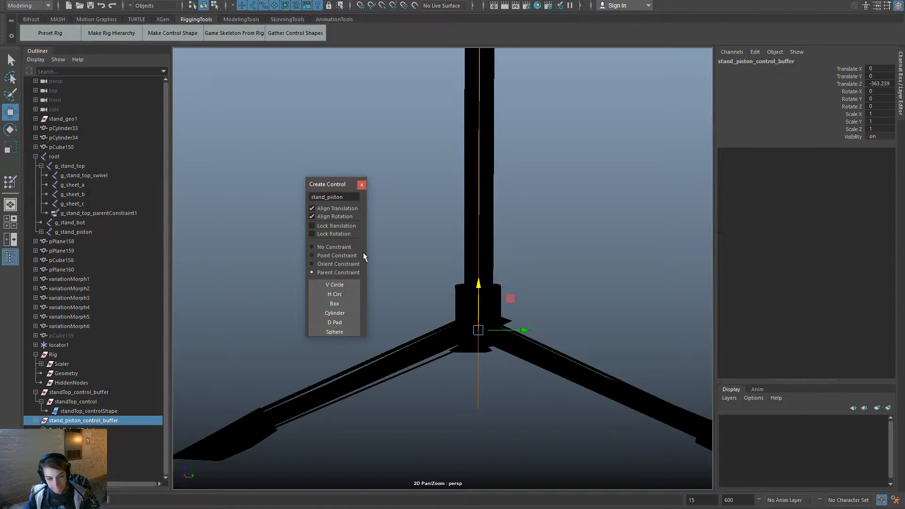
pyautogui.click(362, 184)
# Enlarge the stand_piston control's sphere around the tripod hub and scale its middle row of control vertices inward.
pyautogui.press('F8')
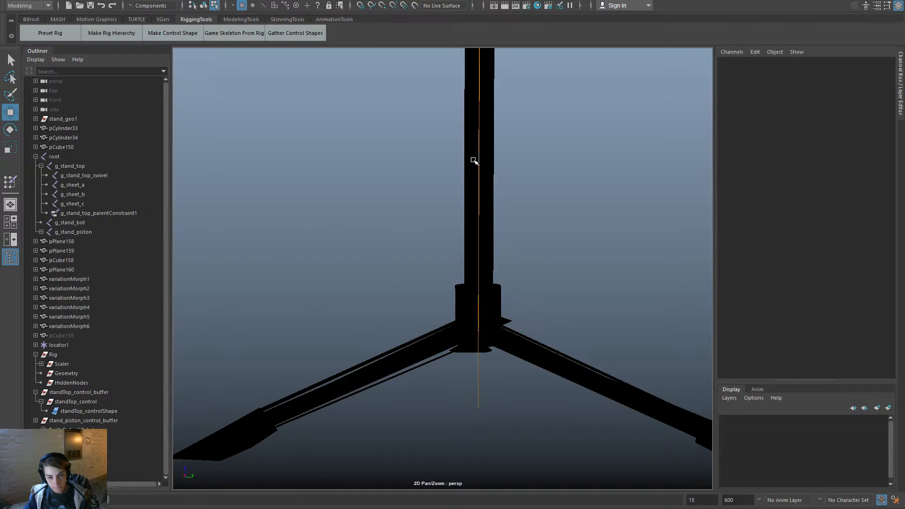
pyautogui.moveTo(475, 162); pyautogui.dragTo(617, 485)
pyautogui.press('r')
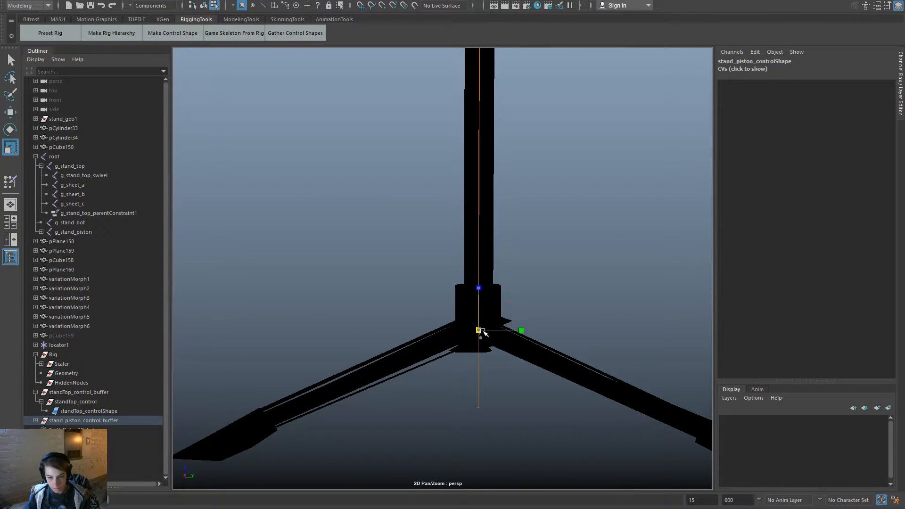
pyautogui.moveTo(479, 330)
pyautogui.mouseDown()
pyautogui.moveTo(603, 347)
pyautogui.moveTo(529, 363)
pyautogui.moveTo(468, 325)
pyautogui.mouseUp()
pyautogui.press('e')
pyautogui.moveTo(395, 292); pyautogui.dragTo(364, 306)
pyautogui.press('r')
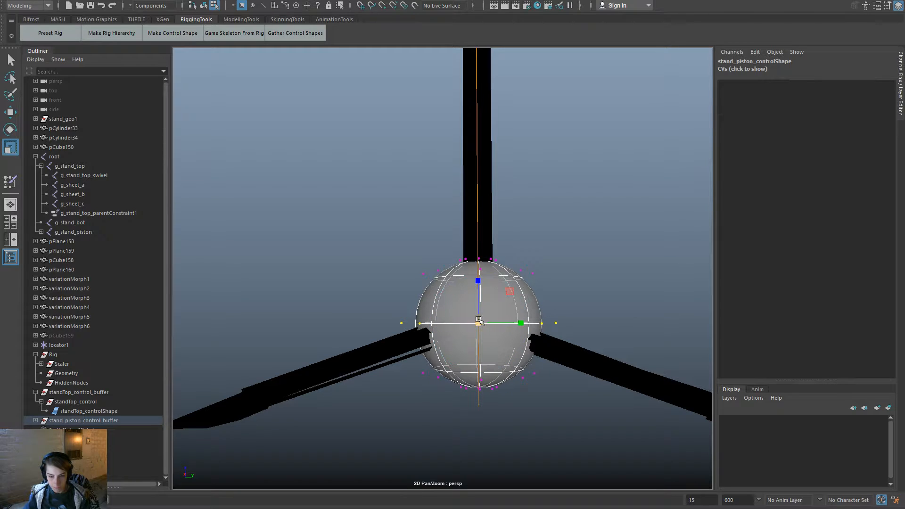
pyautogui.moveTo(478, 323); pyautogui.dragTo(441, 323)
# Reshape the sphere's upper and lower control vertices into a compact barrel and fit the whole shape around the tripod hub.
pyautogui.keyDown('alt'); pyautogui.moveTo(511, 376); pyautogui.dragTo(509, 367); pyautogui.keyUp('alt')
pyautogui.keyDown('alt'); pyautogui.moveTo(509, 400); pyautogui.dragTo(523, 295); pyautogui.keyUp('alt')
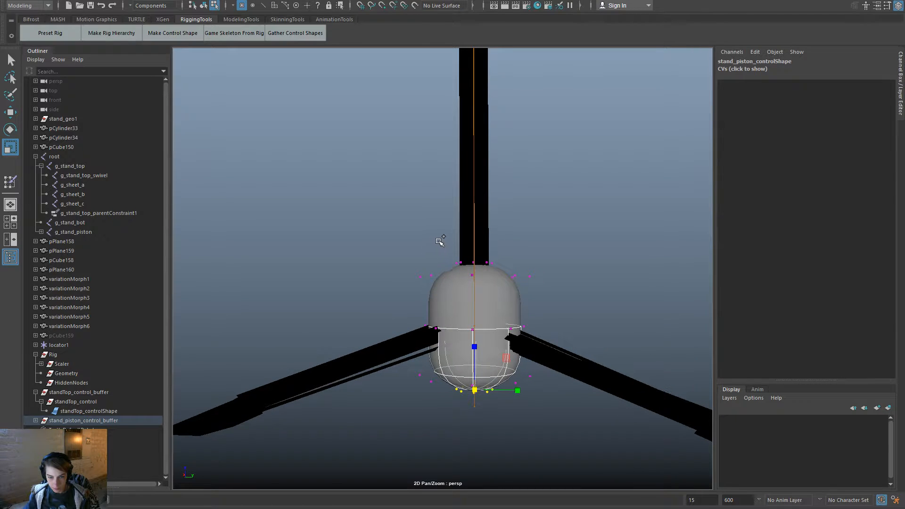
pyautogui.keyDown('shift'); pyautogui.moveTo(434, 242); pyautogui.dragTo(475, 299); pyautogui.keyUp('shift')
pyautogui.moveTo(587, 432); pyautogui.dragTo(324, 207)
pyautogui.press('w')
pyautogui.moveTo(474, 287); pyautogui.dragTo(476, 267)
pyautogui.press('r')
pyautogui.keyDown('alt'); pyautogui.moveTo(517, 313); pyautogui.dragTo(417, 320); pyautogui.keyUp('alt')
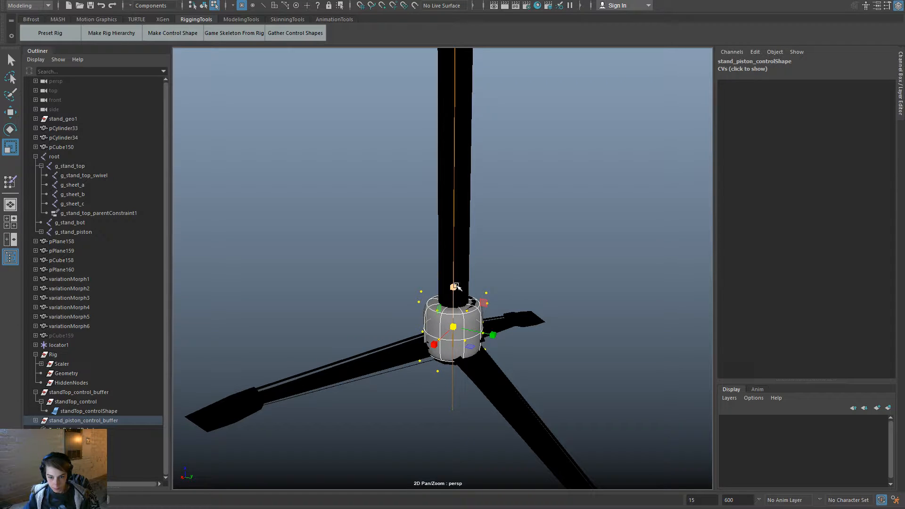
pyautogui.keyDown('alt'); pyautogui.moveTo(455, 287); pyautogui.dragTo(552, 258); pyautogui.keyUp('alt')
pyautogui.press('w')
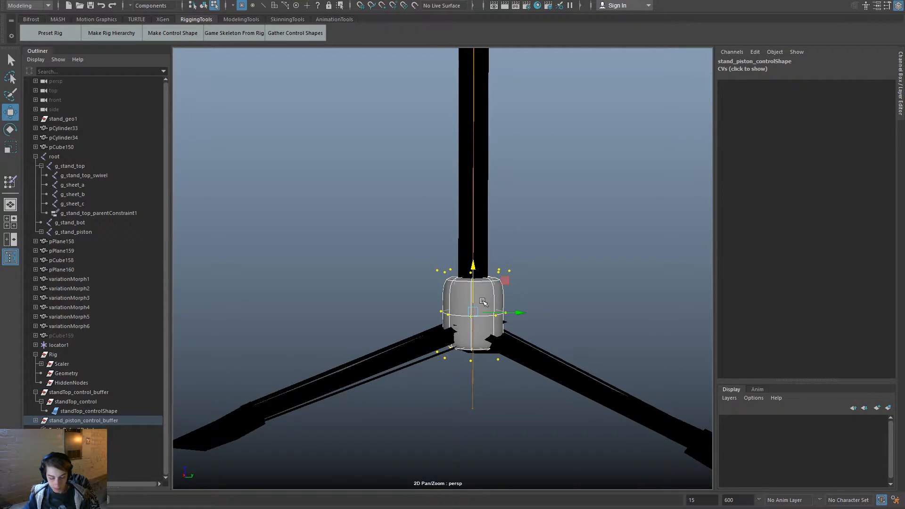
pyautogui.press('r')
pyautogui.press('F8')
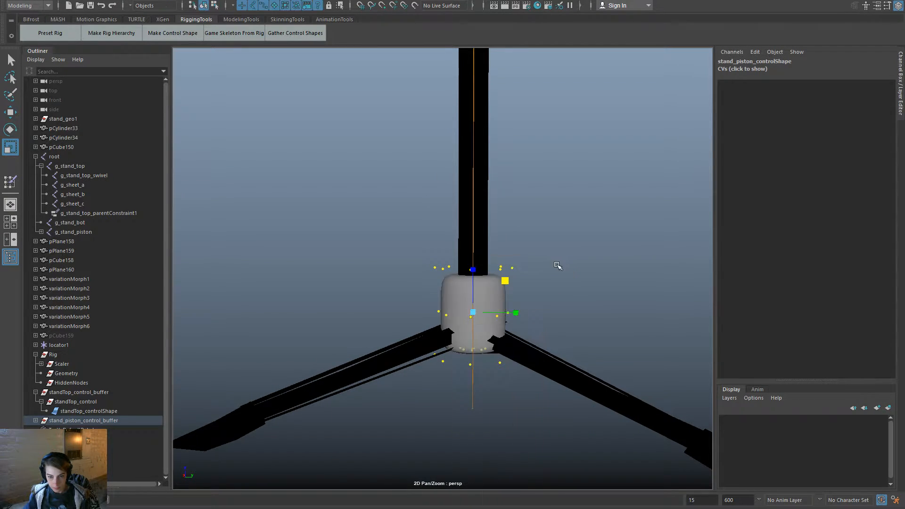
# Try moving the stand_piston control to test the joint's response, and undo the move.
pyautogui.click(558, 266)
pyautogui.keyDown('alt'); pyautogui.moveTo(592, 352); pyautogui.dragTo(490, 313, button='right'); pyautogui.keyUp('alt')
pyautogui.keyDown('alt'); pyautogui.moveTo(490, 313); pyautogui.dragTo(547, 240); pyautogui.keyUp('alt')
pyautogui.click(473, 280)
pyautogui.press('w')
pyautogui.hotkey('ctrl', 'z')
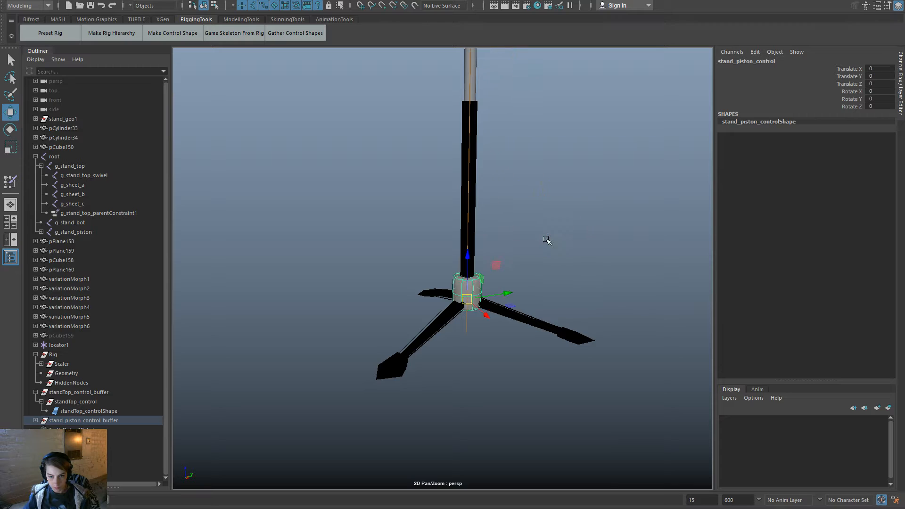
# Parent the g_stand_piston joint under g_stand_bot in the skeleton and clear the selection.
pyautogui.click(100, 231)
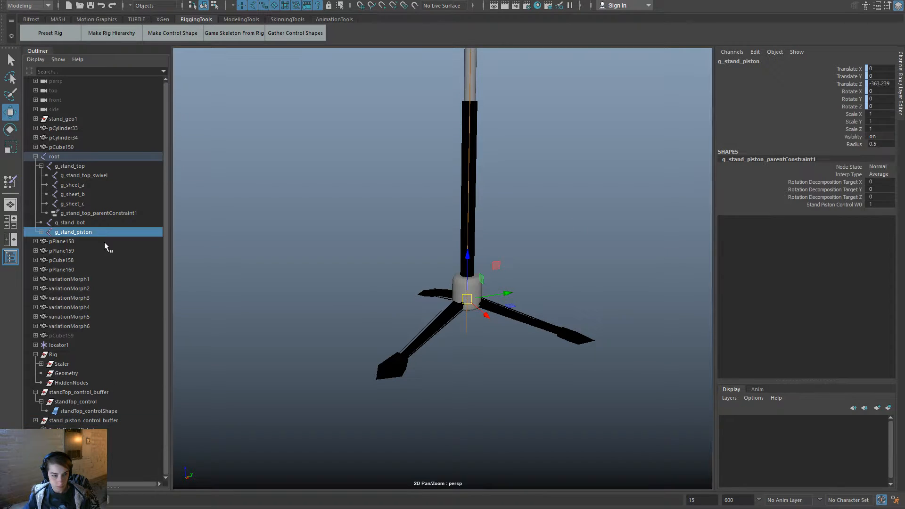
pyautogui.keyDown('ctrl'); pyautogui.click(84, 224); pyautogui.keyUp('ctrl')
pyautogui.press('p')
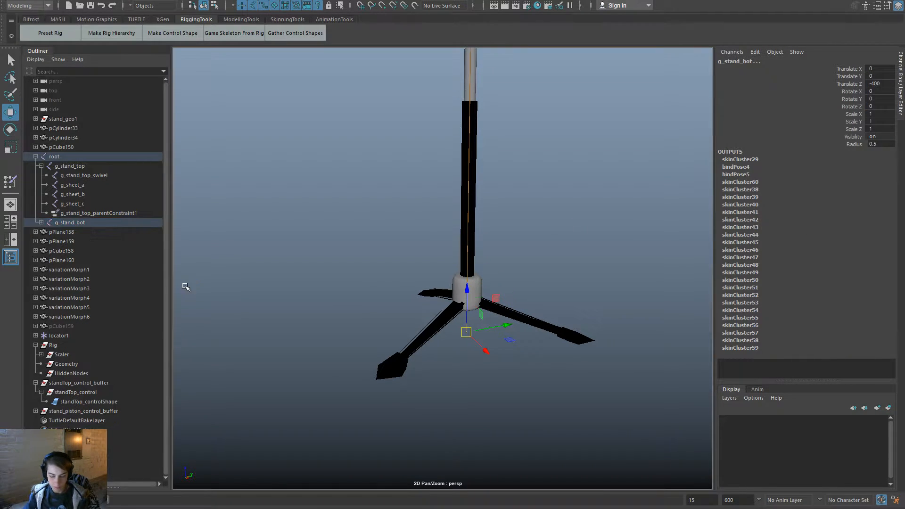
pyautogui.click(473, 427)
pyautogui.click(481, 286)
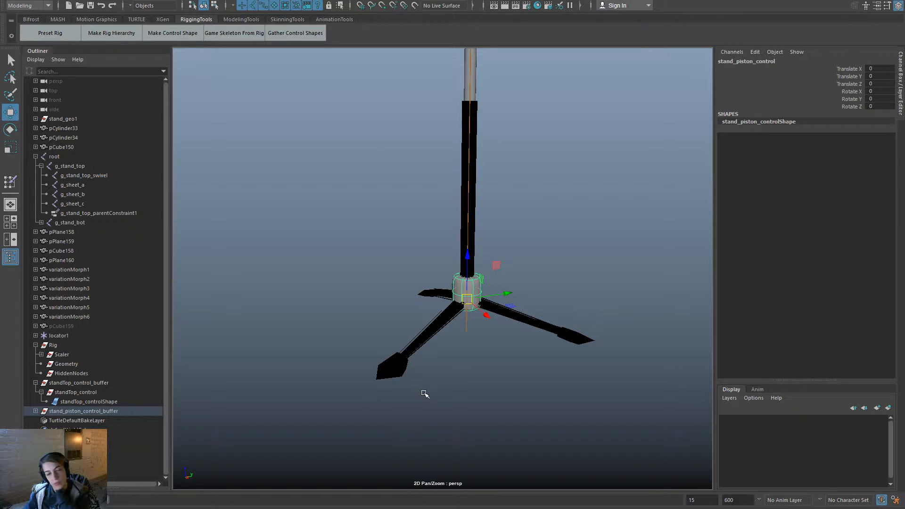
pyautogui.click(460, 378)
# Draw a two-joint chain in the front view from the tripod hub to the tip of the leg on the negative X side.
pyautogui.scroll(5, 494, 380)
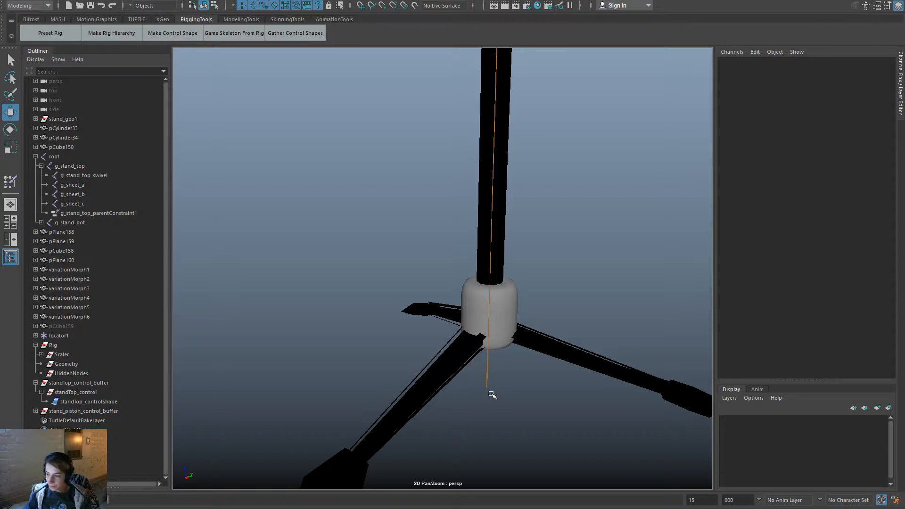
pyautogui.keyDown('alt'); pyautogui.moveTo(483, 404); pyautogui.dragTo(462, 379); pyautogui.keyUp('alt')
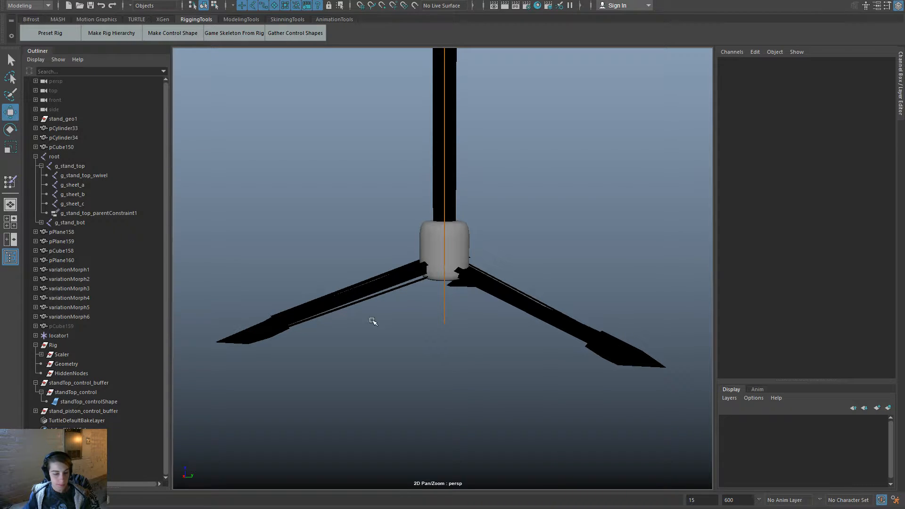
pyautogui.scroll(1, 339, 170)
pyautogui.press('space')
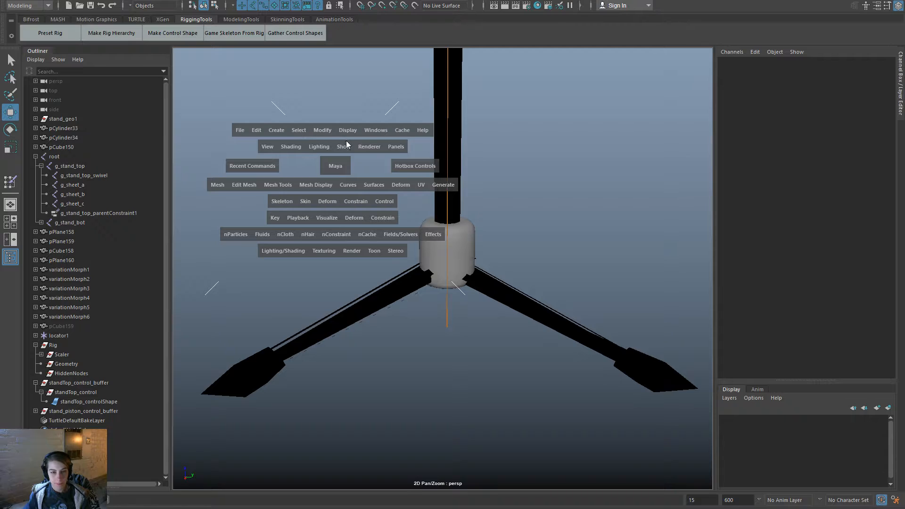
pyautogui.click(274, 131)
pyautogui.click(272, 132)
pyautogui.click(283, 201)
pyautogui.click(297, 228)
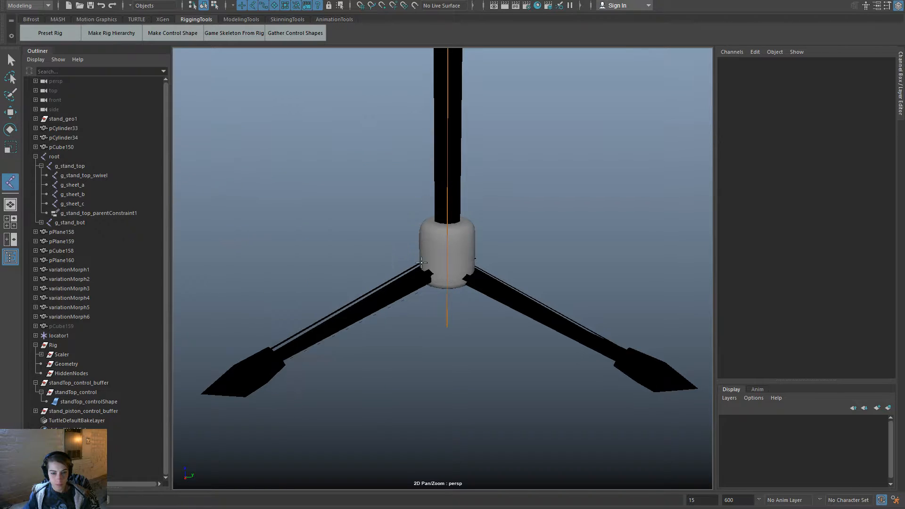
pyautogui.press('space')
pyautogui.press('a')
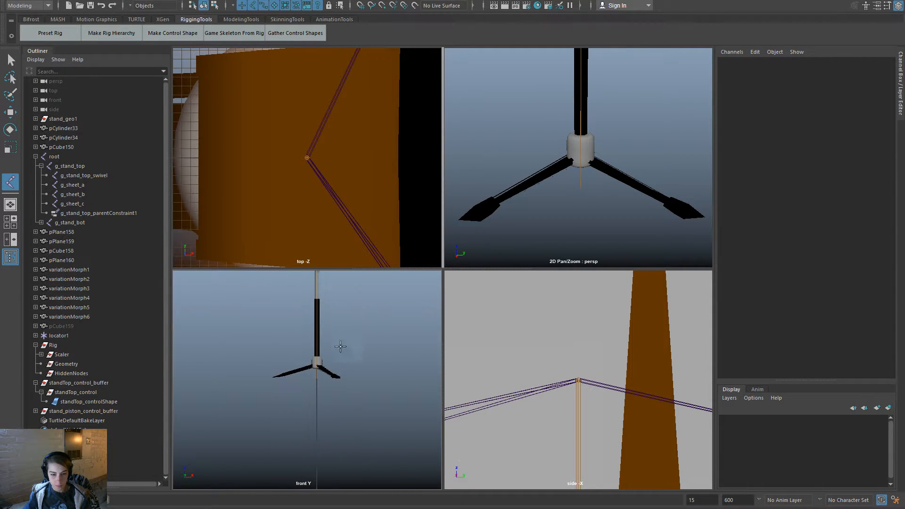
pyautogui.press('space')
pyautogui.scroll(5, 602, 317)
pyautogui.keyDown('alt'); pyautogui.moveTo(415, 236); pyautogui.dragTo(398, 313, button='middle'); pyautogui.keyUp('alt')
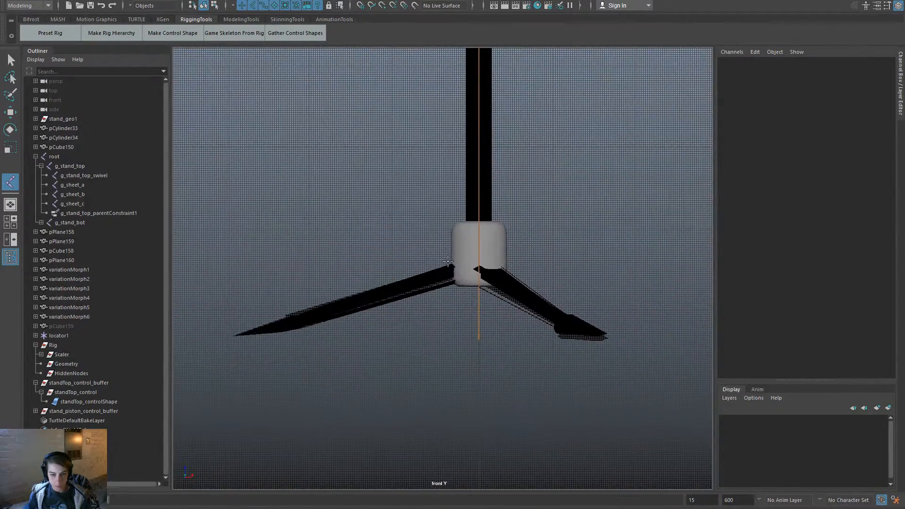
pyautogui.click(456, 269)
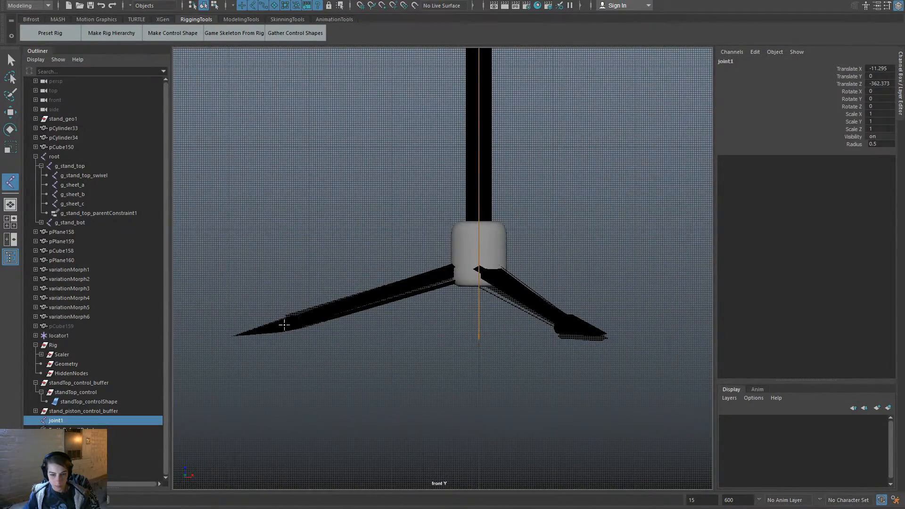
pyautogui.click(235, 336)
pyautogui.press('w')
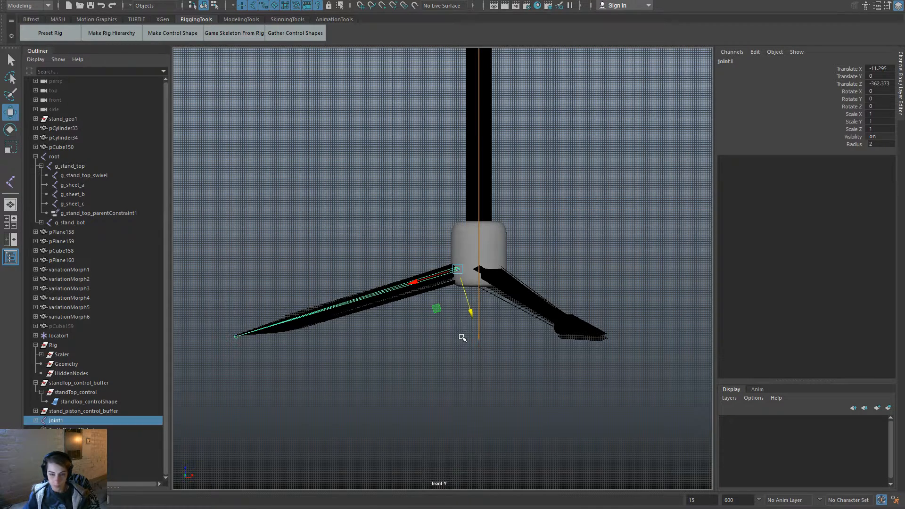
# Return to the perspective view and turn on X-Ray shading to expose the new joints inside the leg.
pyautogui.press('space')
pyautogui.press('space')
pyautogui.keyDown('alt'); pyautogui.moveTo(522, 208); pyautogui.dragTo(704, 307); pyautogui.keyUp('alt')
pyautogui.keyDown('alt'); pyautogui.moveTo(647, 323); pyautogui.dragTo(387, 270); pyautogui.keyUp('alt')
pyautogui.press('space')
pyautogui.click(351, 219)
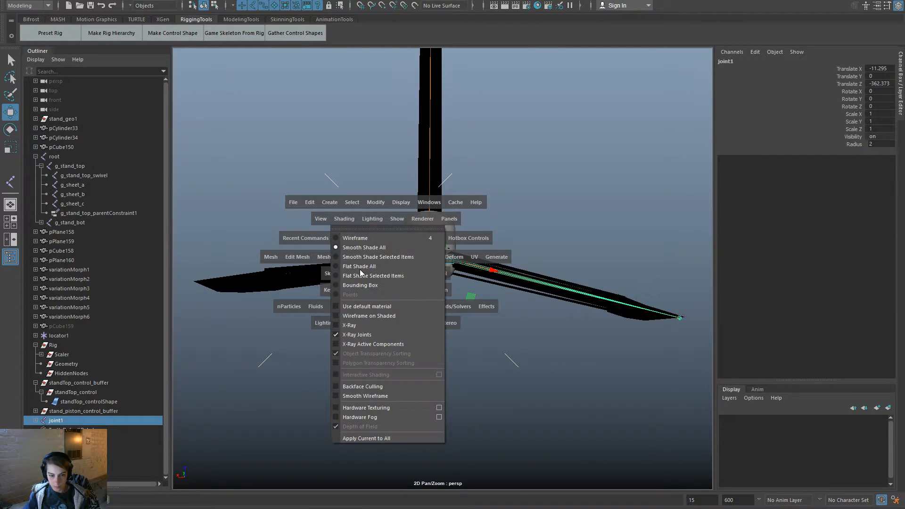
pyautogui.click(366, 325)
pyautogui.keyDown('alt'); pyautogui.moveTo(366, 325); pyautogui.dragTo(360, 277); pyautogui.keyUp('alt')
pyautogui.keyDown('alt'); pyautogui.moveTo(360, 277); pyautogui.dragTo(527, 313, button='right'); pyautogui.keyUp('alt')
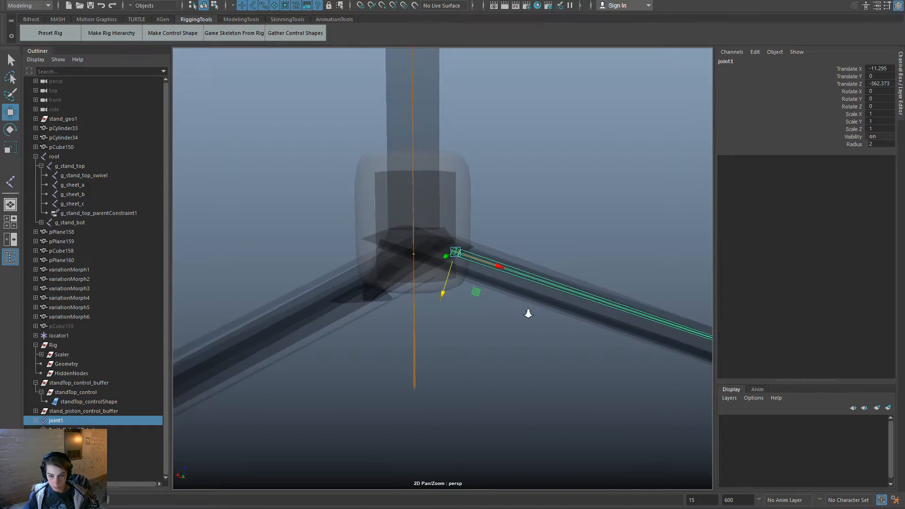
# Move the leg's root joint to Translate X about -6.5, Z about -361.2, and its tip joint to Translate X about 116.1, Z 2.3.
pyautogui.moveTo(495, 262); pyautogui.dragTo(221, 211)
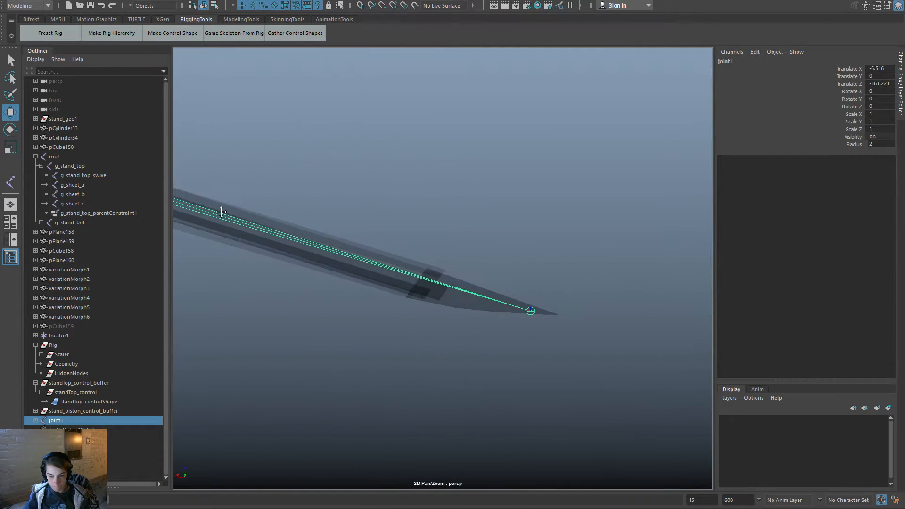
pyautogui.click(532, 311)
pyautogui.moveTo(494, 310); pyautogui.dragTo(467, 313)
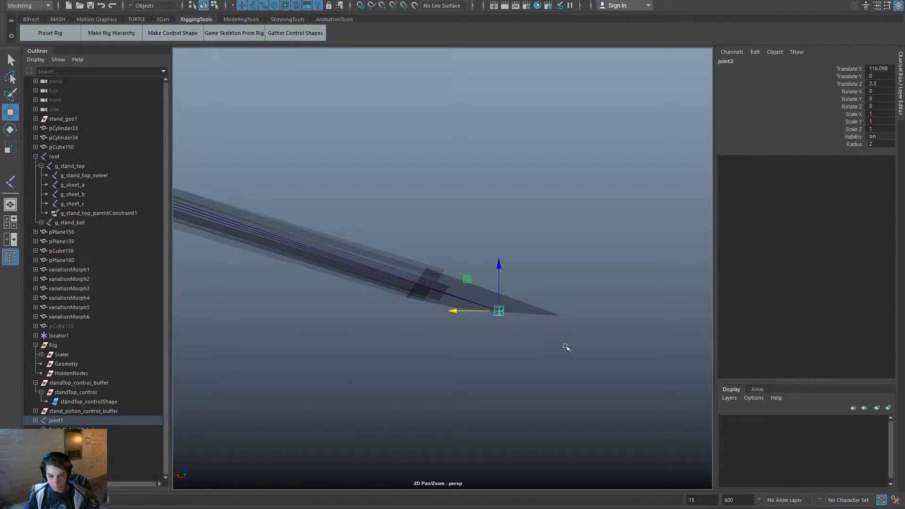
pyautogui.keyDown('alt'); pyautogui.moveTo(565, 347); pyautogui.dragTo(529, 368, button='middle'); pyautogui.keyUp('alt')
pyautogui.keyDown('alt'); pyautogui.moveTo(529, 367); pyautogui.dragTo(537, 425); pyautogui.keyUp('alt')
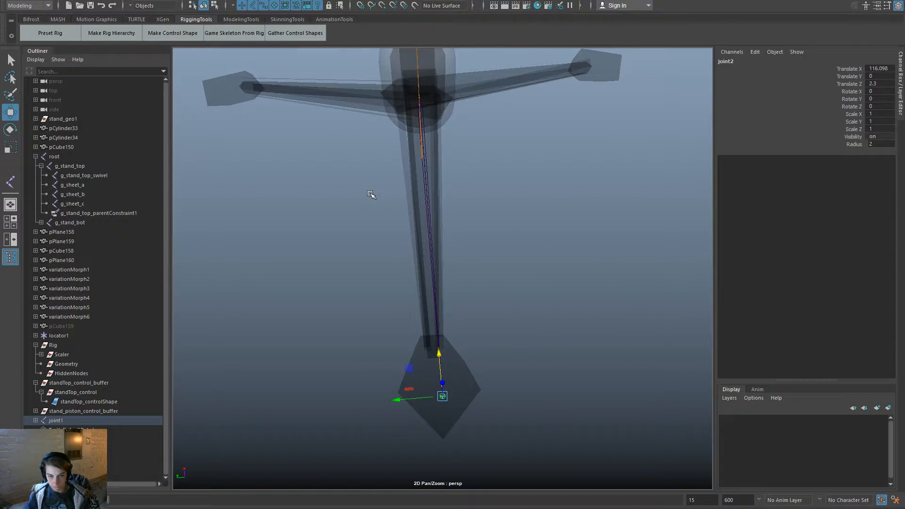
# Try to shift the leg chain's root joint sideways to line it up with the leg geometry.
pyautogui.click(426, 207)
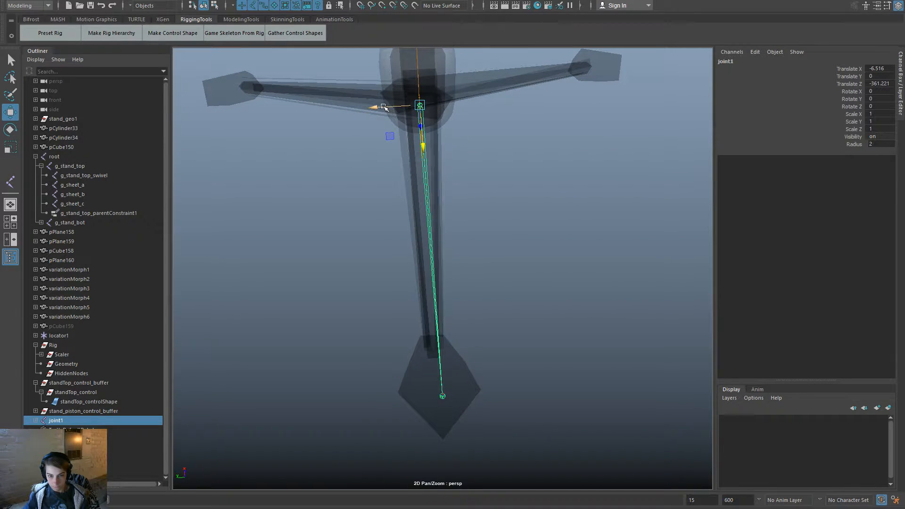
pyautogui.moveTo(384, 108); pyautogui.dragTo(381, 108)
pyautogui.click(439, 396)
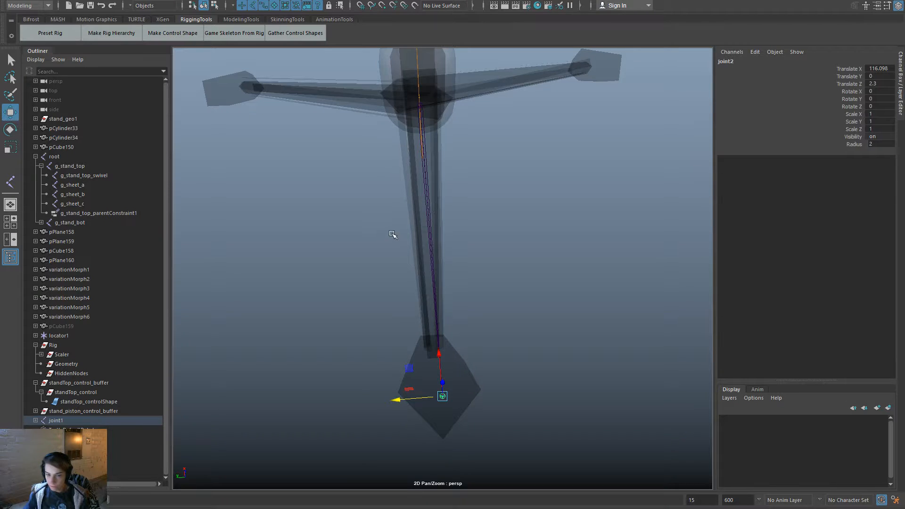
# Orient the leg joint chain from its root joint with Z as the primary axis and Y as the secondary axis.
pyautogui.click(433, 219)
pyautogui.keyDown('alt'); pyautogui.moveTo(543, 239); pyautogui.dragTo(521, 210); pyautogui.keyUp('alt')
pyautogui.press('space')
pyautogui.click(429, 235)
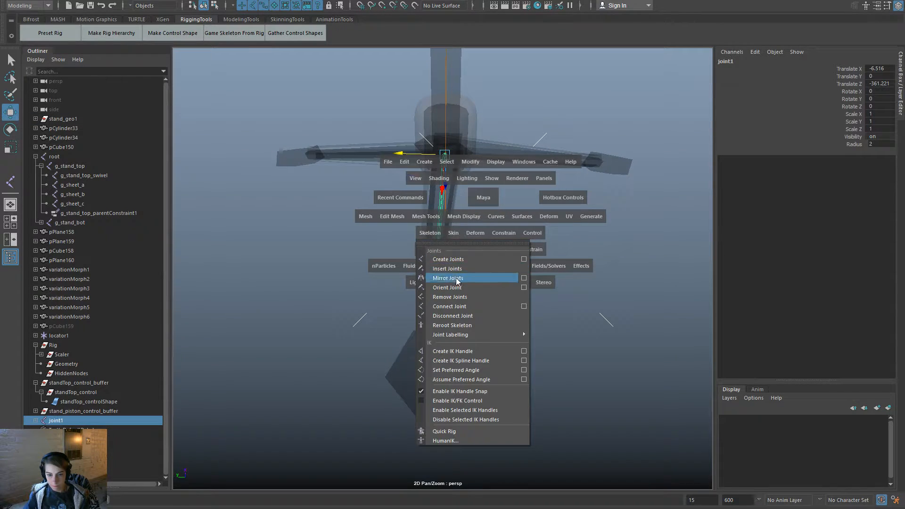
pyautogui.click(524, 287)
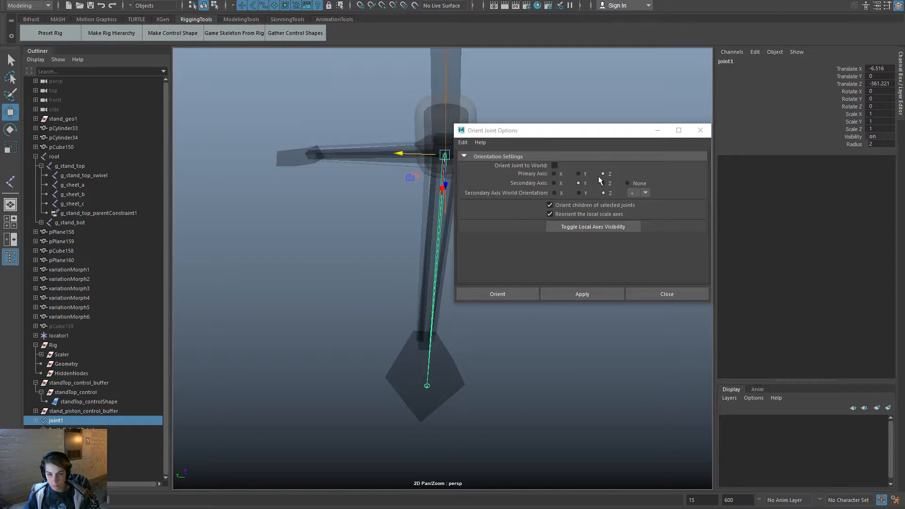
pyautogui.keyDown('alt'); pyautogui.moveTo(434, 332); pyautogui.dragTo(556, 324); pyautogui.keyUp('alt')
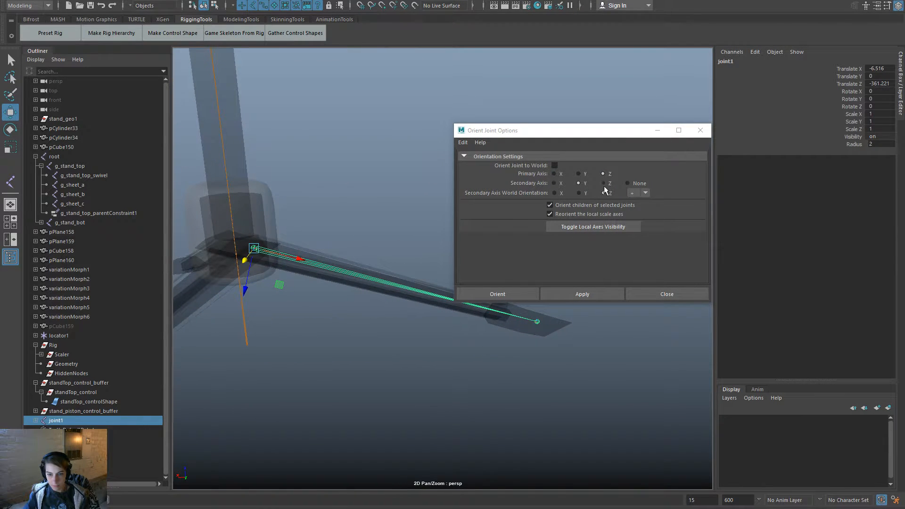
pyautogui.click(598, 293)
pyautogui.click(576, 390)
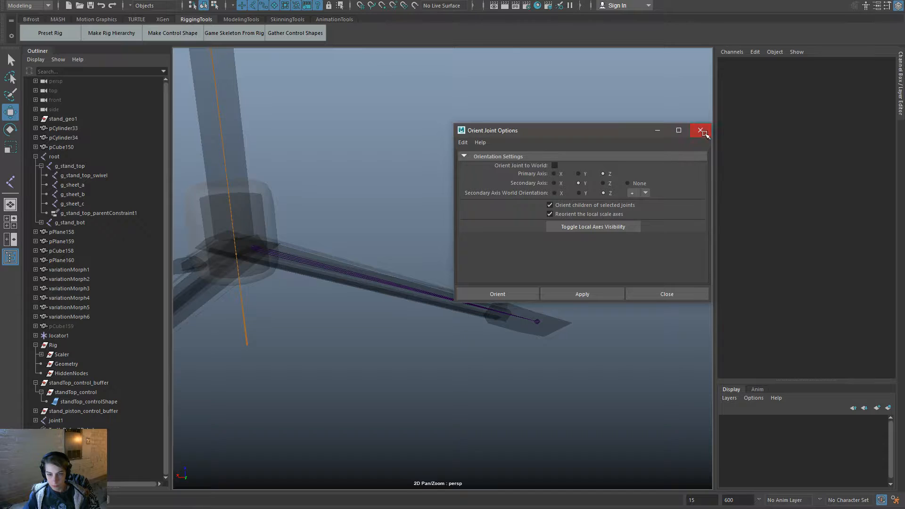
pyautogui.click(704, 131)
# Set the leg tip joint's Translate Z to 100 to place it at the foot end of the leg.
pyautogui.click(376, 273)
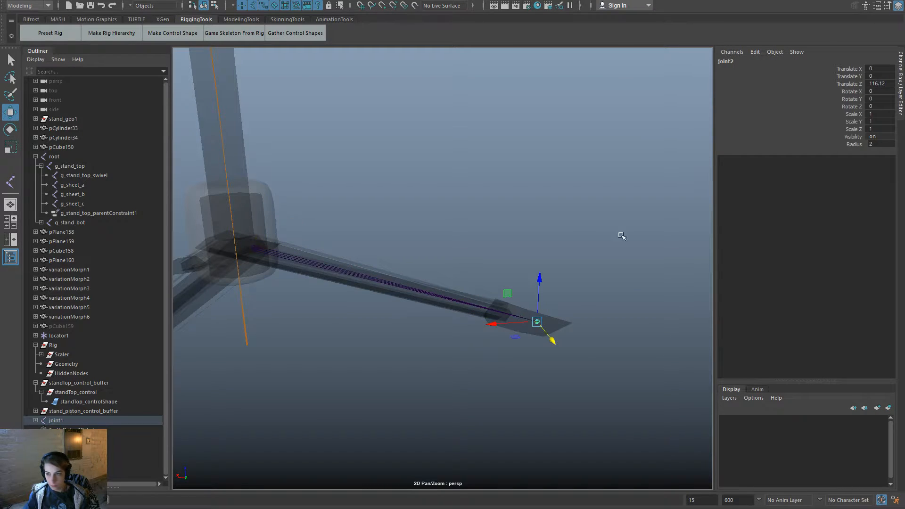
pyautogui.doubleClick(878, 84)
pyautogui.write('1')
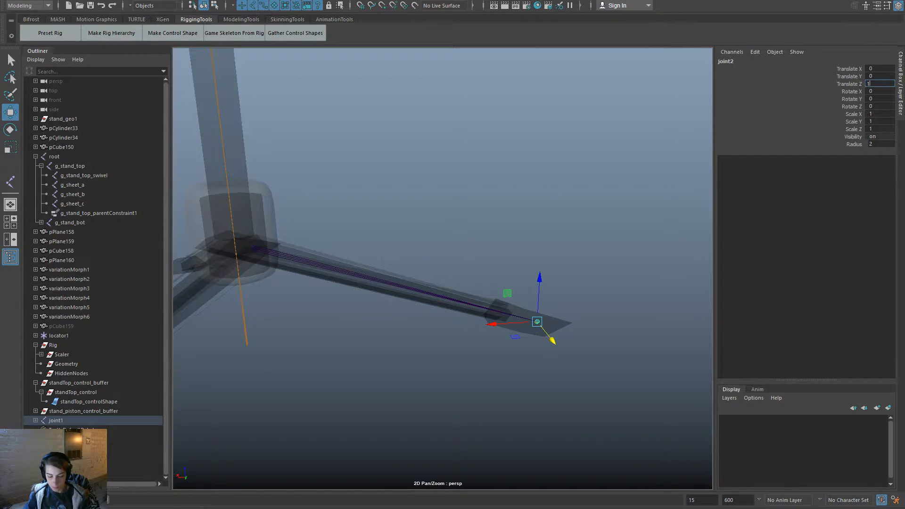
pyautogui.write('00')
pyautogui.press('Return')
pyautogui.keyDown('alt'); pyautogui.moveTo(599, 254); pyautogui.dragTo(468, 252); pyautogui.keyUp('alt')
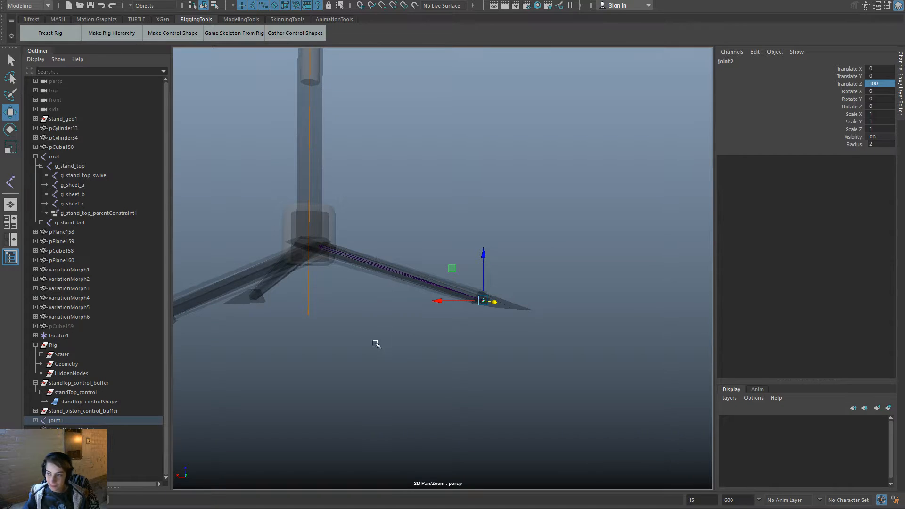
# Try to unparent the tip joint from the leg's root joint, and undo the change.
pyautogui.keyDown('alt'); pyautogui.moveTo(292, 367); pyautogui.dragTo(499, 383, button='right'); pyautogui.keyUp('alt')
pyautogui.keyDown('alt'); pyautogui.moveTo(498, 384); pyautogui.dragTo(446, 376); pyautogui.keyUp('alt')
pyautogui.click(452, 304)
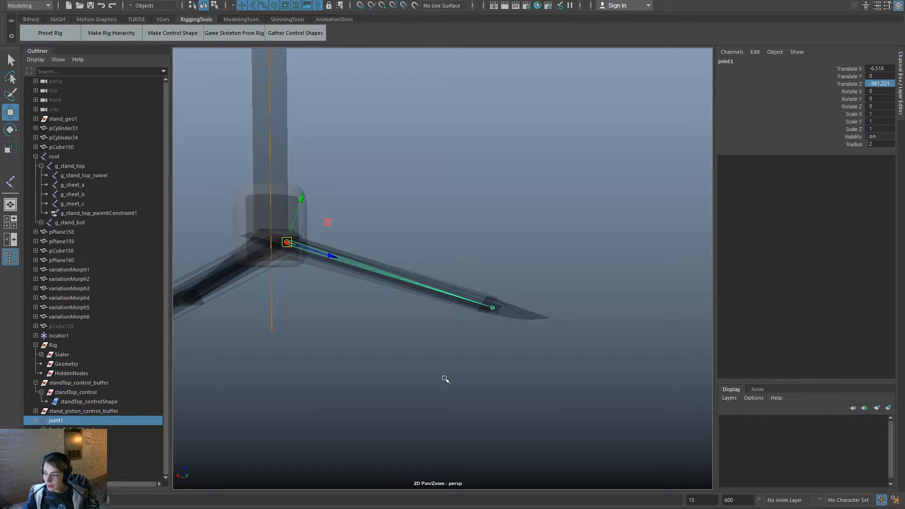
pyautogui.keyDown('alt'); pyautogui.moveTo(464, 370); pyautogui.dragTo(309, 330); pyautogui.keyUp('alt')
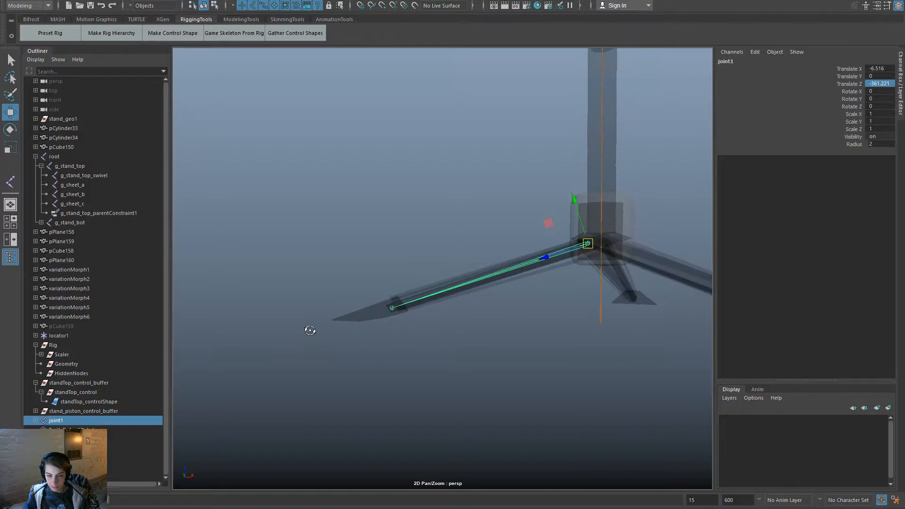
pyautogui.press('space')
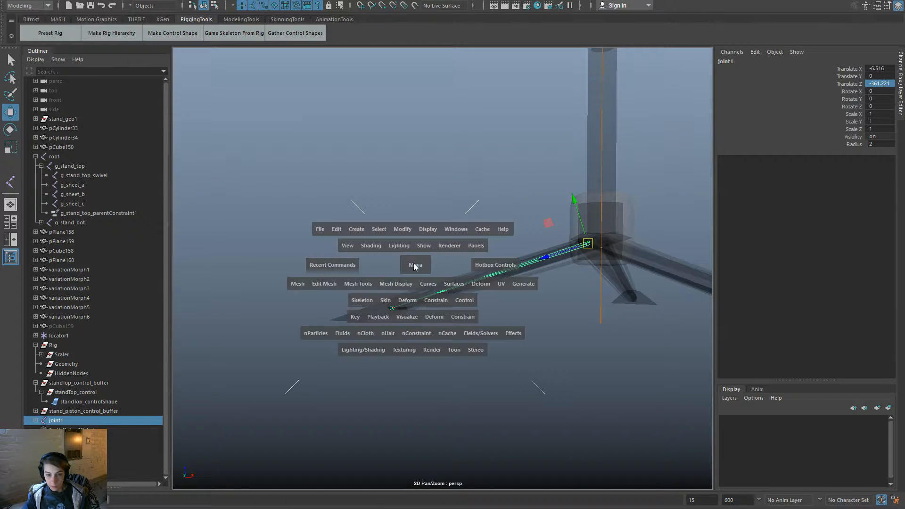
pyautogui.press('Down')
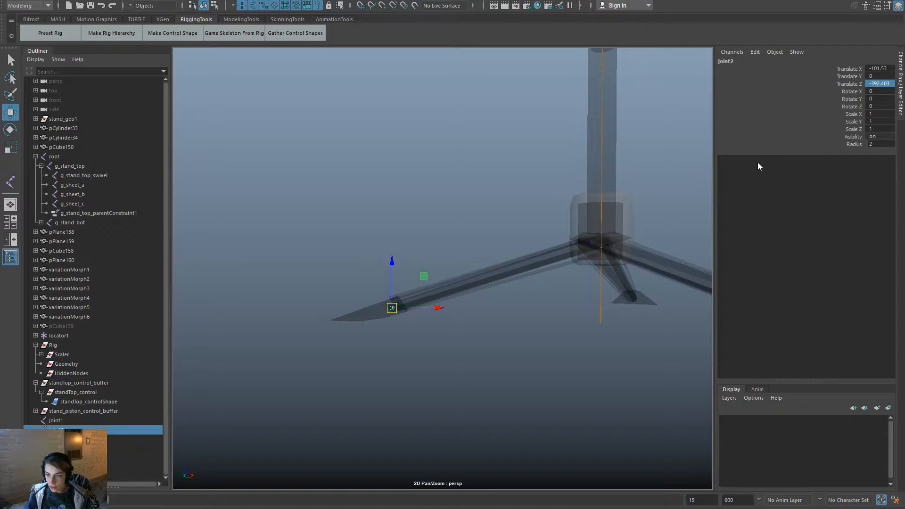
pyautogui.keyDown('alt'); pyautogui.moveTo(616, 196); pyautogui.dragTo(405, 156, button='right'); pyautogui.keyUp('alt')
pyautogui.keyDown('alt'); pyautogui.moveTo(446, 187); pyautogui.dragTo(459, 324, button='middle'); pyautogui.keyUp('alt')
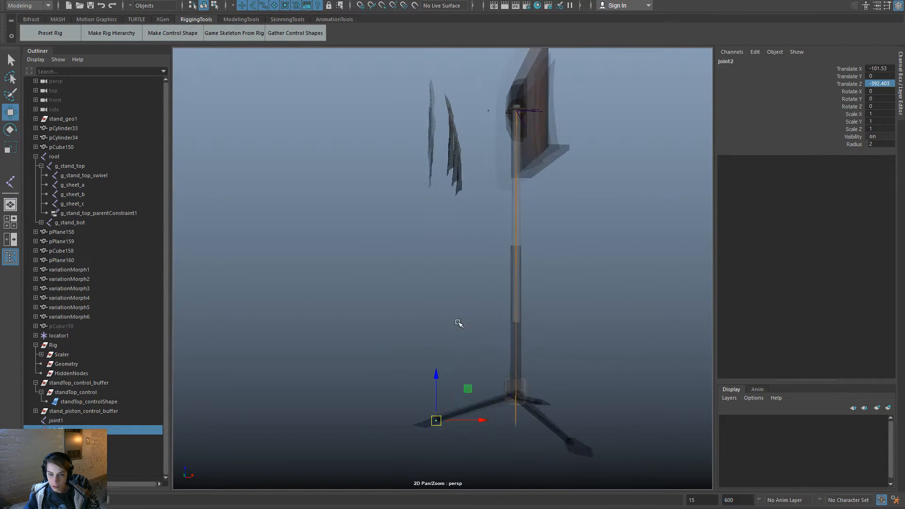
pyautogui.hotkey('ctrl', 'z')
# Parent the leg's tip joint under the g_stand_bot joint at the base of the stand.
pyautogui.click(619, 309)
pyautogui.keyDown('alt'); pyautogui.moveTo(542, 350); pyautogui.dragTo(535, 329); pyautogui.keyUp('alt')
pyautogui.keyDown('alt'); pyautogui.moveTo(535, 330); pyautogui.dragTo(506, 210, button='middle'); pyautogui.keyUp('alt')
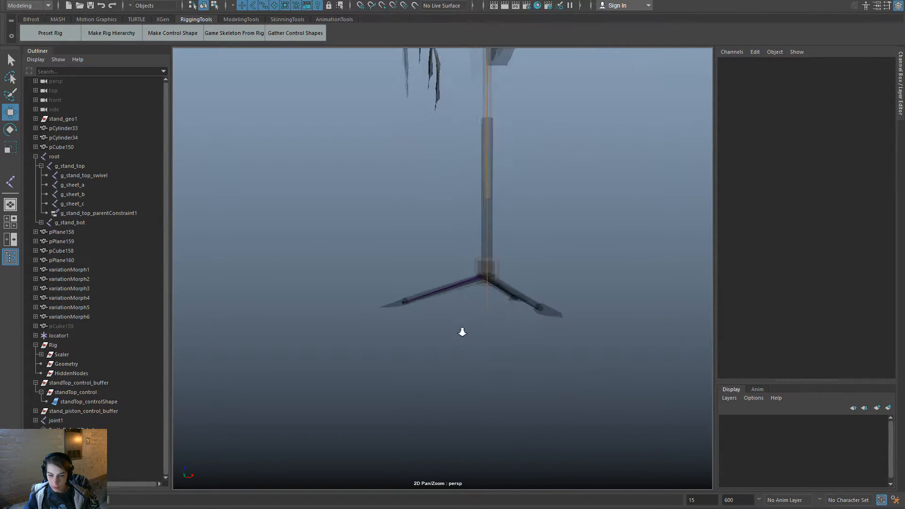
pyautogui.keyDown('alt'); pyautogui.moveTo(462, 331); pyautogui.dragTo(555, 404, button='right'); pyautogui.keyUp('alt')
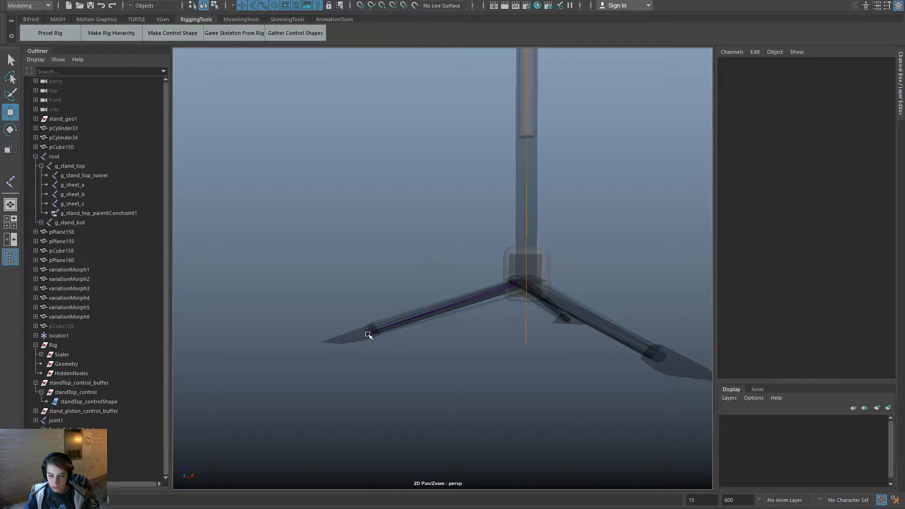
pyautogui.click(368, 332)
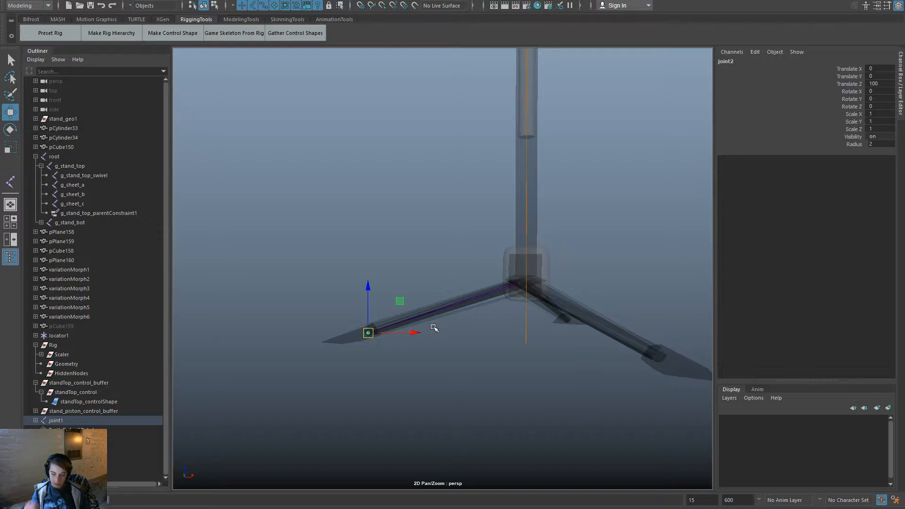
pyautogui.keyDown('shift'); pyautogui.click(528, 317); pyautogui.keyUp('shift')
pyautogui.press('p')
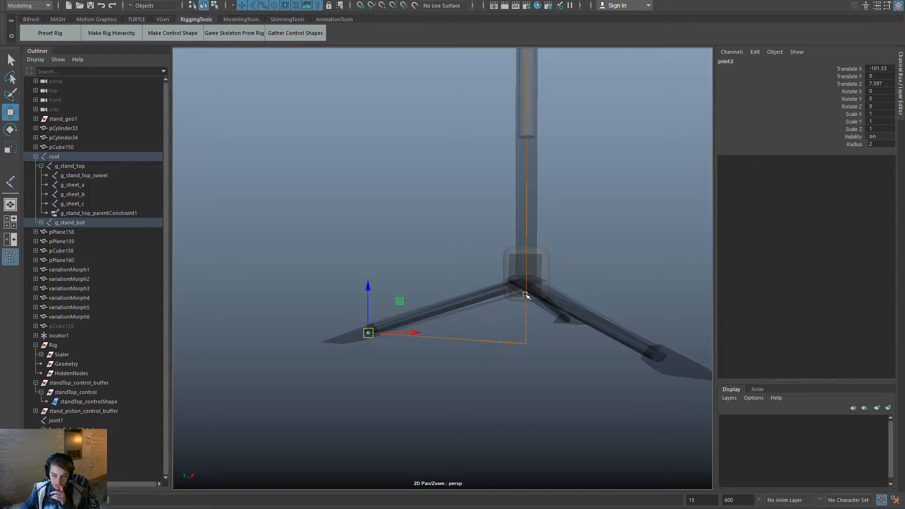
# Try to move the g_stand_piston joint up the pole to Translate Z about 118.3, and undo the move.
pyautogui.click(527, 286)
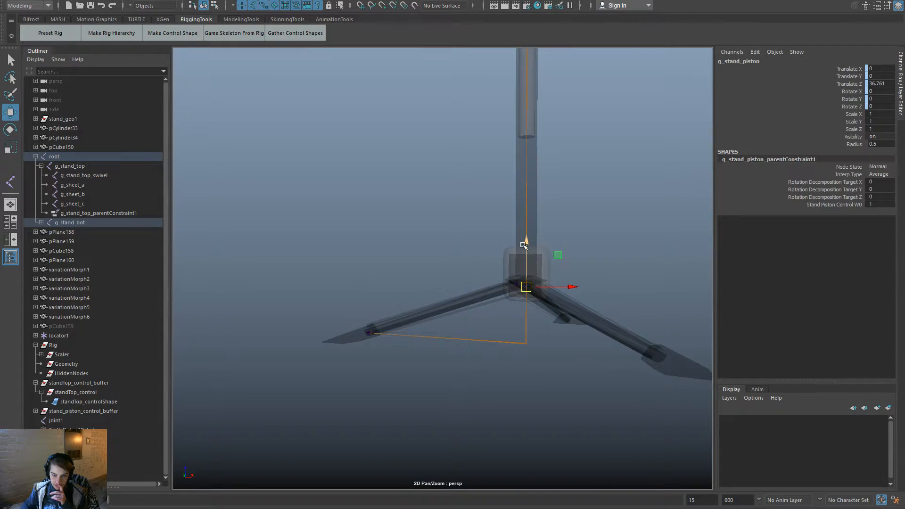
pyautogui.moveTo(524, 243); pyautogui.dragTo(523, 115)
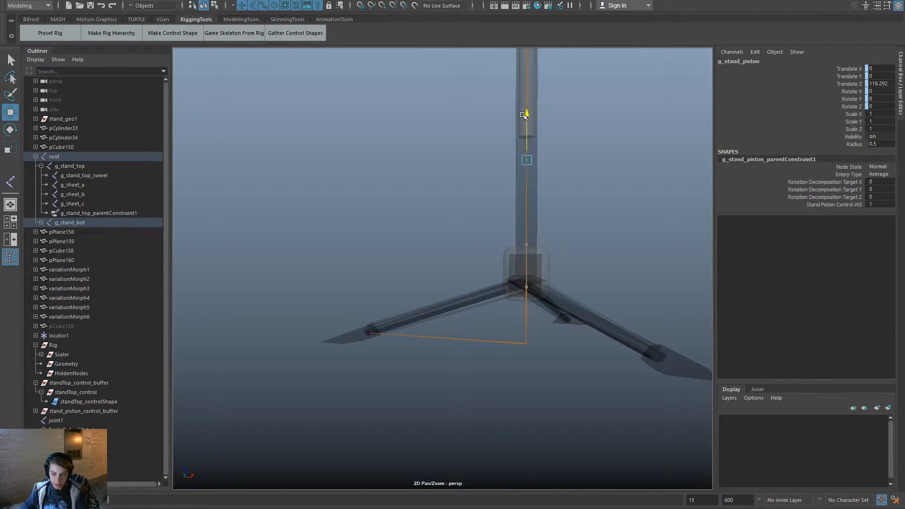
pyautogui.hotkey('ctrl', 'z')
pyautogui.hotkey('ctrl', 'z')
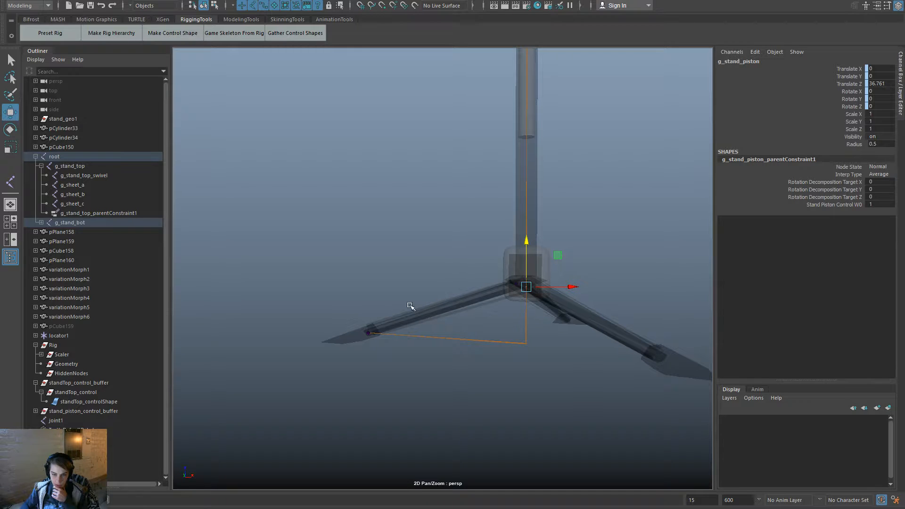
# Parent the g_stand_piston joint under the leg's tip joint.
pyautogui.click(358, 340)
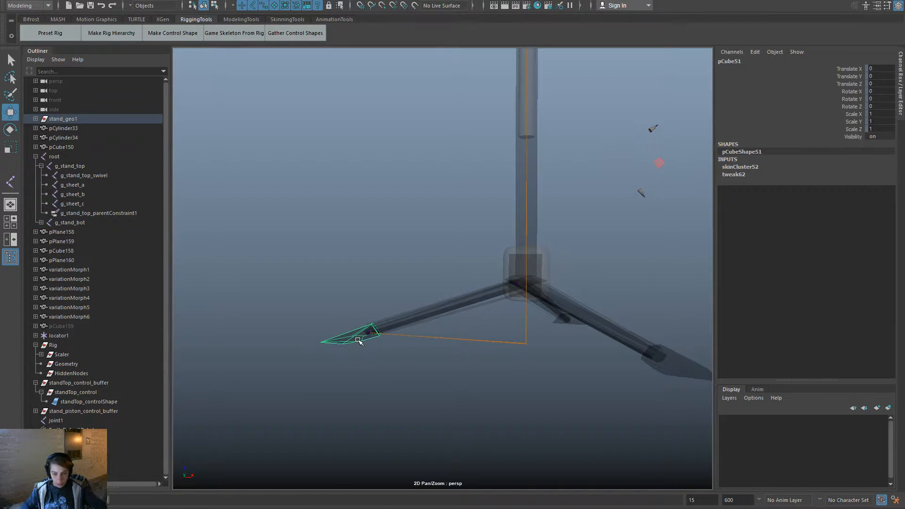
pyautogui.click(368, 333)
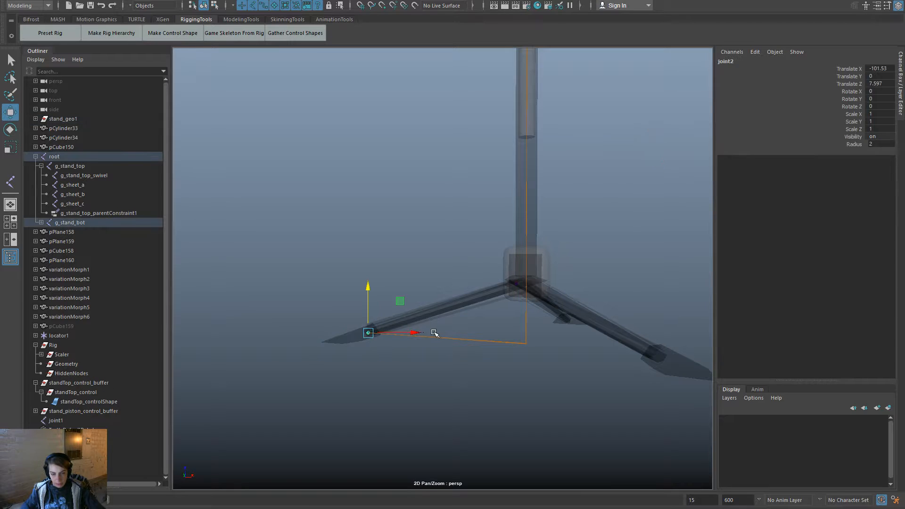
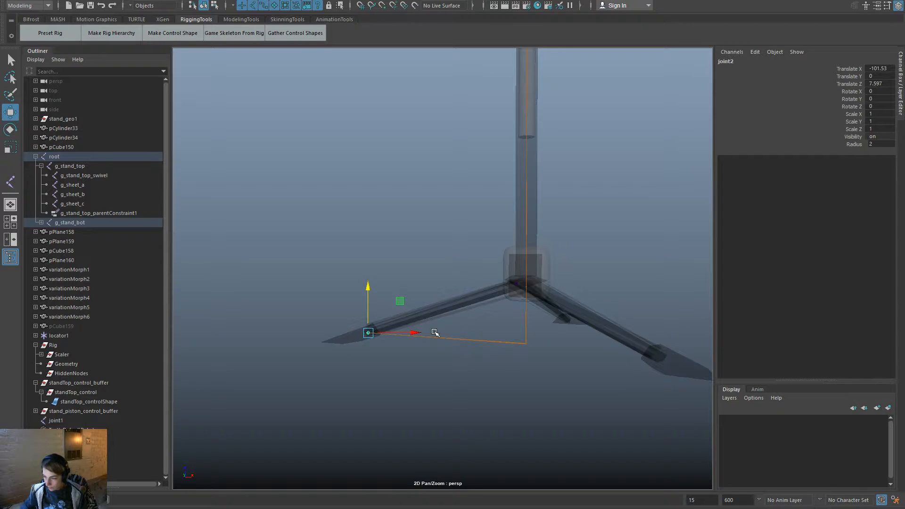
pyautogui.scroll(3, 355, 426)
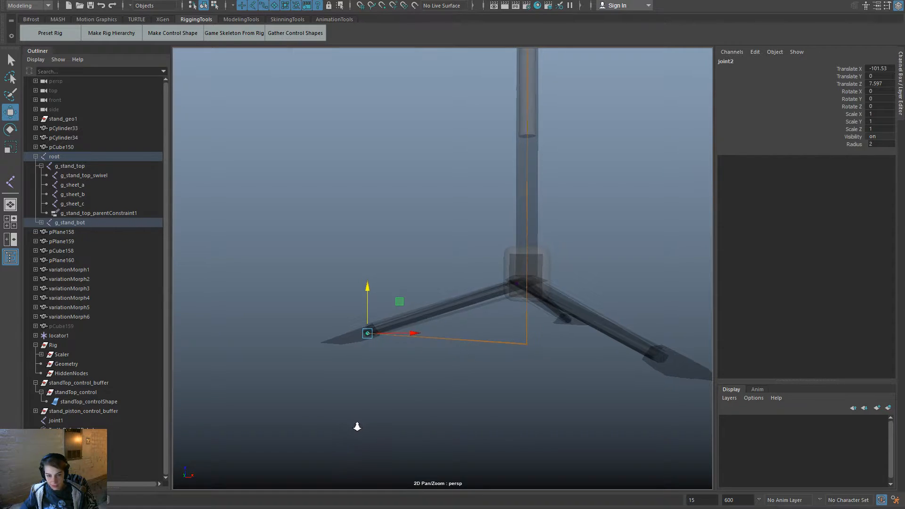
pyautogui.scroll(5, 442, 409)
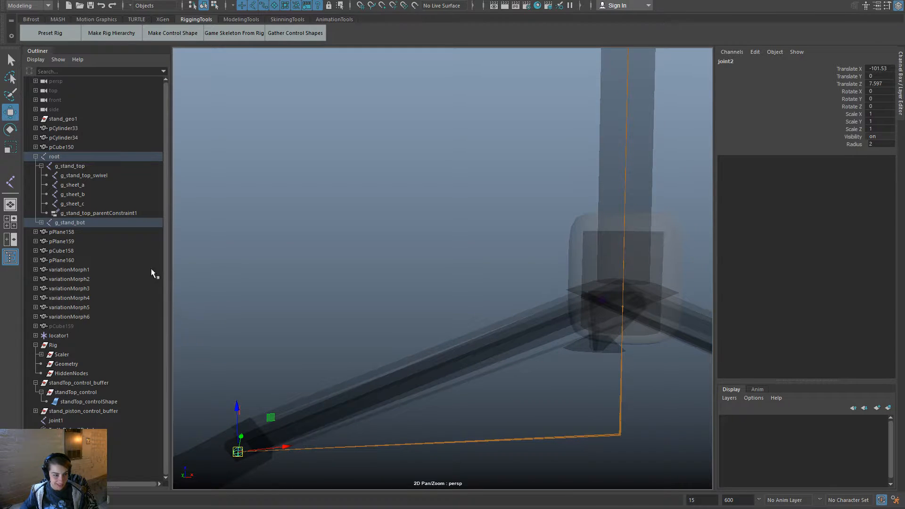
pyautogui.click(91, 176)
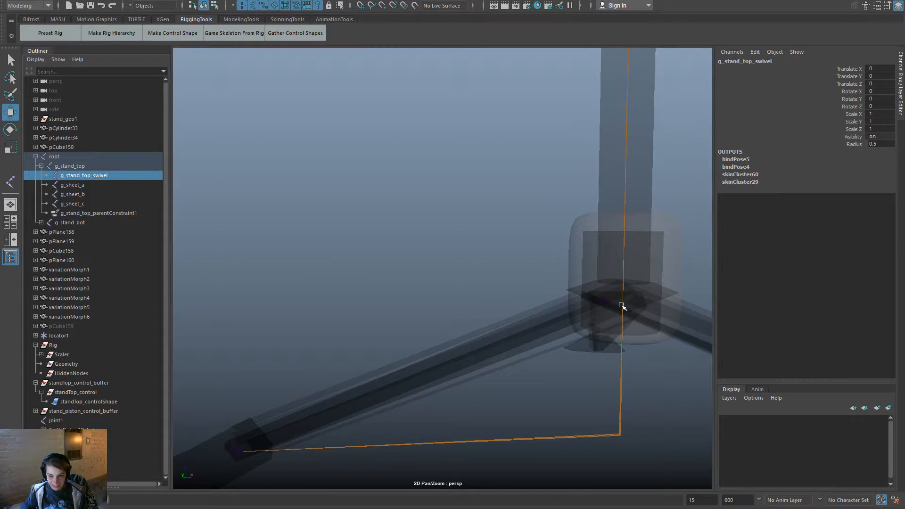
pyautogui.click(621, 307)
pyautogui.moveTo(334, 406); pyautogui.dragTo(323, 377, button='middle')
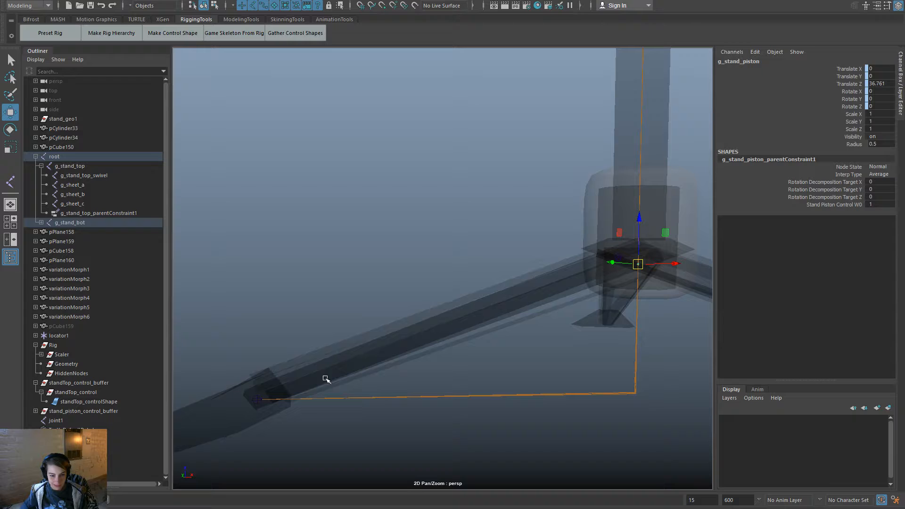
pyautogui.click(257, 399)
pyautogui.click(408, 397)
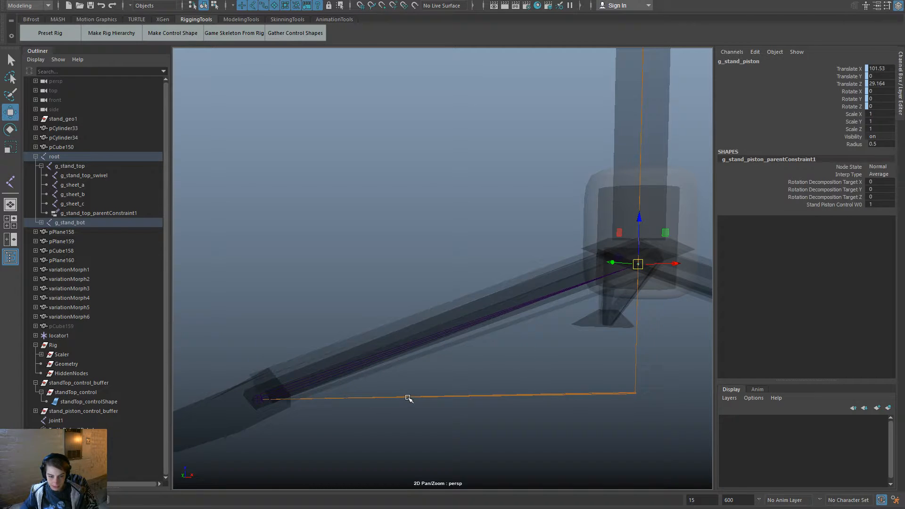
# Try to orient the leg's tip joint toward the piston joint with primary axis Z and secondary axis Y, and undo the change.
pyautogui.click(297, 390)
pyautogui.keyDown('alt'); pyautogui.moveTo(398, 400); pyautogui.dragTo(476, 407); pyautogui.keyUp('alt')
pyautogui.press('space')
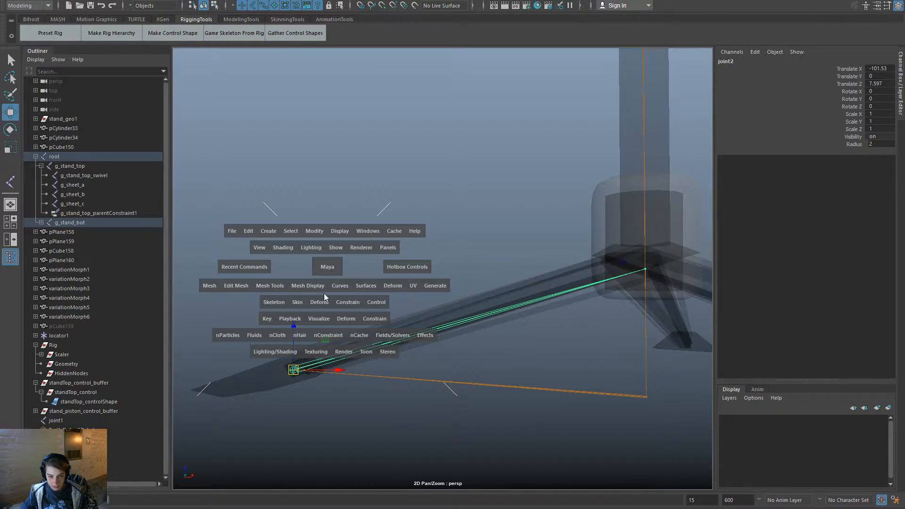
pyautogui.click(274, 302)
pyautogui.click(366, 357)
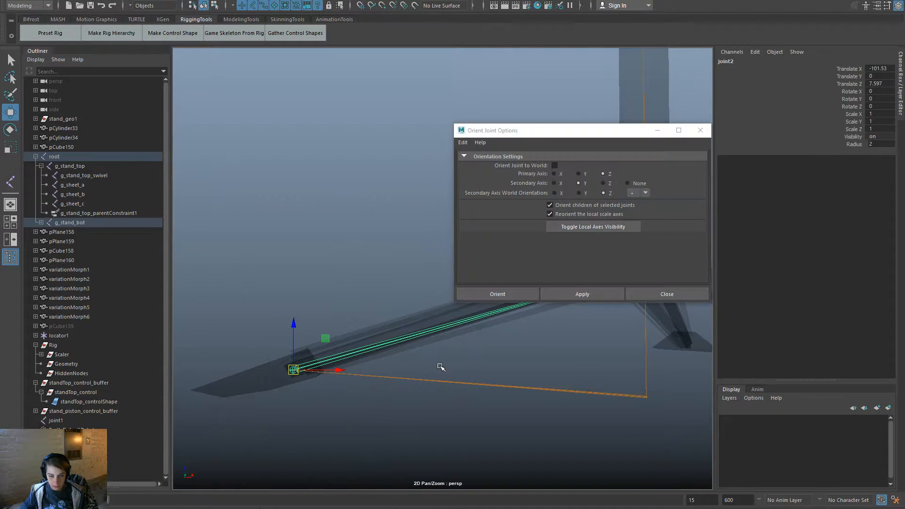
pyautogui.click(582, 294)
pyautogui.keyDown('alt'); pyautogui.moveTo(602, 365); pyautogui.dragTo(578, 365); pyautogui.keyUp('alt')
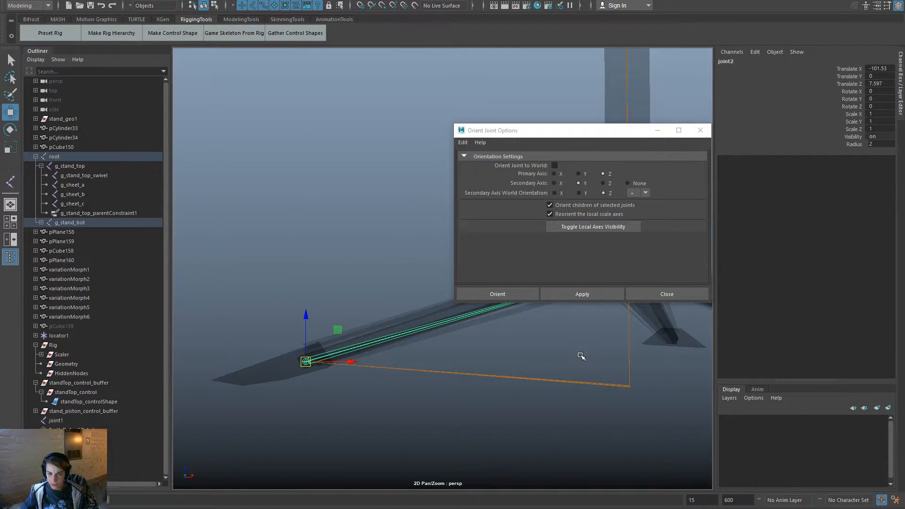
pyautogui.keyDown('alt'); pyautogui.moveTo(579, 356); pyautogui.dragTo(462, 424, button='middle'); pyautogui.keyUp('alt')
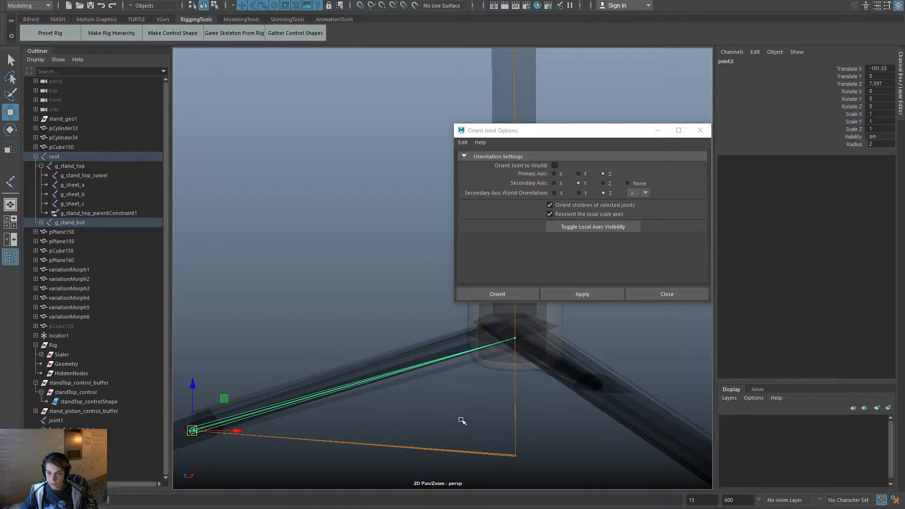
pyautogui.click(607, 296)
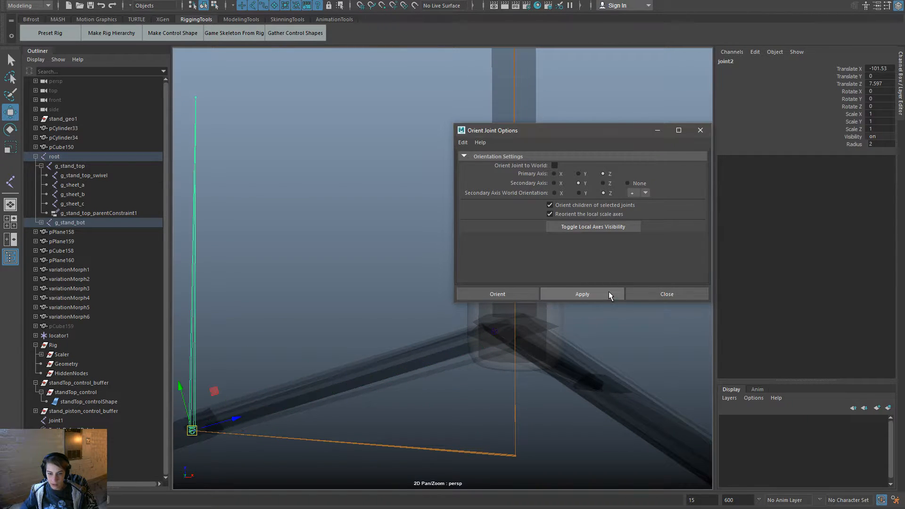
pyautogui.keyDown('alt'); pyautogui.moveTo(591, 359); pyautogui.dragTo(251, 411); pyautogui.keyUp('alt')
pyautogui.keyDown('alt'); pyautogui.moveTo(523, 345); pyautogui.dragTo(508, 304); pyautogui.keyUp('alt')
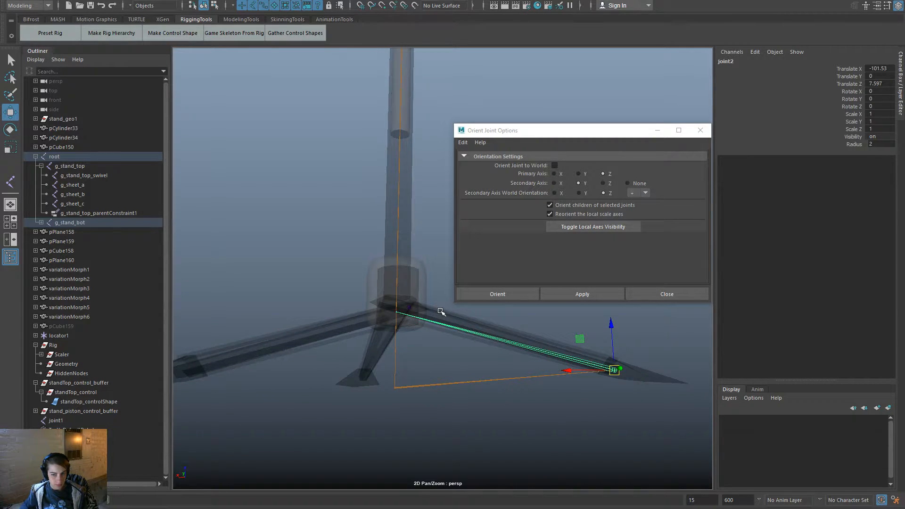
pyautogui.keyDown('alt'); pyautogui.moveTo(631, 368); pyautogui.dragTo(471, 377); pyautogui.keyUp('alt')
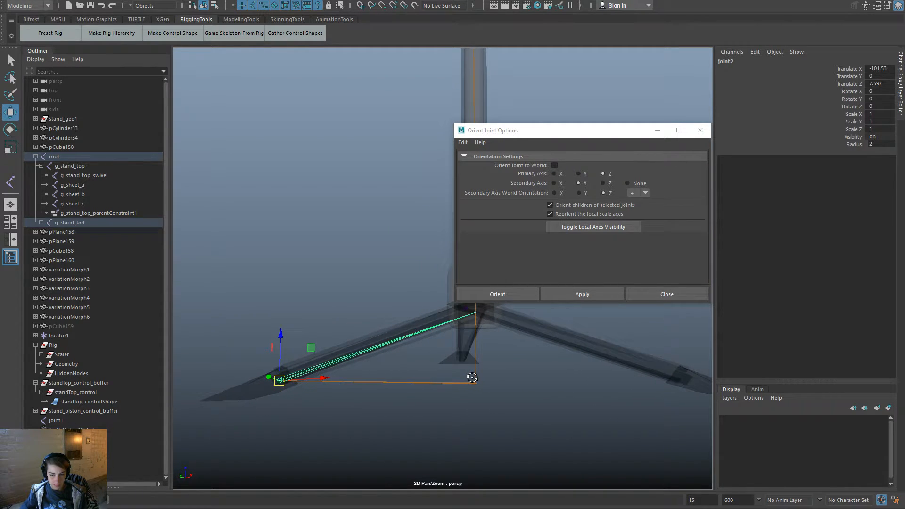
pyautogui.click(707, 131)
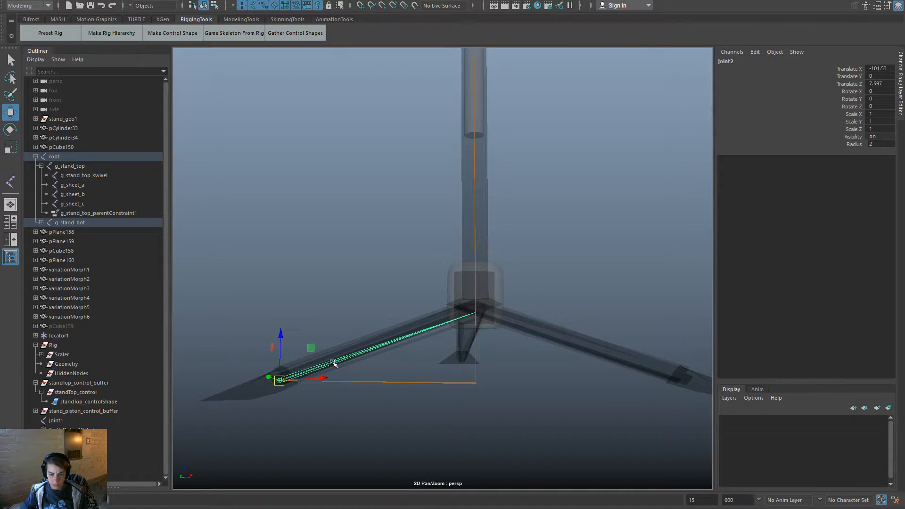
# Orient the leg's tip joint toward the piston joint with primary axis Z, secondary axis Y and secondary axis world orientation Z.
pyautogui.press('space')
pyautogui.moveTo(289, 332); pyautogui.dragTo(384, 385)
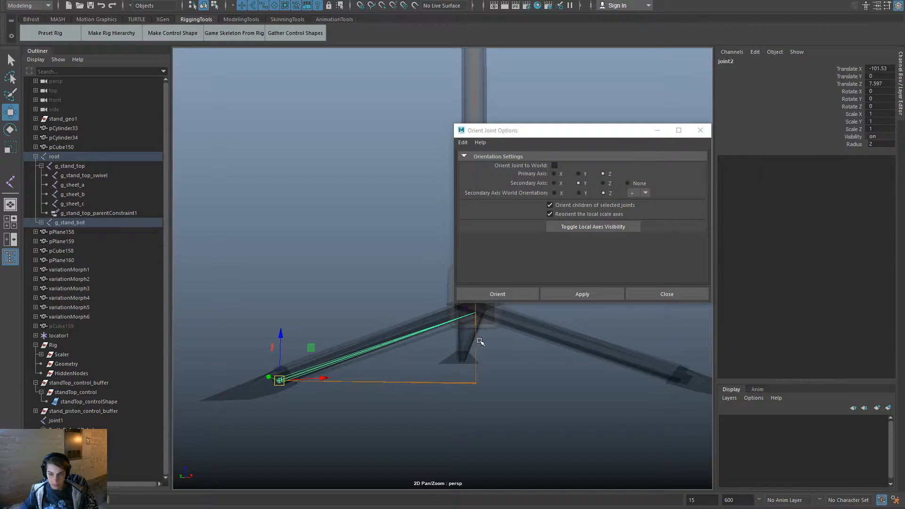
pyautogui.click(560, 297)
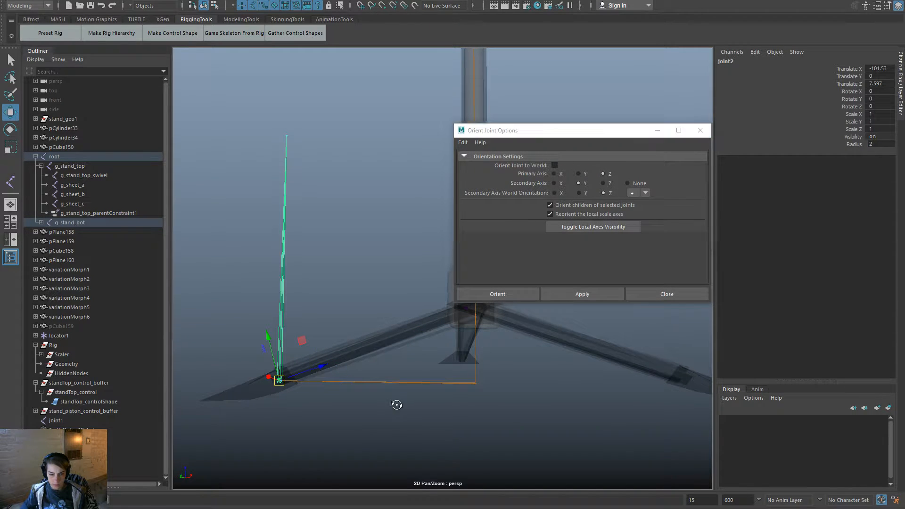
pyautogui.keyDown('alt'); pyautogui.moveTo(396, 404); pyautogui.dragTo(374, 405); pyautogui.keyUp('alt')
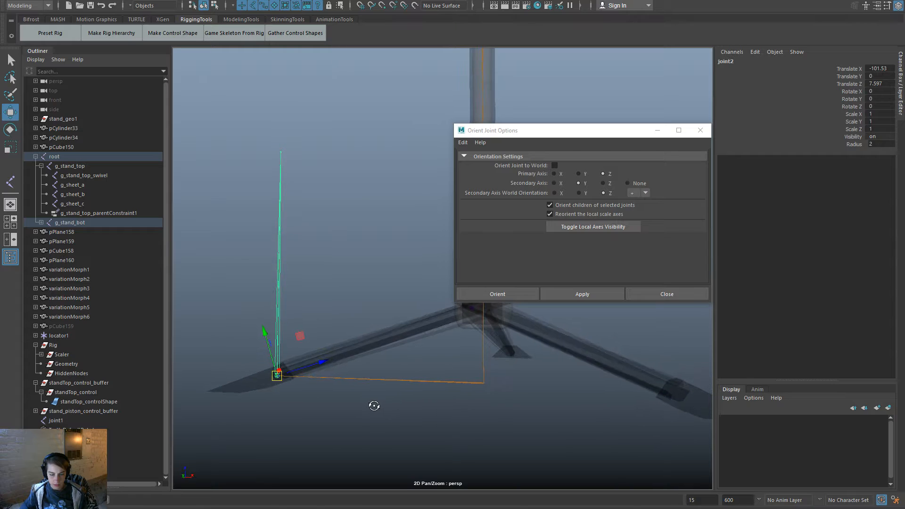
# Examine how the reoriented leg bone and its axes line up with the leg mesh, the piston joint and the piston control.
pyautogui.click(282, 151)
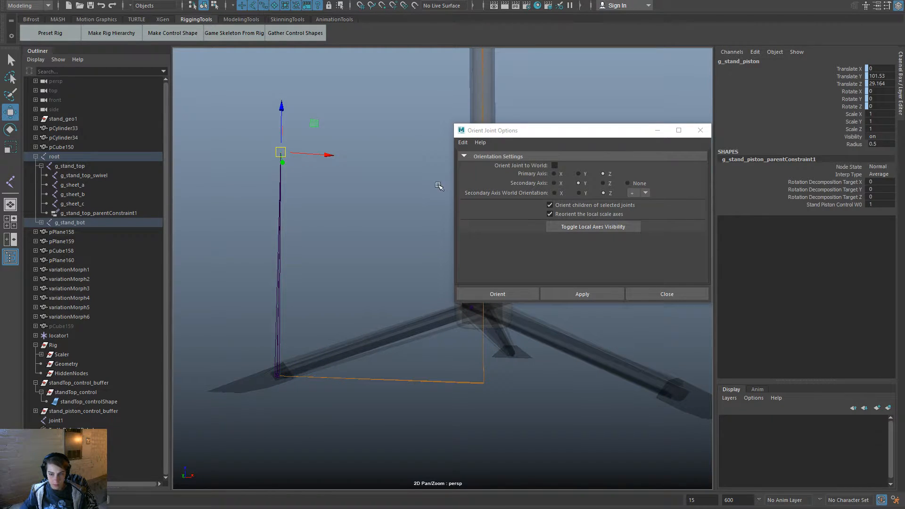
pyautogui.keyDown('alt'); pyautogui.moveTo(553, 375); pyautogui.dragTo(494, 431, button='middle'); pyautogui.keyUp('alt')
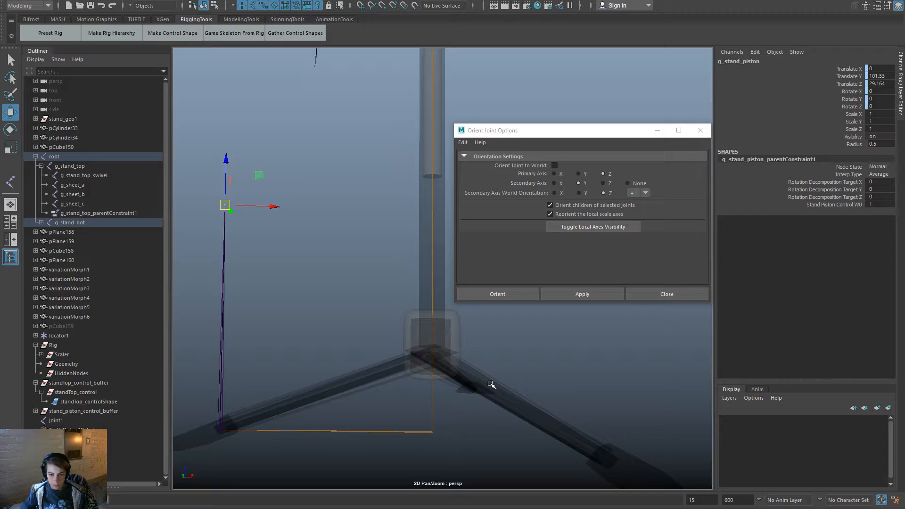
pyautogui.click(455, 328)
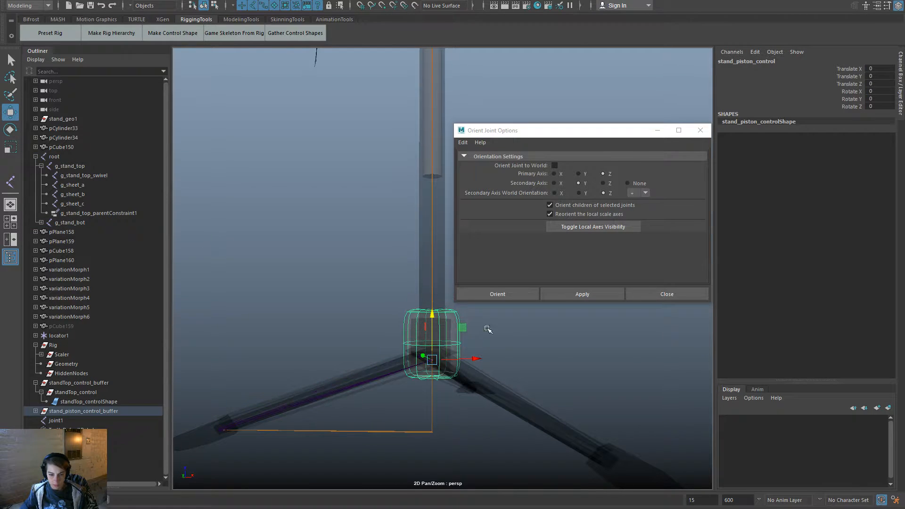
pyautogui.click(561, 356)
pyautogui.click(392, 370)
pyautogui.click(396, 371)
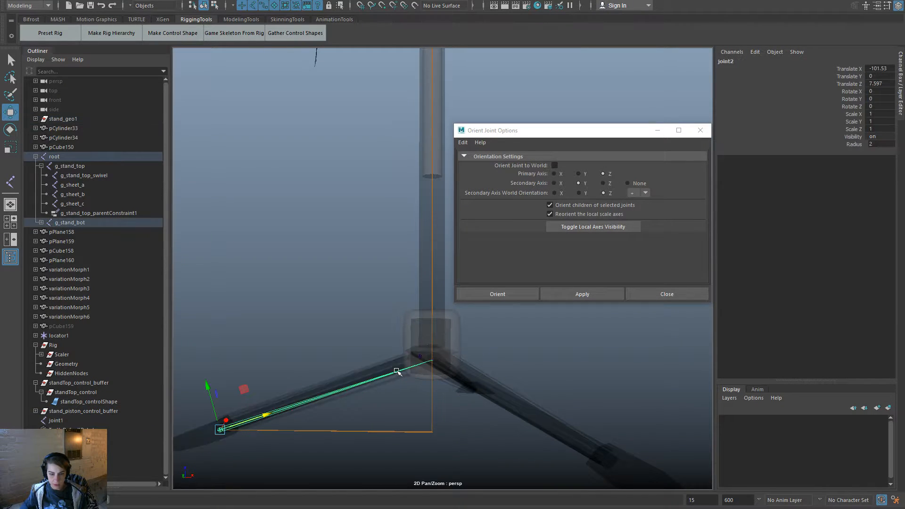
pyautogui.keyDown('alt'); pyautogui.moveTo(289, 398); pyautogui.dragTo(328, 329); pyautogui.keyUp('alt')
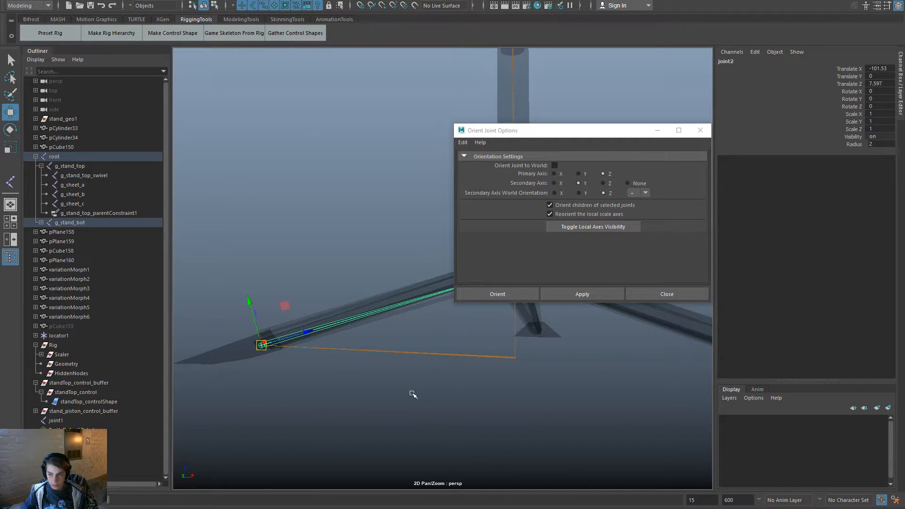
pyautogui.keyDown('alt'); pyautogui.moveTo(412, 392); pyautogui.dragTo(458, 418); pyautogui.keyUp('alt')
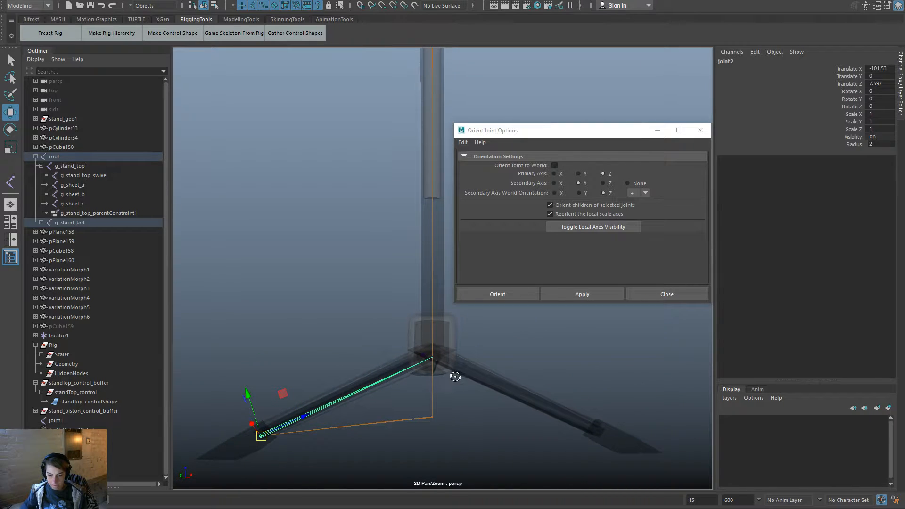
pyautogui.keyDown('alt'); pyautogui.moveTo(457, 376); pyautogui.dragTo(503, 391); pyautogui.keyUp('alt')
# Inspect the leg tip joint's Joint Orient values in the Attribute Editor, and move the editor out of the way.
pyautogui.hotkey('ctrl', 'a')
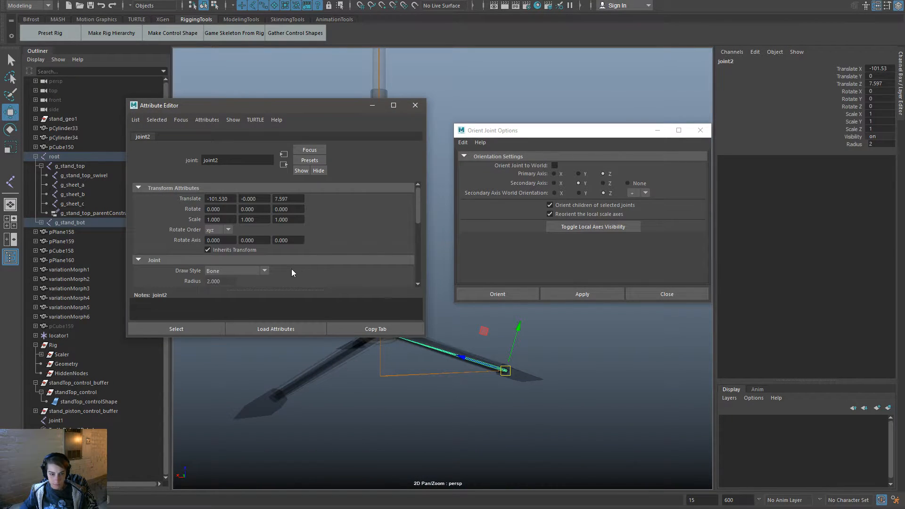
pyautogui.scroll(-3, 291, 272)
pyautogui.scroll(-1, 303, 263)
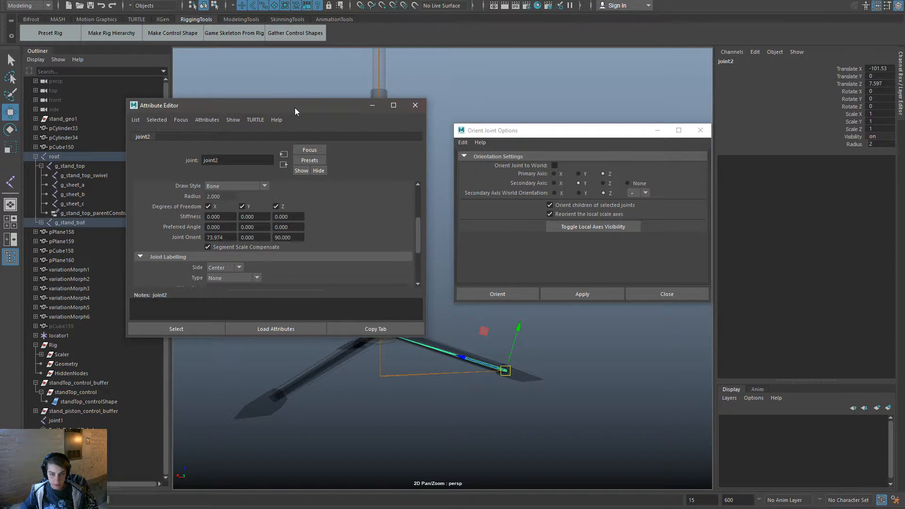
pyautogui.moveTo(295, 111); pyautogui.dragTo(904, 99)
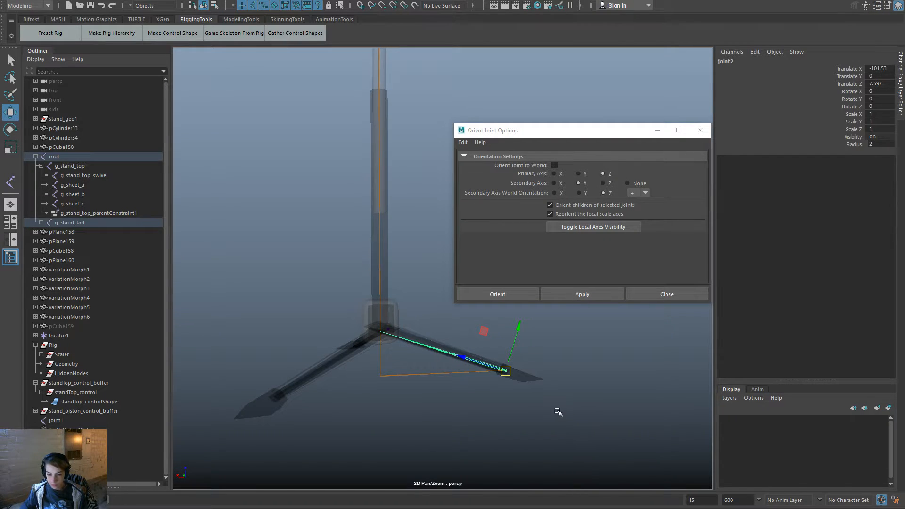
# Parent the g_stand_piston joint back under the g_stand_bot joint.
pyautogui.click(542, 404)
pyautogui.click(513, 370)
pyautogui.keyDown('alt'); pyautogui.moveTo(535, 390); pyautogui.dragTo(518, 349, button='middle'); pyautogui.keyUp('alt')
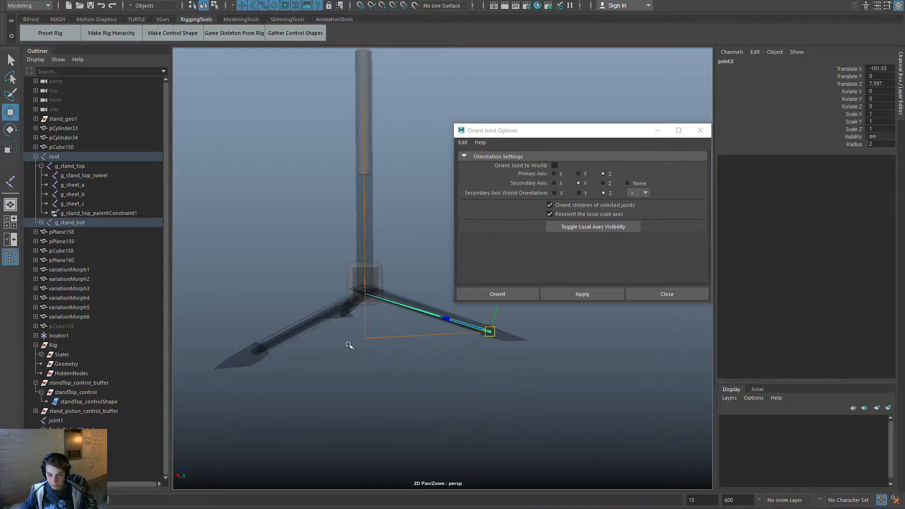
pyautogui.keyDown('alt'); pyautogui.moveTo(349, 345); pyautogui.dragTo(476, 405, button='right'); pyautogui.keyUp('alt')
pyautogui.click(275, 320)
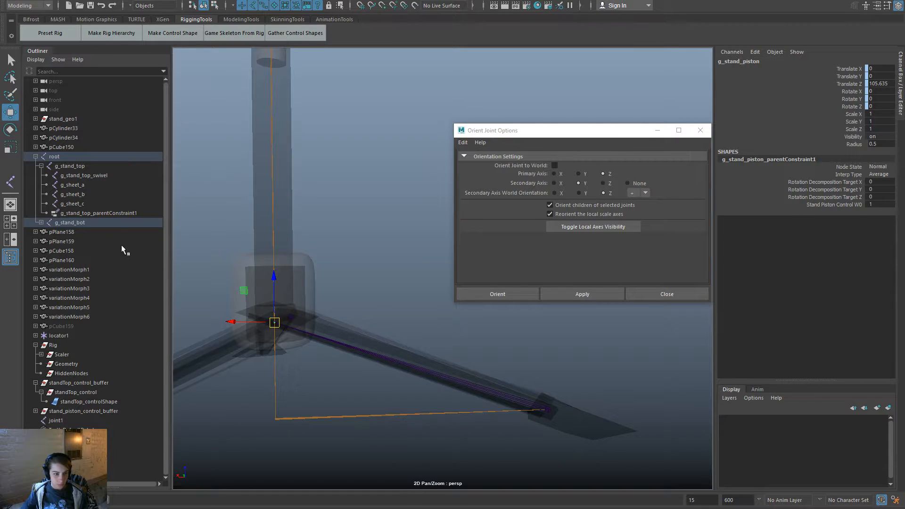
pyautogui.click(106, 224)
pyautogui.click(298, 279)
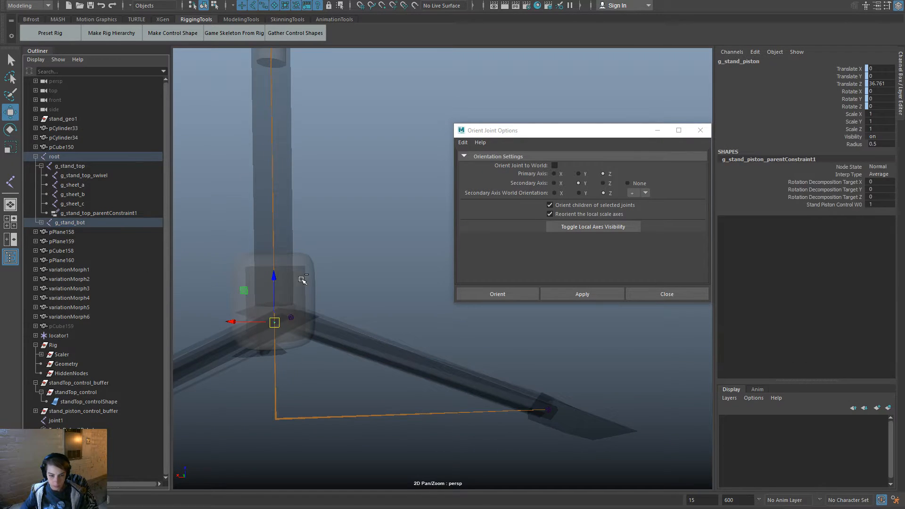
# Delete the loose joint1 at the upper end of the leg, beside the piston joint.
pyautogui.click(548, 412)
pyautogui.click(551, 410)
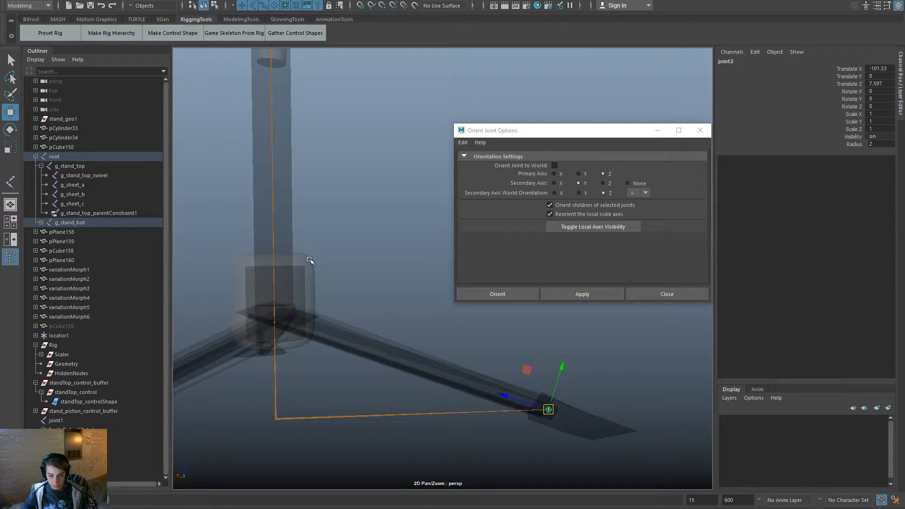
pyautogui.click(310, 264)
pyautogui.click(291, 315)
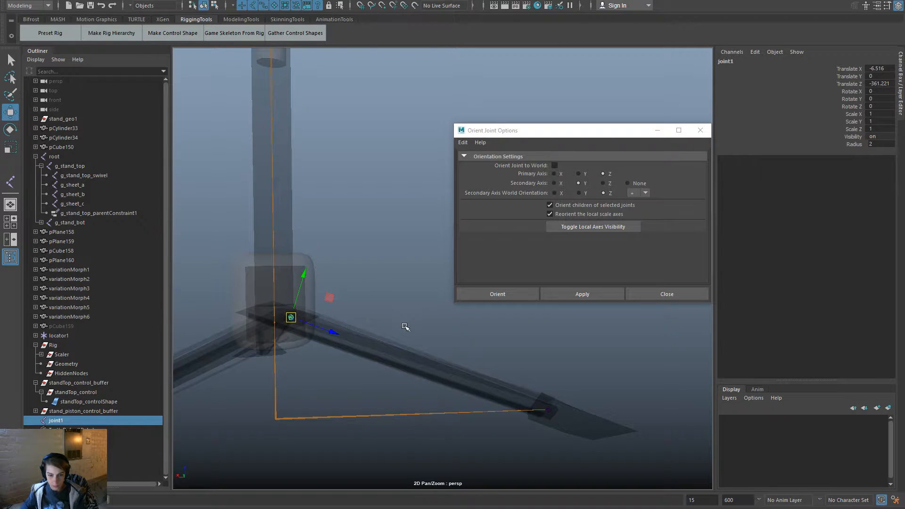
pyautogui.press('Delete')
pyautogui.click(313, 280)
pyautogui.click(547, 410)
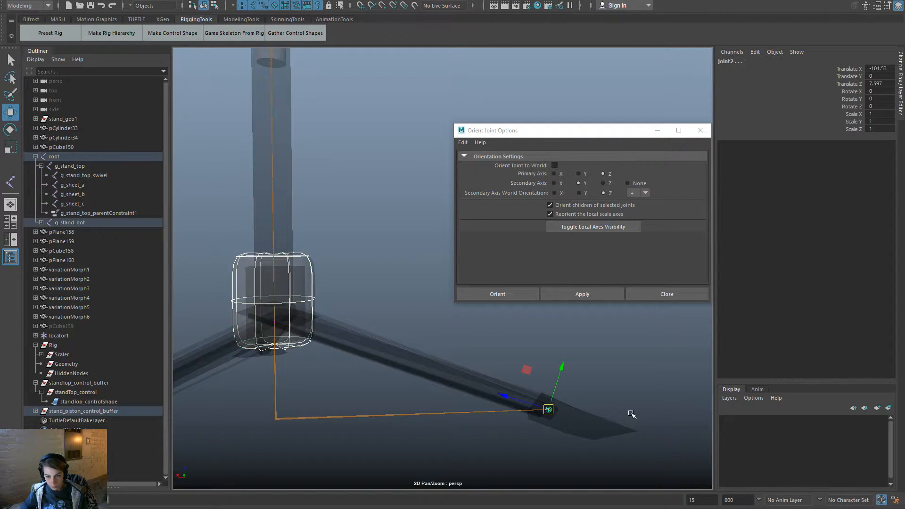
pyautogui.keyDown('alt'); pyautogui.moveTo(629, 417); pyautogui.dragTo(328, 295); pyautogui.keyUp('alt')
pyautogui.press('space')
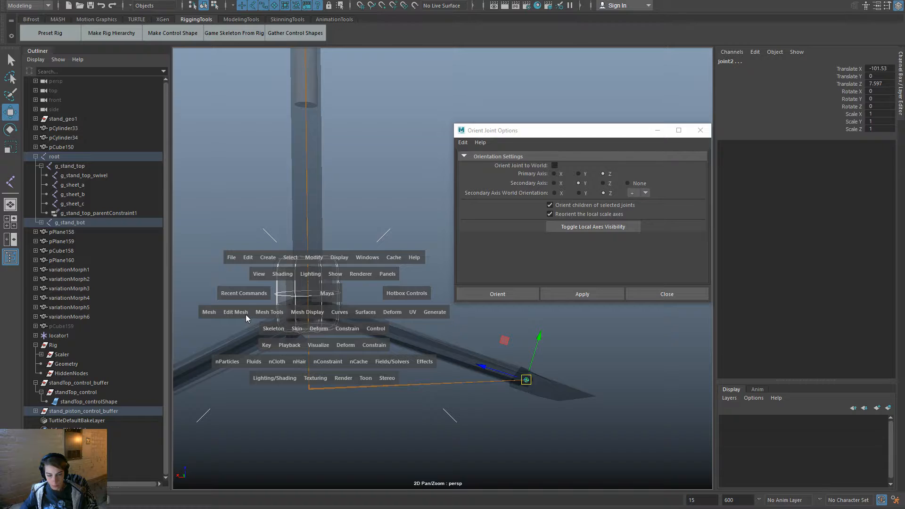
pyautogui.keyDown('alt'); pyautogui.moveTo(424, 370); pyautogui.dragTo(507, 394); pyautogui.keyUp('alt')
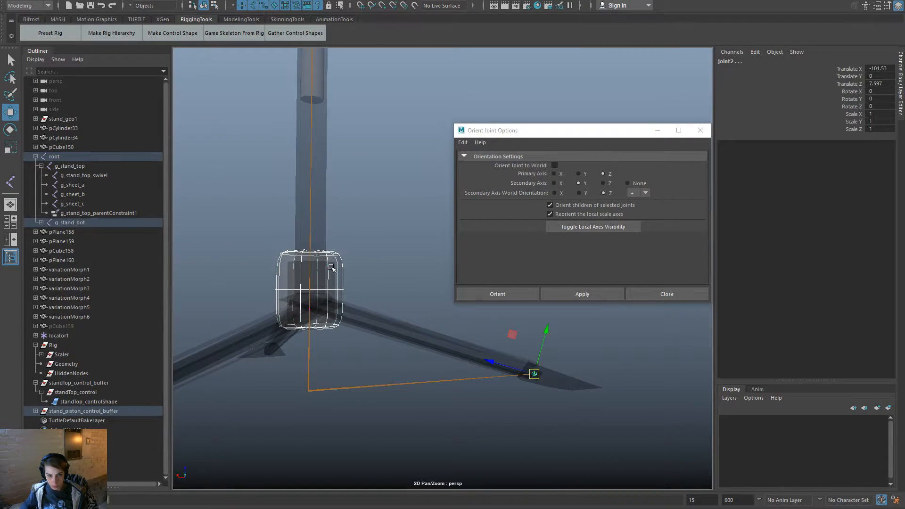
# Raise the stand_piston_control_buffer group along the pole to Translate Z -359.281.
pyautogui.click(331, 268)
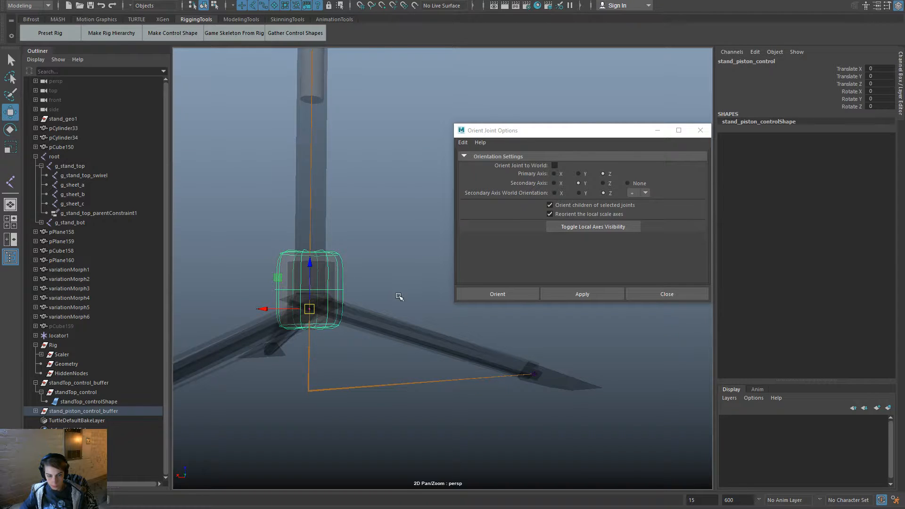
pyautogui.keyDown('alt'); pyautogui.moveTo(399, 296); pyautogui.dragTo(520, 356); pyautogui.keyUp('alt')
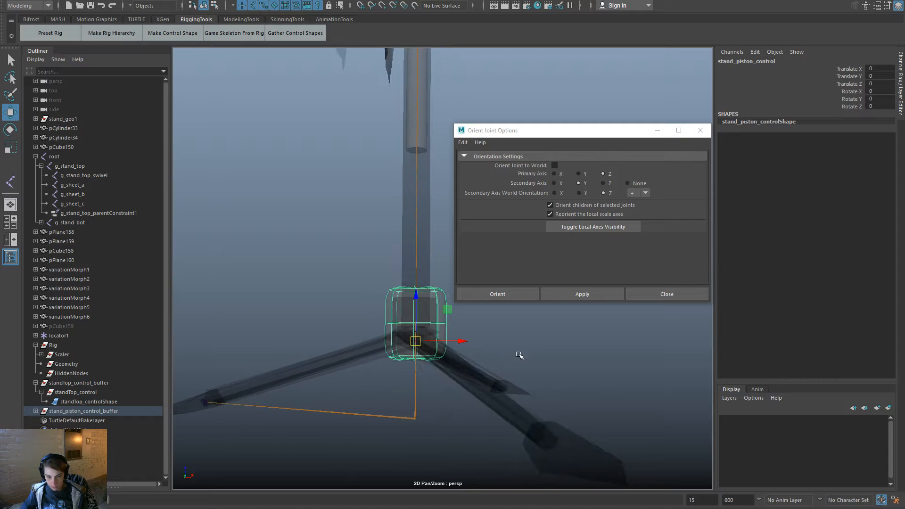
pyautogui.press('Up')
pyautogui.moveTo(416, 295); pyautogui.dragTo(418, 287)
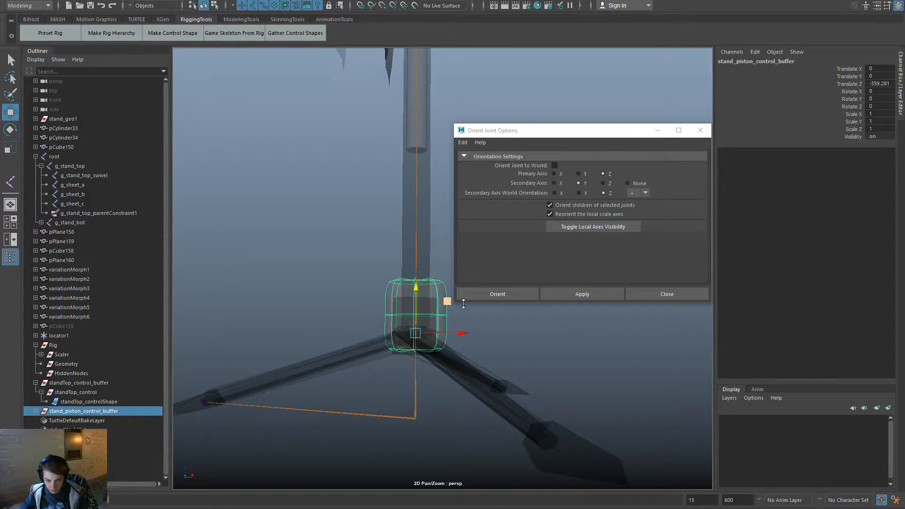
pyautogui.moveTo(513, 364)
pyautogui.keyDown('alt'); pyautogui.mouseDown()
pyautogui.moveTo(525, 359)
pyautogui.moveTo(508, 361)
pyautogui.mouseUp(); pyautogui.keyUp('alt')
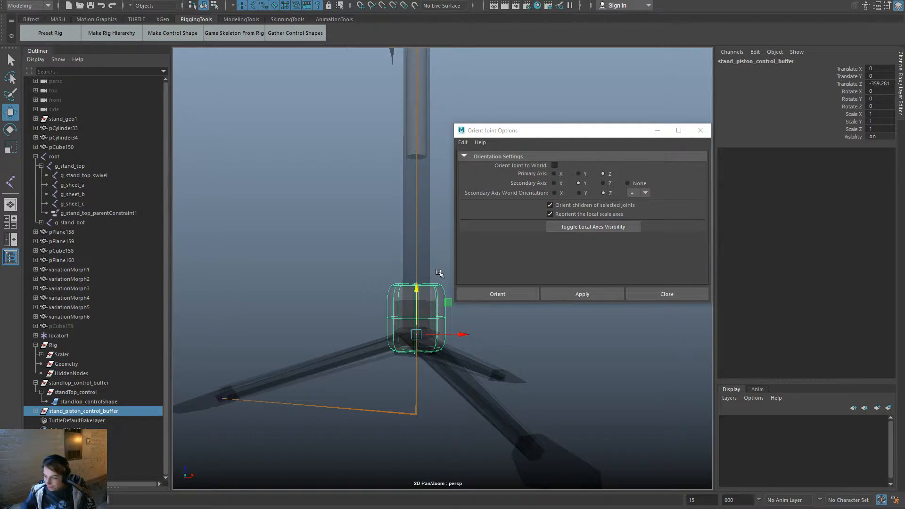
pyautogui.keyDown('alt'); pyautogui.moveTo(400, 413); pyautogui.dragTo(424, 414); pyautogui.keyUp('alt')
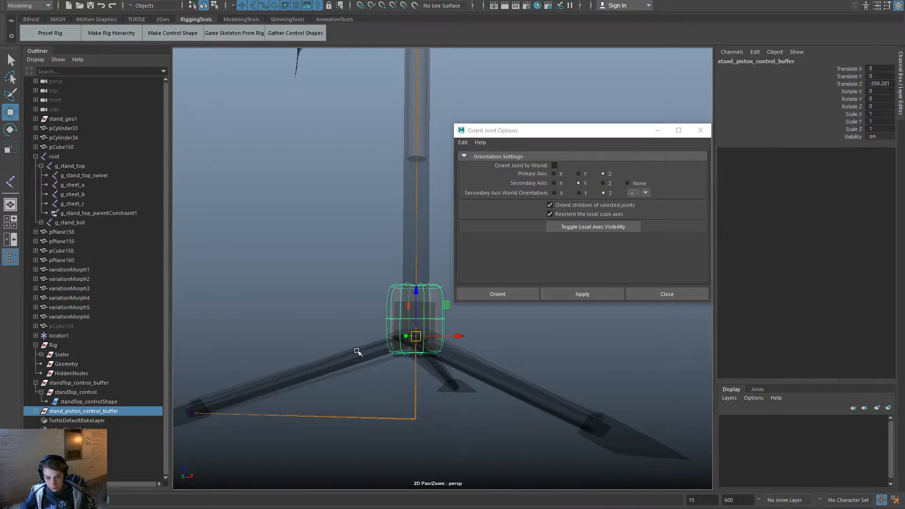
# Move all the control vertices of the piston control shape down slightly around the hub, and return to object selection.
pyautogui.keyDown('alt'); pyautogui.moveTo(357, 351); pyautogui.dragTo(433, 395, button='right'); pyautogui.keyUp('alt')
pyautogui.keyDown('alt'); pyautogui.moveTo(451, 398); pyautogui.dragTo(445, 325, button='middle'); pyautogui.keyUp('alt')
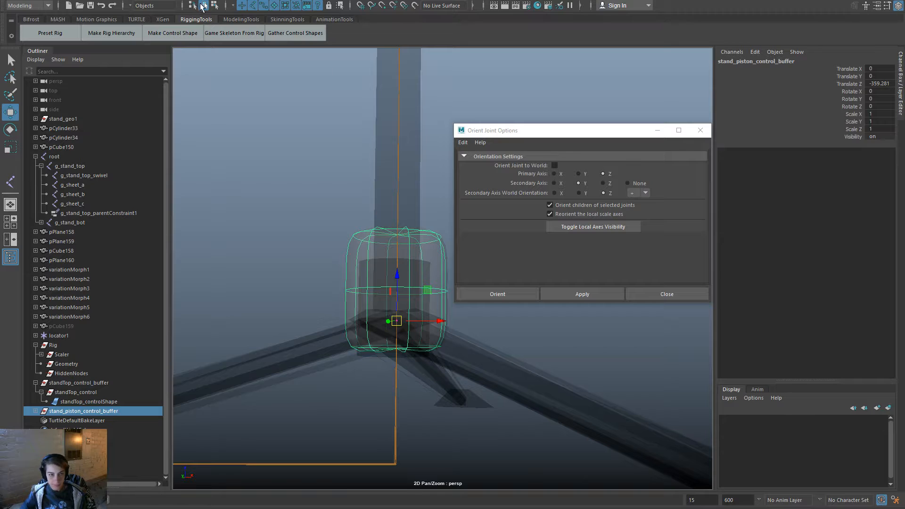
pyautogui.click(214, 5)
pyautogui.moveTo(313, 202); pyautogui.dragTo(486, 342)
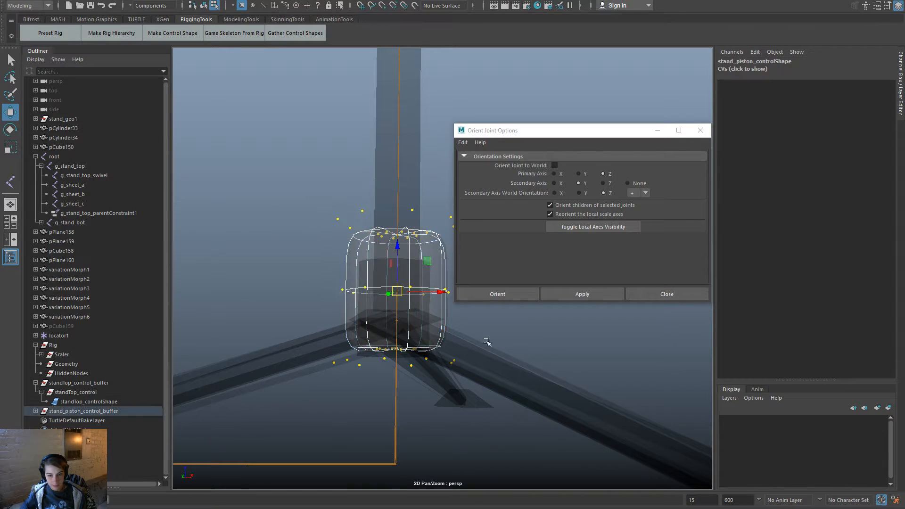
pyautogui.moveTo(397, 255); pyautogui.dragTo(397, 272)
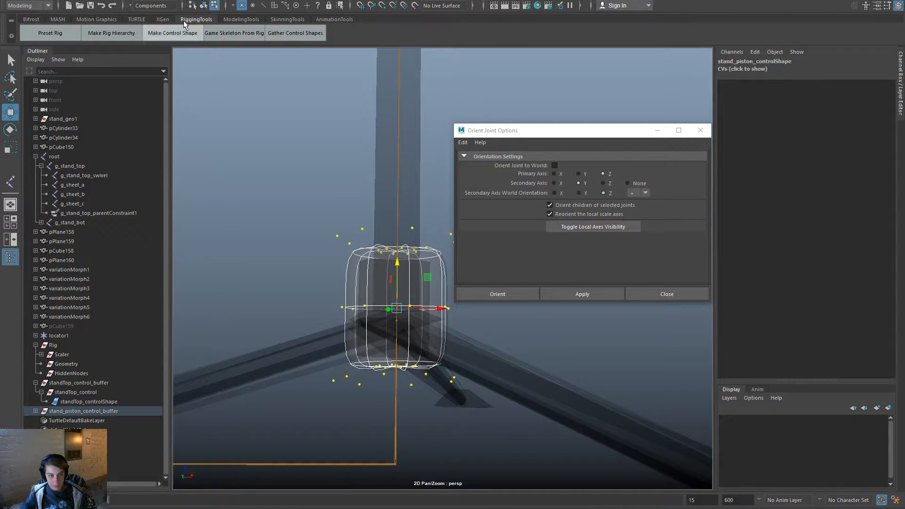
pyautogui.click(203, 6)
pyautogui.click(305, 226)
pyautogui.keyDown('alt'); pyautogui.moveTo(371, 401); pyautogui.dragTo(412, 316, button='right'); pyautogui.keyUp('alt')
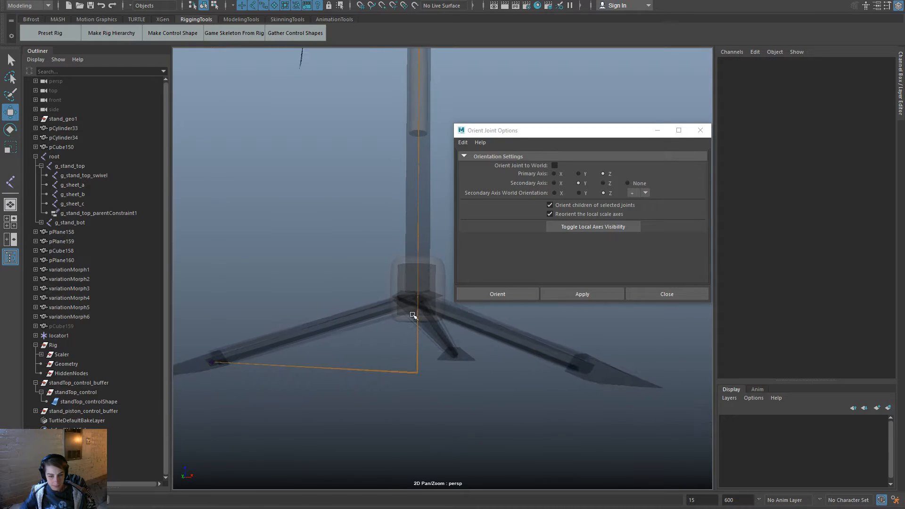
# Parent the g_stand_piston joint under the leg's tip joint.
pyautogui.click(436, 269)
pyautogui.keyDown('alt'); pyautogui.moveTo(227, 410); pyautogui.dragTo(250, 412, button='middle'); pyautogui.keyUp('alt')
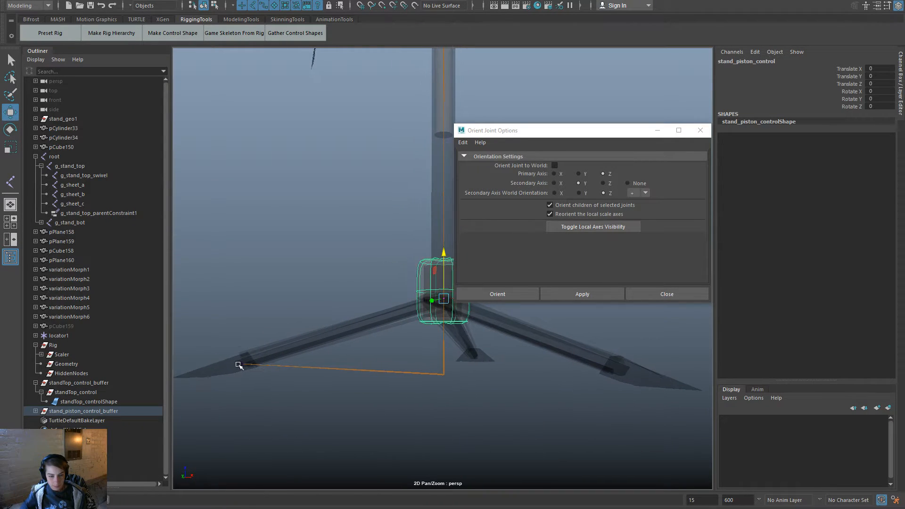
pyautogui.click(240, 364)
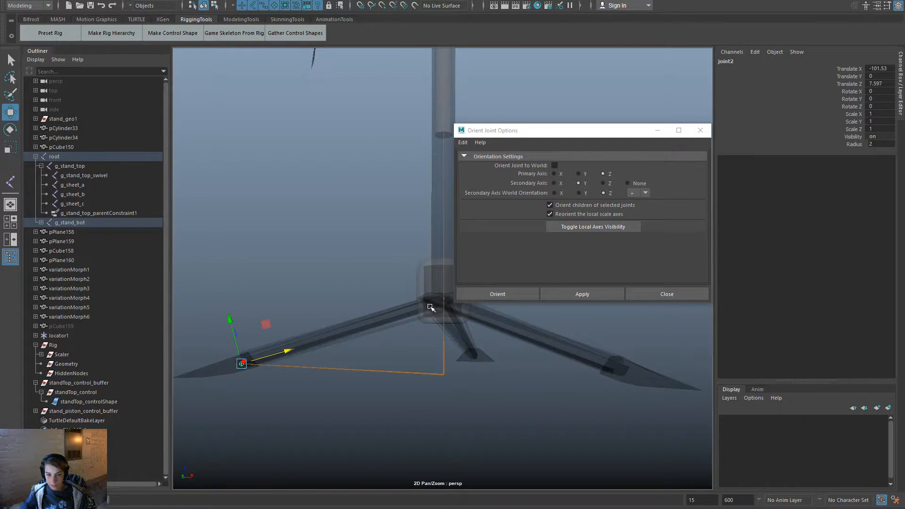
pyautogui.click(443, 298)
pyautogui.keyDown('alt'); pyautogui.moveTo(452, 375); pyautogui.dragTo(442, 402, button='middle'); pyautogui.keyUp('alt')
pyautogui.keyDown('alt'); pyautogui.moveTo(327, 391); pyautogui.dragTo(336, 394, button='right'); pyautogui.keyUp('alt')
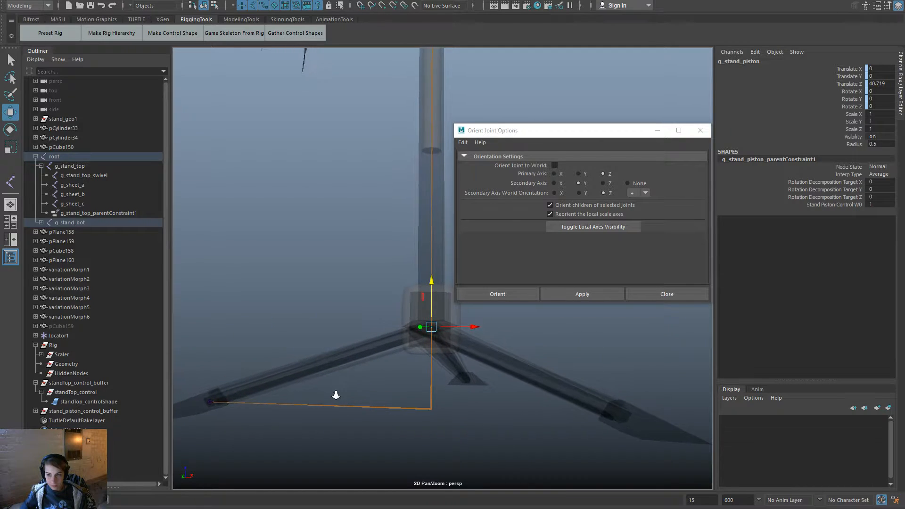
pyautogui.keyDown('shift'); pyautogui.click(212, 400); pyautogui.keyUp('shift')
pyautogui.press('p')
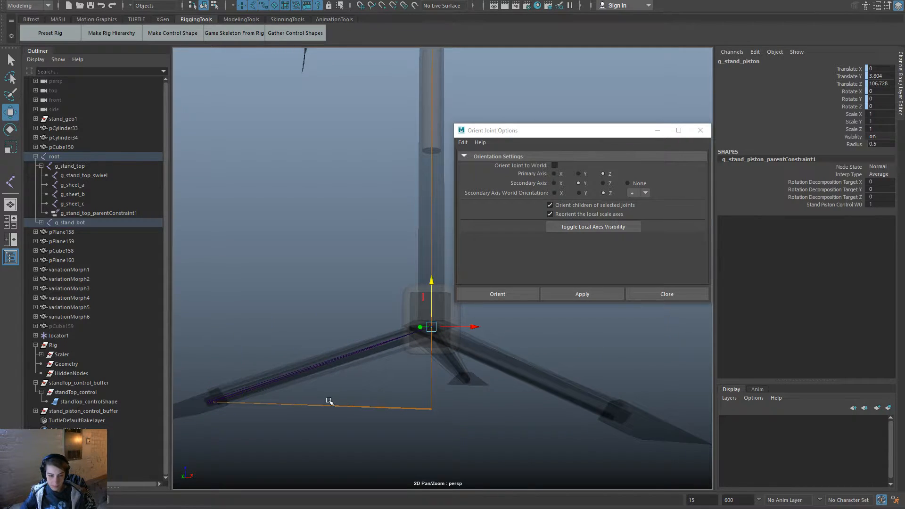
# Orient the leg's tip joint toward the piston joint with primary axis Z, secondary axis Y and secondary world orientation Z.
pyautogui.click(303, 372)
pyautogui.press('space')
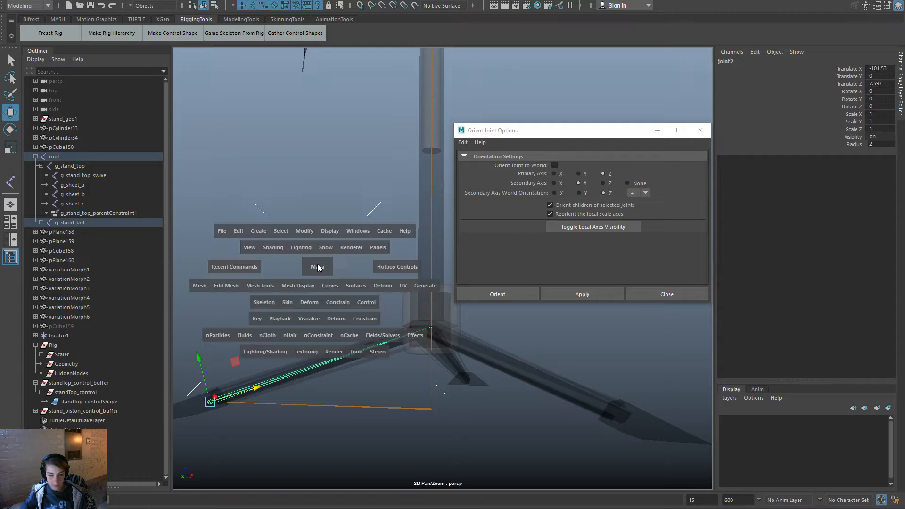
pyautogui.click(264, 302)
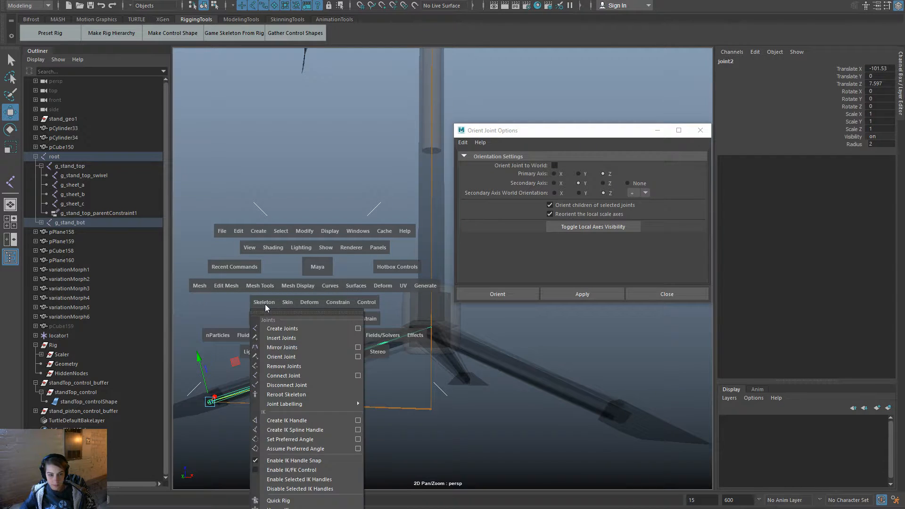
pyautogui.click(358, 357)
pyautogui.click(608, 293)
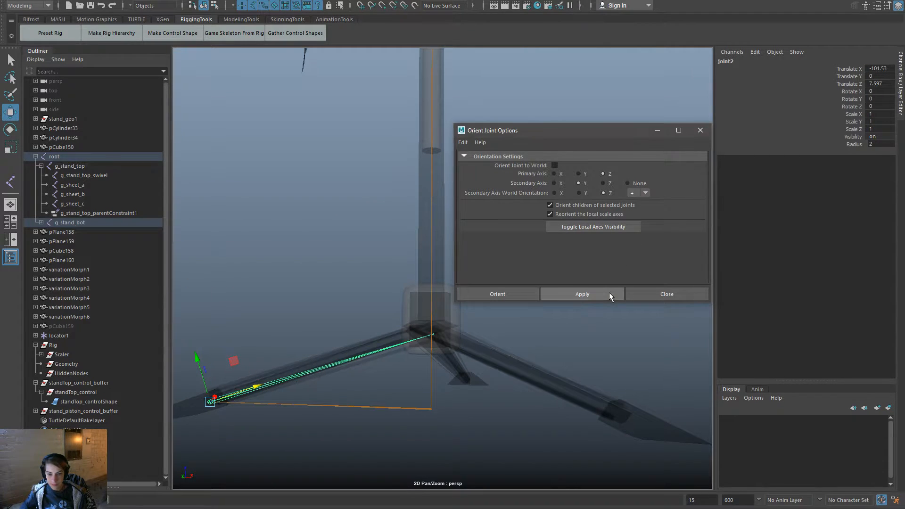
# Put the g_stand_piston joint back under g_stand_bot, out of the leg's tip joint, and close the joint orientation options.
pyautogui.scroll(-2, 515, 363)
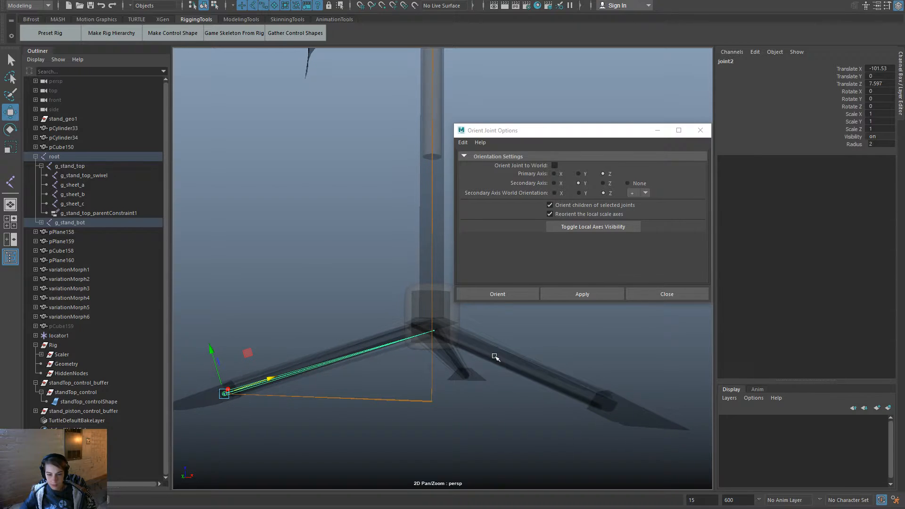
pyautogui.click(458, 322)
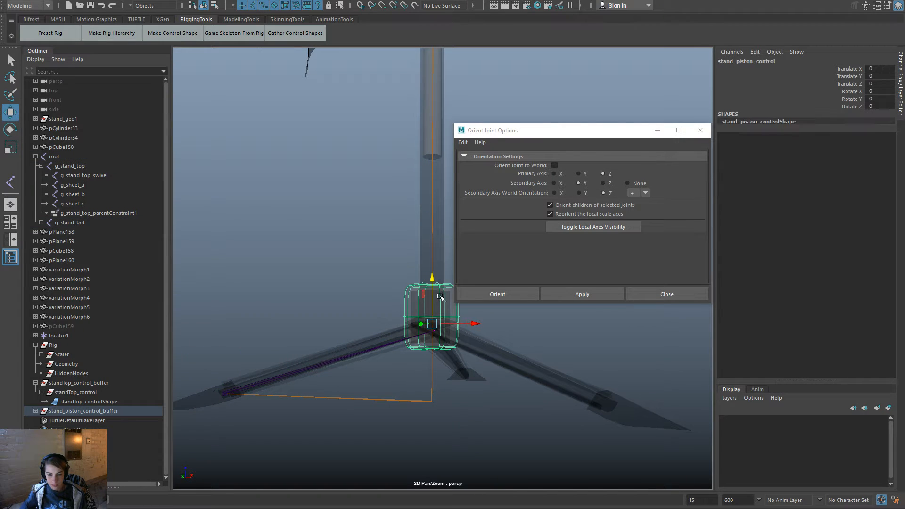
pyautogui.click(237, 381)
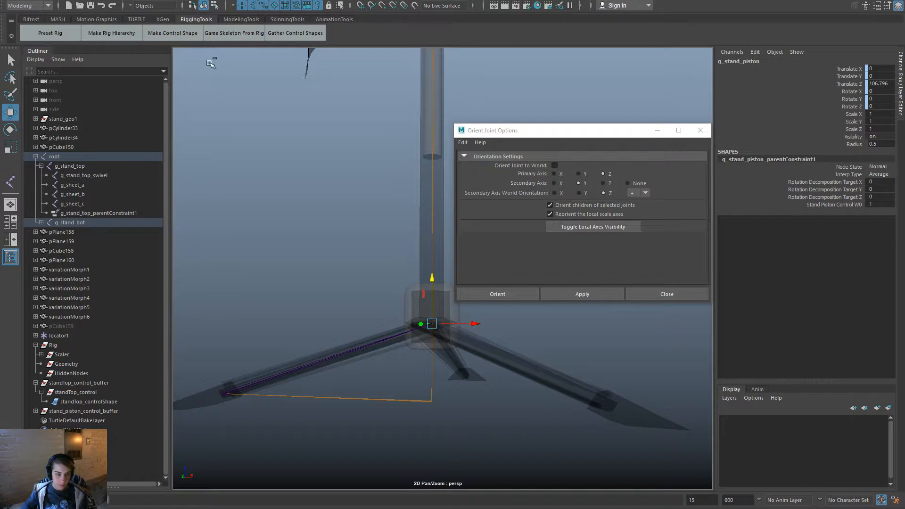
pyautogui.click(71, 222)
pyautogui.hotkey('ctrl', 'z')
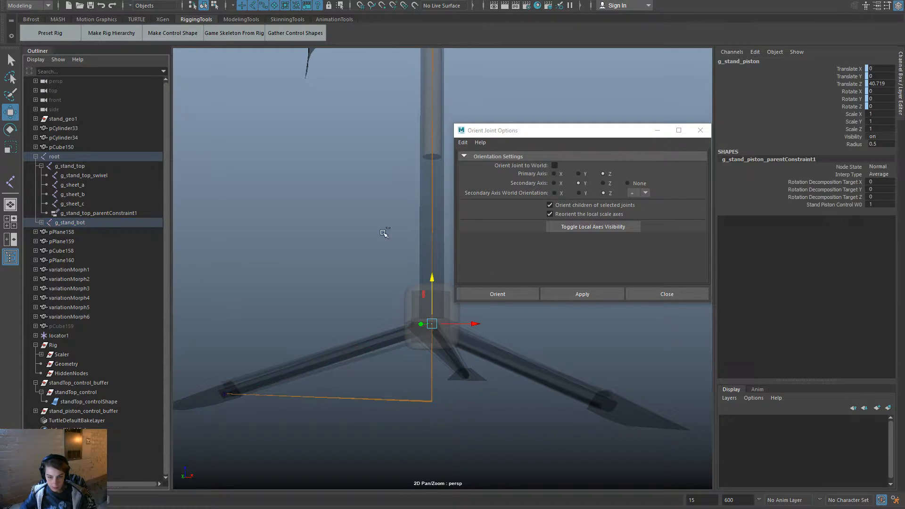
pyautogui.click(700, 130)
pyautogui.click(541, 277)
pyautogui.click(459, 295)
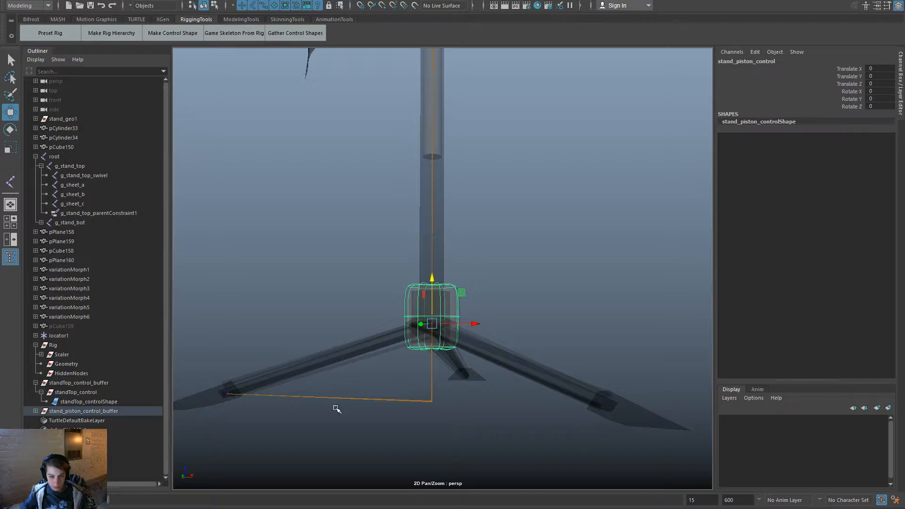
pyautogui.click(224, 393)
pyautogui.press('space')
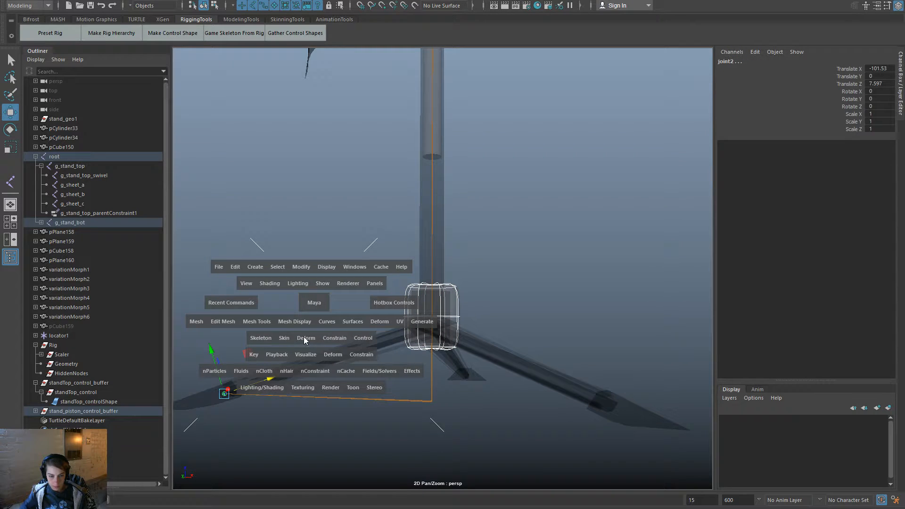
pyautogui.click(331, 337)
pyautogui.click(424, 404)
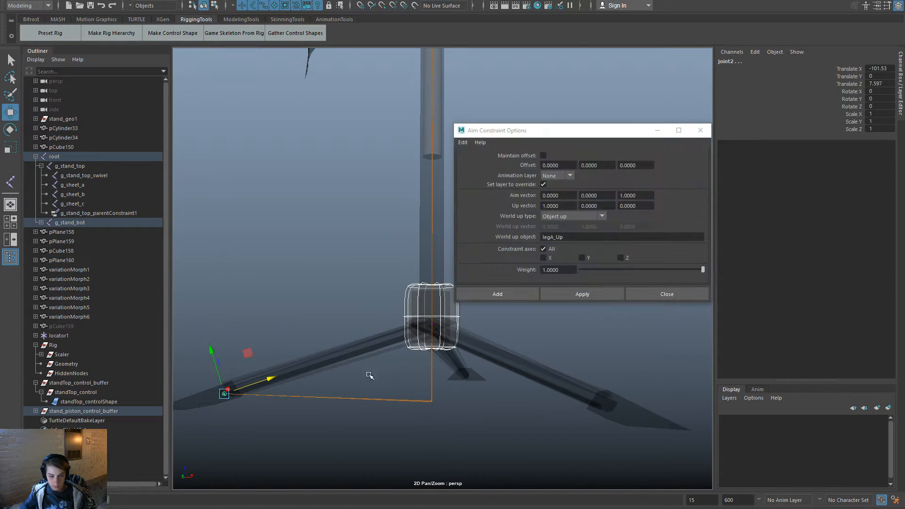
pyautogui.keyDown('alt'); pyautogui.moveTo(370, 376); pyautogui.dragTo(492, 344); pyautogui.keyUp('alt')
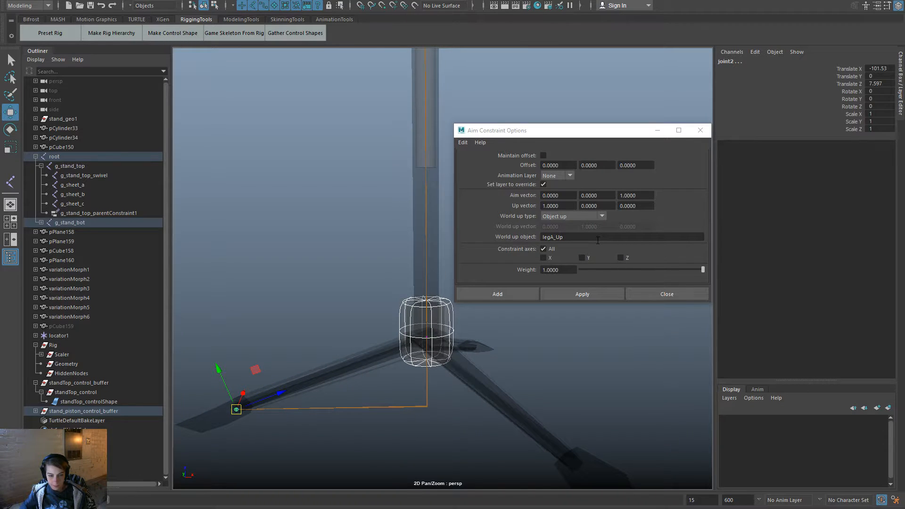
pyautogui.click(700, 130)
pyautogui.click(545, 428)
# Start a new control shape with nothing selected and name it worldPlacement.
pyautogui.keyDown('alt'); pyautogui.moveTo(545, 429); pyautogui.dragTo(404, 308, button='right'); pyautogui.keyUp('alt')
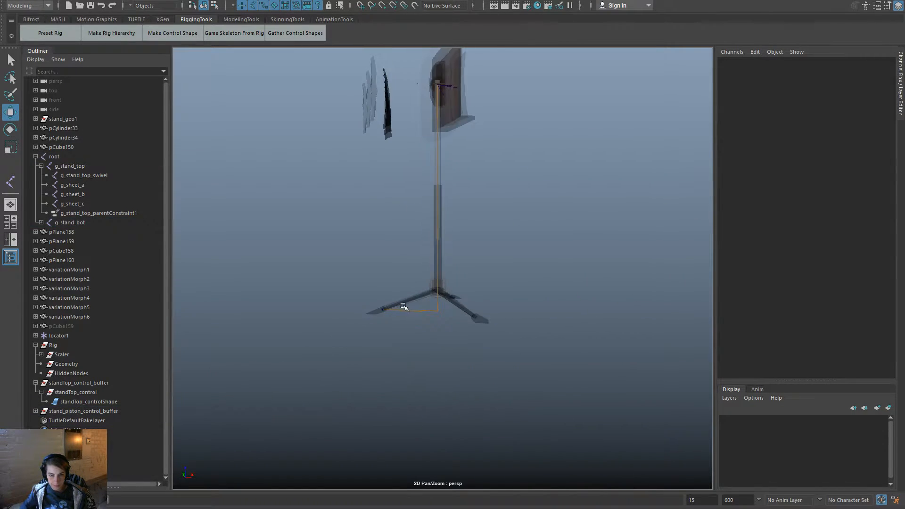
pyautogui.keyDown('alt'); pyautogui.moveTo(404, 307); pyautogui.dragTo(401, 373, button='middle'); pyautogui.keyUp('alt')
pyautogui.keyDown('alt'); pyautogui.moveTo(401, 373); pyautogui.dragTo(720, 329); pyautogui.keyUp('alt')
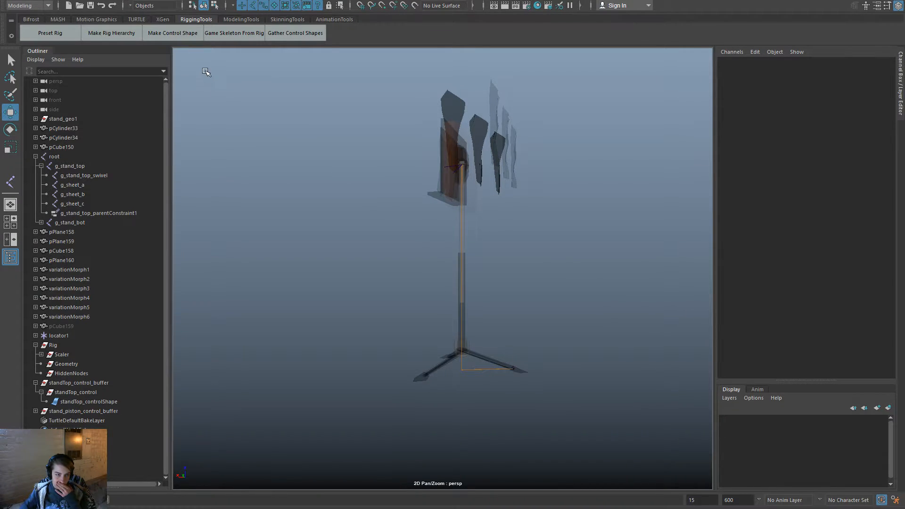
pyautogui.click(193, 35)
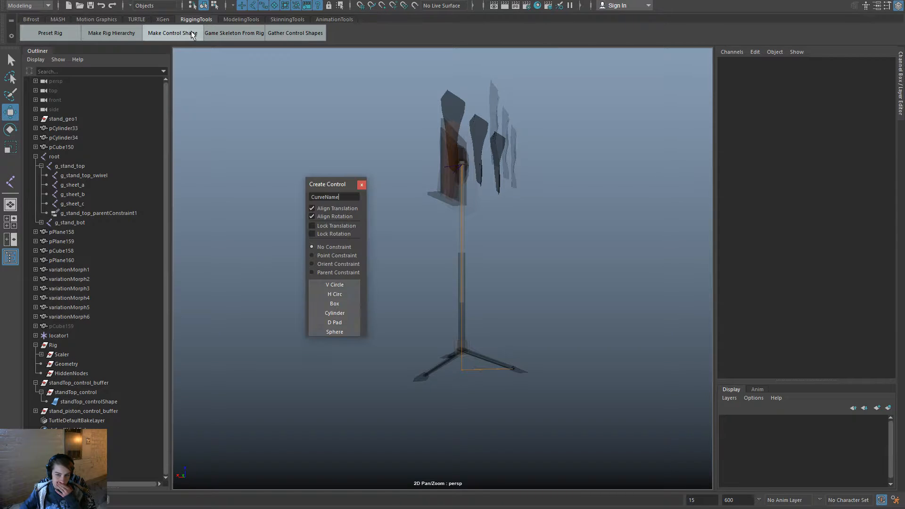
pyautogui.doubleClick(344, 197)
pyautogui.write('worldPlacement')
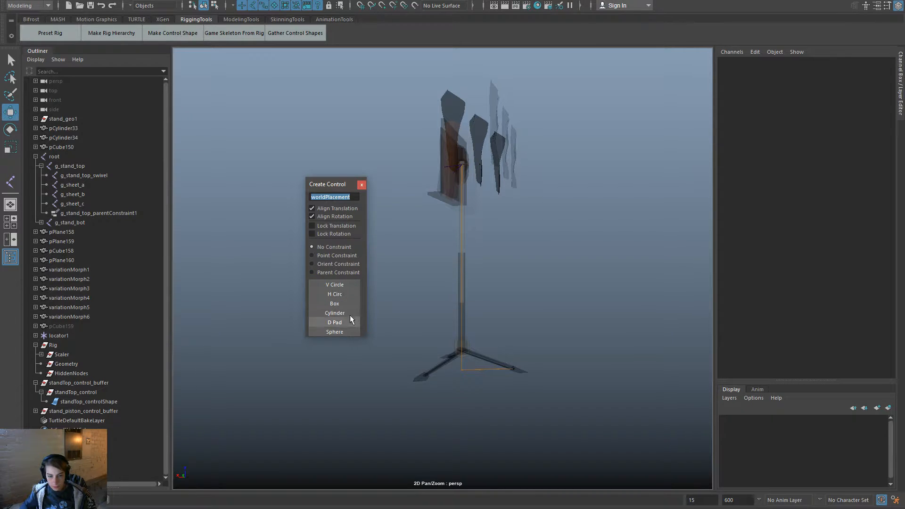
# Create a horizontal circle control named worldPlacement, aligned to the root joint with no constraint.
pyautogui.click(346, 293)
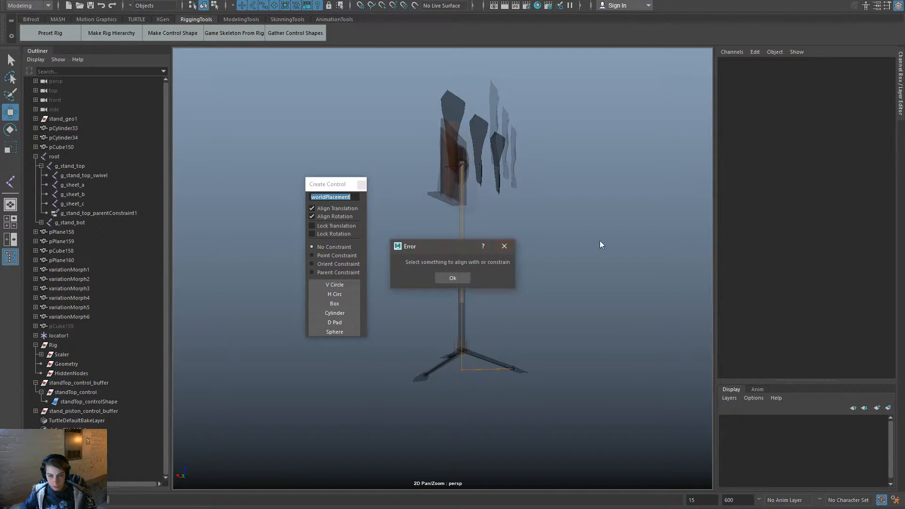
pyautogui.click(467, 277)
pyautogui.keyDown('alt'); pyautogui.moveTo(484, 242); pyautogui.dragTo(494, 215); pyautogui.keyUp('alt')
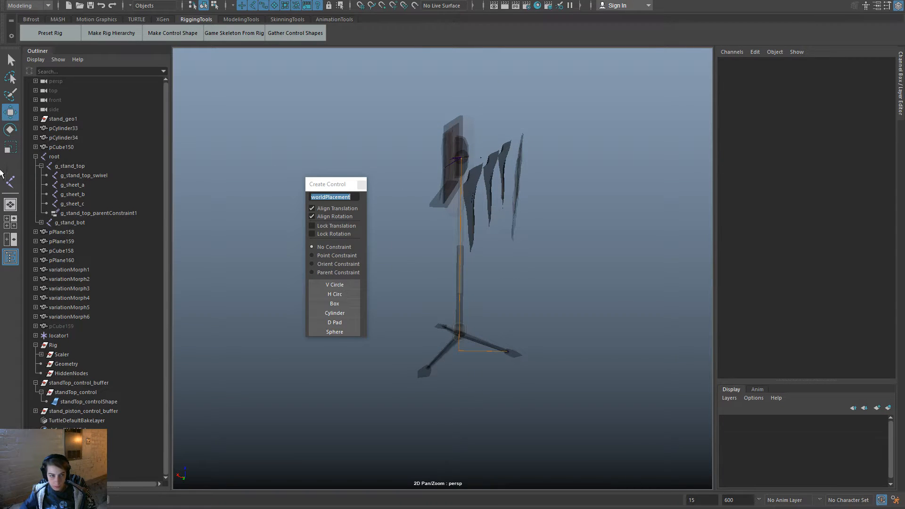
pyautogui.click(56, 157)
pyautogui.click(346, 292)
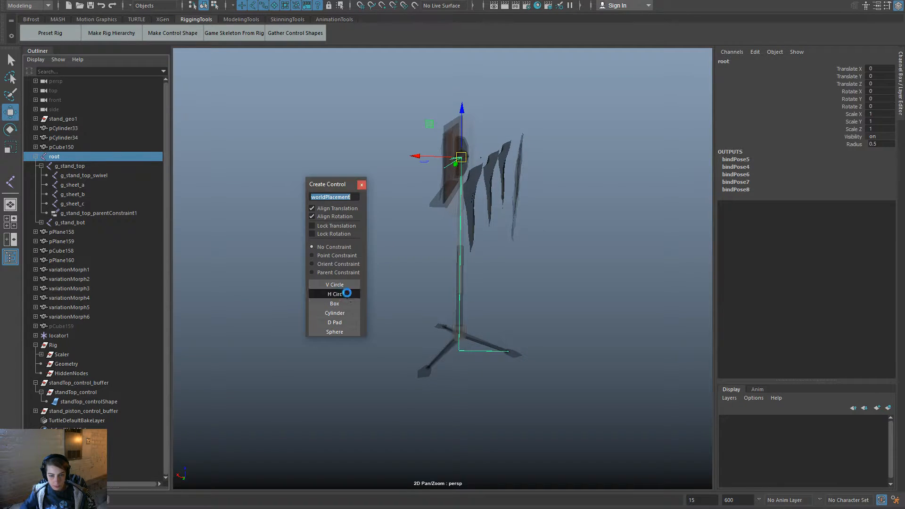
# Scale up the control vertices of the worldPlacement circle and rotate them so the circle lies horizontally around the stand.
pyautogui.keyDown('alt'); pyautogui.moveTo(424, 189); pyautogui.dragTo(428, 279, button='middle'); pyautogui.keyUp('alt')
pyautogui.keyDown('alt'); pyautogui.moveTo(428, 279); pyautogui.dragTo(662, 409, button='right'); pyautogui.keyUp('alt')
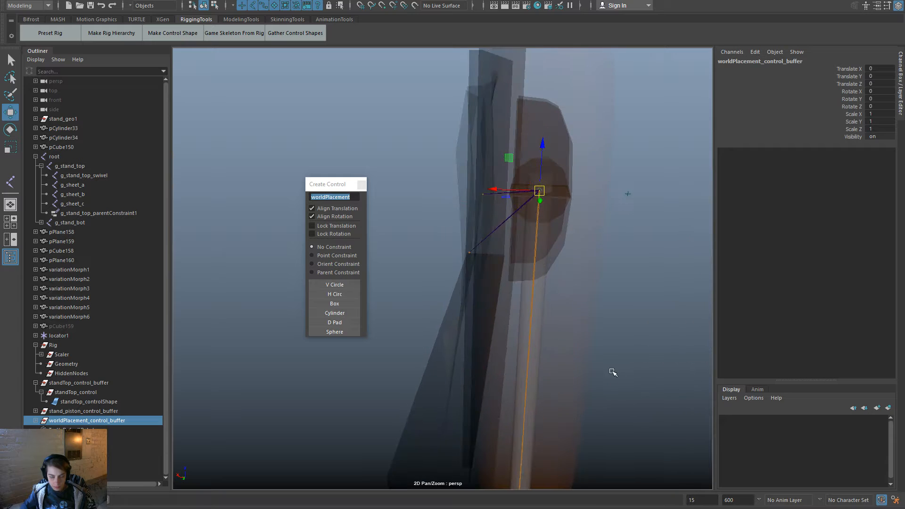
pyautogui.press('f')
pyautogui.keyDown('alt'); pyautogui.moveTo(586, 358); pyautogui.dragTo(46, 58, button='right'); pyautogui.keyUp('alt')
pyautogui.click(214, 6)
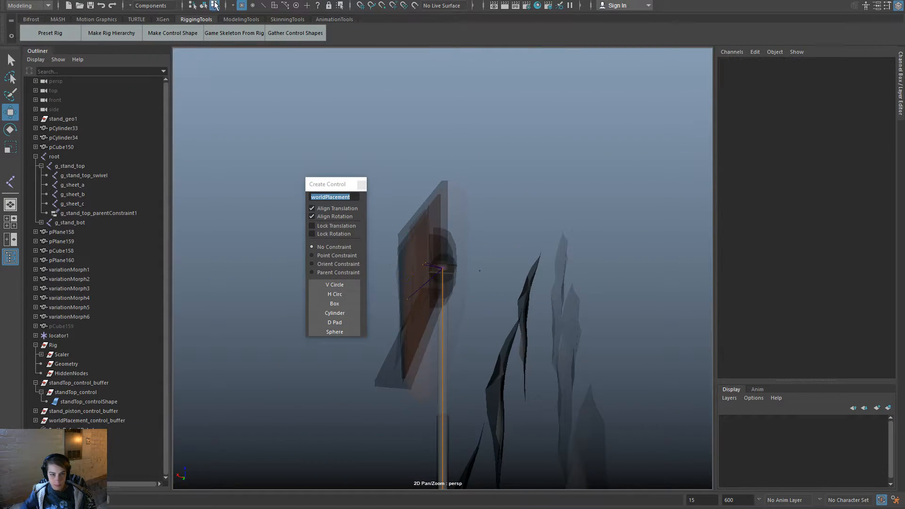
pyautogui.click(524, 310)
pyautogui.press('r')
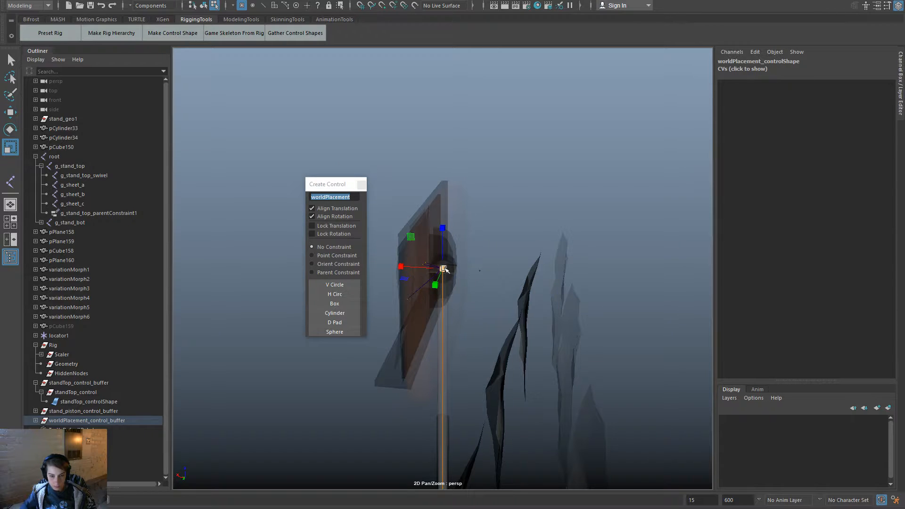
pyautogui.moveTo(443, 269); pyautogui.dragTo(524, 256)
pyautogui.press('e')
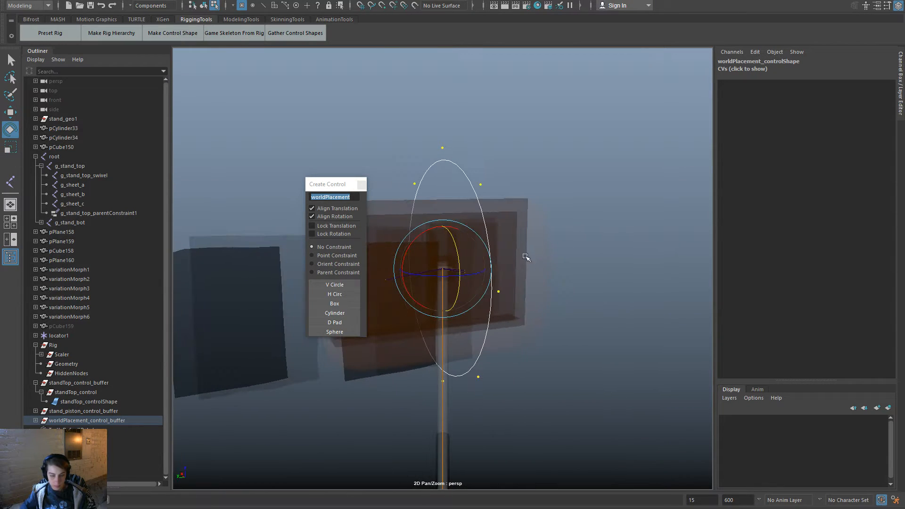
pyautogui.moveTo(440, 226); pyautogui.dragTo(560, 277)
pyautogui.click(587, 236)
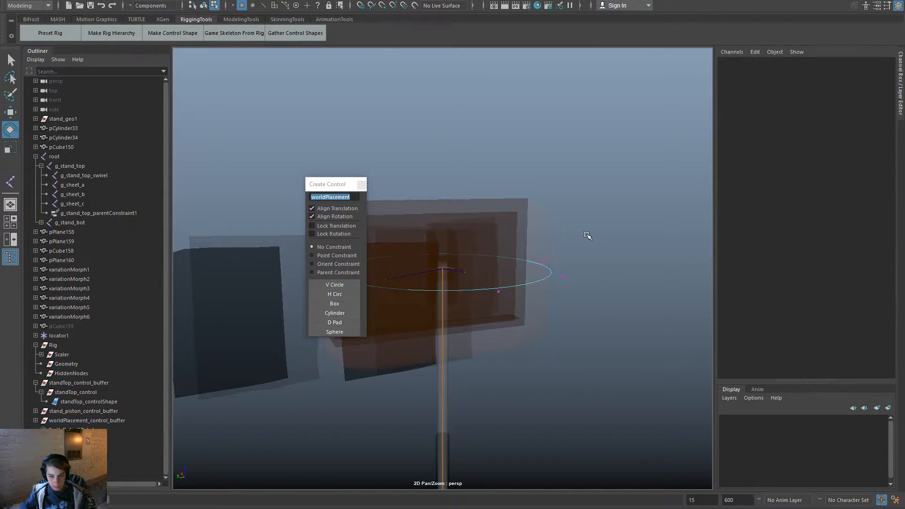
# Close the Create Control window, enlarge the worldPlacement circle's vertices further, and return to object selection mode.
pyautogui.click(362, 184)
pyautogui.keyDown('alt'); pyautogui.moveTo(361, 185); pyautogui.dragTo(257, 165); pyautogui.keyUp('alt')
pyautogui.press('r')
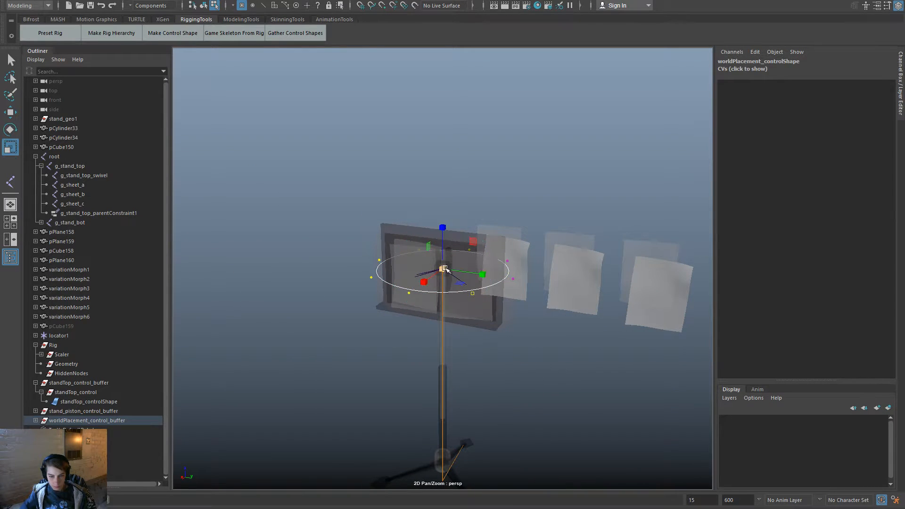
pyautogui.moveTo(443, 269); pyautogui.dragTo(444, 297)
pyautogui.click(203, 6)
pyautogui.click(282, 138)
# Examine the joints at the base of the stand and at the outer end of the tripod leg.
pyautogui.keyDown('alt'); pyautogui.moveTo(444, 297); pyautogui.dragTo(406, 283, button='right'); pyautogui.keyUp('alt')
pyautogui.keyDown('alt'); pyautogui.moveTo(406, 284); pyautogui.dragTo(383, 193, button='middle'); pyautogui.keyUp('alt')
pyautogui.keyDown('alt'); pyautogui.moveTo(382, 193); pyautogui.dragTo(401, 238, button='right'); pyautogui.keyUp('alt')
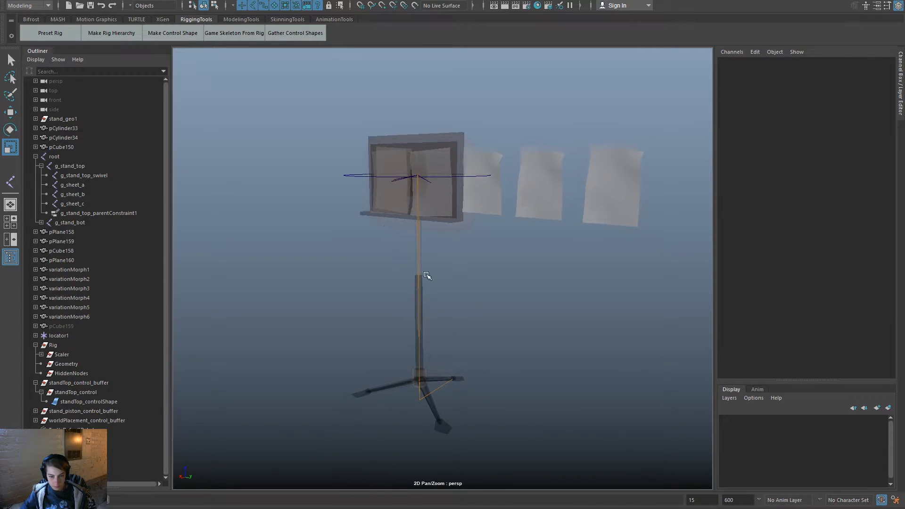
pyautogui.keyDown('alt'); pyautogui.moveTo(453, 382); pyautogui.dragTo(464, 409, button='right'); pyautogui.keyUp('alt')
pyautogui.keyDown('alt'); pyautogui.moveTo(464, 409); pyautogui.dragTo(476, 418); pyautogui.keyUp('alt')
pyautogui.keyDown('alt'); pyautogui.moveTo(476, 418); pyautogui.dragTo(455, 342, button='middle'); pyautogui.keyUp('alt')
pyautogui.keyDown('alt'); pyautogui.moveTo(455, 342); pyautogui.dragTo(485, 382, button='right'); pyautogui.keyUp('alt')
pyautogui.keyDown('alt'); pyautogui.moveTo(484, 381); pyautogui.dragTo(493, 405); pyautogui.keyUp('alt')
pyautogui.keyDown('alt'); pyautogui.moveTo(492, 404); pyautogui.dragTo(486, 311, button='middle'); pyautogui.keyUp('alt')
pyautogui.keyDown('alt'); pyautogui.moveTo(366, 281); pyautogui.dragTo(448, 356, button='right'); pyautogui.keyUp('alt')
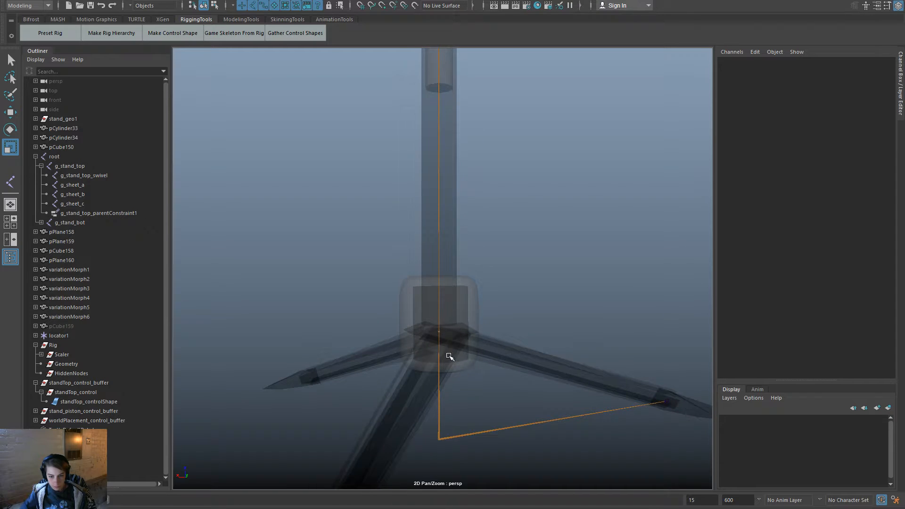
pyautogui.click(436, 333)
pyautogui.click(668, 400)
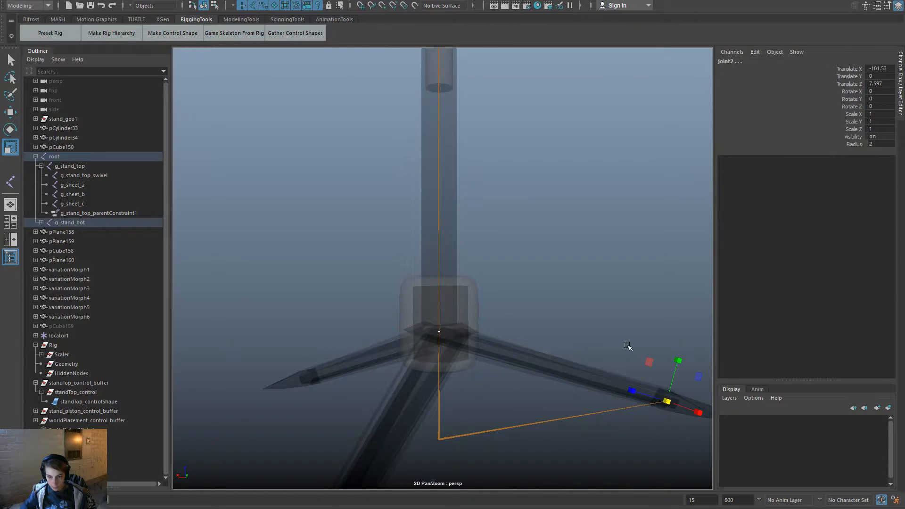
pyautogui.press('w')
pyautogui.keyDown('alt'); pyautogui.moveTo(625, 347); pyautogui.dragTo(491, 319); pyautogui.keyUp('alt')
# Open the Aim constraint options for the stand piston control and joint2 on the leg, with the up vector at 0, 1, 0.
pyautogui.click(448, 306)
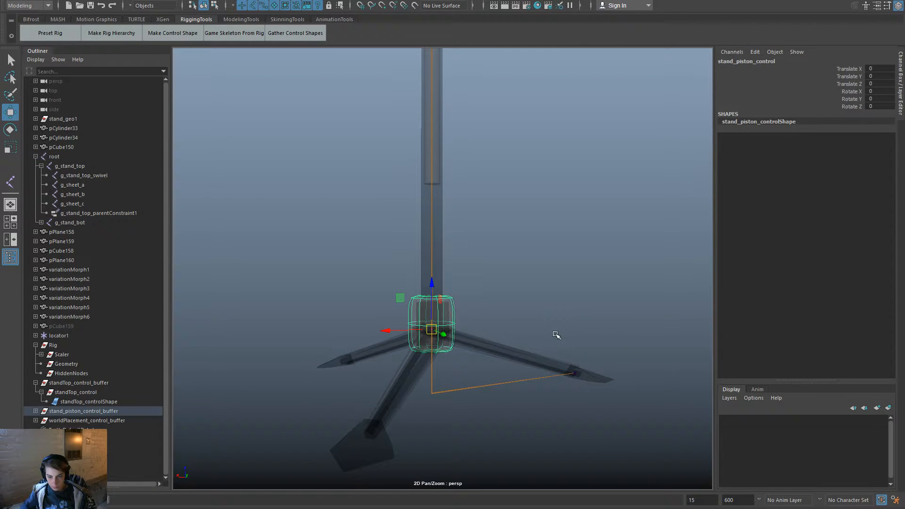
pyautogui.keyDown('shift'); pyautogui.click(575, 373); pyautogui.keyUp('shift')
pyautogui.press('space')
pyautogui.click(553, 302)
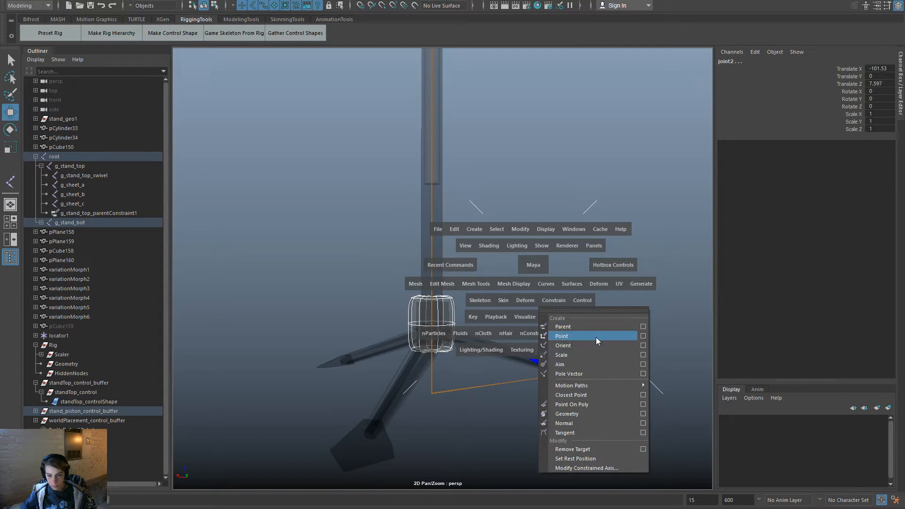
pyautogui.click(642, 364)
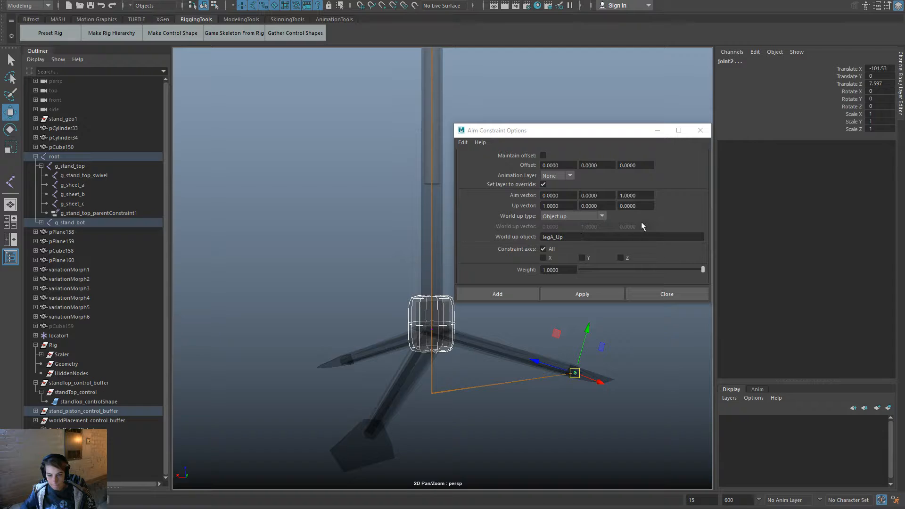
pyautogui.moveTo(603, 206); pyautogui.dragTo(514, 205)
pyautogui.write('0')
# Set the aim constraint's world up object to worldPlacement_control.
pyautogui.click(571, 237)
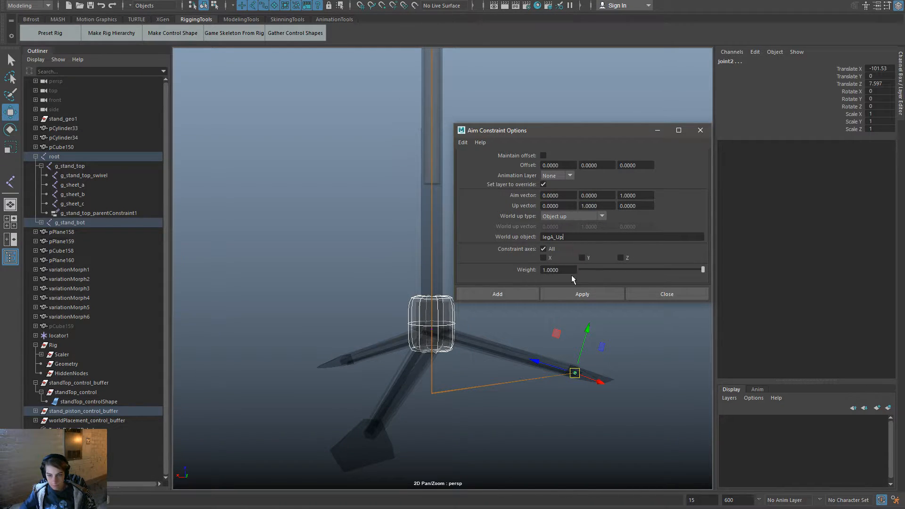
pyautogui.keyDown('alt'); pyautogui.moveTo(553, 353); pyautogui.dragTo(504, 424, button='middle'); pyautogui.keyUp('alt')
pyautogui.scroll(-4, 414, 356)
pyautogui.keyDown('alt'); pyautogui.moveTo(376, 238); pyautogui.dragTo(283, 470, button='middle'); pyautogui.keyUp('alt')
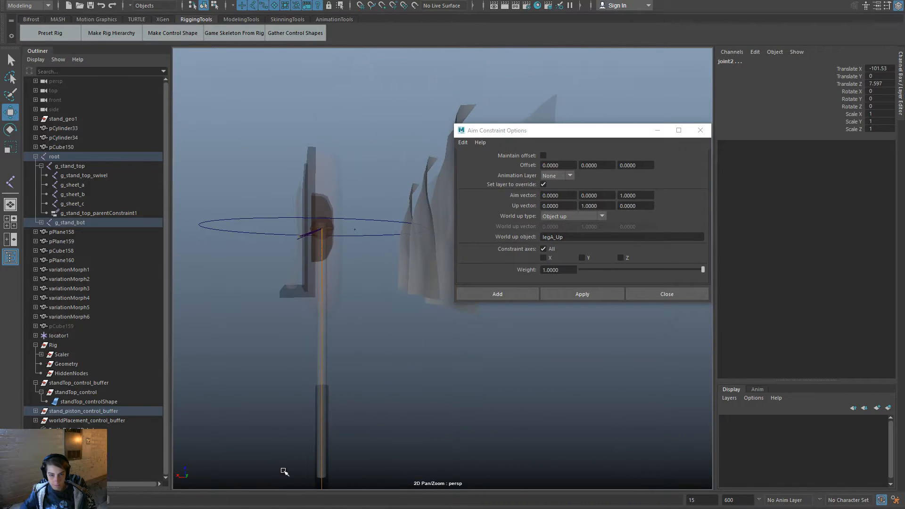
pyautogui.click(381, 230)
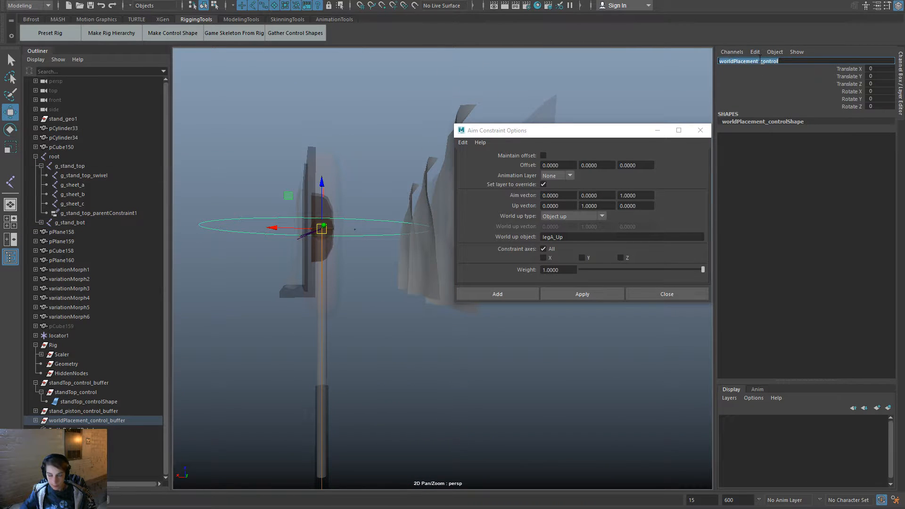
pyautogui.moveTo(613, 236); pyautogui.dragTo(459, 225)
pyautogui.write('worldPlacement_control')
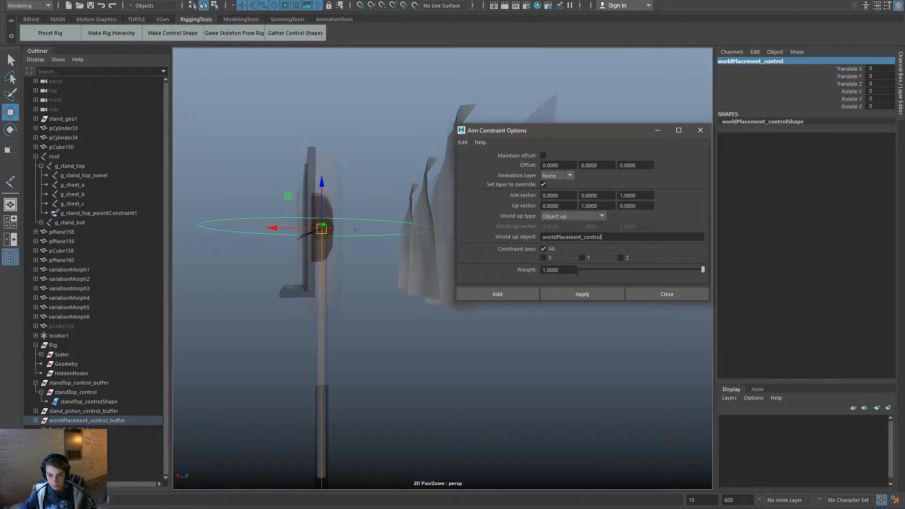
# Apply the aim constraint so that joint2 on the leg aims at the stand piston control.
pyautogui.click(584, 295)
pyautogui.keyDown('alt'); pyautogui.moveTo(530, 402); pyautogui.dragTo(512, 236, button='middle'); pyautogui.keyUp('alt')
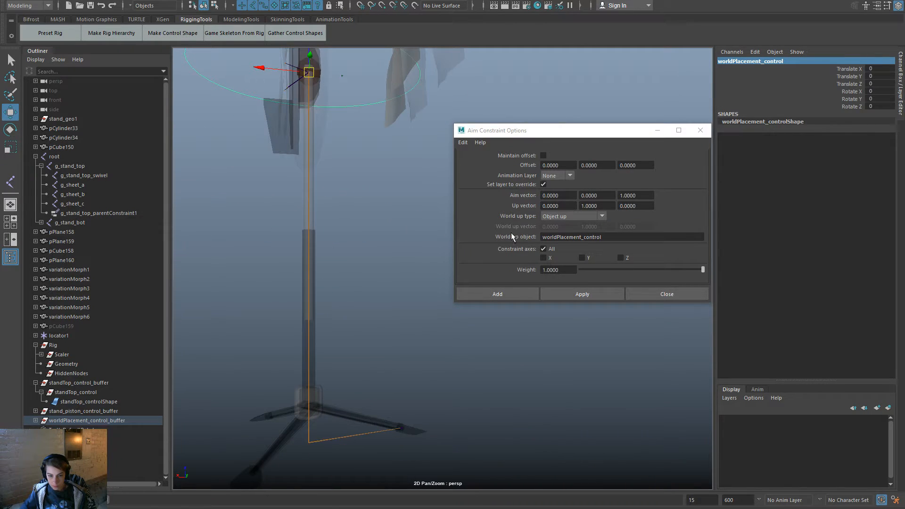
pyautogui.click(317, 391)
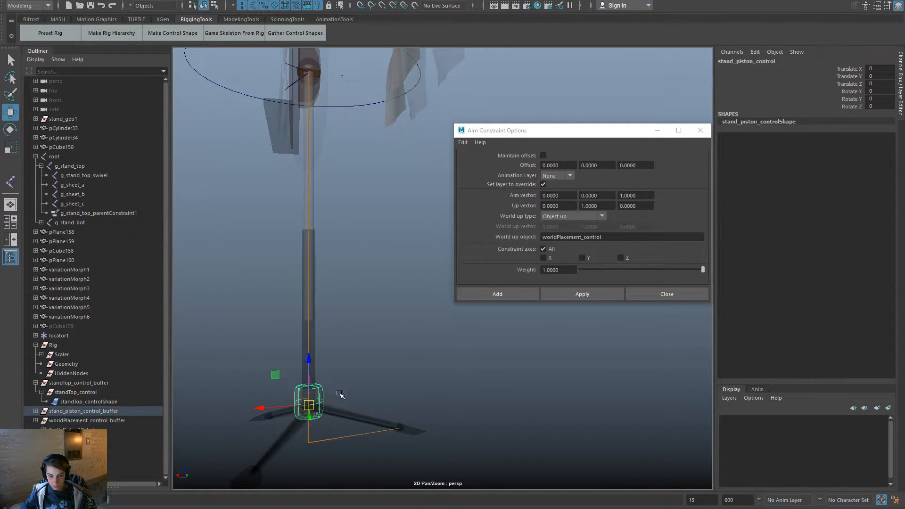
pyautogui.keyDown('shift'); pyautogui.click(402, 428); pyautogui.keyUp('shift')
pyautogui.click(603, 294)
pyautogui.click(548, 407)
# Test the aim constraint by moving the stand piston control upward, and undo the move.
pyautogui.keyDown('alt'); pyautogui.moveTo(399, 432); pyautogui.dragTo(433, 358, button='middle'); pyautogui.keyUp('alt')
pyautogui.scroll(5, 299, 353)
pyautogui.click(315, 328)
pyautogui.moveTo(306, 312); pyautogui.dragTo(306, 210)
pyautogui.hotkey('ctrl', 'z')
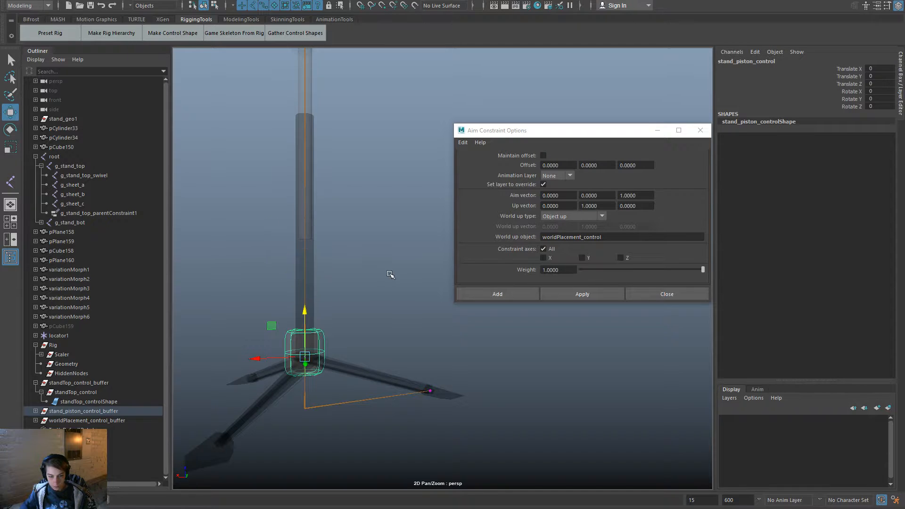
pyautogui.click(390, 275)
# Close the Aim Constraint Options and inspect the stand piston control and the constrained leg joint.
pyautogui.keyDown('alt'); pyautogui.moveTo(356, 386); pyautogui.dragTo(395, 330, button='middle'); pyautogui.keyUp('alt')
pyautogui.scroll(-1, 394, 330)
pyautogui.click(702, 130)
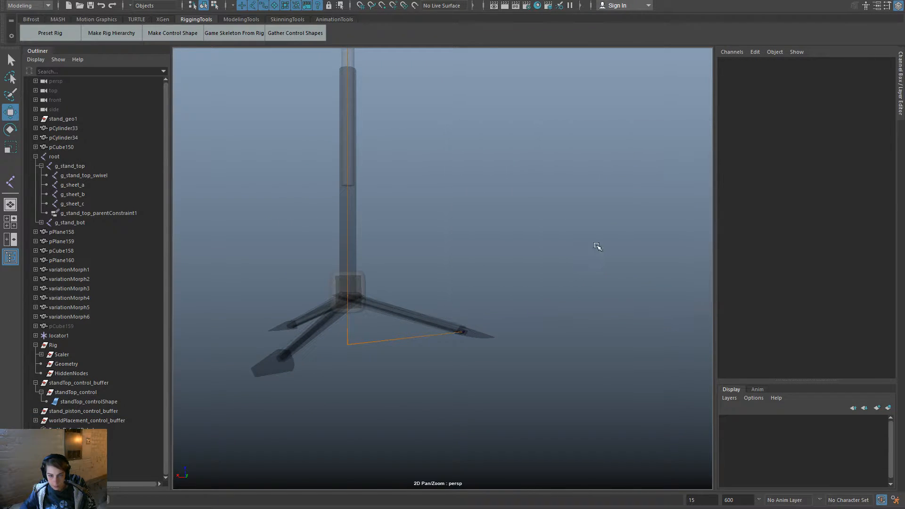
pyautogui.scroll(5, 311, 392)
pyautogui.keyDown('alt'); pyautogui.moveTo(331, 389); pyautogui.dragTo(434, 366, button='middle'); pyautogui.keyUp('alt')
pyautogui.click(372, 268)
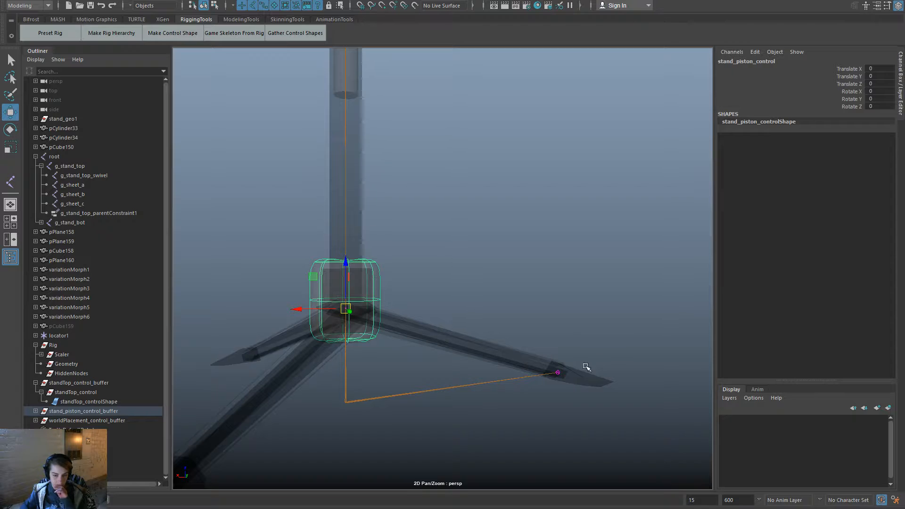
pyautogui.click(559, 372)
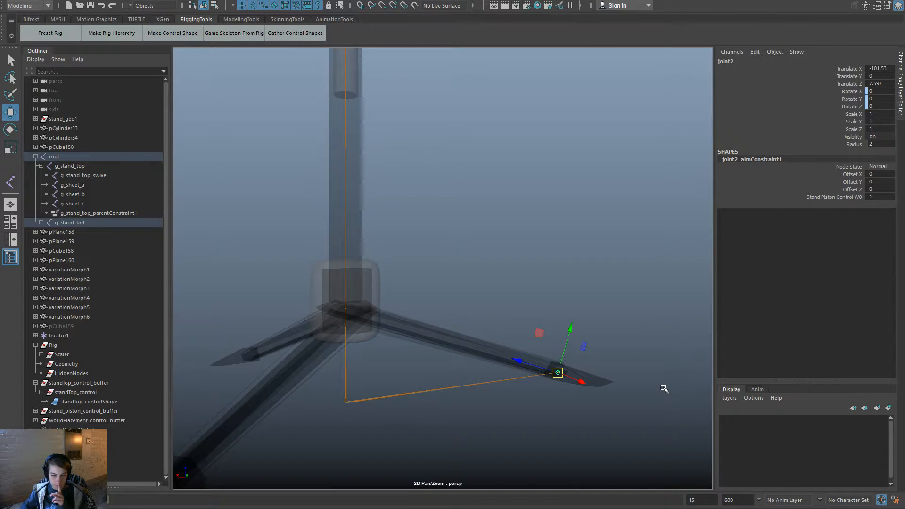
# Duplicate the g_stand_bot joint chain and unparent the copy from root.
pyautogui.click(414, 397)
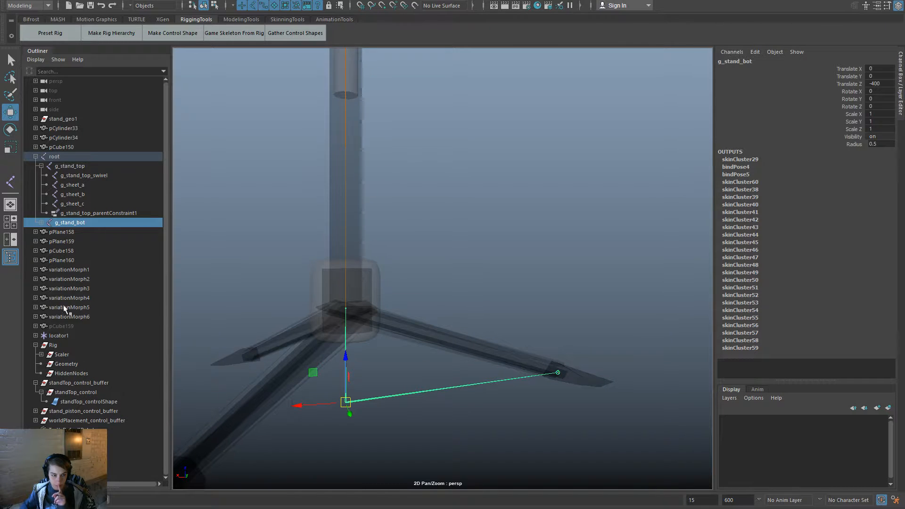
pyautogui.hotkey('ctrl', 'd')
pyautogui.hotkey('shift', 'p')
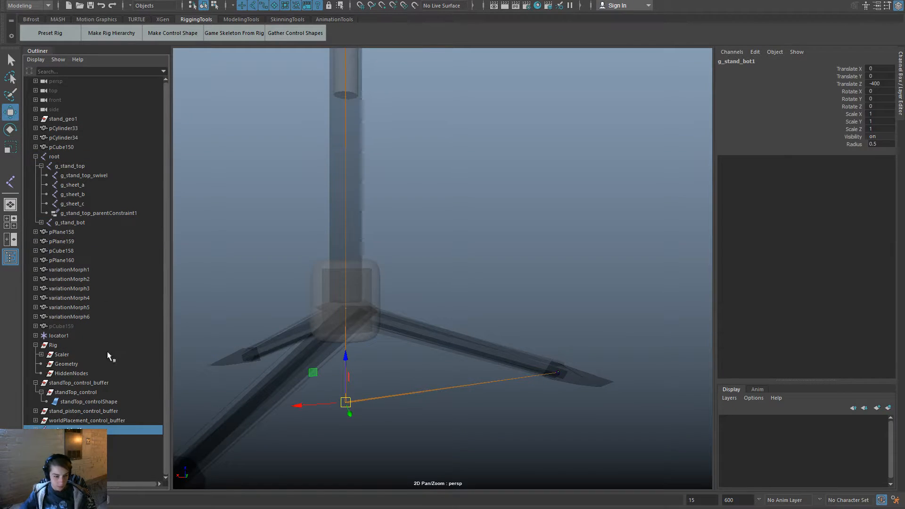
# Delete the unneeded children of the duplicated chain, including the aim constraint copied under joint2.
pyautogui.click(113, 446)
pyautogui.press('Delete')
pyautogui.click(109, 439)
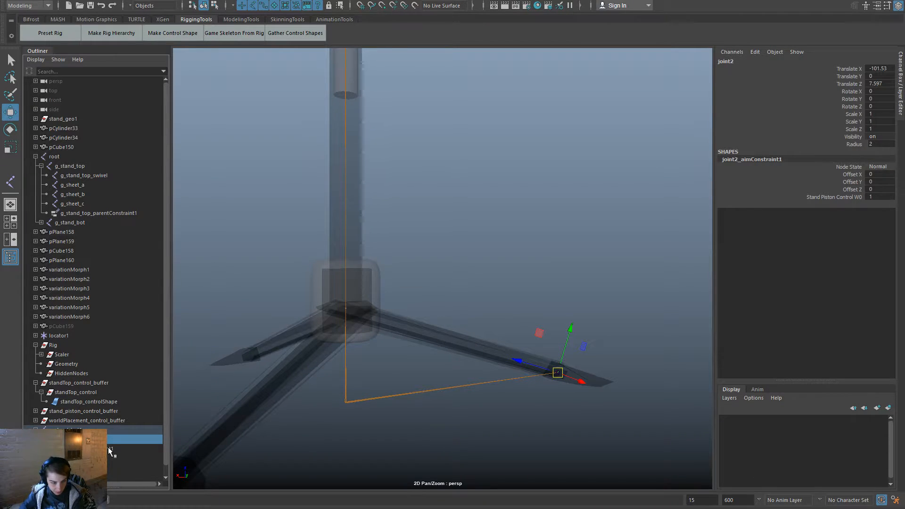
pyautogui.press('Delete')
# Rename the top joint of the duplicated chain as g_leg_a_base.
pyautogui.click(110, 430)
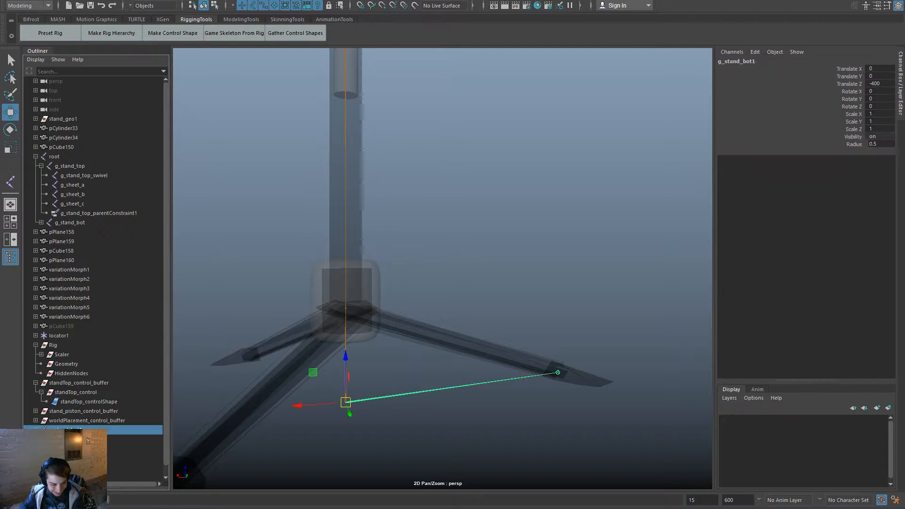
pyautogui.doubleClick(109, 430)
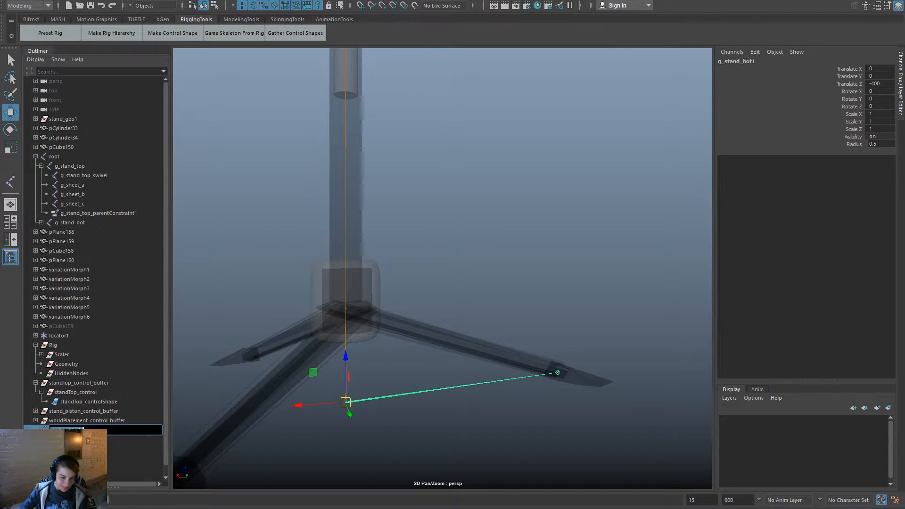
pyautogui.press('BackSpace')
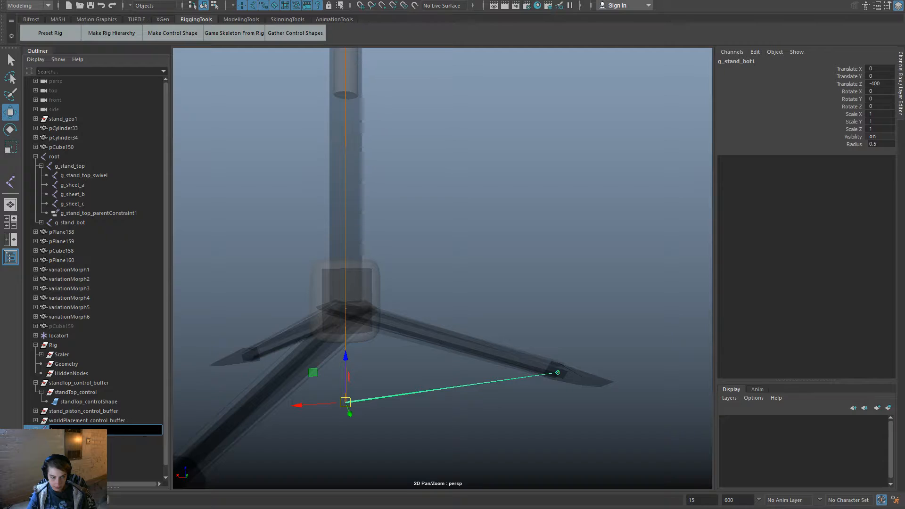
pyautogui.write('eg_')
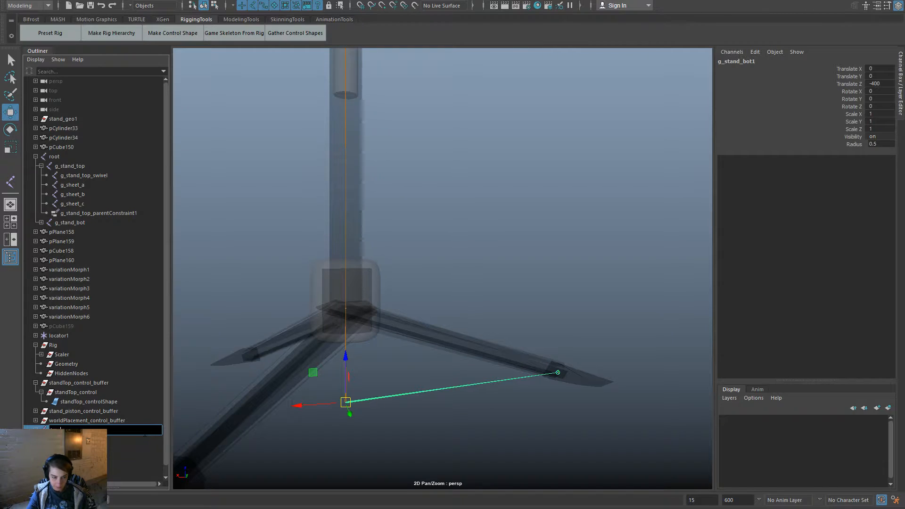
pyautogui.write('a')
pyautogui.press('Return')
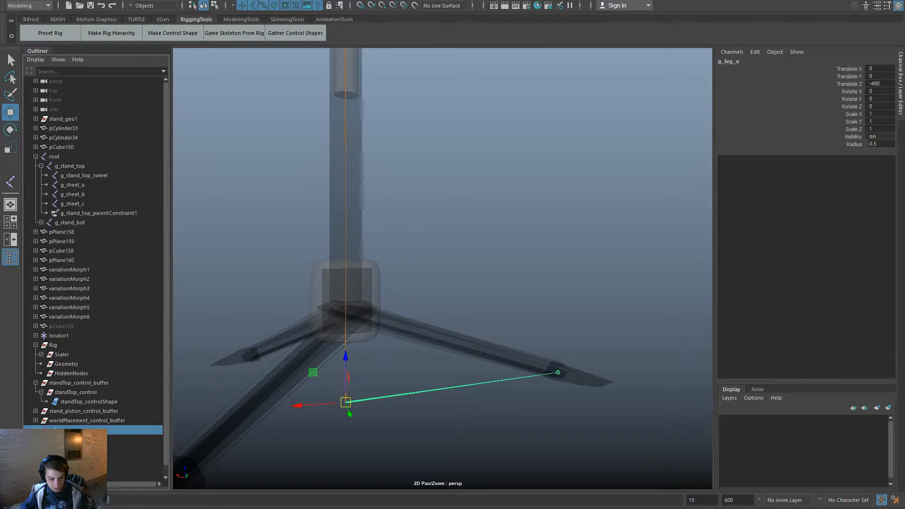
pyautogui.doubleClick(66, 430)
pyautogui.press('End')
pyautogui.write('_base')
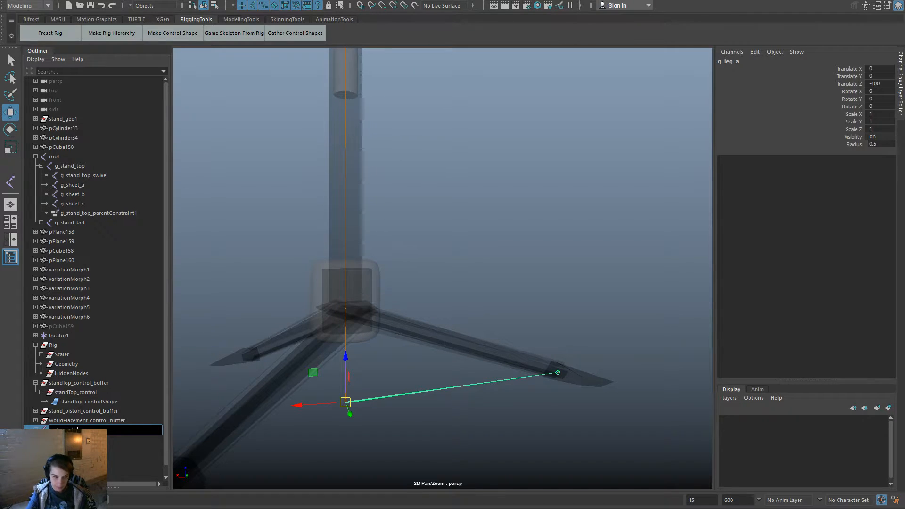
pyautogui.press('Return')
# Rename the foot joint of the duplicated leg chain as g_leg_a_foot.
pyautogui.doubleClick(68, 439)
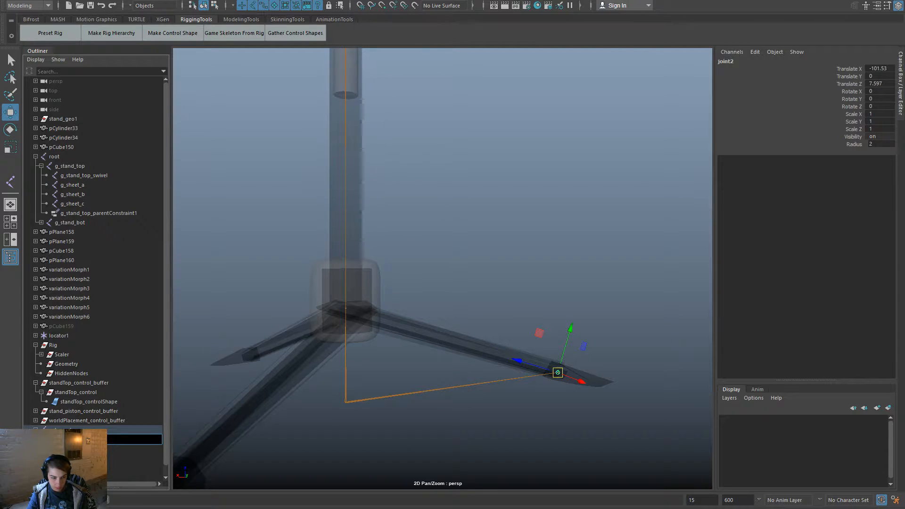
pyautogui.write('g_leg_a_foot')
pyautogui.press('Return')
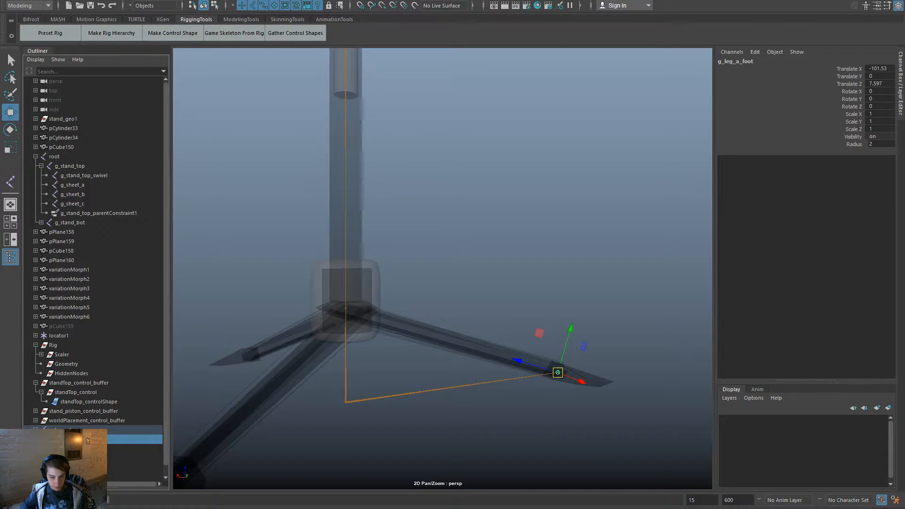
# Parent g_leg_a_base under g_stand_bot and delete the original joint2 from g_stand_bot.
pyautogui.click(97, 429)
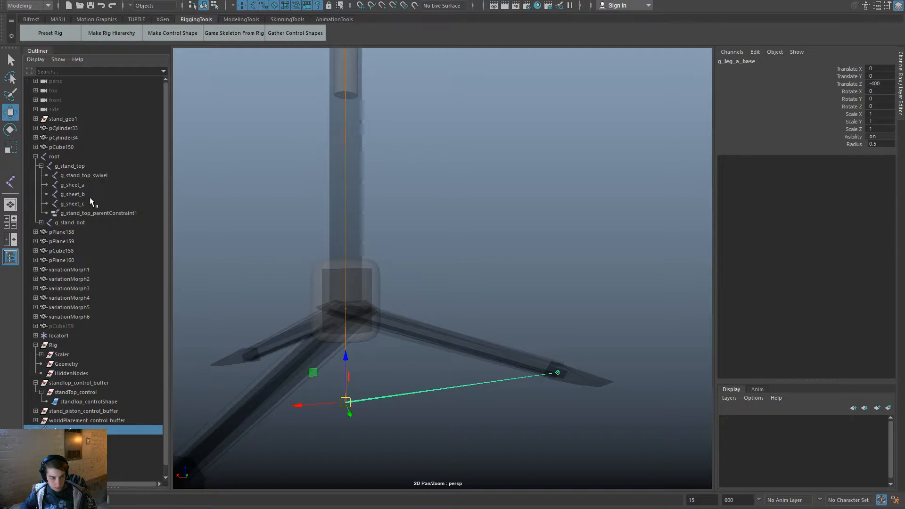
pyautogui.keyDown('ctrl'); pyautogui.click(76, 221); pyautogui.keyUp('ctrl')
pyautogui.press('p')
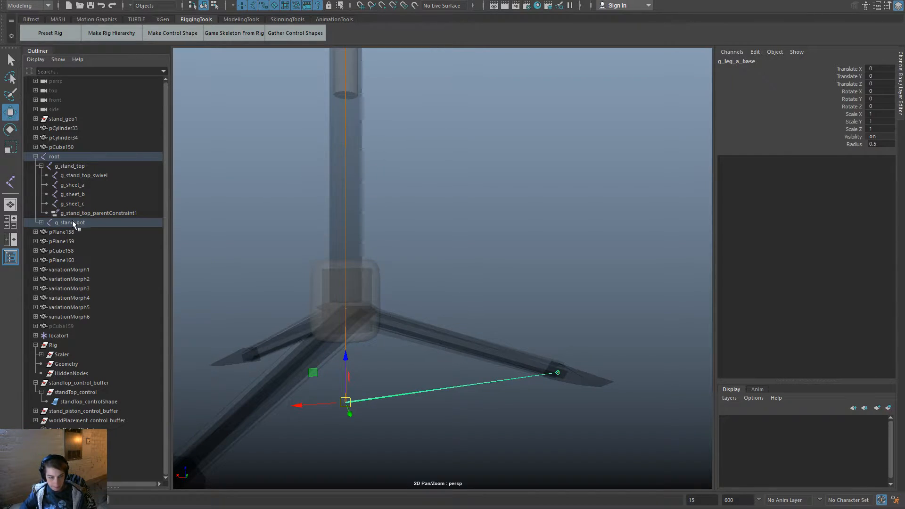
pyautogui.click(41, 222)
pyautogui.click(106, 233)
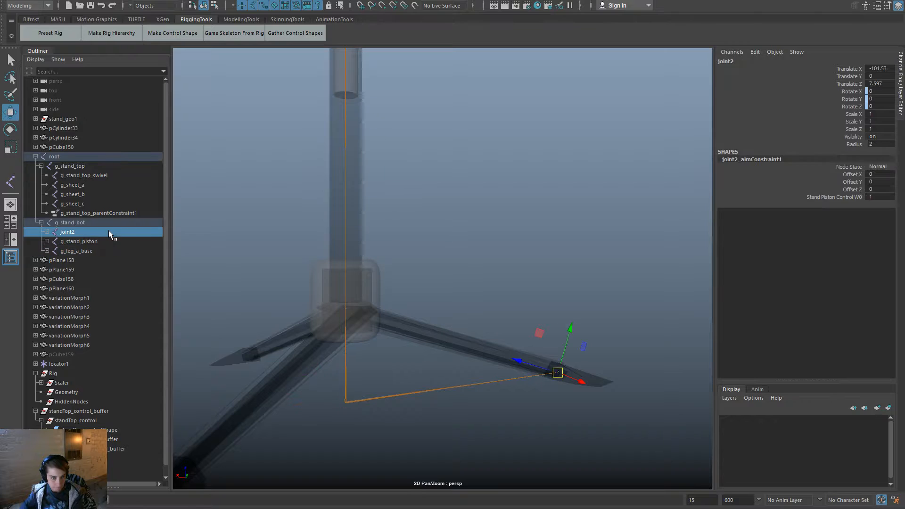
pyautogui.press('Delete')
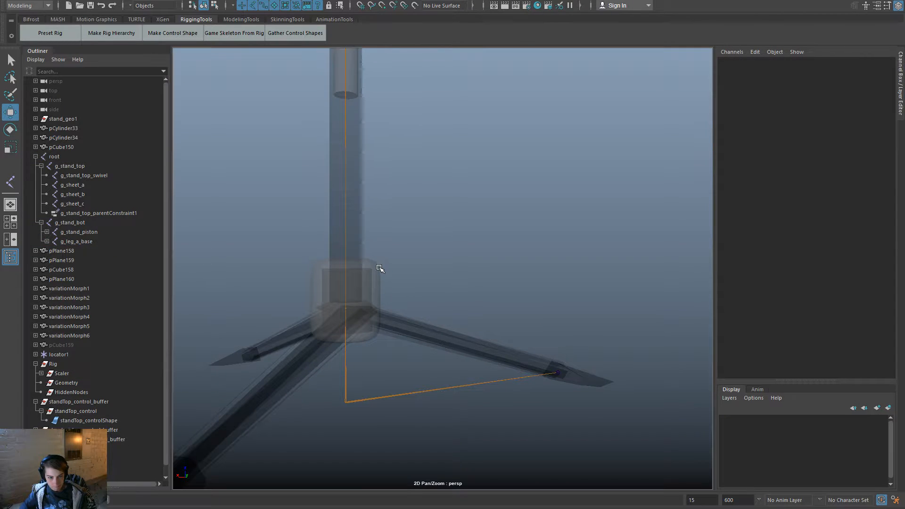
# Aim-constrain the g_leg_a_foot joint to the stand piston control.
pyautogui.click(379, 264)
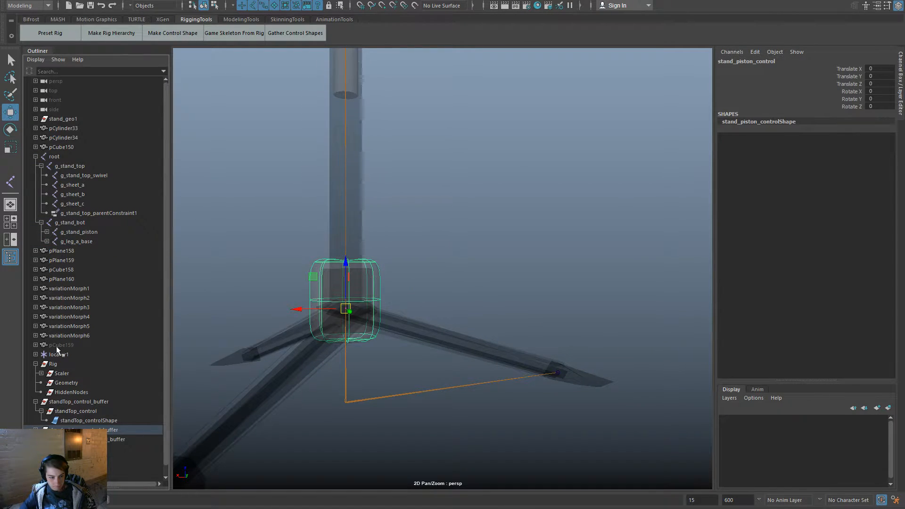
pyautogui.click(46, 240)
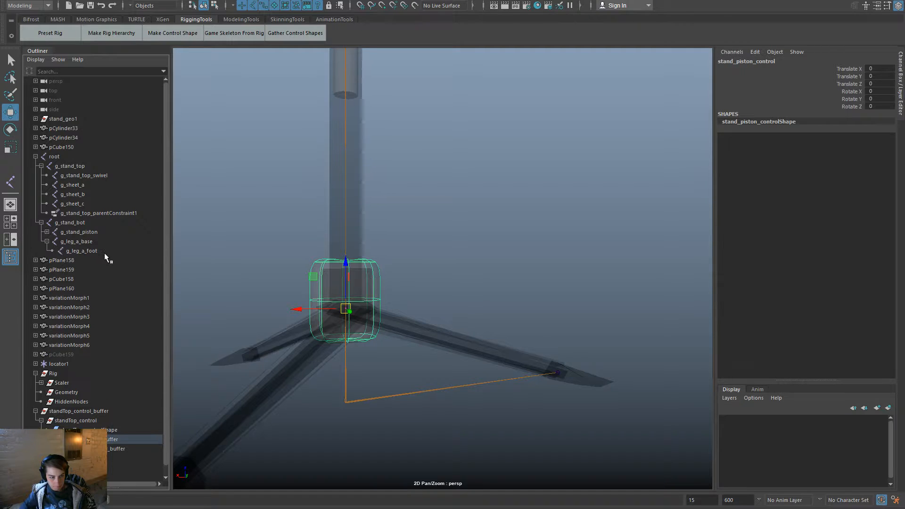
pyautogui.click(103, 251)
pyautogui.press('space')
pyautogui.moveTo(519, 273); pyautogui.dragTo(561, 325)
pyautogui.click(436, 277)
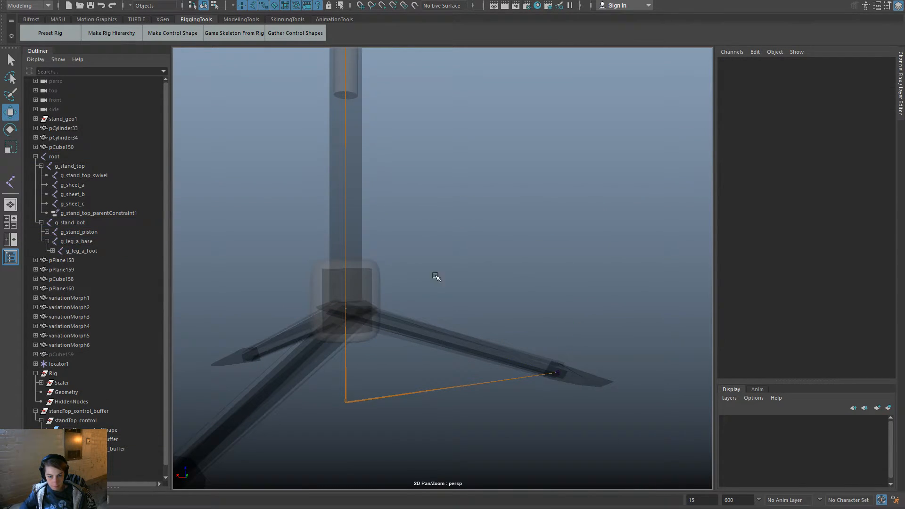
# Examine the aim-constrained g_leg_a_foot joint against the stand's leg geometry from several angles.
pyautogui.click(383, 284)
pyautogui.moveTo(343, 308)
pyautogui.mouseDown()
pyautogui.moveTo(364, 307)
pyautogui.moveTo(358, 177)
pyautogui.moveTo(363, 320)
pyautogui.moveTo(384, 203)
pyautogui.moveTo(361, 306)
pyautogui.mouseUp()
pyautogui.click(516, 259)
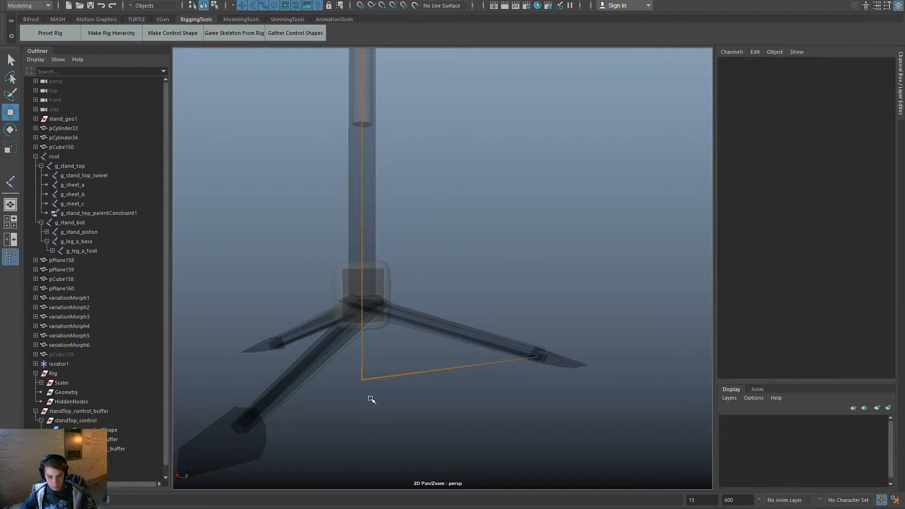
pyautogui.scroll(2, 382, 396)
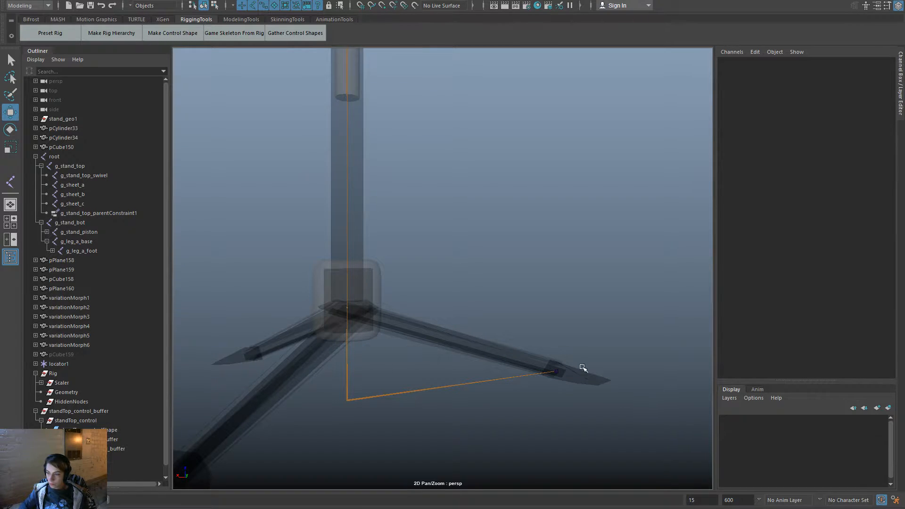
pyautogui.moveTo(289, 347); pyautogui.dragTo(322, 394, button='right')
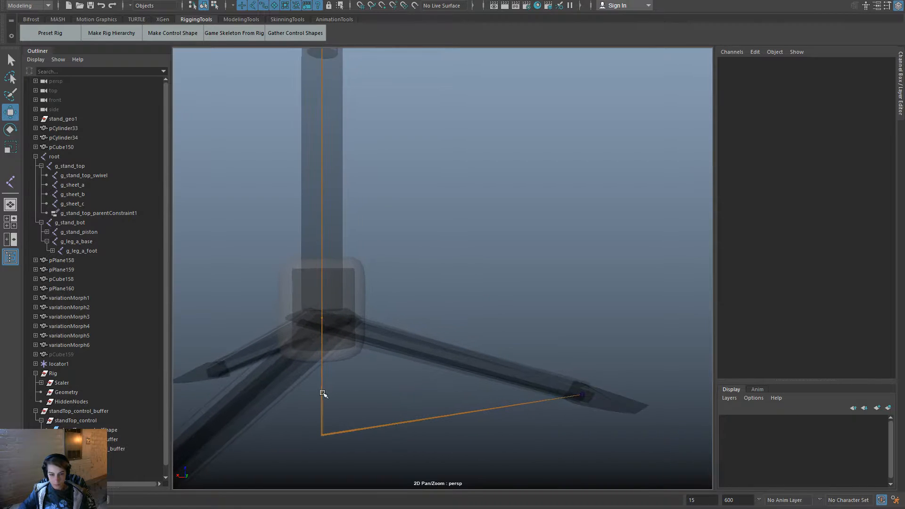
pyautogui.moveTo(322, 393); pyautogui.dragTo(411, 348, button='middle')
pyautogui.click(629, 370)
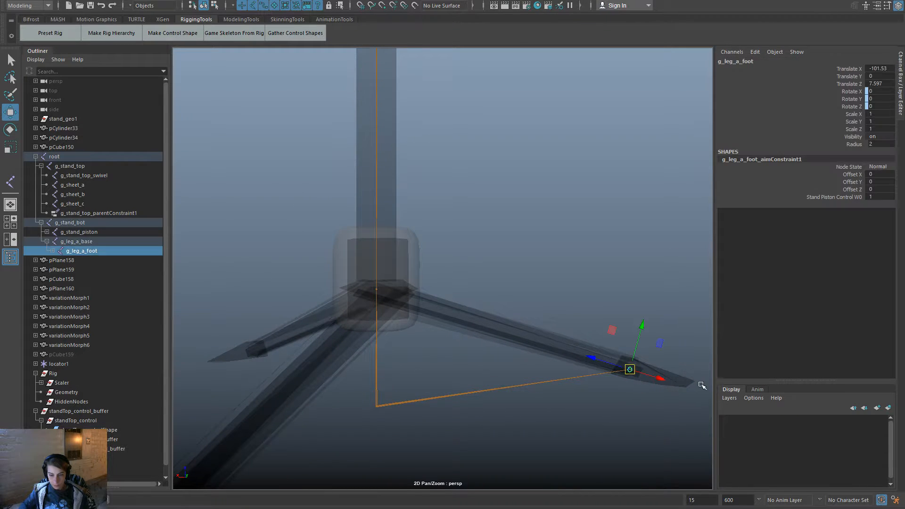
pyautogui.keyDown('alt'); pyautogui.moveTo(640, 437); pyautogui.dragTo(588, 380); pyautogui.keyUp('alt')
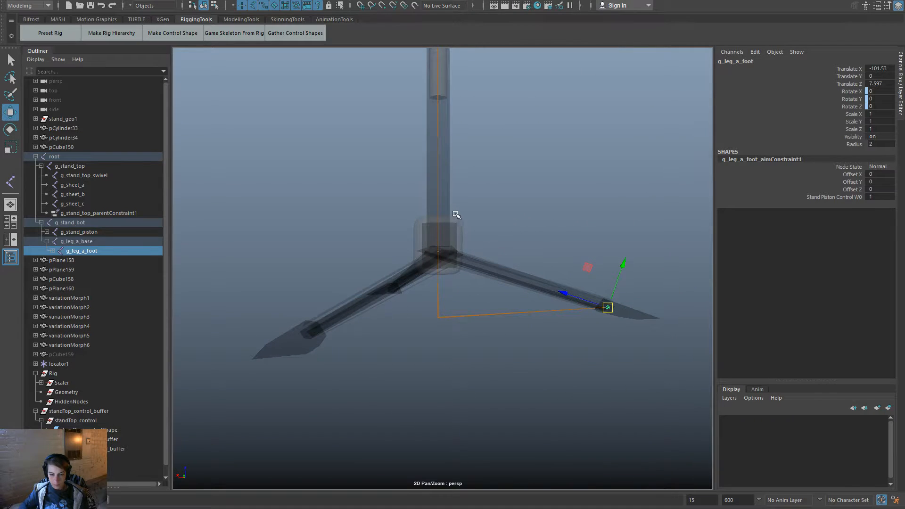
pyautogui.keyDown('alt'); pyautogui.moveTo(456, 215); pyautogui.dragTo(445, 283, button='right'); pyautogui.keyUp('alt')
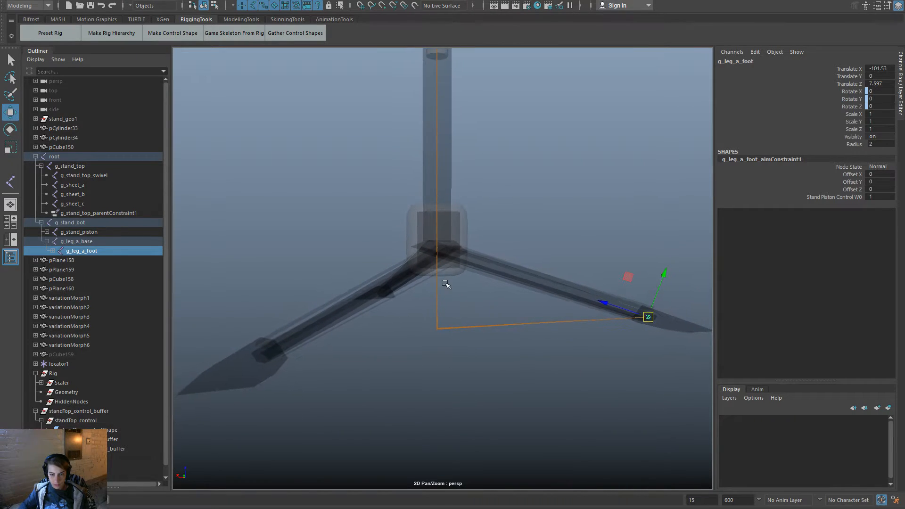
pyautogui.click(512, 204)
pyautogui.keyDown('alt'); pyautogui.moveTo(472, 296); pyautogui.dragTo(426, 208); pyautogui.keyUp('alt')
pyautogui.press('space')
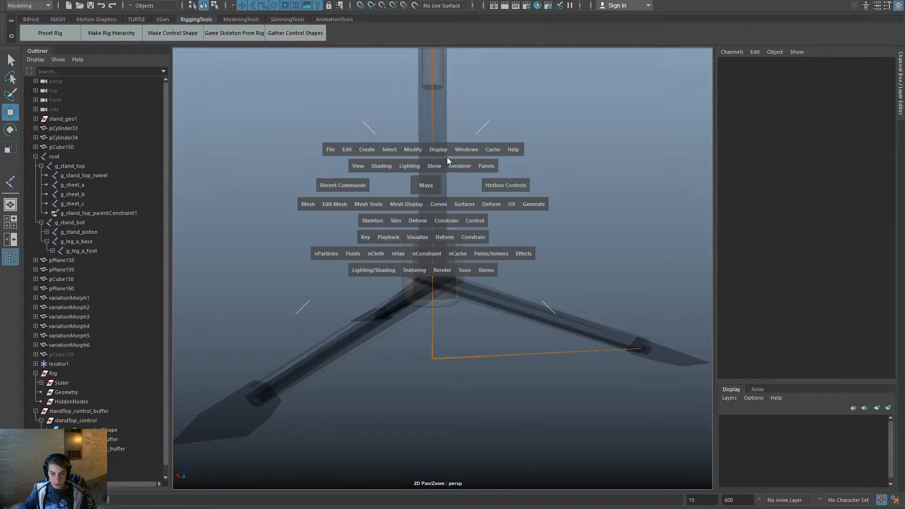
# Try to unparent g_leg_a_foot from g_leg_a_base.
pyautogui.click(592, 350)
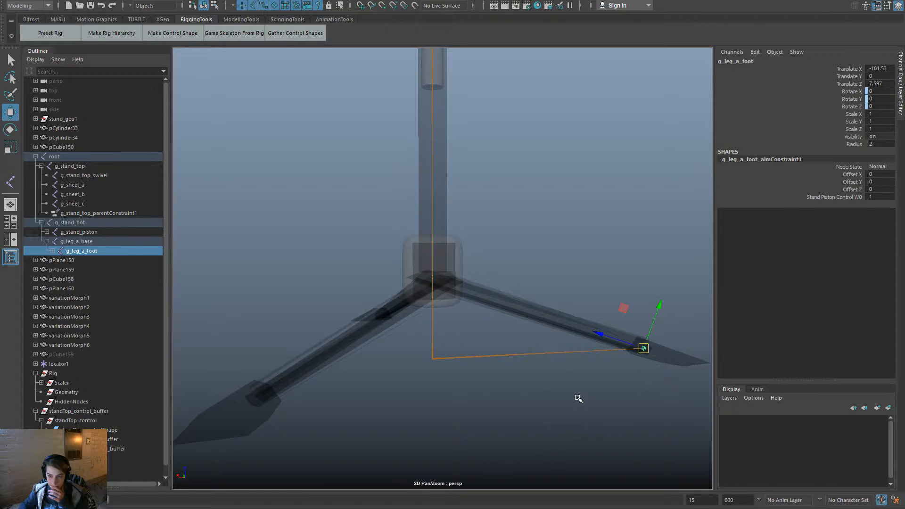
pyautogui.click(595, 389)
pyautogui.click(643, 347)
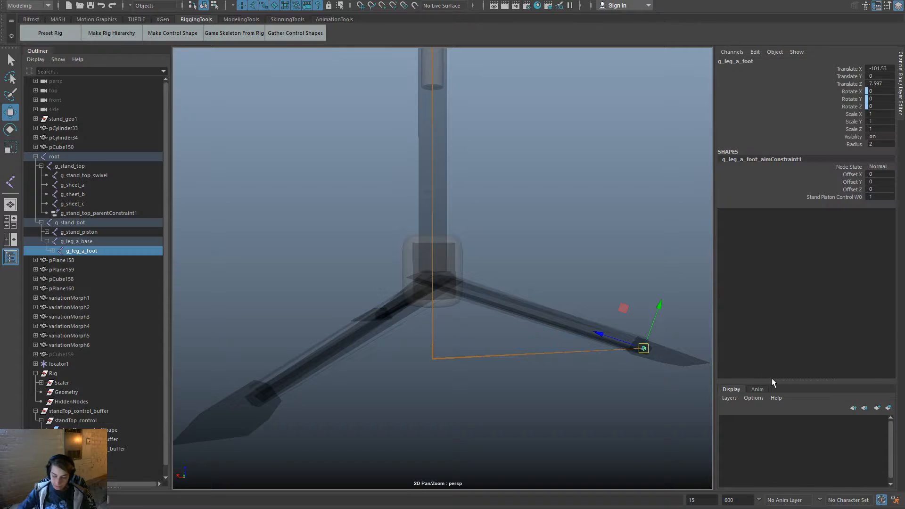
pyautogui.hotkey('shift', 'p')
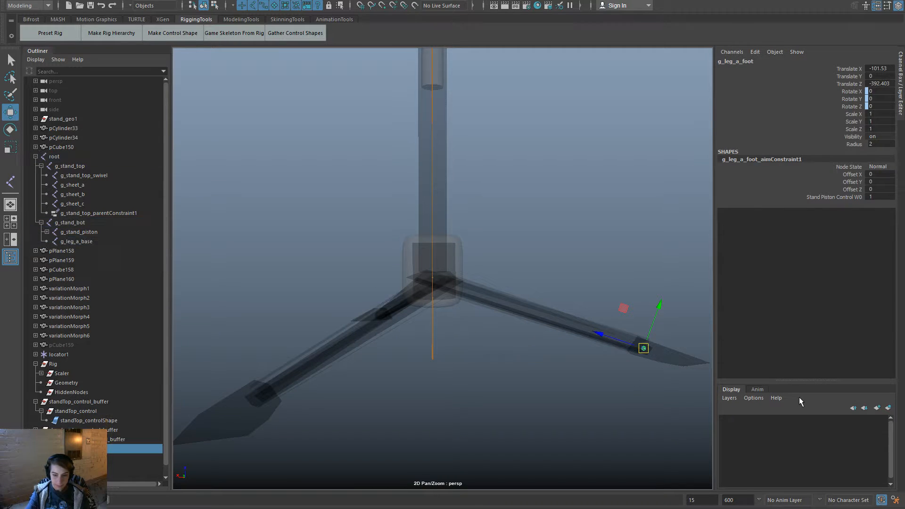
pyautogui.hotkey('ctrl', 'z')
# Orient g_leg_a_base and its children with primary axis Z, secondary axis Y and secondary axis world orientation Z.
pyautogui.press('Up')
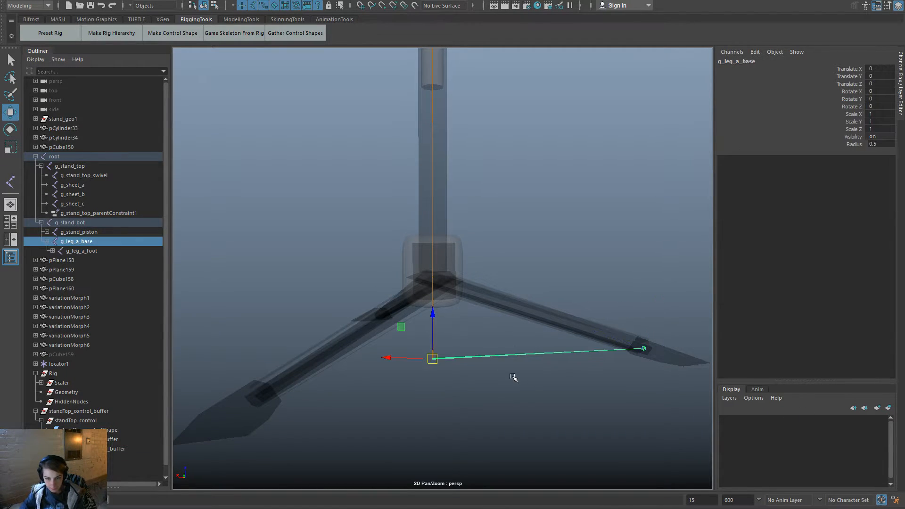
pyautogui.press('space')
pyautogui.click(443, 364)
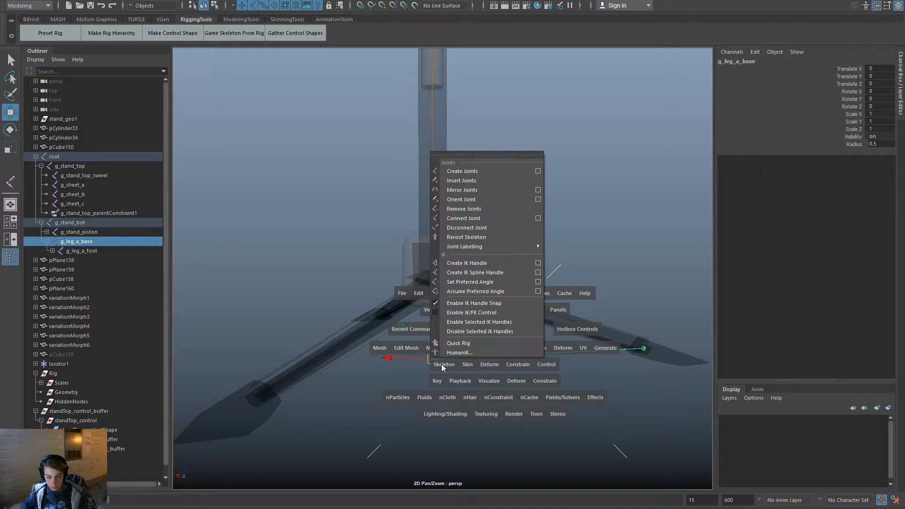
pyautogui.click(538, 199)
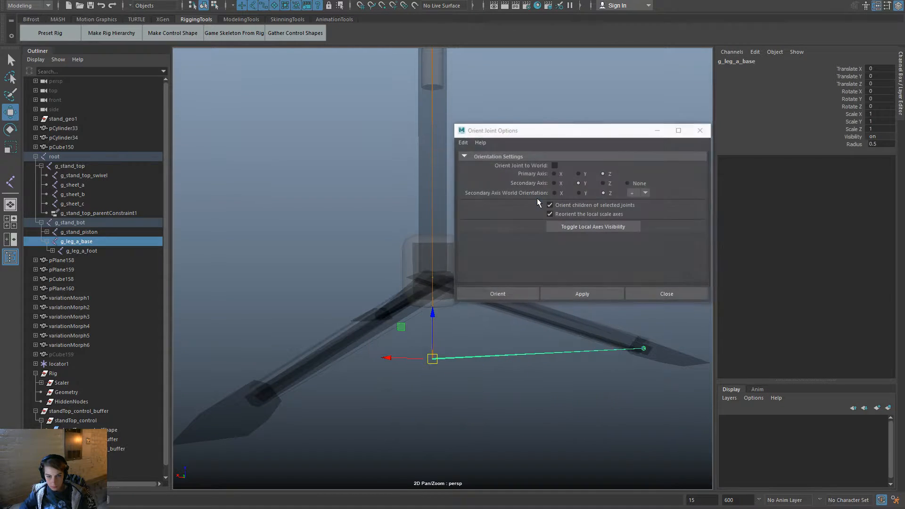
pyautogui.click(587, 291)
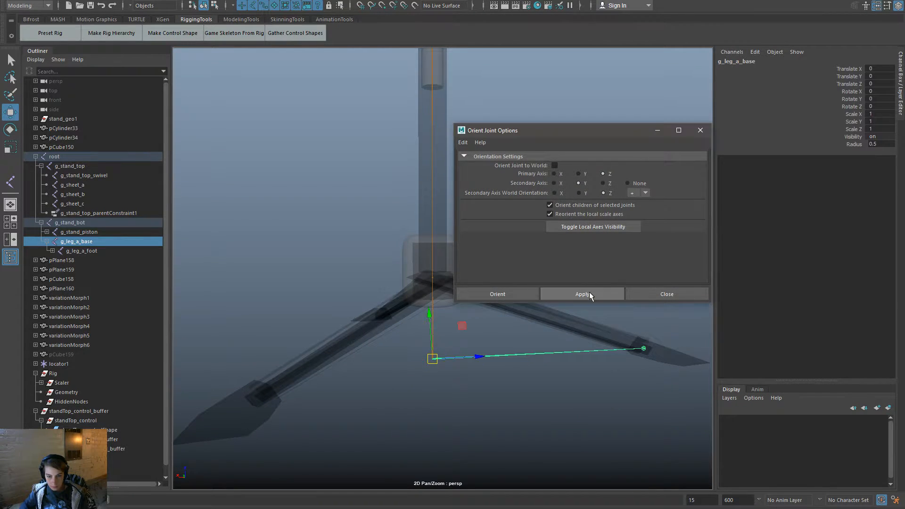
# Check the Translate Z values of g_leg_a_foot and g_stand_piston, and close the Orient Joint options.
pyautogui.click(591, 367)
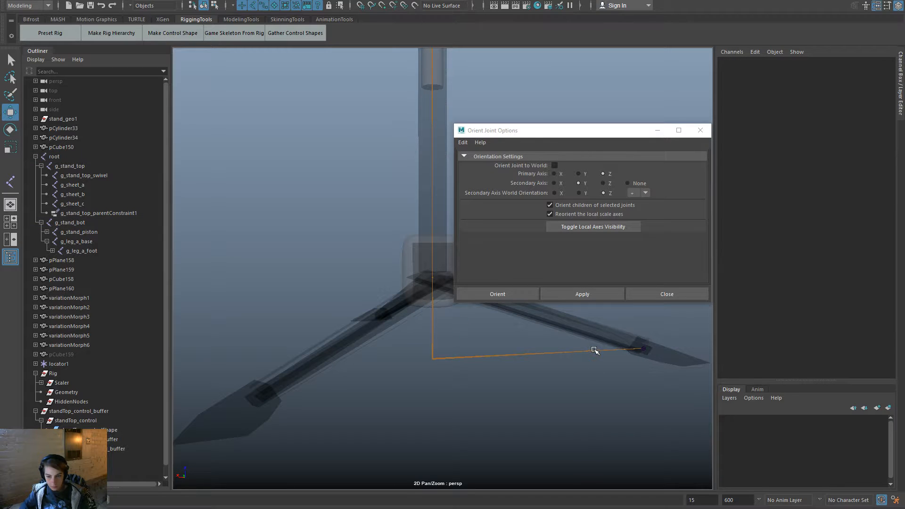
pyautogui.click(593, 350)
pyautogui.click(643, 349)
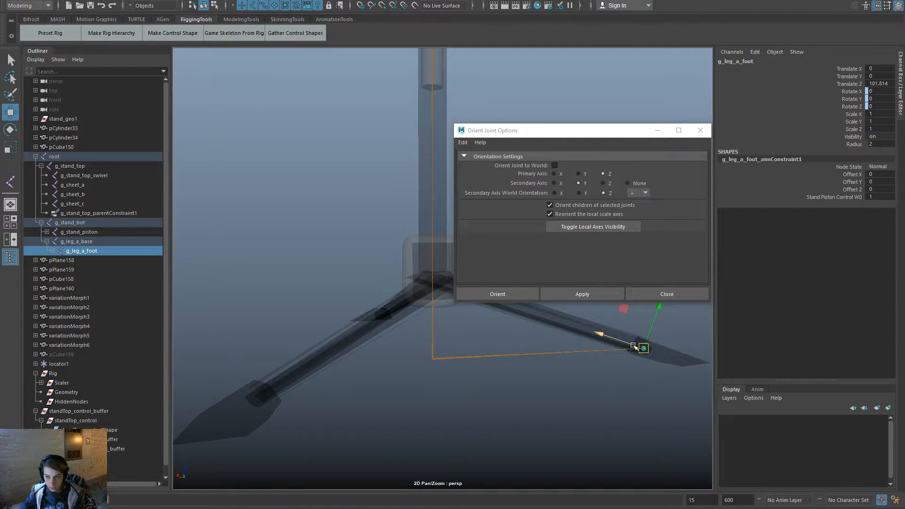
pyautogui.doubleClick(888, 84)
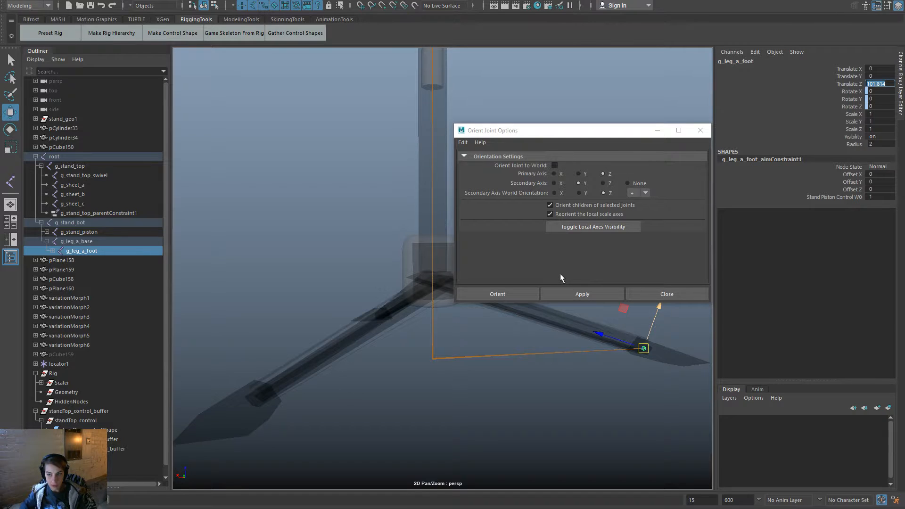
pyautogui.click(431, 277)
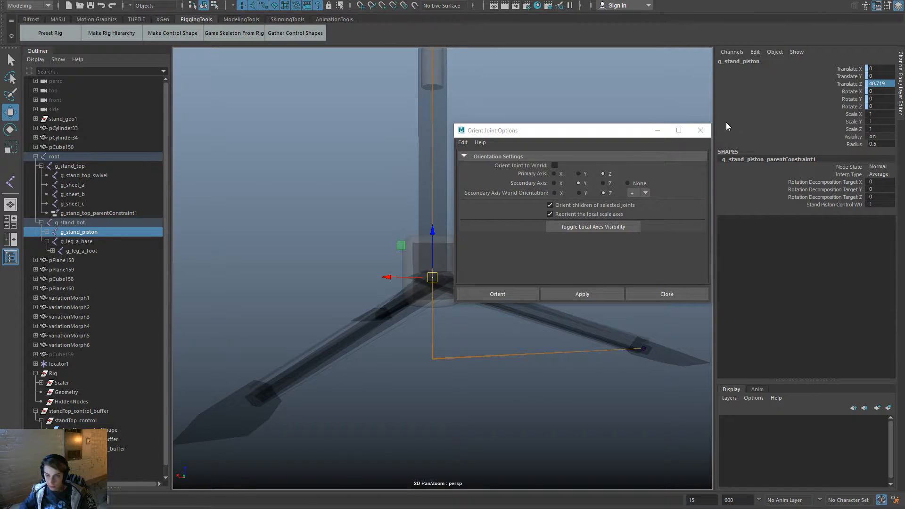
pyautogui.click(700, 131)
pyautogui.click(574, 271)
pyautogui.scroll(1, 512, 320)
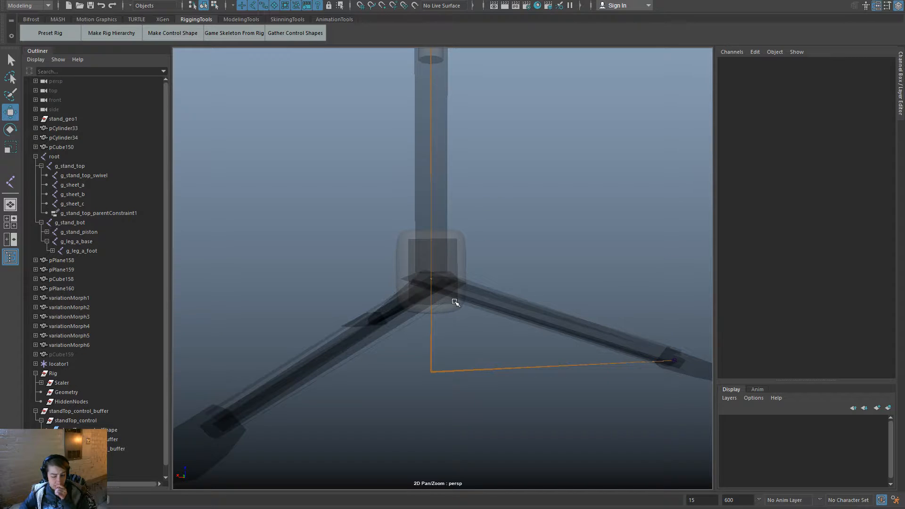
pyautogui.click(427, 280)
pyautogui.click(602, 202)
# Open the Hypershade and move its window clear of the viewport.
pyautogui.press('space')
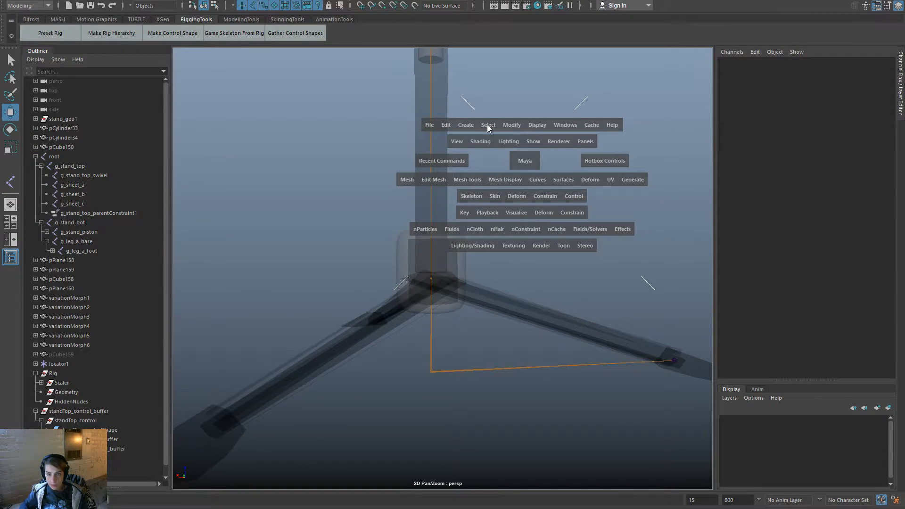
pyautogui.click(565, 125)
pyautogui.moveTo(616, 189)
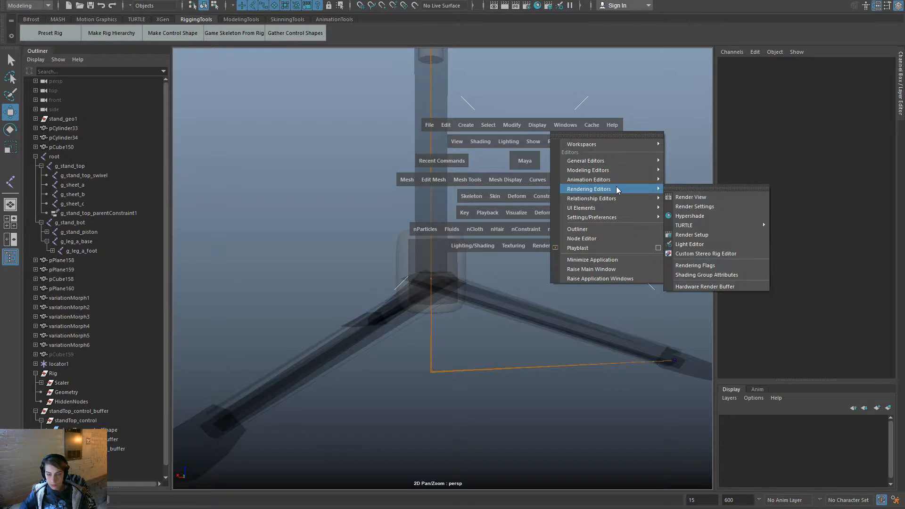
pyautogui.click(697, 216)
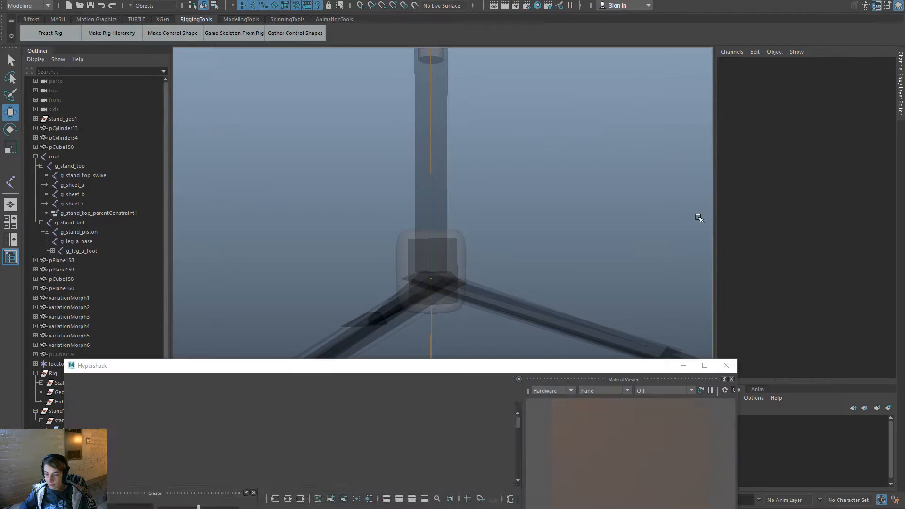
pyautogui.moveTo(490, 366)
pyautogui.mouseDown()
pyautogui.moveTo(904, 252)
pyautogui.moveTo(904, 235)
pyautogui.mouseUp()
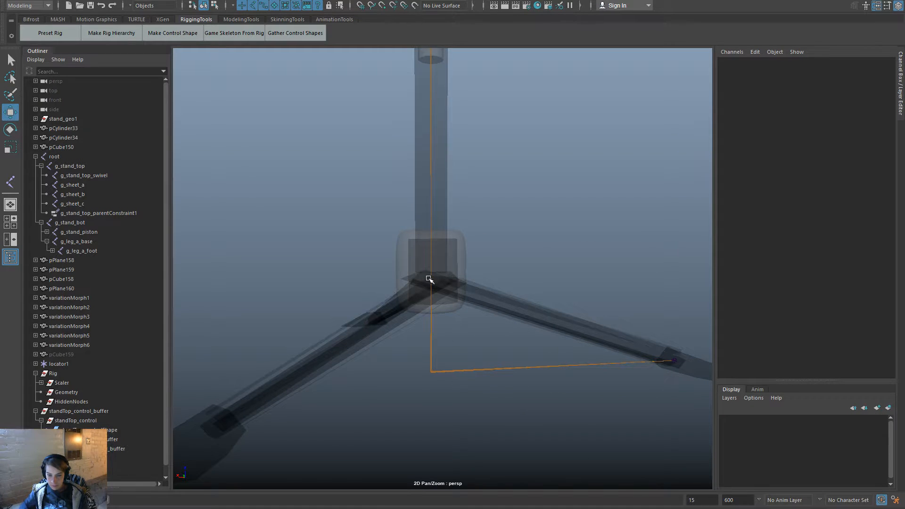
# Check the translate values of g_stand_piston, g_stand_bot and stand_piston_control.
pyautogui.click(430, 278)
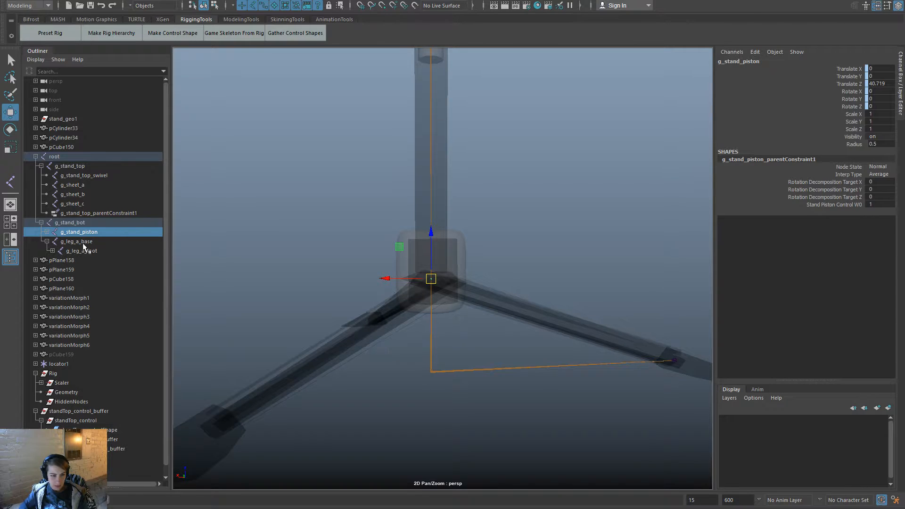
pyautogui.click(117, 230)
pyautogui.keyDown('ctrl'); pyautogui.click(117, 222); pyautogui.keyUp('ctrl')
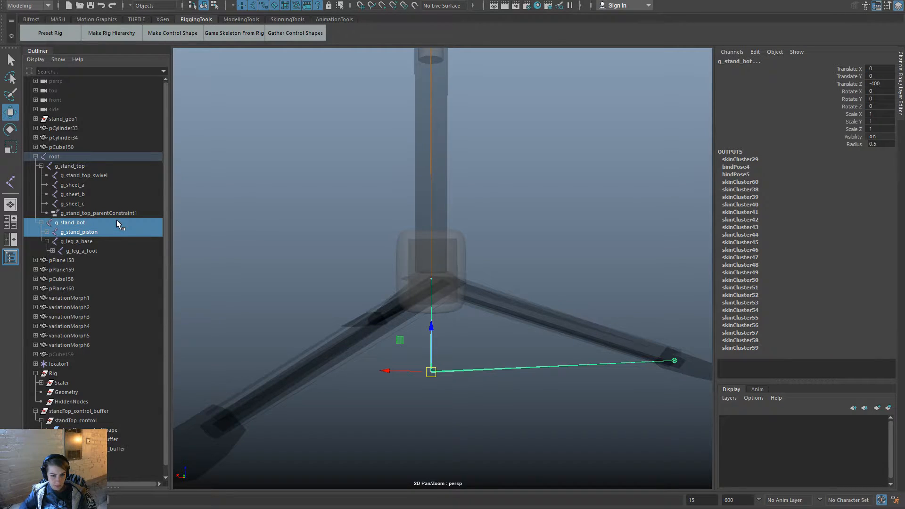
pyautogui.click(462, 245)
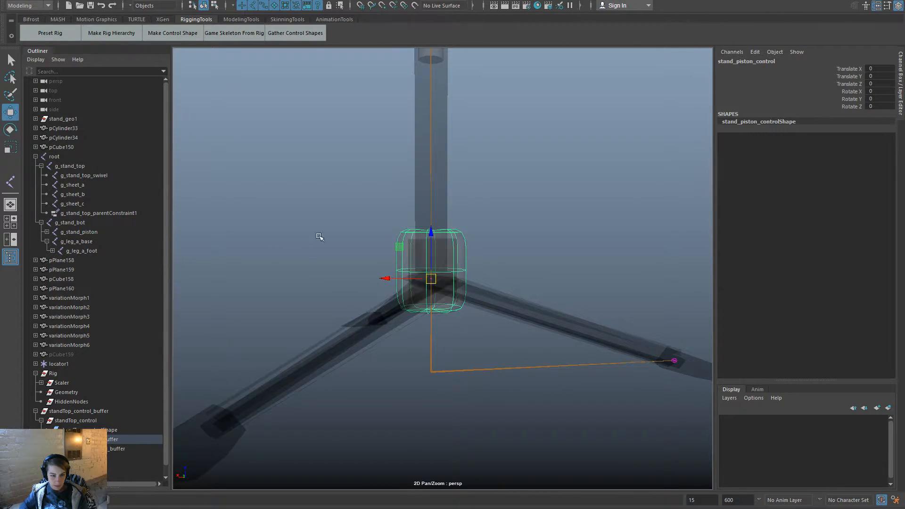
pyautogui.click(85, 223)
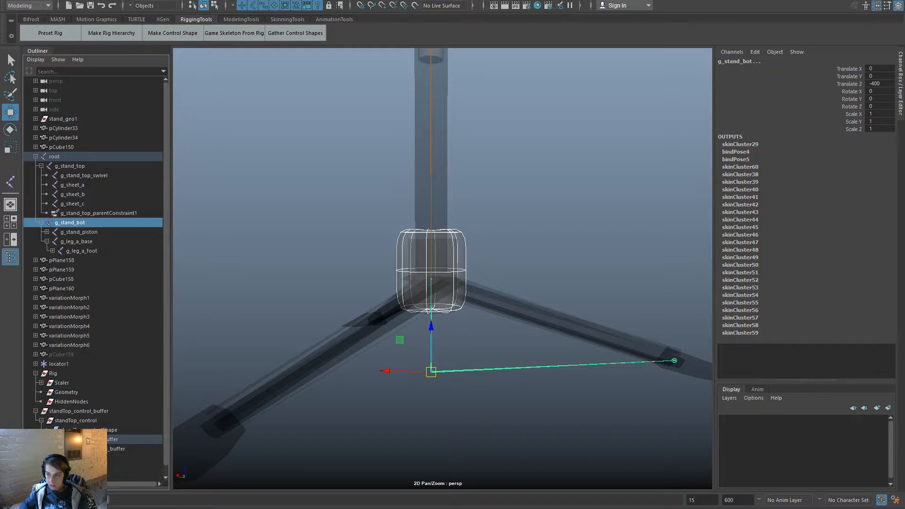
# Create a Distance Between utility node in the Hypershade work area.
pyautogui.moveTo(904, 118); pyautogui.dragTo(321, 57)
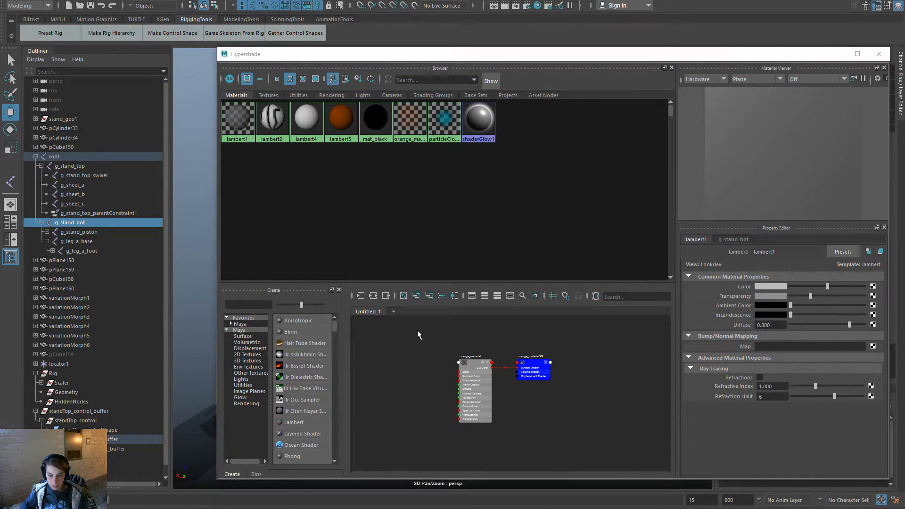
pyautogui.press('space')
pyautogui.click(384, 312)
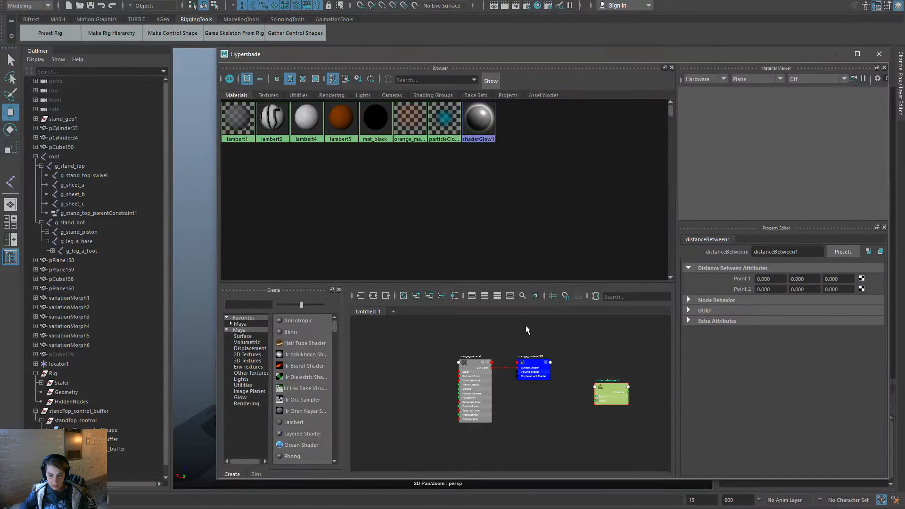
pyautogui.scroll(3, 604, 419)
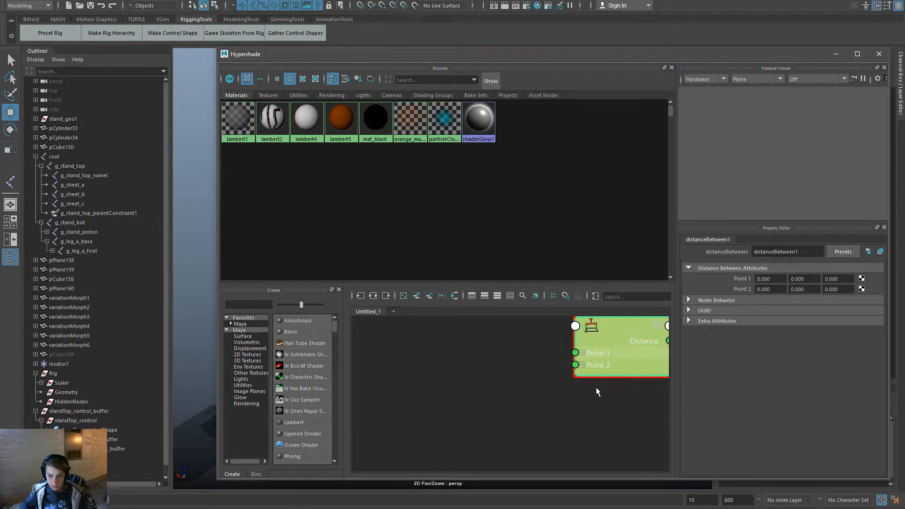
# Load stand_piston_control as the source object in the Connection Editor, keeping the Hypershade clear of the viewport.
pyautogui.moveTo(418, 54); pyautogui.dragTo(904, 65)
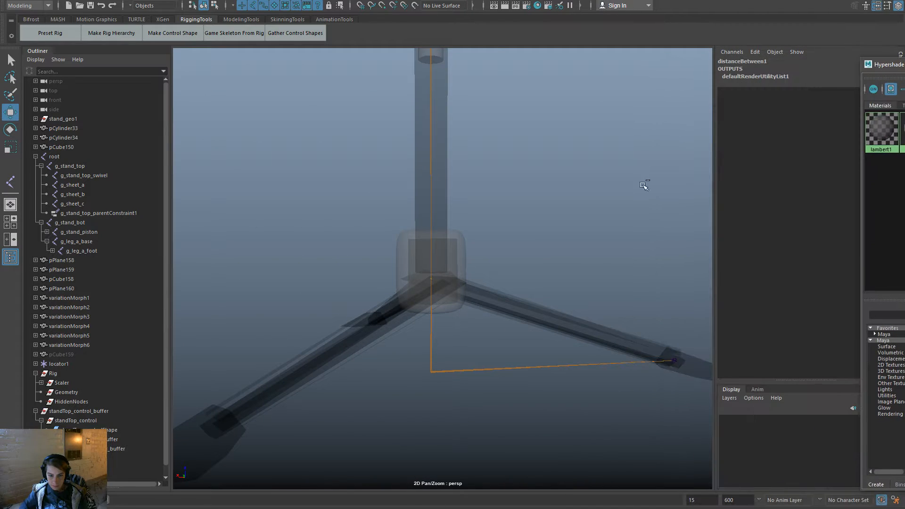
pyautogui.click(490, 247)
pyautogui.click(462, 267)
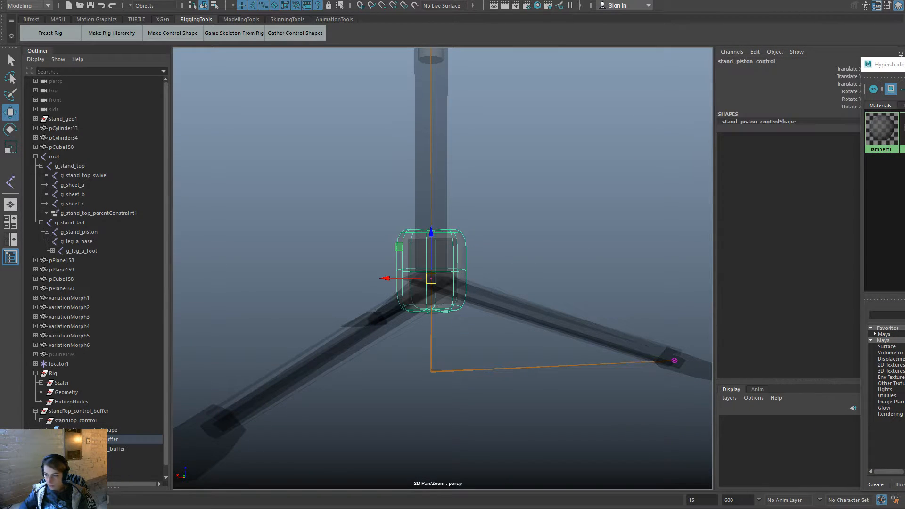
pyautogui.click(453, 251)
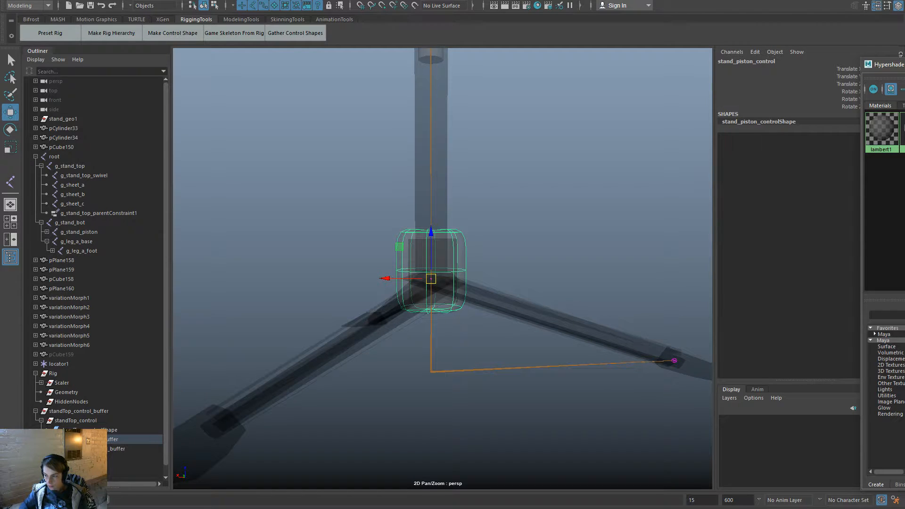
pyautogui.click(470, 250)
pyautogui.press('space')
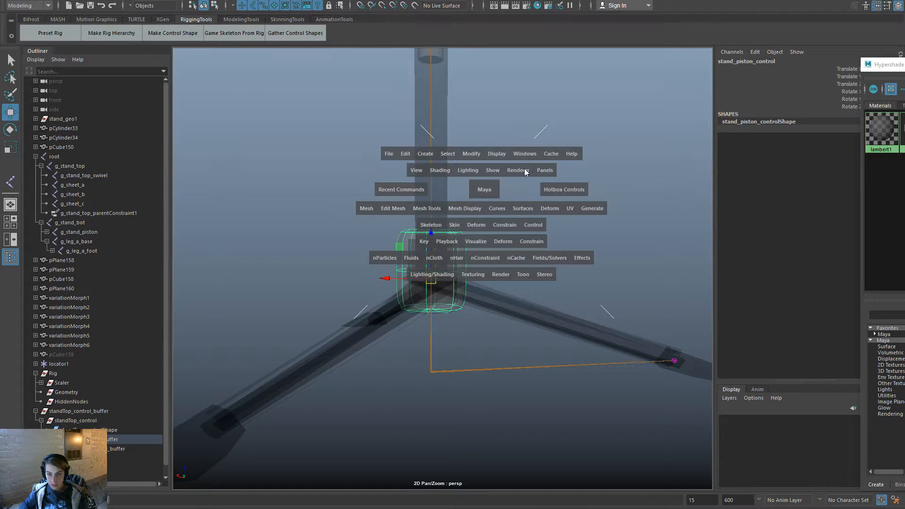
pyautogui.moveTo(524, 156); pyautogui.dragTo(680, 293)
pyautogui.moveTo(748, 123); pyautogui.dragTo(640, 113)
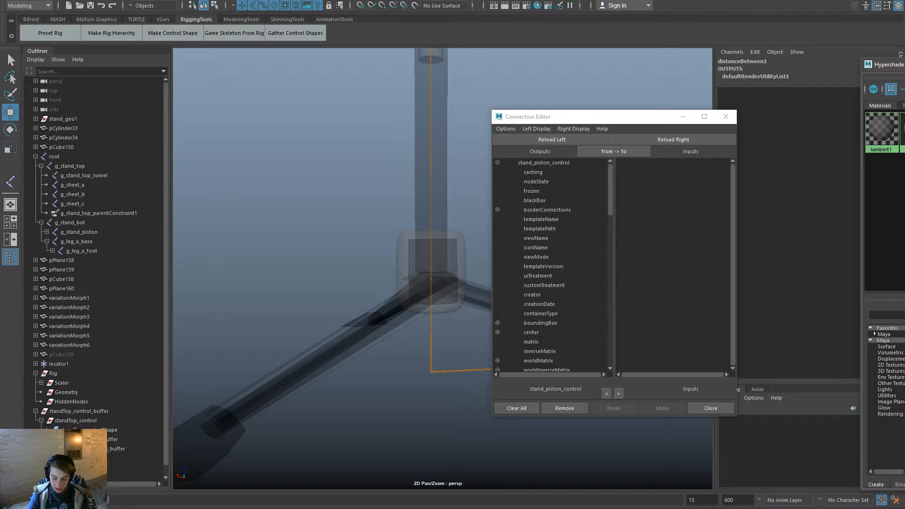
# Rename the Distance Between node leg_a_dist, load it as the Connection Editor's target, and close the editor.
pyautogui.press('Return')
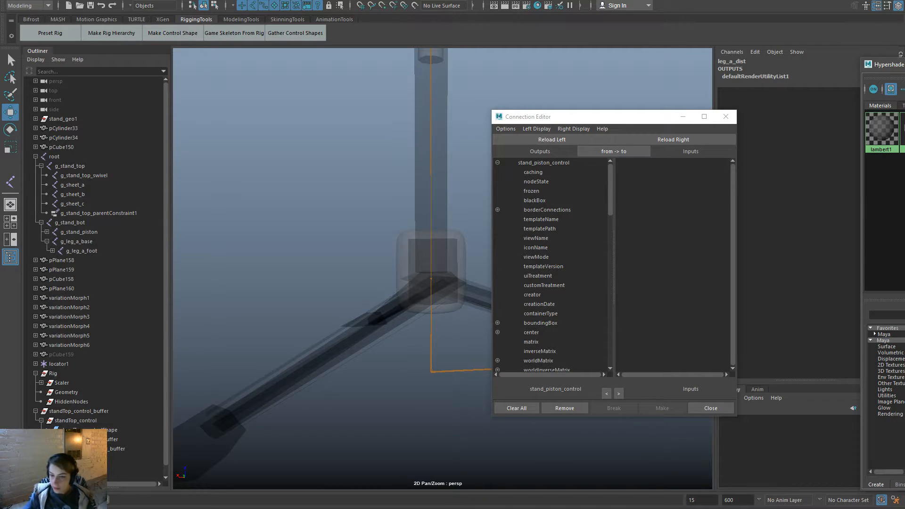
pyautogui.click(678, 139)
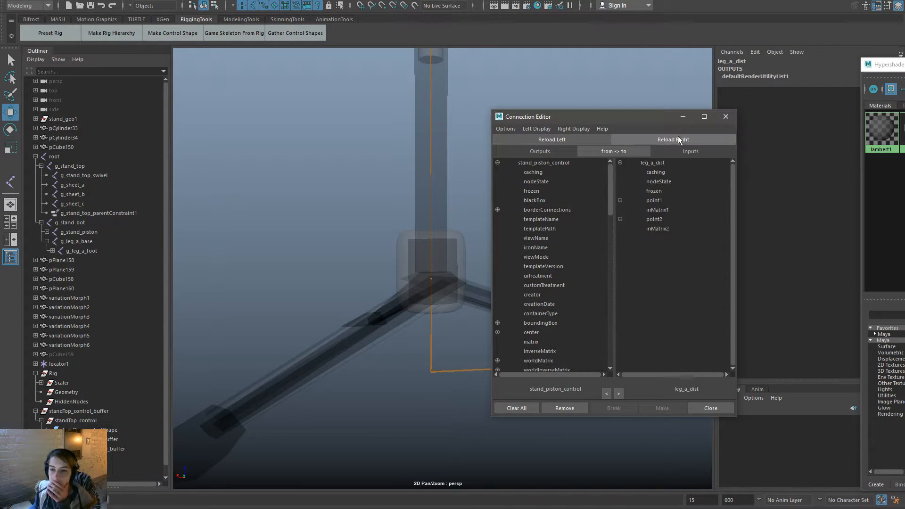
pyautogui.moveTo(610, 194); pyautogui.dragTo(623, 177)
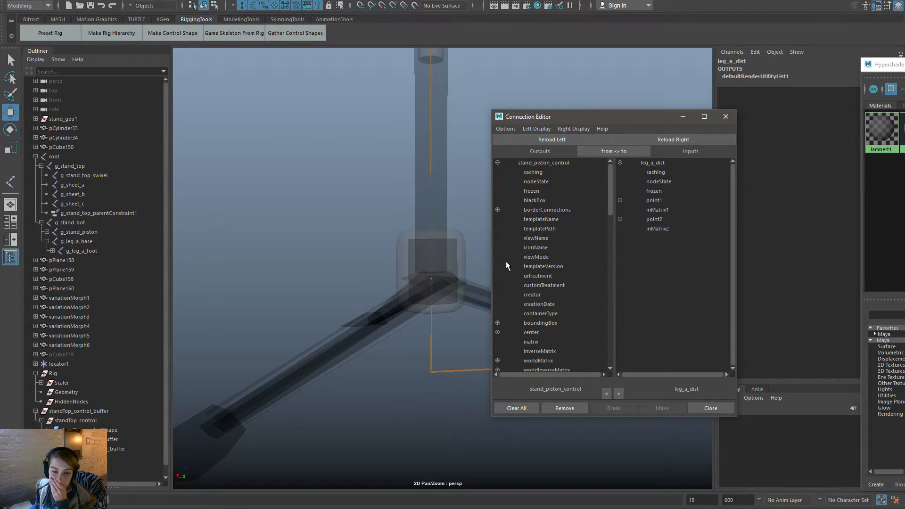
pyautogui.click(725, 116)
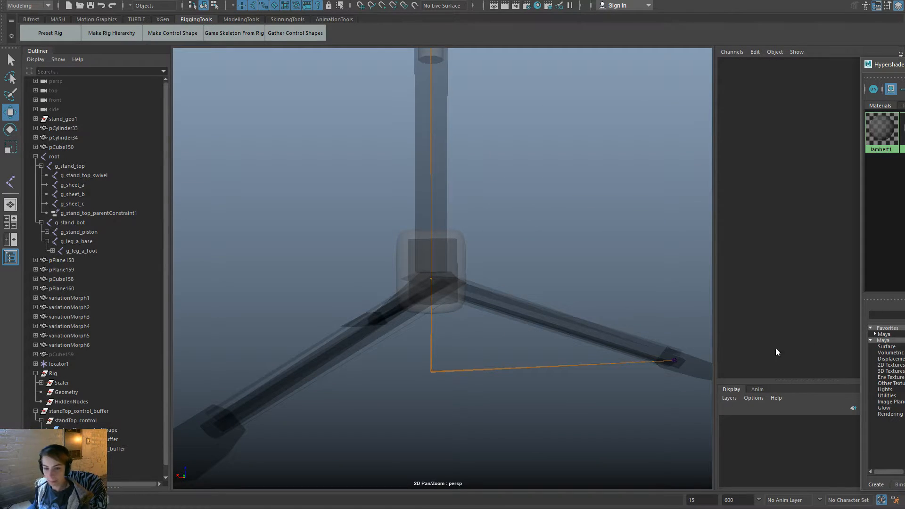
# Compare the stand_piston_control with the g_stand_piston joint and check the joint's Translate Z value.
pyautogui.click(456, 251)
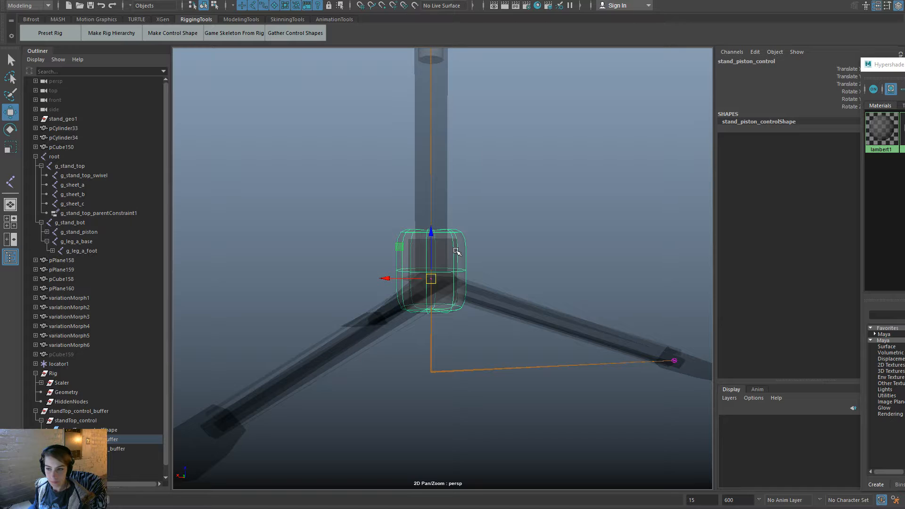
pyautogui.click(439, 338)
pyautogui.click(430, 283)
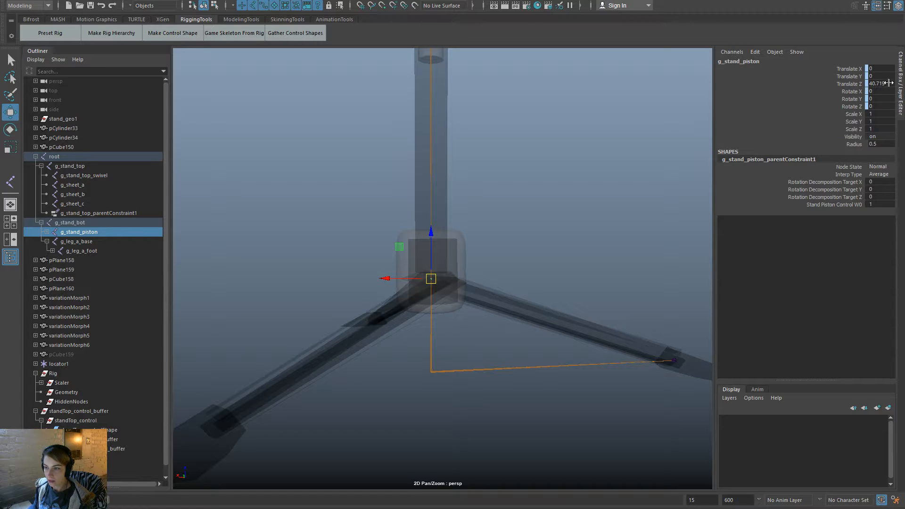
# Create a Plus Minus Average general utility node in the Hypershade.
pyautogui.moveTo(904, 85); pyautogui.dragTo(447, 73)
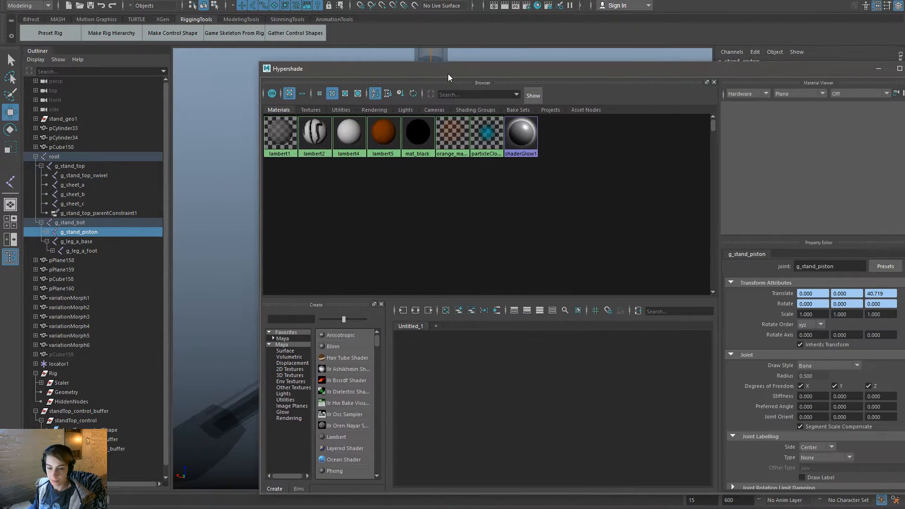
pyautogui.press('space')
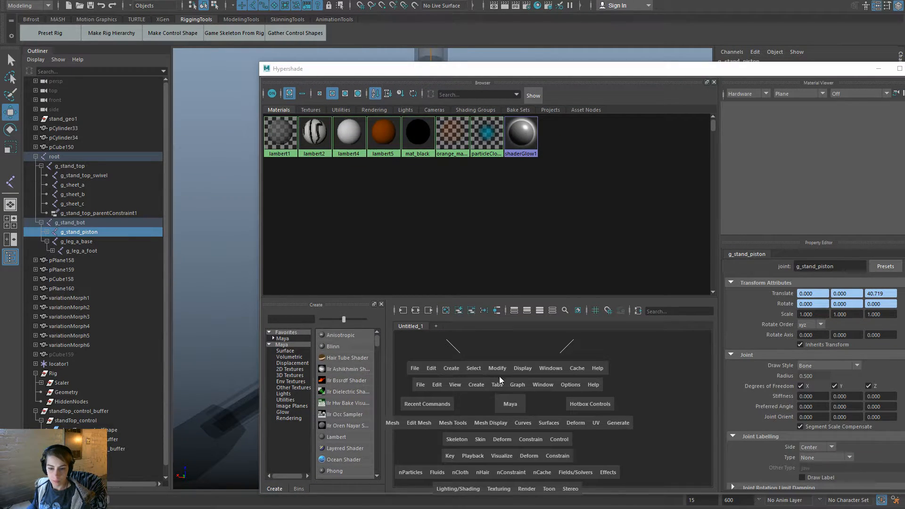
pyautogui.click(445, 370)
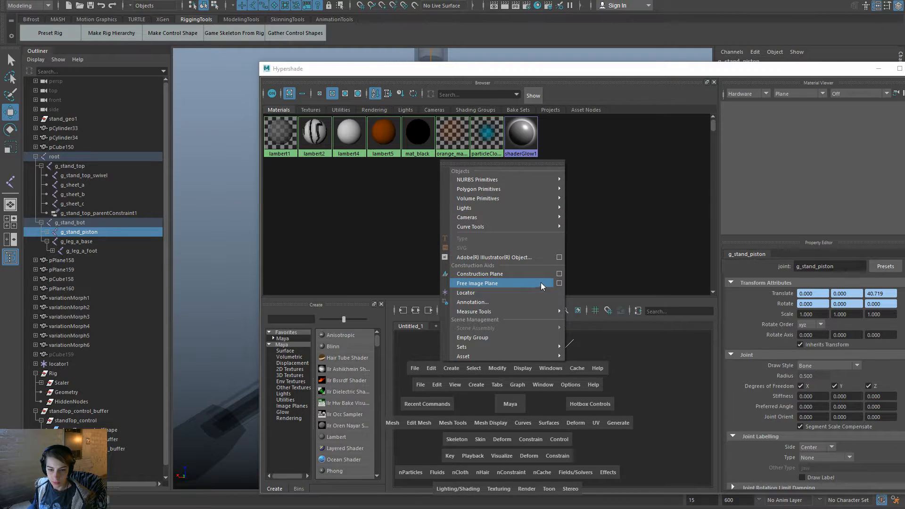
pyautogui.click(663, 285)
pyautogui.click(482, 385)
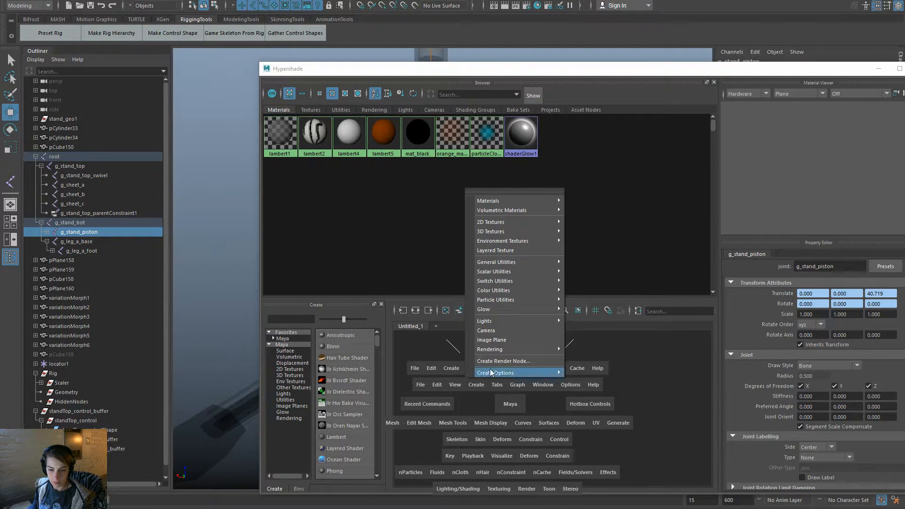
pyautogui.moveTo(561, 263)
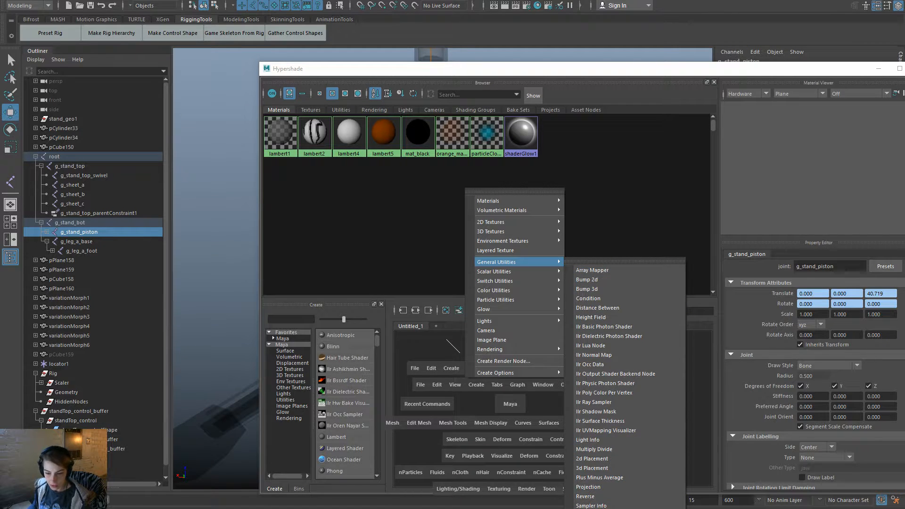
pyautogui.click(612, 477)
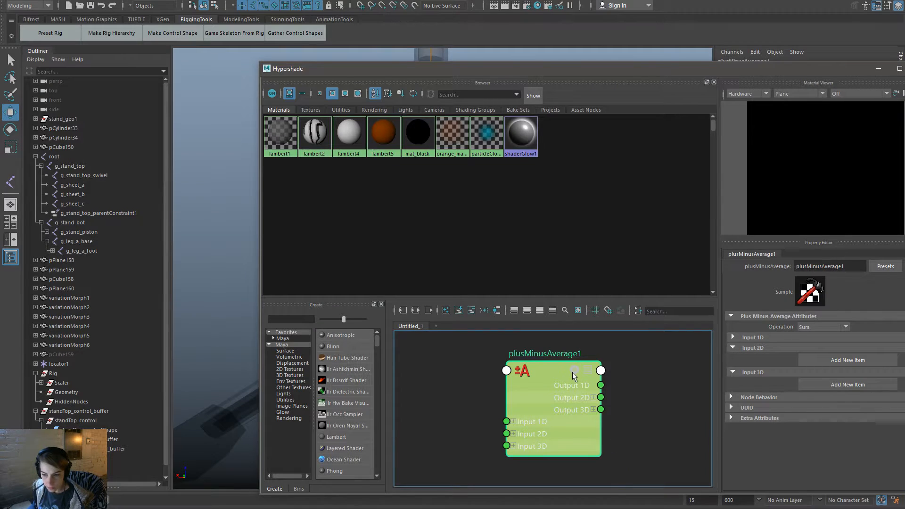
# Expand the Input 1D section of the Plus Minus Average node and set its operation to Subtract.
pyautogui.click(571, 372)
pyautogui.click(733, 338)
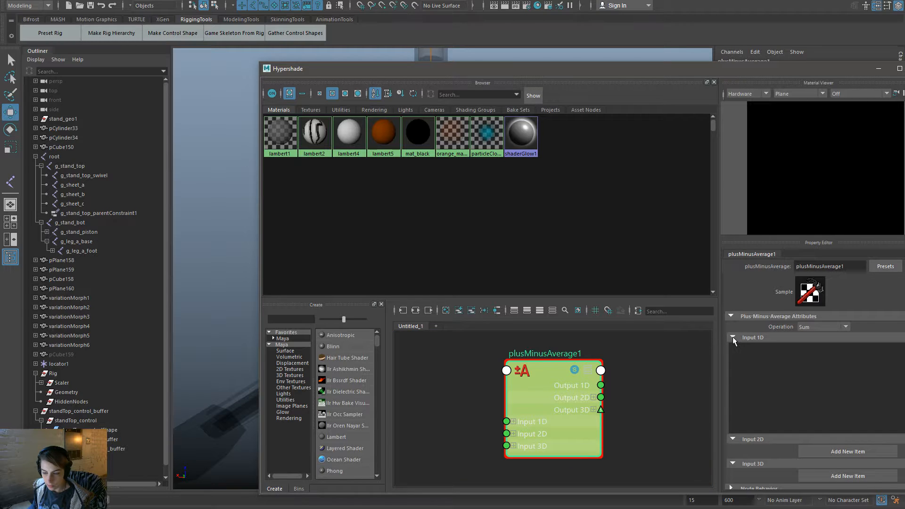
pyautogui.moveTo(675, 70); pyautogui.dragTo(560, 51)
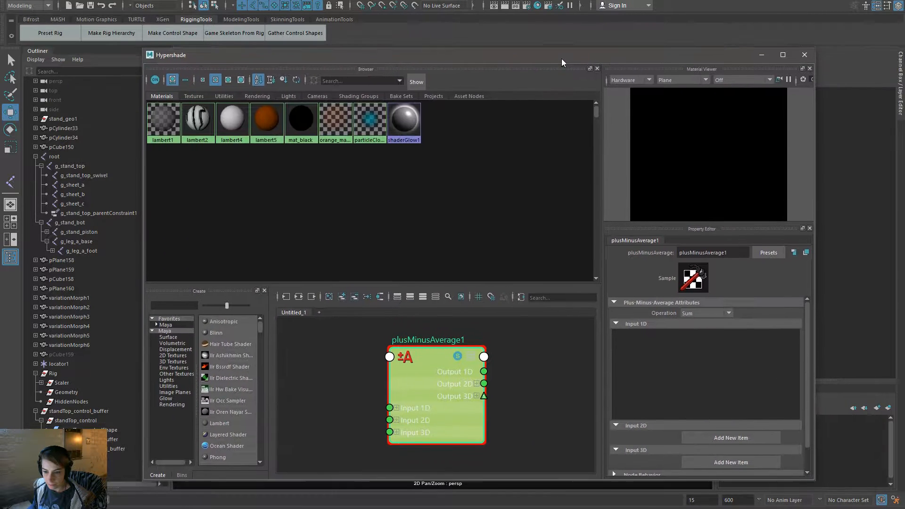
pyautogui.click(708, 307)
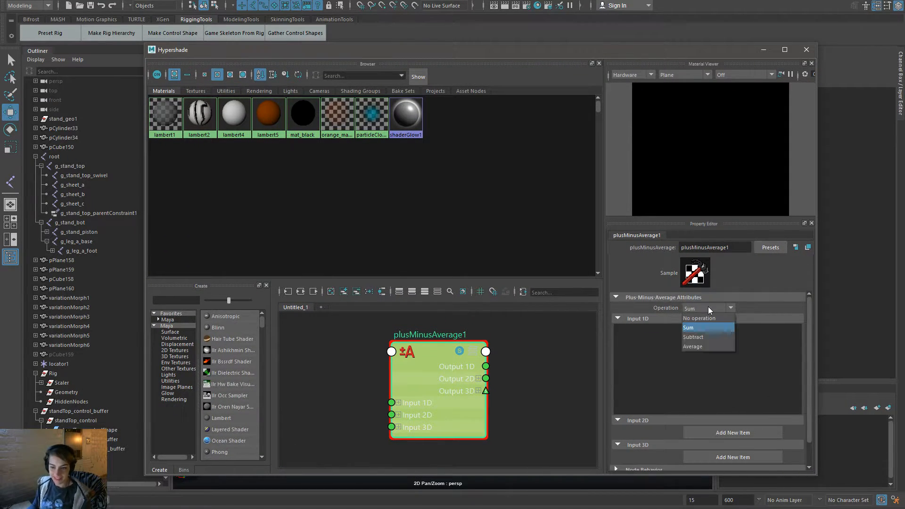
pyautogui.click(696, 335)
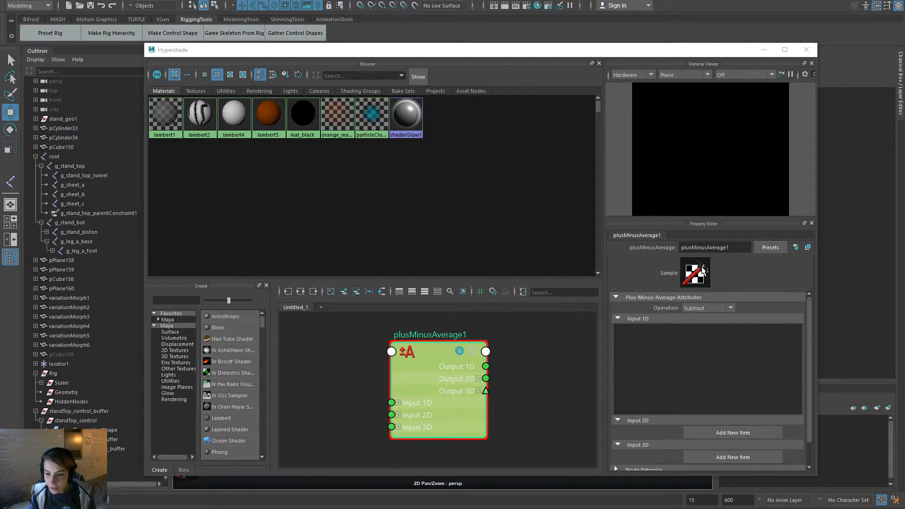
# Rename the Plus Minus Average node leg_a_dist.
pyautogui.click(555, 246)
pyautogui.press('BackSpace')
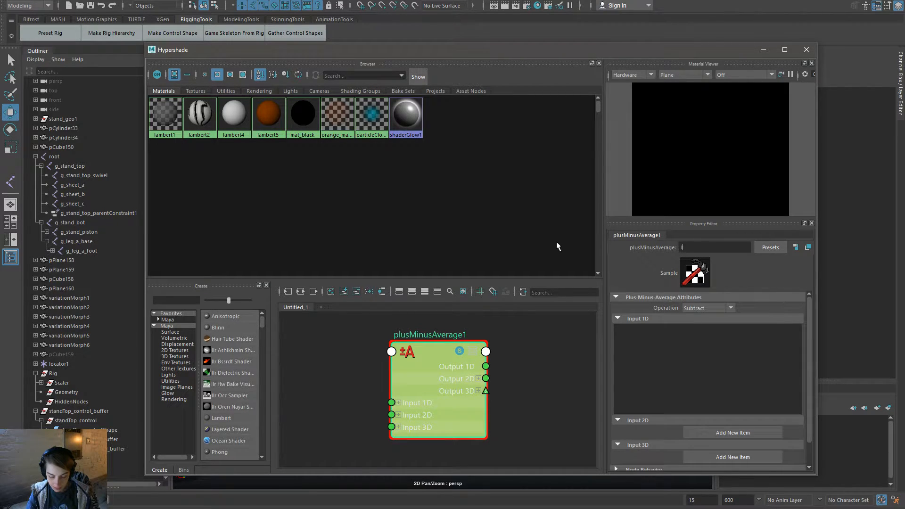
pyautogui.write('leg_a_')
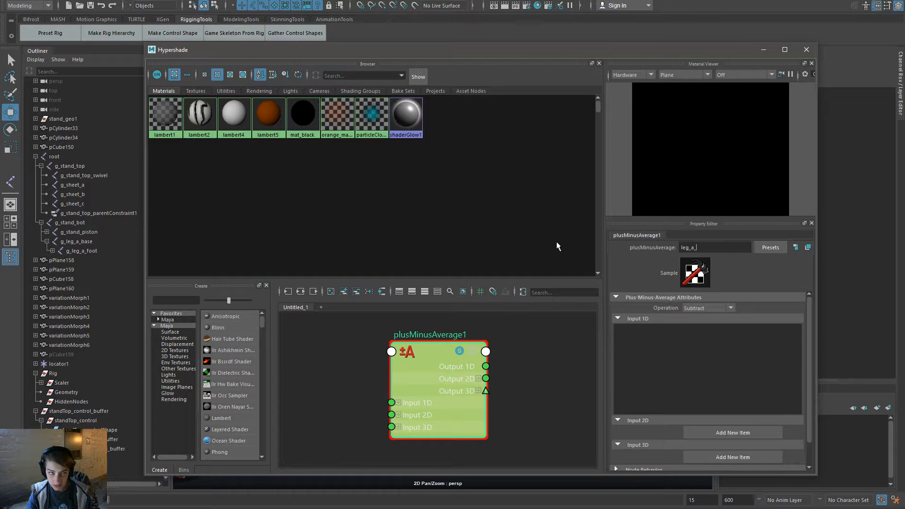
pyautogui.write('dist')
pyautogui.press('BackSpace')
pyautogui.press('BackSpace')
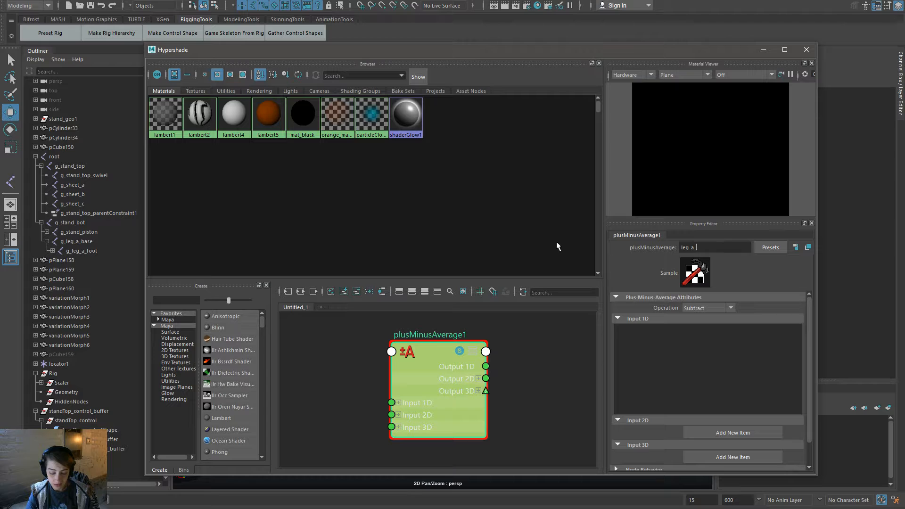
pyautogui.write('dist')
pyautogui.press('BackSpace')
pyautogui.press('BackSpace')
pyautogui.press('BackSpace')
pyautogui.press('BackSpace')
pyautogui.press('BackSpace')
pyautogui.write('_dist')
pyautogui.press('Return')
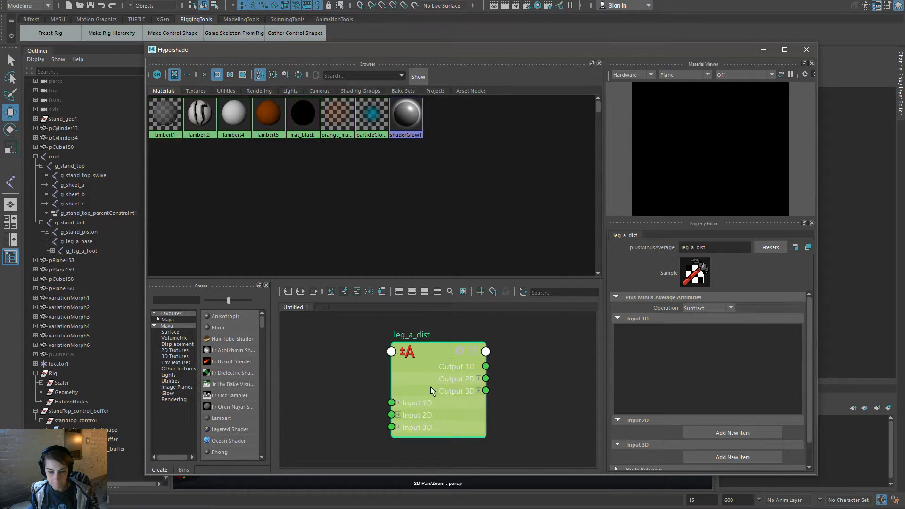
# Expand Input 1D on the leg_a_dist node and open the Connection Editor with that node loaded.
pyautogui.click(397, 402)
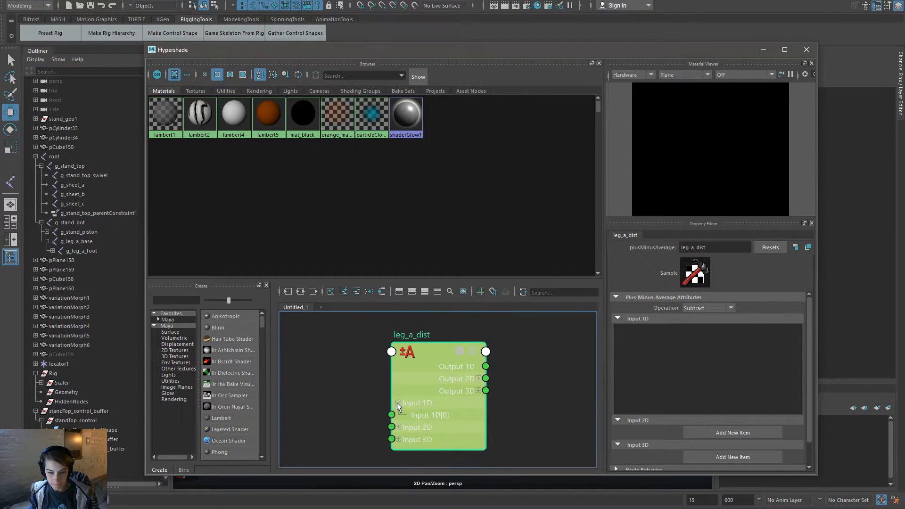
pyautogui.press('space')
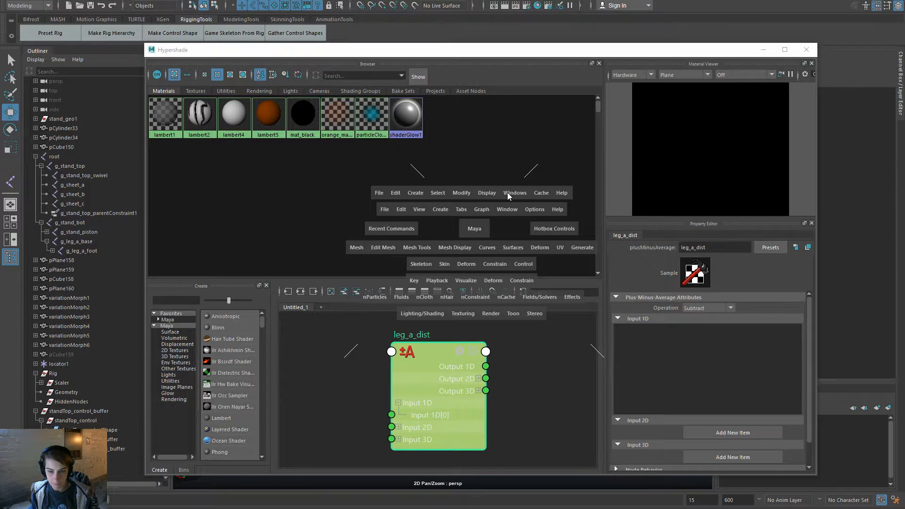
pyautogui.click(507, 192)
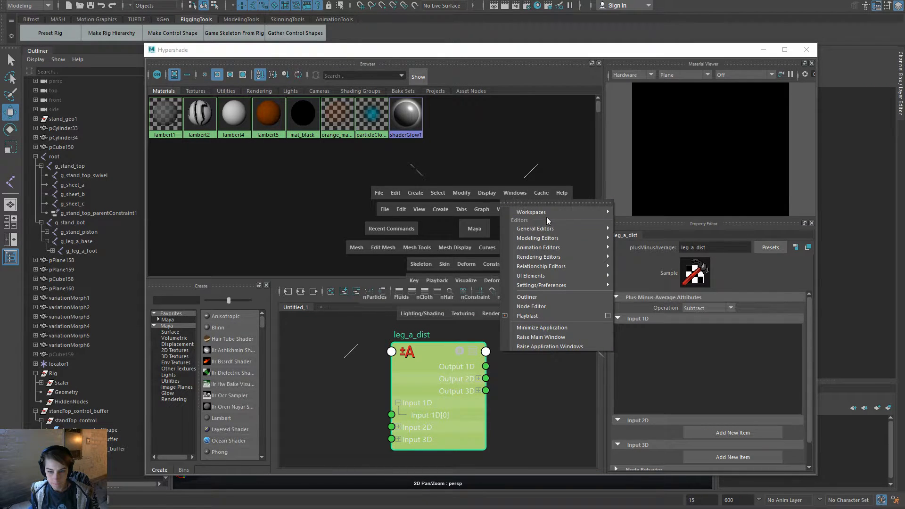
pyautogui.moveTo(557, 229)
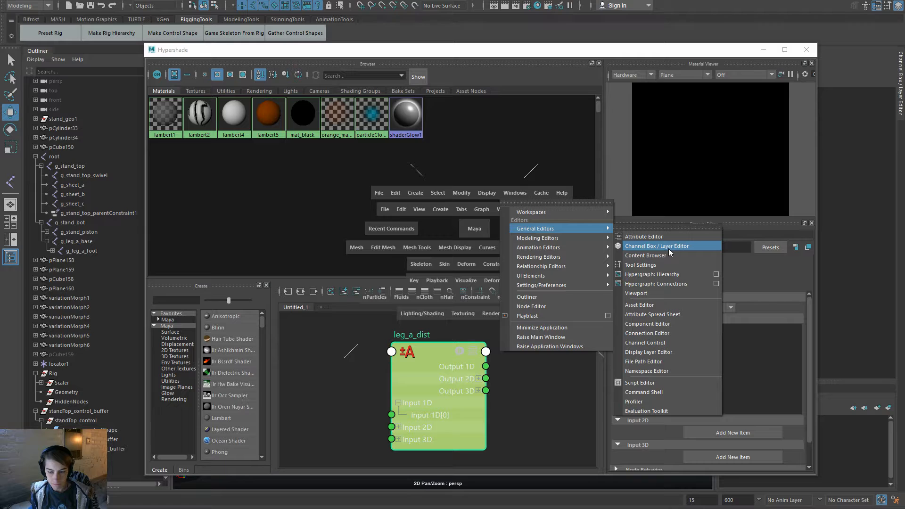
pyautogui.click(667, 330)
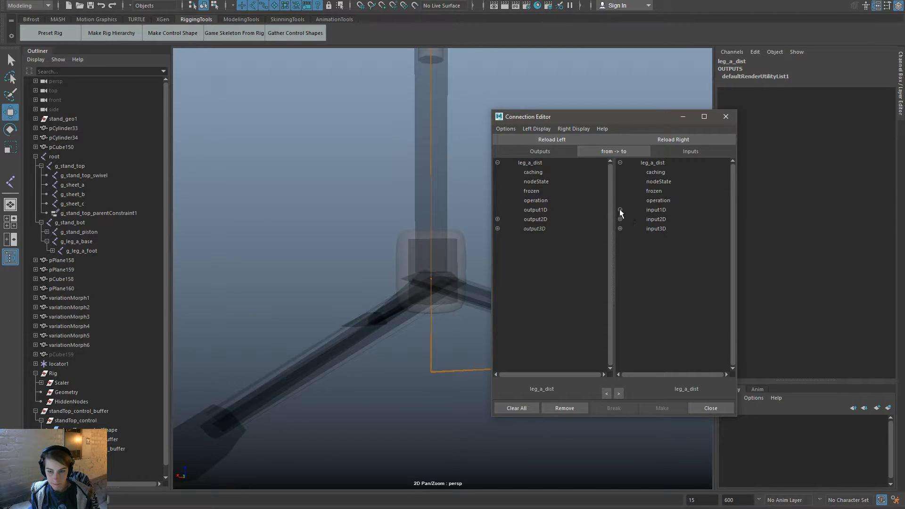
# Load the g_stand_piston joint as the connection source and expand its translate attributes.
pyautogui.click(428, 279)
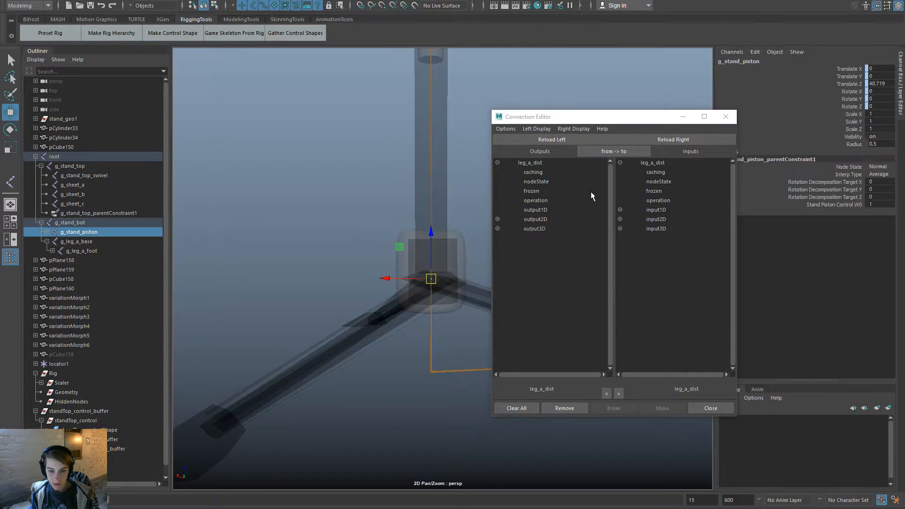
pyautogui.click(575, 135)
pyautogui.scroll(-10, 564, 245)
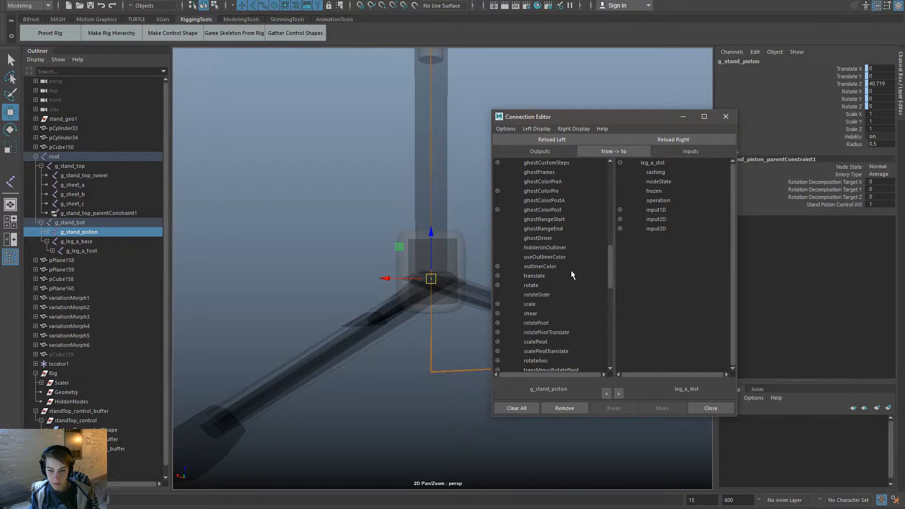
pyautogui.scroll(-10, 572, 274)
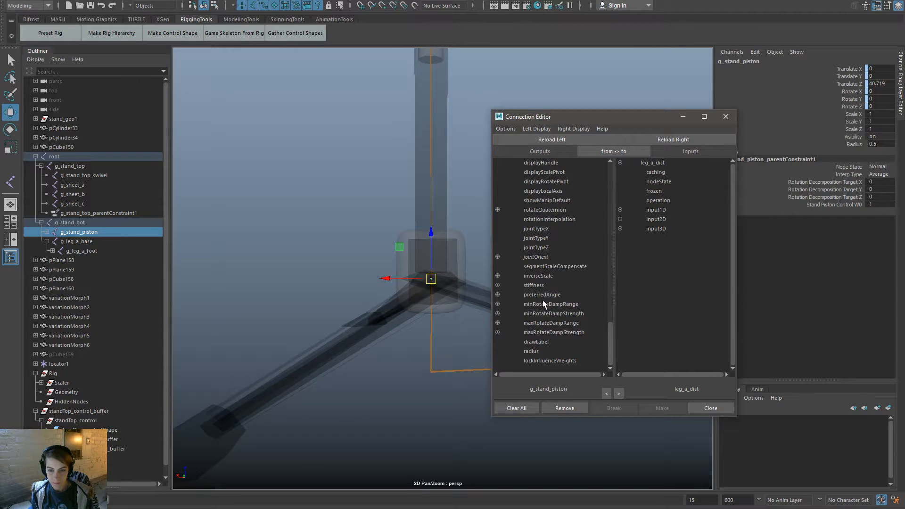
pyautogui.scroll(8, 542, 299)
pyautogui.scroll(2, 545, 300)
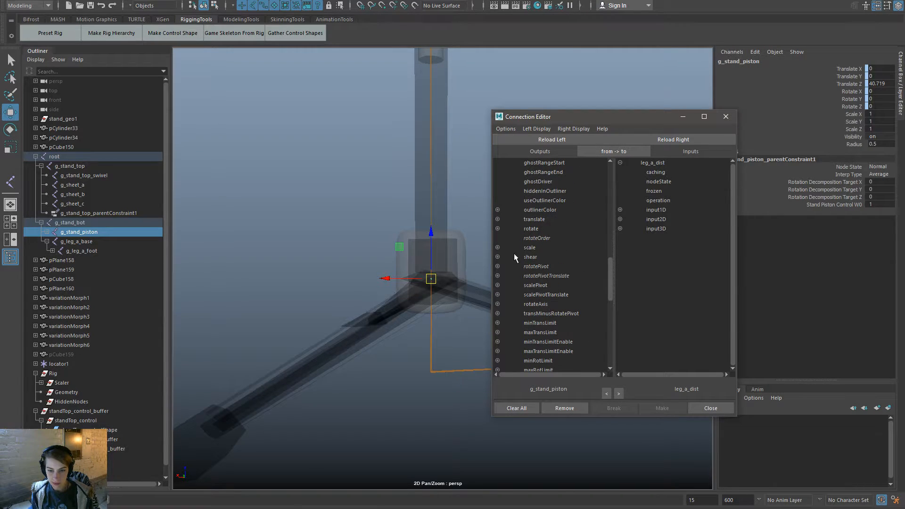
pyautogui.click(497, 219)
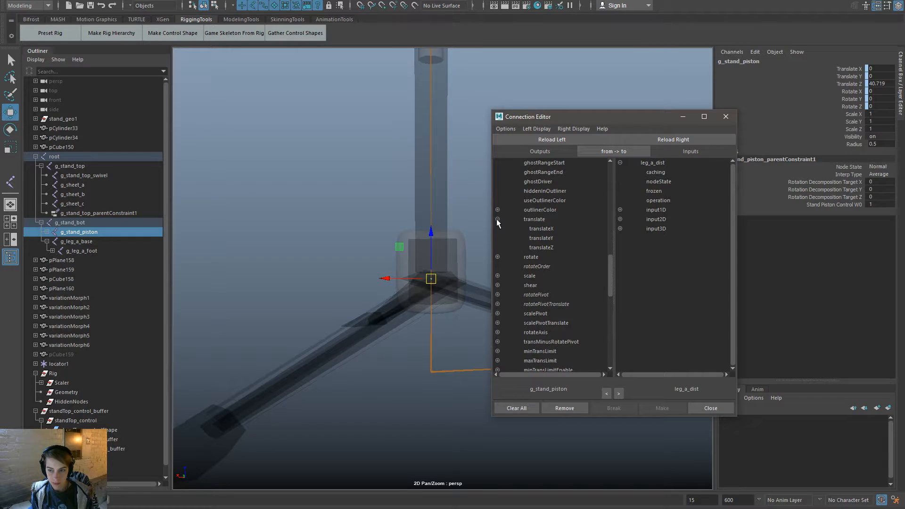
# Connect the translateZ attribute of g_stand_piston to input1D[0] of leg_a_dist.
pyautogui.click(537, 249)
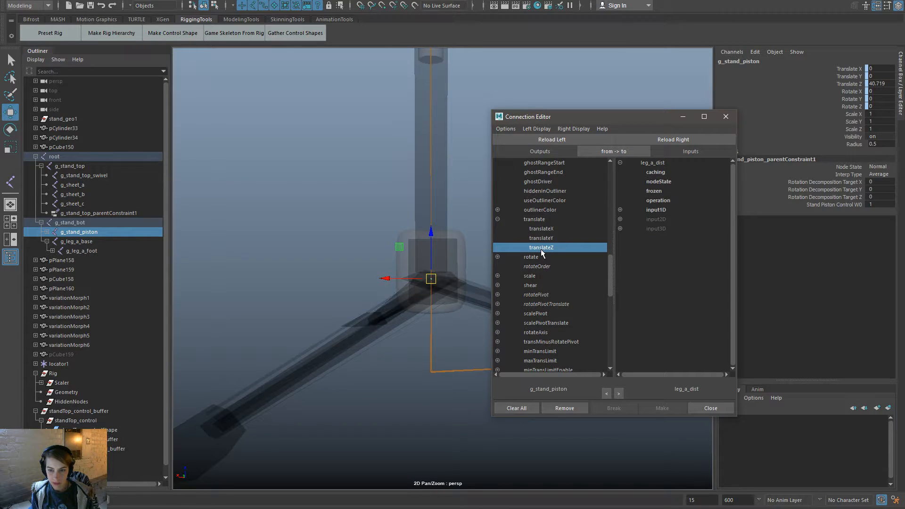
pyautogui.click(620, 210)
pyautogui.click(664, 219)
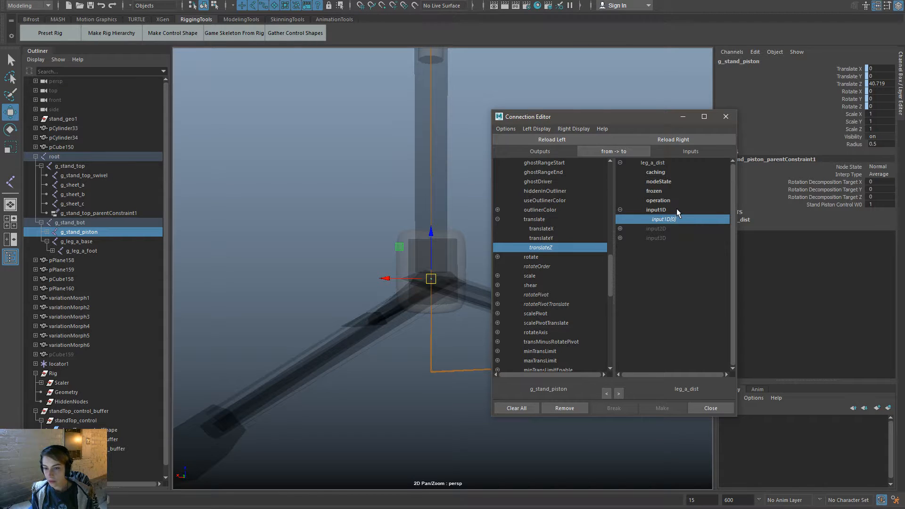
# Try switching the source of leg_a_dist's input1D[0] between g_stand_piston's translateY and translateZ.
pyautogui.click(549, 238)
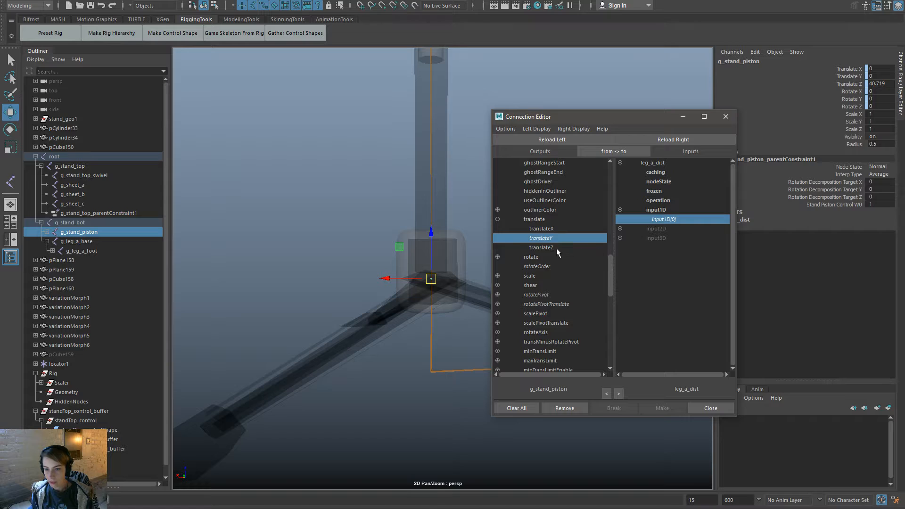
pyautogui.click(555, 247)
pyautogui.click(676, 219)
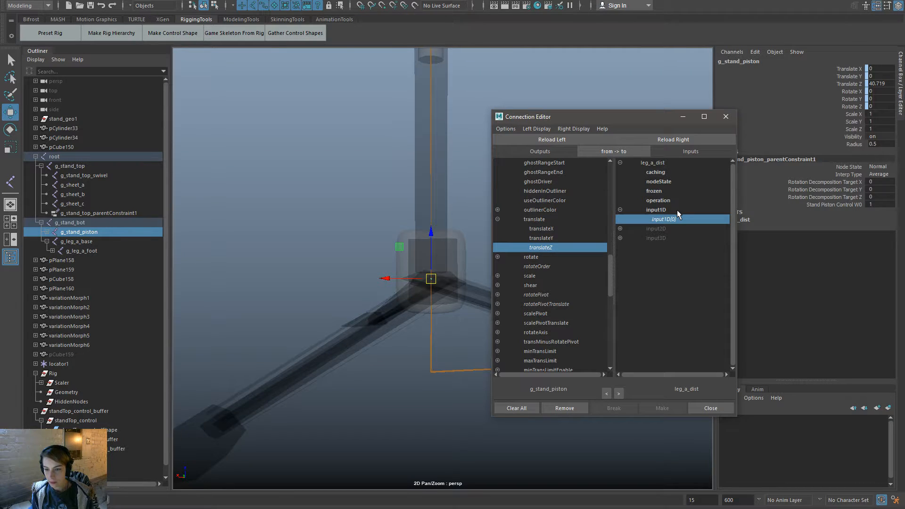
pyautogui.click(561, 238)
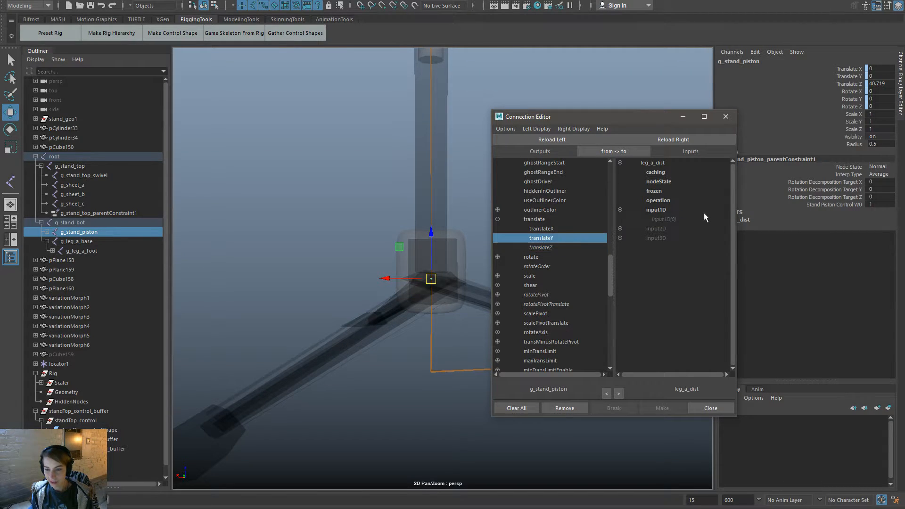
pyautogui.click(697, 218)
pyautogui.click(551, 247)
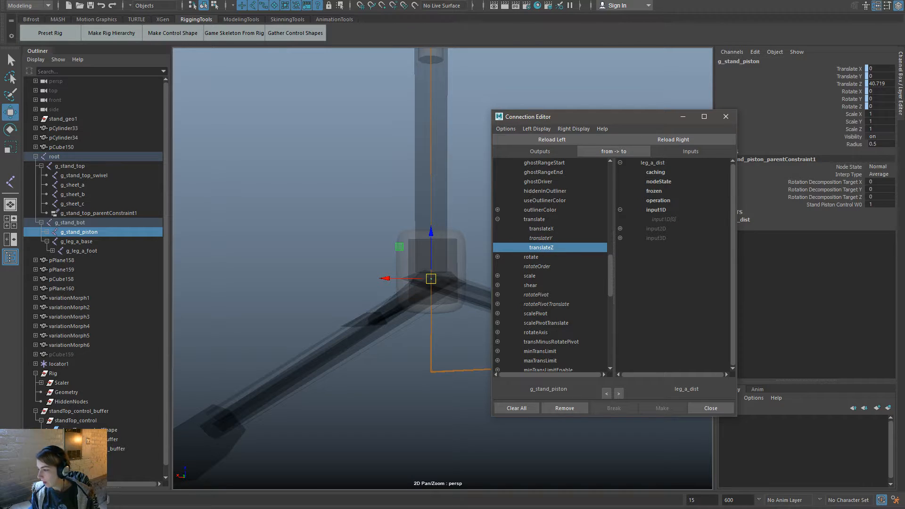
pyautogui.click(658, 206)
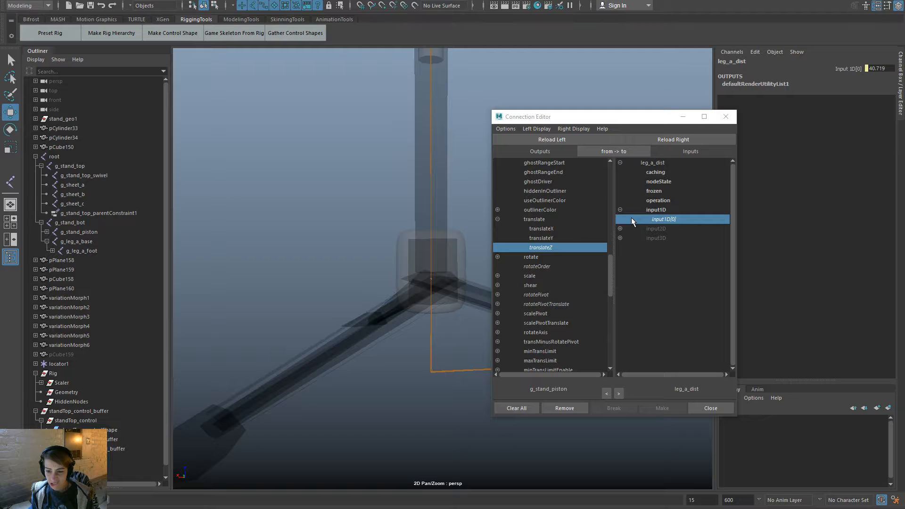
# Try g_stand_piston's translateY as the source for input1D[0] of leg_a_dist, and disconnect it again.
pyautogui.click(557, 238)
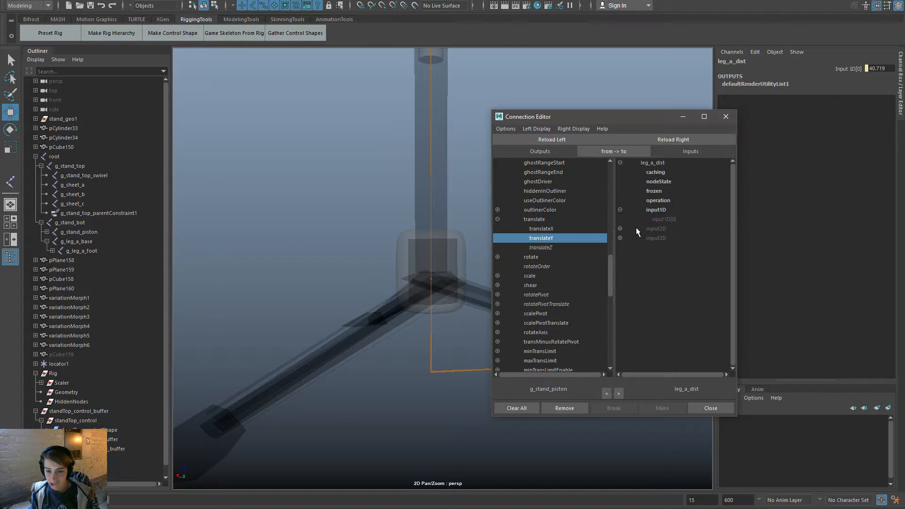
pyautogui.click(661, 208)
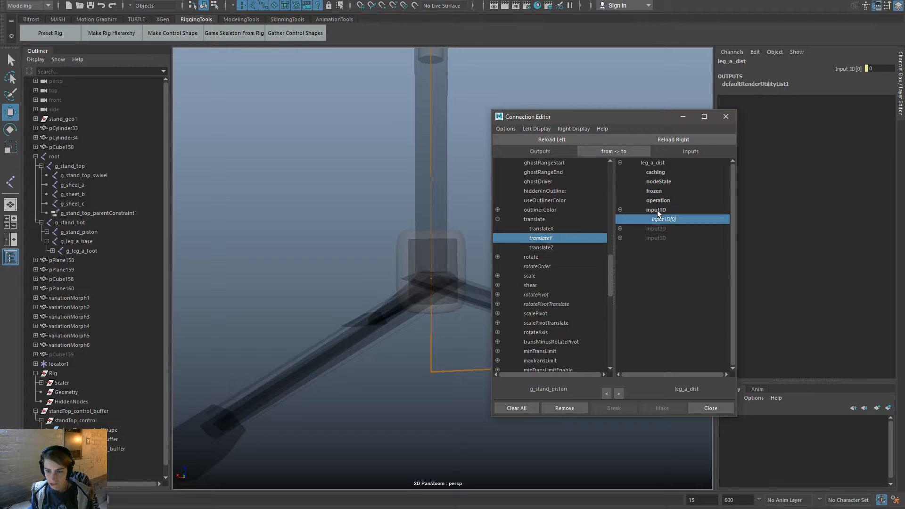
pyautogui.click(656, 210)
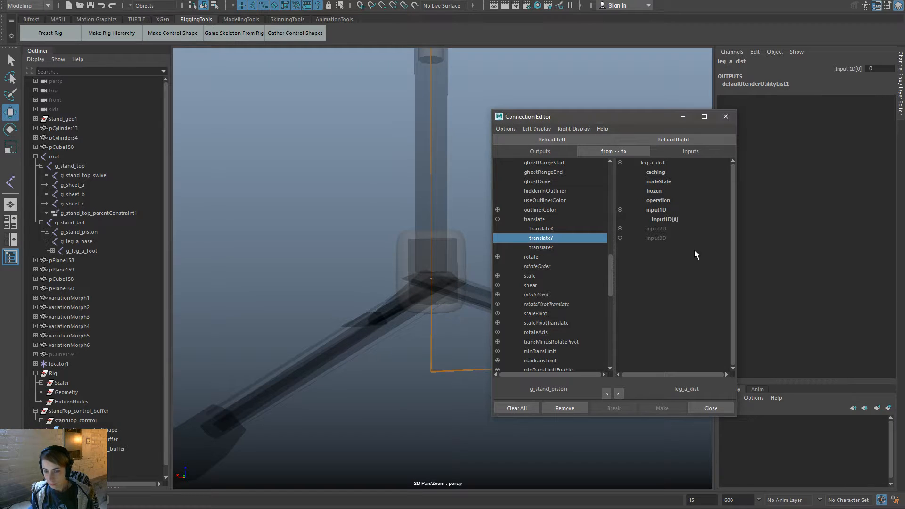
pyautogui.click(651, 219)
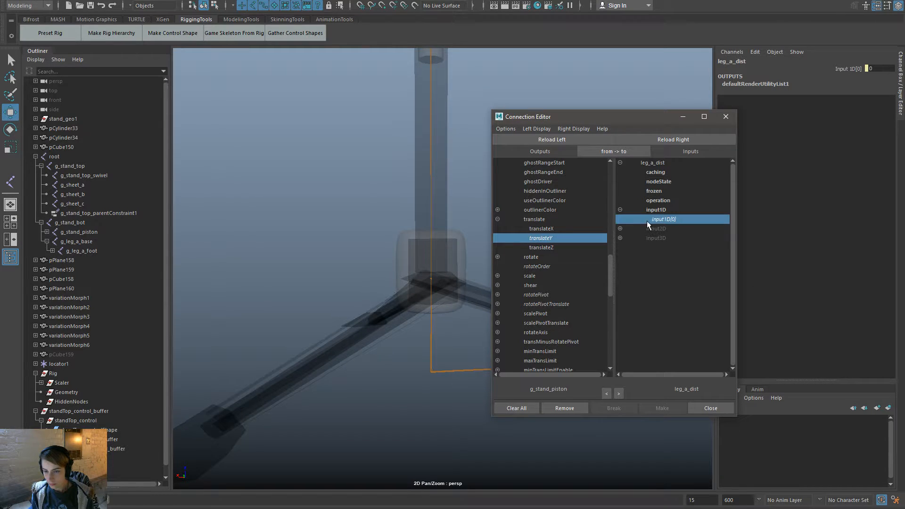
pyautogui.click(622, 221)
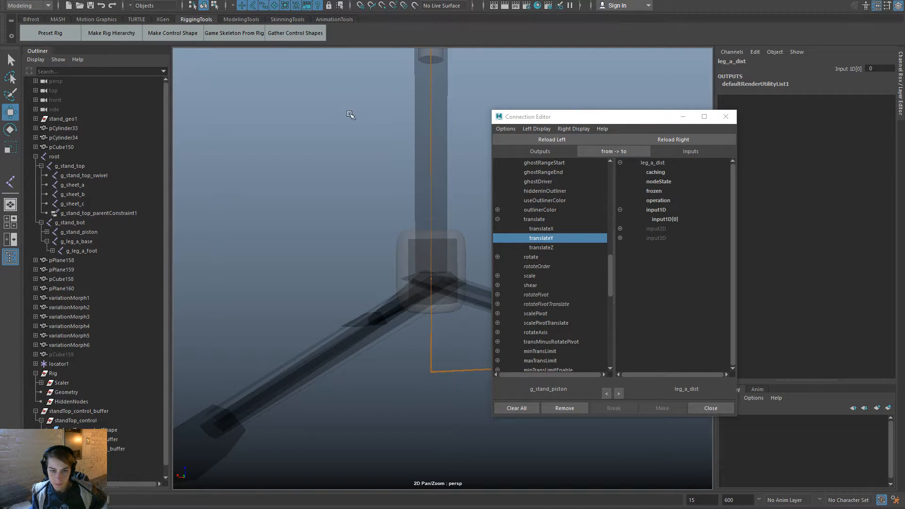
pyautogui.press('space')
pyautogui.moveTo(408, 94); pyautogui.dragTo(481, 161)
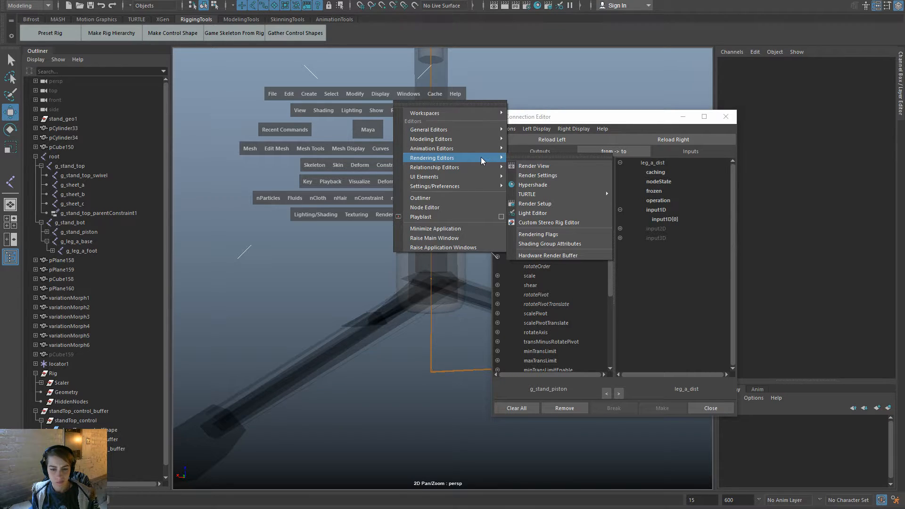
pyautogui.click(648, 169)
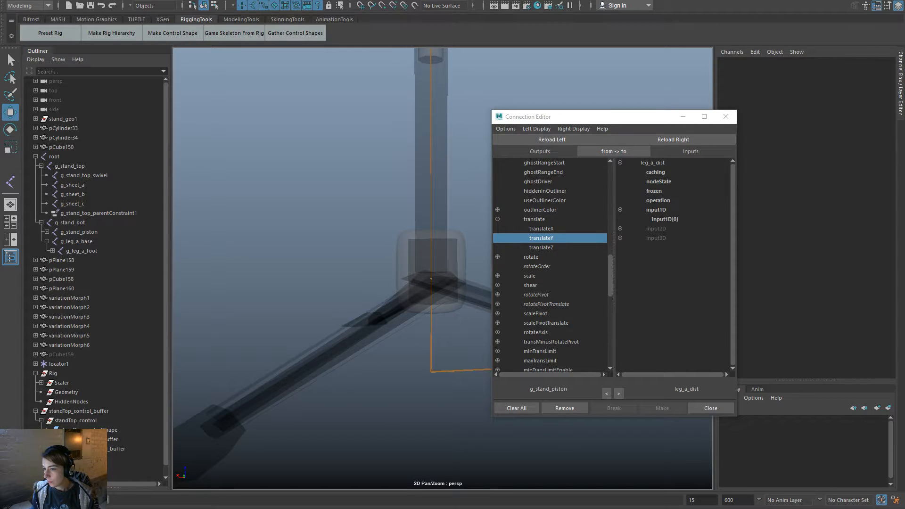
# Switch to Chrome and review the attribute descriptions in Autodesk's plusMinusAverage node documentation.
pyautogui.moveTo(904, 75); pyautogui.dragTo(424, 1)
pyautogui.scroll(-6, 312, 394)
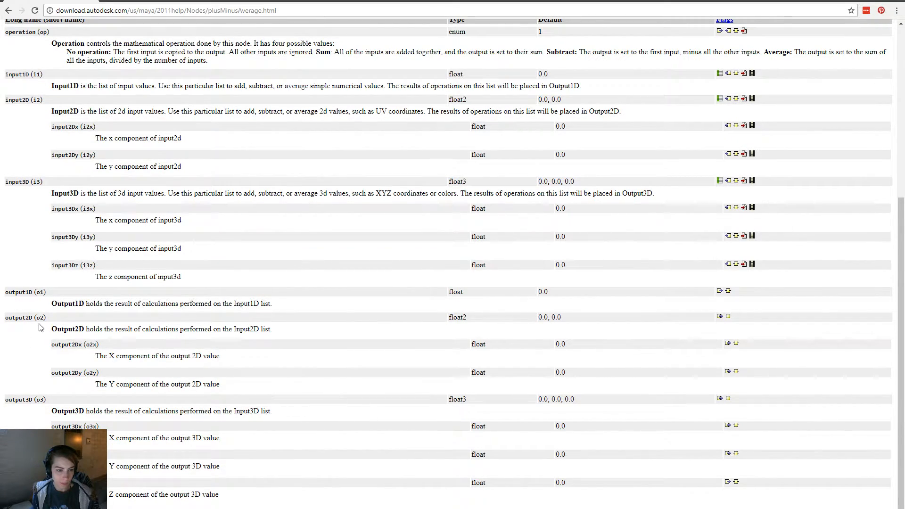
pyautogui.scroll(1, 40, 326)
pyautogui.scroll(4, 39, 327)
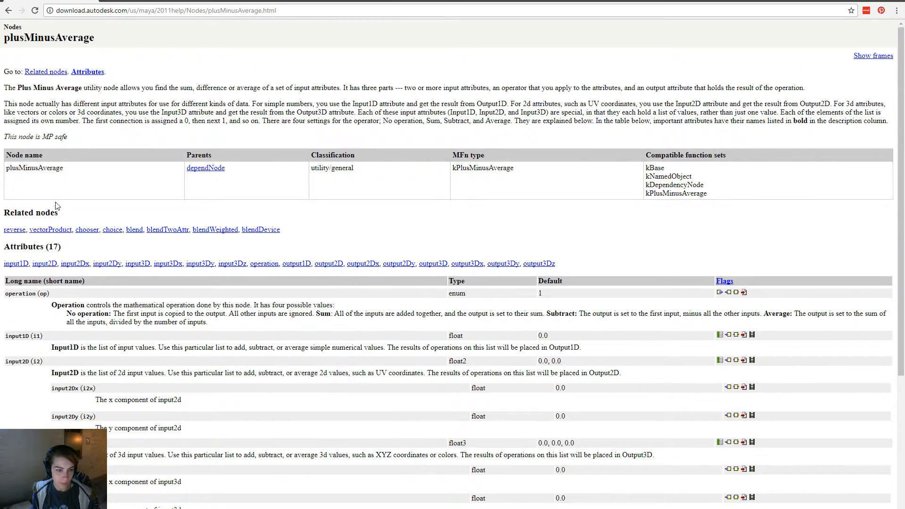
pyautogui.doubleClick(47, 167)
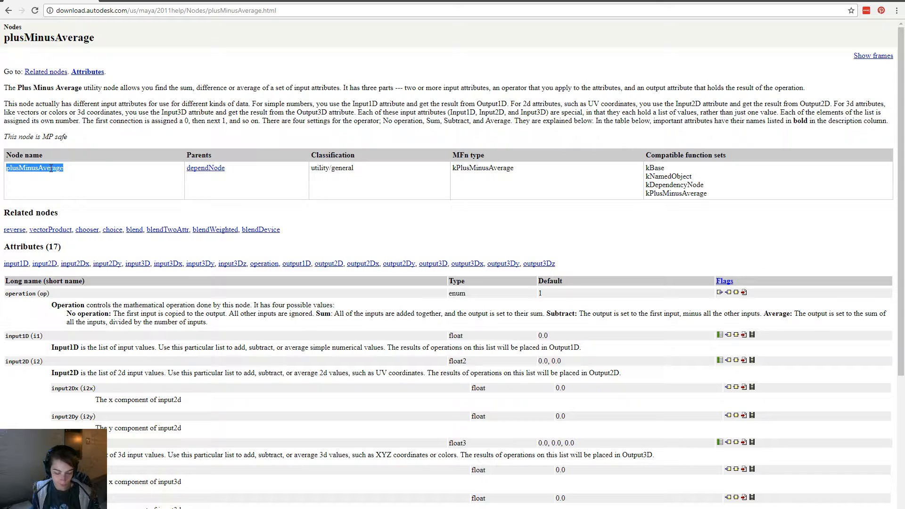
pyautogui.click(9, 10)
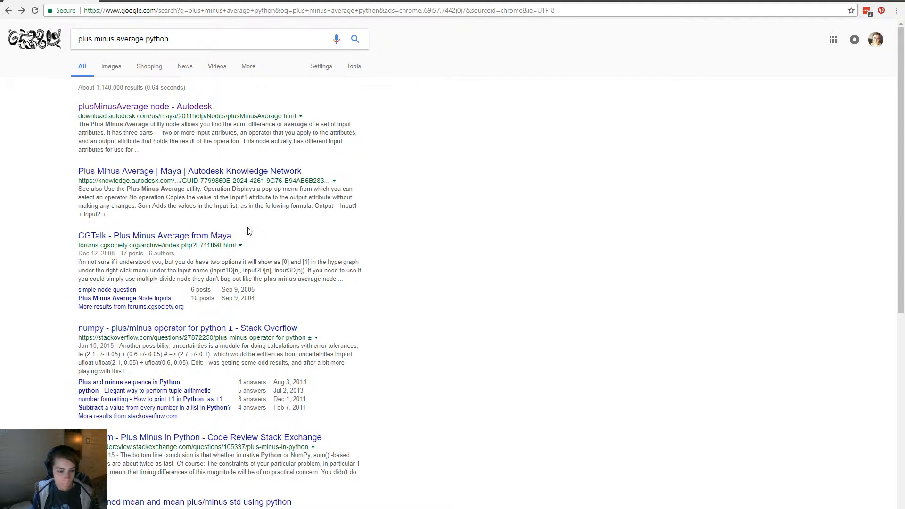
# Look through the "plus minus average python" search results and check the 3DBuzz Plus Minus Average Node thread.
pyautogui.scroll(-4, 250, 233)
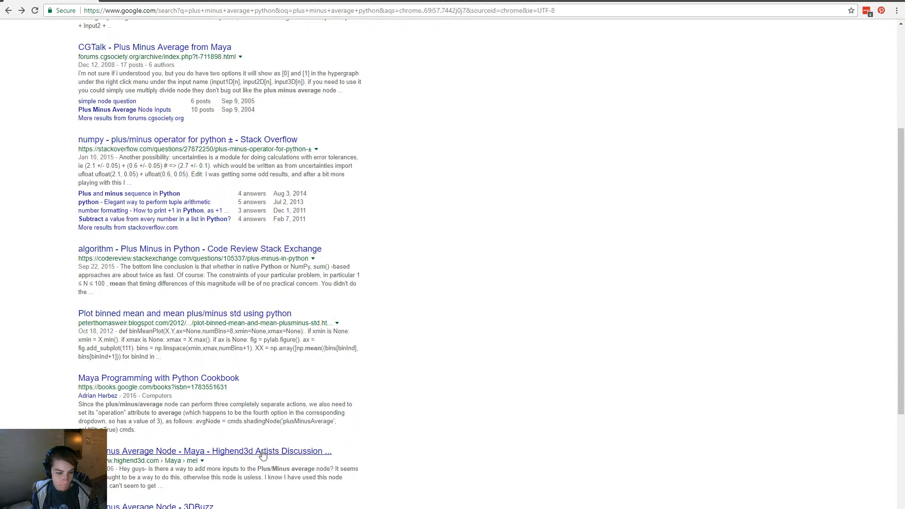
pyautogui.scroll(-3, 263, 453)
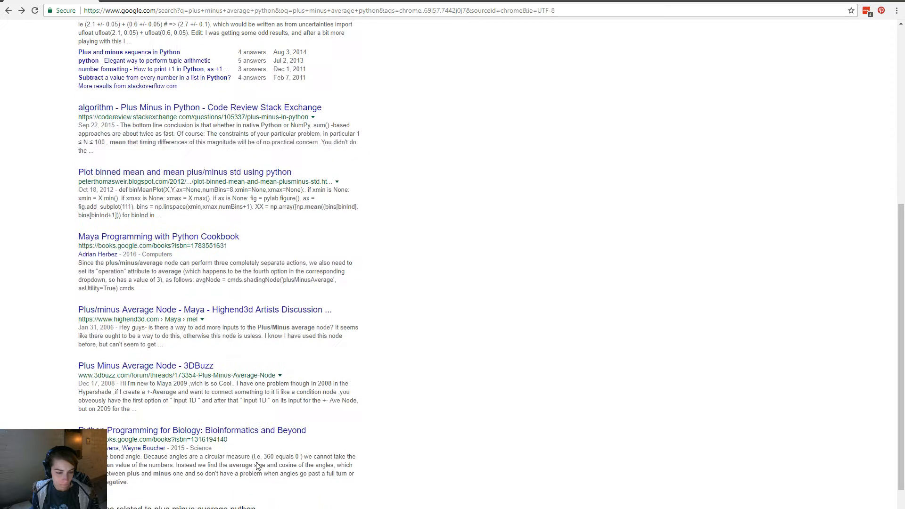
pyautogui.click(204, 366)
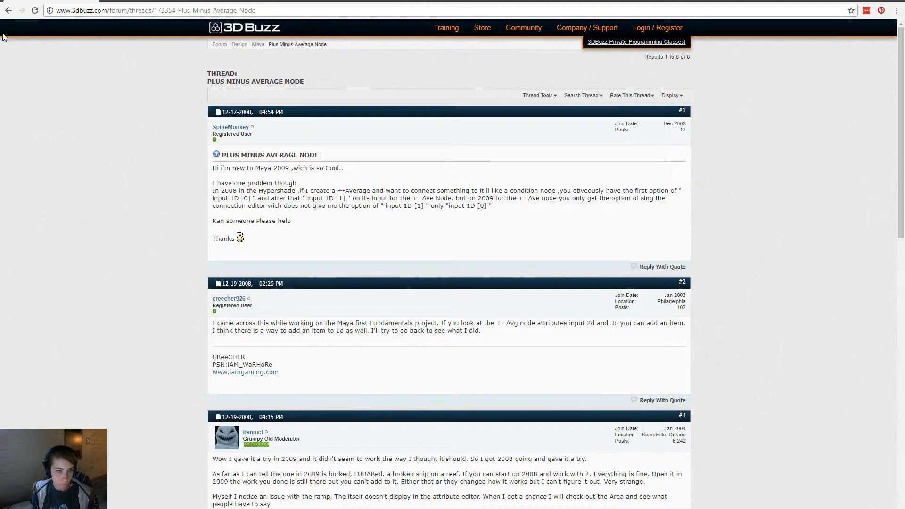
pyautogui.click(8, 11)
# Read the Autodesk Knowledge Network page on Plus Minus Average and return to the search results.
pyautogui.scroll(1, 274, 319)
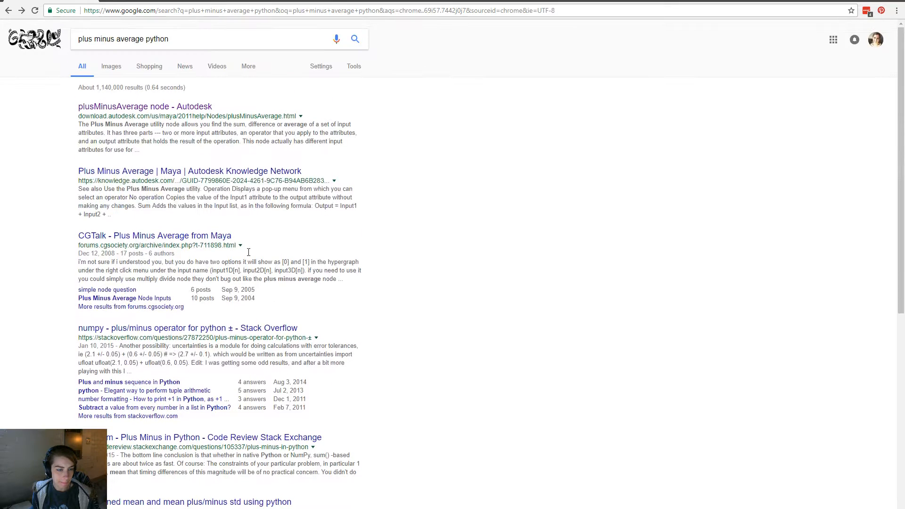
pyautogui.click(283, 173)
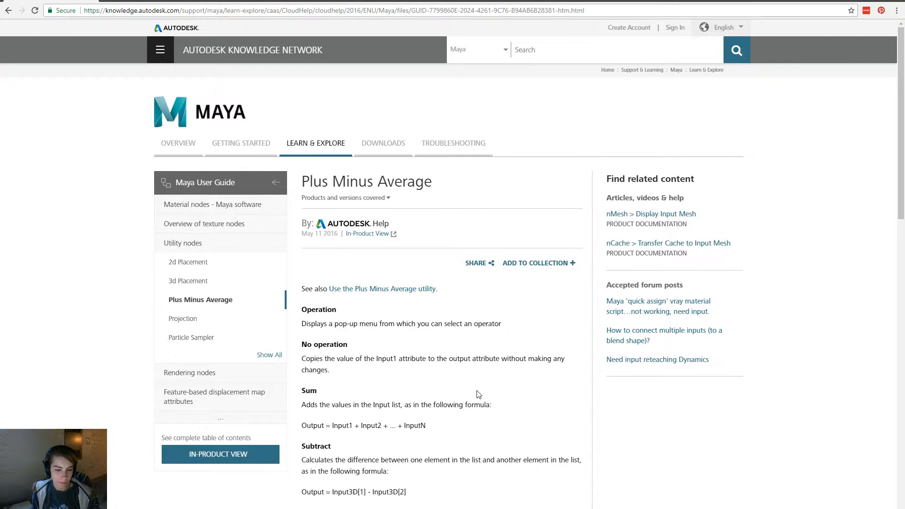
pyautogui.scroll(-10, 478, 394)
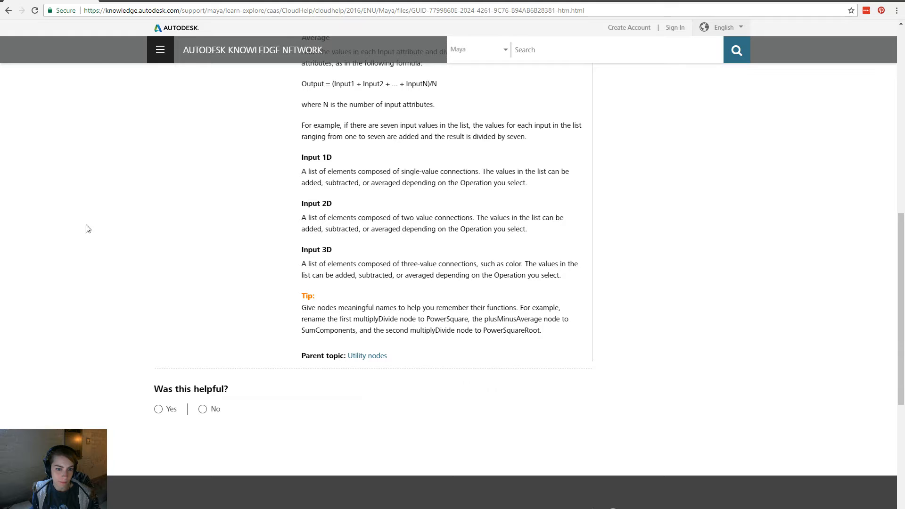
pyautogui.click(9, 10)
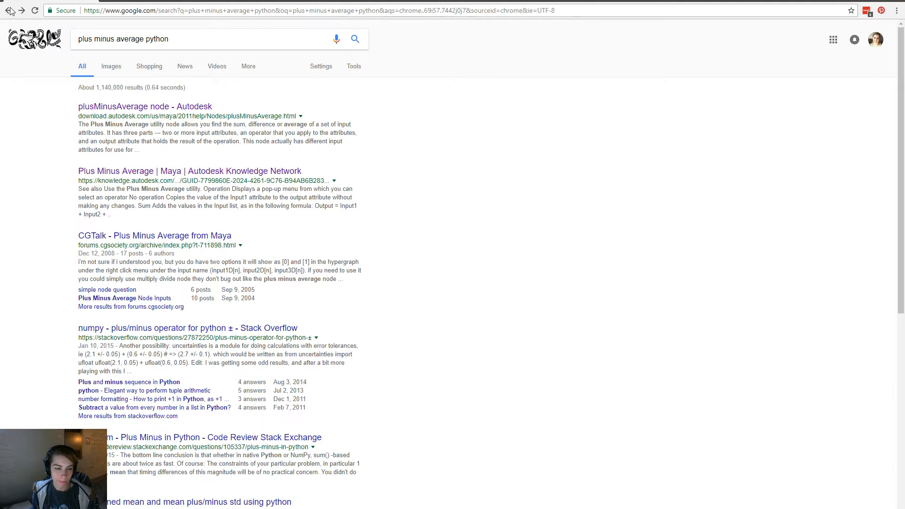
# Search Google for "maya python shading node au".
pyautogui.tripleClick(181, 43)
pyautogui.write('maya p')
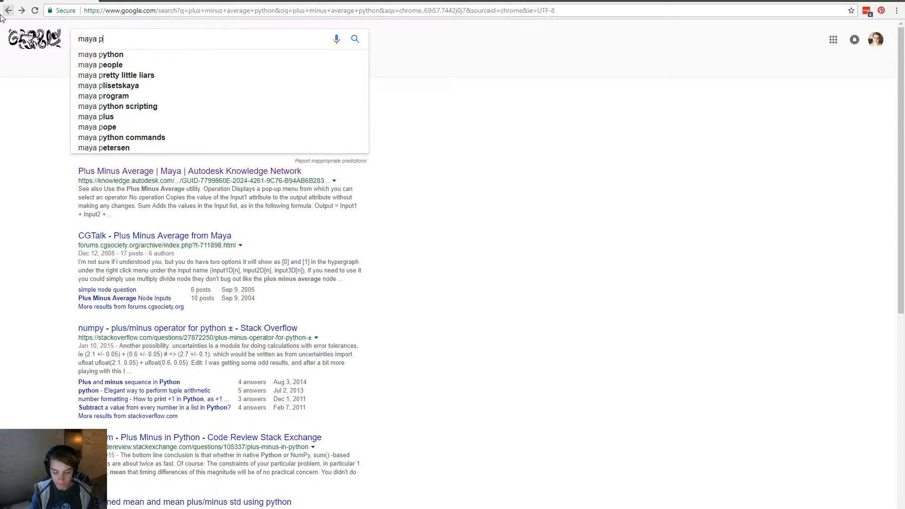
pyautogui.write('ython')
pyautogui.press('BackSpace')
pyautogui.press('BackSpace')
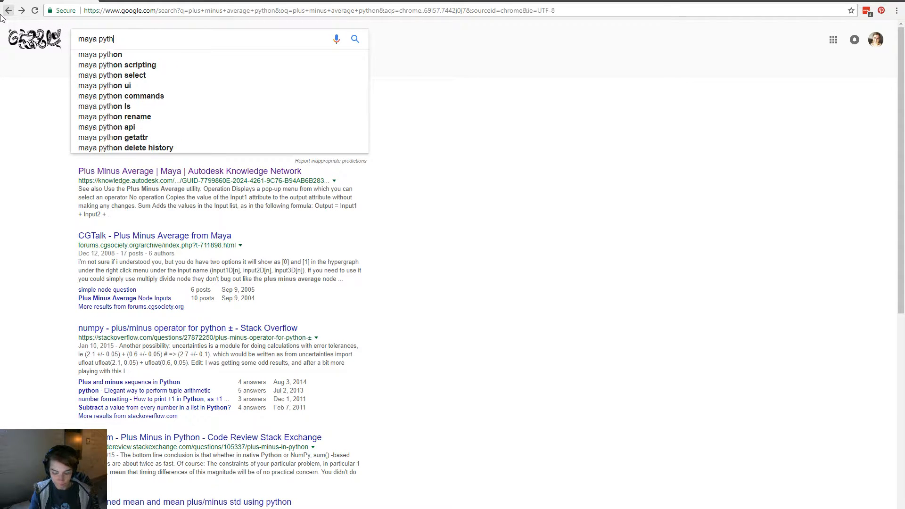
pyautogui.write('on shading node ')
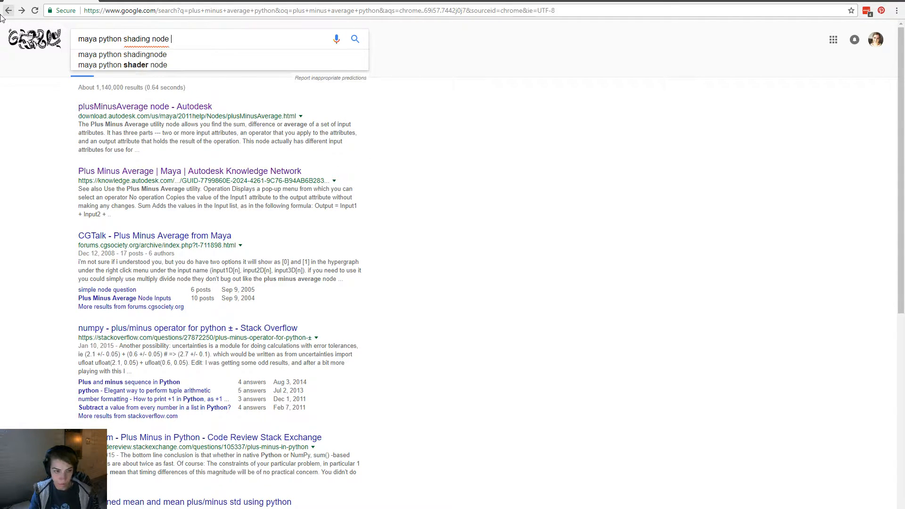
pyautogui.write('au')
pyautogui.press('Return')
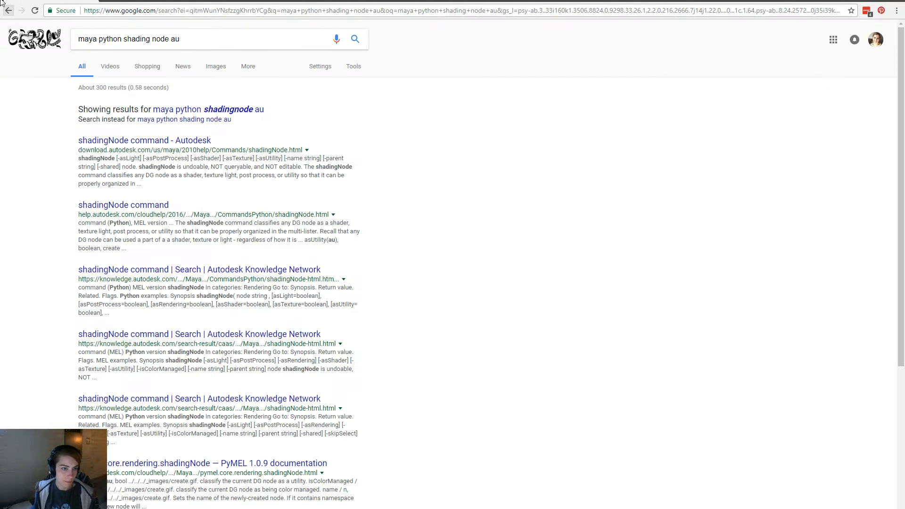
# Read the synopsis, flags and MEL example on Autodesk's shadingNode command page and return to the search results.
pyautogui.click(205, 141)
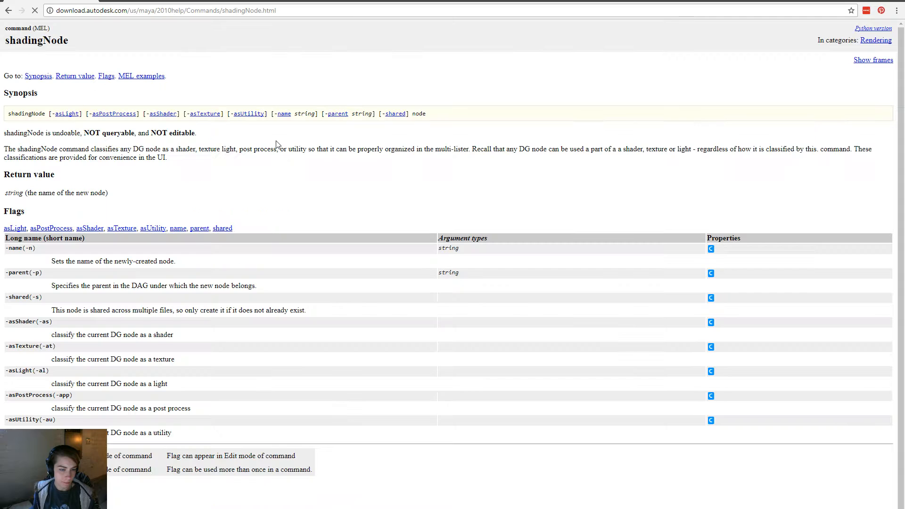
pyautogui.scroll(-1, 156, 464)
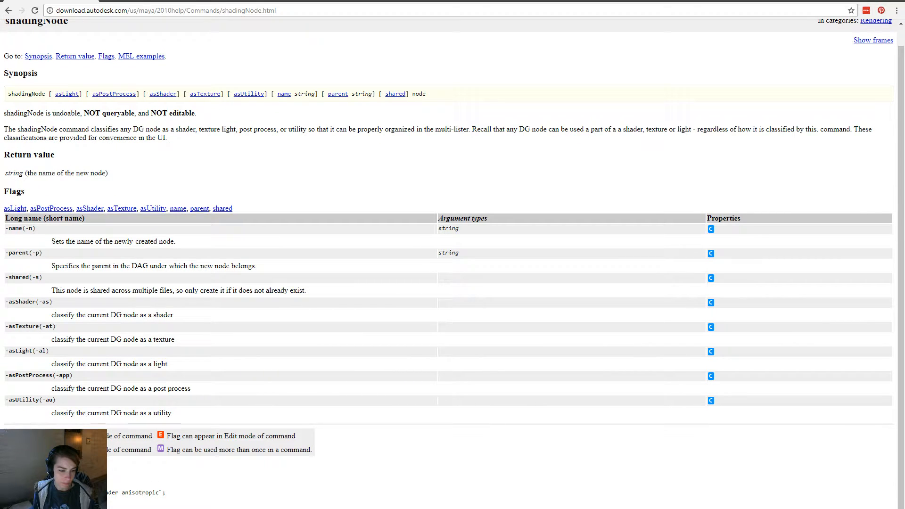
pyautogui.moveTo(155, 489); pyautogui.dragTo(94, 492)
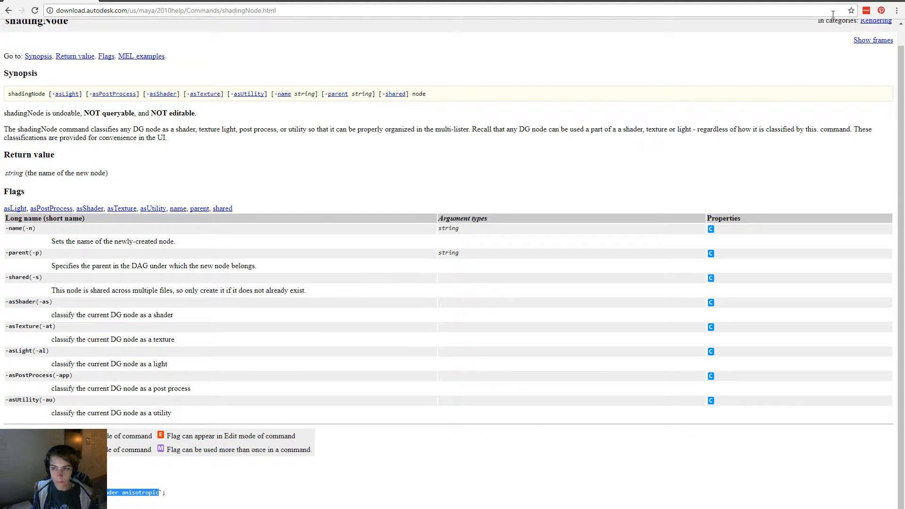
pyautogui.click(845, 2)
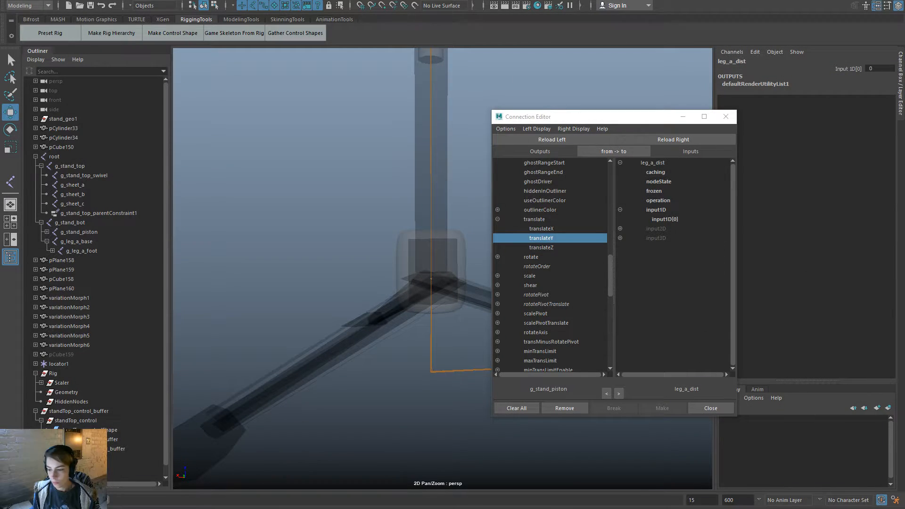
pyautogui.hotkey('alt', 'Tab')
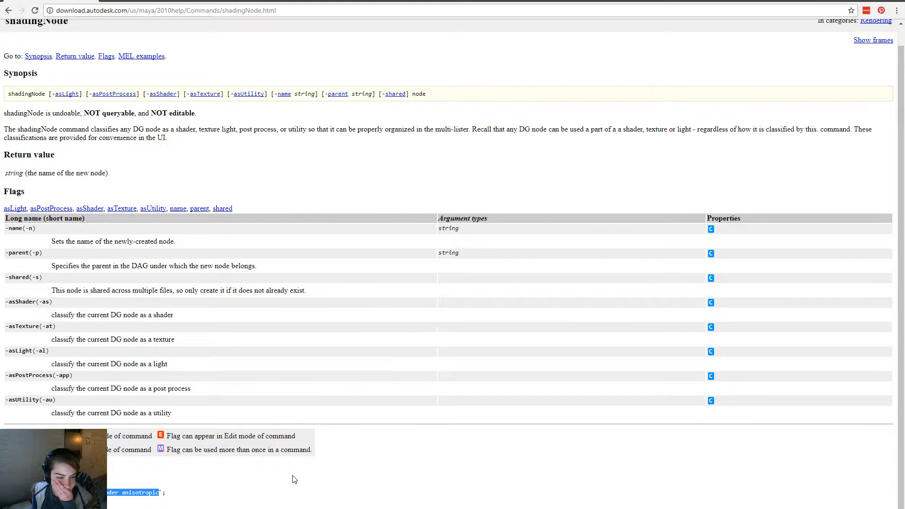
pyautogui.click(298, 488)
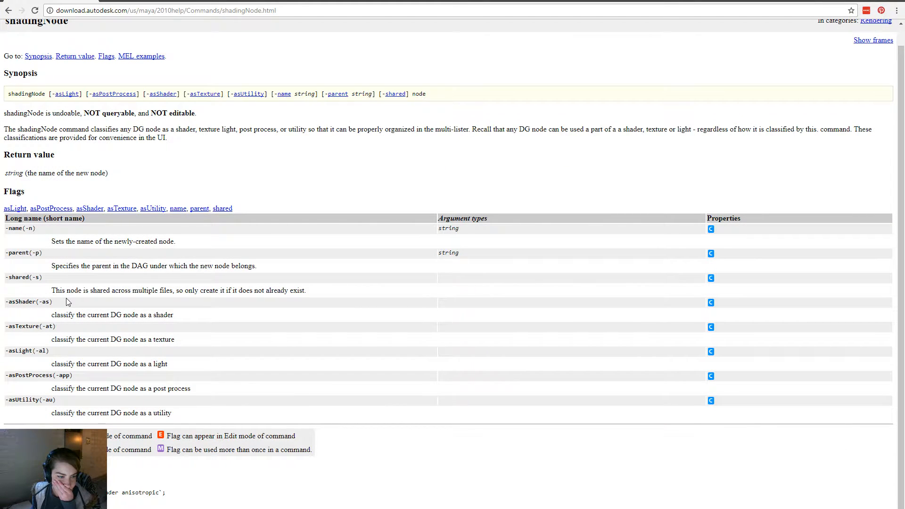
pyautogui.scroll(1, 66, 302)
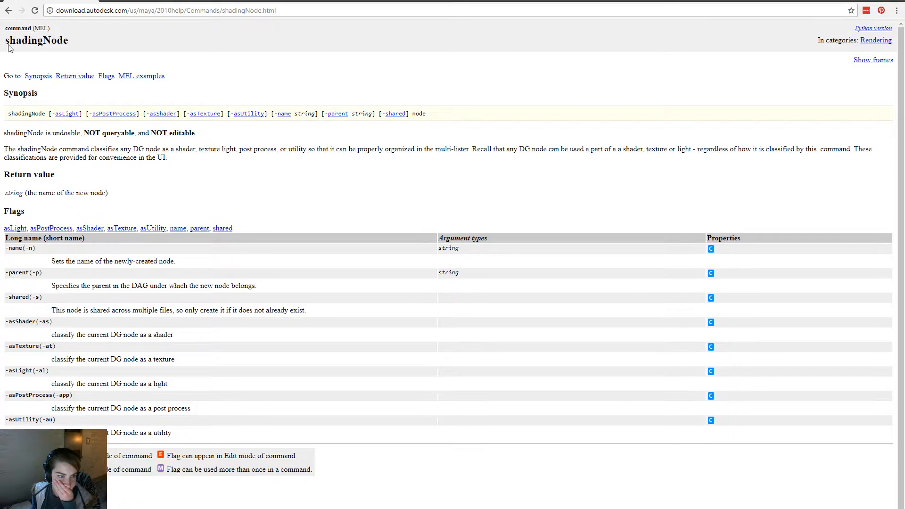
pyautogui.rightClick(9, 12)
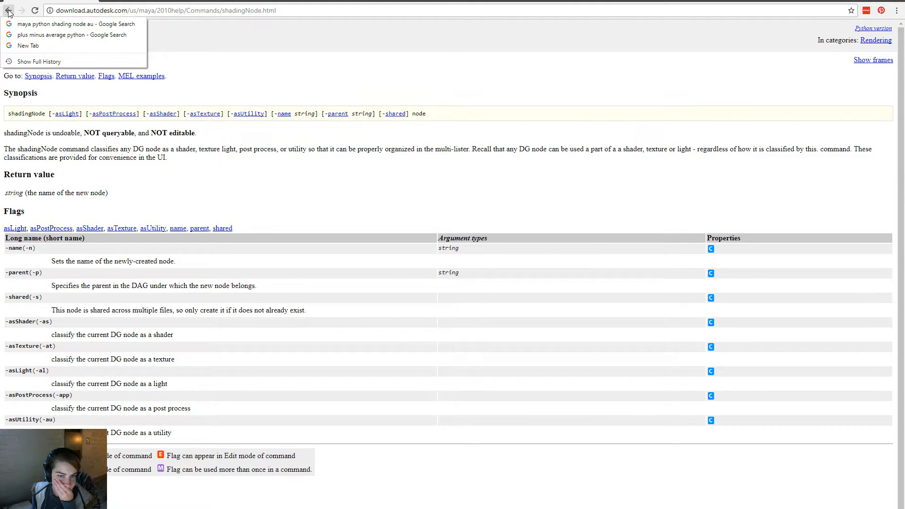
pyautogui.click(12, 15)
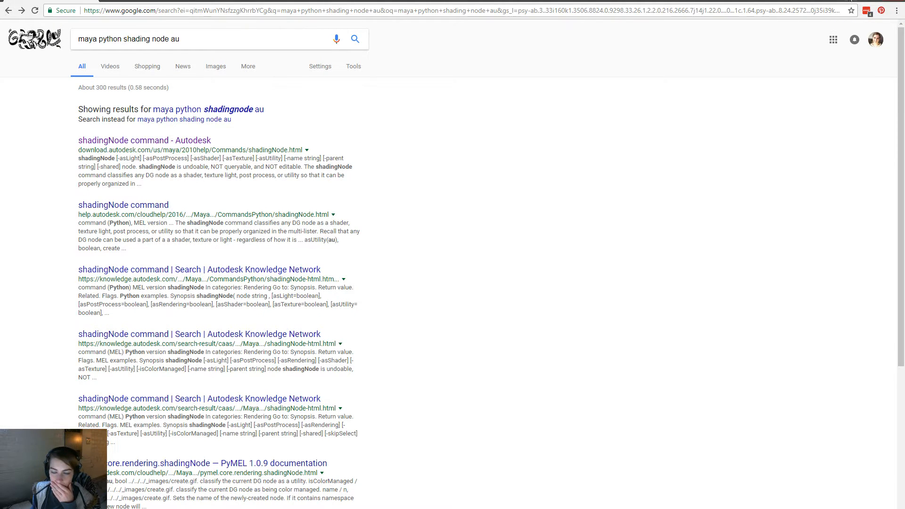
# Switch to Maya, set Input 1D[0] of leg_a_dist to 100, and clear the Connection Editor away from the viewport.
pyautogui.click(850, 1)
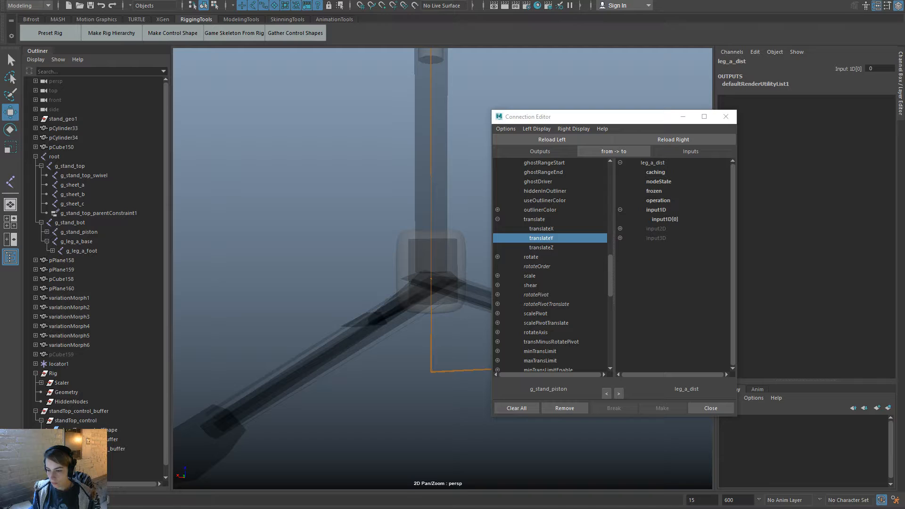
pyautogui.click(895, 508)
pyautogui.moveTo(236, 90); pyautogui.dragTo(904, 189)
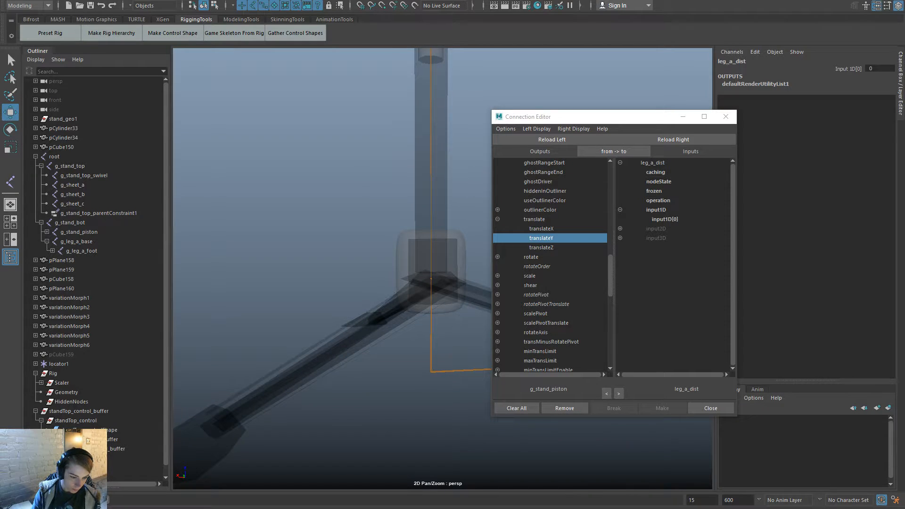
pyautogui.press('Return')
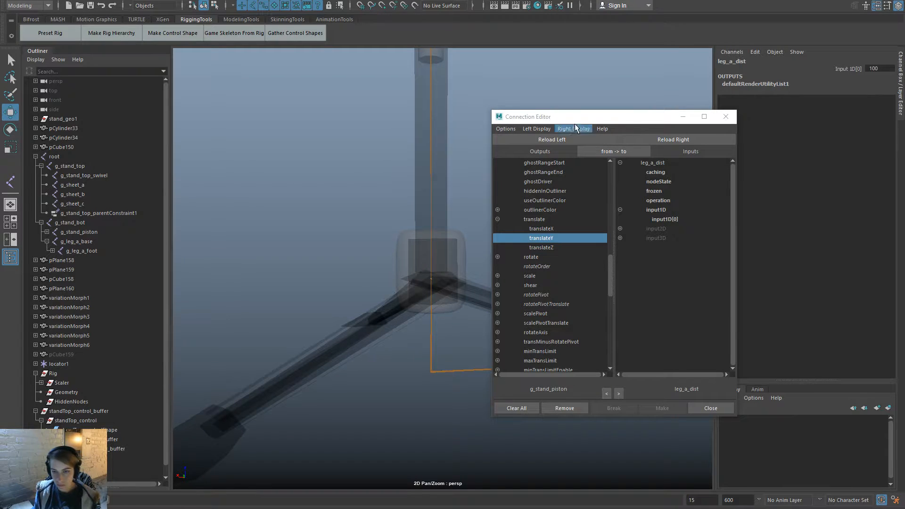
pyautogui.click(725, 116)
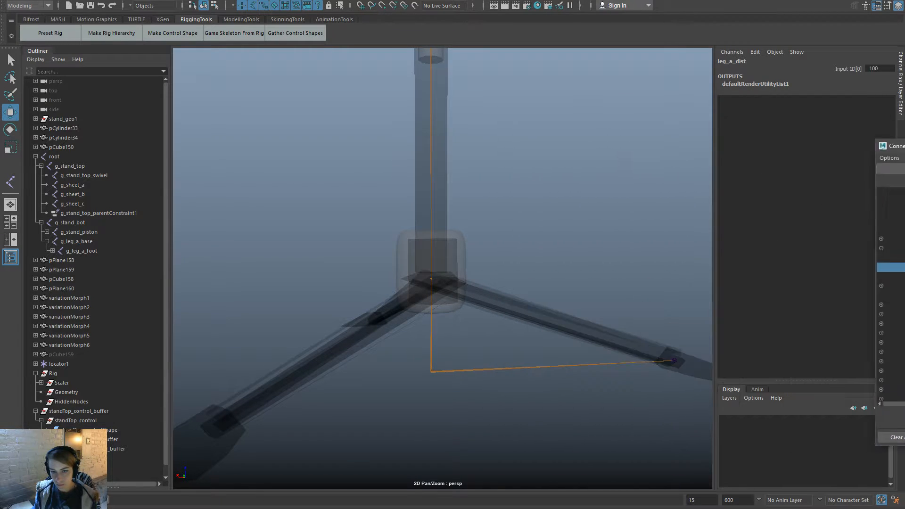
# Connect g_stand_piston's translateZ to input1D[1] of leg_a_dist and check the link in the Connection Editor.
pyautogui.click(432, 280)
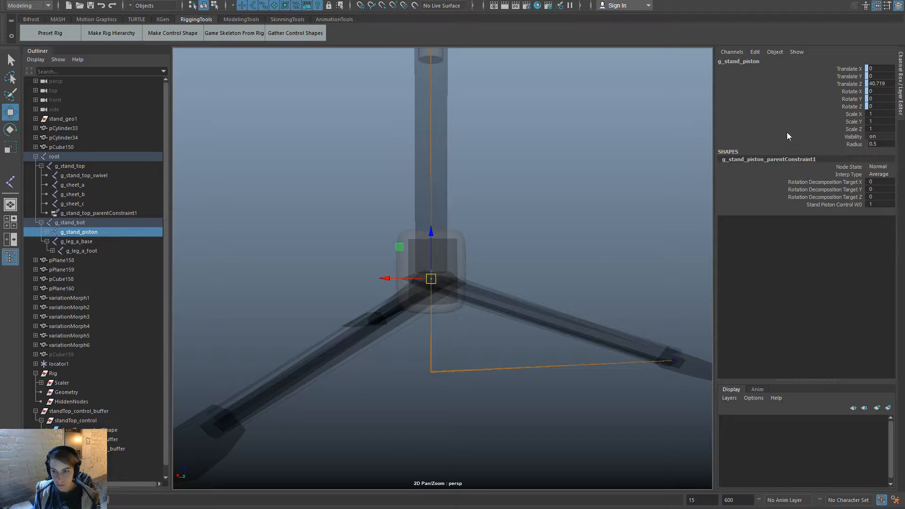
pyautogui.doubleClick(774, 61)
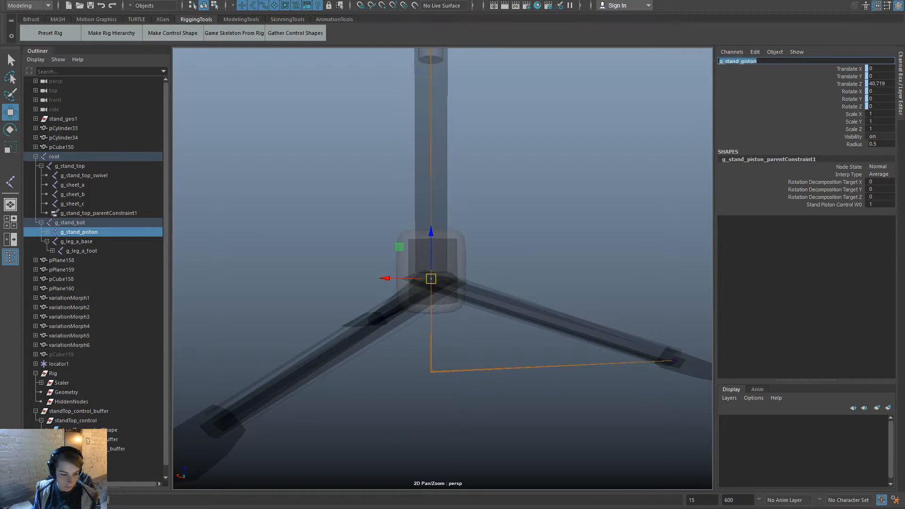
pyautogui.press('Return')
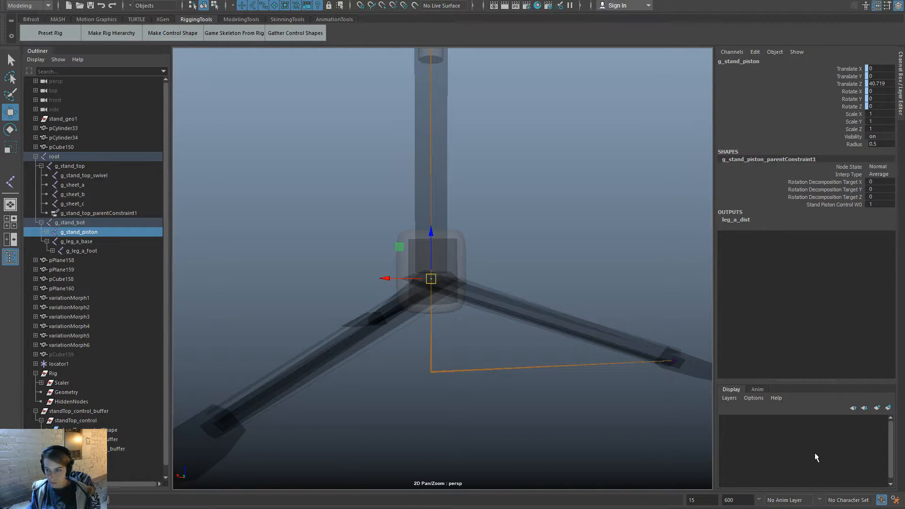
pyautogui.moveTo(904, 154); pyautogui.dragTo(455, 155)
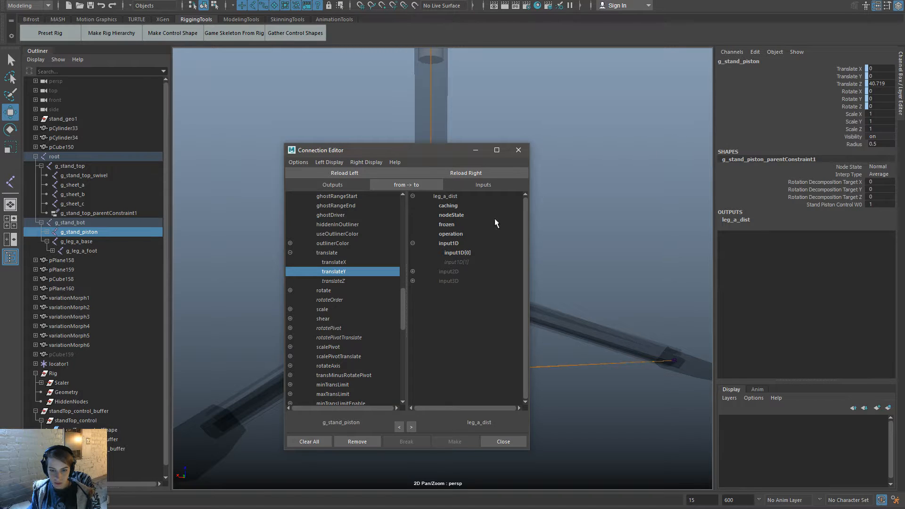
pyautogui.click(326, 280)
pyautogui.click(466, 262)
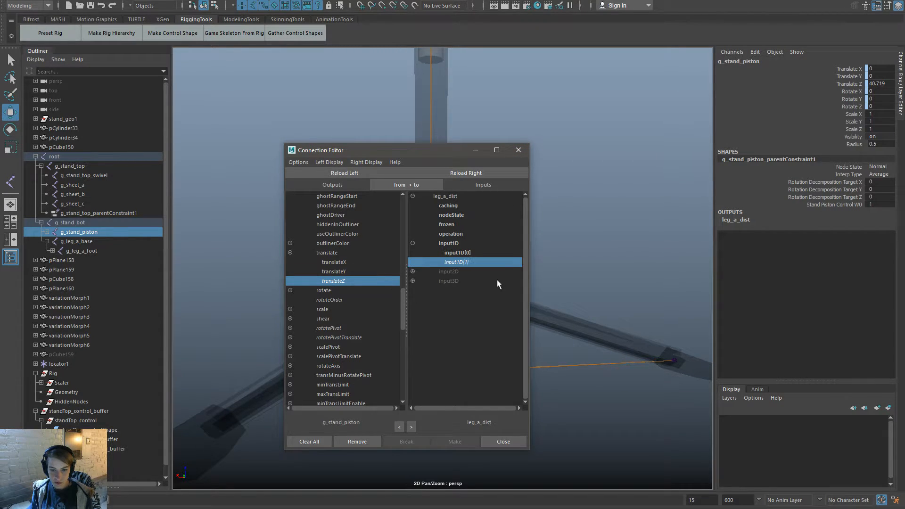
pyautogui.click(517, 150)
pyautogui.click(611, 195)
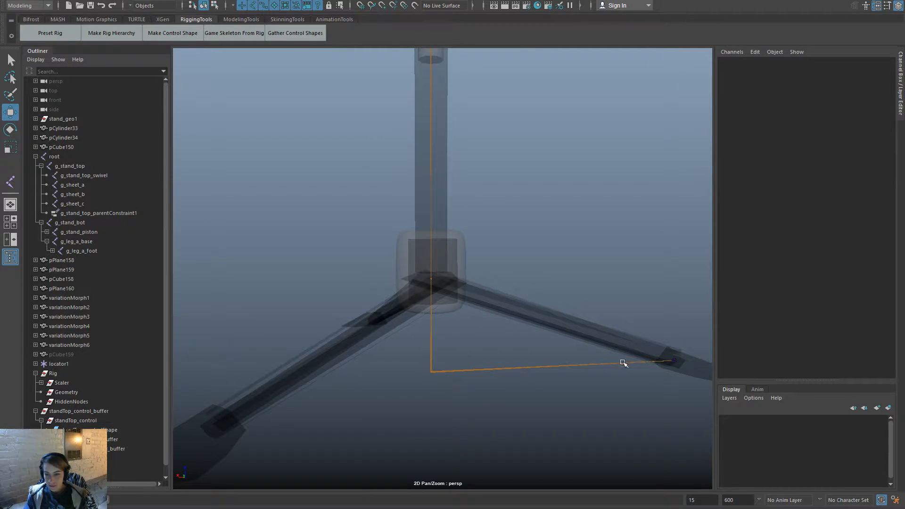
# Load leg_a_dist as the source and g_leg_a_foot as the target in a new Connection Editor, choosing output1D as the source attribute.
pyautogui.click(673, 360)
pyautogui.press('space')
pyautogui.click(496, 102)
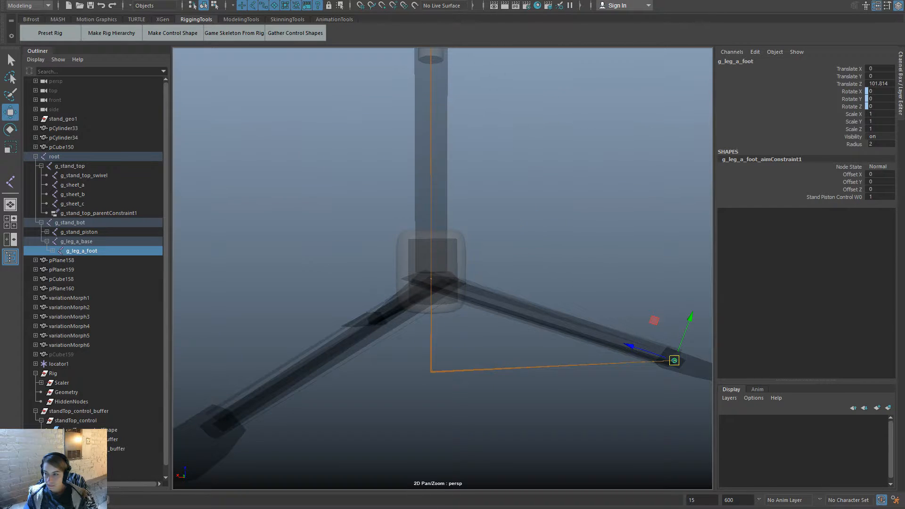
pyautogui.press('space')
pyautogui.click(479, 143)
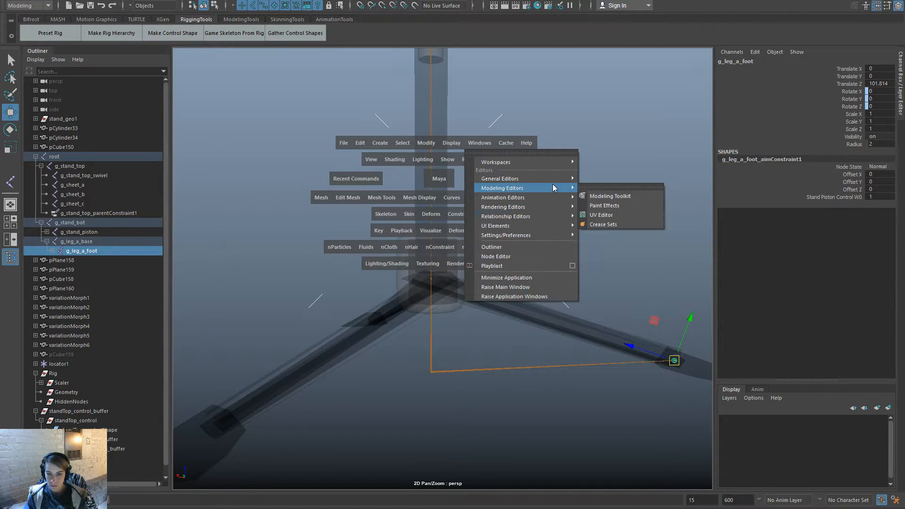
pyautogui.moveTo(552, 182)
pyautogui.click(636, 282)
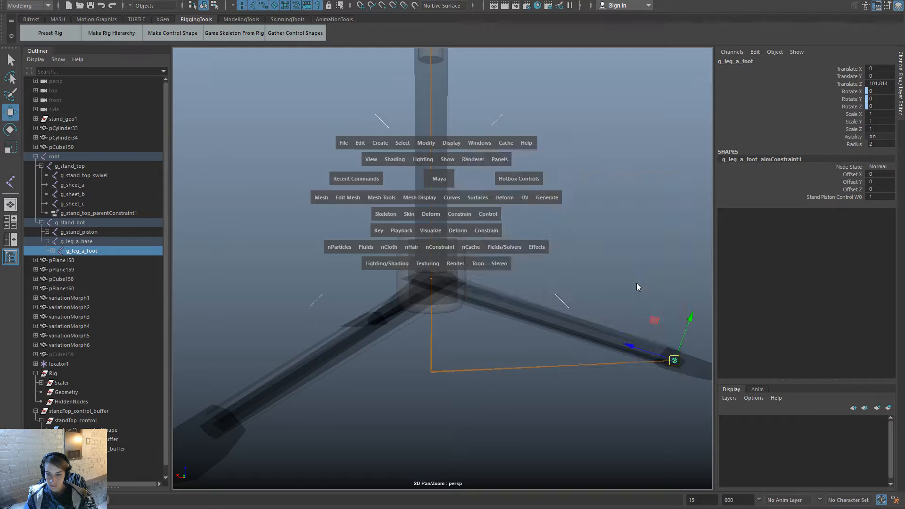
pyautogui.moveTo(416, 149); pyautogui.dragTo(269, 131)
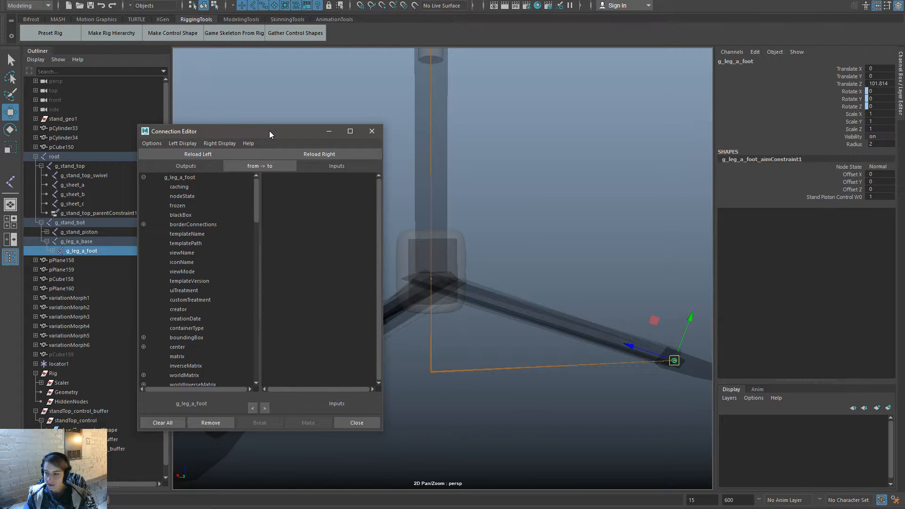
pyautogui.click(330, 152)
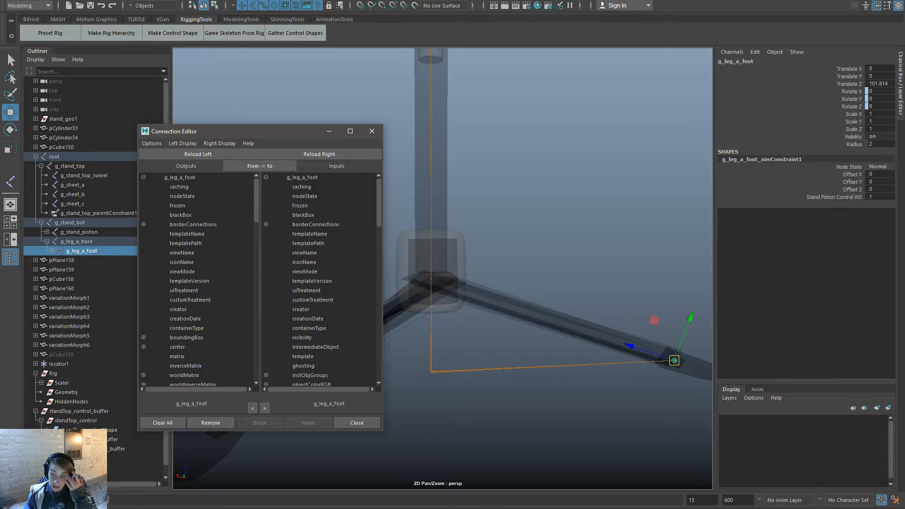
pyautogui.click(199, 155)
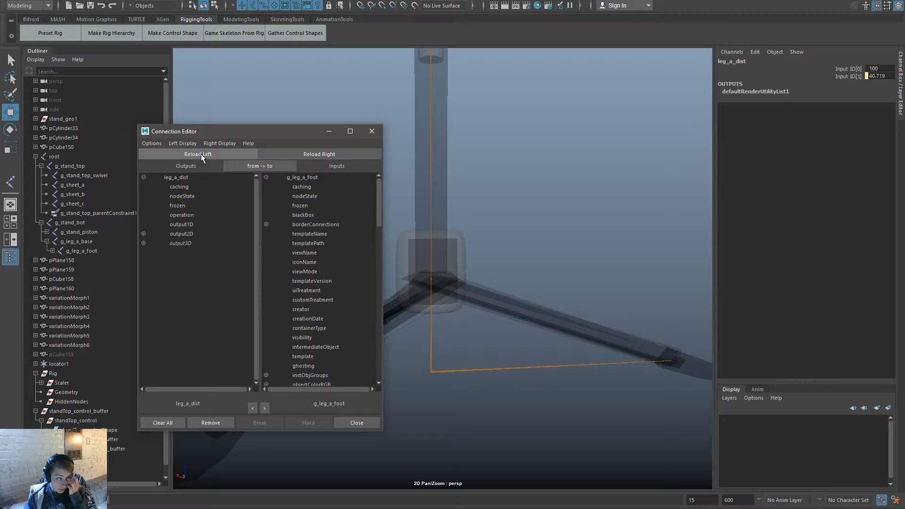
pyautogui.click(179, 224)
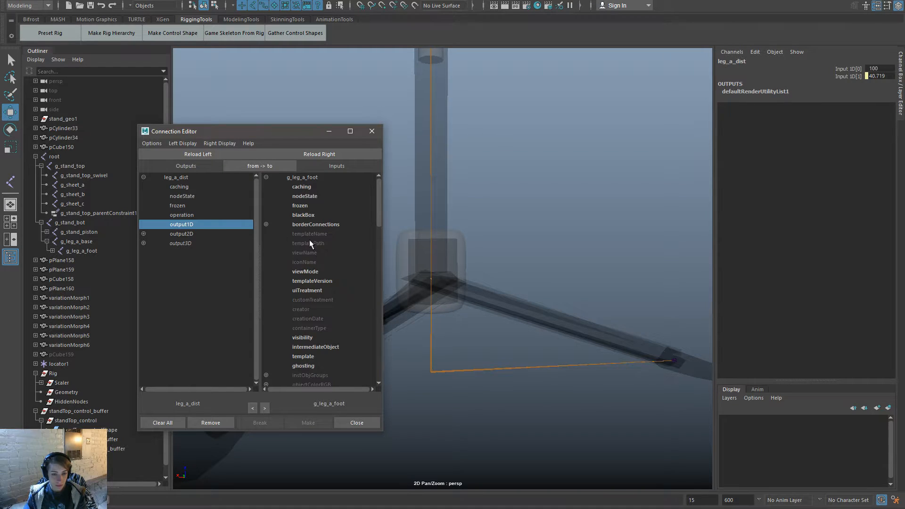
pyautogui.scroll(-10, 310, 243)
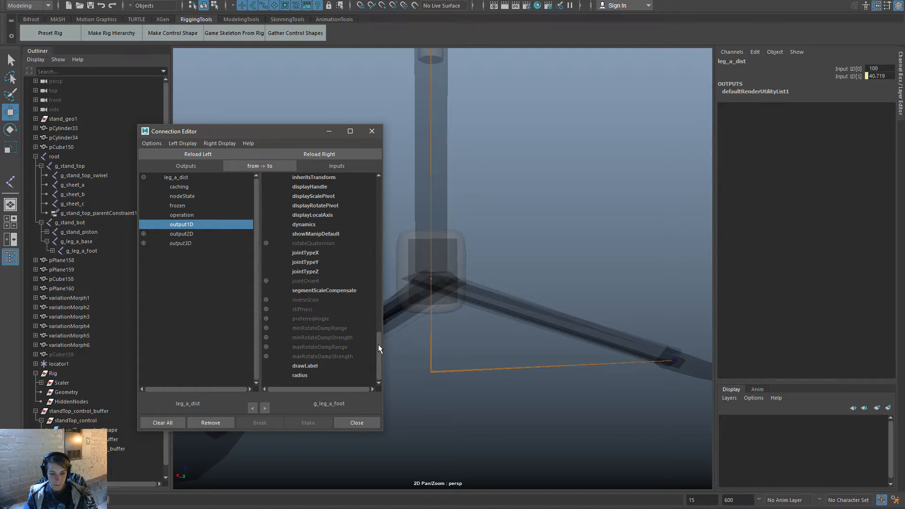
pyautogui.click(674, 360)
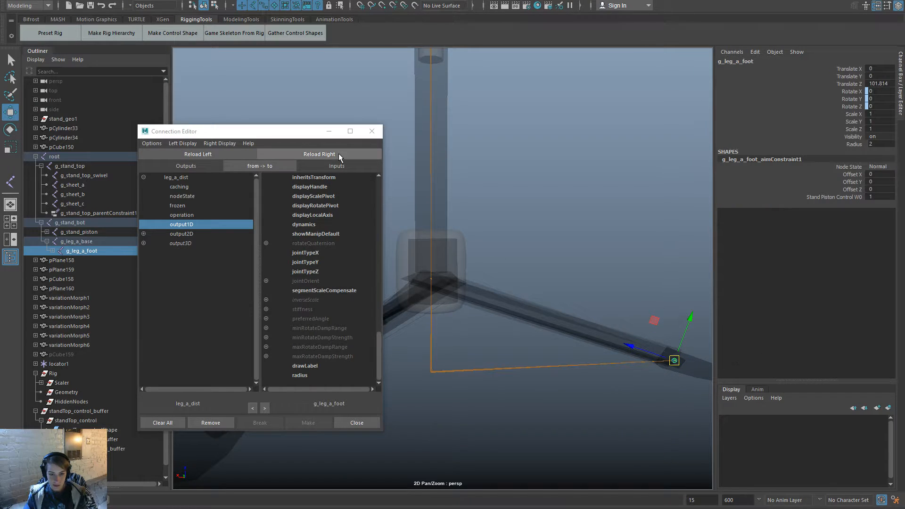
pyautogui.click(374, 366)
pyautogui.scroll(3, 377, 330)
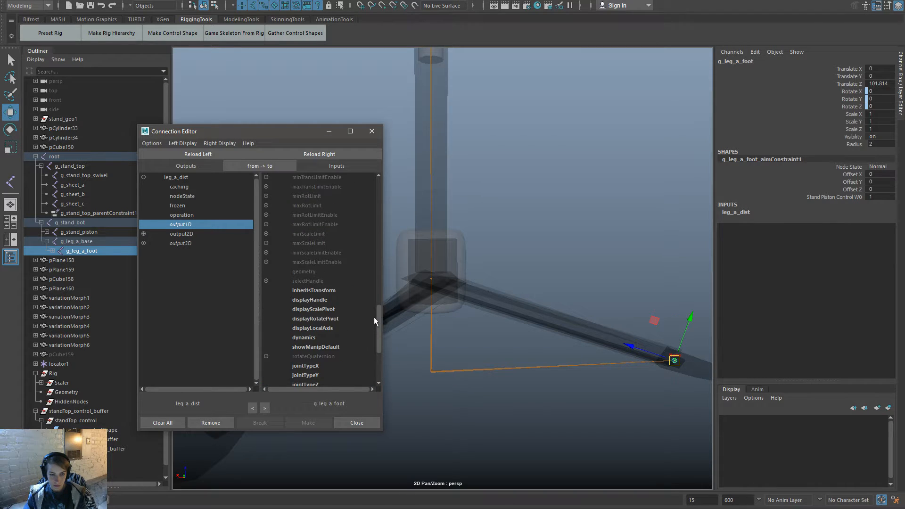
pyautogui.scroll(-3, 374, 317)
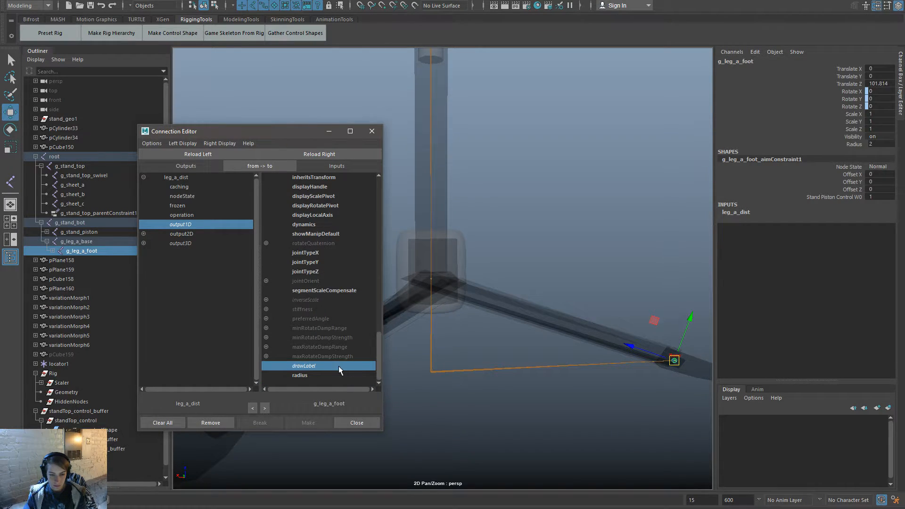
pyautogui.click(338, 366)
pyautogui.moveTo(380, 335); pyautogui.dragTo(373, 221)
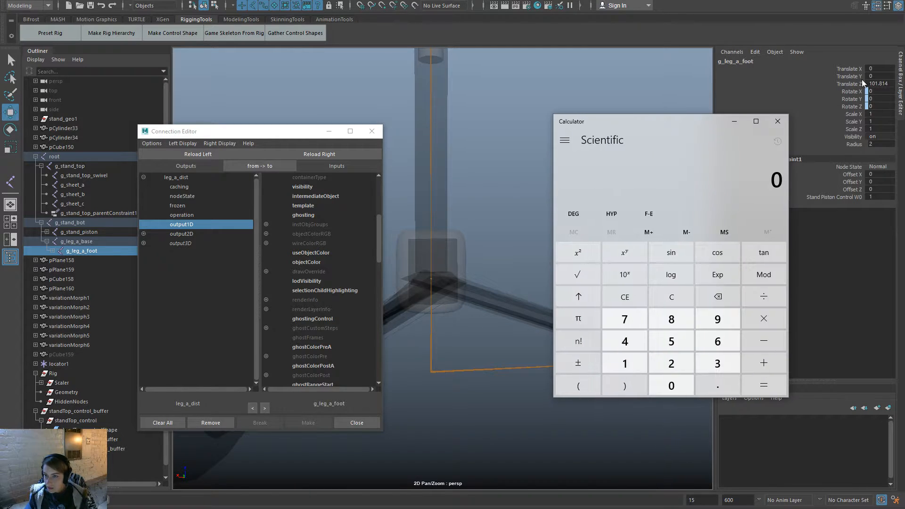
# Copy g_leg_a_foot's Translate Z value into Calculator as the first number of an addition.
pyautogui.doubleClick(879, 83)
pyautogui.hotkey('ctrl', 'c')
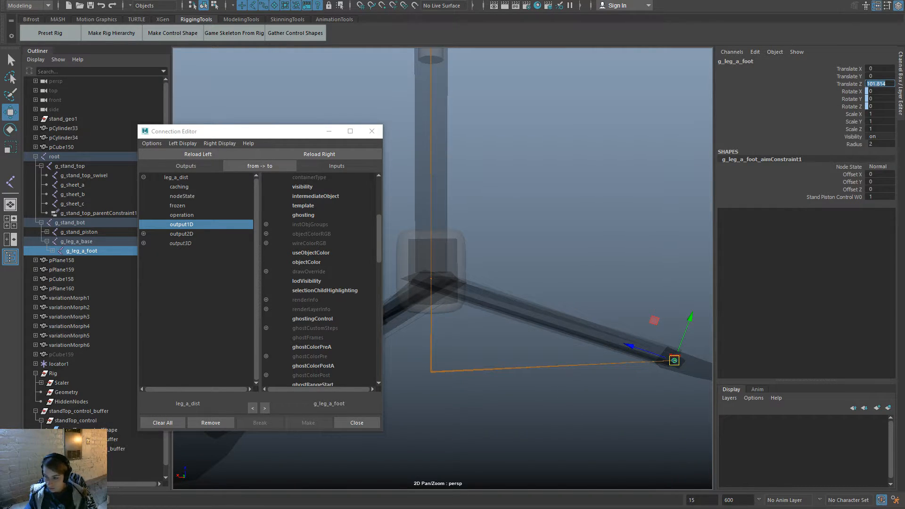
pyautogui.hotkey('alt', 'Tab')
pyautogui.hotkey('ctrl', 'v')
pyautogui.click(766, 369)
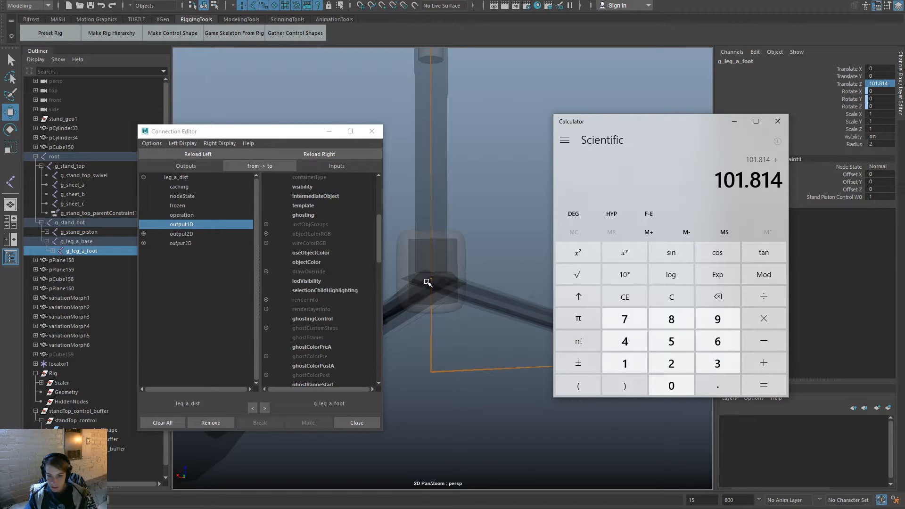
# Add g_stand_piston's Translate Z value to the sum in Calculator, compute the total and return to Maya.
pyautogui.click(429, 282)
pyautogui.click(453, 278)
pyautogui.scroll(2, 419, 307)
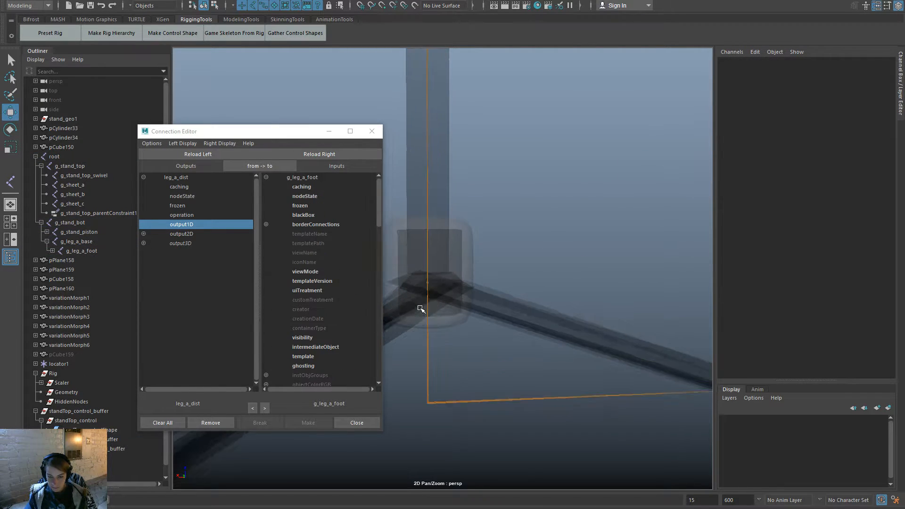
pyautogui.click(425, 283)
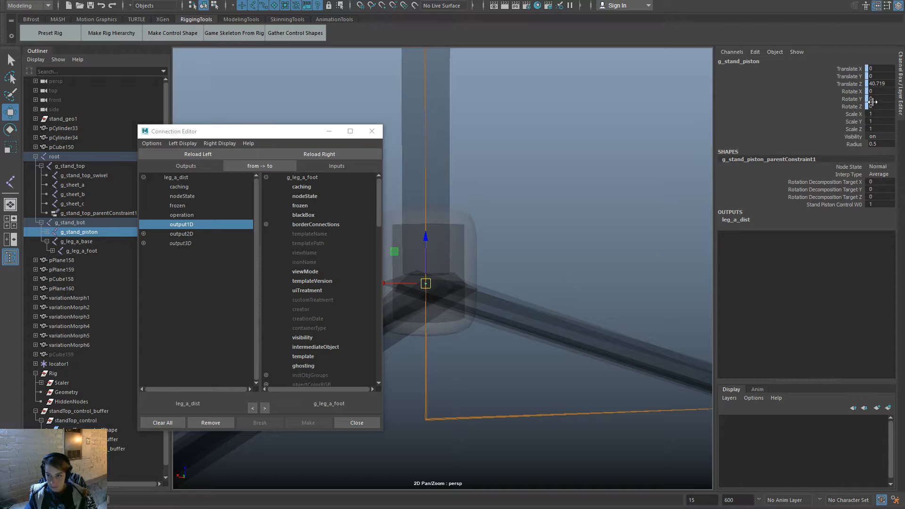
pyautogui.doubleClick(879, 83)
pyautogui.hotkey('ctrl', 'c')
pyautogui.hotkey('alt', 'Tab')
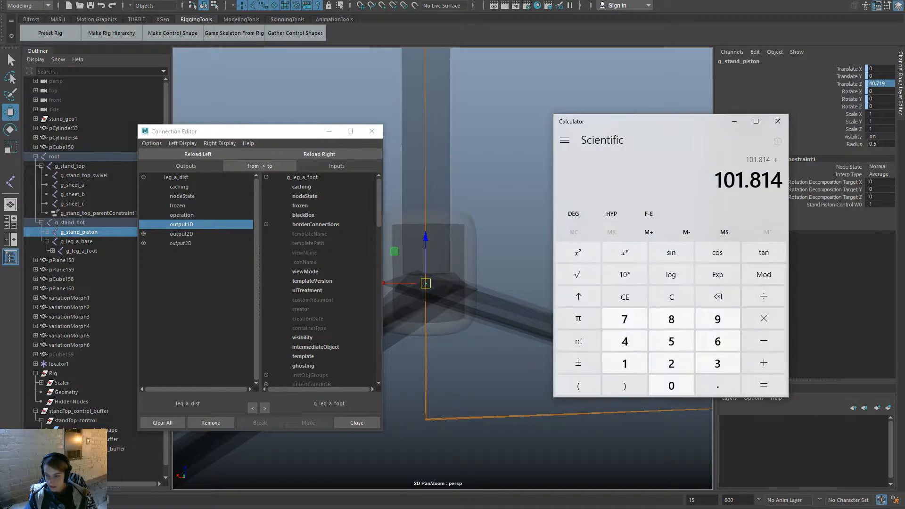
pyautogui.hotkey('ctrl', 'v')
pyautogui.click(763, 385)
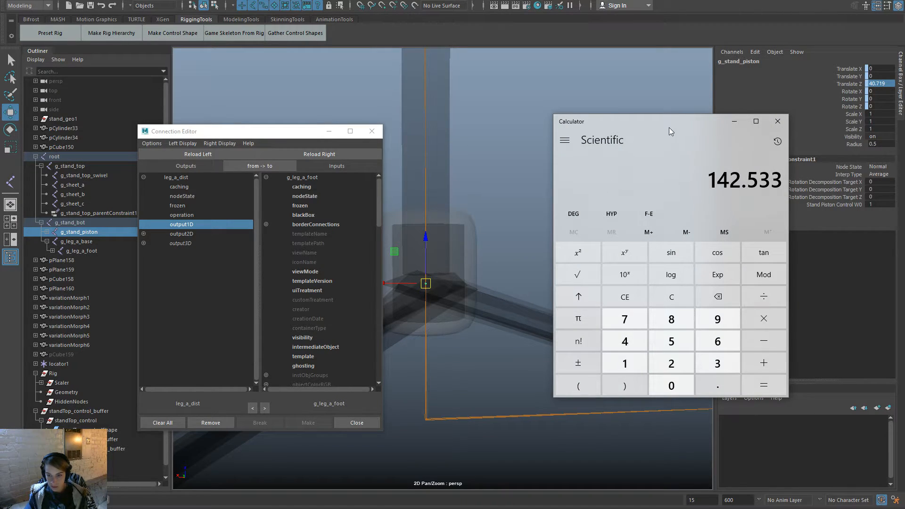
pyautogui.moveTo(669, 128); pyautogui.dragTo(647, 153)
pyautogui.click(371, 386)
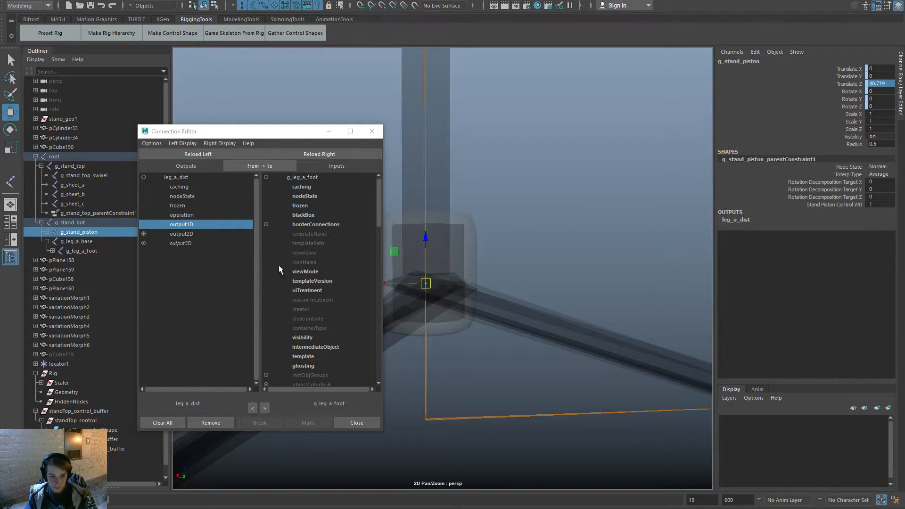
# Connect output1D of leg_a_dist to translateZ of g_leg_a_foot and close the Connection Editor.
pyautogui.keyDown('alt'); pyautogui.moveTo(589, 354); pyautogui.dragTo(471, 320, button='right'); pyautogui.keyUp('alt')
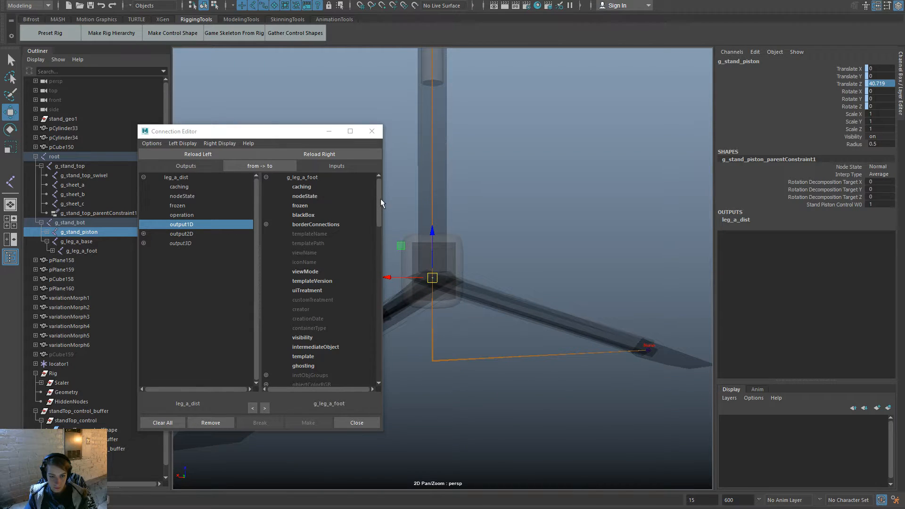
pyautogui.moveTo(381, 198); pyautogui.dragTo(386, 278)
pyautogui.moveTo(386, 277); pyautogui.dragTo(366, 276)
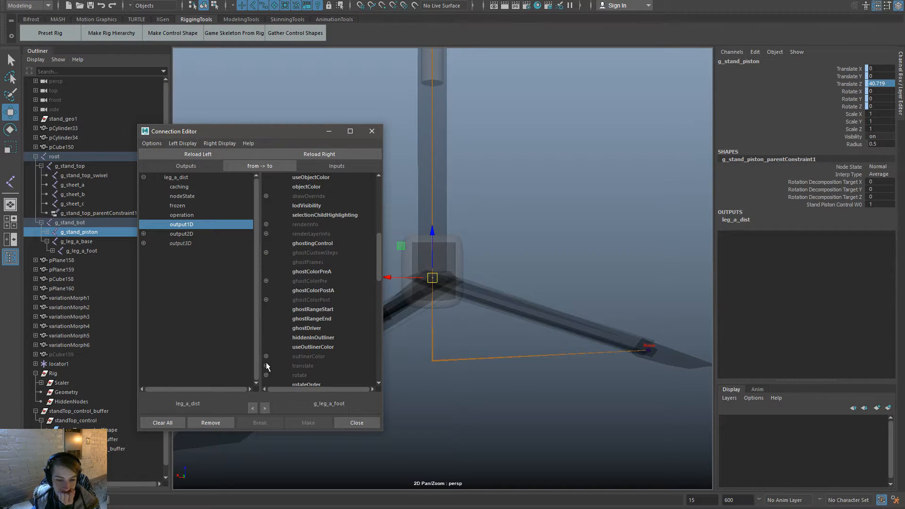
pyautogui.scroll(-7, 311, 354)
pyautogui.scroll(5, 309, 286)
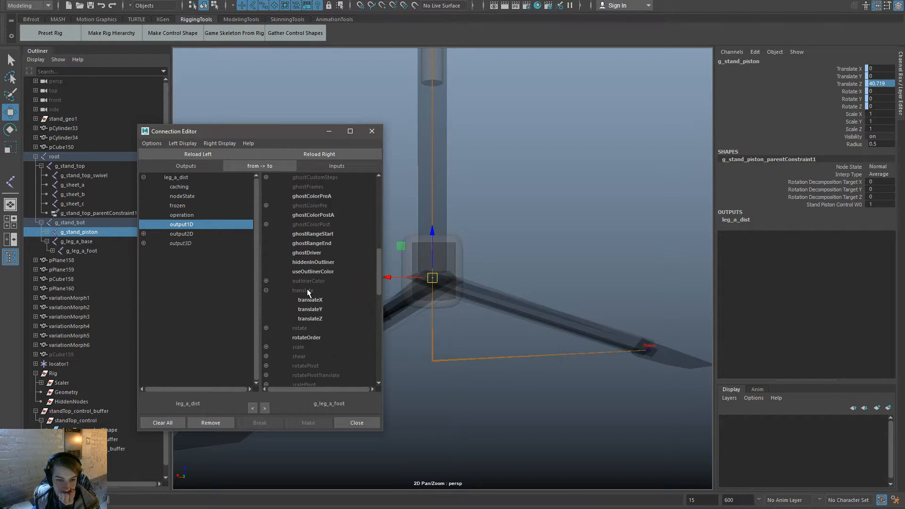
pyautogui.click(317, 319)
pyautogui.click(372, 131)
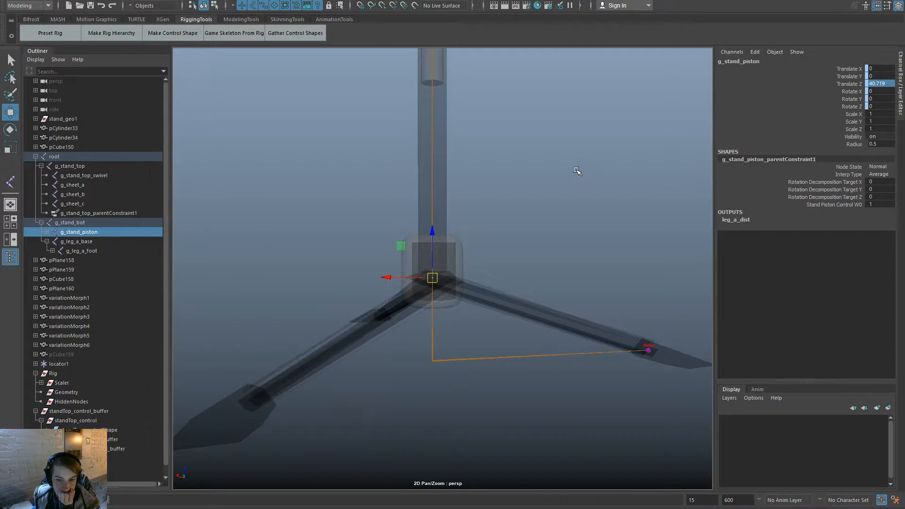
# Try raising the piston control along its vertical axis to test how the leg responds.
pyautogui.click(463, 256)
pyautogui.click(462, 257)
pyautogui.moveTo(433, 231); pyautogui.dragTo(397, 141)
pyautogui.click(600, 237)
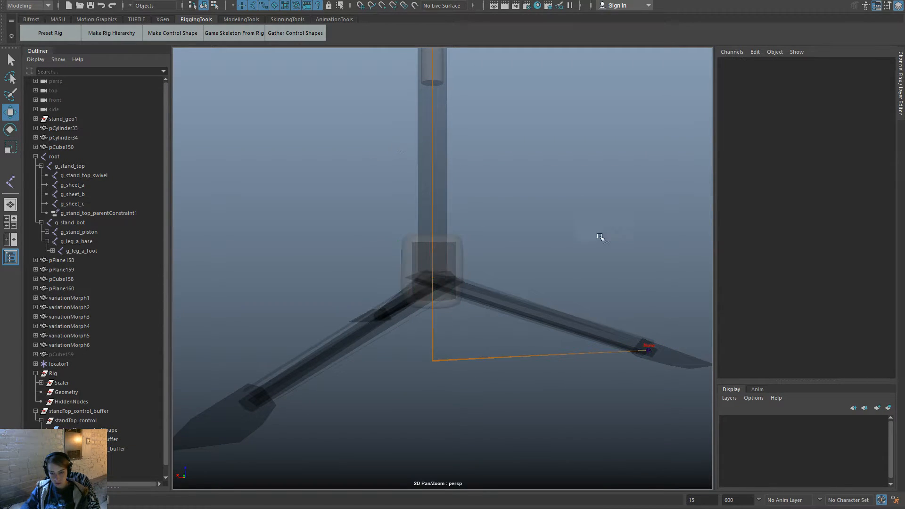
# Examine the g_leg_a_foot joint, its leg_a_dist input and the mesh surrounding it at the tip of the leg.
pyautogui.click(649, 344)
pyautogui.click(506, 226)
pyautogui.click(648, 349)
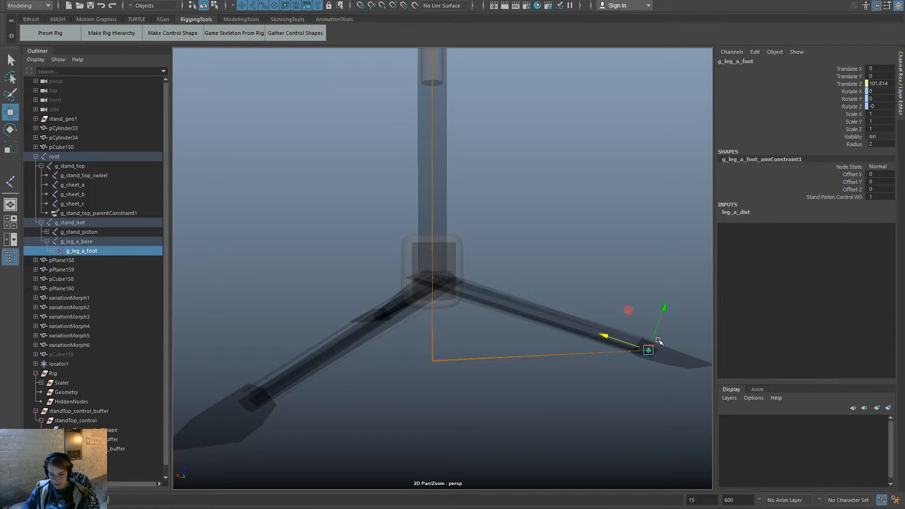
pyautogui.keyDown('alt'); pyautogui.moveTo(658, 340); pyautogui.dragTo(589, 316); pyautogui.keyUp('alt')
pyautogui.keyDown('alt'); pyautogui.moveTo(589, 316); pyautogui.dragTo(412, 250, button='middle'); pyautogui.keyUp('alt')
pyautogui.click(74, 298)
pyautogui.click(106, 251)
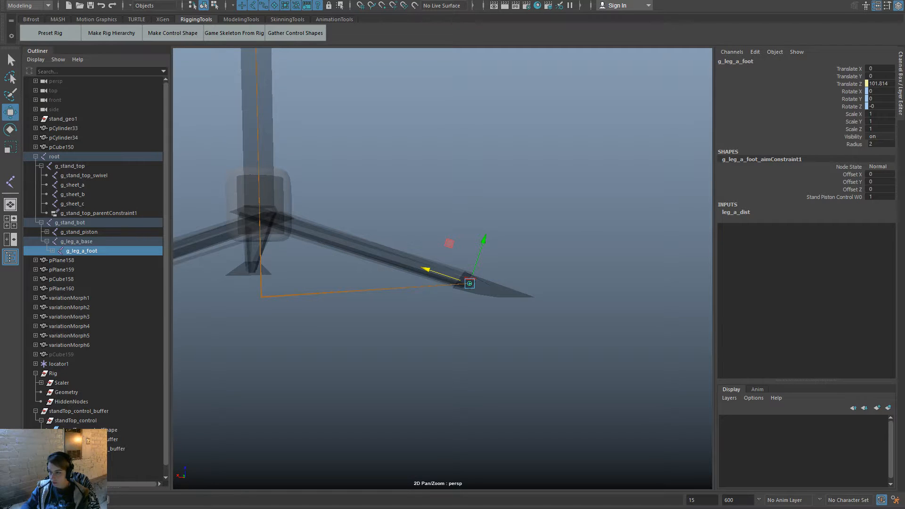
pyautogui.click(630, 367)
pyautogui.scroll(6, 513, 308)
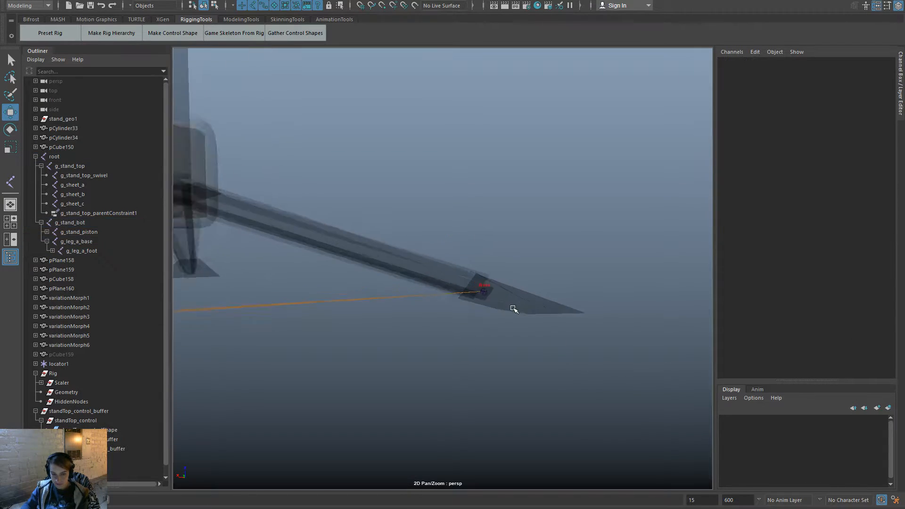
pyautogui.click(525, 312)
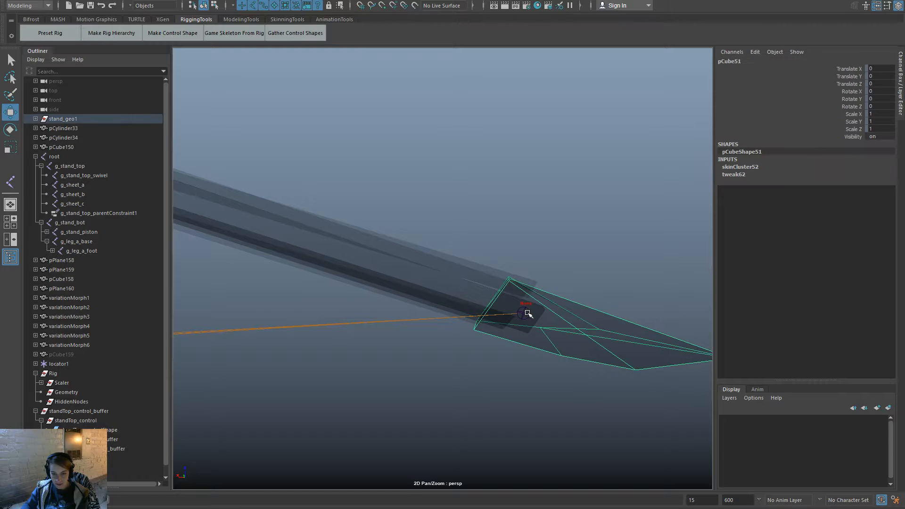
pyautogui.click(524, 313)
pyautogui.scroll(-3, 372, 307)
pyautogui.keyDown('alt'); pyautogui.moveTo(360, 309); pyautogui.dragTo(491, 394, button='middle'); pyautogui.keyUp('alt')
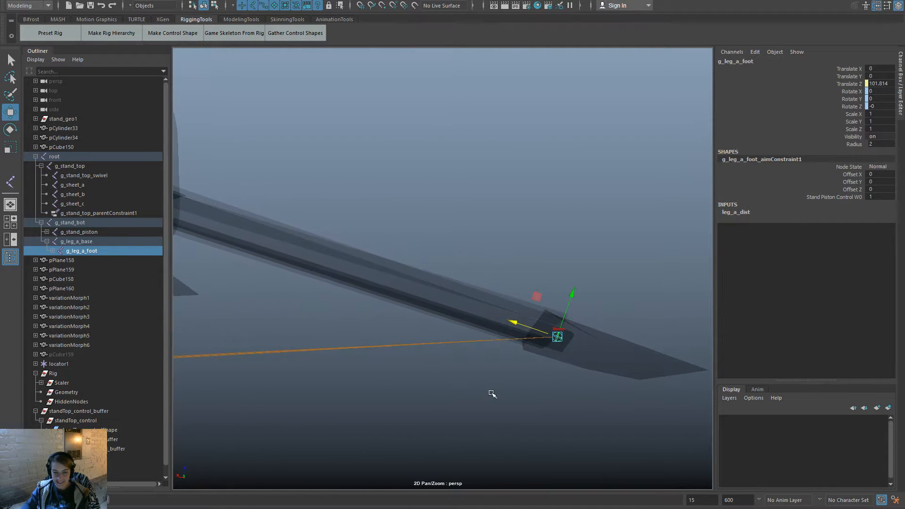
# Examine the g_leg_a_base and g_stand_bot joints that lead to the leg's foot joint.
pyautogui.scroll(-4, 479, 389)
pyautogui.click(356, 376)
pyautogui.keyDown('alt'); pyautogui.moveTo(278, 355); pyautogui.dragTo(445, 448, button='middle'); pyautogui.keyUp('alt')
pyautogui.click(393, 385)
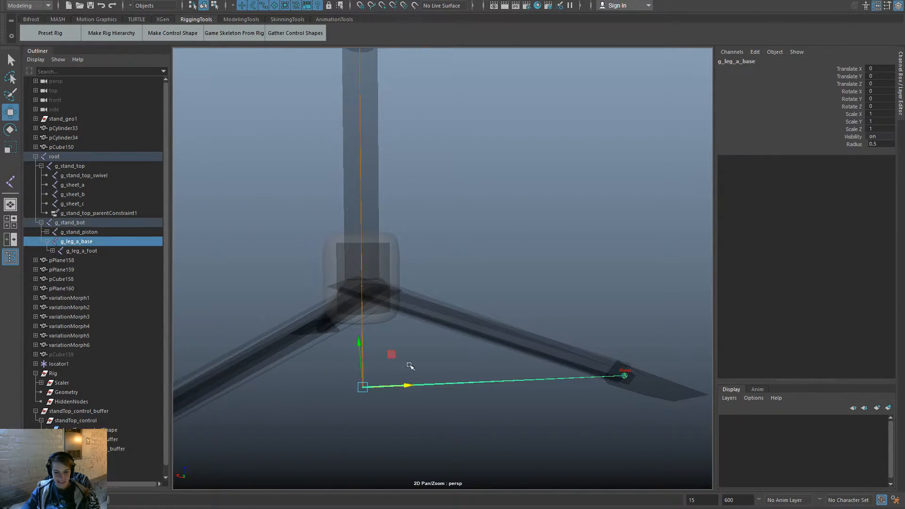
pyautogui.click(563, 262)
pyautogui.click(460, 386)
pyautogui.keyDown('alt'); pyautogui.moveTo(488, 404); pyautogui.dragTo(665, 217); pyautogui.keyUp('alt')
pyautogui.press('Up')
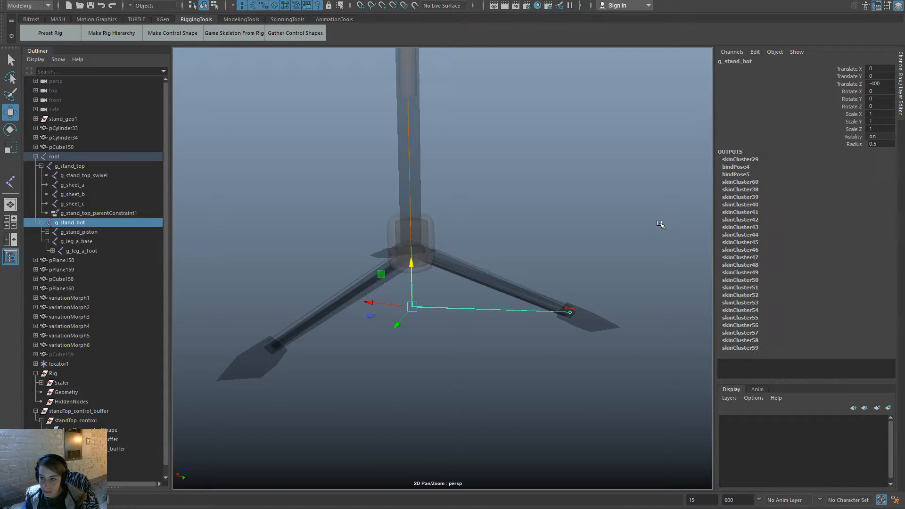
pyautogui.press('Up')
# Examine the piston control and its relation to the leg geometry from several angles.
pyautogui.click(432, 218)
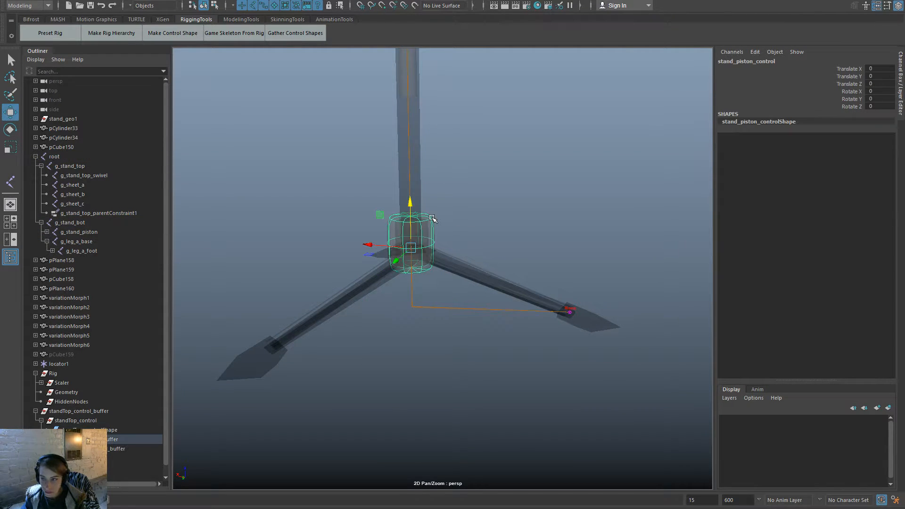
pyautogui.press('Up')
pyautogui.click(571, 244)
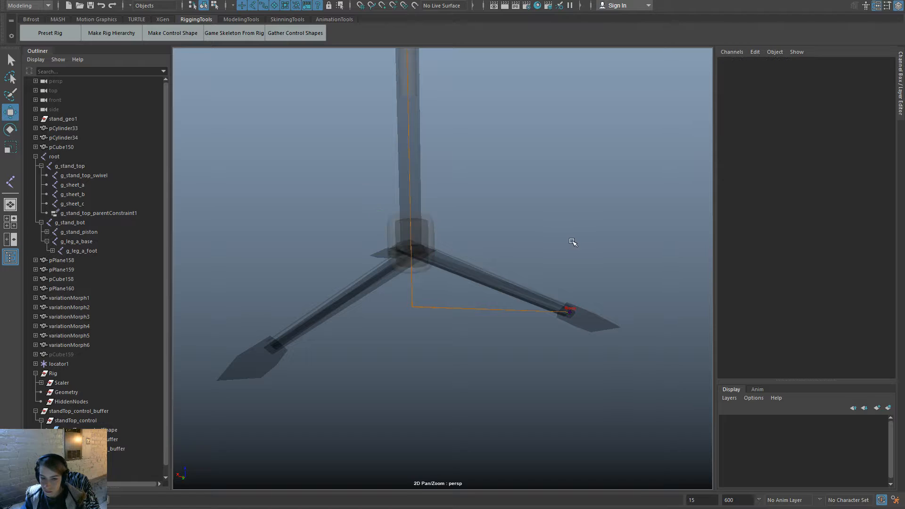
pyautogui.keyDown('alt'); pyautogui.moveTo(539, 315); pyautogui.dragTo(555, 328); pyautogui.keyUp('alt')
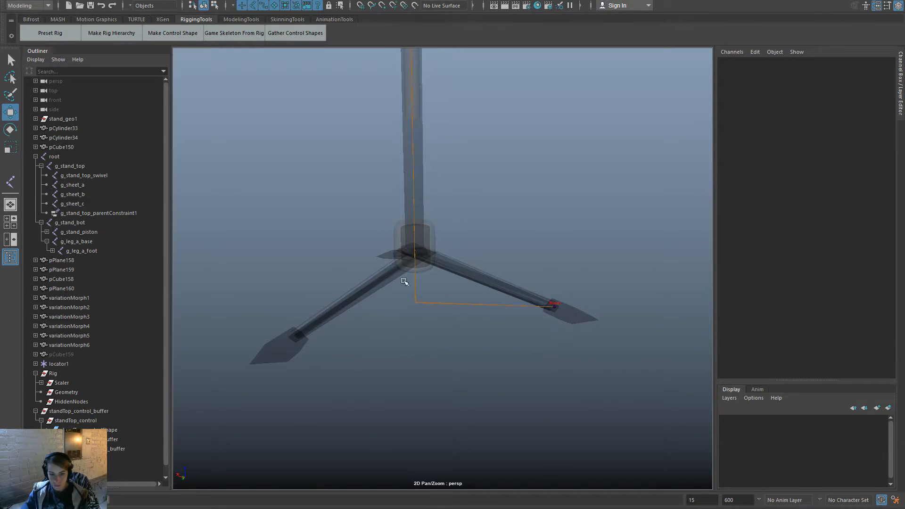
pyautogui.click(416, 286)
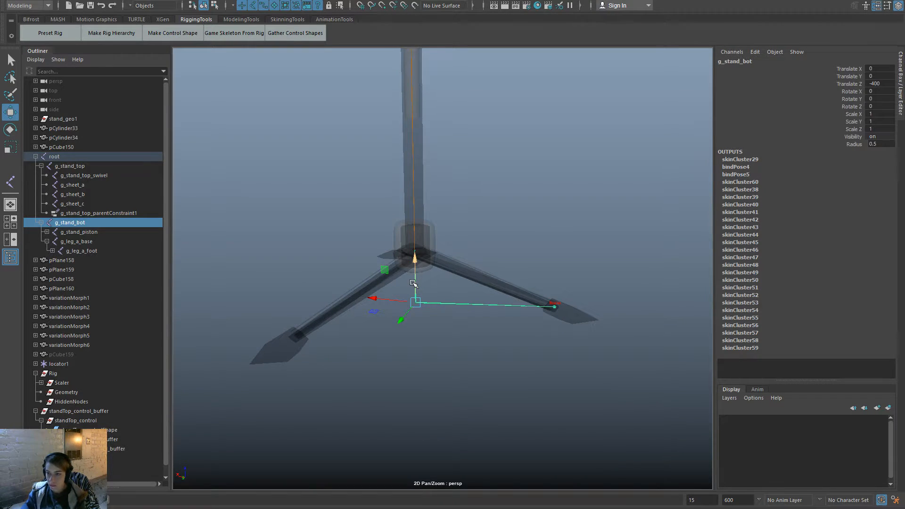
pyautogui.click(517, 252)
pyautogui.keyDown('alt'); pyautogui.moveTo(517, 253); pyautogui.dragTo(498, 351); pyautogui.keyUp('alt')
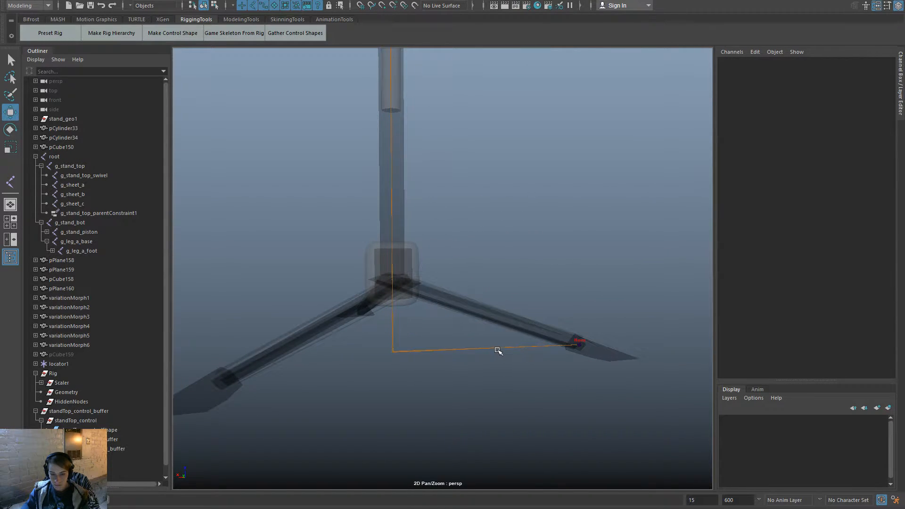
pyautogui.click(415, 255)
pyautogui.click(528, 292)
pyautogui.keyDown('alt'); pyautogui.moveTo(528, 292); pyautogui.dragTo(478, 187); pyautogui.keyUp('alt')
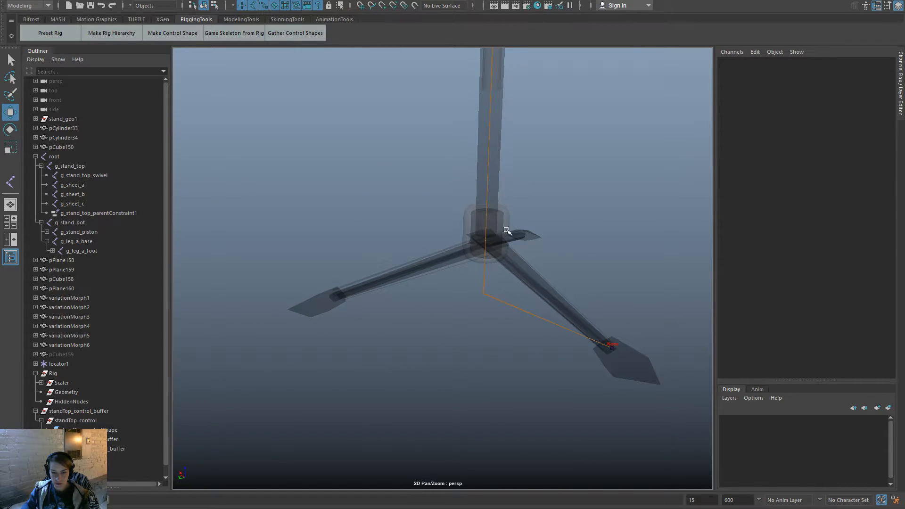
pyautogui.keyDown('alt'); pyautogui.moveTo(506, 230); pyautogui.dragTo(389, 293); pyautogui.keyUp('alt')
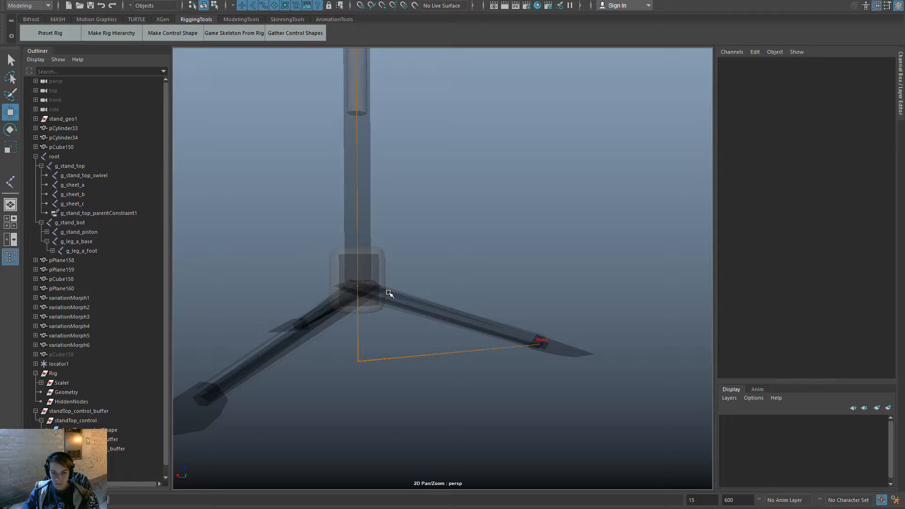
pyautogui.click(375, 252)
pyautogui.click(529, 313)
# Select the meshes of the leg at g_leg_a_foot and unbind their skin.
pyautogui.click(461, 323)
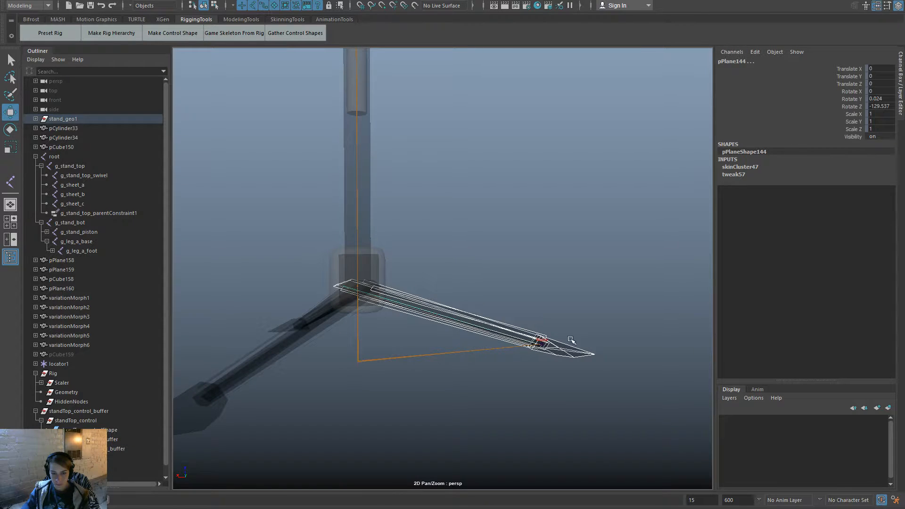
pyautogui.click(82, 250)
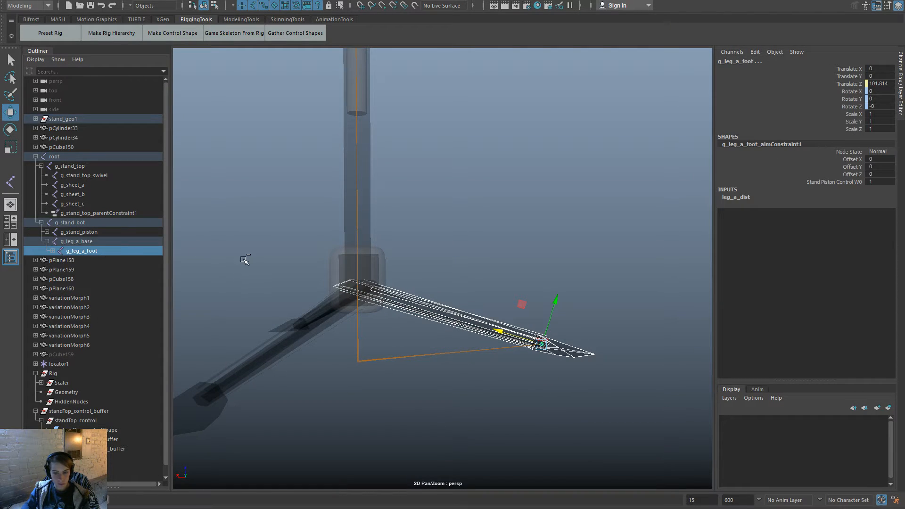
pyautogui.click(497, 291)
pyautogui.moveTo(455, 323); pyautogui.dragTo(455, 324)
pyautogui.press('space')
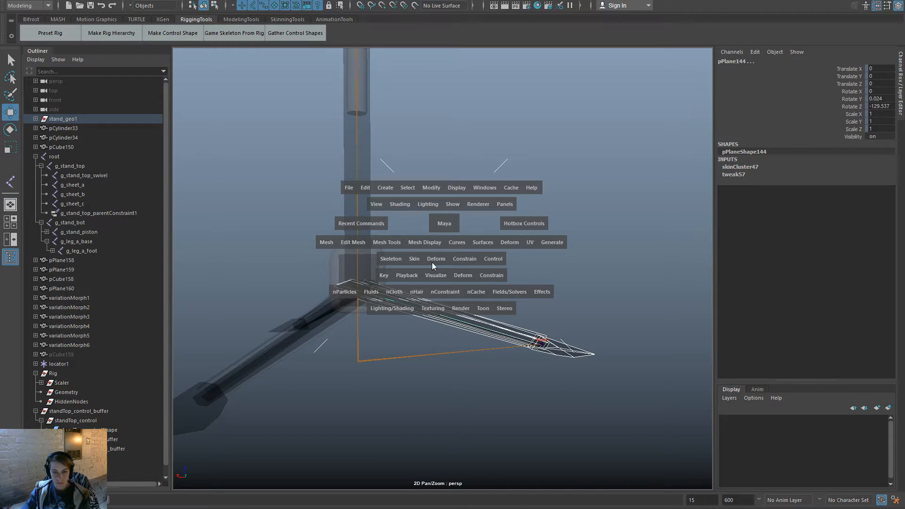
pyautogui.click(413, 259)
pyautogui.click(463, 327)
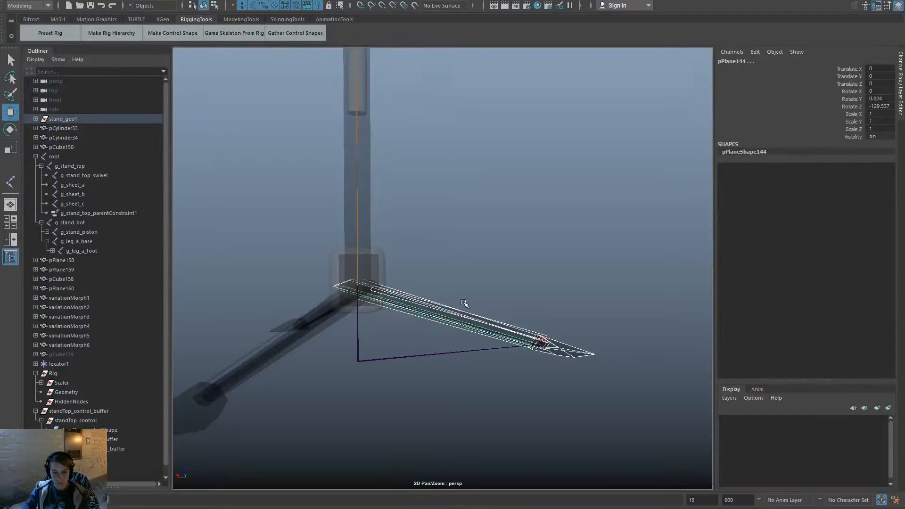
# Bind the selected leg meshes to the g_leg_a_foot joint as their skin influence.
pyautogui.click(454, 327)
pyautogui.click(454, 322)
pyautogui.keyDown('ctrl'); pyautogui.click(92, 249); pyautogui.keyUp('ctrl')
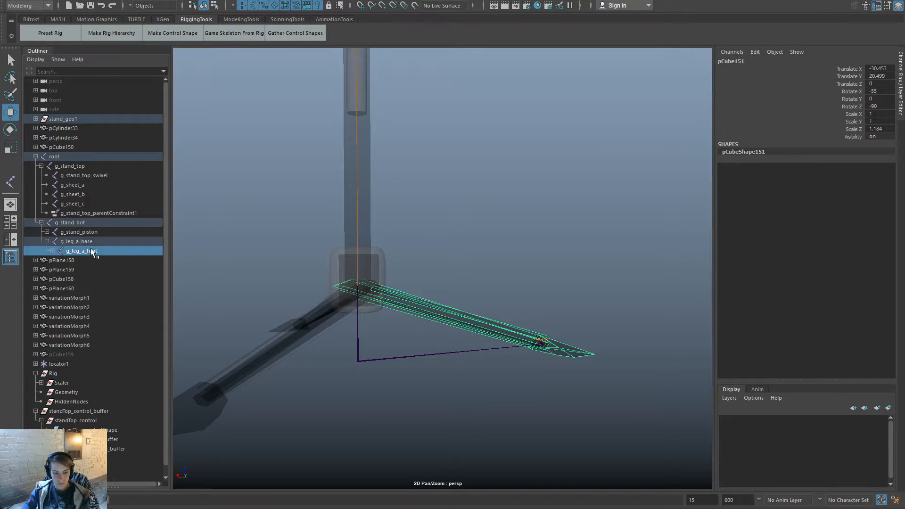
pyautogui.press('space')
pyautogui.click(404, 282)
pyautogui.click(458, 309)
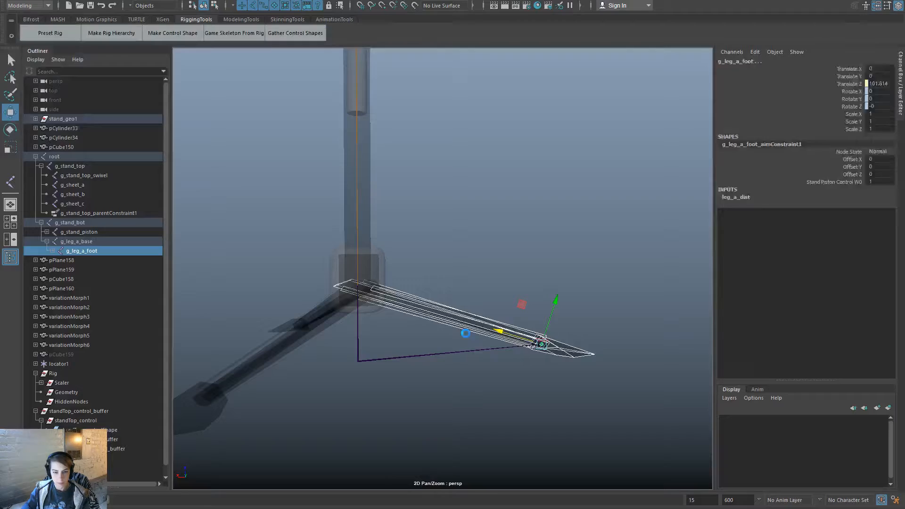
# Raise stand_piston_control about 3.4 units in Z to test the leg, and undo the move.
pyautogui.click(386, 259)
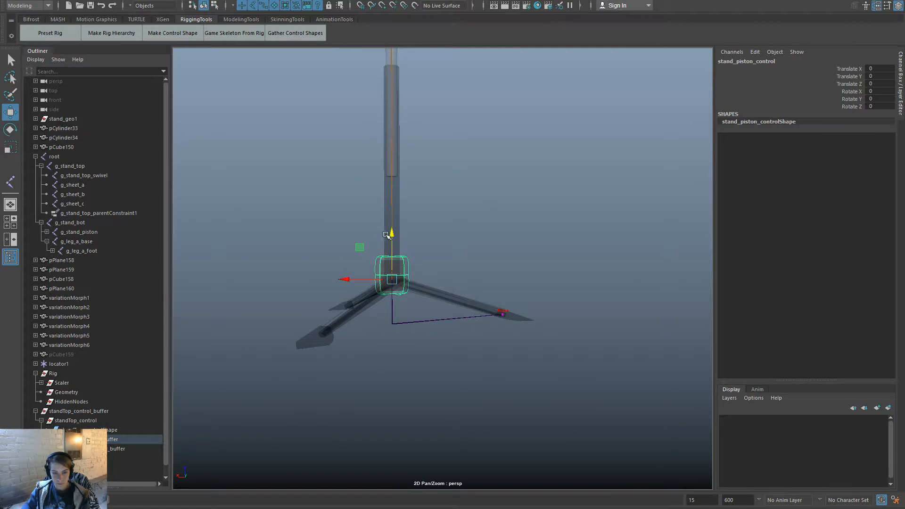
pyautogui.moveTo(387, 234); pyautogui.dragTo(407, 228)
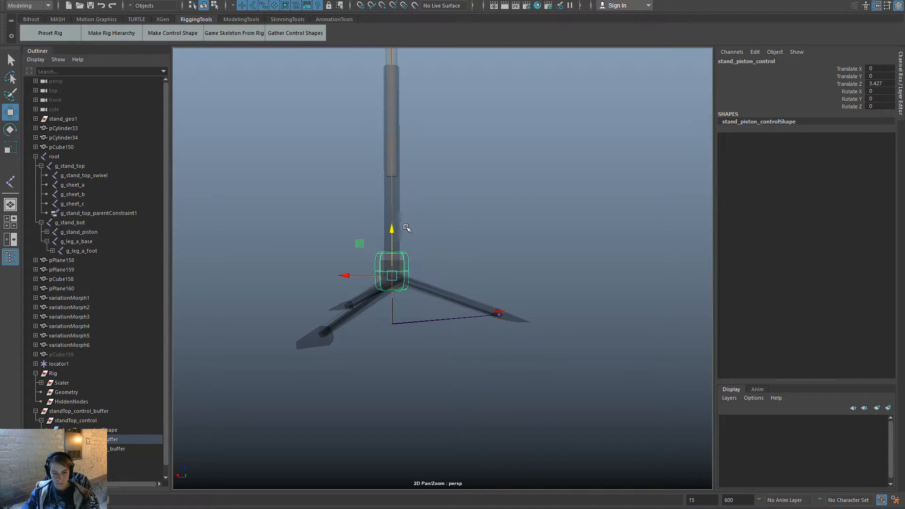
pyautogui.hotkey('ctrl', 'z')
# Turn off X-Ray shading so the stand's geometry displays as opaque in the perspective view.
pyautogui.press('space')
pyautogui.click(295, 184)
pyautogui.click(314, 293)
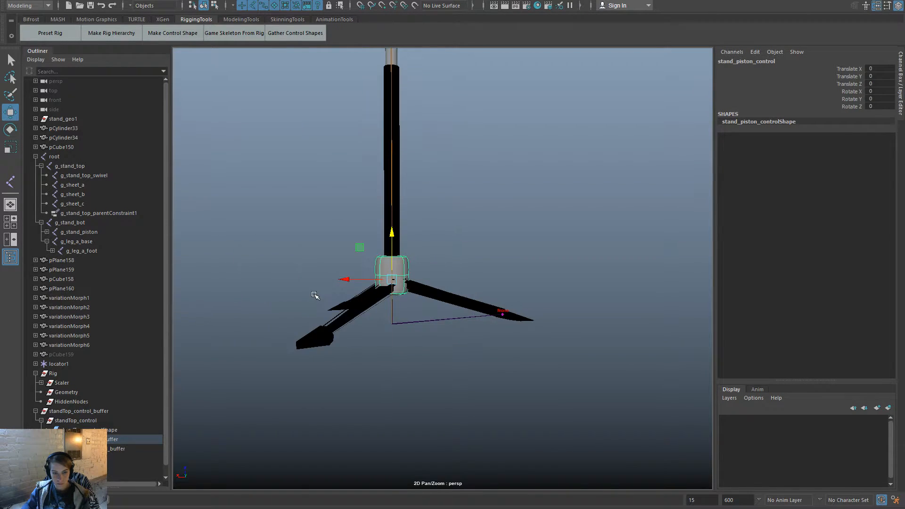
# Test the leg by moving stand_piston_control up along Z twice, undo each move, and clear the selection.
pyautogui.scroll(1, 390, 245)
pyautogui.moveTo(391, 239); pyautogui.dragTo(349, 194)
pyautogui.hotkey('ctrl', 'z')
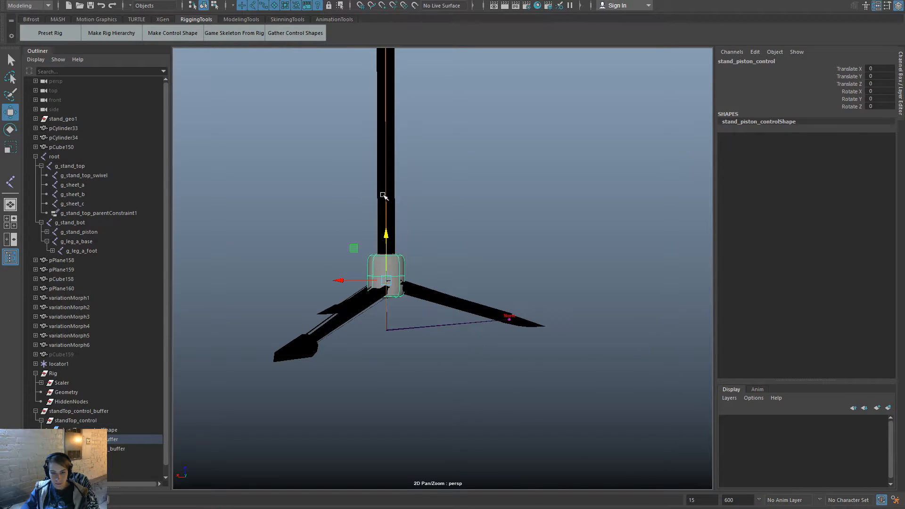
pyautogui.moveTo(388, 238); pyautogui.dragTo(395, 211)
pyautogui.hotkey('ctrl', 'z')
pyautogui.click(566, 253)
# Duplicate the g_leg_a_foot joint under g_leg_a_base.
pyautogui.keyDown('alt'); pyautogui.moveTo(552, 375); pyautogui.dragTo(501, 314, button='middle'); pyautogui.keyUp('alt')
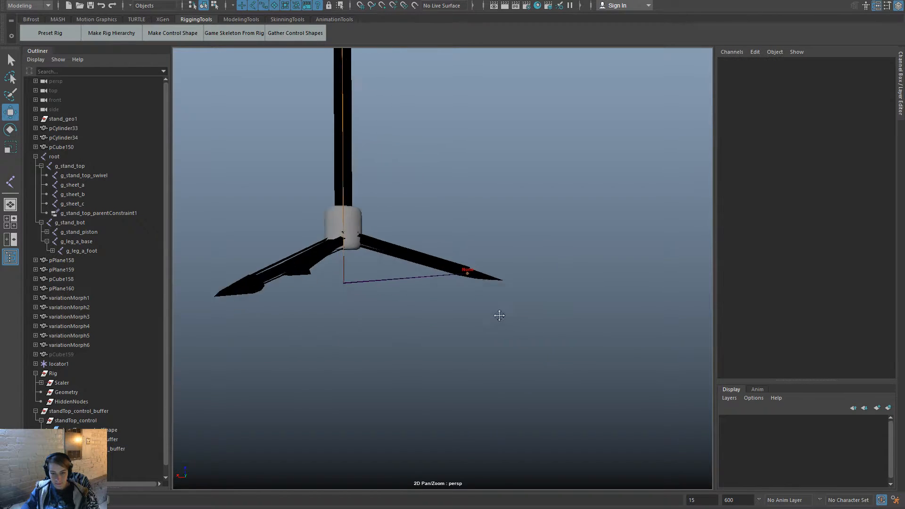
pyautogui.keyDown('alt'); pyautogui.moveTo(501, 315); pyautogui.dragTo(622, 353, button='right'); pyautogui.keyUp('alt')
pyautogui.keyDown('alt'); pyautogui.moveTo(621, 353); pyautogui.dragTo(521, 342); pyautogui.keyUp('alt')
pyautogui.click(605, 241)
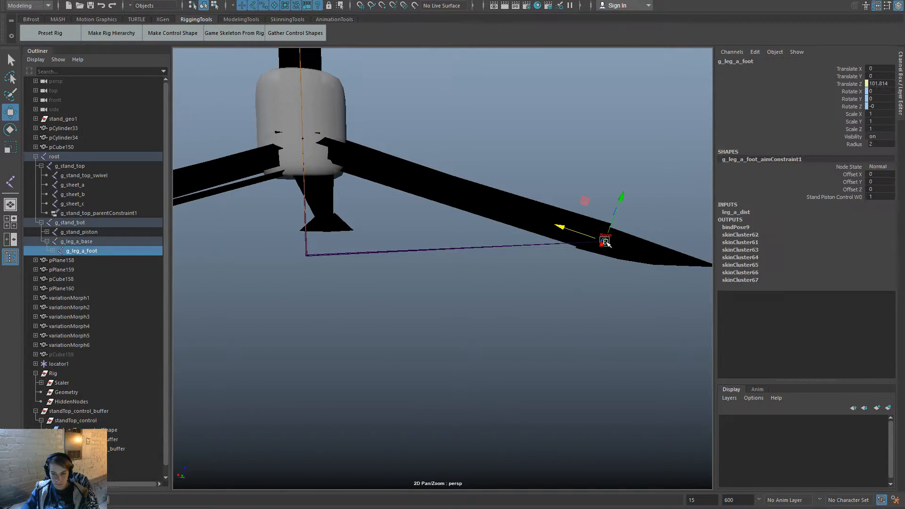
pyautogui.click(52, 251)
pyautogui.hotkey('ctrl', 'd')
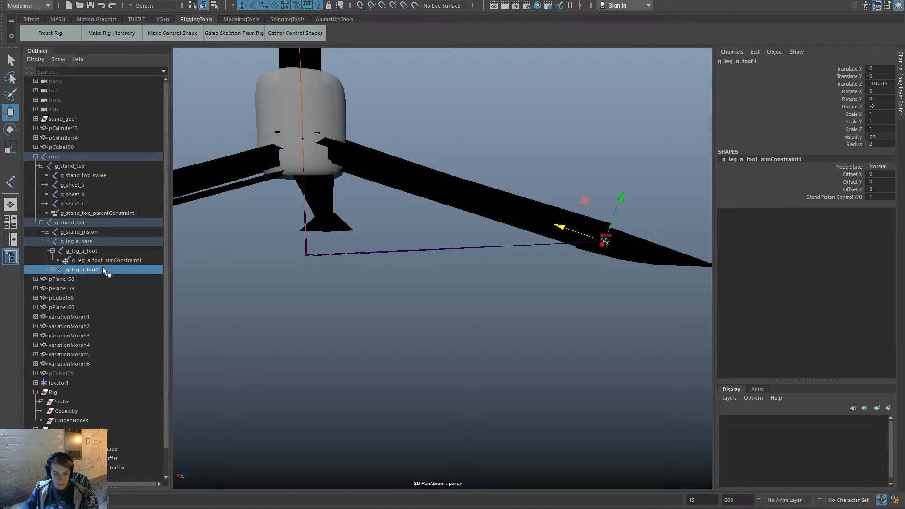
# Rename the duplicated foot joint to g_leg_a_foot_planted.
pyautogui.doubleClick(96, 269)
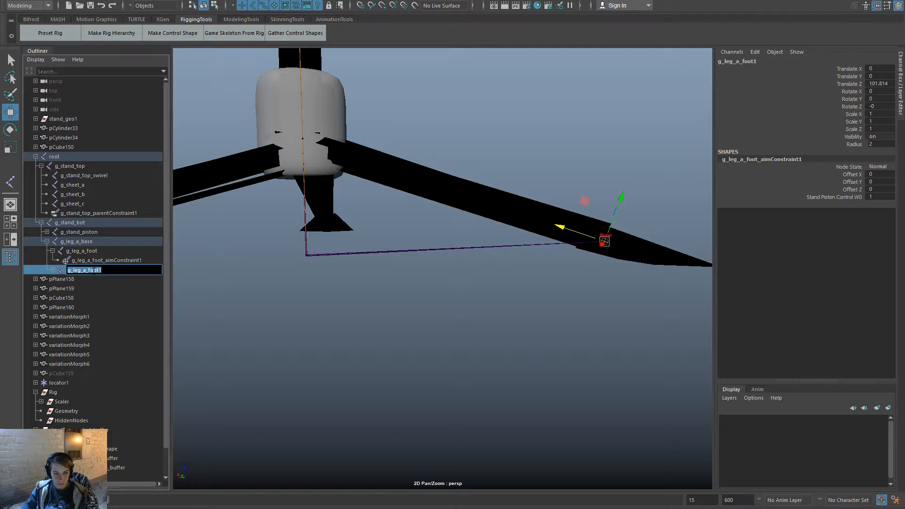
pyautogui.press('End')
pyautogui.press('BackSpace')
pyautogui.write('_p')
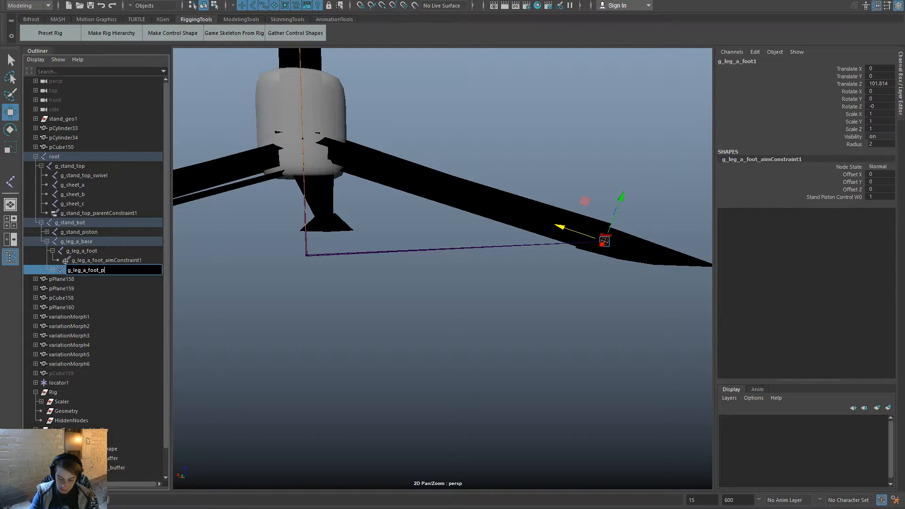
pyautogui.write('lanted')
pyautogui.press('Return')
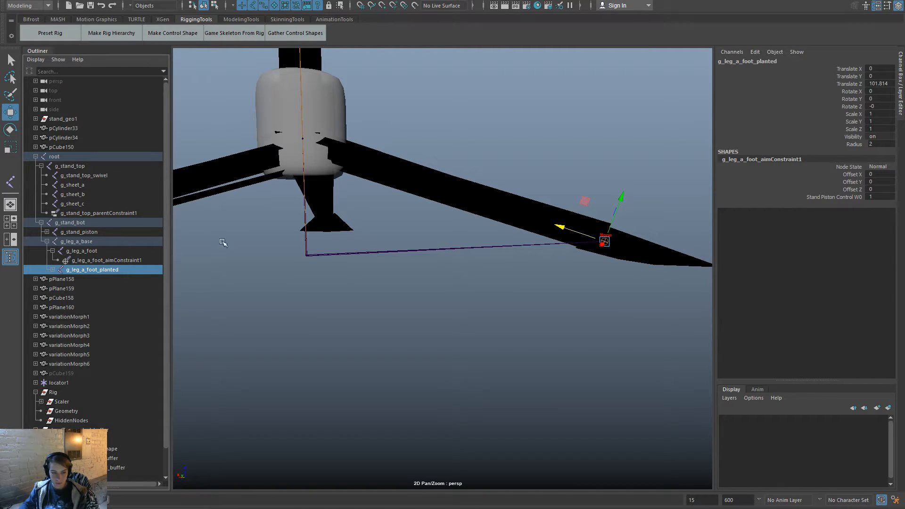
# Examine how the g_leg_a_base joint and its child joints line up with the leg from both sides.
pyautogui.keyDown('alt'); pyautogui.moveTo(533, 282); pyautogui.dragTo(498, 312, button='middle'); pyautogui.keyUp('alt')
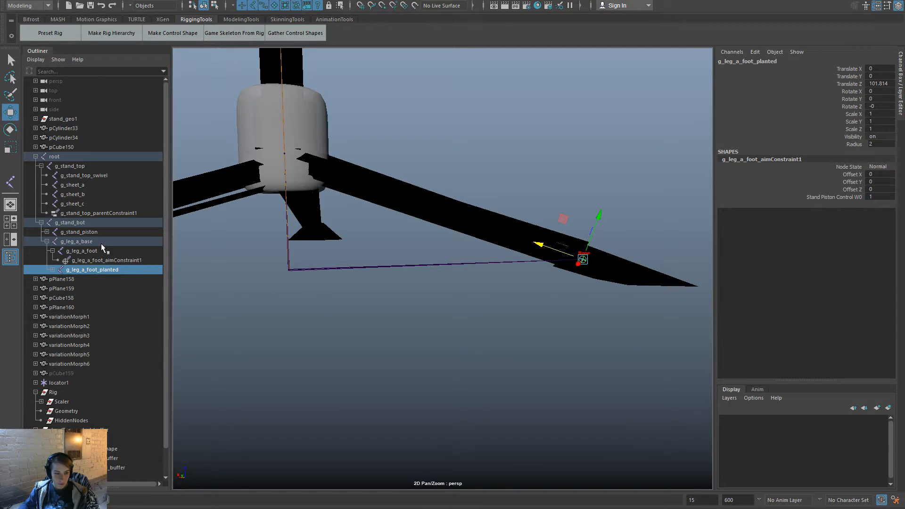
pyautogui.keyDown('alt'); pyautogui.moveTo(597, 332); pyautogui.dragTo(353, 343); pyautogui.keyUp('alt')
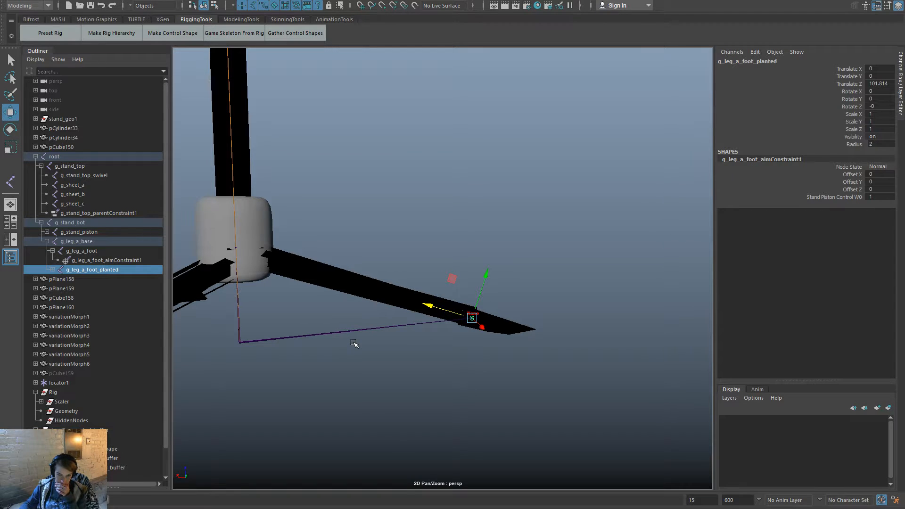
pyautogui.moveTo(353, 365)
pyautogui.keyDown('alt'); pyautogui.mouseDown()
pyautogui.moveTo(359, 348)
pyautogui.moveTo(349, 359)
pyautogui.mouseUp(); pyautogui.keyUp('alt')
pyautogui.click(242, 345)
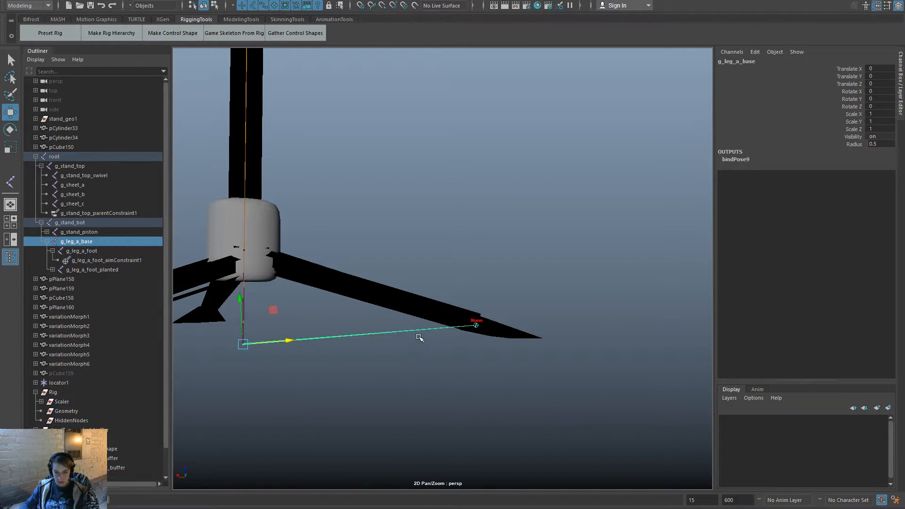
pyautogui.keyDown('alt'); pyautogui.moveTo(379, 371); pyautogui.dragTo(586, 371); pyautogui.keyUp('alt')
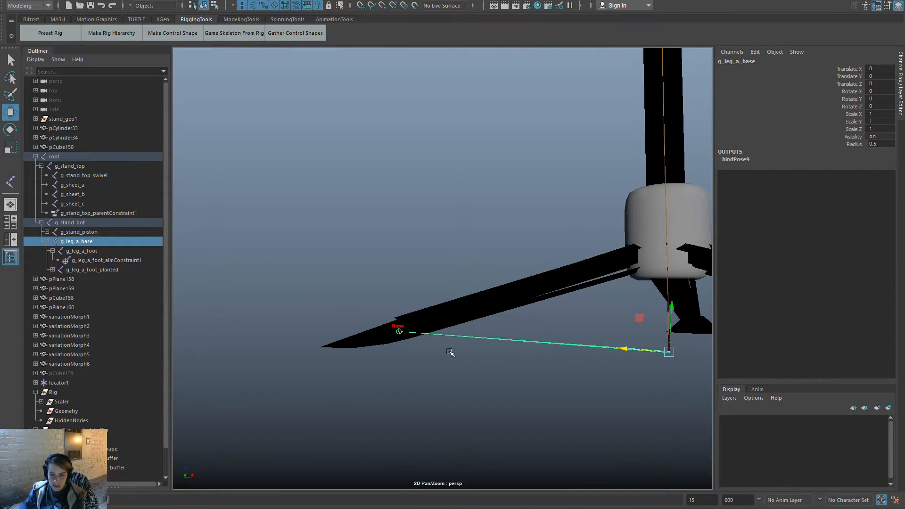
pyautogui.press('Down')
pyautogui.press('Down')
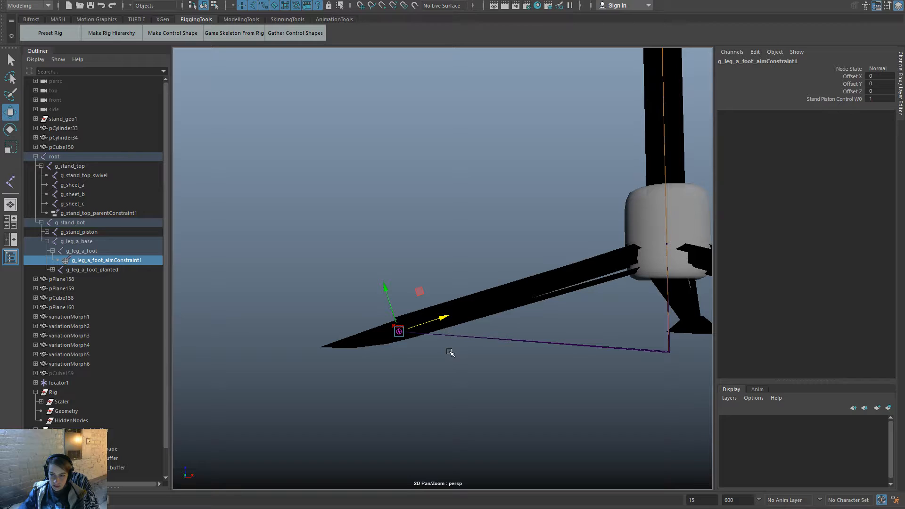
pyautogui.click(574, 343)
# Set the g_leg_a_base joint's Joint Orient X to 90, and close the Attribute Editor and the tool settings.
pyautogui.click(573, 345)
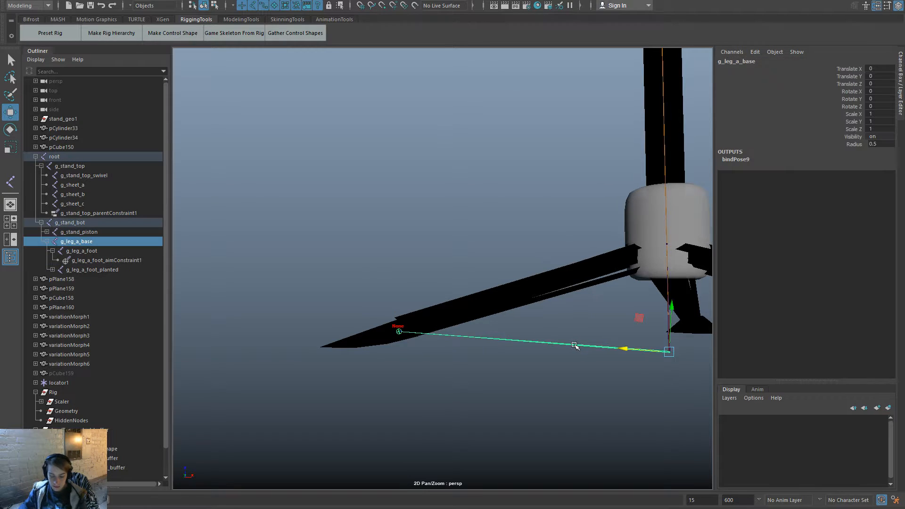
pyautogui.click(885, 5)
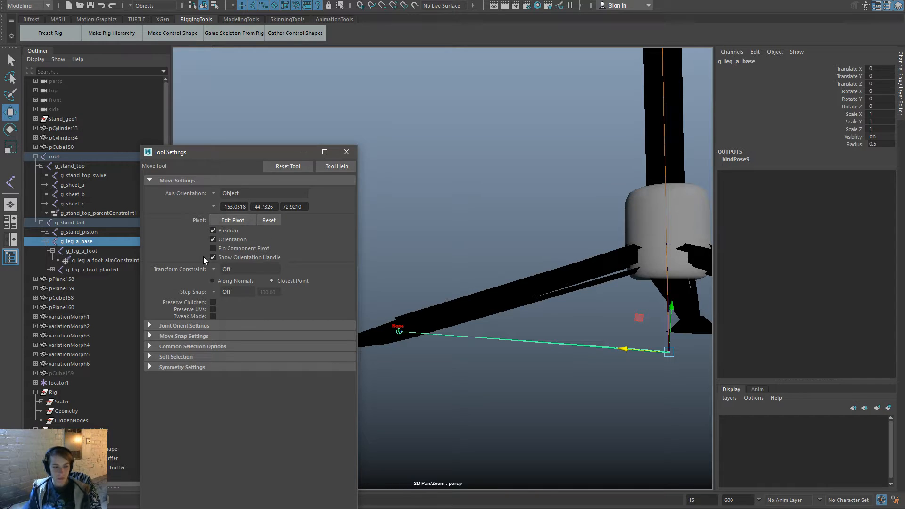
pyautogui.click(877, 6)
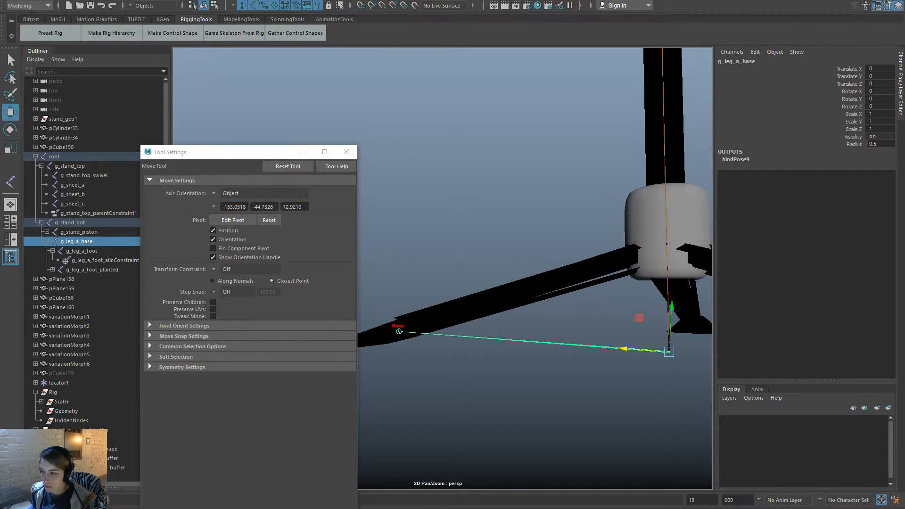
pyautogui.moveTo(904, 158); pyautogui.dragTo(784, 124)
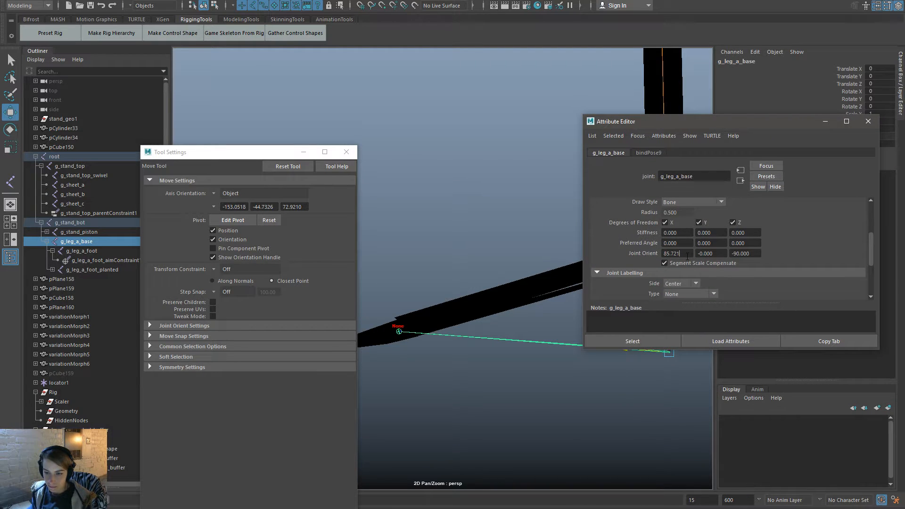
pyautogui.write('90')
pyautogui.press('Return')
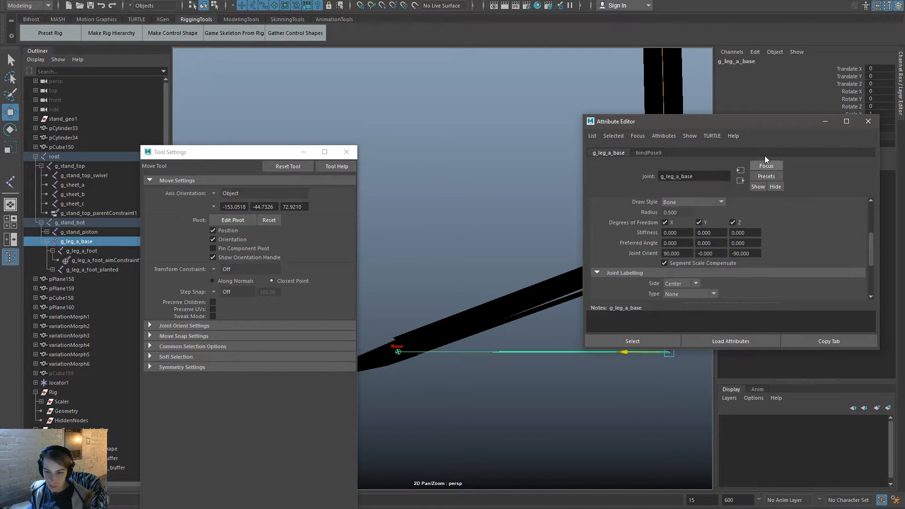
pyautogui.click(869, 120)
pyautogui.keyDown('alt'); pyautogui.moveTo(735, 264); pyautogui.dragTo(697, 270); pyautogui.keyUp('alt')
pyautogui.click(346, 152)
# Select the leg geometry at g_leg_a_foot, unbind its skin, and clear the selection.
pyautogui.click(394, 288)
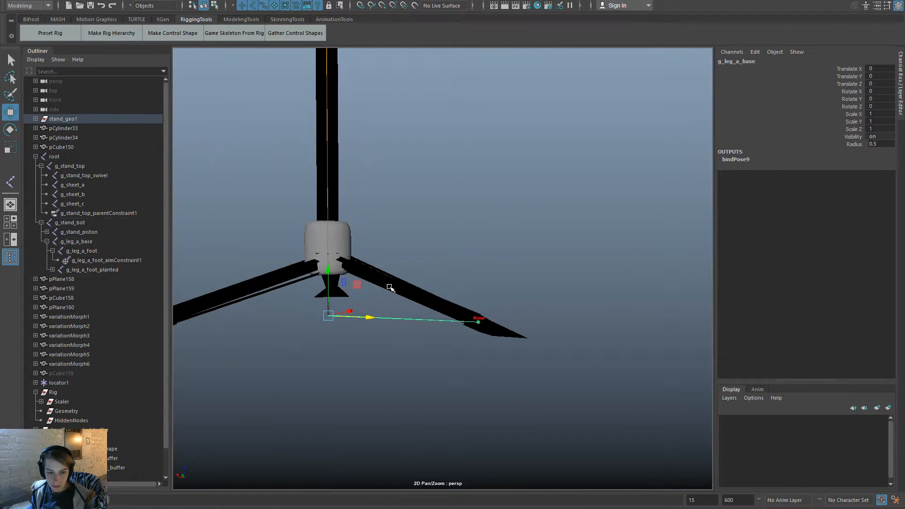
pyautogui.keyDown('alt'); pyautogui.moveTo(394, 288); pyautogui.dragTo(516, 298); pyautogui.keyUp('alt')
pyautogui.keyDown('alt'); pyautogui.moveTo(516, 299); pyautogui.dragTo(560, 315, button='middle'); pyautogui.keyUp('alt')
pyautogui.press('space')
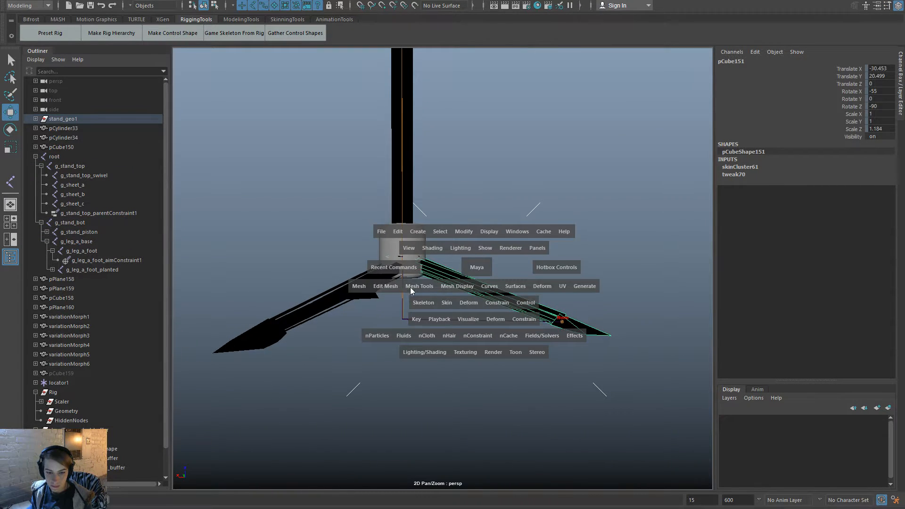
pyautogui.click(449, 305)
pyautogui.click(474, 345)
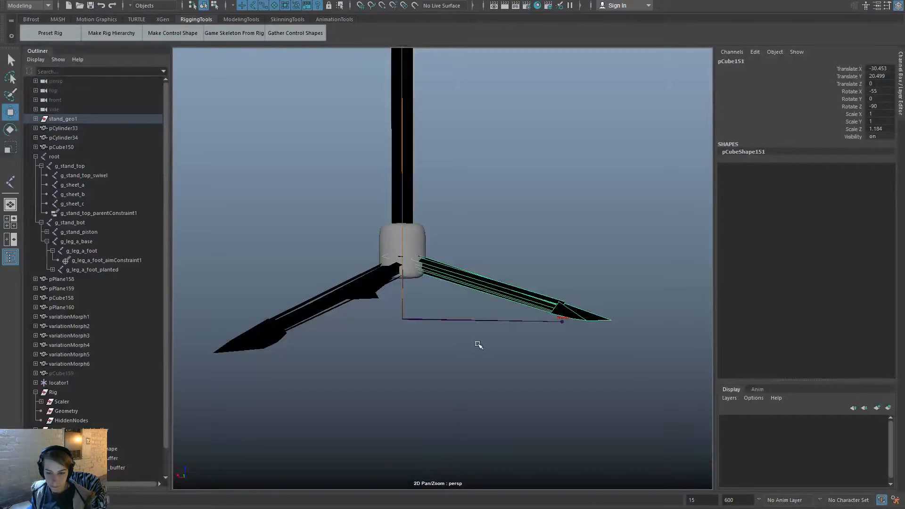
pyautogui.moveTo(577, 309)
pyautogui.keyDown('alt'); pyautogui.mouseDown(button='middle')
pyautogui.moveTo(570, 305)
pyautogui.moveTo(578, 294)
pyautogui.mouseUp(button='middle'); pyautogui.keyUp('alt')
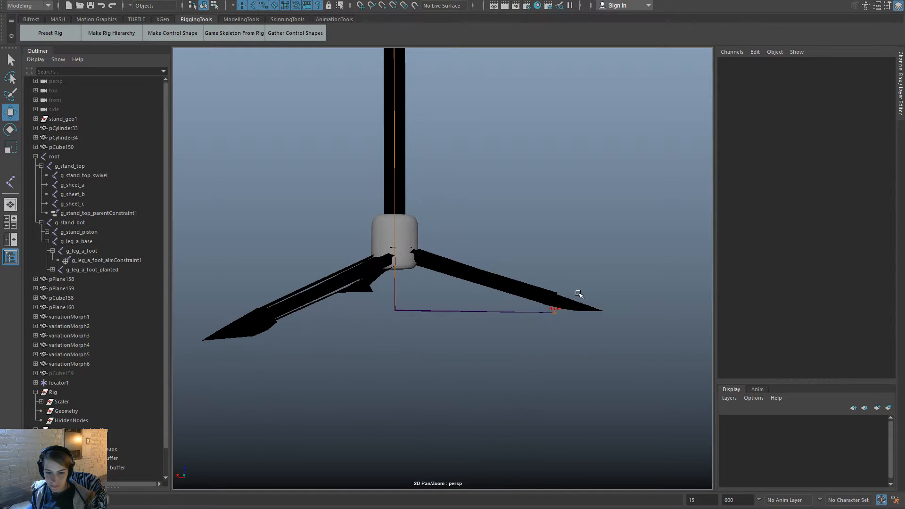
# Shift the g_leg_a_foot joint outward to the tip of the leg and delete the g_leg_a_foot_planted joint.
pyautogui.click(555, 313)
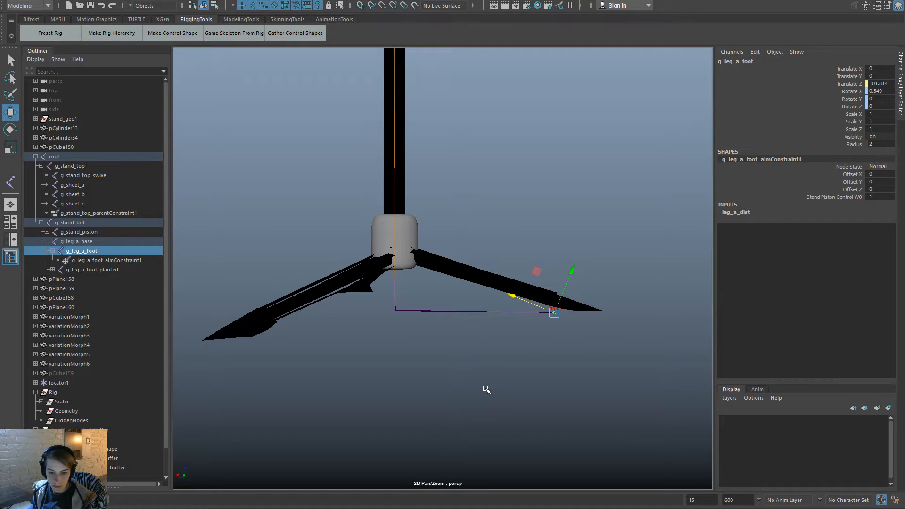
pyautogui.press('Up')
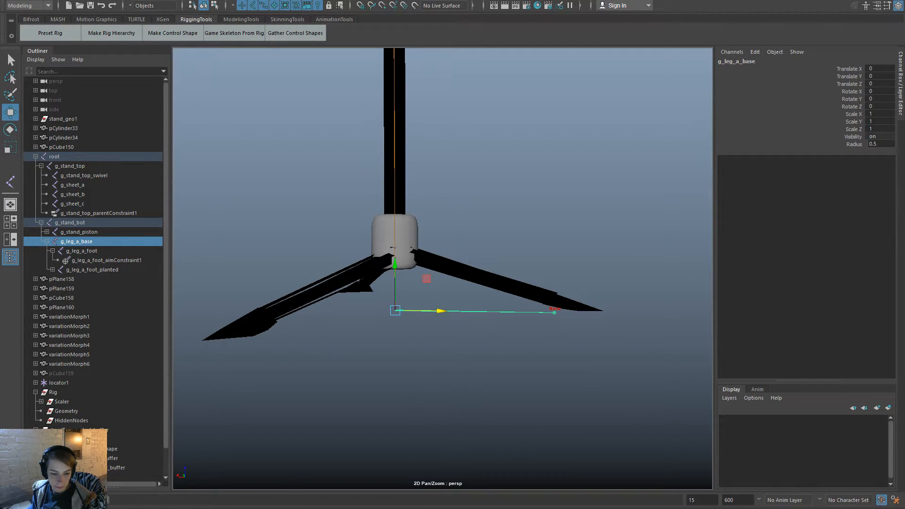
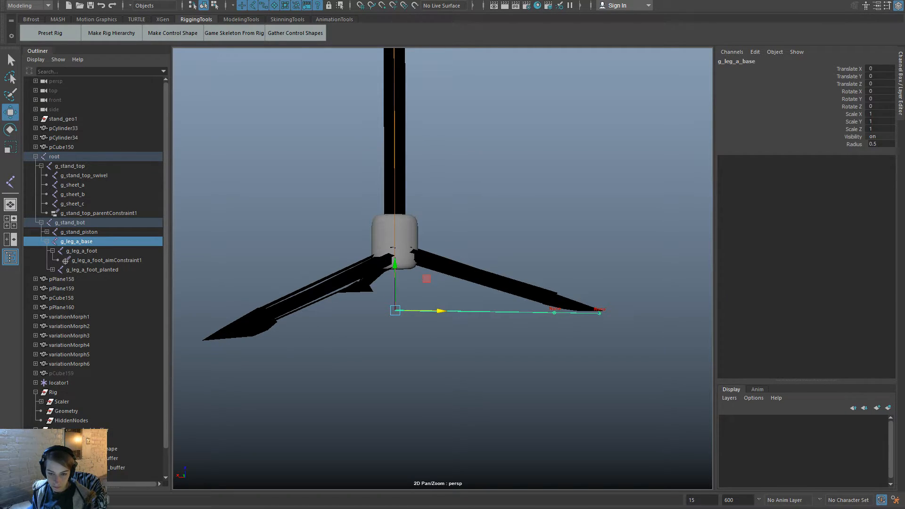
pyautogui.keyDown('alt'); pyautogui.moveTo(484, 444); pyautogui.dragTo(495, 435); pyautogui.keyUp('alt')
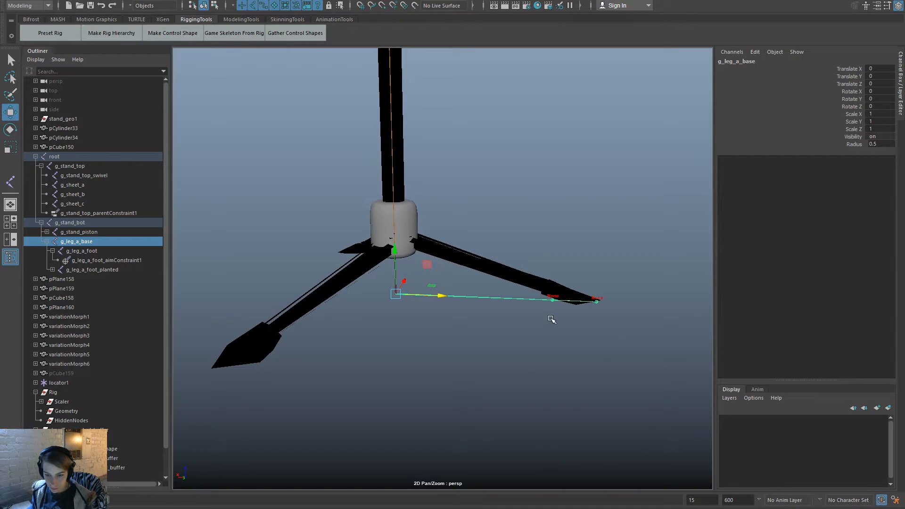
pyautogui.click(553, 296)
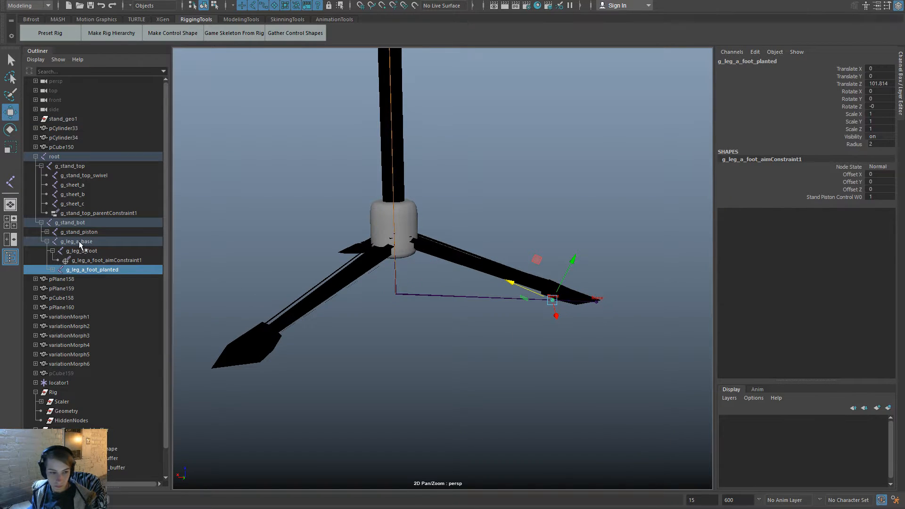
pyautogui.press('Delete')
# Select the unbound leg geometry at g_leg_a_foot and center its pivot.
pyautogui.keyDown('alt'); pyautogui.moveTo(424, 349); pyautogui.dragTo(493, 333); pyautogui.keyUp('alt')
pyautogui.click(469, 279)
pyautogui.press('e')
pyautogui.click(501, 293)
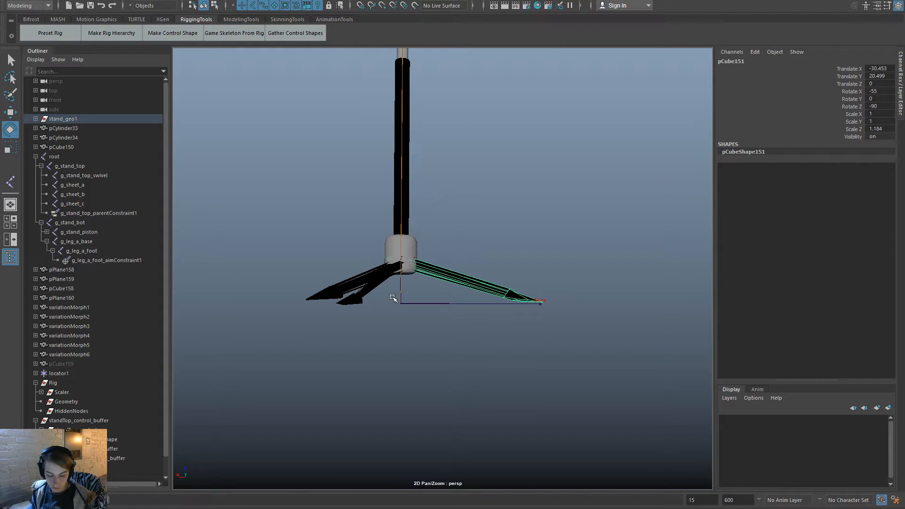
pyautogui.keyDown('alt'); pyautogui.moveTo(411, 333); pyautogui.dragTo(436, 360); pyautogui.keyUp('alt')
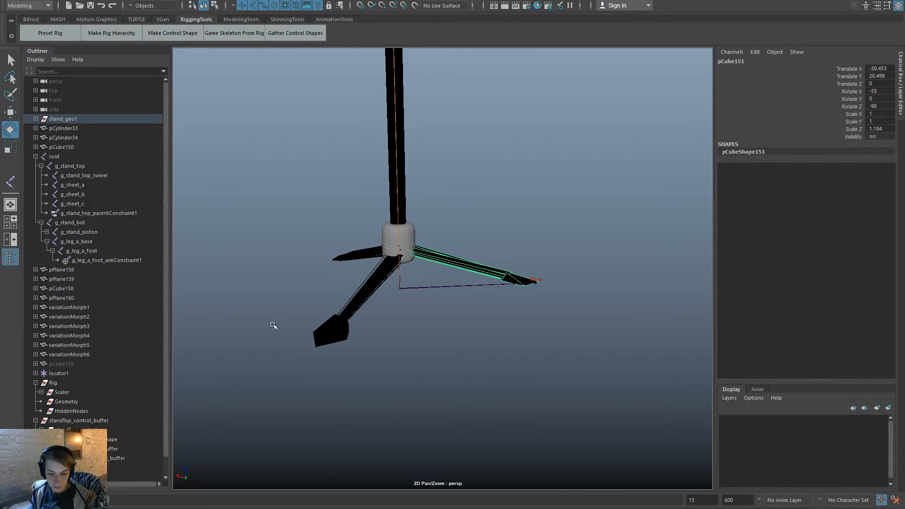
pyautogui.keyDown('alt'); pyautogui.moveTo(529, 299); pyautogui.dragTo(317, 188, button='right'); pyautogui.keyUp('alt')
pyautogui.press('w')
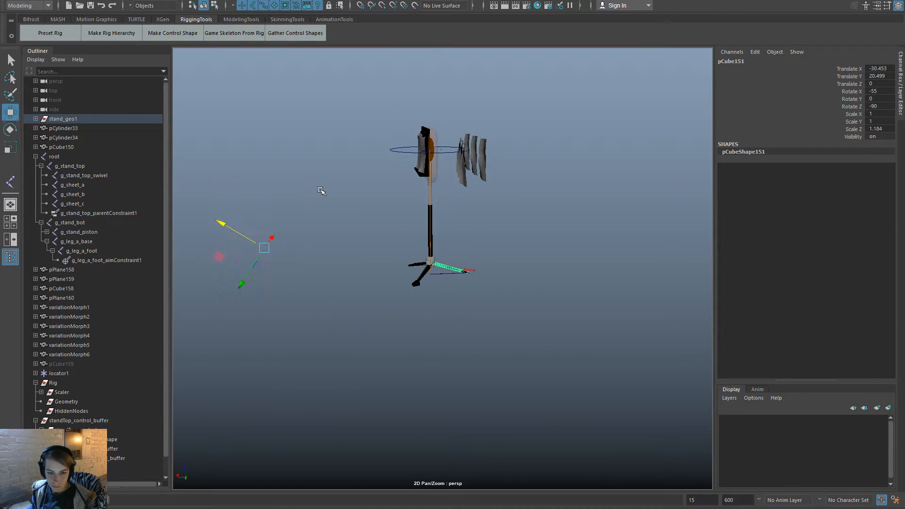
pyautogui.press('space')
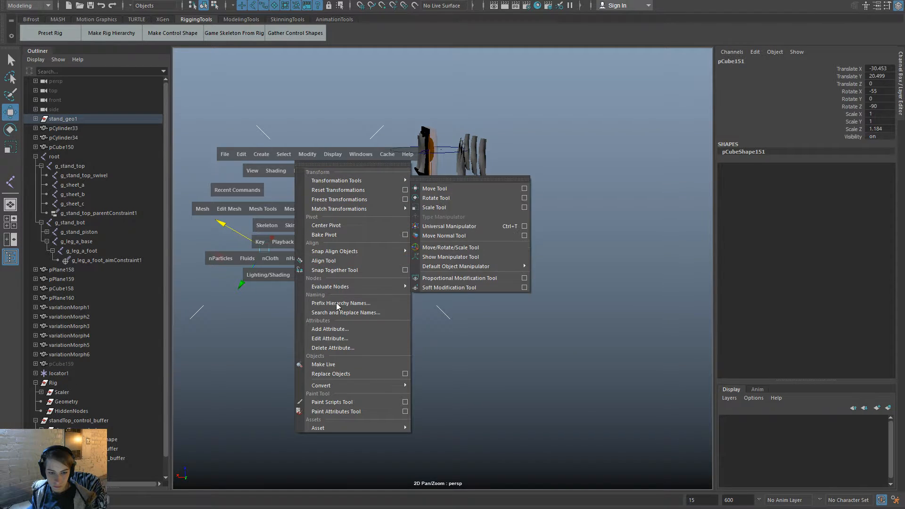
pyautogui.click(326, 226)
pyautogui.keyDown('alt'); pyautogui.moveTo(354, 241); pyautogui.dragTo(467, 289); pyautogui.keyUp('alt')
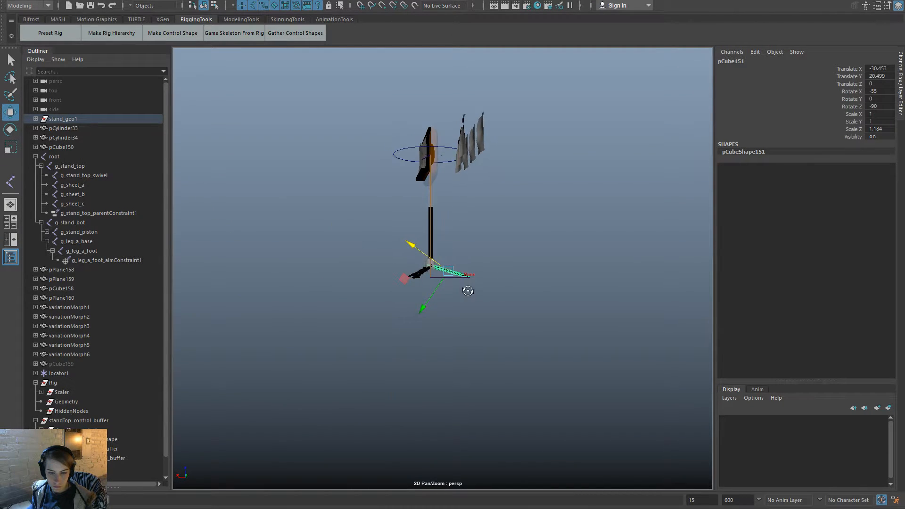
# Turn on X-Ray shading in the perspective view with the leg geometry ready for moving.
pyautogui.keyDown('alt'); pyautogui.moveTo(281, 217); pyautogui.dragTo(661, 385, button='right'); pyautogui.keyUp('alt')
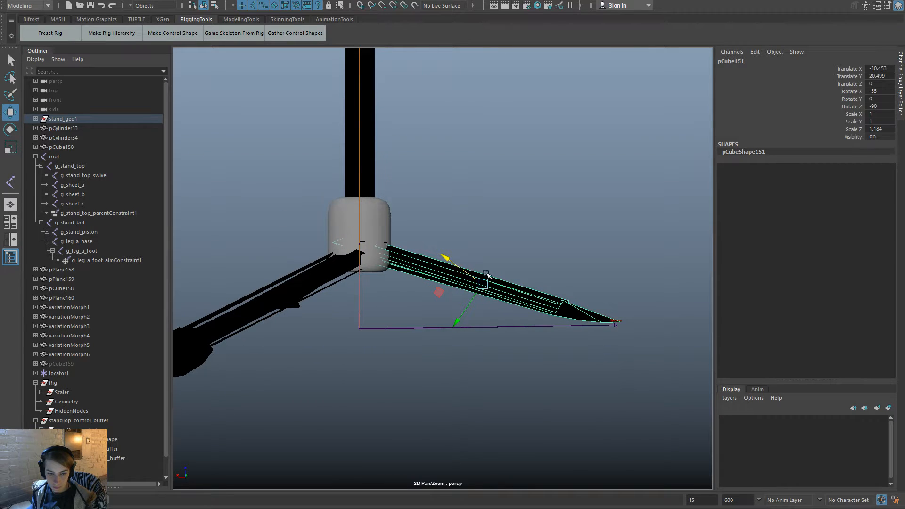
pyautogui.press('space')
pyautogui.click(229, 175)
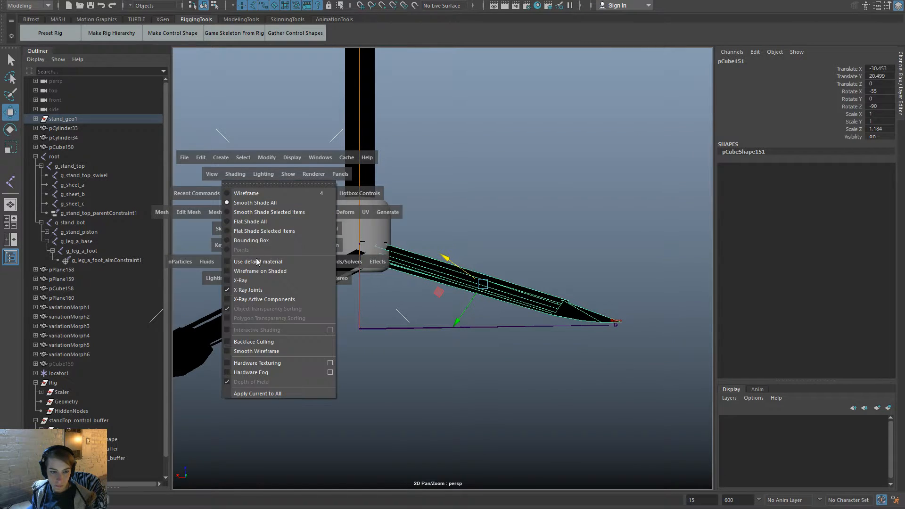
pyautogui.click(272, 282)
pyautogui.press('w')
# Set the Move tool's axis orientation to World for the selected leg geometry.
pyautogui.keyDown('alt'); pyautogui.moveTo(499, 287); pyautogui.dragTo(493, 307); pyautogui.keyUp('alt')
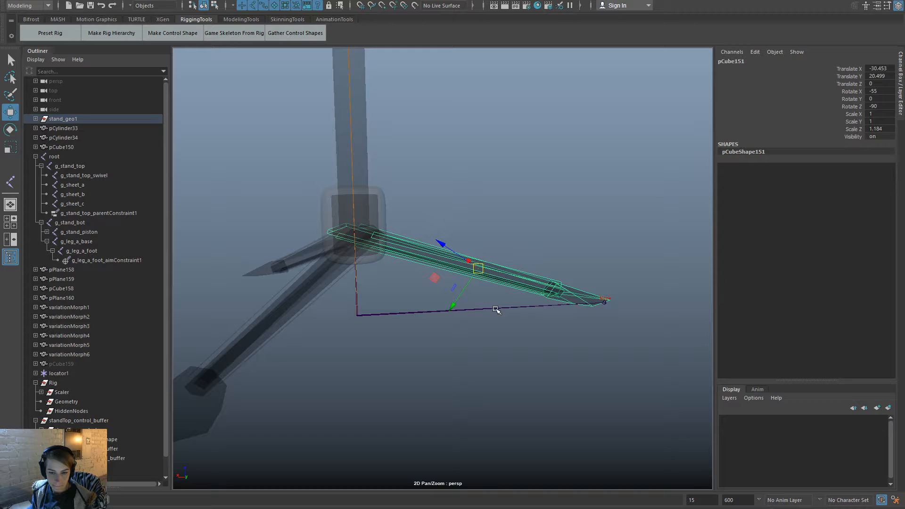
pyautogui.doubleClick(11, 112)
pyautogui.click(222, 209)
pyautogui.click(240, 224)
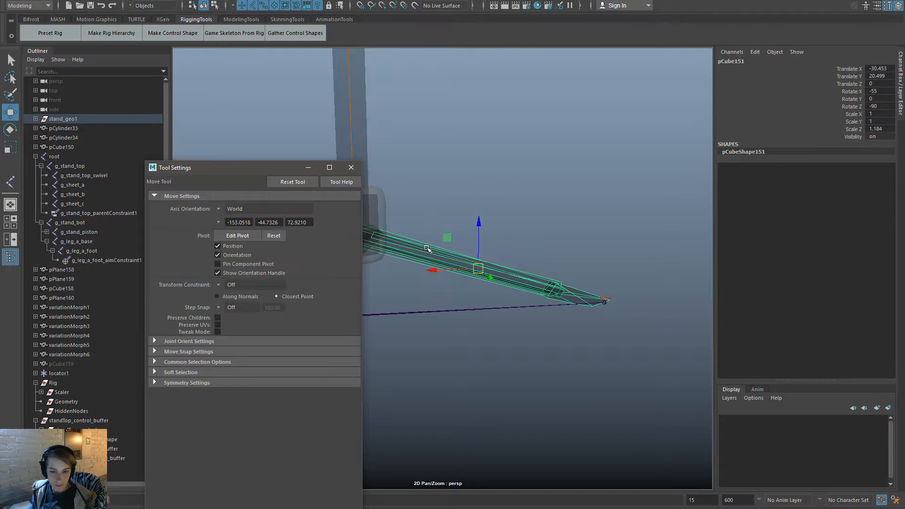
# Lower the leg geometry along Z to about -2.1 so its tip meets the g_leg_a_foot joint, and deselect it.
pyautogui.click(351, 167)
pyautogui.keyDown('alt'); pyautogui.moveTo(485, 226); pyautogui.dragTo(649, 244); pyautogui.keyUp('alt')
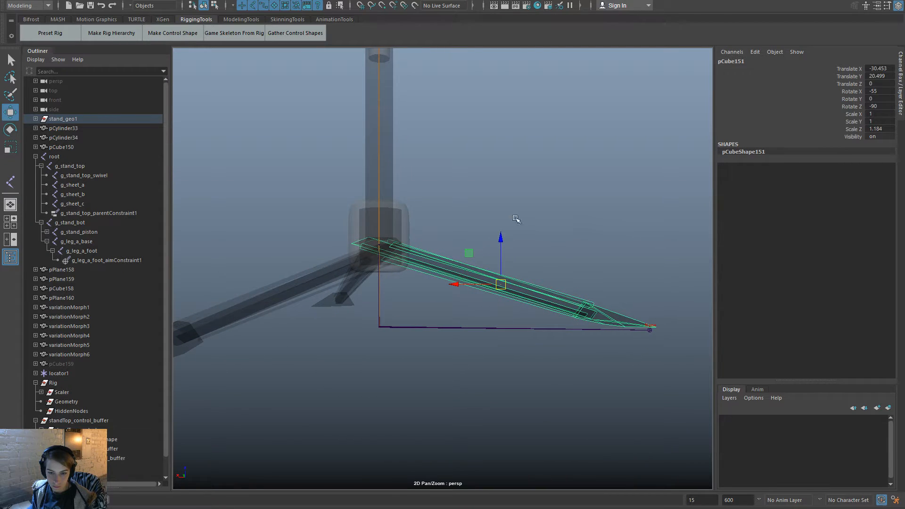
pyautogui.moveTo(500, 236); pyautogui.dragTo(503, 238)
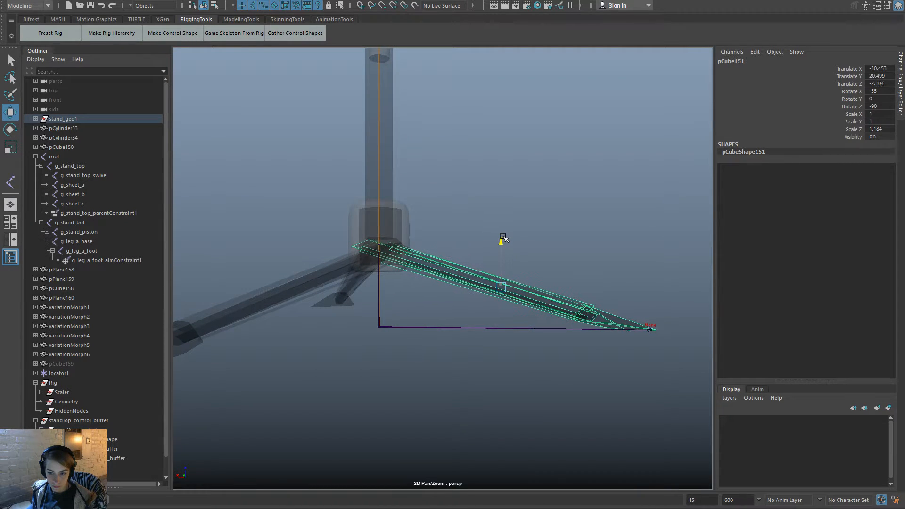
pyautogui.moveTo(456, 287)
pyautogui.mouseDown()
pyautogui.moveTo(479, 289)
pyautogui.moveTo(456, 289)
pyautogui.mouseUp()
pyautogui.keyDown('alt'); pyautogui.moveTo(528, 282); pyautogui.dragTo(360, 311); pyautogui.keyUp('alt')
pyautogui.keyDown('alt'); pyautogui.moveTo(513, 312); pyautogui.dragTo(584, 316); pyautogui.keyUp('alt')
pyautogui.click(636, 286)
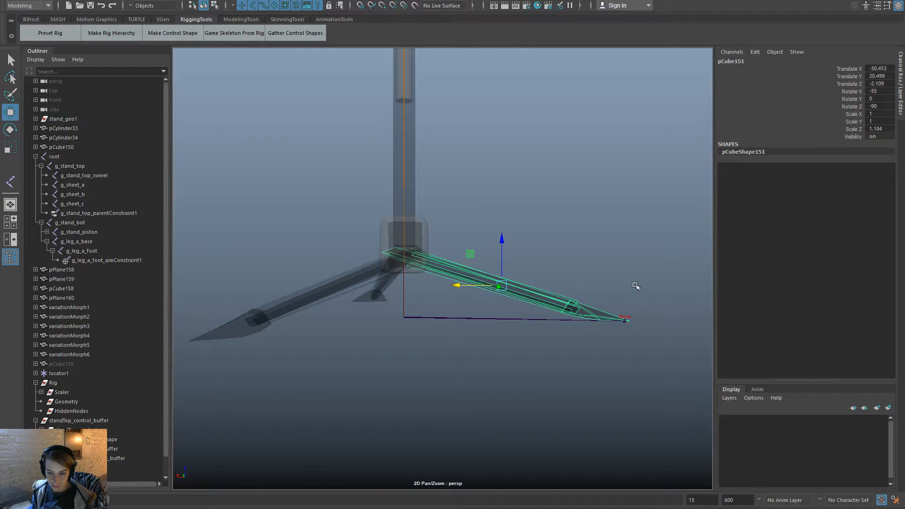
# Select the underside vertices of the leg's foot piece and move them down toward the level of the foot joint.
pyautogui.keyDown('alt'); pyautogui.moveTo(626, 302); pyautogui.dragTo(519, 326, button='middle'); pyautogui.keyUp('alt')
pyautogui.keyDown('alt'); pyautogui.moveTo(520, 327); pyautogui.dragTo(486, 332); pyautogui.keyUp('alt')
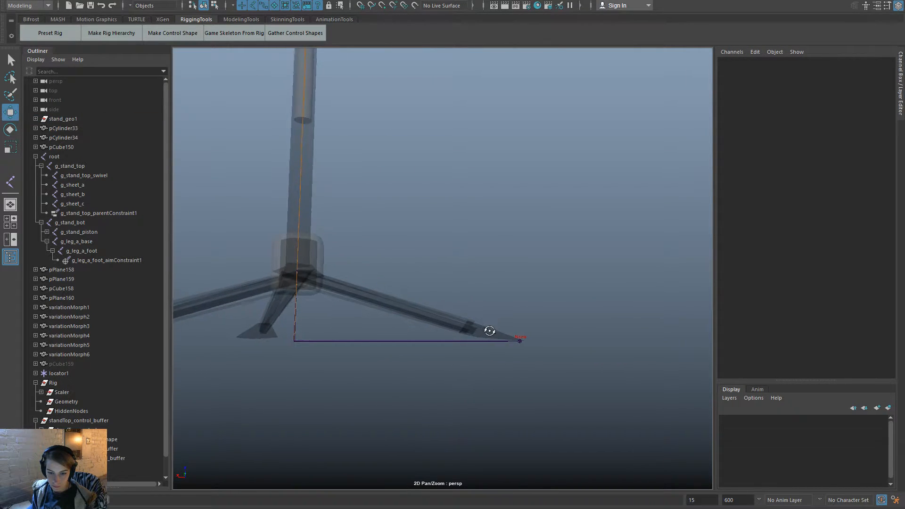
pyautogui.keyDown('alt'); pyautogui.moveTo(444, 329); pyautogui.dragTo(529, 369, button='right'); pyautogui.keyUp('alt')
pyautogui.click(542, 367)
pyautogui.keyDown('alt'); pyautogui.moveTo(543, 366); pyautogui.dragTo(513, 303, button='middle'); pyautogui.keyUp('alt')
pyautogui.moveTo(467, 306); pyautogui.dragTo(430, 286, button='right')
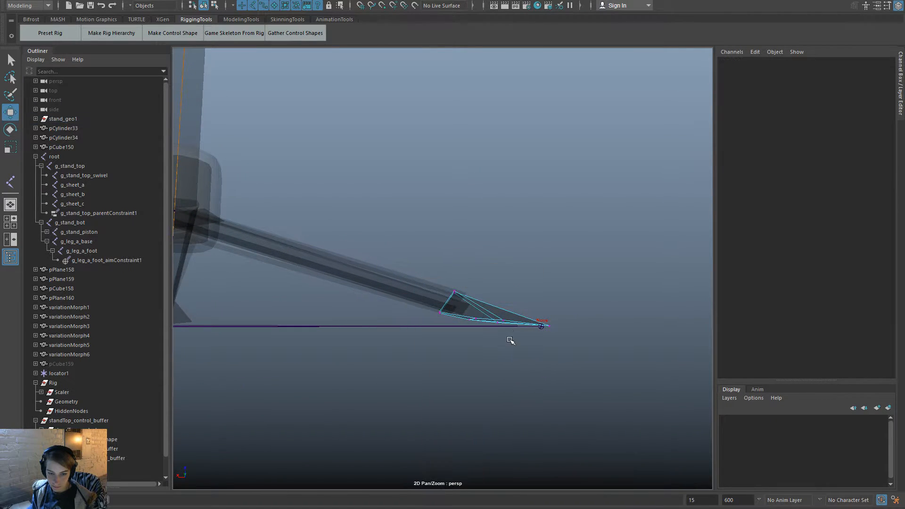
pyautogui.moveTo(508, 340); pyautogui.dragTo(465, 307)
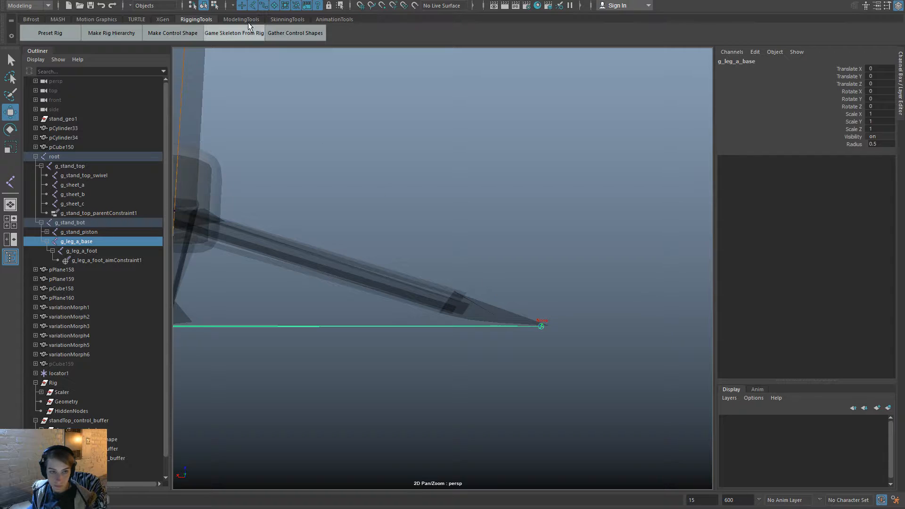
pyautogui.click(513, 315)
pyautogui.moveTo(512, 315); pyautogui.dragTo(462, 292, button='right')
pyautogui.moveTo(519, 344); pyautogui.dragTo(468, 311)
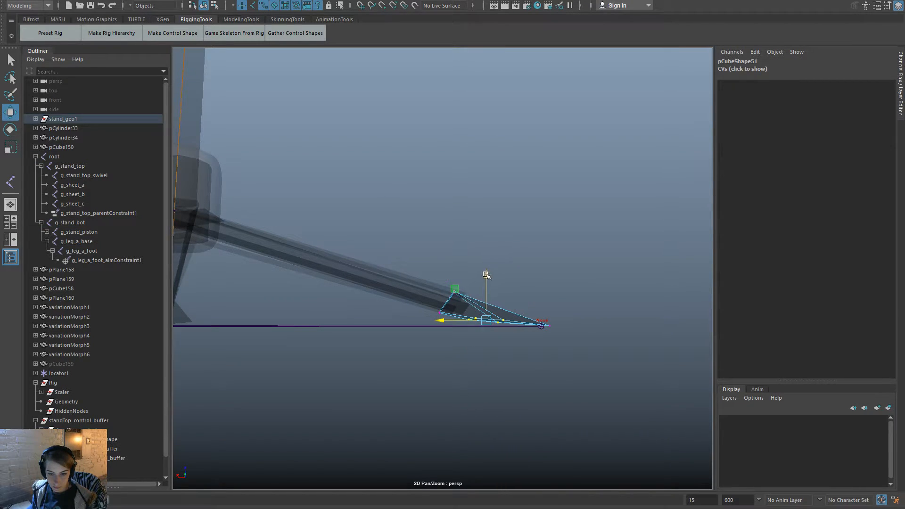
pyautogui.moveTo(487, 275); pyautogui.dragTo(487, 280)
# Set the Scale tool's axis orientation to World, flatten the foot's underside vertices vertically, and return to object selection.
pyautogui.press('r')
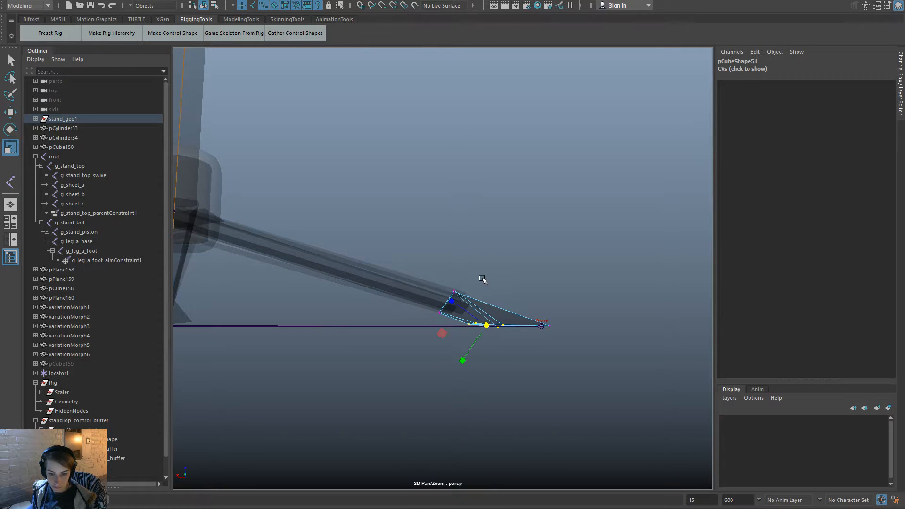
pyautogui.doubleClick(10, 148)
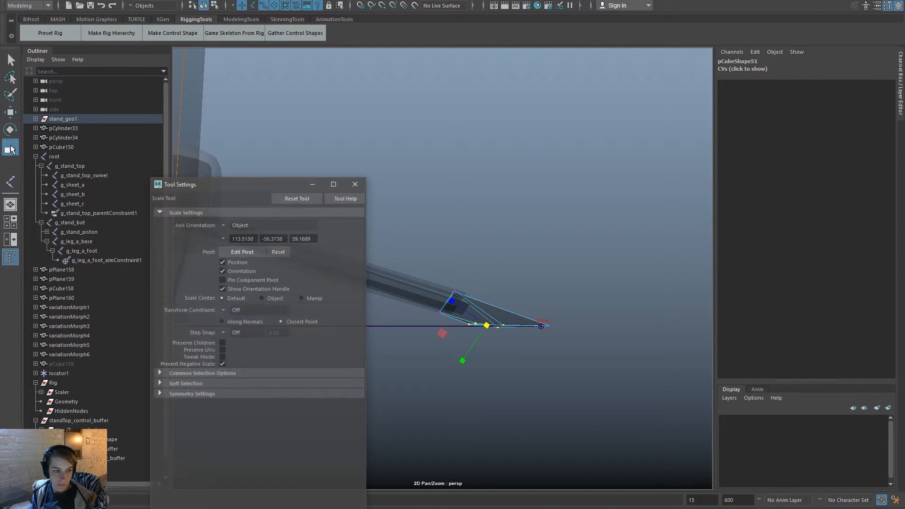
pyautogui.click(218, 222)
pyautogui.click(234, 239)
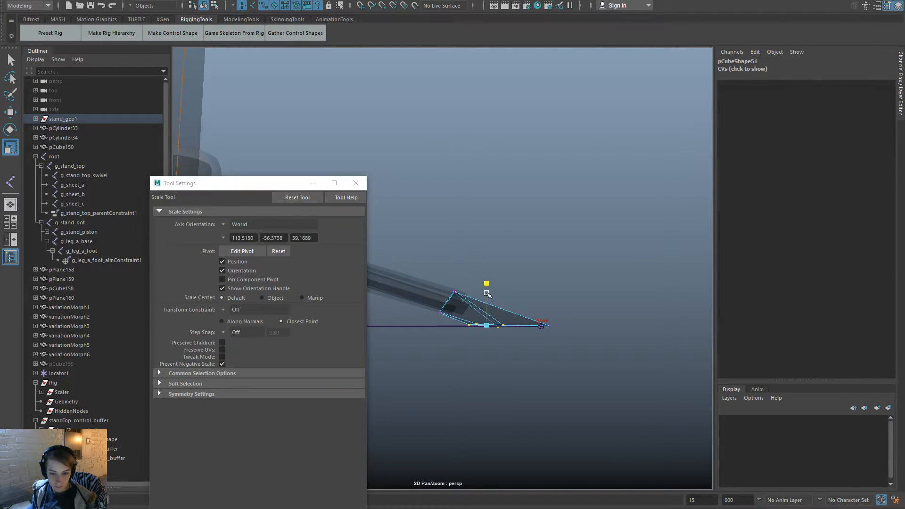
pyautogui.moveTo(495, 284); pyautogui.dragTo(542, 272, button='right')
pyautogui.keyDown('alt'); pyautogui.moveTo(594, 329); pyautogui.dragTo(556, 320); pyautogui.keyUp('alt')
pyautogui.click(363, 183)
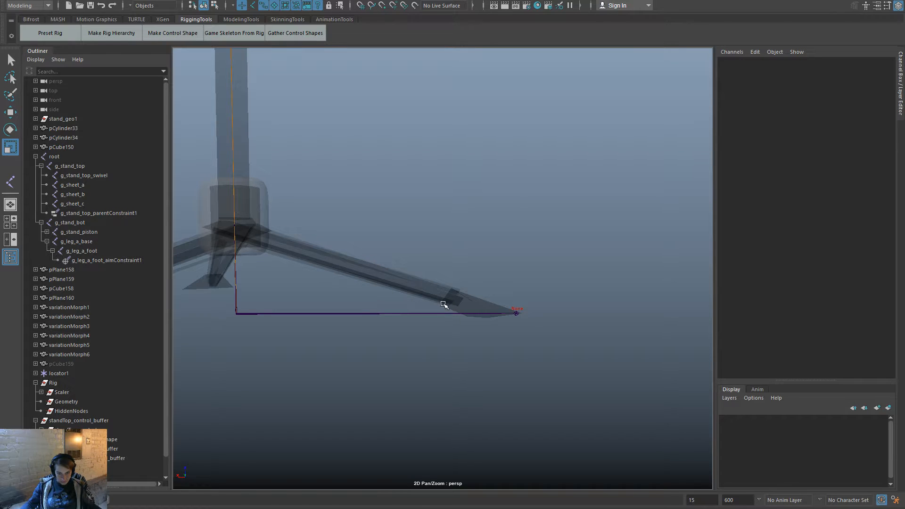
# Try moving stand_piston_control upward.
pyautogui.click(257, 186)
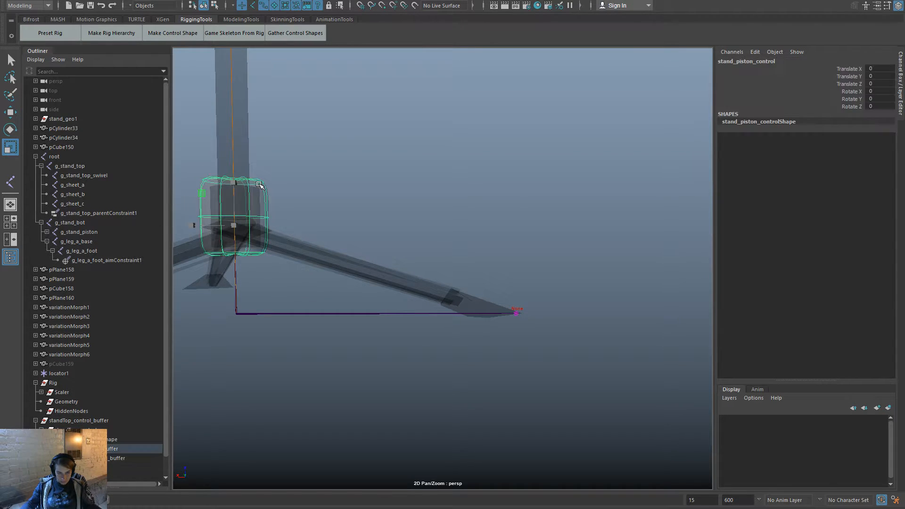
pyautogui.press('w')
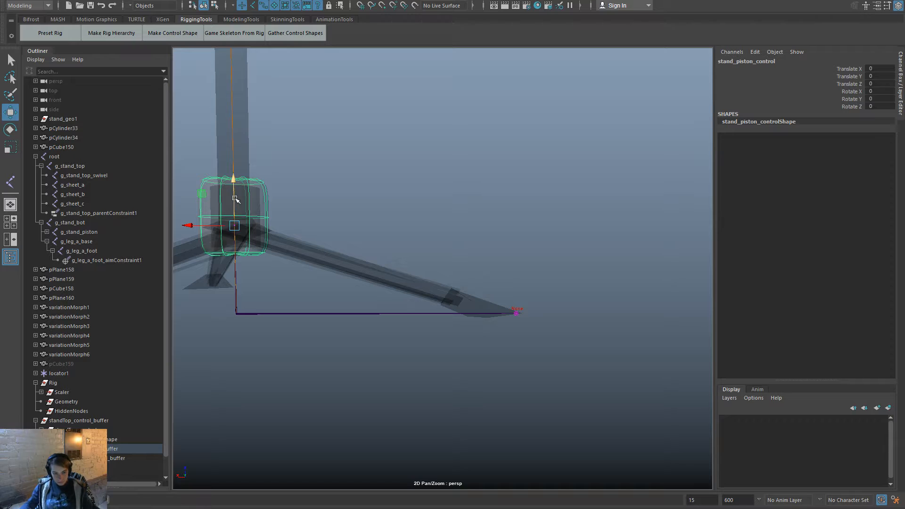
pyautogui.moveTo(228, 217)
pyautogui.mouseDown(button='middle')
pyautogui.moveTo(228, 78)
pyautogui.moveTo(230, 199)
pyautogui.mouseUp(button='middle')
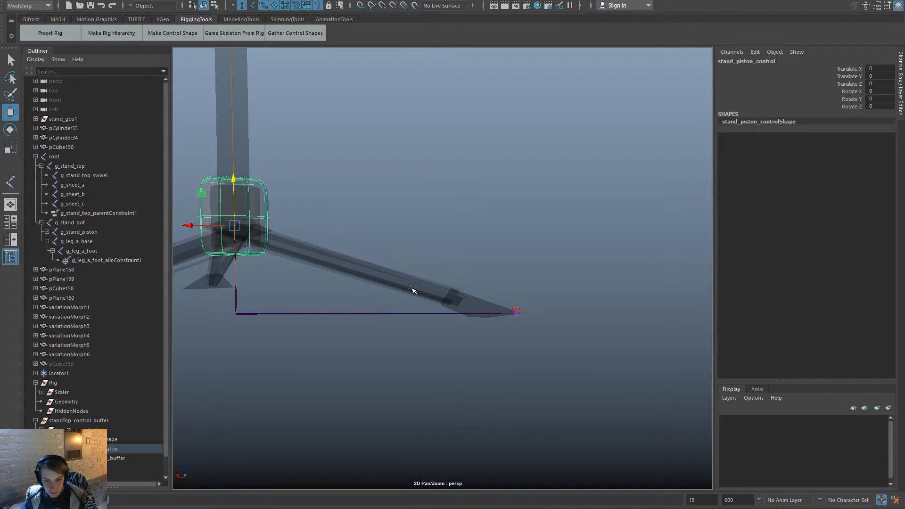
# Select the complete leg geometry together with the g_leg_a_foot joint and bind the skin.
pyautogui.click(391, 277)
pyautogui.click(395, 276)
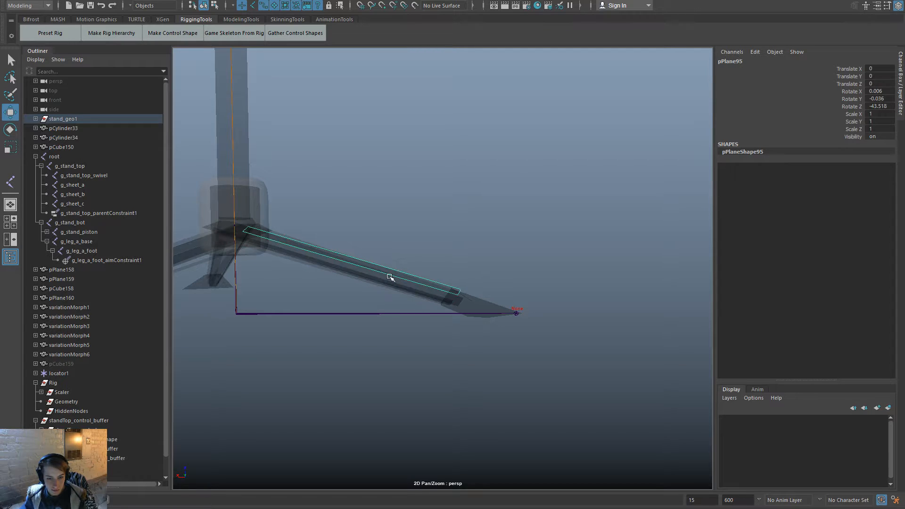
pyautogui.click(373, 275)
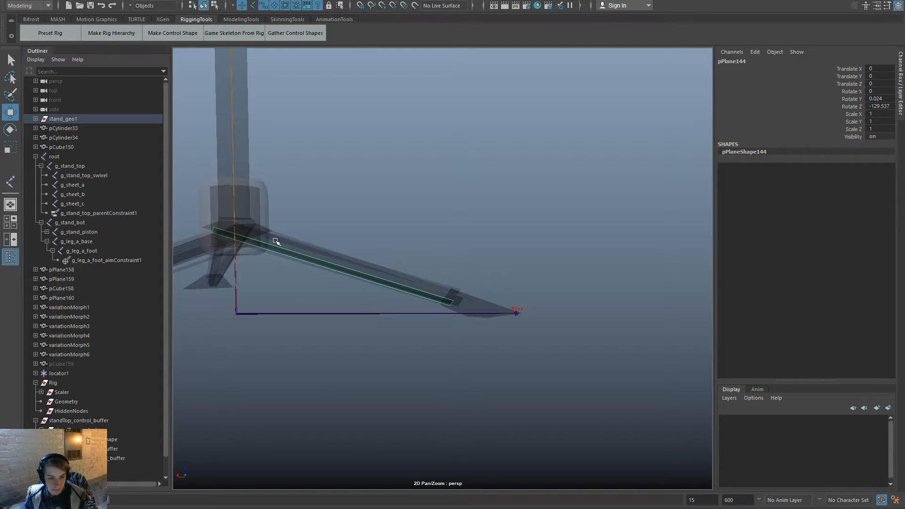
pyautogui.click(283, 245)
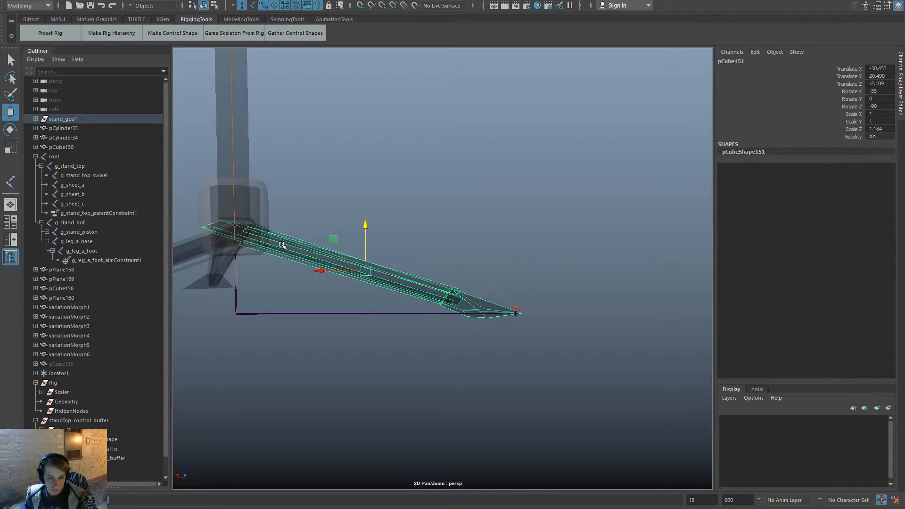
pyautogui.click(120, 251)
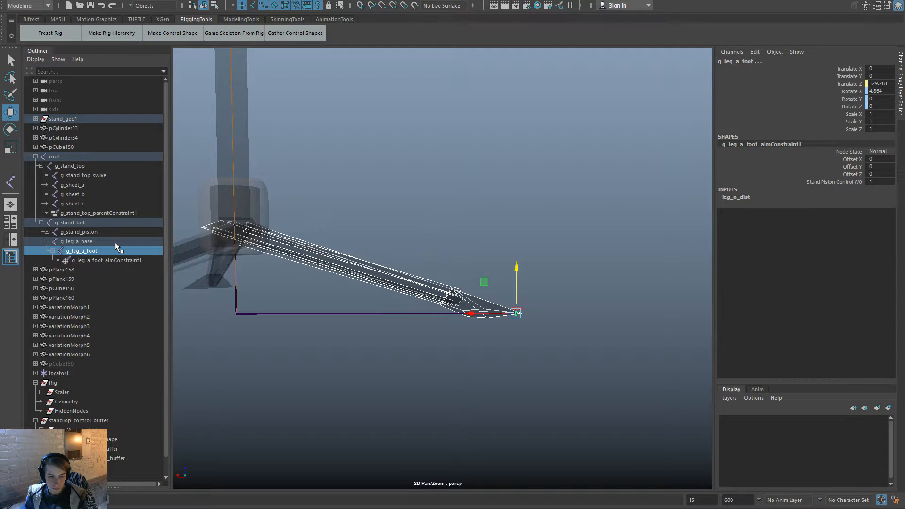
pyautogui.press('space')
pyautogui.click(390, 286)
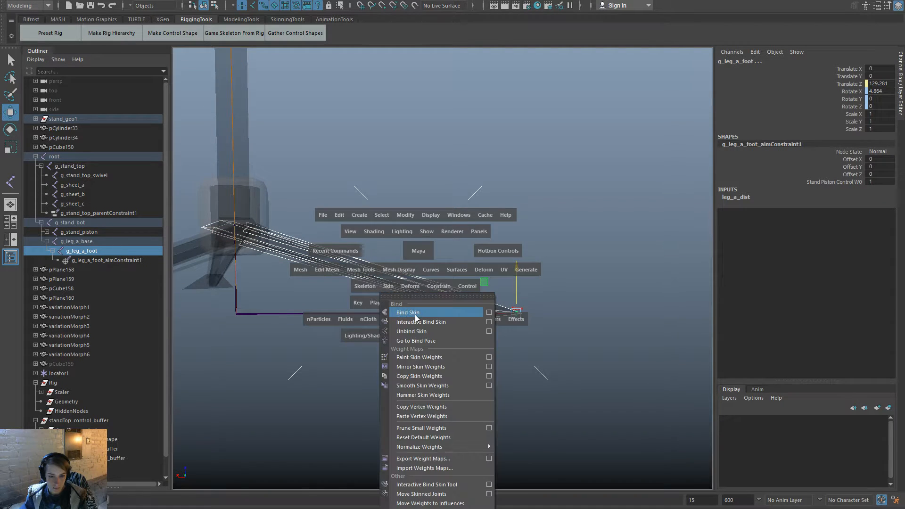
pyautogui.click(415, 315)
# Test the bound leg by raising stand_piston_control, and undo the move.
pyautogui.click(267, 201)
pyautogui.keyDown('alt'); pyautogui.moveTo(374, 232); pyautogui.dragTo(335, 242, button='right'); pyautogui.keyUp('alt')
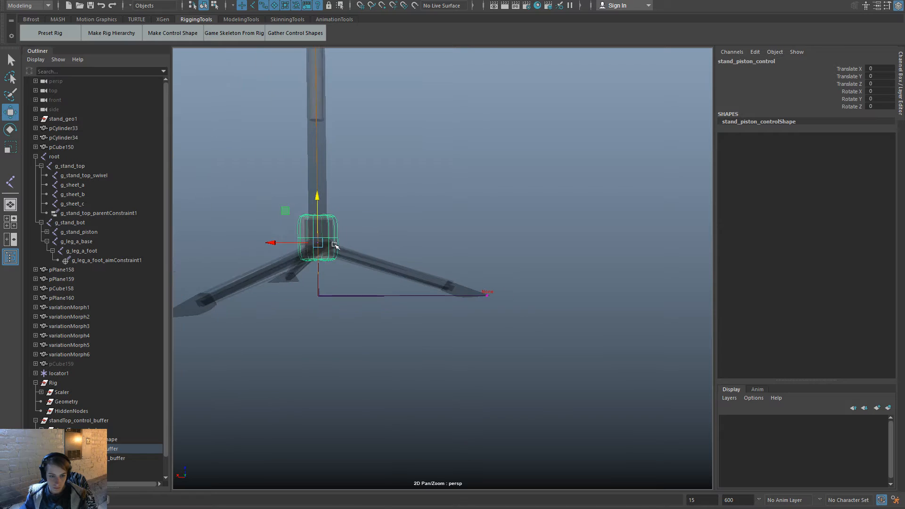
pyautogui.moveTo(319, 243); pyautogui.dragTo(319, 171)
pyautogui.hotkey('ctrl', 'z')
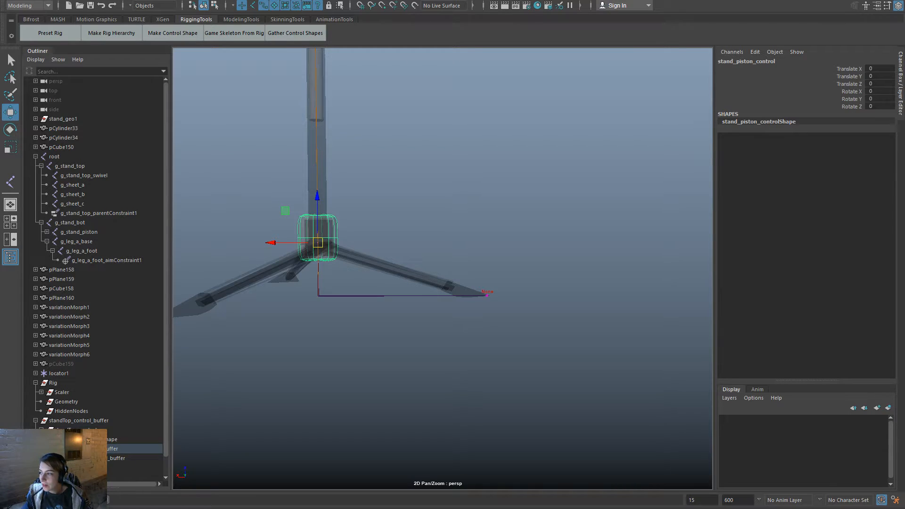
# Switch to the web browser, look through image results for "fist of the north star", and return to Maya.
pyautogui.moveTo(904, 117); pyautogui.dragTo(617, 120)
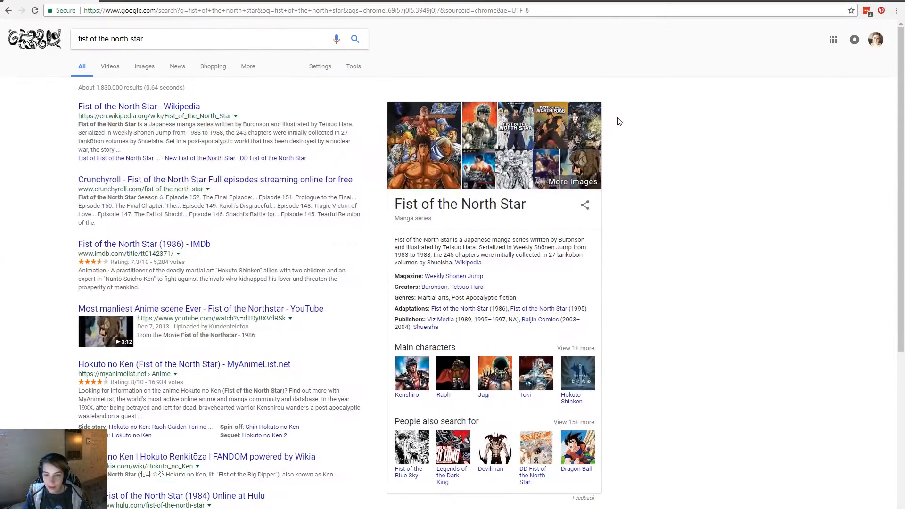
pyautogui.click(143, 70)
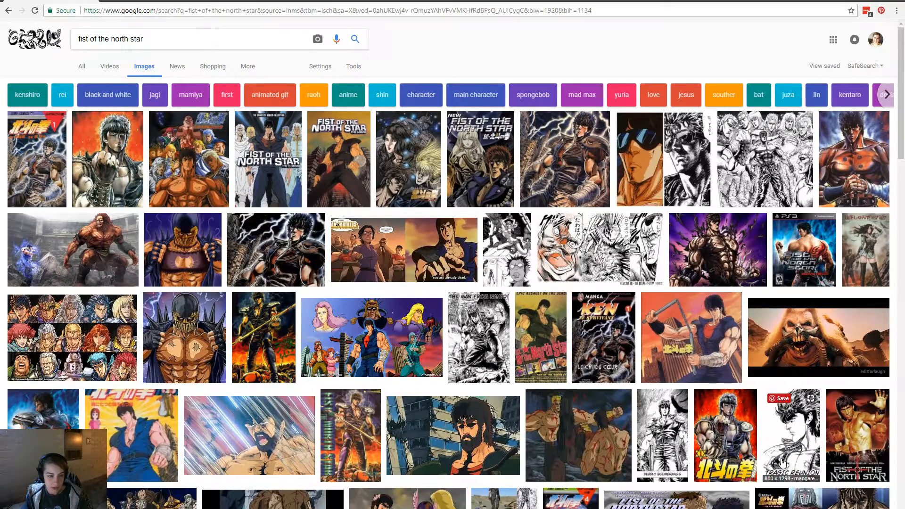
pyautogui.scroll(-3, 781, 462)
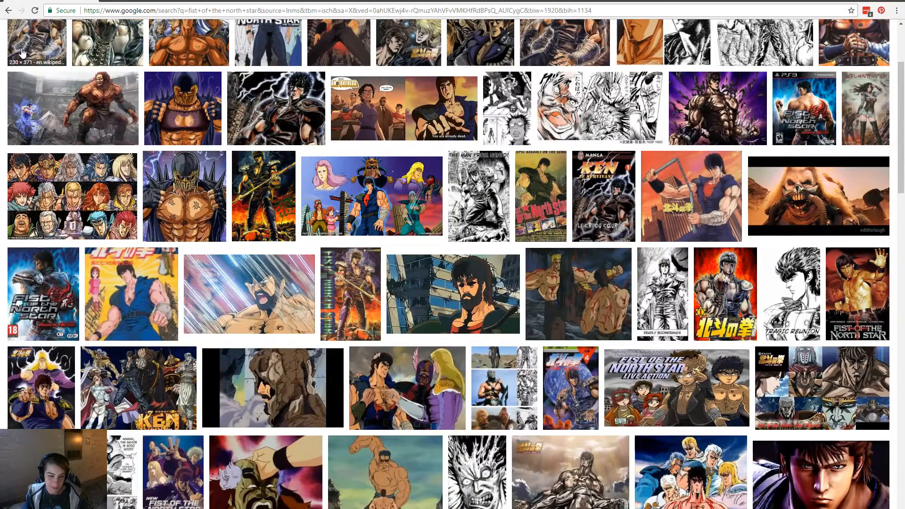
pyautogui.click(9, 11)
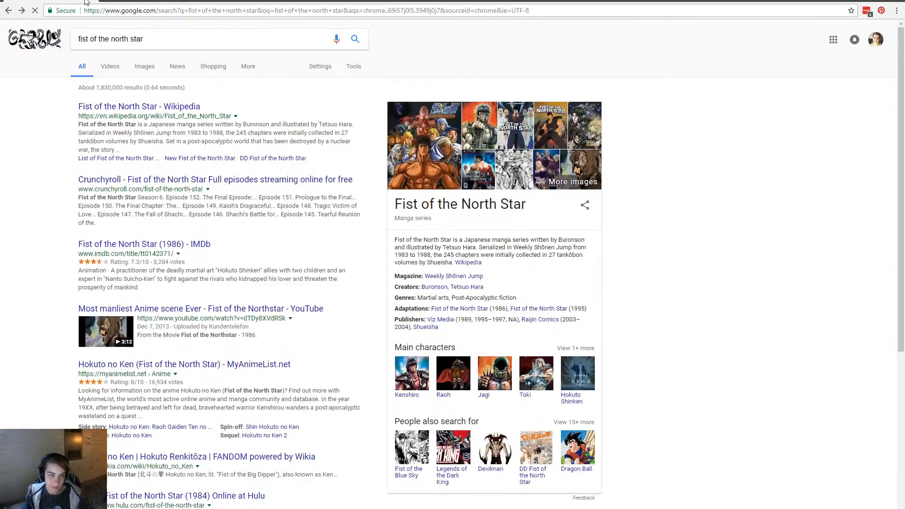
pyautogui.hotkey('alt', 'Tab')
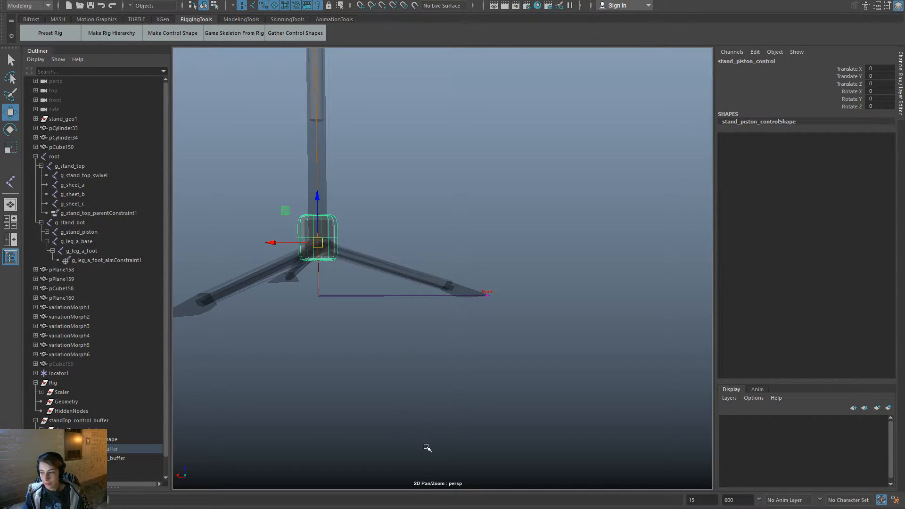
# Try raising stand_piston_control again to check how the leg follows the stand base.
pyautogui.keyDown('alt'); pyautogui.moveTo(325, 292); pyautogui.dragTo(355, 307, button='right'); pyautogui.keyUp('alt')
pyautogui.keyDown('alt'); pyautogui.moveTo(344, 297); pyautogui.dragTo(417, 366, button='middle'); pyautogui.keyUp('alt')
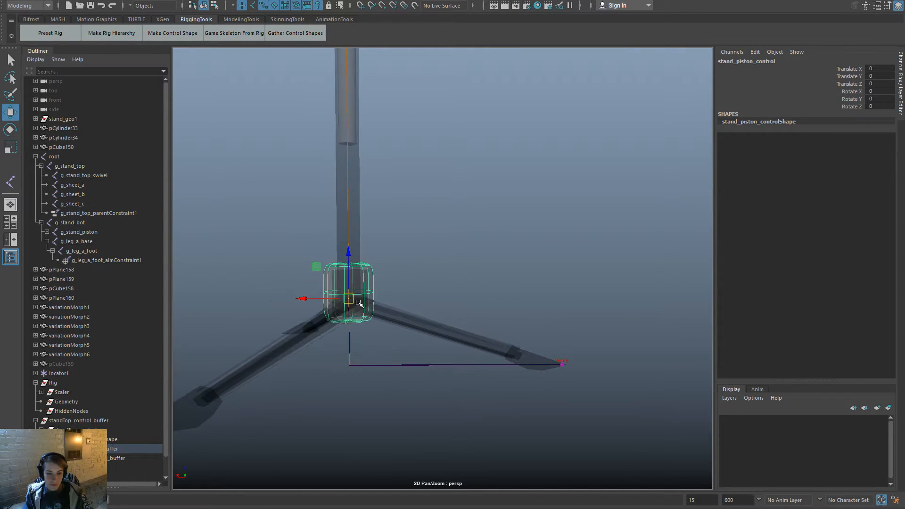
pyautogui.moveTo(349, 299); pyautogui.dragTo(347, 273)
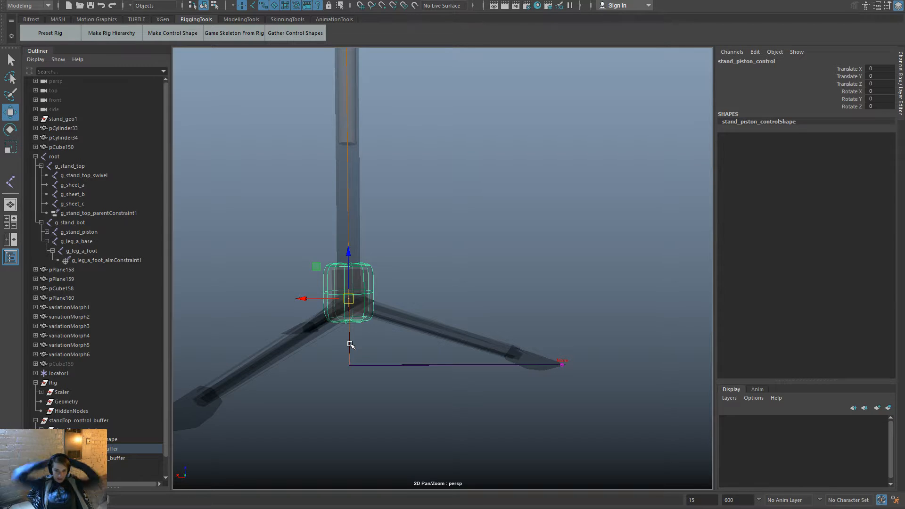
# Inspect the g_leg_a_foot joint's connections and try raising g_leg_a_base to about 12 in Z.
pyautogui.click(400, 387)
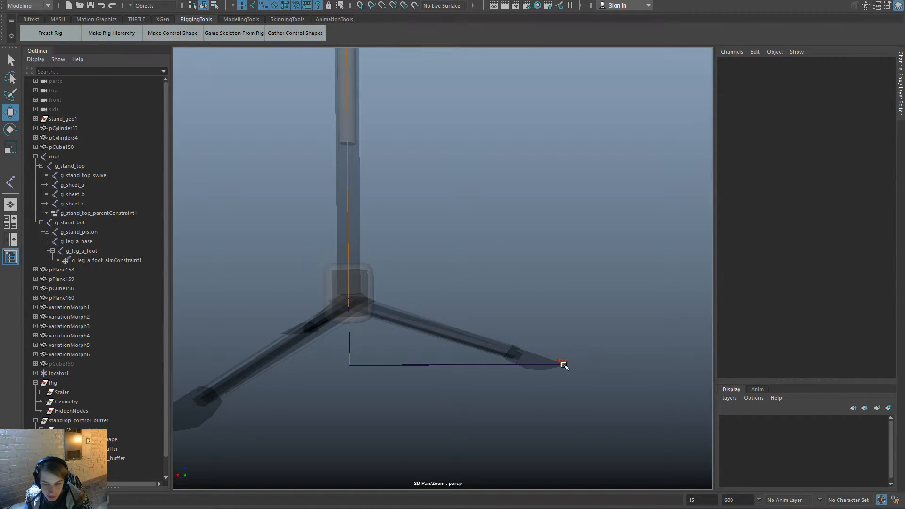
pyautogui.click(564, 365)
pyautogui.click(111, 250)
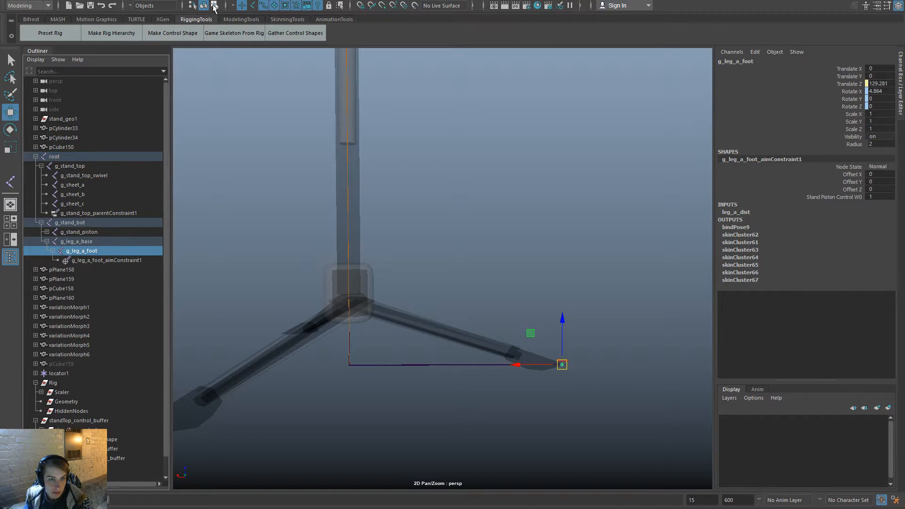
pyautogui.click(395, 366)
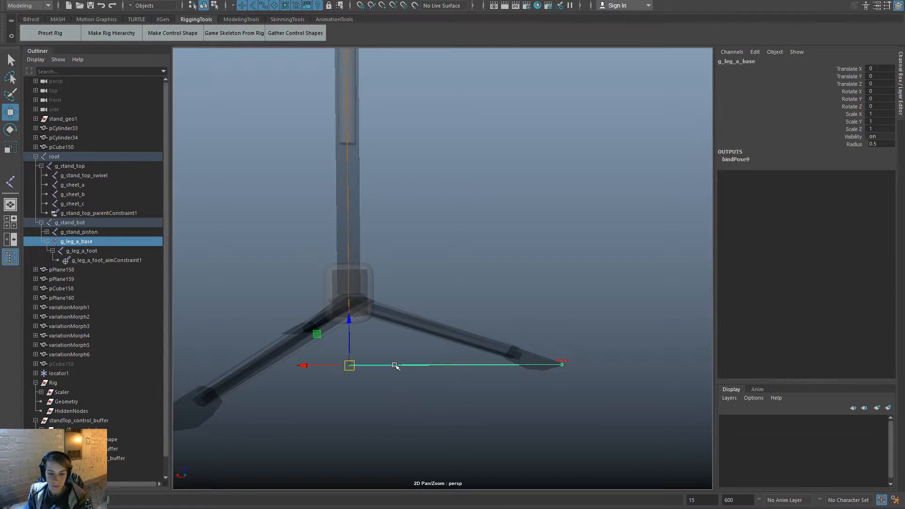
pyautogui.moveTo(350, 332); pyautogui.dragTo(350, 312)
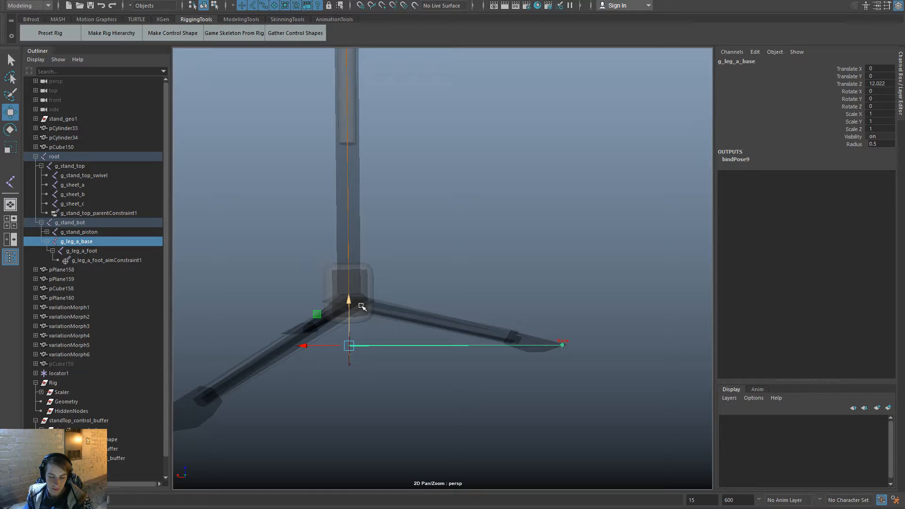
# Select the whole leg geometry through its parent and unbind its skin.
pyautogui.click(446, 330)
pyautogui.press('space')
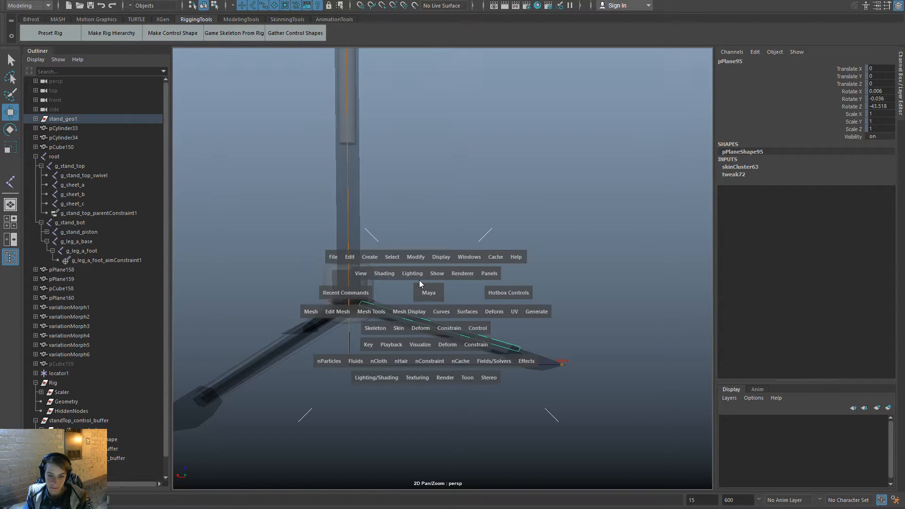
pyautogui.press('Up')
pyautogui.press('space')
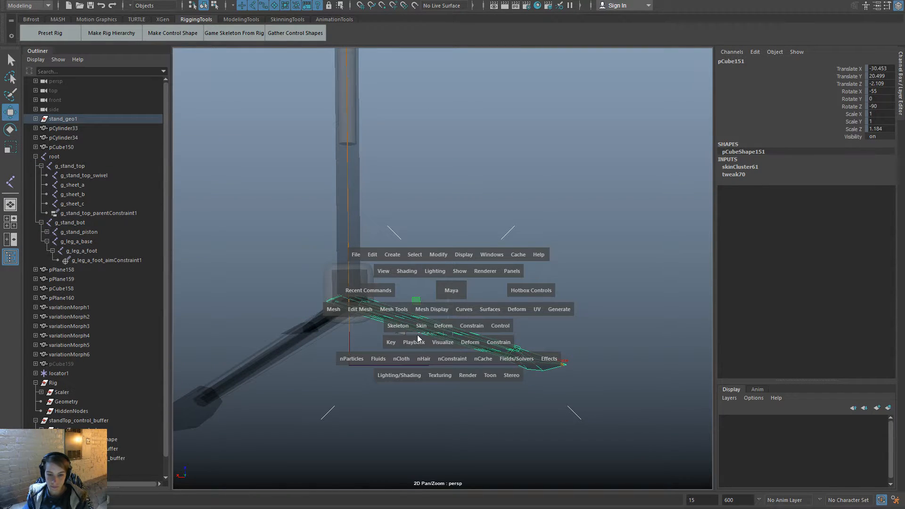
pyautogui.moveTo(421, 327); pyautogui.dragTo(456, 125)
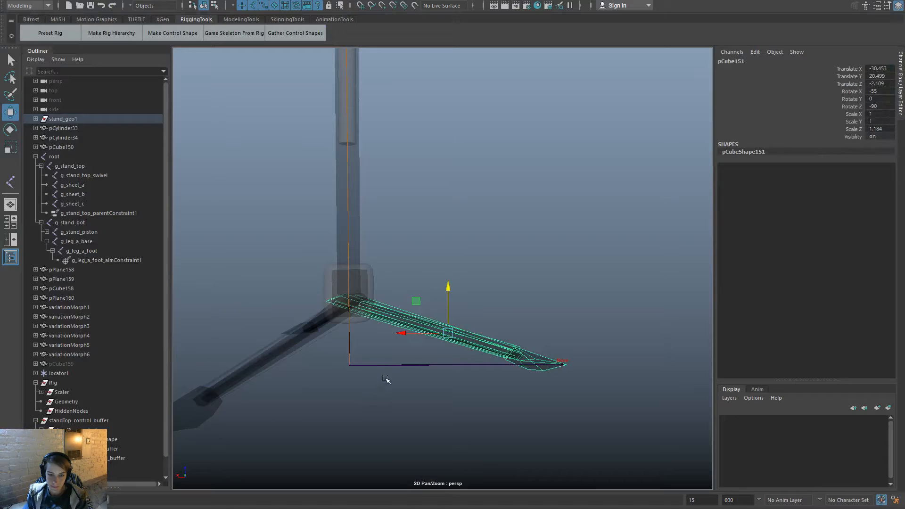
# Raise g_leg_a_base to about 8.2 in Z and bring g_leg_a_foot to about 99.3 in Z, at the leg's foot hinge.
pyautogui.moveTo(384, 357); pyautogui.dragTo(377, 374)
pyautogui.moveTo(354, 323); pyautogui.dragTo(354, 309)
pyautogui.keyDown('alt'); pyautogui.moveTo(505, 351); pyautogui.dragTo(521, 347); pyautogui.keyUp('alt')
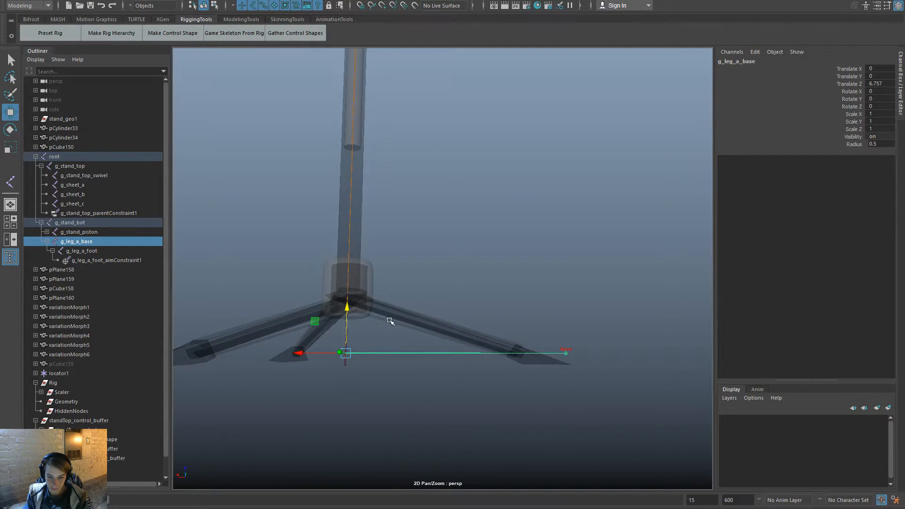
pyautogui.moveTo(347, 307); pyautogui.dragTo(347, 303)
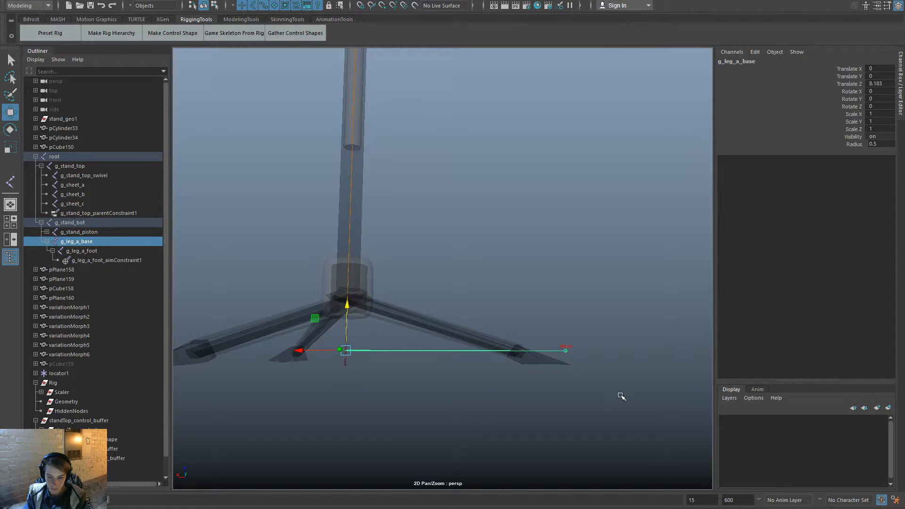
pyautogui.click(566, 351)
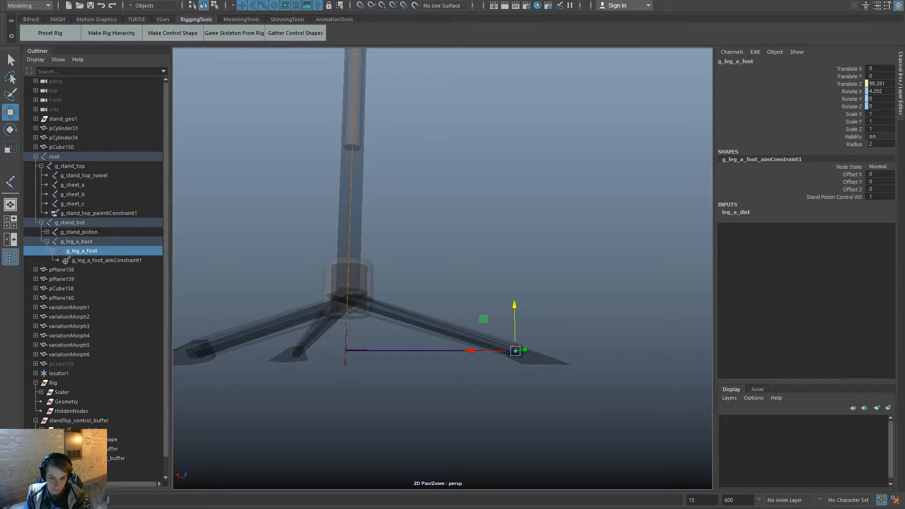
pyautogui.moveTo(456, 453)
pyautogui.keyDown('alt'); pyautogui.mouseDown()
pyautogui.moveTo(335, 485)
pyautogui.moveTo(416, 464)
pyautogui.moveTo(467, 423)
pyautogui.moveTo(476, 377)
pyautogui.moveTo(434, 456)
pyautogui.moveTo(369, 485)
pyautogui.moveTo(348, 507)
pyautogui.moveTo(470, 436)
pyautogui.moveTo(485, 403)
pyautogui.moveTo(456, 457)
pyautogui.mouseUp(); pyautogui.keyUp('alt')
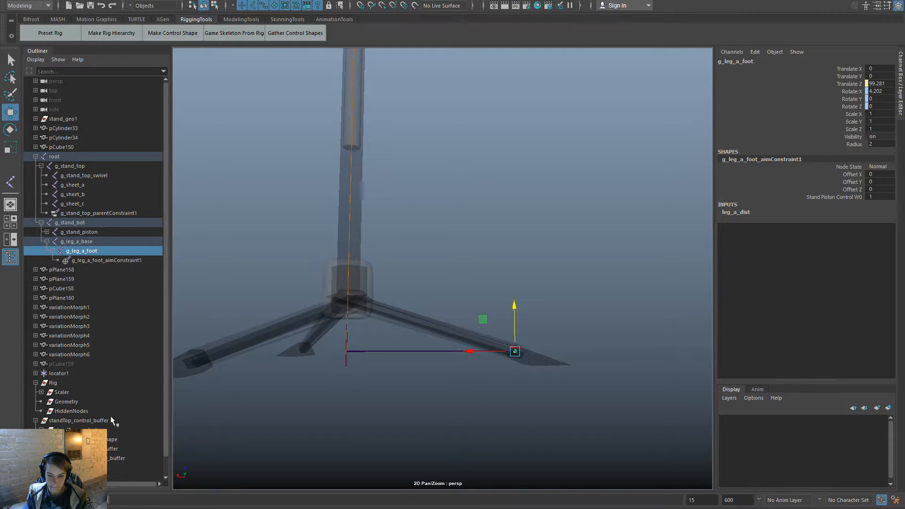
# Duplicate the g_leg_a_foot joint and rename the copy g_leg_a_foot_planted.
pyautogui.click(399, 314)
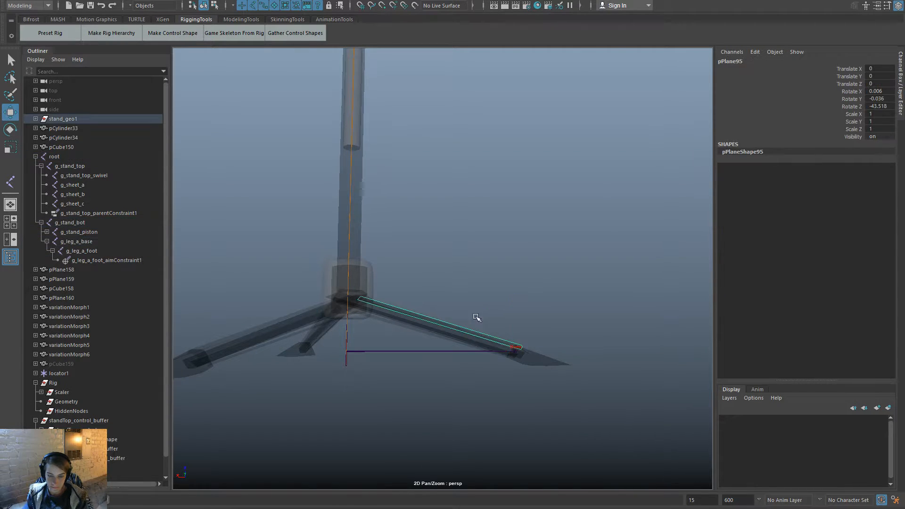
pyautogui.click(521, 384)
pyautogui.scroll(4, 524, 391)
pyautogui.click(77, 251)
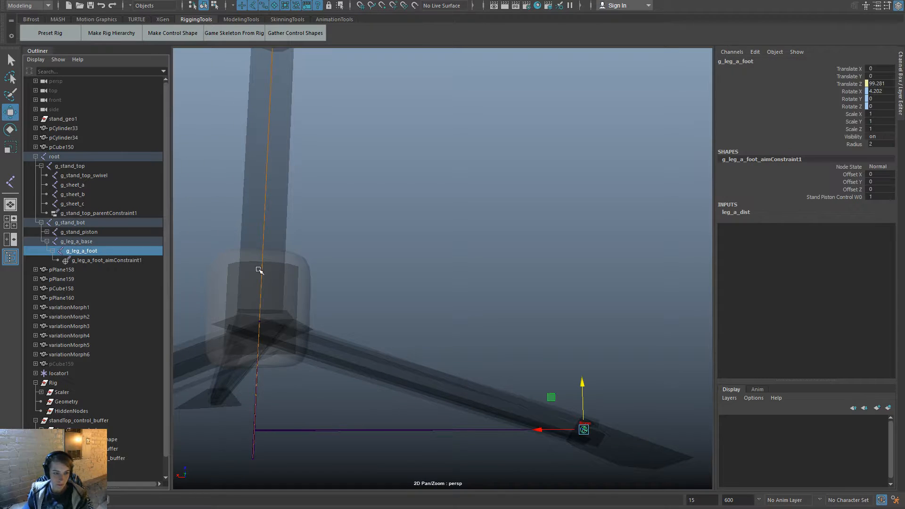
pyautogui.hotkey('ctrl', 'd')
pyautogui.doubleClick(96, 270)
pyautogui.press('BackSpace')
pyautogui.write('_')
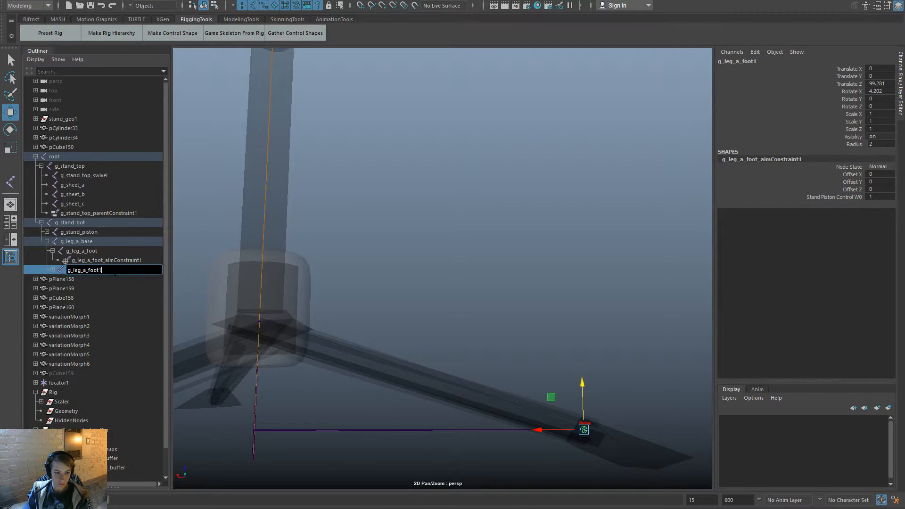
pyautogui.write('planted')
pyautogui.press('Return')
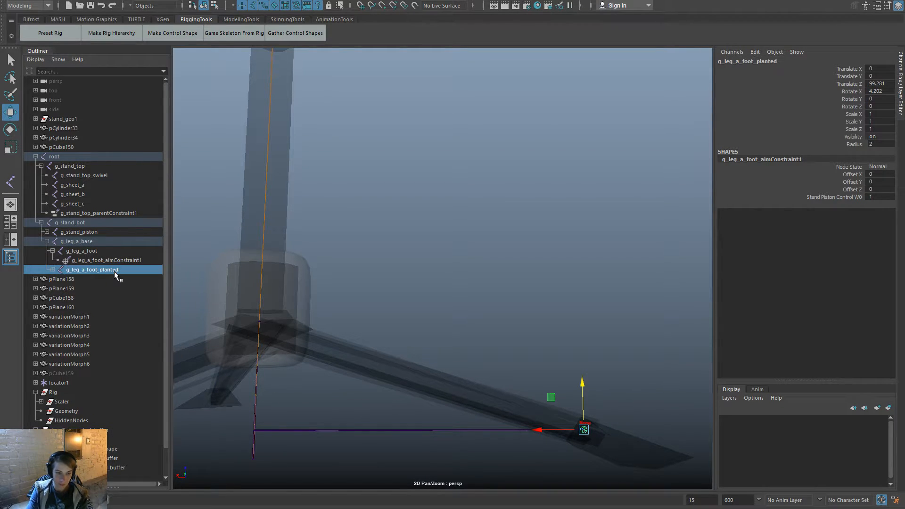
# Set the Translate Z of g_leg_a_base to 8.
pyautogui.moveTo(474, 337); pyautogui.dragTo(436, 255, button='middle')
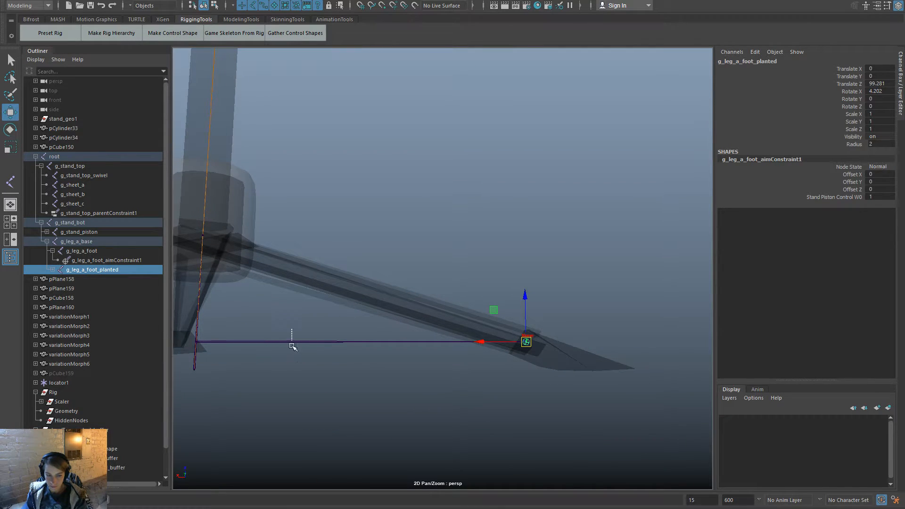
pyautogui.click(292, 343)
pyautogui.write('8')
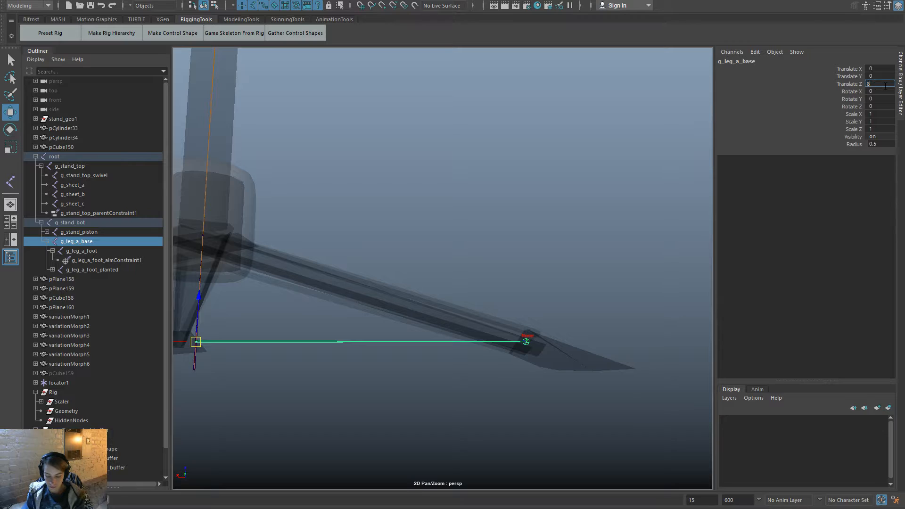
pyautogui.press('Return')
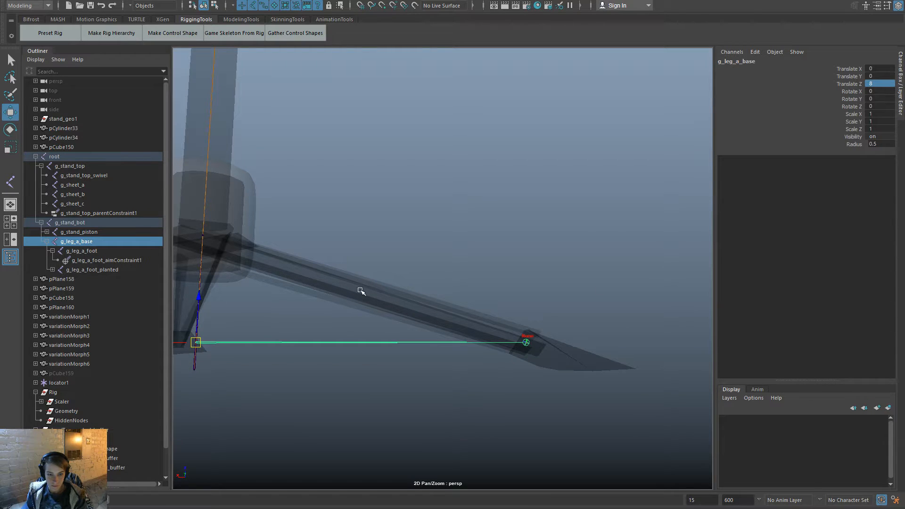
# Lower g_leg_a_foot_planted to the underside of the foot by setting its Translate Y to -8.
pyautogui.click(360, 291)
pyautogui.click(511, 319)
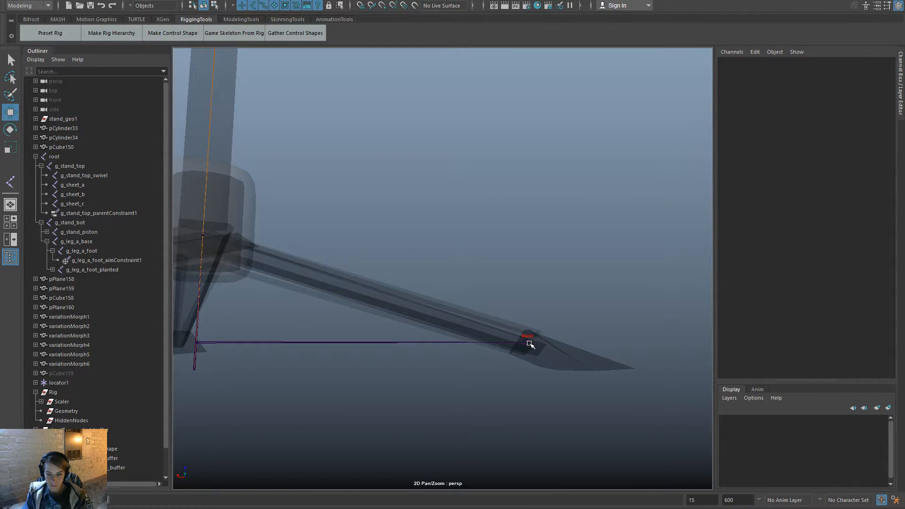
pyautogui.click(527, 343)
pyautogui.click(127, 262)
pyautogui.click(118, 269)
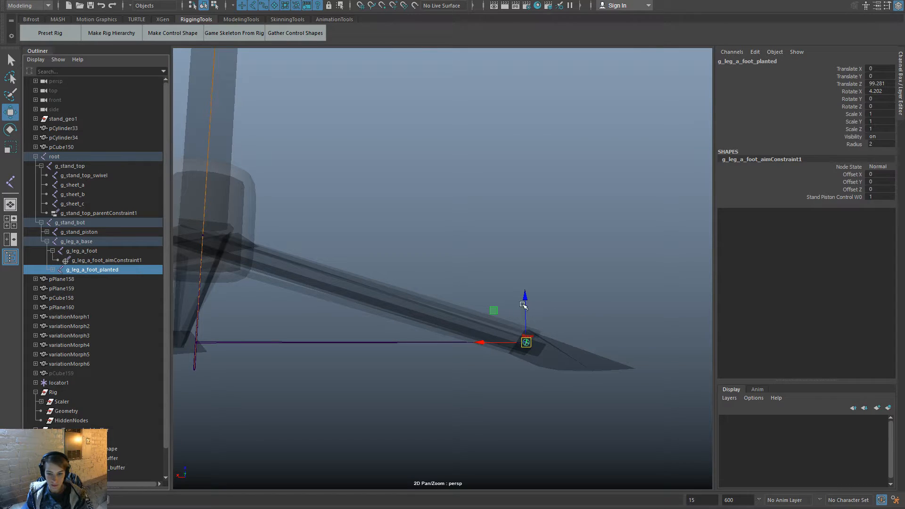
pyautogui.moveTo(523, 305); pyautogui.dragTo(523, 329)
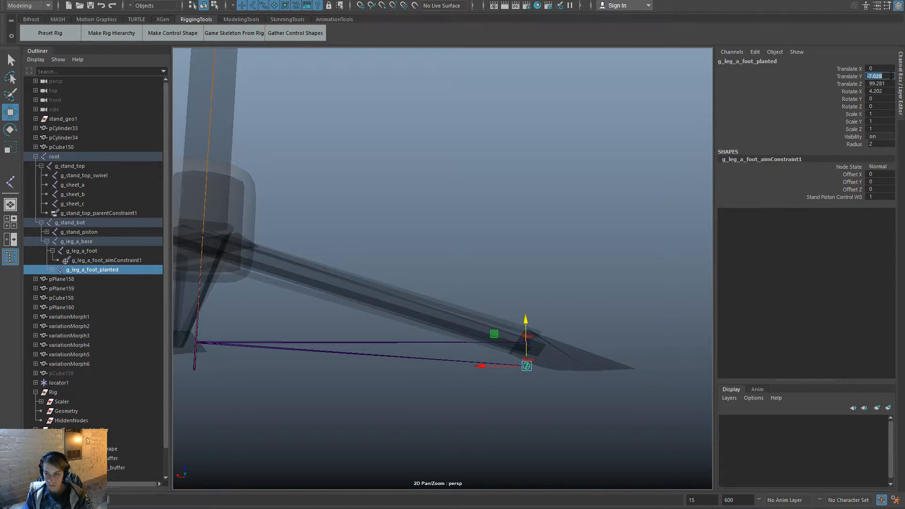
pyautogui.press('Return')
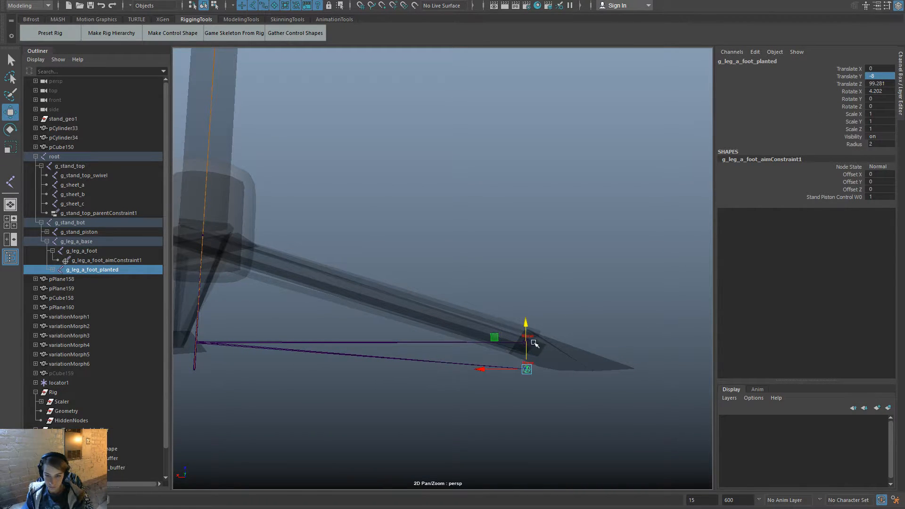
# Parent g_leg_a_foot_planted under the g_leg_a_foot joint.
pyautogui.keyDown('alt'); pyautogui.moveTo(519, 373); pyautogui.dragTo(550, 364); pyautogui.keyUp('alt')
pyautogui.keyDown('shift'); pyautogui.click(554, 365); pyautogui.keyUp('shift')
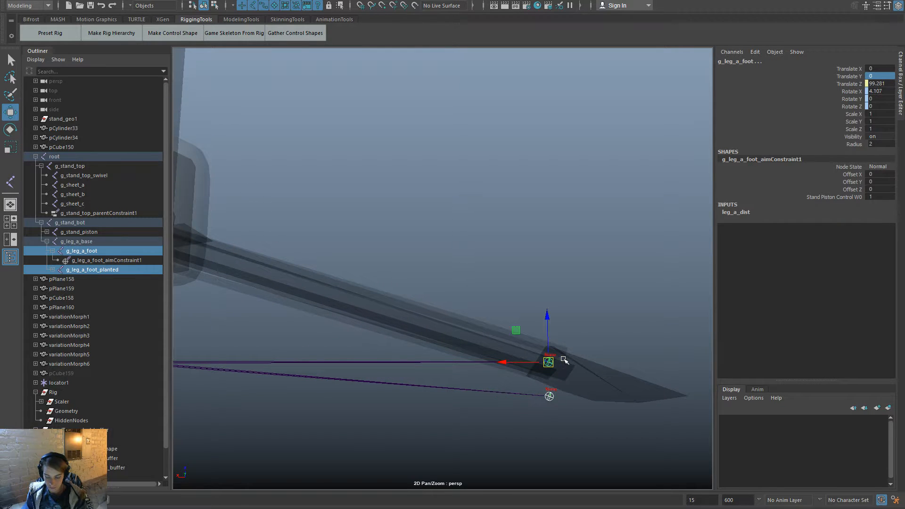
pyautogui.press('p')
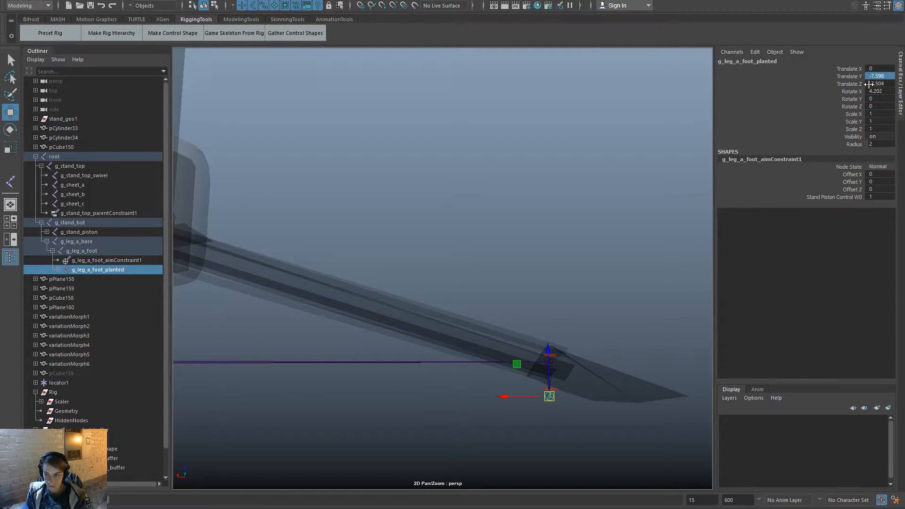
# Set the Rotate X of g_leg_a_foot_planted to 0.
pyautogui.moveTo(868, 84); pyautogui.dragTo(879, 90)
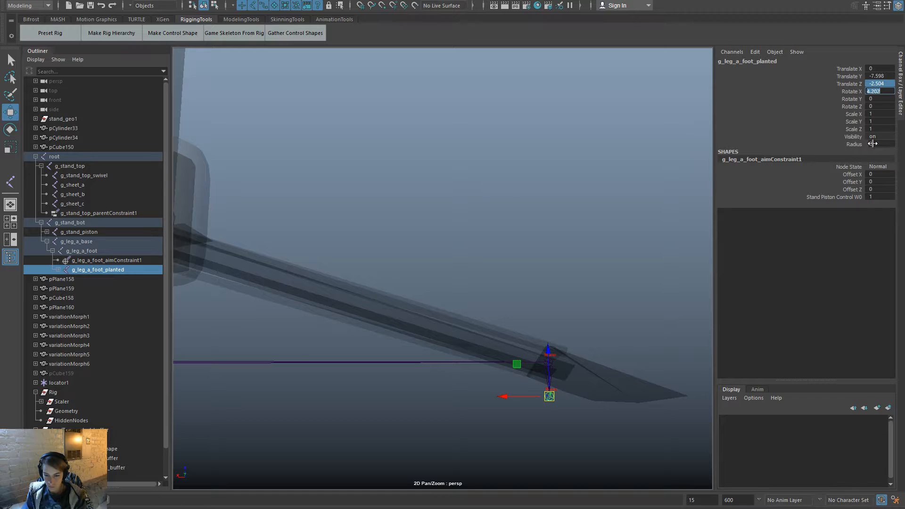
pyautogui.keyDown('alt'); pyautogui.moveTo(617, 327); pyautogui.dragTo(602, 343); pyautogui.keyUp('alt')
pyautogui.click(541, 370)
pyautogui.click(539, 370)
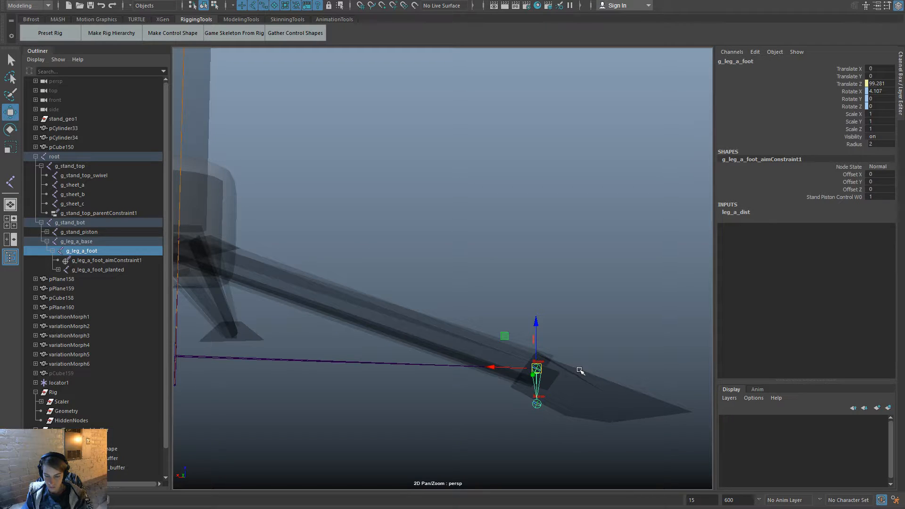
pyautogui.click(537, 404)
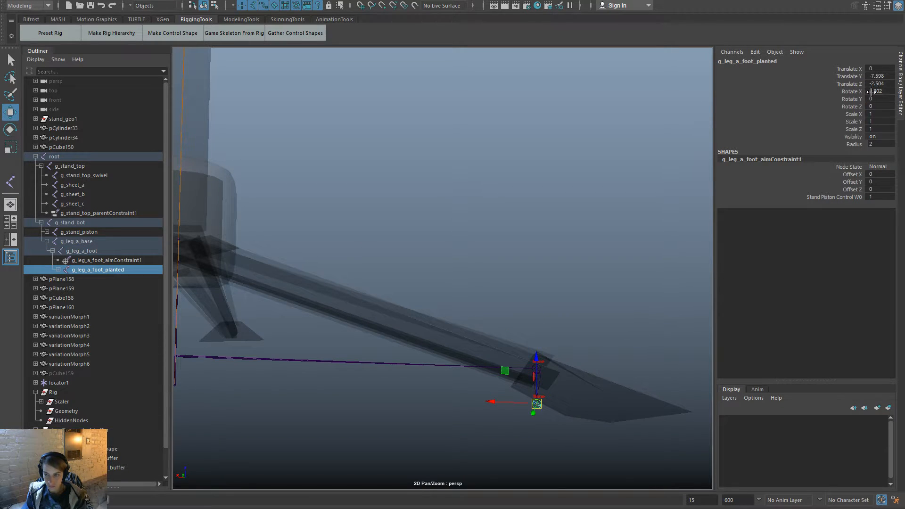
pyautogui.click(888, 91)
pyautogui.write('0')
pyautogui.press('Return')
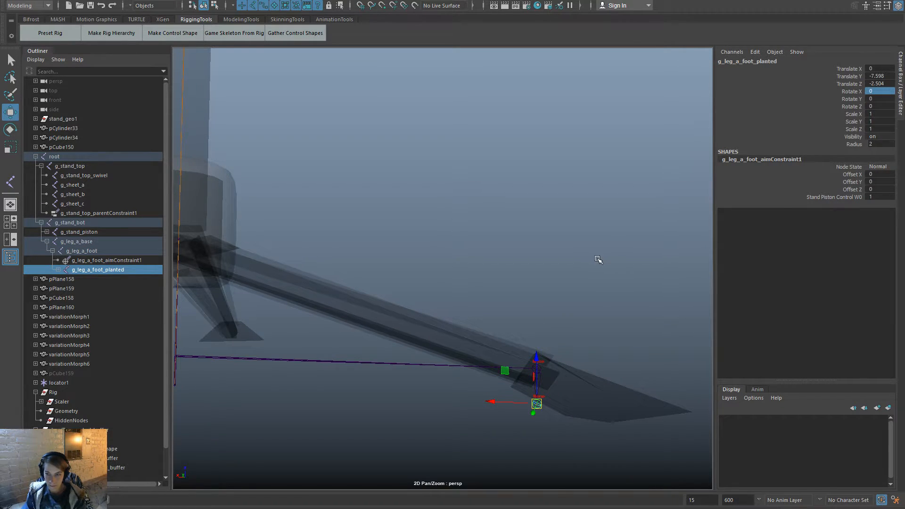
# Orient-constrain g_leg_a_foot_planted to g_stand_bot on all axes, with Maintain offset off and a weight of 1.
pyautogui.keyDown('alt'); pyautogui.moveTo(525, 347); pyautogui.dragTo(590, 366, button='right'); pyautogui.keyUp('alt')
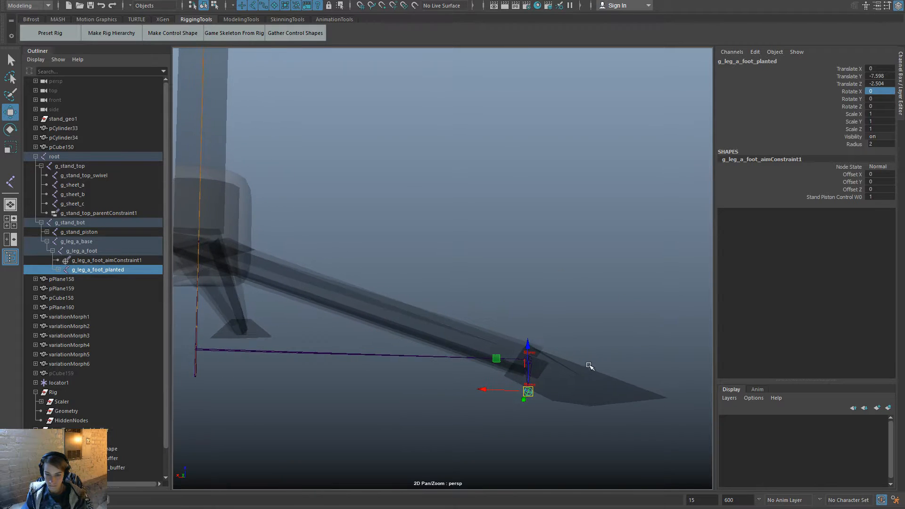
pyautogui.keyDown('alt'); pyautogui.moveTo(590, 366); pyautogui.dragTo(584, 283, button='middle'); pyautogui.keyUp('alt')
pyautogui.keyDown('alt'); pyautogui.moveTo(583, 283); pyautogui.dragTo(585, 306); pyautogui.keyUp('alt')
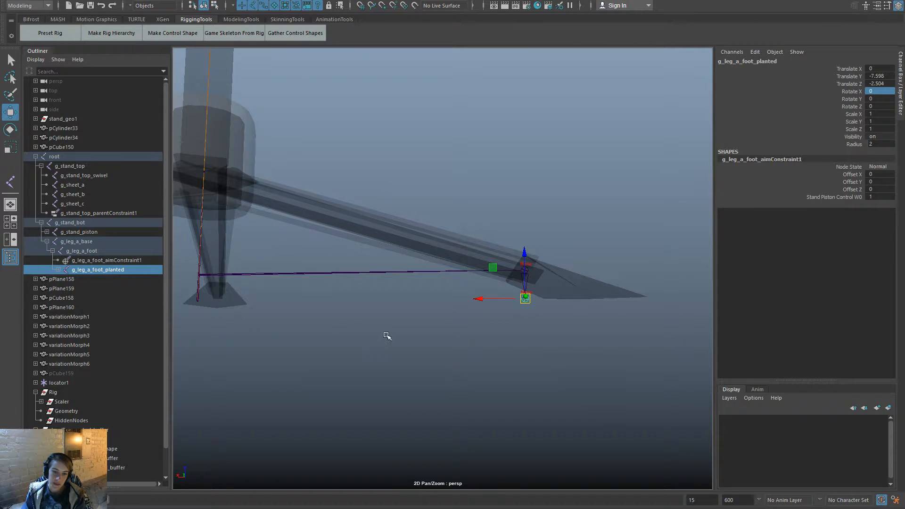
pyautogui.keyDown('alt'); pyautogui.moveTo(387, 337); pyautogui.dragTo(408, 345); pyautogui.keyUp('alt')
pyautogui.keyDown('alt'); pyautogui.moveTo(378, 337); pyautogui.dragTo(678, 284, button='middle'); pyautogui.keyUp('alt')
pyautogui.keyDown('alt'); pyautogui.moveTo(424, 273); pyautogui.dragTo(518, 278, button='right'); pyautogui.keyUp('alt')
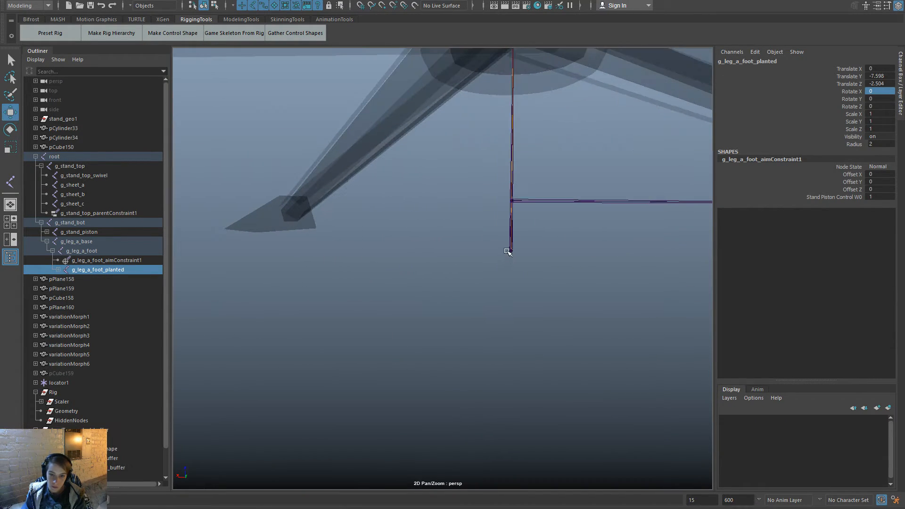
pyautogui.click(507, 250)
pyautogui.click(529, 204)
pyautogui.press('Up')
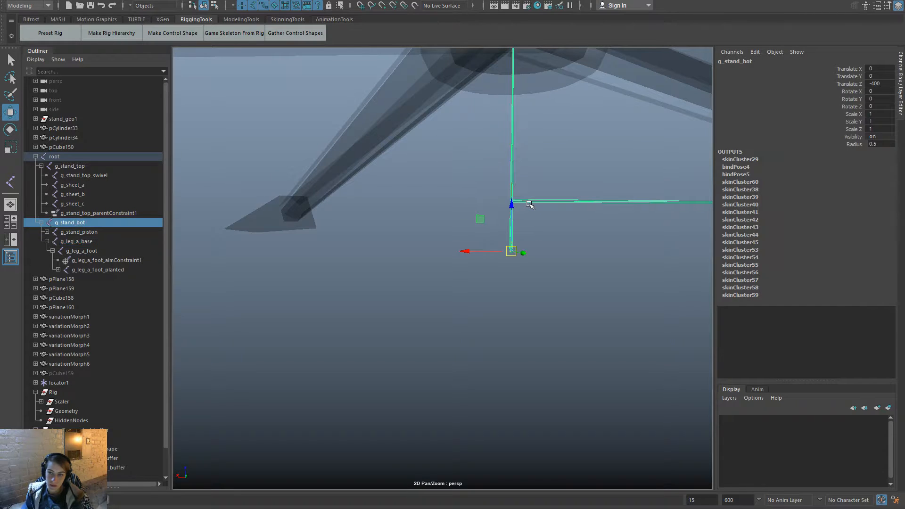
pyautogui.keyDown('alt'); pyautogui.moveTo(623, 271); pyautogui.dragTo(356, 324, button='middle'); pyautogui.keyUp('alt')
pyautogui.keyDown('alt'); pyautogui.moveTo(456, 273); pyautogui.dragTo(413, 252, button='right'); pyautogui.keyUp('alt')
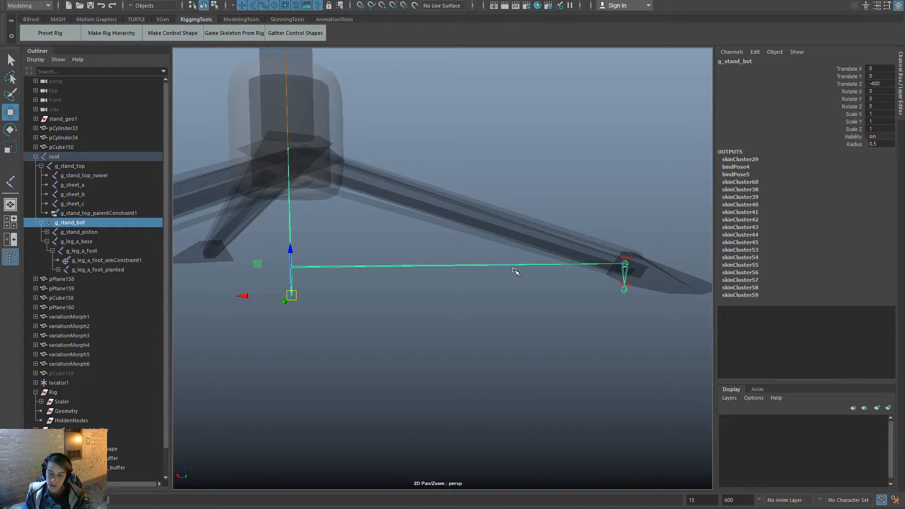
pyautogui.keyDown('shift'); pyautogui.click(625, 291); pyautogui.keyUp('shift')
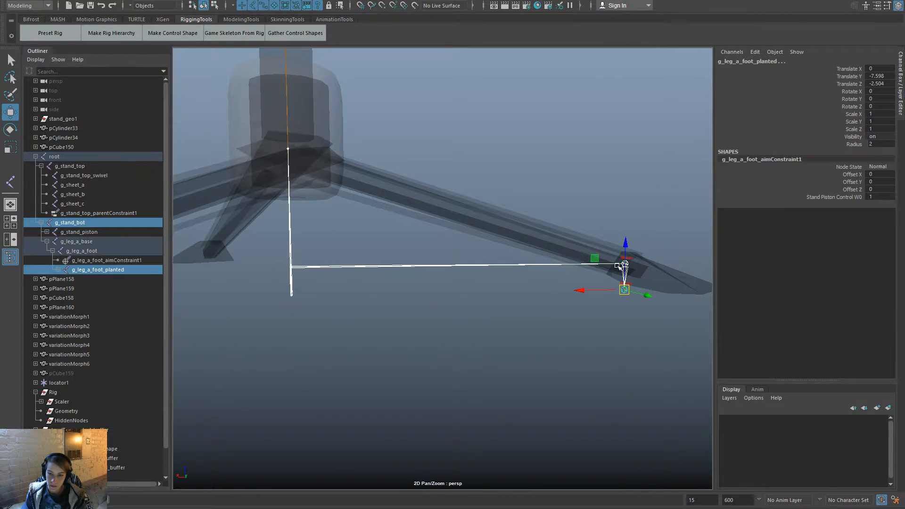
pyautogui.press('space')
pyautogui.click(410, 278)
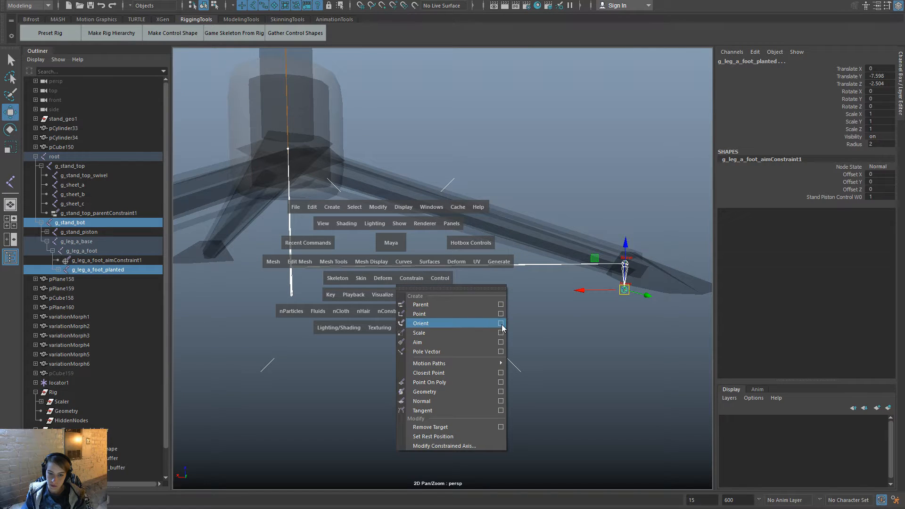
pyautogui.click(500, 323)
pyautogui.click(521, 294)
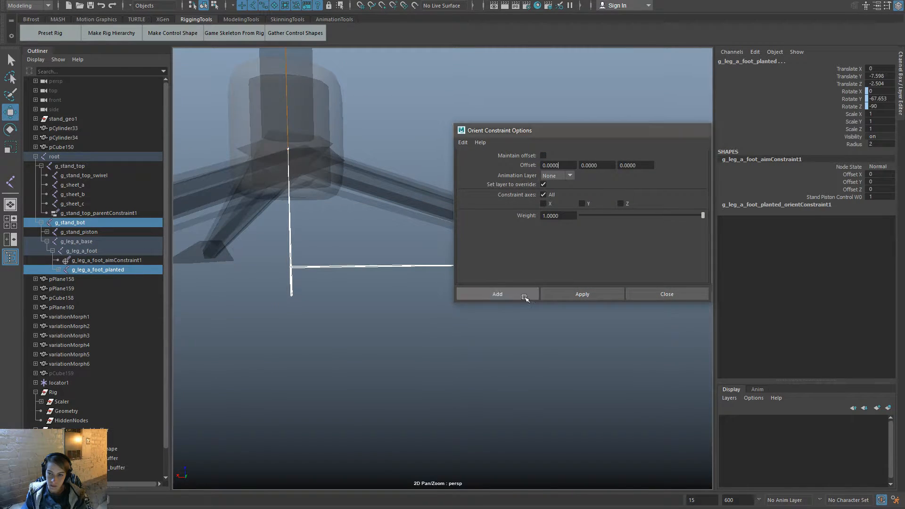
pyautogui.click(609, 373)
# Set the X Joint Orient of g_leg_a_foot_planted to 0 and deselect the joint.
pyautogui.click(624, 287)
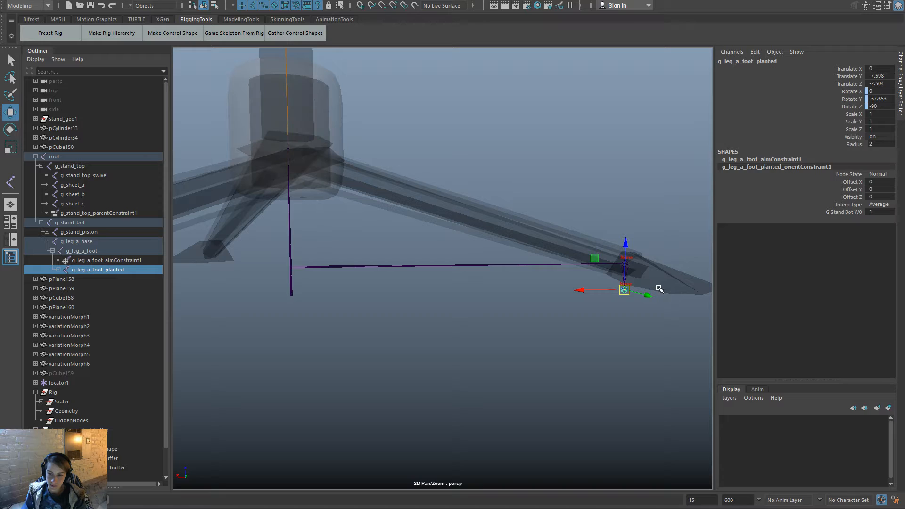
pyautogui.hotkey('ctrl', 'a')
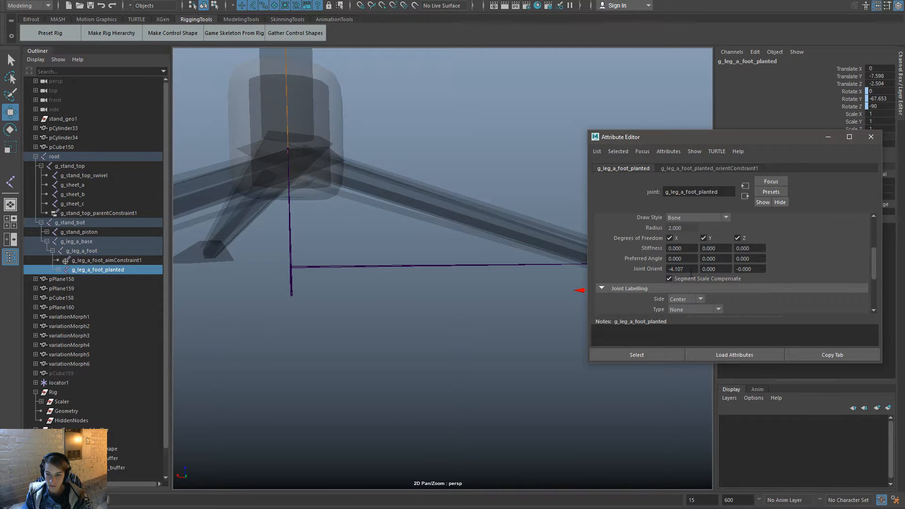
pyautogui.write('0')
pyautogui.press('Return')
pyautogui.click(871, 137)
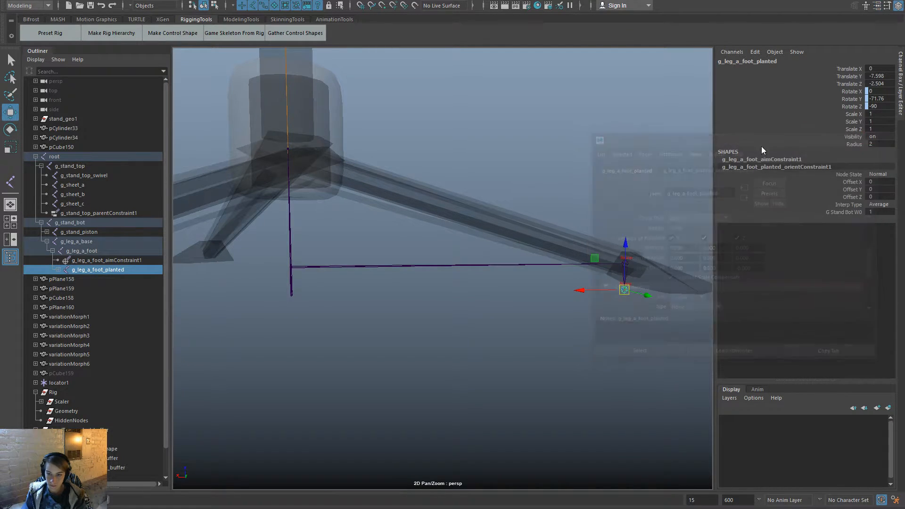
pyautogui.click(686, 157)
# Open the joint attributes of g_leg_a_foot beside its channel values and copy its Rotate X value.
pyautogui.click(625, 263)
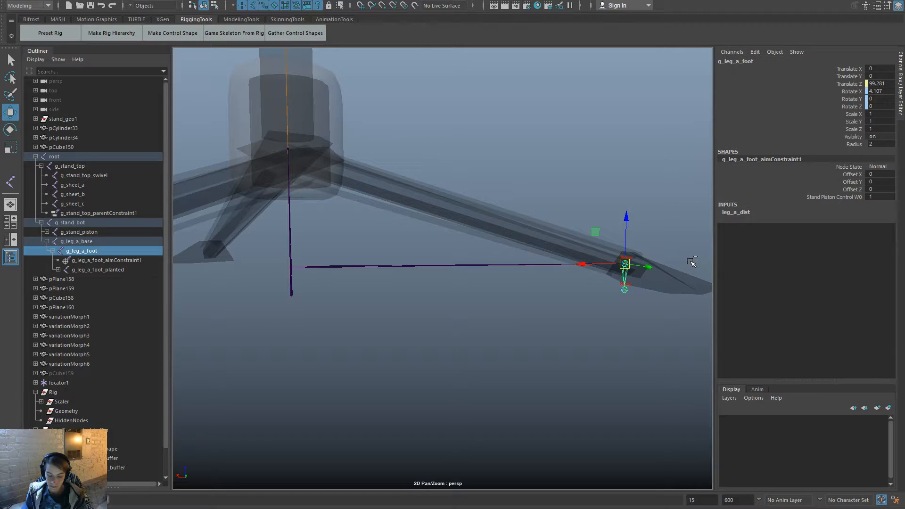
pyautogui.hotkey('ctrl', 'a')
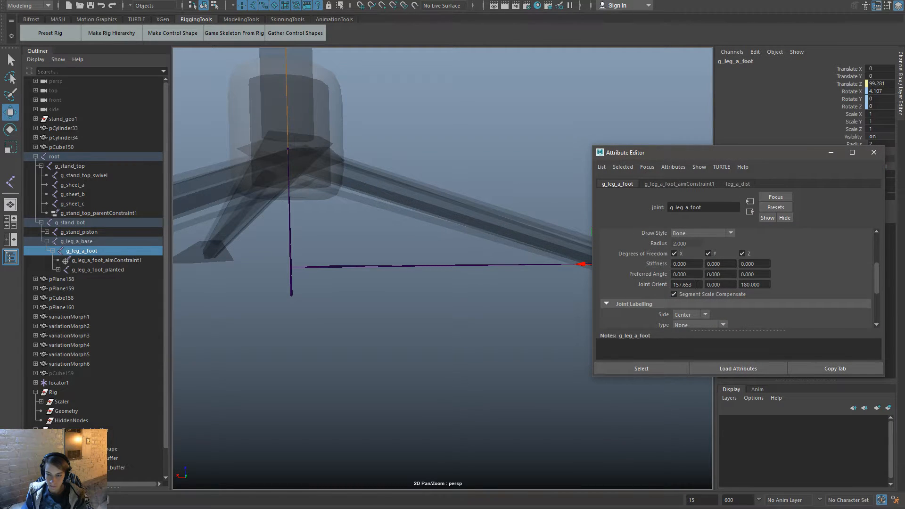
pyautogui.moveTo(735, 155); pyautogui.dragTo(904, 156)
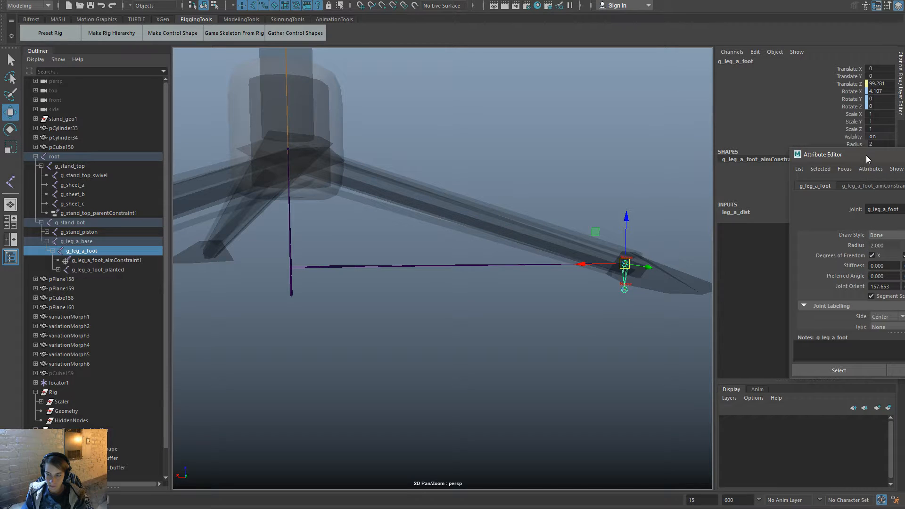
pyautogui.moveTo(866, 154); pyautogui.dragTo(795, 236)
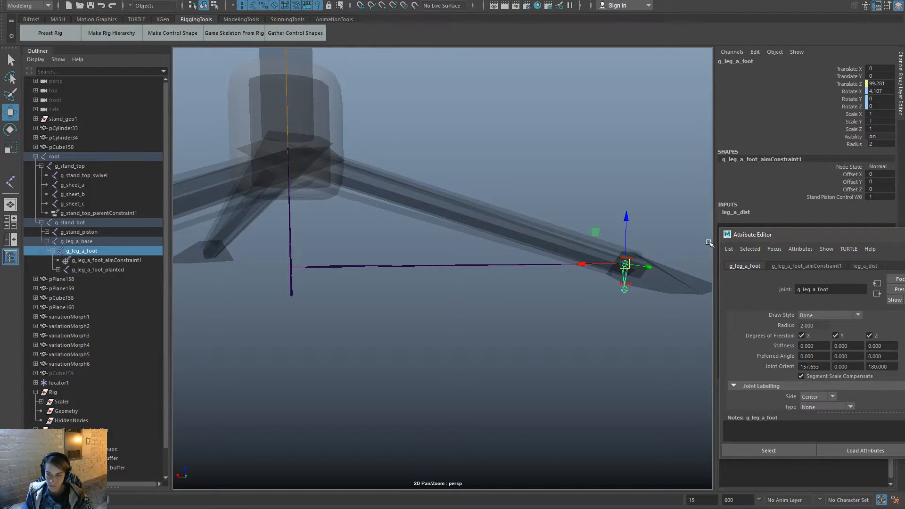
pyautogui.click(877, 92)
pyautogui.hotkey('ctrl', 'c')
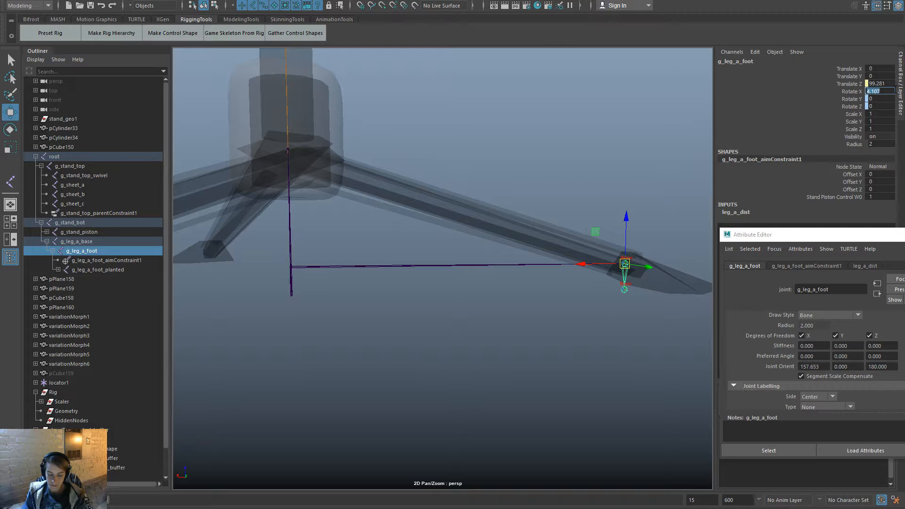
# Switch to Calculator and add the foot joint's Rotate X of 4.107 and X Joint Orient of 157.653.
pyautogui.click(822, 367)
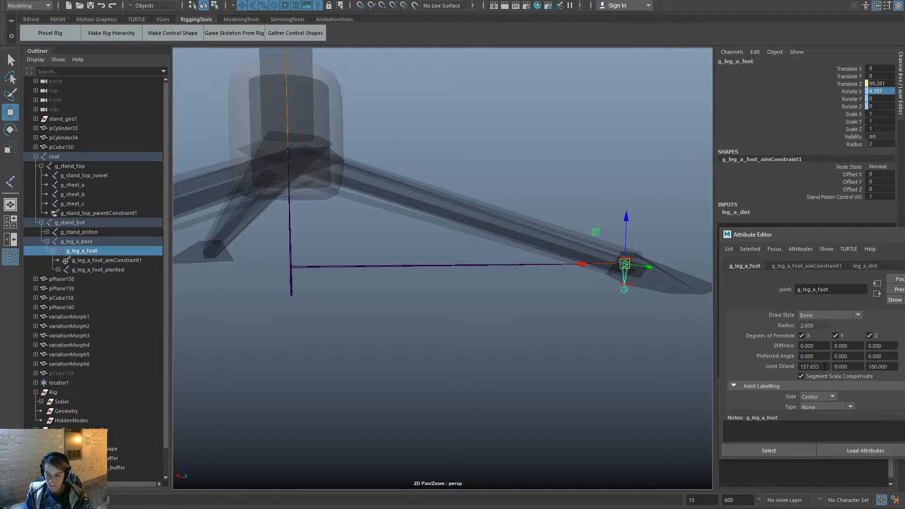
pyautogui.hotkey('alt', 'Tab')
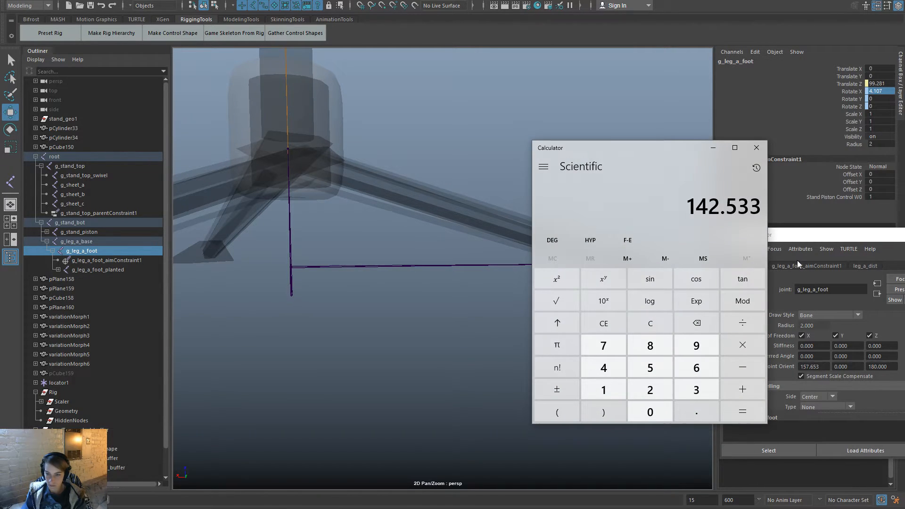
pyautogui.click(649, 323)
pyautogui.hotkey('ctrl', 'v')
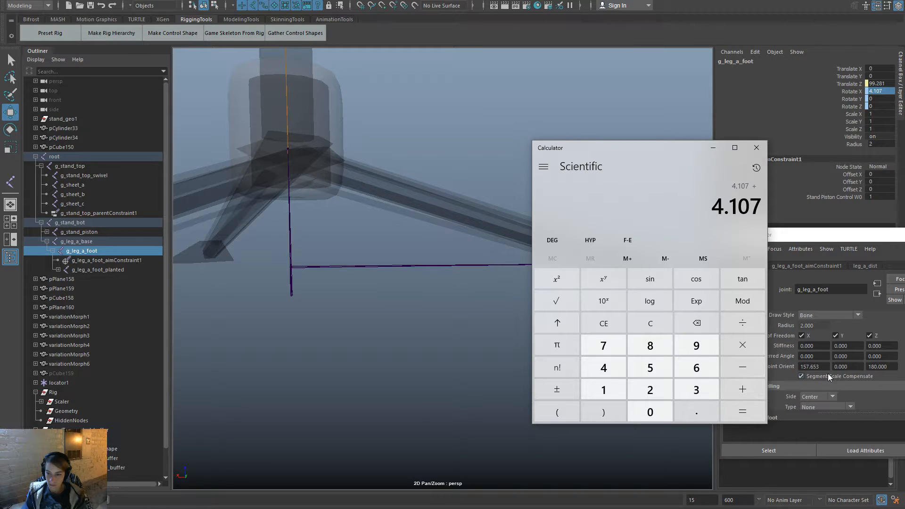
pyautogui.hotkey('alt', 'Tab')
pyautogui.hotkey('ctrl', 'c')
pyautogui.hotkey('alt', 'Tab')
pyautogui.click(742, 389)
pyautogui.hotkey('ctrl', 'v')
pyautogui.click(742, 410)
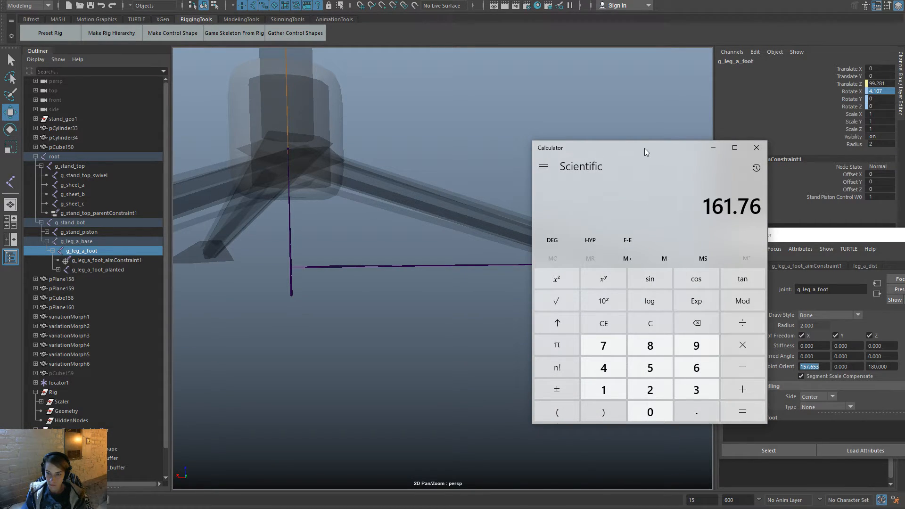
# Switch back to Maya, set the X Joint Orient of g_leg_a_foot to 161.76, deselect the joint and close its attributes.
pyautogui.moveTo(646, 152); pyautogui.dragTo(520, 150)
pyautogui.hotkey('alt', 'Tab')
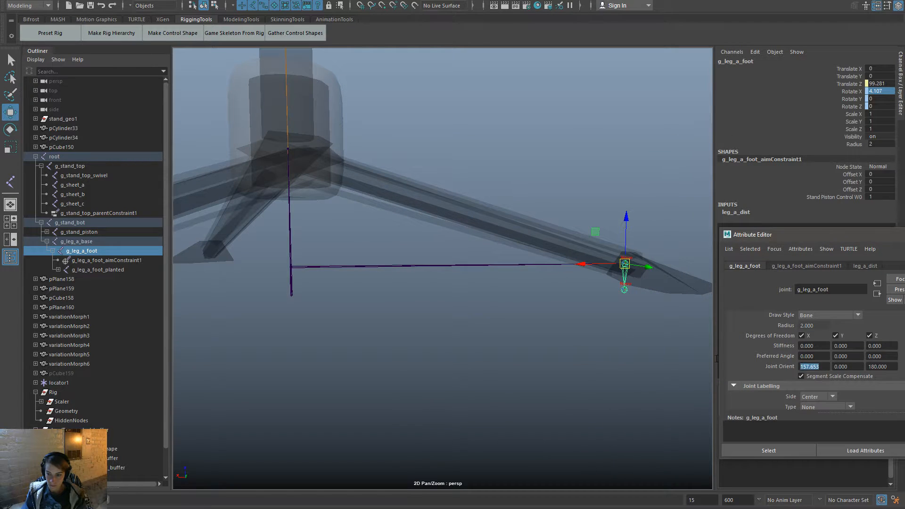
pyautogui.press('Return')
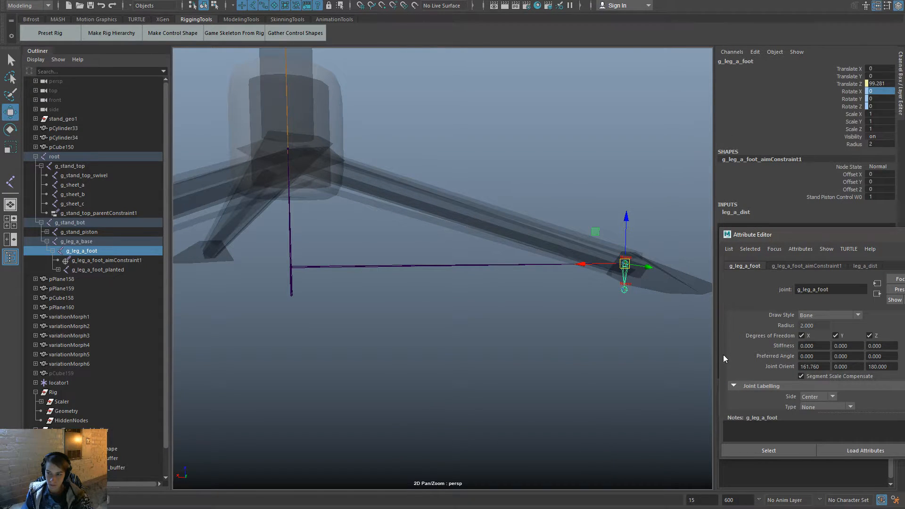
pyautogui.click(615, 191)
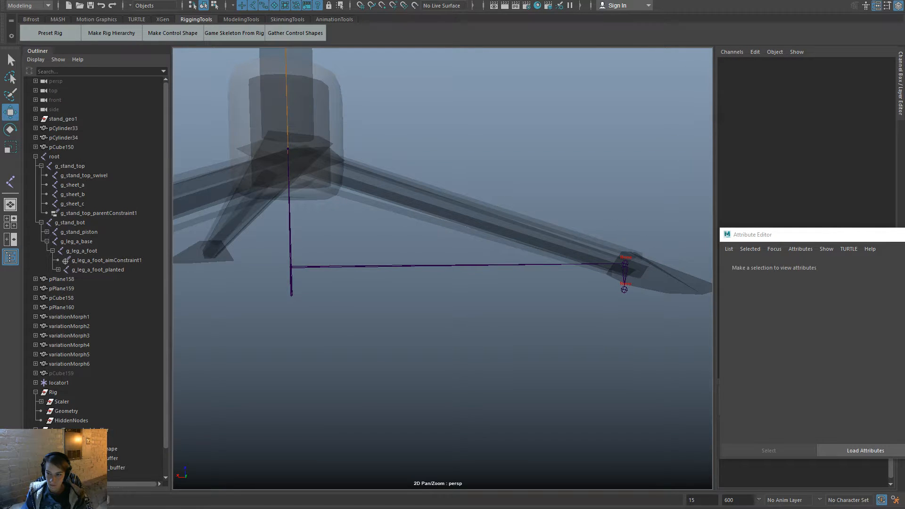
pyautogui.hotkey('ctrl', 'a')
# Test the leg joints by raising stand_piston_control to about 33.7 in Translate Z, and undo the move.
pyautogui.scroll(-3, 559, 272)
pyautogui.click(404, 267)
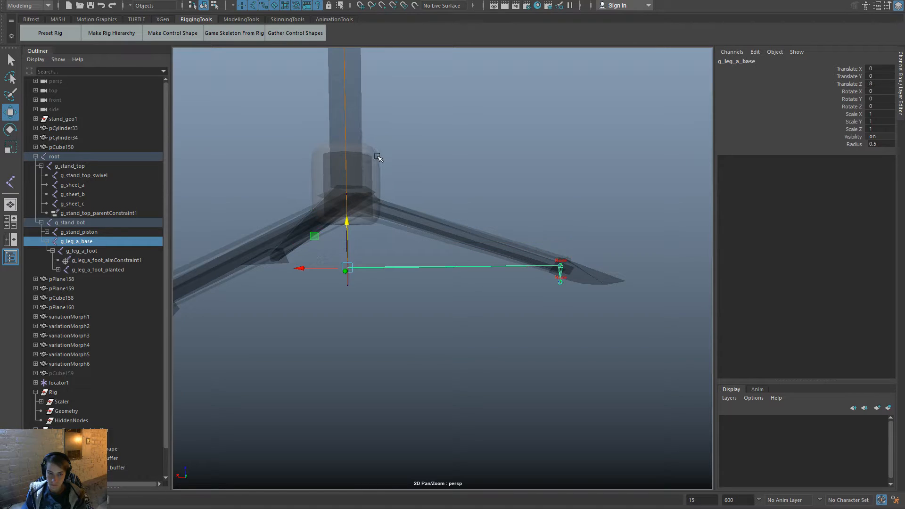
pyautogui.click(353, 178)
pyautogui.moveTo(353, 178); pyautogui.dragTo(368, 72)
pyautogui.scroll(3, 531, 298)
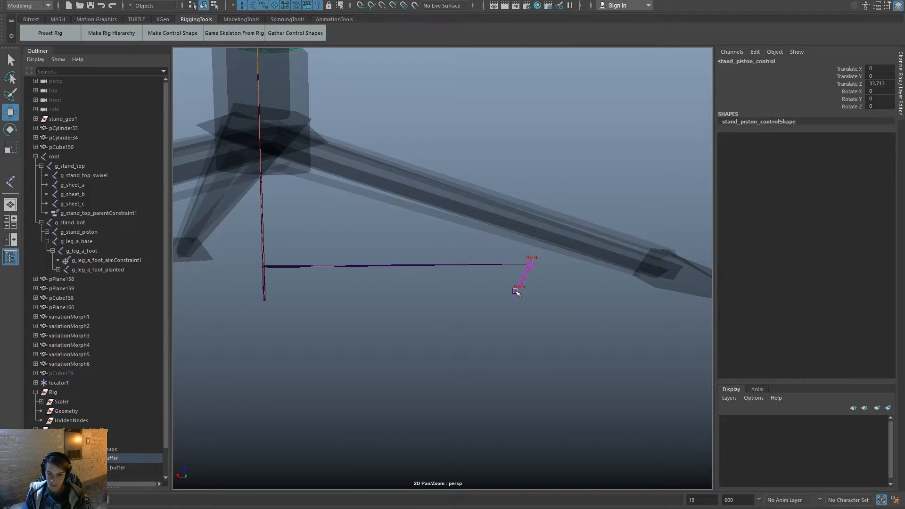
pyautogui.click(642, 335)
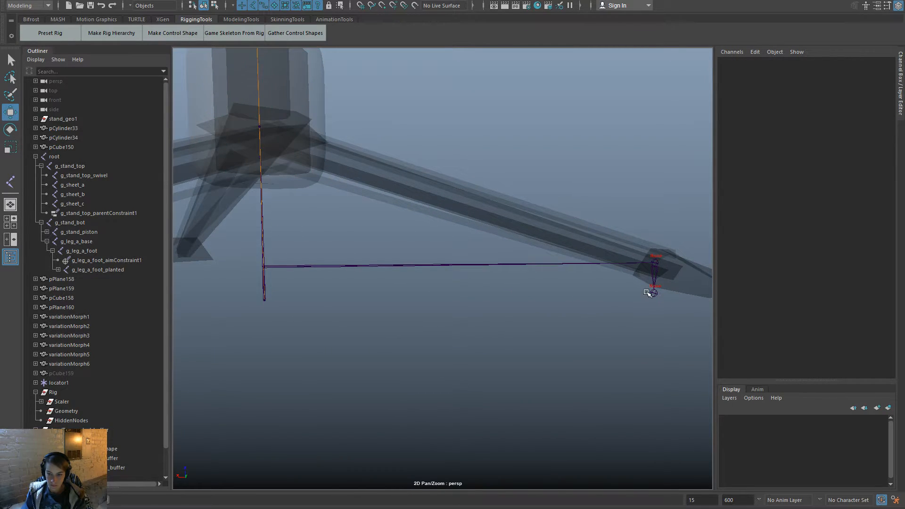
# Try a Translate Z of -1 on g_leg_a_foot_planted, and set its Translate X, Y and Z to 0.
pyautogui.click(653, 293)
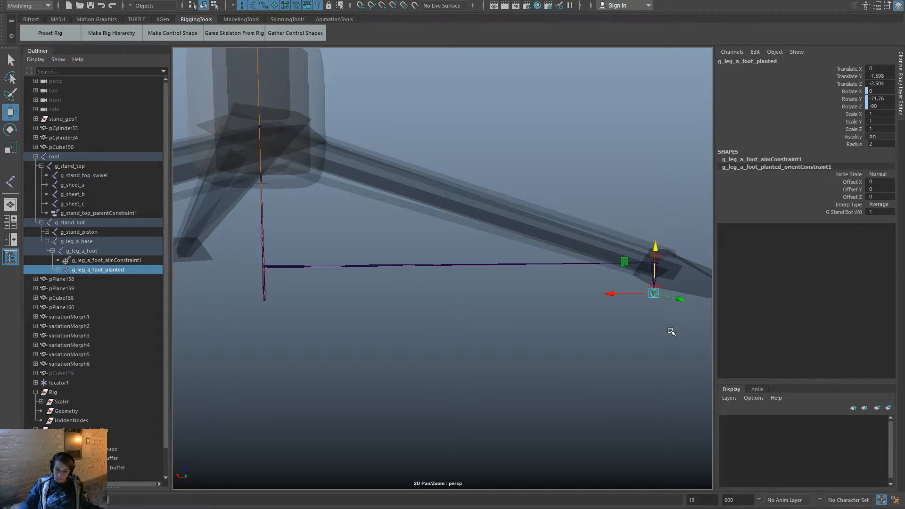
pyautogui.click(879, 83)
pyautogui.write('-1')
pyautogui.press('Return')
pyautogui.click(874, 69)
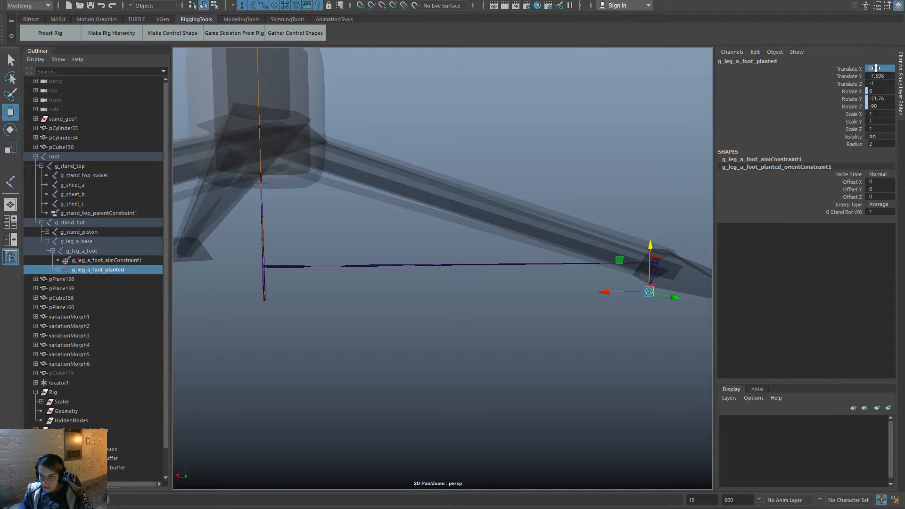
pyautogui.moveTo(875, 68); pyautogui.dragTo(881, 83)
pyautogui.write('0')
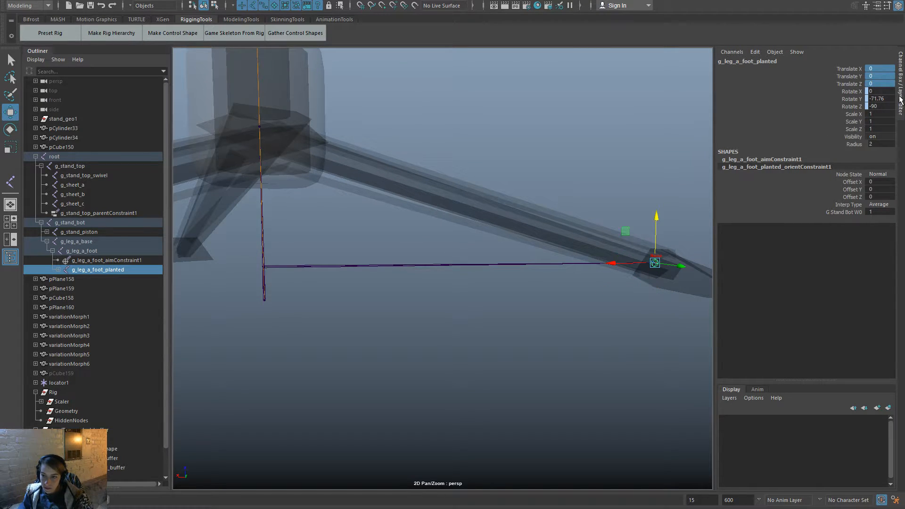
pyautogui.press('Return')
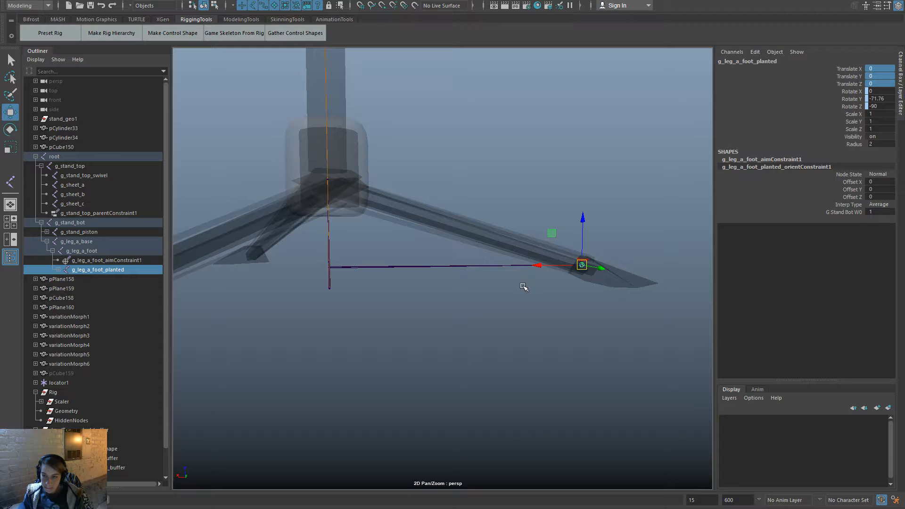
# Bind the foot tip mesh pCube51 to the g_leg_a_foot_planted joint with Bind Skin.
pyautogui.click(629, 281)
pyautogui.press('space')
pyautogui.click(517, 276)
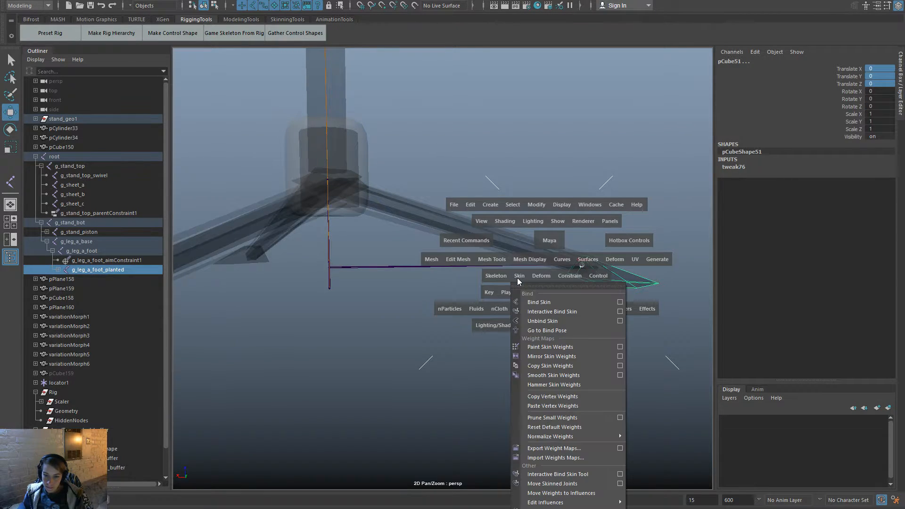
pyautogui.click(535, 302)
# Bind the leg meshes pCubeShape151, pPlane144 and pPlane95 through pPlane98 to the g_leg_a_foot joint with Bind Skin.
pyautogui.click(508, 242)
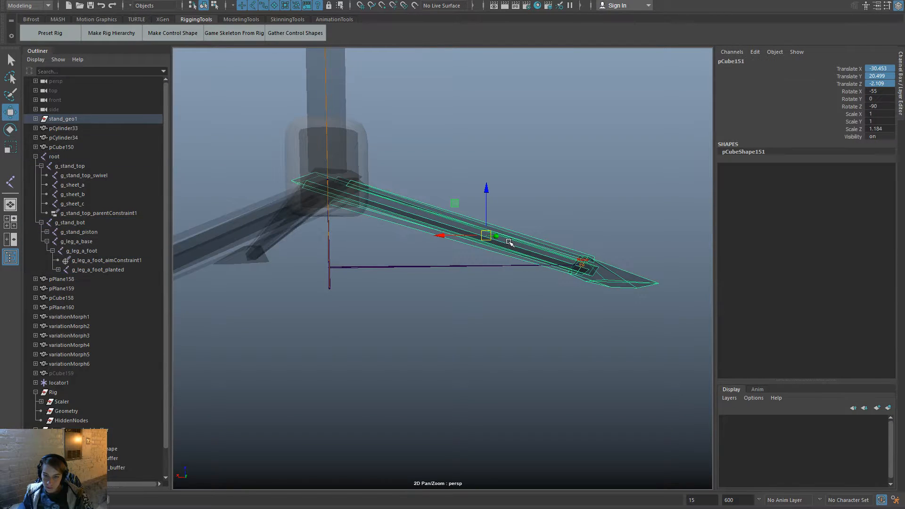
pyautogui.press('f')
pyautogui.click(91, 146)
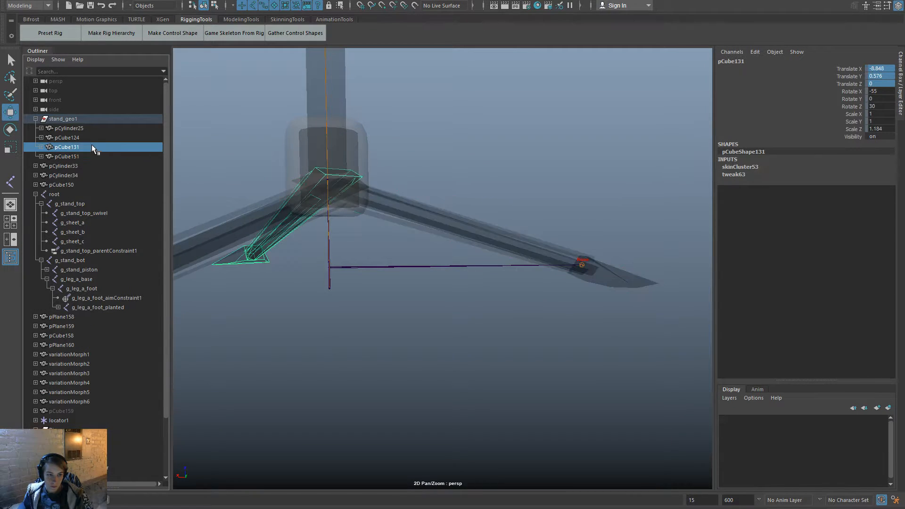
pyautogui.keyDown('shift'); pyautogui.click(90, 129); pyautogui.keyUp('shift')
pyautogui.click(473, 232)
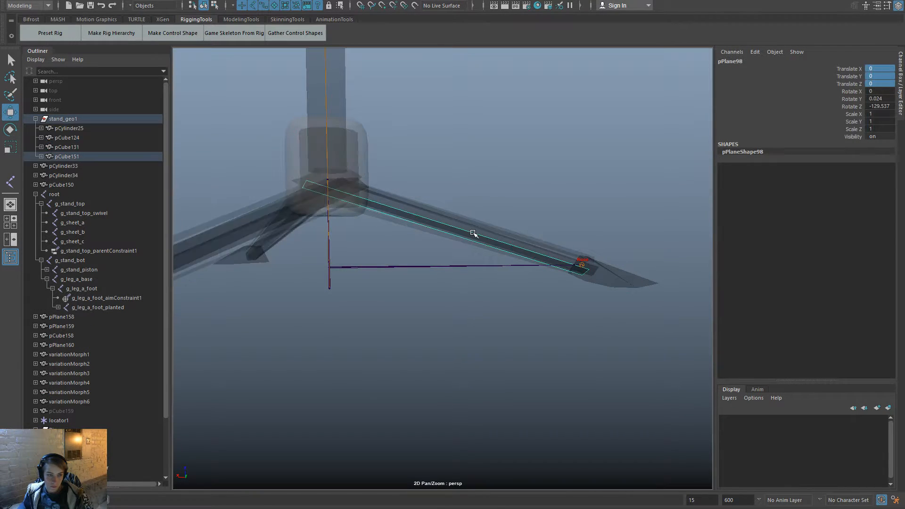
pyautogui.click(41, 156)
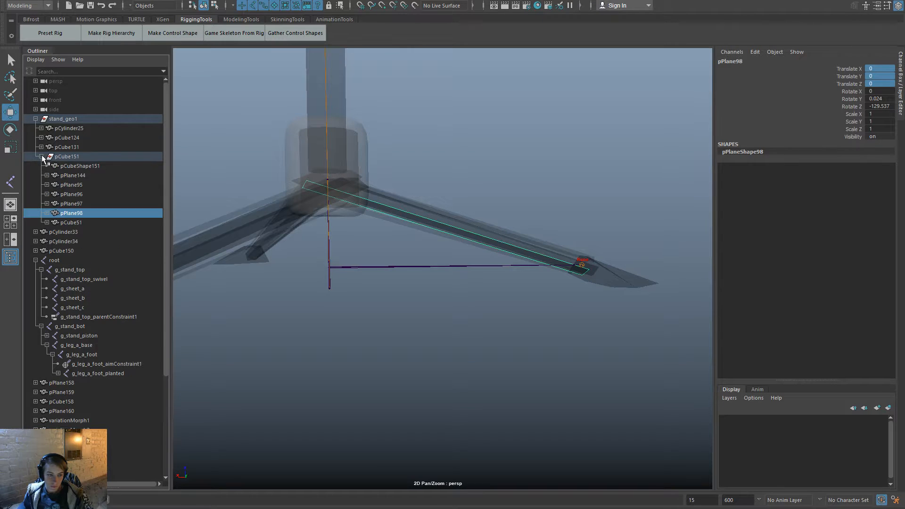
pyautogui.click(112, 168)
pyautogui.keyDown('shift'); pyautogui.click(81, 221); pyautogui.keyUp('shift')
pyautogui.keyDown('ctrl'); pyautogui.moveTo(625, 271); pyautogui.dragTo(625, 311); pyautogui.keyUp('ctrl')
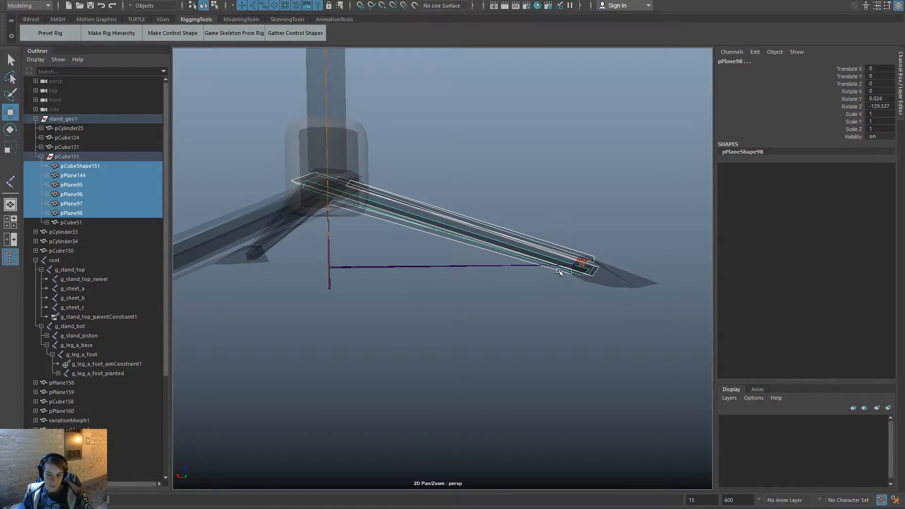
pyautogui.keyDown('ctrl'); pyautogui.click(107, 356); pyautogui.keyUp('ctrl')
pyautogui.press('space')
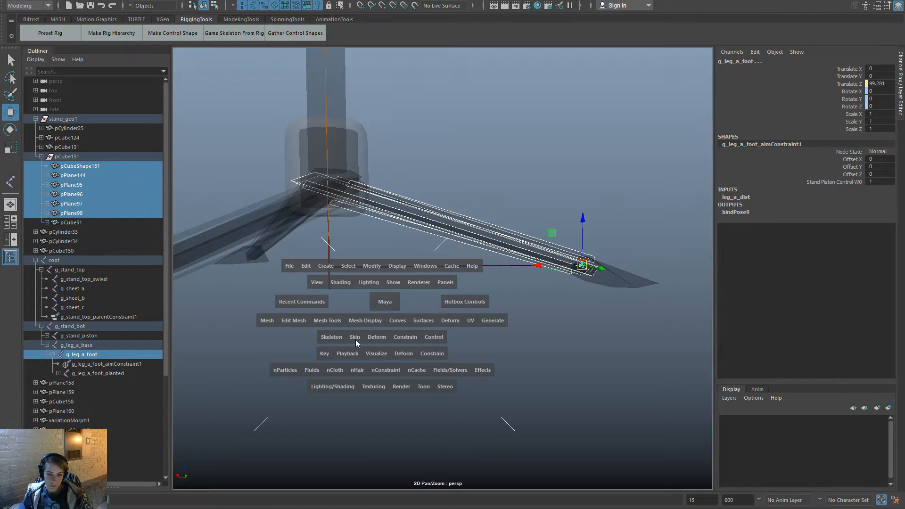
pyautogui.moveTo(354, 337); pyautogui.dragTo(378, 115)
pyautogui.click(377, 116)
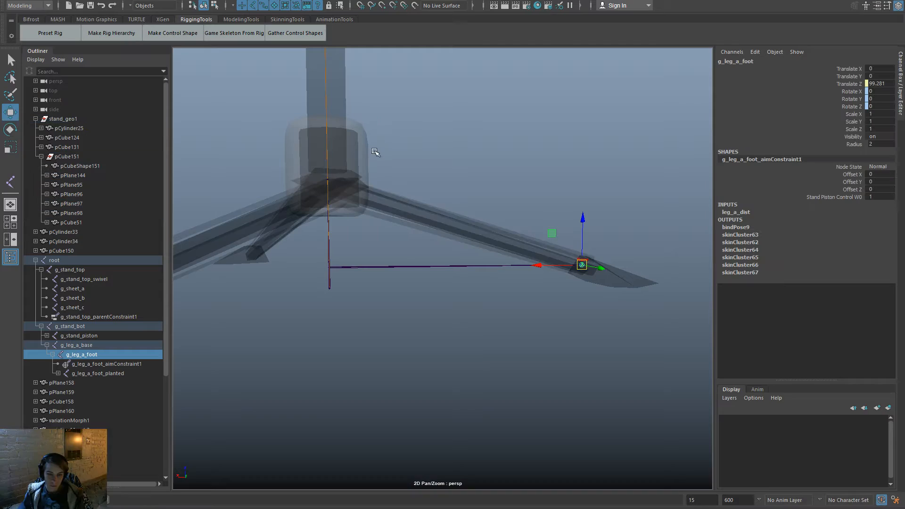
# Test the bound leg by moving stand_piston_control, and undo the move.
pyautogui.click(368, 159)
pyautogui.keyDown('alt'); pyautogui.moveTo(524, 219); pyautogui.dragTo(402, 213, button='right'); pyautogui.keyUp('alt')
pyautogui.moveTo(390, 228)
pyautogui.mouseDown()
pyautogui.moveTo(386, 212)
pyautogui.moveTo(468, 204)
pyautogui.moveTo(369, 216)
pyautogui.moveTo(385, 218)
pyautogui.moveTo(376, 153)
pyautogui.moveTo(380, 228)
pyautogui.moveTo(377, 166)
pyautogui.moveTo(391, 226)
pyautogui.mouseUp()
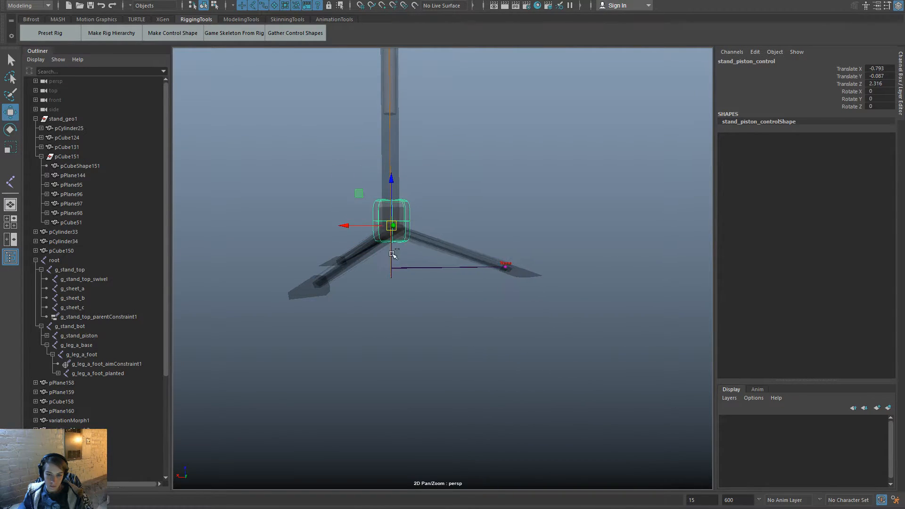
pyautogui.hotkey('ctrl', 'z')
# Test the stand base by rotating the g_stand_bot joint freely, and undo the rotation.
pyautogui.click(409, 267)
pyautogui.press('Up')
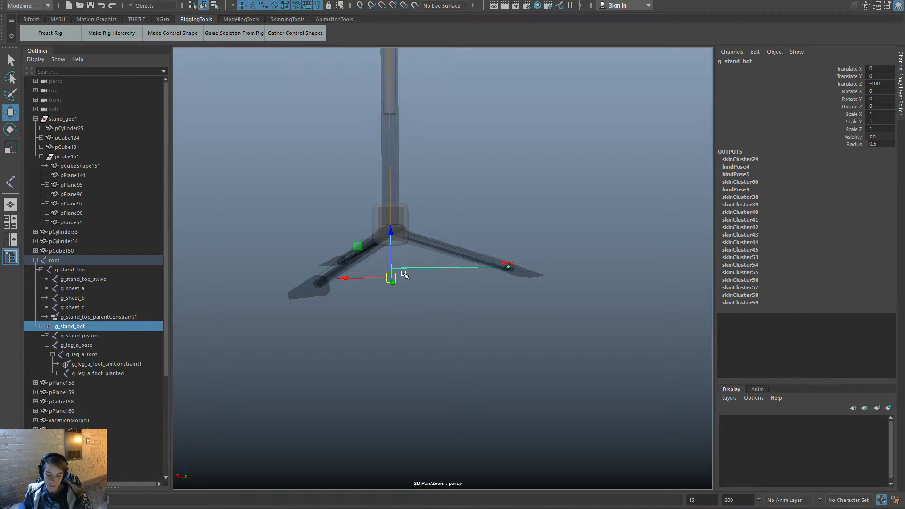
pyautogui.press('e')
pyautogui.moveTo(398, 270); pyautogui.dragTo(420, 233)
pyautogui.keyDown('alt'); pyautogui.moveTo(552, 274); pyautogui.dragTo(525, 293); pyautogui.keyUp('alt')
pyautogui.hotkey('ctrl', 'z')
pyautogui.hotkey('ctrl', 'z')
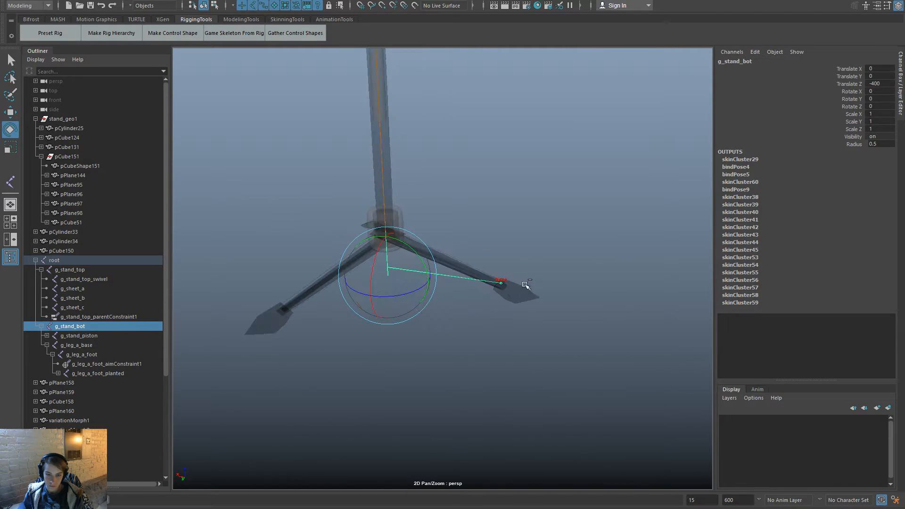
# Create a sphere control named stand_bot on the g_stand_bot joint, aligned in translation and rotation, with a parent constraint.
pyautogui.click(390, 363)
pyautogui.keyDown('alt'); pyautogui.moveTo(389, 364); pyautogui.dragTo(398, 325); pyautogui.keyUp('alt')
pyautogui.click(420, 283)
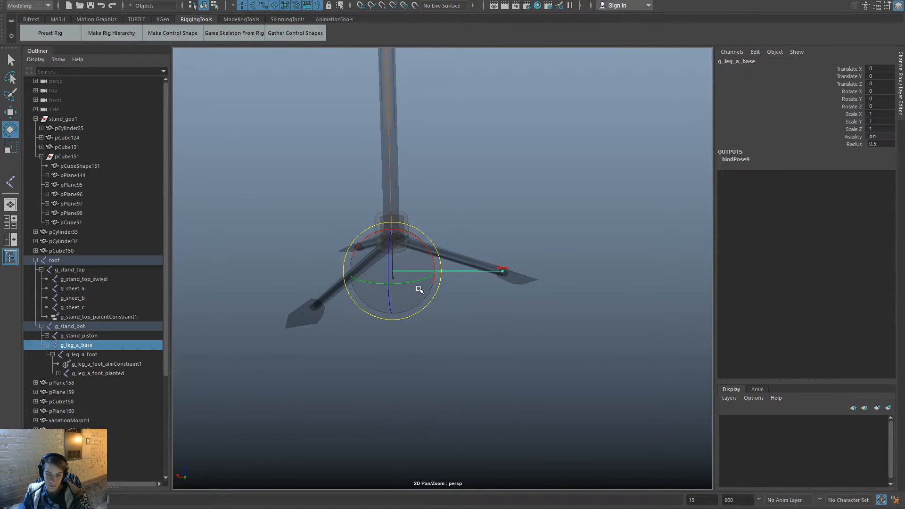
pyautogui.press('Up')
pyautogui.click(190, 35)
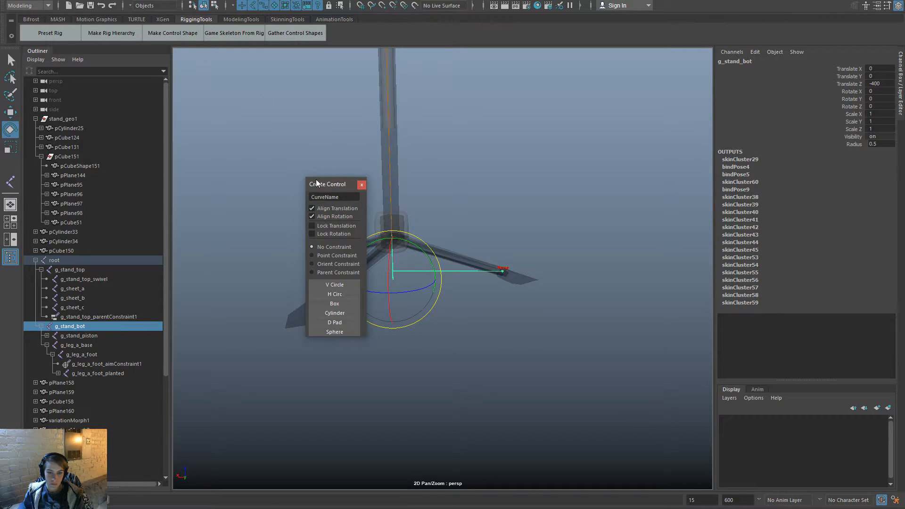
pyautogui.doubleClick(340, 197)
pyautogui.write('stand')
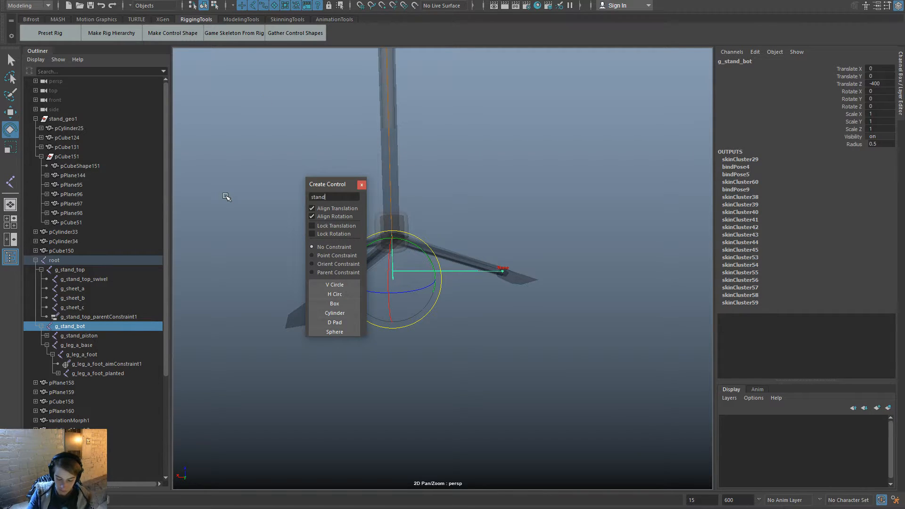
pyautogui.write('_bot')
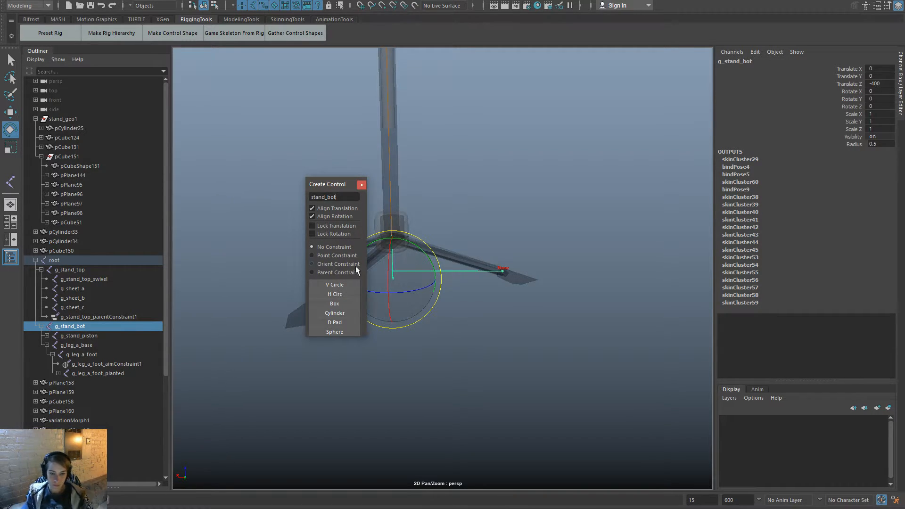
pyautogui.click(349, 330)
pyautogui.click(362, 185)
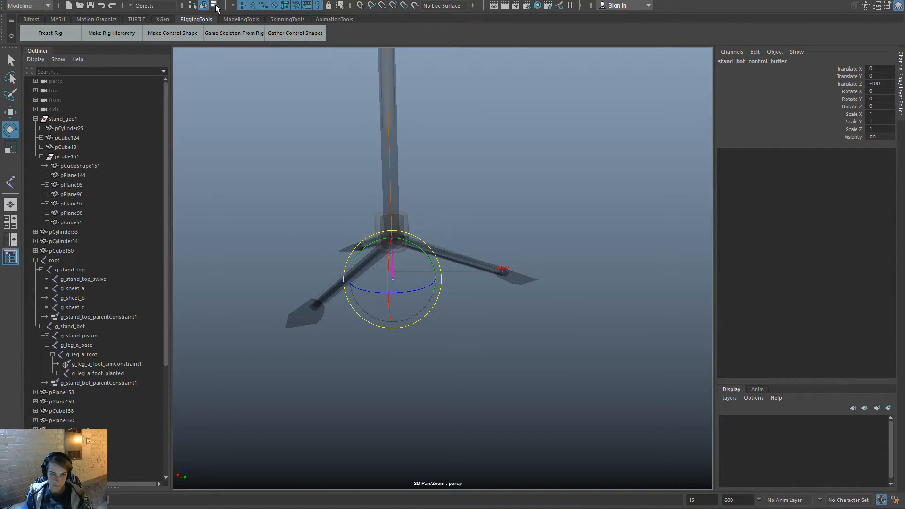
# Select all control vertices of the stand_bot control sphere, scale them up uniformly and rotate them freely.
pyautogui.click(215, 6)
pyautogui.moveTo(483, 319); pyautogui.dragTo(330, 222)
pyautogui.press('r')
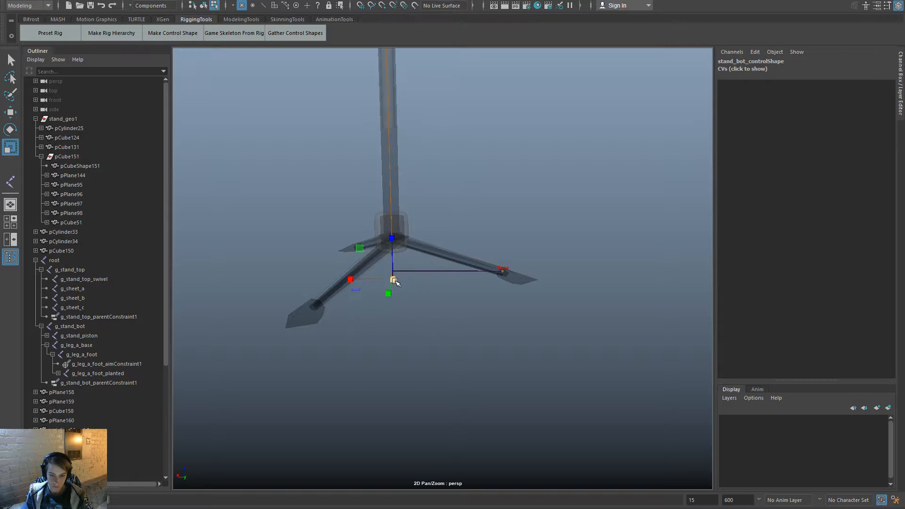
pyautogui.moveTo(394, 281); pyautogui.dragTo(465, 282)
pyautogui.press('e')
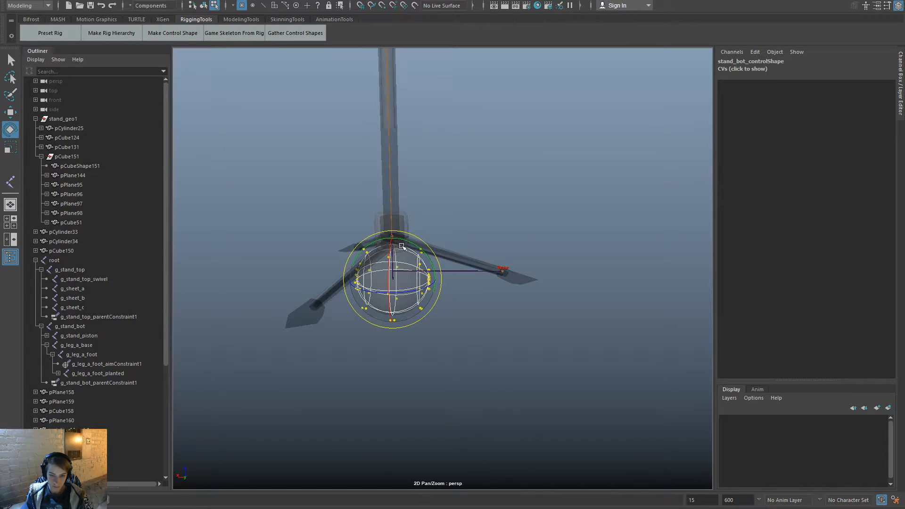
pyautogui.moveTo(402, 246); pyautogui.dragTo(464, 279)
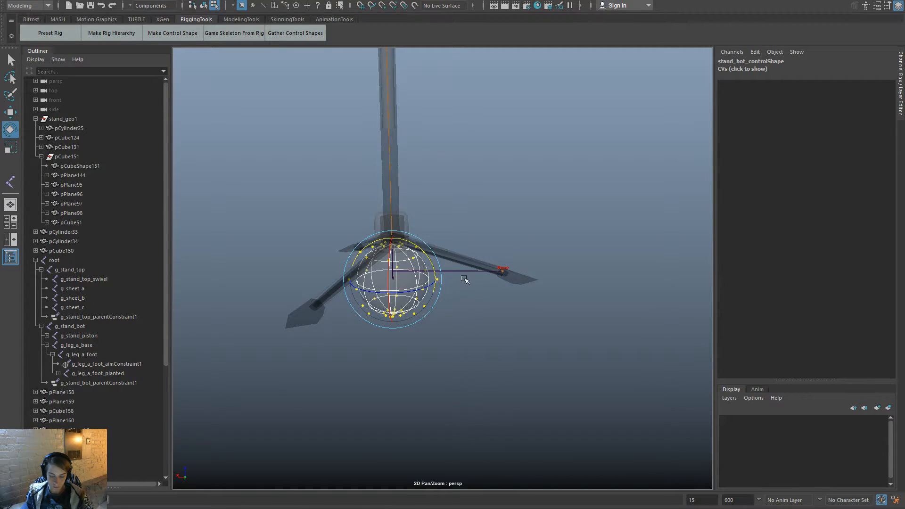
# Flatten the stand_bot control shape vertically into a wide disc spanning the feet, adjust its height, and return to object selection.
pyautogui.press('r')
pyautogui.moveTo(392, 238); pyautogui.dragTo(487, 292)
pyautogui.press('w')
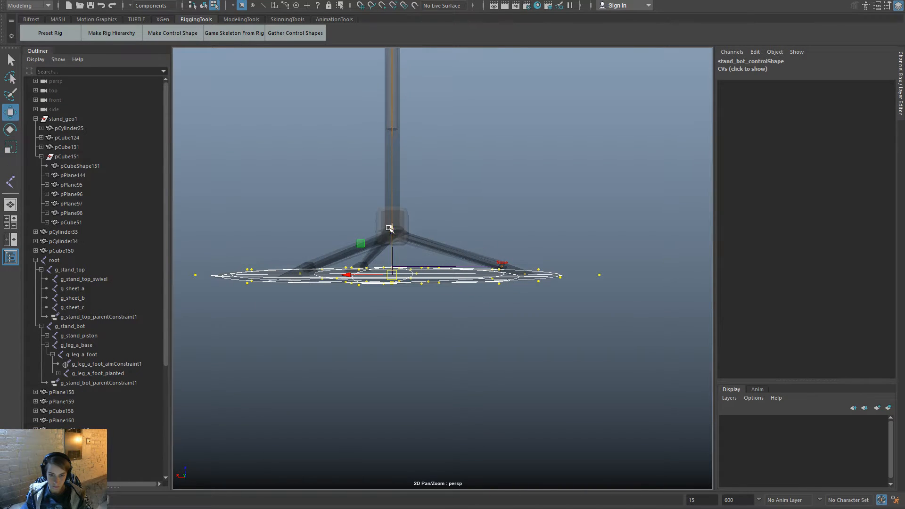
pyautogui.moveTo(389, 228)
pyautogui.mouseDown()
pyautogui.moveTo(392, 248)
pyautogui.moveTo(430, 283)
pyautogui.moveTo(391, 294)
pyautogui.moveTo(414, 234)
pyautogui.moveTo(395, 233)
pyautogui.mouseUp()
pyautogui.press('r')
pyautogui.press('w')
pyautogui.keyDown('alt'); pyautogui.moveTo(416, 265); pyautogui.dragTo(434, 315); pyautogui.keyUp('alt')
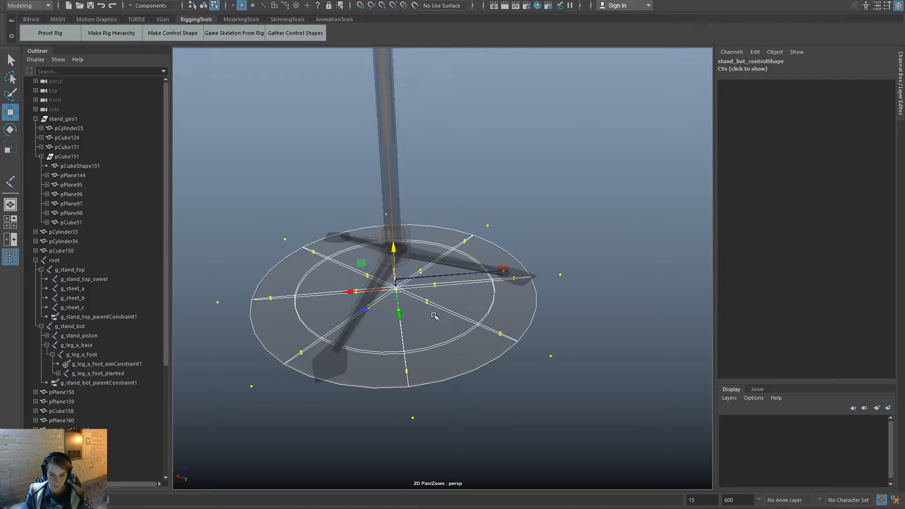
pyautogui.moveTo(425, 288); pyautogui.dragTo(428, 341, button='right')
pyautogui.click(429, 341)
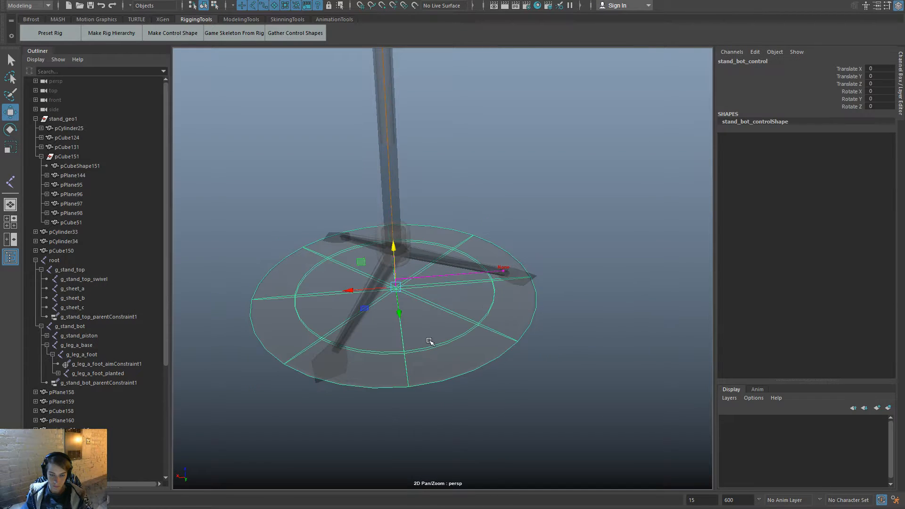
# Parent stand_piston_control_buffer under stand_bot_control.
pyautogui.click(404, 230)
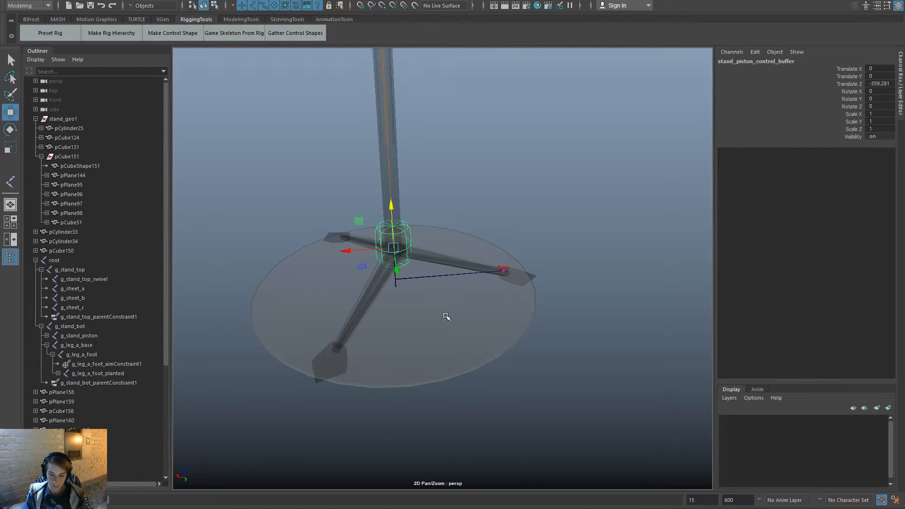
pyautogui.keyDown('shift'); pyautogui.click(446, 317); pyautogui.keyUp('shift')
pyautogui.click(398, 298)
pyautogui.click(521, 348)
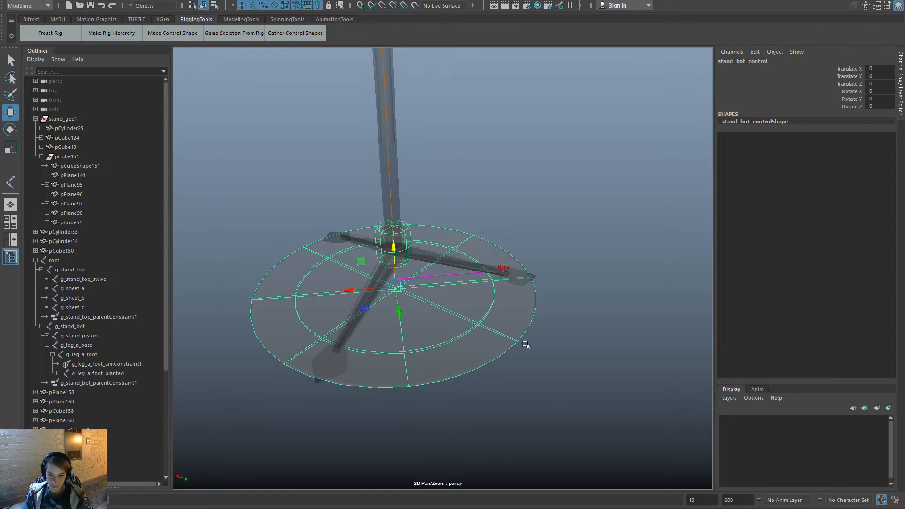
# Test the stand base by rotating stand_bot_control freely, and undo the rotation.
pyautogui.keyDown('alt'); pyautogui.moveTo(521, 347); pyautogui.dragTo(447, 328); pyautogui.keyUp('alt')
pyautogui.press('e')
pyautogui.moveTo(414, 292); pyautogui.dragTo(394, 276)
pyautogui.hotkey('ctrl', 'z')
pyautogui.hotkey('ctrl', 'z')
pyautogui.hotkey('ctrl', 'z')
pyautogui.hotkey('ctrl', 'z')
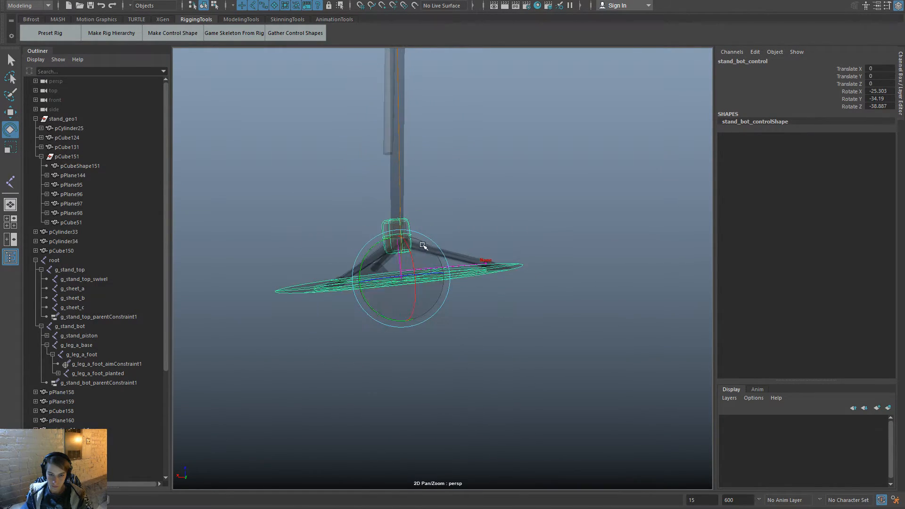
# Test the leg mechanism by sliding stand_piston_control vertically along the pole, and return it to its starting position.
pyautogui.click(445, 220)
pyautogui.click(404, 226)
pyautogui.press('w')
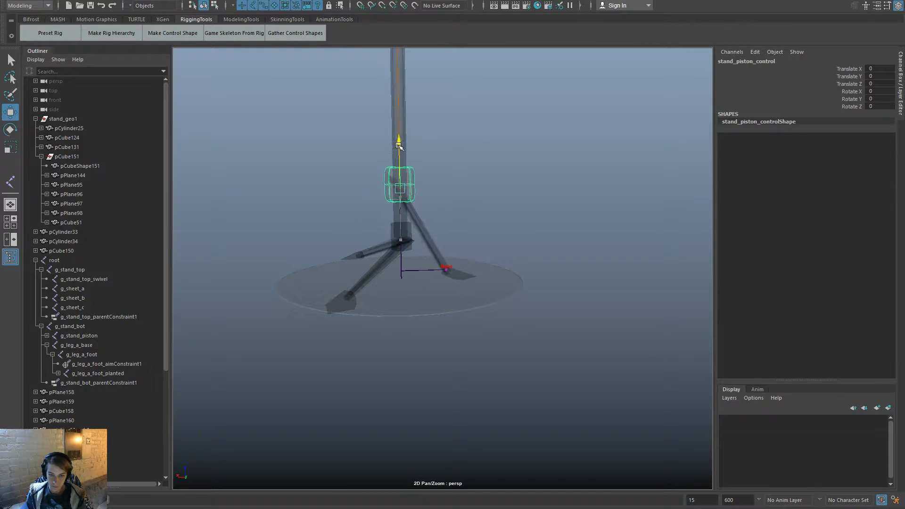
pyautogui.moveTo(398, 146); pyautogui.dragTo(451, 217)
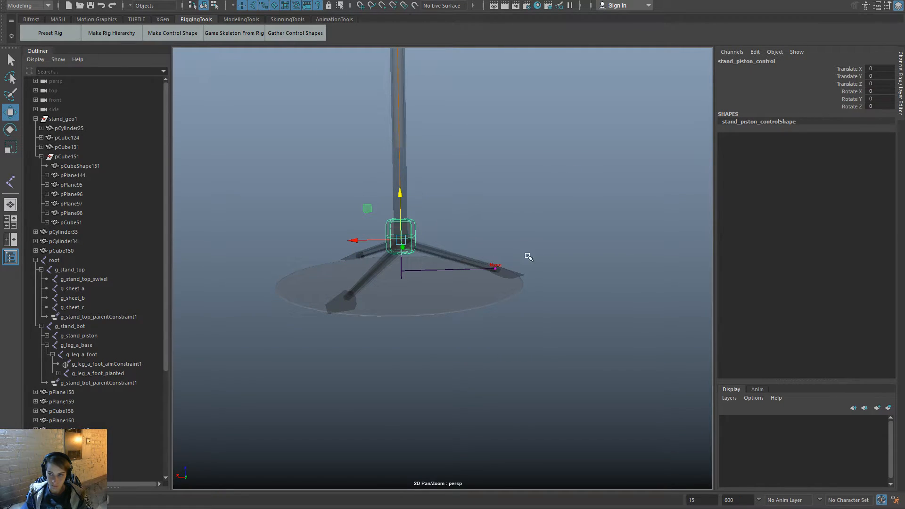
# Test stand_piston_control by rotating it freely, and undo the rotation.
pyautogui.keyDown('alt'); pyautogui.moveTo(528, 257); pyautogui.dragTo(574, 200); pyautogui.keyUp('alt')
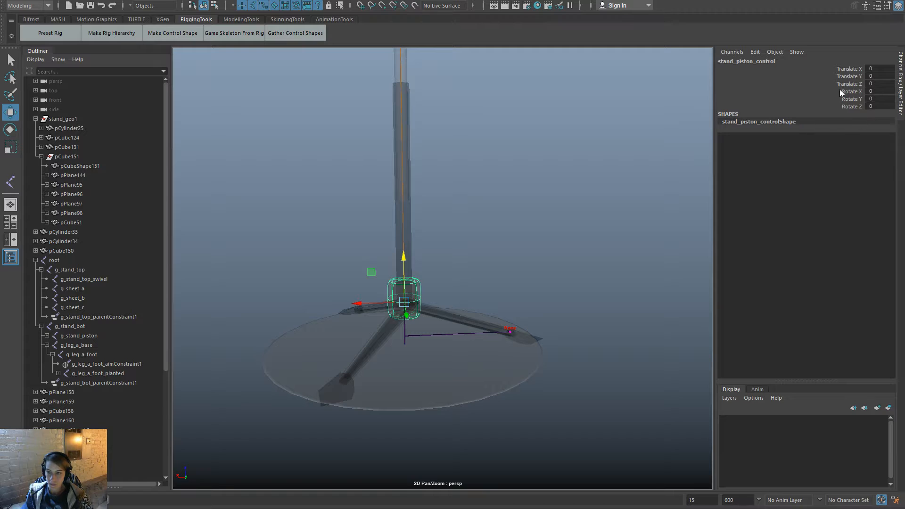
pyautogui.press('e')
pyautogui.moveTo(414, 302)
pyautogui.mouseDown()
pyautogui.moveTo(375, 308)
pyautogui.moveTo(403, 267)
pyautogui.moveTo(445, 283)
pyautogui.moveTo(400, 301)
pyautogui.mouseUp()
pyautogui.hotkey('ctrl', 'z')
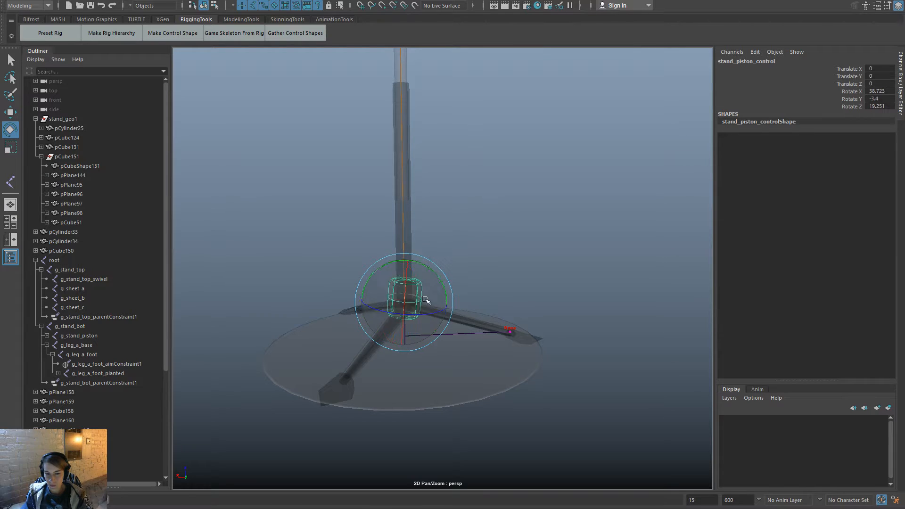
# Set Rotate X, Y and Z of stand_piston_control to 0, and lock and hide those channels.
pyautogui.moveTo(851, 91); pyautogui.dragTo(855, 107)
pyautogui.write('0')
pyautogui.press('Return')
pyautogui.rightClick(856, 112)
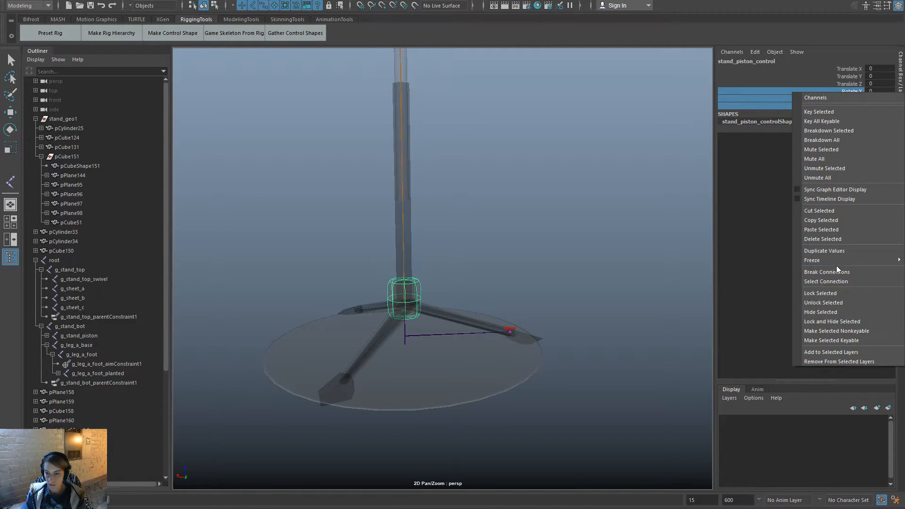
pyautogui.click(845, 321)
# Reselect stand_piston_control and test its remaining translation channels by moving it freely upward.
pyautogui.press('e')
pyautogui.click(521, 253)
pyautogui.click(419, 295)
pyautogui.press('w')
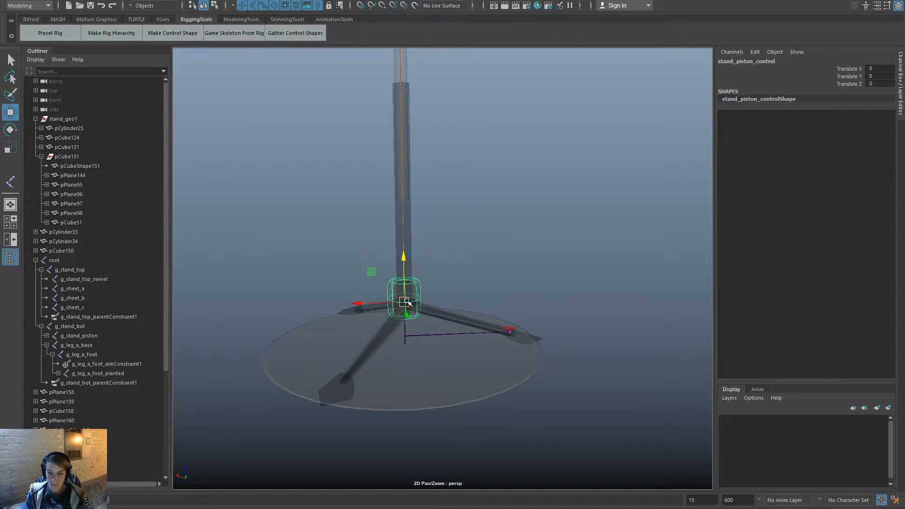
pyautogui.moveTo(406, 296); pyautogui.dragTo(403, 274)
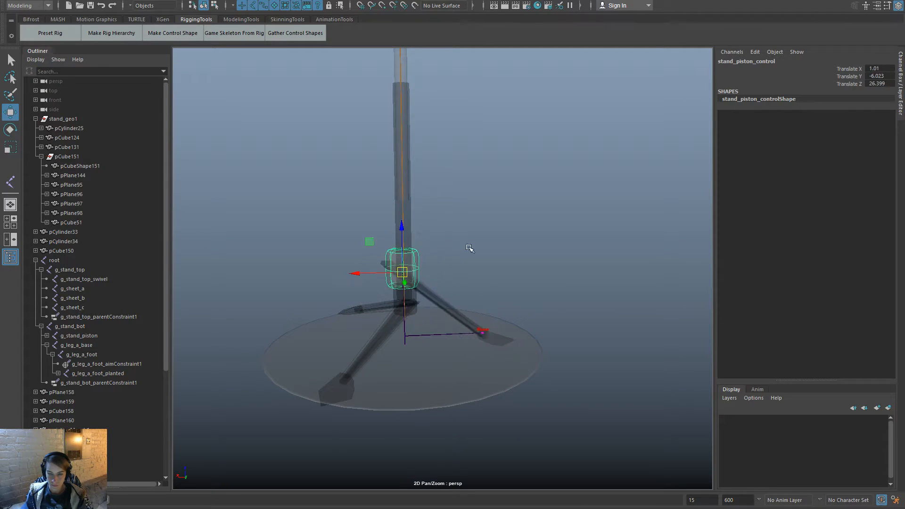
# Undo the last move of stand_piston_control and lock its Translate X and Translate Y channels.
pyautogui.hotkey('ctrl', 'z')
pyautogui.moveTo(851, 77); pyautogui.dragTo(851, 71)
pyautogui.rightClick(851, 74)
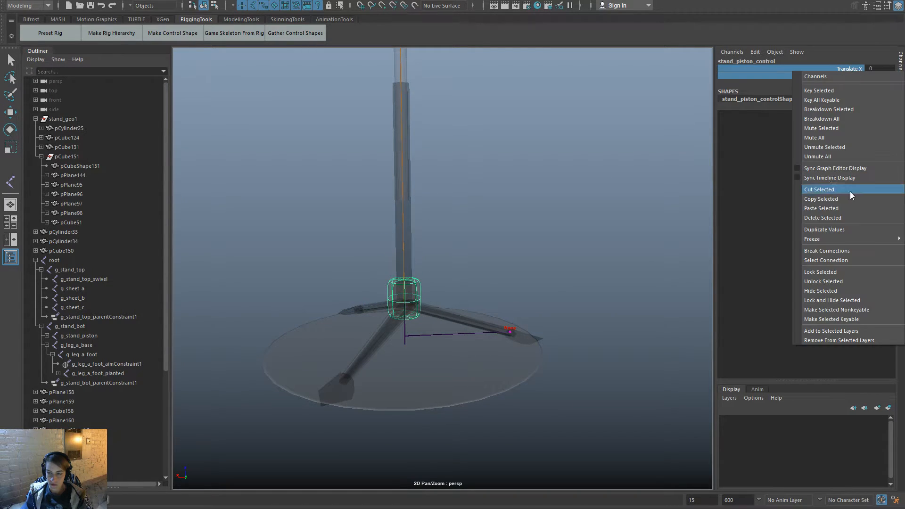
pyautogui.click(839, 274)
pyautogui.click(480, 271)
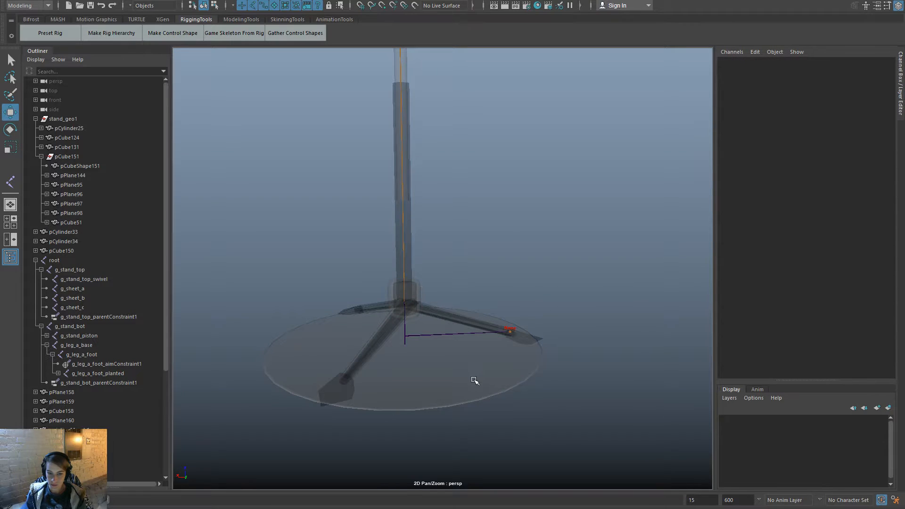
# Test the rig by rotating stand_bot_control and sliding stand_piston_control along Z, and undo both changes.
pyautogui.click(474, 379)
pyautogui.press('e')
pyautogui.moveTo(443, 350); pyautogui.dragTo(404, 340)
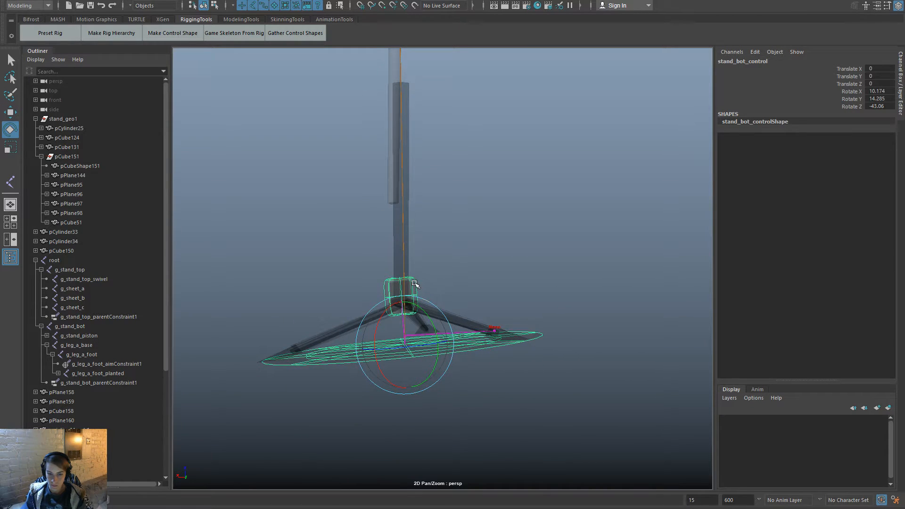
pyautogui.click(400, 297)
pyautogui.press('w')
pyautogui.moveTo(401, 254)
pyautogui.mouseDown()
pyautogui.moveTo(401, 203)
pyautogui.moveTo(401, 256)
pyautogui.mouseUp()
pyautogui.hotkey('ctrl', 'z')
pyautogui.hotkey('ctrl', 'z')
pyautogui.hotkey('ctrl', 'z')
pyautogui.hotkey('ctrl', 'z')
pyautogui.hotkey('ctrl', 'z')
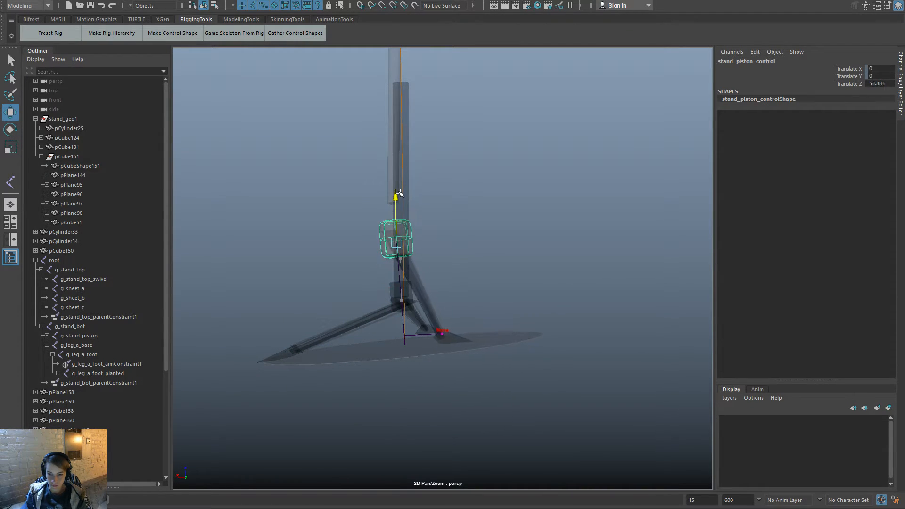
# Deselect everything and save the scene.
pyautogui.click(551, 242)
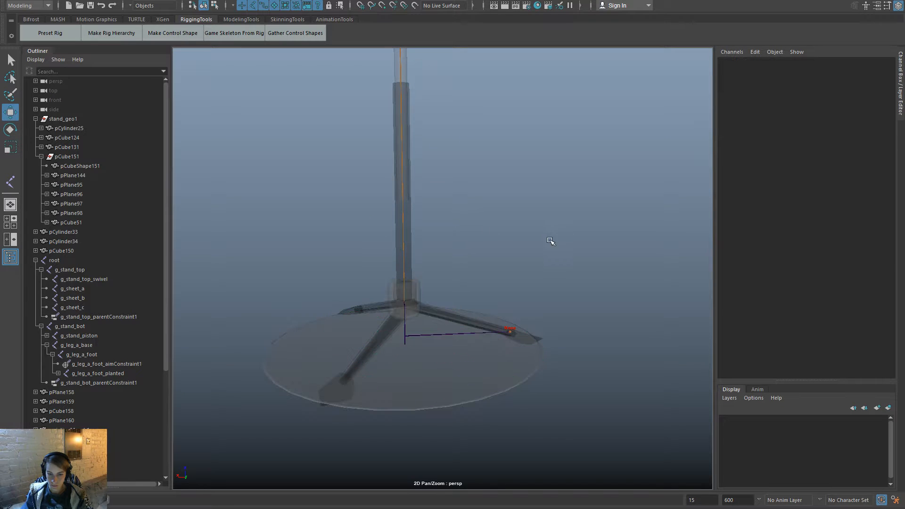
pyautogui.keyDown('alt'); pyautogui.moveTo(552, 242); pyautogui.dragTo(595, 194); pyautogui.keyUp('alt')
pyautogui.hotkey('ctrl', 's')
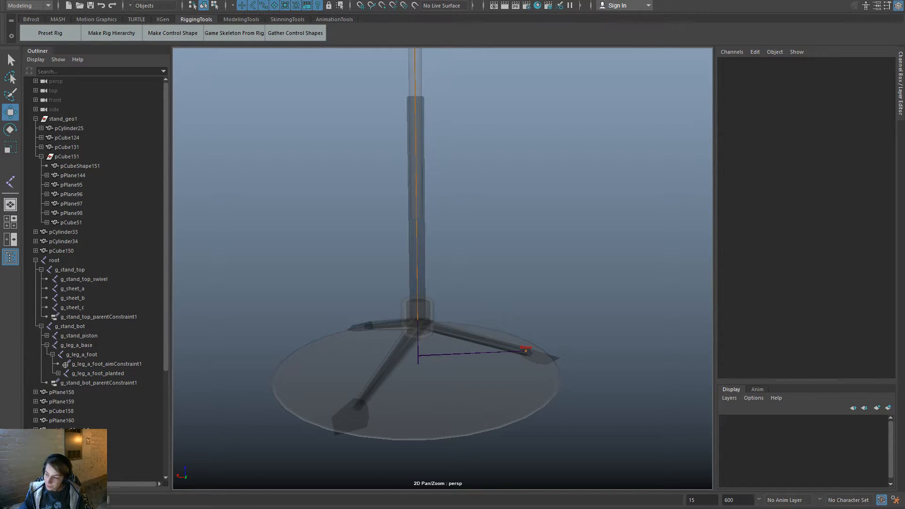
# Select the g_leg_a_base joint at the base of the stand.
pyautogui.keyDown('alt'); pyautogui.moveTo(365, 400); pyautogui.dragTo(402, 418, button='right'); pyautogui.keyUp('alt')
pyautogui.keyDown('alt'); pyautogui.moveTo(401, 418); pyautogui.dragTo(410, 334, button='middle'); pyautogui.keyUp('alt')
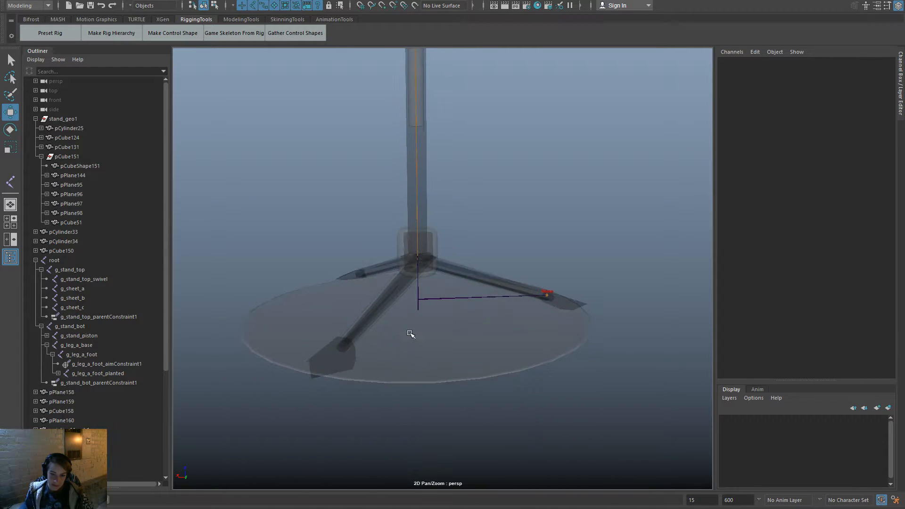
pyautogui.keyDown('alt'); pyautogui.moveTo(409, 333); pyautogui.dragTo(490, 355, button='right'); pyautogui.keyUp('alt')
pyautogui.click(592, 305)
pyautogui.click(596, 251)
pyautogui.click(460, 311)
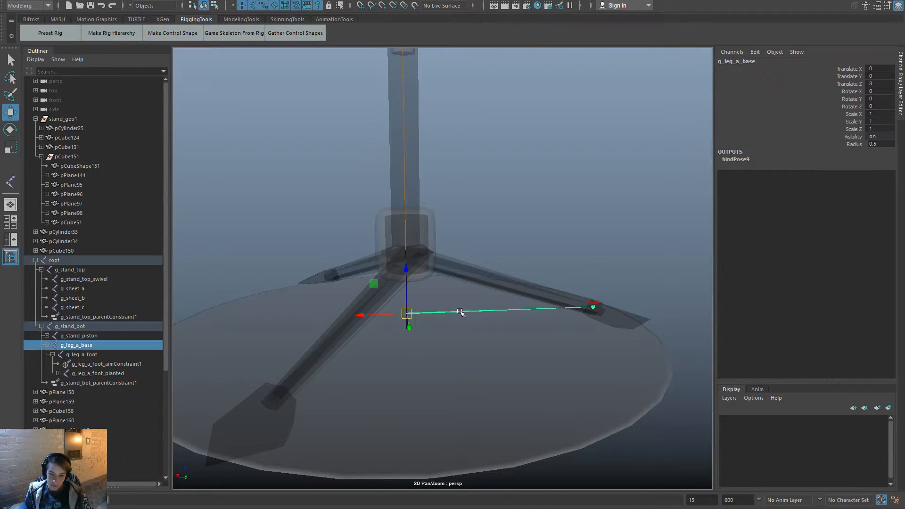
# Try duplicating the whole g_stand_bot joint hierarchy, and undo the duplication.
pyautogui.press('Up')
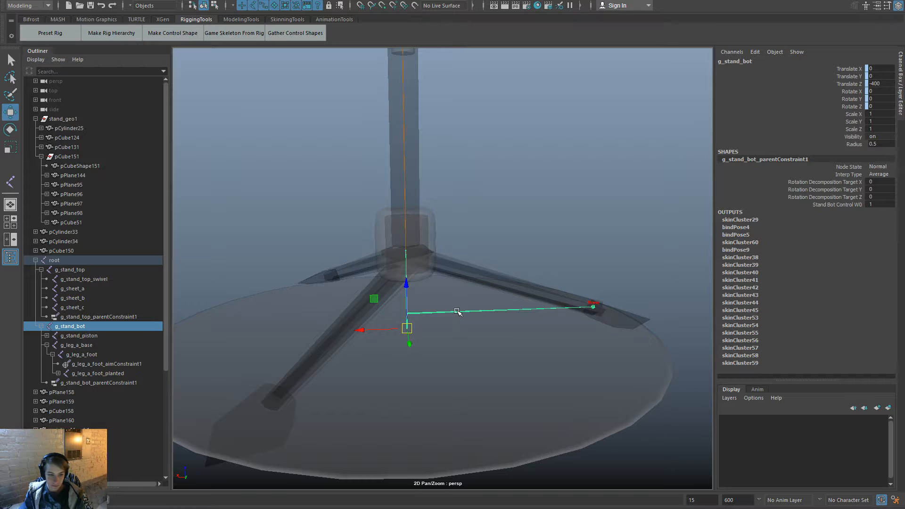
pyautogui.click(47, 345)
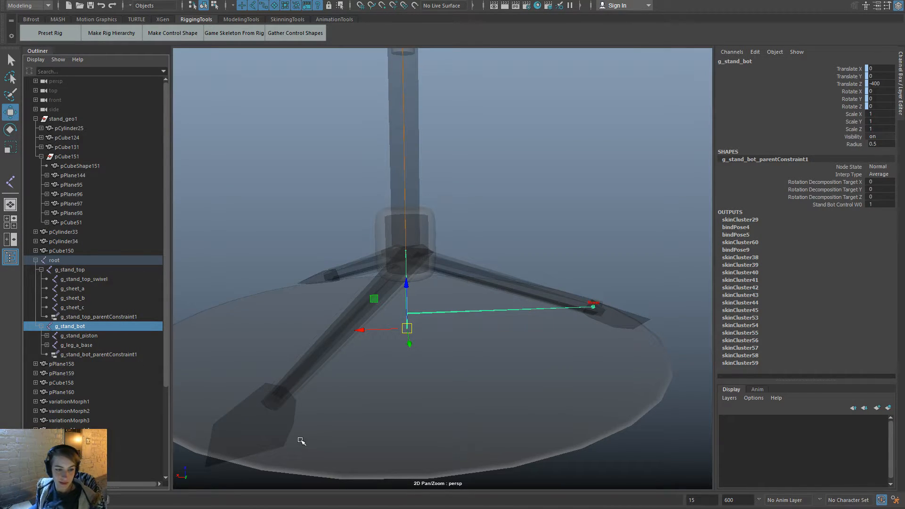
pyautogui.hotkey('ctrl', 'd')
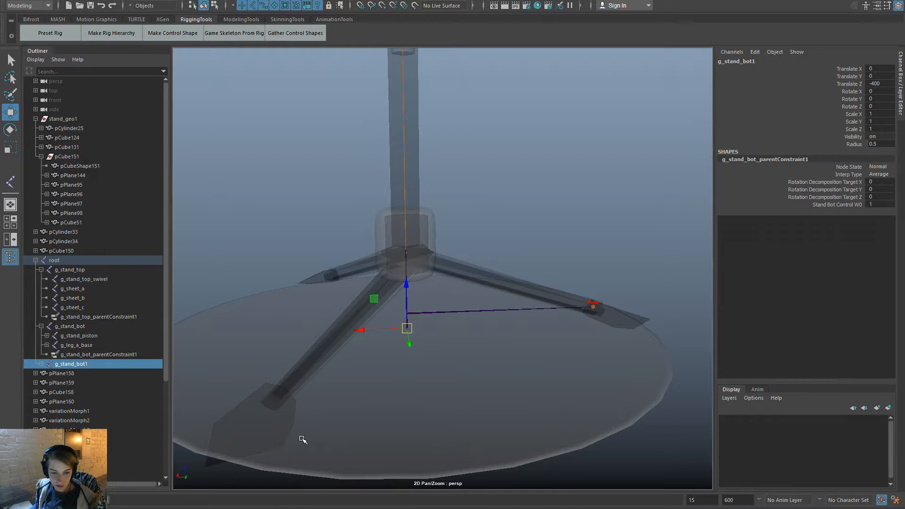
pyautogui.keyDown('shift'); pyautogui.click(42, 364); pyautogui.keyUp('shift')
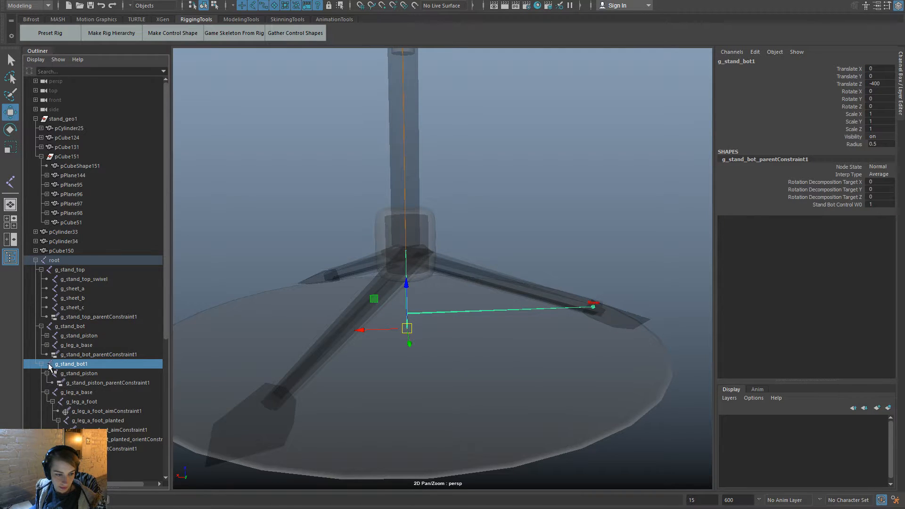
pyautogui.click(96, 381)
pyautogui.click(91, 393)
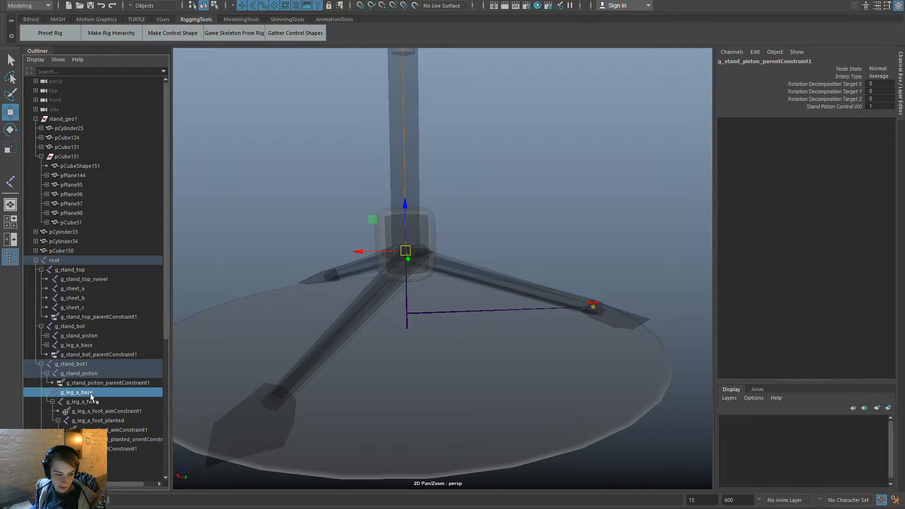
pyautogui.hotkey('ctrl', 'z')
pyautogui.hotkey('ctrl', 'z')
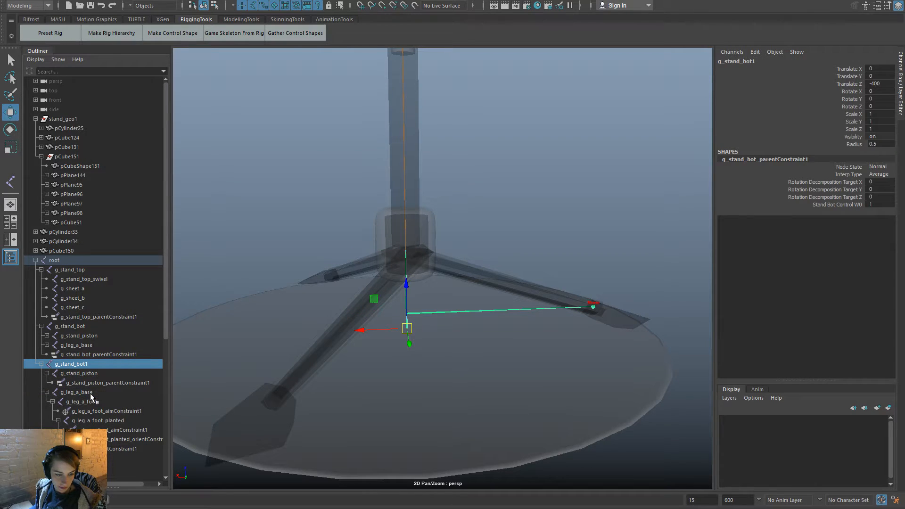
pyautogui.hotkey('ctrl', 'z')
pyautogui.hotkey('ctrl', 'z')
pyautogui.hotkey('ctrl', 'z')
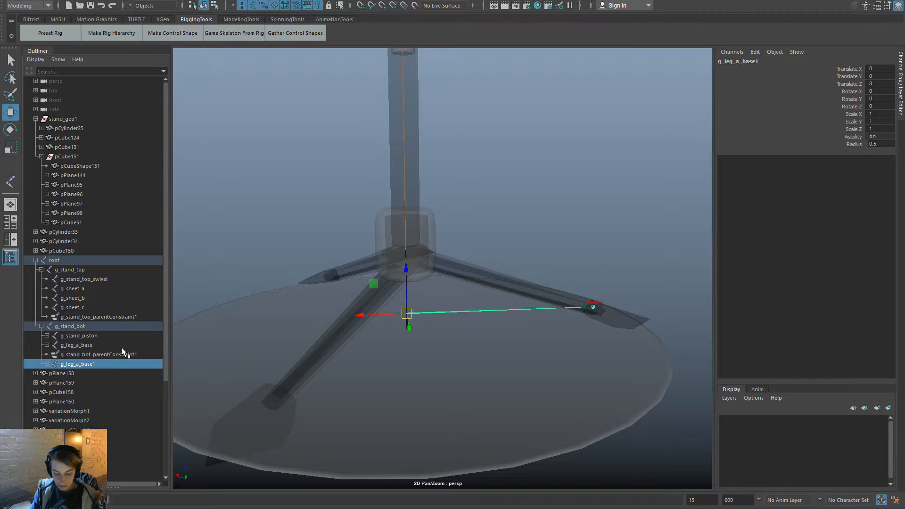
# Duplicate the g_leg_a_base joint chain and replace "a" with "b" in the names throughout the copy's hierarchy.
pyautogui.click(48, 365)
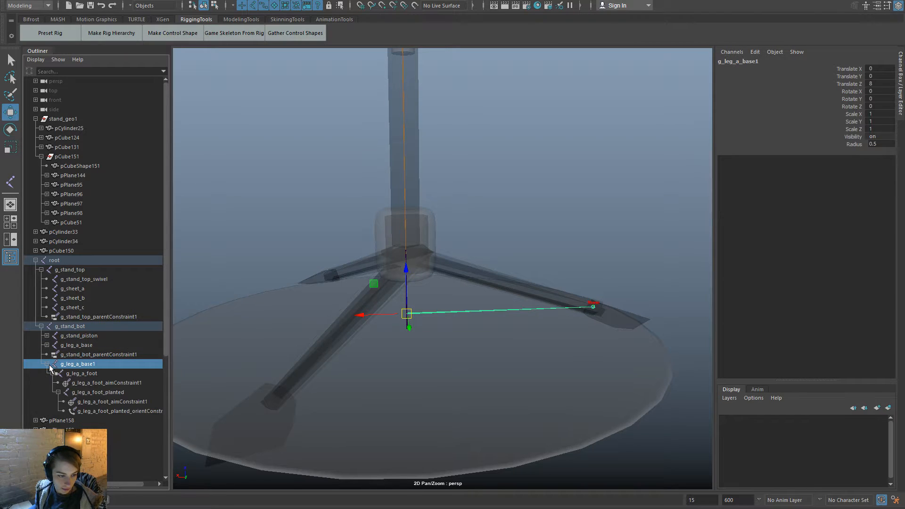
pyautogui.press('space')
pyautogui.click(484, 192)
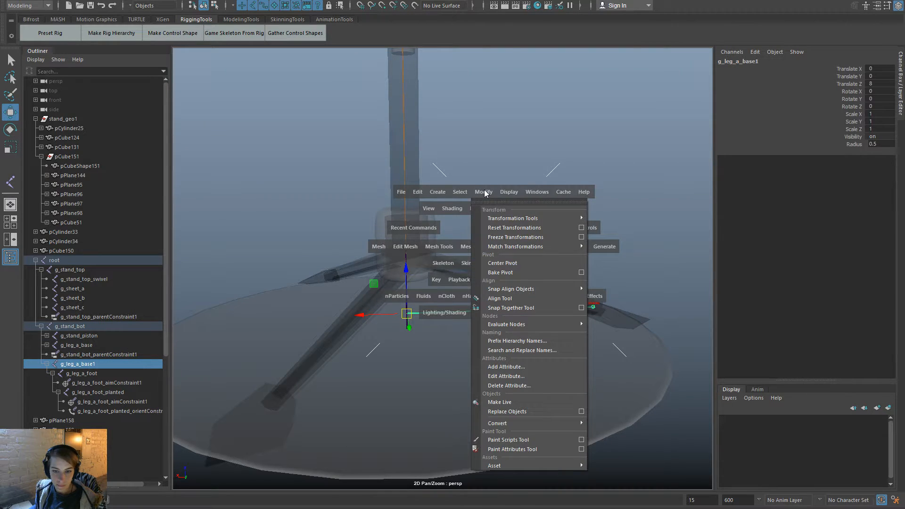
pyautogui.click(542, 350)
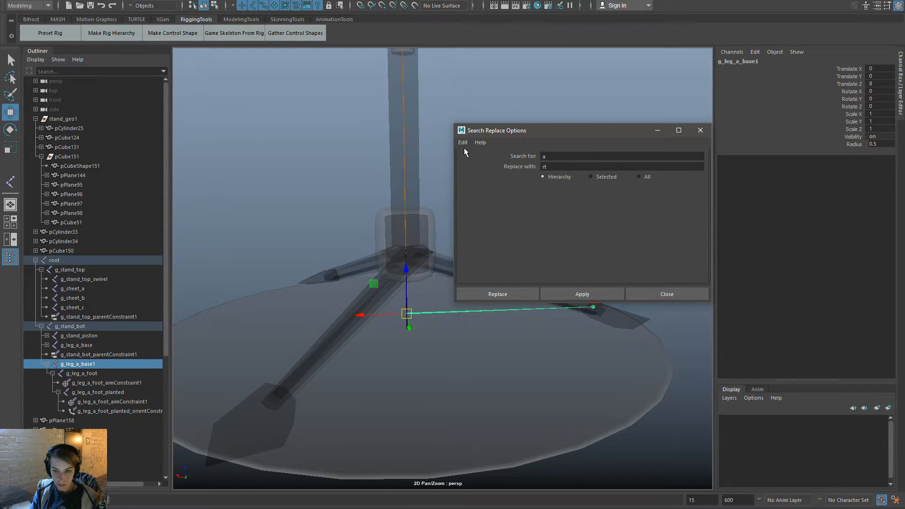
pyautogui.press('Tab')
pyautogui.write('b')
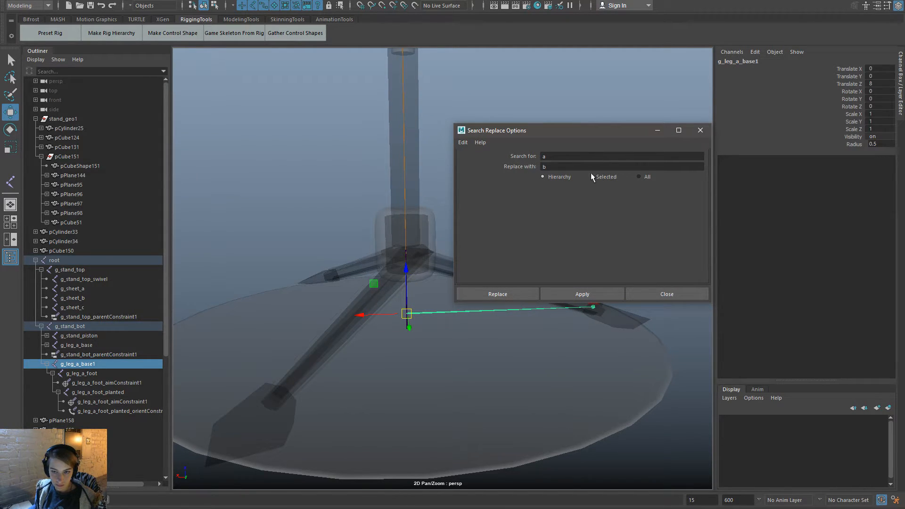
pyautogui.click(511, 291)
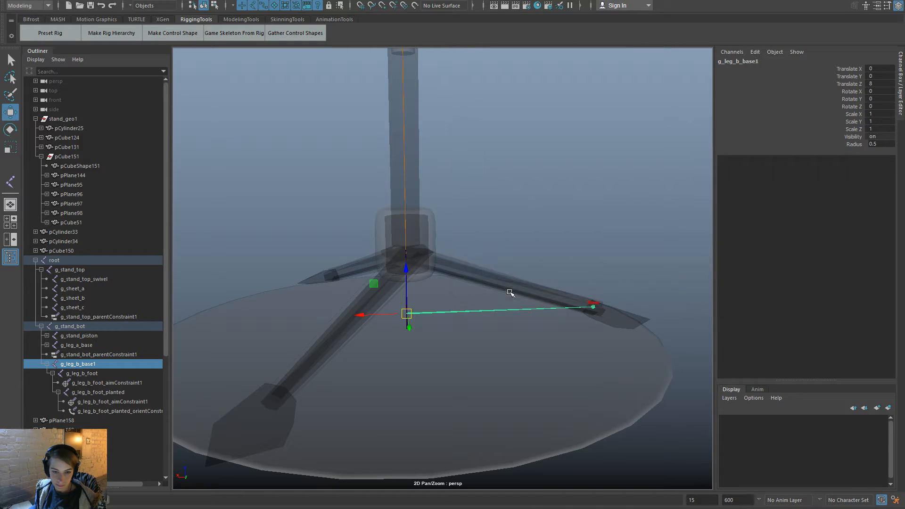
# Rename the duplicated leg's base joint to g_leg_b_base.
pyautogui.doubleClick(103, 365)
pyautogui.press('Right')
pyautogui.press('BackSpace')
pyautogui.press('Return')
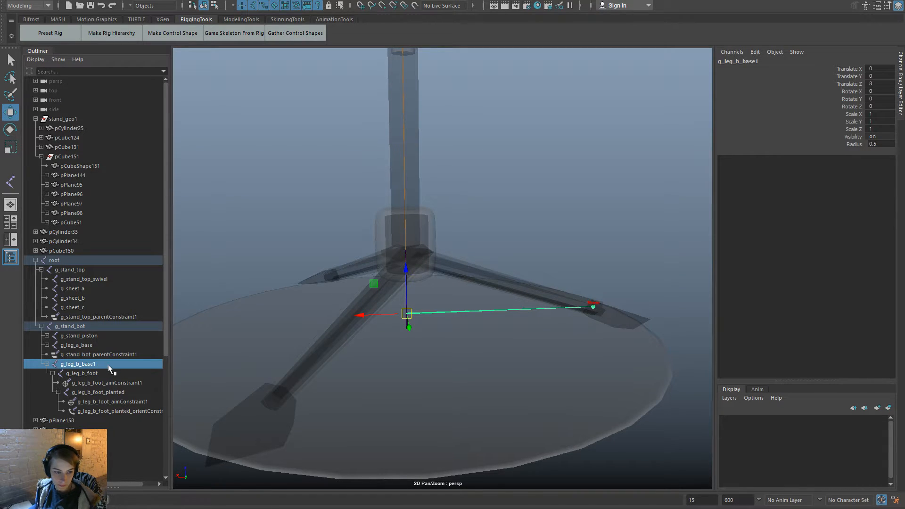
pyautogui.doubleClick(108, 364)
pyautogui.press('Right')
pyautogui.press('BackSpace')
pyautogui.press('Return')
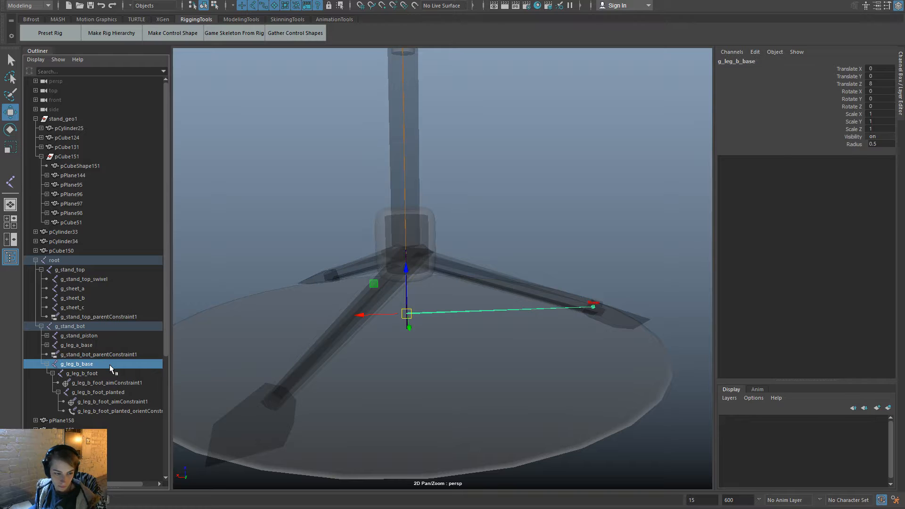
# Rotate the g_leg_b_base joint to -120 degrees in Y so the chain lines up with the second leg.
pyautogui.press('e')
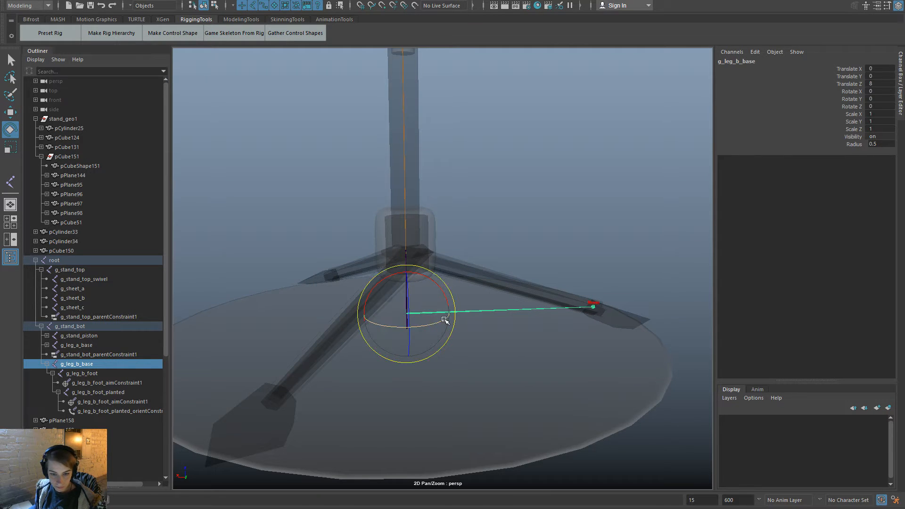
pyautogui.moveTo(365, 330); pyautogui.dragTo(263, 358)
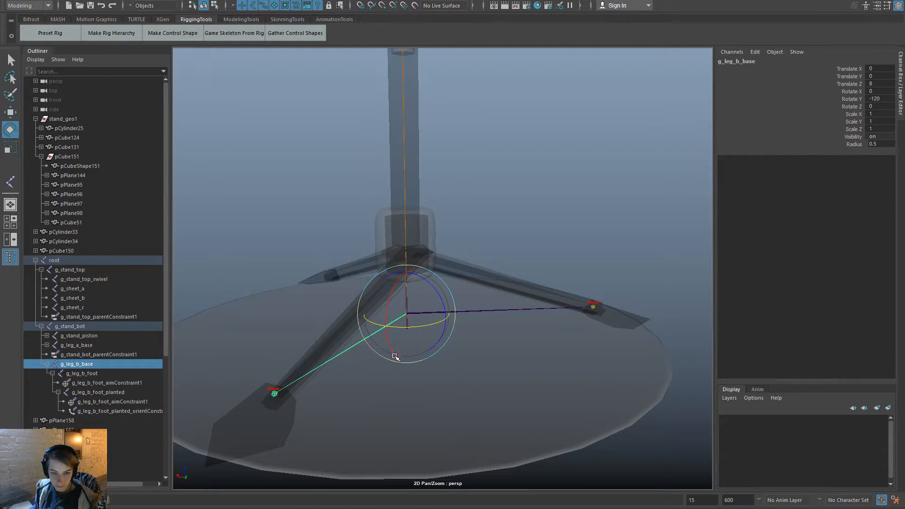
pyautogui.keyDown('alt'); pyautogui.moveTo(511, 400); pyautogui.dragTo(438, 309); pyautogui.keyUp('alt')
pyautogui.click(350, 200)
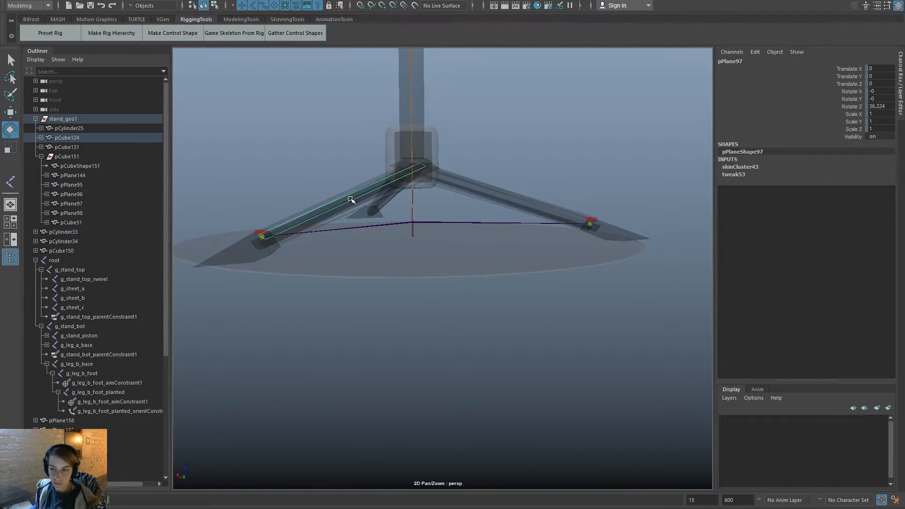
pyautogui.click(496, 195)
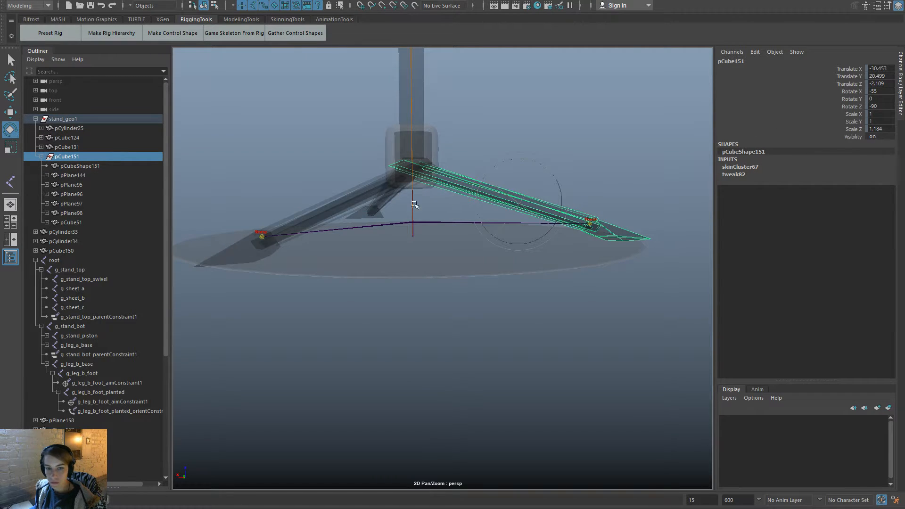
pyautogui.click(351, 229)
pyautogui.keyDown('alt'); pyautogui.moveTo(351, 229); pyautogui.dragTo(287, 309); pyautogui.keyUp('alt')
pyautogui.press('w')
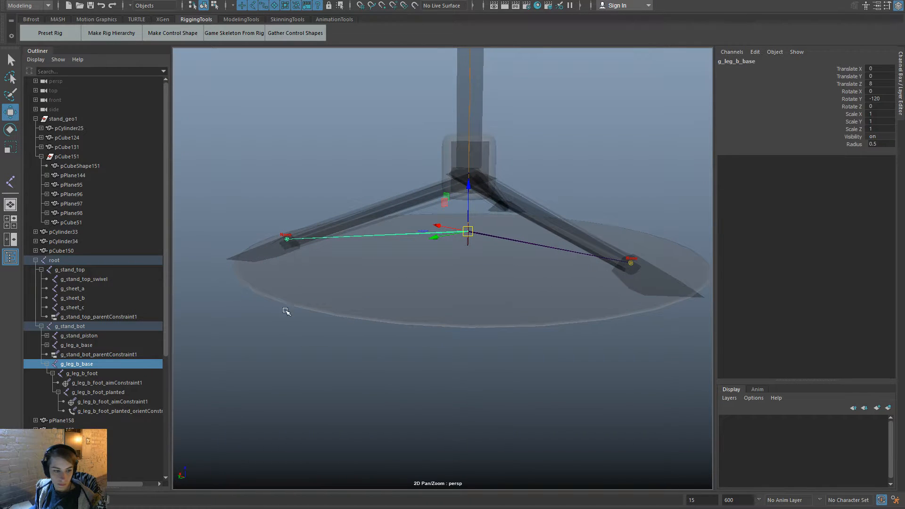
# Delete the two copied aim constraints and the orient constraint from the leg b foot joints.
pyautogui.click(151, 383)
pyautogui.keyDown('ctrl'); pyautogui.click(151, 401); pyautogui.keyUp('ctrl')
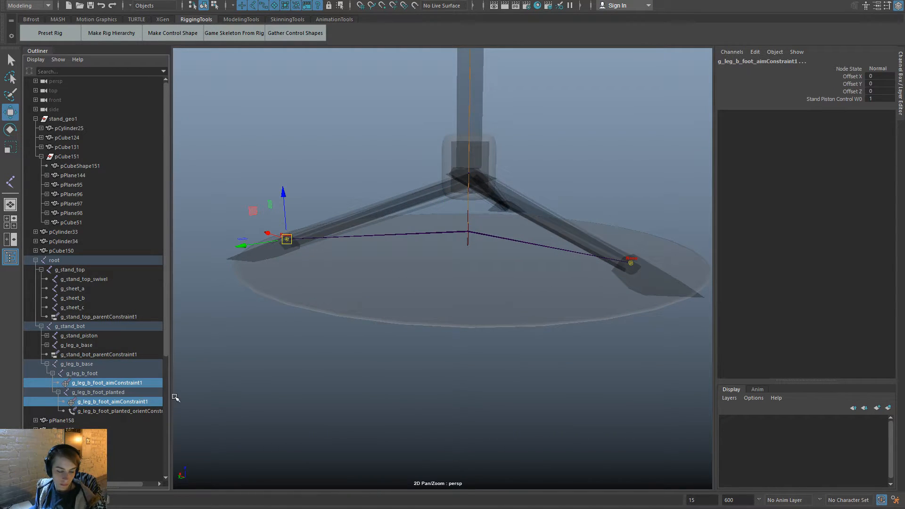
pyautogui.press('Delete')
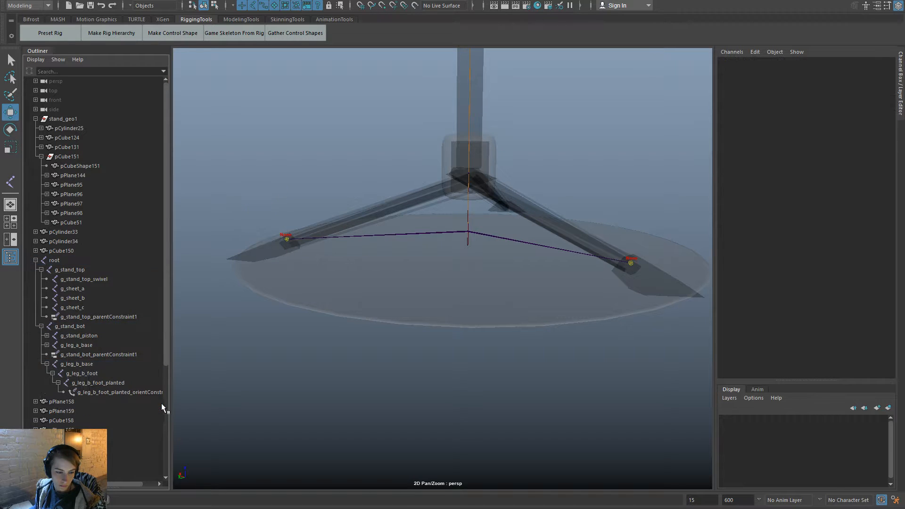
# Test the rotation of stand_bot_control with the new leg chain, undo it and clear the selection.
pyautogui.click(135, 357)
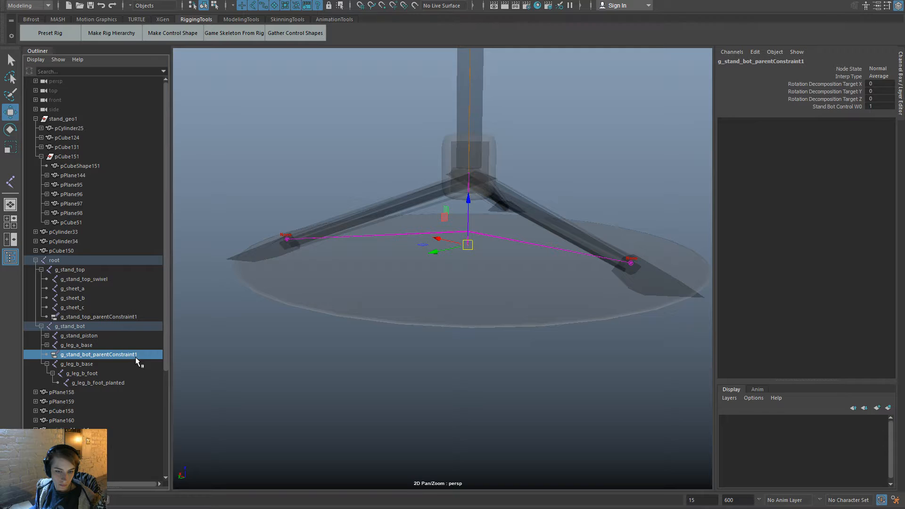
pyautogui.click(469, 242)
pyautogui.press('e')
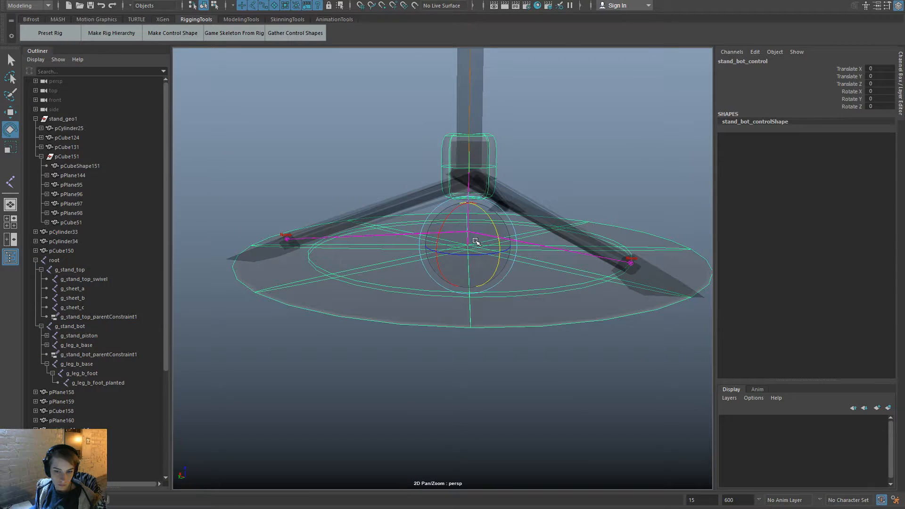
pyautogui.moveTo(476, 242); pyautogui.dragTo(422, 258)
pyautogui.hotkey('ctrl', 'z')
pyautogui.click(550, 166)
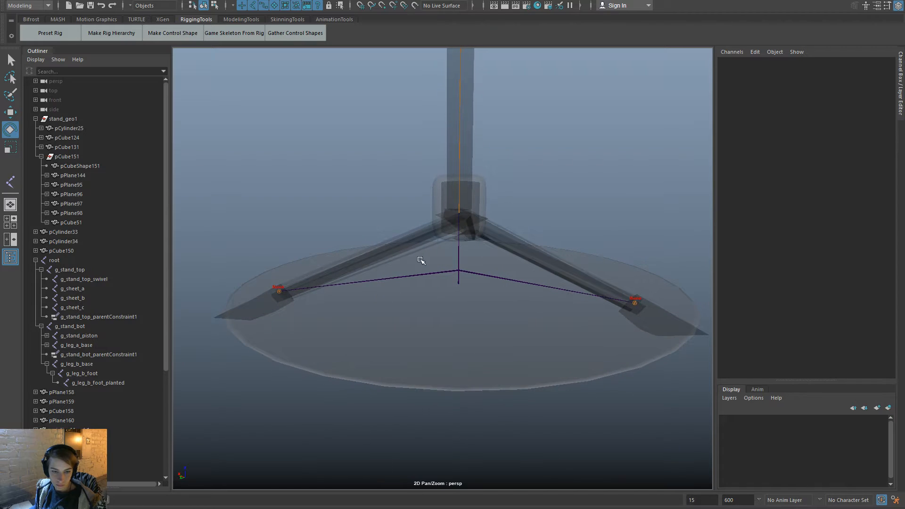
# Aim-constrain g_leg_b_foot to stand_piston_control with aim vector 0, 0, 1, up vector 0, 1, 0 and worldPlacement_control as the world up object.
pyautogui.click(439, 181)
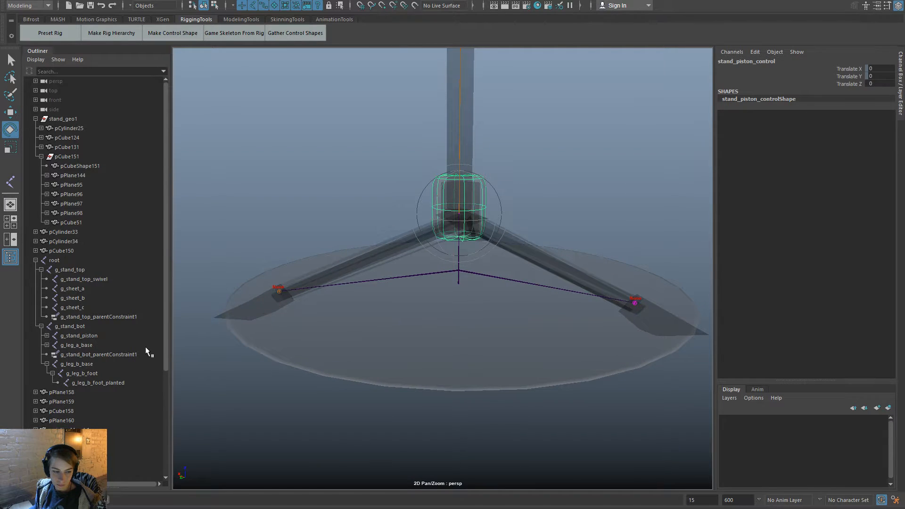
pyautogui.keyDown('ctrl'); pyautogui.click(118, 372); pyautogui.keyUp('ctrl')
pyautogui.press('space')
pyautogui.click(349, 233)
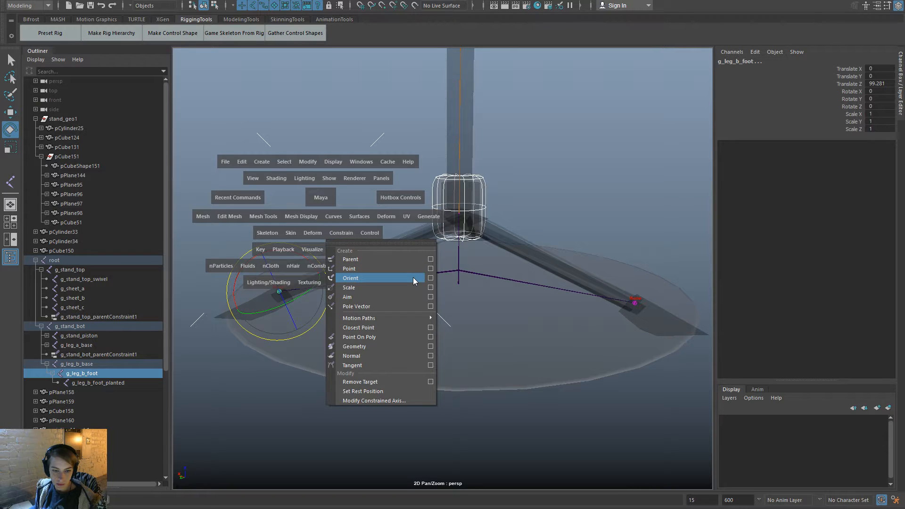
pyautogui.click(431, 297)
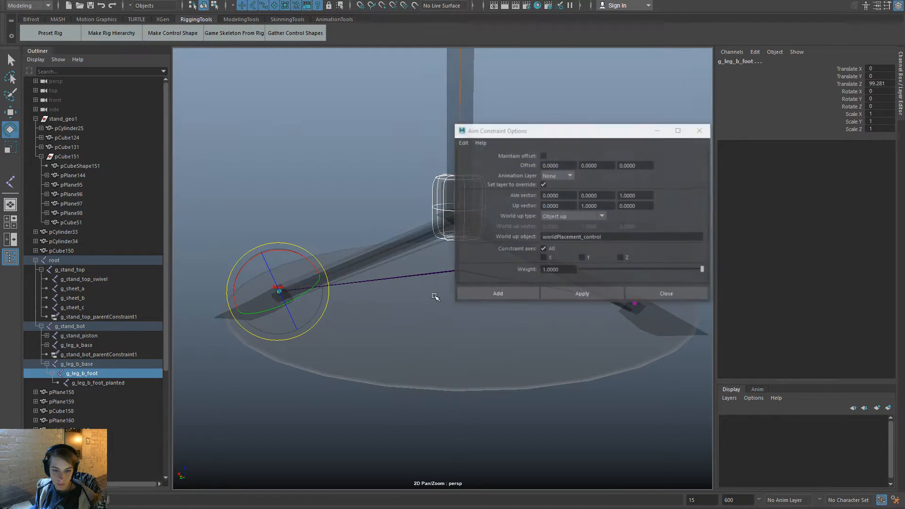
pyautogui.click(526, 297)
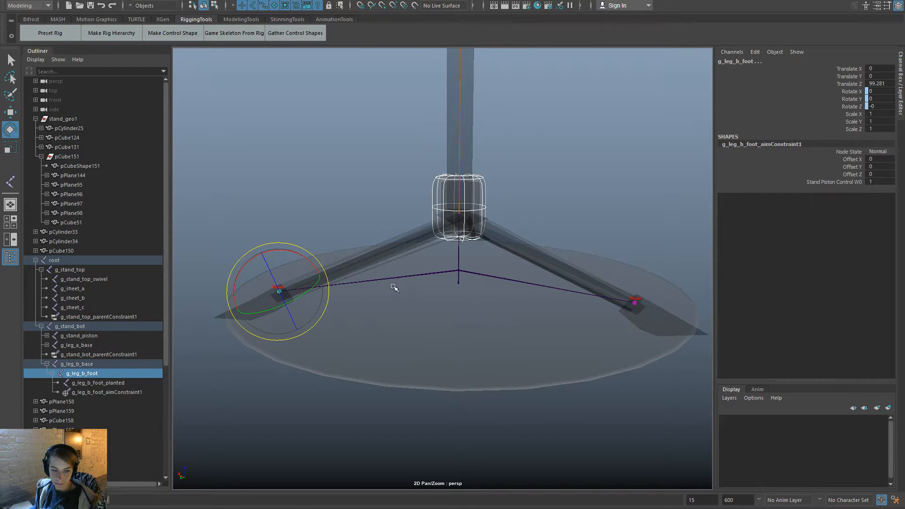
pyautogui.press('w')
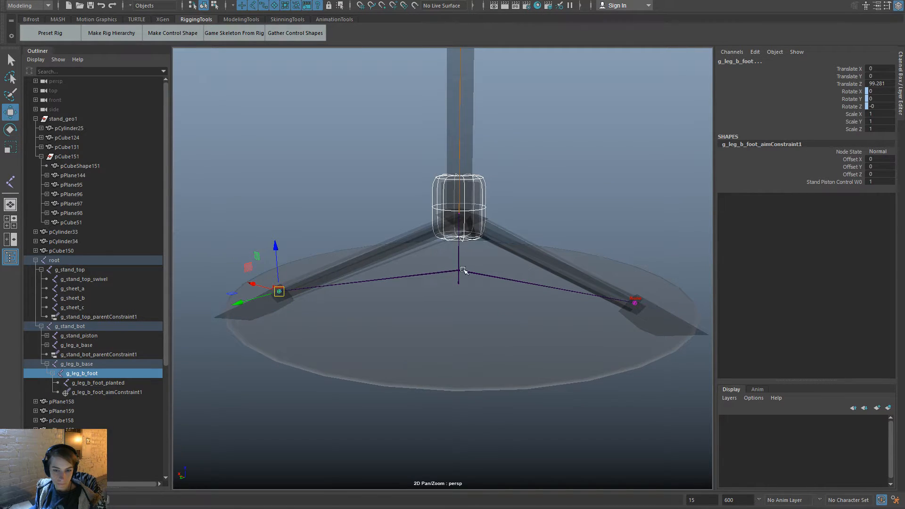
# Try an orient constraint from stand_bot_control to g_leg_b_foot_planted and undo it.
pyautogui.click(467, 272)
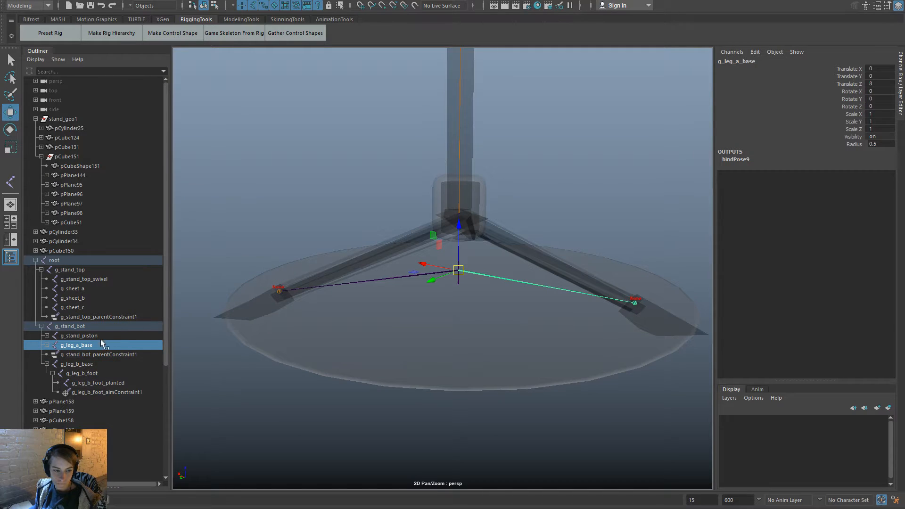
pyautogui.click(402, 343)
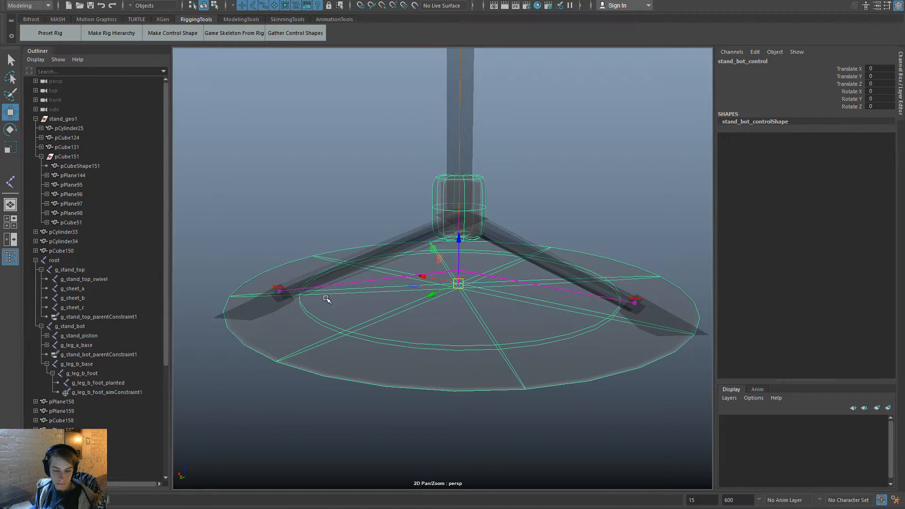
pyautogui.click(109, 385)
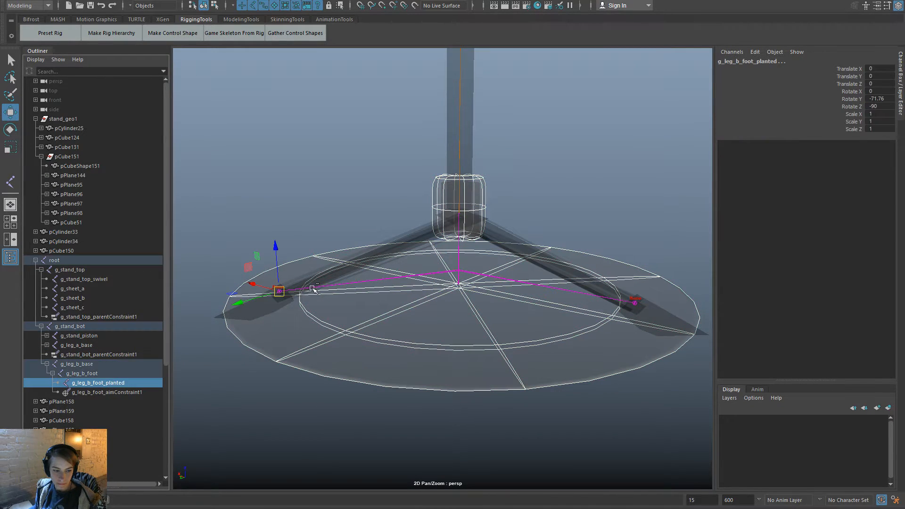
pyautogui.press('space')
pyautogui.click(354, 300)
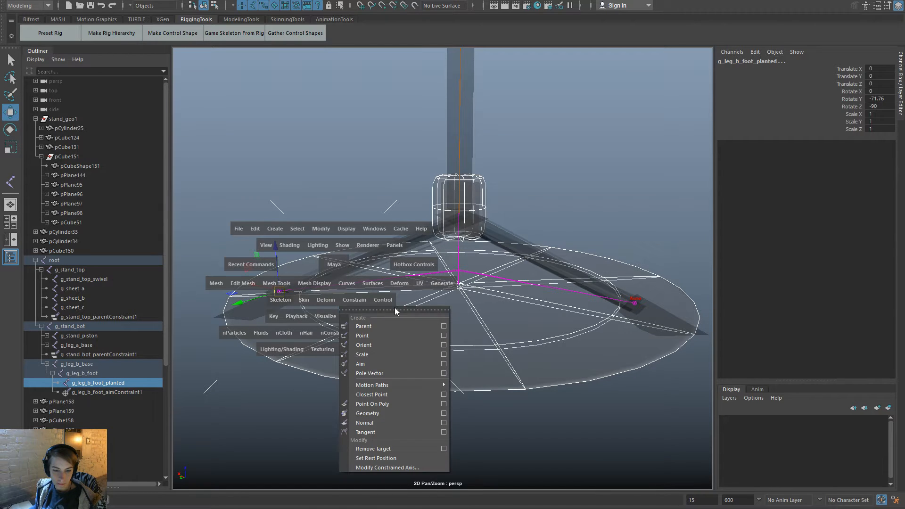
pyautogui.click(427, 345)
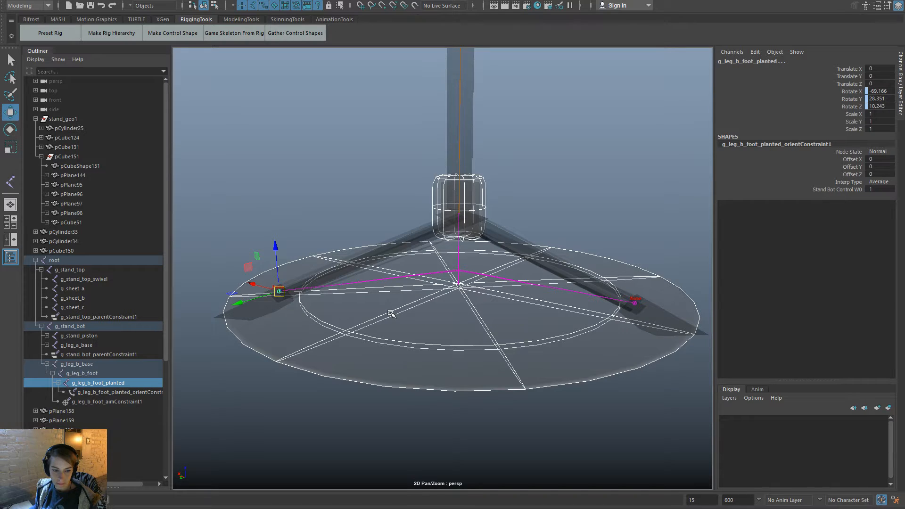
pyautogui.hotkey('ctrl', 'z')
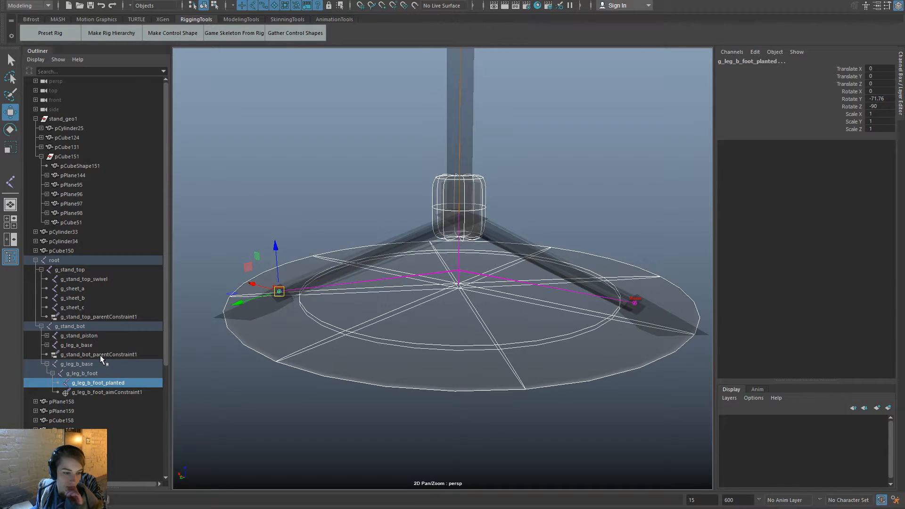
# Check which driver leg a's planted foot orient constraint uses and orient-constrain g_leg_b_foot_planted to the g_stand_bot joint.
pyautogui.click(46, 345)
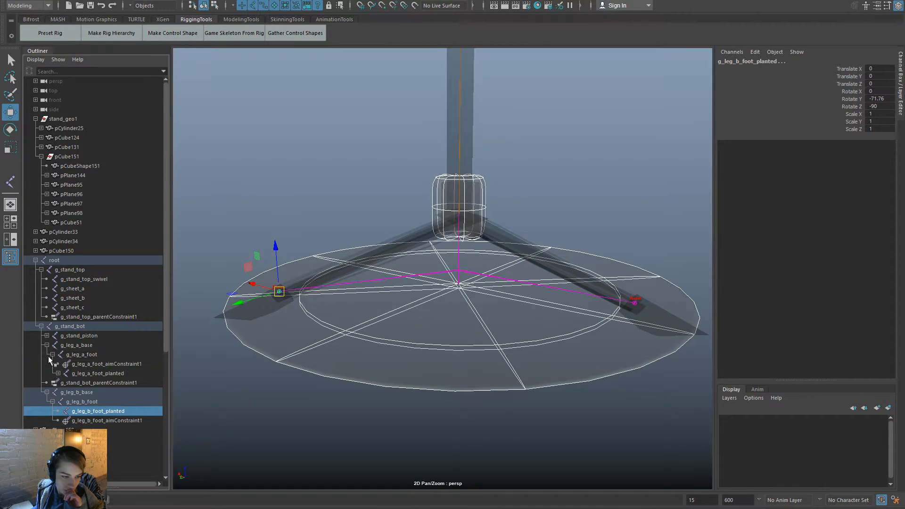
pyautogui.click(109, 373)
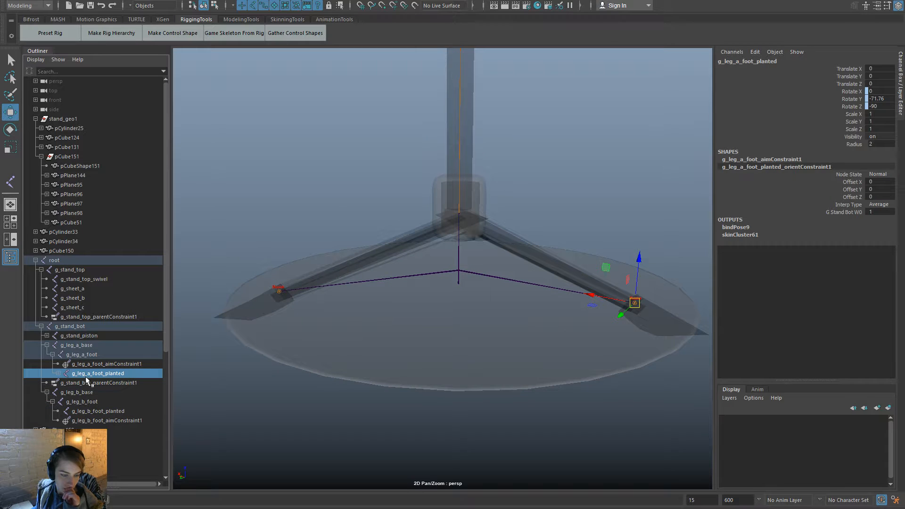
pyautogui.click(58, 373)
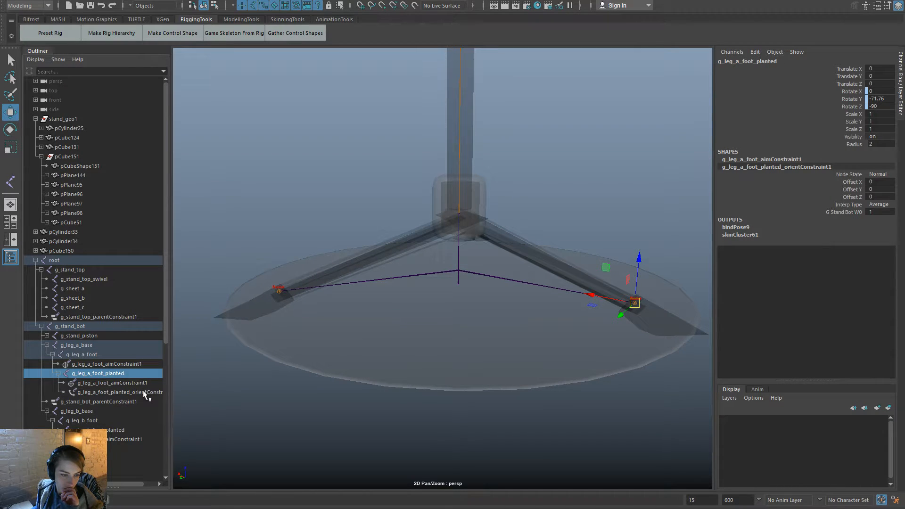
pyautogui.click(143, 392)
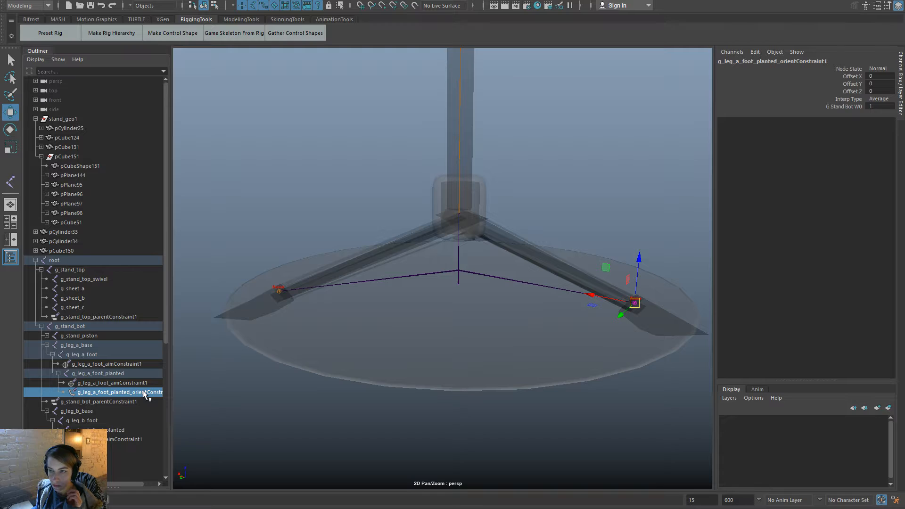
pyautogui.click(105, 327)
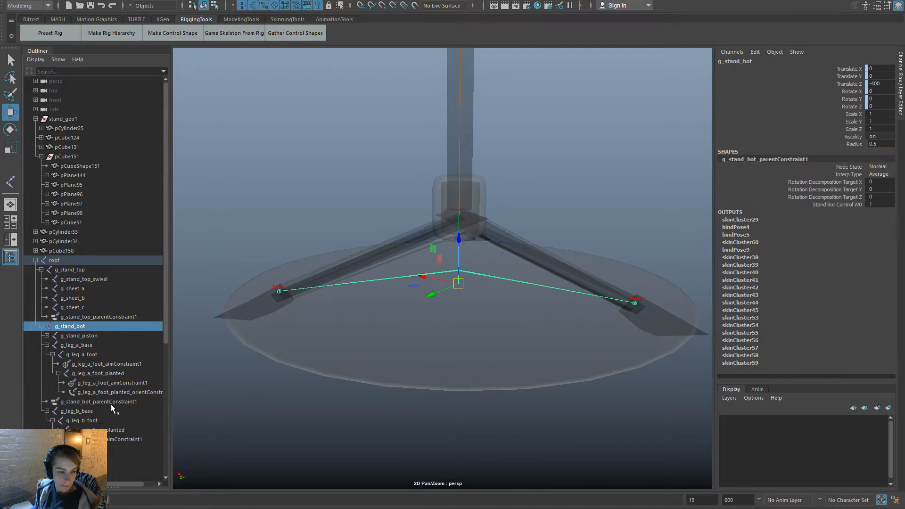
pyautogui.keyDown('ctrl'); pyautogui.click(125, 429); pyautogui.keyUp('ctrl')
pyautogui.press('space')
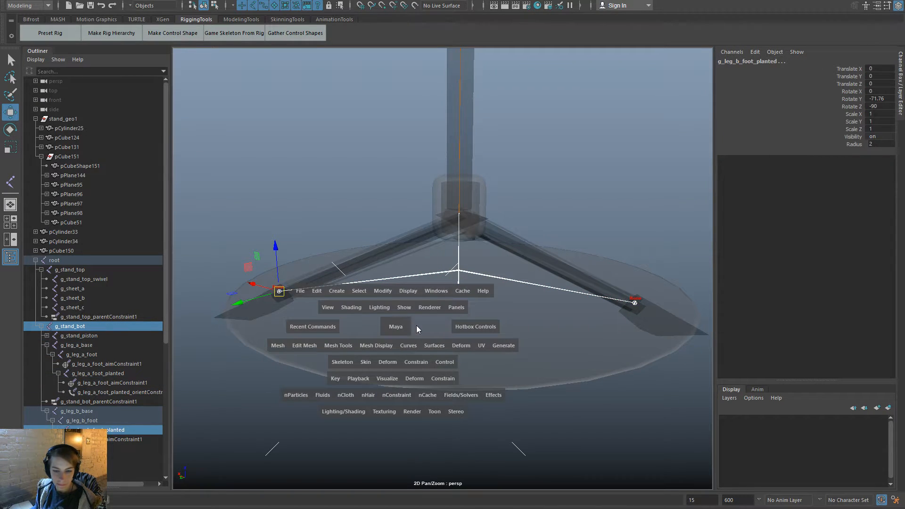
pyautogui.click(417, 361)
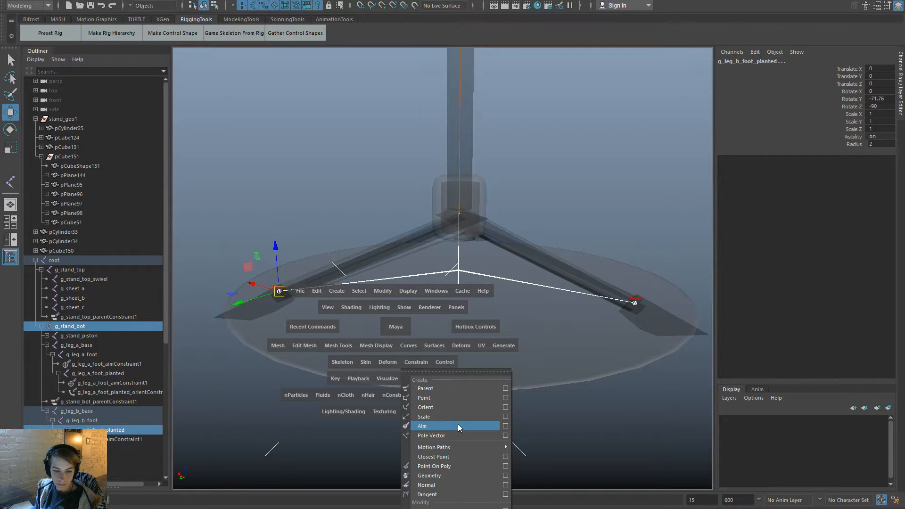
pyautogui.click(460, 406)
# Select the g_leg_b_base joint and bring up its joint orient attributes beside the model.
pyautogui.click(458, 271)
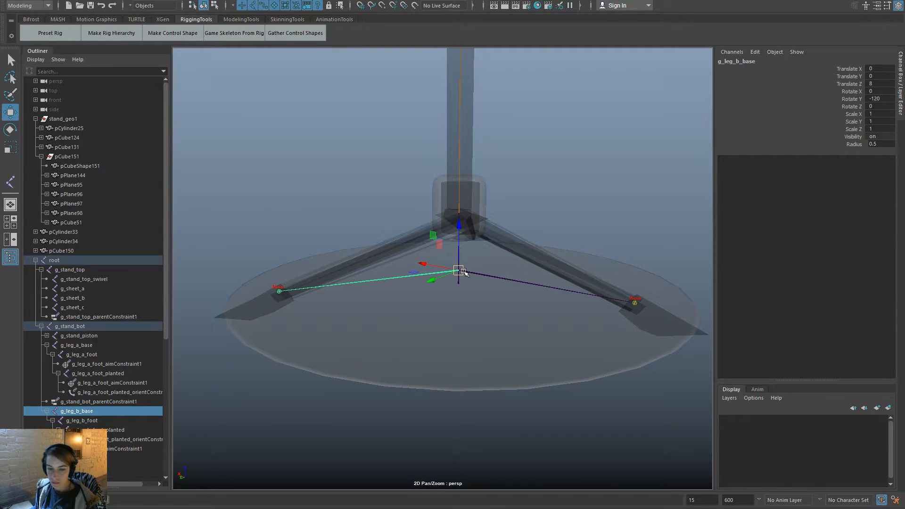
pyautogui.scroll(-2, 511, 281)
pyautogui.keyDown('alt'); pyautogui.moveTo(510, 280); pyautogui.dragTo(489, 302); pyautogui.keyUp('alt')
pyautogui.hotkey('ctrl', 'a')
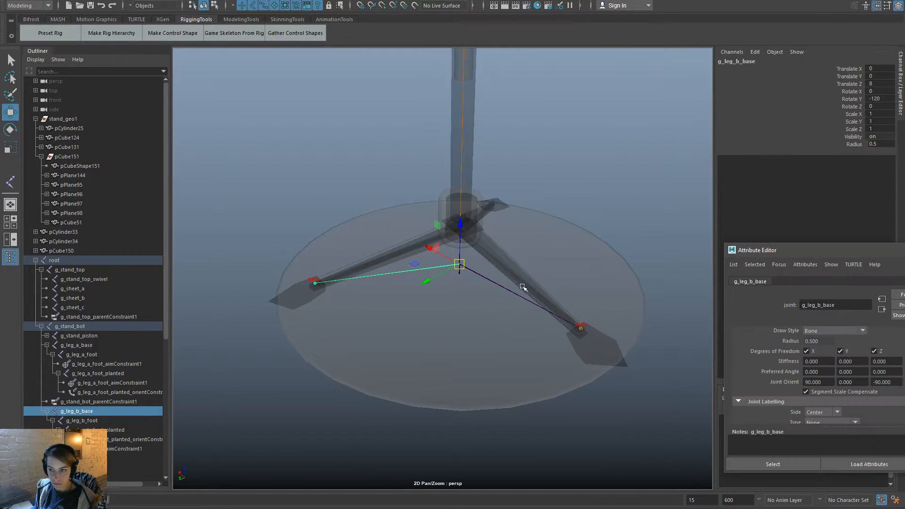
pyautogui.moveTo(818, 252); pyautogui.dragTo(697, 246)
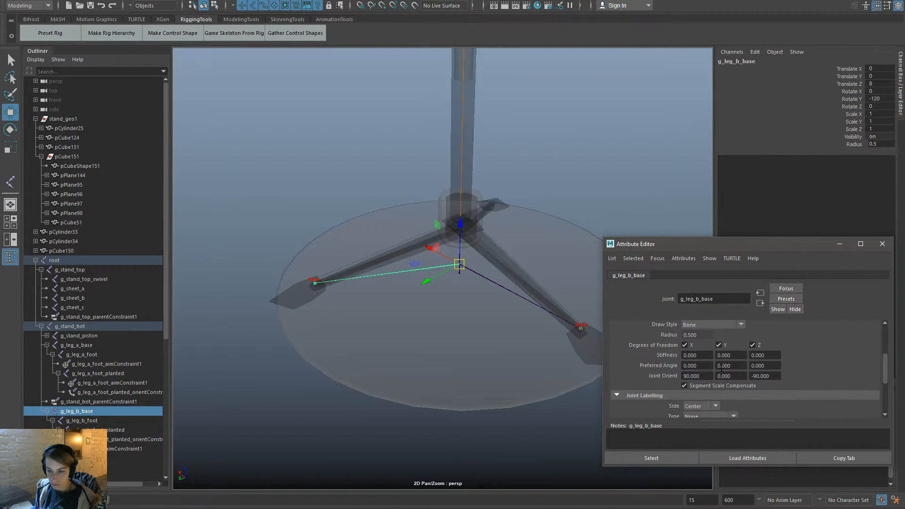
# Try a joint orient X of 0 on g_leg_b_base and undo it.
pyautogui.doubleClick(701, 373)
pyautogui.write('0')
pyautogui.press('Return')
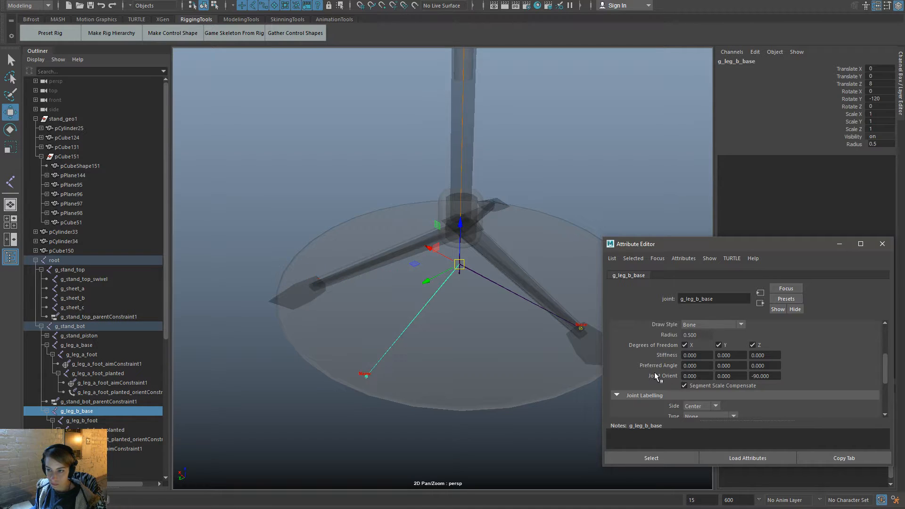
pyautogui.keyDown('alt'); pyautogui.moveTo(423, 353); pyautogui.dragTo(439, 358, button='right'); pyautogui.keyUp('alt')
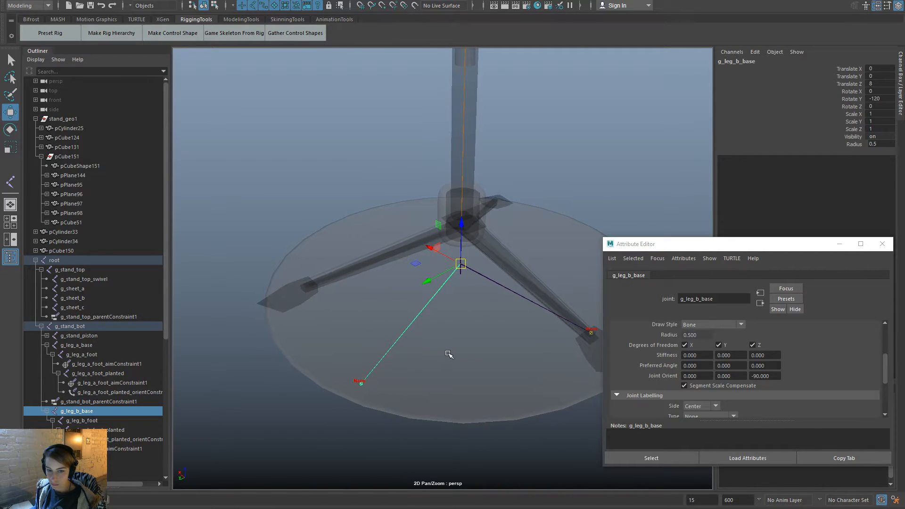
pyautogui.hotkey('ctrl', 'z')
# Set the Y rotation of g_leg_b_base to 0 and inspect the chain from the side.
pyautogui.doubleClick(876, 98)
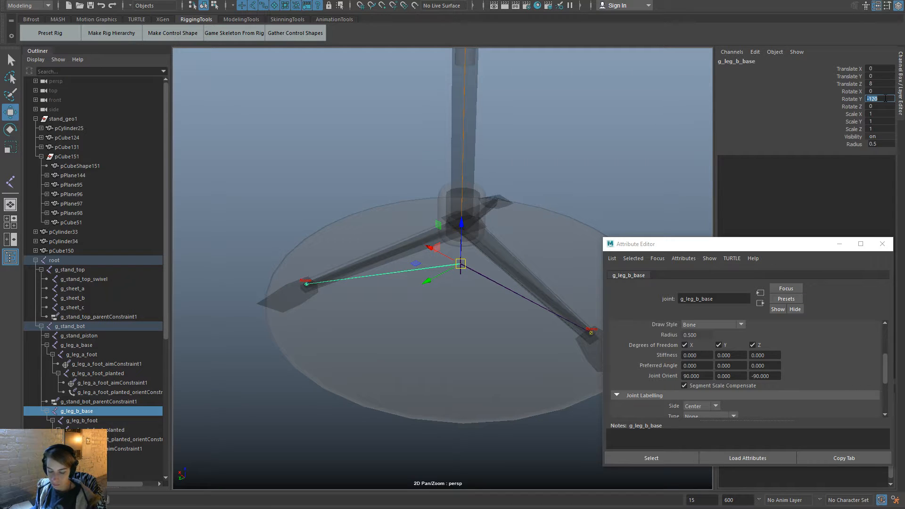
pyautogui.write('0')
pyautogui.press('Return')
pyautogui.keyDown('alt'); pyautogui.moveTo(454, 299); pyautogui.dragTo(443, 338); pyautogui.keyUp('alt')
pyautogui.press('e')
pyautogui.keyDown('alt'); pyautogui.moveTo(500, 316); pyautogui.dragTo(503, 345); pyautogui.keyUp('alt')
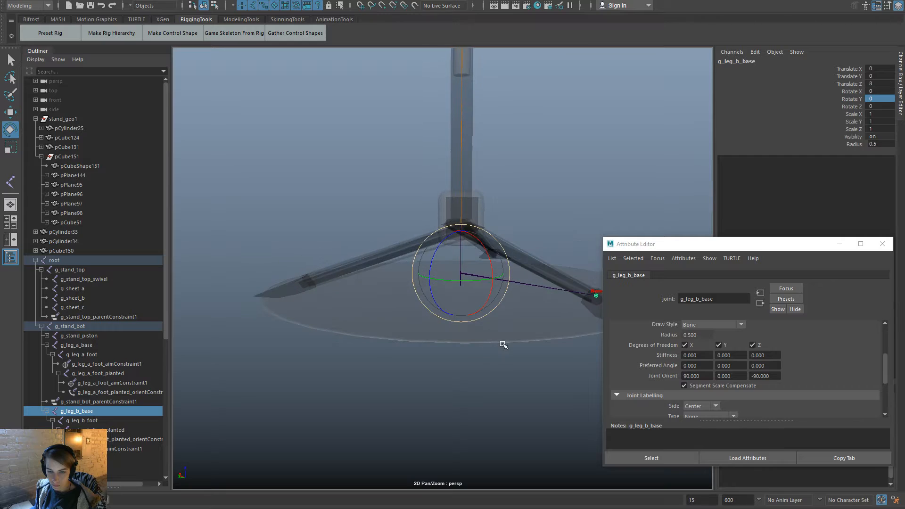
pyautogui.press('w')
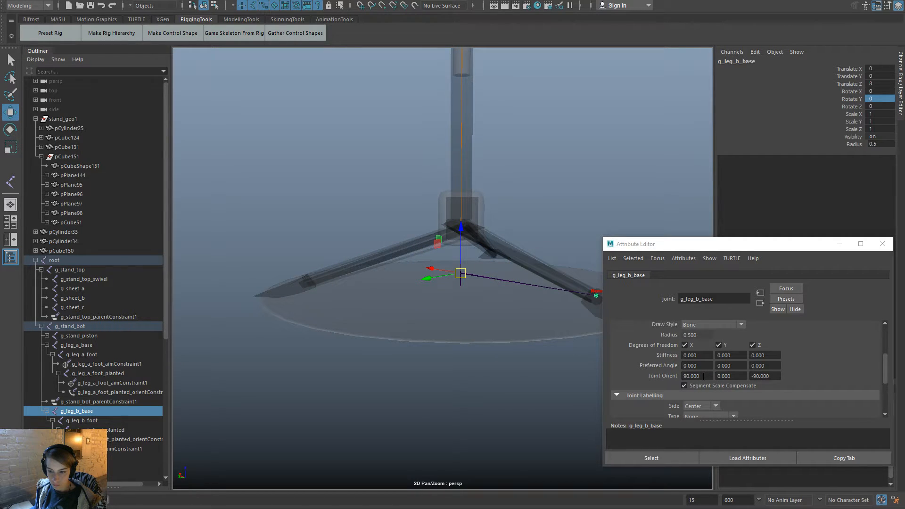
# Try a joint orient X of 120 on g_leg_b_base and undo it.
pyautogui.doubleClick(696, 376)
pyautogui.write('120')
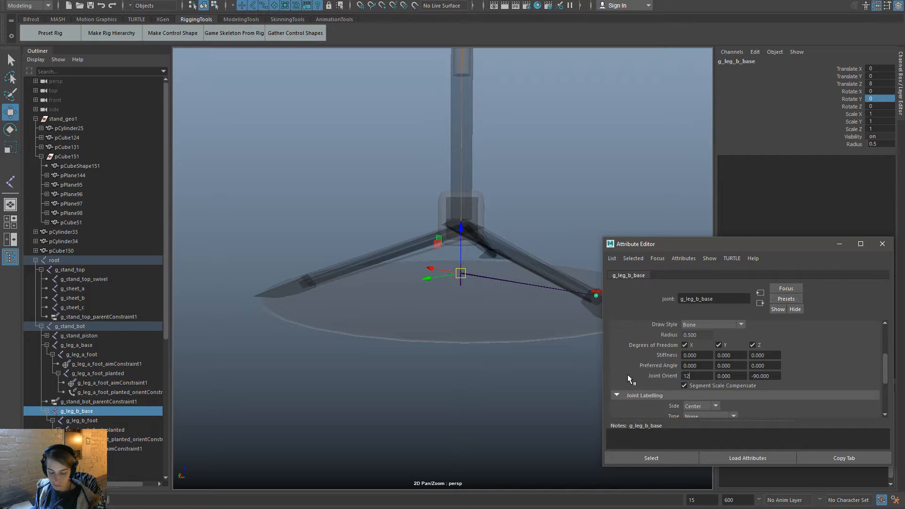
pyautogui.press('Return')
pyautogui.keyDown('alt'); pyautogui.moveTo(518, 351); pyautogui.dragTo(347, 347); pyautogui.keyUp('alt')
pyautogui.hotkey('ctrl', 'z')
# Set the joint orient Z of g_leg_b_base to 30 so the chain lines up with the second leg.
pyautogui.doubleClick(773, 376)
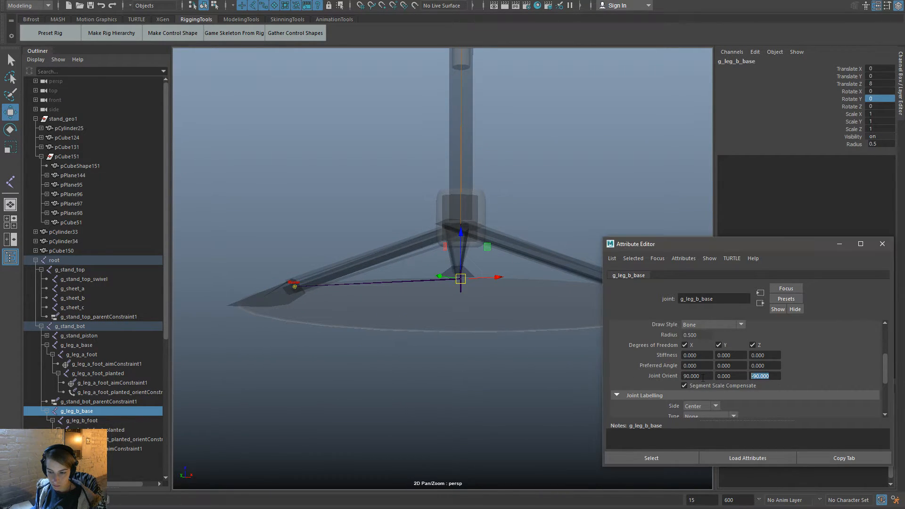
pyautogui.write('30')
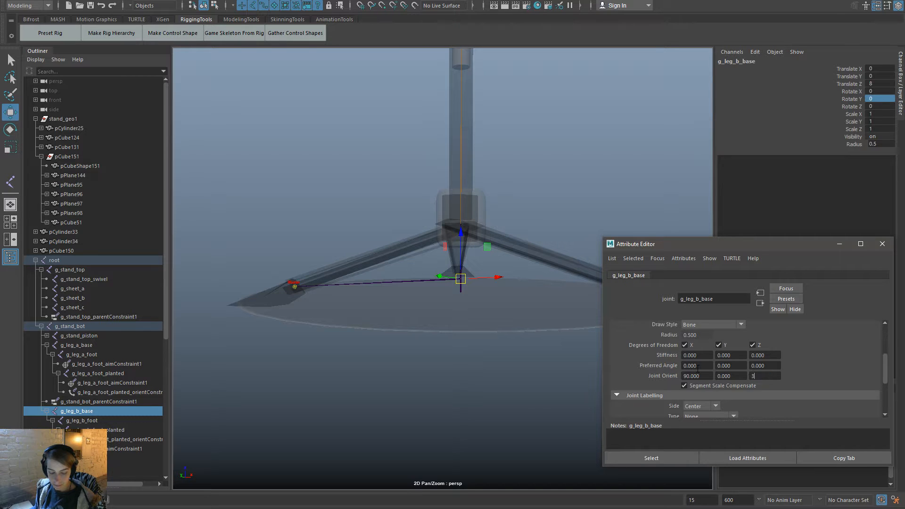
pyautogui.press('Return')
pyautogui.keyDown('alt'); pyautogui.moveTo(499, 325); pyautogui.dragTo(746, 293); pyautogui.keyUp('alt')
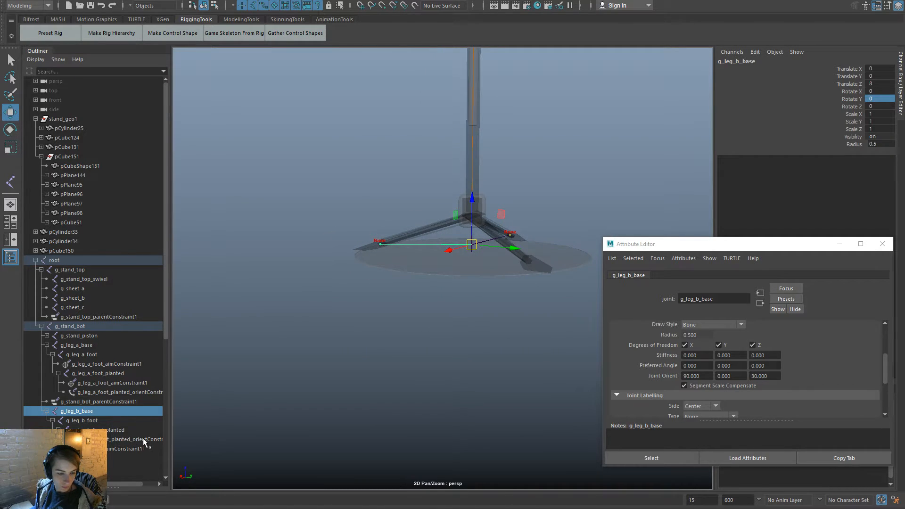
# Duplicate the g_leg_b_base joint chain for the third leg.
pyautogui.keyDown('alt'); pyautogui.moveTo(499, 302); pyautogui.dragTo(544, 325); pyautogui.keyUp('alt')
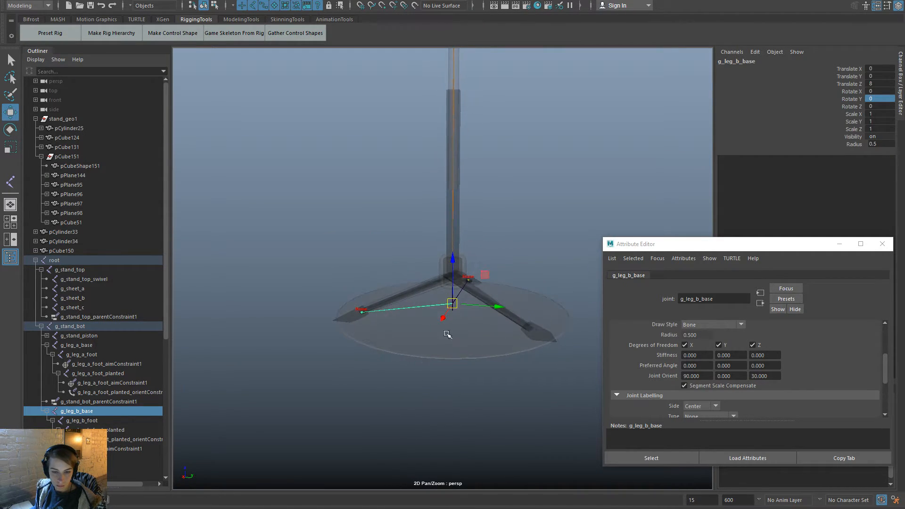
pyautogui.keyDown('alt'); pyautogui.moveTo(446, 332); pyautogui.dragTo(517, 343, button='right'); pyautogui.keyUp('alt')
pyautogui.click(130, 409)
pyautogui.hotkey('ctrl', 'd')
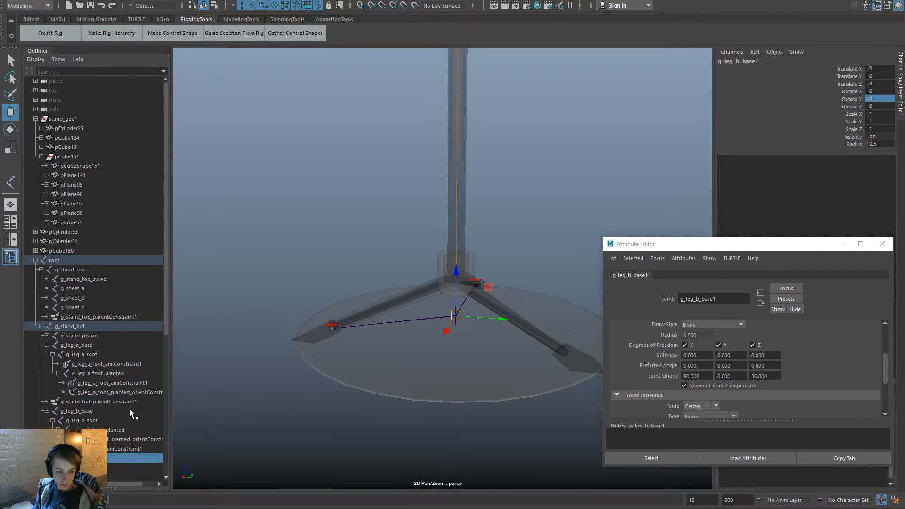
# Delete the copied aim and orient constraints from the duplicated leg chain and select its base joint g_leg_b_base1.
pyautogui.scroll(-5, 125, 414)
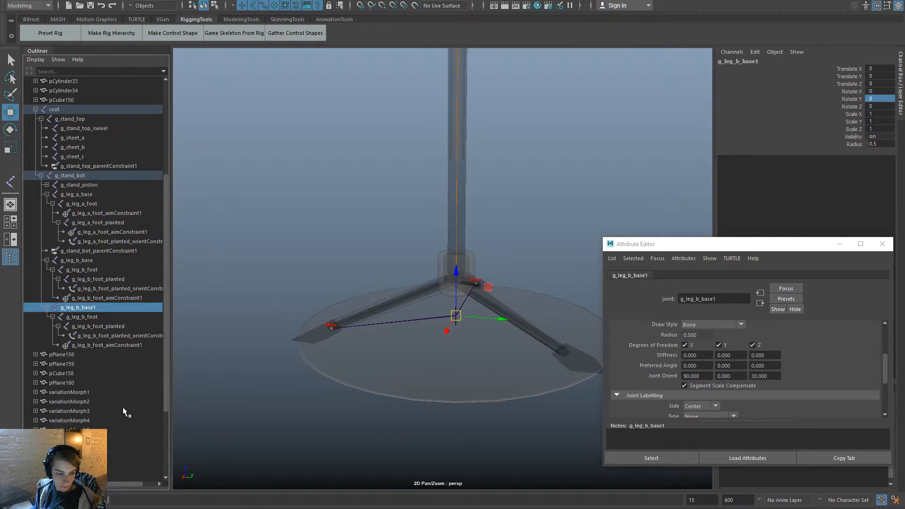
pyautogui.click(121, 327)
pyautogui.click(134, 346)
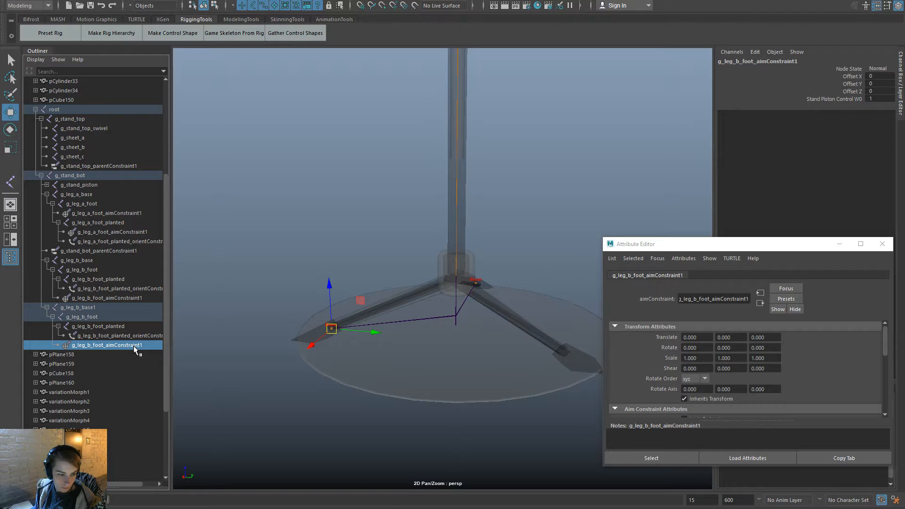
pyautogui.keyDown('ctrl'); pyautogui.click(156, 335); pyautogui.keyUp('ctrl')
pyautogui.press('Delete')
pyautogui.click(103, 307)
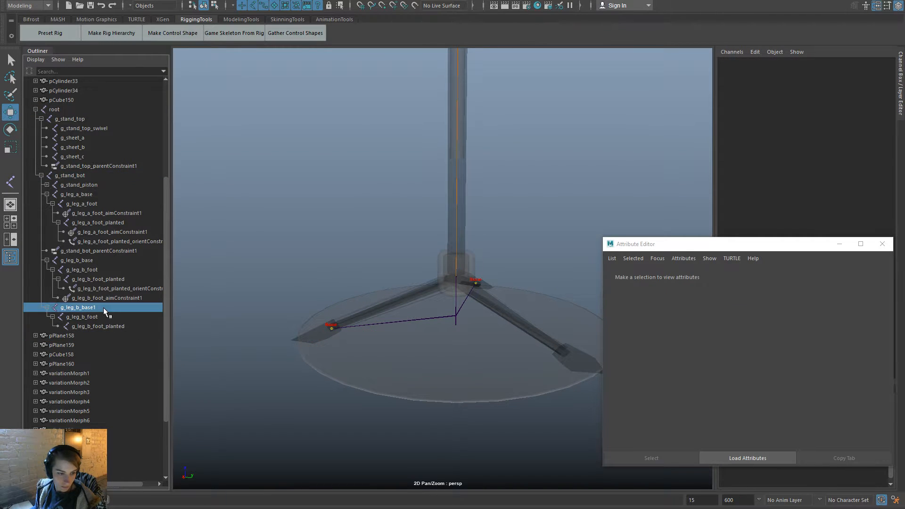
# Search and replace "b" with "c" in the joint names of the g_leg_b_base1 hierarchy.
pyautogui.press('space')
pyautogui.click(351, 149)
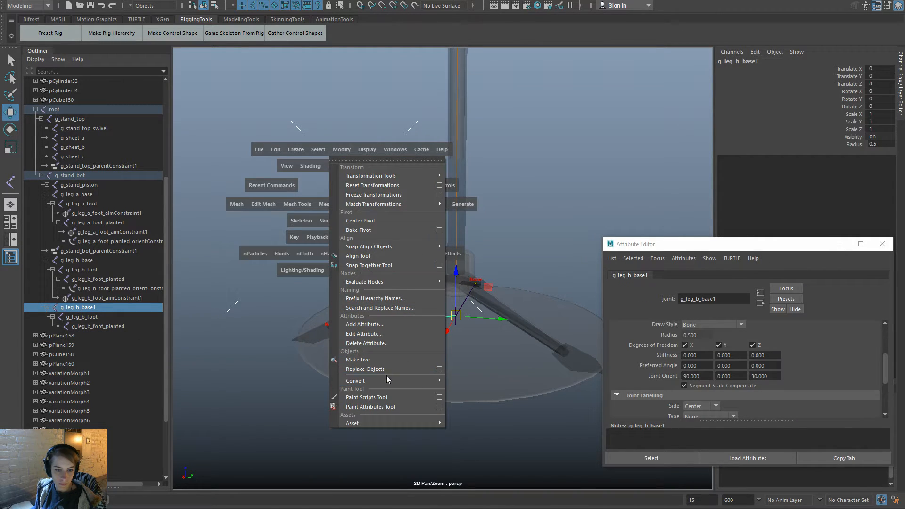
pyautogui.click(394, 307)
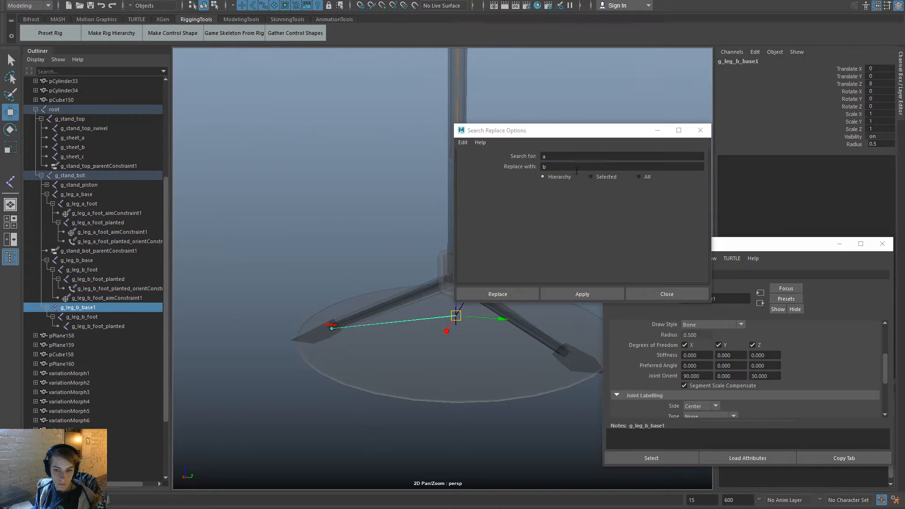
pyautogui.write('b')
pyautogui.press('Tab')
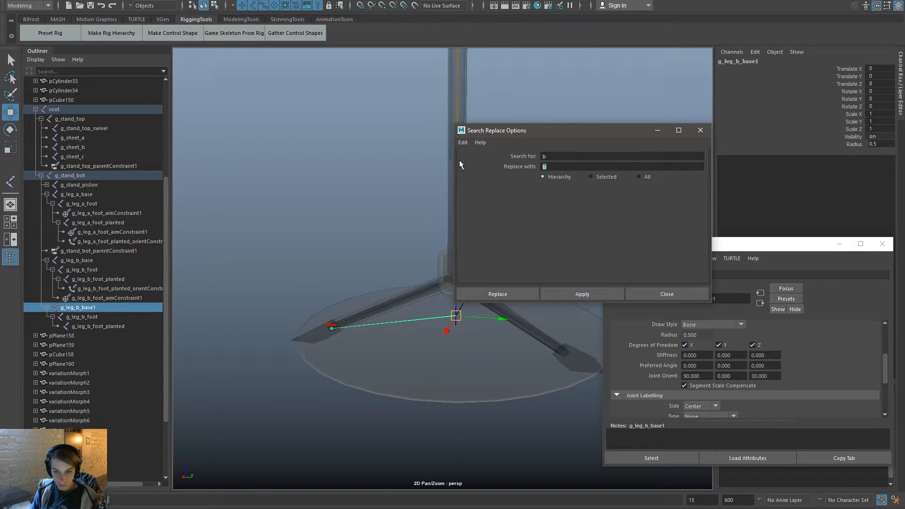
pyautogui.write('c')
pyautogui.click(497, 293)
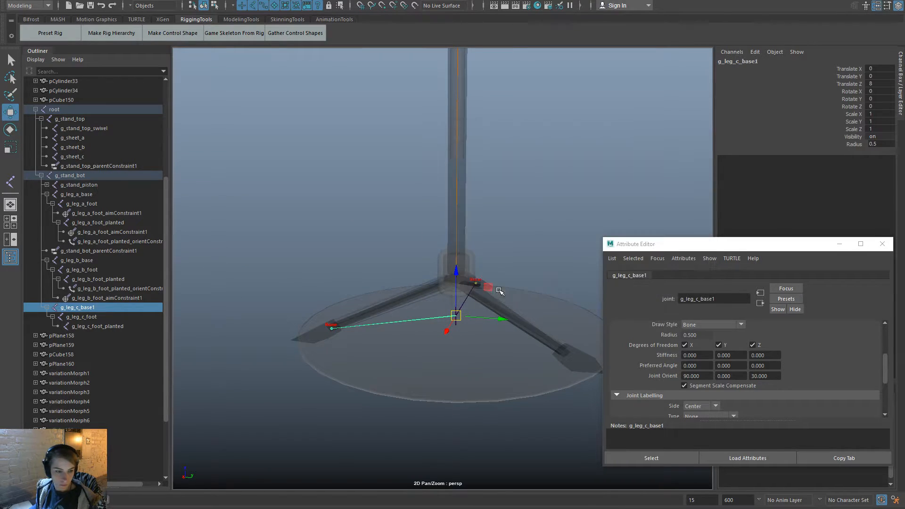
# Rename the duplicated chain's base joint to g_leg_c_base.
pyautogui.doubleClick(92, 310)
pyautogui.press('End')
pyautogui.press('BackSpace')
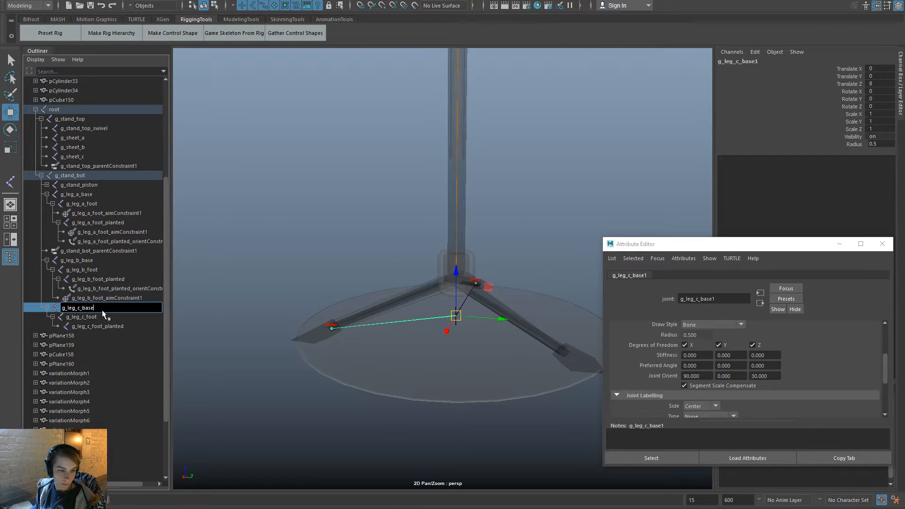
pyautogui.press('Return')
# Adjust the joint orient Z of g_leg_c_base through 120 and 140 to 150 so the chain lines up with the third leg.
pyautogui.click(111, 327)
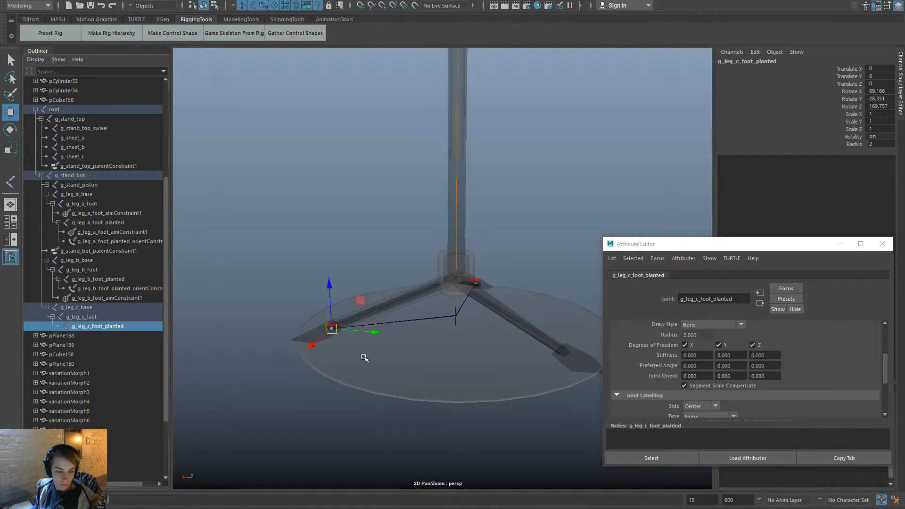
pyautogui.keyDown('alt'); pyautogui.moveTo(472, 356); pyautogui.dragTo(511, 374); pyautogui.keyUp('alt')
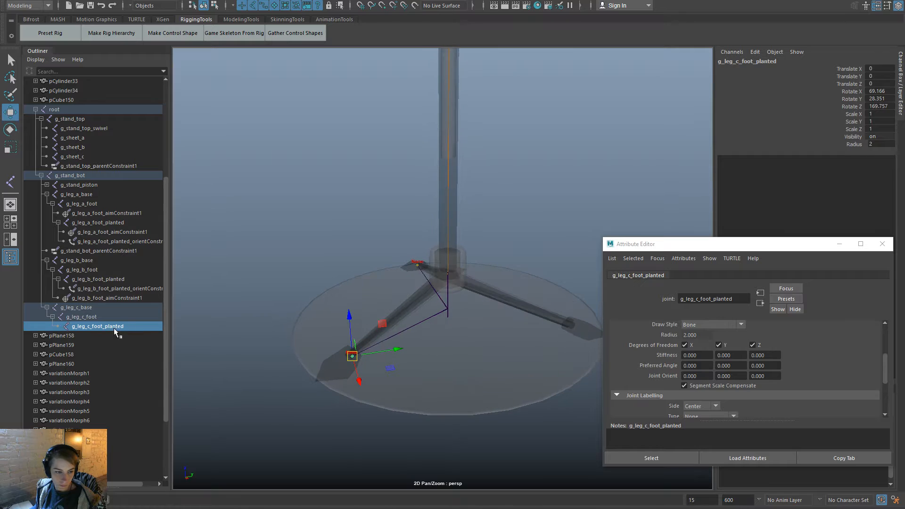
pyautogui.click(76, 307)
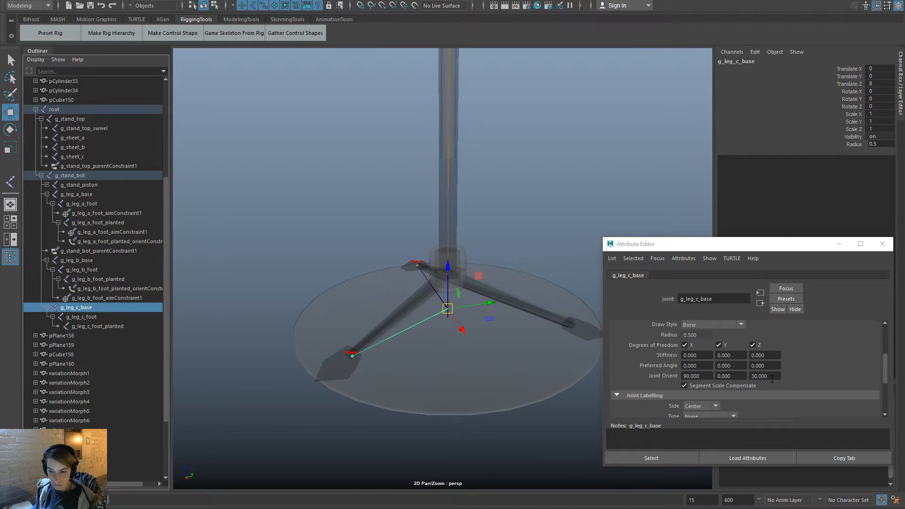
pyautogui.click(771, 376)
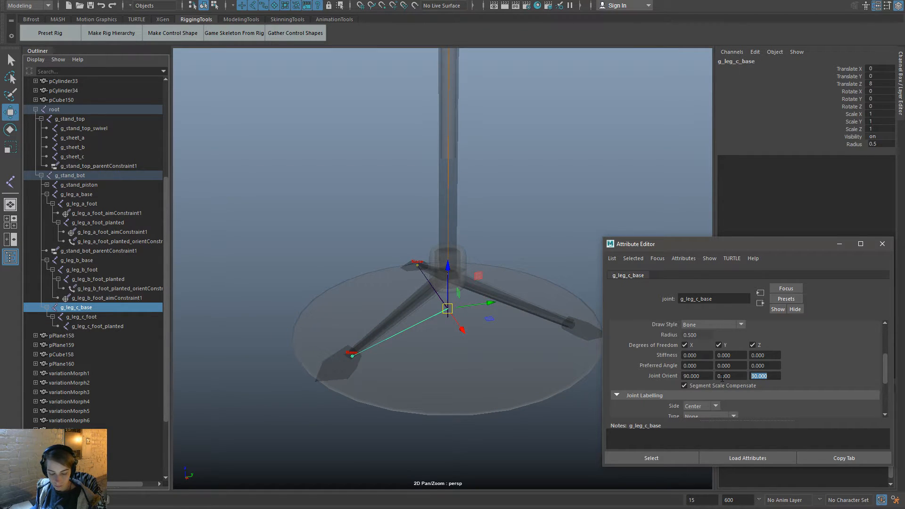
pyautogui.write('120')
pyautogui.press('Return')
pyautogui.keyDown('alt'); pyautogui.moveTo(550, 410); pyautogui.dragTo(359, 444); pyautogui.keyUp('alt')
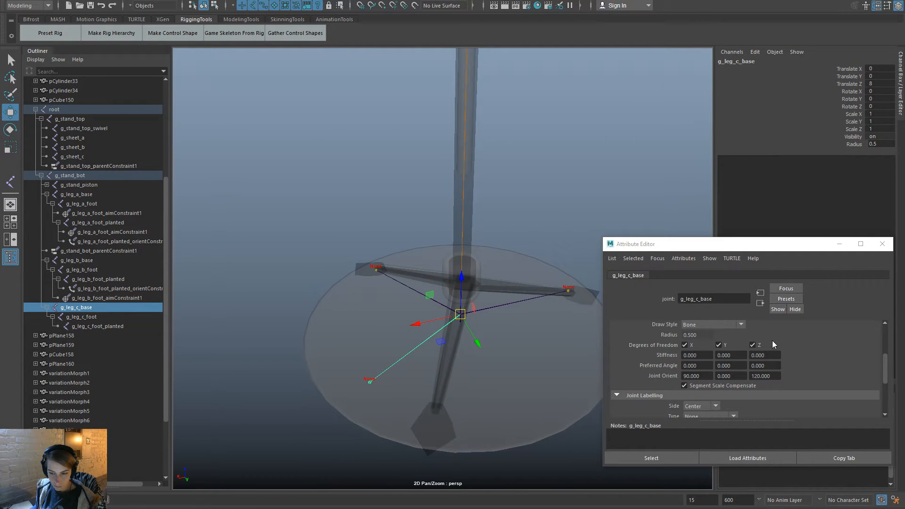
pyautogui.click(756, 376)
pyautogui.press('Return')
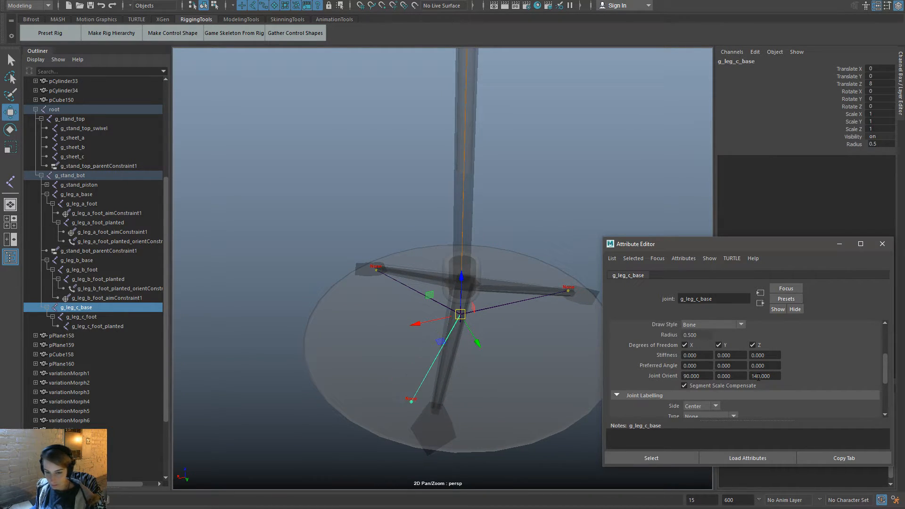
pyautogui.write('5')
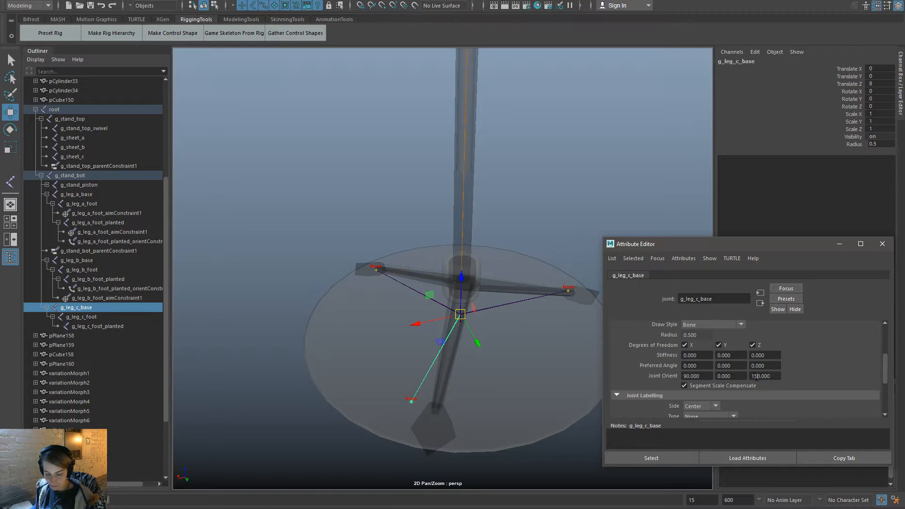
pyautogui.press('Return')
pyautogui.keyDown('alt'); pyautogui.moveTo(482, 453); pyautogui.dragTo(535, 435); pyautogui.keyUp('alt')
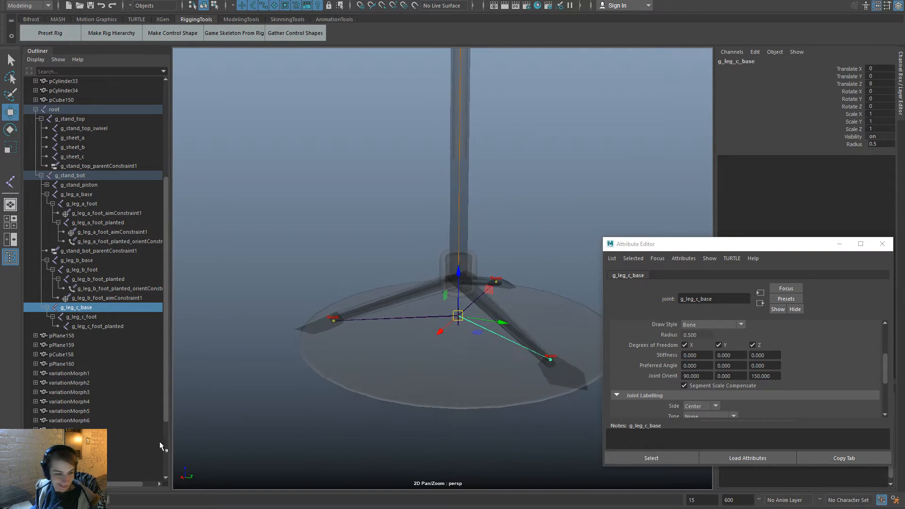
# Aim constrain g_leg_c_foot to the stand piston control, with aim vector 0, 0, 1, up vector 0, 1, 0 and worldPlacement_control as up object.
pyautogui.click(106, 316)
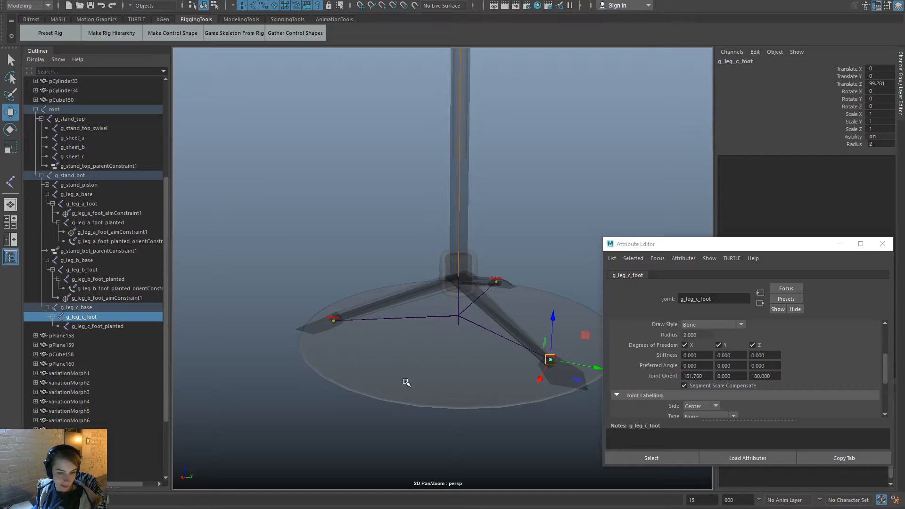
pyautogui.moveTo(403, 380)
pyautogui.keyDown('alt'); pyautogui.mouseDown()
pyautogui.moveTo(299, 408)
pyautogui.moveTo(353, 402)
pyautogui.moveTo(392, 377)
pyautogui.mouseUp(); pyautogui.keyUp('alt')
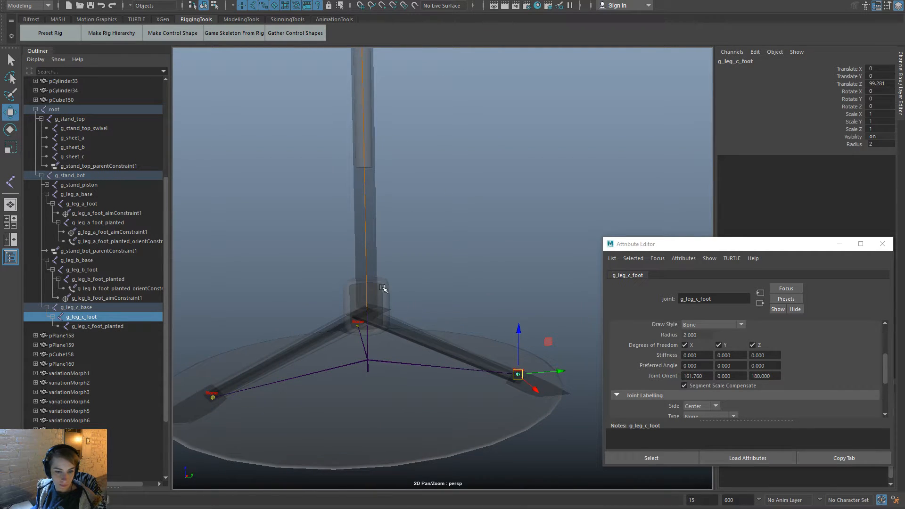
pyautogui.click(364, 286)
pyautogui.click(109, 315)
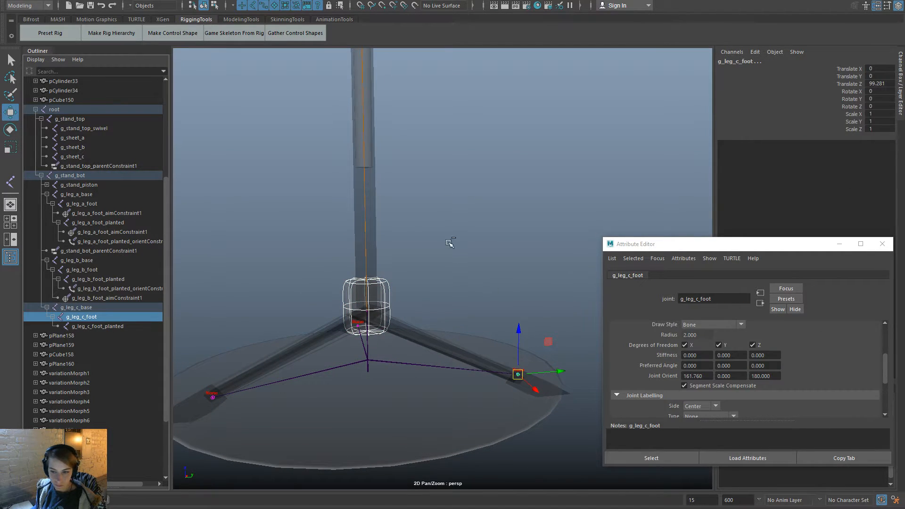
pyautogui.press('space')
pyautogui.moveTo(480, 231); pyautogui.dragTo(573, 298)
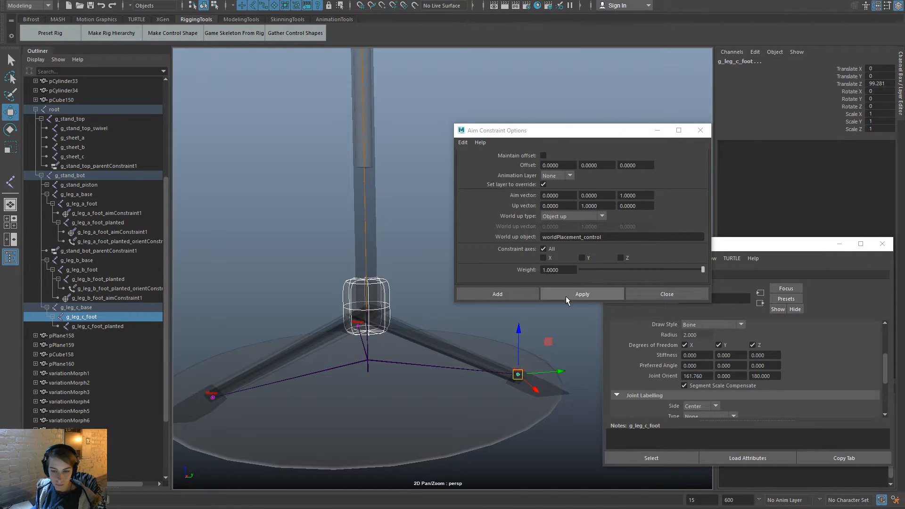
pyautogui.click(527, 295)
pyautogui.click(516, 365)
pyautogui.keyDown('alt'); pyautogui.moveTo(490, 399); pyautogui.dragTo(456, 346); pyautogui.keyUp('alt')
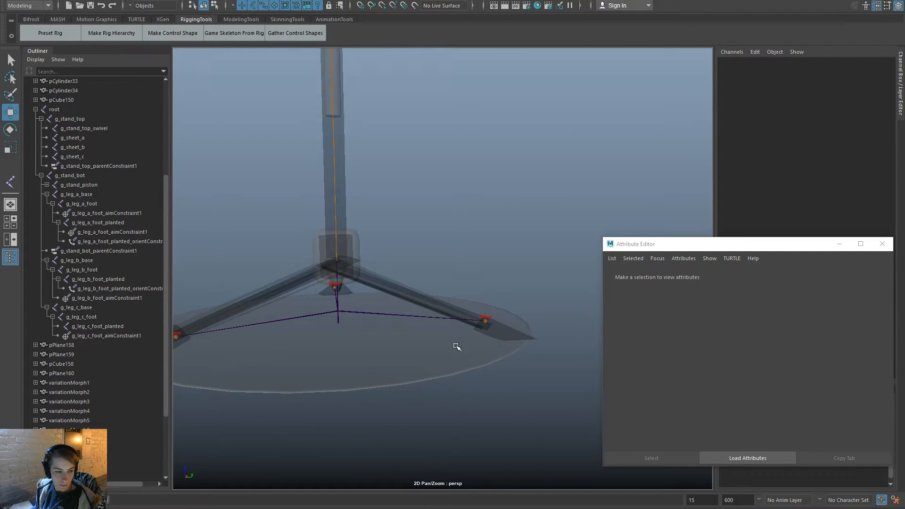
# Orient constrain g_leg_c_foot_planted to the g_stand_bot joint.
pyautogui.click(122, 326)
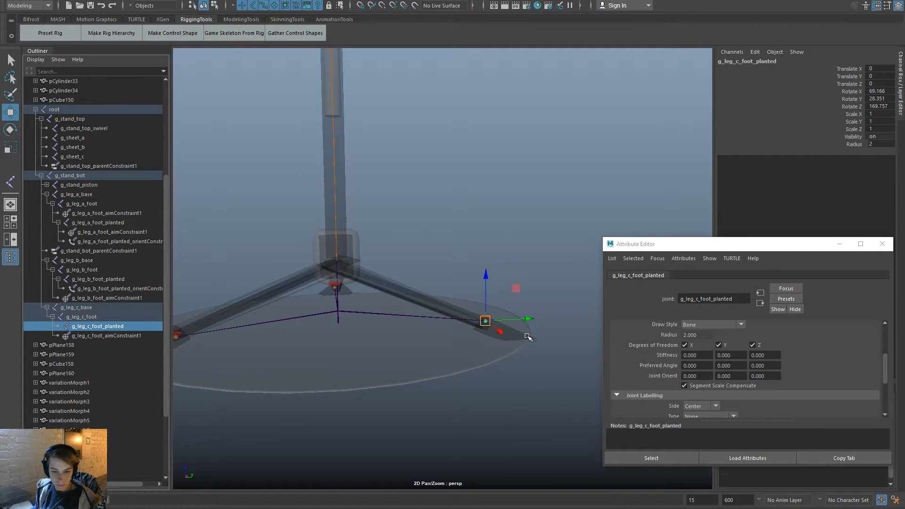
pyautogui.keyDown('alt'); pyautogui.moveTo(548, 348); pyautogui.dragTo(482, 376); pyautogui.keyUp('alt')
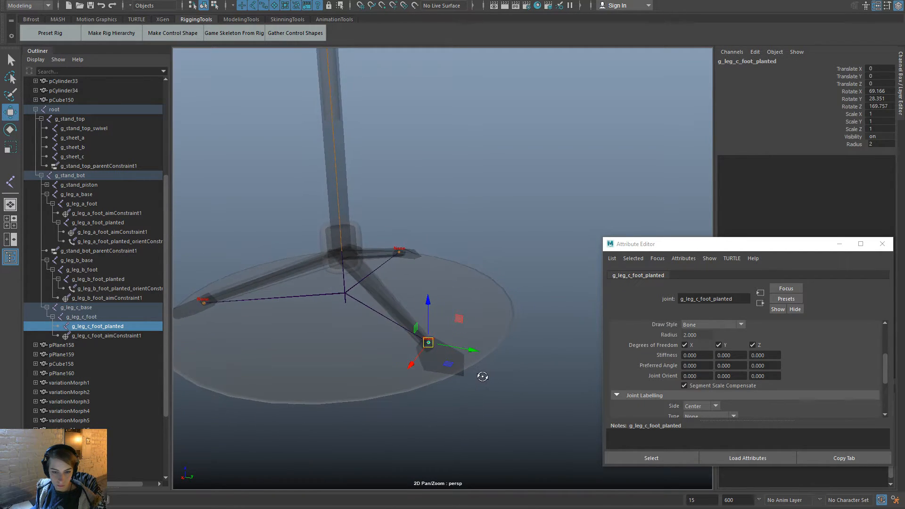
pyautogui.click(460, 276)
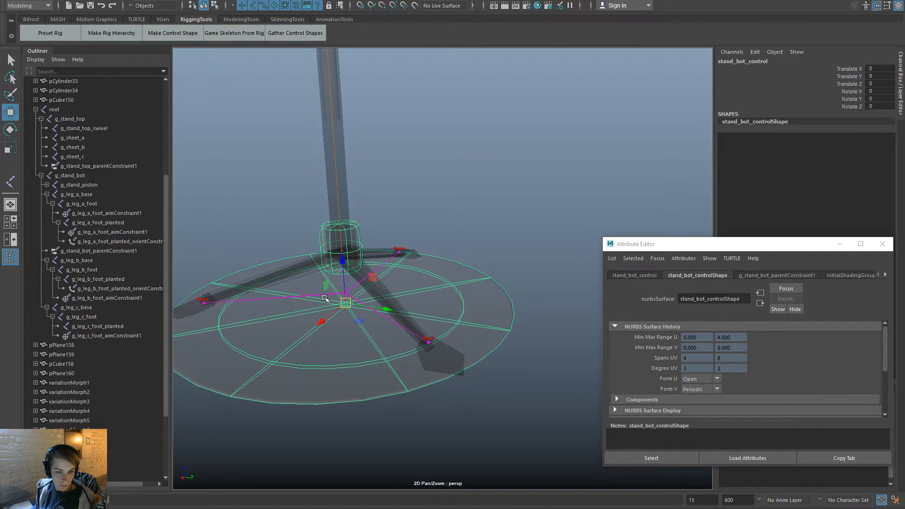
pyautogui.click(368, 282)
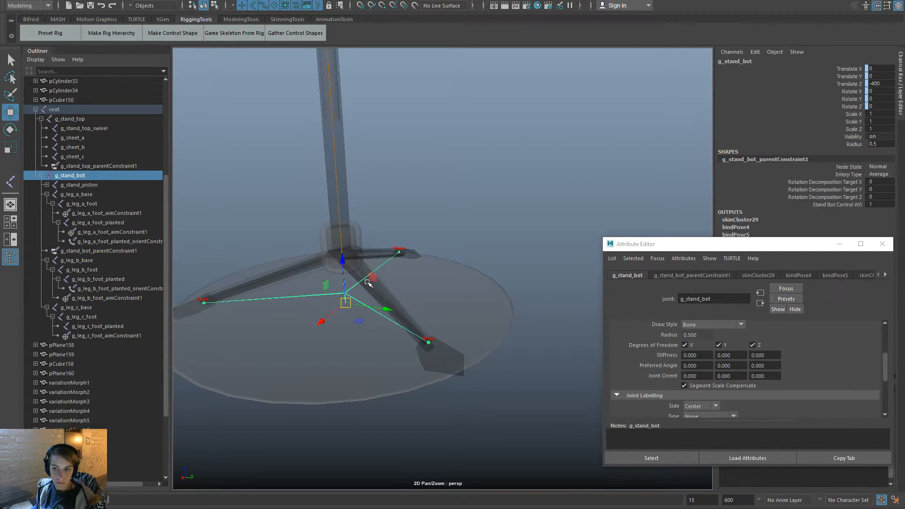
pyautogui.click(101, 326)
pyautogui.press('space')
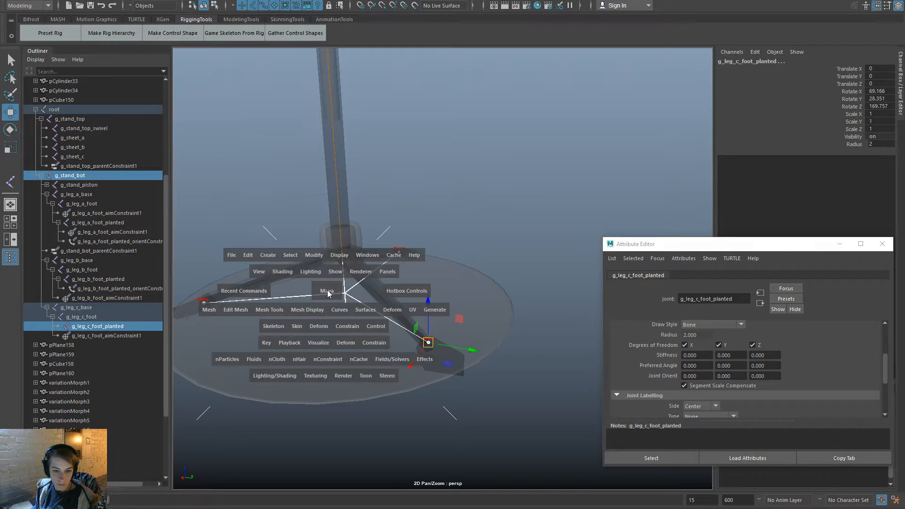
pyautogui.moveTo(349, 329); pyautogui.dragTo(372, 369)
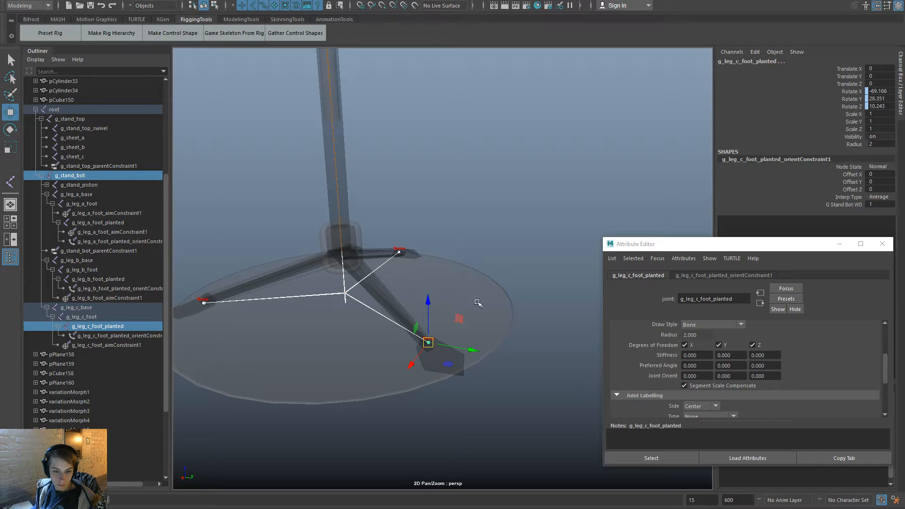
# Test the leg constraints with the stand piston control and inspect the channels of g_leg_c_foot.
pyautogui.click(357, 231)
pyautogui.keyDown('alt'); pyautogui.moveTo(404, 258); pyautogui.dragTo(348, 255, button='right'); pyautogui.keyUp('alt')
pyautogui.moveTo(358, 255)
pyautogui.mouseDown()
pyautogui.moveTo(359, 181)
pyautogui.moveTo(360, 257)
pyautogui.mouseUp()
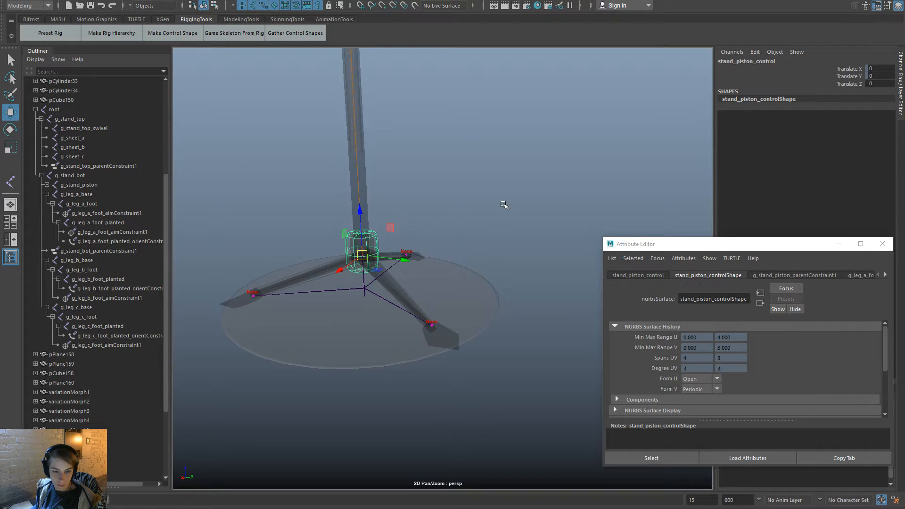
pyautogui.click(504, 204)
pyautogui.click(399, 311)
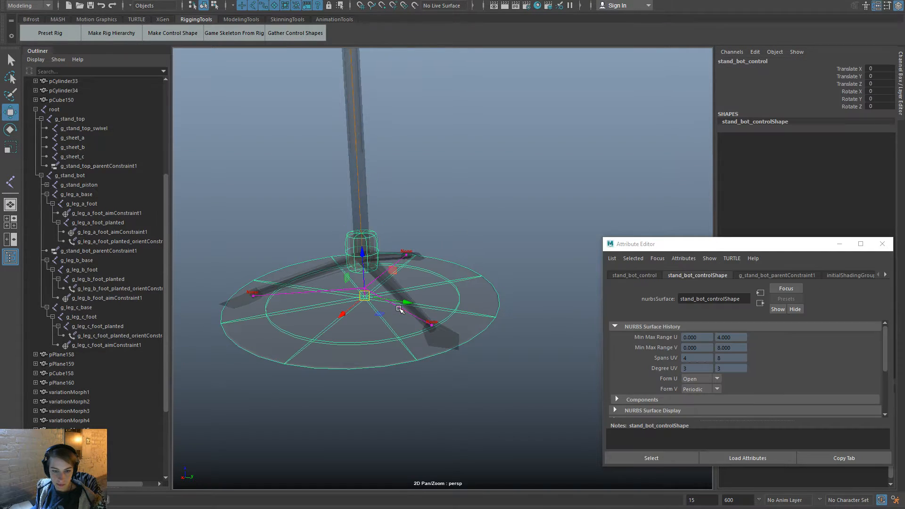
pyautogui.click(400, 306)
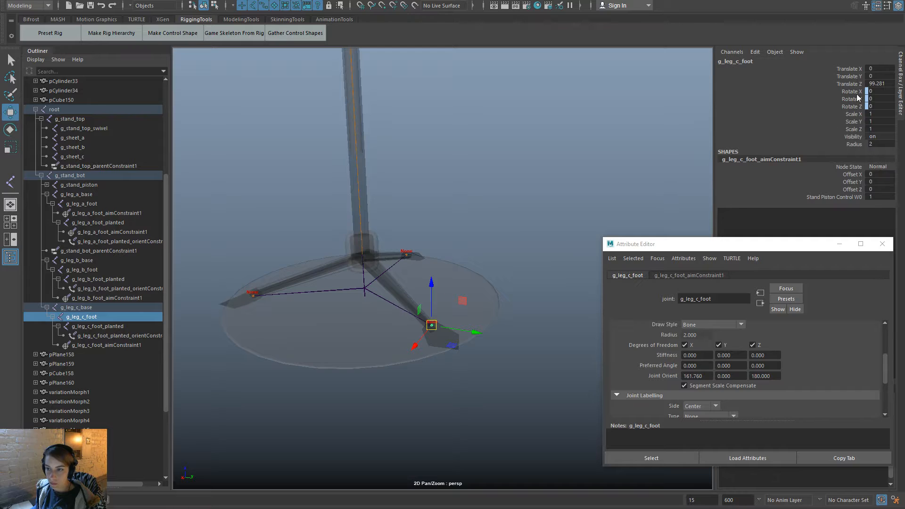
# Load the leg_a_dist node as the source in the Connection Editor and choose its output1D attribute.
pyautogui.click(398, 261)
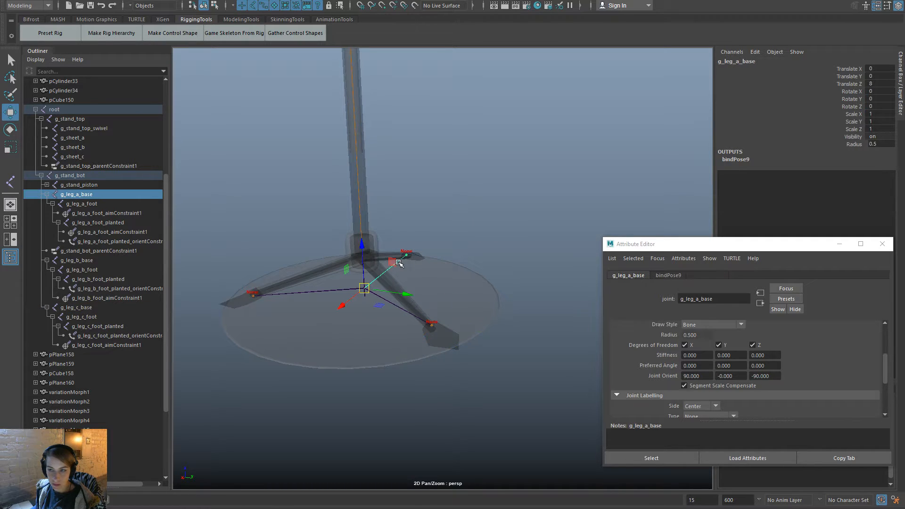
pyautogui.click(330, 291)
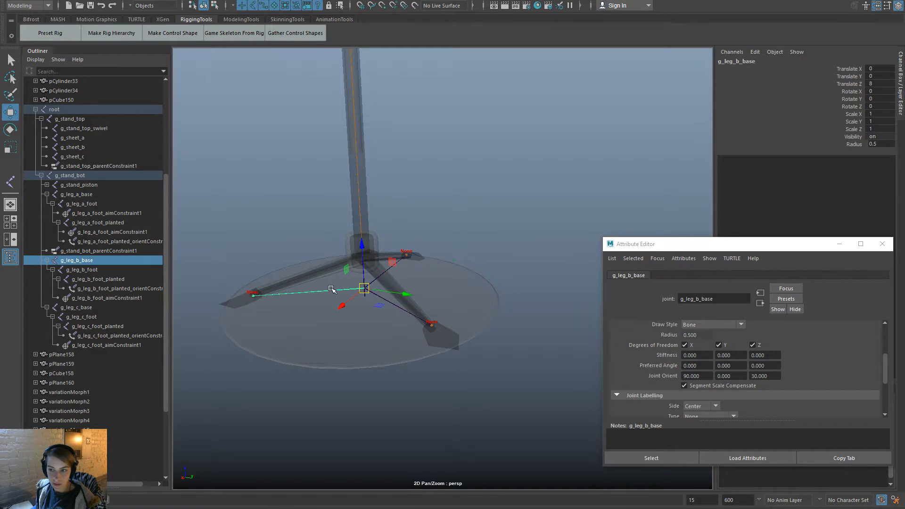
pyautogui.click(402, 309)
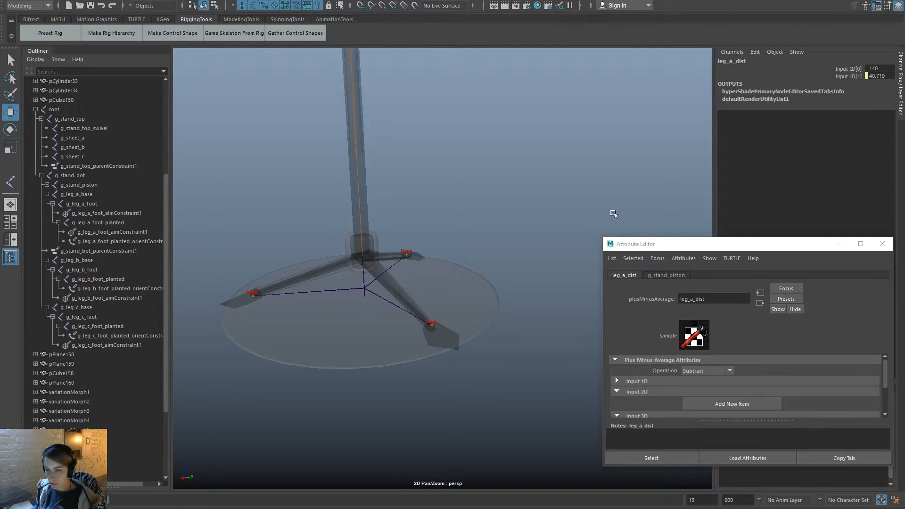
pyautogui.scroll(-1, 523, 246)
pyautogui.press('space')
pyautogui.click(517, 123)
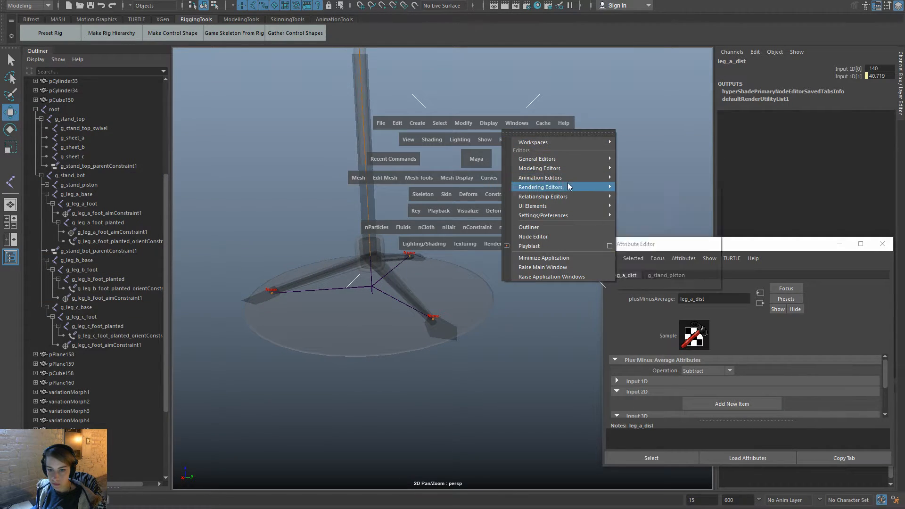
pyautogui.moveTo(593, 159)
pyautogui.click(680, 263)
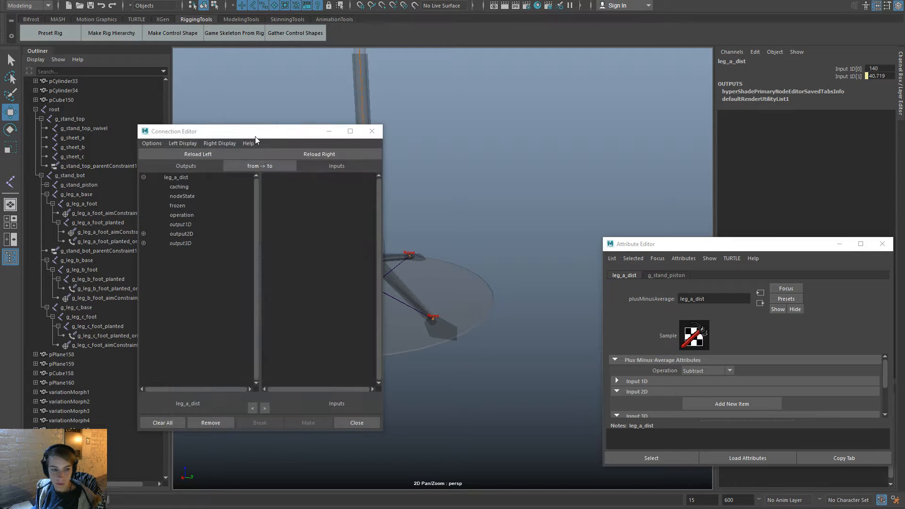
pyautogui.click(182, 224)
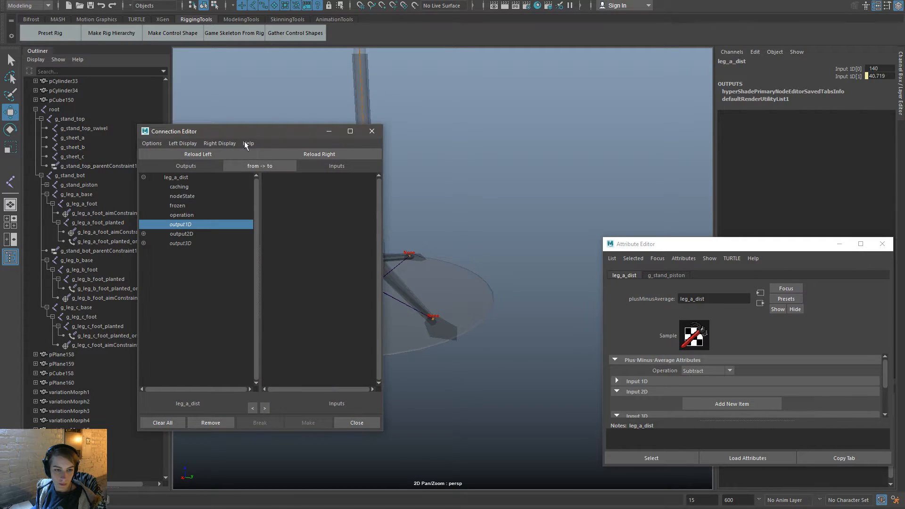
# Connect leg_a_dist's output1D to the translateZ attribute of the g_leg_c_foot joint in the Connection Editor.
pyautogui.moveTo(244, 132); pyautogui.dragTo(662, 96)
pyautogui.click(401, 301)
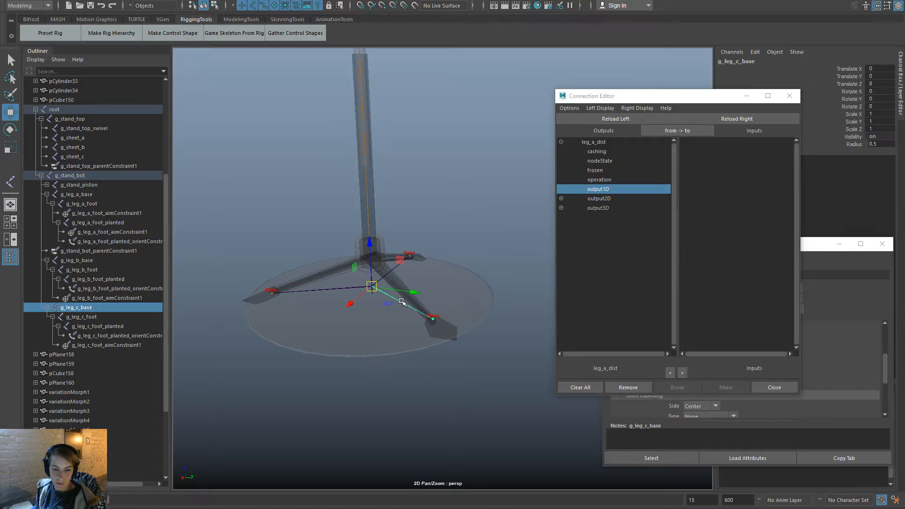
pyautogui.press('Down')
pyautogui.click(737, 119)
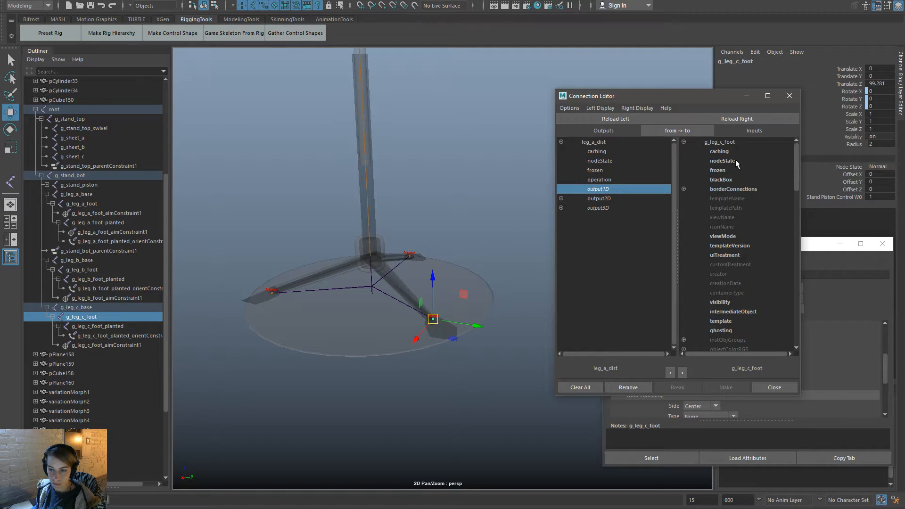
pyautogui.scroll(-3, 718, 292)
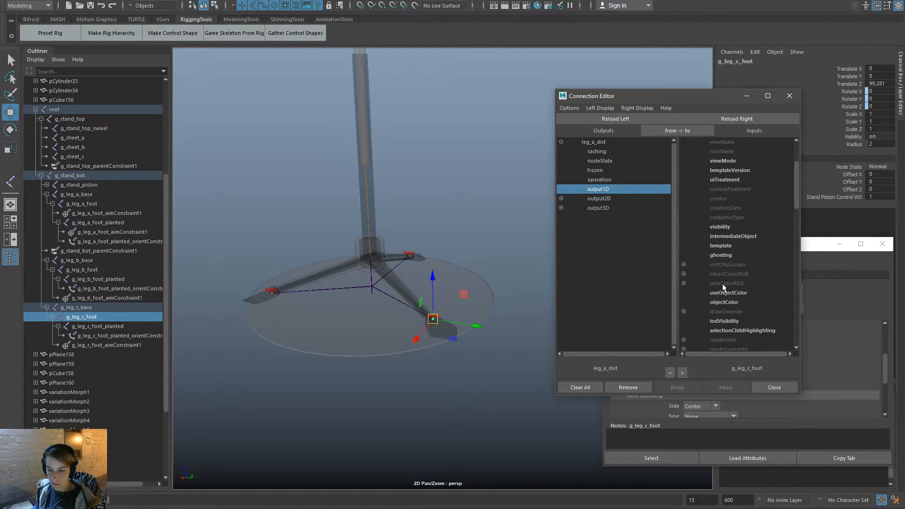
pyautogui.scroll(-8, 721, 285)
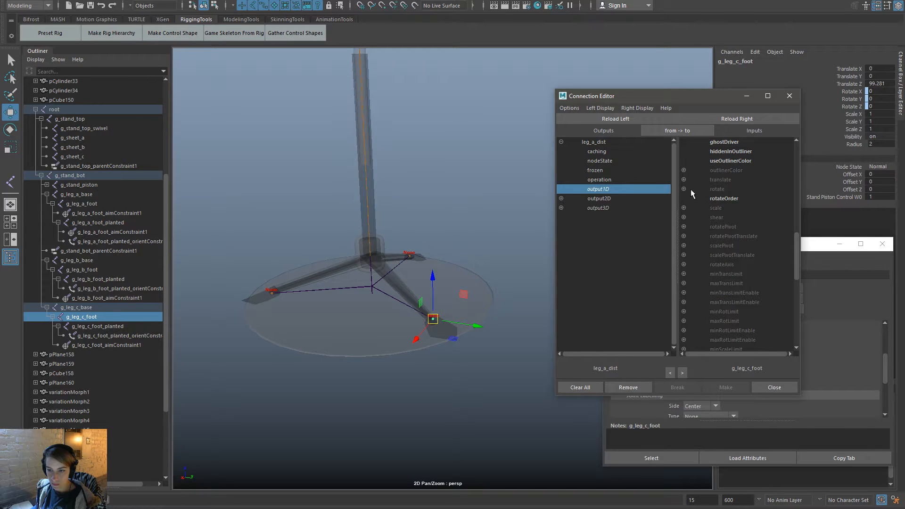
pyautogui.click(684, 180)
pyautogui.click(745, 207)
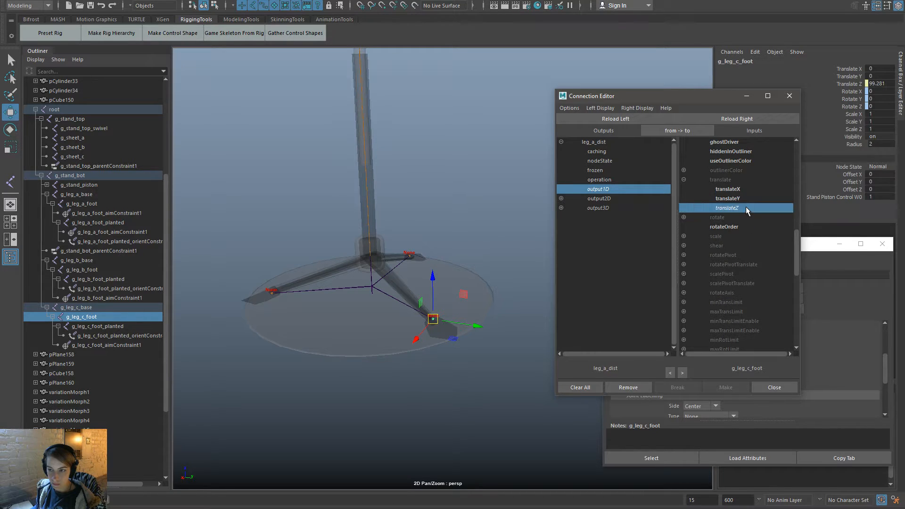
# Connect leg_a_dist's output1D to g_leg_b_foot's translateZ and test the legs with the stand piston control.
pyautogui.click(364, 287)
pyautogui.press('Down')
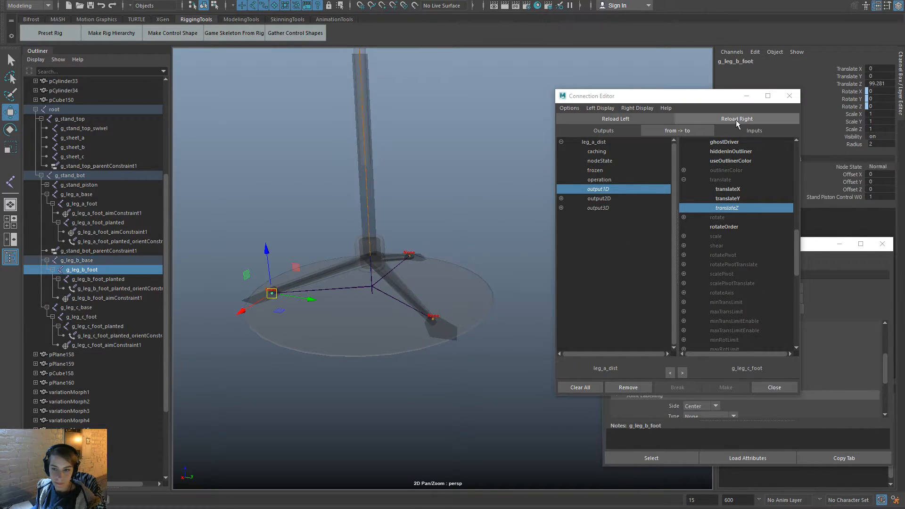
pyautogui.click(725, 120)
pyautogui.click(683, 179)
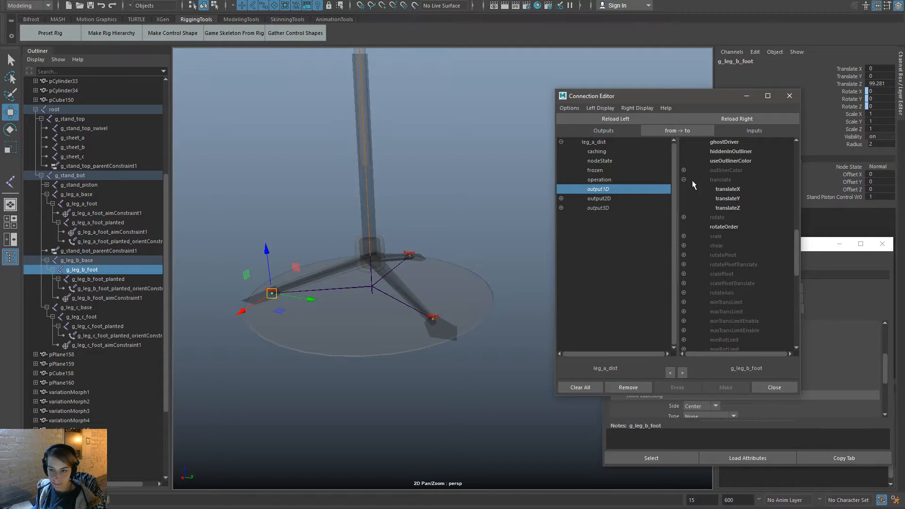
pyautogui.click(739, 208)
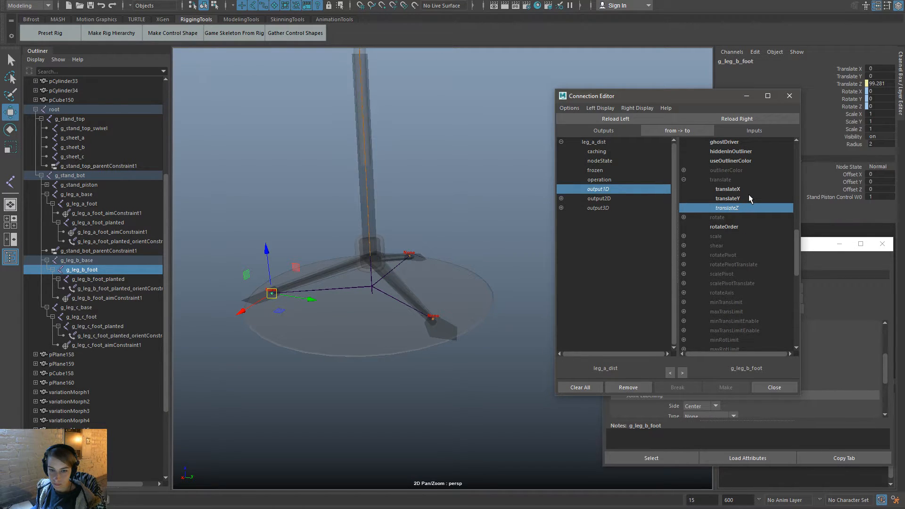
pyautogui.click(381, 241)
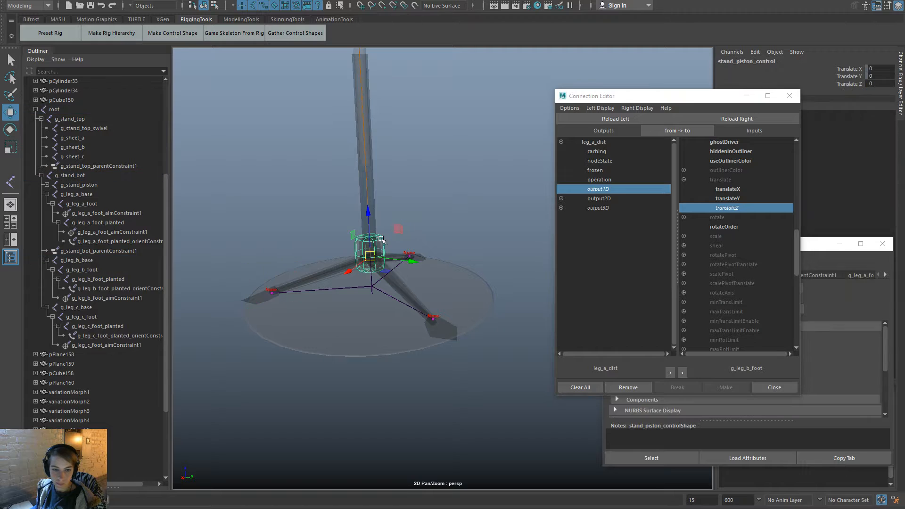
pyautogui.moveTo(363, 254)
pyautogui.mouseDown()
pyautogui.moveTo(365, 187)
pyautogui.moveTo(381, 288)
pyautogui.moveTo(370, 193)
pyautogui.moveTo(373, 264)
pyautogui.moveTo(373, 202)
pyautogui.moveTo(379, 257)
pyautogui.mouseUp()
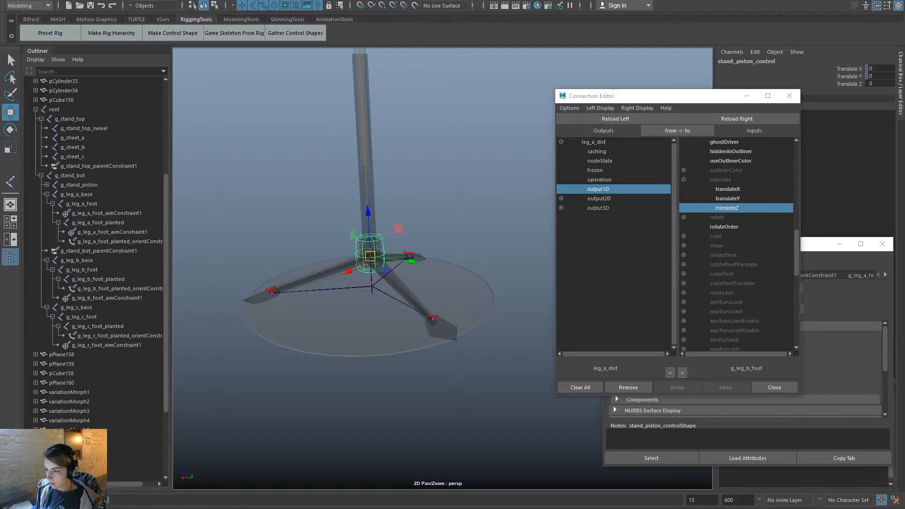
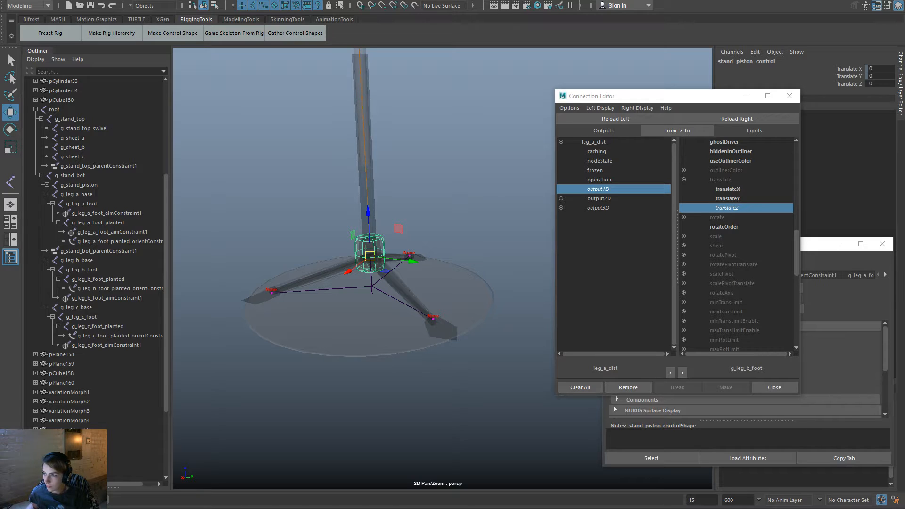
# Bind the pCube51 foot mesh at the end of leg b to the g_leg_b_foot_planted joint with Bind Skin.
pyautogui.keyDown('alt'); pyautogui.moveTo(446, 426); pyautogui.dragTo(438, 331); pyautogui.keyUp('alt')
pyautogui.keyDown('alt'); pyautogui.moveTo(228, 359); pyautogui.dragTo(296, 389, button='right'); pyautogui.keyUp('alt')
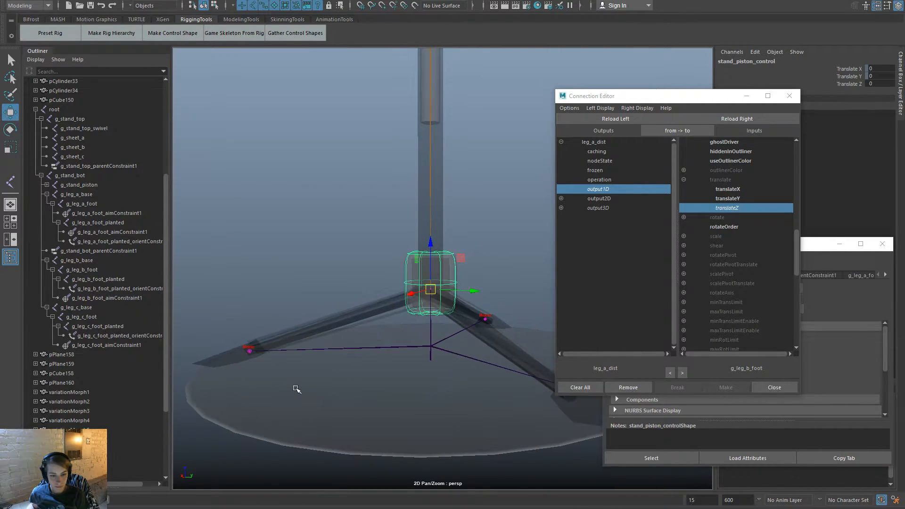
pyautogui.keyDown('alt'); pyautogui.moveTo(189, 365); pyautogui.dragTo(351, 429, button='middle'); pyautogui.keyUp('alt')
pyautogui.click(366, 426)
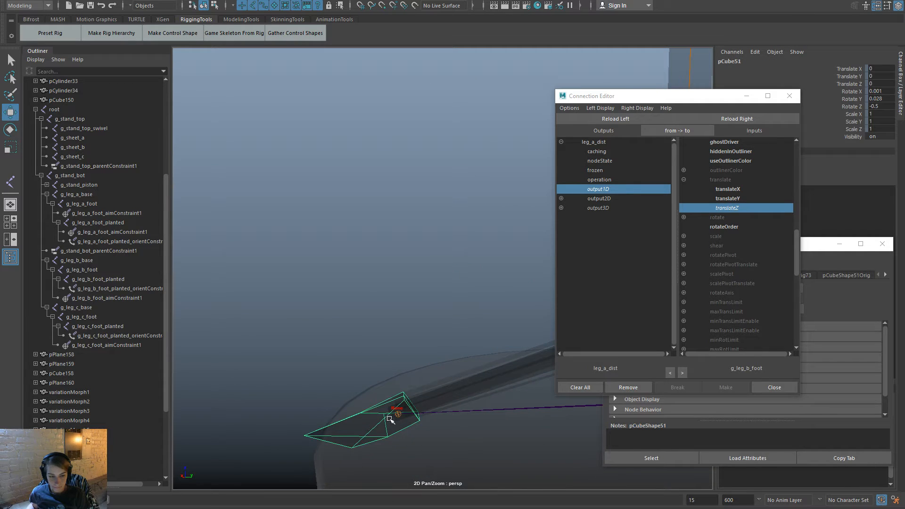
pyautogui.click(117, 279)
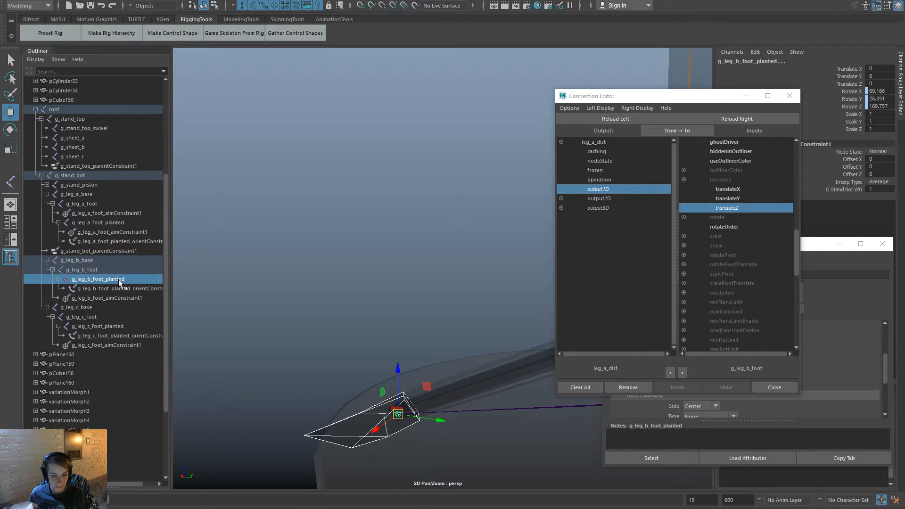
pyautogui.press('space')
pyautogui.click(329, 335)
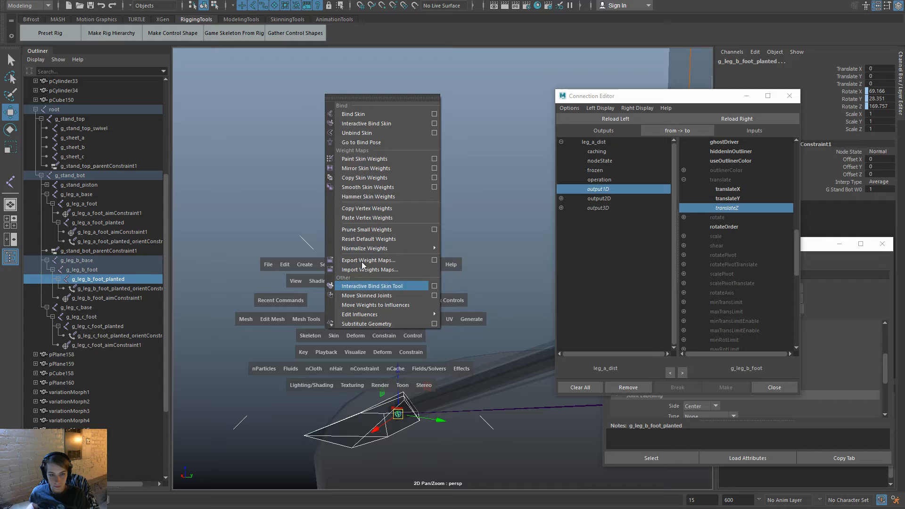
pyautogui.click(386, 112)
# Bind the pCube51 foot mesh at the end of leg c to the g_leg_c_foot_planted joint with Bind Skin.
pyautogui.keyDown('alt'); pyautogui.moveTo(439, 389); pyautogui.dragTo(167, 335, button='middle'); pyautogui.keyUp('alt')
pyautogui.keyDown('alt'); pyautogui.moveTo(267, 354); pyautogui.dragTo(303, 368); pyautogui.keyUp('alt')
pyautogui.click(304, 375)
pyautogui.click(298, 371)
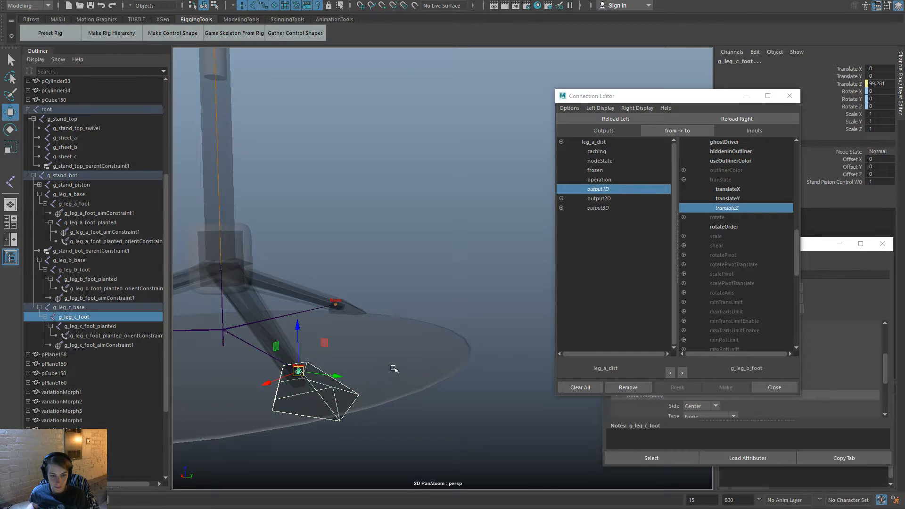
pyautogui.click(100, 327)
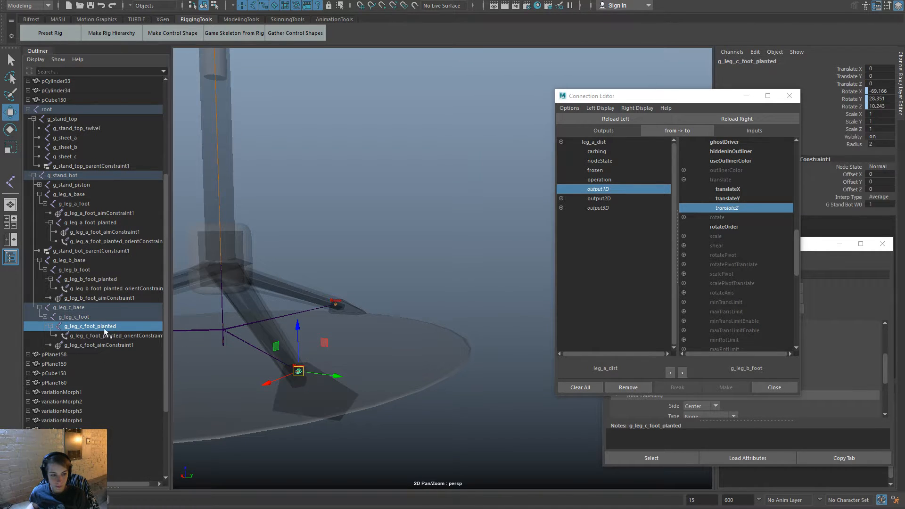
pyautogui.press('space')
pyautogui.click(309, 331)
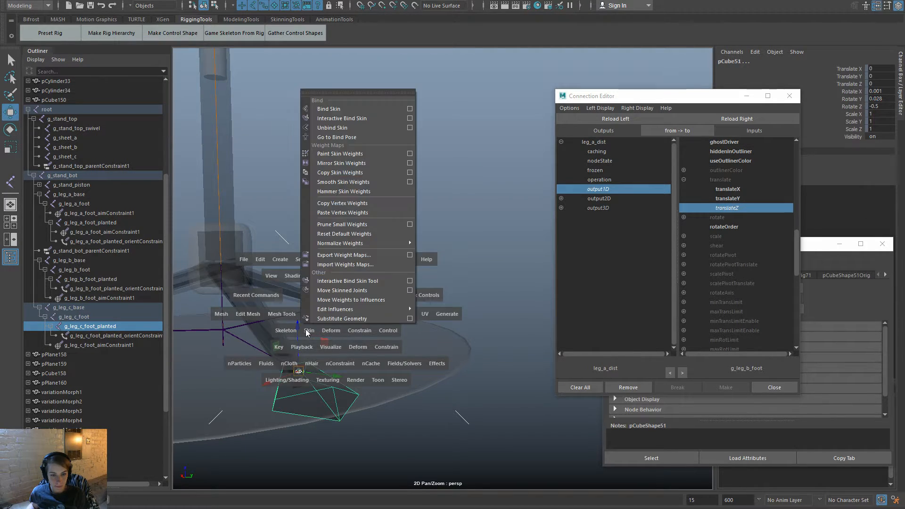
pyautogui.click(347, 105)
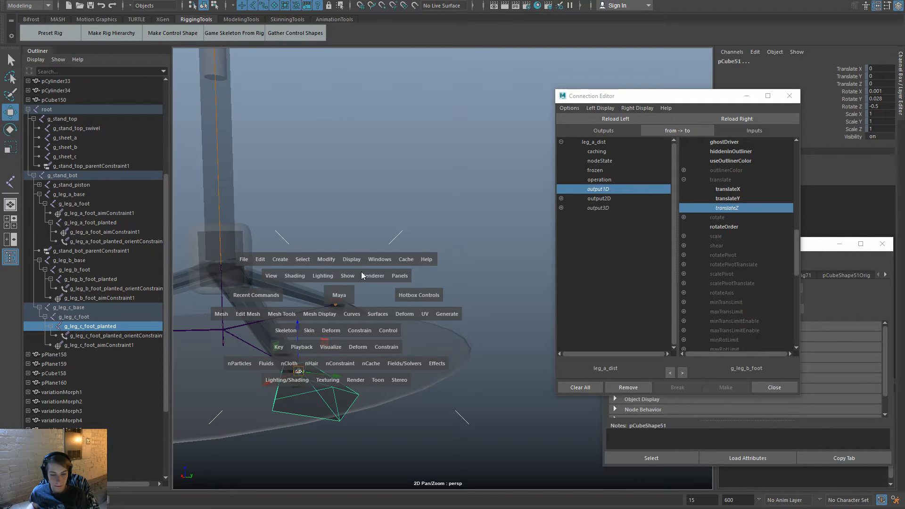
pyautogui.click(309, 330)
pyautogui.click(352, 110)
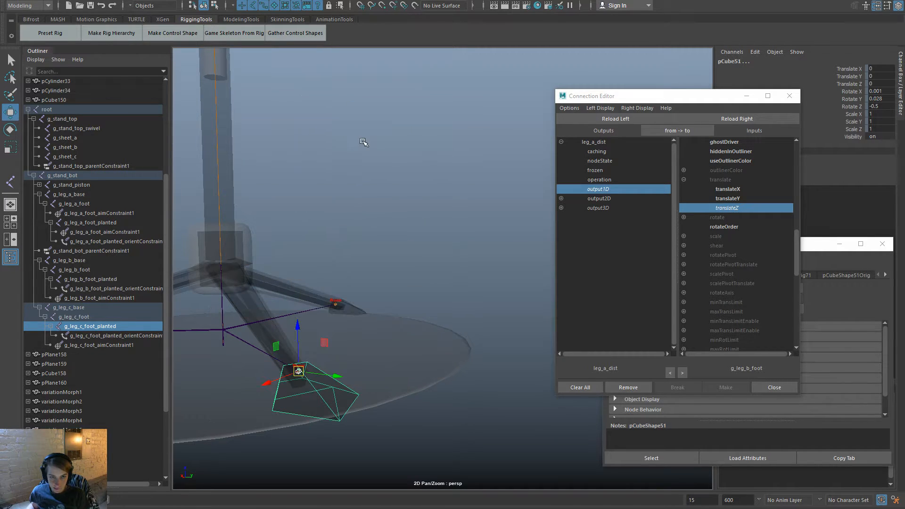
# Bind pPlane144 and pPlane95 through pPlane98 under pCube124 to the g_leg_c_foot joint, and close the Connection Editor.
pyautogui.keyDown('alt'); pyautogui.moveTo(363, 236); pyautogui.dragTo(444, 245); pyautogui.keyUp('alt')
pyautogui.keyDown('alt'); pyautogui.moveTo(478, 275); pyautogui.dragTo(412, 254, button='middle'); pyautogui.keyUp('alt')
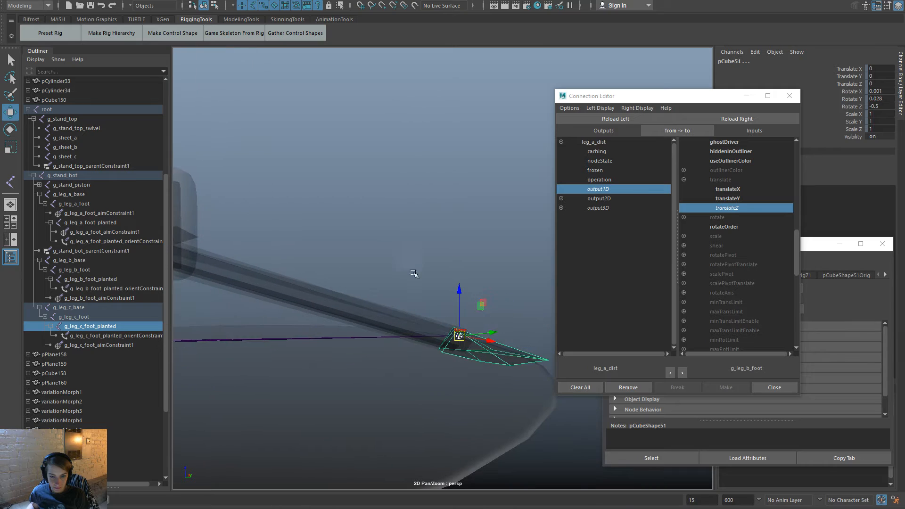
pyautogui.keyDown('alt'); pyautogui.moveTo(415, 273); pyautogui.dragTo(579, 277); pyautogui.keyUp('alt')
pyautogui.keyDown('alt'); pyautogui.moveTo(580, 276); pyautogui.dragTo(506, 282, button='middle'); pyautogui.keyUp('alt')
pyautogui.click(74, 317)
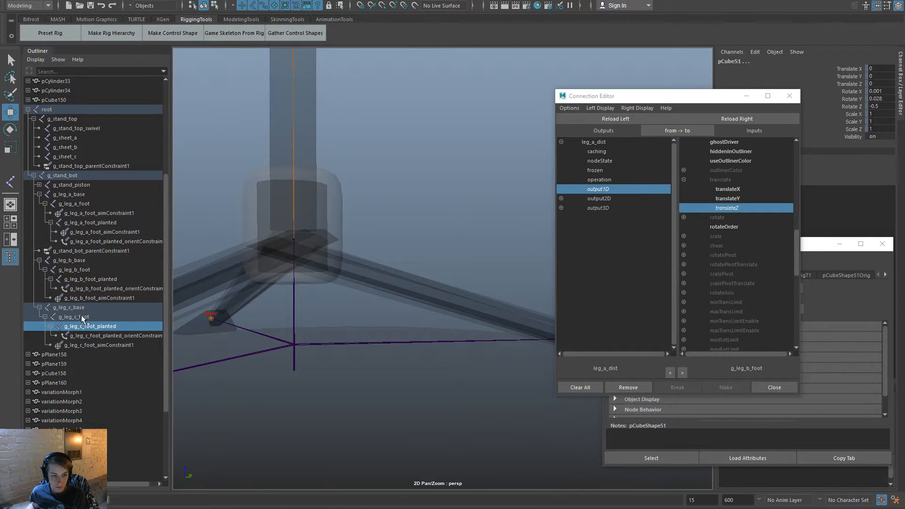
pyautogui.moveTo(436, 265); pyautogui.dragTo(424, 311)
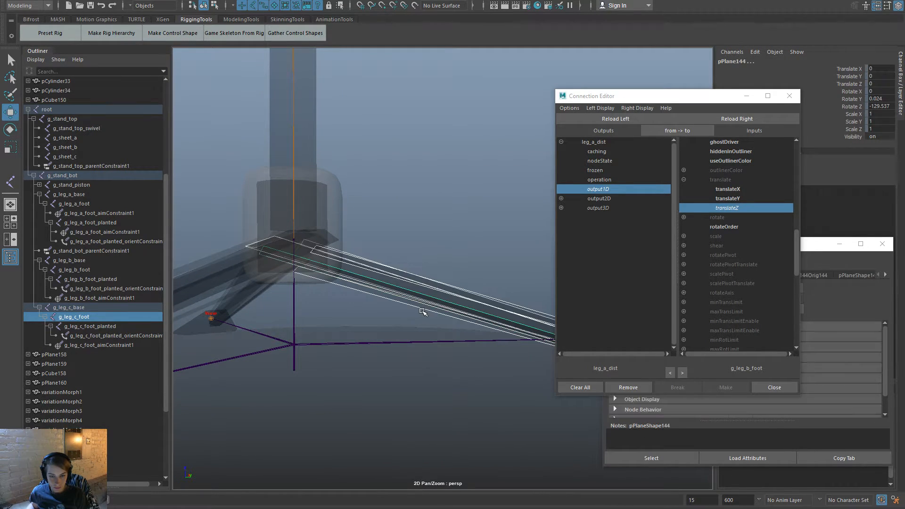
pyautogui.keyDown('alt'); pyautogui.moveTo(459, 258); pyautogui.dragTo(353, 237); pyautogui.keyUp('alt')
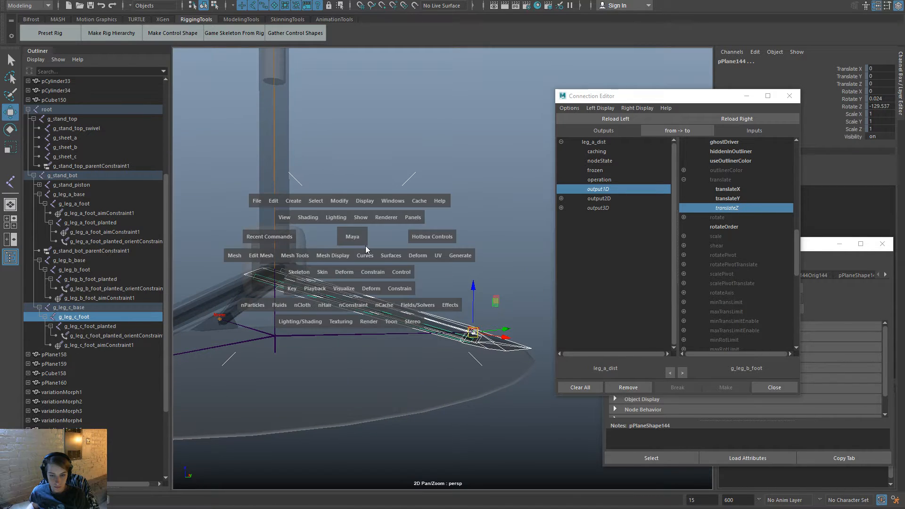
pyautogui.press('f')
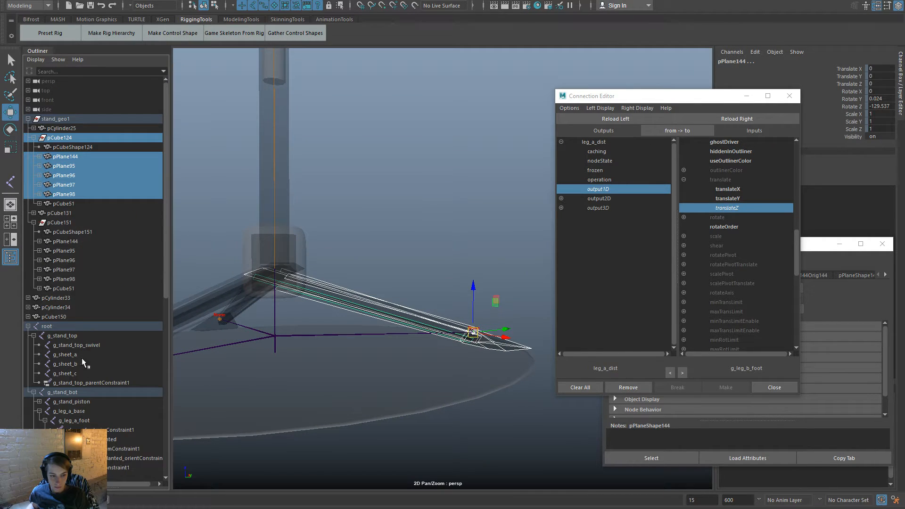
pyautogui.keyDown('ctrl'); pyautogui.click(71, 139); pyautogui.keyUp('ctrl')
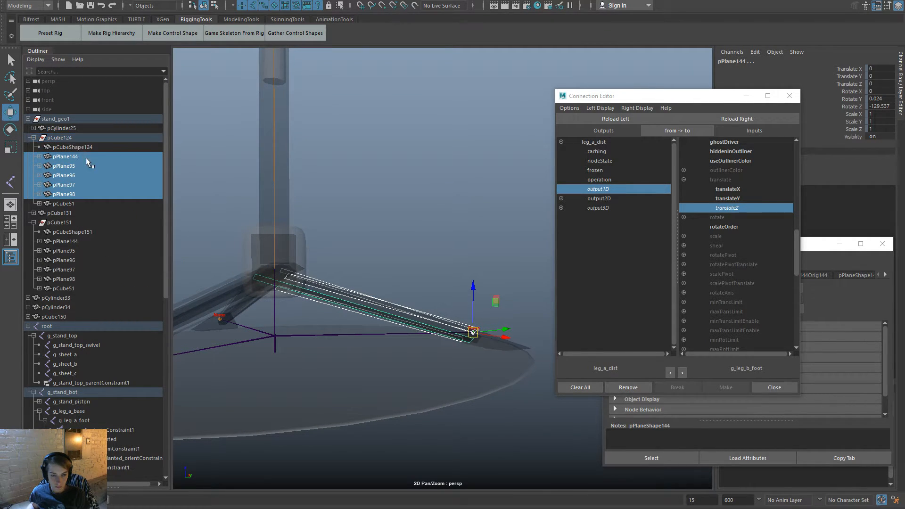
pyautogui.press('space')
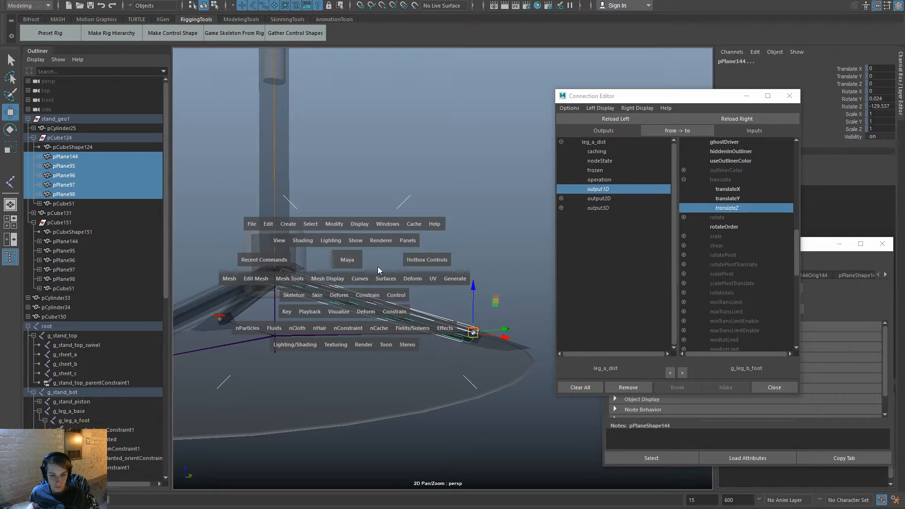
pyautogui.click(317, 294)
pyautogui.click(351, 323)
pyautogui.click(792, 96)
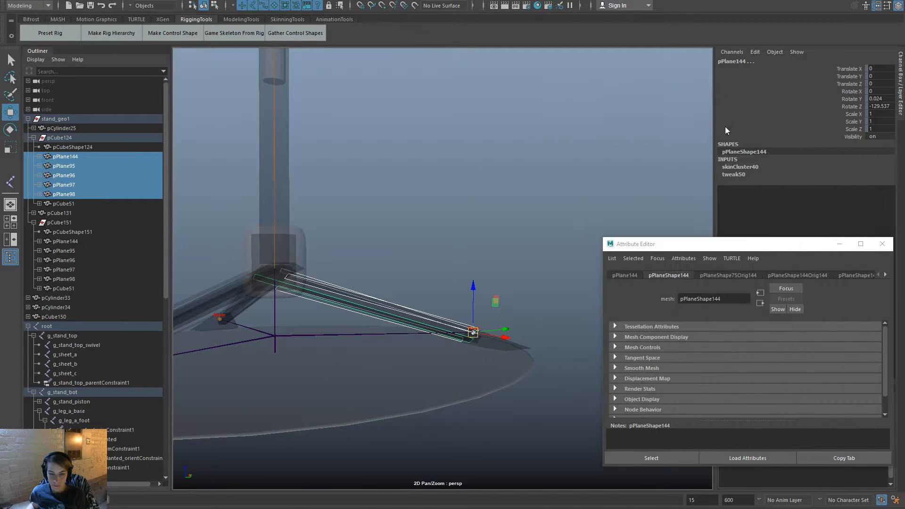
# Bind pPlane144 and pPlane95 through pPlane98 under pCube131 to the g_leg_b_foot joint with Bind Skin.
pyautogui.keyDown('alt'); pyautogui.moveTo(359, 348); pyautogui.dragTo(590, 309, button='middle'); pyautogui.keyUp('alt')
pyautogui.keyDown('alt'); pyautogui.moveTo(591, 309); pyautogui.dragTo(375, 241); pyautogui.keyUp('alt')
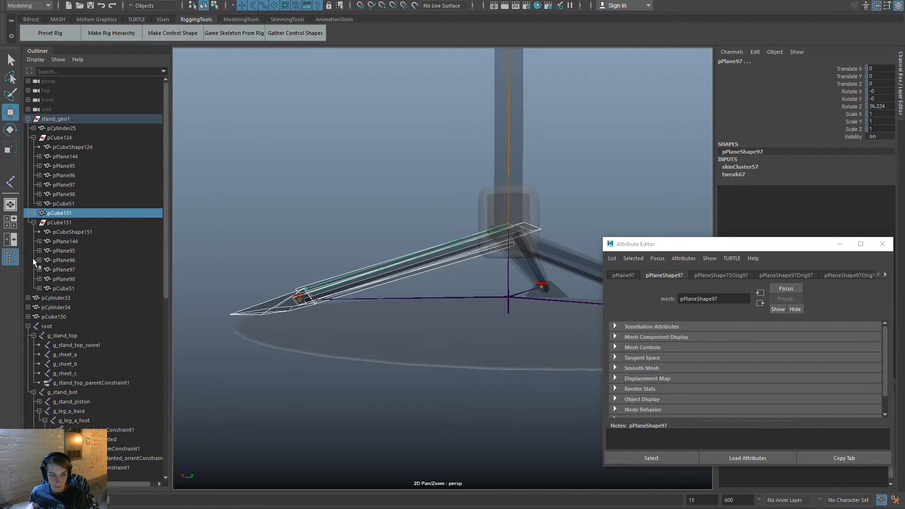
pyautogui.click(34, 213)
pyautogui.keyDown('ctrl'); pyautogui.click(73, 213); pyautogui.keyUp('ctrl')
pyautogui.keyDown('alt'); pyautogui.moveTo(480, 298); pyautogui.dragTo(347, 300); pyautogui.keyUp('alt')
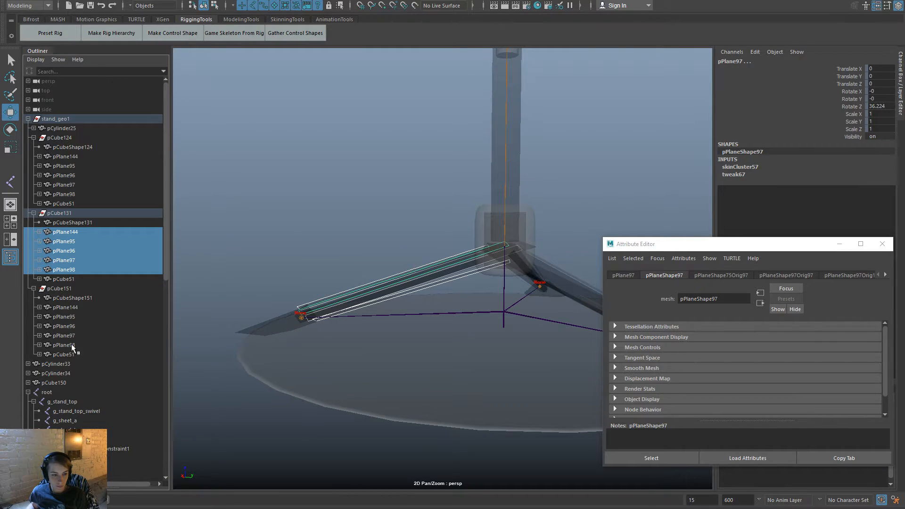
pyautogui.scroll(-5, 79, 360)
pyautogui.click(45, 335)
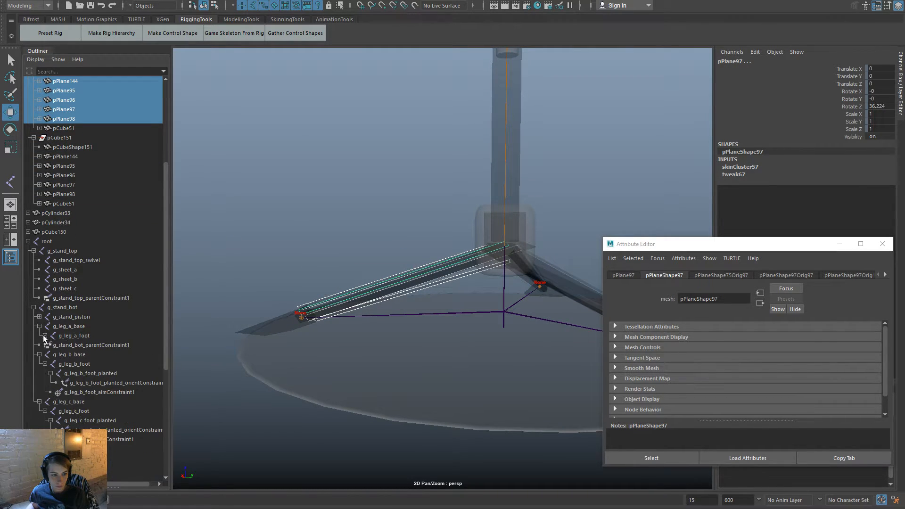
pyautogui.click(101, 411)
pyautogui.keyDown('alt'); pyautogui.moveTo(439, 330); pyautogui.dragTo(418, 332); pyautogui.keyUp('alt')
pyautogui.keyDown('ctrl'); pyautogui.click(68, 412); pyautogui.keyUp('ctrl')
pyautogui.keyDown('ctrl'); pyautogui.click(99, 364); pyautogui.keyUp('ctrl')
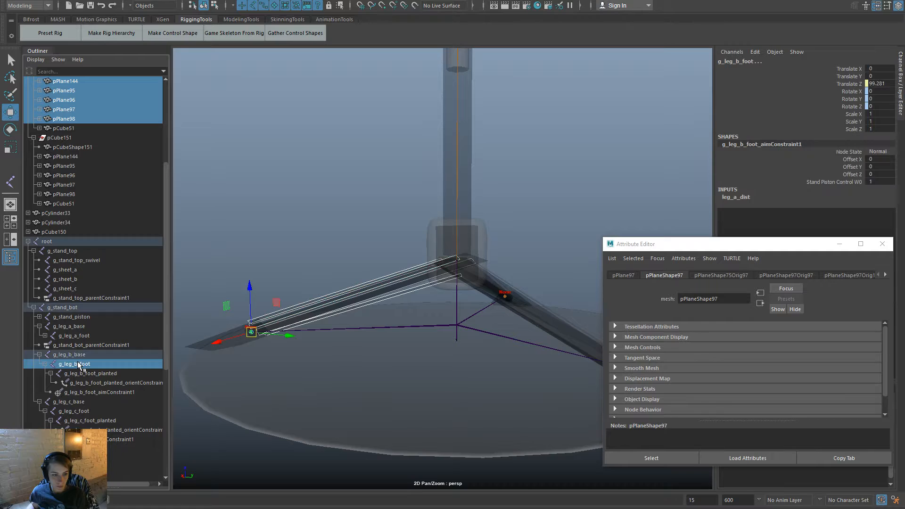
pyautogui.press('space')
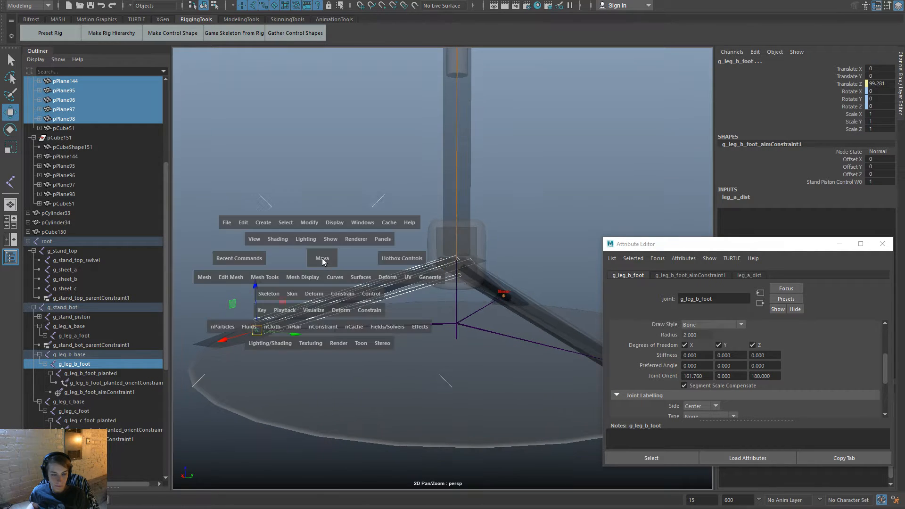
pyautogui.click(291, 296)
pyautogui.click(315, 322)
# Test the bound leg meshes by raising the stand piston control about 30 units along Z.
pyautogui.click(347, 207)
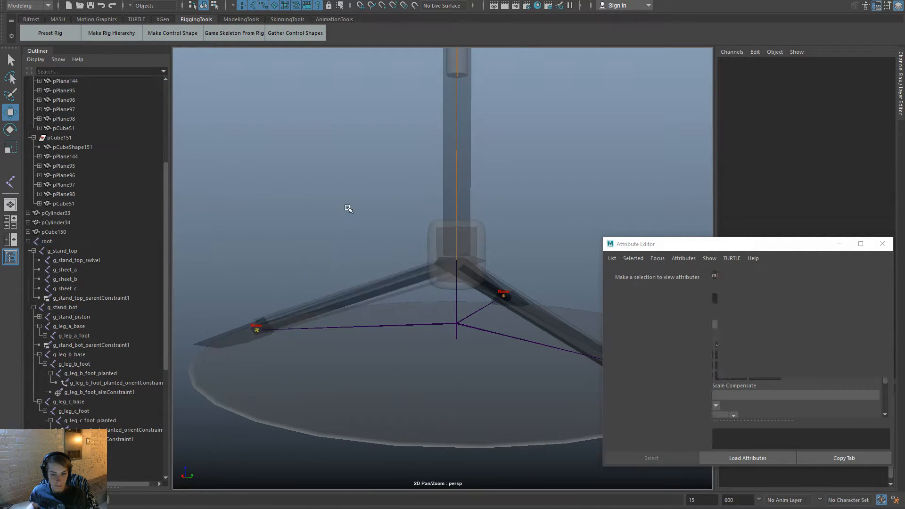
pyautogui.click(483, 230)
pyautogui.scroll(-4, 484, 230)
pyautogui.moveTo(456, 263); pyautogui.dragTo(457, 224)
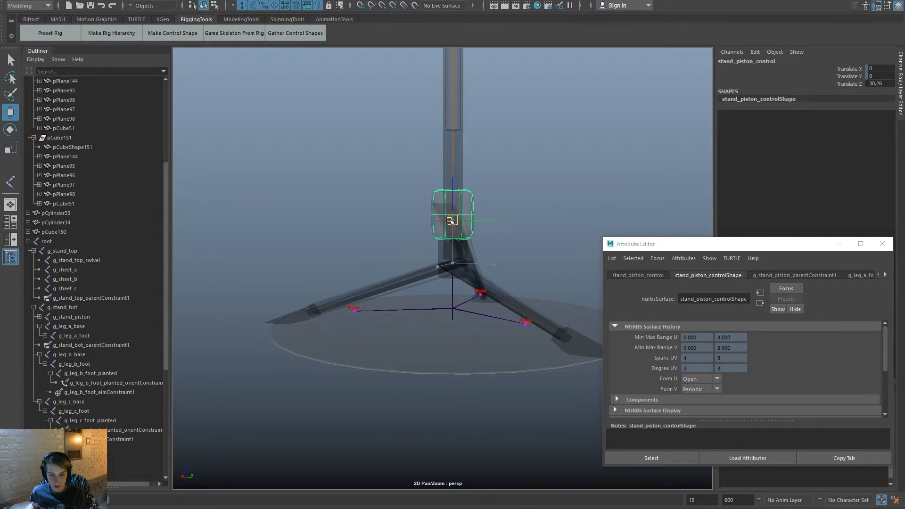
# Undo the test move of the stand piston control and restore the leg b mesh and g_leg_b_foot selection.
pyautogui.hotkey('ctrl', 'z')
pyautogui.click(443, 293)
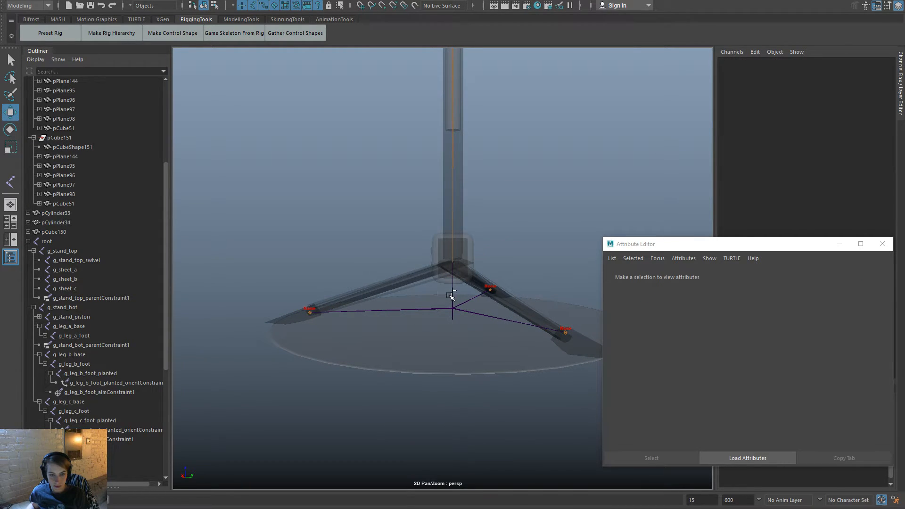
pyautogui.click(443, 295)
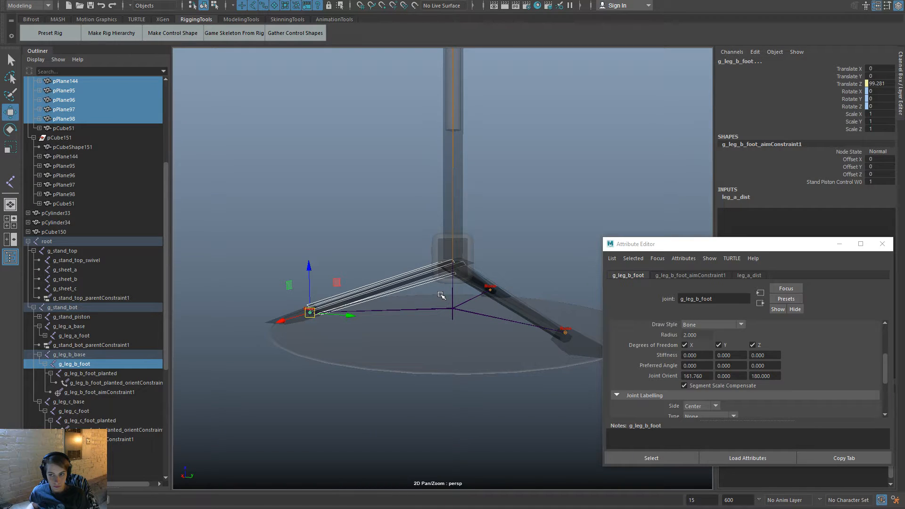
# Try to bind pPlane144 and pPlane95 through pPlane98 under pCube131 to the g_leg_b_foot joint with Bind Skin.
pyautogui.press('space')
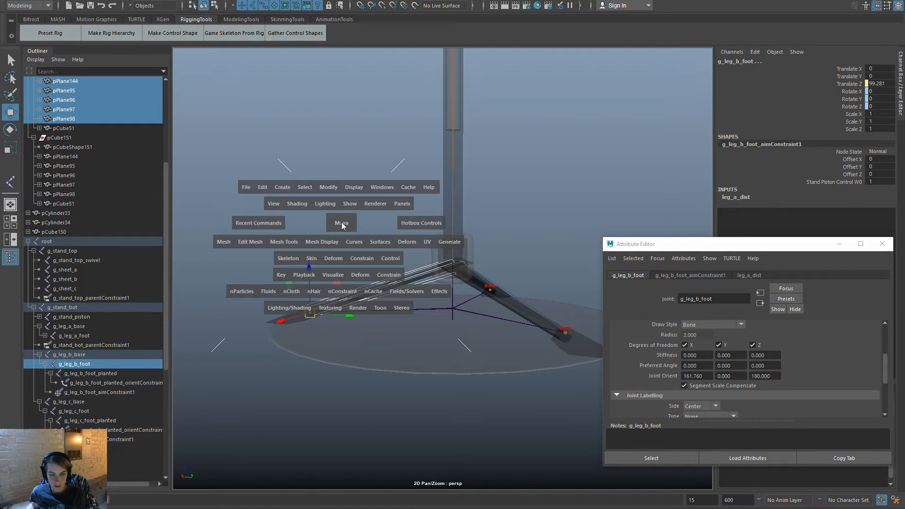
pyautogui.click(316, 258)
pyautogui.click(342, 285)
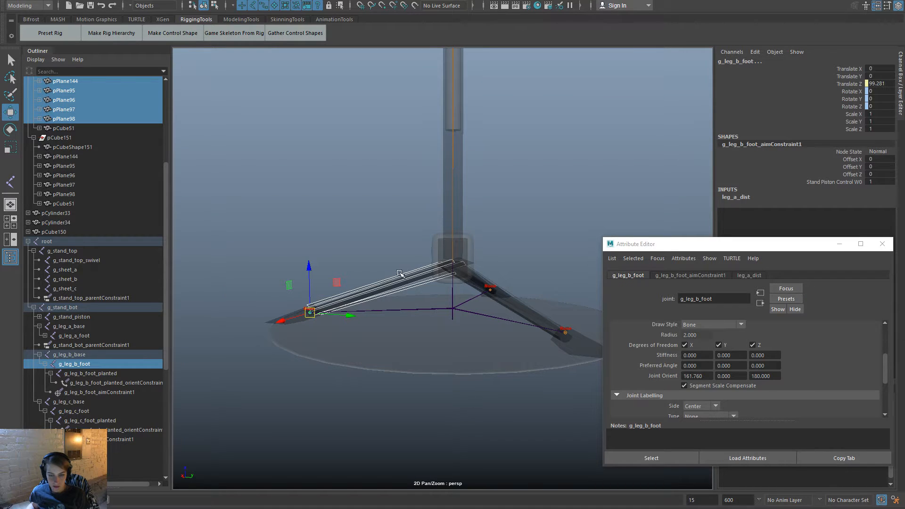
# Unbind the skin from the leg b and leg c meshes under pCube131 and pCube124.
pyautogui.keyDown('alt'); pyautogui.moveTo(400, 276); pyautogui.dragTo(358, 243); pyautogui.keyUp('alt')
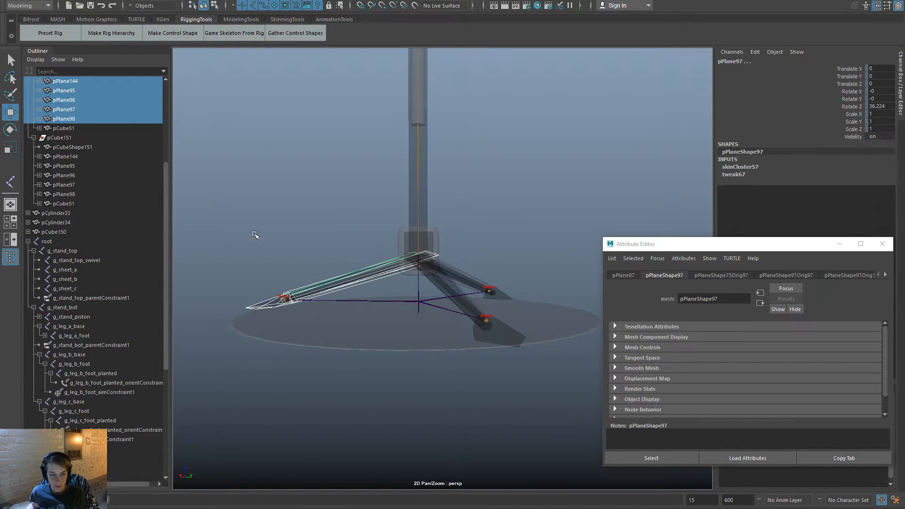
pyautogui.scroll(4, 81, 202)
pyautogui.click(83, 225)
pyautogui.click(34, 213)
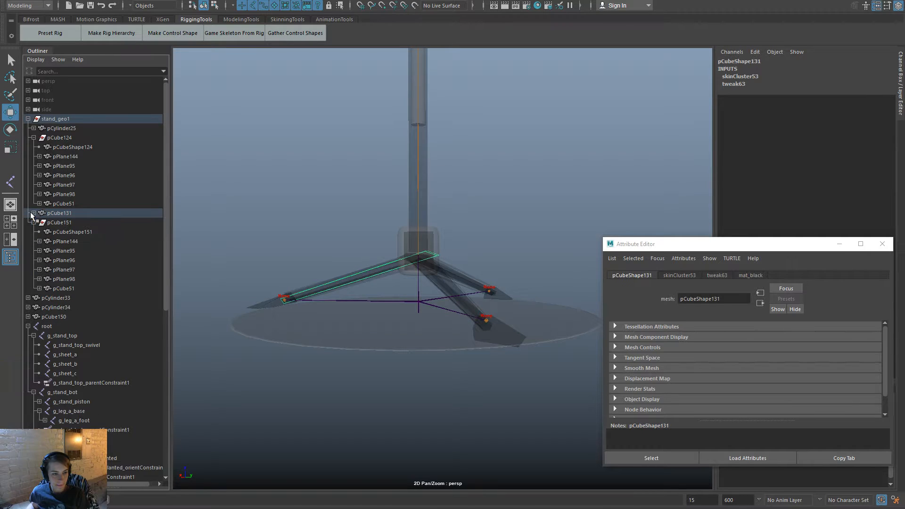
pyautogui.click(347, 256)
pyautogui.click(372, 269)
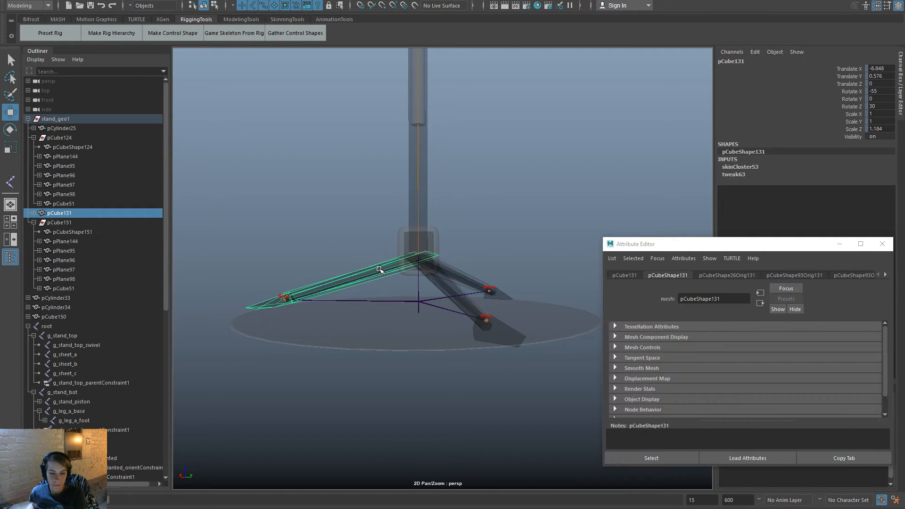
pyautogui.keyDown('shift'); pyautogui.click(436, 283); pyautogui.keyUp('shift')
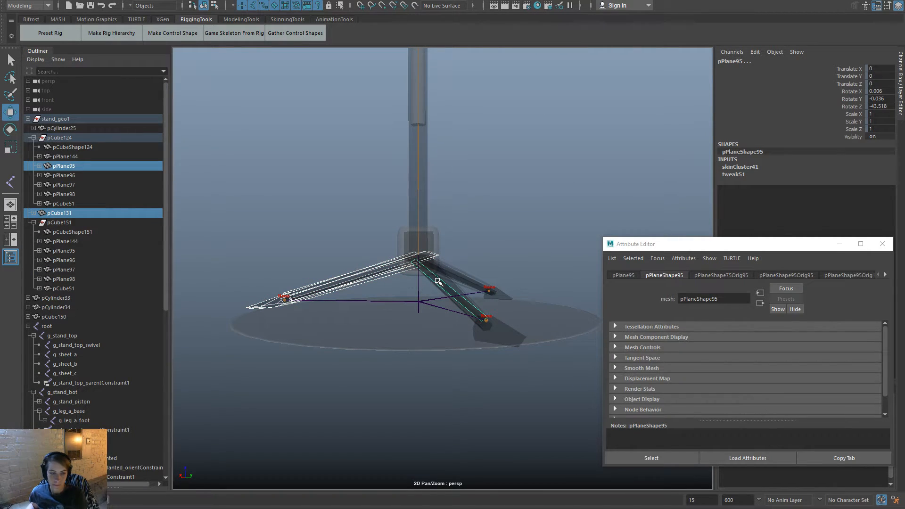
pyautogui.click(69, 214)
pyautogui.keyDown('ctrl'); pyautogui.click(66, 140); pyautogui.keyUp('ctrl')
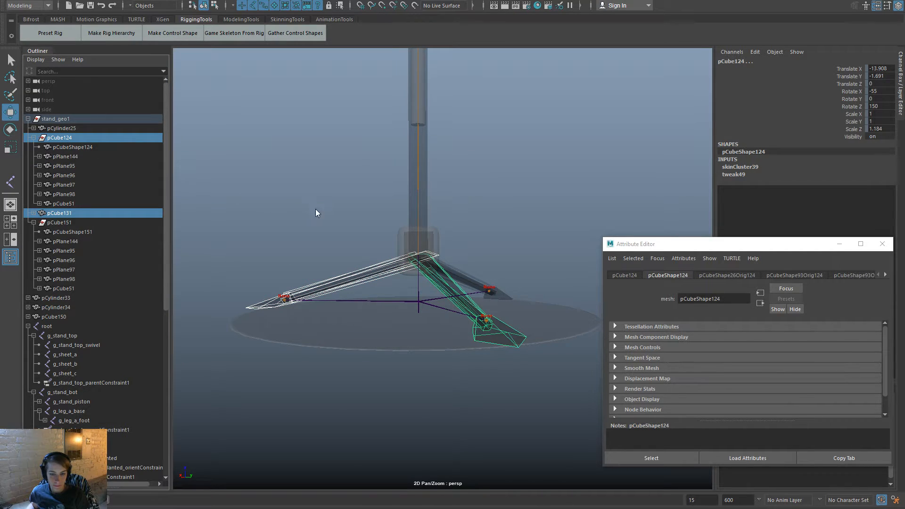
pyautogui.press('space')
pyautogui.click(284, 244)
pyautogui.click(311, 290)
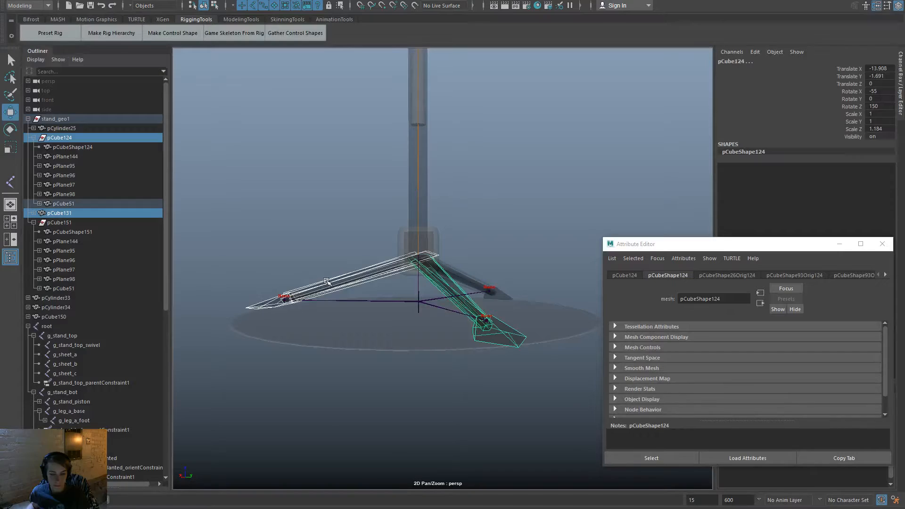
# Bind pPlane144 and pPlane95 through pPlane98 under pCube131 to the g_leg_b_base joint with Bind Skin.
pyautogui.keyDown('alt'); pyautogui.moveTo(257, 234); pyautogui.dragTo(359, 278, button='right'); pyautogui.keyUp('alt')
pyautogui.moveTo(368, 290); pyautogui.dragTo(337, 244)
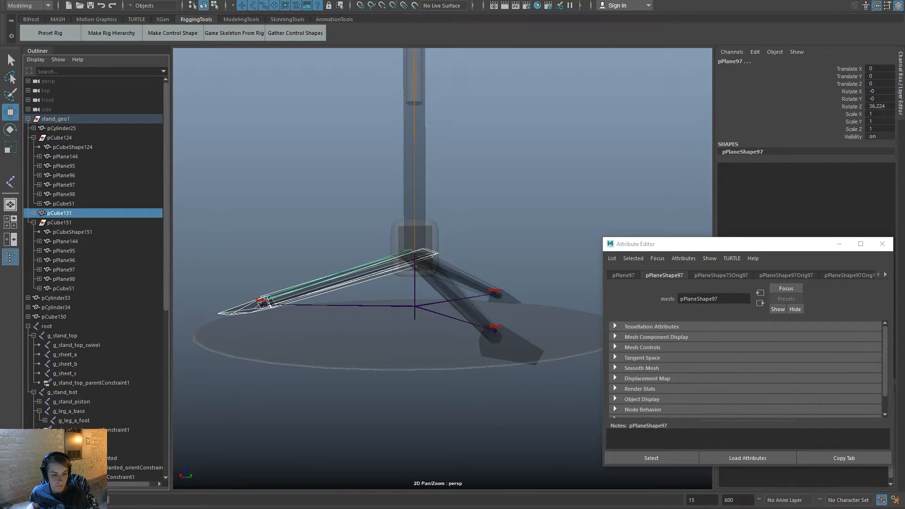
pyautogui.keyDown('ctrl'); pyautogui.click(72, 440); pyautogui.keyUp('ctrl')
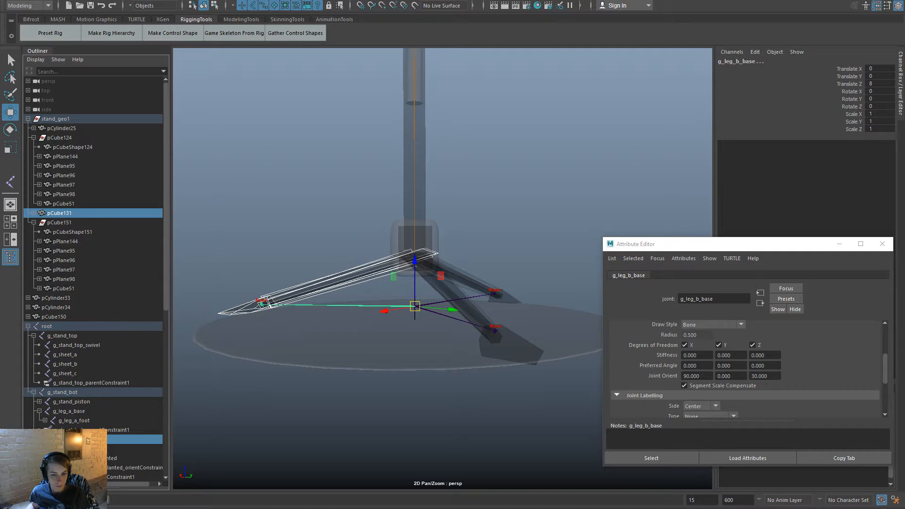
pyautogui.click(34, 212)
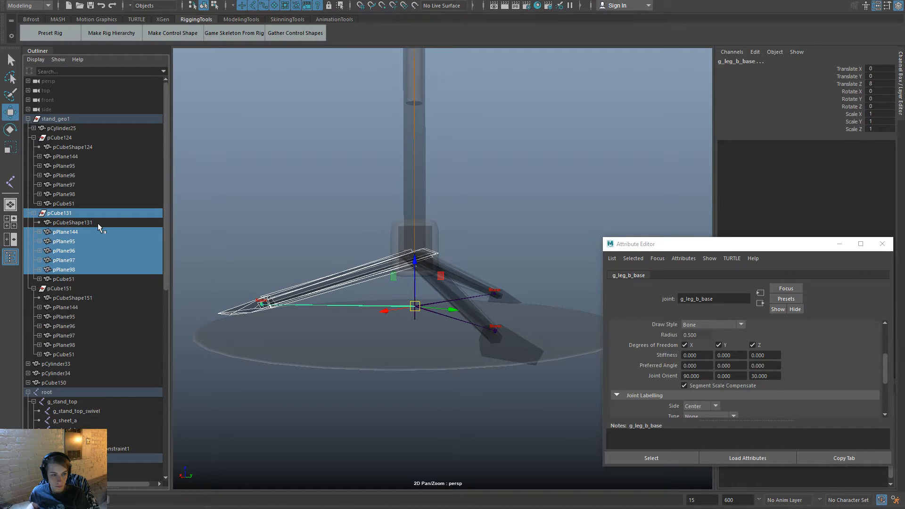
pyautogui.keyDown('ctrl'); pyautogui.click(89, 214); pyautogui.keyUp('ctrl')
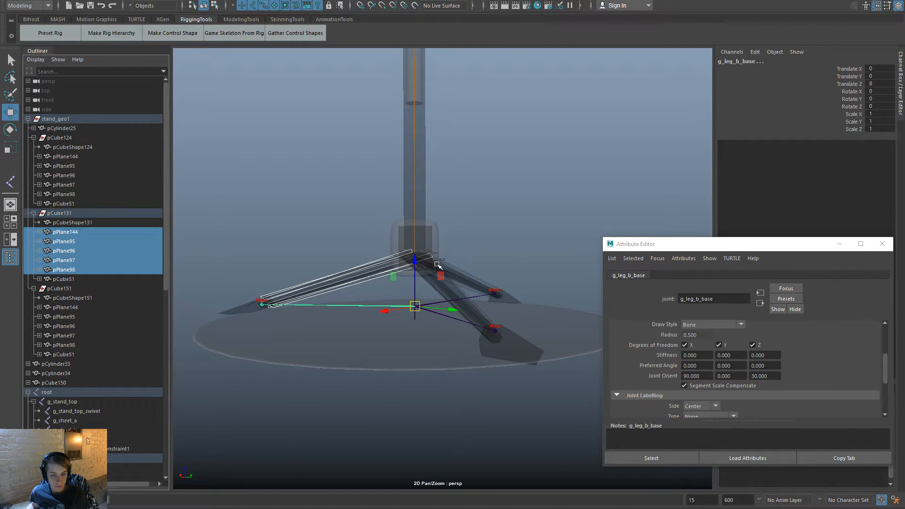
pyautogui.press('space')
pyautogui.click(296, 232)
pyautogui.click(320, 261)
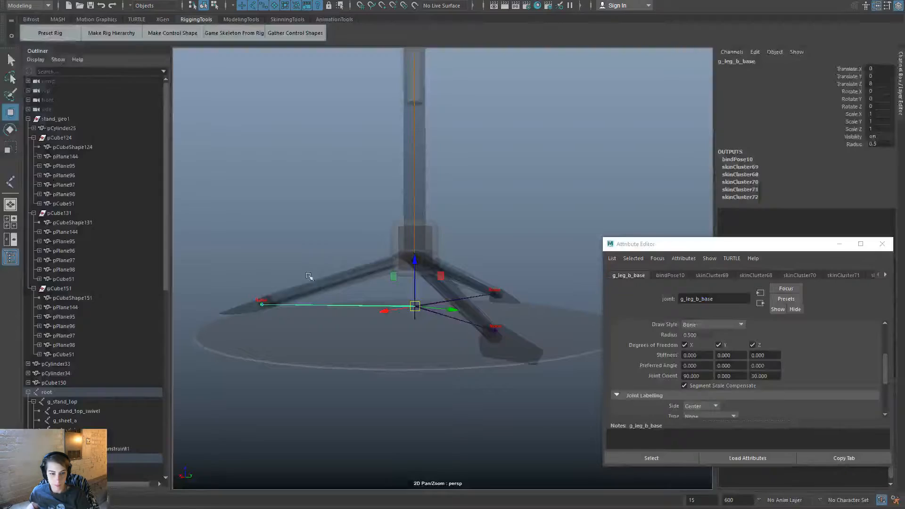
# Bind the pCube51 foot mesh under pCube131 to the g_leg_b_foot joint with Bind Skin.
pyautogui.click(235, 308)
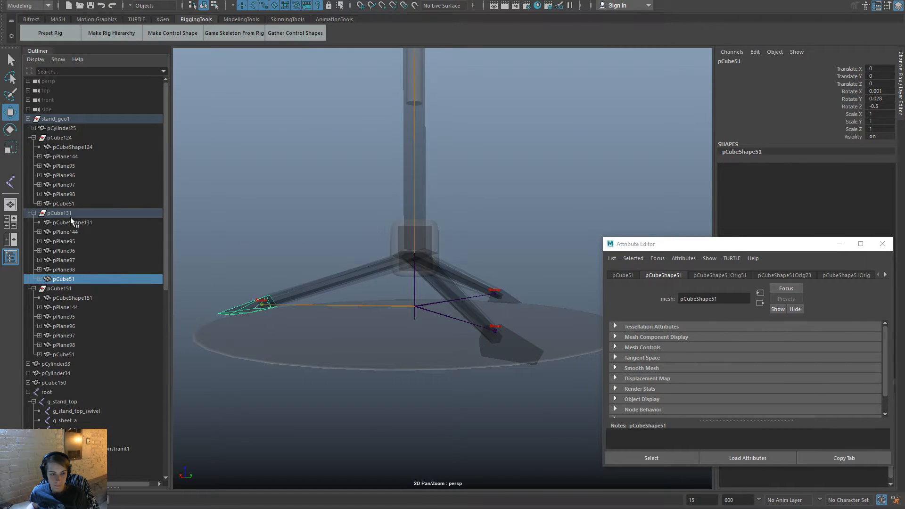
pyautogui.keyDown('alt'); pyautogui.moveTo(272, 328); pyautogui.dragTo(353, 307, button='middle'); pyautogui.keyUp('alt')
pyautogui.scroll(-3, 60, 358)
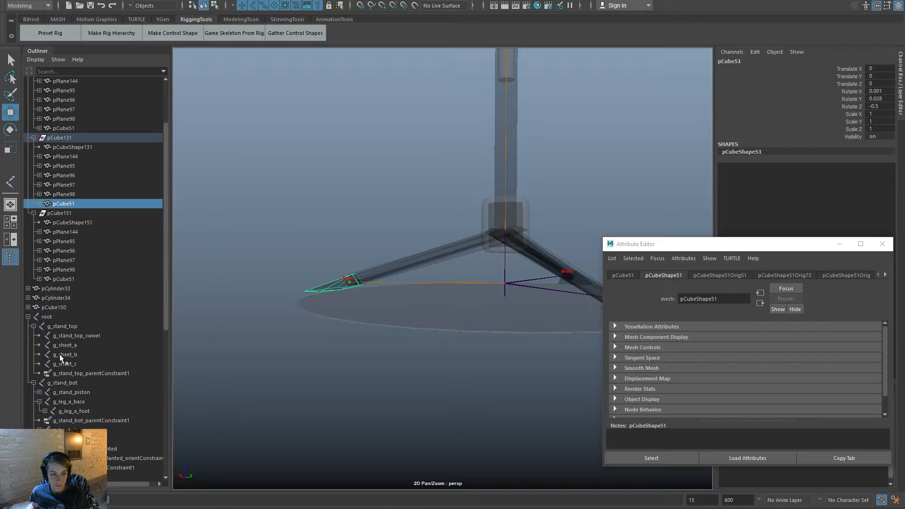
pyautogui.keyDown('ctrl'); pyautogui.click(94, 413); pyautogui.keyUp('ctrl')
pyautogui.keyDown('ctrl'); pyautogui.click(100, 408); pyautogui.keyUp('ctrl')
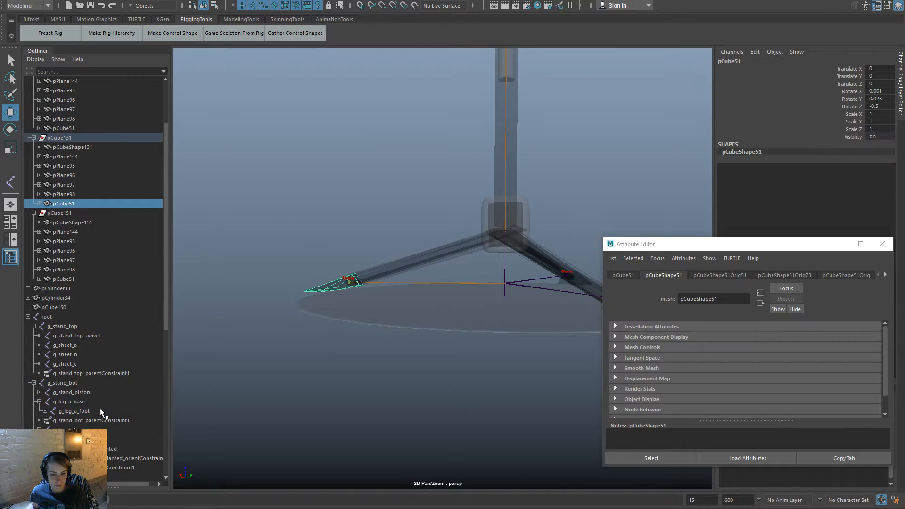
pyautogui.click(111, 439)
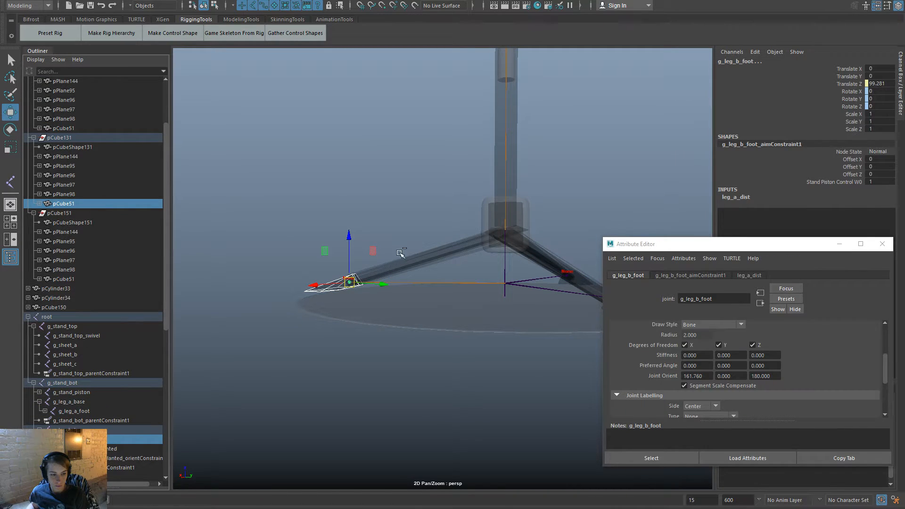
pyautogui.press('space')
pyautogui.click(366, 282)
pyautogui.click(385, 308)
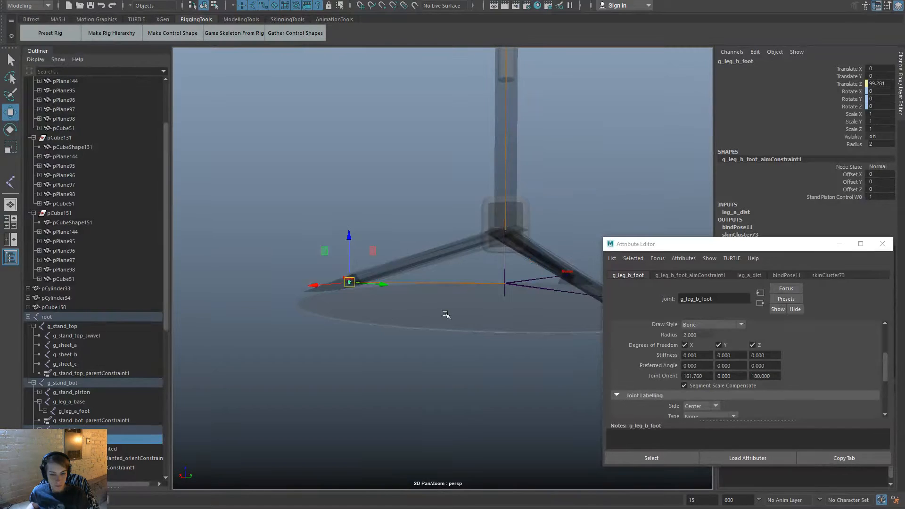
# Bind the unbound pPlane144 and pPlane95 through pPlane98 under pCube124 to the g_leg_c_foot joint with Bind Skin.
pyautogui.moveTo(444, 315); pyautogui.dragTo(476, 321, button='middle')
pyautogui.moveTo(476, 321); pyautogui.dragTo(505, 326, button='right')
pyautogui.keyDown('alt'); pyautogui.moveTo(506, 326); pyautogui.dragTo(502, 295); pyautogui.keyUp('alt')
pyautogui.keyDown('alt'); pyautogui.moveTo(502, 296); pyautogui.dragTo(447, 297, button='middle'); pyautogui.keyUp('alt')
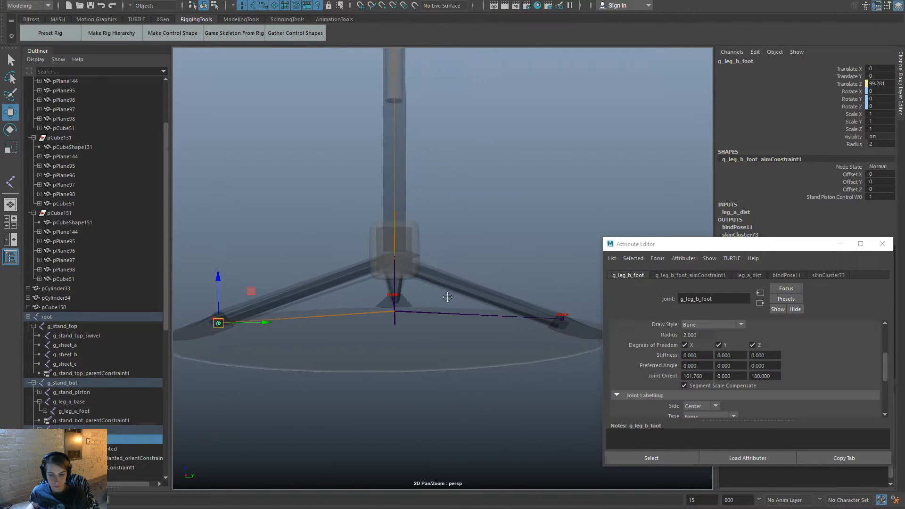
pyautogui.moveTo(454, 295); pyautogui.dragTo(455, 254)
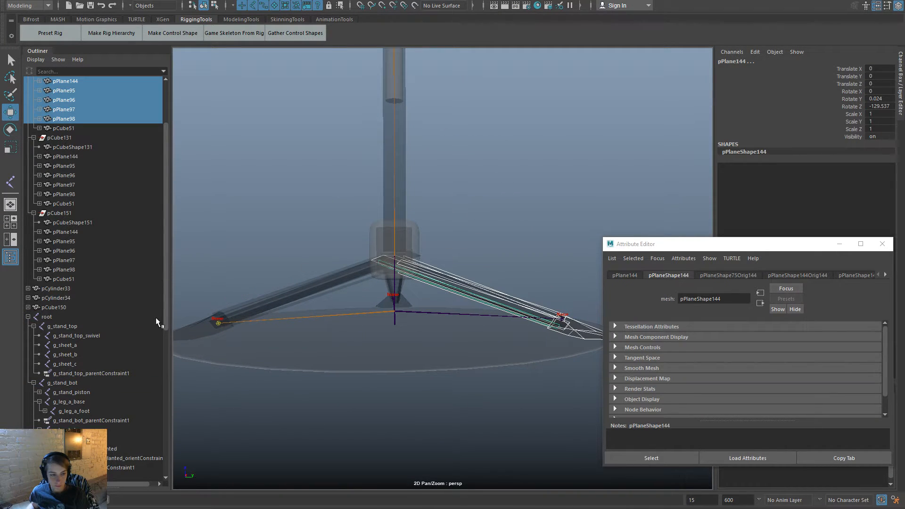
pyautogui.scroll(3, 115, 324)
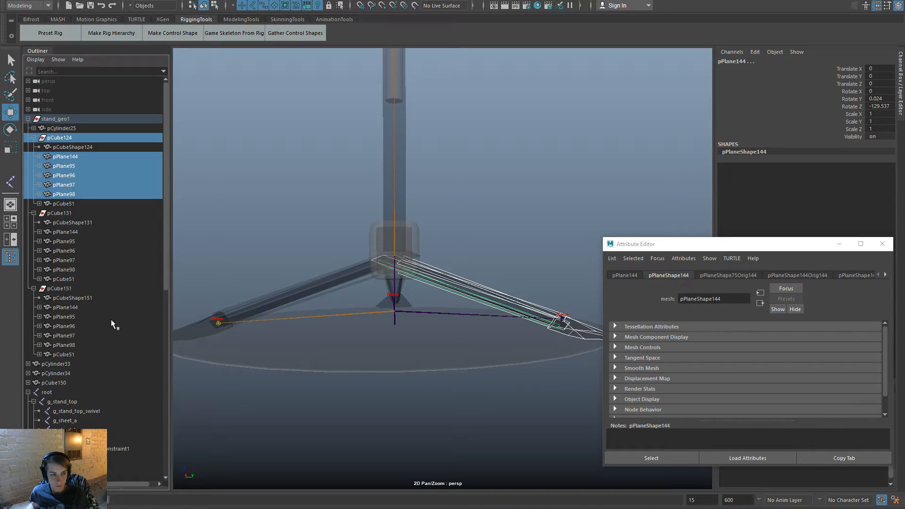
pyautogui.keyDown('ctrl'); pyautogui.click(88, 137); pyautogui.keyUp('ctrl')
pyautogui.scroll(-3, 81, 412)
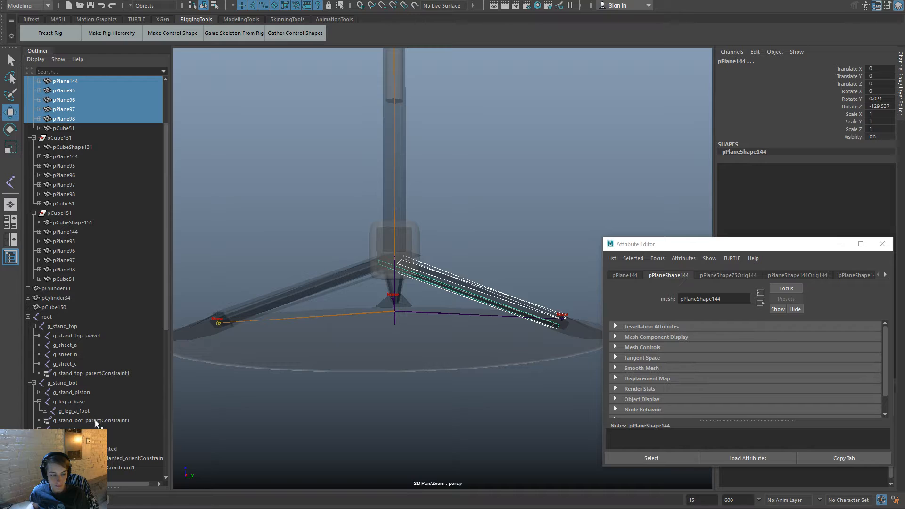
pyautogui.scroll(-3, 95, 420)
pyautogui.click(92, 402)
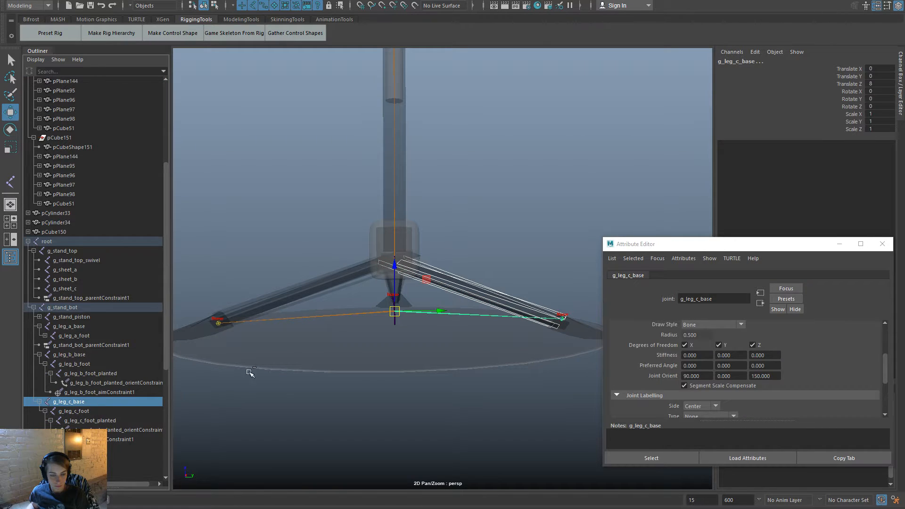
pyautogui.keyDown('alt'); pyautogui.moveTo(374, 348); pyautogui.dragTo(323, 354); pyautogui.keyUp('alt')
pyautogui.press('space')
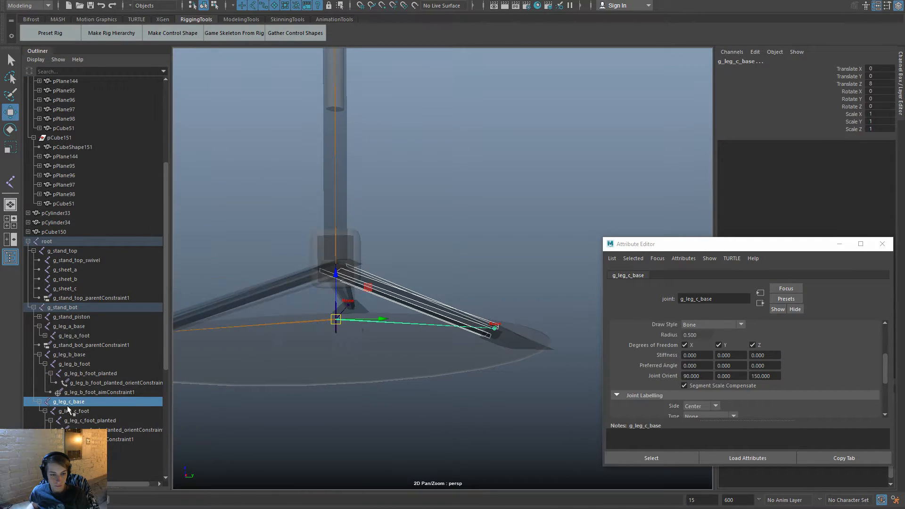
pyautogui.click(100, 411)
pyautogui.press('space')
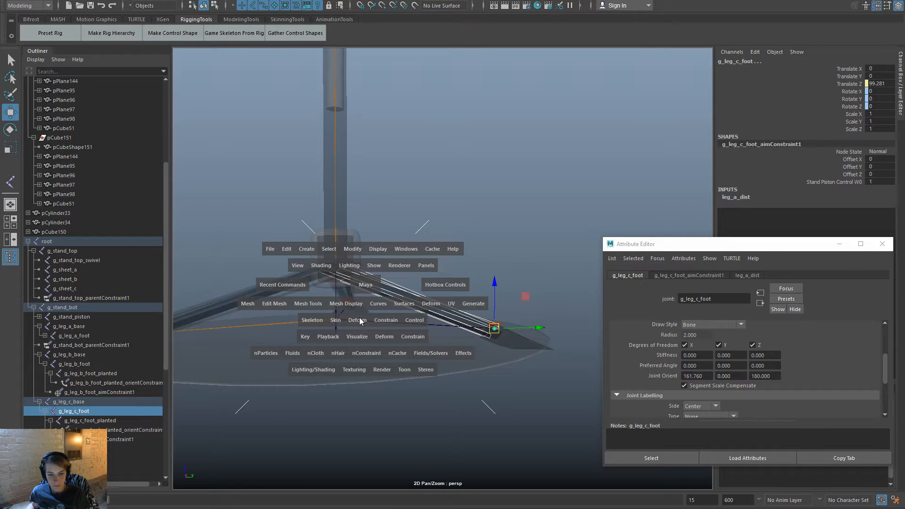
pyautogui.click(334, 320)
pyautogui.click(406, 99)
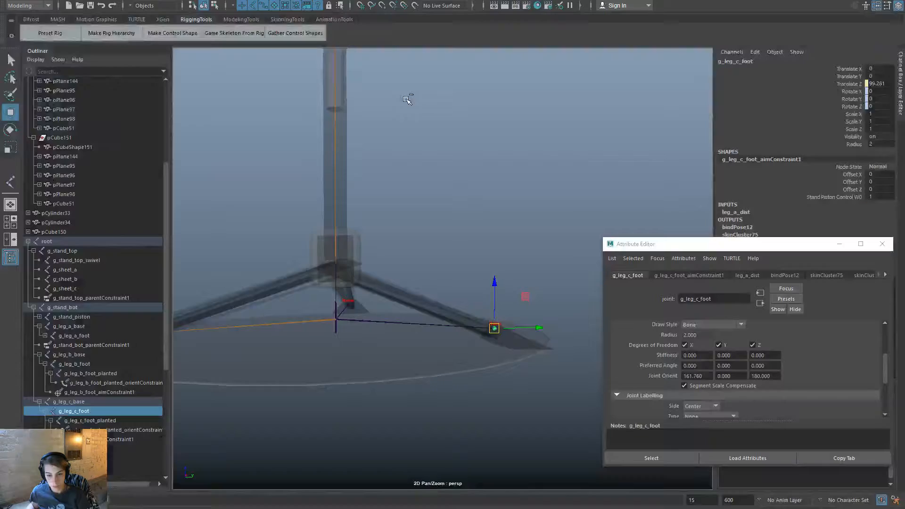
# Bind the pCube51 foot mesh under pCube124 to the g_leg_c_foot joint with Bind Skin.
pyautogui.click(516, 342)
pyautogui.click(102, 411)
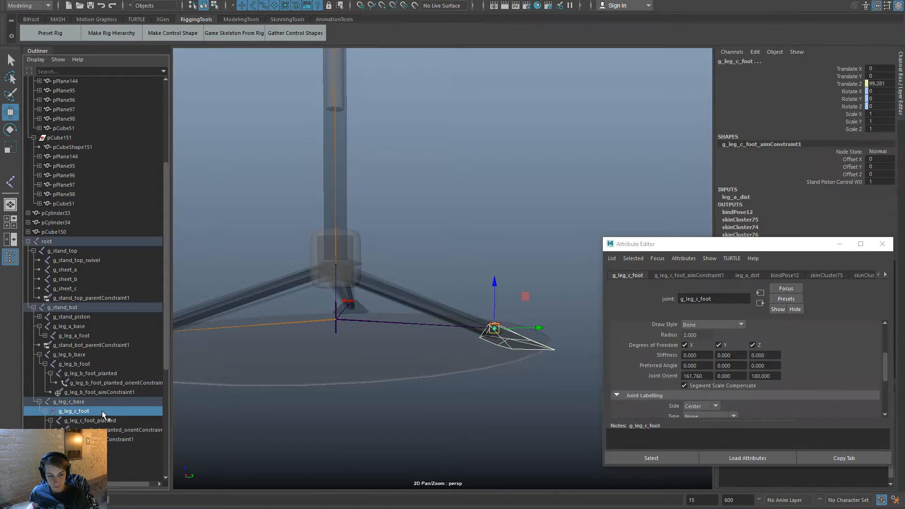
pyautogui.press('space')
pyautogui.click(363, 258)
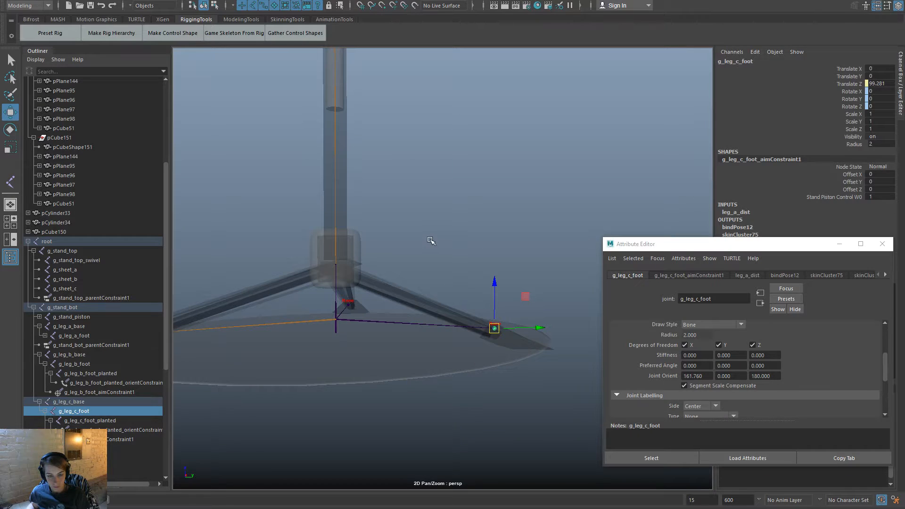
# Test the rebound legs by raising the stand piston control about 78 units along Z, and undo the move.
pyautogui.click(431, 241)
pyautogui.click(359, 238)
pyautogui.keyDown('alt'); pyautogui.moveTo(359, 238); pyautogui.dragTo(386, 176); pyautogui.keyUp('alt')
pyautogui.keyDown('alt'); pyautogui.moveTo(438, 366); pyautogui.dragTo(459, 290); pyautogui.keyUp('alt')
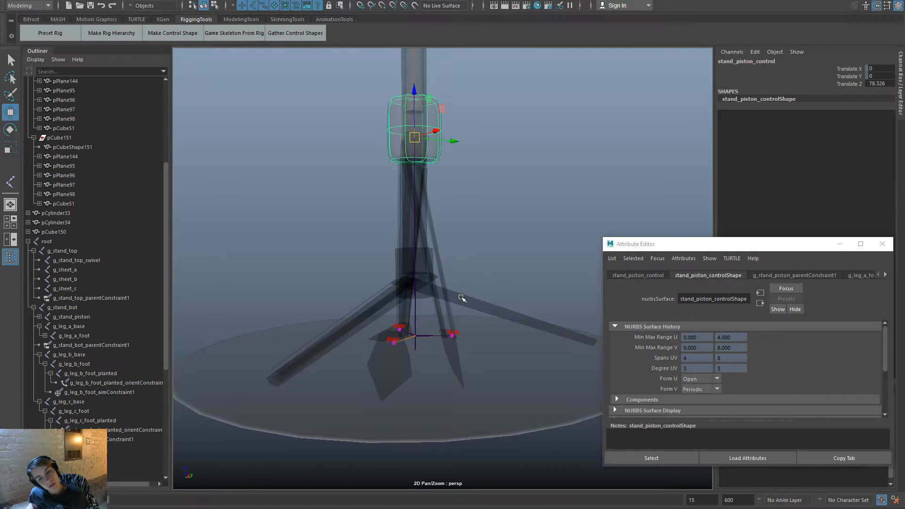
pyautogui.hotkey('ctrl', 'z')
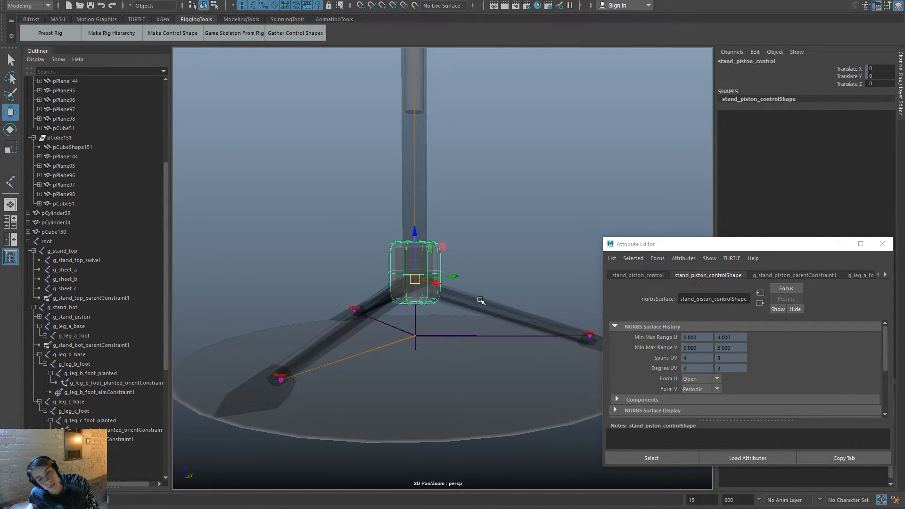
# Unbind the skin from all leg meshes of pCube124 and pCube131, including their pPlane children and both pCube51 feet.
pyautogui.click(480, 300)
pyautogui.moveTo(460, 276); pyautogui.dragTo(453, 303)
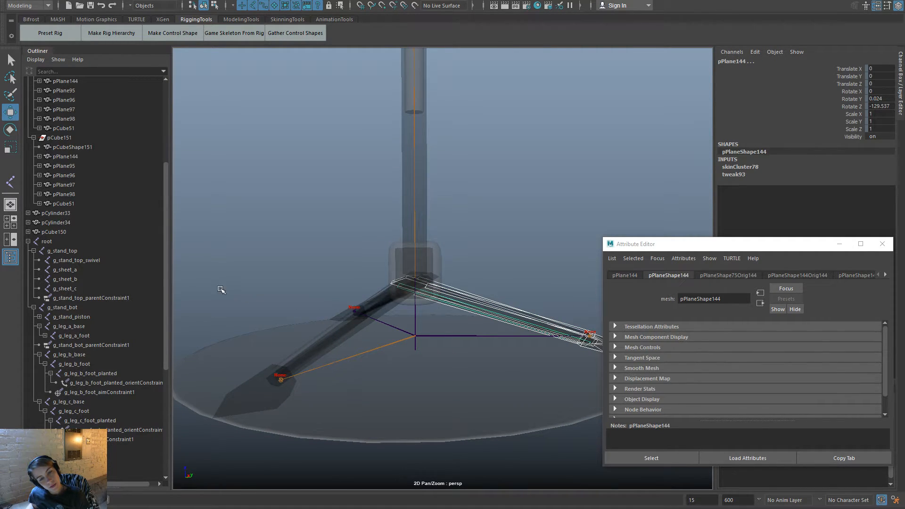
pyautogui.scroll(5, 84, 257)
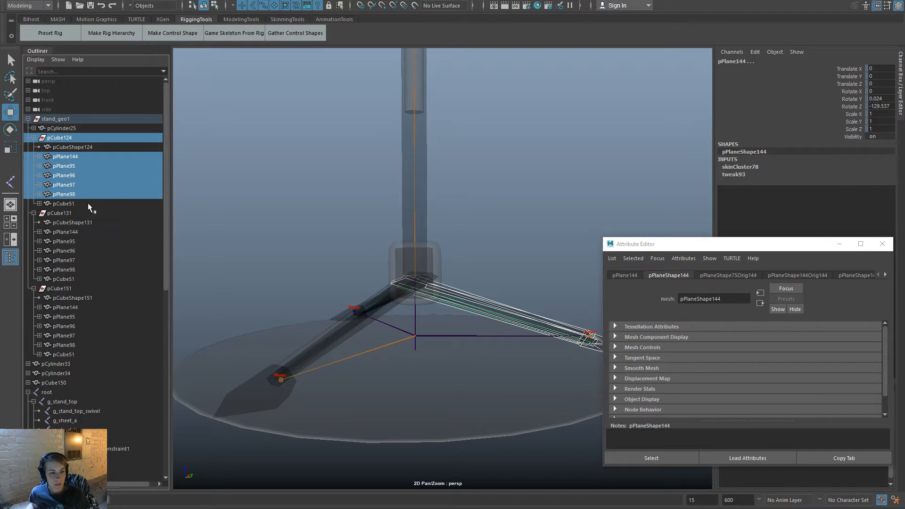
pyautogui.keyDown('alt'); pyautogui.moveTo(501, 299); pyautogui.dragTo(430, 242); pyautogui.keyUp('alt')
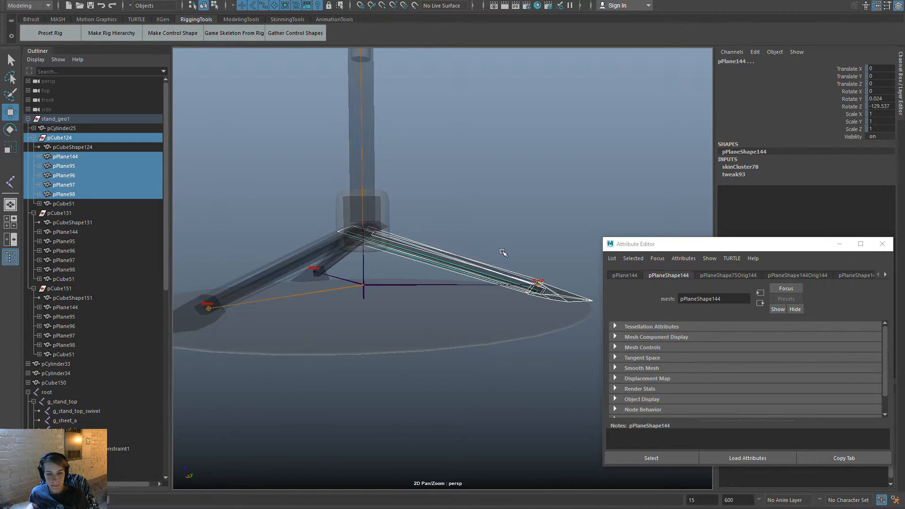
pyautogui.keyDown('alt'); pyautogui.moveTo(295, 279); pyautogui.dragTo(259, 269); pyautogui.keyUp('alt')
pyautogui.keyDown('shift'); pyautogui.moveTo(243, 235); pyautogui.dragTo(240, 230); pyautogui.keyUp('shift')
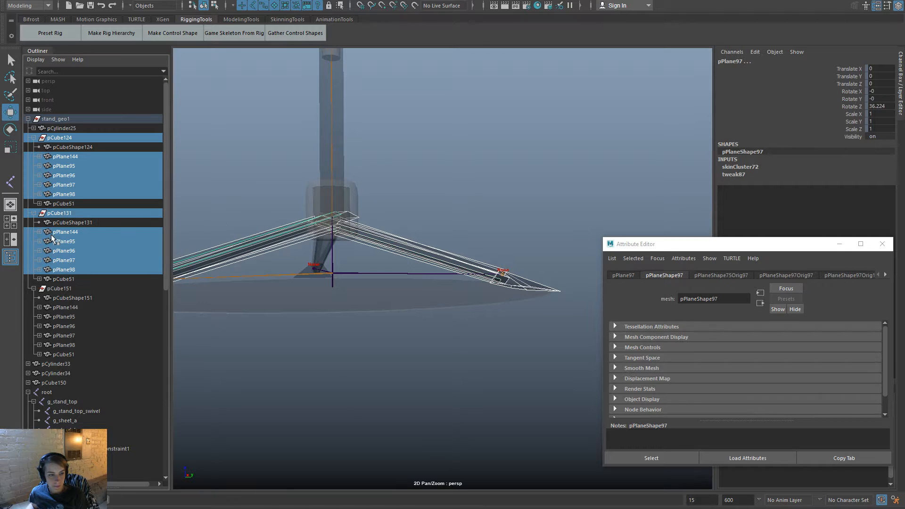
pyautogui.keyDown('ctrl'); pyautogui.click(70, 226); pyautogui.keyUp('ctrl')
pyautogui.keyDown('ctrl'); pyautogui.click(69, 279); pyautogui.keyUp('ctrl')
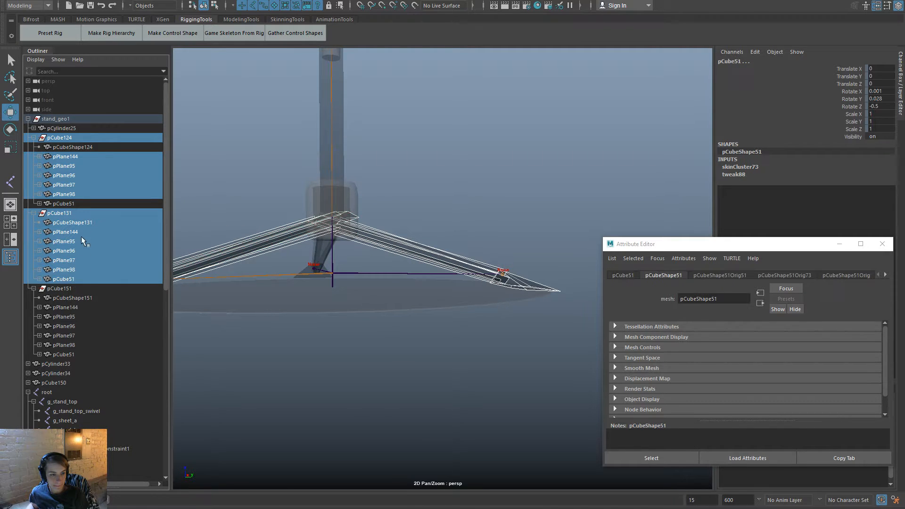
pyautogui.keyDown('ctrl'); pyautogui.click(87, 204); pyautogui.keyUp('ctrl')
pyautogui.scroll(-2, 445, 359)
pyautogui.press('space')
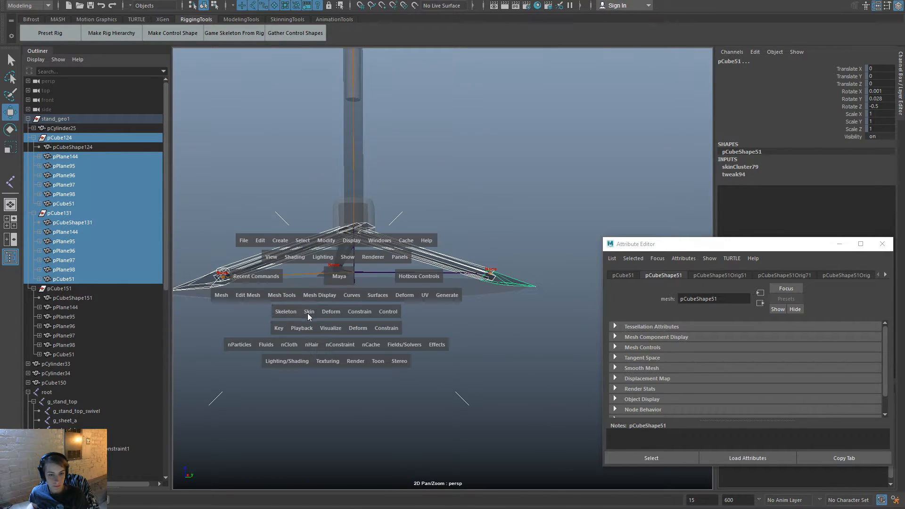
pyautogui.click(309, 312)
pyautogui.click(335, 359)
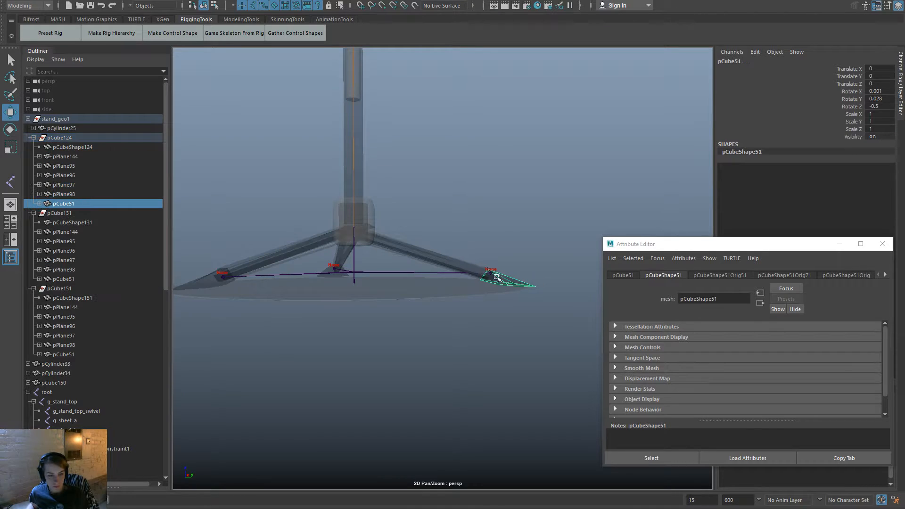
# Parent the two pCube51 foot meshes from pCube124 and pCube131 directly under stand_geo1.
pyautogui.keyDown('ctrl'); pyautogui.click(57, 120); pyautogui.keyUp('ctrl')
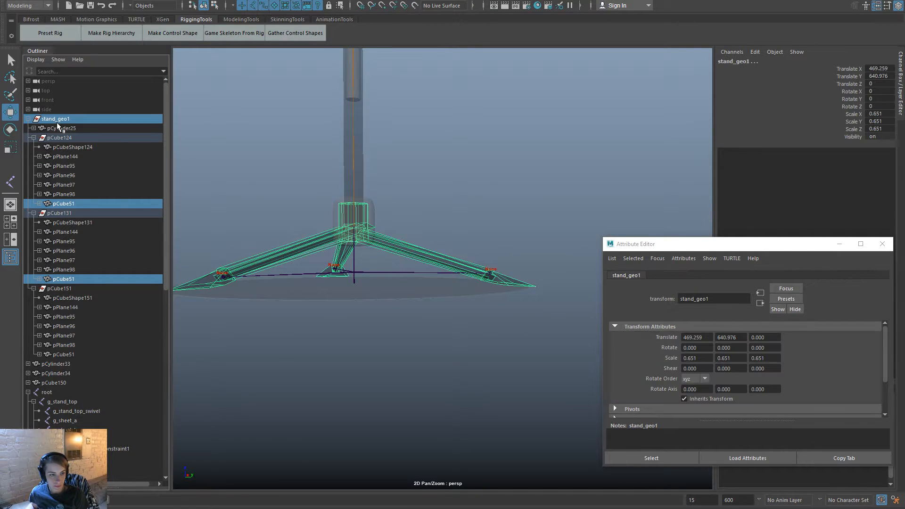
pyautogui.press('p')
pyautogui.click(443, 202)
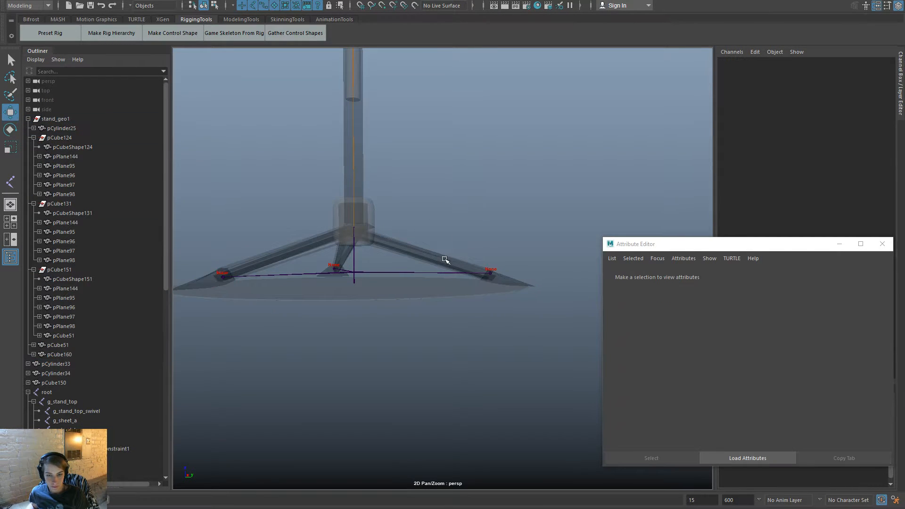
# Bind the pCube124 leg mesh to the g_leg_c_base joint with Bind Skin.
pyautogui.click(445, 259)
pyautogui.press('Up')
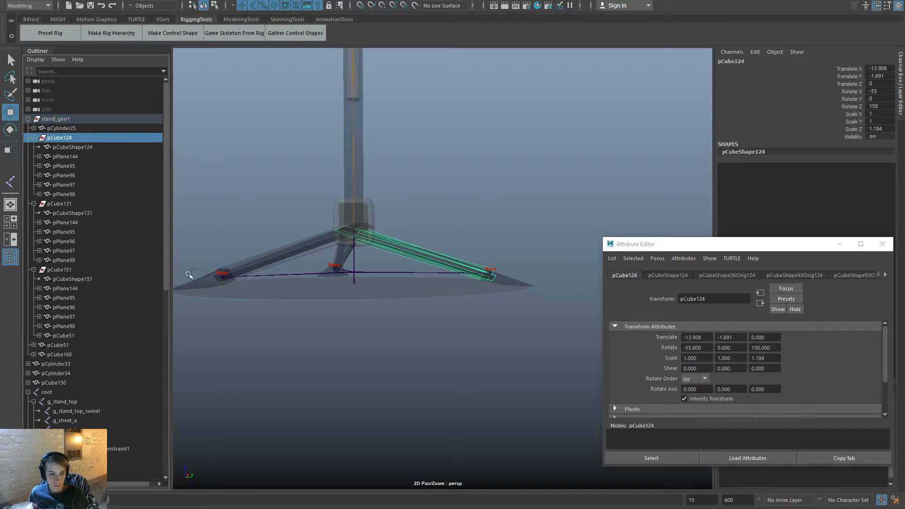
pyautogui.scroll(-3, 81, 423)
pyautogui.click(71, 430)
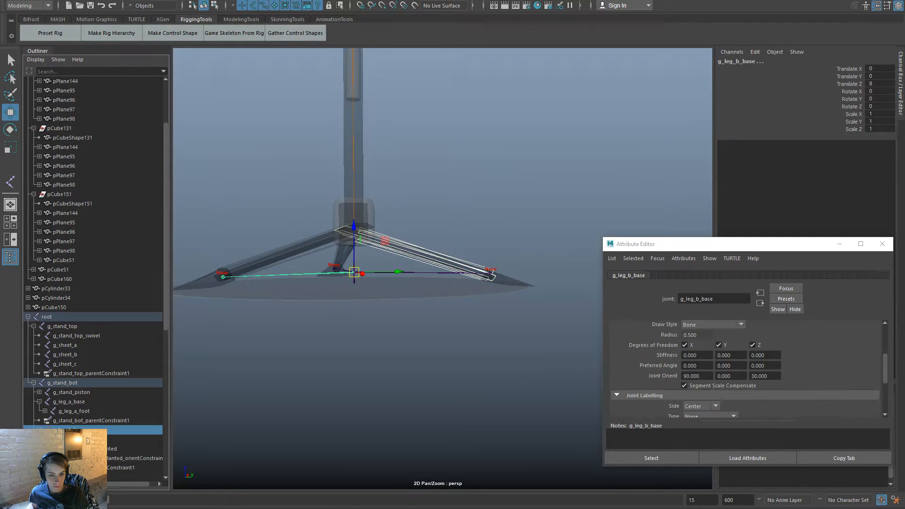
pyautogui.hotkey('ctrl', 'z')
pyautogui.scroll(-3, 113, 471)
pyautogui.click(68, 401)
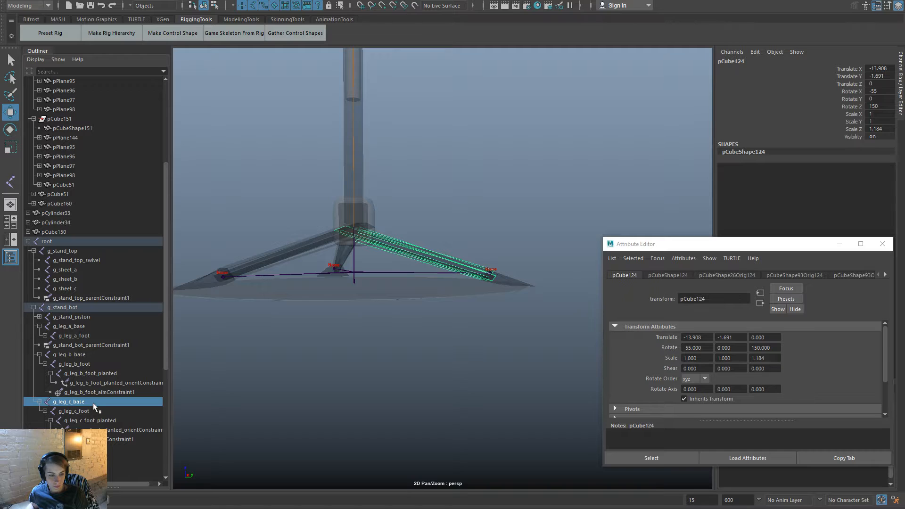
pyautogui.press('space')
pyautogui.click(293, 331)
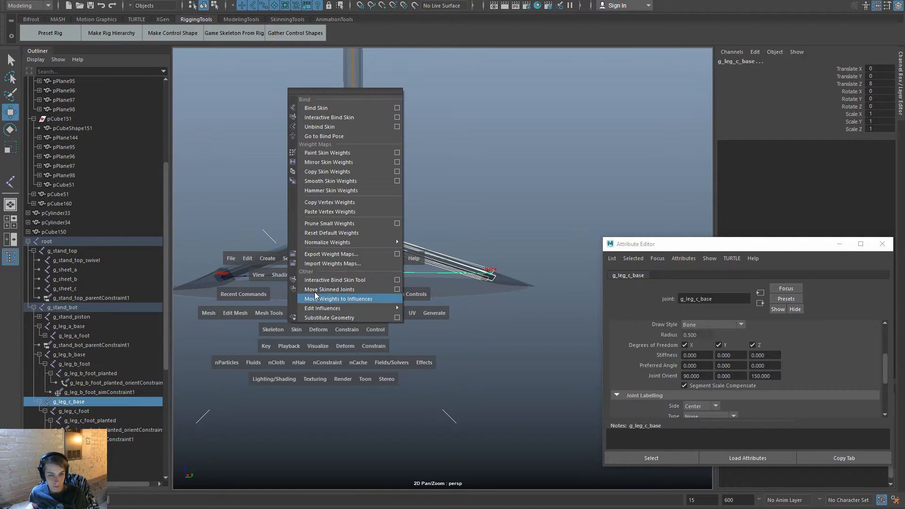
pyautogui.click(328, 111)
# Bind the pCube51 foot mesh directly under stand_geo1 to the g_leg_c_foot_planted joint by repeating Bind Skin.
pyautogui.keyDown('alt'); pyautogui.moveTo(430, 191); pyautogui.dragTo(420, 330); pyautogui.keyUp('alt')
pyautogui.click(422, 375)
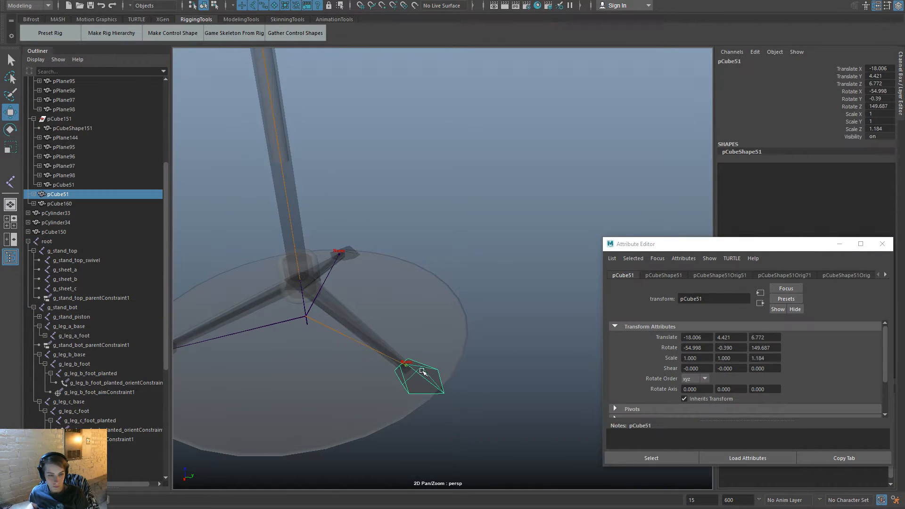
pyautogui.keyDown('ctrl'); pyautogui.click(107, 376); pyautogui.keyUp('ctrl')
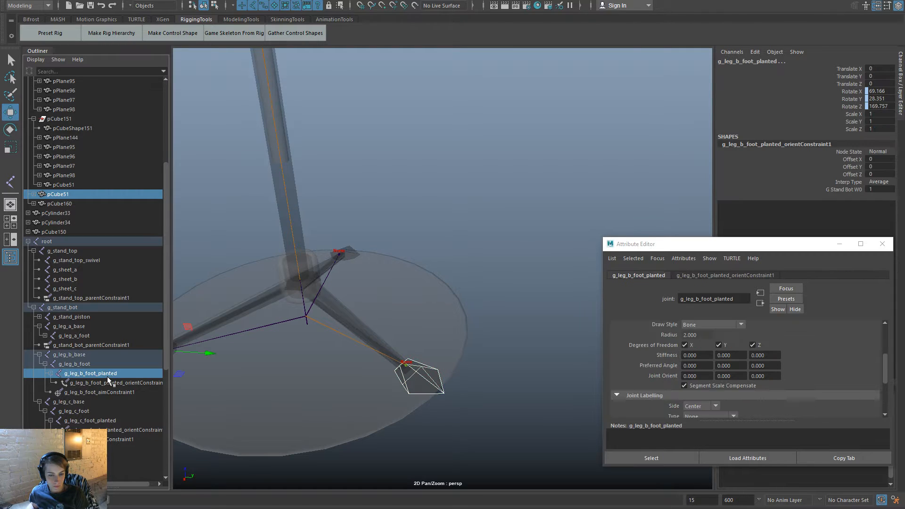
pyautogui.keyDown('ctrl'); pyautogui.click(108, 377); pyautogui.keyUp('ctrl')
pyautogui.keyDown('ctrl'); pyautogui.click(128, 422); pyautogui.keyUp('ctrl')
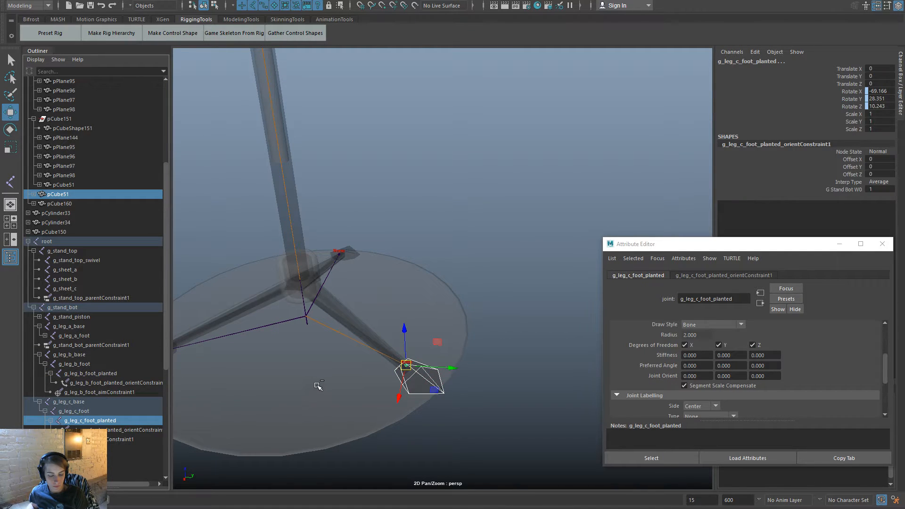
pyautogui.press('g')
pyautogui.keyDown('alt'); pyautogui.moveTo(331, 361); pyautogui.dragTo(463, 332, button='middle'); pyautogui.keyUp('alt')
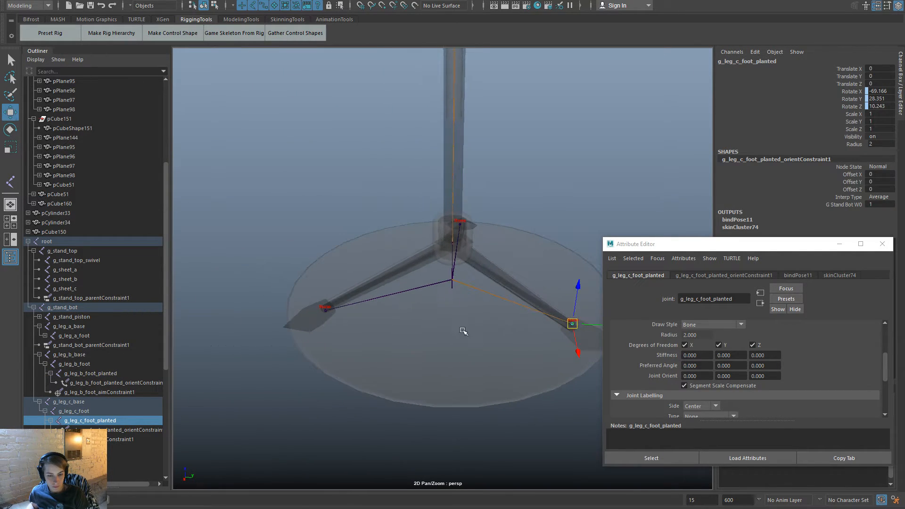
# Test the leg c bindings by raising the stand piston control about 62 units along Z, and undo the move.
pyautogui.click(472, 216)
pyautogui.keyDown('alt'); pyautogui.moveTo(509, 301); pyautogui.dragTo(516, 255); pyautogui.keyUp('alt')
pyautogui.scroll(-1, 514, 251)
pyautogui.moveTo(457, 213); pyautogui.dragTo(505, 141)
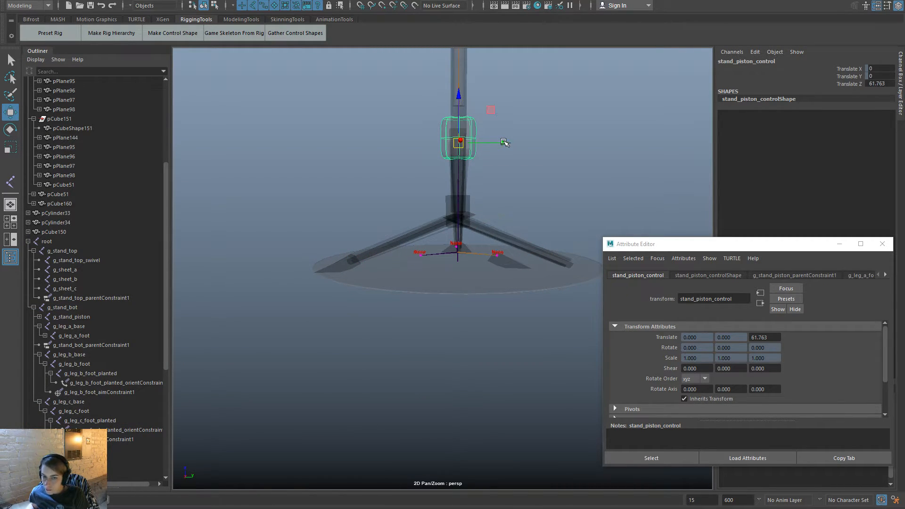
pyautogui.hotkey('ctrl', 'z')
# Unbind the pCube124 leg mesh and bind it to the g_leg_c_foot joint with Bind Skin.
pyautogui.click(517, 244)
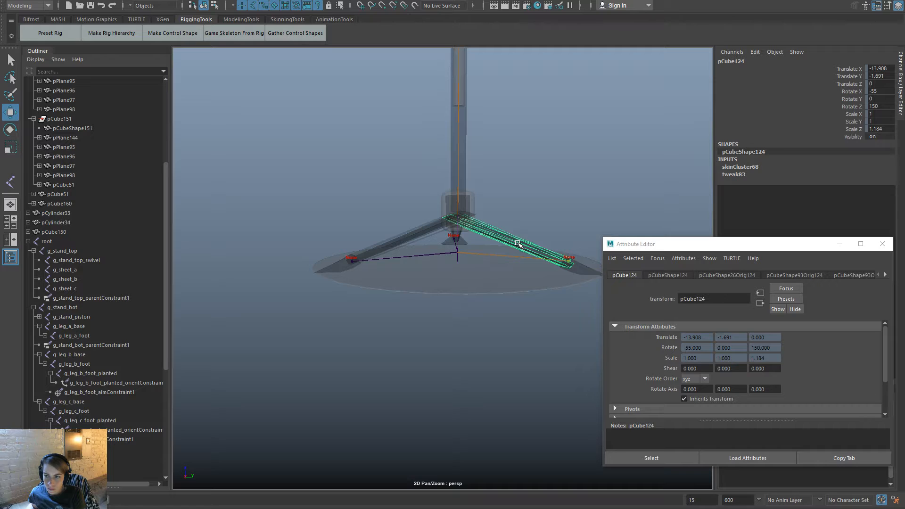
pyautogui.press('space')
pyautogui.click(408, 220)
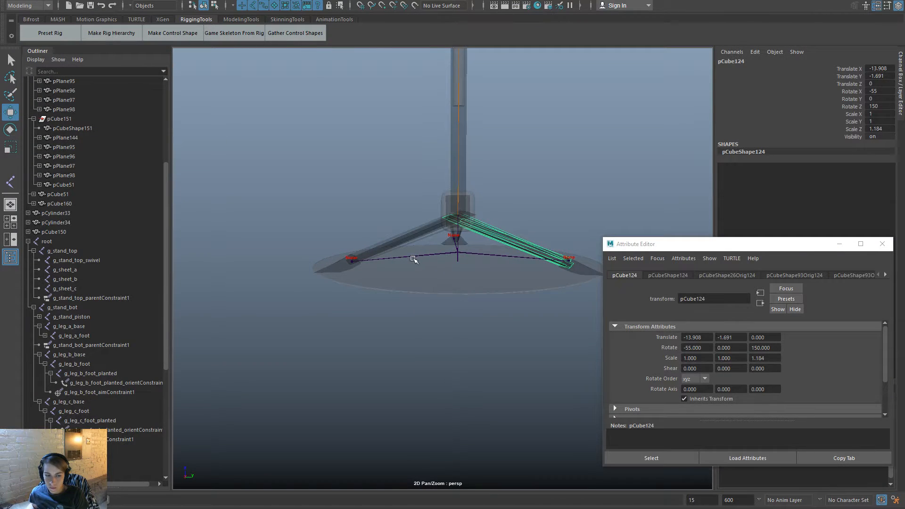
pyautogui.click(92, 364)
pyautogui.hotkey('ctrl', 'z')
pyautogui.click(74, 410)
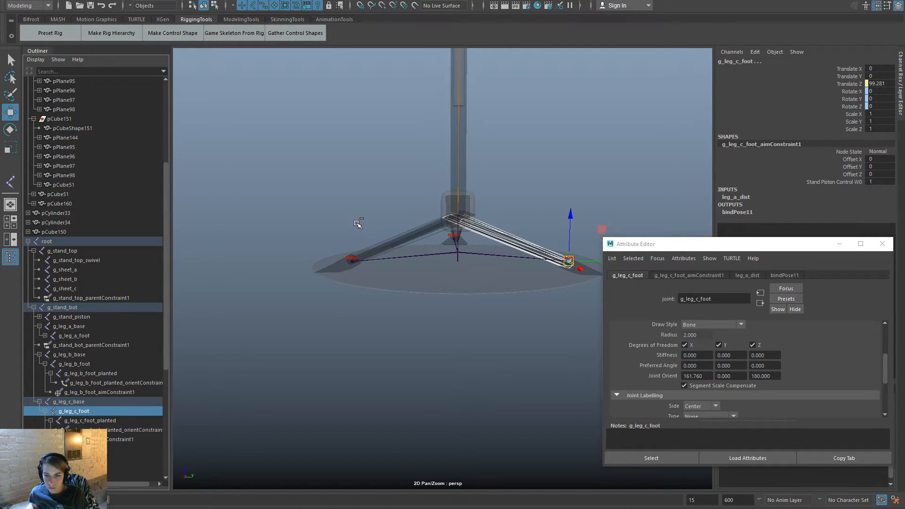
pyautogui.press('space')
pyautogui.moveTo(326, 259); pyautogui.dragTo(348, 286)
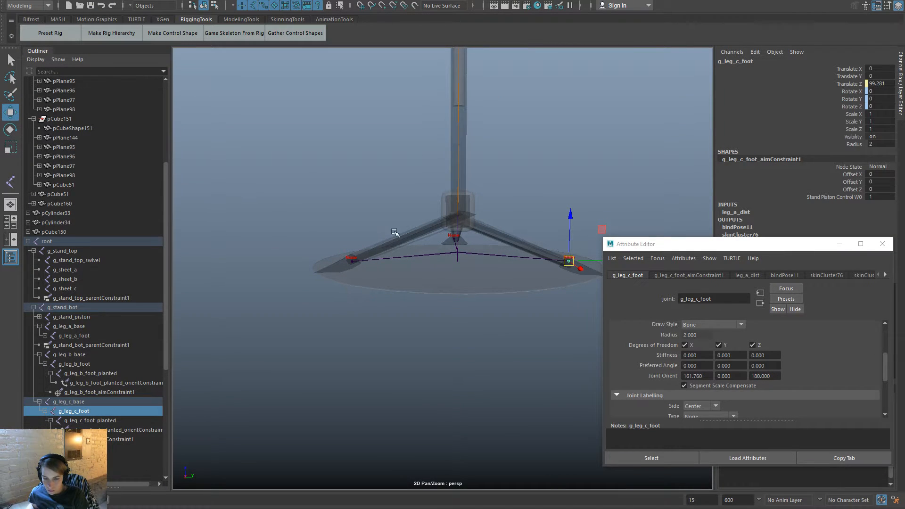
# Test the rebound pCube124 leg by raising the stand piston control along Z, and undo the move.
pyautogui.click(474, 196)
pyautogui.moveTo(459, 171); pyautogui.dragTo(458, 90)
pyautogui.hotkey('ctrl', 'z')
pyautogui.click(574, 117)
# Bind the pCube160 foot mesh to the g_leg_b_foot_planted joint with Bind Skin.
pyautogui.moveTo(304, 284)
pyautogui.keyDown('alt'); pyautogui.mouseDown(button='right')
pyautogui.moveTo(316, 290)
pyautogui.moveTo(295, 269)
pyautogui.mouseUp(button='right'); pyautogui.keyUp('alt')
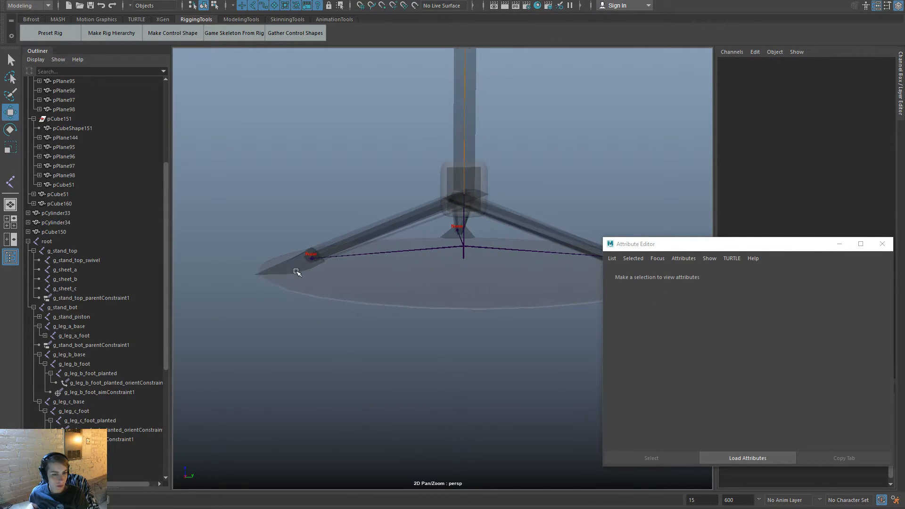
pyautogui.click(296, 271)
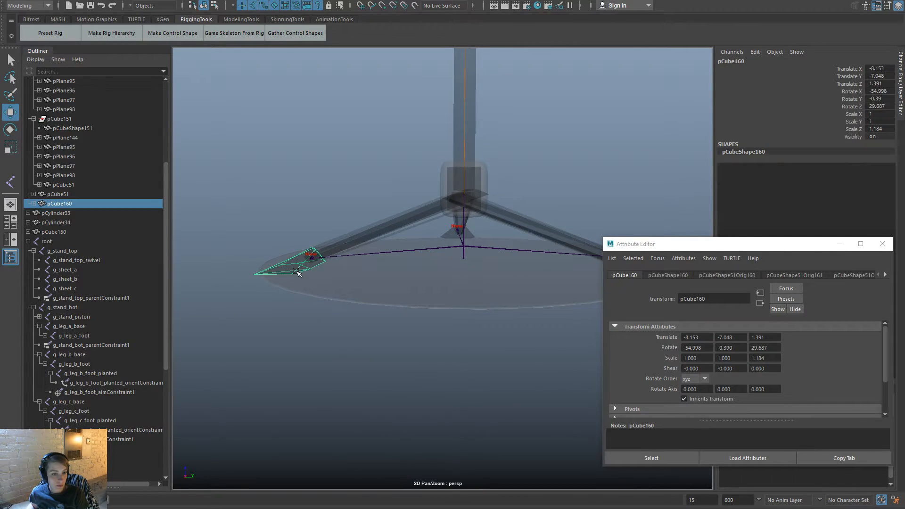
pyautogui.click(107, 419)
pyautogui.click(118, 373)
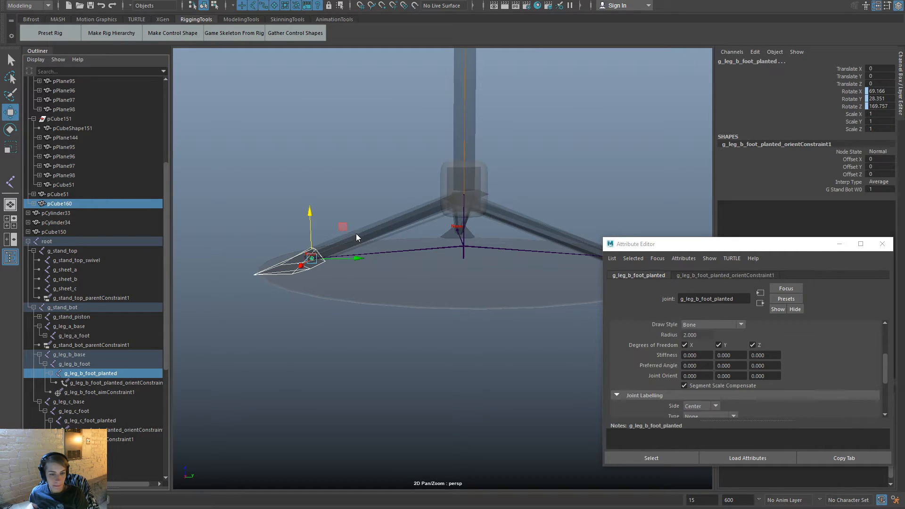
pyautogui.press('space')
pyautogui.click(330, 271)
pyautogui.click(345, 296)
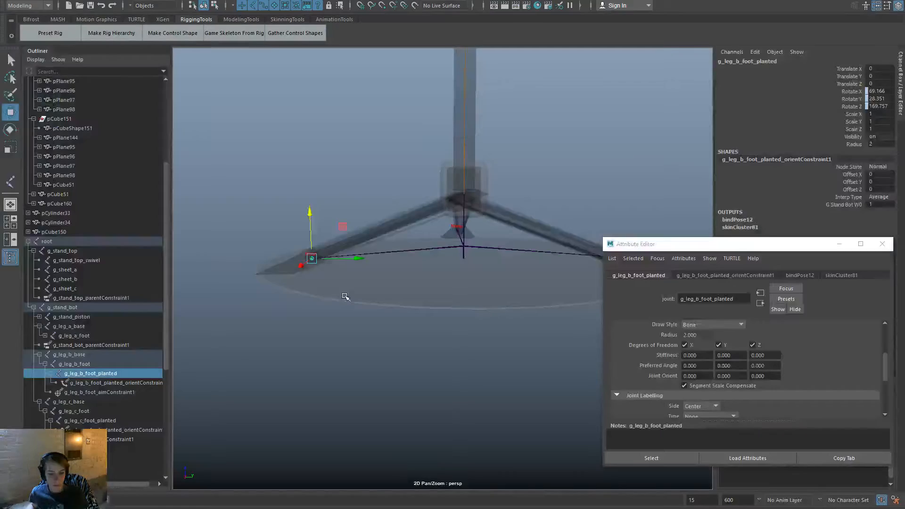
# Bind the pCube131 leg mesh to the g_leg_b_foot joint with Bind Skin.
pyautogui.click(365, 243)
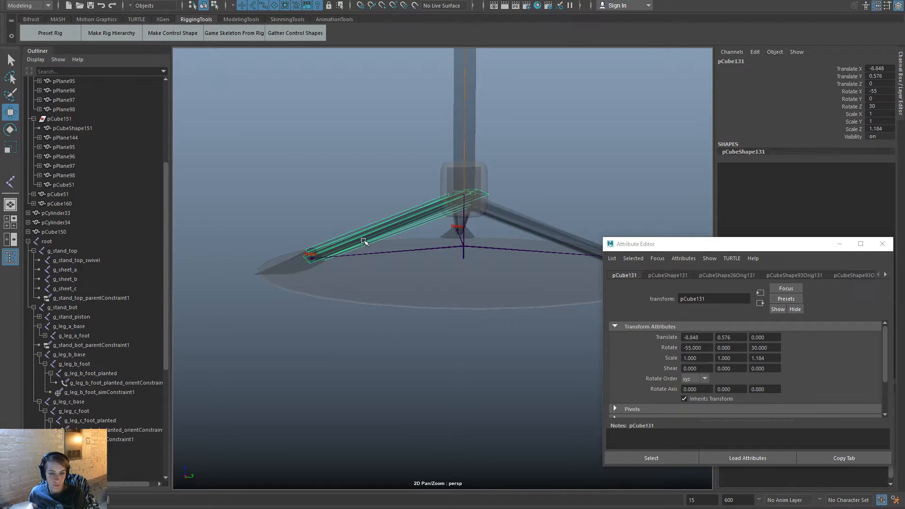
pyautogui.click(116, 413)
pyautogui.click(85, 401)
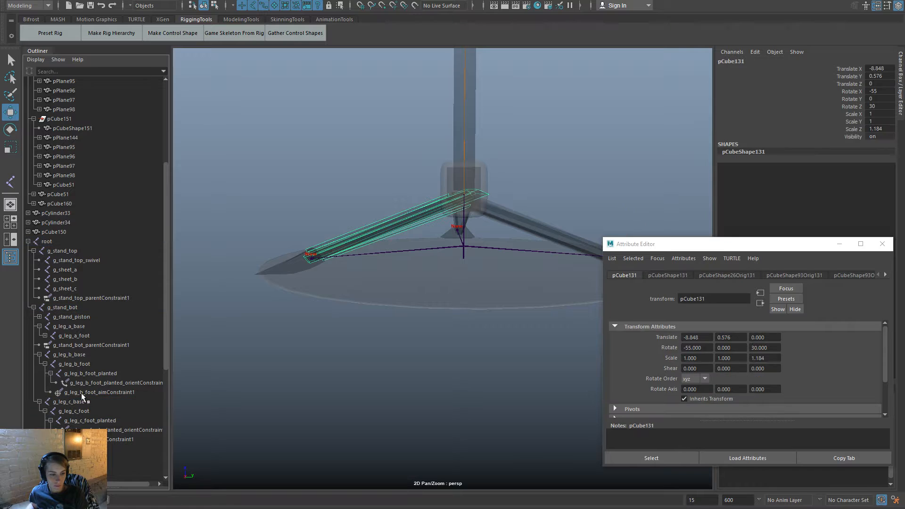
pyautogui.click(88, 363)
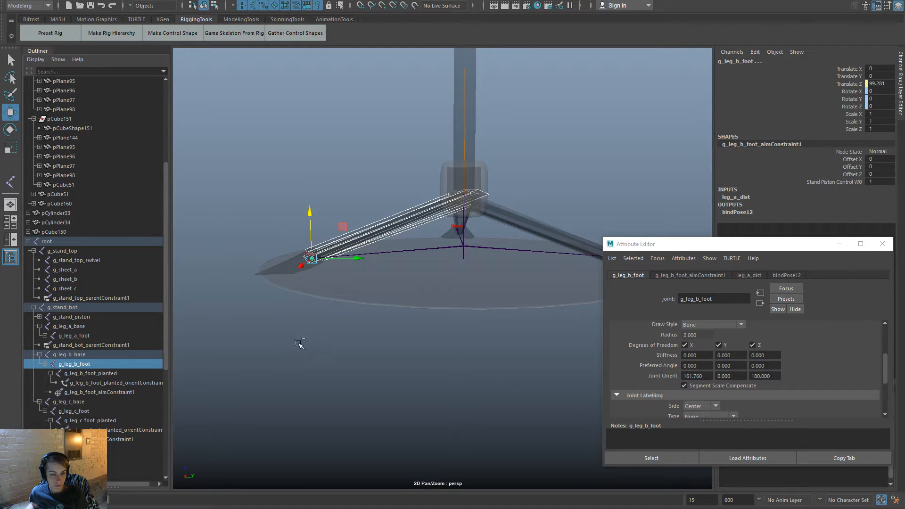
pyautogui.press('space')
pyautogui.moveTo(281, 316); pyautogui.dragTo(315, 97)
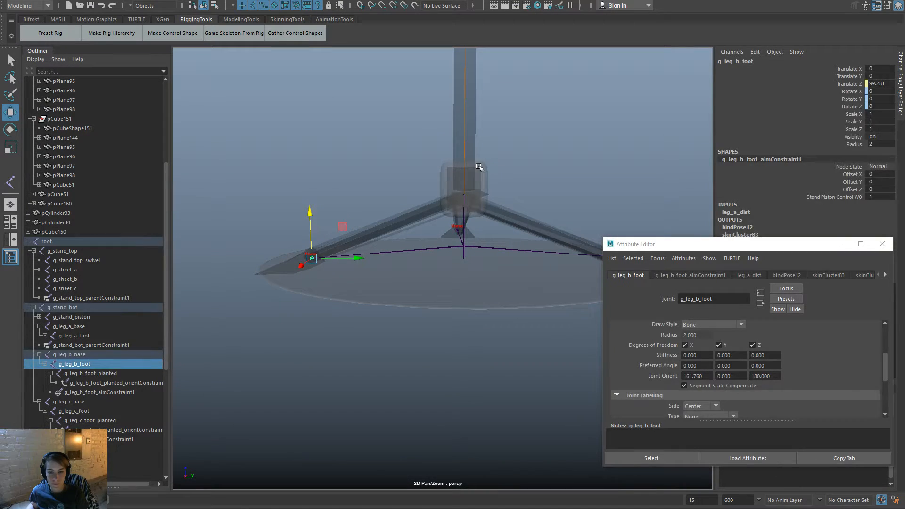
# Test both rebound legs by moving the stand piston control along Z, and undo the move.
pyautogui.click(478, 167)
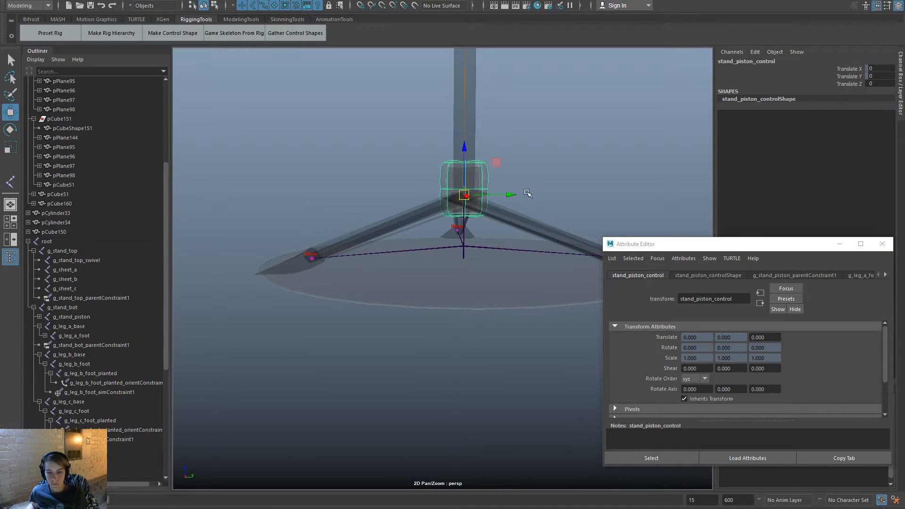
pyautogui.scroll(-4, 526, 193)
pyautogui.moveTo(462, 179)
pyautogui.mouseDown()
pyautogui.moveTo(462, 89)
pyautogui.moveTo(466, 194)
pyautogui.mouseUp()
pyautogui.keyDown('alt'); pyautogui.moveTo(520, 193); pyautogui.dragTo(403, 206); pyautogui.keyUp('alt')
pyautogui.hotkey('ctrl', 'z')
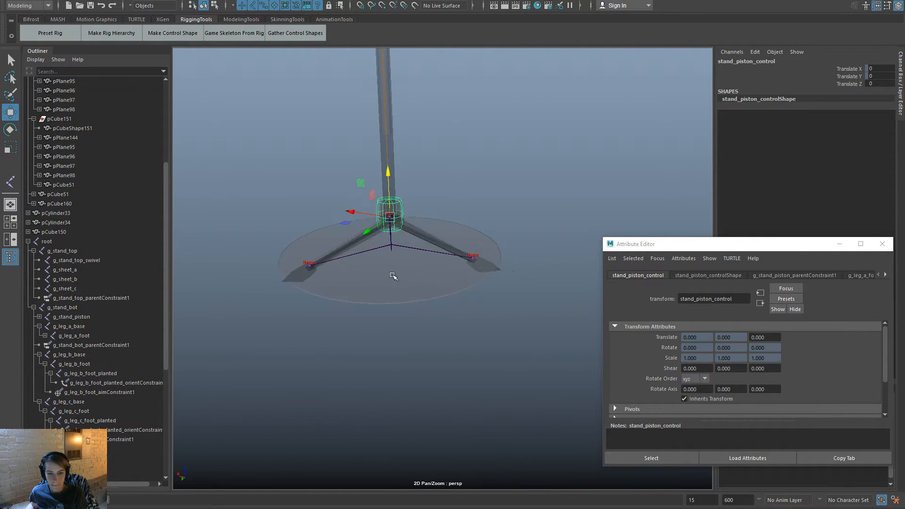
# Rotate the stand_bot_control disc freely to tilt the stand's base and test the legs, undoing the last change.
pyautogui.click(394, 276)
pyautogui.press('e')
pyautogui.moveTo(395, 278); pyautogui.dragTo(404, 252)
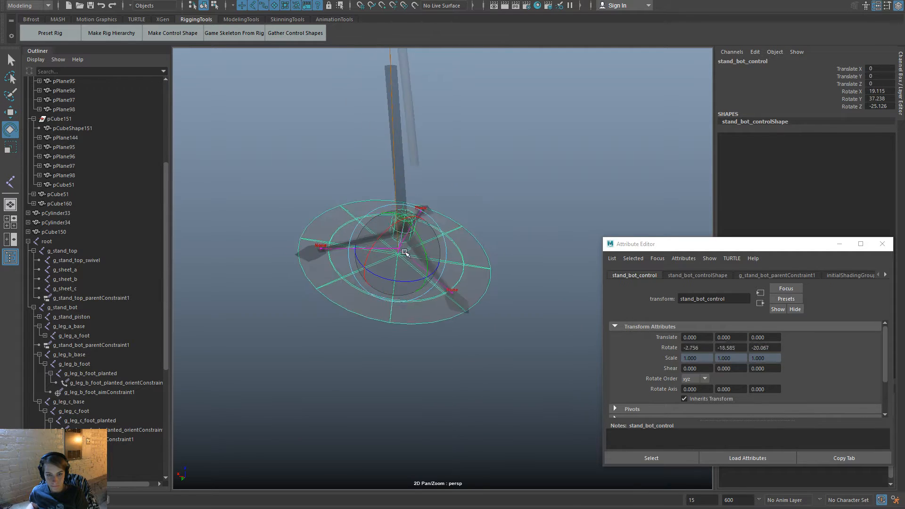
pyautogui.hotkey('ctrl', 'z')
pyautogui.click(460, 196)
# Raise the stand piston control about 33 units along Z with the base tilted.
pyautogui.click(416, 211)
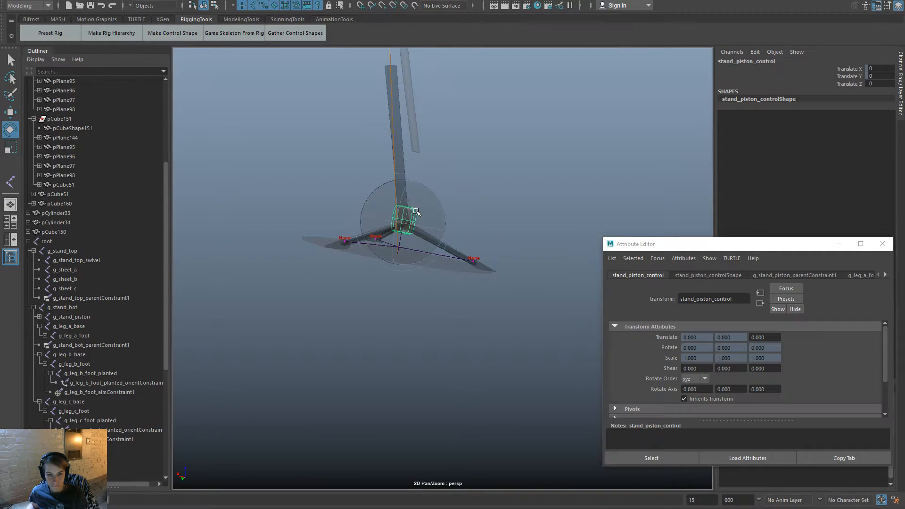
pyautogui.press('w')
pyautogui.moveTo(415, 211); pyautogui.dragTo(412, 188)
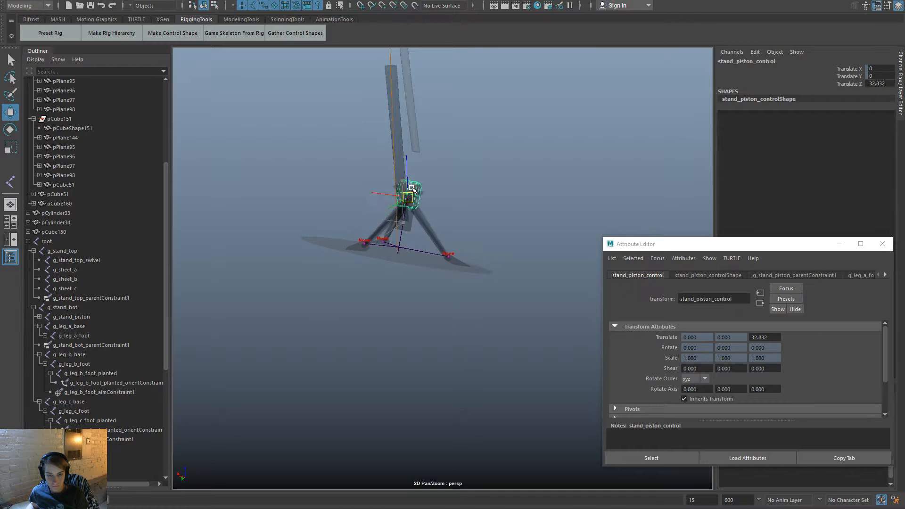
# Zero the translation and rotation values of the stand piston control and stand_bot_control.
pyautogui.click(425, 267)
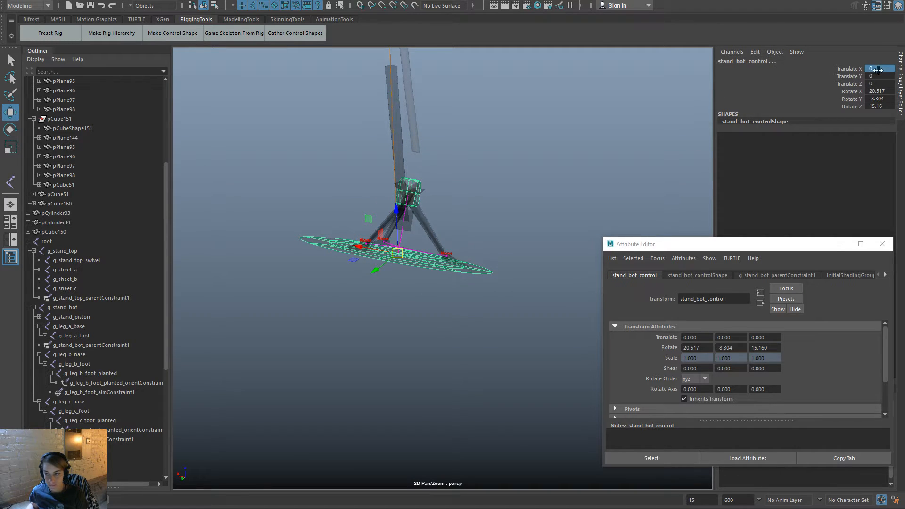
pyautogui.moveTo(878, 70); pyautogui.dragTo(877, 106)
pyautogui.write('0')
pyautogui.press('Return')
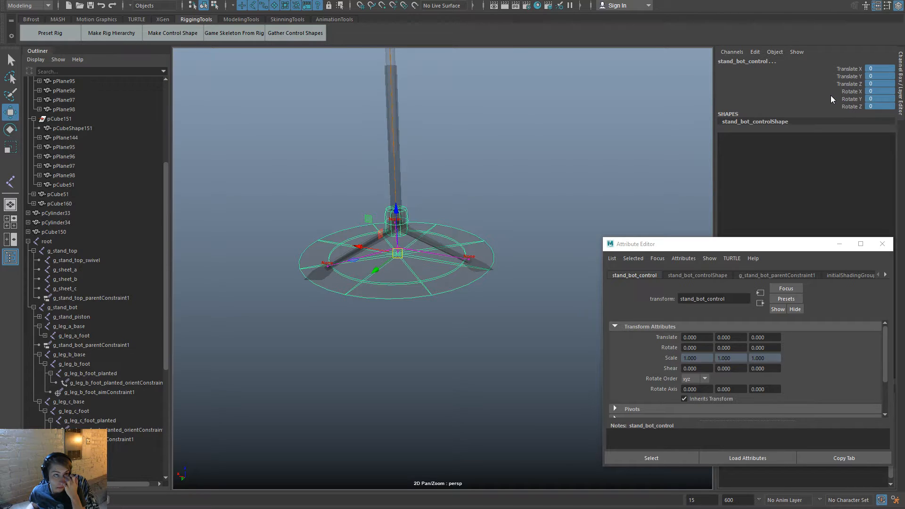
# Test the leg folding by moving the stand piston control up and down along Z with the base level.
pyautogui.click(511, 190)
pyautogui.keyDown('alt'); pyautogui.moveTo(407, 246); pyautogui.dragTo(396, 162); pyautogui.keyUp('alt')
pyautogui.click(408, 208)
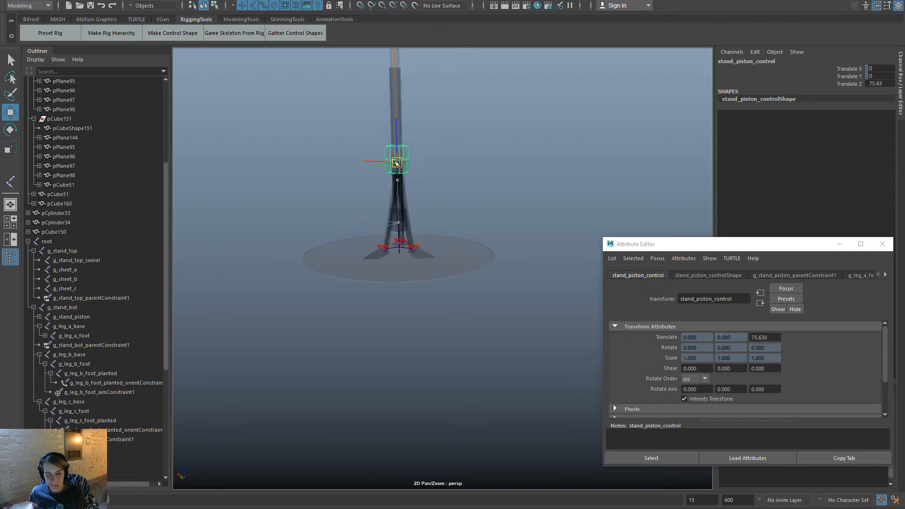
pyautogui.moveTo(398, 200); pyautogui.dragTo(402, 176)
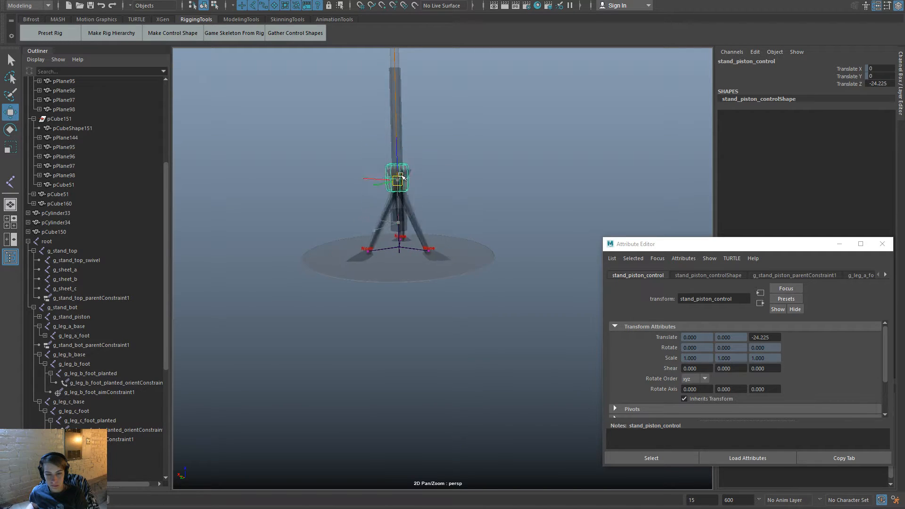
pyautogui.moveTo(400, 139); pyautogui.dragTo(398, 221)
pyautogui.click(493, 149)
pyautogui.keyDown('alt'); pyautogui.moveTo(493, 150); pyautogui.dragTo(519, 286); pyautogui.keyUp('alt')
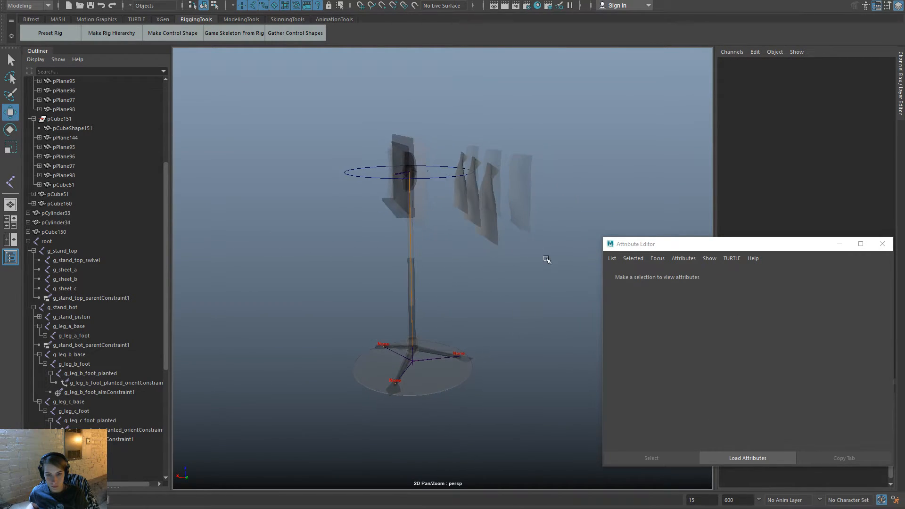
# Remove the stray sheet meshes beside the stand and close the Attribute Editor.
pyautogui.moveTo(545, 259); pyautogui.dragTo(454, 202)
pyautogui.click(470, 219)
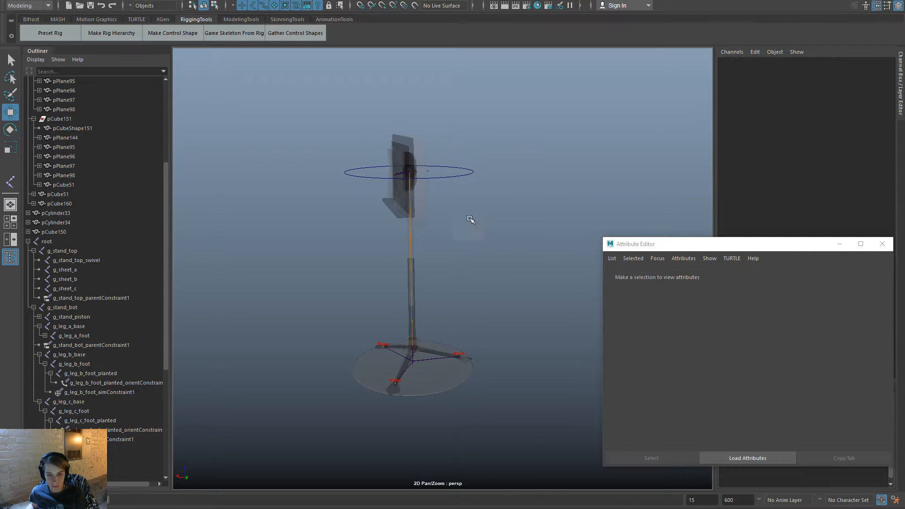
pyautogui.click(881, 244)
pyautogui.keyDown('alt'); pyautogui.moveTo(611, 324); pyautogui.dragTo(474, 375); pyautogui.keyUp('alt')
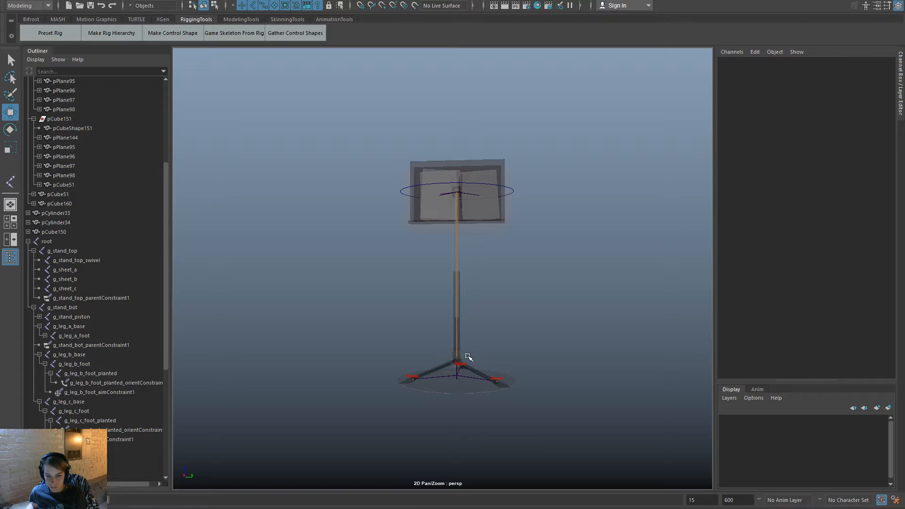
# Raise the stand piston control along Z to test the legs again, and undo the move.
pyautogui.click(466, 351)
pyautogui.moveTo(460, 315); pyautogui.dragTo(459, 269)
pyautogui.click(566, 330)
pyautogui.moveTo(567, 332)
pyautogui.keyDown('alt'); pyautogui.mouseDown()
pyautogui.moveTo(459, 337)
pyautogui.moveTo(557, 329)
pyautogui.mouseUp(); pyautogui.keyUp('alt')
pyautogui.hotkey('ctrl', 'z')
pyautogui.hotkey('ctrl', 'z')
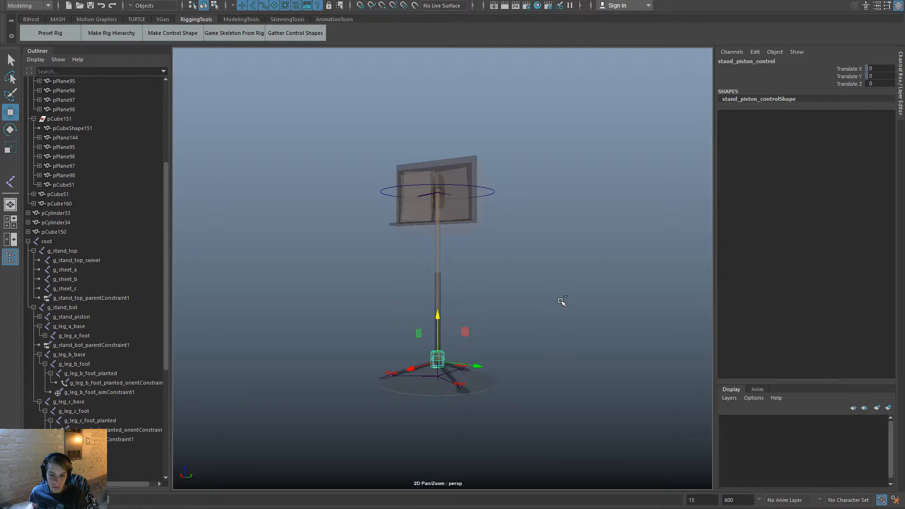
# Turn off X-Ray shading so the stand's meshes display as opaque.
pyautogui.click(556, 300)
pyautogui.keyDown('alt'); pyautogui.moveTo(420, 328); pyautogui.dragTo(453, 363); pyautogui.keyUp('alt')
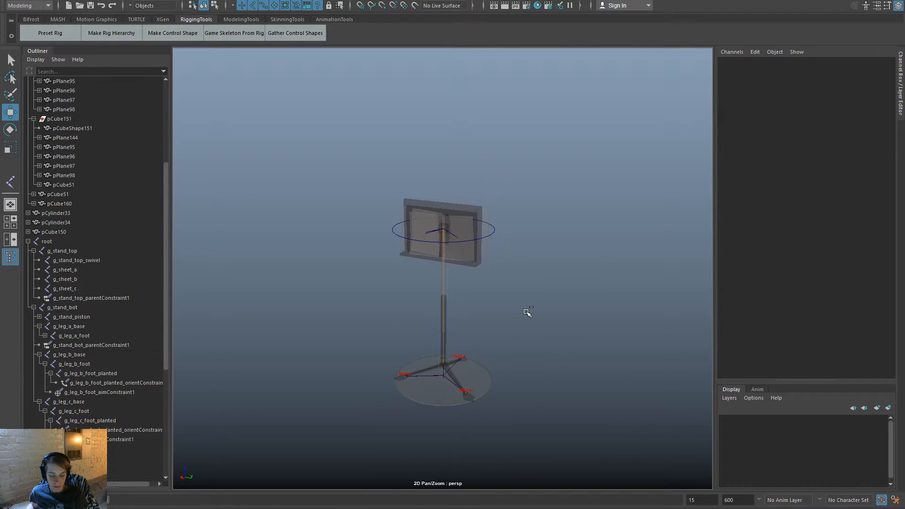
pyautogui.press('space')
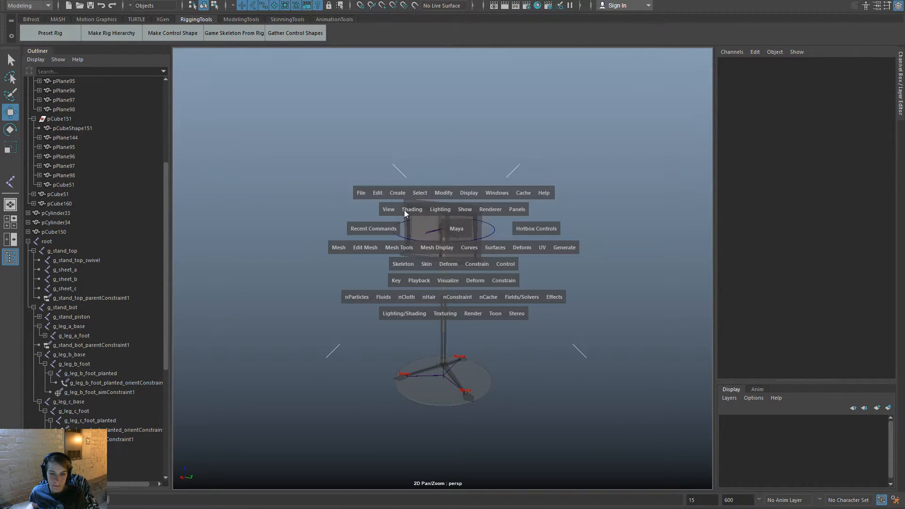
pyautogui.moveTo(406, 210); pyautogui.dragTo(433, 314)
pyautogui.click(434, 314)
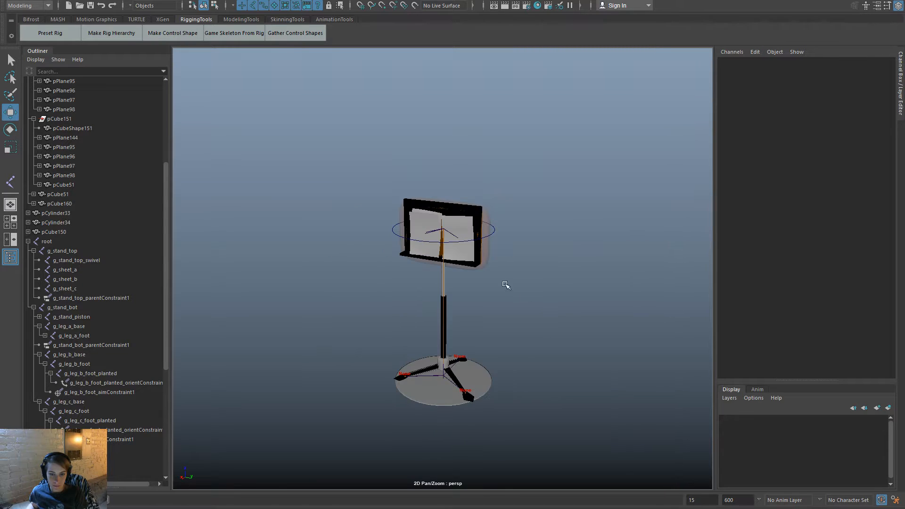
# Test tilting the music tray by rotating standTop_control about -63 degrees around Y, and undo the rotation.
pyautogui.click(484, 255)
pyautogui.press('e')
pyautogui.moveTo(438, 237); pyautogui.dragTo(445, 190)
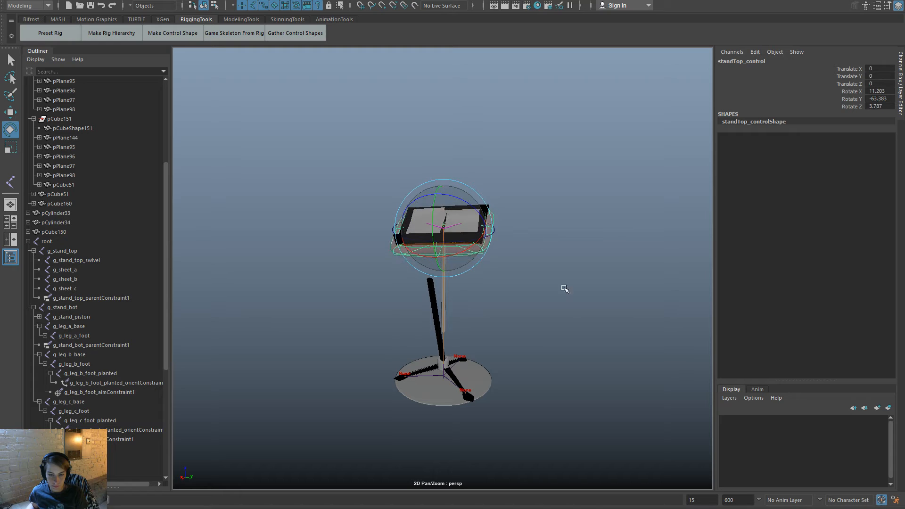
pyautogui.keyDown('alt'); pyautogui.moveTo(563, 286); pyautogui.dragTo(485, 298); pyautogui.keyUp('alt')
pyautogui.hotkey('ctrl', 'z')
pyautogui.click(424, 272)
# Select the g_stand_top_swivel joint and examine its axes from the side.
pyautogui.scroll(3, 425, 272)
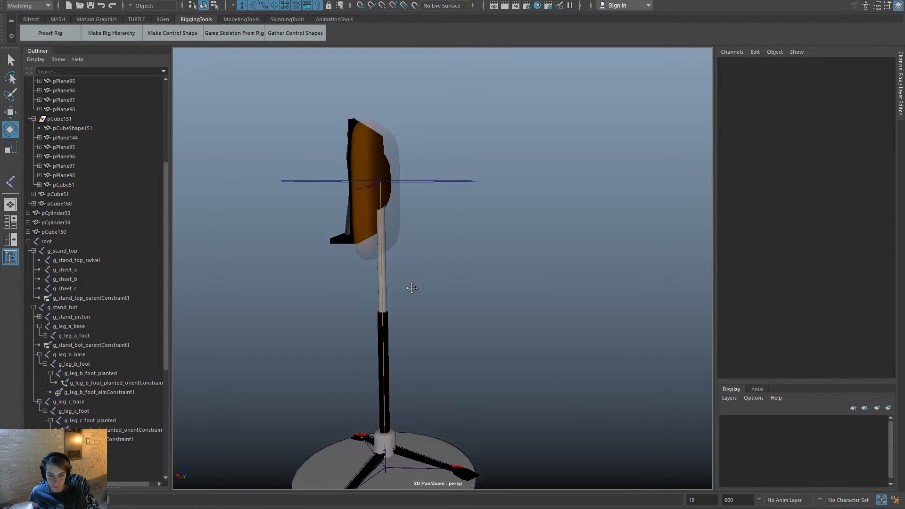
pyautogui.click(102, 260)
pyautogui.press('w')
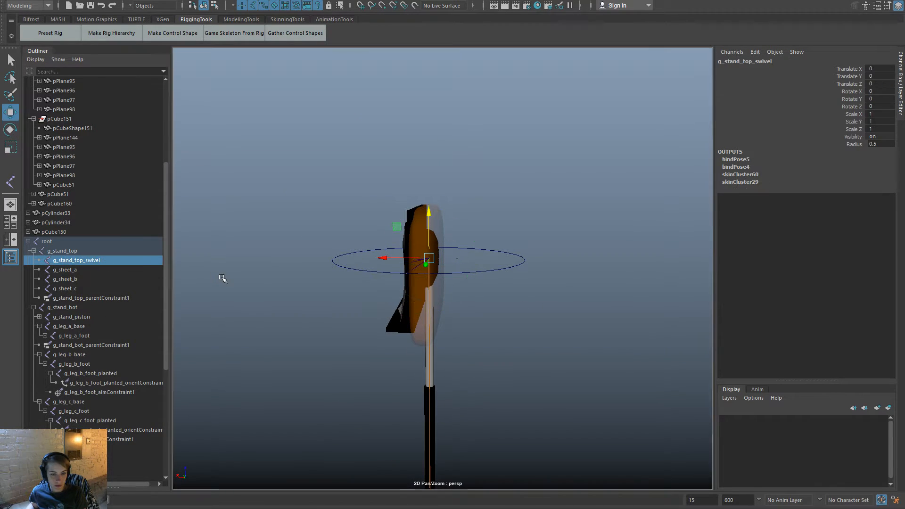
pyautogui.keyDown('alt'); pyautogui.moveTo(494, 378); pyautogui.dragTo(474, 385); pyautogui.keyUp('alt')
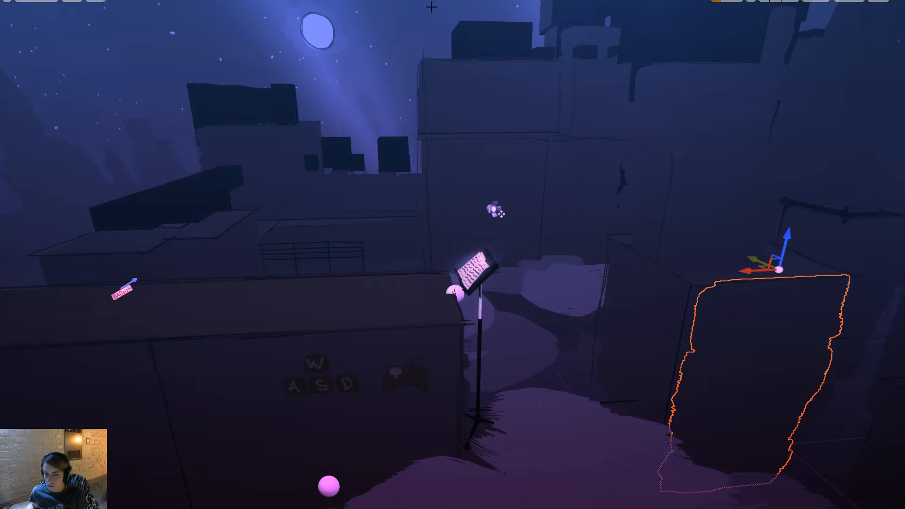
# Switch to Unreal Editor, open musicStand_animBP, and inspect the Transform (Modify) Bone and Look At nodes in the Idle state.
pyautogui.click(900, 1)
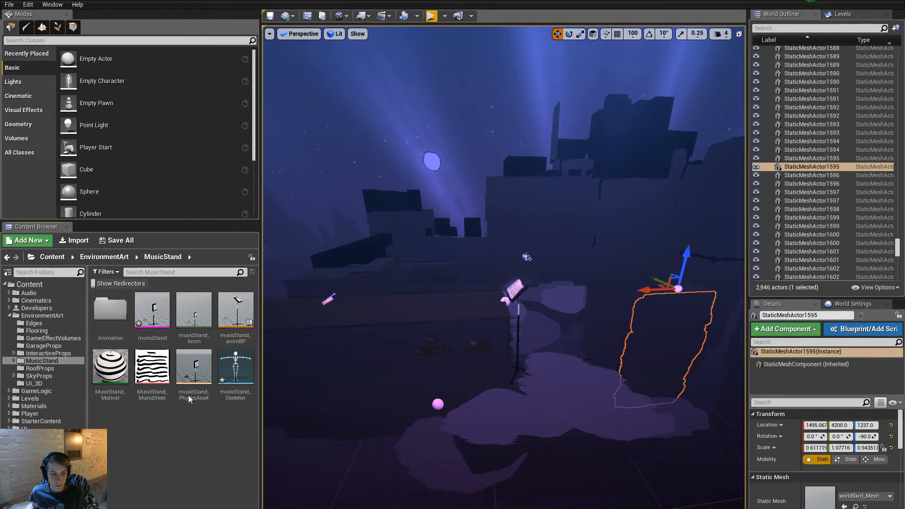
pyautogui.doubleClick(222, 328)
pyautogui.moveTo(400, 336); pyautogui.dragTo(289, 353, button='right')
pyautogui.click(358, 295)
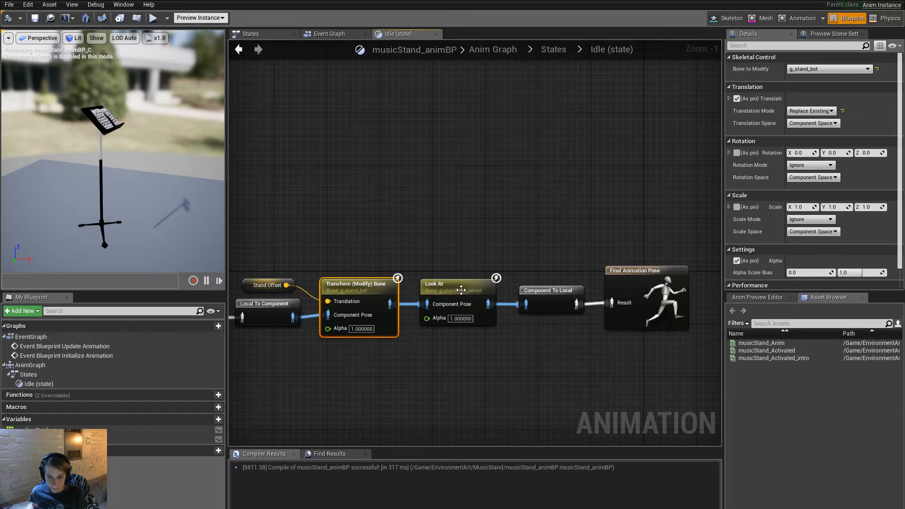
pyautogui.click(441, 292)
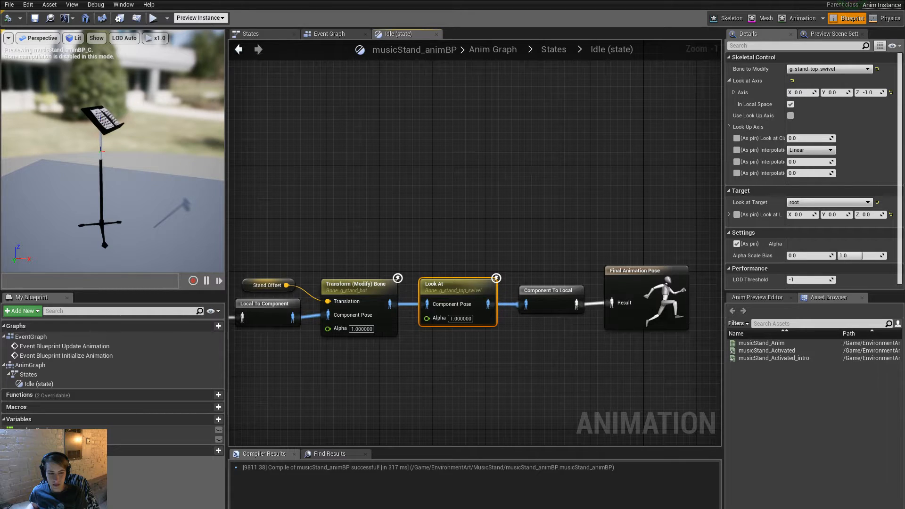
# Switch back to Maya, select the g_stand_bot joint plus g_stand_top_swivel, and open the Aim Constraint options.
pyautogui.hotkey('alt', 'Tab')
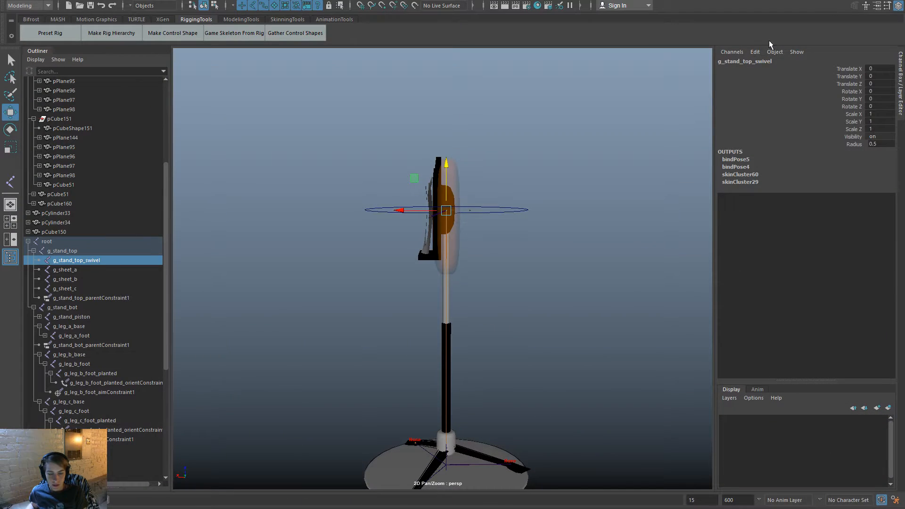
pyautogui.click(83, 307)
pyautogui.keyDown('ctrl'); pyautogui.click(98, 262); pyautogui.keyUp('ctrl')
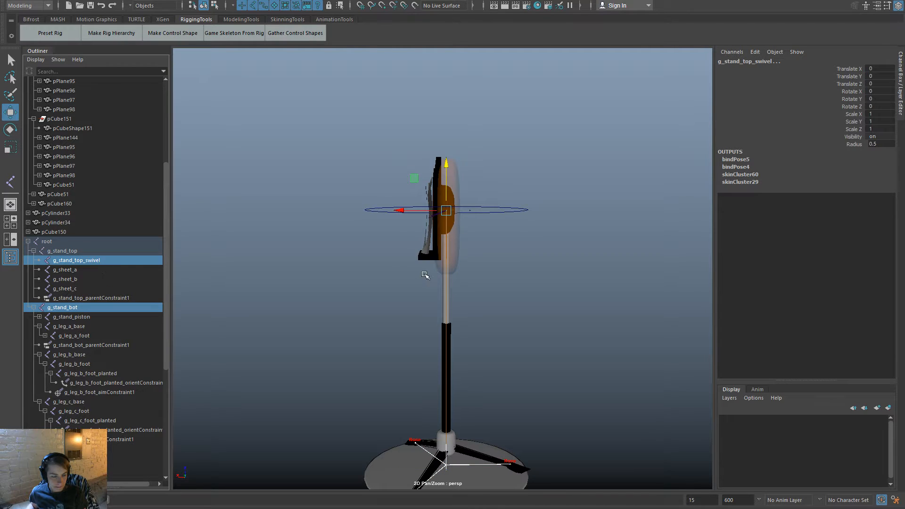
pyautogui.press('space')
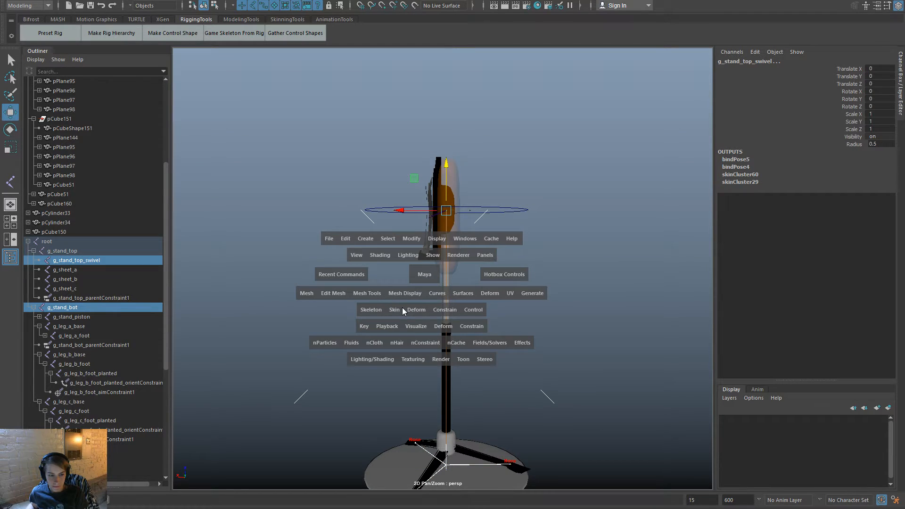
pyautogui.moveTo(442, 311); pyautogui.dragTo(472, 395)
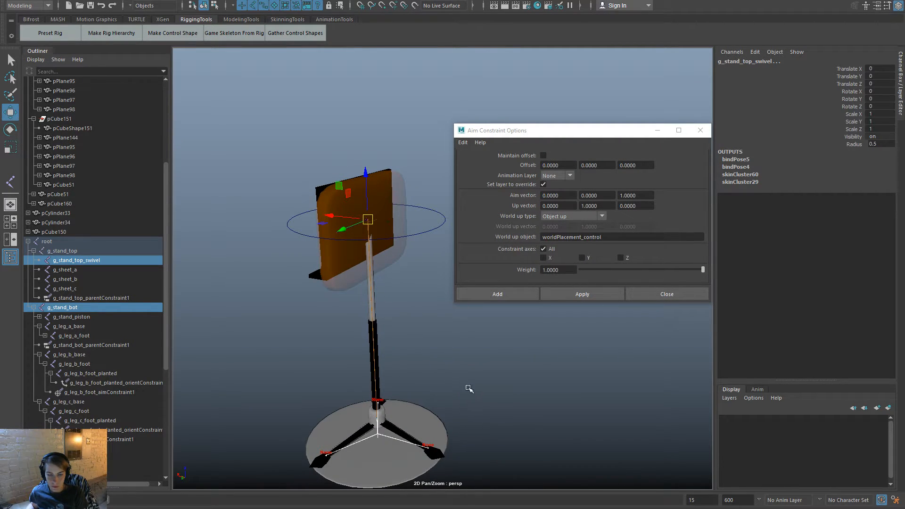
# Set the aim constraint's aim vector to 0, 0, -1.
pyautogui.click(652, 195)
pyautogui.doubleClick(636, 195)
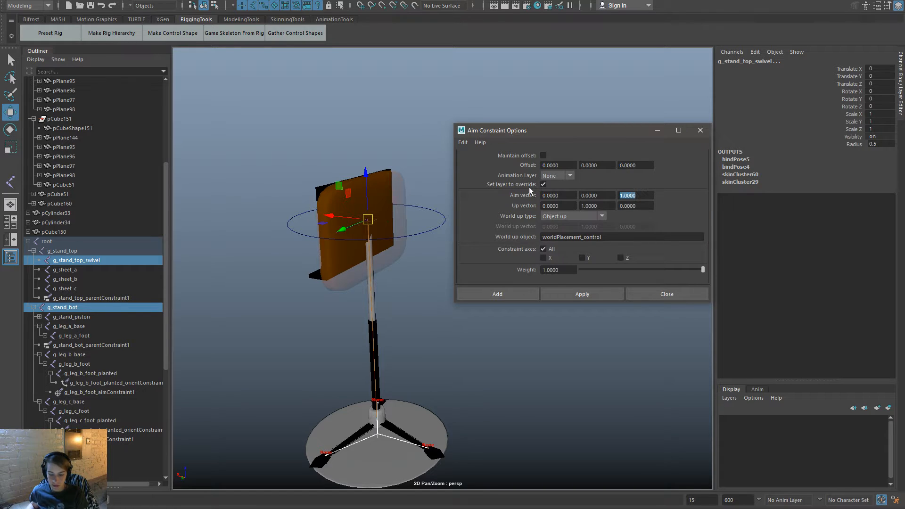
pyautogui.write('-1')
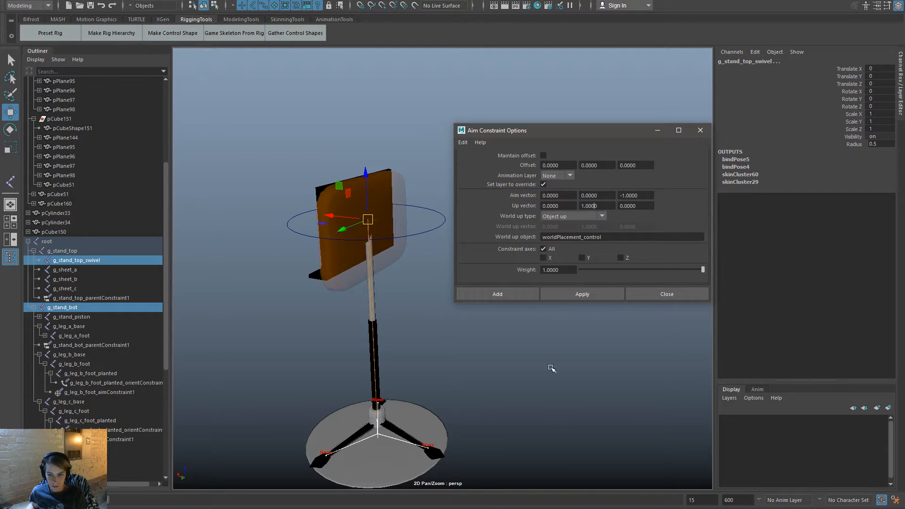
# Select locator1 near the stand's top and set its Translate X to 0 and Translate Y to 100.
pyautogui.keyDown('alt'); pyautogui.moveTo(530, 421); pyautogui.dragTo(489, 399); pyautogui.keyUp('alt')
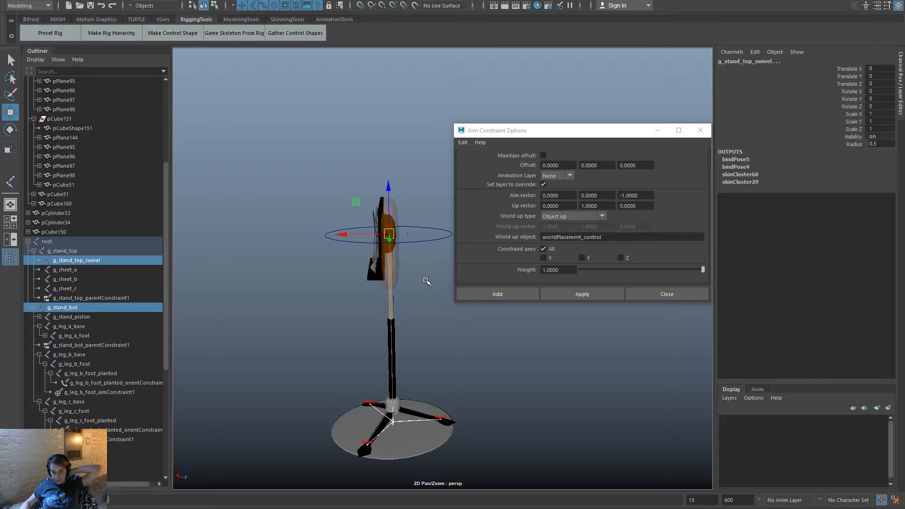
pyautogui.scroll(3, 398, 222)
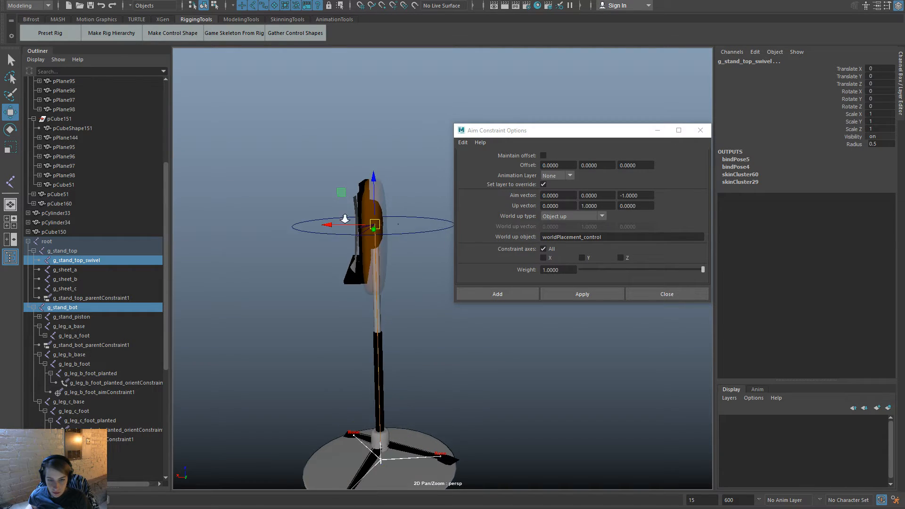
pyautogui.click(393, 217)
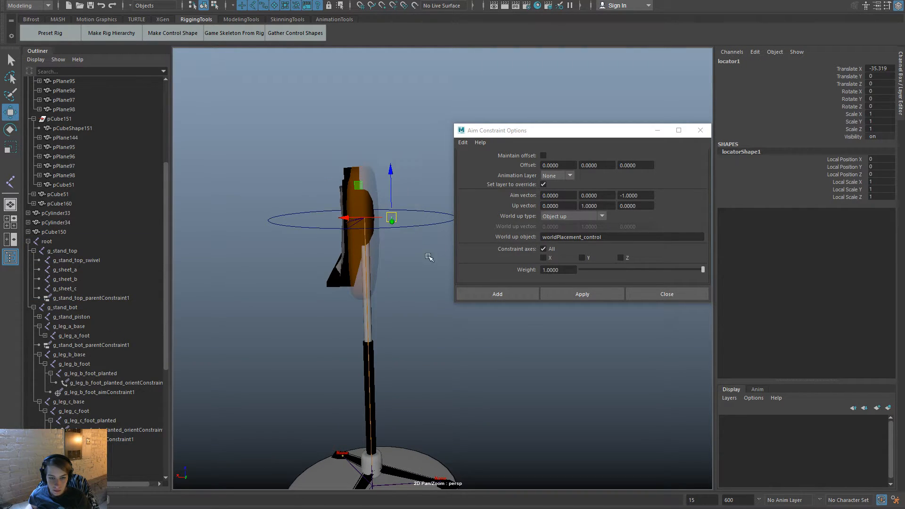
pyautogui.keyDown('alt'); pyautogui.moveTo(429, 257); pyautogui.dragTo(257, 261); pyautogui.keyUp('alt')
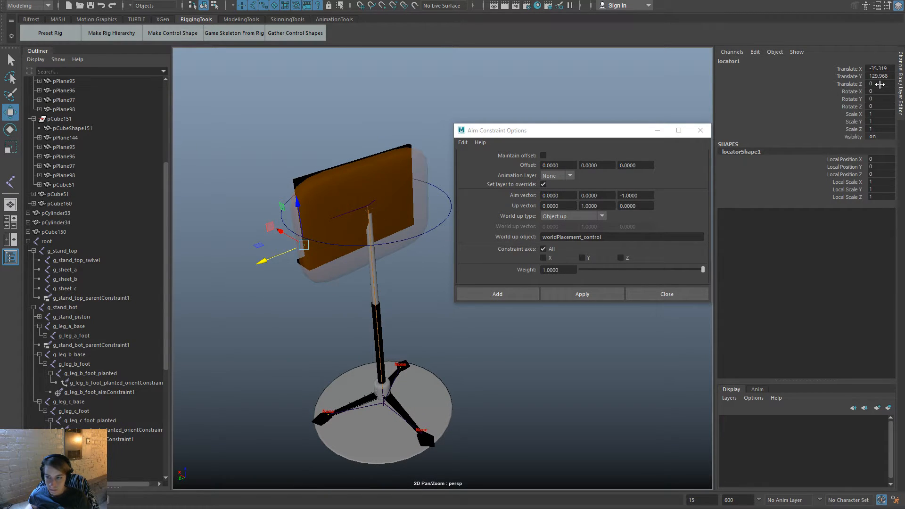
pyautogui.hotkey('ctrl', 'z')
pyautogui.write('0')
pyautogui.press('Return')
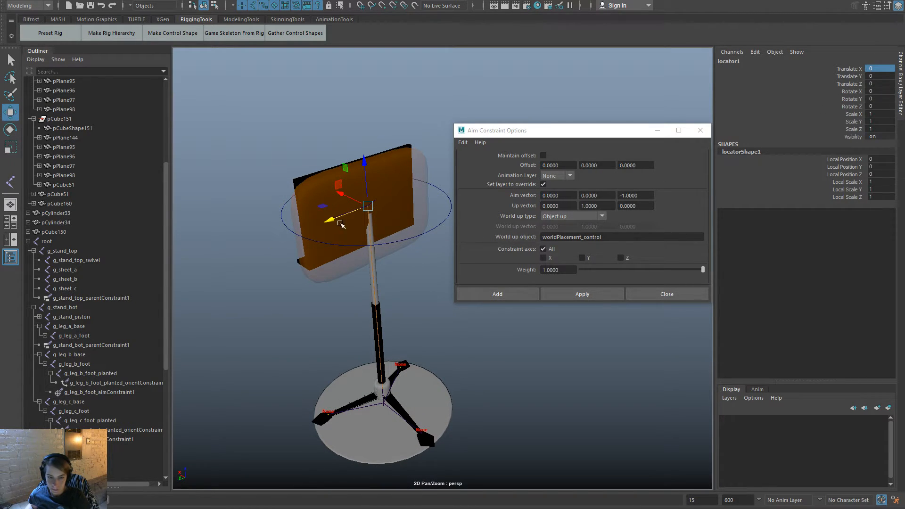
pyautogui.doubleClick(887, 76)
pyautogui.write('100')
pyautogui.press('Return')
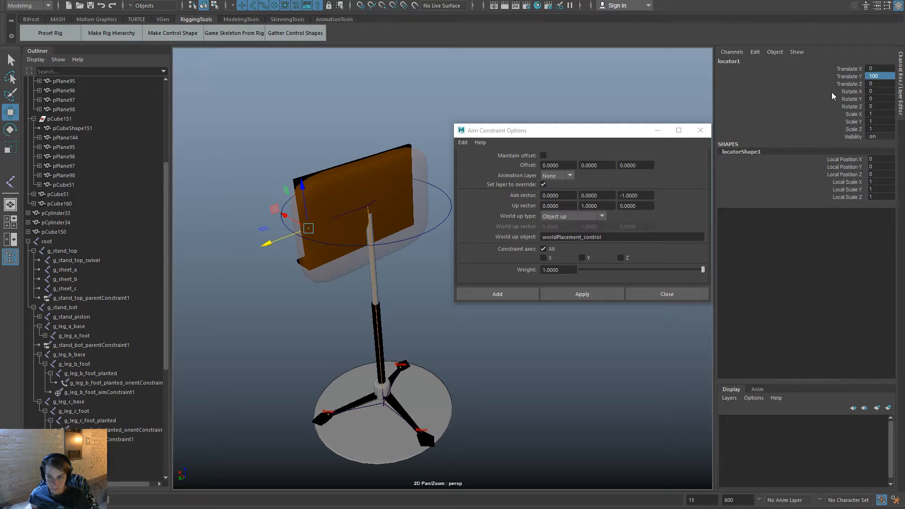
# Rename locator1 as top_swivel_Up.
pyautogui.doubleClick(770, 61)
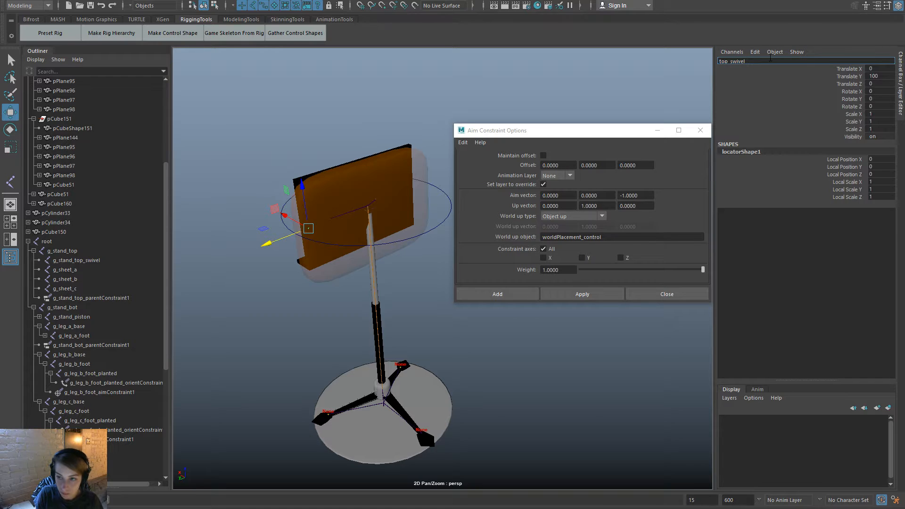
pyautogui.write('top_swivel_L')
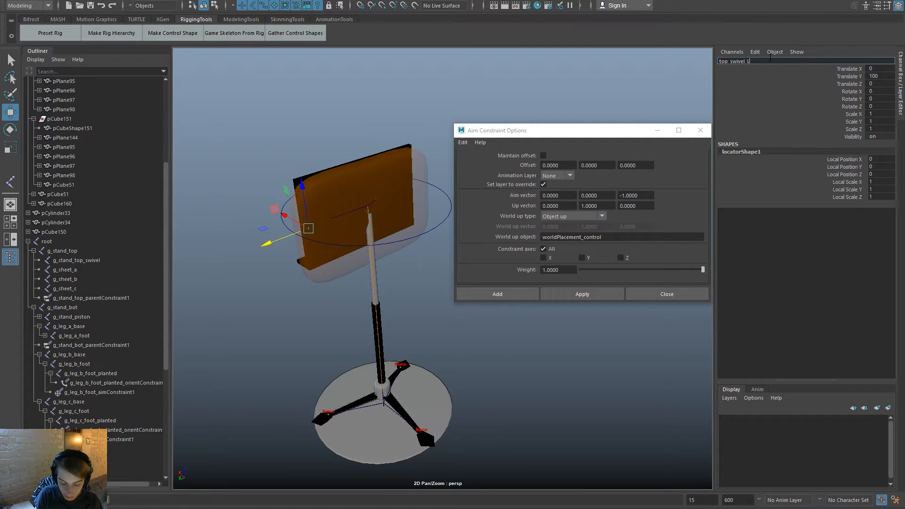
pyautogui.write('oc')
pyautogui.press('Return')
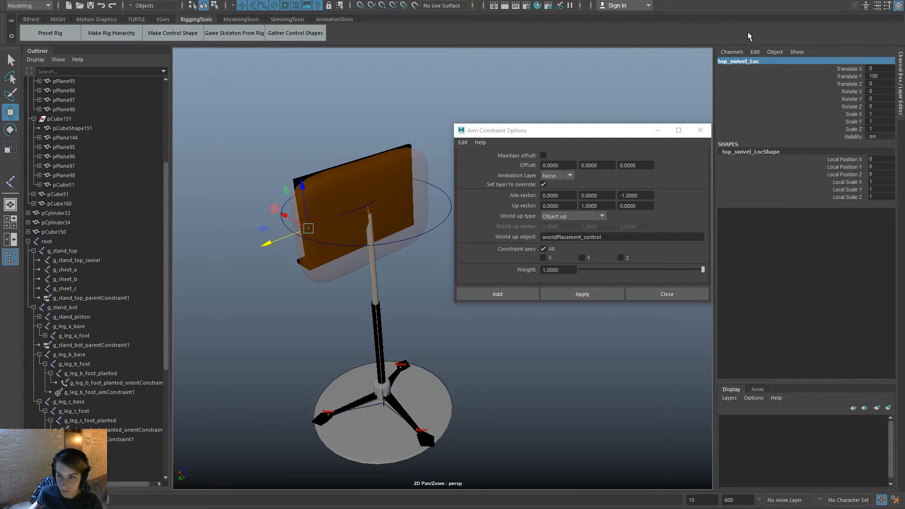
pyautogui.click(750, 61)
pyautogui.moveTo(748, 61); pyautogui.dragTo(781, 51)
pyautogui.write('Up')
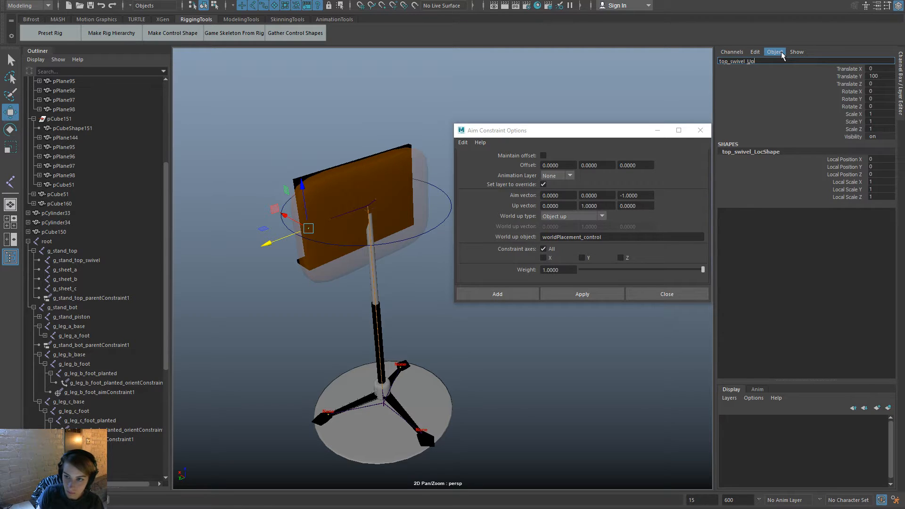
pyautogui.press('Return')
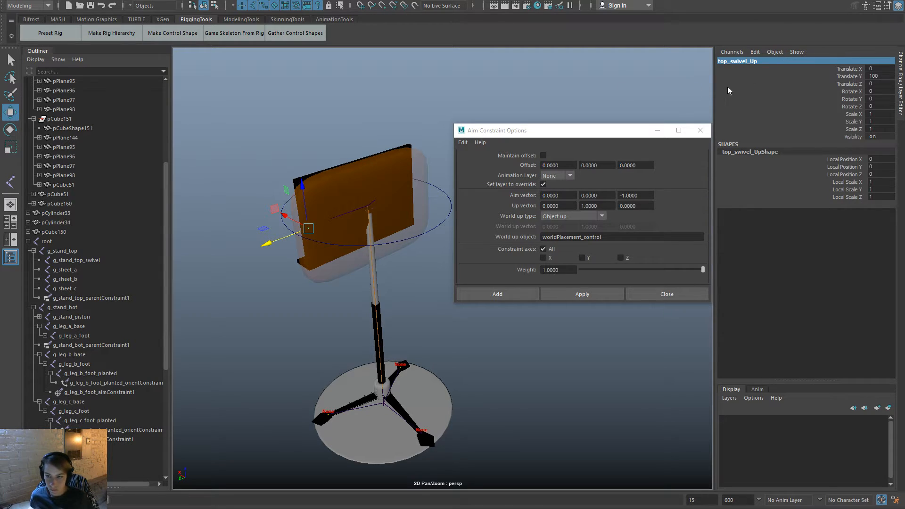
# Set top_swivel_Up as the world up object and apply the aim constraint from g_stand_bot to g_stand_top_swivel.
pyautogui.click(765, 61)
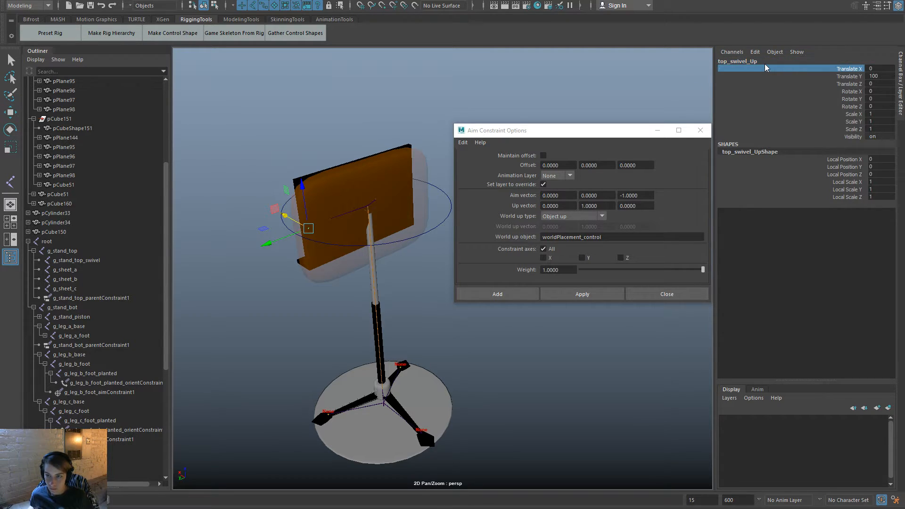
pyautogui.click(643, 236)
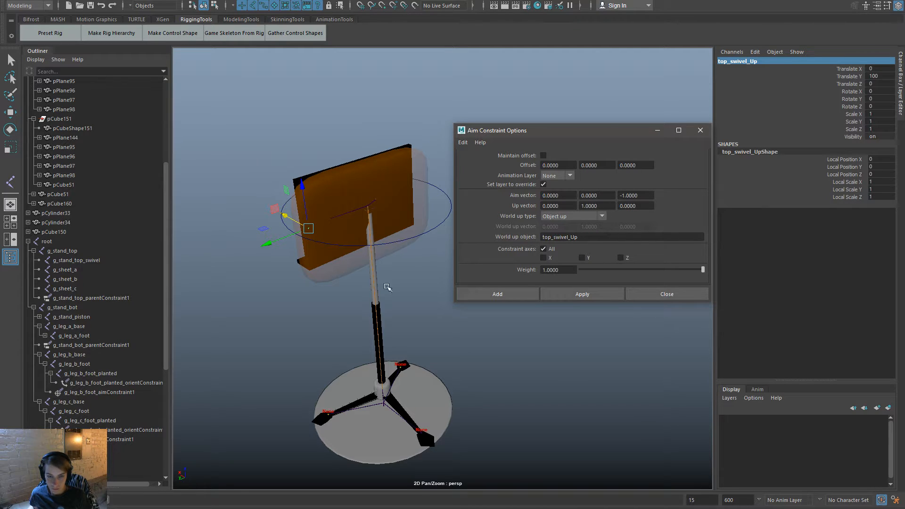
pyautogui.moveTo(387, 287)
pyautogui.keyDown('alt'); pyautogui.mouseDown()
pyautogui.moveTo(331, 317)
pyautogui.moveTo(377, 317)
pyautogui.moveTo(390, 293)
pyautogui.mouseUp(); pyautogui.keyUp('alt')
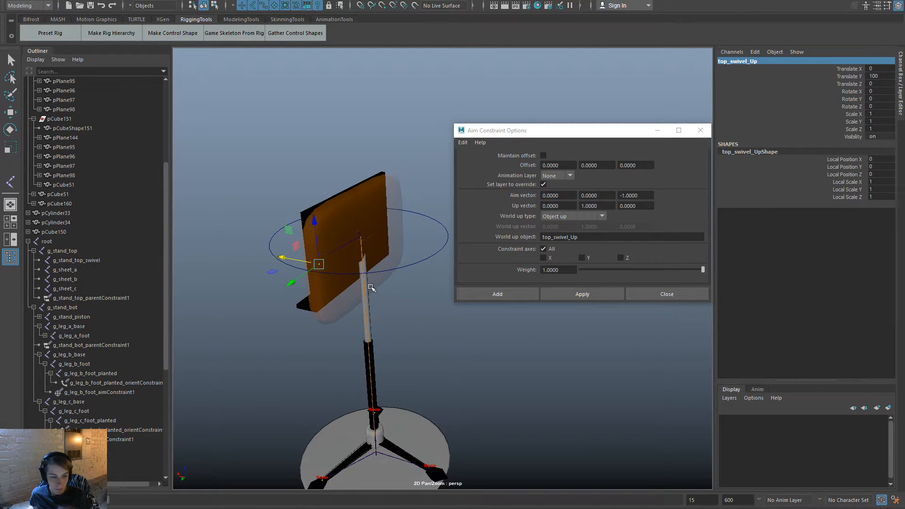
pyautogui.click(355, 239)
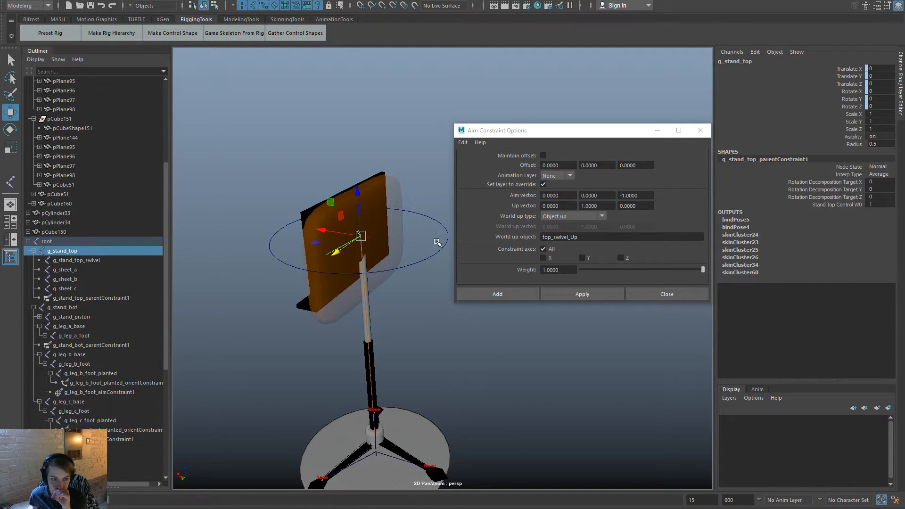
pyautogui.click(128, 261)
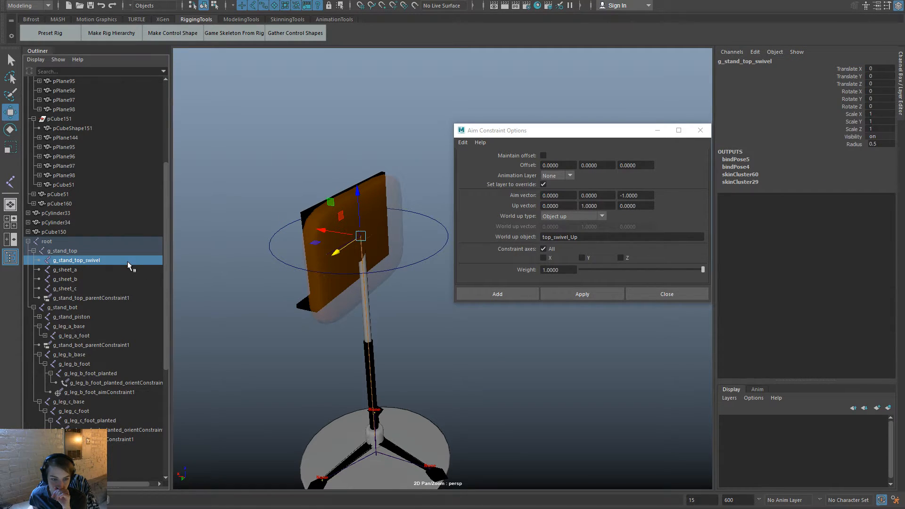
pyautogui.doubleClick(603, 205)
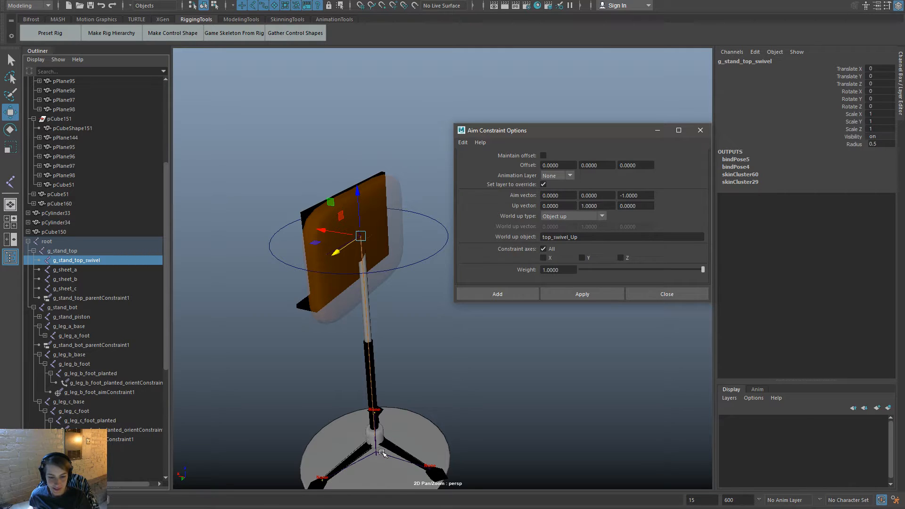
pyautogui.click(382, 453)
pyautogui.click(100, 308)
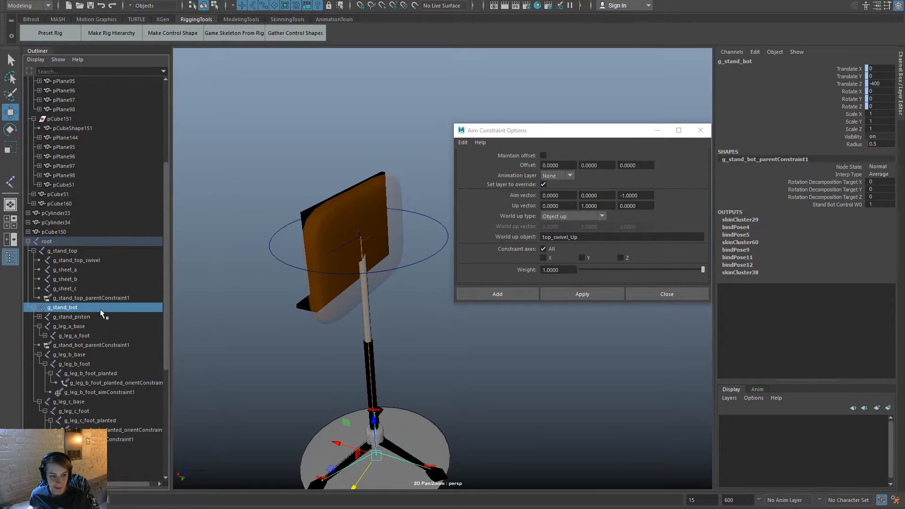
pyautogui.keyDown('ctrl'); pyautogui.click(103, 259); pyautogui.keyUp('ctrl')
pyautogui.click(598, 294)
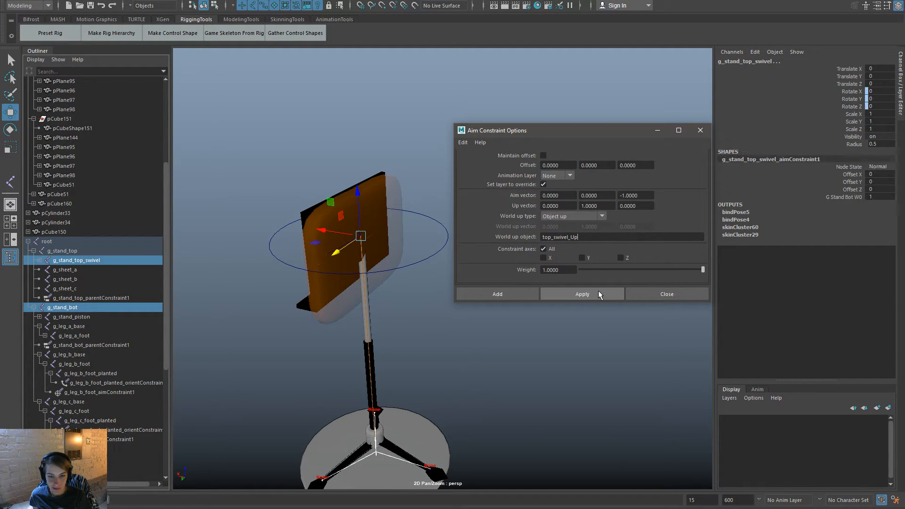
# Rotate standTop_control on several axes to test the swivel constraint, and reset its changed transform channels to 0.
pyautogui.click(422, 366)
pyautogui.click(391, 239)
pyautogui.press('e')
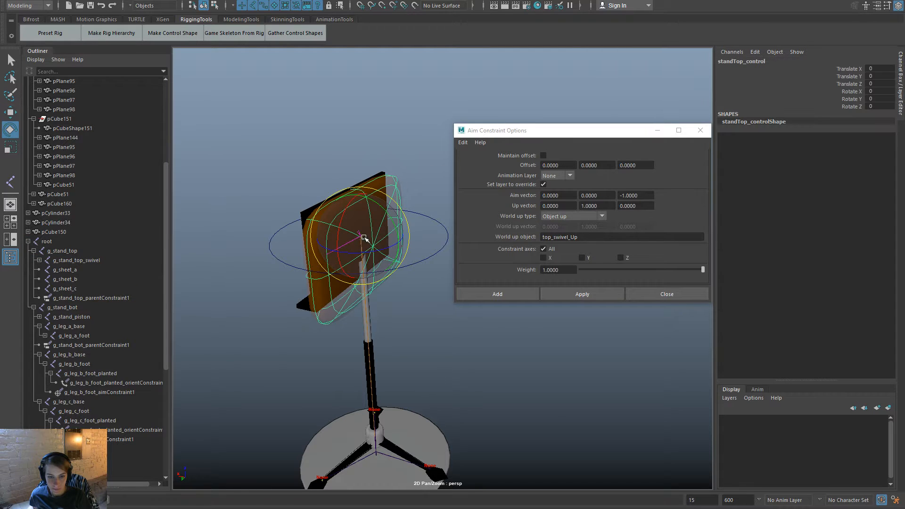
pyautogui.moveTo(364, 238); pyautogui.dragTo(380, 274)
pyautogui.keyDown('alt'); pyautogui.moveTo(387, 319); pyautogui.dragTo(448, 314); pyautogui.keyUp('alt')
pyautogui.keyDown('alt'); pyautogui.moveTo(448, 314); pyautogui.dragTo(370, 288, button='right'); pyautogui.keyUp('alt')
pyautogui.moveTo(400, 260); pyautogui.dragTo(450, 245)
pyautogui.moveTo(888, 74); pyautogui.dragTo(889, 104)
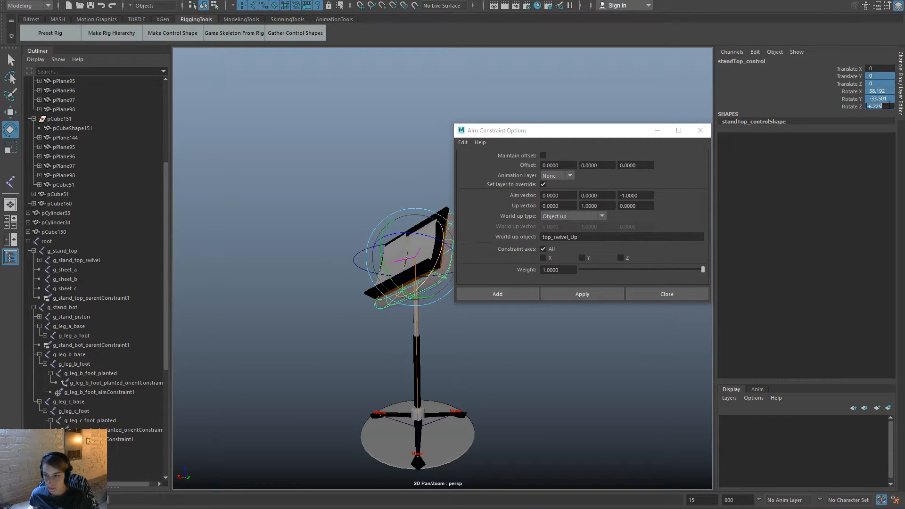
pyautogui.write('0')
pyautogui.press('Return')
pyautogui.click(571, 374)
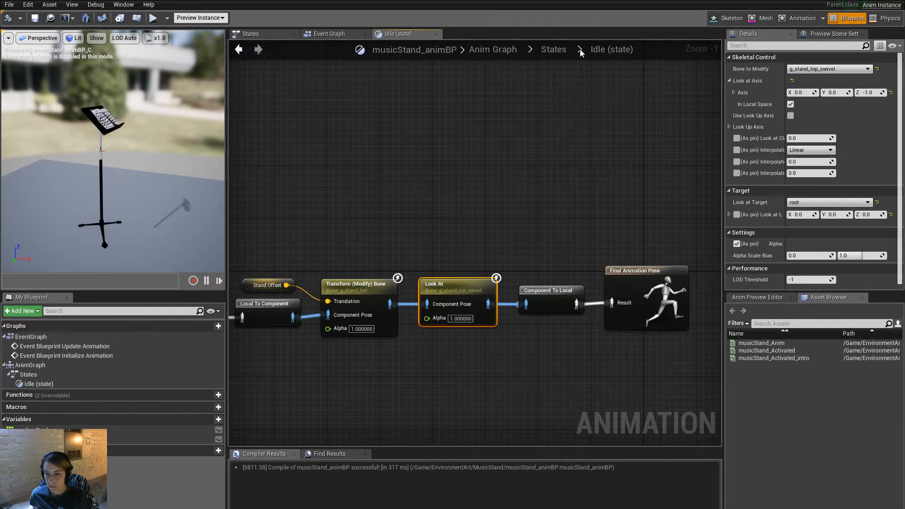
# Switch to the Unreal animation blueprint, pick a stand bone as the Look At node's target, and recompile.
pyautogui.click(824, 202)
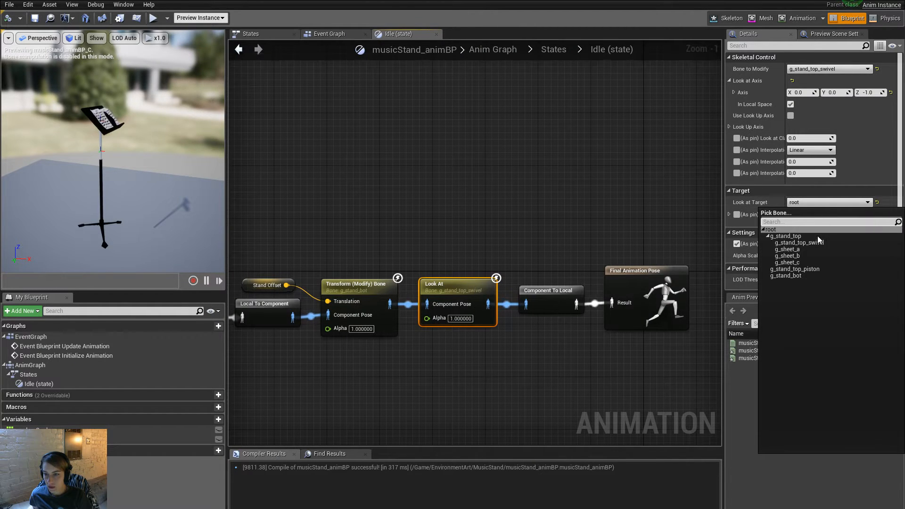
pyautogui.click(811, 270)
pyautogui.click(720, 239)
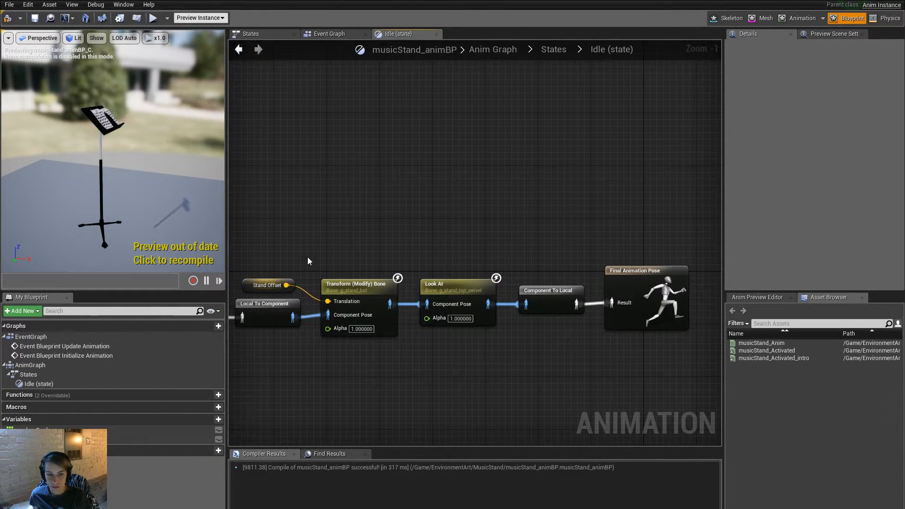
pyautogui.click(206, 263)
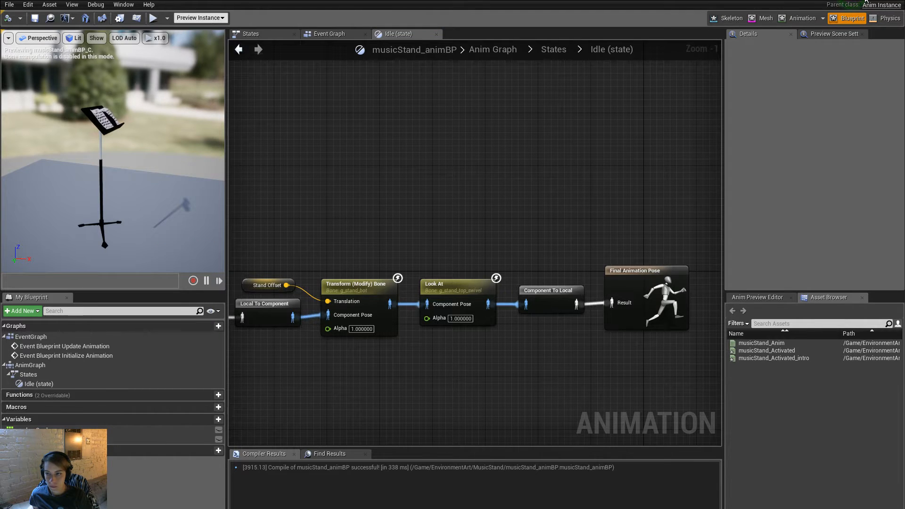
# Switch back to Maya and close the Aim Constraint Options.
pyautogui.click(866, 1)
pyautogui.moveTo(397, 305)
pyautogui.keyDown('alt'); pyautogui.mouseDown()
pyautogui.moveTo(302, 291)
pyautogui.moveTo(364, 303)
pyautogui.moveTo(395, 297)
pyautogui.mouseUp(); pyautogui.keyUp('alt')
pyautogui.scroll(-2, 302, 291)
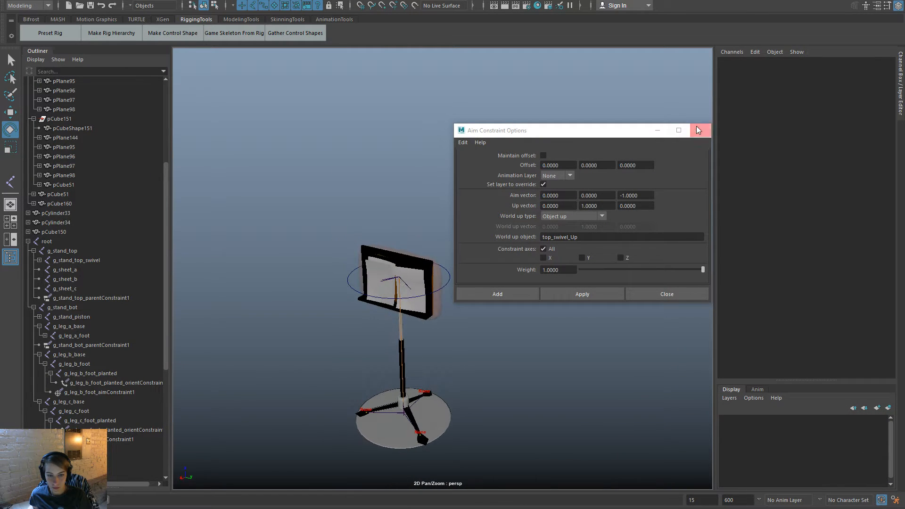
pyautogui.click(698, 130)
# Collapse the root joint hierarchy, add it to a new display layer named game_joints, and hide that layer.
pyautogui.click(30, 242)
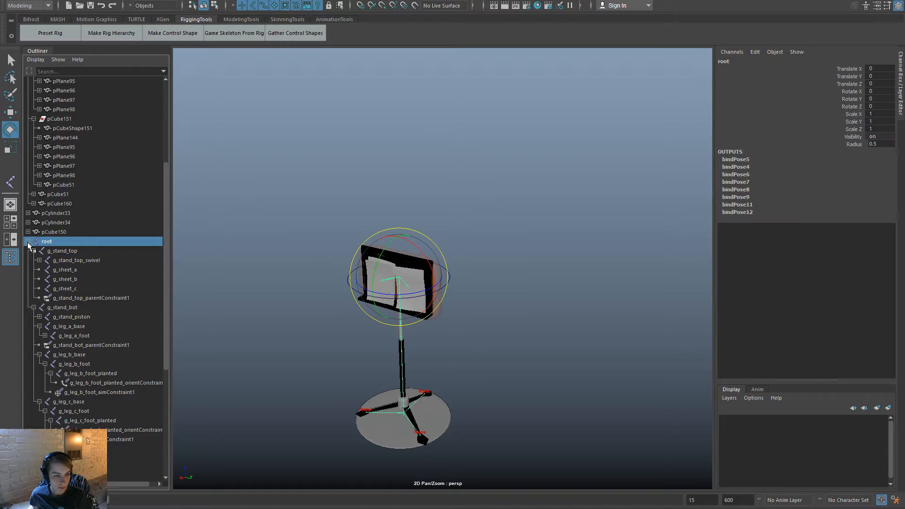
pyautogui.click(28, 241)
pyautogui.click(887, 407)
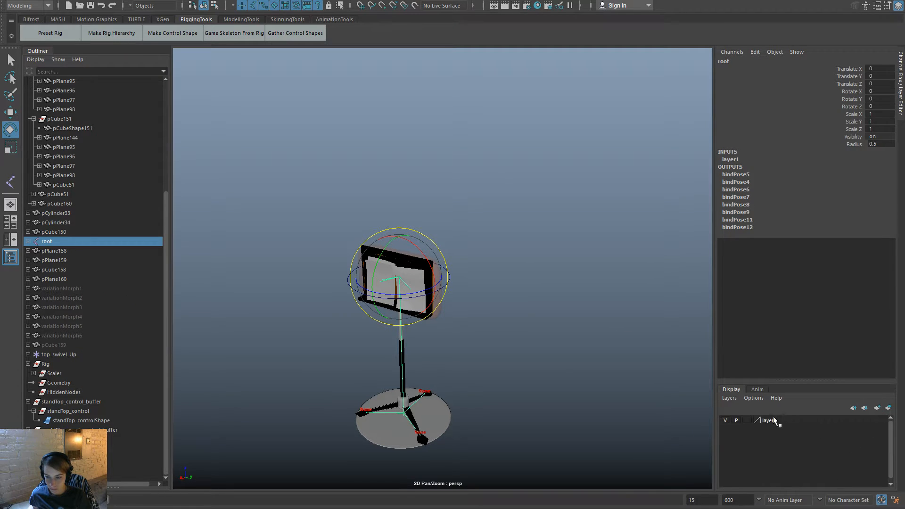
pyautogui.doubleClick(773, 417)
pyautogui.write('game_')
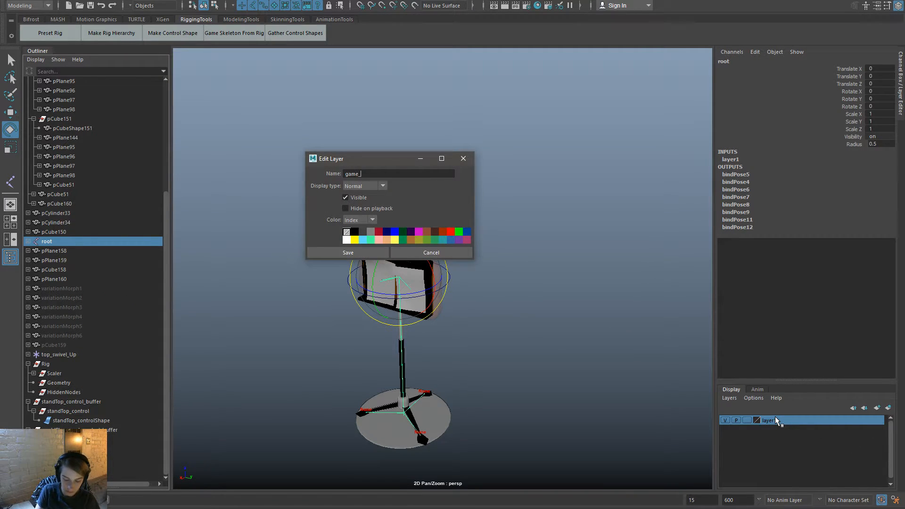
pyautogui.write('joints')
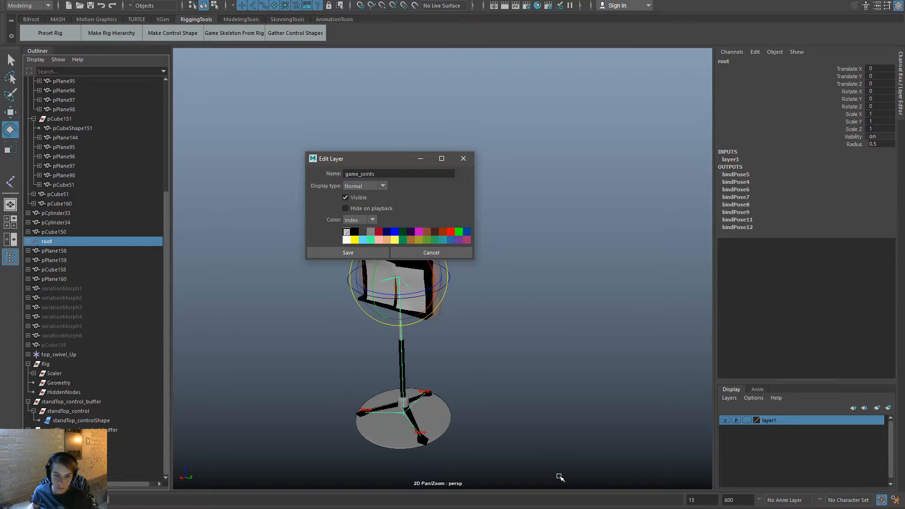
pyautogui.click(348, 253)
pyautogui.click(305, 310)
pyautogui.click(725, 420)
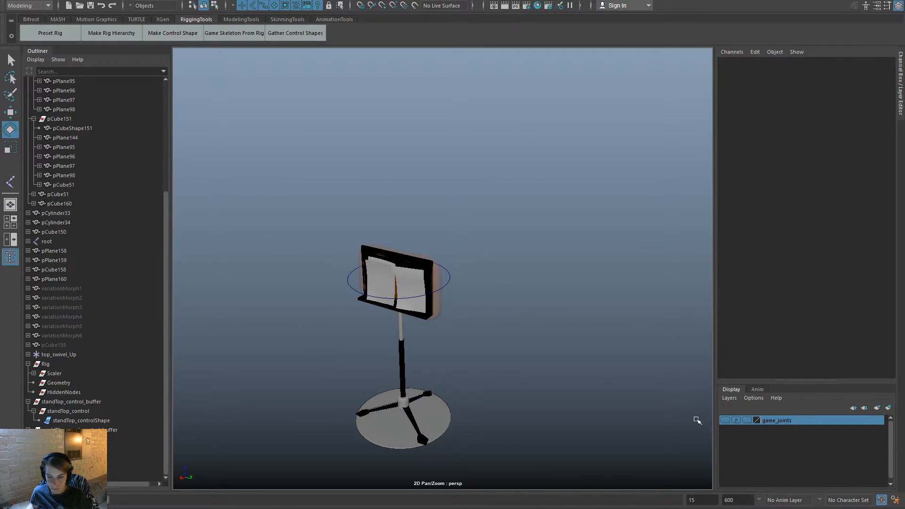
# Collapse the stand_geo1 group in the Outliner and check the hidden variationMorph meshes and pCube159.
pyautogui.keyDown('alt'); pyautogui.moveTo(549, 423); pyautogui.dragTo(483, 426); pyautogui.keyUp('alt')
pyautogui.scroll(5, 105, 353)
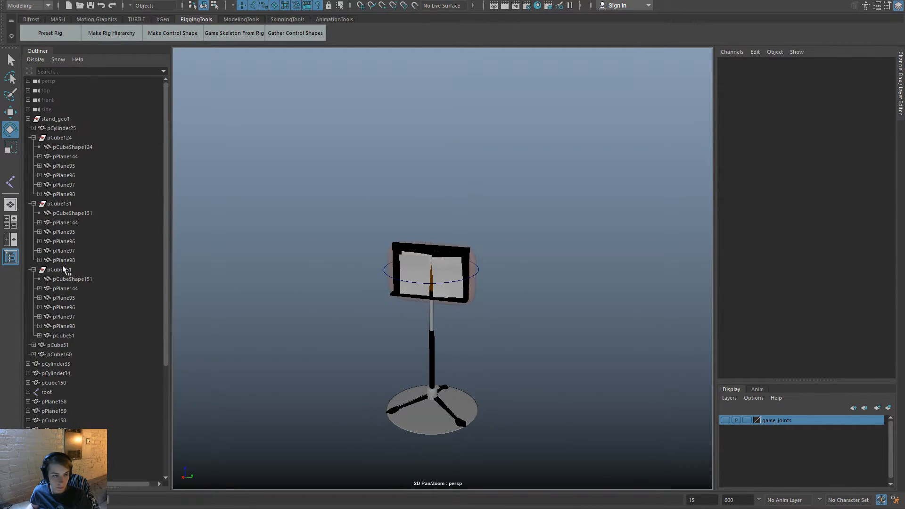
pyautogui.click(27, 118)
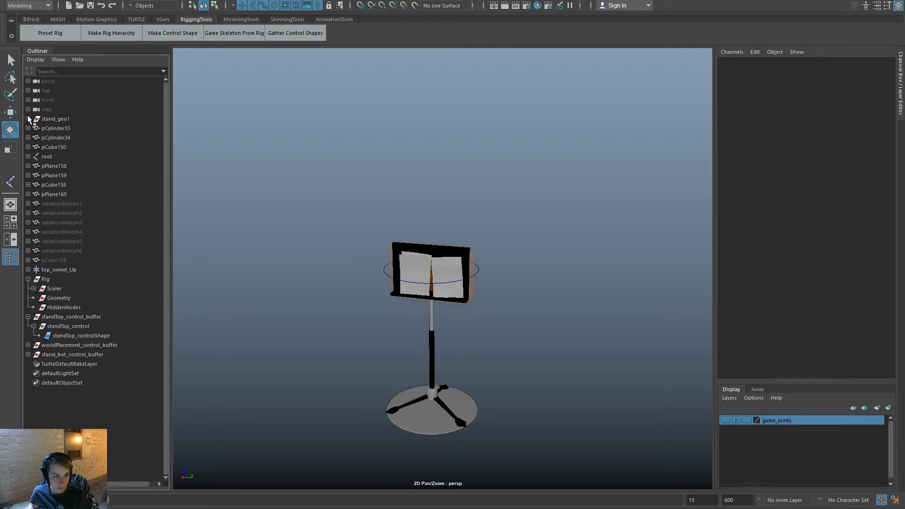
pyautogui.click(77, 204)
pyautogui.keyDown('shift'); pyautogui.click(86, 249); pyautogui.keyUp('shift')
pyautogui.click(84, 260)
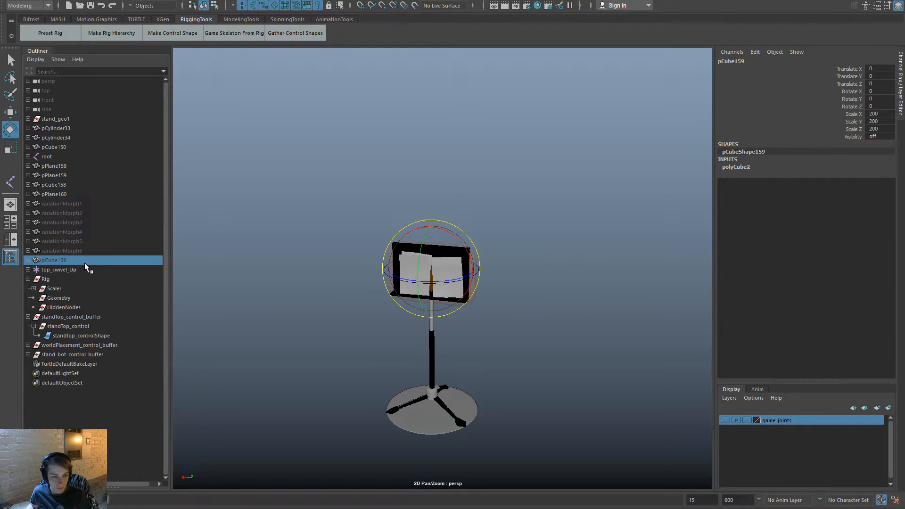
pyautogui.click(302, 393)
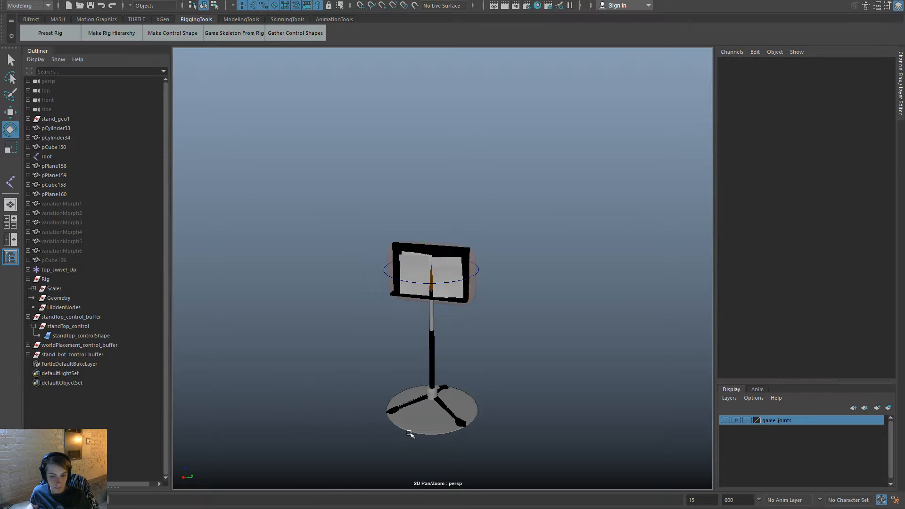
# Assign the existing translucent orange material to the stand_bot_control disc at the stand's base.
pyautogui.keyDown('alt'); pyautogui.moveTo(408, 432); pyautogui.dragTo(412, 422); pyautogui.keyUp('alt')
pyautogui.click(412, 422)
pyautogui.rightClick(418, 303)
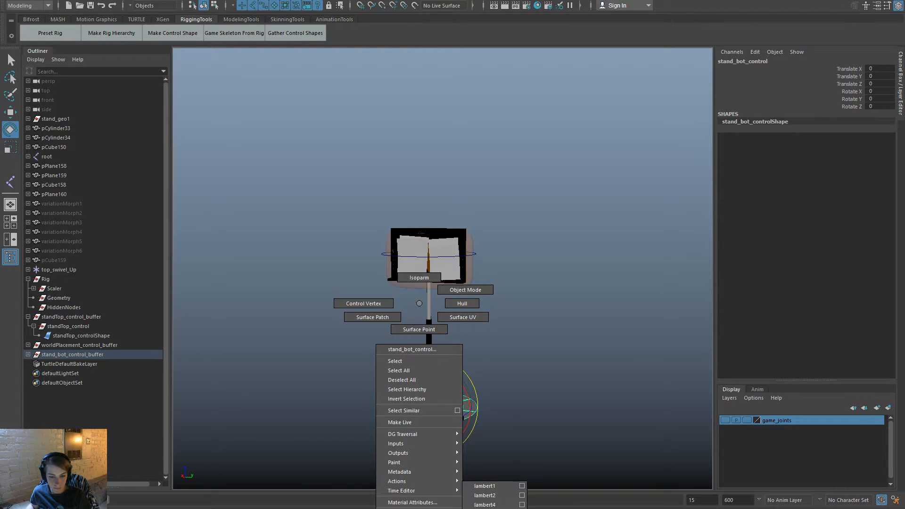
pyautogui.click(576, 403)
pyautogui.keyDown('alt'); pyautogui.moveTo(575, 403); pyautogui.dragTo(485, 320); pyautogui.keyUp('alt')
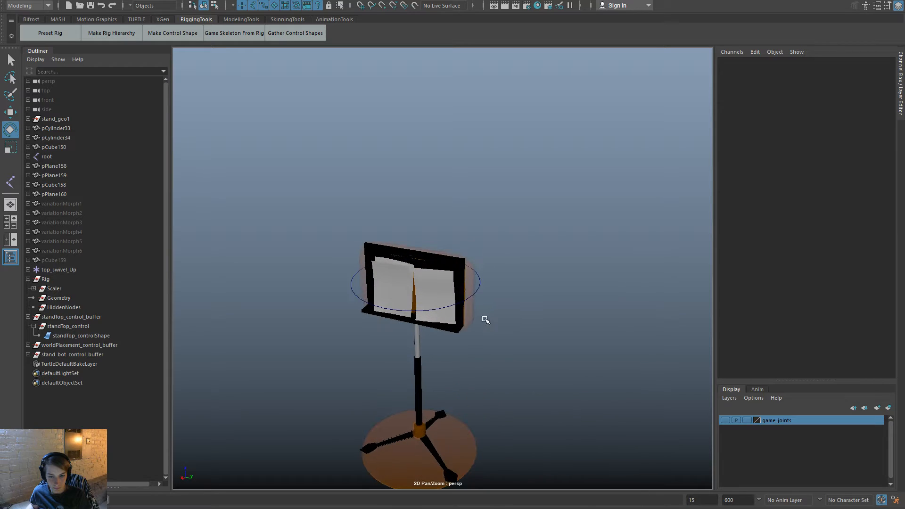
# Enable drawing overrides on worldPlacement_controlShape, set the curve's override color to red, and close the Attribute Editor.
pyautogui.click(485, 286)
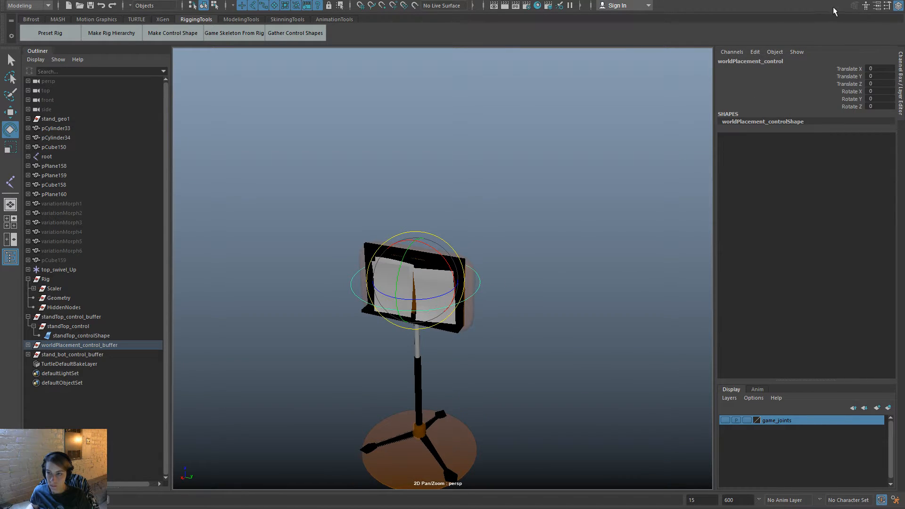
pyautogui.click(877, 6)
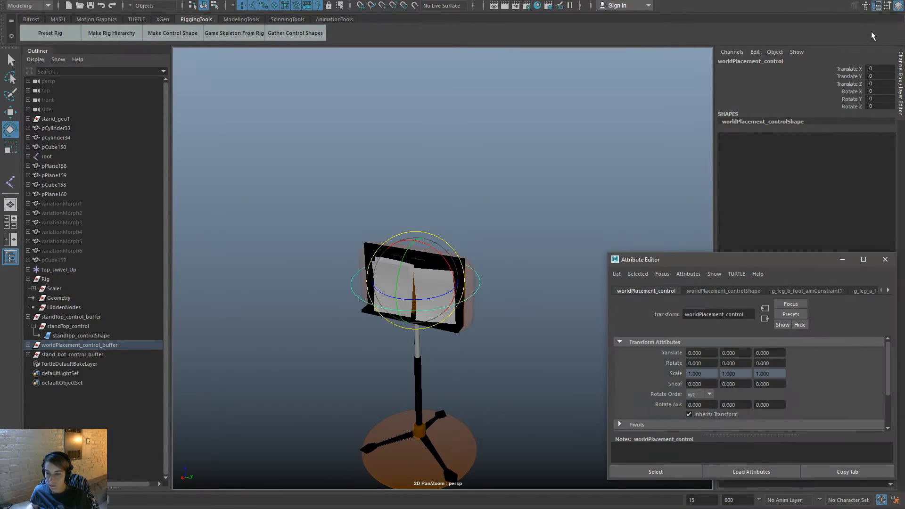
pyautogui.click(733, 291)
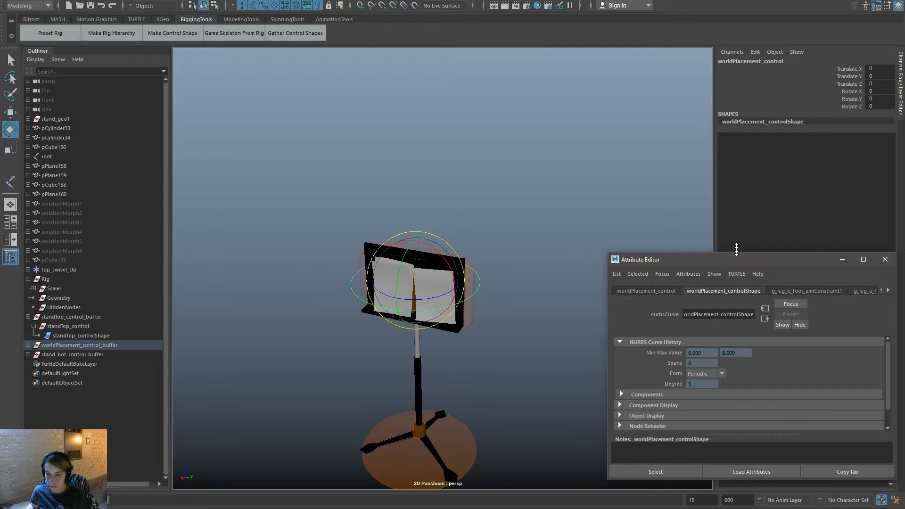
pyautogui.moveTo(734, 258); pyautogui.dragTo(709, 85)
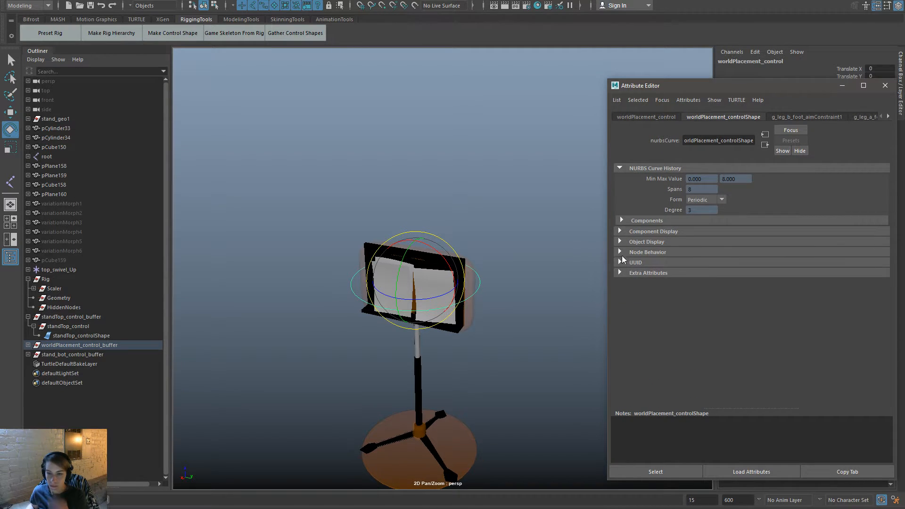
pyautogui.click(620, 242)
pyautogui.moveTo(716, 298); pyautogui.dragTo(656, 319)
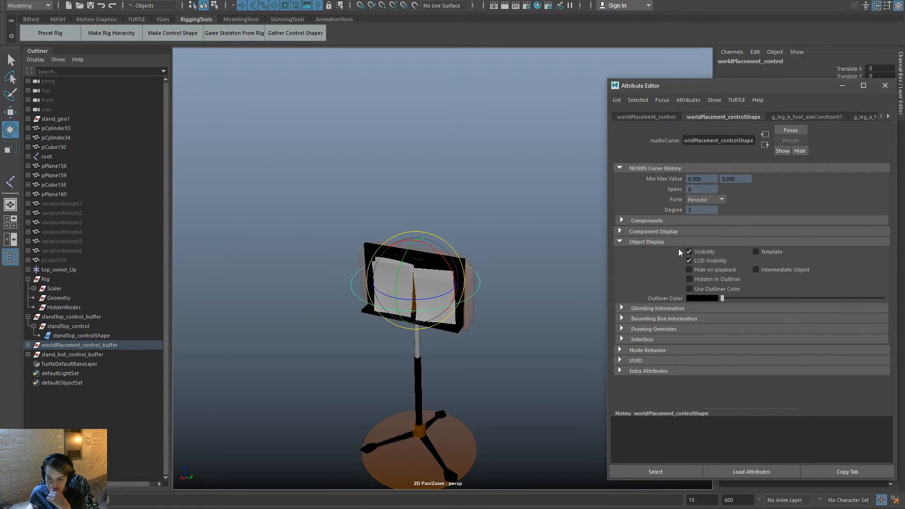
pyautogui.click(644, 329)
pyautogui.scroll(-3, 697, 344)
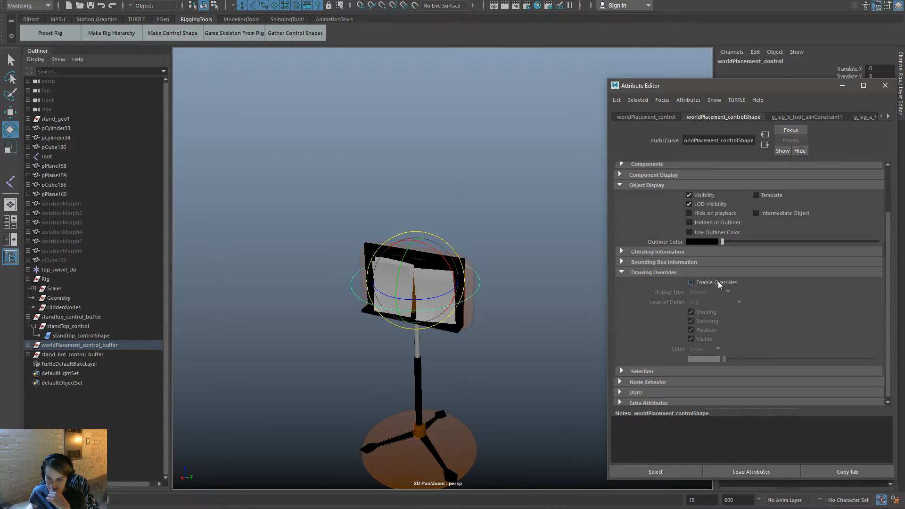
pyautogui.moveTo(754, 360)
pyautogui.mouseDown()
pyautogui.moveTo(807, 365)
pyautogui.moveTo(786, 371)
pyautogui.mouseUp()
pyautogui.click(504, 406)
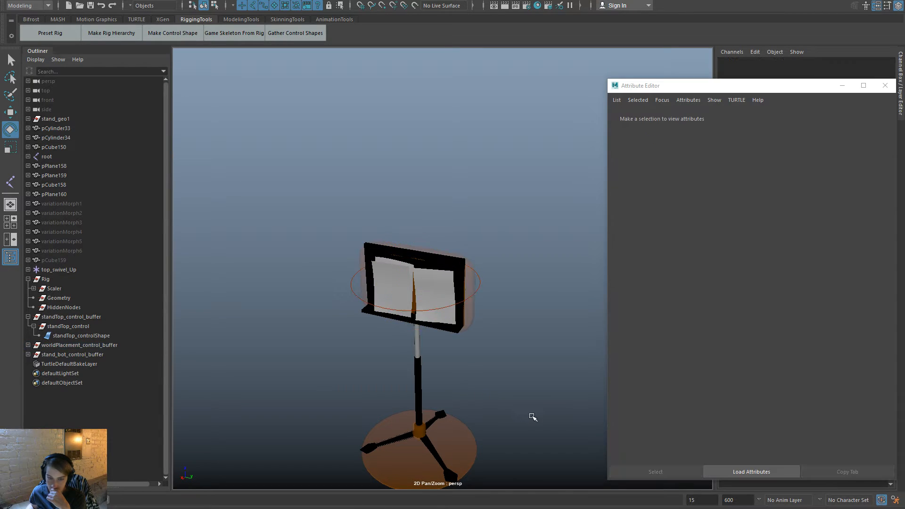
pyautogui.scroll(-3, 524, 405)
pyautogui.click(884, 85)
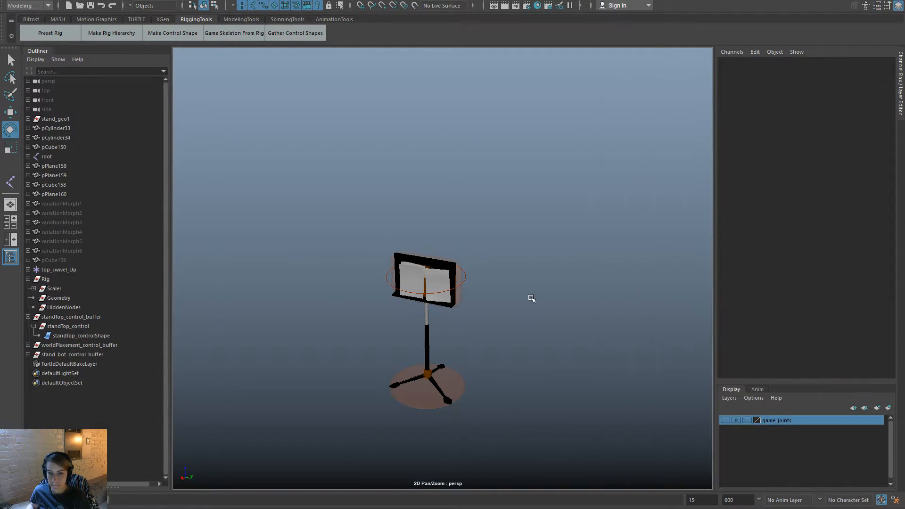
# Scale up the worldPlacement_control curve's components so the circle extends well beyond the stand's top, and return to object selection.
pyautogui.keyDown('alt'); pyautogui.moveTo(542, 327); pyautogui.dragTo(591, 381); pyautogui.keyUp('alt')
pyautogui.click(482, 266)
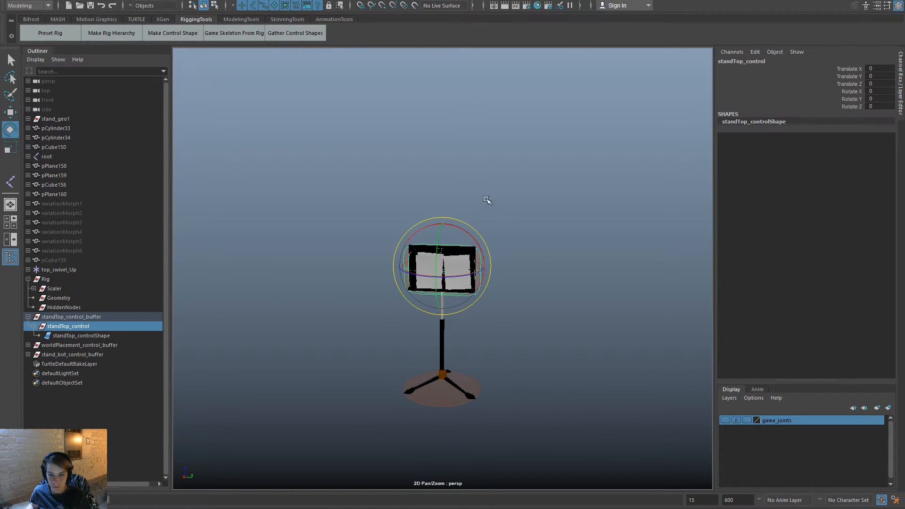
pyautogui.click(616, 263)
pyautogui.keyDown('alt'); pyautogui.moveTo(616, 262); pyautogui.dragTo(358, 307); pyautogui.keyUp('alt')
pyautogui.click(380, 279)
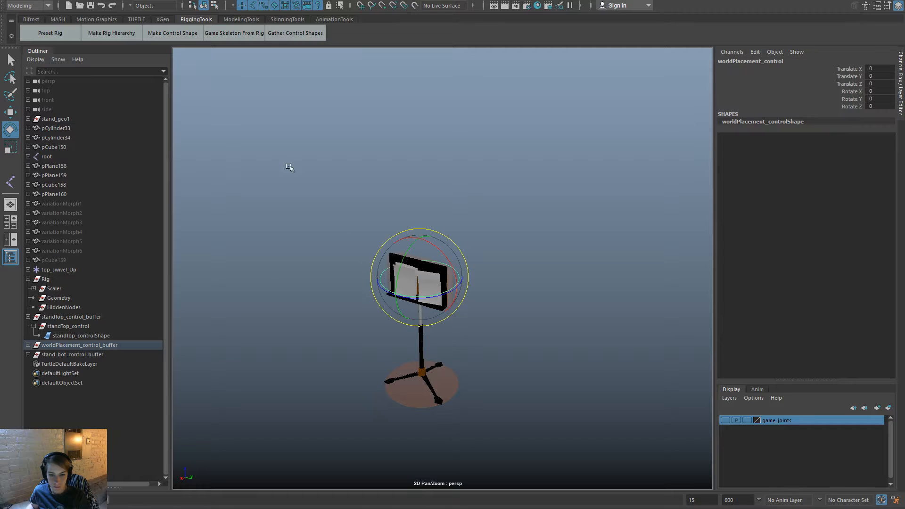
pyautogui.click(214, 5)
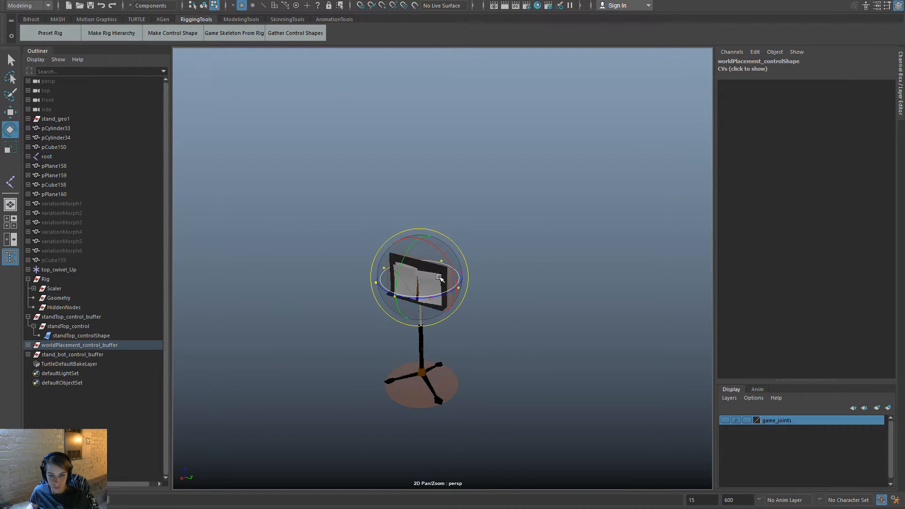
pyautogui.press('r')
pyautogui.moveTo(419, 277); pyautogui.dragTo(457, 292)
pyautogui.hotkey('ctrl', 'z')
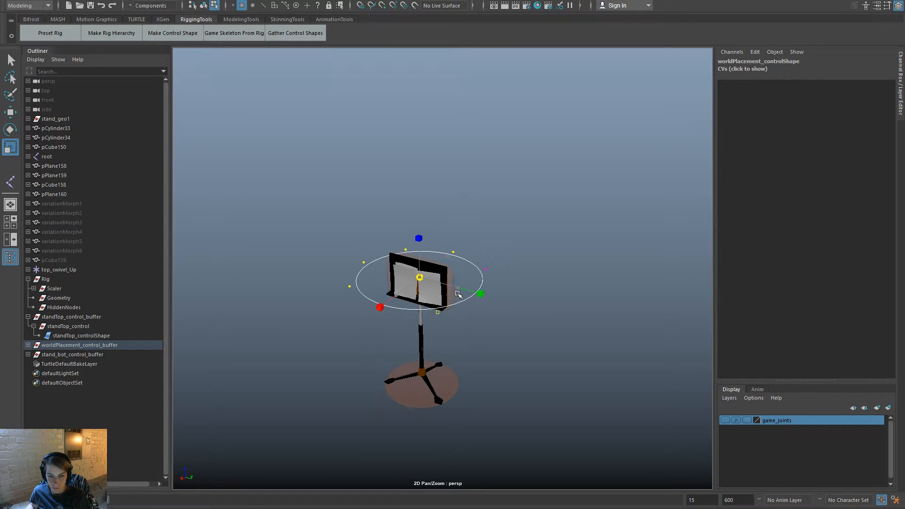
pyautogui.click(204, 6)
pyautogui.click(501, 429)
pyautogui.keyDown('alt'); pyautogui.moveTo(500, 429); pyautogui.dragTo(565, 417); pyautogui.keyUp('alt')
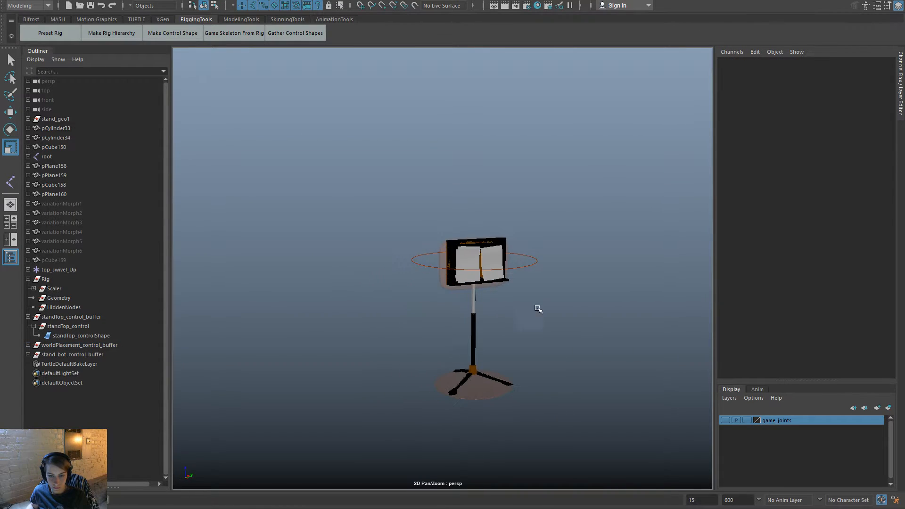
# Test-move the worldPlacement_control and undo the move.
pyautogui.click(525, 256)
pyautogui.press('w')
pyautogui.moveTo(474, 259); pyautogui.dragTo(392, 255)
pyautogui.hotkey('ctrl', 'z')
# Parent worldPlacement_control_buffer under the Controls group inside the Rig's Scaler group.
pyautogui.click(70, 349)
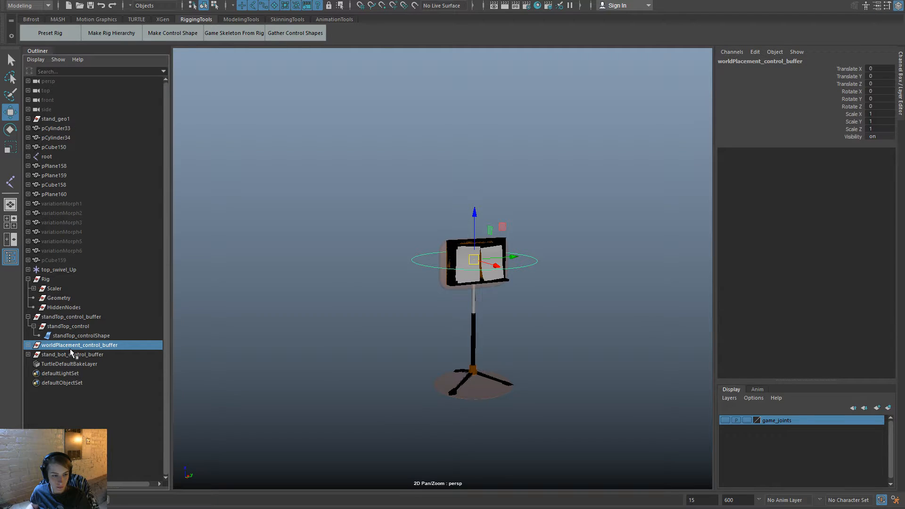
pyautogui.click(34, 288)
pyautogui.click(40, 298)
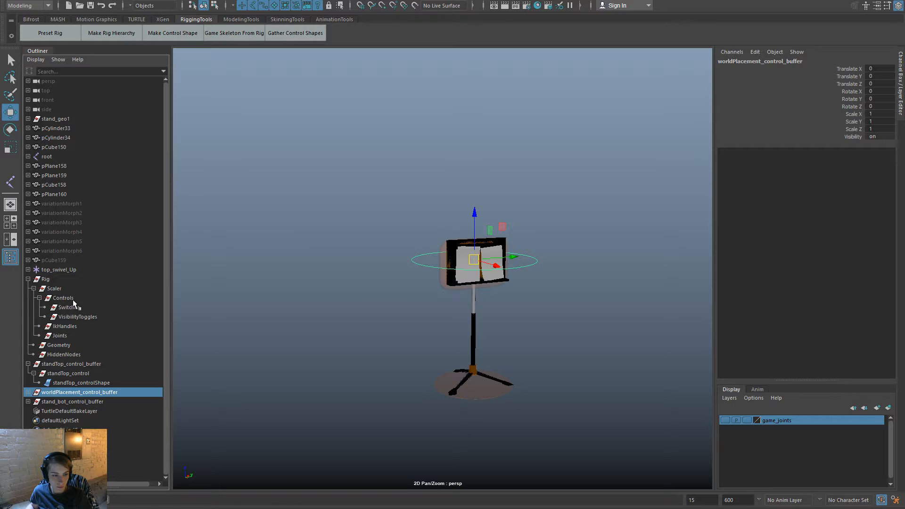
pyautogui.keyDown('ctrl'); pyautogui.click(83, 299); pyautogui.keyUp('ctrl')
pyautogui.press('p')
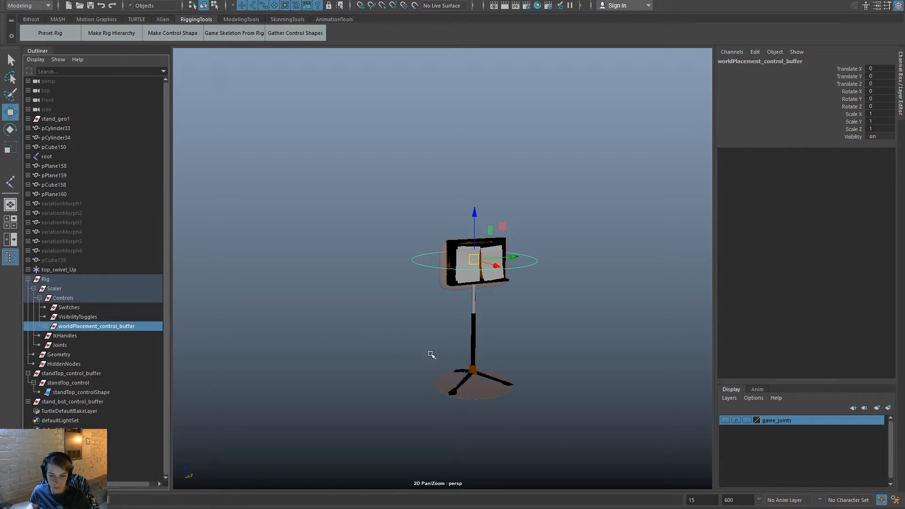
# Parent standTop_control_buffer and stand_bot_control_buffer under the worldPlacement_control circle.
pyautogui.click(494, 390)
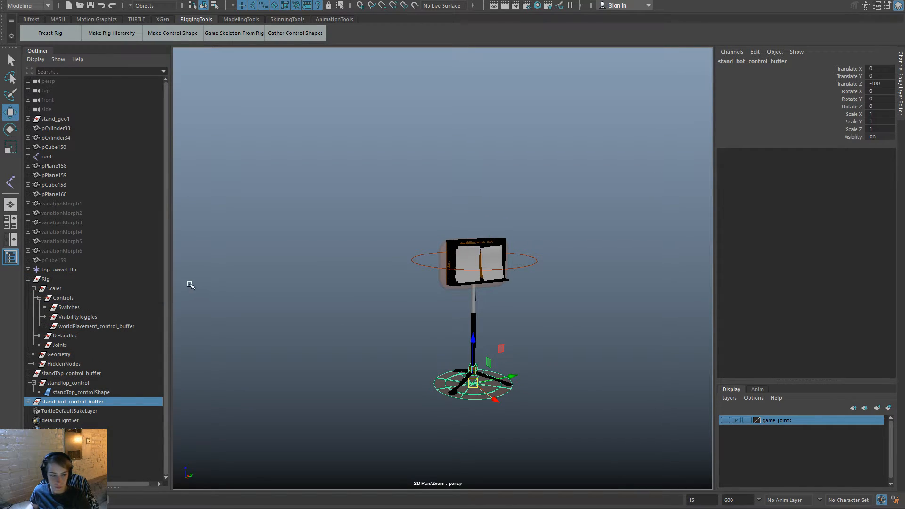
pyautogui.click(443, 286)
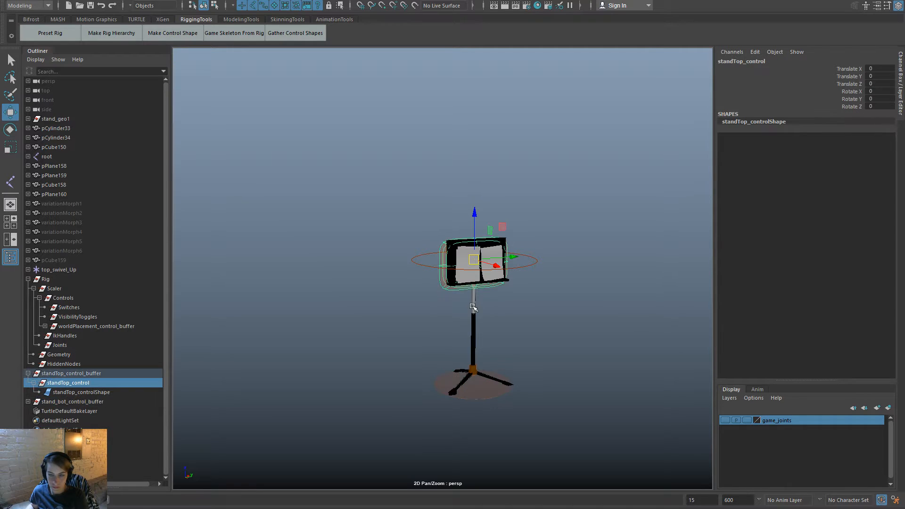
pyautogui.keyDown('shift'); pyautogui.click(485, 390); pyautogui.keyUp('shift')
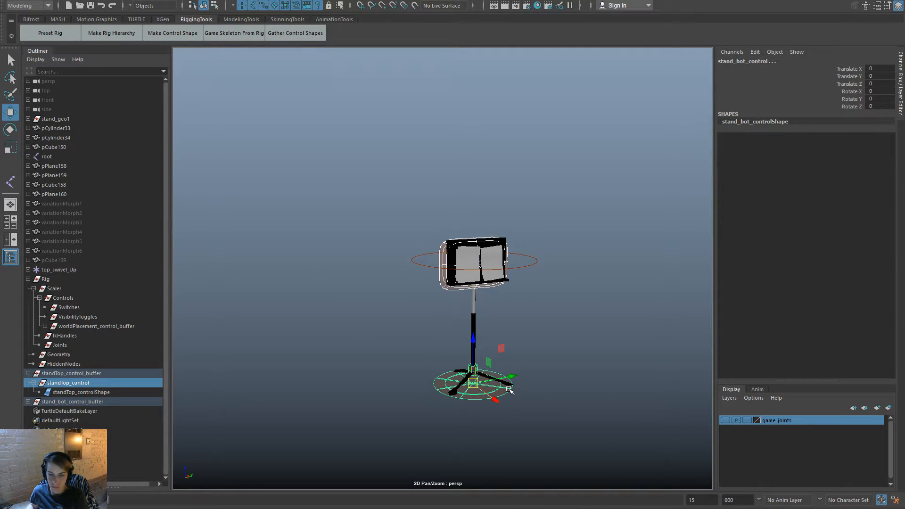
pyautogui.press('Up')
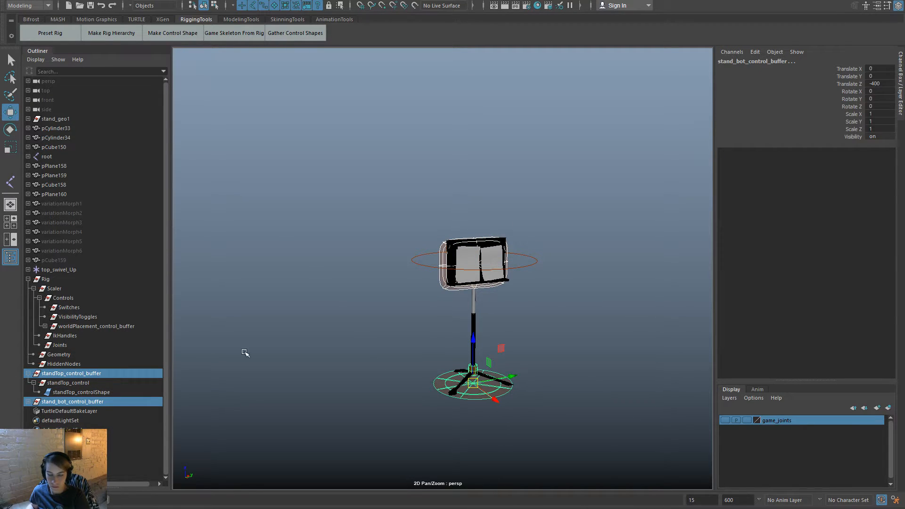
pyautogui.click(414, 261)
pyautogui.press('p')
pyautogui.click(551, 282)
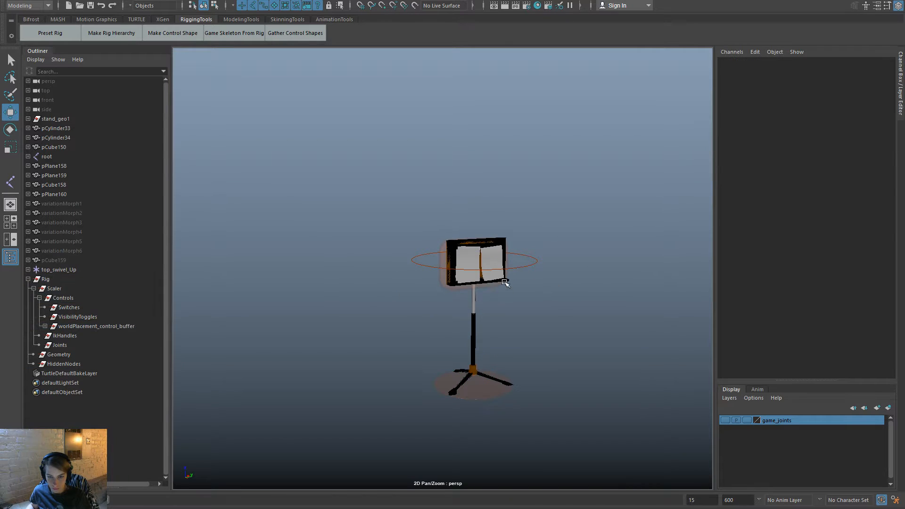
# Test the standTop_control by rotating it, and check the selection of the control at the stand's base.
pyautogui.click(487, 288)
pyautogui.press('e')
pyautogui.moveTo(485, 291); pyautogui.dragTo(588, 283)
pyautogui.click(523, 336)
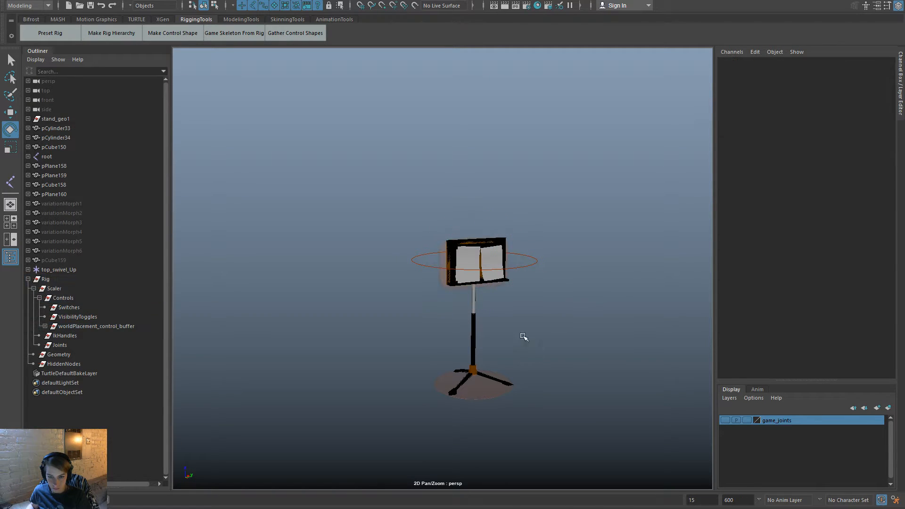
pyautogui.click(475, 371)
pyautogui.click(504, 323)
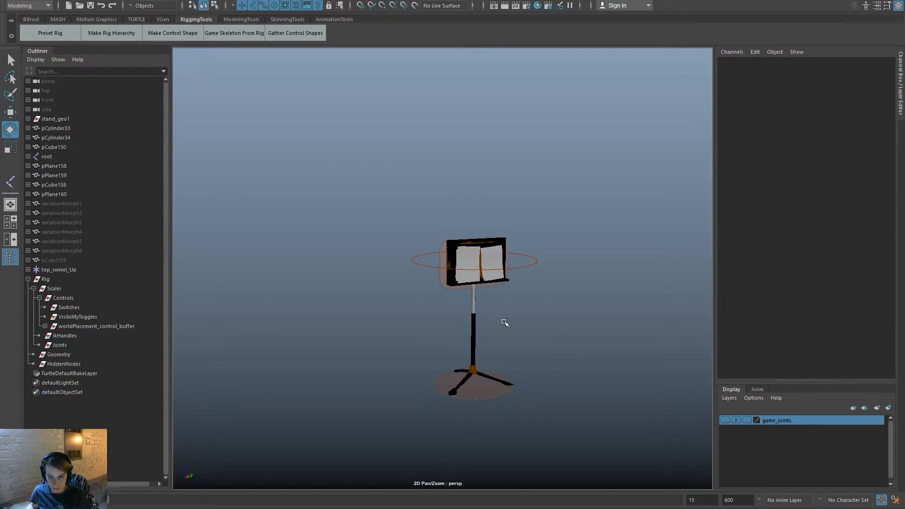
# Test-move the standTop_control and the stand_bot_control vertically, and undo the moves.
pyautogui.click(492, 285)
pyautogui.press('w')
pyautogui.moveTo(477, 216); pyautogui.dragTo(502, 253)
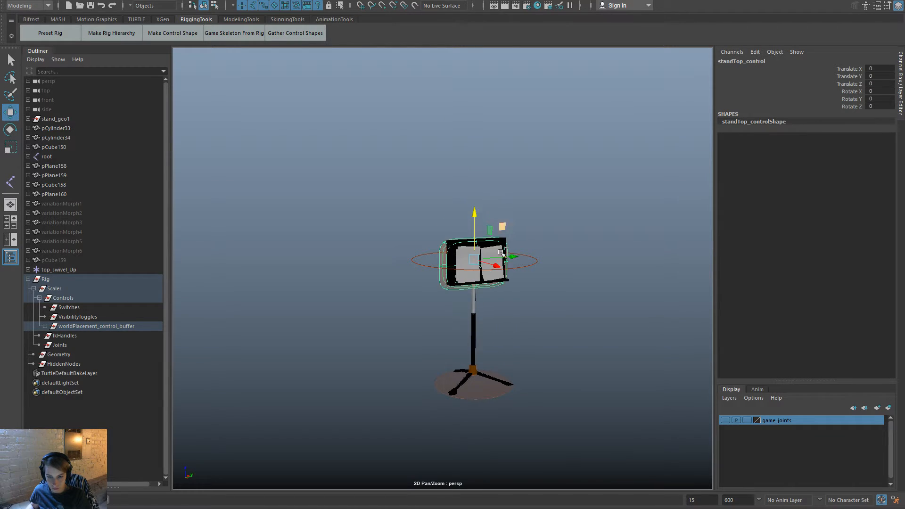
pyautogui.click(493, 388)
pyautogui.moveTo(474, 345); pyautogui.dragTo(436, 374)
pyautogui.hotkey('ctrl', 'z')
pyautogui.click(579, 374)
# Turn on X-Ray shading in the perspective view.
pyautogui.press('space')
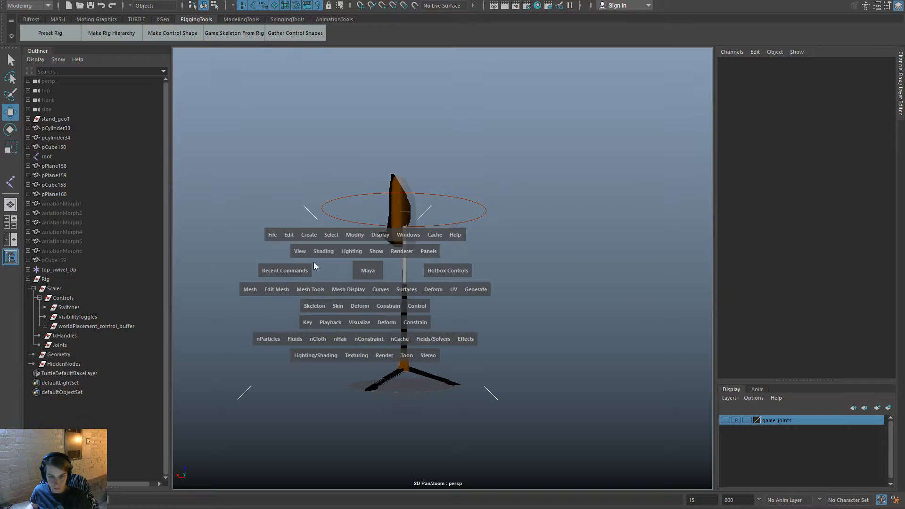
pyautogui.click(315, 253)
pyautogui.click(358, 357)
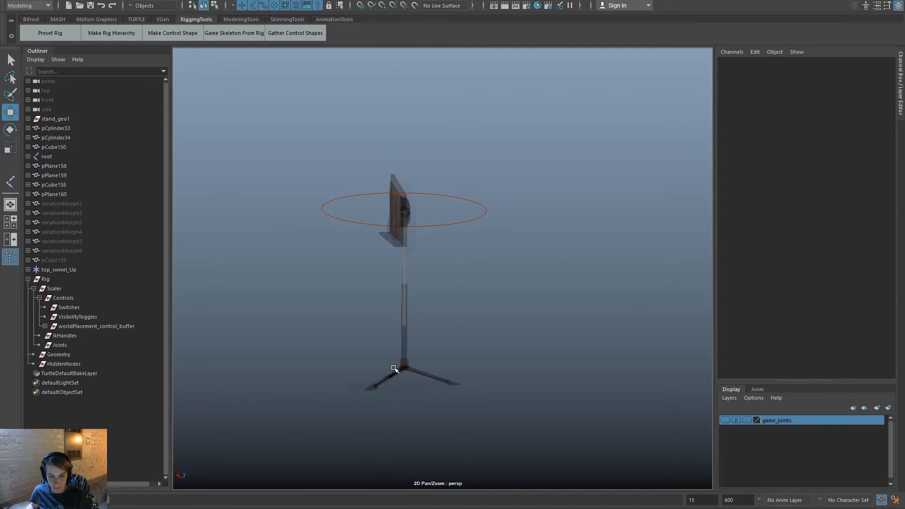
# Test the height movement of stand_bot_control and standTop_control in the see-through view, and undo the test changes.
pyautogui.click(419, 386)
pyautogui.keyDown('alt'); pyautogui.moveTo(449, 425); pyautogui.dragTo(432, 409); pyautogui.keyUp('alt')
pyautogui.moveTo(408, 339); pyautogui.dragTo(430, 363)
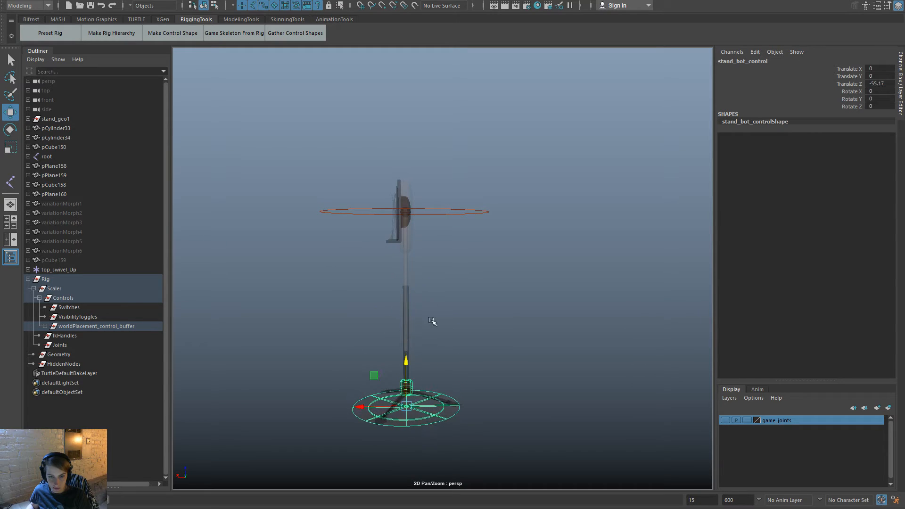
pyautogui.moveTo(432, 322); pyautogui.dragTo(413, 232)
pyautogui.click(411, 230)
pyautogui.moveTo(404, 165); pyautogui.dragTo(417, 109)
pyautogui.hotkey('ctrl', 'z')
pyautogui.click(586, 397)
pyautogui.keyDown('alt'); pyautogui.moveTo(585, 397); pyautogui.dragTo(418, 429); pyautogui.keyUp('alt')
pyautogui.click(483, 237)
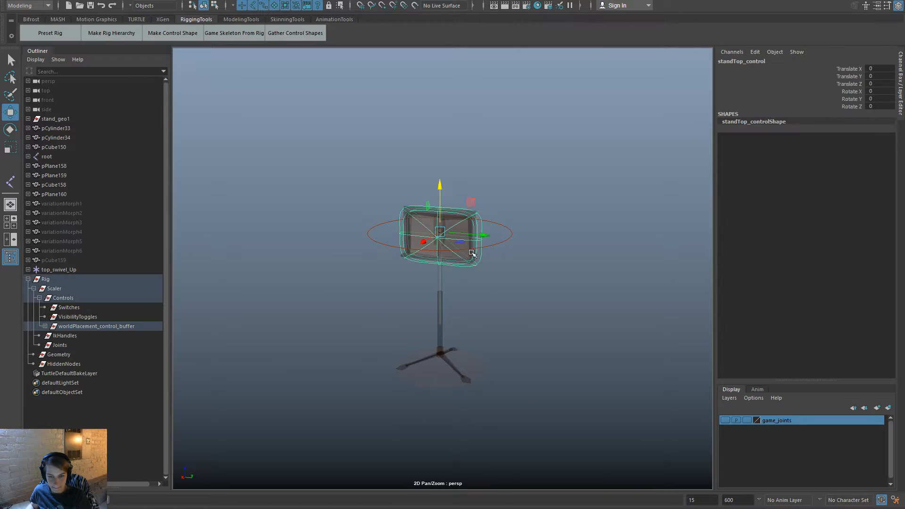
pyautogui.keyDown('alt'); pyautogui.moveTo(482, 236); pyautogui.dragTo(363, 177); pyautogui.keyUp('alt')
pyautogui.hotkey('ctrl', 'z')
pyautogui.hotkey('ctrl', 'z')
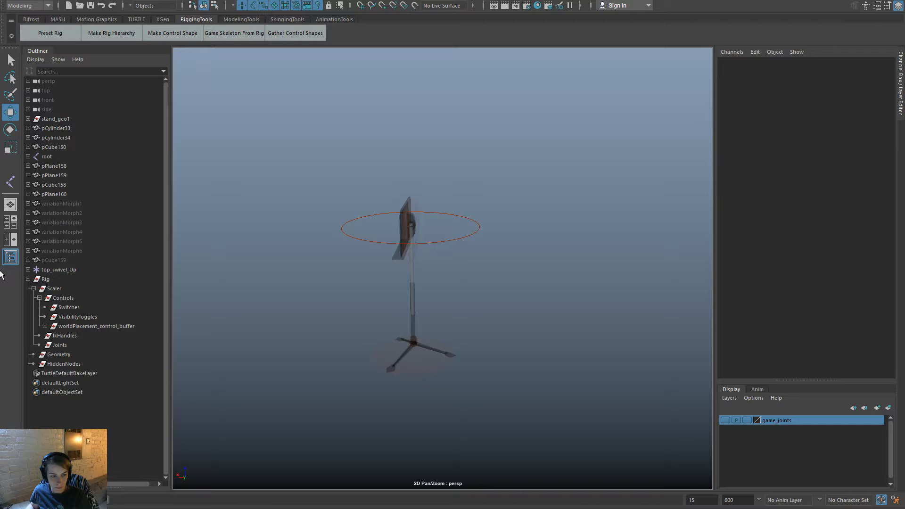
# Collapse the Rig hierarchy in the Outliner and open MusicStand.ma from the ArtSource\Environment\RoofProps folder.
pyautogui.click(28, 279)
pyautogui.keyDown('alt'); pyautogui.moveTo(307, 313); pyautogui.dragTo(422, 359); pyautogui.keyUp('alt')
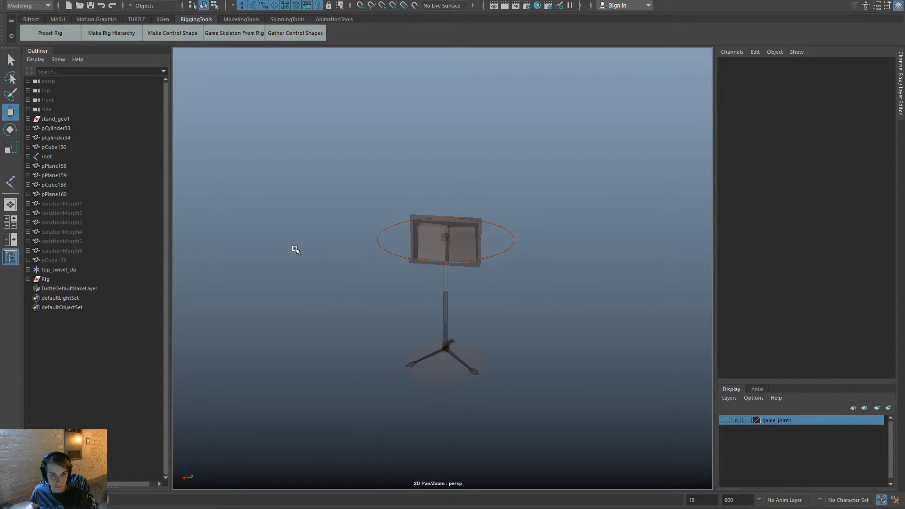
pyautogui.press('space')
pyautogui.click(256, 156)
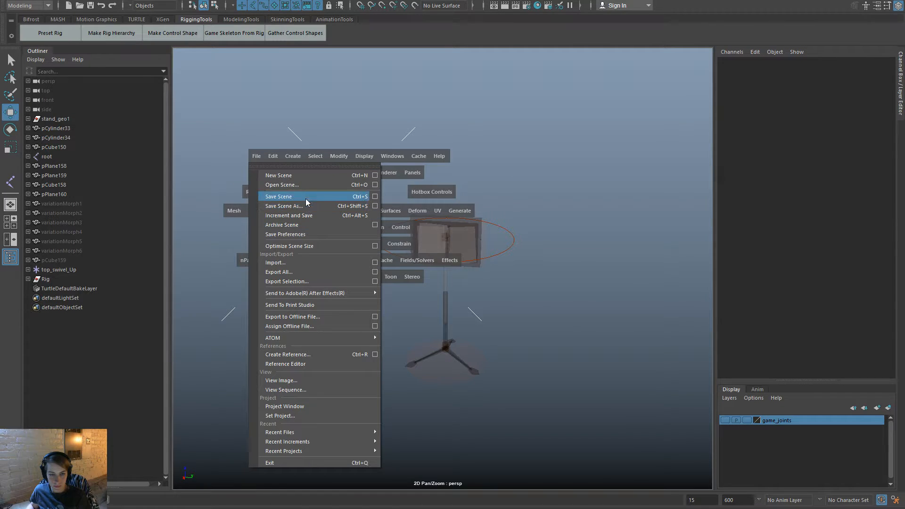
pyautogui.click(305, 184)
pyautogui.click(487, 364)
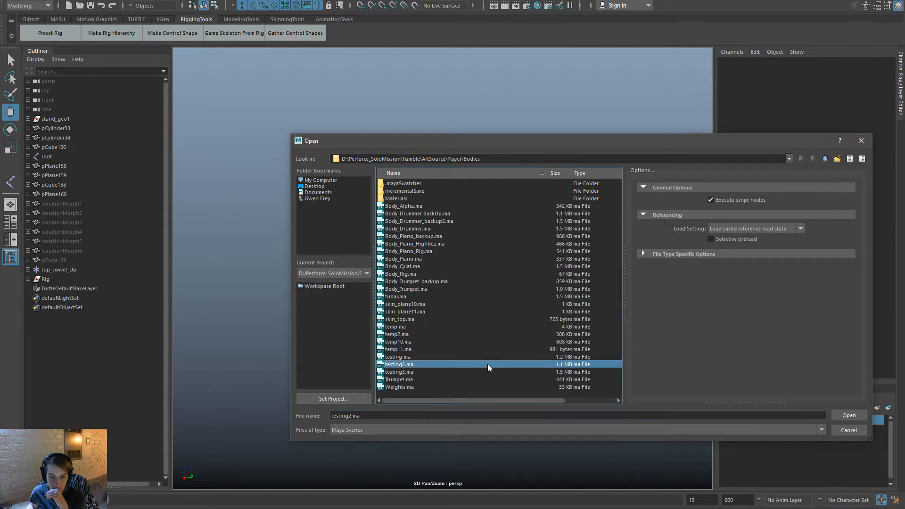
pyautogui.click(824, 158)
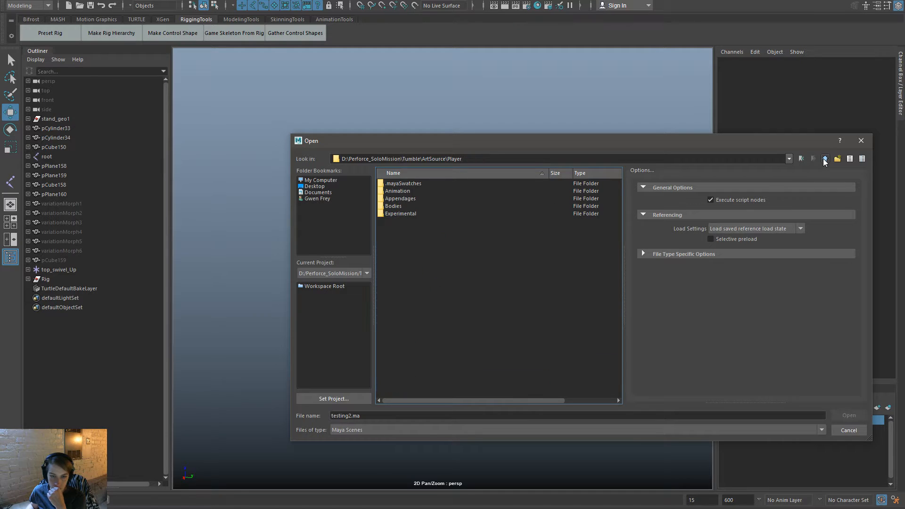
pyautogui.click(825, 159)
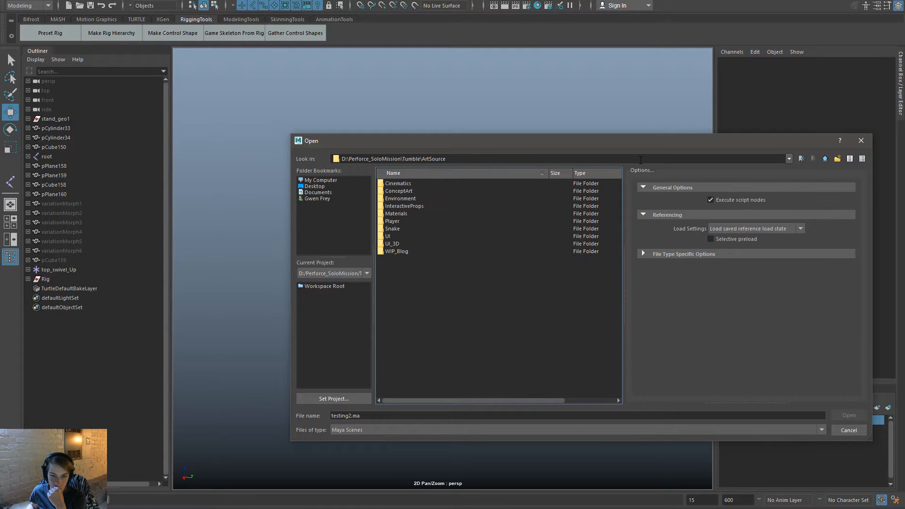
pyautogui.doubleClick(399, 199)
pyautogui.doubleClick(406, 206)
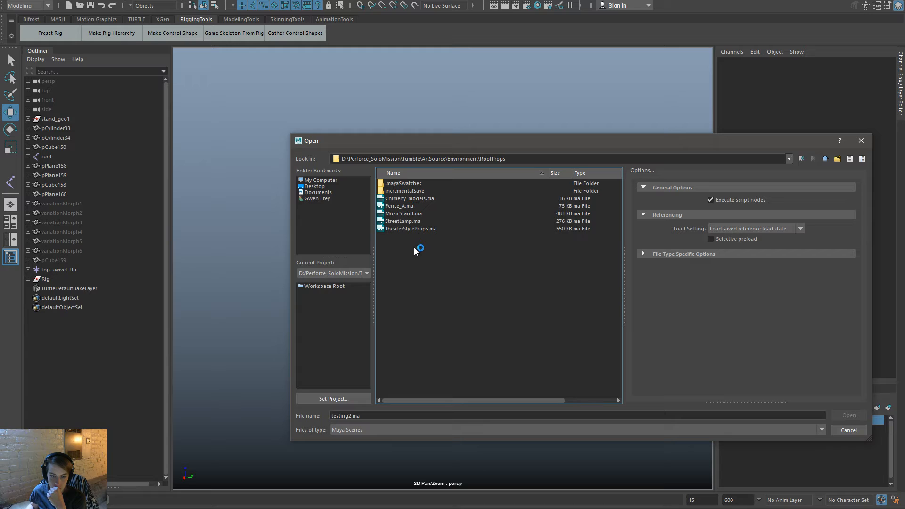
pyautogui.click(417, 229)
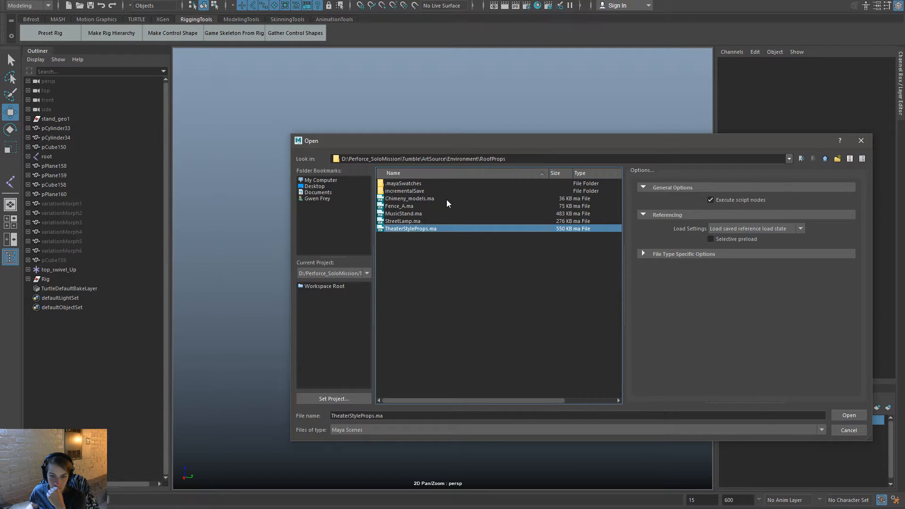
pyautogui.doubleClick(423, 215)
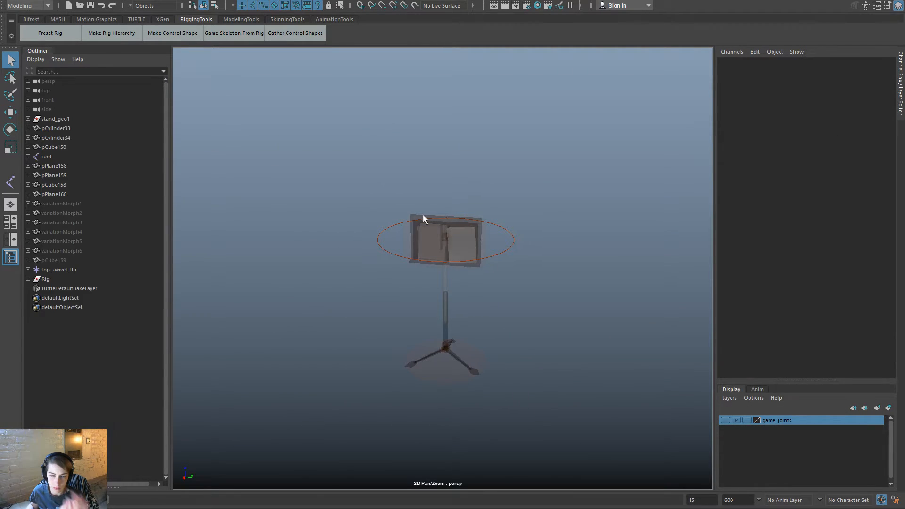
# Open the recent scene Experimental_levelTransition2.ma, show it with textured shading and frame the music stand.
pyautogui.press('space')
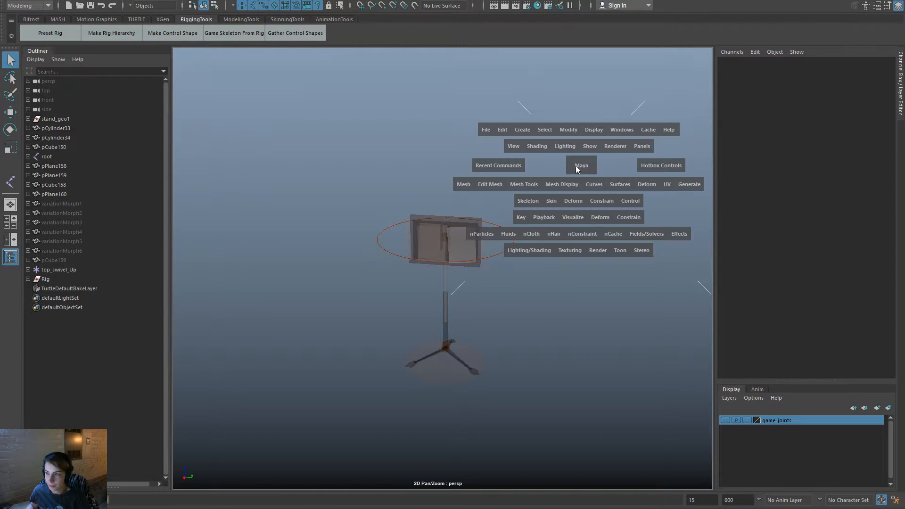
pyautogui.click(483, 130)
pyautogui.moveTo(545, 406)
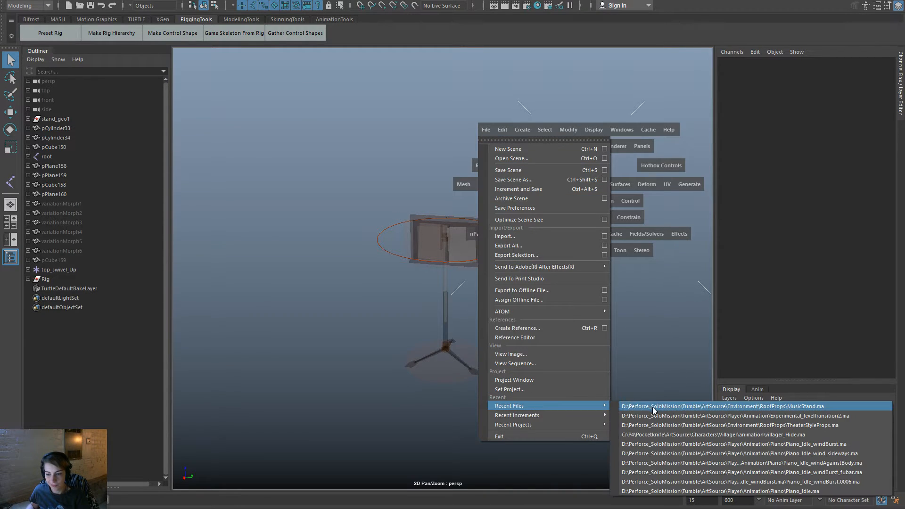
pyautogui.click(658, 413)
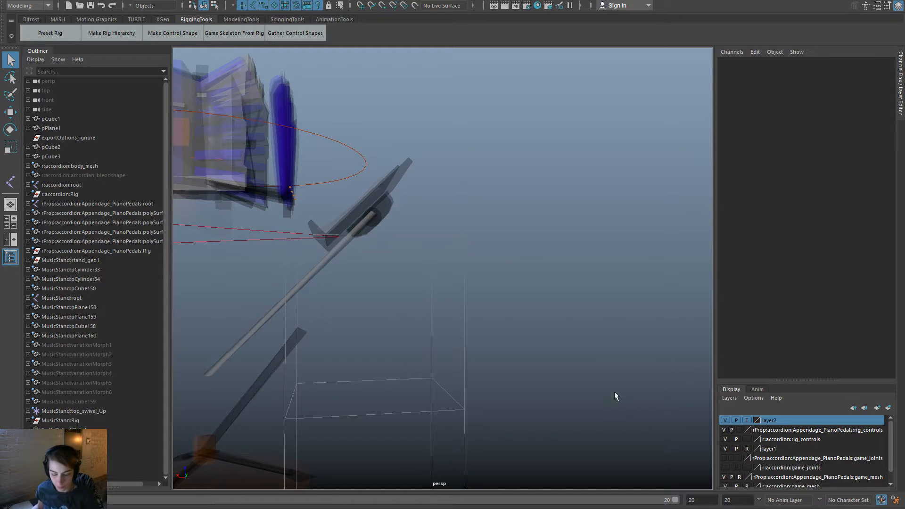
pyautogui.press('6')
pyautogui.keyDown('alt'); pyautogui.moveTo(405, 349); pyautogui.dragTo(565, 338, button='middle'); pyautogui.keyUp('alt')
pyautogui.keyDown('alt'); pyautogui.moveTo(566, 342); pyautogui.dragTo(389, 370, button='right'); pyautogui.keyUp('alt')
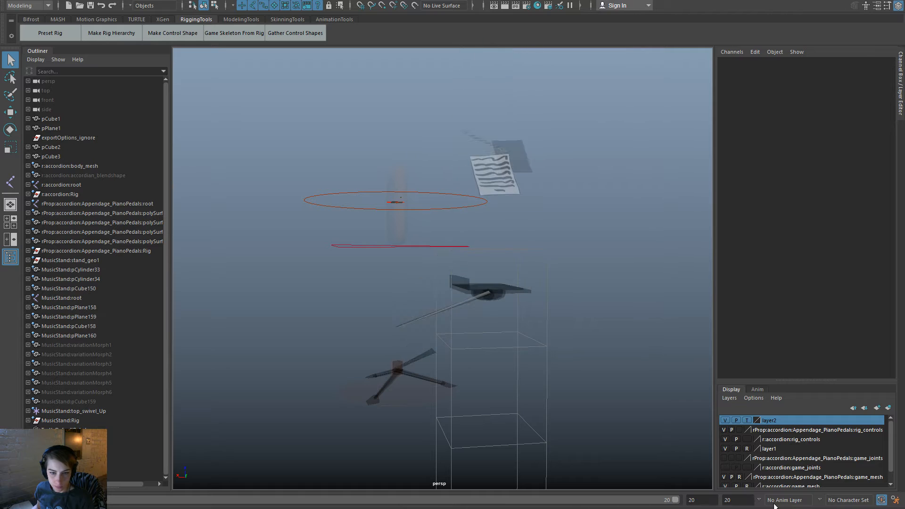
# Move MusicStand:worldPlacement_control over to the music stand's pole and set its Translate Y to 0.
pyautogui.click(469, 204)
pyautogui.press('w')
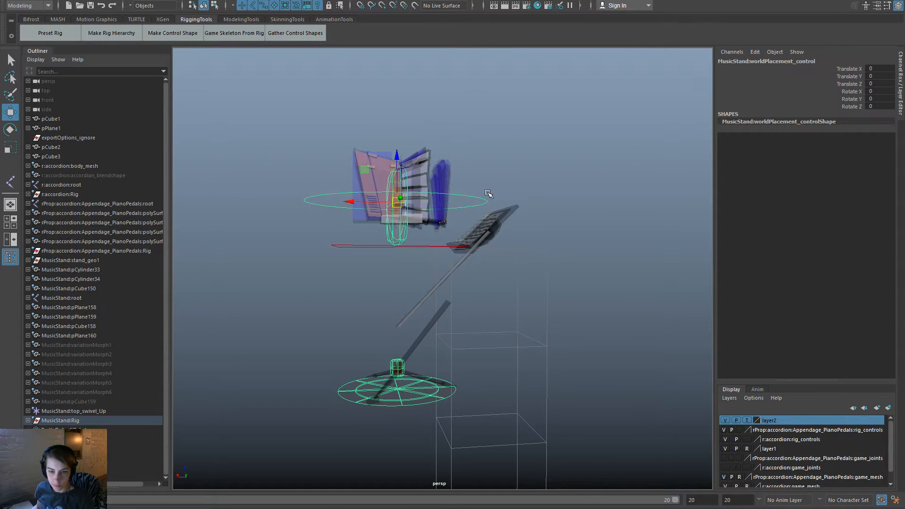
pyautogui.moveTo(401, 206); pyautogui.dragTo(498, 298)
pyautogui.click(883, 69)
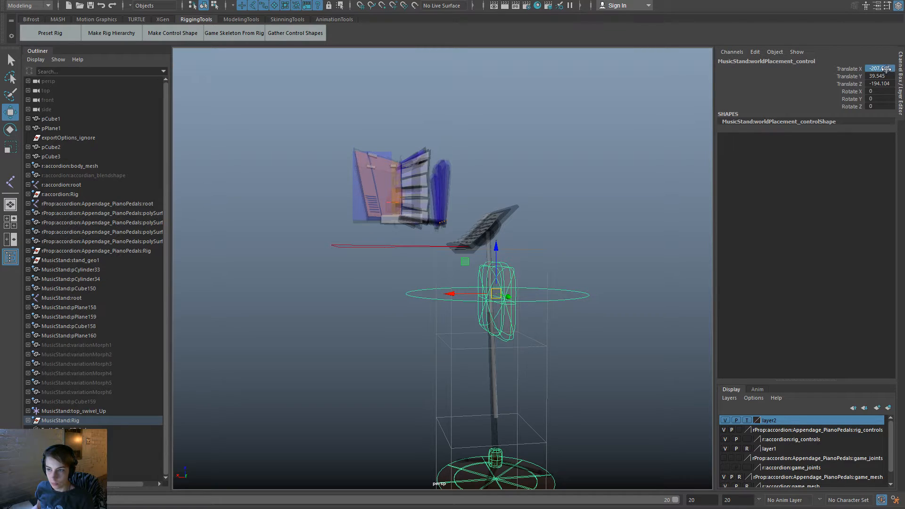
pyautogui.click(882, 76)
pyautogui.write('0')
pyautogui.press('Return')
# Set worldPlacement_control's Translate X to -200 and Translate Z to -20.
pyautogui.click(884, 67)
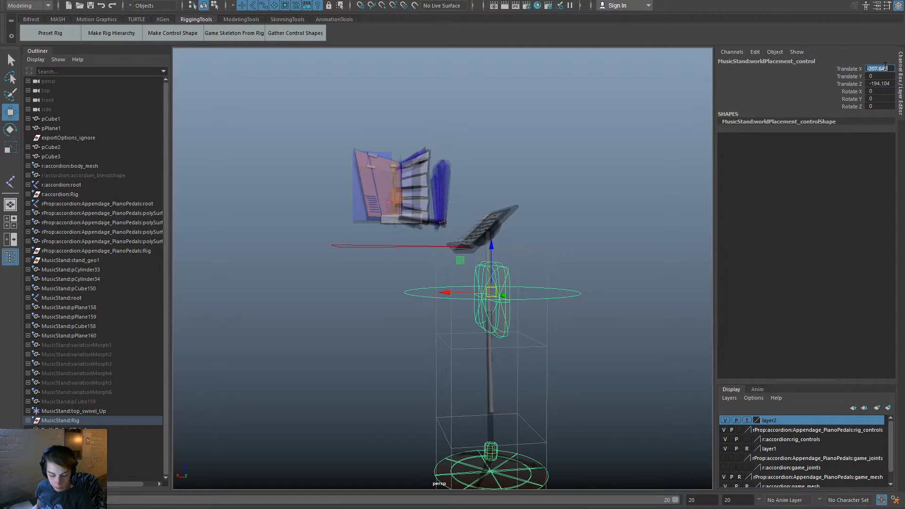
pyautogui.write('-200')
pyautogui.press('Return')
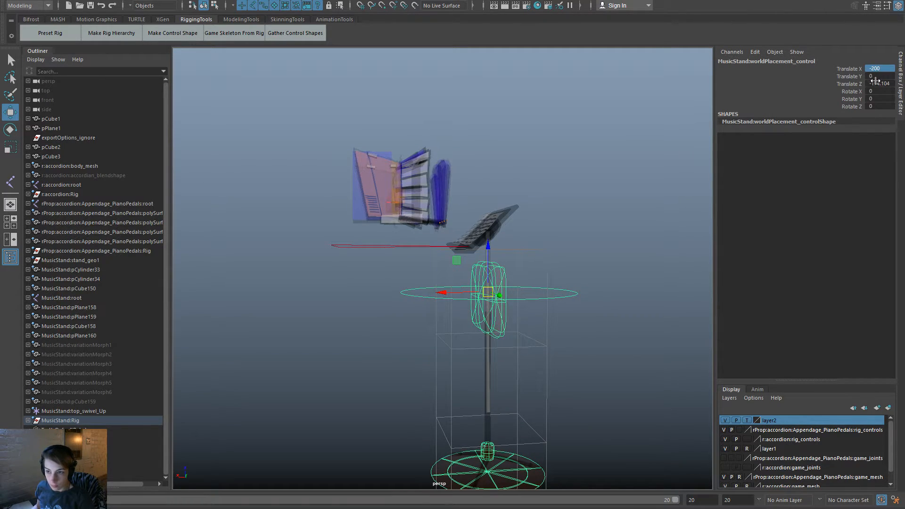
pyautogui.click(877, 84)
pyautogui.write('-2')
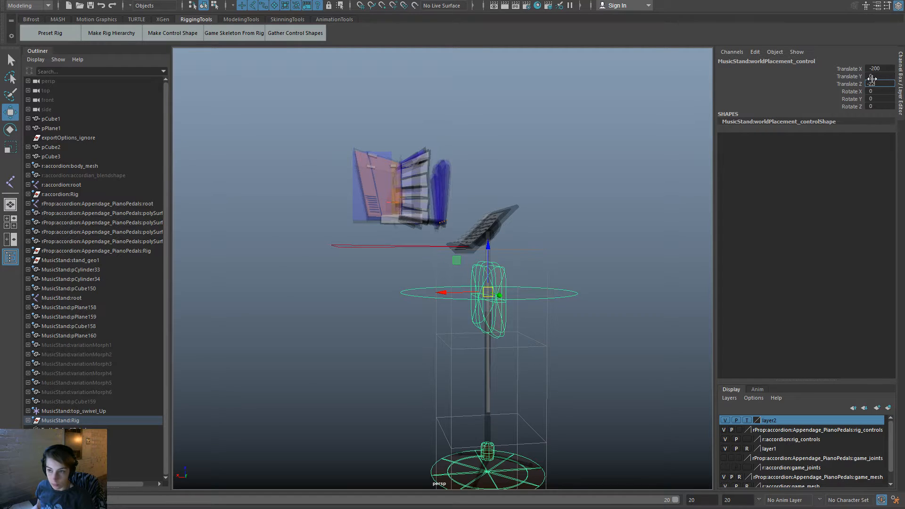
pyautogui.press('Return')
# Examine standTop_control and the tilted top of the music stand up close from several angles.
pyautogui.click(638, 271)
pyautogui.keyDown('alt'); pyautogui.moveTo(549, 317); pyautogui.dragTo(546, 365); pyautogui.keyUp('alt')
pyautogui.click(492, 220)
pyautogui.keyDown('alt'); pyautogui.moveTo(561, 255); pyautogui.dragTo(544, 240); pyautogui.keyUp('alt')
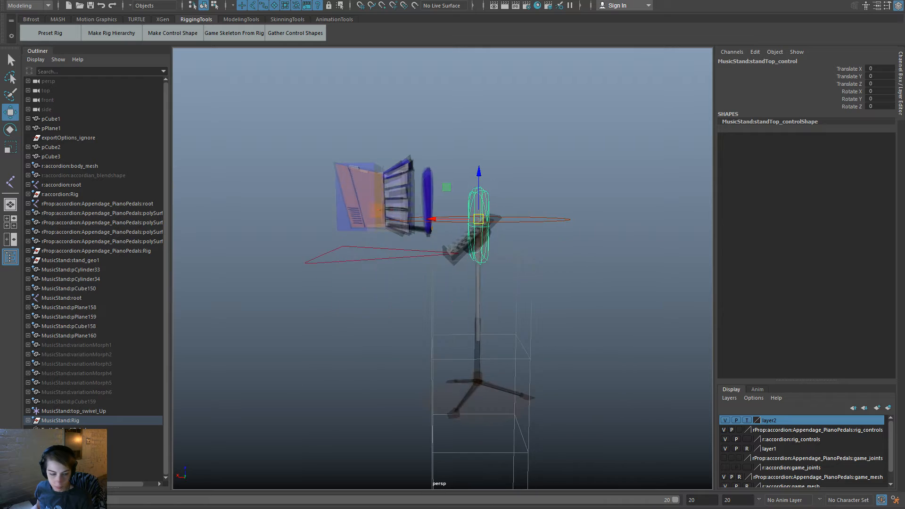
pyautogui.moveTo(19, 508); pyautogui.dragTo(7, 430)
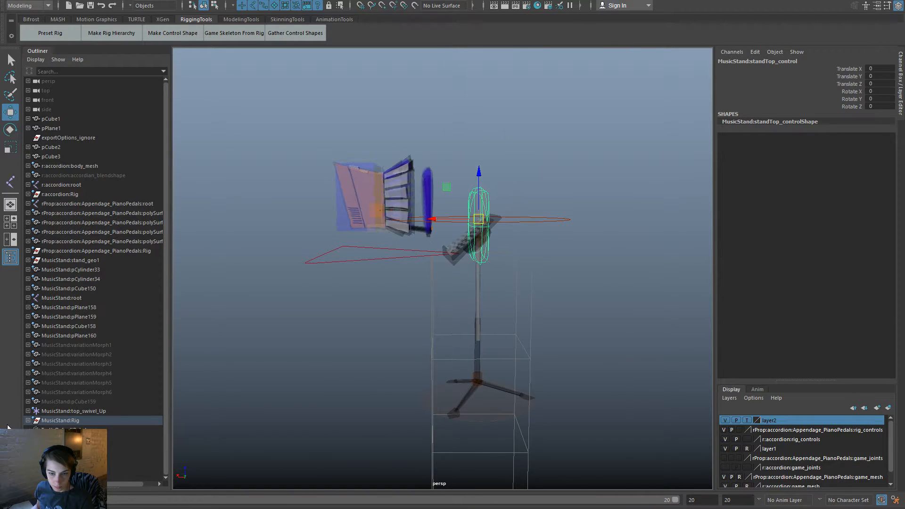
pyautogui.keyDown('alt'); pyautogui.moveTo(473, 217); pyautogui.dragTo(653, 285, button='right'); pyautogui.keyUp('alt')
pyautogui.click(674, 292)
pyautogui.keyDown('alt'); pyautogui.moveTo(591, 255); pyautogui.dragTo(544, 267); pyautogui.keyUp('alt')
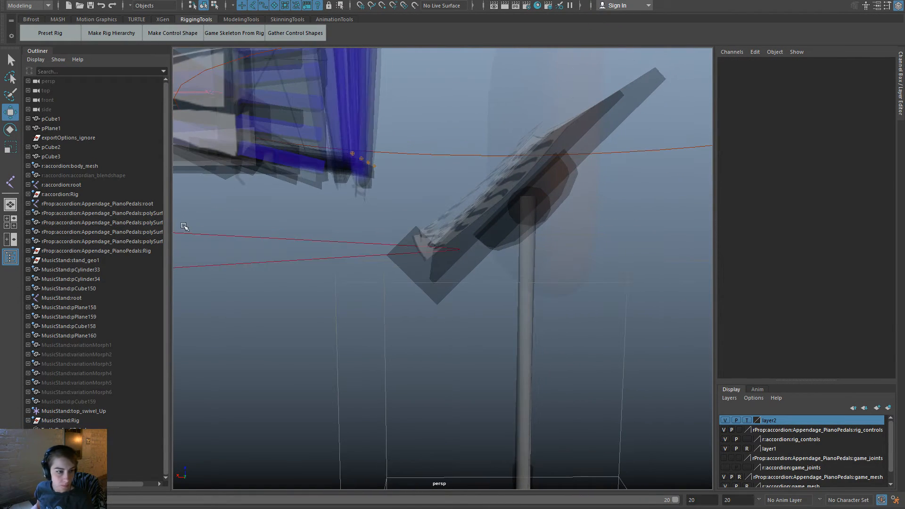
# Put the animation keys of the g_stand_top joint under MusicStand:root on the clipboard.
pyautogui.click(28, 195)
pyautogui.click(29, 194)
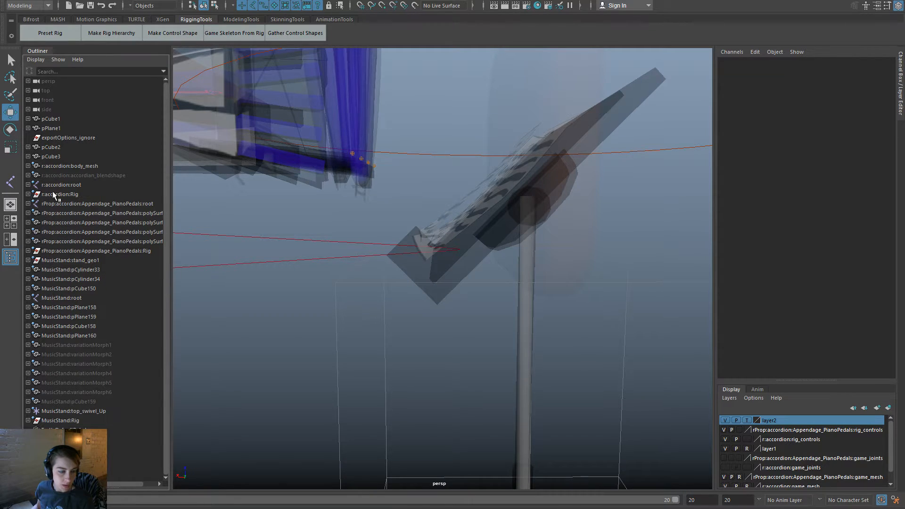
pyautogui.click(28, 298)
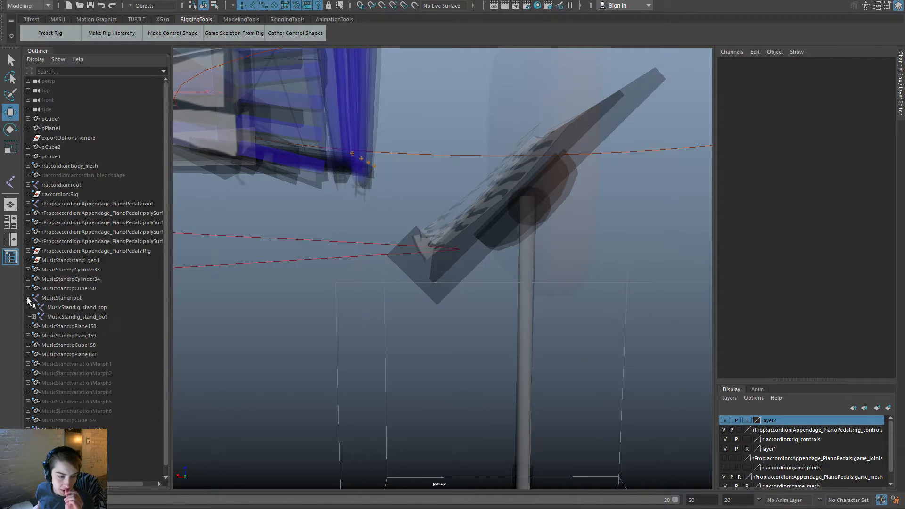
pyautogui.click(116, 308)
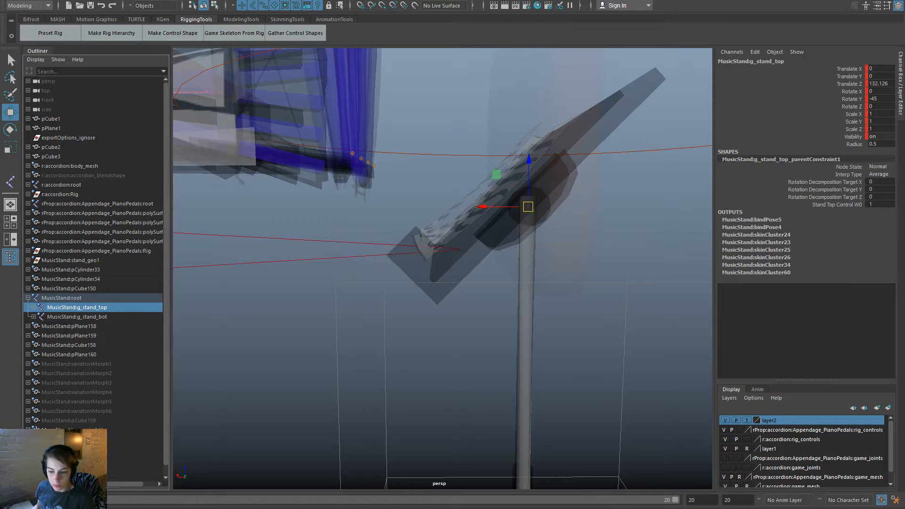
pyautogui.rightClick(108, 493)
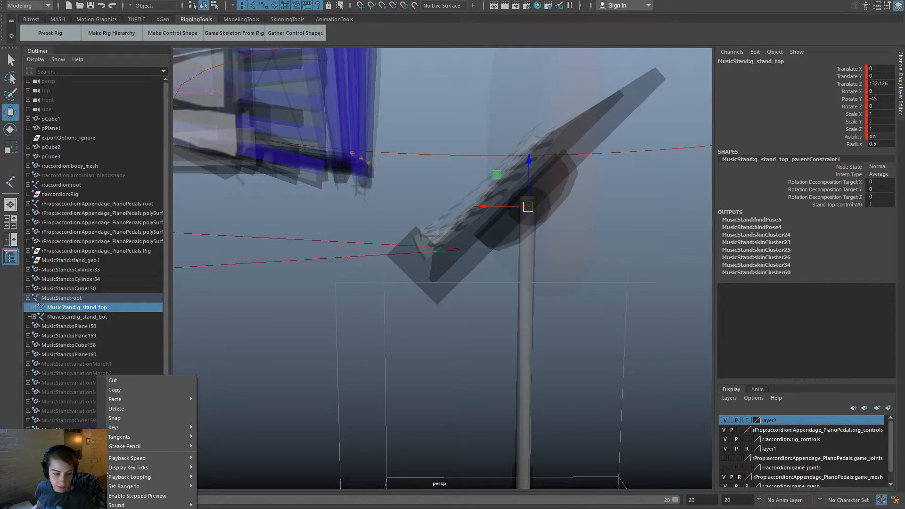
pyautogui.click(138, 380)
# Paste the g_stand_top animation keys onto MusicStand:standTop_control.
pyautogui.click(578, 255)
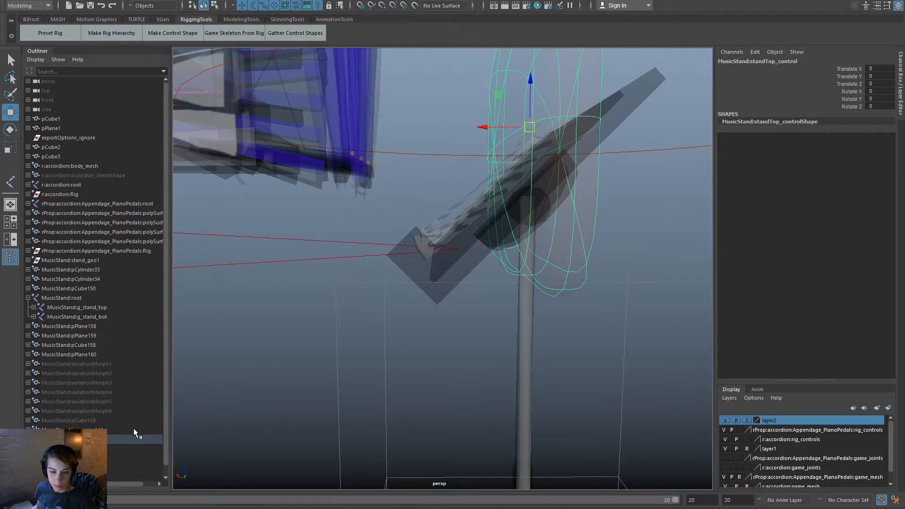
pyautogui.rightClick(108, 493)
pyautogui.moveTo(77, 400)
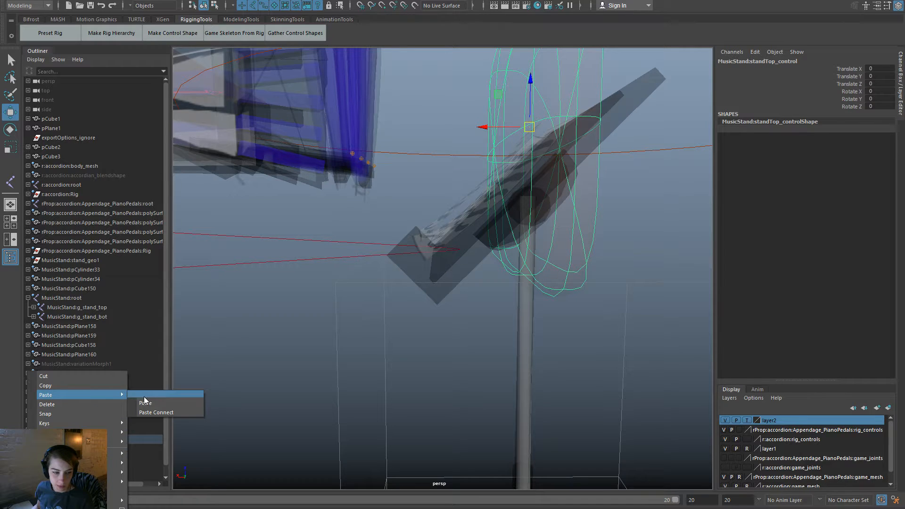
pyautogui.click(154, 402)
# Try lowering standTop_control onto the stand's top, first freehand and then with Translate Z at -100, undoing each attempt.
pyautogui.keyDown('alt'); pyautogui.moveTo(486, 332); pyautogui.dragTo(423, 302, button='right'); pyautogui.keyUp('alt')
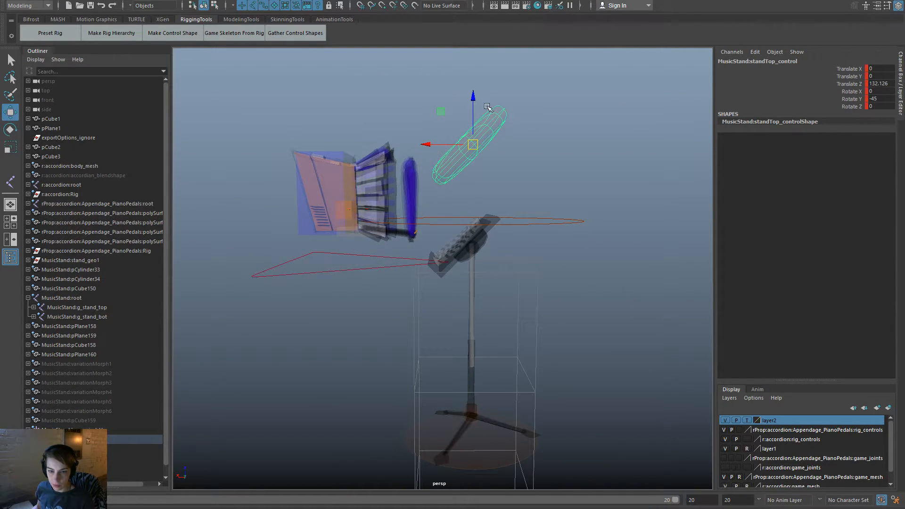
pyautogui.moveTo(473, 97); pyautogui.dragTo(472, 190)
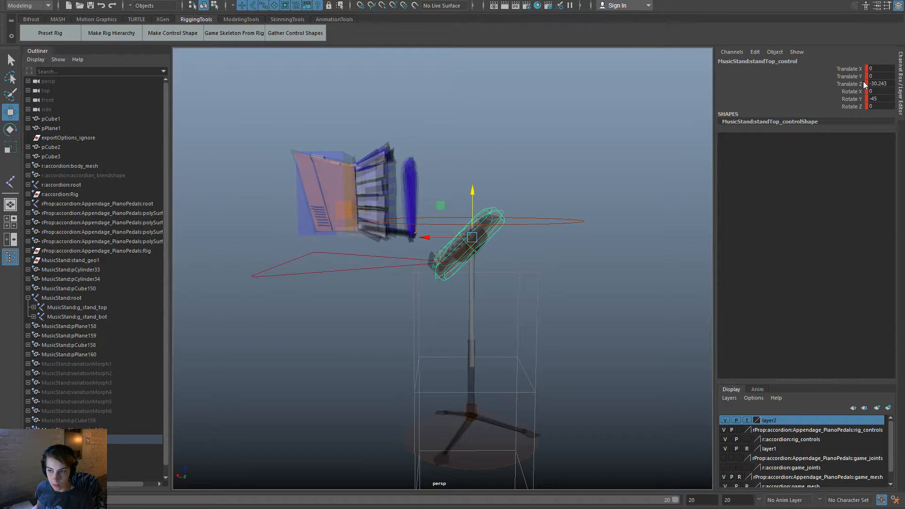
pyautogui.hotkey('ctrl', 'z')
pyautogui.doubleClick(884, 83)
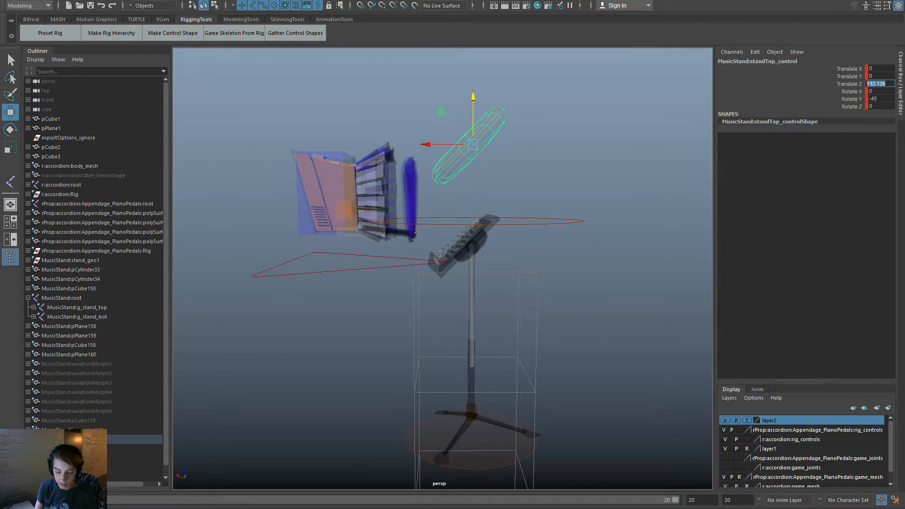
pyautogui.write('-100')
pyautogui.press('Return')
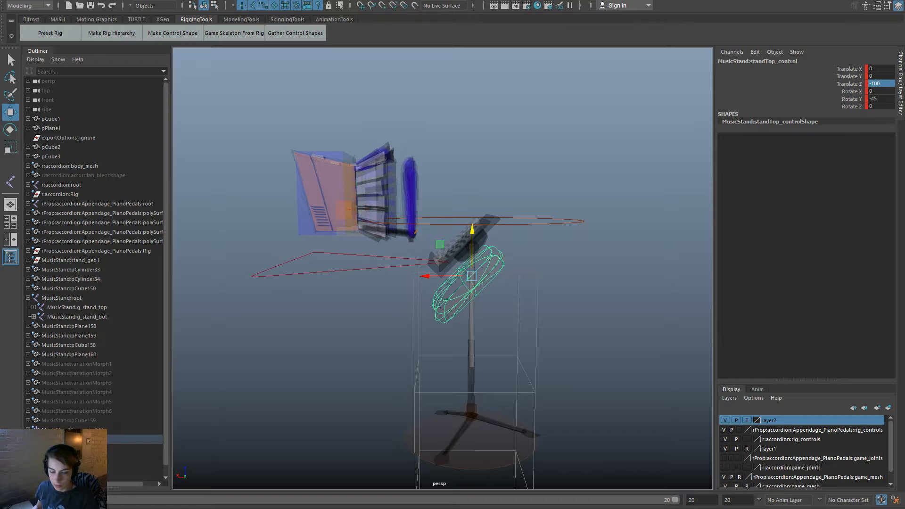
pyautogui.keyDown('alt'); pyautogui.moveTo(490, 364); pyautogui.dragTo(532, 359, button='right'); pyautogui.keyUp('alt')
pyautogui.hotkey('ctrl', 'z')
# Lower standTop_control by 100 units in Translate Z, then move it down onto the stand's top at about -28.6.
pyautogui.doubleClick(869, 84)
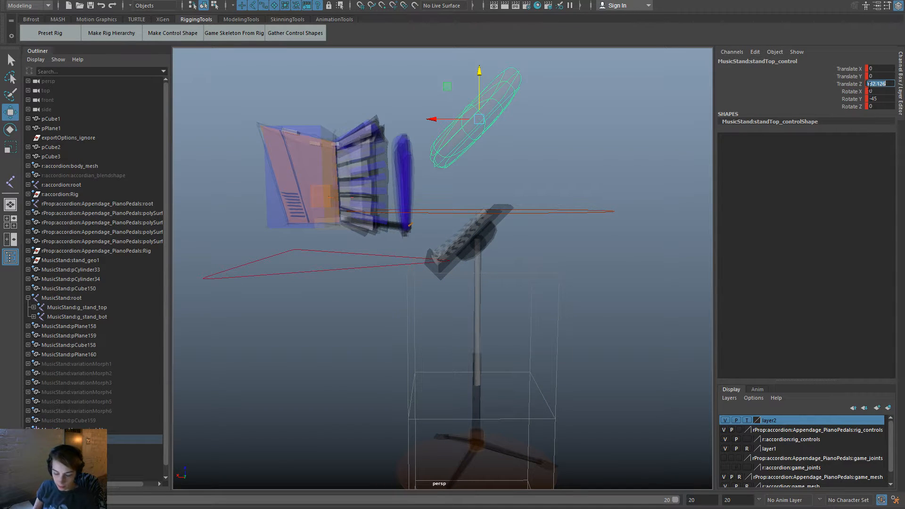
pyautogui.write('-=100')
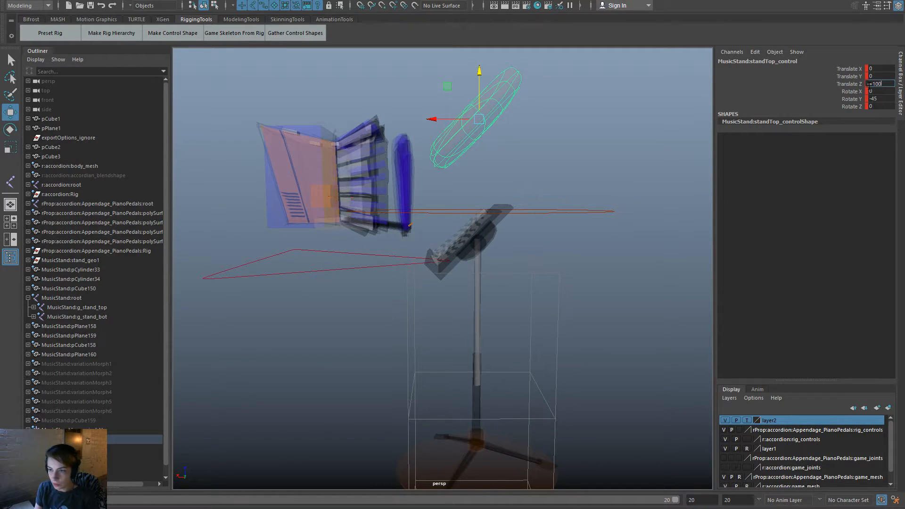
pyautogui.press('Return')
pyautogui.press('space')
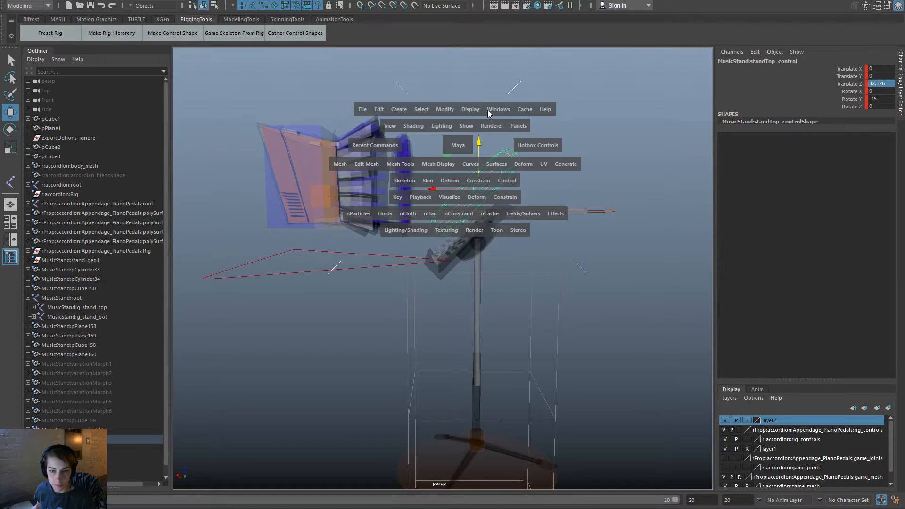
pyautogui.keyDown('alt'); pyautogui.moveTo(551, 239); pyautogui.dragTo(541, 248); pyautogui.keyUp('alt')
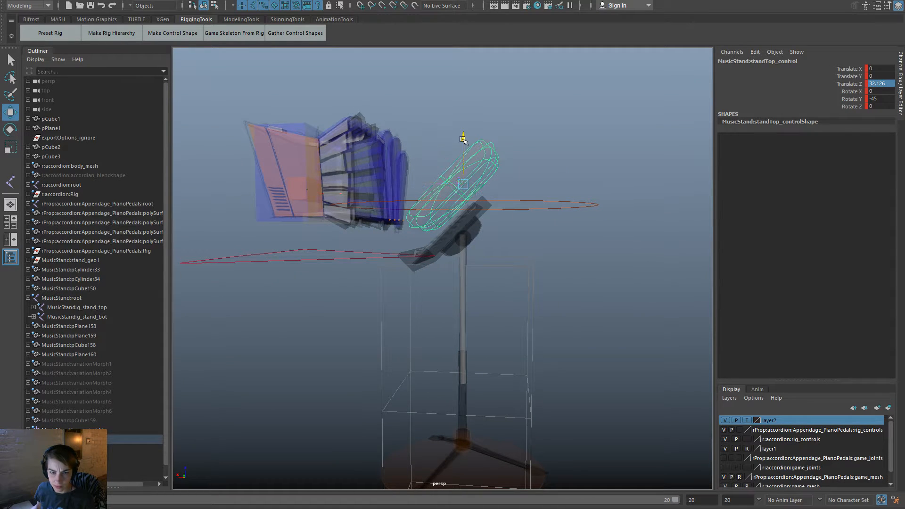
pyautogui.moveTo(462, 138); pyautogui.dragTo(458, 181)
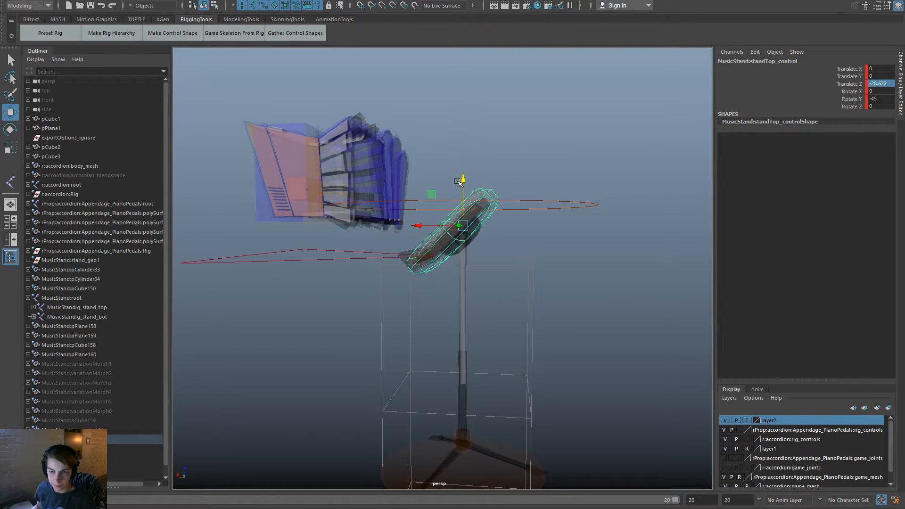
# Open the Graph Editor for standTop_control and move its window clear of the music stand.
pyautogui.press('space')
pyautogui.click(505, 128)
pyautogui.moveTo(559, 183)
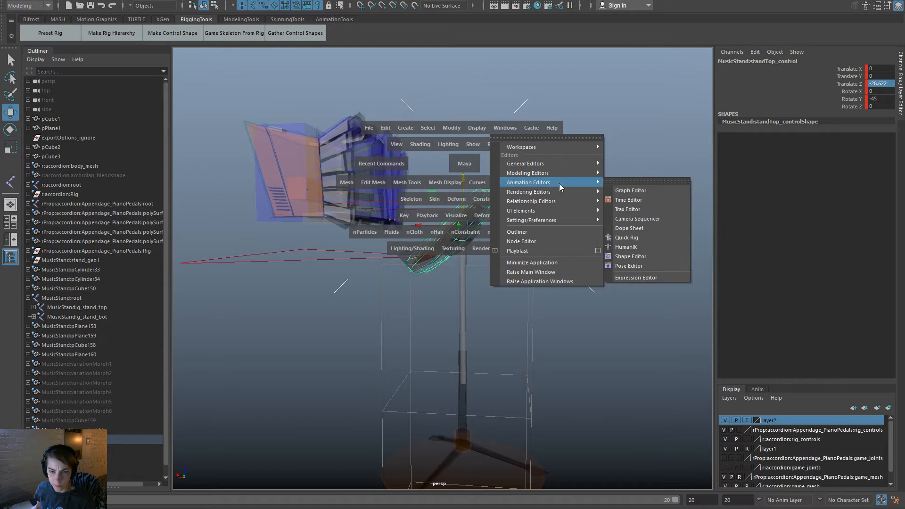
pyautogui.click(643, 189)
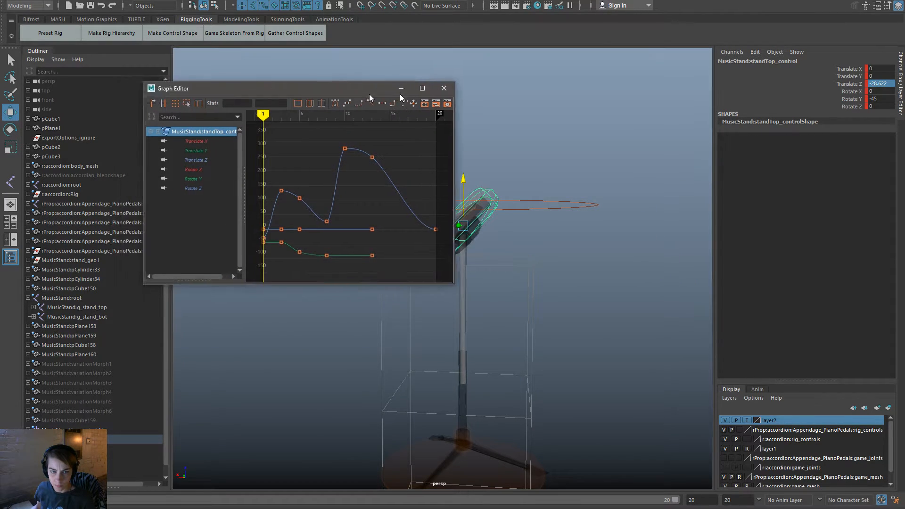
pyautogui.moveTo(363, 90); pyautogui.dragTo(866, 136)
# Move worldPlacement_control down, set its Translate Z to -200 and clear the selection.
pyautogui.click(516, 198)
pyautogui.click(494, 188)
pyautogui.press('Up')
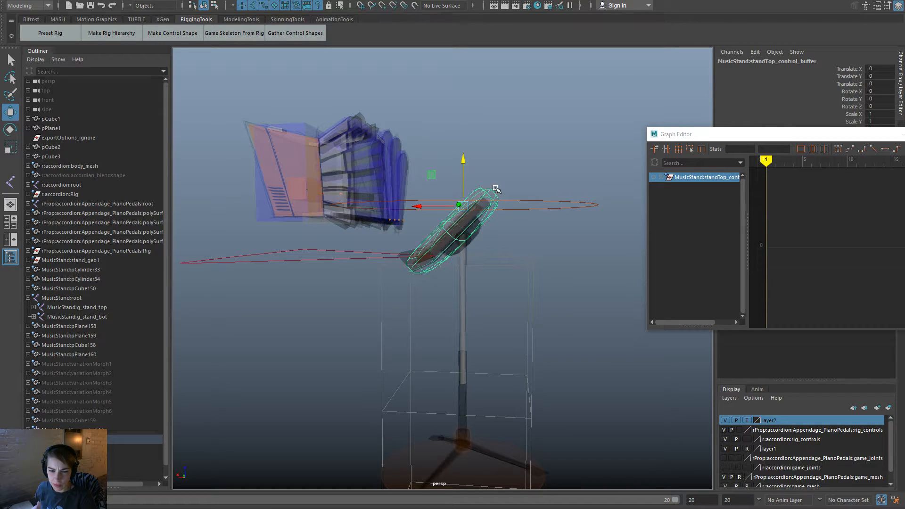
pyautogui.click(546, 214)
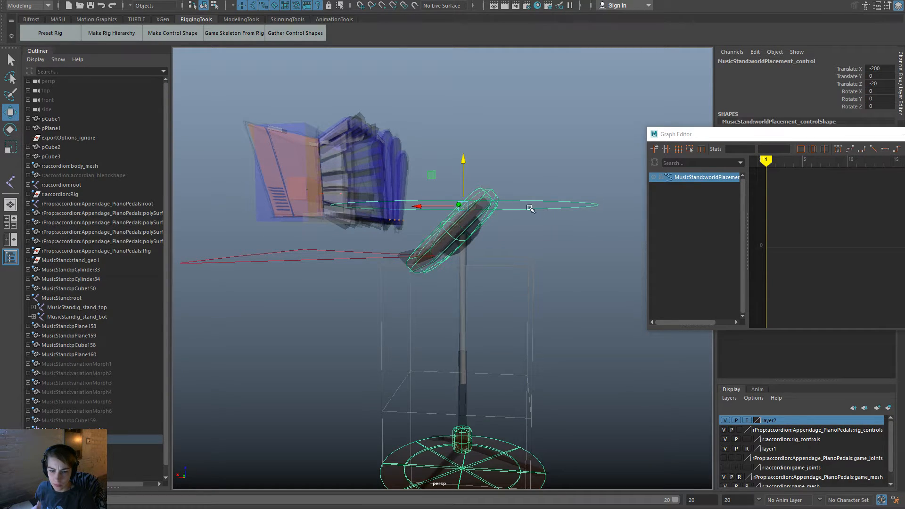
pyautogui.moveTo(463, 161); pyautogui.dragTo(465, 209)
pyautogui.click(879, 76)
pyautogui.click(880, 83)
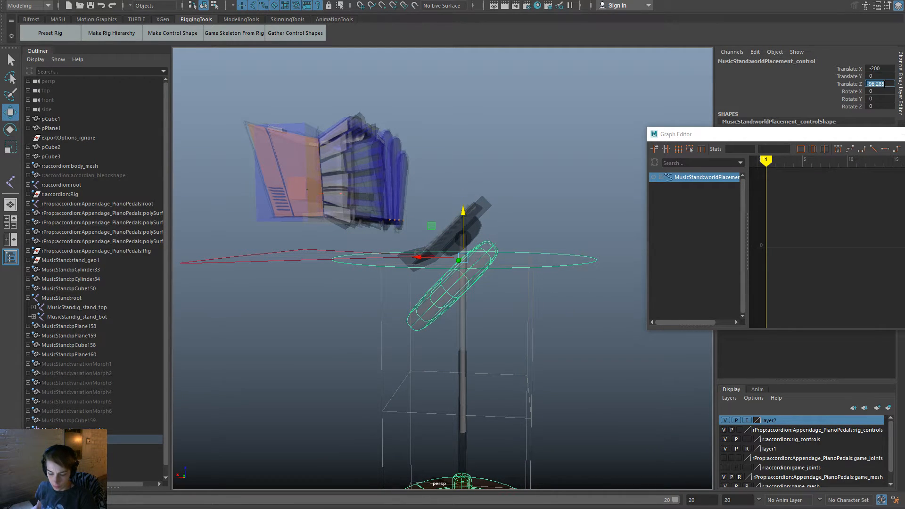
pyautogui.write('-200')
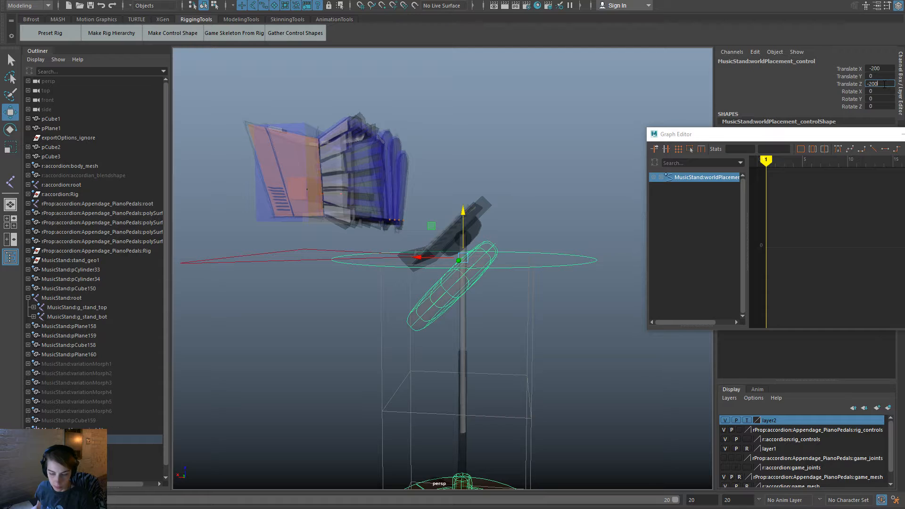
pyautogui.press('Return')
pyautogui.click(537, 289)
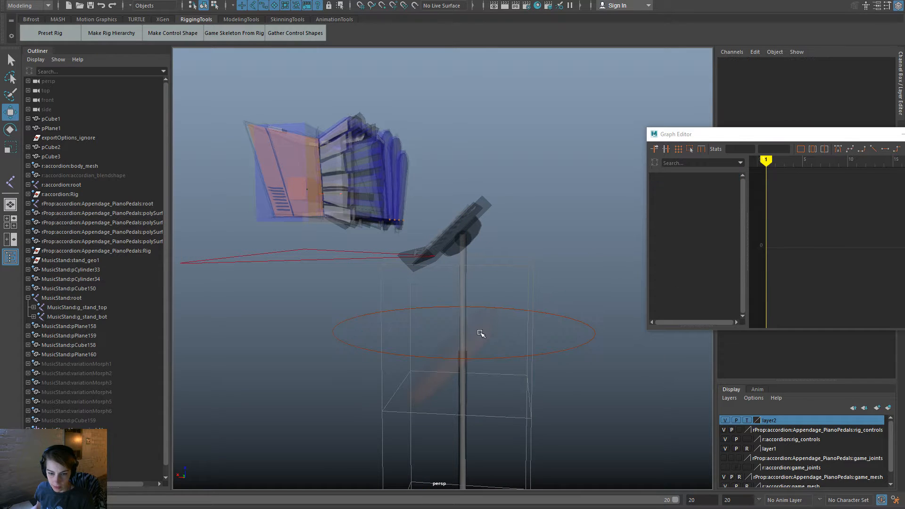
# Try raising standTop_control to the stand's top at a Translate Z of about 147.5, and undo the move.
pyautogui.click(478, 333)
pyautogui.keyDown('alt'); pyautogui.moveTo(574, 346); pyautogui.dragTo(524, 321, button='right'); pyautogui.keyUp('alt')
pyautogui.keyDown('alt'); pyautogui.moveTo(524, 321); pyautogui.dragTo(521, 308); pyautogui.keyUp('alt')
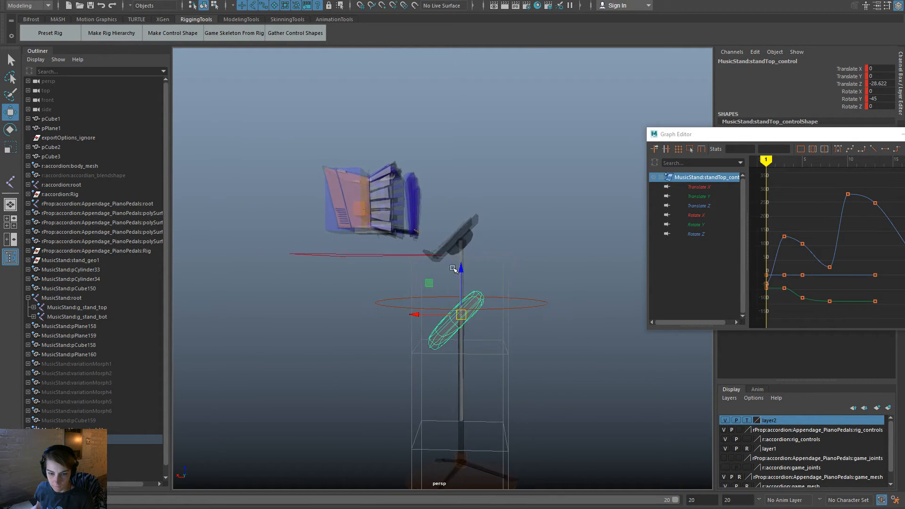
pyautogui.moveTo(464, 270); pyautogui.dragTo(465, 194)
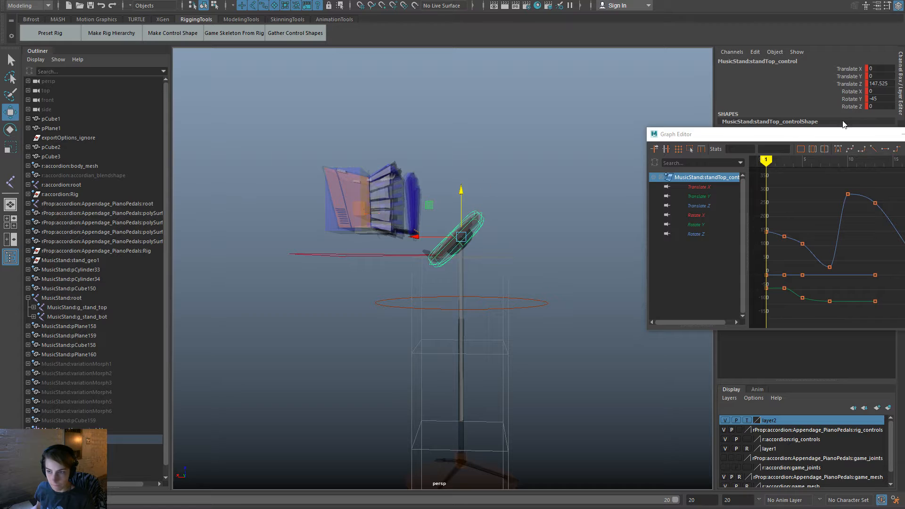
pyautogui.hotkey('ctrl', 'z')
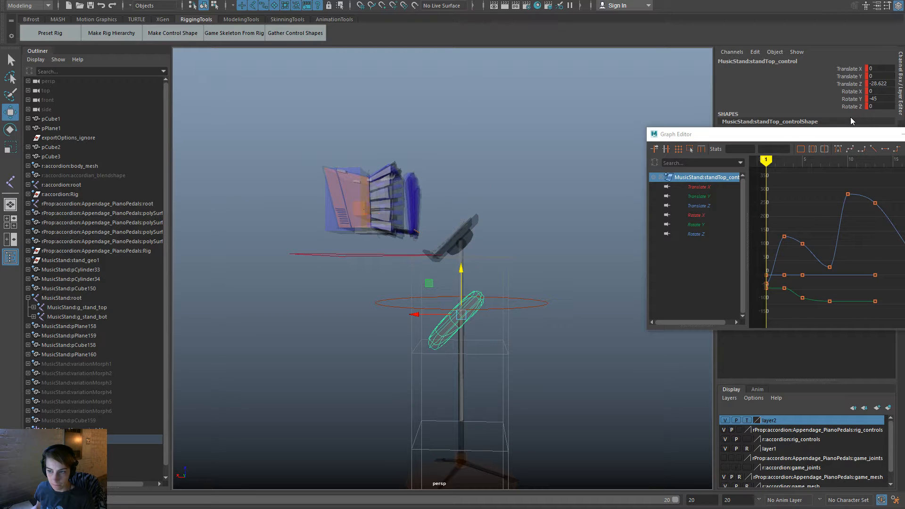
# Frame standTop_control's Translate X curve in the Graph Editor and move the current time to frame 3.
pyautogui.click(737, 187)
pyautogui.press('f')
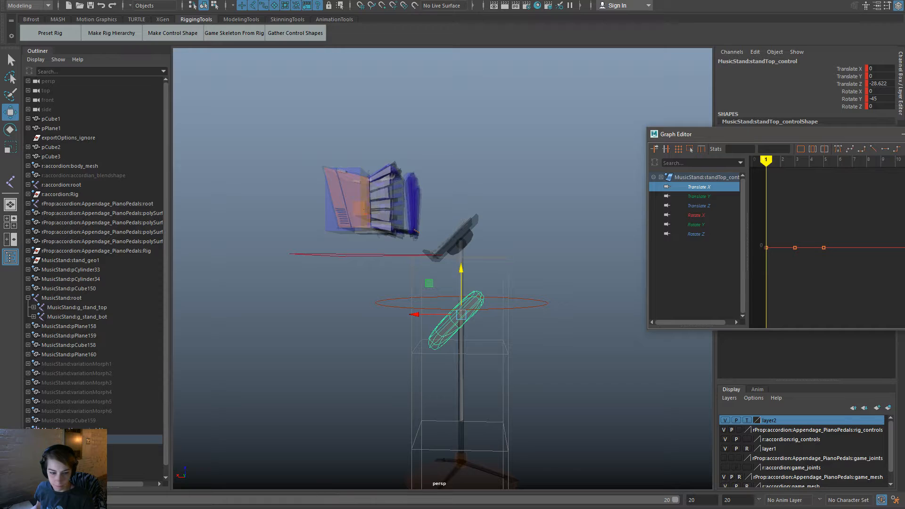
pyautogui.moveTo(348, 508); pyautogui.dragTo(82, 508)
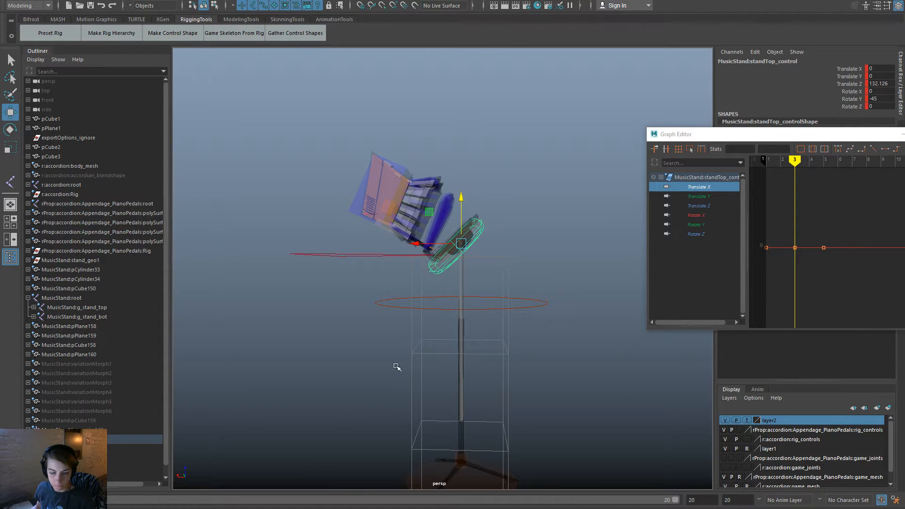
# Play back the level transition animation from frame 1 and check stand_bot_control at the stand's base, leaving nothing selected.
pyautogui.press(',')
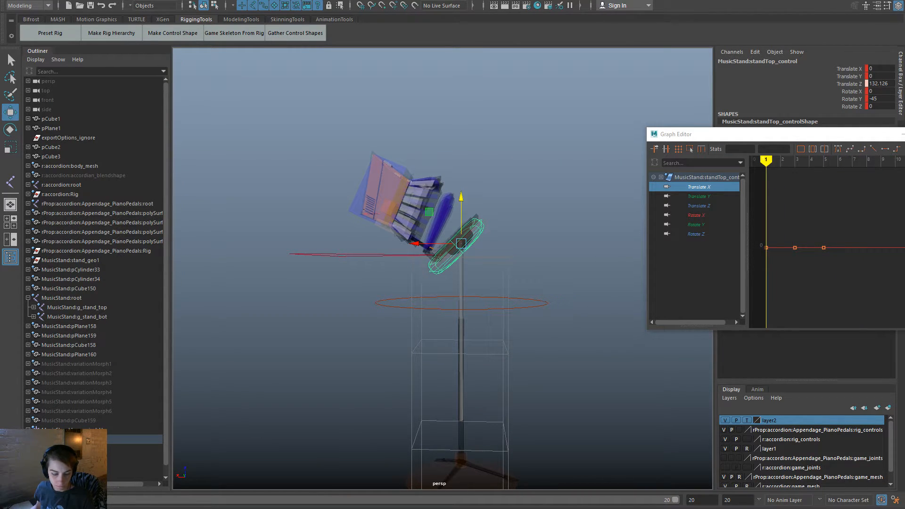
pyautogui.hotkey('alt', 'v')
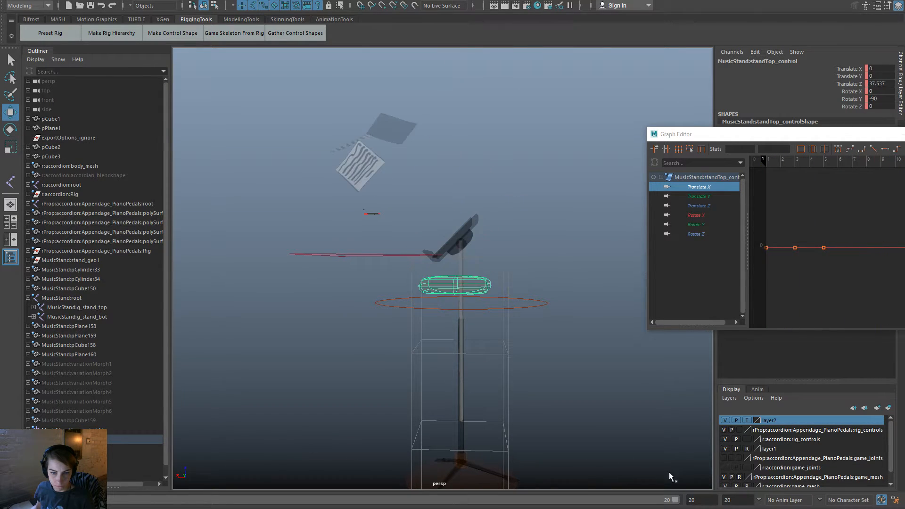
pyautogui.click(517, 229)
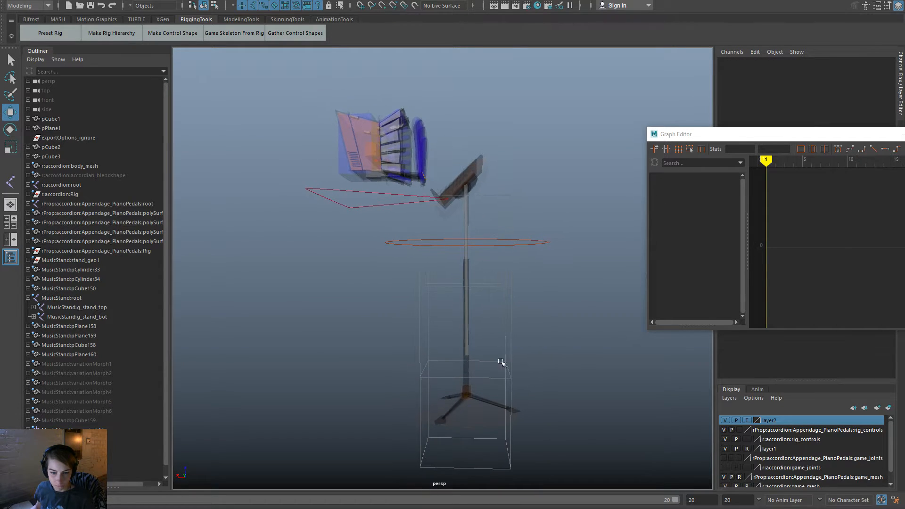
pyautogui.click(487, 408)
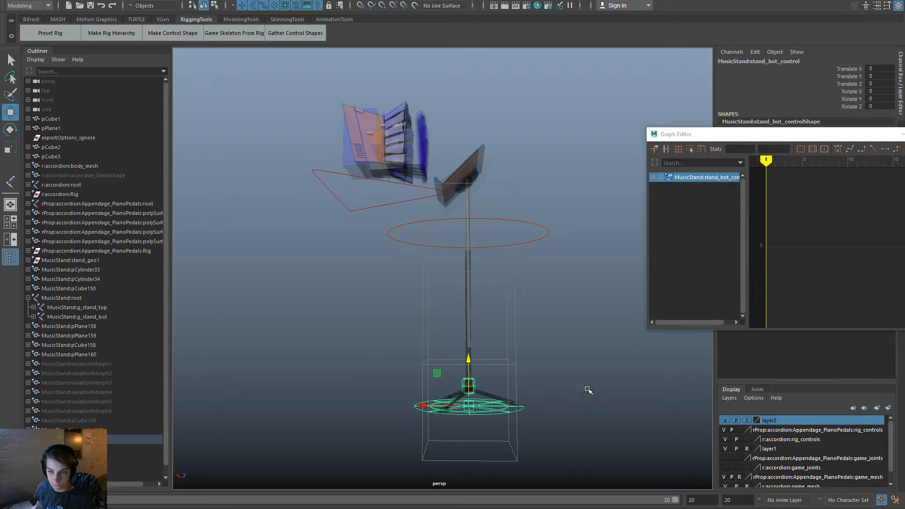
pyautogui.click(587, 390)
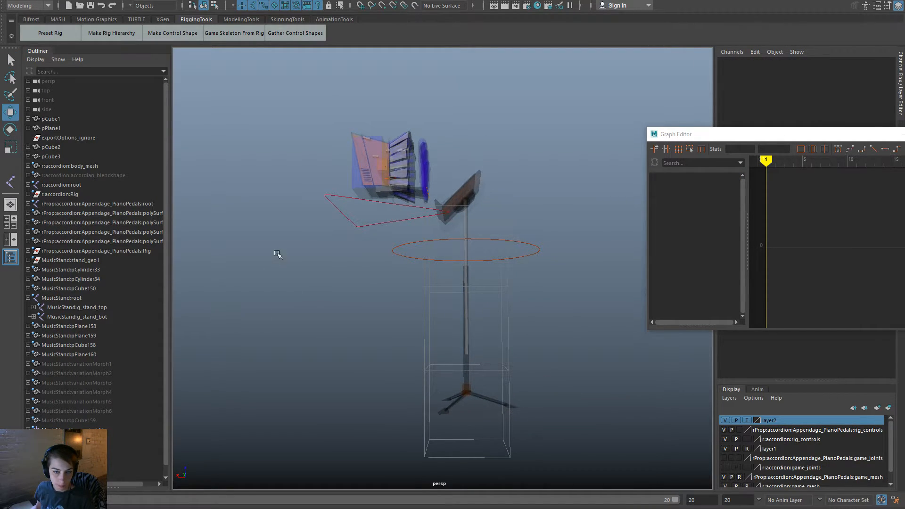
# Reopen the recent scene Experimental_levelTransition2.ma to reload the music stand reference.
pyautogui.press('space')
pyautogui.click(213, 176)
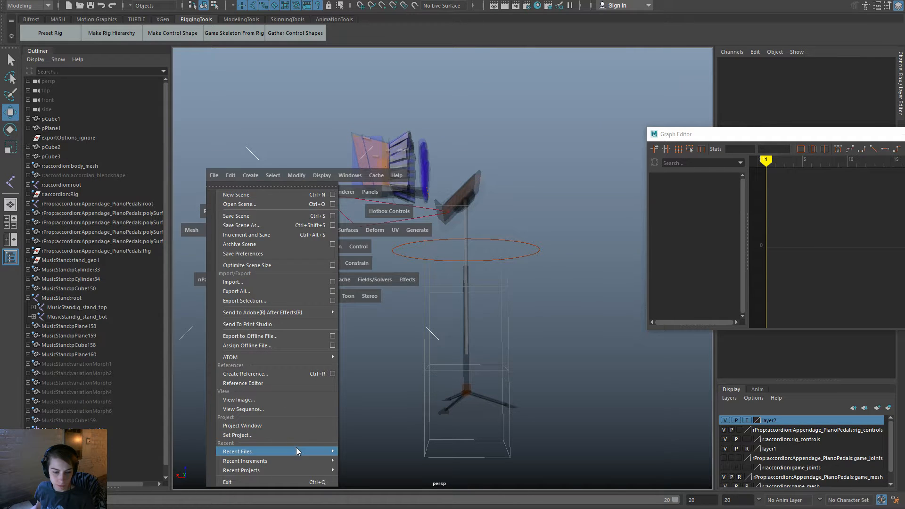
pyautogui.moveTo(296, 450)
pyautogui.click(387, 462)
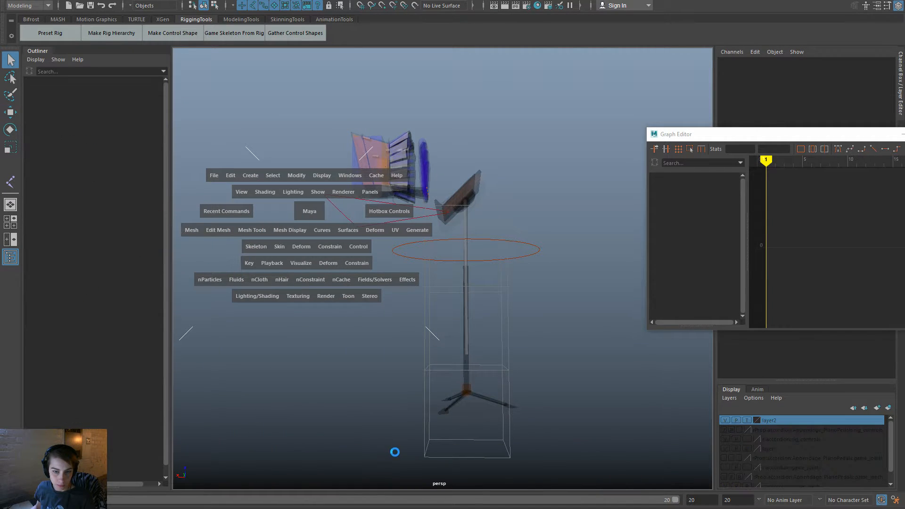
# Play back the reloaded scene's music stand animation and close the Graph Editor.
pyautogui.hotkey('alt', 'v')
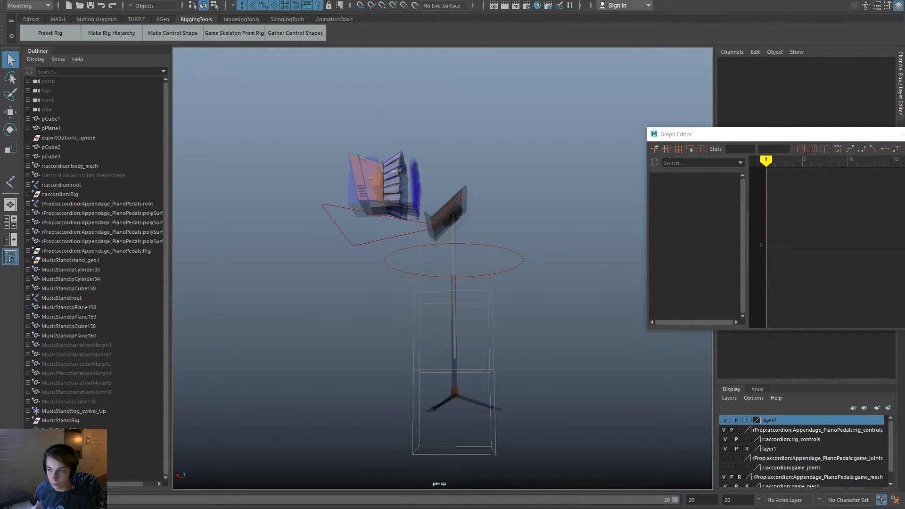
pyautogui.click(900, 134)
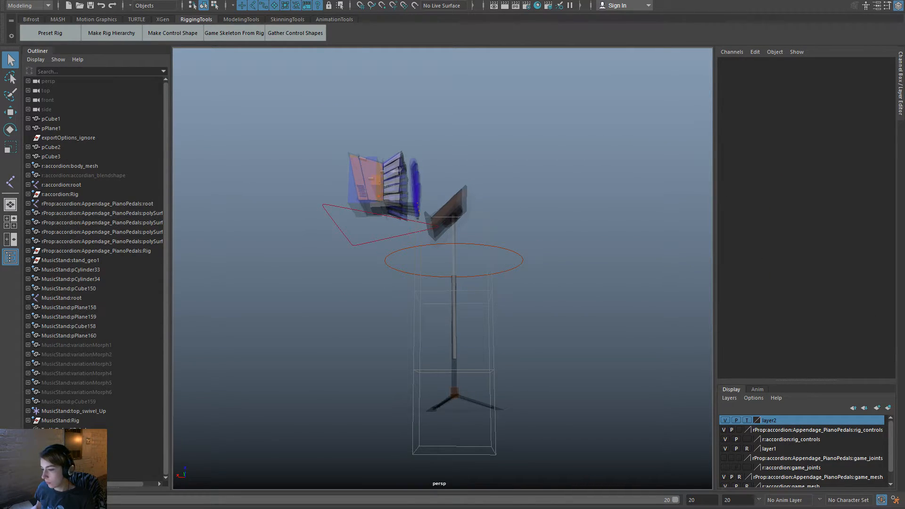
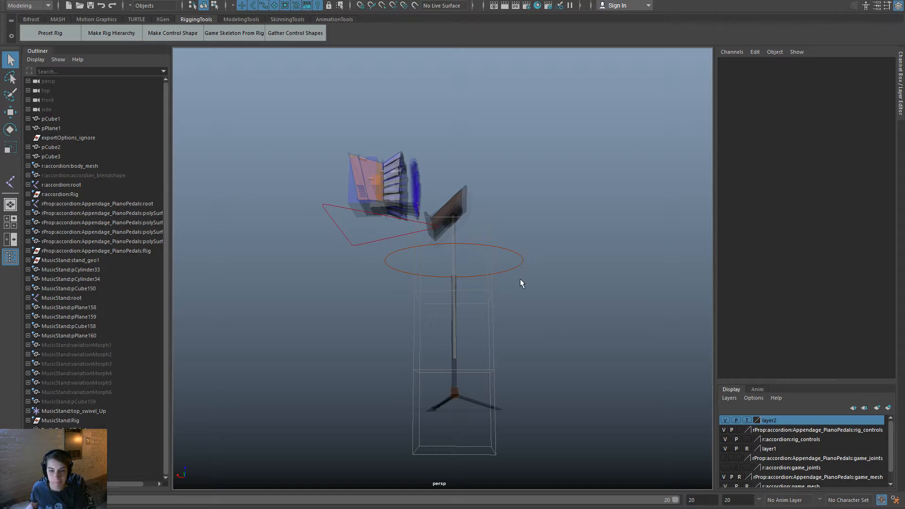
pyautogui.keyDown('alt'); pyautogui.moveTo(448, 340); pyautogui.dragTo(376, 366); pyautogui.keyUp('alt')
pyautogui.keyDown('alt'); pyautogui.moveTo(375, 366); pyautogui.dragTo(415, 389, button='right'); pyautogui.keyUp('alt')
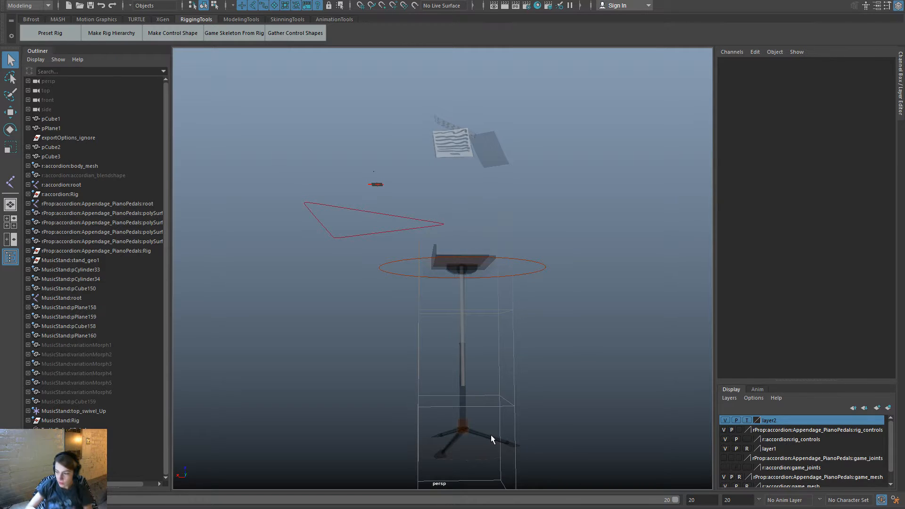
# Open the music stand's source rig scene MusicStand.ma from the recent files.
pyautogui.press('space')
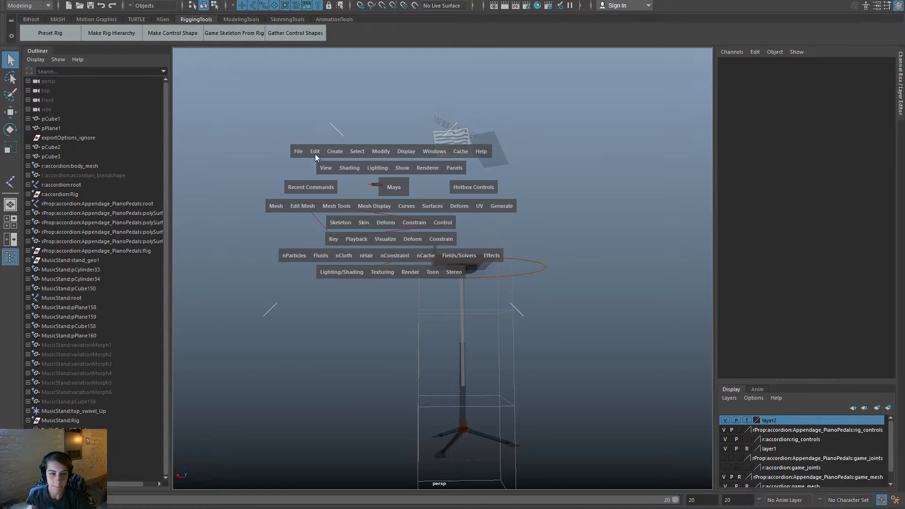
pyautogui.click(297, 151)
pyautogui.moveTo(357, 427)
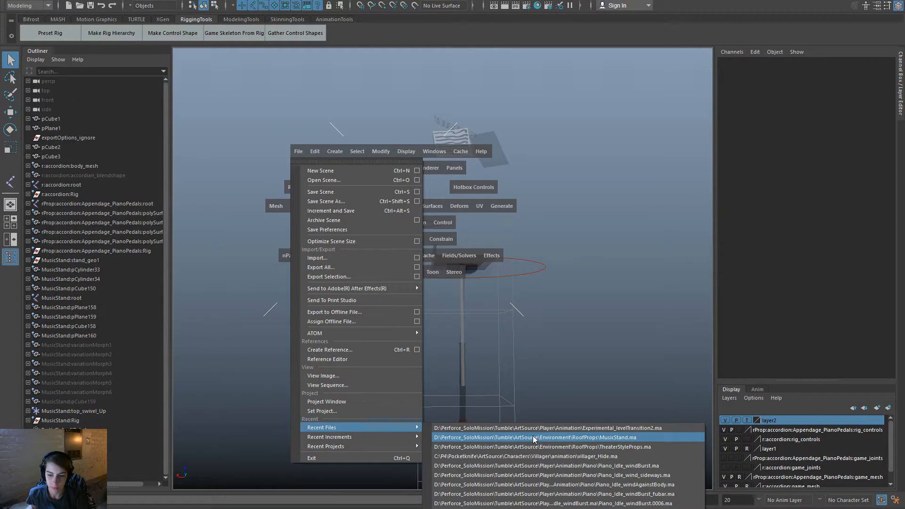
pyautogui.click(532, 435)
pyautogui.click(417, 281)
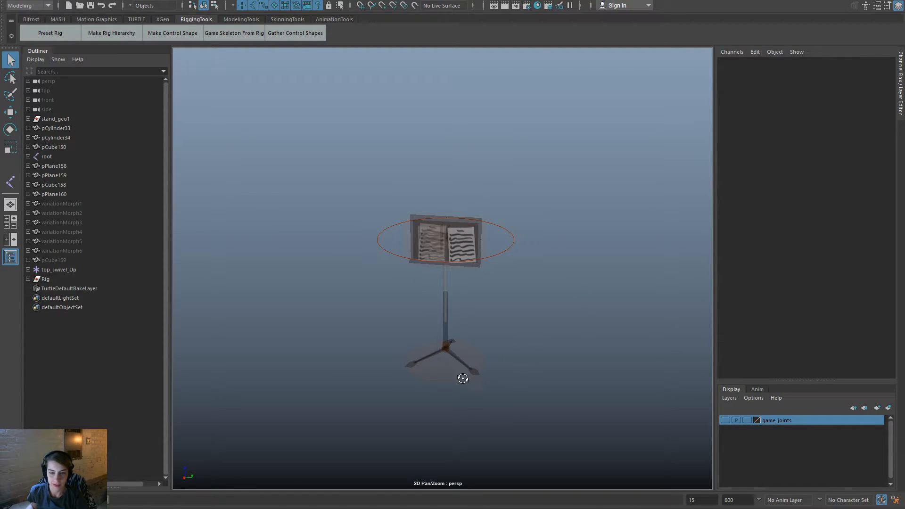
# Try raising stand_bot_control to a Translate Z of about 40.2, undo the move and reveal the control in the Outliner.
pyautogui.keyDown('alt'); pyautogui.moveTo(462, 378); pyautogui.dragTo(436, 404); pyautogui.keyUp('alt')
pyautogui.click(437, 397)
pyautogui.press('w')
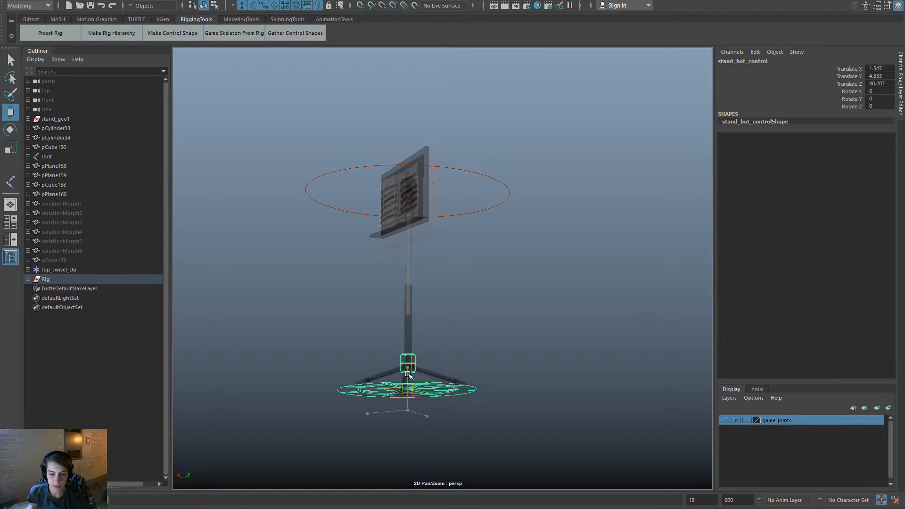
pyautogui.moveTo(408, 374); pyautogui.dragTo(437, 344)
pyautogui.hotkey('ctrl', 'z')
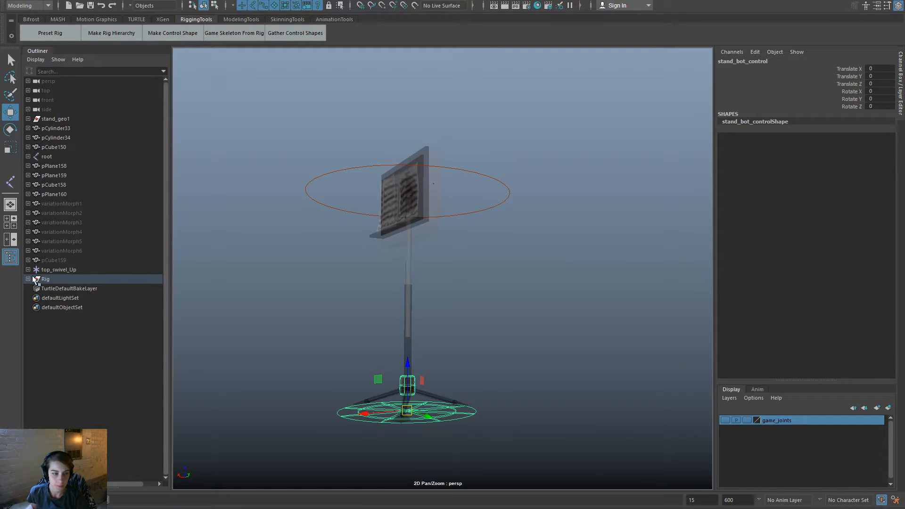
pyautogui.press('f')
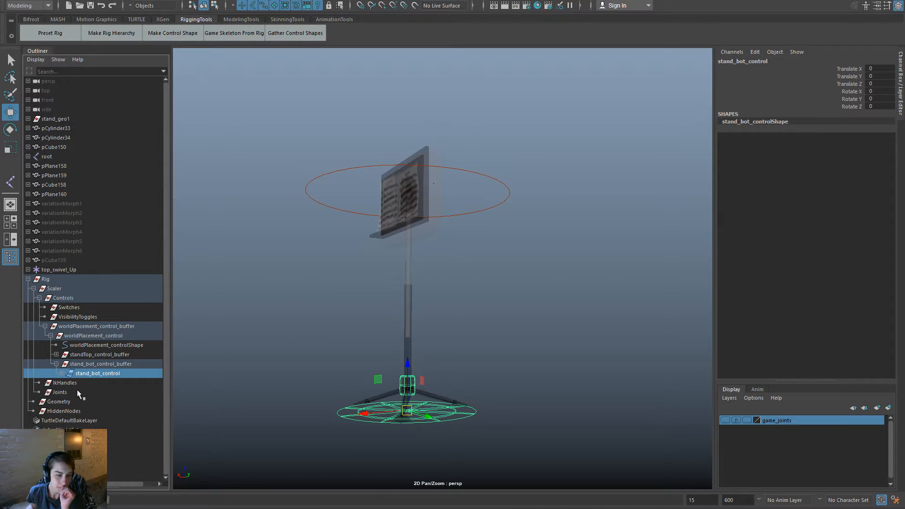
# Expand the root joint hierarchy and inspect the g_stand_bot and g_stand_piston joints at the stand's base.
pyautogui.click(28, 156)
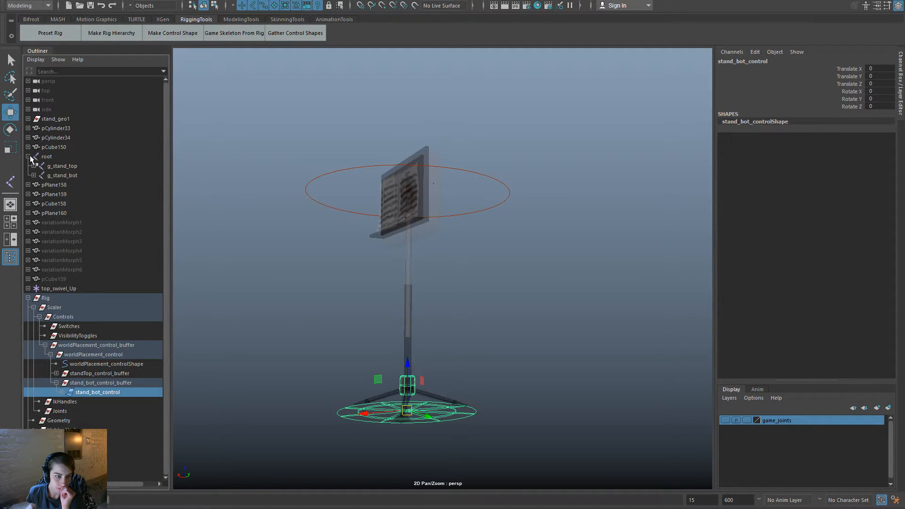
pyautogui.click(34, 174)
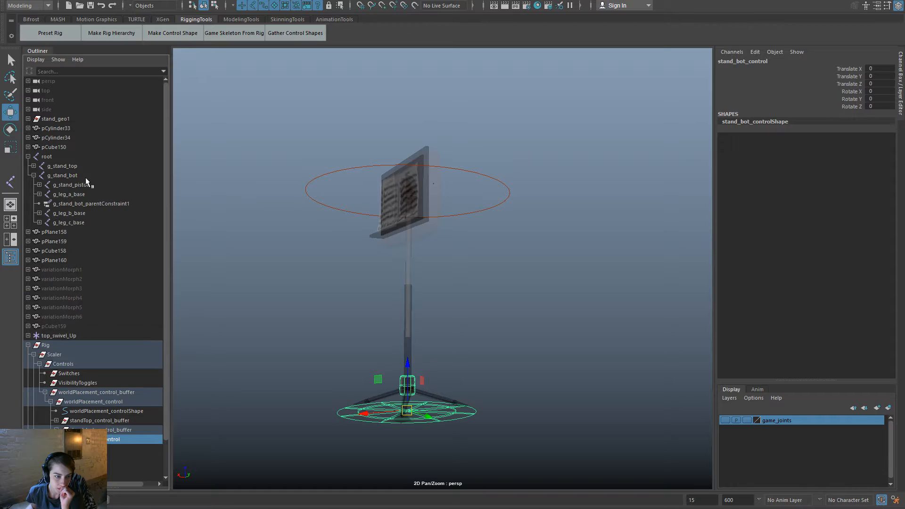
pyautogui.click(111, 183)
pyautogui.click(115, 175)
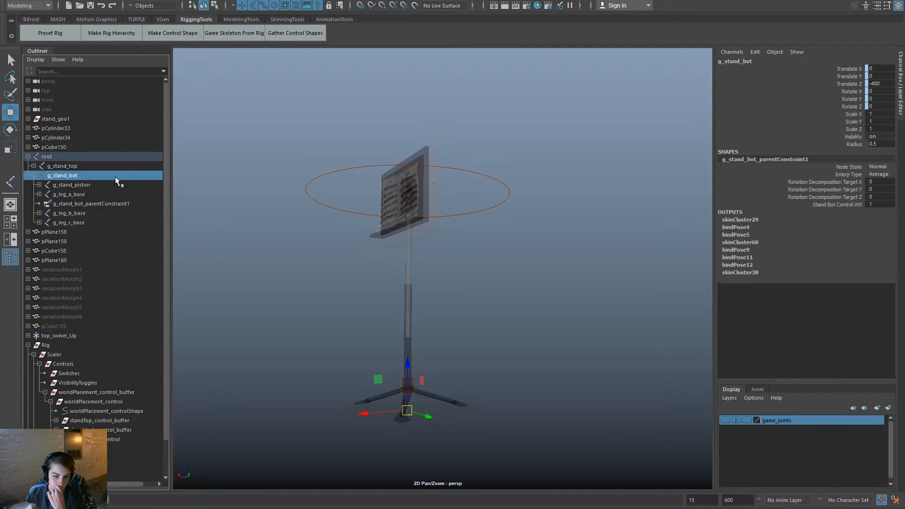
pyautogui.click(116, 192)
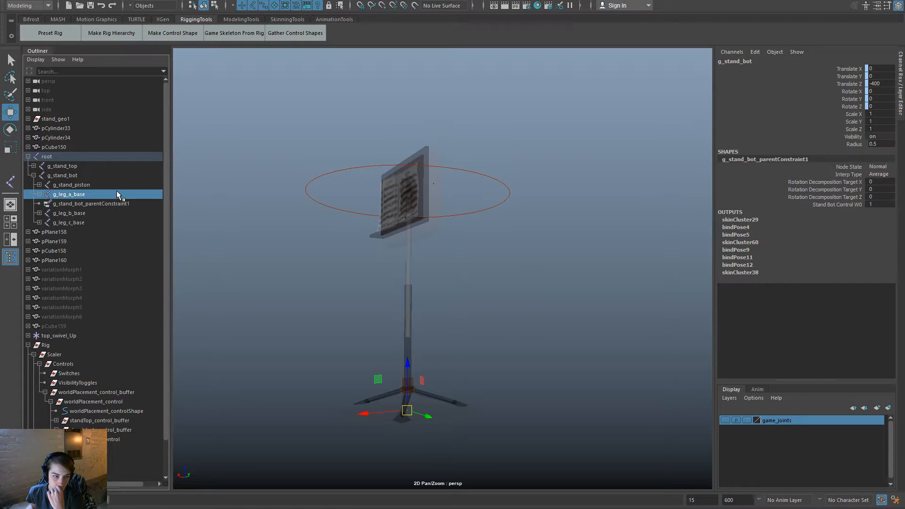
pyautogui.click(115, 184)
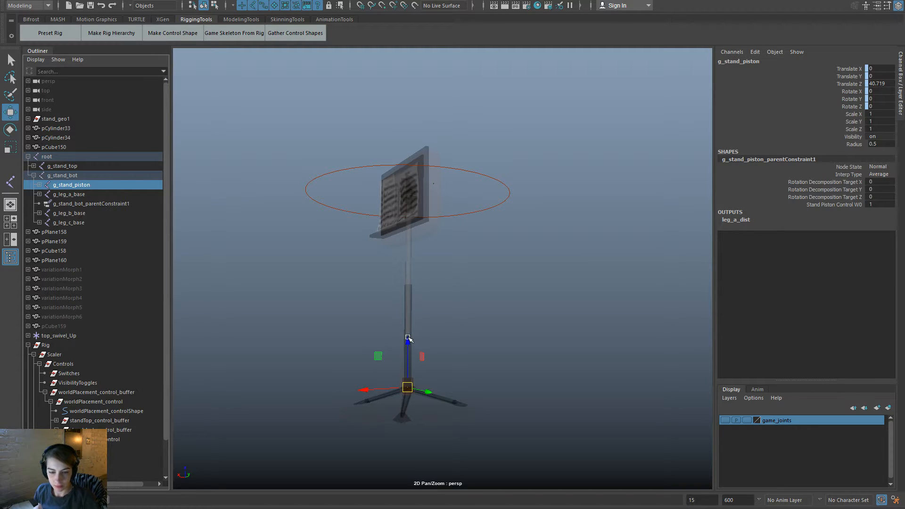
pyautogui.keyDown('alt'); pyautogui.moveTo(377, 351); pyautogui.dragTo(403, 411, button='right'); pyautogui.keyUp('alt')
pyautogui.keyDown('alt'); pyautogui.moveTo(403, 411); pyautogui.dragTo(436, 278, button='middle'); pyautogui.keyUp('alt')
pyautogui.keyDown('alt'); pyautogui.moveTo(435, 279); pyautogui.dragTo(455, 315); pyautogui.keyUp('alt')
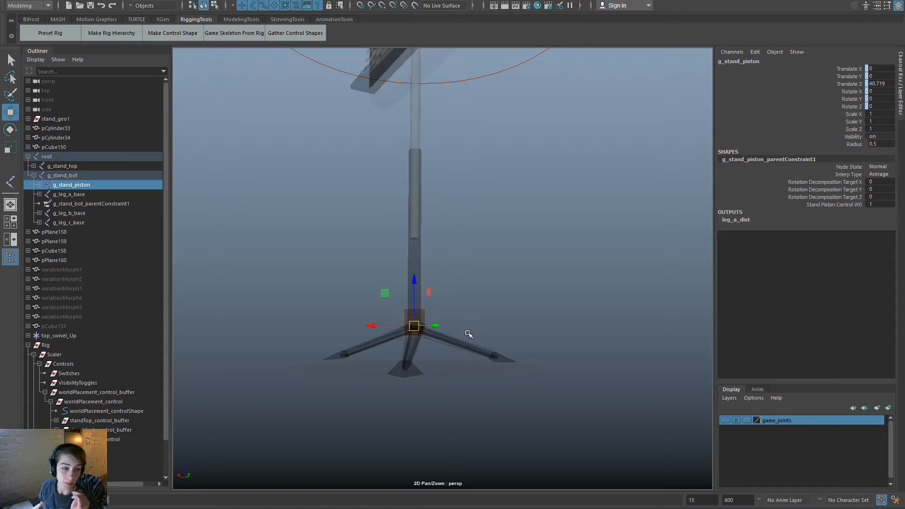
# Duplicate the g_stand_bot joint and rename the copy g_stand_ground.
pyautogui.click(82, 176)
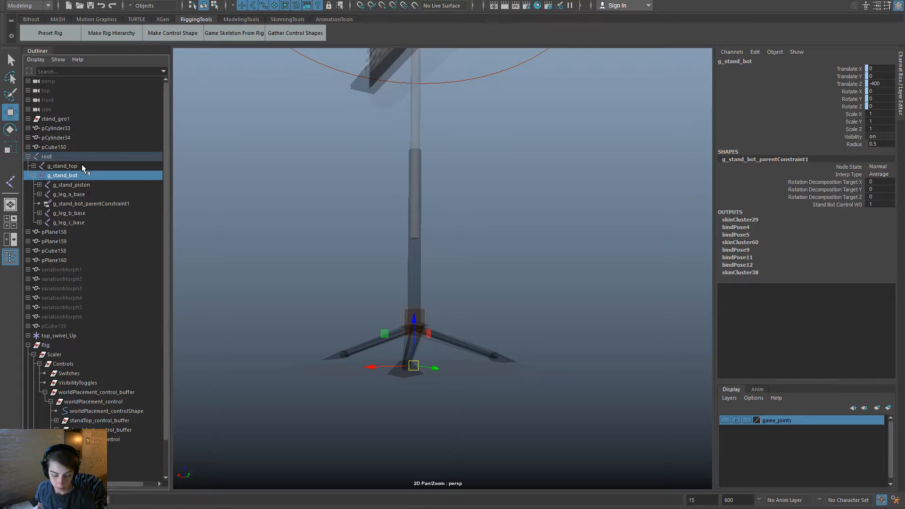
pyautogui.rightClick(81, 177)
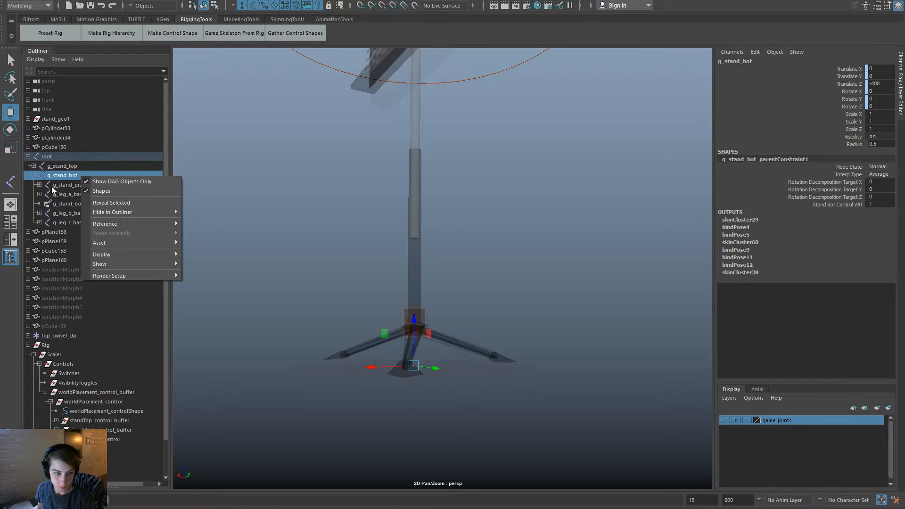
pyautogui.press('Escape')
pyautogui.hotkey('ctrl', 'd')
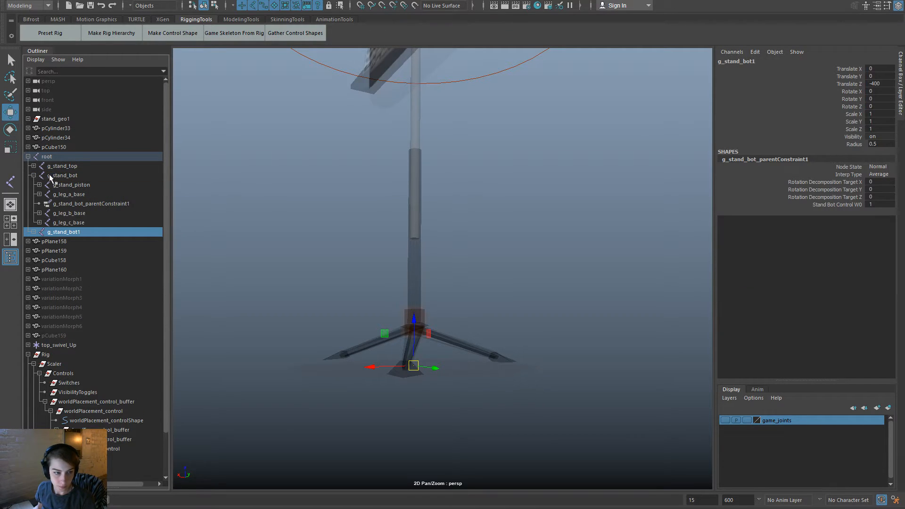
pyautogui.doubleClick(58, 233)
pyautogui.click(81, 232)
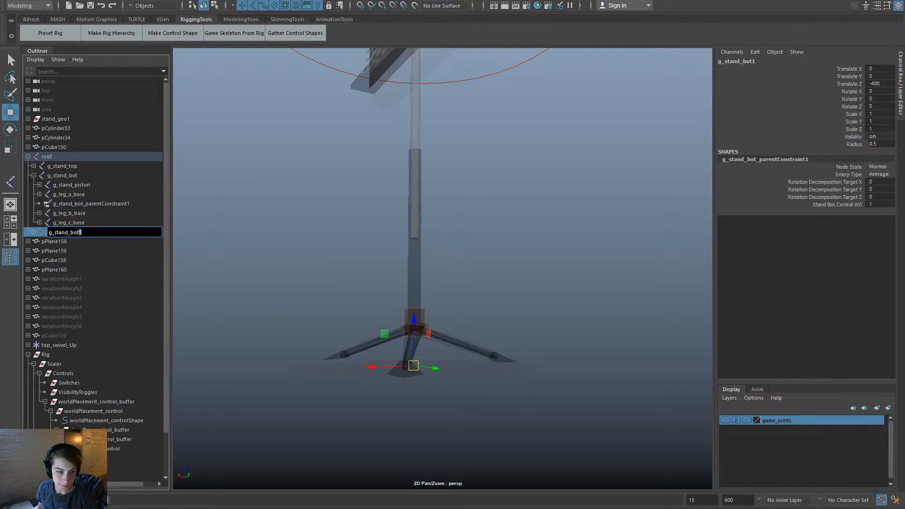
pyautogui.moveTo(81, 232); pyautogui.dragTo(70, 232)
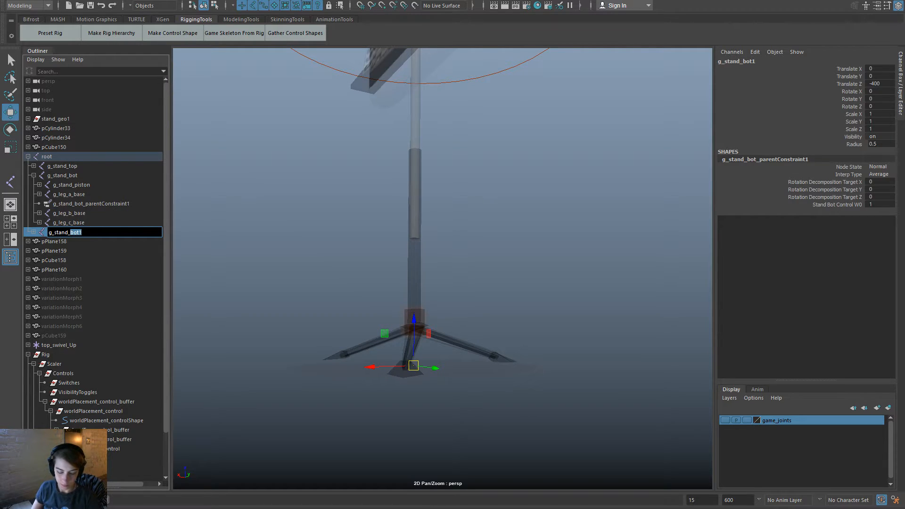
pyautogui.write('ground')
pyautogui.press('Return')
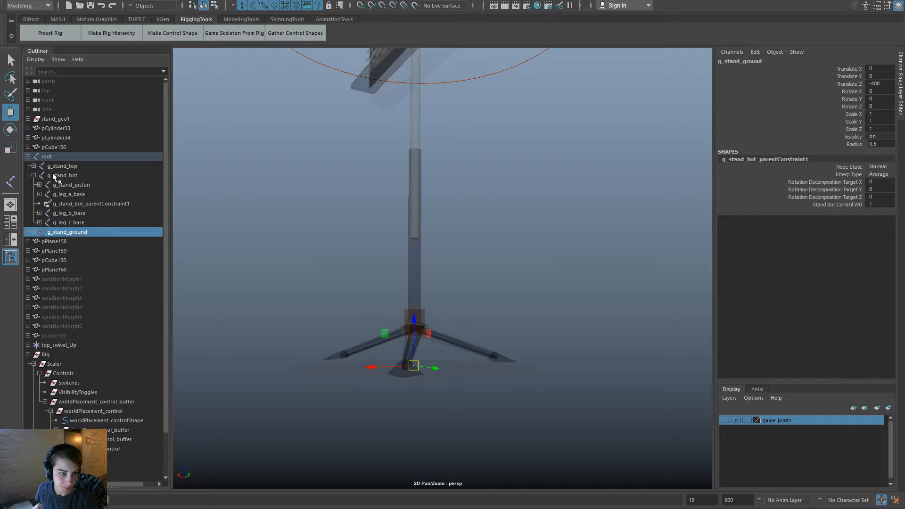
# Parent the g_stand_bot joint under g_stand_ground and expand the g_stand_ground hierarchy.
pyautogui.click(52, 176)
pyautogui.keyDown('ctrl'); pyautogui.click(97, 233); pyautogui.keyUp('ctrl')
pyautogui.press('p')
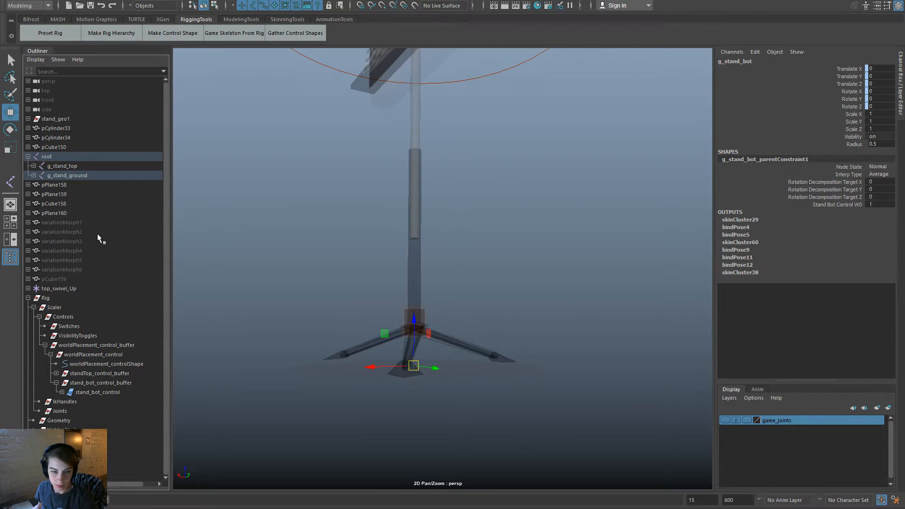
pyautogui.click(34, 176)
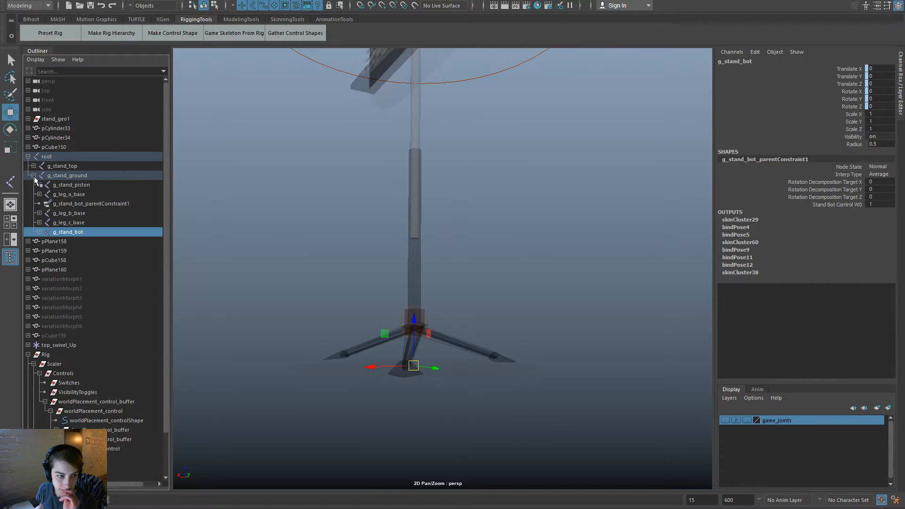
# Check the world placement control and the g_stand_bot joint against the stand.
pyautogui.click(298, 311)
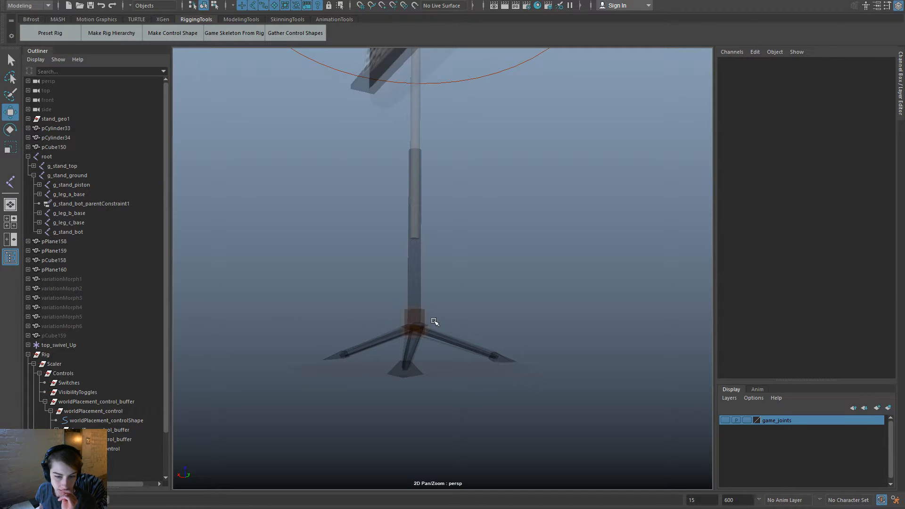
pyautogui.scroll(-3, 434, 321)
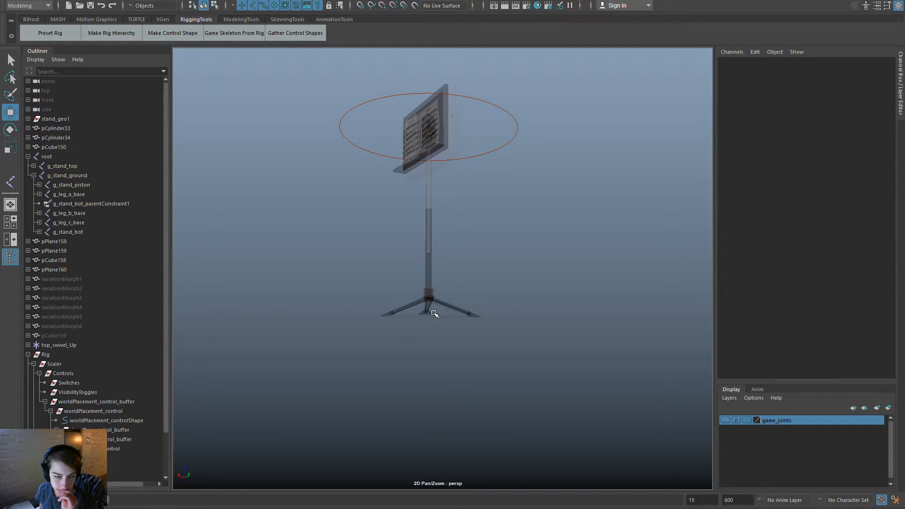
pyautogui.click(489, 154)
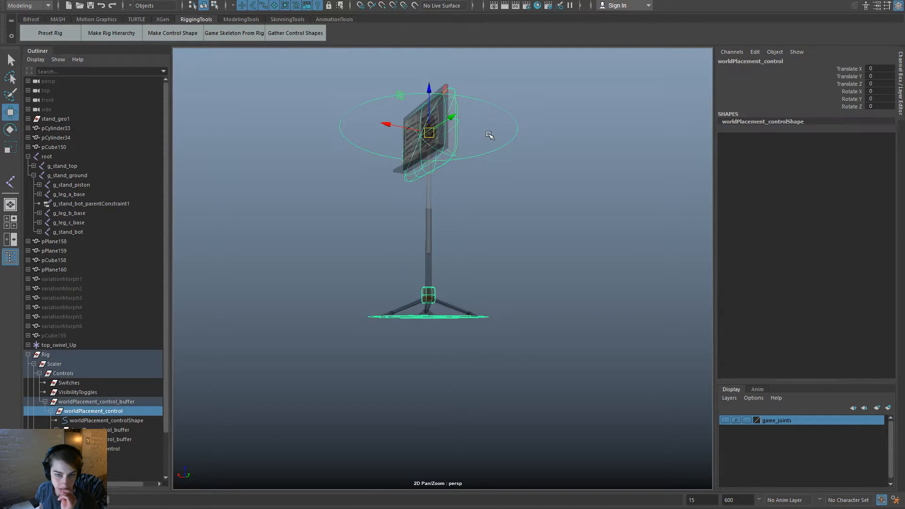
pyautogui.keyDown('alt'); pyautogui.moveTo(437, 171); pyautogui.dragTo(463, 250); pyautogui.keyUp('alt')
pyautogui.click(514, 302)
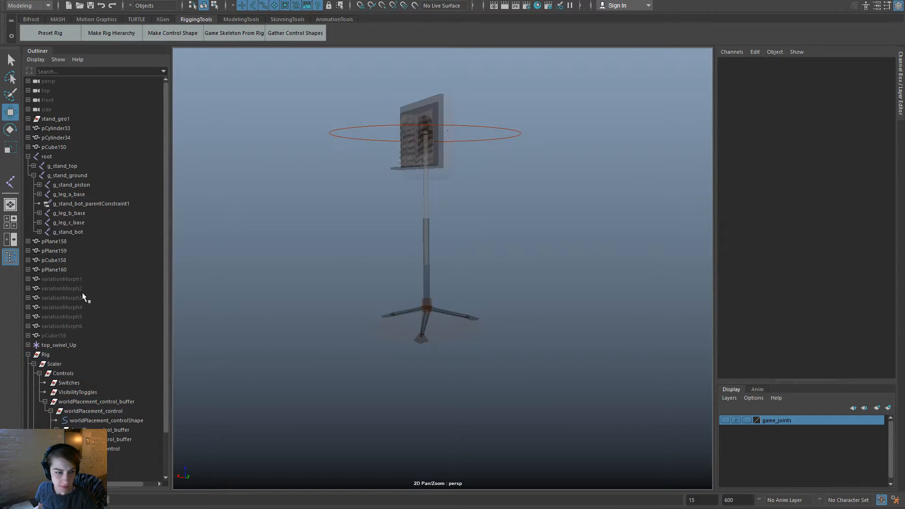
pyautogui.click(97, 211)
pyautogui.click(90, 229)
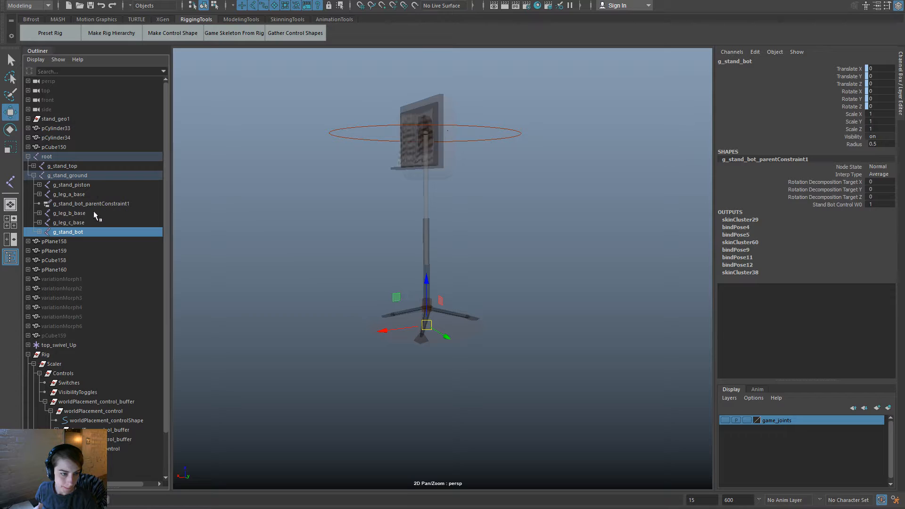
# Create an H Circ control named stand_ground for the g_stand_ground joint, using a parent constraint.
pyautogui.click(89, 176)
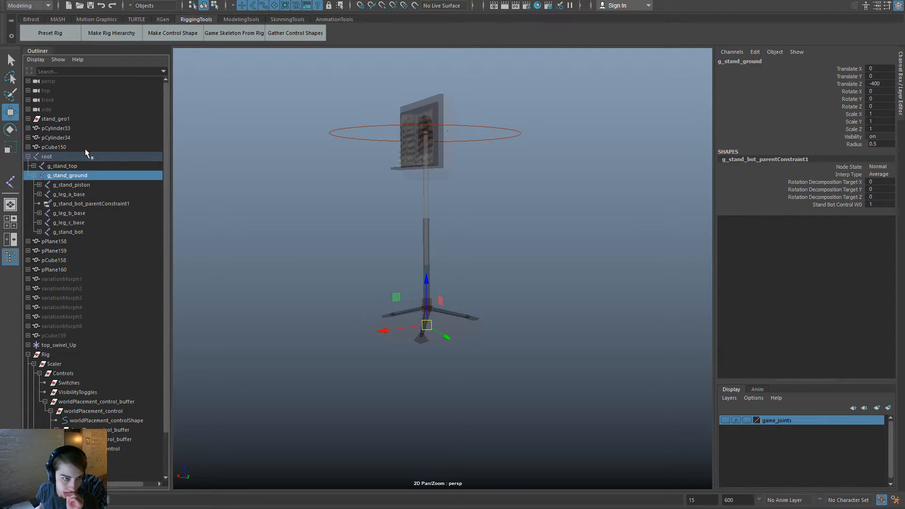
pyautogui.click(185, 35)
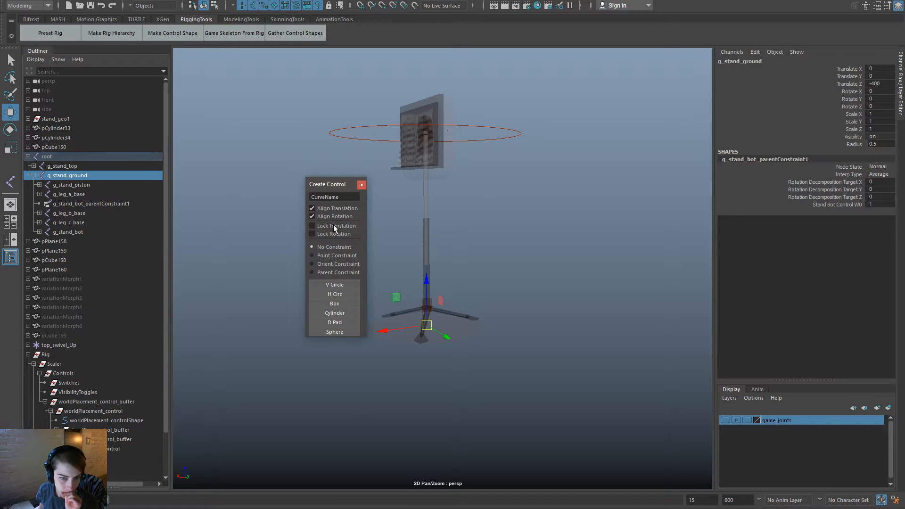
pyautogui.click(343, 272)
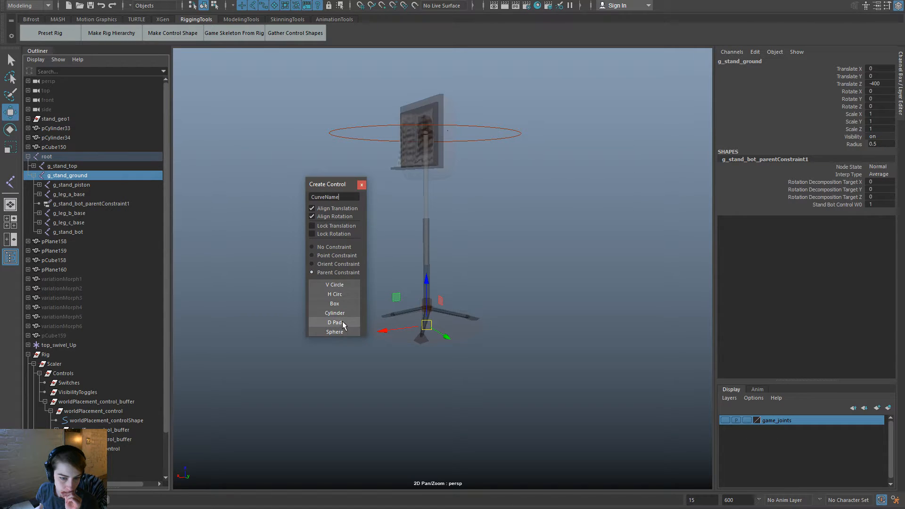
pyautogui.click(344, 294)
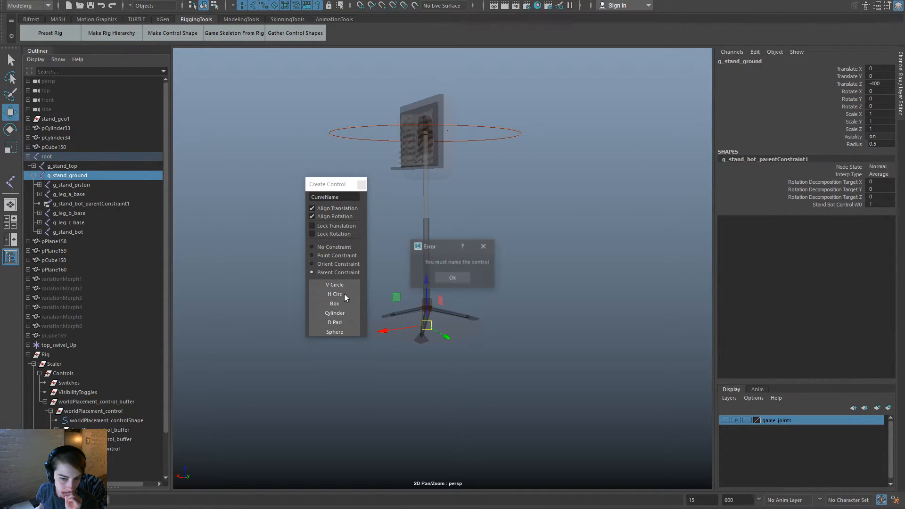
pyautogui.click(452, 278)
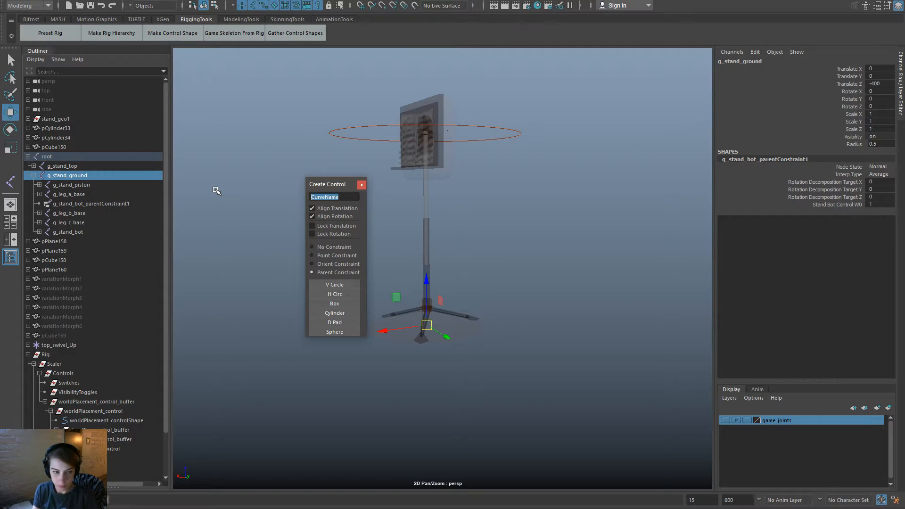
pyautogui.write('stand_ground')
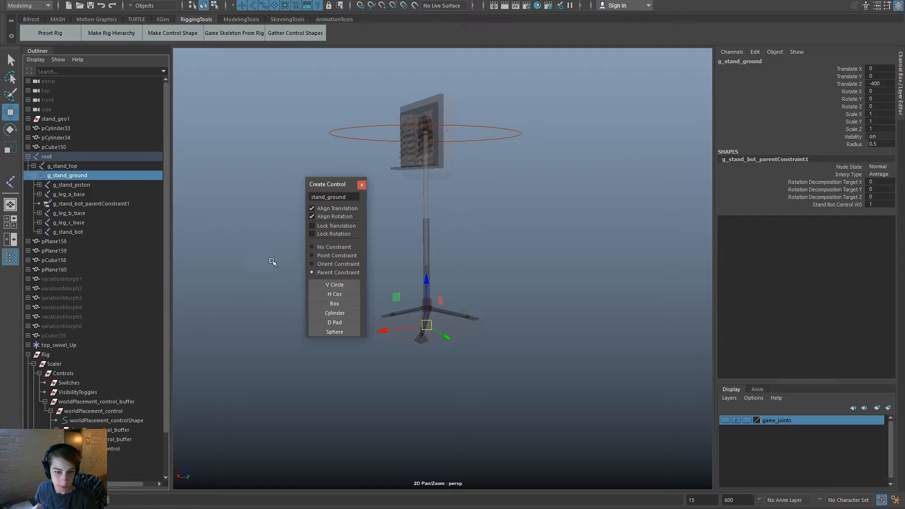
pyautogui.click(348, 314)
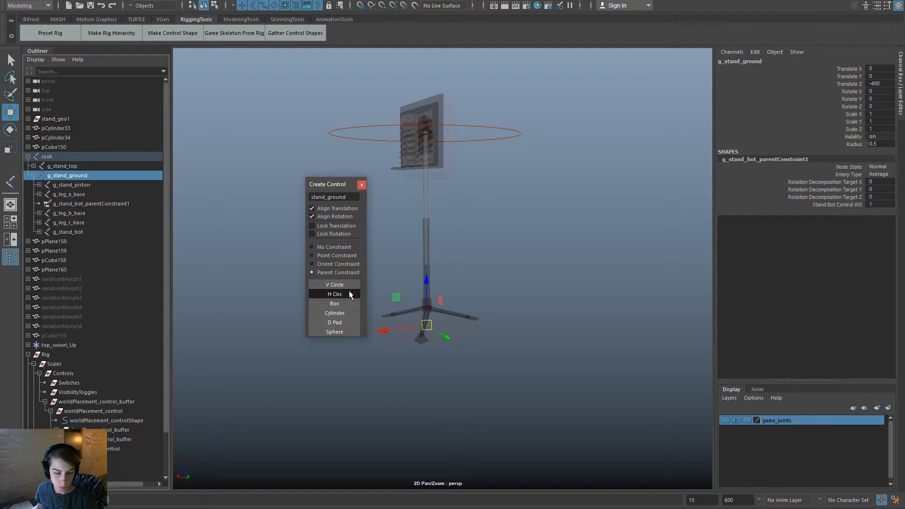
# Rotate all control vertices of the stand_ground circle so it lies flat around the stand's base.
pyautogui.click(214, 5)
pyautogui.moveTo(478, 339); pyautogui.dragTo(404, 288)
pyautogui.press('r')
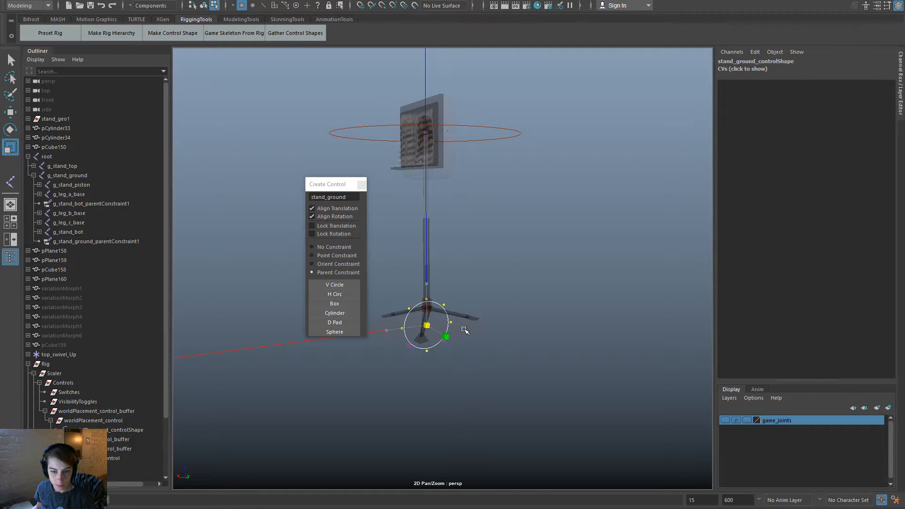
pyautogui.press('e')
pyautogui.keyDown('alt'); pyautogui.moveTo(477, 329); pyautogui.dragTo(509, 363); pyautogui.keyUp('alt')
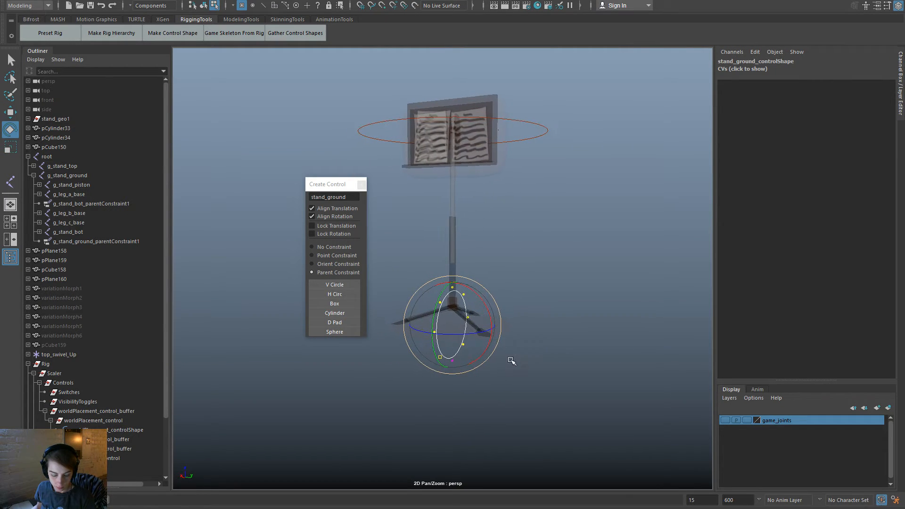
pyautogui.moveTo(483, 303); pyautogui.dragTo(471, 341)
# Raise the stand_ground circle's vertices slightly and scale them down to fit between the legs, and return to object selection.
pyautogui.press('w')
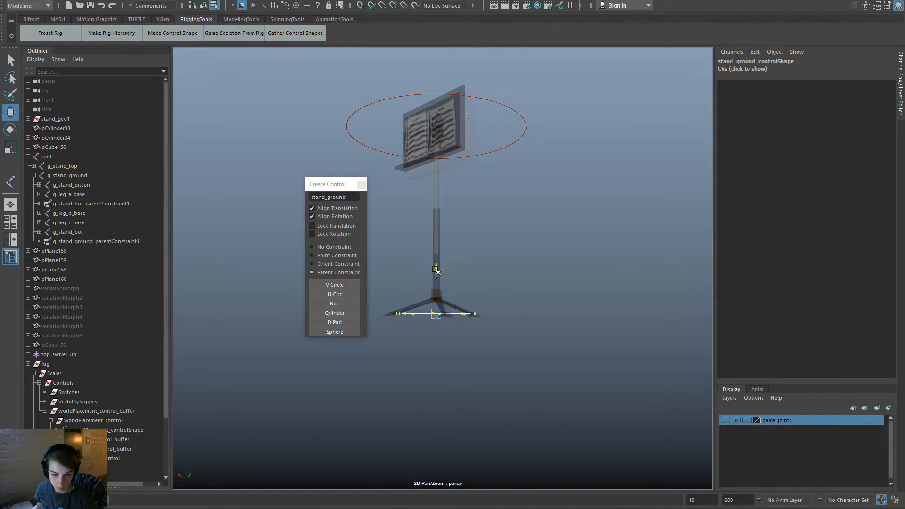
pyautogui.scroll(2, 430, 323)
pyautogui.press('r')
pyautogui.keyDown('alt'); pyautogui.moveTo(434, 351); pyautogui.dragTo(415, 264); pyautogui.keyUp('alt')
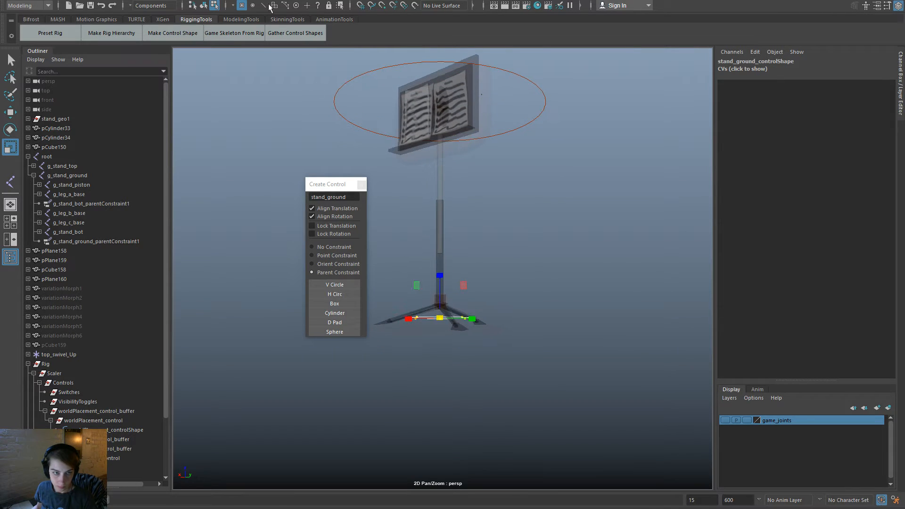
pyautogui.press('F8')
pyautogui.click(583, 202)
pyautogui.keyDown('alt'); pyautogui.moveTo(583, 201); pyautogui.dragTo(460, 340); pyautogui.keyUp('alt')
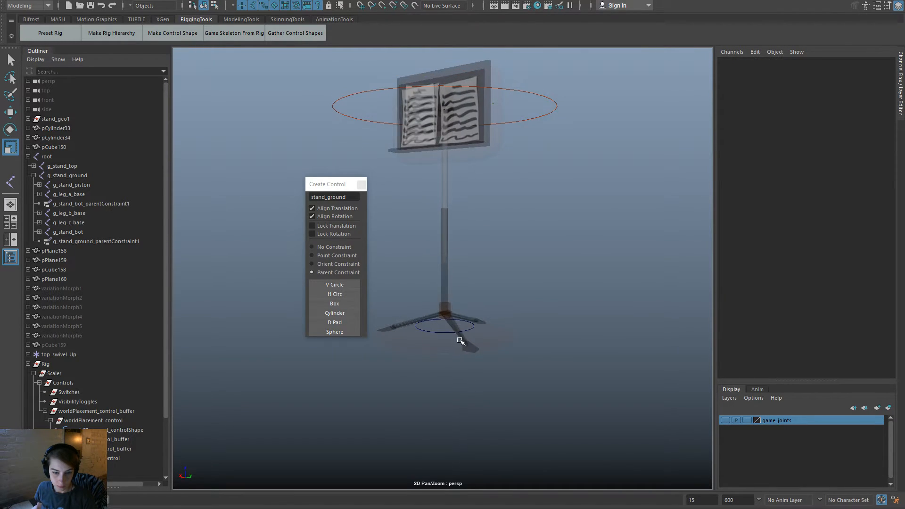
# Show the game_joints layer and move the stand_ground control down to about -123 in Translate Z.
pyautogui.click(432, 330)
pyautogui.press('f')
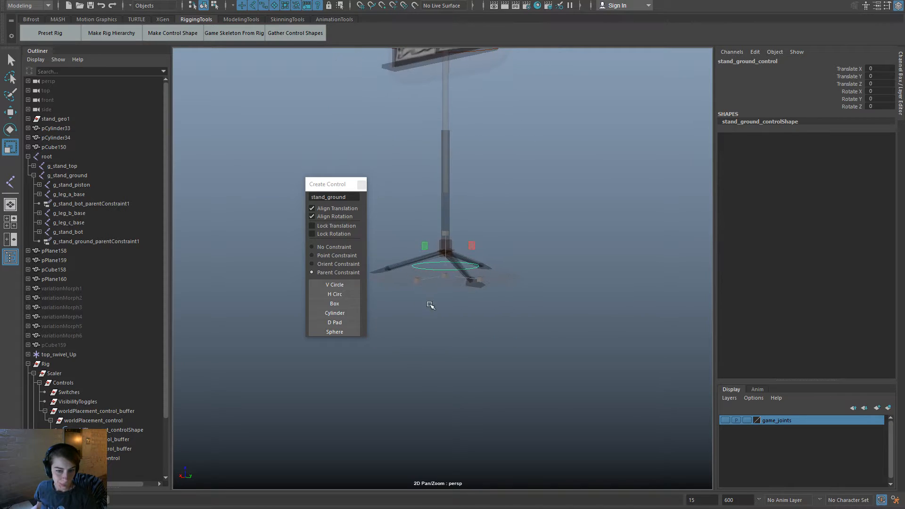
pyautogui.press('w')
pyautogui.click(724, 420)
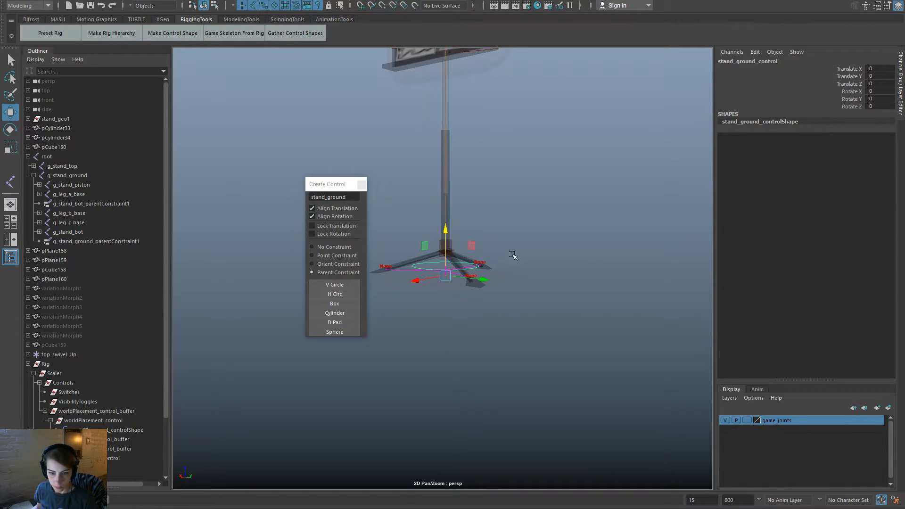
pyautogui.moveTo(452, 234); pyautogui.dragTo(452, 307)
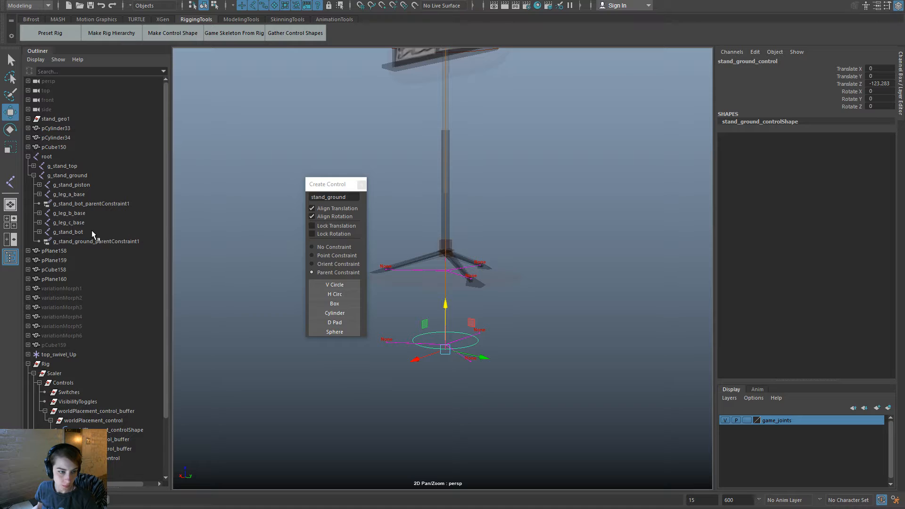
# Delete the duplicate g_leg_a_base joint and the g_stand_bot_parentConstraint1 sitting directly under g_stand_ground.
pyautogui.click(70, 213)
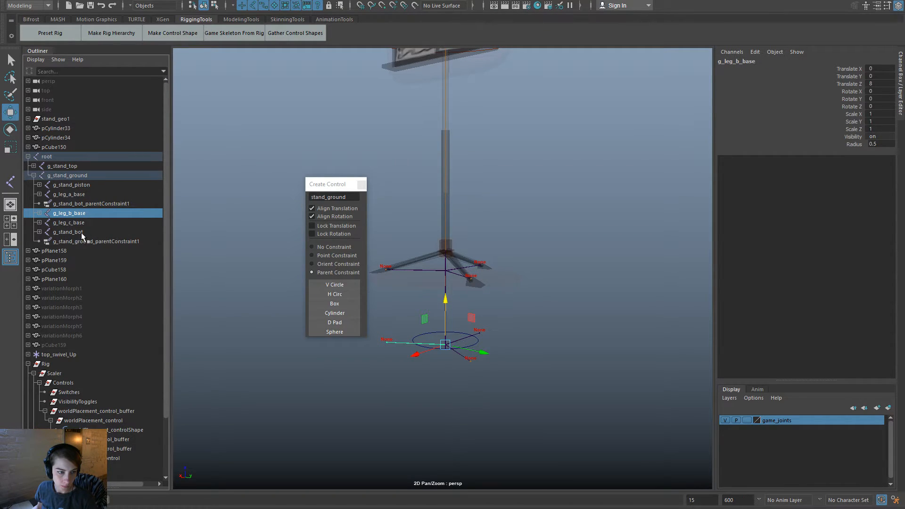
pyautogui.click(81, 232)
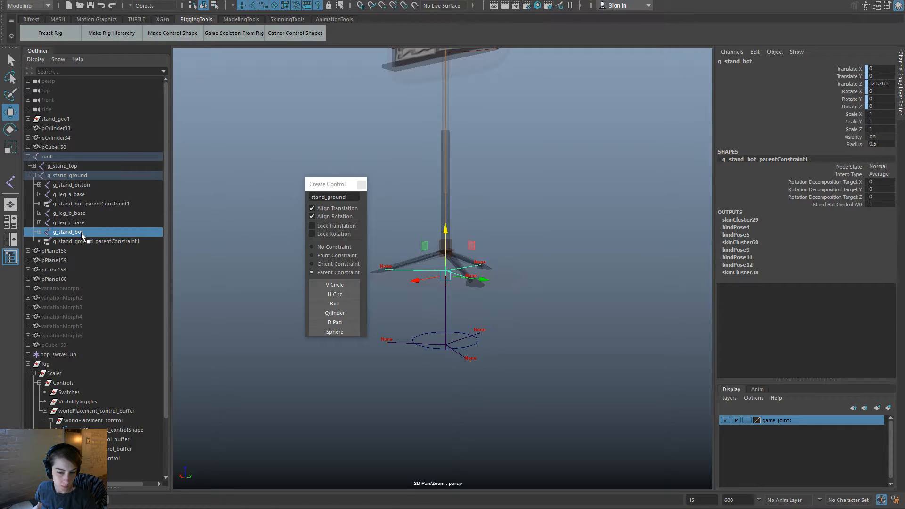
pyautogui.click(397, 340)
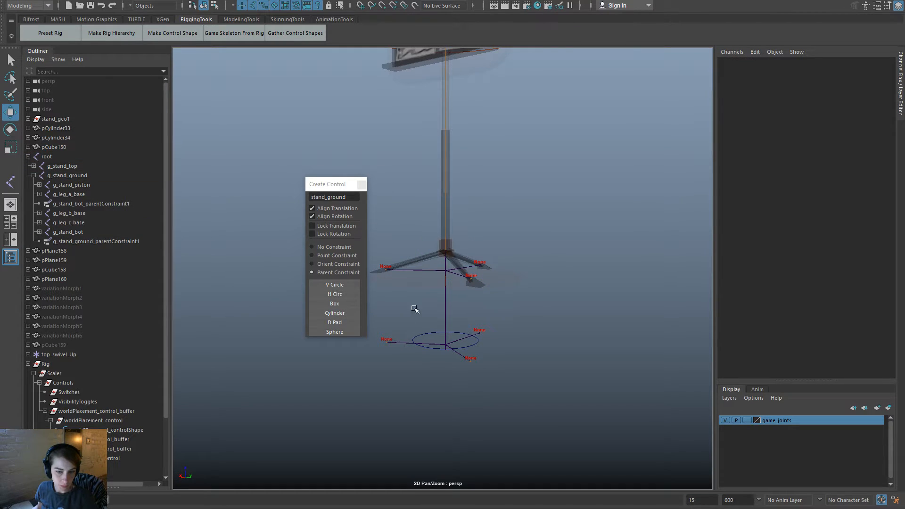
pyautogui.click(98, 196)
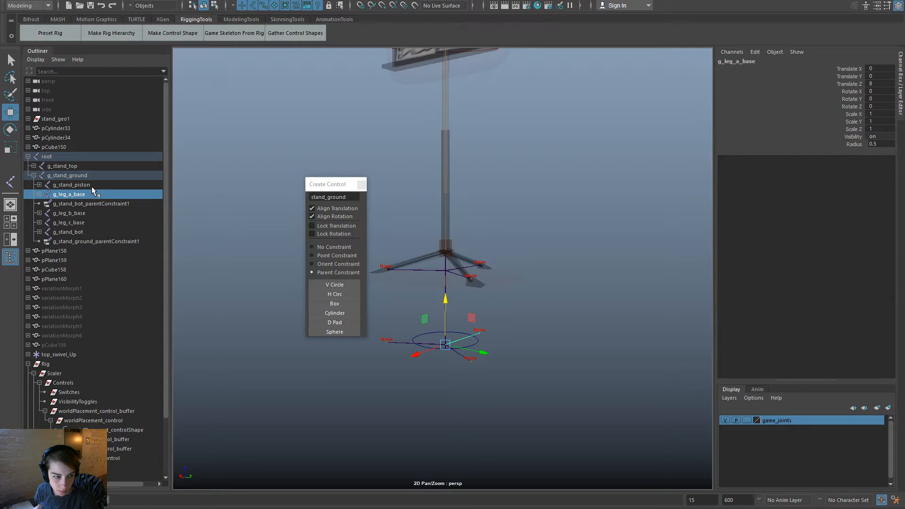
pyautogui.press('Delete')
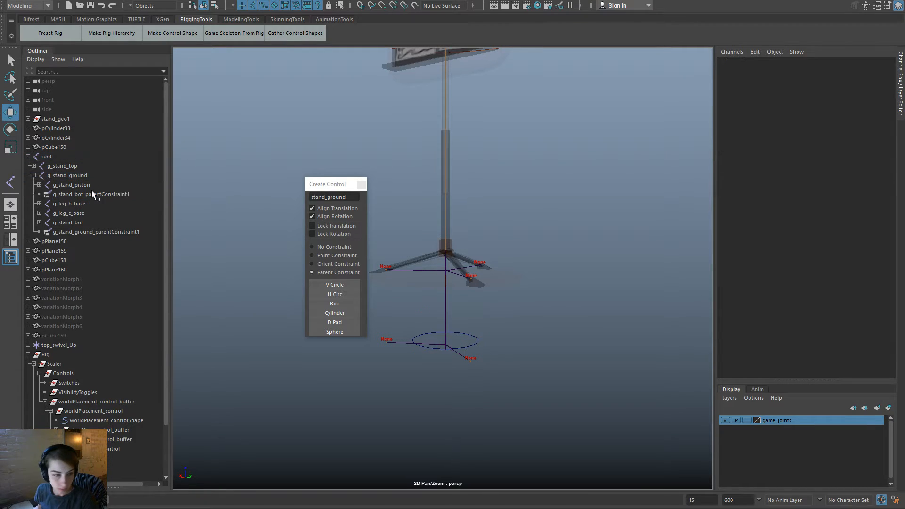
pyautogui.click(86, 204)
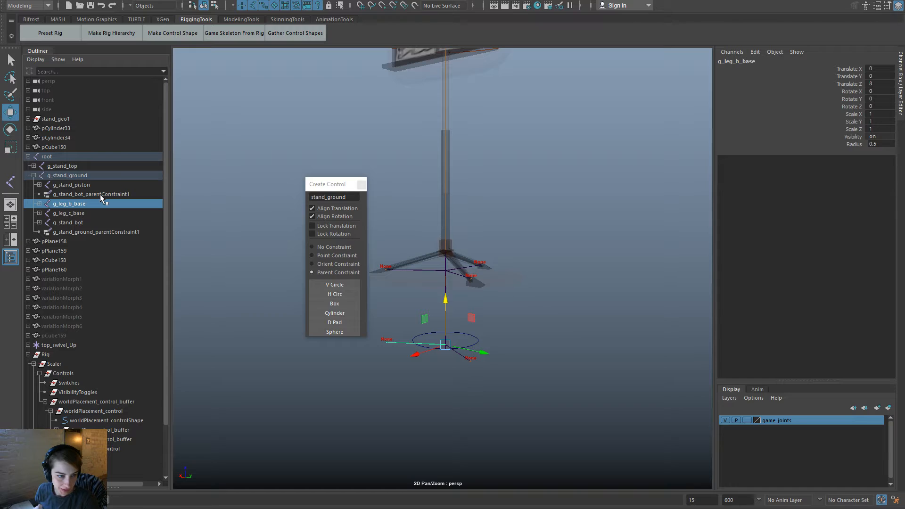
pyautogui.click(117, 194)
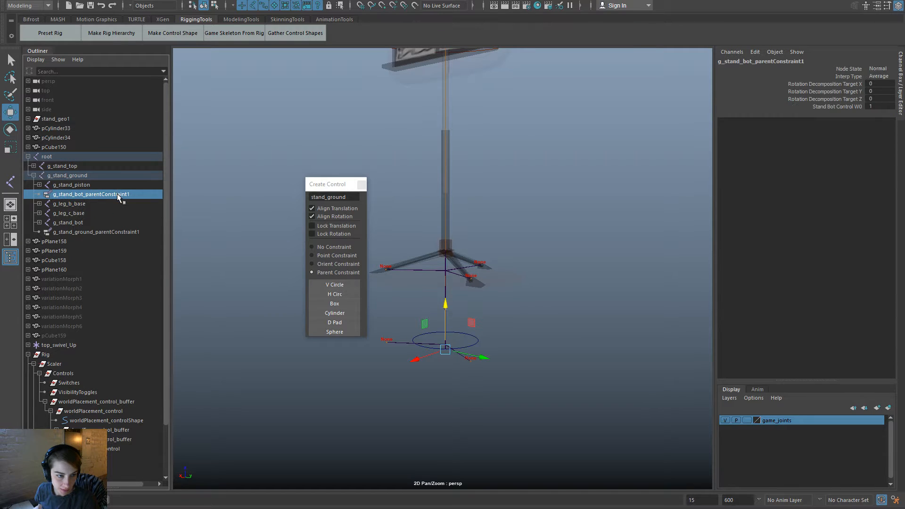
pyautogui.press('Delete')
# Delete the duplicate g_stand_piston, g_leg_b_base and g_leg_c_base joints directly under g_stand_ground, keeping g_stand_bot.
pyautogui.click(70, 186)
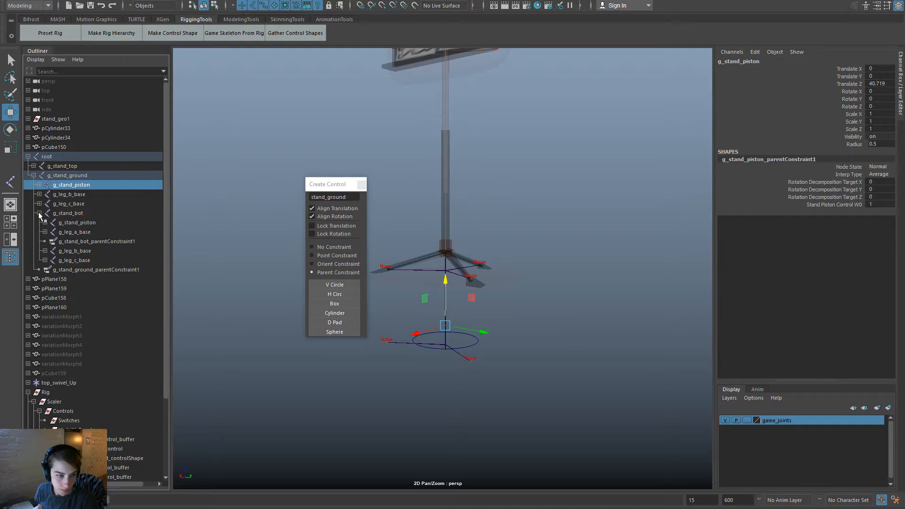
pyautogui.press('Delete')
pyautogui.press('Delete')
pyautogui.click(86, 184)
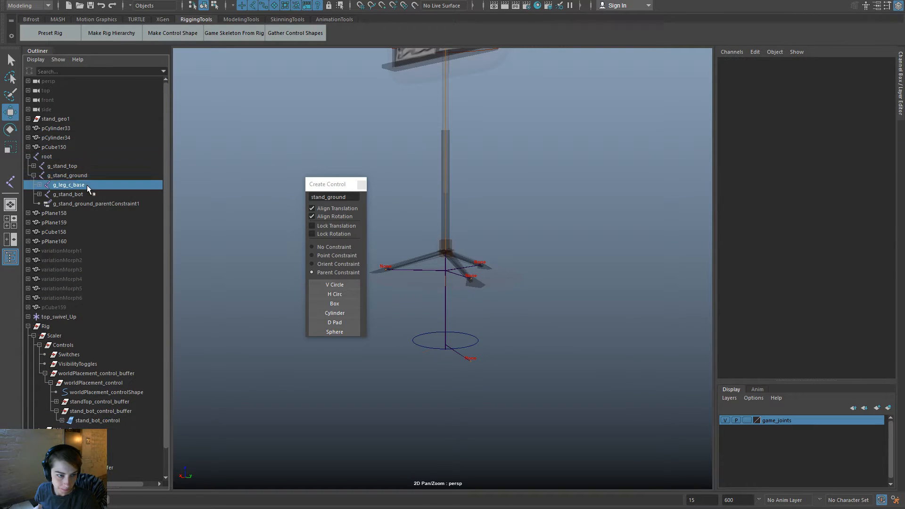
pyautogui.press('Delete')
pyautogui.click(98, 176)
# Test-move the stand_ground control, undo the move, and set its Translate Z to 0.
pyautogui.click(404, 401)
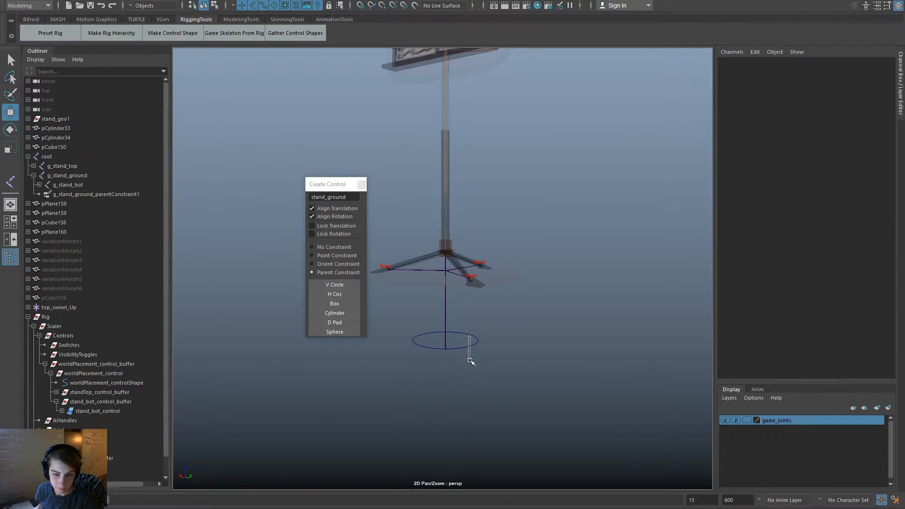
pyautogui.click(471, 344)
pyautogui.moveTo(443, 348); pyautogui.dragTo(468, 317)
pyautogui.hotkey('ctrl', 'z')
pyautogui.click(884, 86)
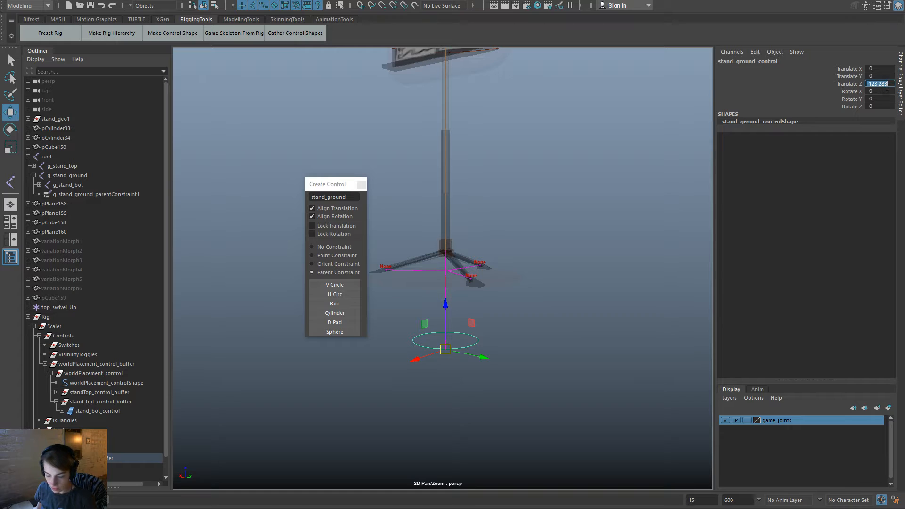
pyautogui.write('0')
pyautogui.press('Return')
# Lower the stand_ground control to about -94.5 in Translate Z, check the base joints, and reset it to 0.
pyautogui.keyDown('alt'); pyautogui.moveTo(390, 270); pyautogui.dragTo(447, 264, button='right'); pyautogui.keyUp('alt')
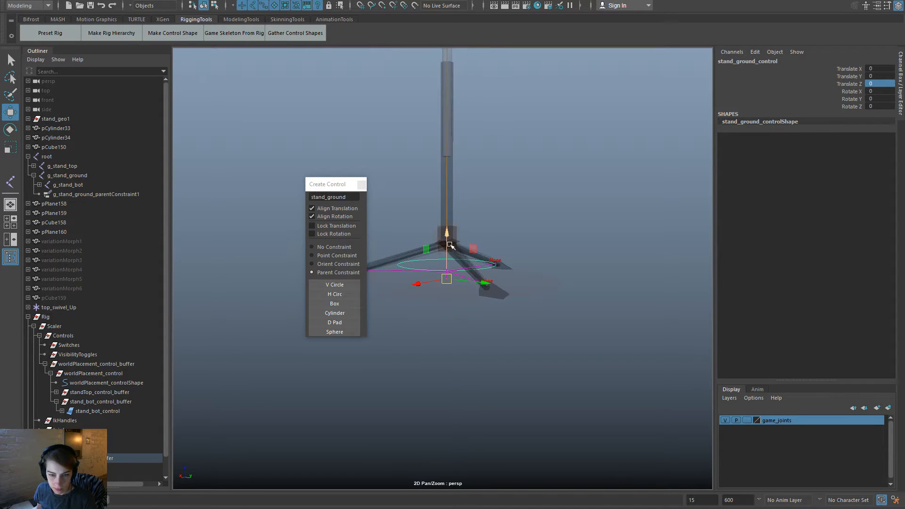
pyautogui.moveTo(447, 247); pyautogui.dragTo(446, 331)
pyautogui.click(465, 278)
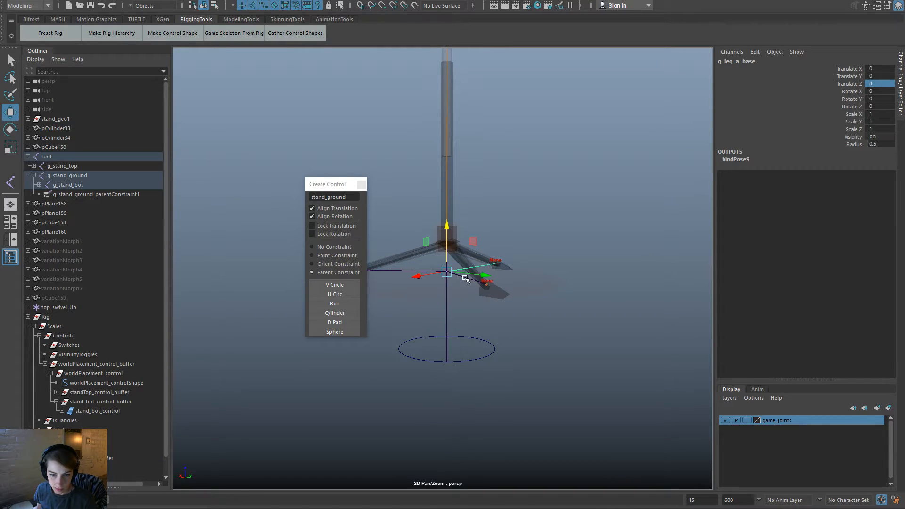
pyautogui.click(469, 281)
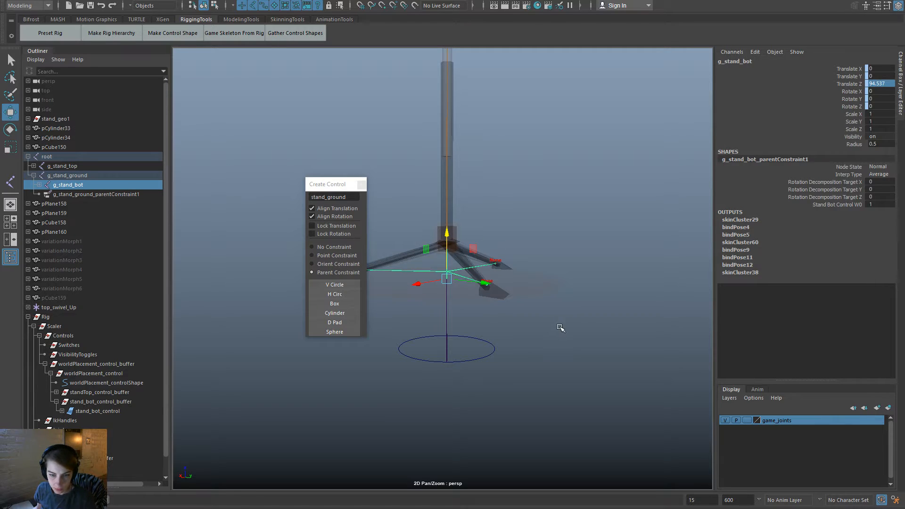
pyautogui.click(490, 355)
pyautogui.click(881, 83)
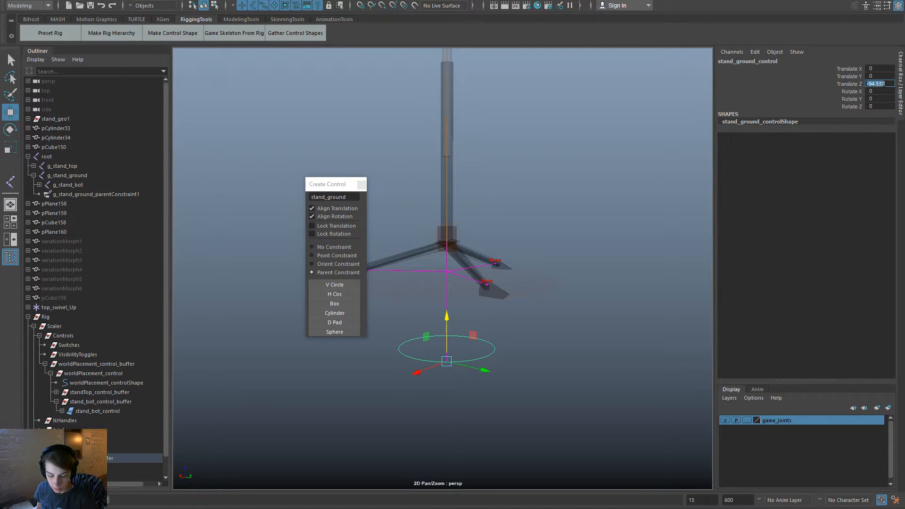
pyautogui.write('0')
pyautogui.press('Return')
pyautogui.click(539, 372)
# Close the Create Control window, frame the whole music stand, and hide the game_joints layer.
pyautogui.keyDown('alt'); pyautogui.moveTo(539, 371); pyautogui.dragTo(363, 169); pyautogui.keyUp('alt')
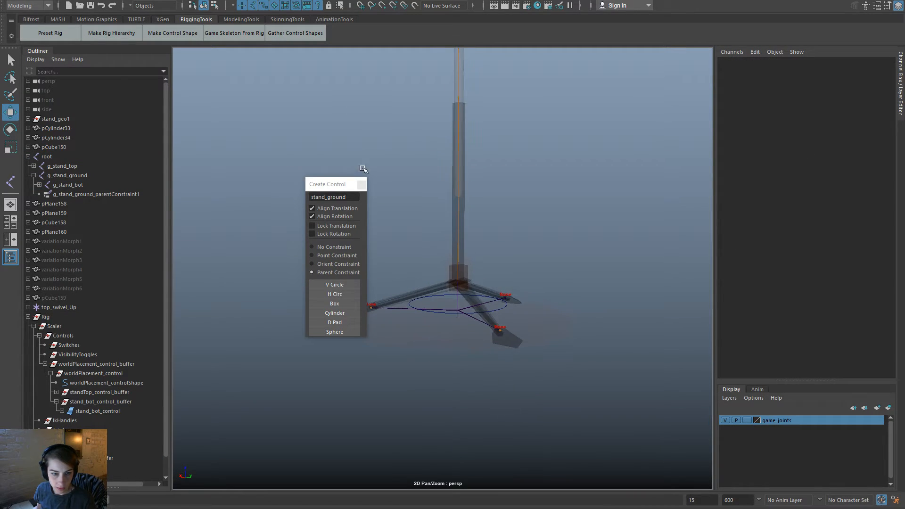
pyautogui.click(362, 184)
pyautogui.press('f')
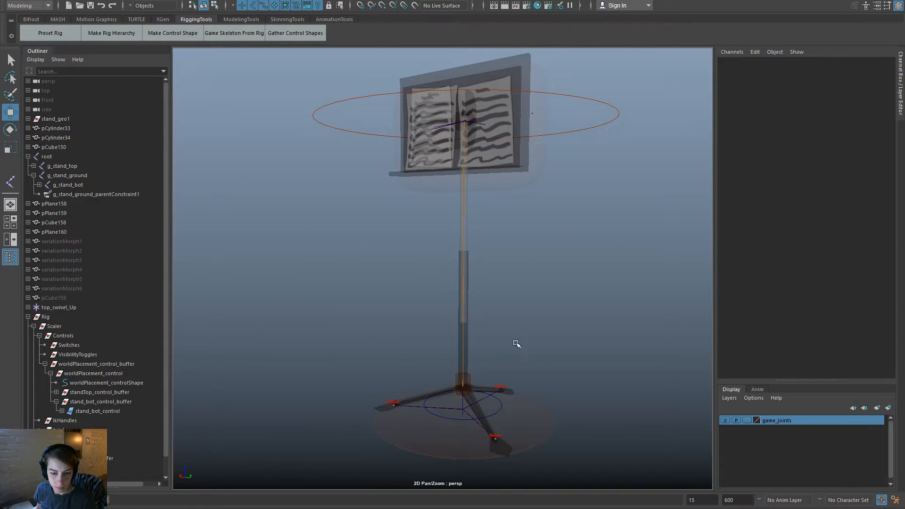
pyautogui.click(498, 409)
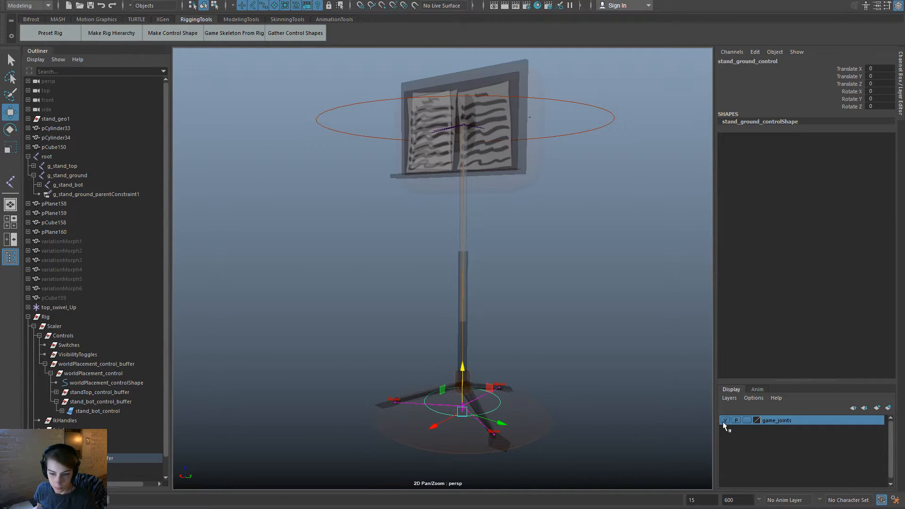
pyautogui.click(725, 419)
pyautogui.click(636, 325)
# Enable drawing overrides on stand_ground_controlShape, set its index color to the dark orange, and close the settings windows.
pyautogui.click(497, 409)
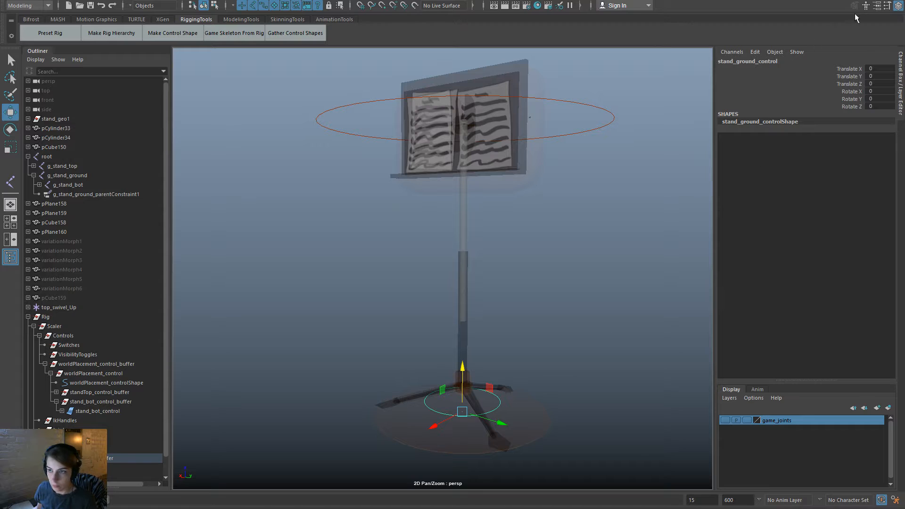
pyautogui.click(887, 6)
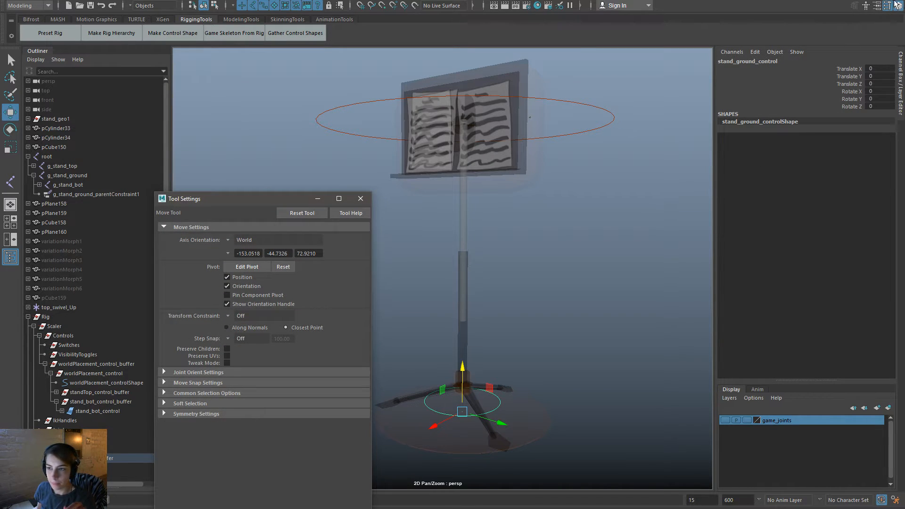
pyautogui.click(876, 6)
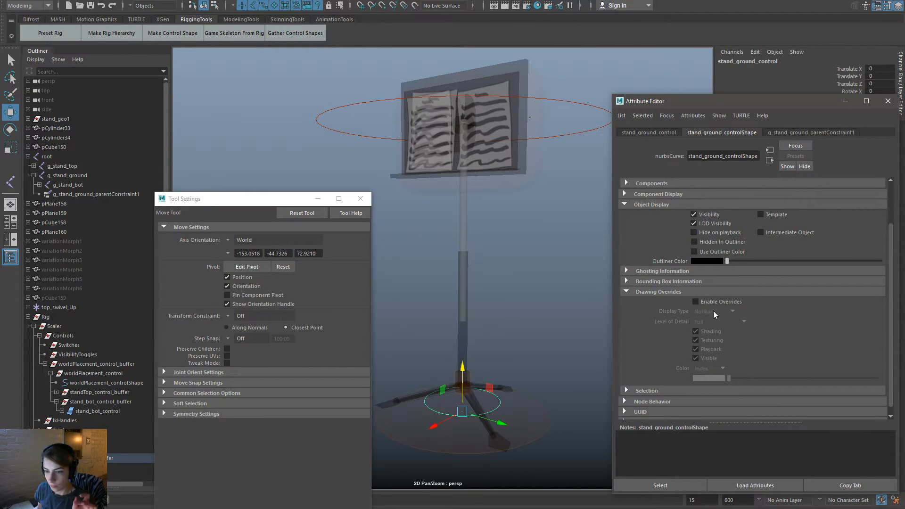
pyautogui.click(695, 301)
pyautogui.moveTo(770, 378)
pyautogui.mouseDown()
pyautogui.moveTo(797, 380)
pyautogui.moveTo(781, 386)
pyautogui.moveTo(789, 389)
pyautogui.mouseUp()
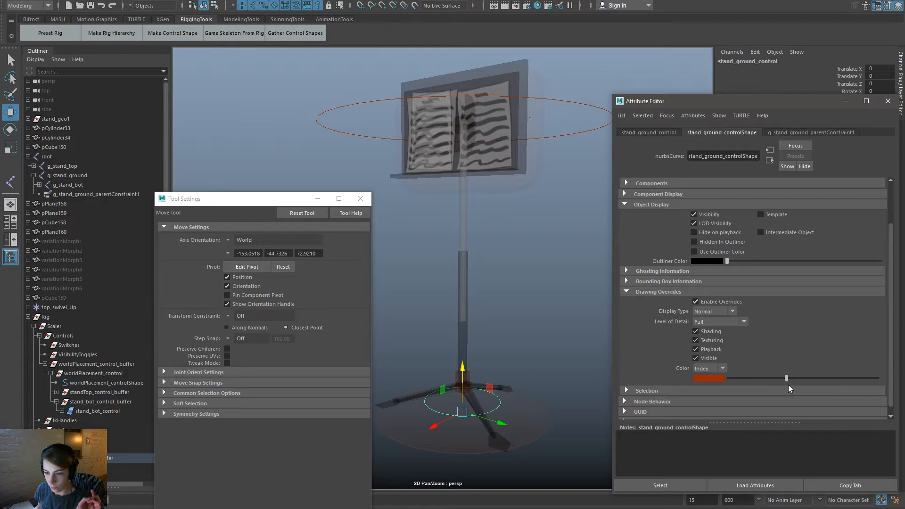
pyautogui.click(519, 352)
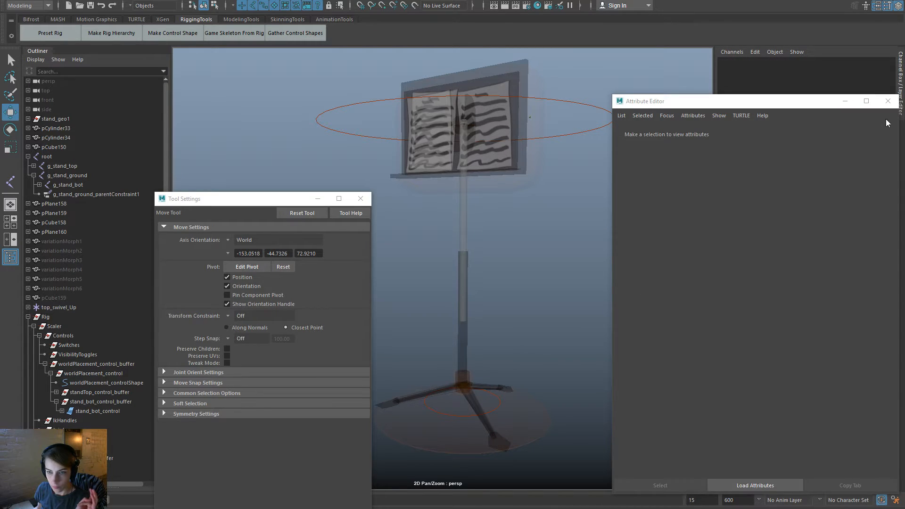
pyautogui.click(893, 102)
pyautogui.click(360, 198)
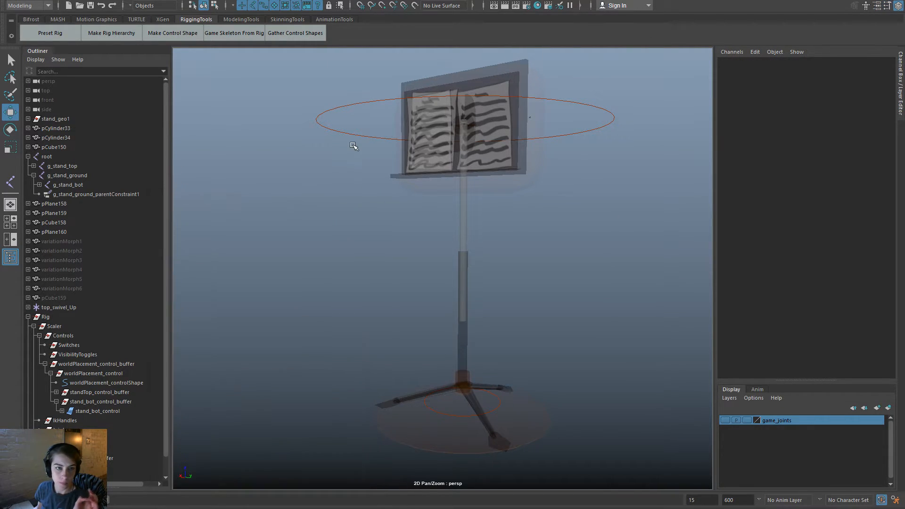
# Open the recent scene Experimental_levelTransition2.ma and inspect the music stand's stand_ground control in it.
pyautogui.press('space')
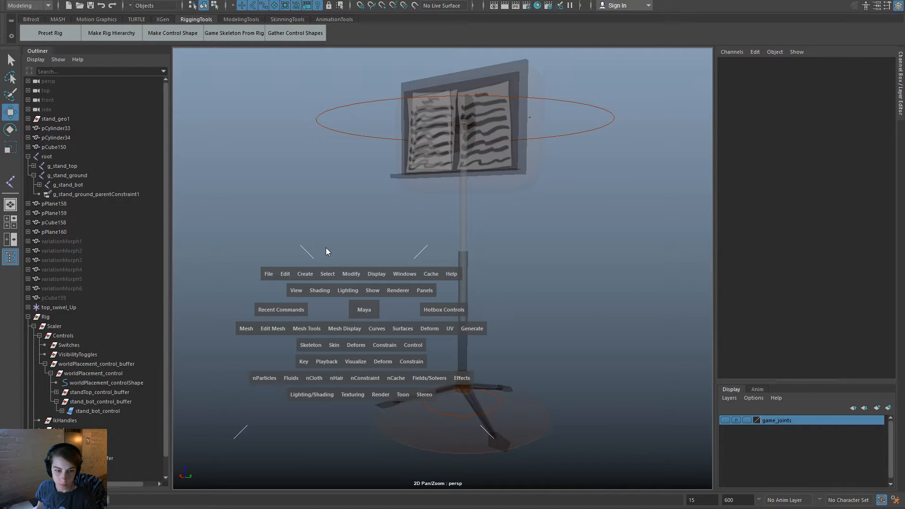
pyautogui.click(267, 274)
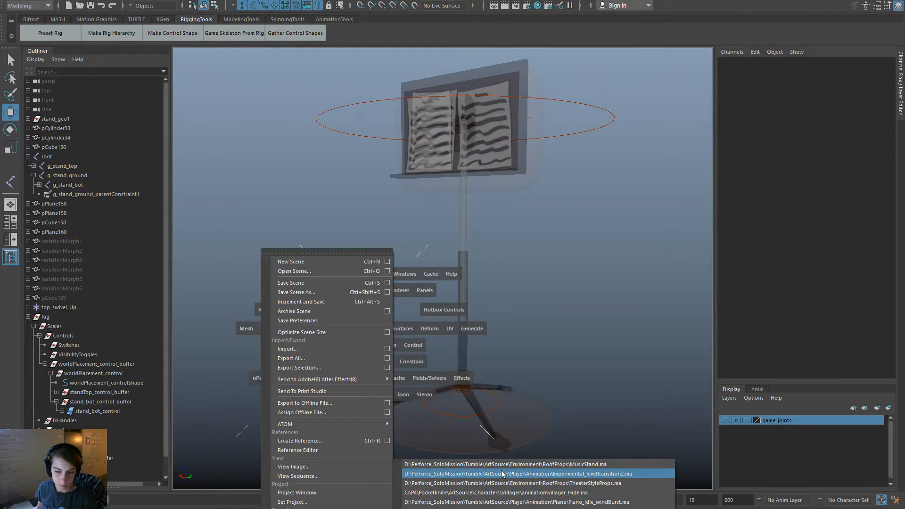
pyautogui.click(502, 473)
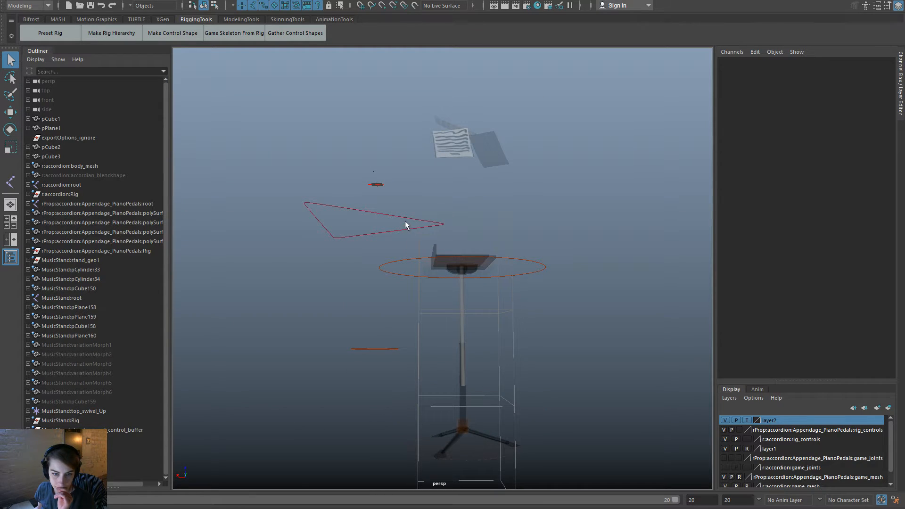
pyautogui.moveTo(365, 377); pyautogui.dragTo(366, 375)
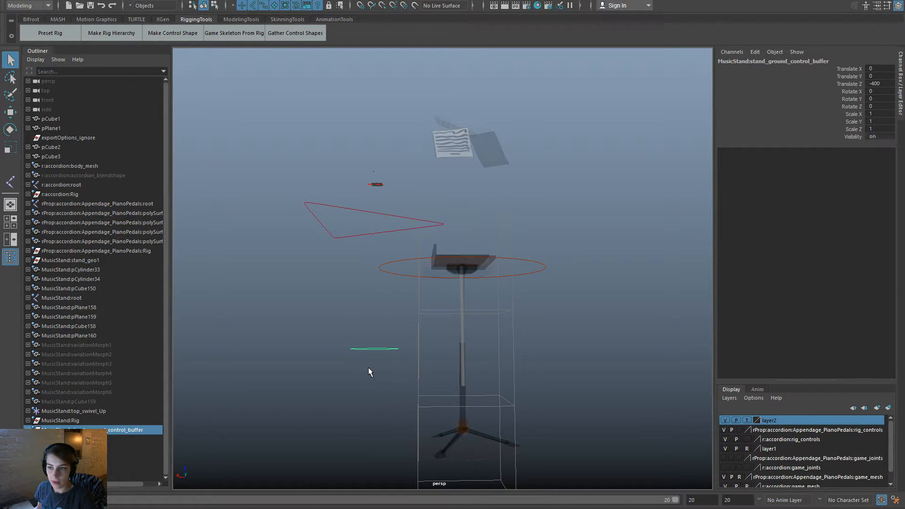
pyautogui.click(333, 246)
# Reopen the recent scene MusicStand.ma.
pyautogui.press('space')
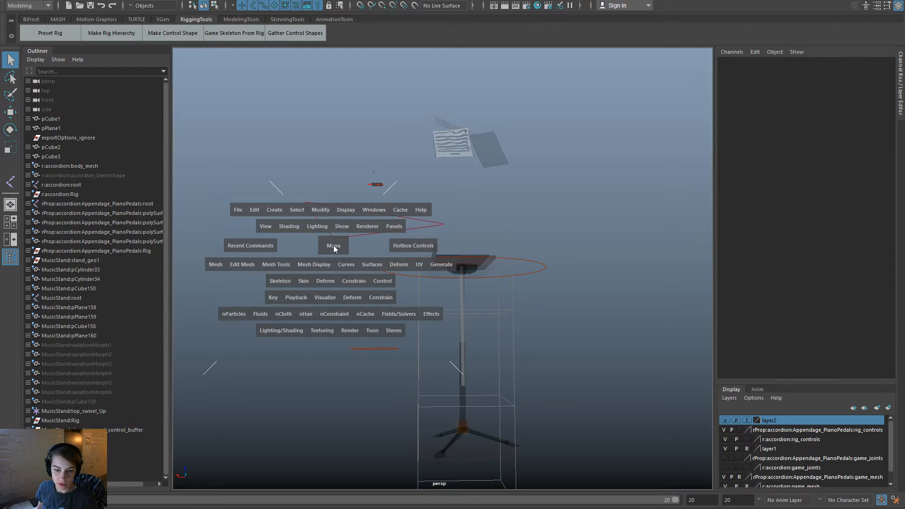
pyautogui.click(237, 208)
pyautogui.moveTo(339, 485)
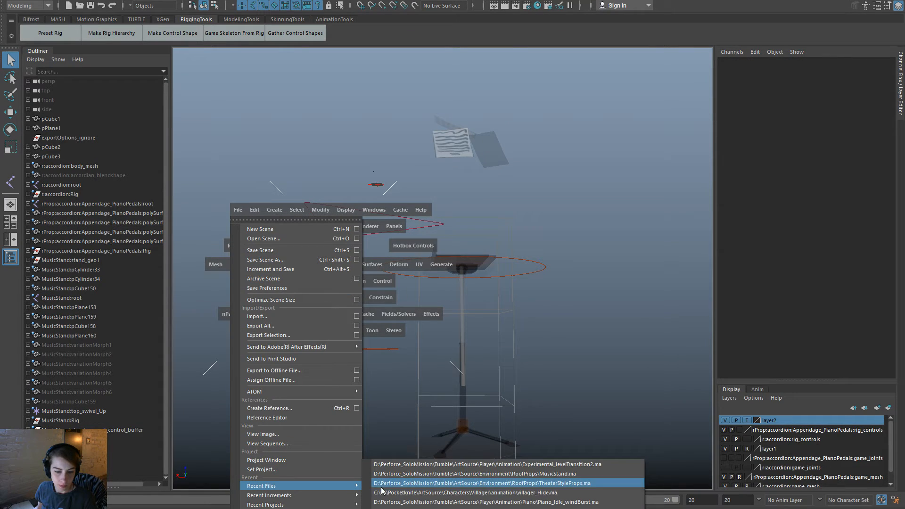
pyautogui.click(472, 464)
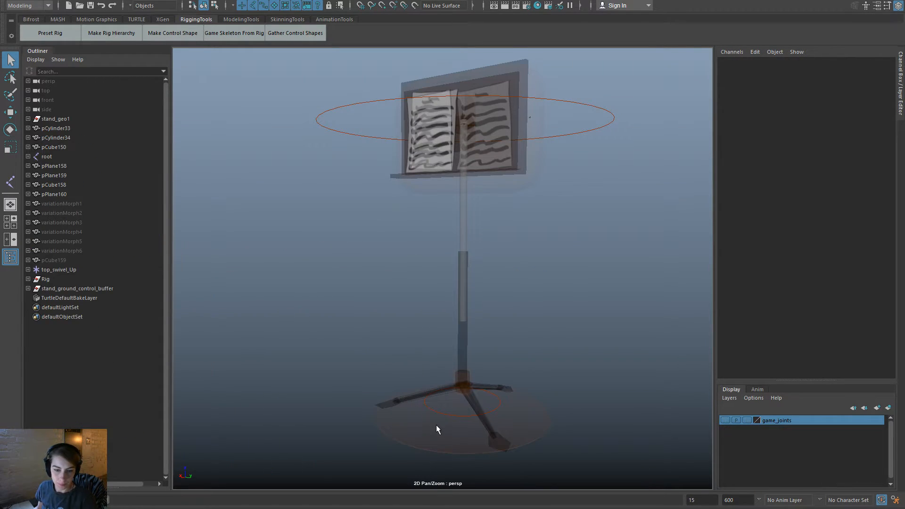
# Parent stand_ground_control_buffer under the worldPlacement control.
pyautogui.click(442, 414)
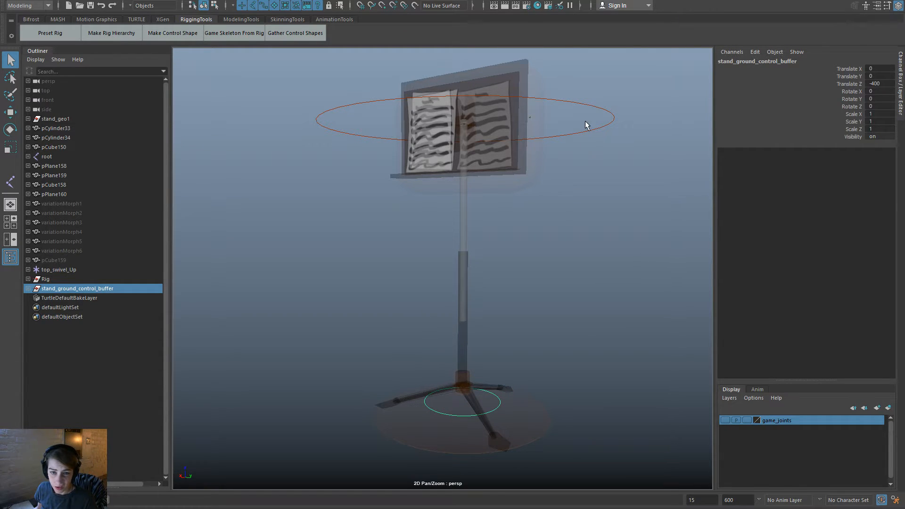
pyautogui.keyDown('shift'); pyautogui.moveTo(561, 114); pyautogui.dragTo(590, 162); pyautogui.keyUp('shift')
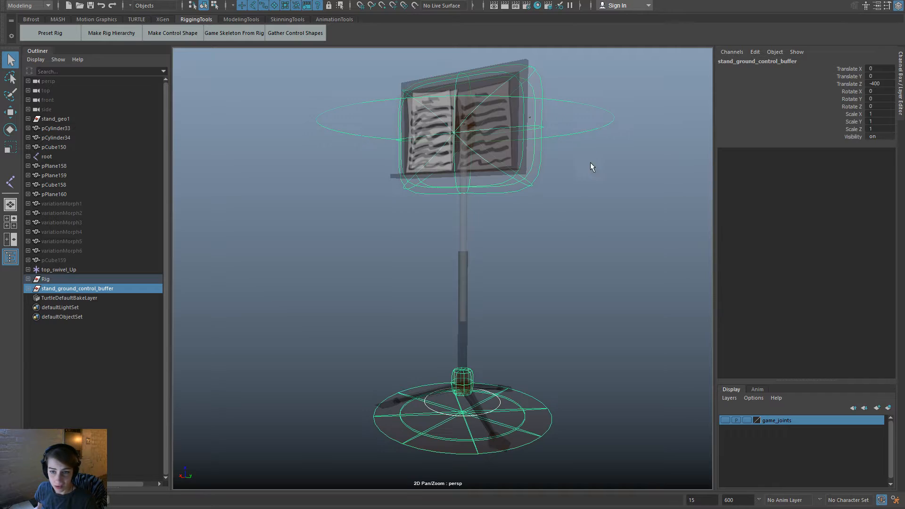
pyautogui.press('p')
pyautogui.click(565, 172)
# Test the worldPlacement control by moving it sideways, and undo the move.
pyautogui.moveTo(558, 119); pyautogui.dragTo(579, 163)
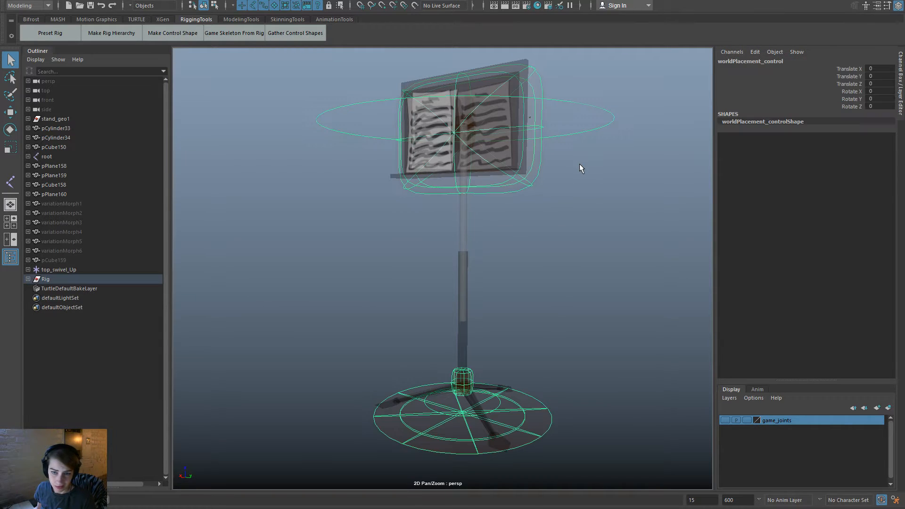
pyautogui.press('w')
pyautogui.moveTo(464, 125); pyautogui.dragTo(625, 126)
pyautogui.hotkey('ctrl', 'z')
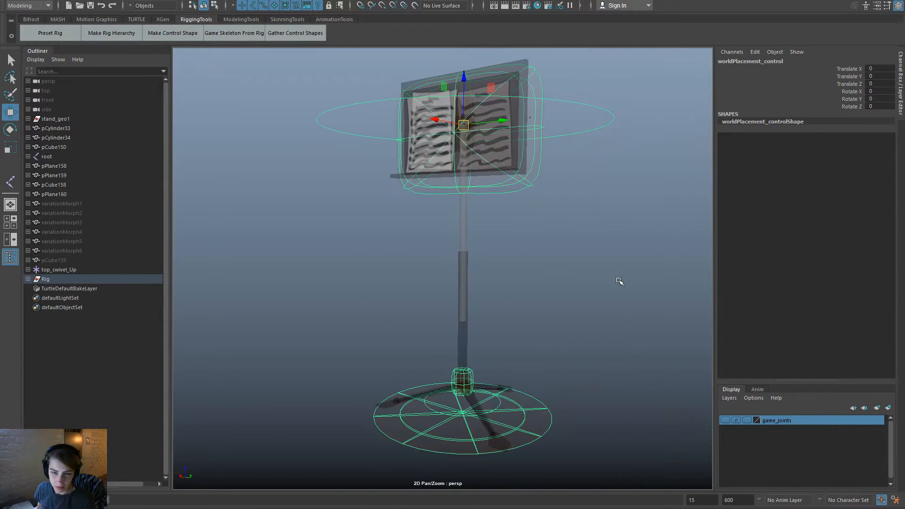
# Clear the selection and open the recent scene Experimental_levelTransition2.ma.
pyautogui.click(619, 281)
pyautogui.scroll(-3, 482, 288)
pyautogui.press('space')
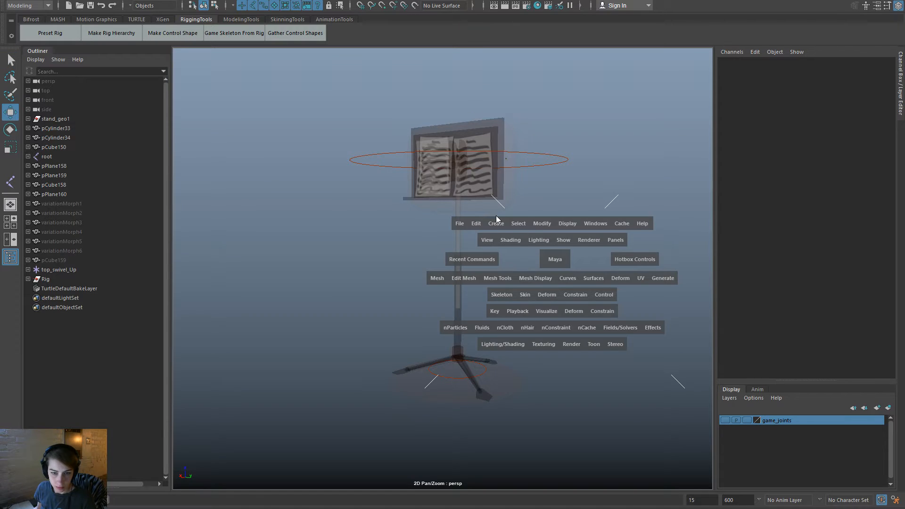
pyautogui.click(460, 222)
pyautogui.moveTo(541, 498)
pyautogui.click(683, 473)
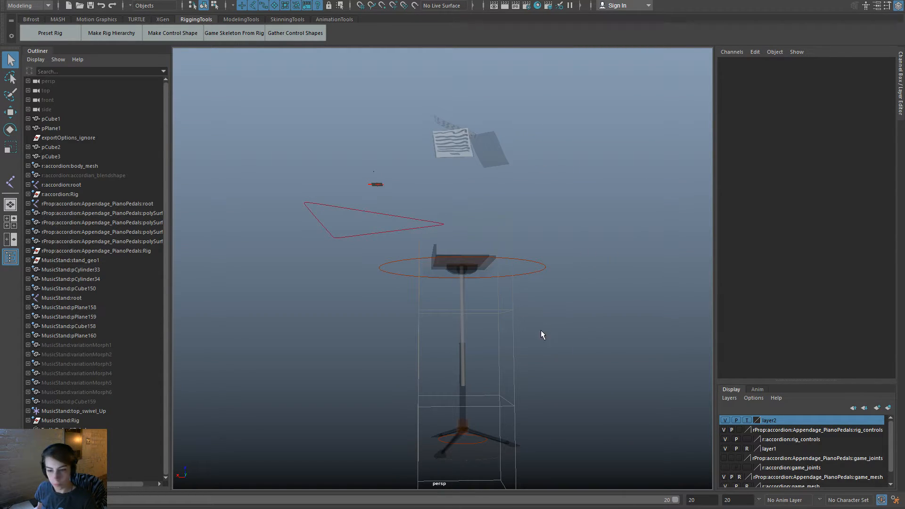
# Test stand_ground_control by moving it vertically, checking how easily it and stand_bot_control can be selected at the stand's base.
pyautogui.keyDown('alt'); pyautogui.moveTo(545, 382); pyautogui.dragTo(529, 326, button='middle'); pyautogui.keyUp('alt')
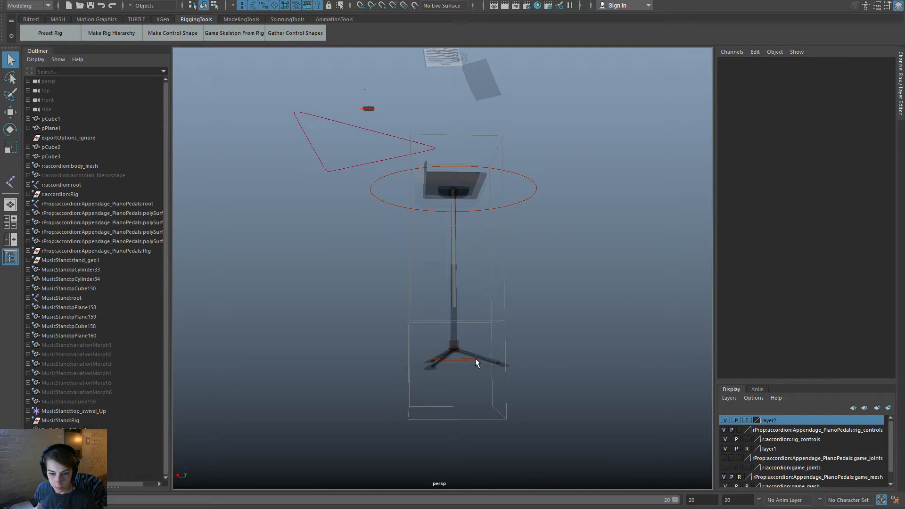
pyautogui.click(466, 359)
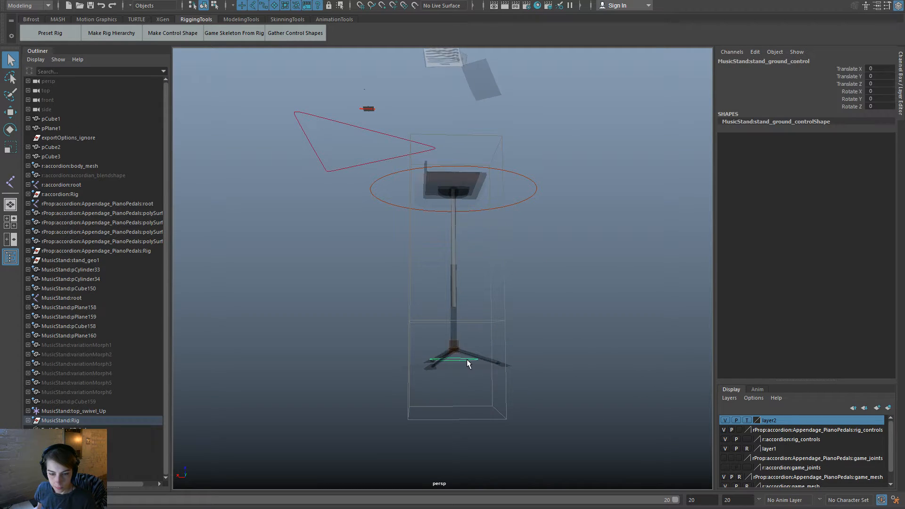
pyautogui.press('w')
pyautogui.keyDown('alt'); pyautogui.moveTo(466, 360); pyautogui.dragTo(528, 423, button='right'); pyautogui.keyUp('alt')
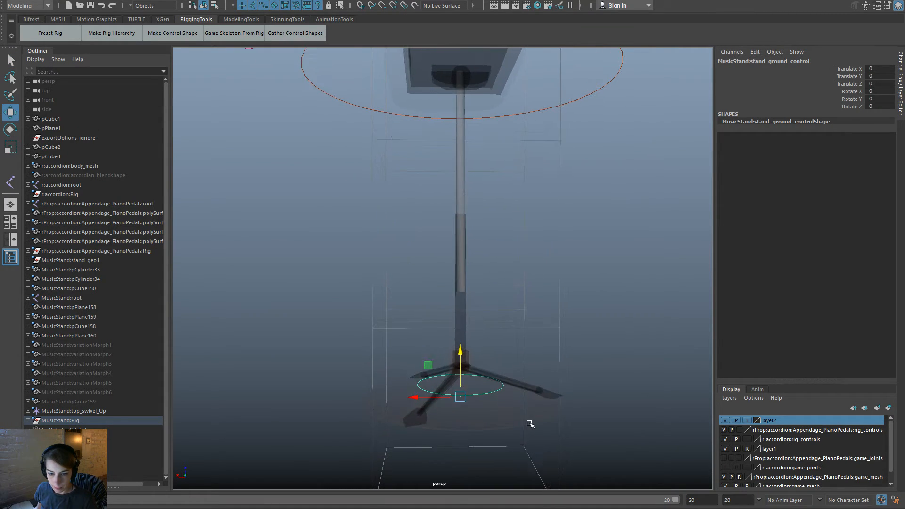
pyautogui.click(523, 414)
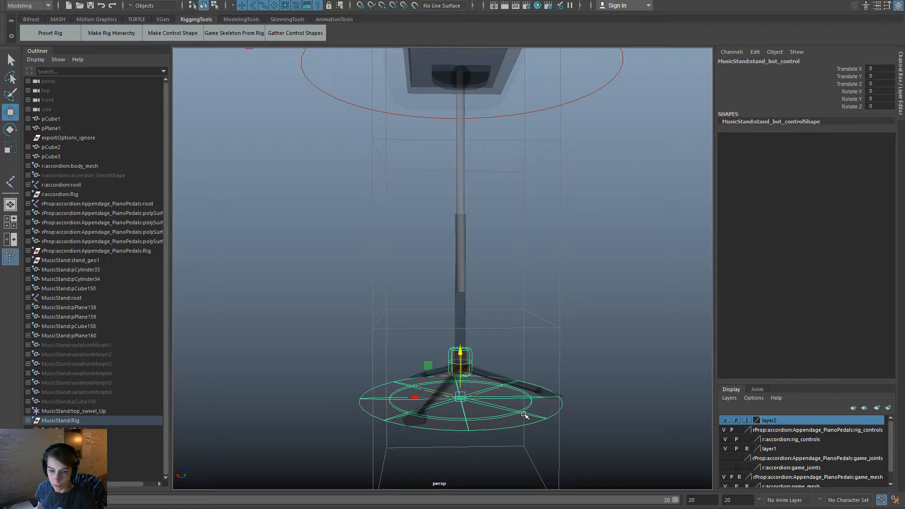
pyautogui.click(525, 341)
pyautogui.click(499, 392)
pyautogui.press('f')
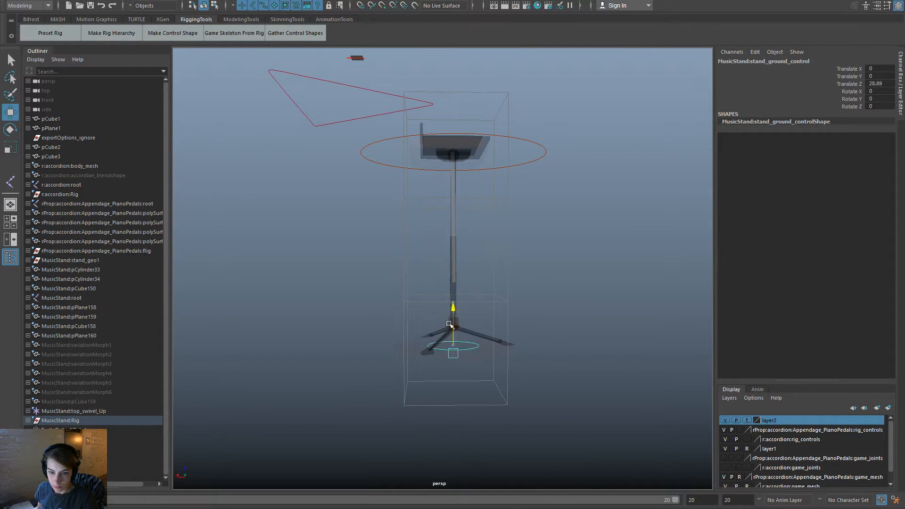
pyautogui.click(486, 344)
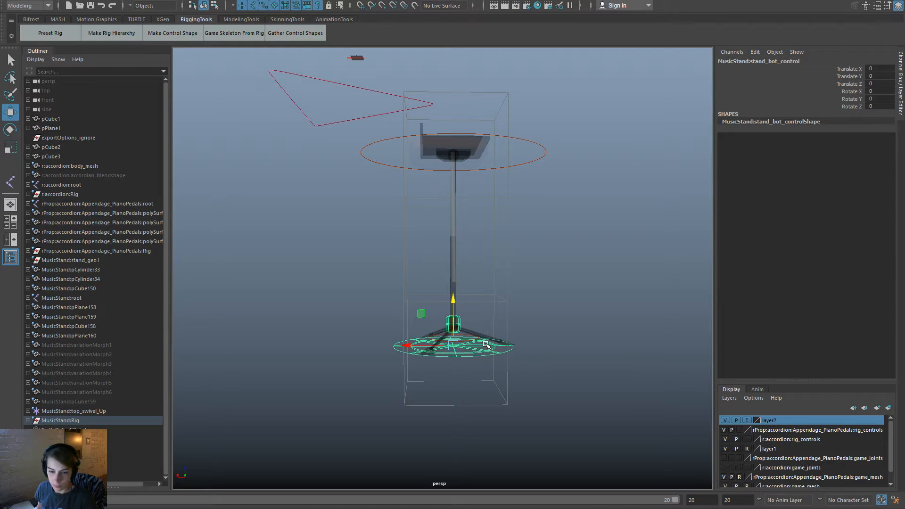
pyautogui.click(509, 291)
# Reopen the recent scene MusicStand.ma without saving the changes to the animation scene.
pyautogui.press('space')
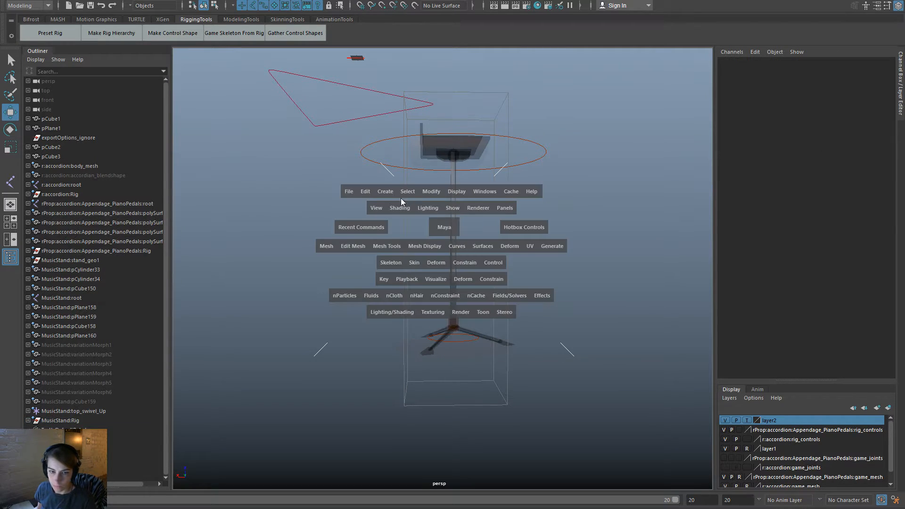
pyautogui.click(348, 190)
pyautogui.moveTo(451, 467)
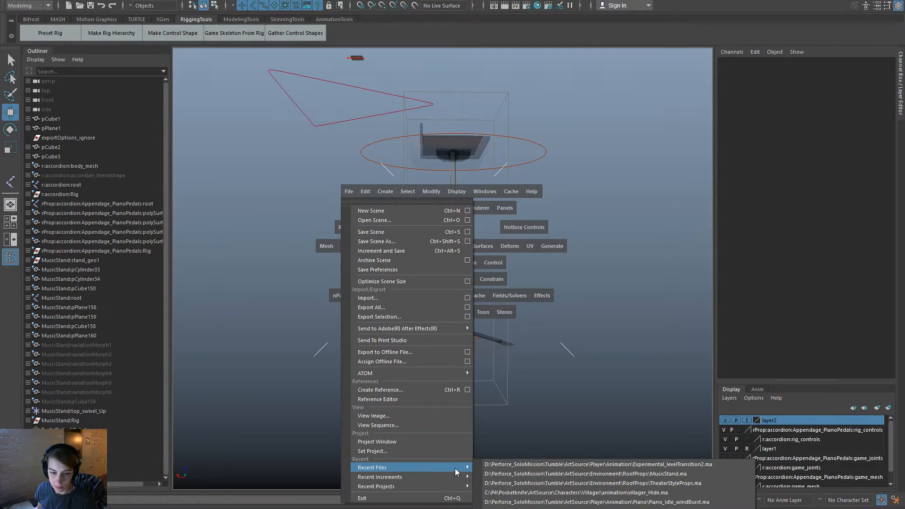
pyautogui.click(546, 474)
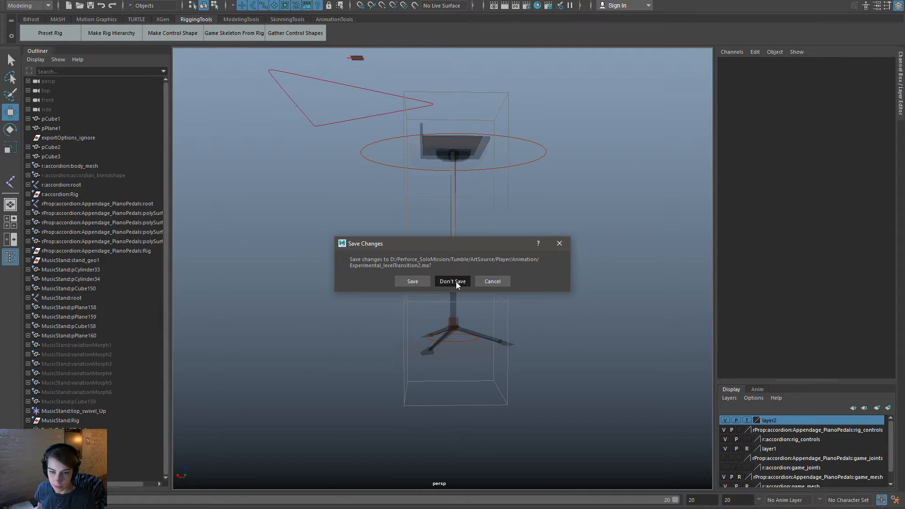
pyautogui.click(455, 282)
# Move the control vertices of stand_ground_control straight down so its circle sits clearly below the stand's base.
pyautogui.click(514, 384)
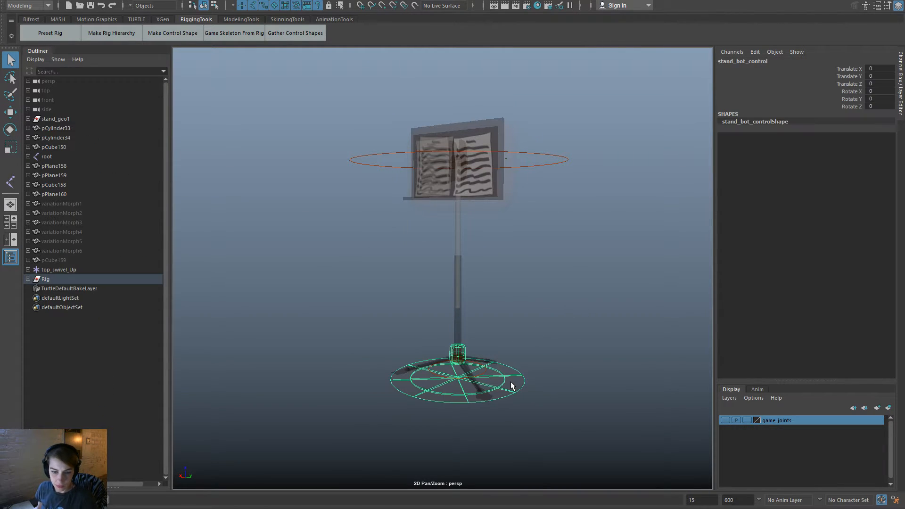
pyautogui.keyDown('shift'); pyautogui.click(485, 370); pyautogui.keyUp('shift')
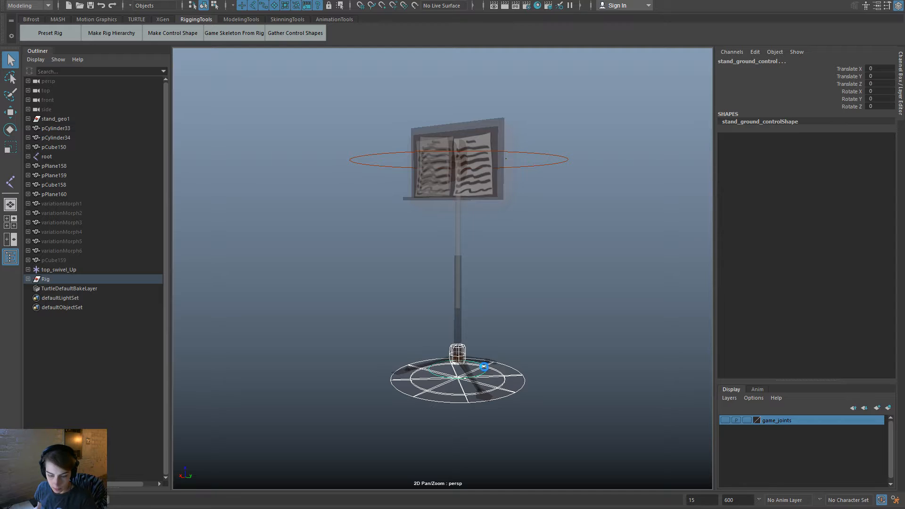
pyautogui.click(513, 368)
pyautogui.click(484, 371)
pyautogui.keyDown('alt'); pyautogui.moveTo(484, 372); pyautogui.dragTo(397, 355); pyautogui.keyUp('alt')
pyautogui.click(214, 5)
pyautogui.press('w')
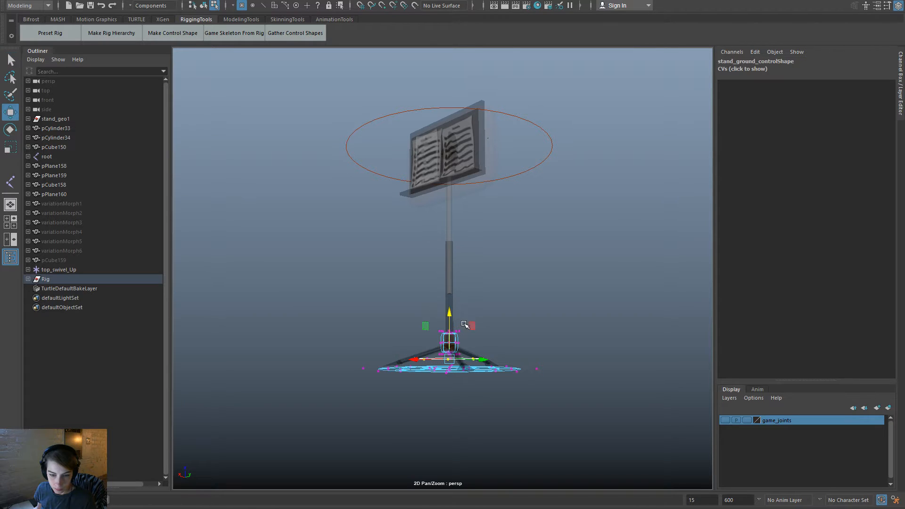
pyautogui.moveTo(452, 313); pyautogui.dragTo(453, 358)
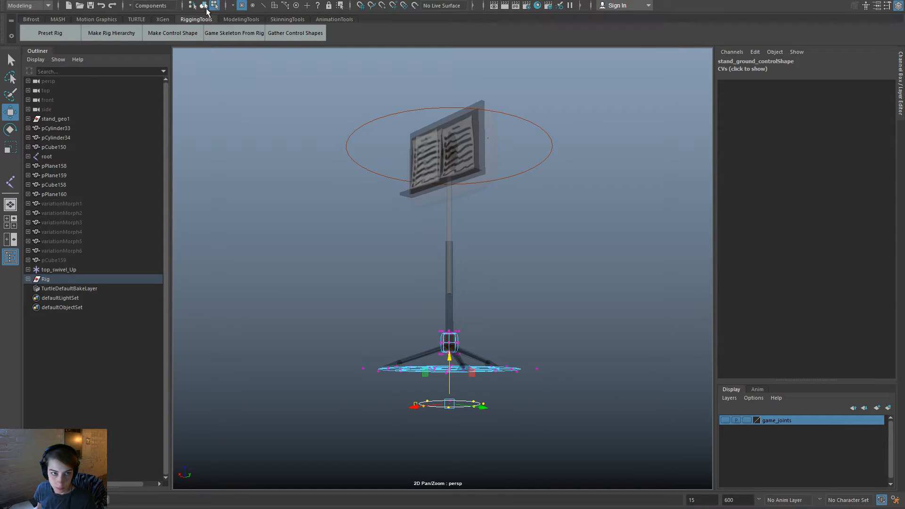
# Switch from component to hierarchy selection and clear the selection of the Rig group.
pyautogui.click(192, 6)
pyautogui.click(278, 223)
pyautogui.keyDown('alt'); pyautogui.moveTo(475, 330); pyautogui.dragTo(491, 367); pyautogui.keyUp('alt')
pyautogui.moveTo(453, 389); pyautogui.dragTo(454, 390)
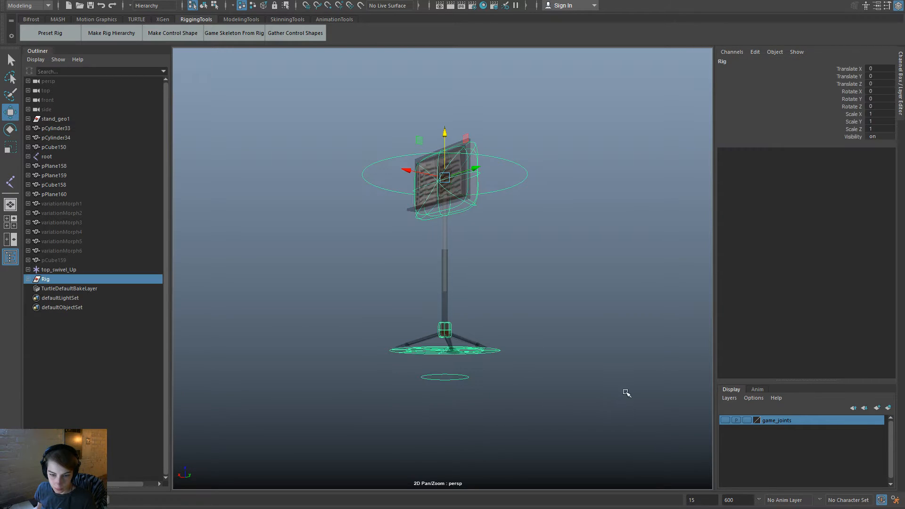
pyautogui.click(510, 319)
pyautogui.keyDown('alt'); pyautogui.moveTo(510, 318); pyautogui.dragTo(545, 296); pyautogui.keyUp('alt')
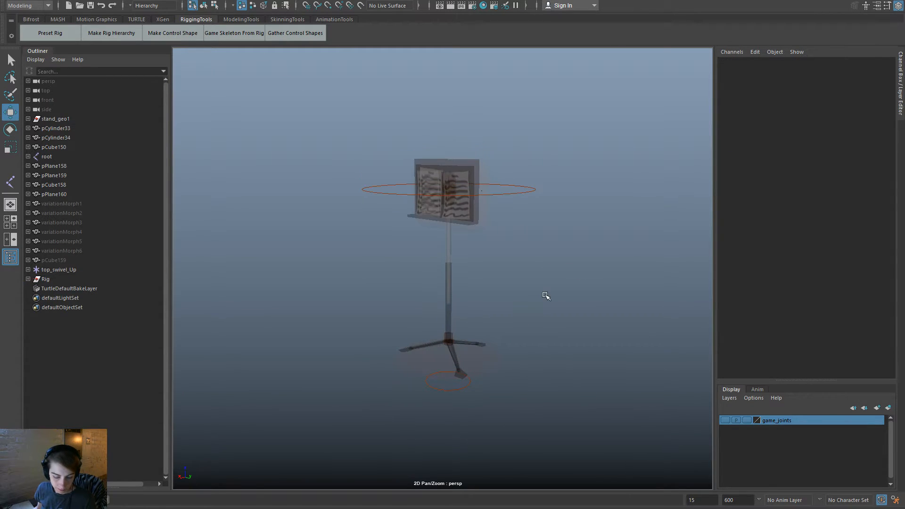
# Open the recent animation scene Experimental_levelTransition2.ma to try the modified music stand rig.
pyautogui.press('space')
pyautogui.click(451, 264)
pyautogui.moveTo(485, 505)
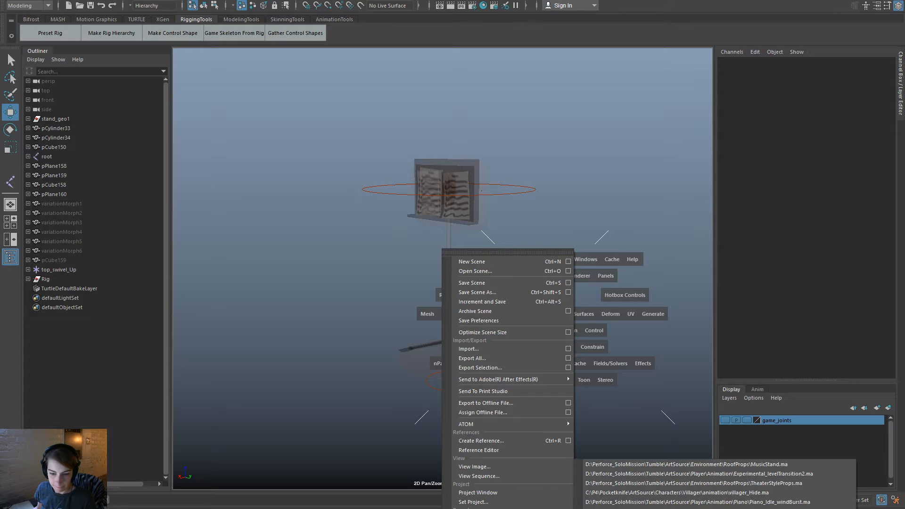
pyautogui.click(661, 465)
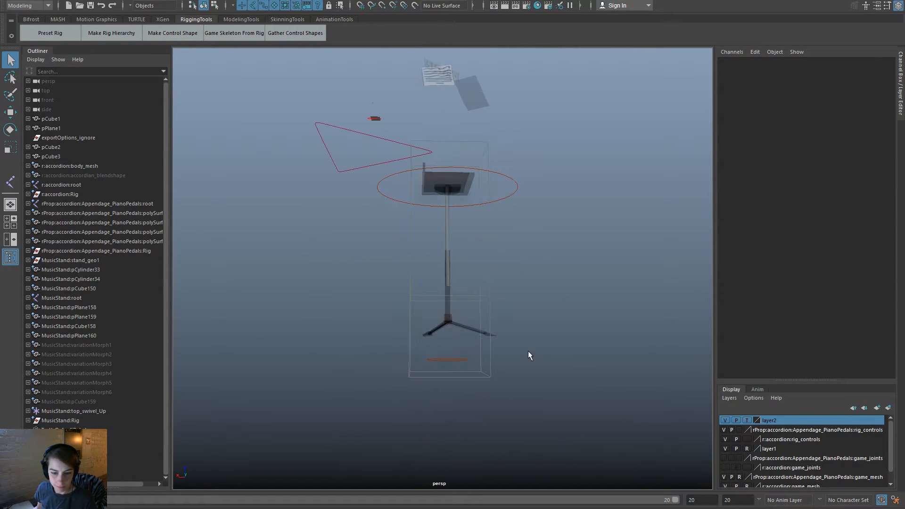
# Test stand_ground_control by lowering it to about -94 in Z and moving it upward, undoing the upward moves.
pyautogui.click(446, 358)
pyautogui.press('w')
pyautogui.moveTo(448, 291); pyautogui.dragTo(450, 315)
pyautogui.keyDown('alt'); pyautogui.moveTo(584, 377); pyautogui.dragTo(556, 379); pyautogui.keyUp('alt')
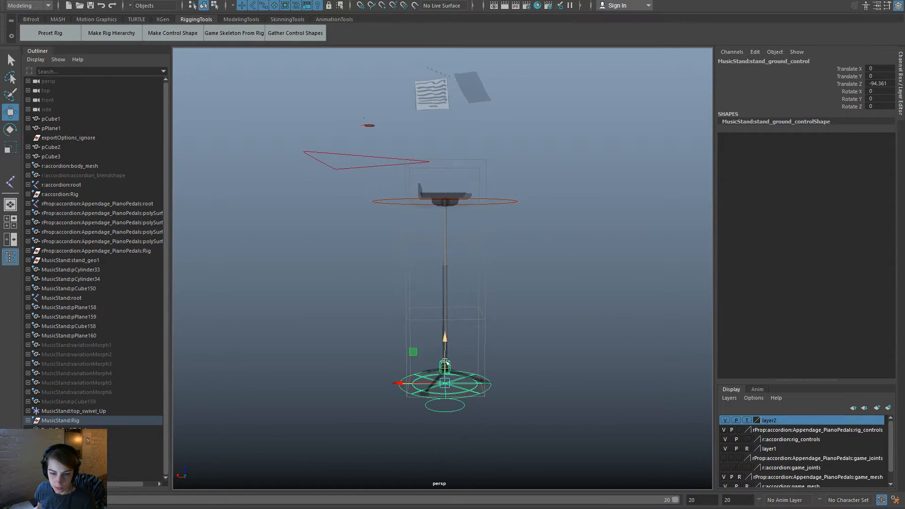
pyautogui.moveTo(446, 363); pyautogui.dragTo(436, 281)
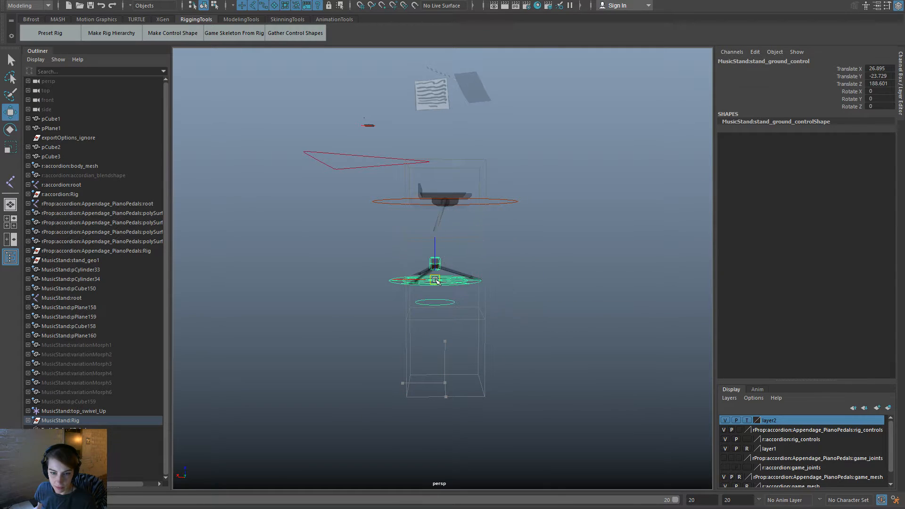
pyautogui.hotkey('ctrl', 'z')
pyautogui.hotkey('ctrl', 'z')
pyautogui.moveTo(443, 341); pyautogui.dragTo(449, 250)
pyautogui.hotkey('ctrl', 'z')
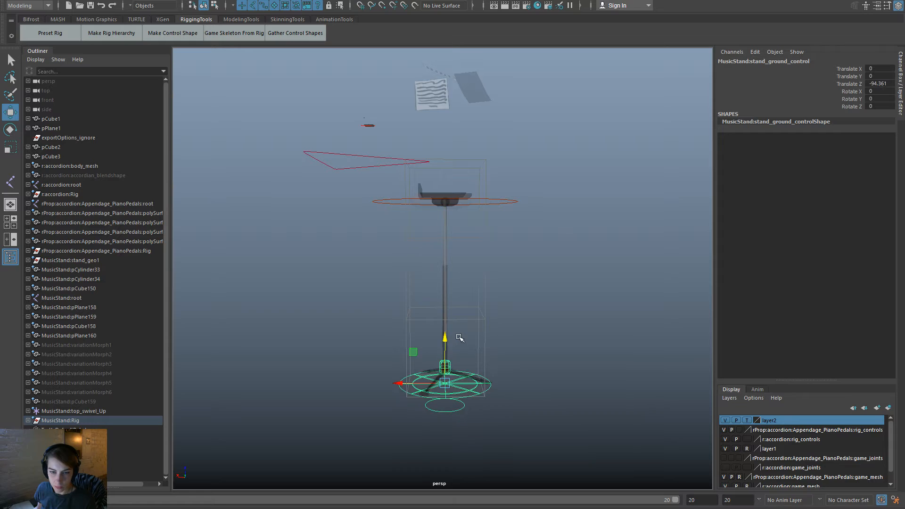
# Raise stand_ground_control along its vertical axis and set its Translate Z to 100.
pyautogui.moveTo(443, 340); pyautogui.dragTo(441, 268)
pyautogui.click(576, 332)
pyautogui.keyDown('alt'); pyautogui.moveTo(377, 377); pyautogui.dragTo(418, 399, button='right'); pyautogui.keyUp('alt')
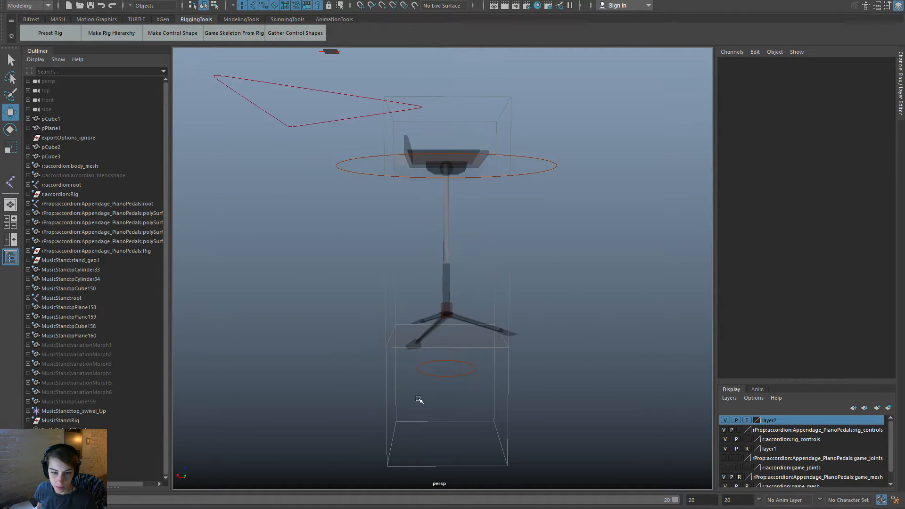
pyautogui.keyDown('alt'); pyautogui.moveTo(418, 400); pyautogui.dragTo(424, 426, button='middle'); pyautogui.keyUp('alt')
pyautogui.keyDown('alt'); pyautogui.moveTo(622, 432); pyautogui.dragTo(621, 421); pyautogui.keyUp('alt')
pyautogui.keyDown('alt'); pyautogui.moveTo(622, 423); pyautogui.dragTo(530, 425, button='right'); pyautogui.keyUp('alt')
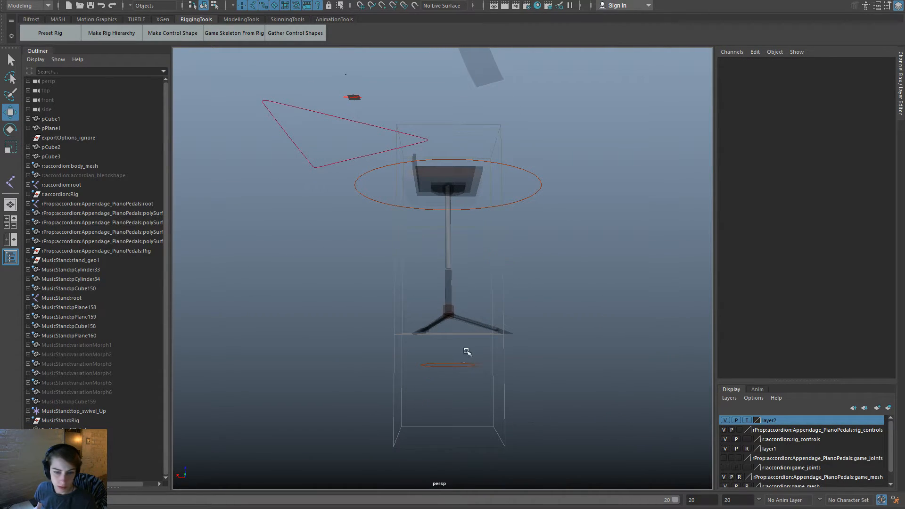
pyautogui.moveTo(465, 349); pyautogui.dragTo(488, 391)
pyautogui.keyDown('alt'); pyautogui.moveTo(489, 393); pyautogui.dragTo(493, 423, button='middle'); pyautogui.keyUp('alt')
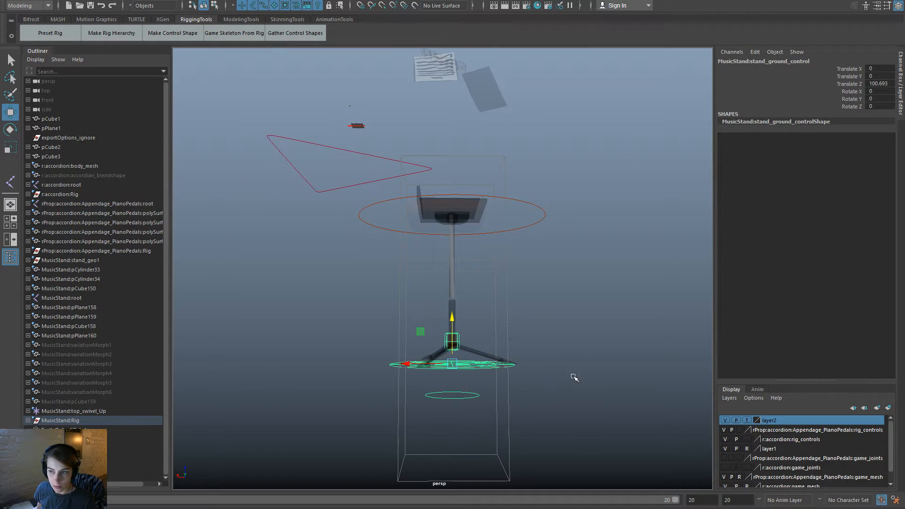
pyautogui.click(878, 84)
pyautogui.write('100')
pyautogui.press('Return')
pyautogui.click(608, 389)
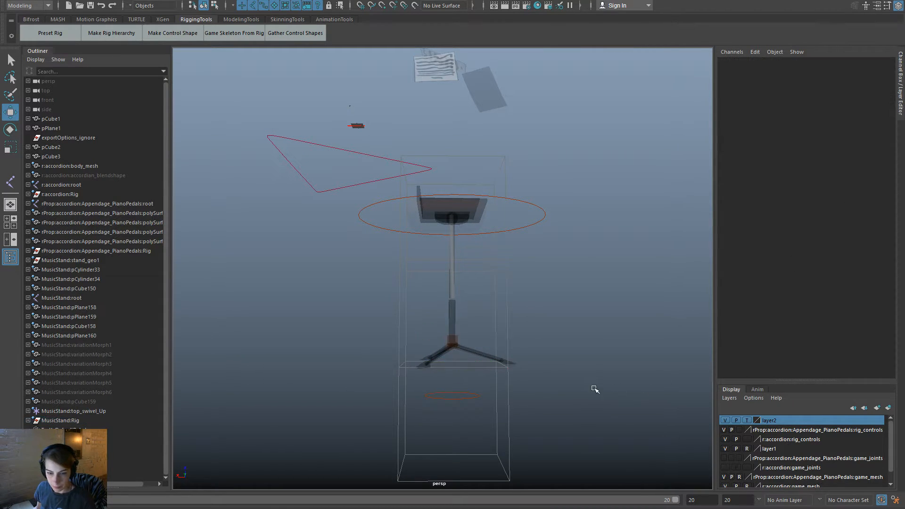
# Select standTop_control and scrub through the timeline to review the stand top's motion.
pyautogui.keyDown('alt'); pyautogui.moveTo(594, 389); pyautogui.dragTo(502, 391, button='right'); pyautogui.keyUp('alt')
pyautogui.keyDown('alt'); pyautogui.moveTo(500, 391); pyautogui.dragTo(495, 414); pyautogui.keyUp('alt')
pyautogui.keyDown('alt'); pyautogui.moveTo(496, 412); pyautogui.dragTo(484, 401, button='right'); pyautogui.keyUp('alt')
pyautogui.keyDown('alt'); pyautogui.moveTo(485, 401); pyautogui.dragTo(482, 267); pyautogui.keyUp('alt')
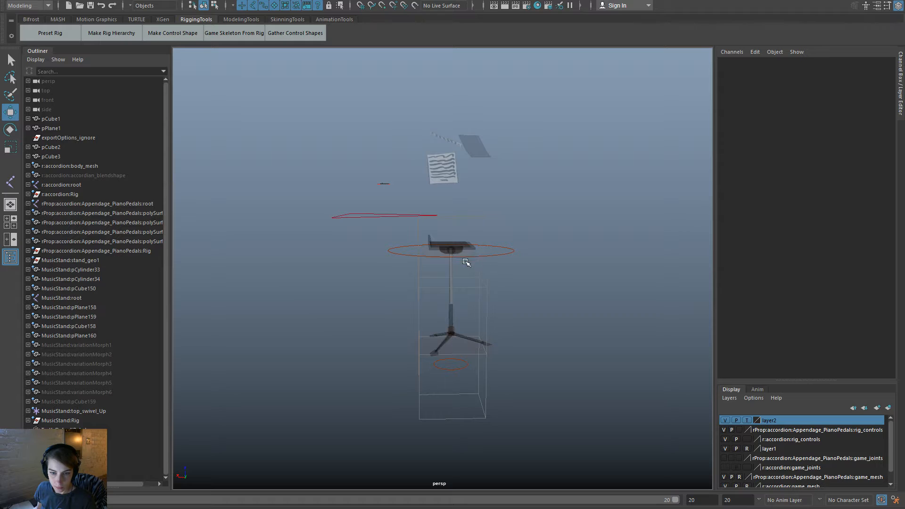
pyautogui.click(464, 254)
pyautogui.moveTo(120, 507); pyautogui.dragTo(417, 475)
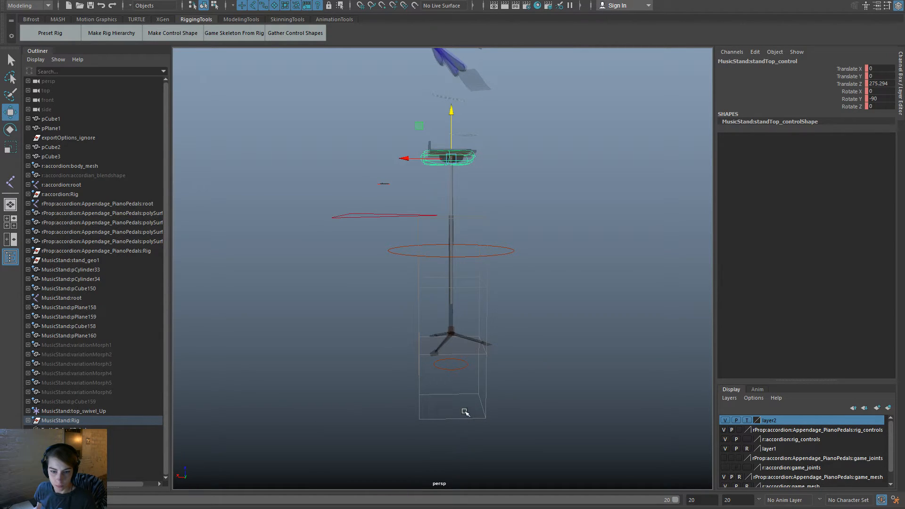
# Key stand_bot_control at the start of the animation with all channels at 0 and play the animation.
pyautogui.click(470, 353)
pyautogui.hotkey('alt', 'shift', 'v')
pyautogui.press('s')
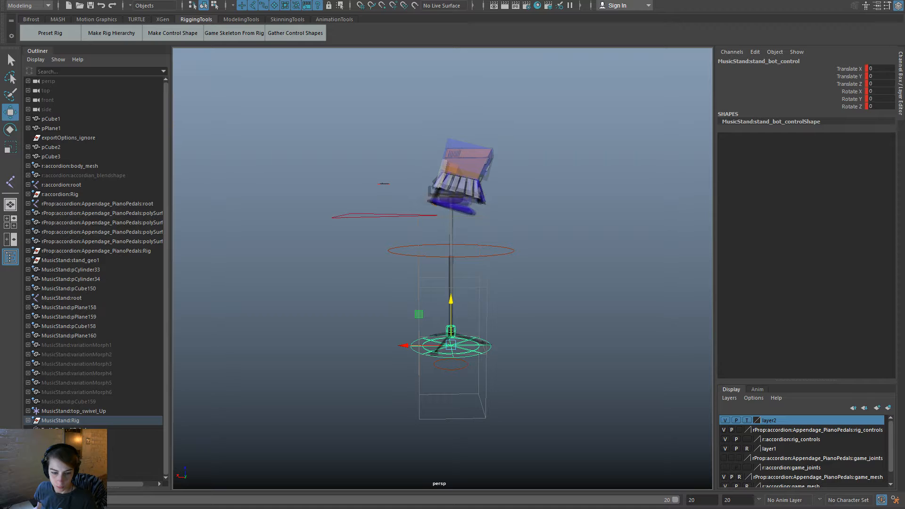
pyautogui.hotkey('alt', 'v')
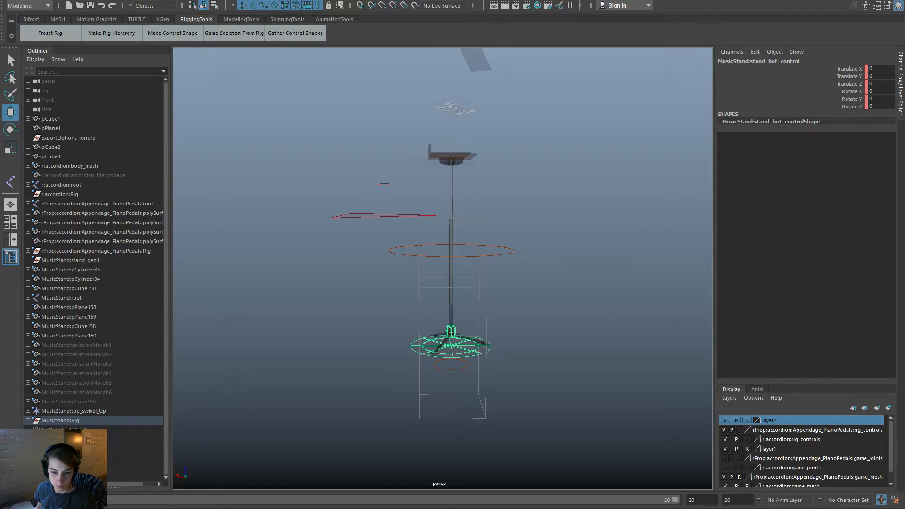
pyautogui.hotkey('alt', 'v')
# Raise stand_bot_control to about 118 in Z and preview the animation with standTop_control selected.
pyautogui.moveTo(450, 299); pyautogui.dragTo(449, 257)
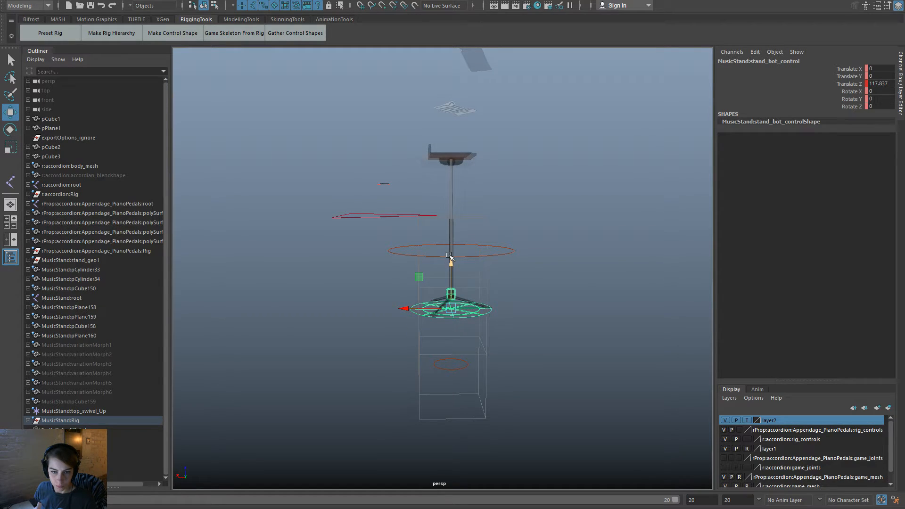
pyautogui.click(470, 163)
pyautogui.hotkey('alt', 'v')
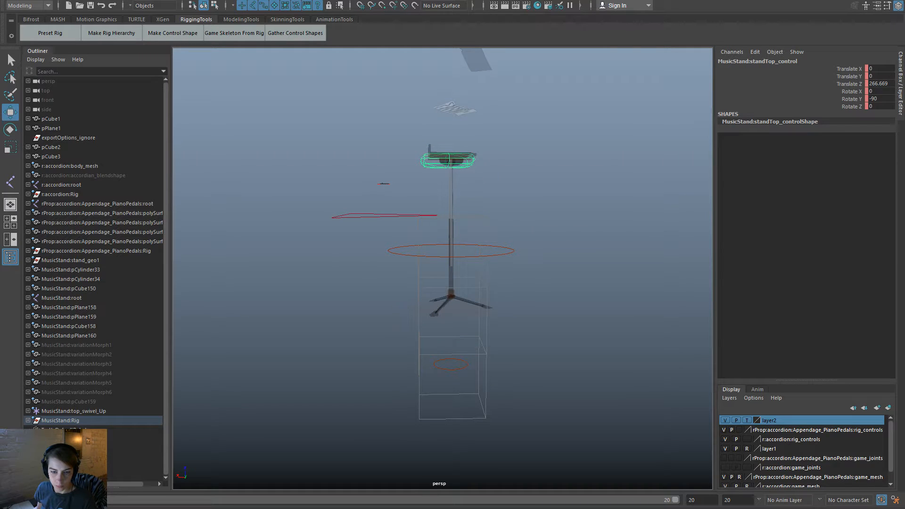
pyautogui.hotkey('alt', 'v')
# Raise stand_bot_control to about 202 in Z, and lower it together with standTop_control until the top's Translate Z is about -200.
pyautogui.click(480, 314)
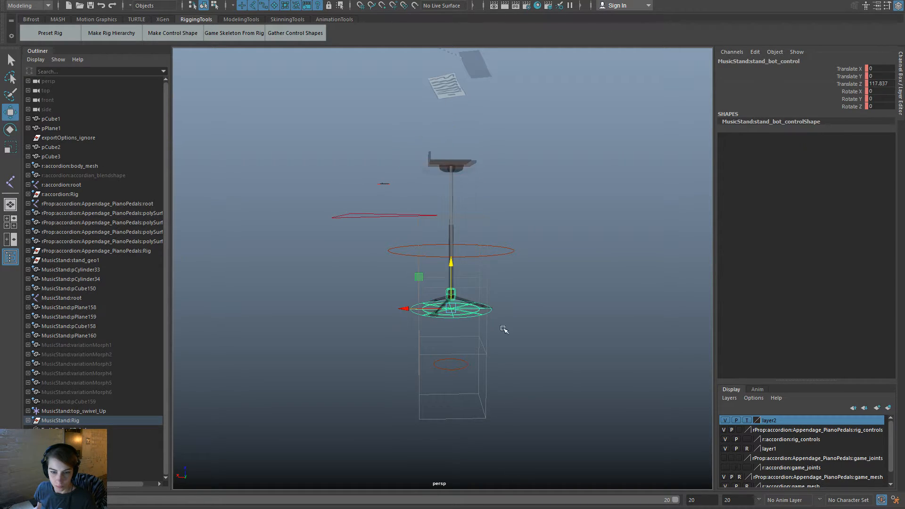
pyautogui.moveTo(452, 271); pyautogui.dragTo(467, 227)
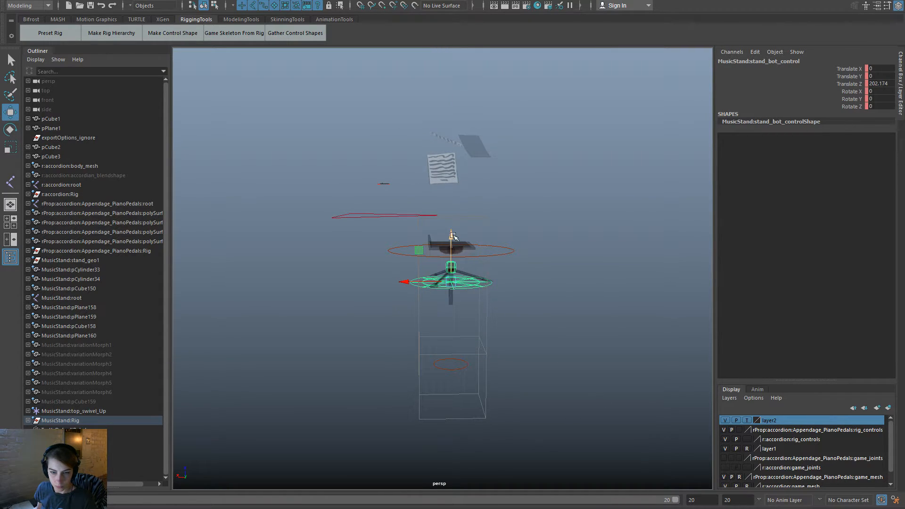
pyautogui.click(467, 249)
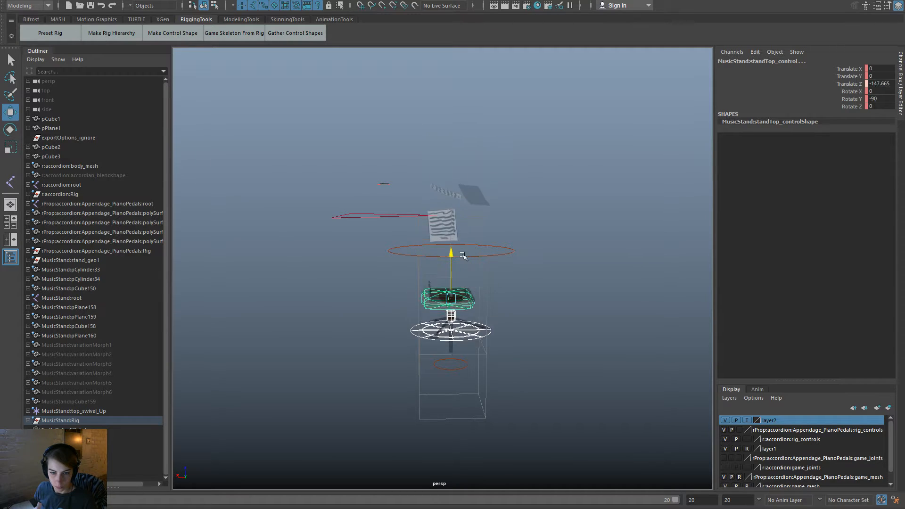
pyautogui.moveTo(468, 277); pyautogui.dragTo(470, 268, button='middle')
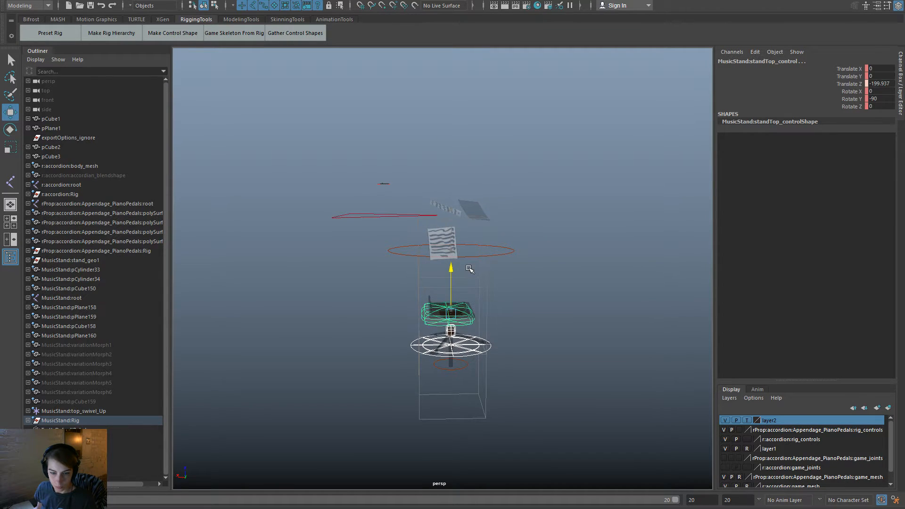
pyautogui.hotkey('alt', 'v')
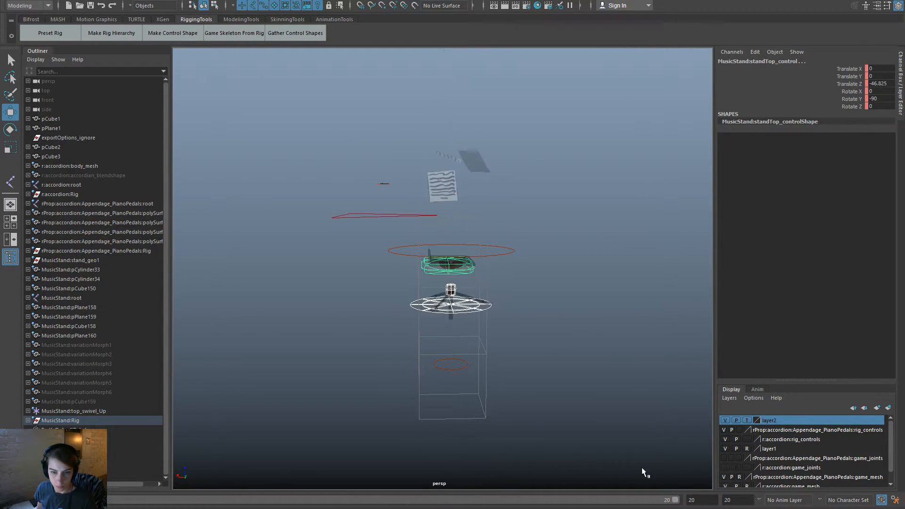
pyautogui.hotkey('alt', 'v')
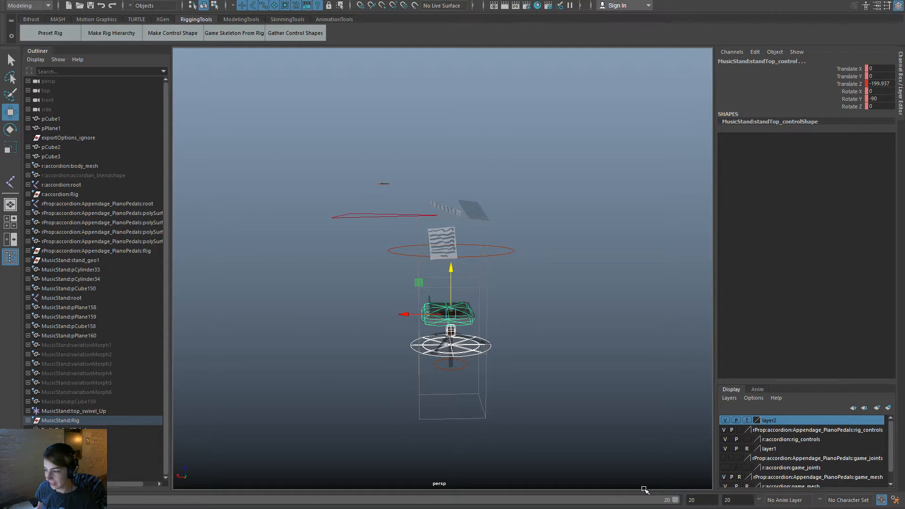
# Lower stand_piston_control to about -29.5 in Z and preview the animation.
pyautogui.click(527, 463)
pyautogui.scroll(1, 382, 415)
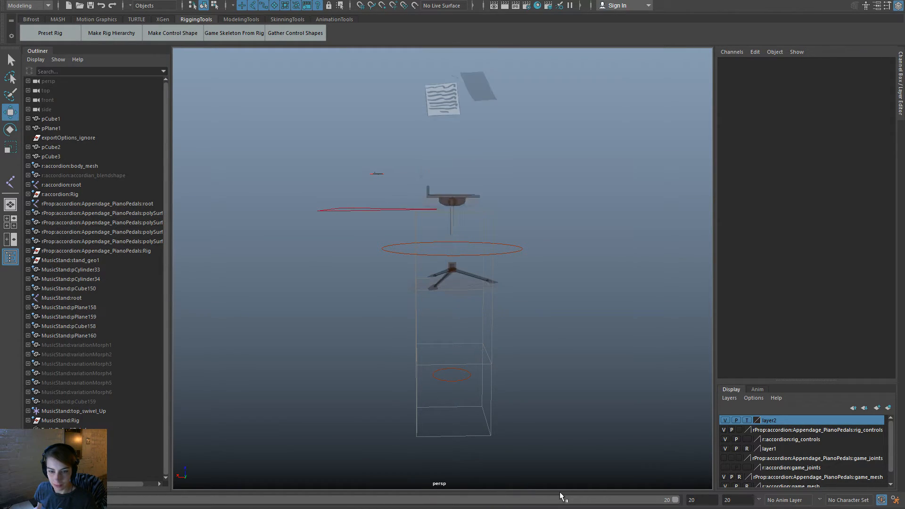
pyautogui.click(455, 262)
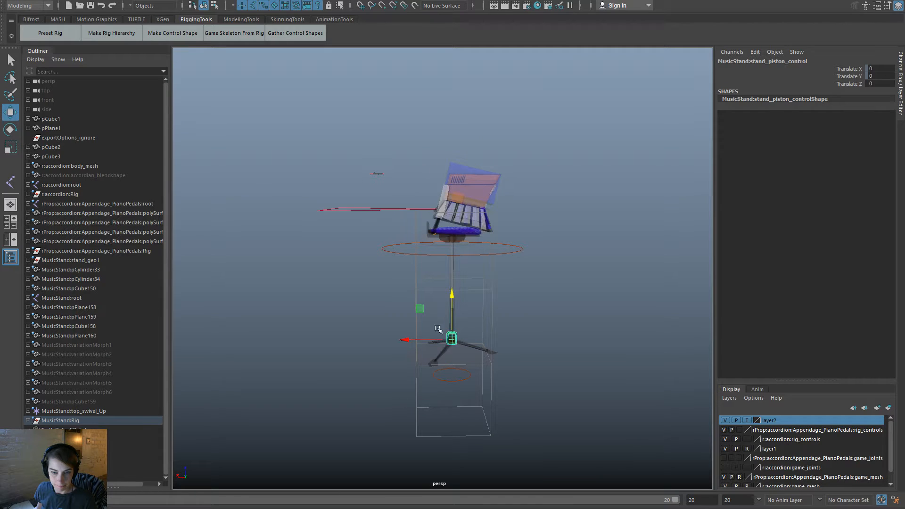
pyautogui.moveTo(452, 298); pyautogui.dragTo(453, 309)
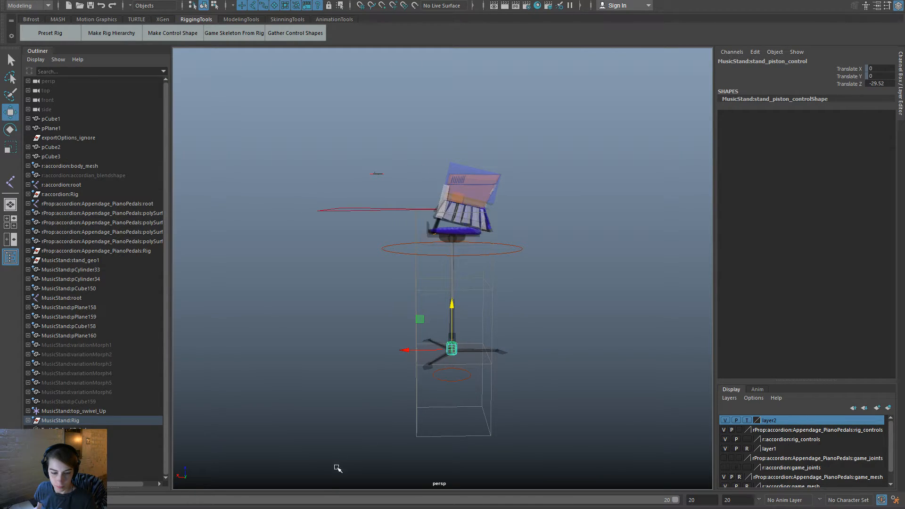
pyautogui.hotkey('alt', 'v')
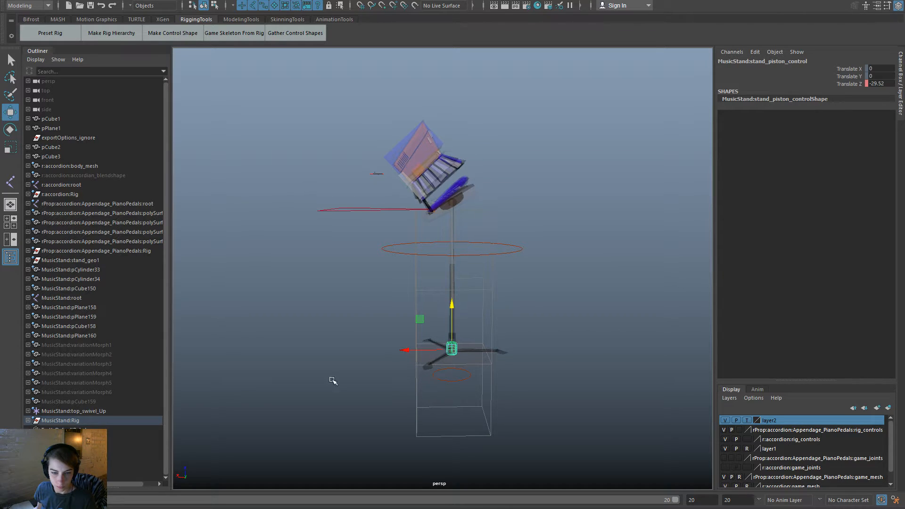
# Set stand_piston_control's Translate Z to 0 at two points in the timeline.
pyautogui.moveTo(454, 306); pyautogui.dragTo(457, 291)
pyautogui.click(890, 83)
pyautogui.write('0')
pyautogui.press('Return')
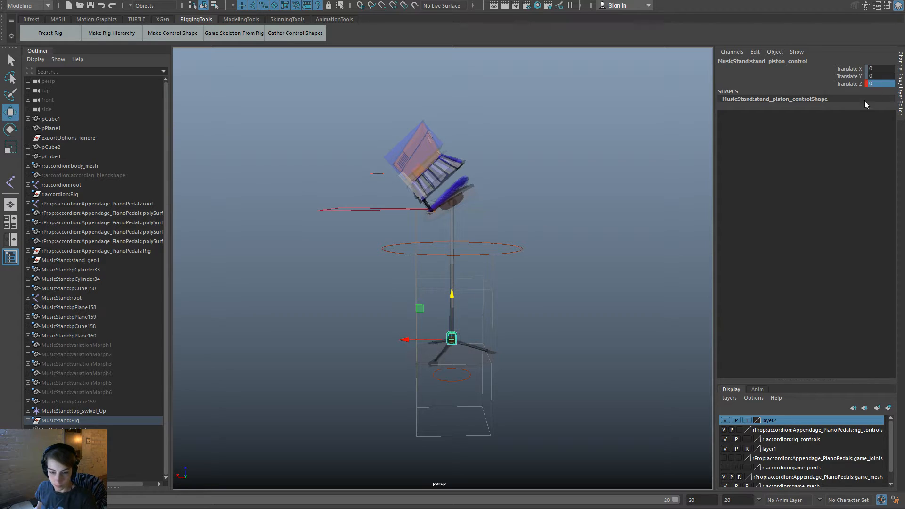
pyautogui.moveTo(133, 508); pyautogui.dragTo(401, 508)
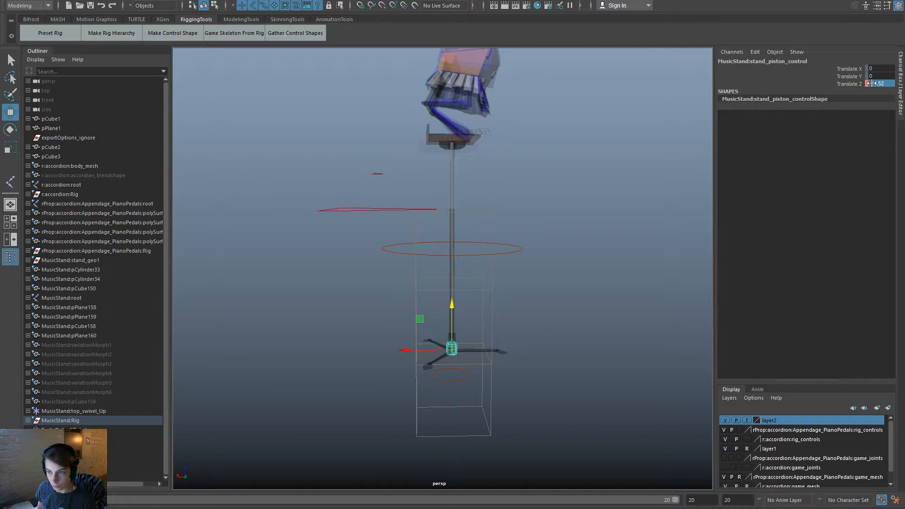
pyautogui.write('0')
pyautogui.press('Return')
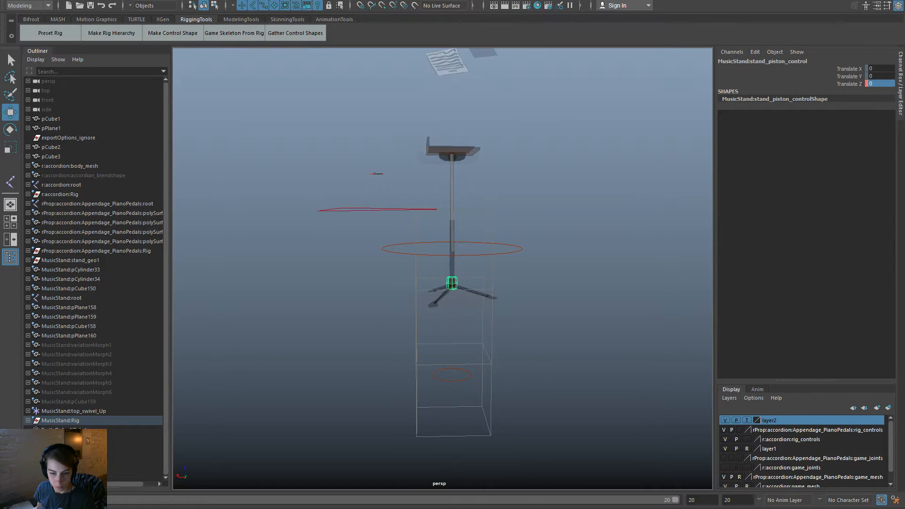
# Raise stand_piston_control to about 71 in Z and scrub through the timeline to review the folded legs.
pyautogui.moveTo(452, 245); pyautogui.dragTo(452, 216)
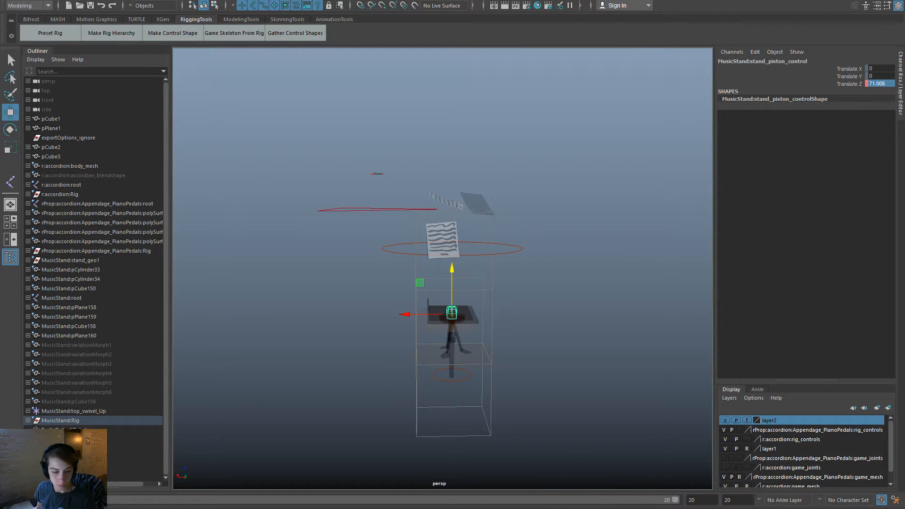
pyautogui.moveTo(660, 508)
pyautogui.mouseDown()
pyautogui.moveTo(377, 508)
pyautogui.moveTo(585, 491)
pyautogui.moveTo(820, 492)
pyautogui.moveTo(235, 507)
pyautogui.moveTo(660, 508)
pyautogui.mouseUp()
pyautogui.moveTo(235, 508); pyautogui.dragTo(587, 508)
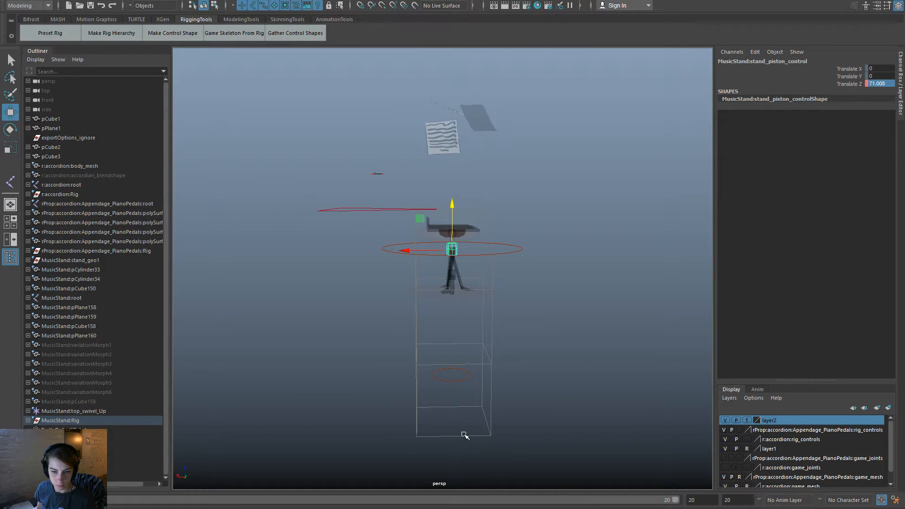
# Rotate standTop_control to about -141 in Y and scrub through the timeline to review the tilt.
pyautogui.click(478, 239)
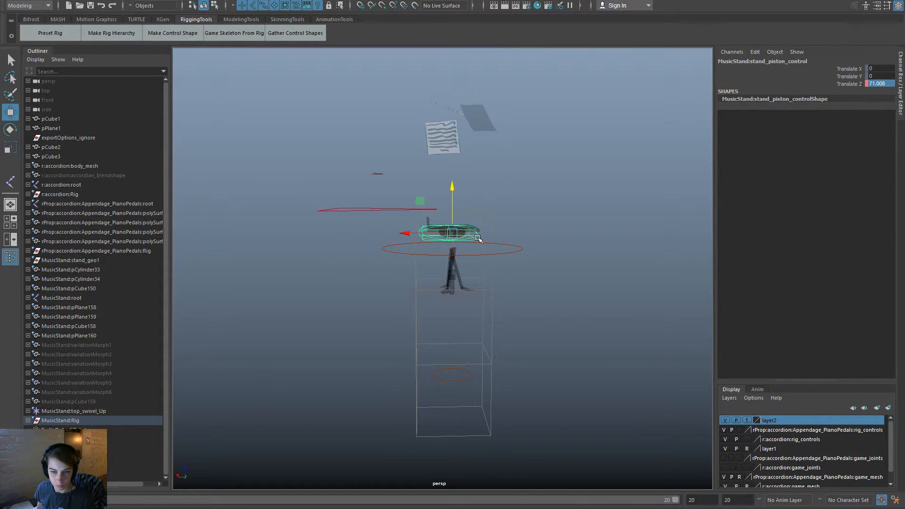
pyautogui.moveTo(306, 508); pyautogui.dragTo(448, 508)
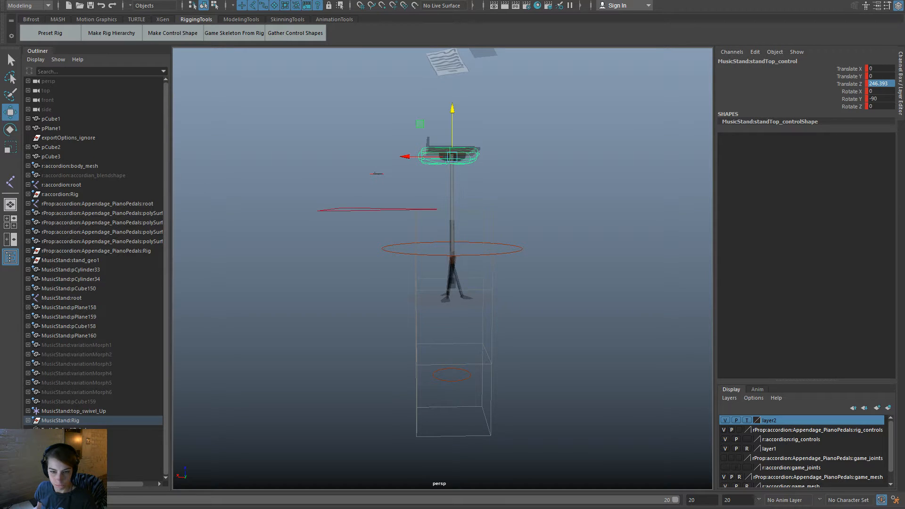
pyautogui.press('e')
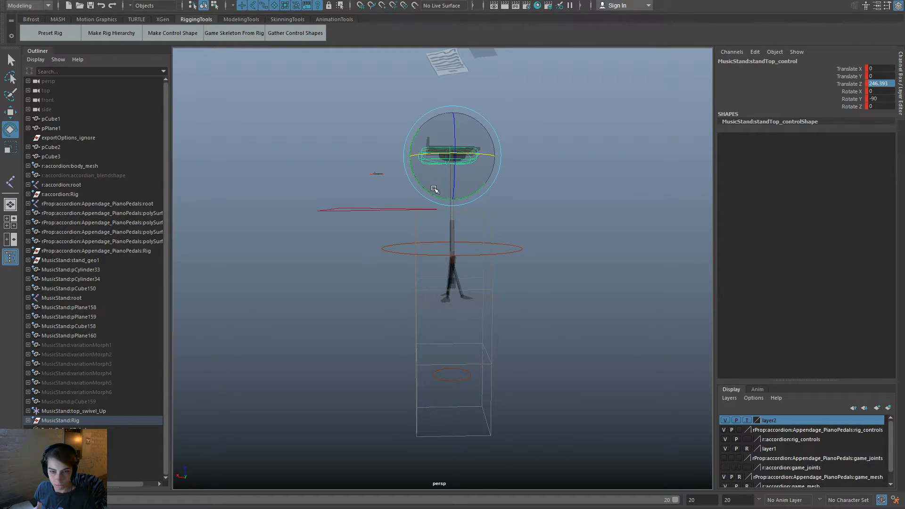
pyautogui.moveTo(435, 197); pyautogui.dragTo(412, 166)
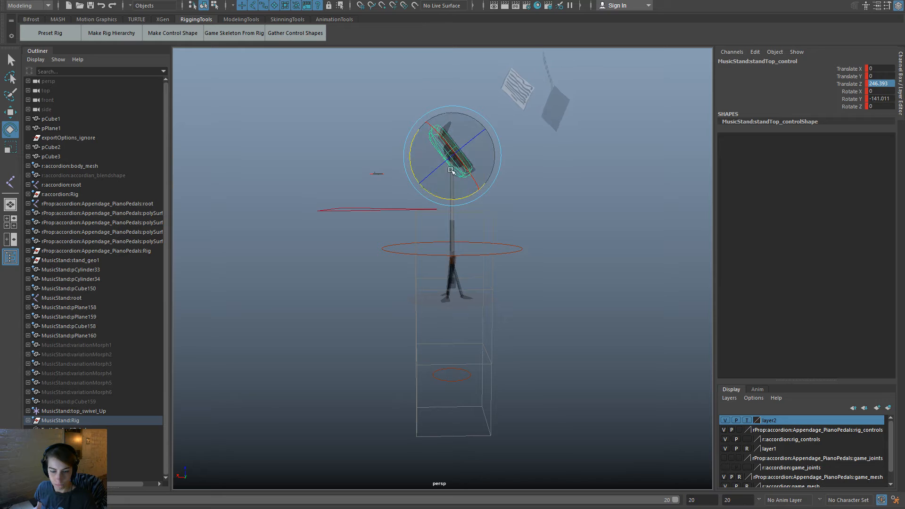
pyautogui.moveTo(304, 507); pyautogui.dragTo(396, 508)
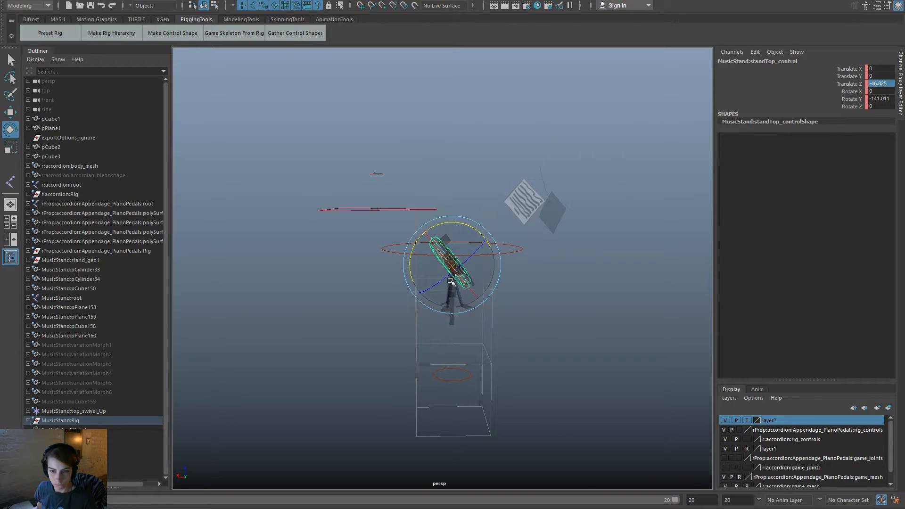
# Examine which parts worldPlacement_control and stand_ground_control drive, and return to the start of the animation.
pyautogui.click(515, 250)
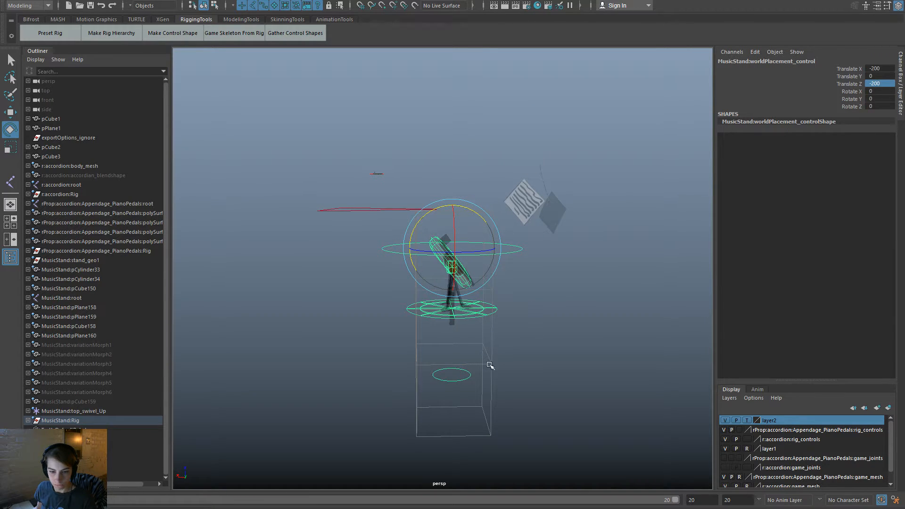
pyautogui.click(484, 295)
pyautogui.click(471, 286)
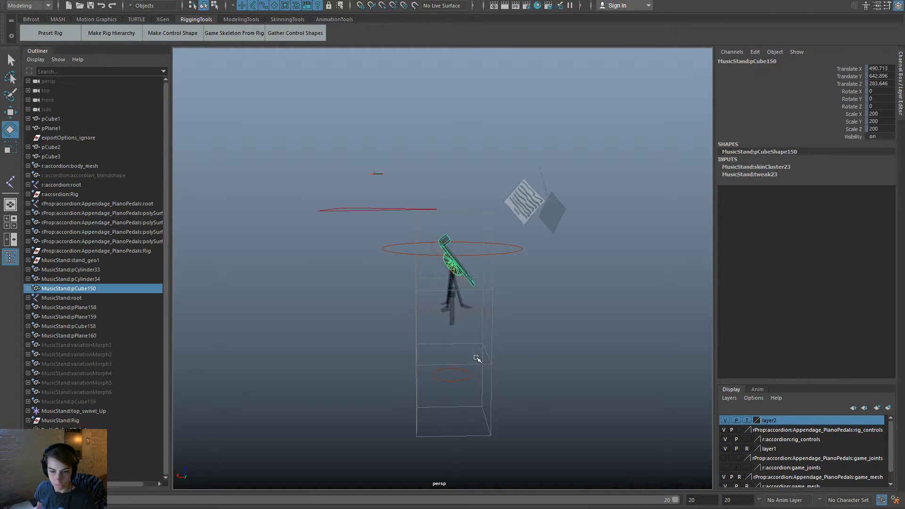
pyautogui.click(460, 381)
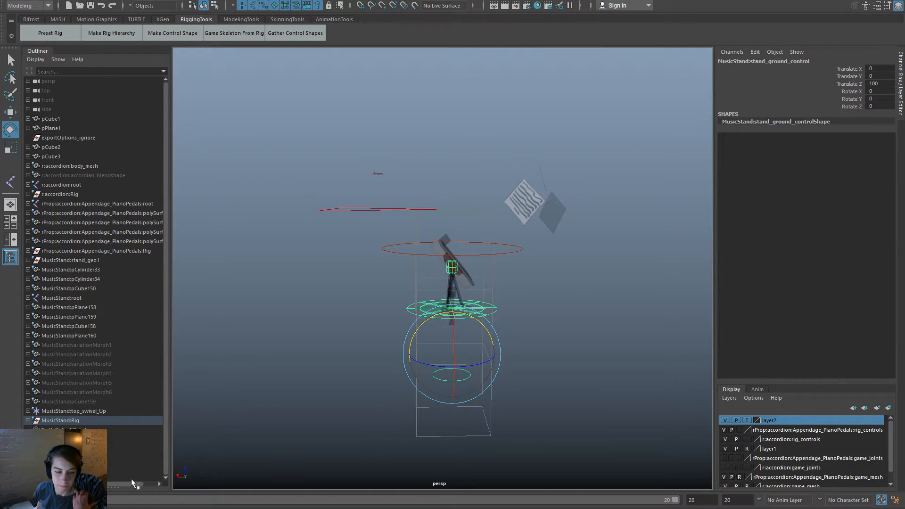
pyautogui.click(61, 502)
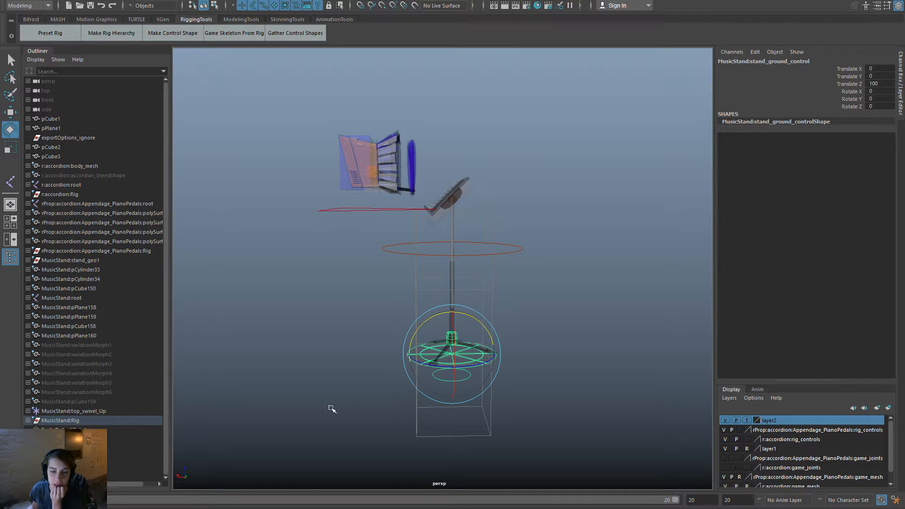
# Reveal the stand controls in the Outliner hierarchy and examine how standTop_control, stand_bot_control, stand_ground_control and worldPlacement_control are parented.
pyautogui.click(464, 193)
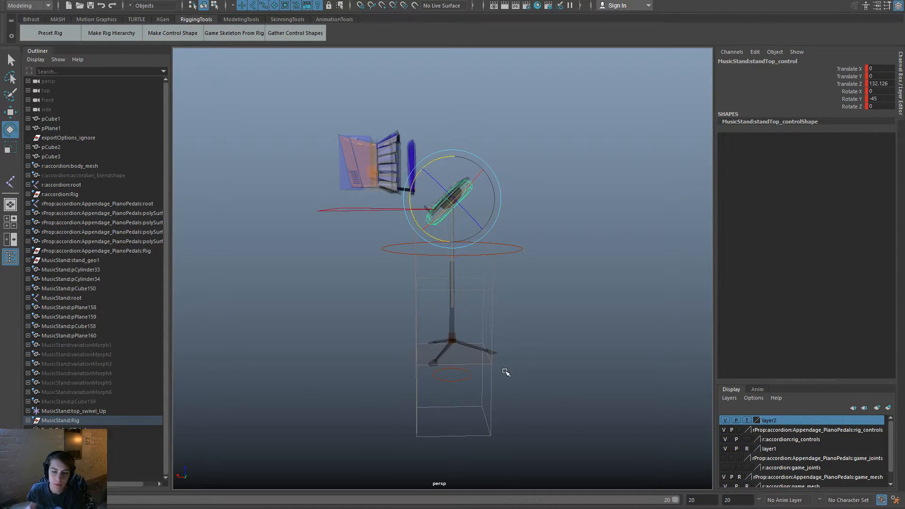
pyautogui.keyDown('shift'); pyautogui.click(469, 360); pyautogui.keyUp('shift')
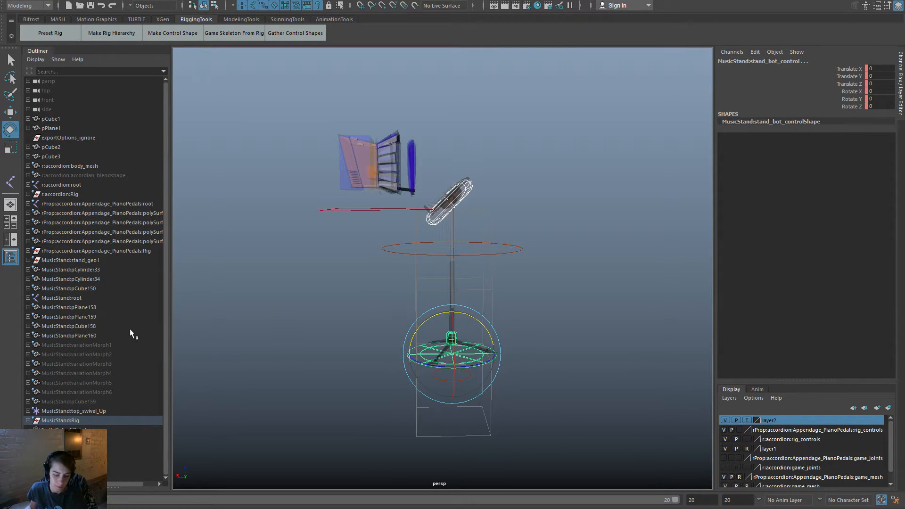
pyautogui.press('f')
pyautogui.click(461, 249)
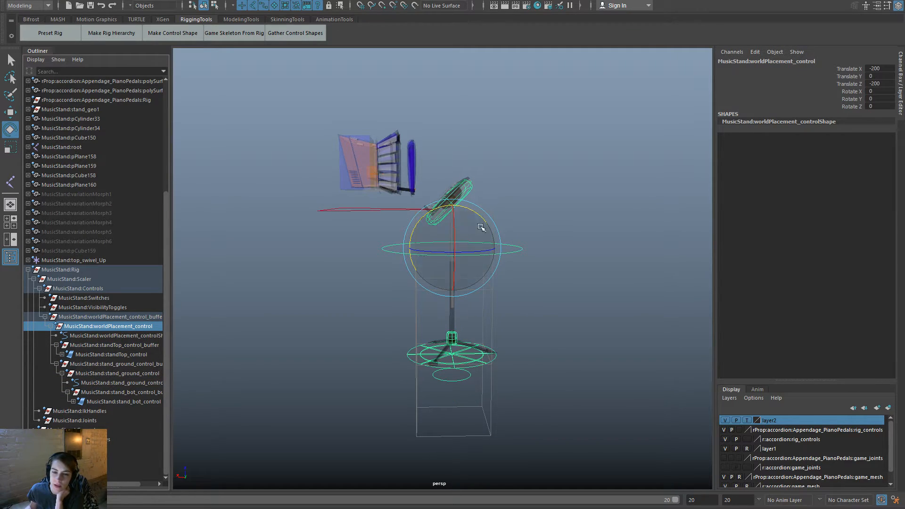
pyautogui.click(447, 377)
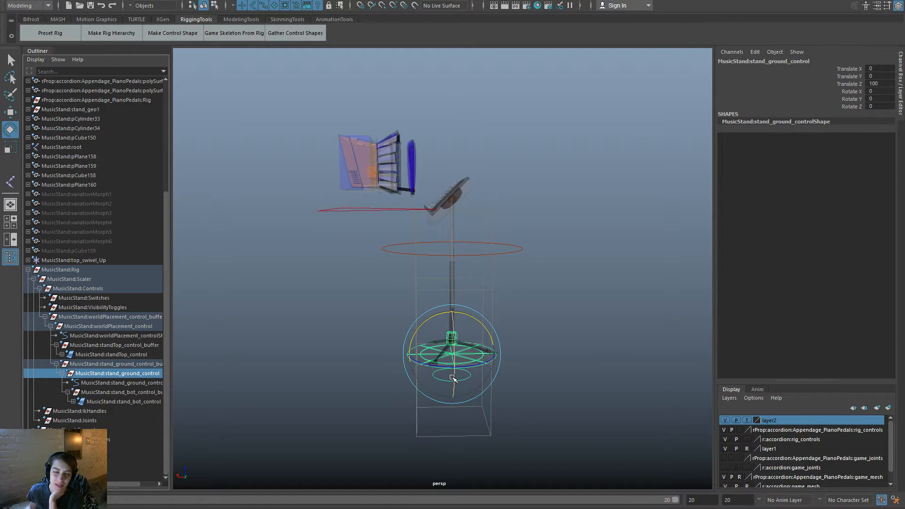
pyautogui.click(455, 387)
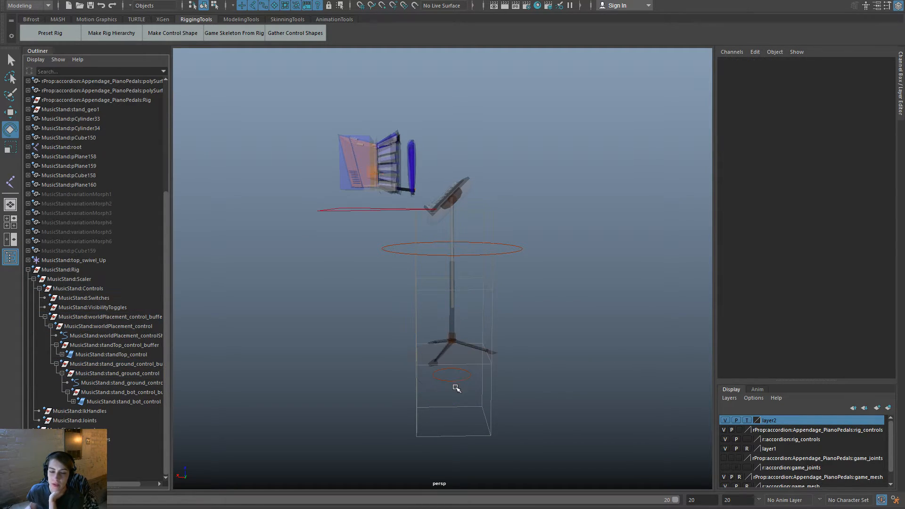
pyautogui.click(451, 378)
pyautogui.click(568, 330)
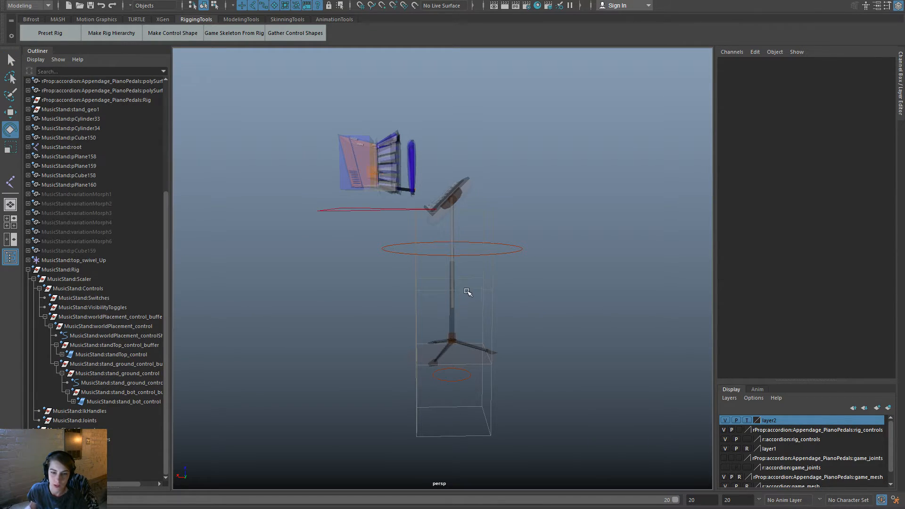
pyautogui.click(431, 280)
pyautogui.click(550, 278)
pyautogui.keyDown('alt'); pyautogui.moveTo(549, 278); pyautogui.dragTo(403, 295); pyautogui.keyUp('alt')
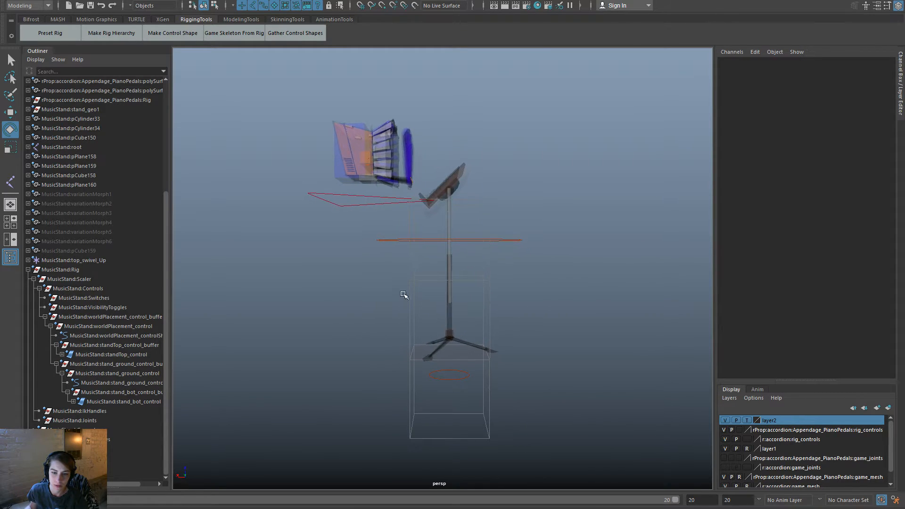
# Open the music stand rig scene, saving the changes to Experimental_levelTransition2.ma.
pyautogui.press('space')
pyautogui.moveTo(378, 176); pyautogui.dragTo(577, 465)
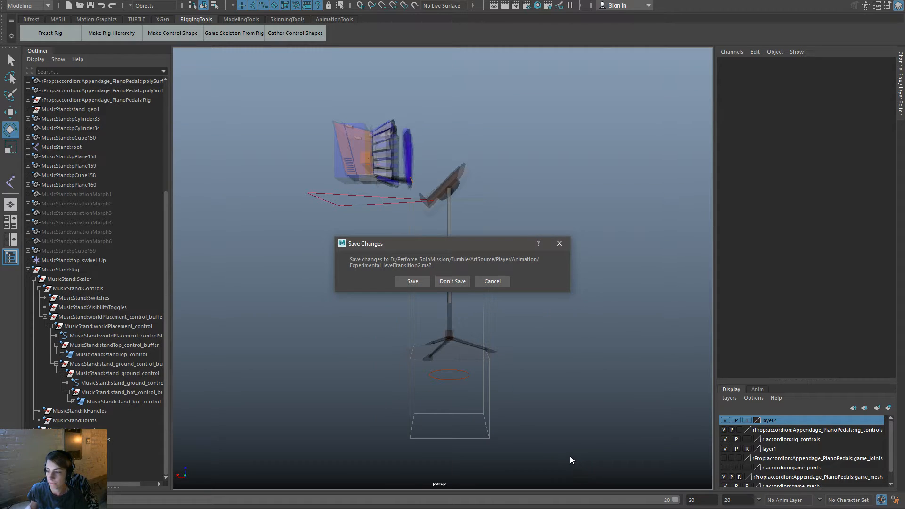
pyautogui.click(418, 280)
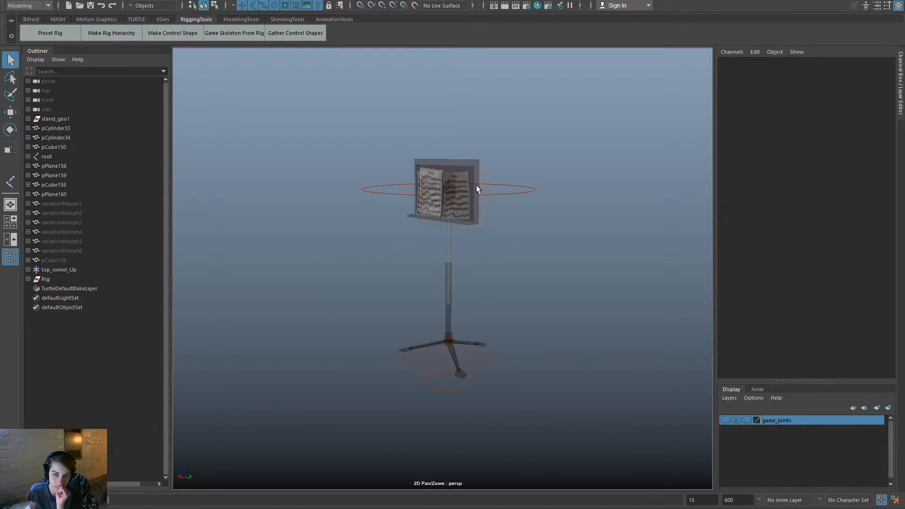
# Reveal standTop_control_buffer and its neighbouring controls in the rig's Outliner hierarchy.
pyautogui.click(481, 229)
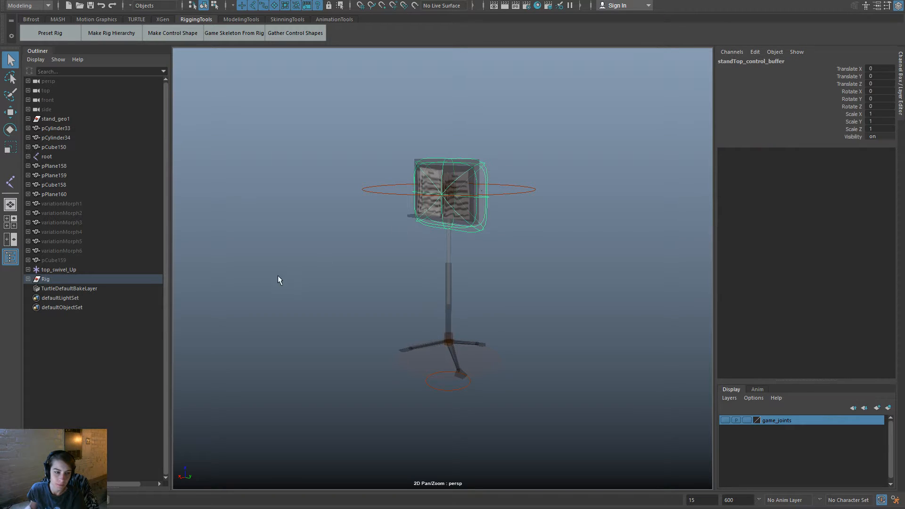
pyautogui.keyDown('alt'); pyautogui.moveTo(400, 329); pyautogui.dragTo(367, 316); pyautogui.keyUp('alt')
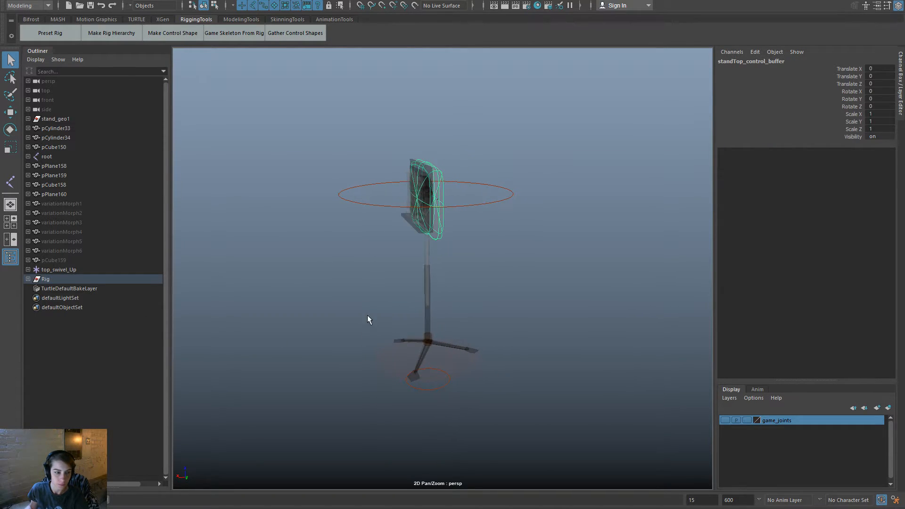
pyautogui.press('f')
pyautogui.scroll(1, 283, 320)
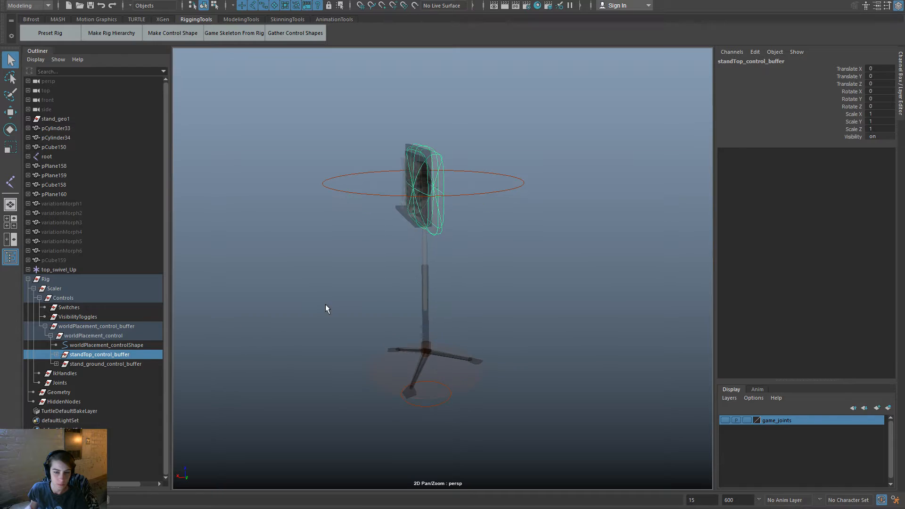
pyautogui.click(326, 305)
pyautogui.click(480, 186)
pyautogui.click(413, 278)
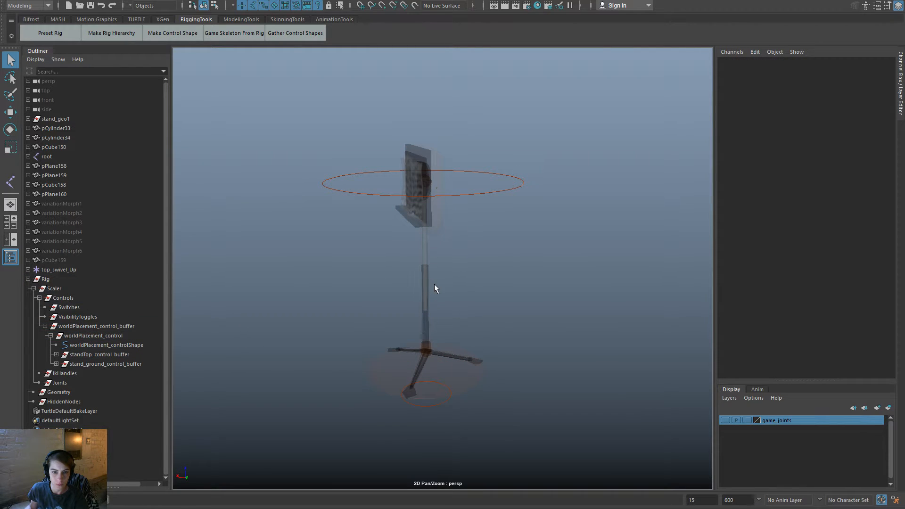
# Create an unconstrained sphere control named cog, aligned in translation and rotation to standTop_control.
pyautogui.click(431, 229)
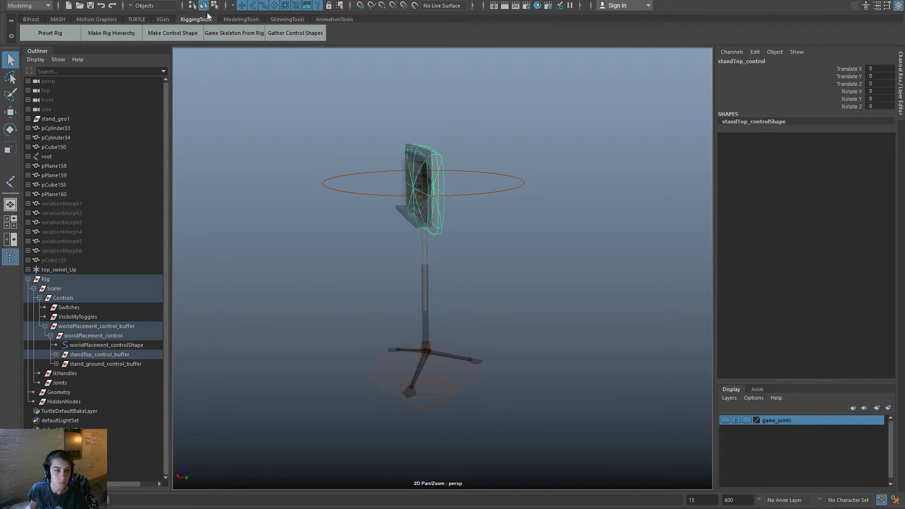
pyautogui.click(170, 33)
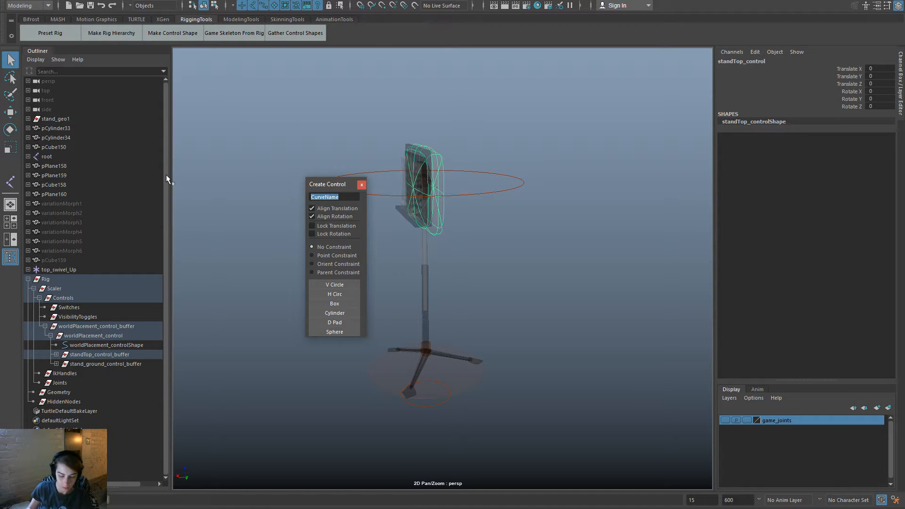
pyautogui.write('cog')
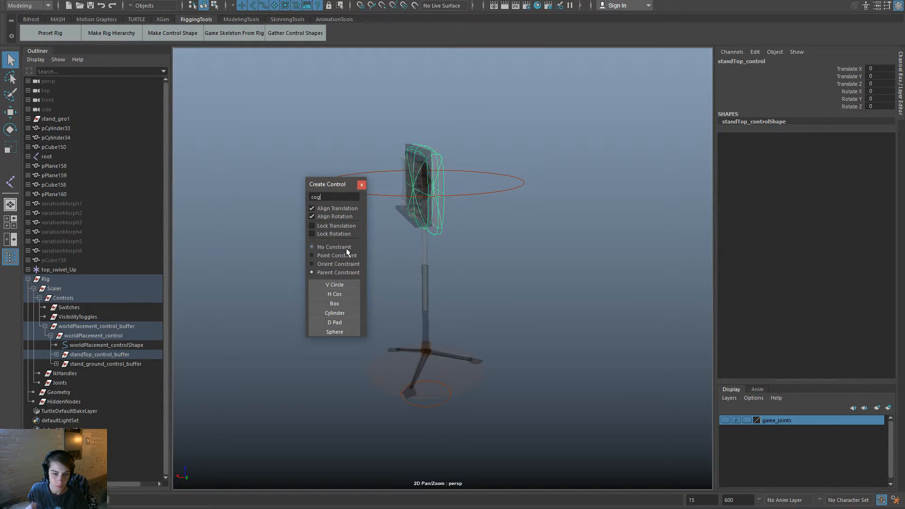
pyautogui.click(344, 333)
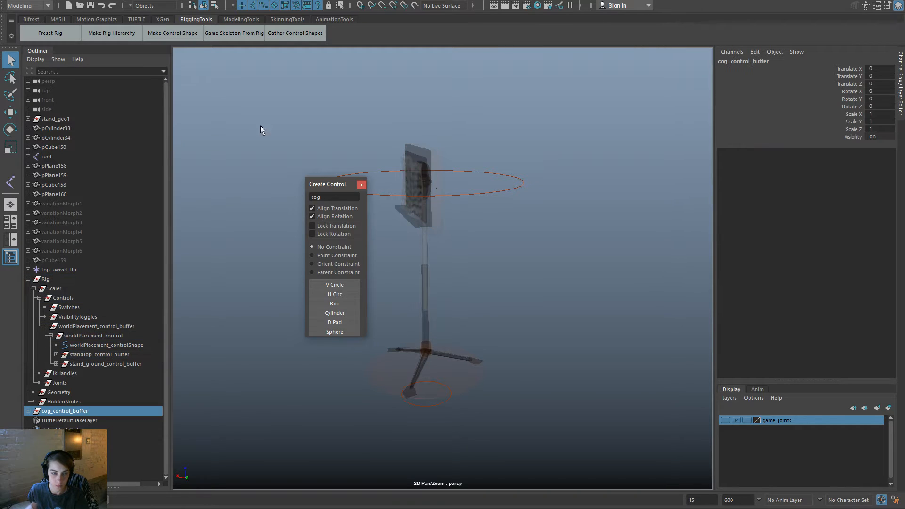
# Scale up the cog control's curve points so the sphere spans roughly the height of the music desk.
pyautogui.press('F8')
pyautogui.moveTo(548, 279); pyautogui.dragTo(337, 115)
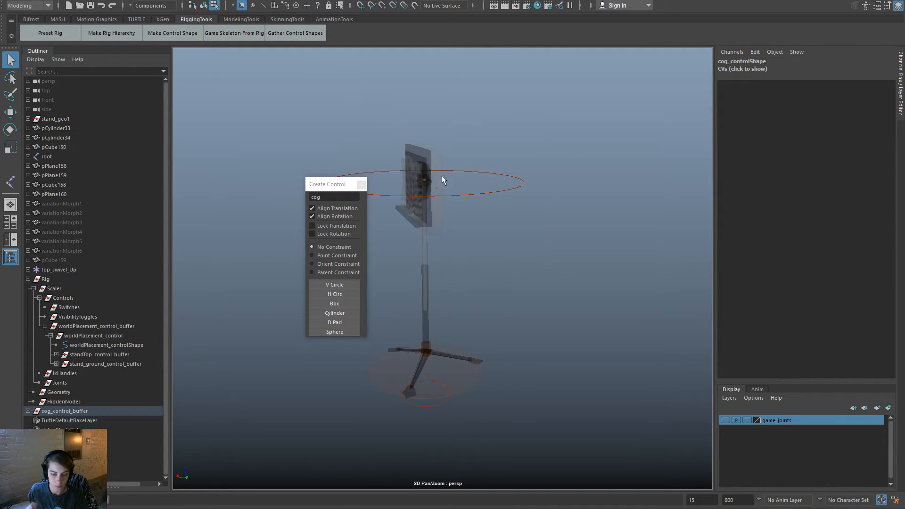
pyautogui.press('r')
pyautogui.moveTo(426, 183); pyautogui.dragTo(490, 192)
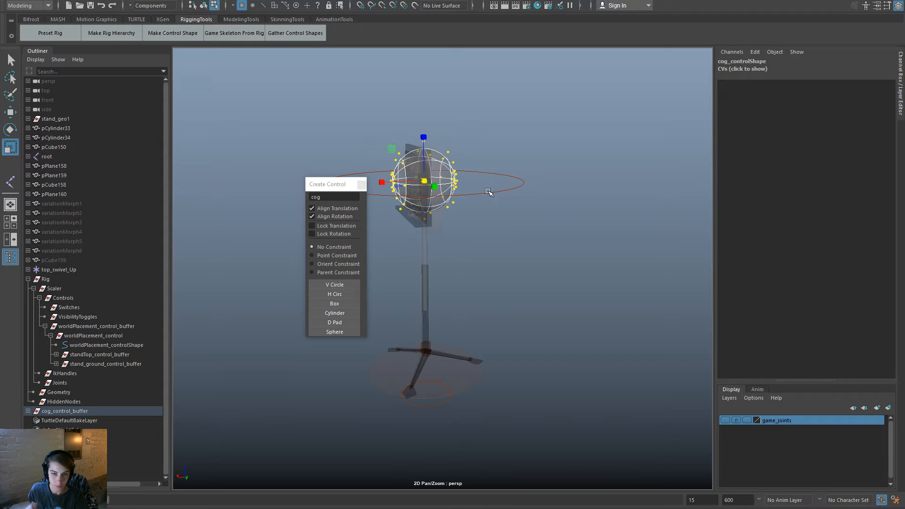
pyautogui.press('w')
pyautogui.moveTo(423, 143); pyautogui.dragTo(422, 231)
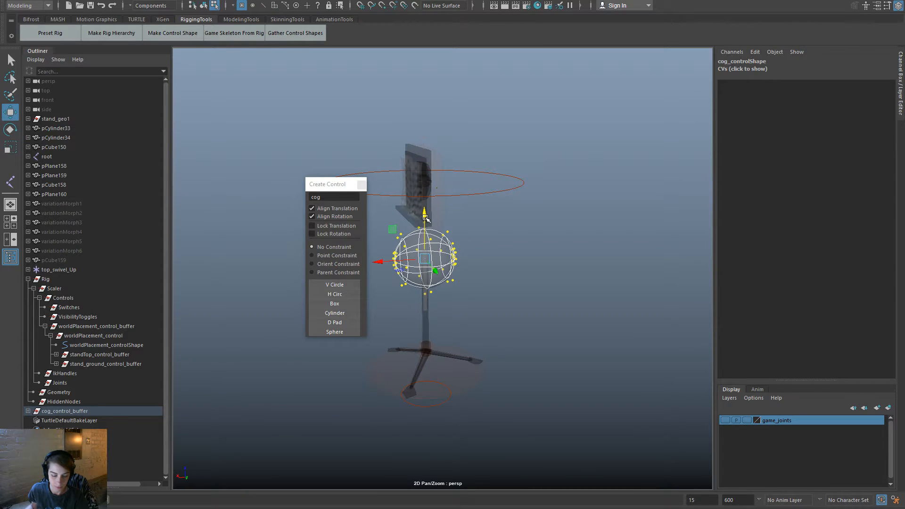
pyautogui.press('e')
pyautogui.hotkey('ctrl', 'z')
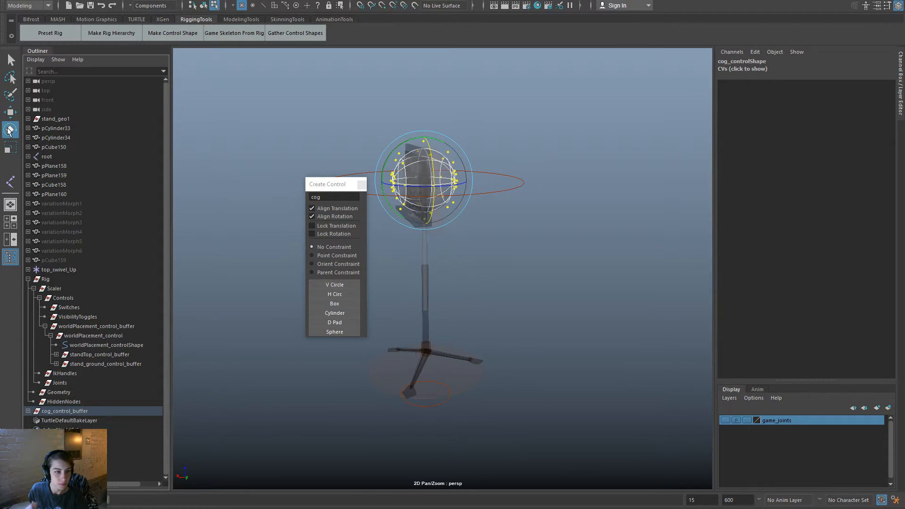
pyautogui.doubleClick(10, 129)
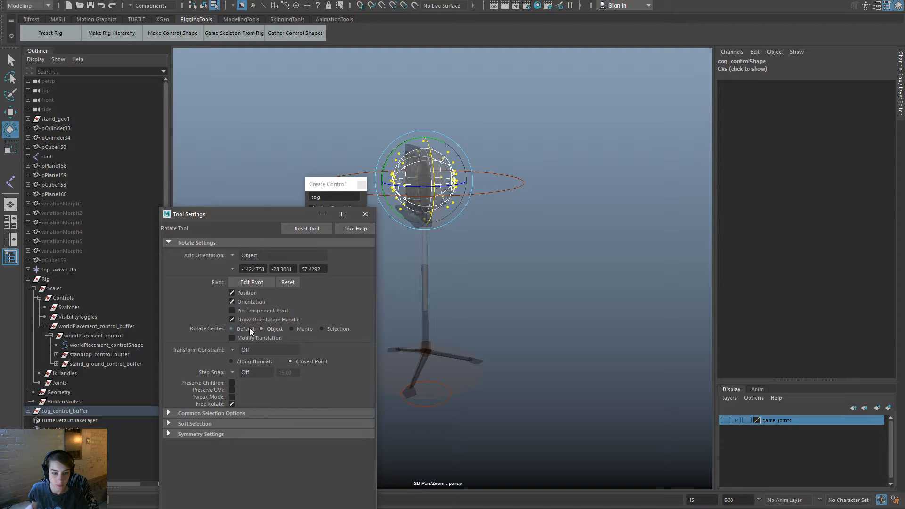
pyautogui.moveTo(409, 142); pyautogui.dragTo(275, 196)
pyautogui.hotkey('ctrl', 'z')
# Rotate the cog control's curve points until the sphere's poles line up with the stand's vertical pole.
pyautogui.keyDown('alt'); pyautogui.moveTo(500, 246); pyautogui.dragTo(531, 267, button='right'); pyautogui.keyUp('alt')
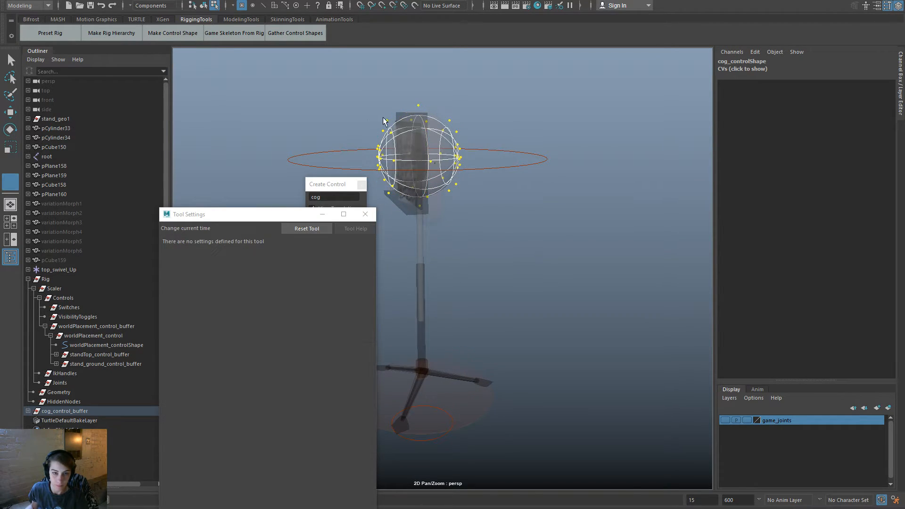
pyautogui.keyDown('alt'); pyautogui.moveTo(503, 234); pyautogui.dragTo(505, 290); pyautogui.keyUp('alt')
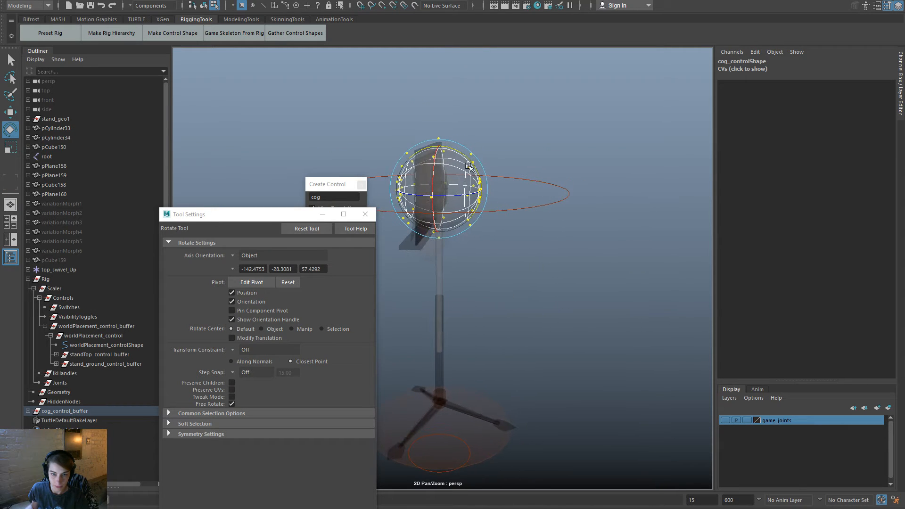
pyautogui.moveTo(468, 158); pyautogui.dragTo(513, 213)
pyautogui.press('space')
pyautogui.press('space')
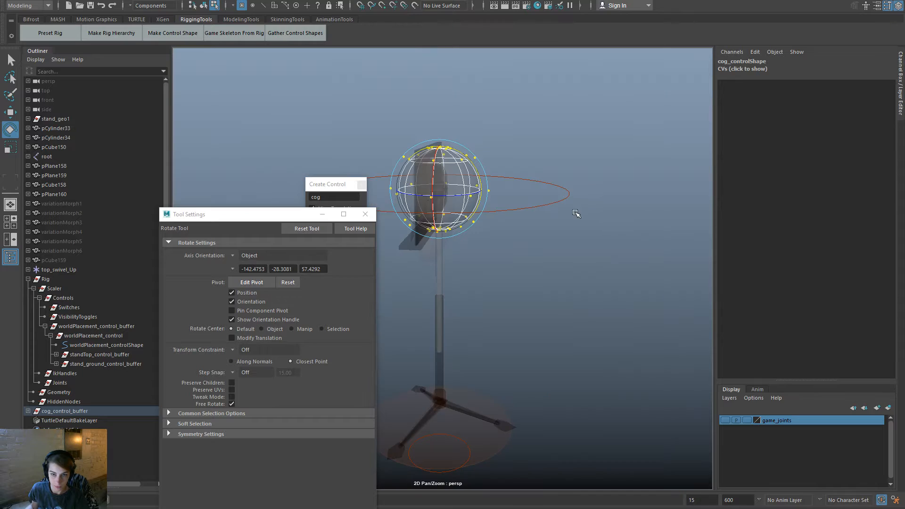
# Scale the cog control's equator points inward to give the sphere a narrower, barrel-like shape.
pyautogui.keyDown('alt'); pyautogui.moveTo(576, 216); pyautogui.dragTo(445, 248); pyautogui.keyUp('alt')
pyautogui.keyDown('alt'); pyautogui.moveTo(446, 248); pyautogui.dragTo(554, 236, button='middle'); pyautogui.keyUp('alt')
pyautogui.keyDown('alt'); pyautogui.moveTo(553, 236); pyautogui.dragTo(517, 190); pyautogui.keyUp('alt')
pyautogui.press('r')
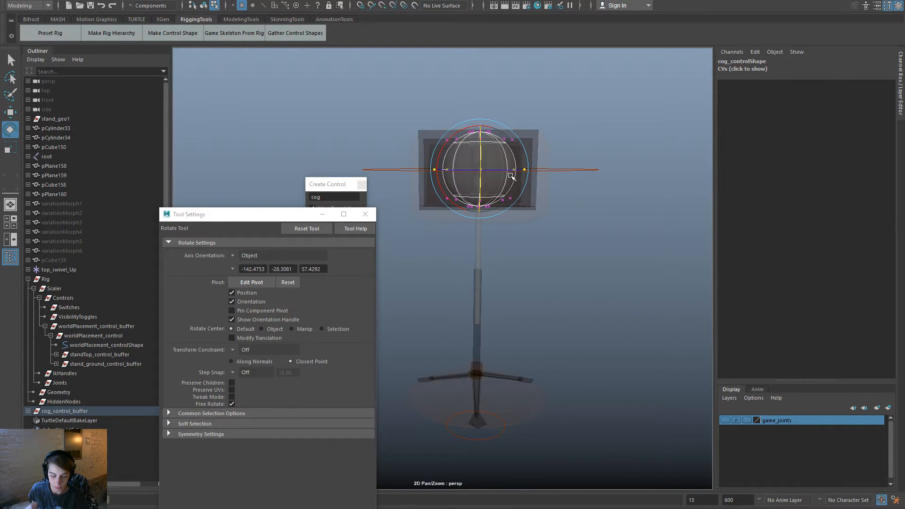
pyautogui.moveTo(484, 166); pyautogui.dragTo(463, 169)
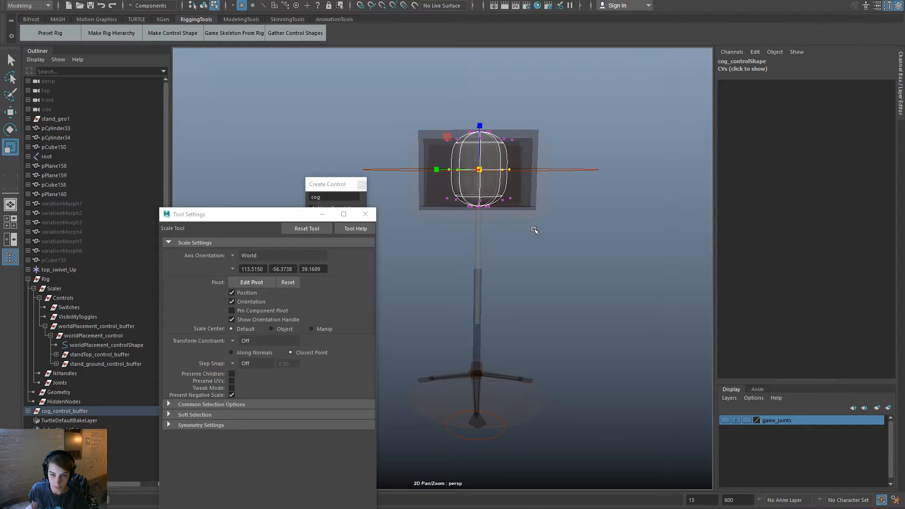
pyautogui.moveTo(534, 230); pyautogui.dragTo(405, 99)
pyautogui.press('w')
pyautogui.moveTo(479, 123); pyautogui.dragTo(481, 229)
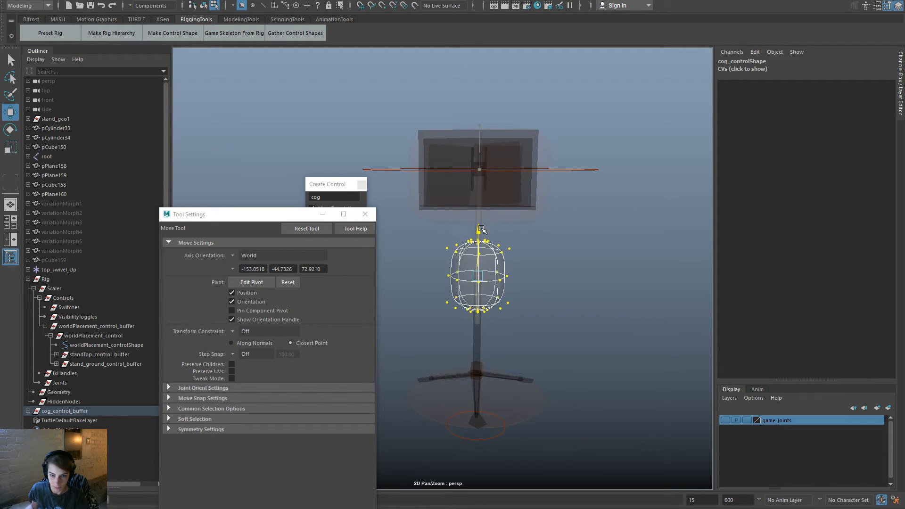
pyautogui.hotkey('ctrl', 'z')
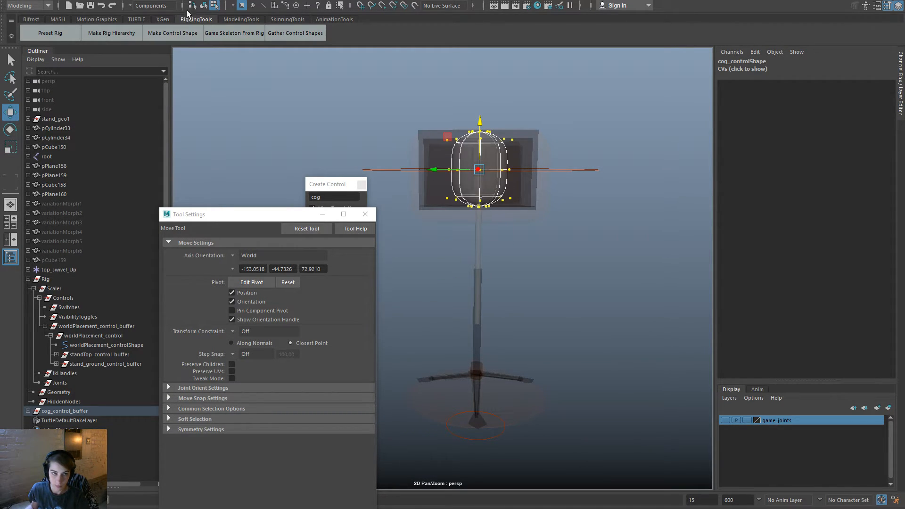
# Move the whole cog_control_buffer down the stand's pole to about -178.8 in Translate Z.
pyautogui.click(204, 6)
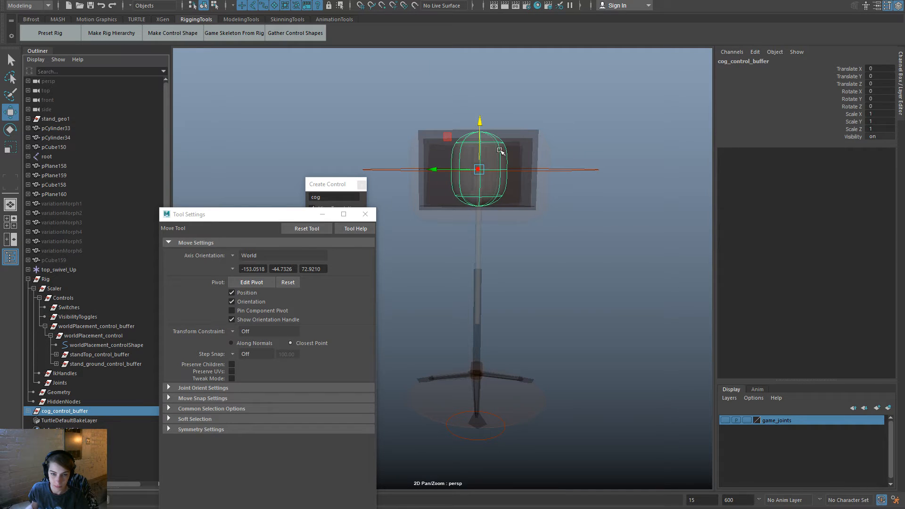
pyautogui.moveTo(479, 119); pyautogui.dragTo(460, 352)
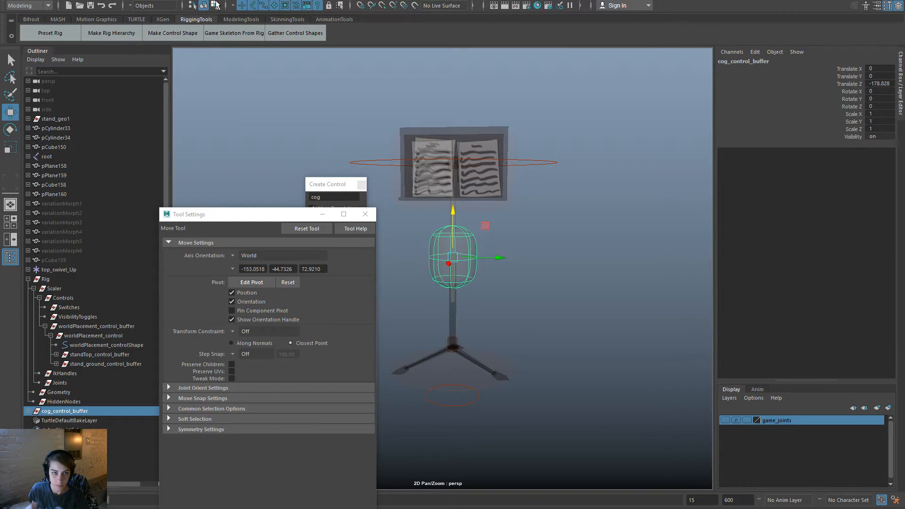
# Flatten the cog control by scaling the curve points at its upper and lower poles toward its centre.
pyautogui.click(216, 5)
pyautogui.keyDown('alt'); pyautogui.moveTo(418, 228); pyautogui.dragTo(484, 256, button='right'); pyautogui.keyUp('alt')
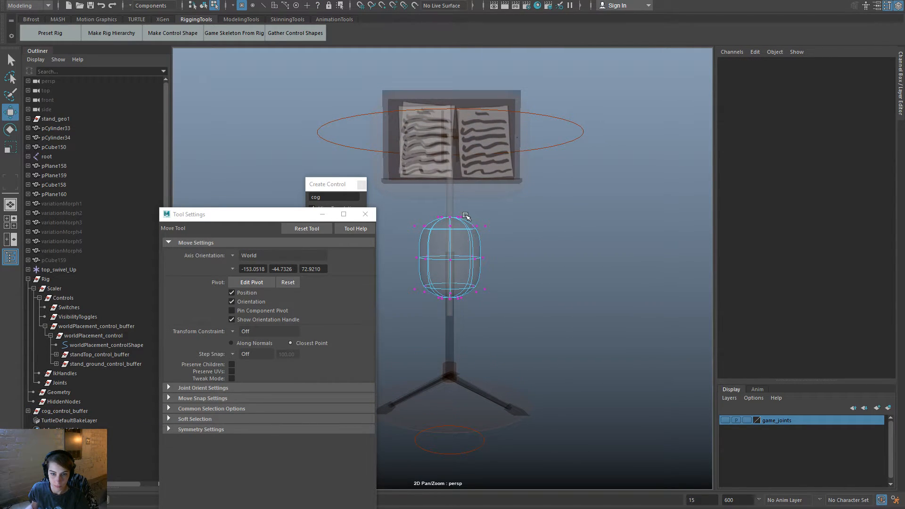
pyautogui.moveTo(456, 217); pyautogui.dragTo(434, 222)
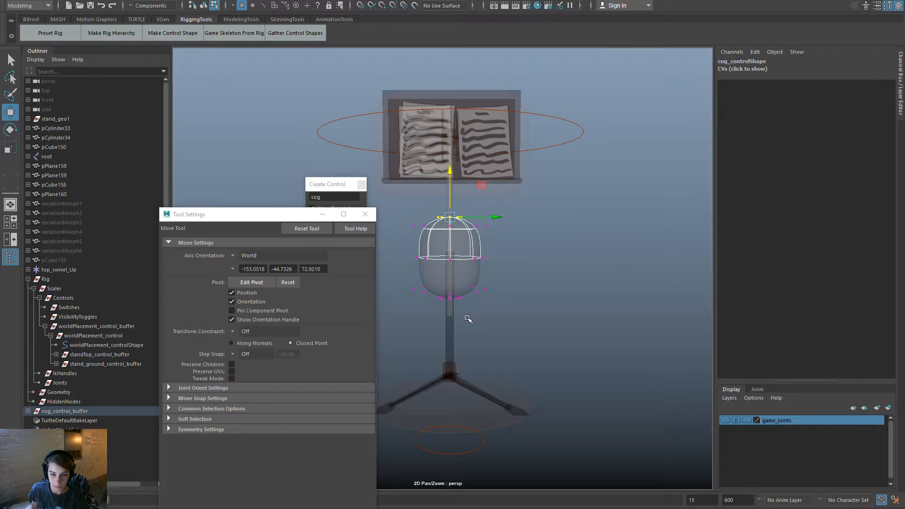
pyautogui.keyDown('alt'); pyautogui.moveTo(468, 319); pyautogui.dragTo(416, 298); pyautogui.keyUp('alt')
pyautogui.press('r')
pyautogui.moveTo(449, 219); pyautogui.dragTo(447, 235)
pyautogui.moveTo(450, 254); pyautogui.dragTo(520, 237, button='right')
pyautogui.keyDown('alt'); pyautogui.moveTo(520, 236); pyautogui.dragTo(493, 297); pyautogui.keyUp('alt')
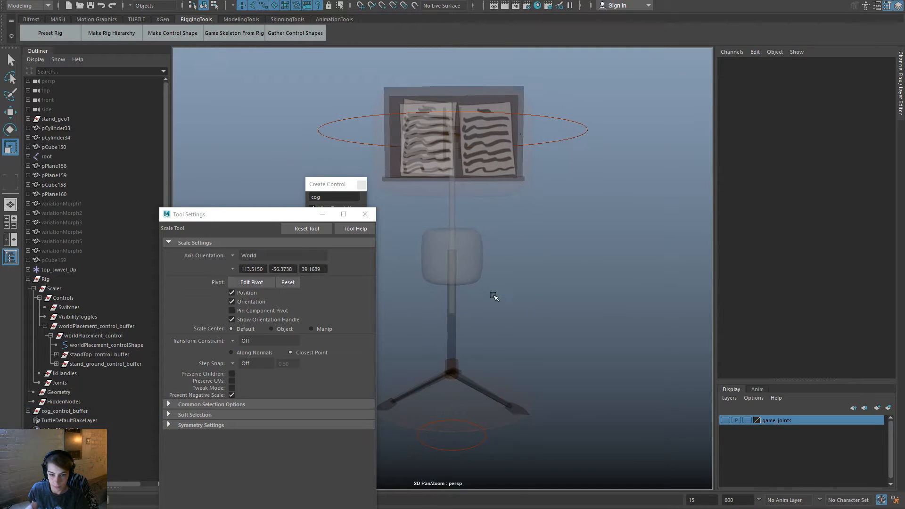
# Set cog_control_buffer's Translate Z to -200 and close the Tool Settings and Create Control windows.
pyautogui.click(456, 264)
pyautogui.press('w')
pyautogui.press('Up')
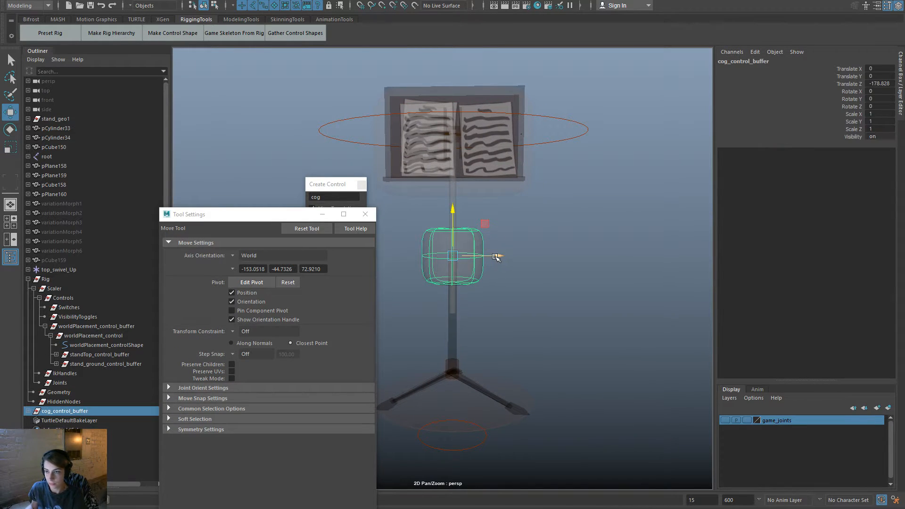
pyautogui.click(879, 83)
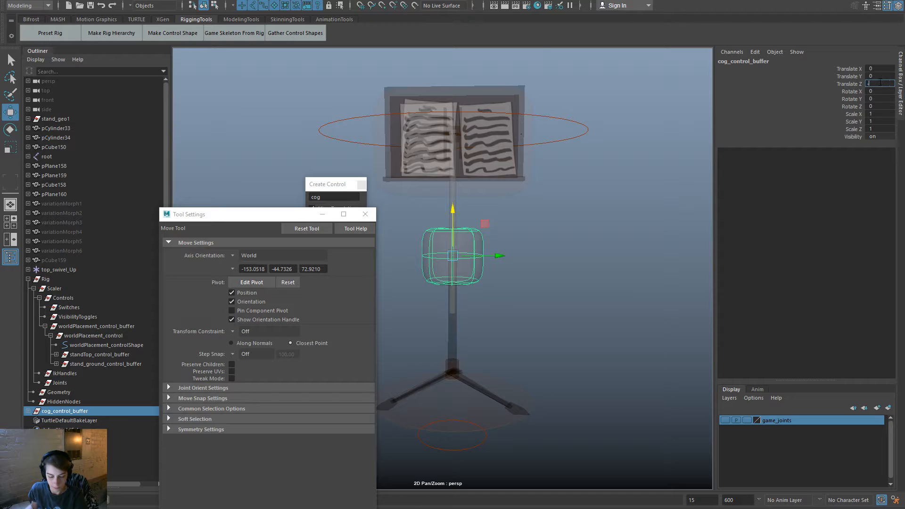
pyautogui.write('-2')
pyautogui.press('Return')
pyautogui.click(613, 288)
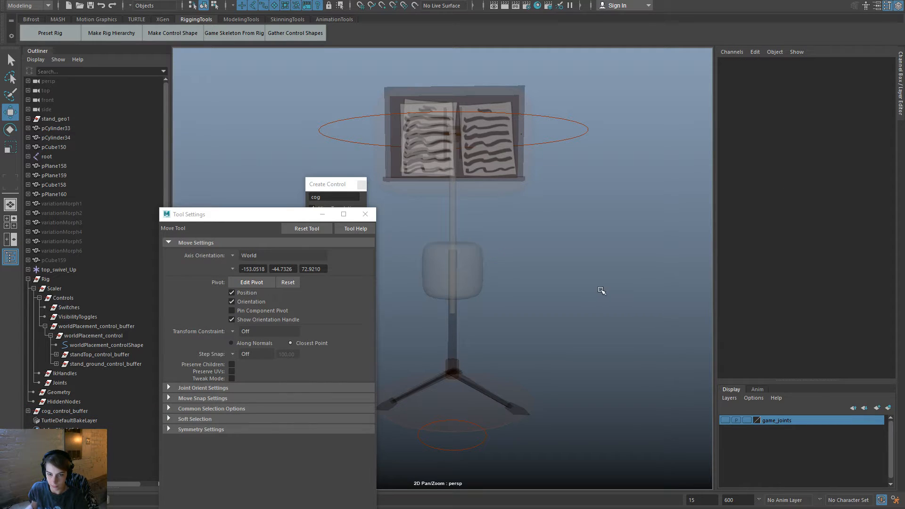
pyautogui.click(365, 214)
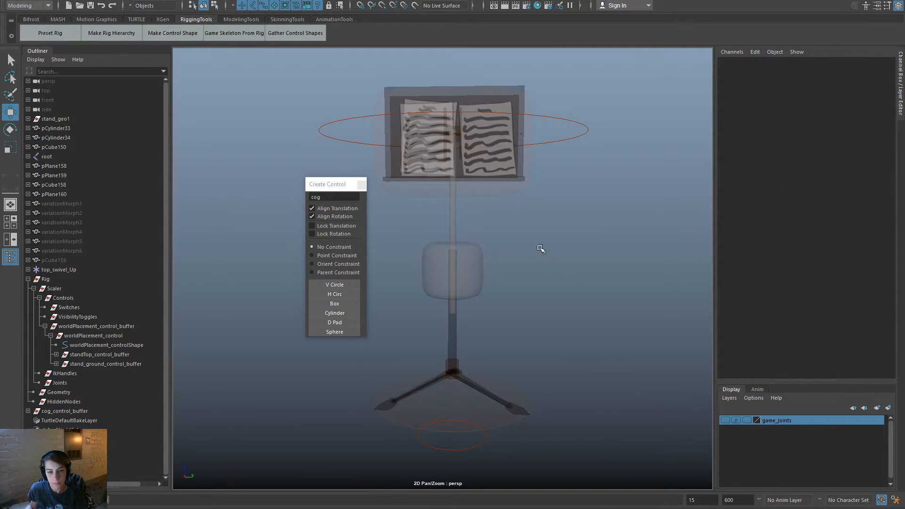
pyautogui.click(361, 184)
# Parent cog_control_buffer under worldPlacement_control in the rig hierarchy.
pyautogui.click(475, 277)
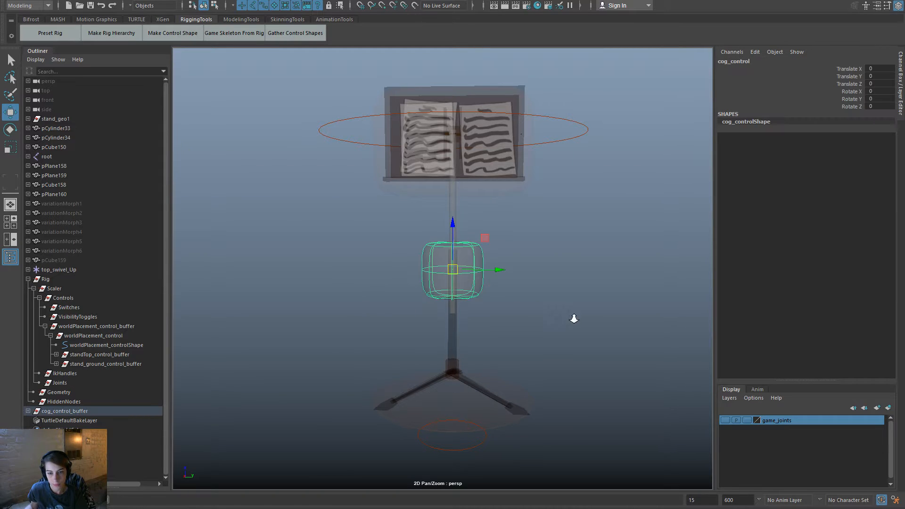
pyautogui.scroll(-1, 573, 317)
pyautogui.click(80, 411)
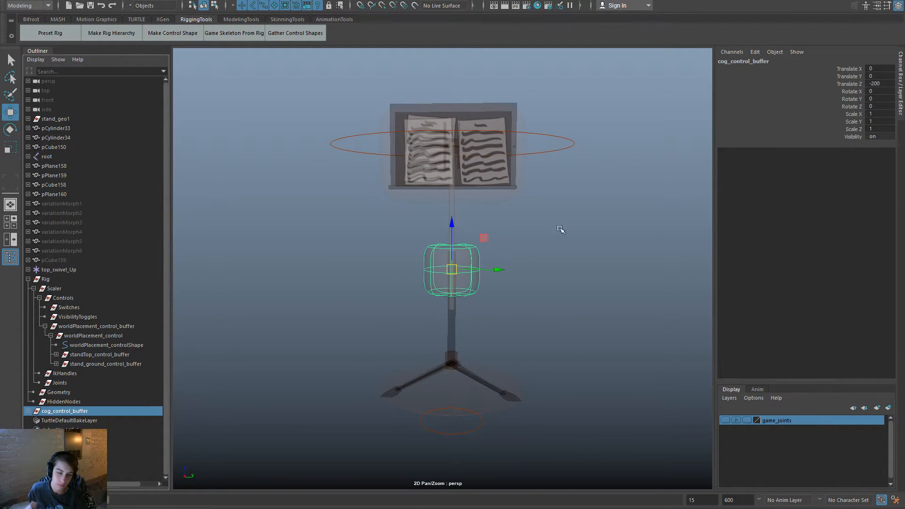
pyautogui.keyDown('shift'); pyautogui.click(573, 146); pyautogui.keyUp('shift')
pyautogui.press('p')
pyautogui.click(558, 221)
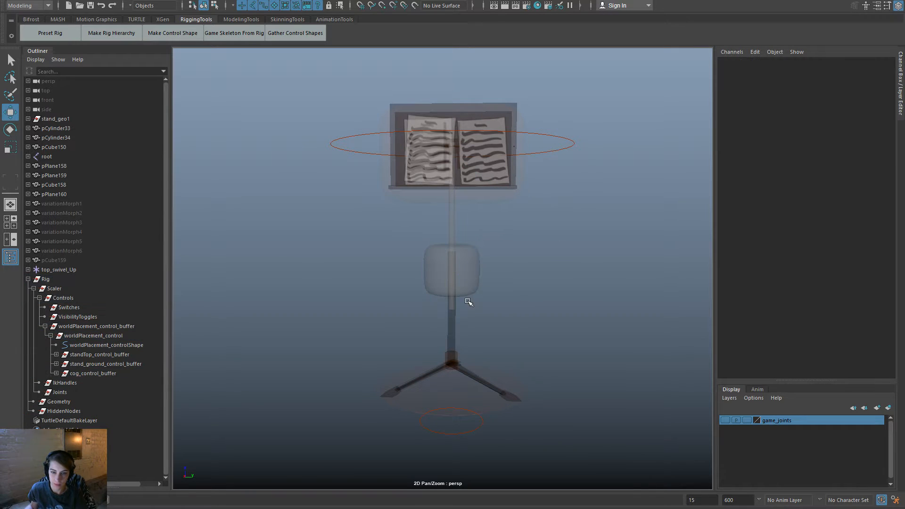
# Remove the cog control from the music stand rig.
pyautogui.click(468, 278)
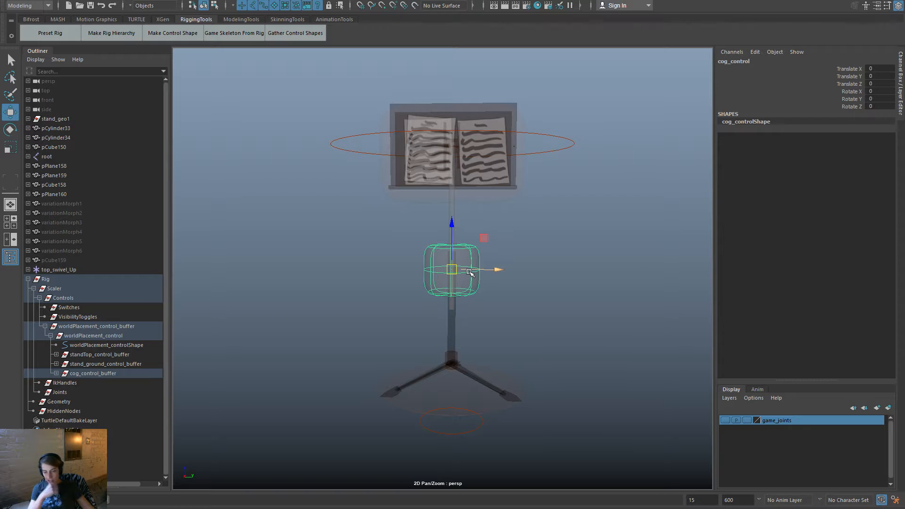
pyautogui.moveTo(501, 315); pyautogui.dragTo(482, 280)
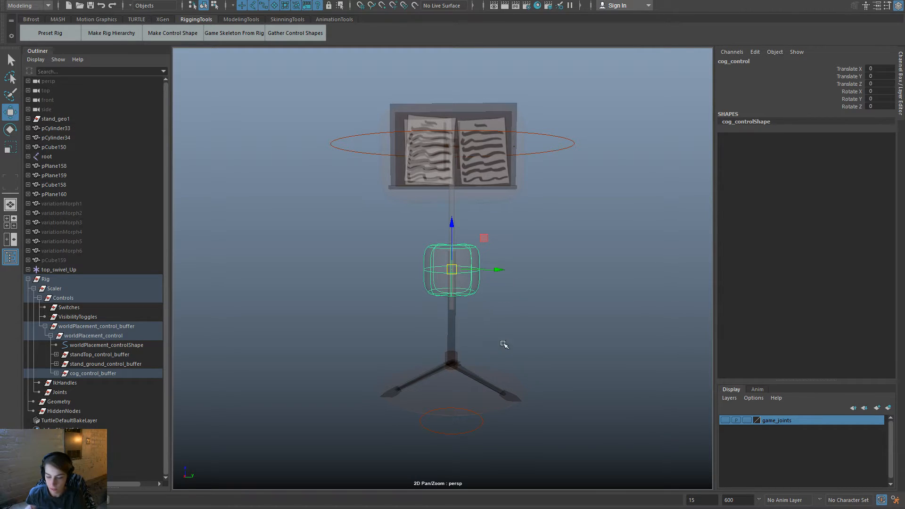
pyautogui.hotkey('ctrl', 'z')
# Reveal stand_bot_control_buffer in the rig hierarchy and create a new locator.
pyautogui.click(454, 390)
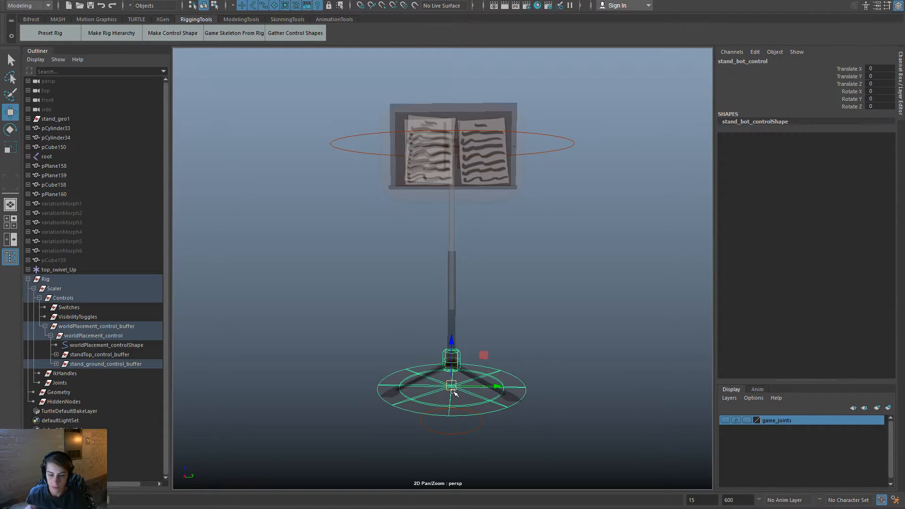
pyautogui.press('f')
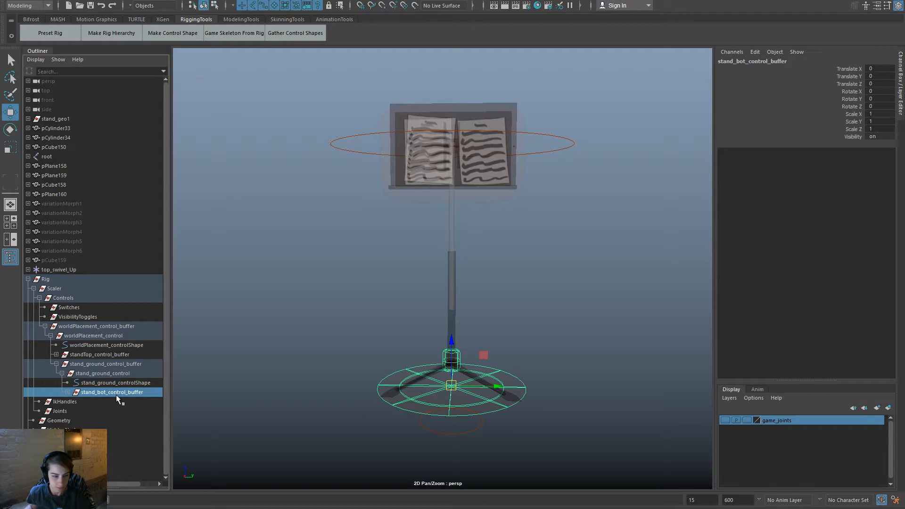
pyautogui.click(227, 377)
pyautogui.scroll(1, 329, 269)
pyautogui.press('space')
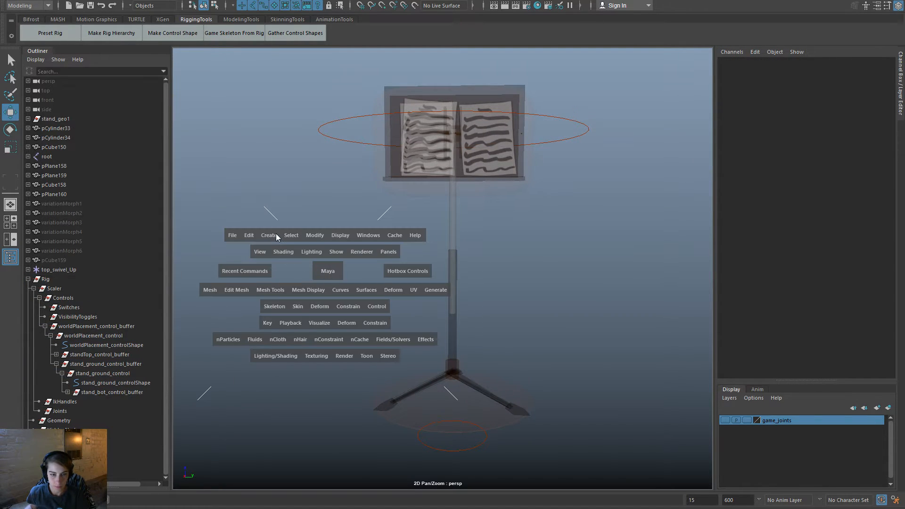
pyautogui.click(269, 235)
pyautogui.click(313, 374)
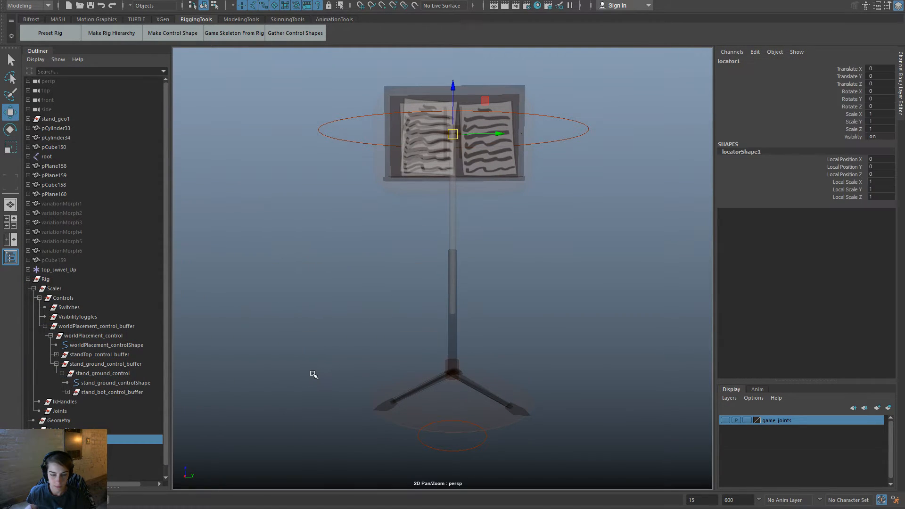
# Snap the locator to the stand's bottom control with a parent constraint and delete that constraint.
pyautogui.click(451, 394)
pyautogui.keyDown('ctrl'); pyautogui.click(136, 439); pyautogui.keyUp('ctrl')
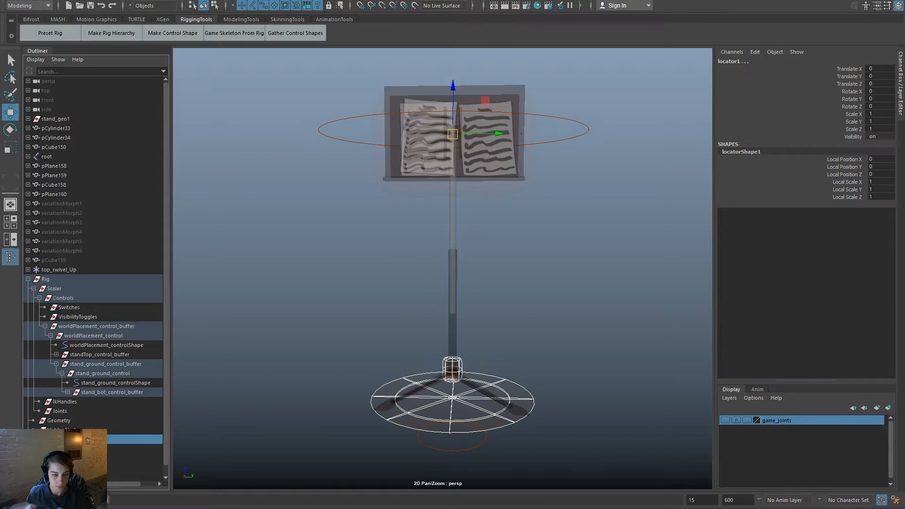
pyautogui.press('space')
pyautogui.click(234, 391)
pyautogui.click(310, 237)
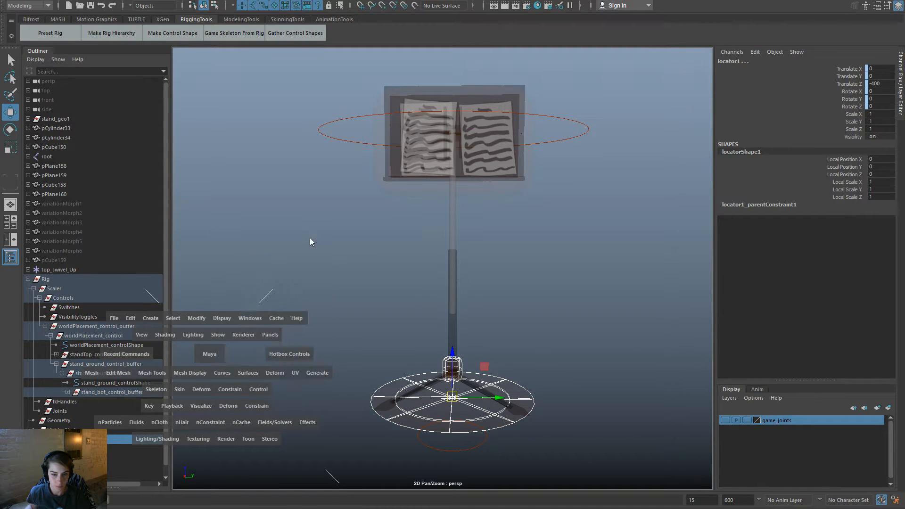
pyautogui.click(27, 439)
pyautogui.click(77, 458)
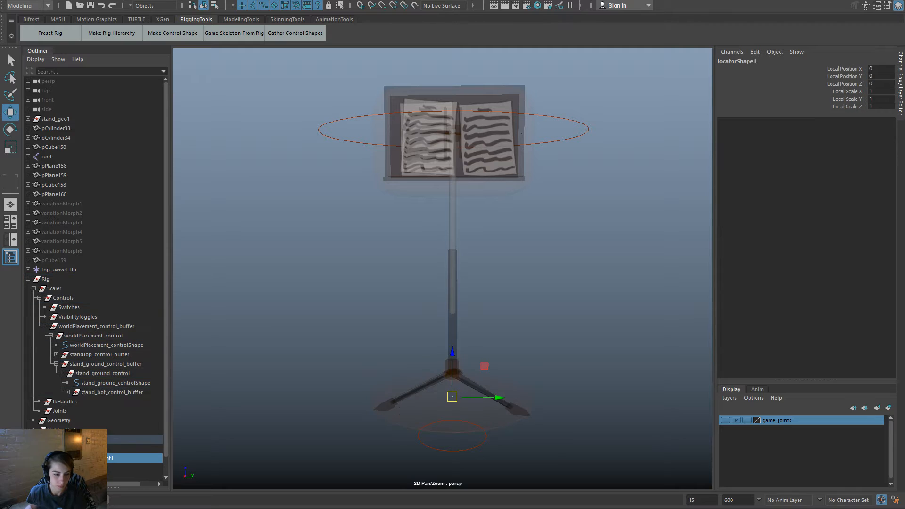
pyautogui.press('Delete')
# Rename the snapped locator stand_WS and duplicate it.
pyautogui.doubleClick(53, 439)
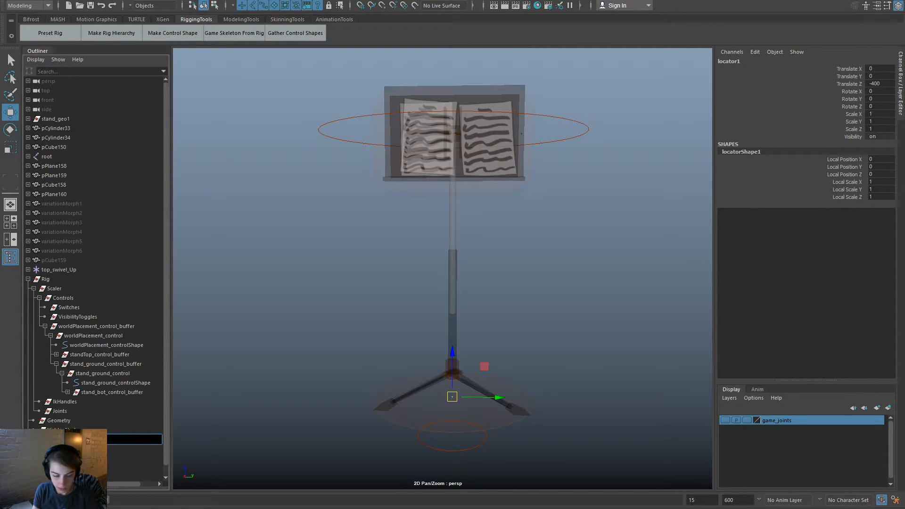
pyautogui.write('stand_WS1')
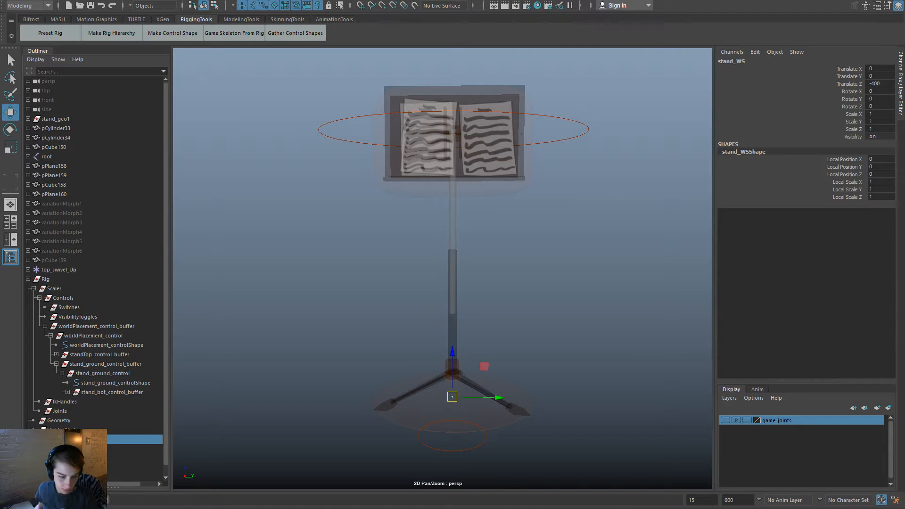
pyautogui.press('Return')
pyautogui.doubleClick(61, 458)
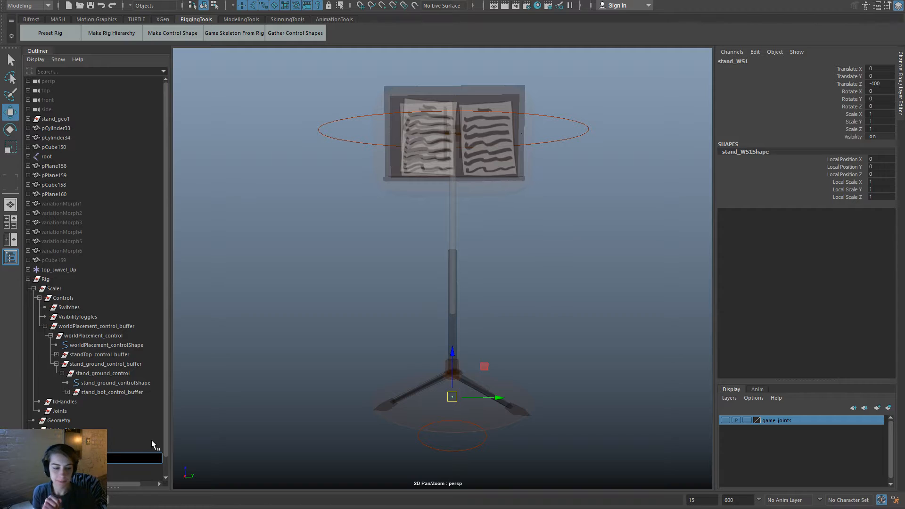
# Try rotating standTop_control to about -103 degrees in Y, and undo the rotation.
pyautogui.click(490, 196)
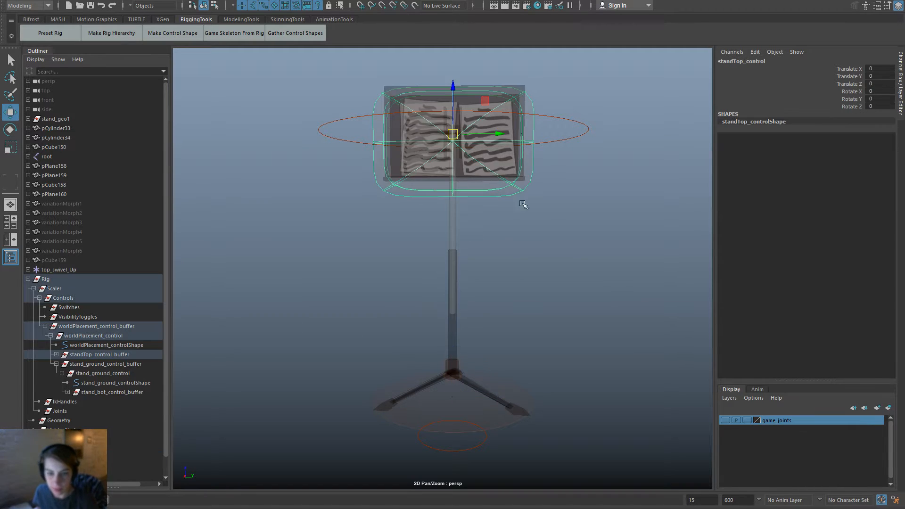
pyautogui.keyDown('alt'); pyautogui.moveTo(558, 232); pyautogui.dragTo(456, 235); pyautogui.keyUp('alt')
pyautogui.press('e')
pyautogui.moveTo(513, 167); pyautogui.dragTo(473, 124)
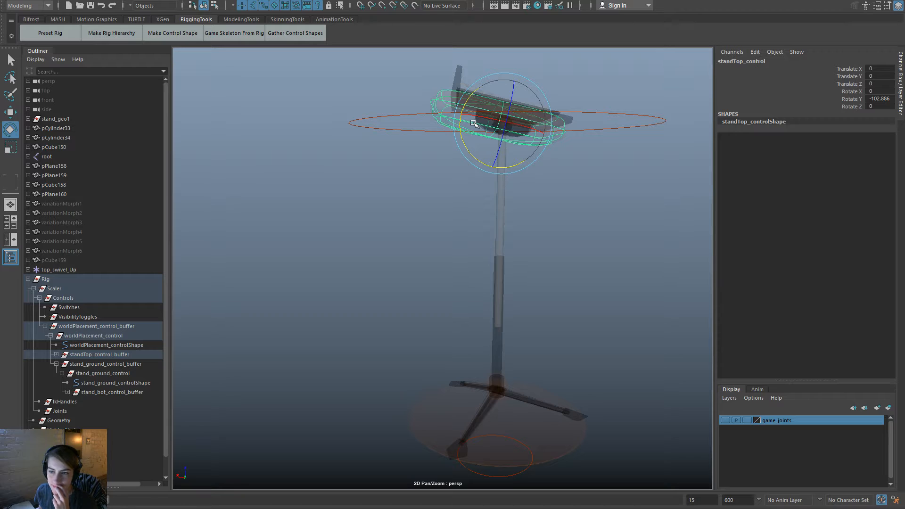
pyautogui.hotkey('ctrl', 'z')
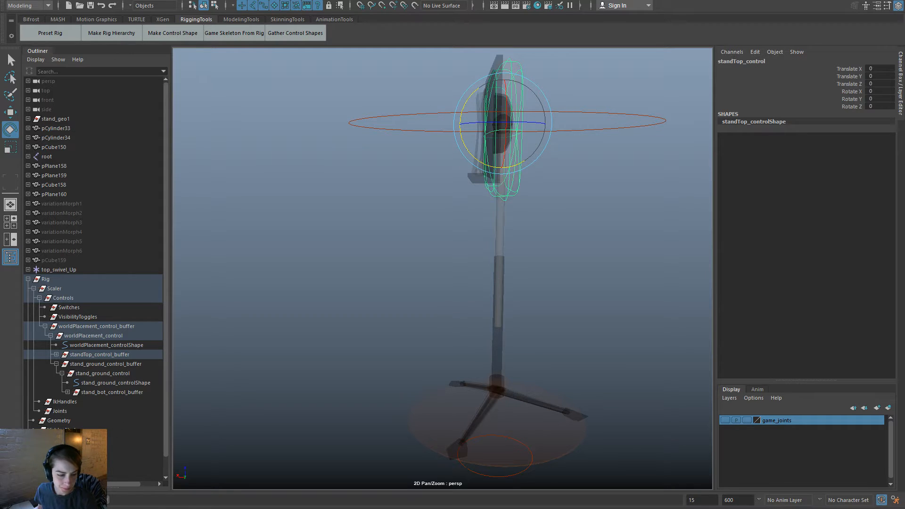
# Rename the duplicated locator stand_LS.
pyautogui.doubleClick(51, 458)
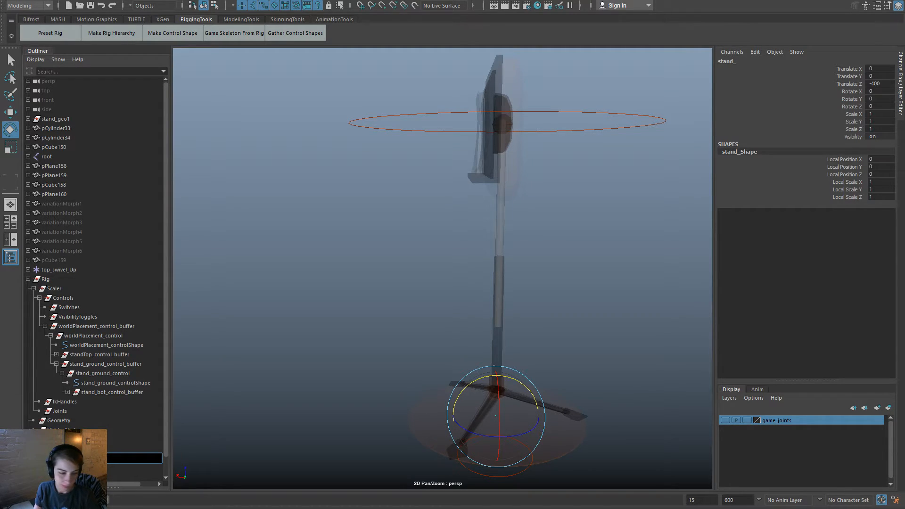
pyautogui.write('LS')
pyautogui.press('Return')
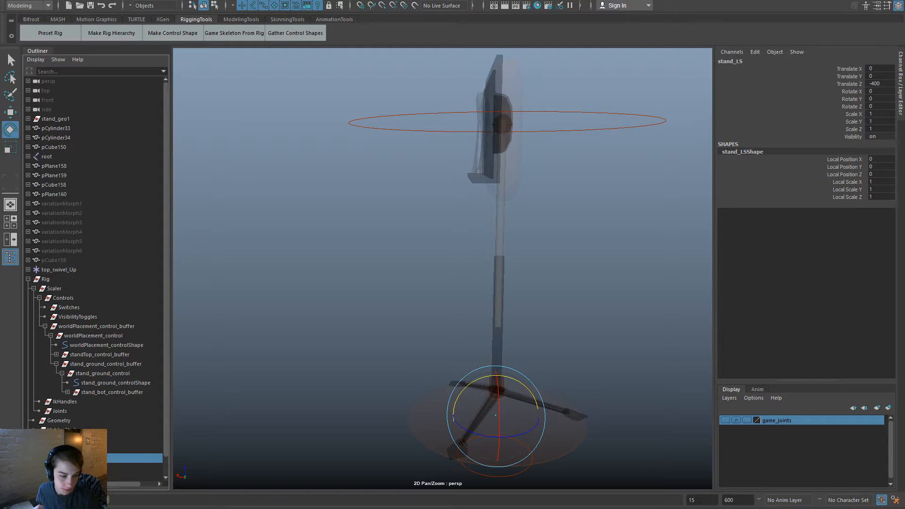
# Try to add a parent constraint from the stand_WS and stand_LS locators to stand_bot_control_buffer.
pyautogui.press('Up')
pyautogui.press('Up')
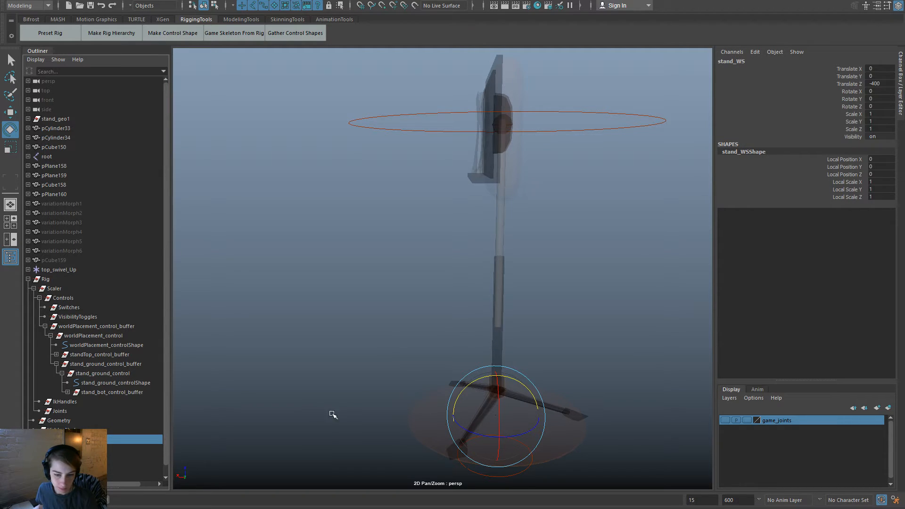
pyautogui.click(539, 436)
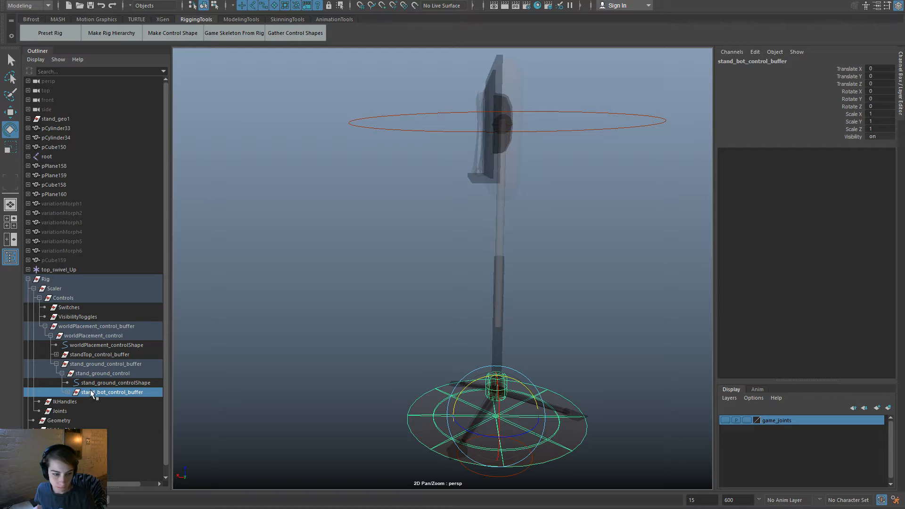
pyautogui.scroll(-1, 91, 398)
pyautogui.click(66, 430)
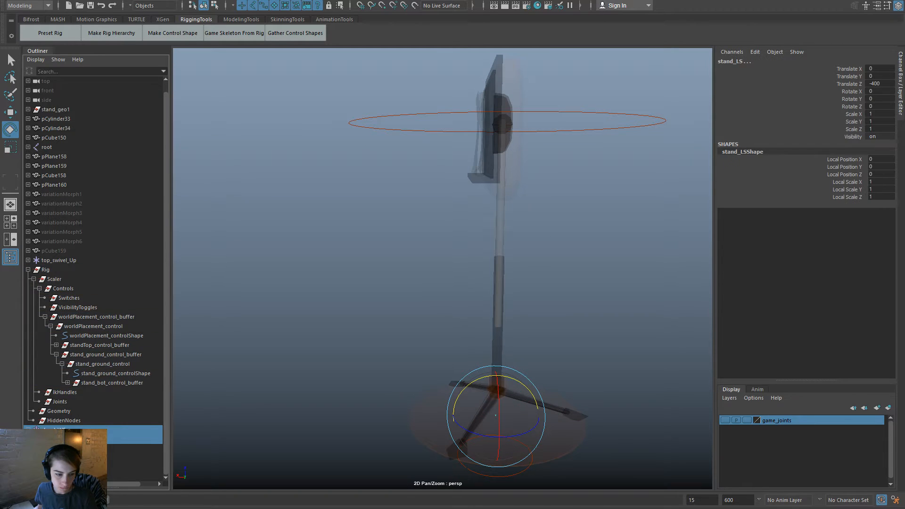
pyautogui.click(136, 383)
pyautogui.press('space')
pyautogui.click(276, 384)
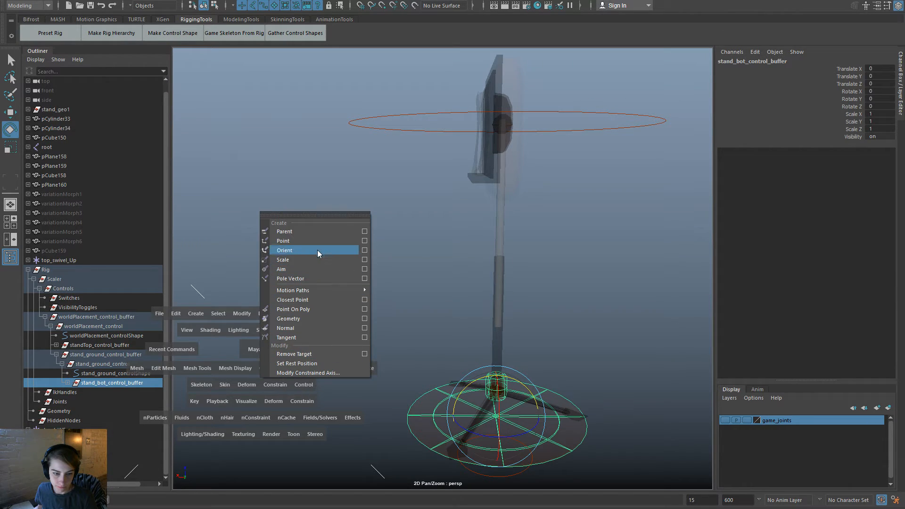
pyautogui.click(321, 233)
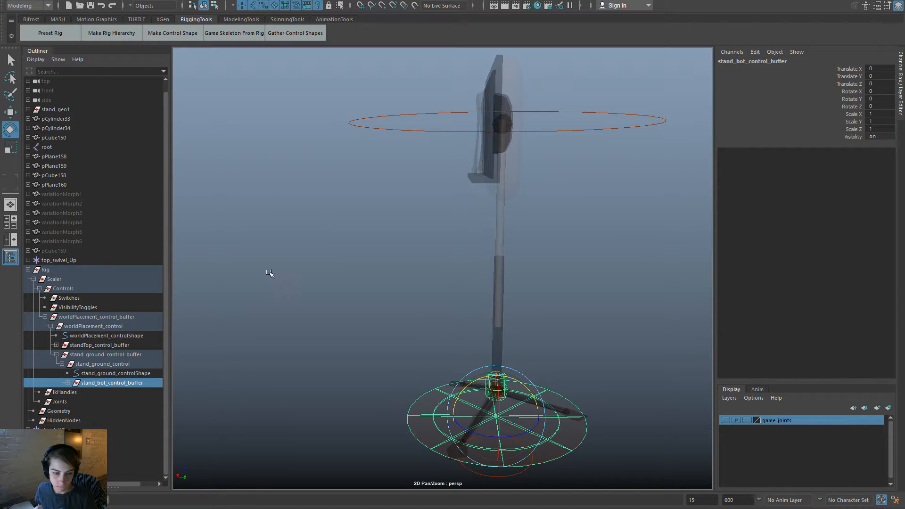
# Parent constrain stand_bot_control_buffer to both stand_WS and stand_LS on all translate and rotate axes, with a weight of 1.
pyautogui.moveTo(342, 385)
pyautogui.keyDown('alt'); pyautogui.mouseDown()
pyautogui.moveTo(369, 378)
pyautogui.moveTo(343, 371)
pyautogui.mouseUp(); pyautogui.keyUp('alt')
pyautogui.click(100, 434)
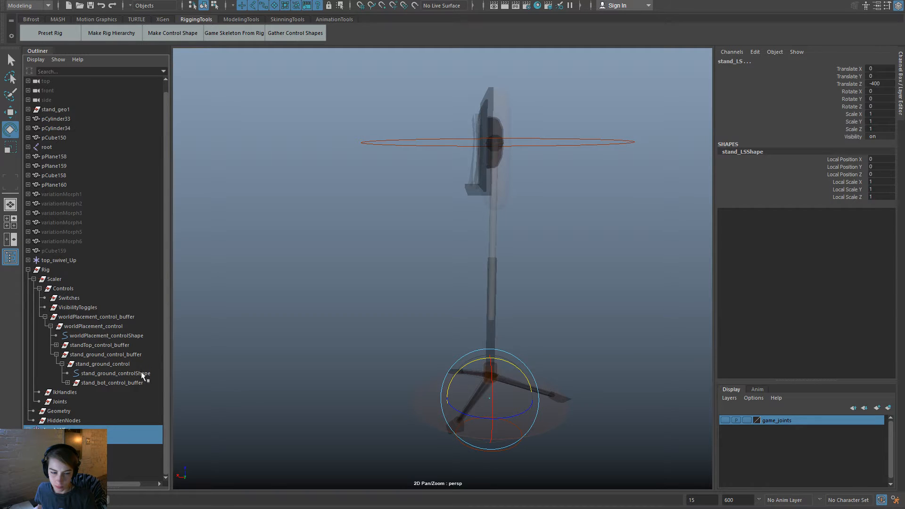
pyautogui.keyDown('ctrl'); pyautogui.click(142, 383); pyautogui.keyUp('ctrl')
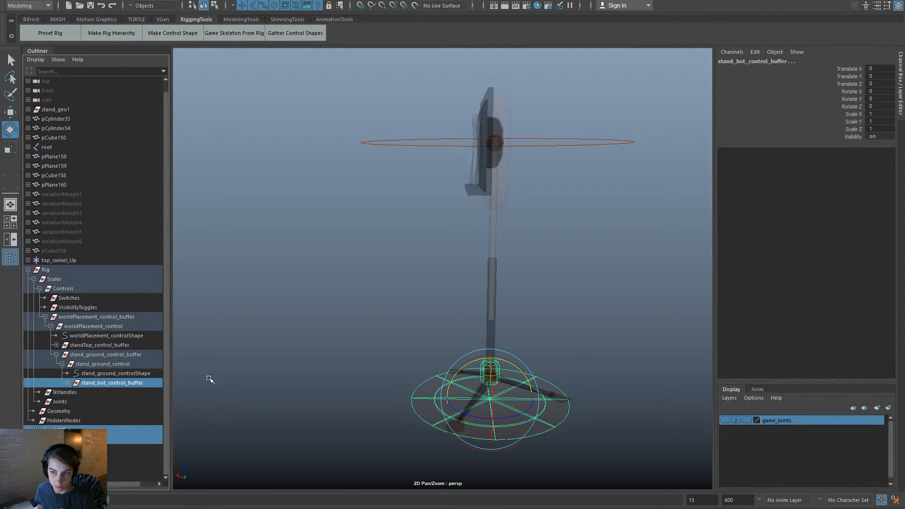
pyautogui.press('space')
pyautogui.click(395, 340)
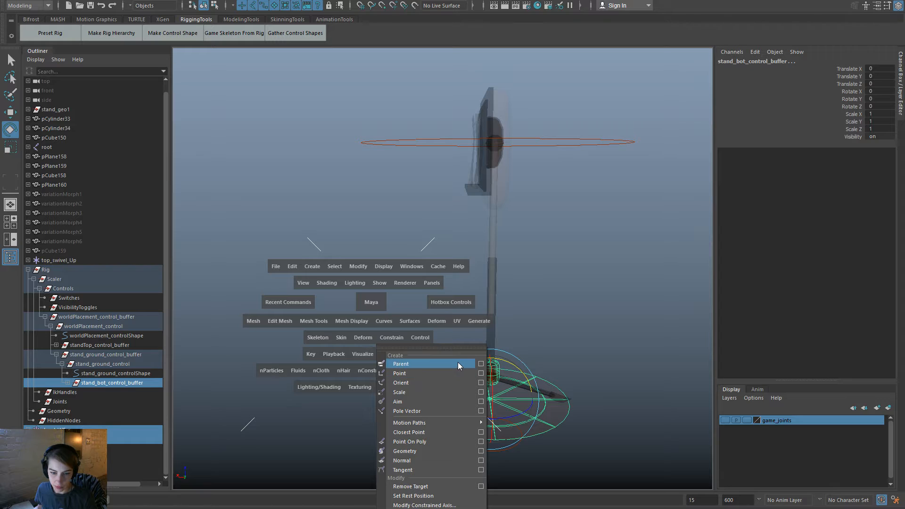
pyautogui.click(480, 364)
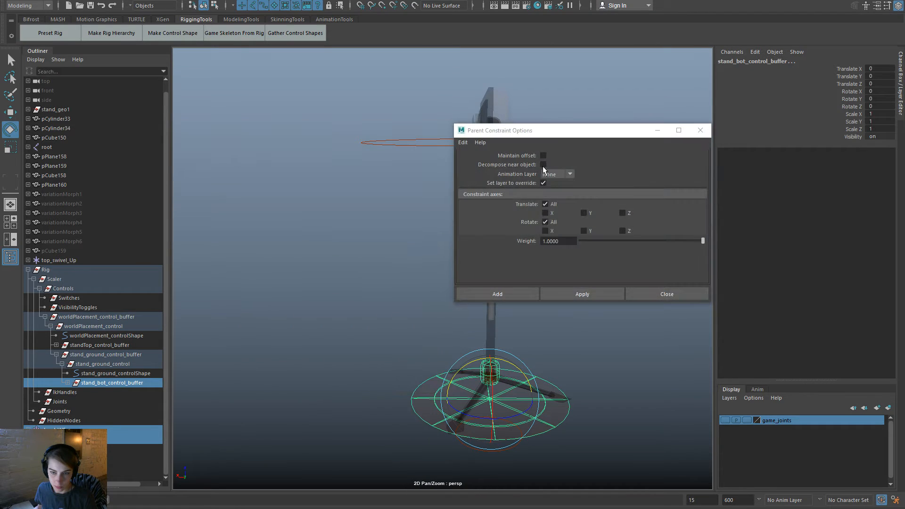
pyautogui.click(518, 295)
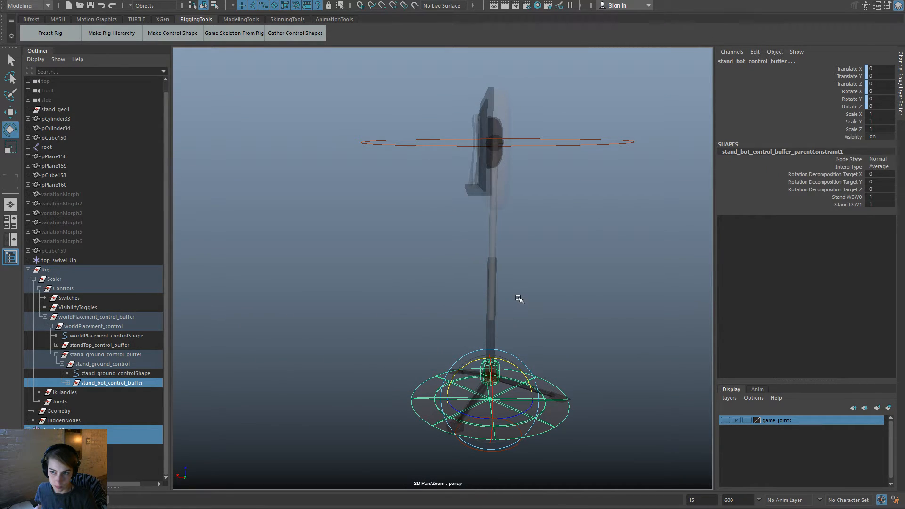
pyautogui.click(452, 301)
# Parent the stand_WS locator under stand_ground_control.
pyautogui.click(140, 431)
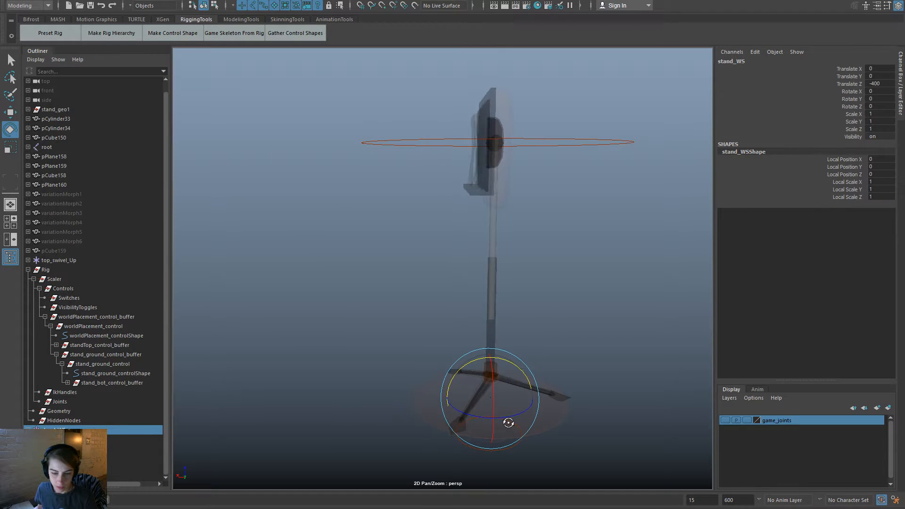
pyautogui.keyDown('alt'); pyautogui.moveTo(508, 422); pyautogui.dragTo(540, 414); pyautogui.keyUp('alt')
pyautogui.press('w')
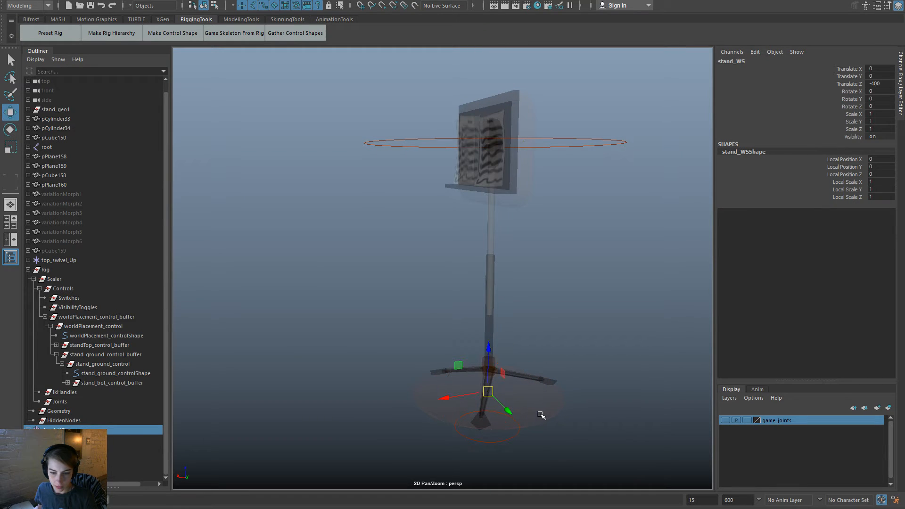
pyautogui.keyDown('shift'); pyautogui.click(505, 441); pyautogui.keyUp('shift')
pyautogui.press('p')
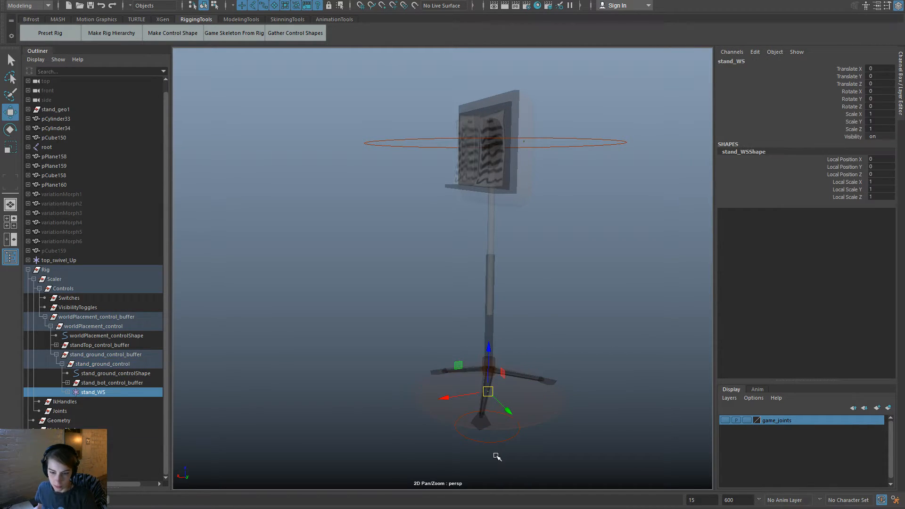
# Parent the stand_LS locator under standTop_control.
pyautogui.click(100, 439)
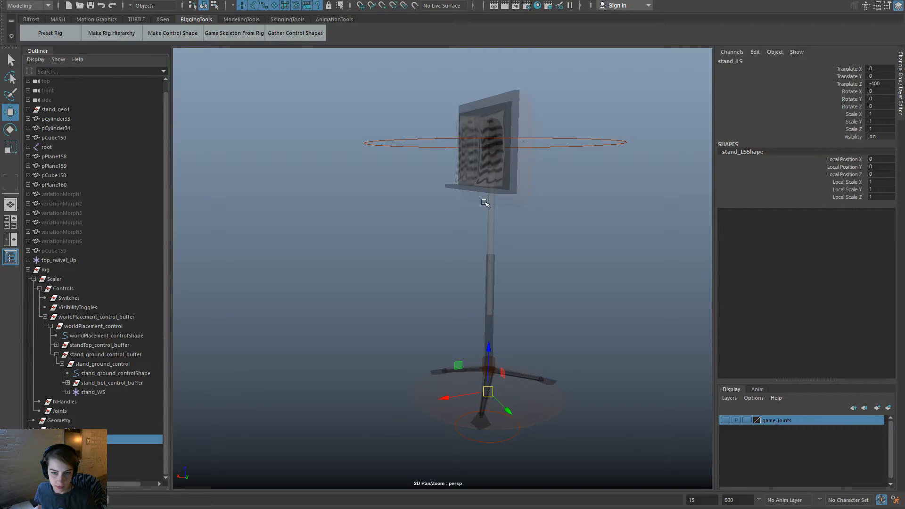
pyautogui.keyDown('shift'); pyautogui.click(530, 180); pyautogui.keyUp('shift')
pyautogui.press('p')
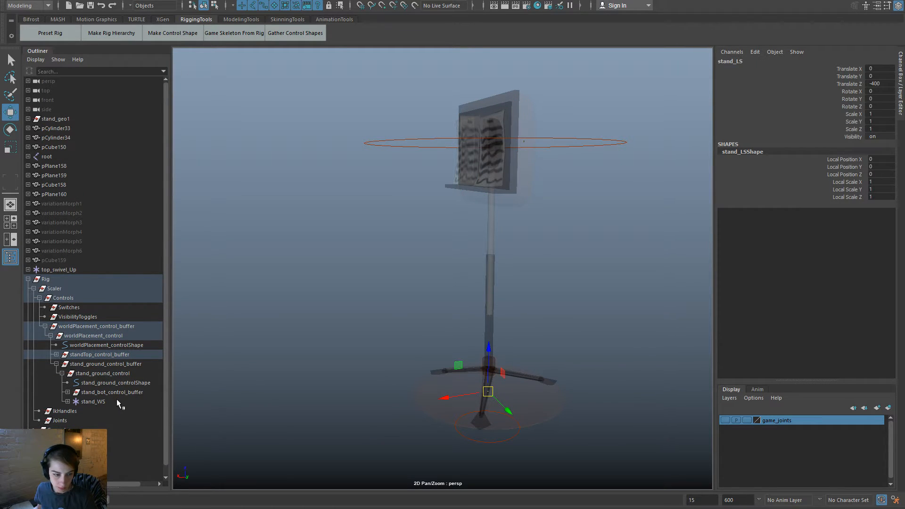
# Delete the stand_LSShape and stand_WSShape nodes, keeping the stand_LS and stand_WS transforms in the hierarchy.
pyautogui.press('f')
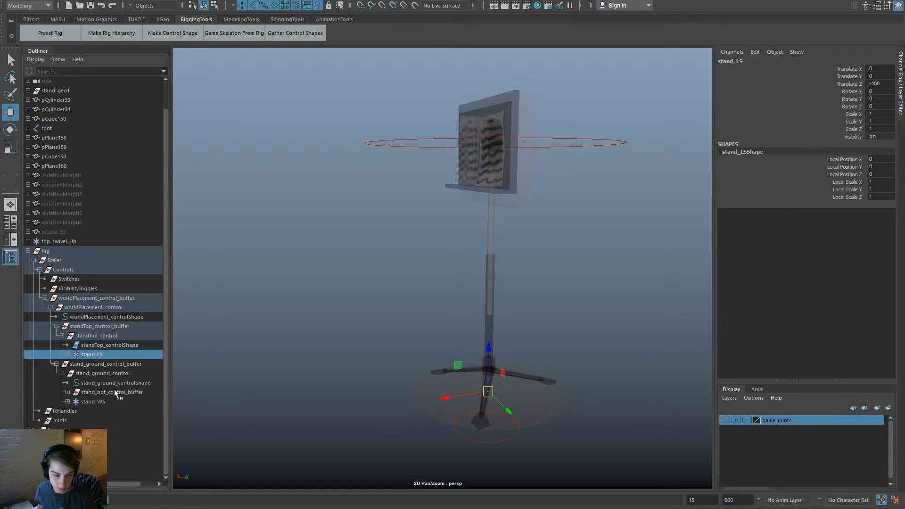
pyautogui.click(68, 355)
pyautogui.click(67, 411)
pyautogui.click(106, 364)
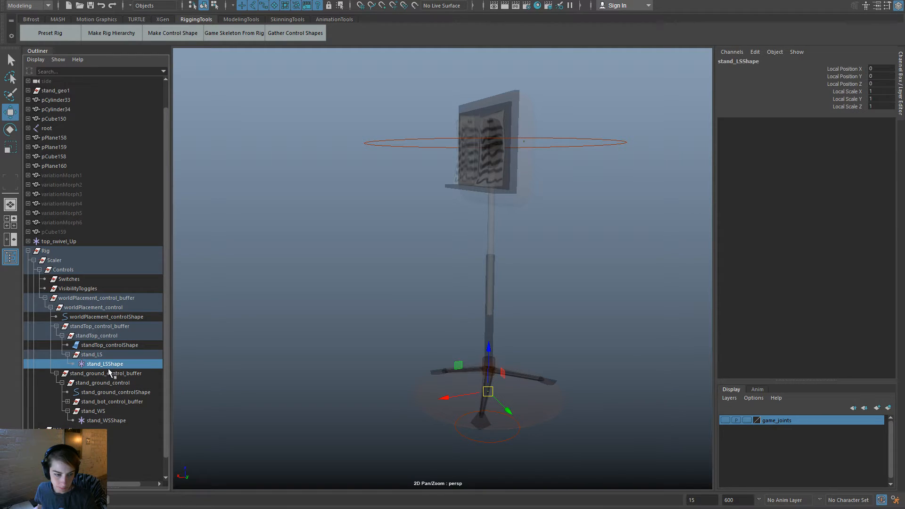
pyautogui.keyDown('ctrl'); pyautogui.click(113, 420); pyautogui.keyUp('ctrl')
pyautogui.press('Delete')
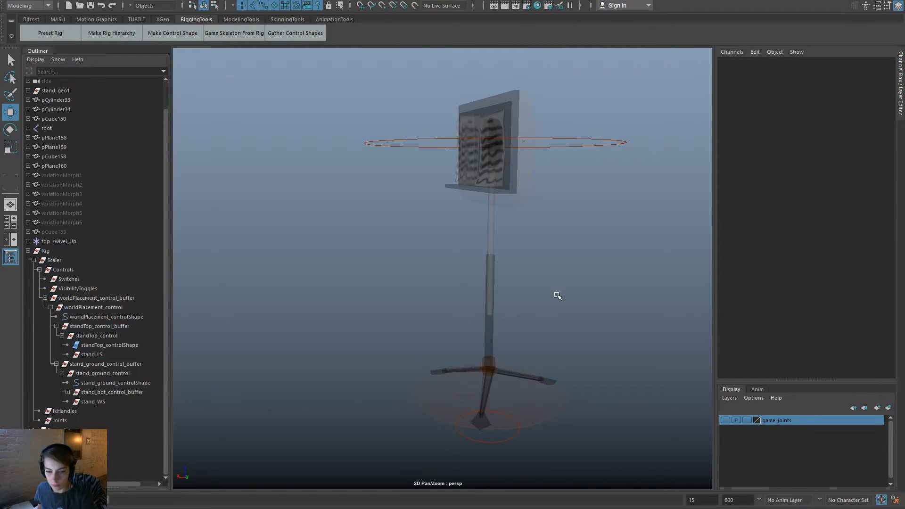
# Rotate stand_ground_control to about -17 degrees in Y and 24 degrees in Z to test the base's space constraint.
pyautogui.keyDown('alt'); pyautogui.moveTo(555, 299); pyautogui.dragTo(515, 377); pyautogui.keyUp('alt')
pyautogui.click(468, 419)
pyautogui.press('e')
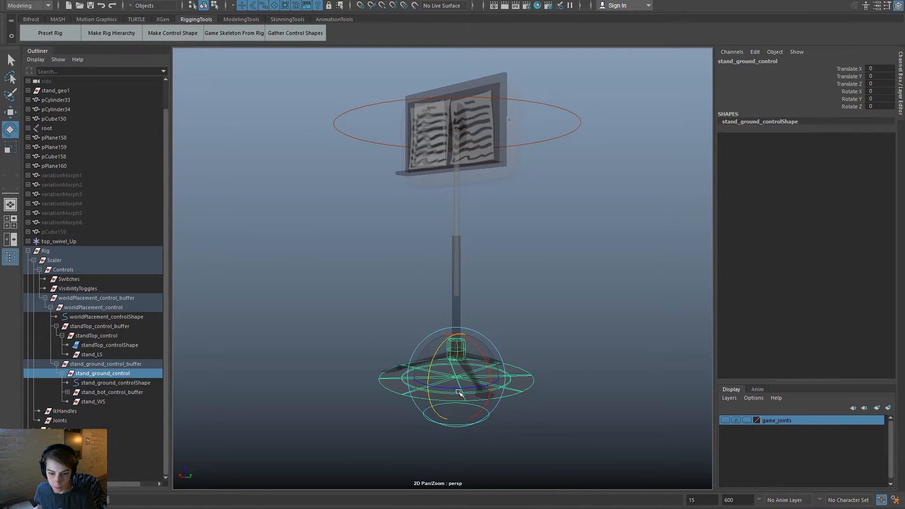
pyautogui.moveTo(458, 392); pyautogui.dragTo(468, 352)
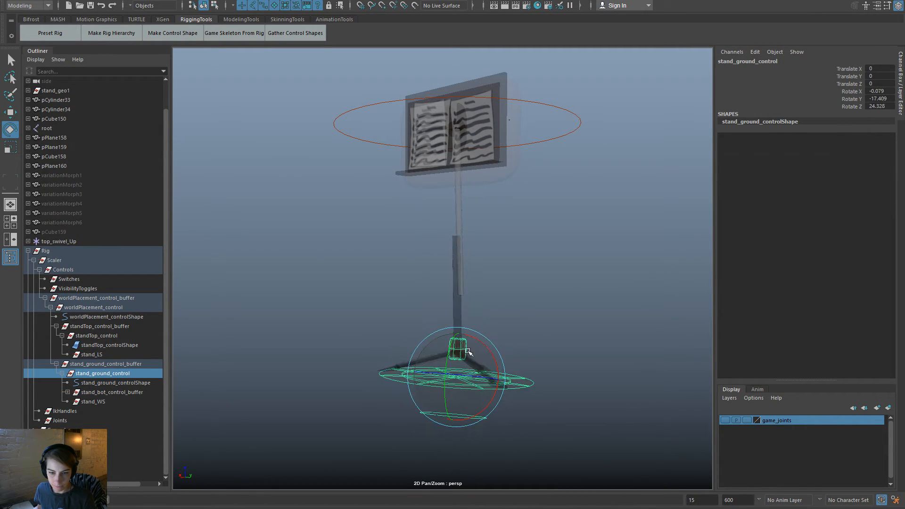
# Undo the test rotation of stand_ground_control and select stand_bot_control.
pyautogui.hotkey('ctrl', 'z')
pyautogui.click(532, 302)
pyautogui.click(499, 384)
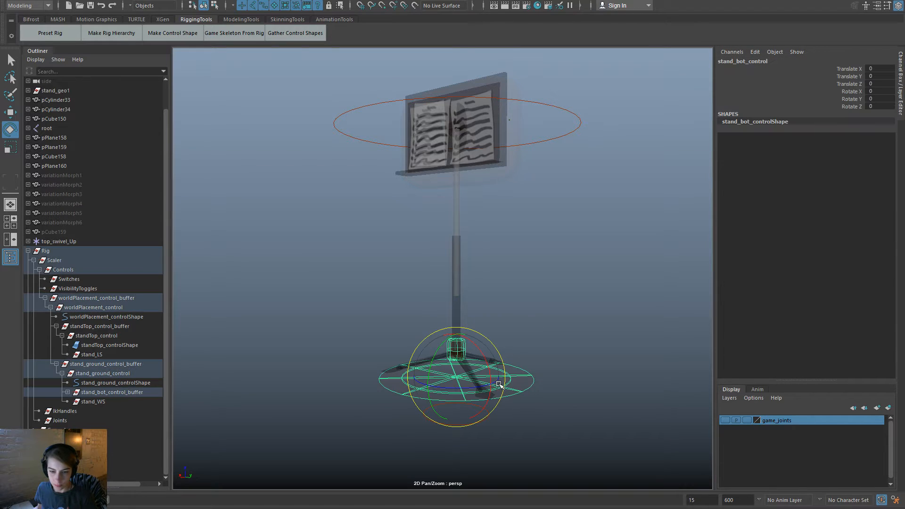
# Open the Connection Editor with stand_bot_control_buffer loaded as both source and destination, and look through its destination attributes.
pyautogui.press('Up')
pyautogui.press('space')
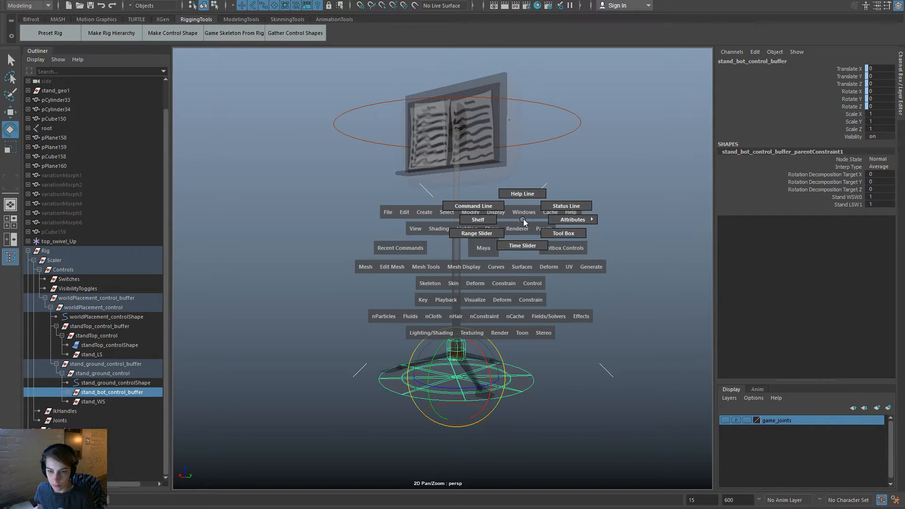
pyautogui.click(523, 213)
pyautogui.moveTo(608, 248)
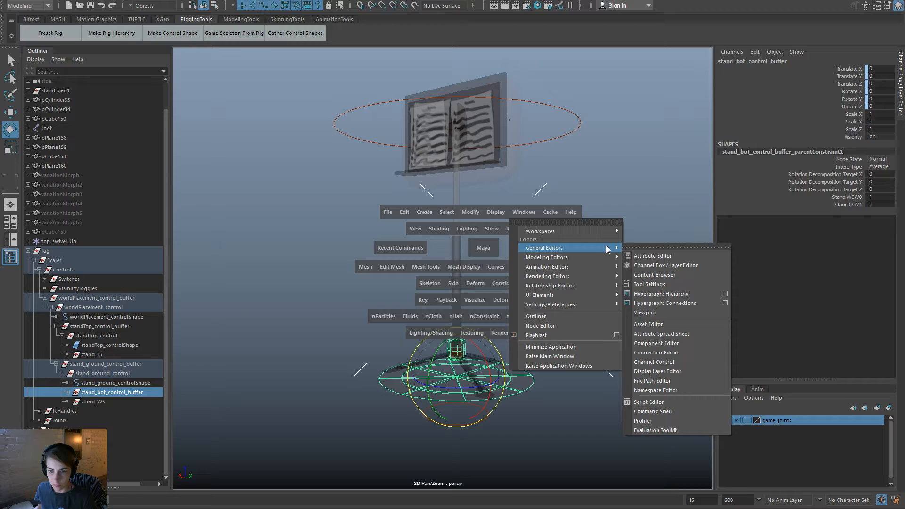
pyautogui.click(671, 353)
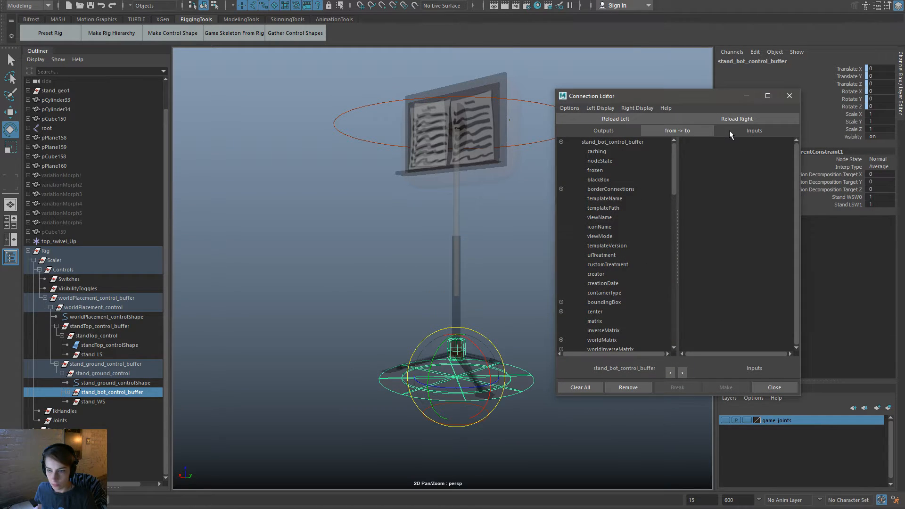
pyautogui.click(734, 119)
pyautogui.moveTo(793, 171); pyautogui.dragTo(794, 323)
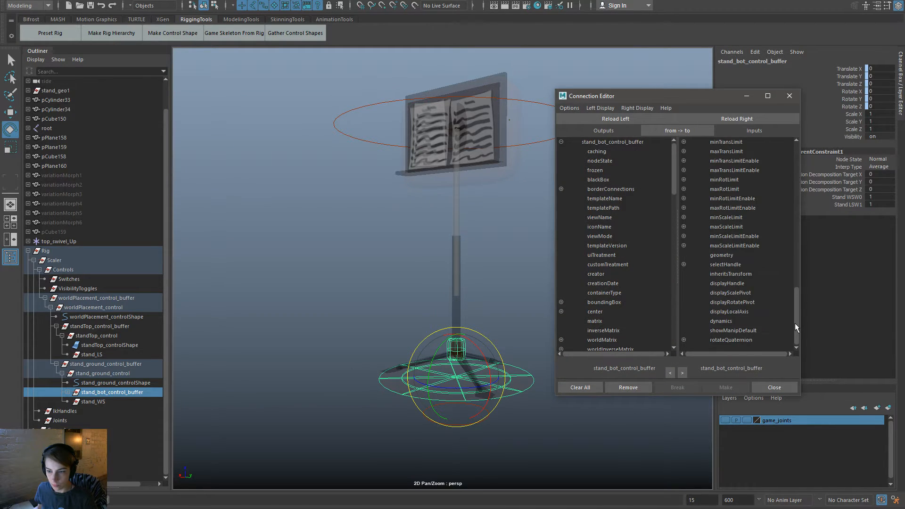
# Select stand_bot_control in the viewport and move the Connection Editor window out of the way.
pyautogui.click(516, 424)
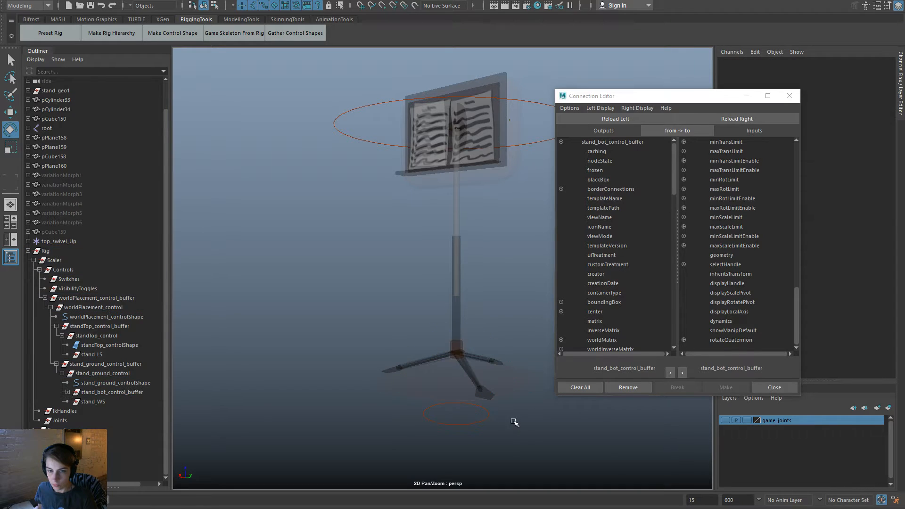
pyautogui.keyDown('alt'); pyautogui.moveTo(476, 290); pyautogui.dragTo(464, 294, button='right'); pyautogui.keyUp('alt')
pyautogui.keyDown('alt'); pyautogui.moveTo(464, 295); pyautogui.dragTo(457, 285); pyautogui.keyUp('alt')
pyautogui.keyDown('alt'); pyautogui.moveTo(460, 286); pyautogui.dragTo(453, 295, button='middle'); pyautogui.keyUp('alt')
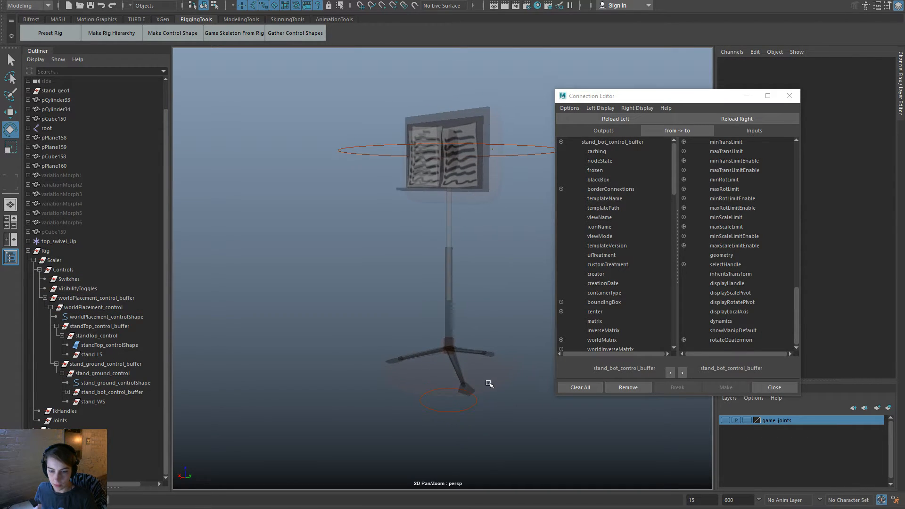
pyautogui.click(486, 381)
pyautogui.click(625, 92)
pyautogui.moveTo(621, 96); pyautogui.dragTo(904, 96)
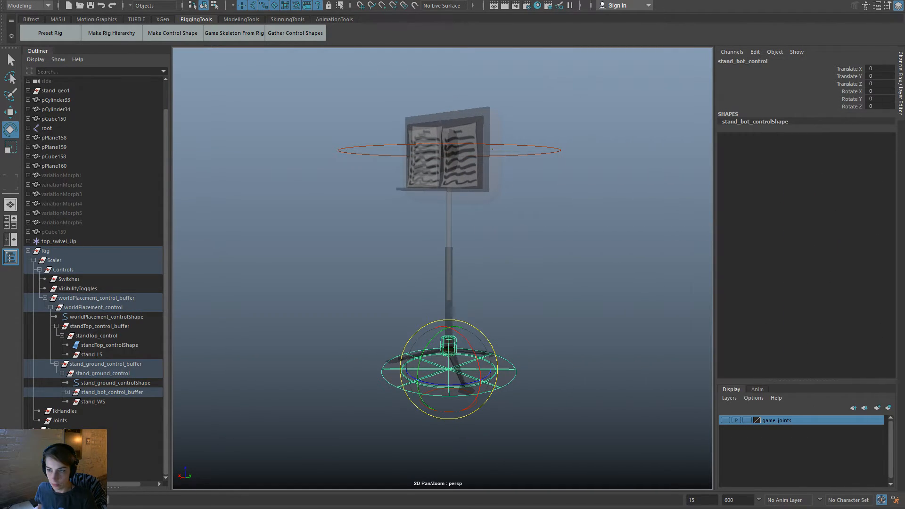
# Add a keyable float attribute named WS to stand_bot_control.
pyautogui.press('space')
pyautogui.moveTo(381, 125); pyautogui.dragTo(423, 298)
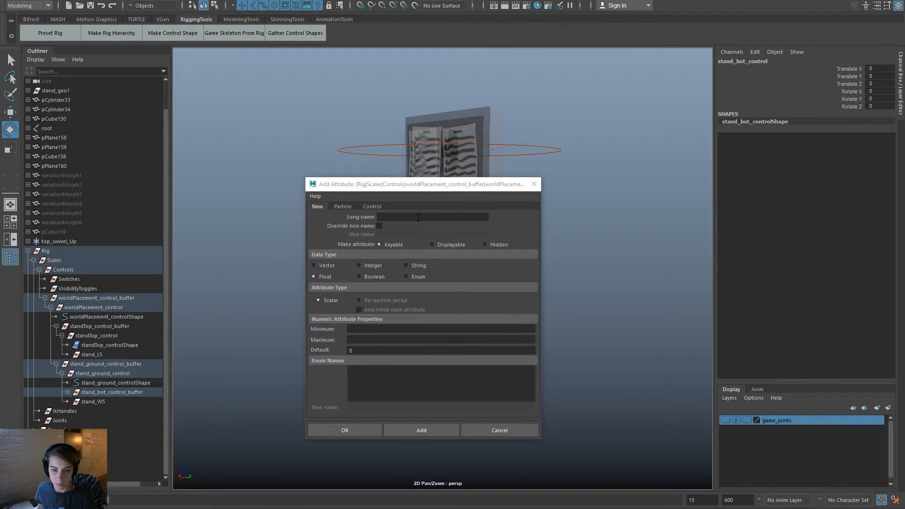
pyautogui.write('to')
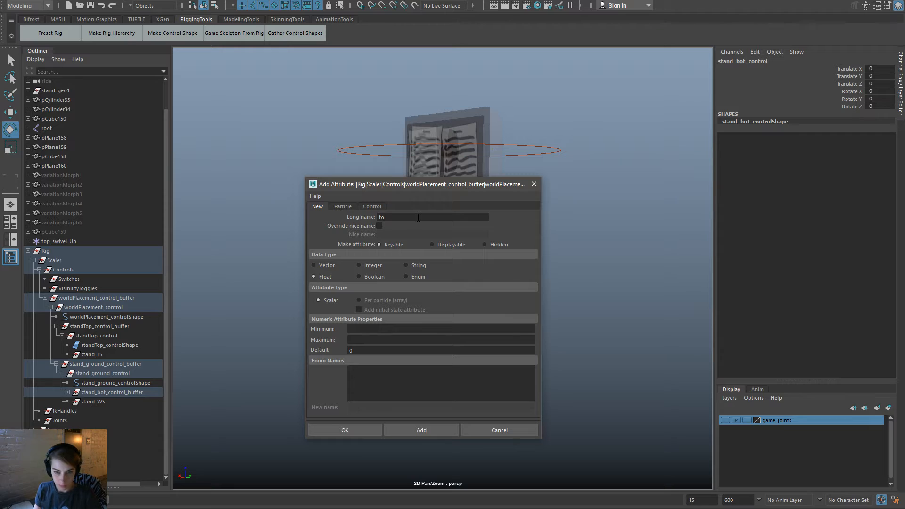
pyautogui.press('BackSpace')
pyautogui.press('BackSpace')
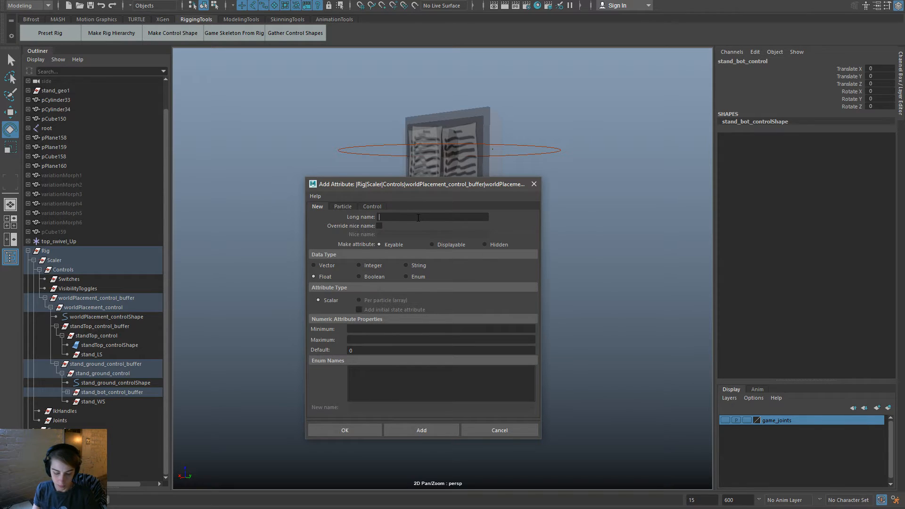
pyautogui.write('WS')
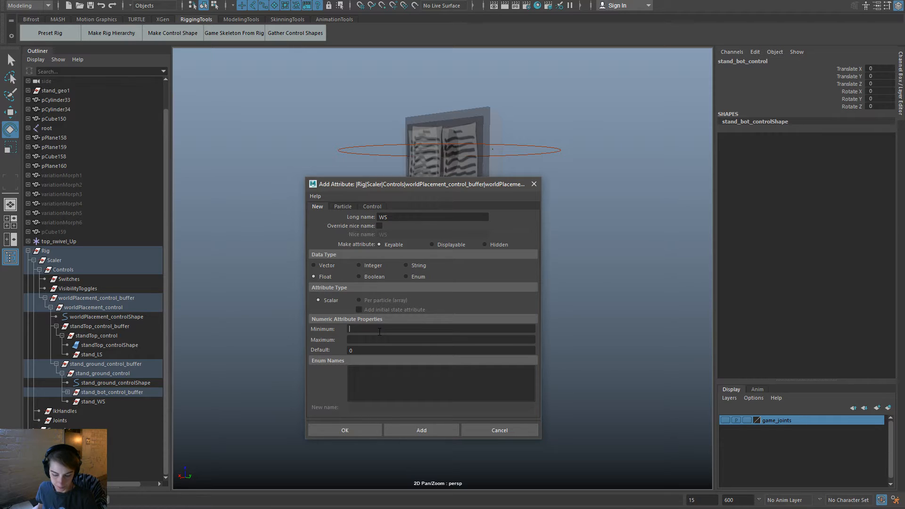
pyautogui.click(351, 429)
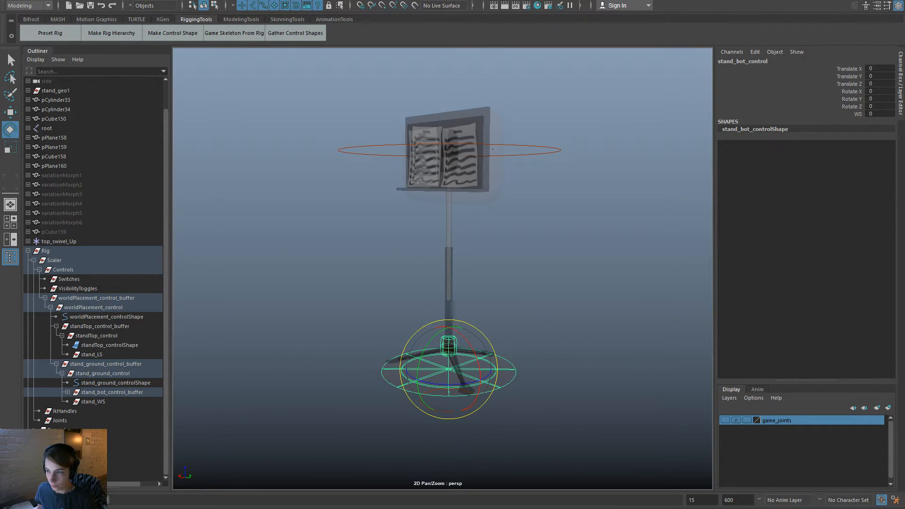
# Connect the WS attribute of stand_bot_control to the stand_WSW0 weight of stand_bot_control_buffer_parentConstraint1.
pyautogui.scroll(-15, 570, 321)
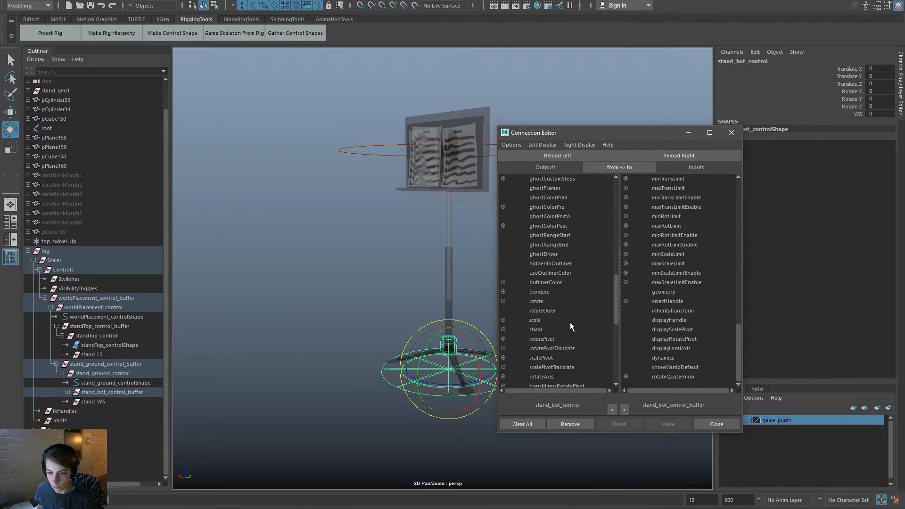
pyautogui.click(542, 376)
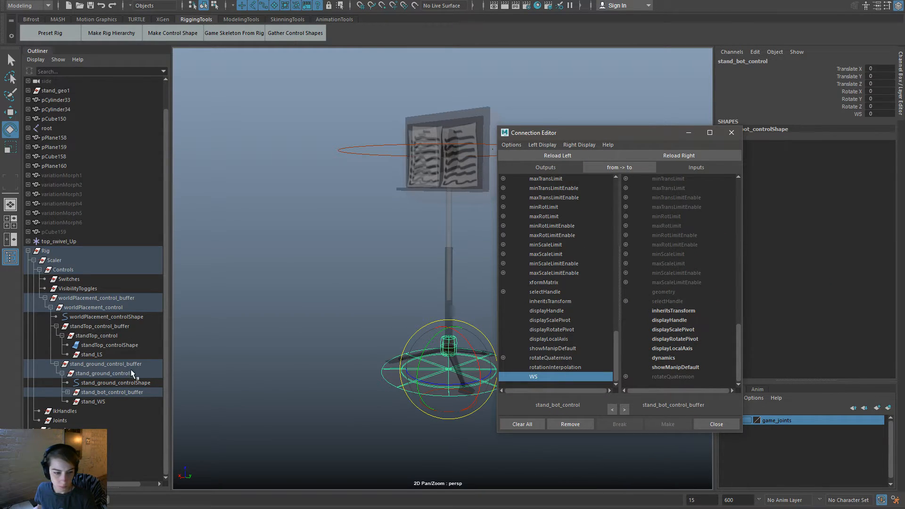
pyautogui.click(474, 285)
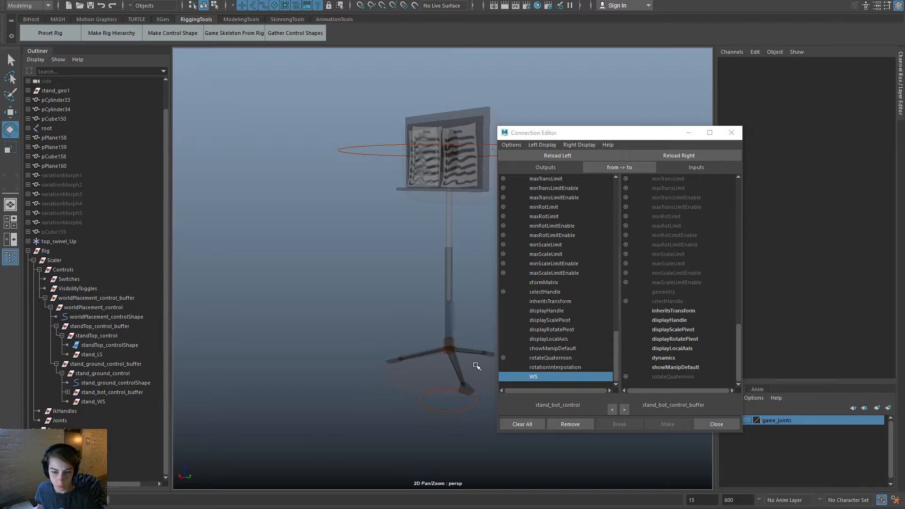
pyautogui.click(475, 365)
pyautogui.press('Up')
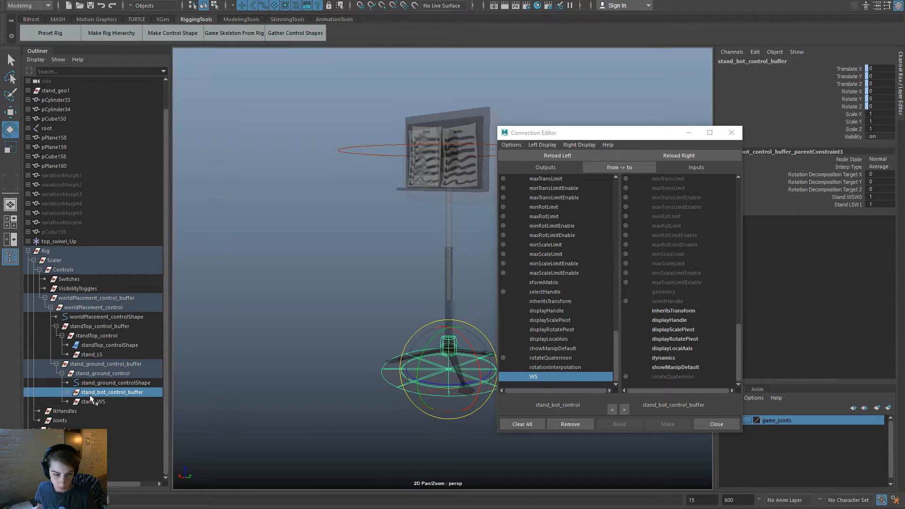
pyautogui.click(67, 394)
pyautogui.click(149, 413)
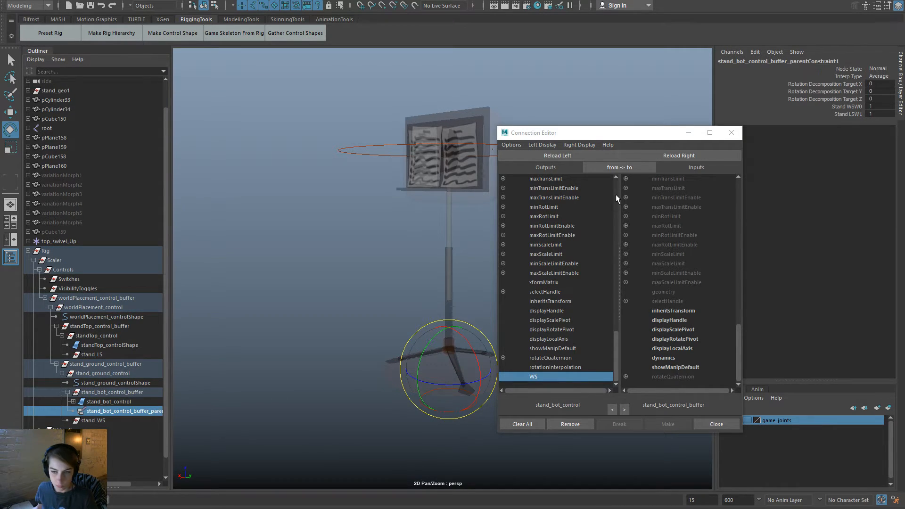
pyautogui.click(677, 156)
pyautogui.scroll(-5, 683, 341)
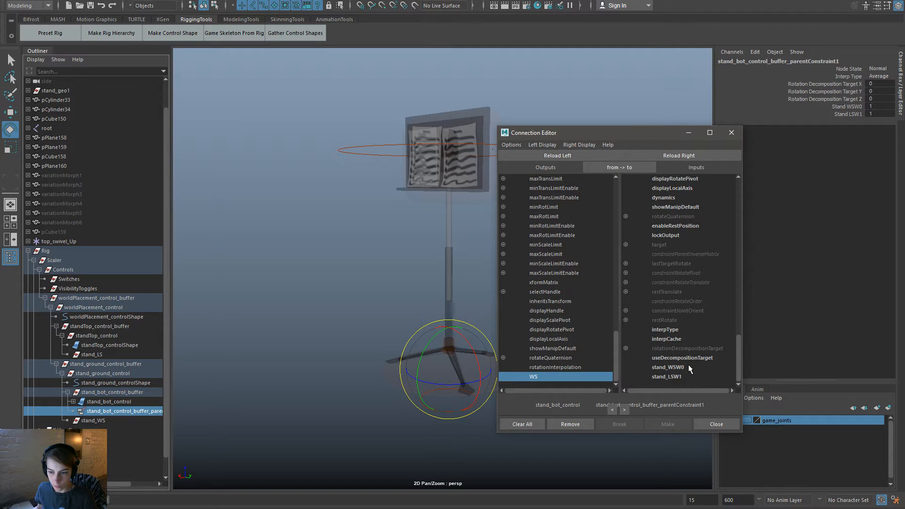
pyautogui.click(688, 366)
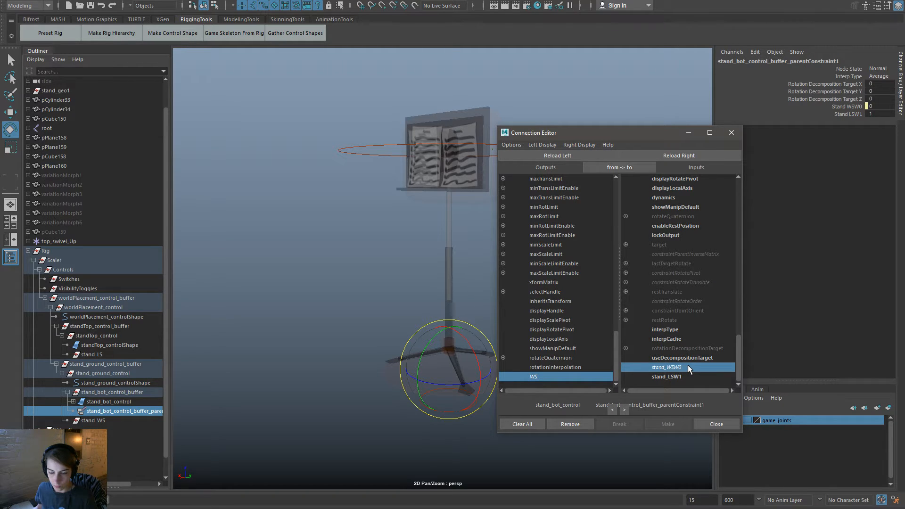
# Open the Hypershade window.
pyautogui.keyDown('alt'); pyautogui.moveTo(374, 349); pyautogui.dragTo(339, 331); pyautogui.keyUp('alt')
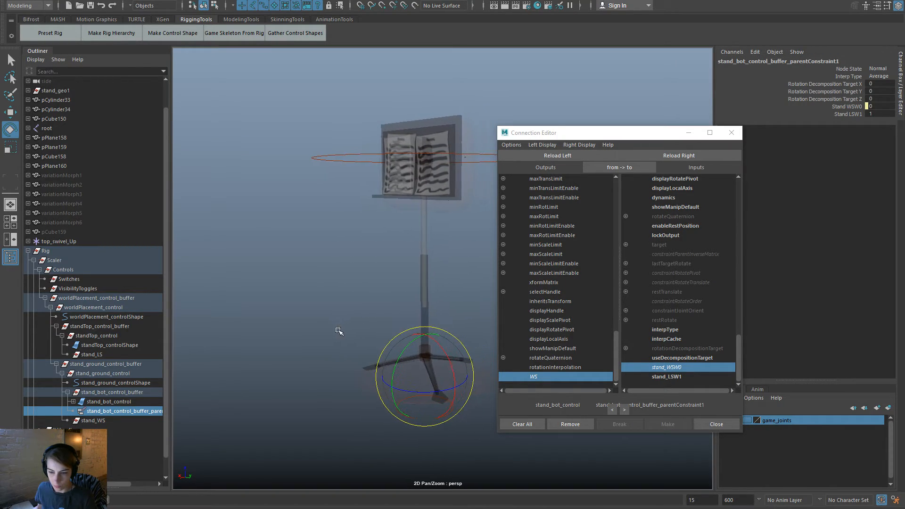
pyautogui.press('space')
pyautogui.click(406, 193)
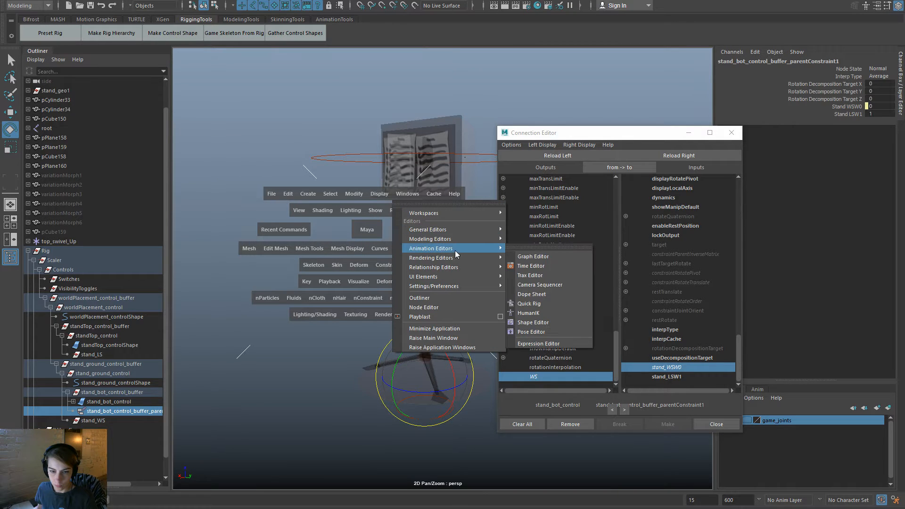
pyautogui.moveTo(467, 266)
pyautogui.hotkey('alt', 'Tab')
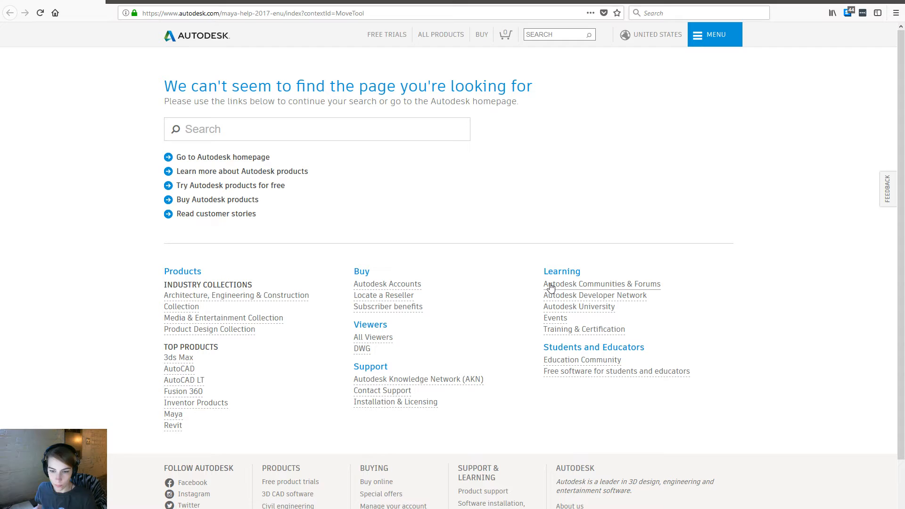
pyautogui.hotkey('alt', 'Tab')
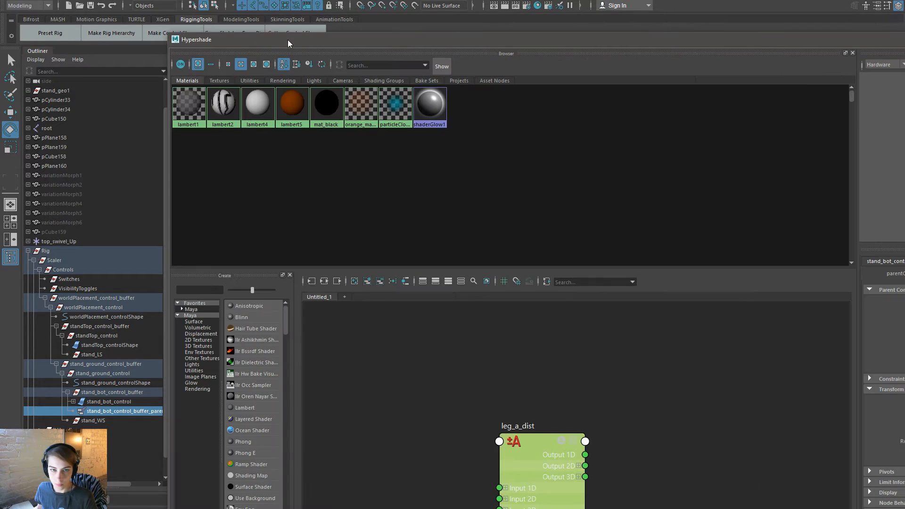
# Create a Reverse general utility node in the Hypershade.
pyautogui.press('space')
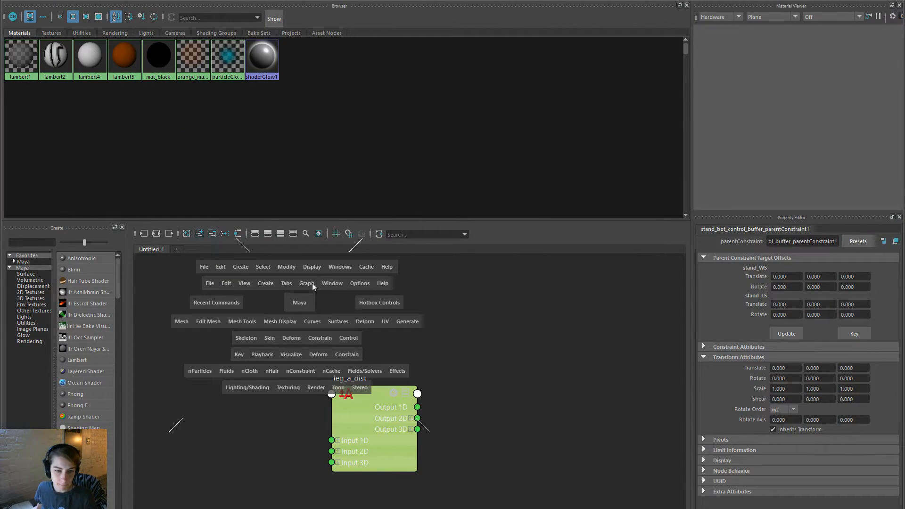
pyautogui.click(303, 284)
pyautogui.click(286, 268)
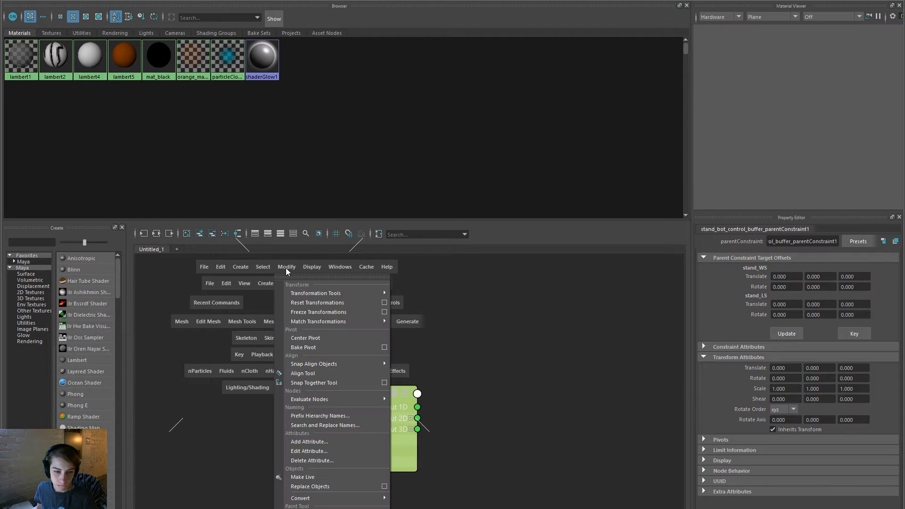
pyautogui.moveTo(286, 270); pyautogui.dragTo(356, 291)
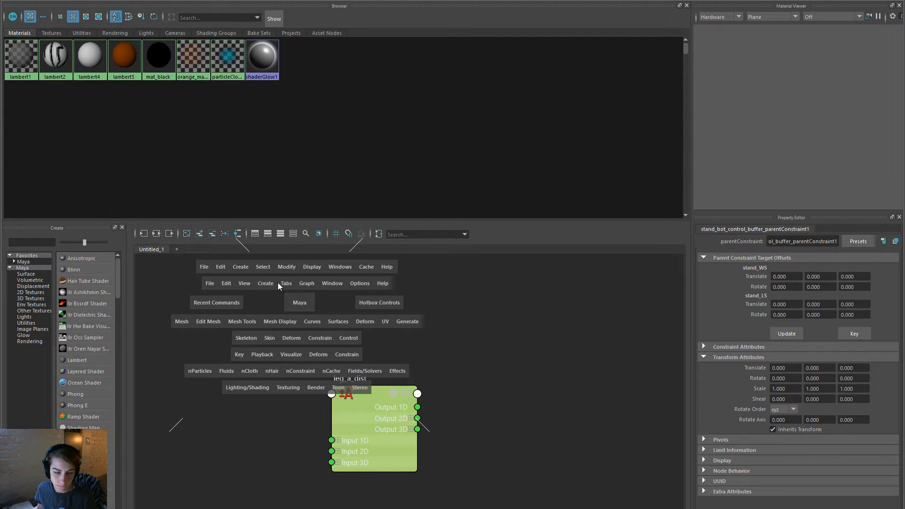
pyautogui.click(263, 283)
pyautogui.moveTo(337, 362)
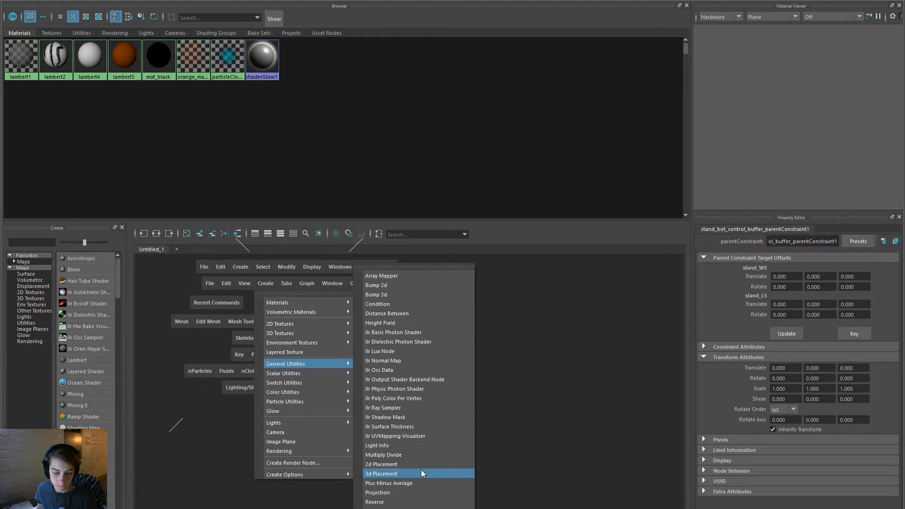
pyautogui.click(424, 502)
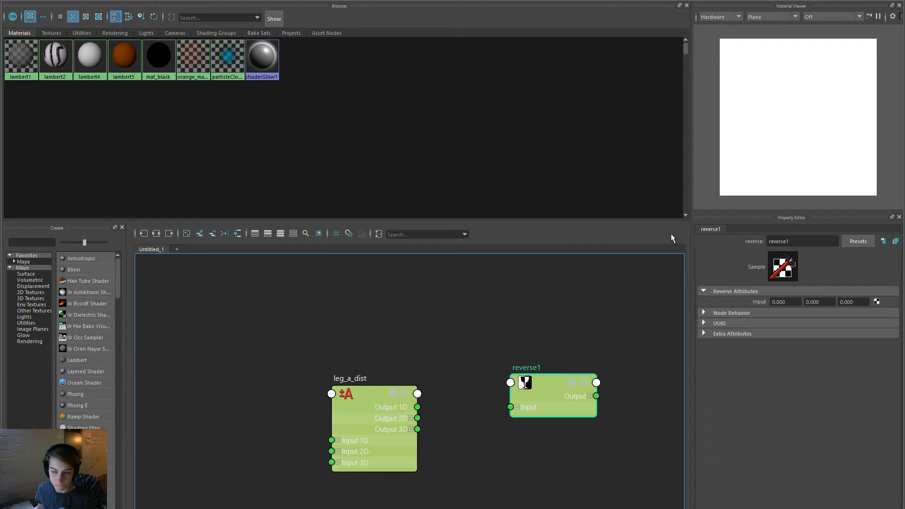
# Rename the new reverse node to stand_LS_Rev.
pyautogui.doubleClick(810, 237)
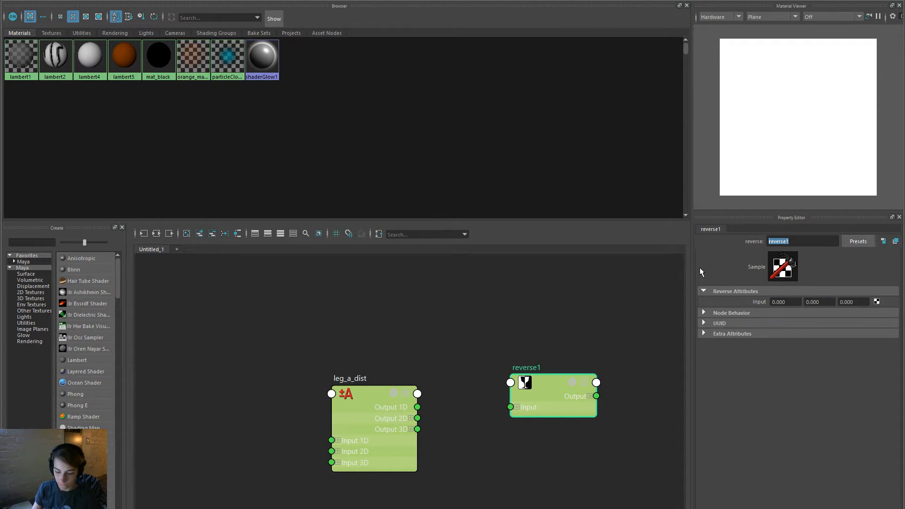
pyautogui.press('BackSpace')
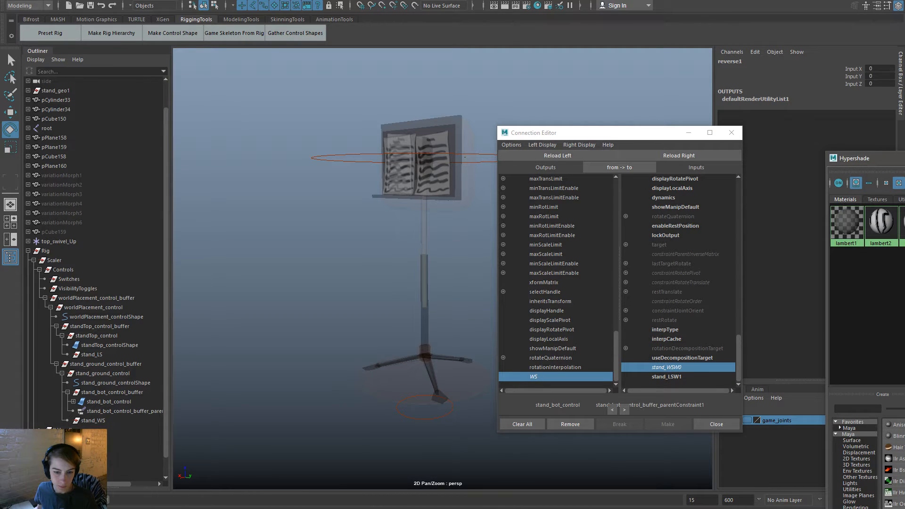
pyautogui.moveTo(895, 158); pyautogui.dragTo(192, 133)
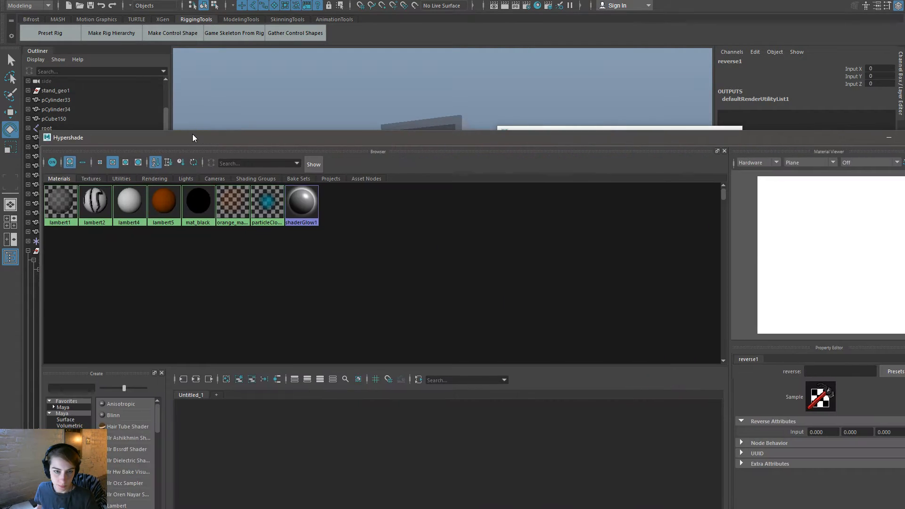
pyautogui.doubleClick(192, 135)
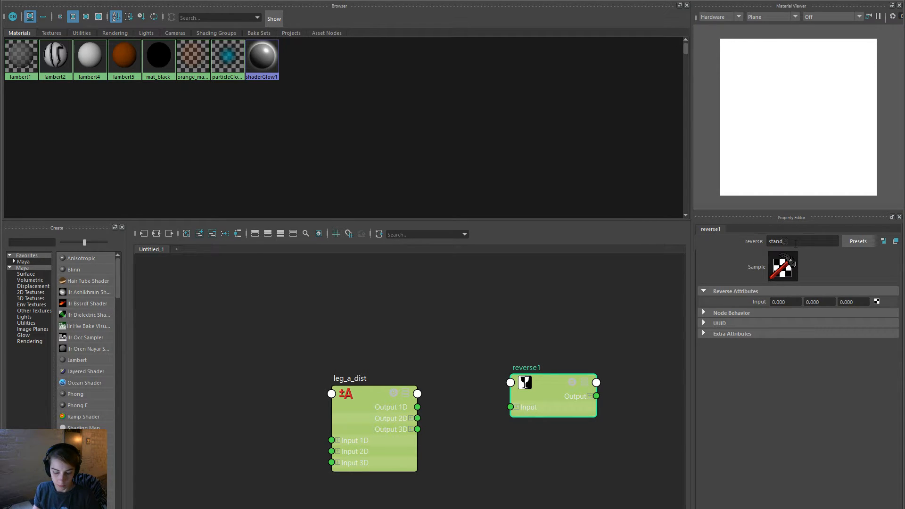
pyautogui.write('v')
pyautogui.press('Return')
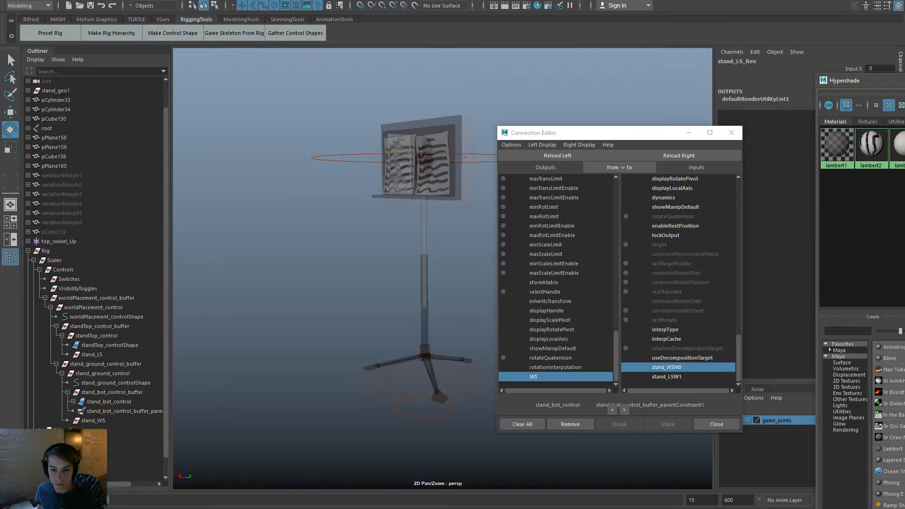
# Connect the WS attribute of stand_bot_control to the inputX of the stand_LS_Rev node.
pyautogui.click(660, 157)
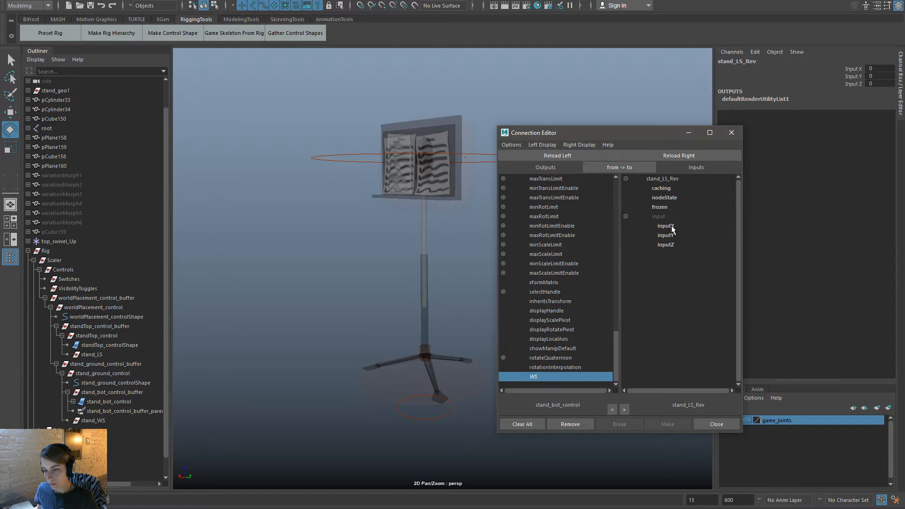
pyautogui.click(672, 227)
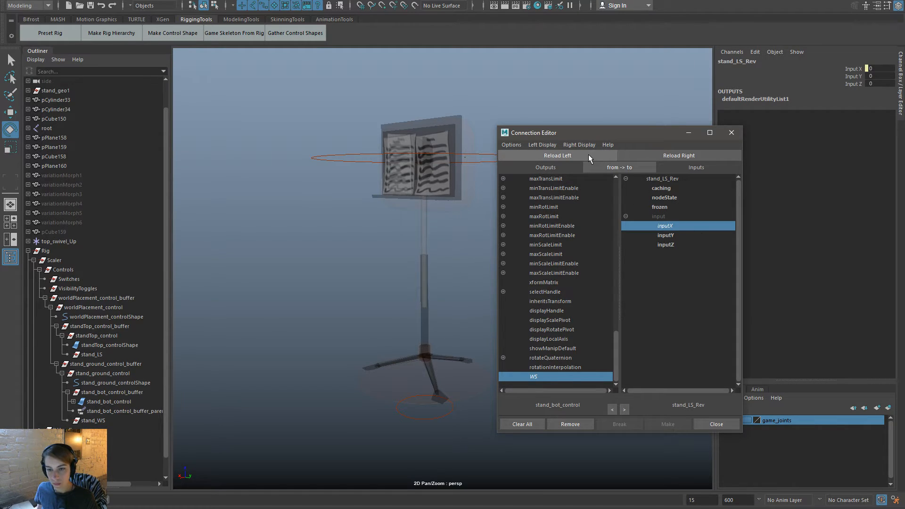
# Connect outputX of stand_LS_Rev to the stand_LSW1 weight of stand_bot_control_buffer_parentConstraint1, and close the Connection Editor.
pyautogui.click(575, 157)
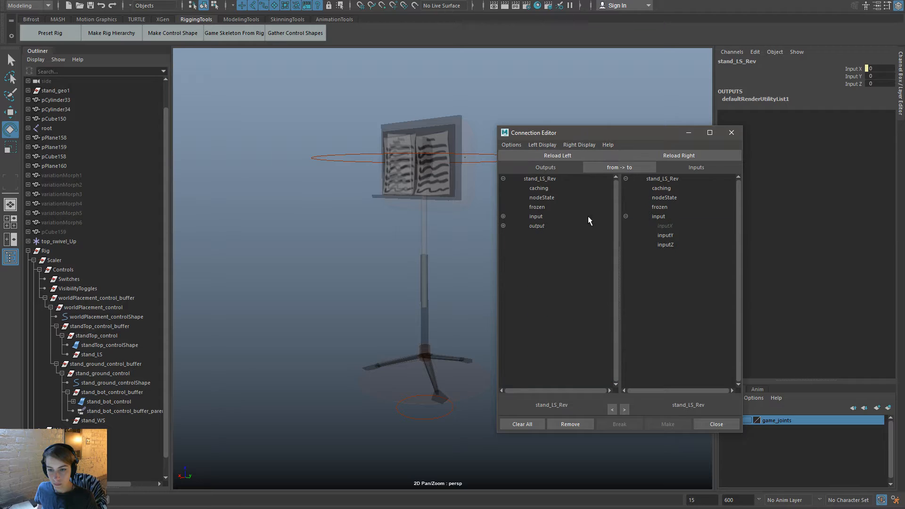
pyautogui.click(502, 226)
pyautogui.click(561, 234)
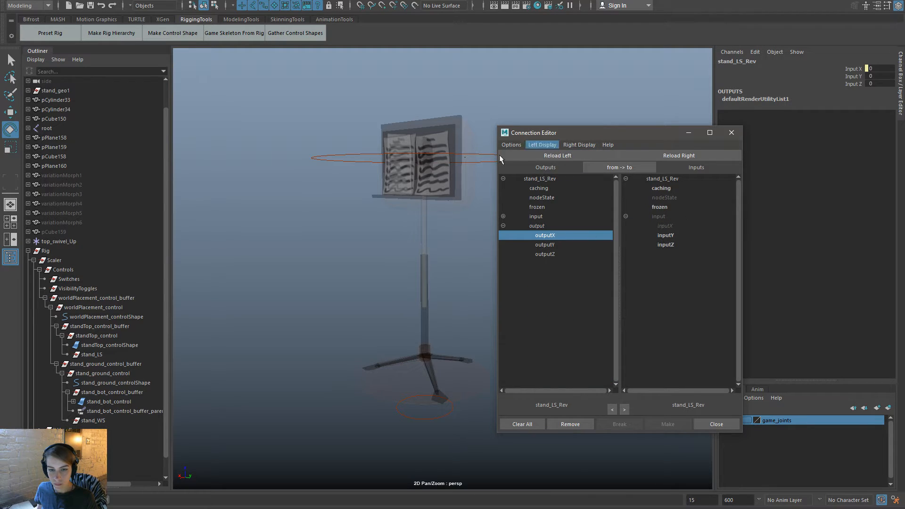
pyautogui.click(134, 418)
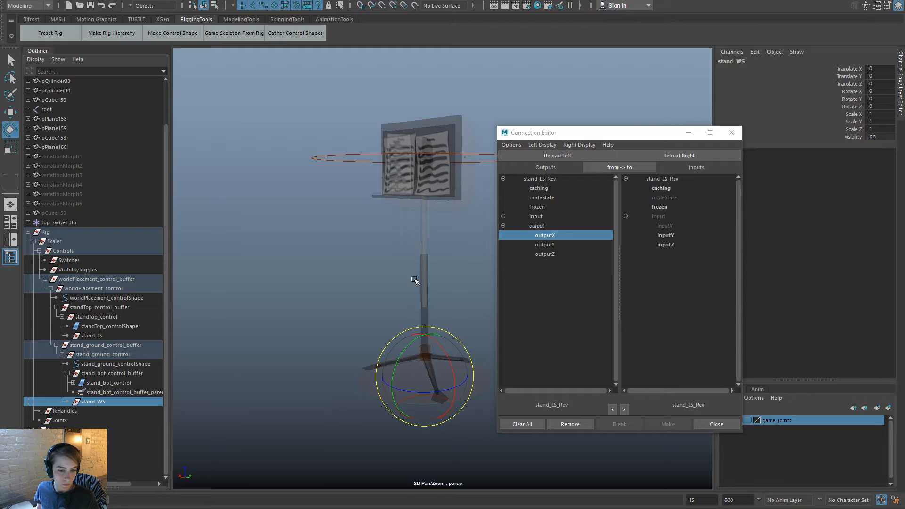
pyautogui.click(480, 377)
pyautogui.click(126, 393)
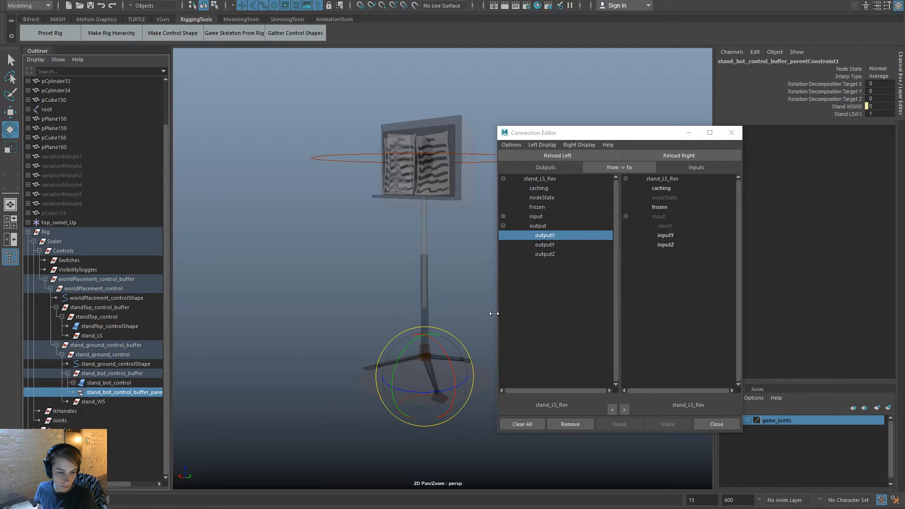
pyautogui.click(708, 151)
pyautogui.scroll(-10, 691, 264)
pyautogui.scroll(-6, 693, 292)
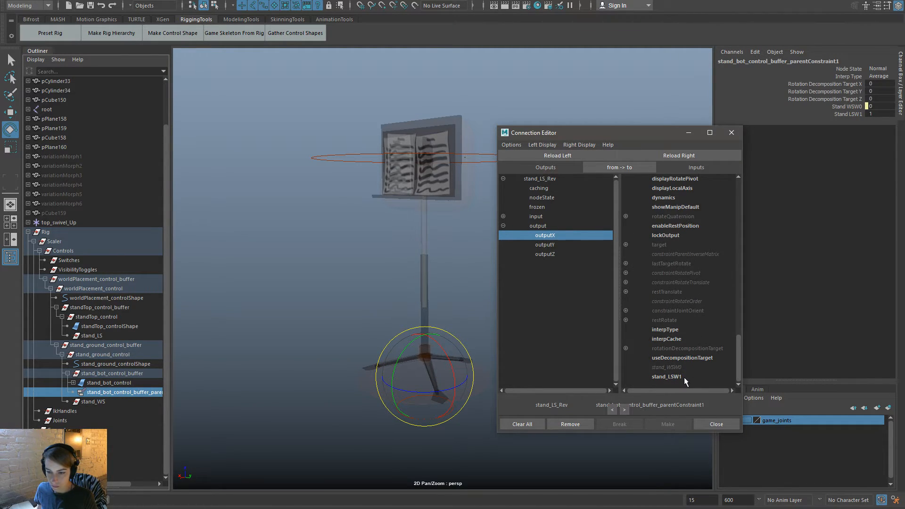
pyautogui.click(683, 377)
pyautogui.click(731, 133)
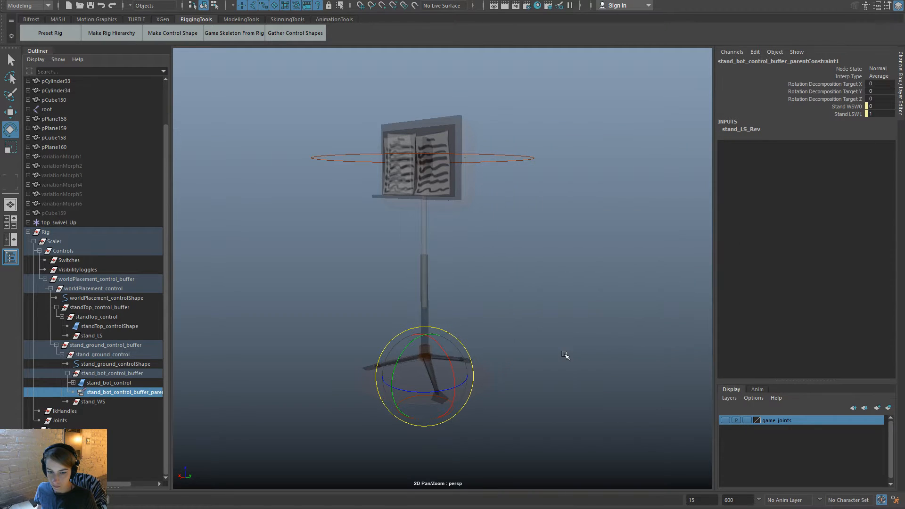
# Rotate standTop_control freehand to test how the stand's base follows in local space.
pyautogui.click(501, 415)
pyautogui.click(475, 389)
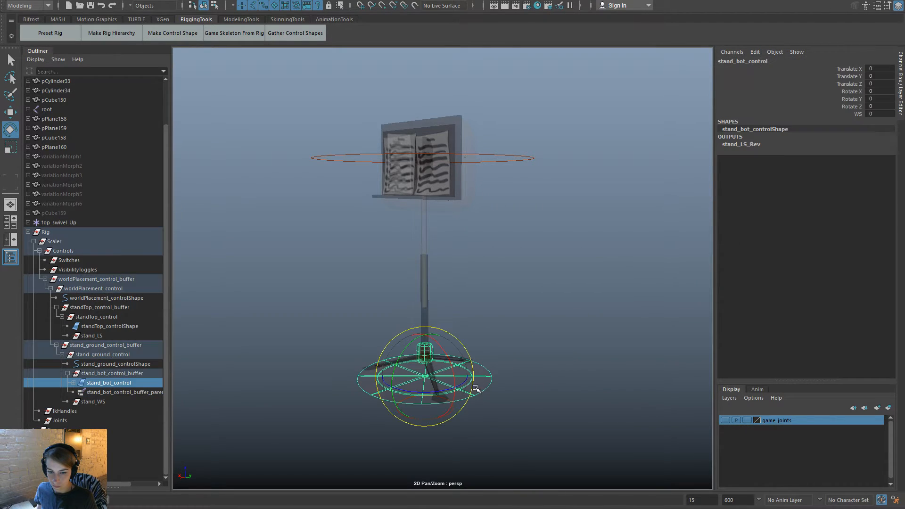
pyautogui.click(671, 230)
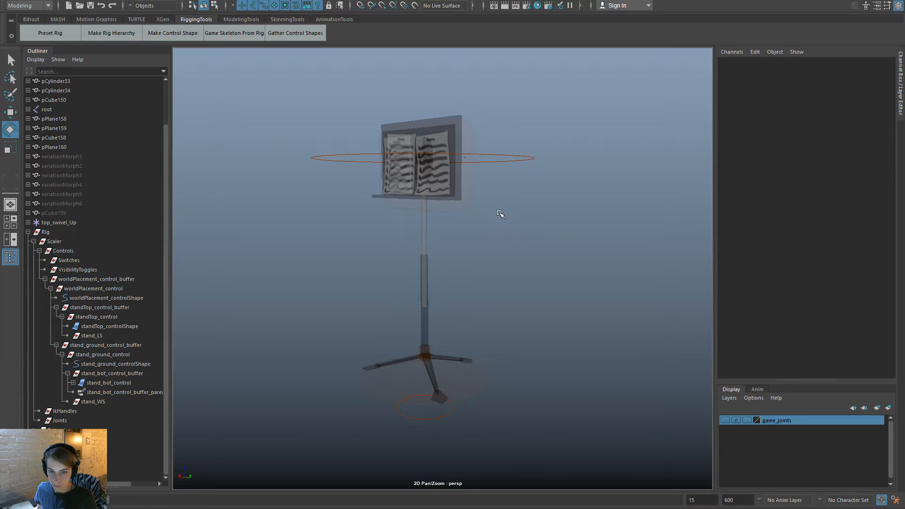
pyautogui.click(471, 192)
pyautogui.moveTo(428, 160); pyautogui.dragTo(411, 187)
# Set the WS attribute of stand_bot_control to 1.
pyautogui.click(514, 284)
pyautogui.click(503, 284)
pyautogui.click(842, 114)
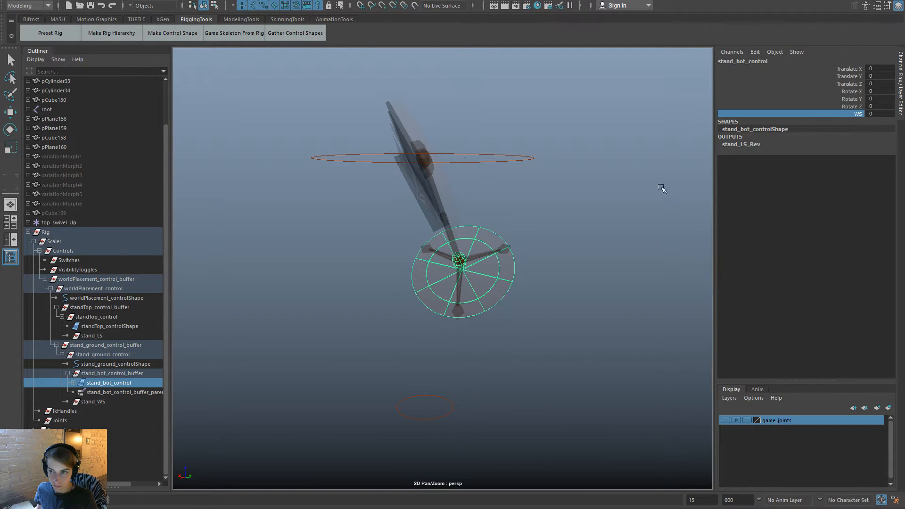
pyautogui.moveTo(521, 244); pyautogui.dragTo(547, 243, button='middle')
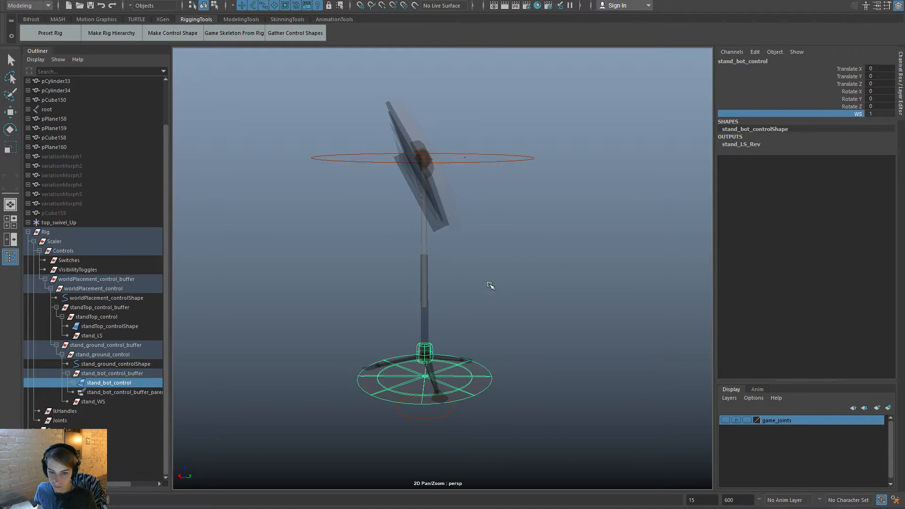
# Test world space by rotating standTop_control and worldPlacement_control freehand, and undo the world placement rotation.
pyautogui.click(453, 208)
pyautogui.moveTo(406, 192); pyautogui.dragTo(459, 114)
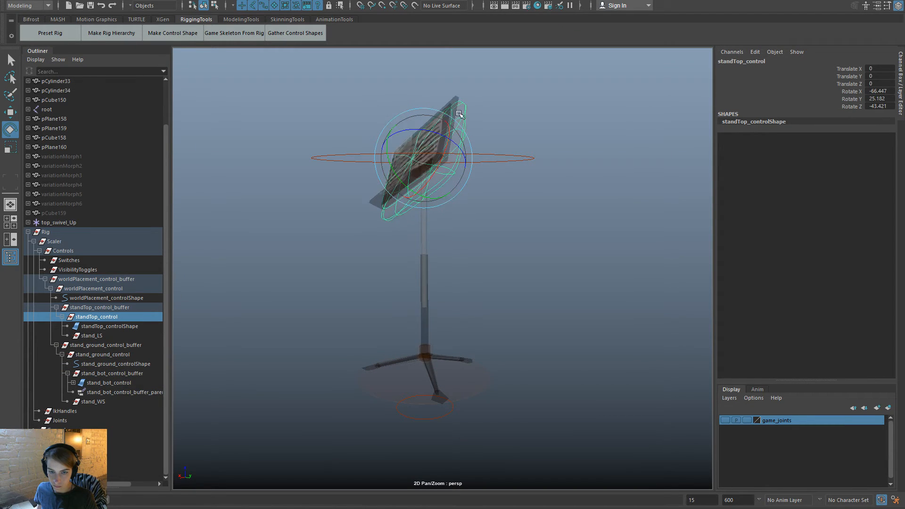
pyautogui.click(504, 162)
pyautogui.moveTo(423, 181); pyautogui.dragTo(465, 209)
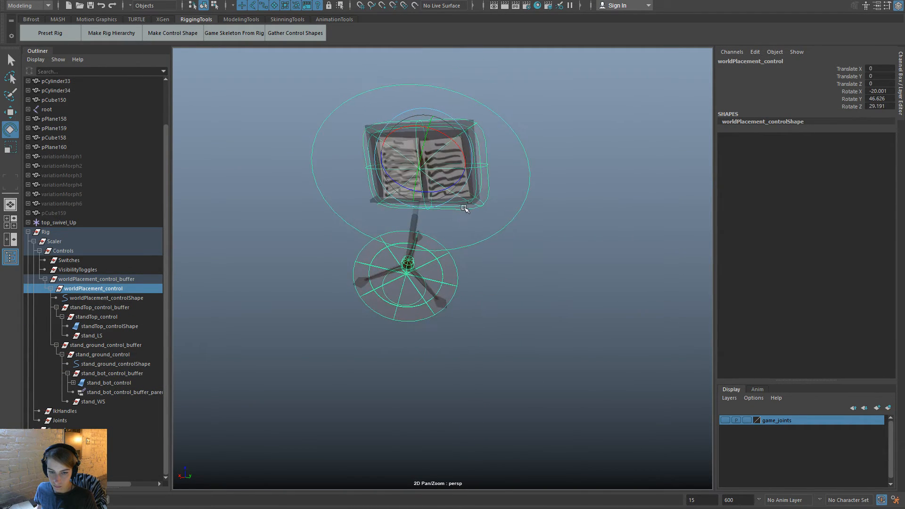
pyautogui.hotkey('ctrl', 'z')
# Reset Rotate X, Y and Z of standTop_control to 0.
pyautogui.click(476, 364)
pyautogui.click(475, 375)
pyautogui.click(465, 121)
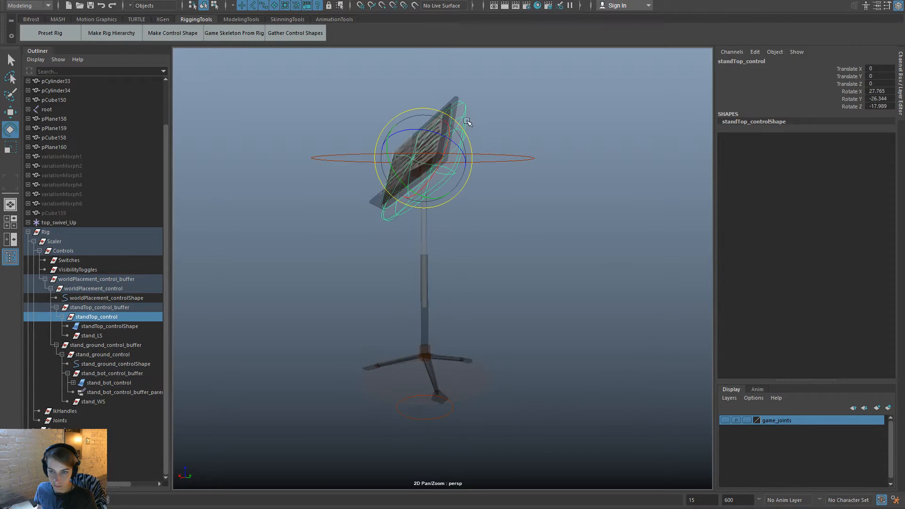
pyautogui.moveTo(877, 91); pyautogui.dragTo(877, 107)
pyautogui.write('0')
pyautogui.press('Return')
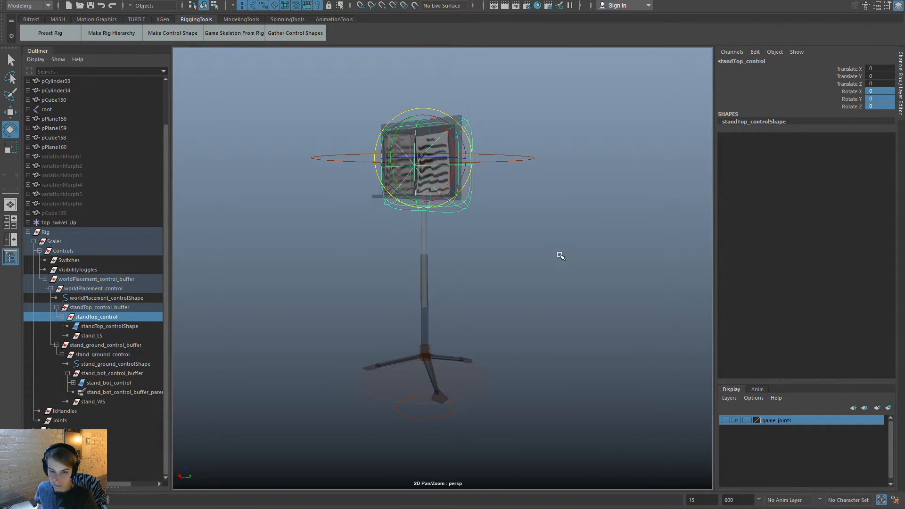
# Parent the top_swivel_Up locator under the HiddenNodes group and collapse the Rig hierarchy.
pyautogui.click(560, 255)
pyautogui.keyDown('alt'); pyautogui.moveTo(598, 344); pyautogui.dragTo(561, 295); pyautogui.keyUp('alt')
pyautogui.keyDown('alt'); pyautogui.moveTo(505, 228); pyautogui.dragTo(469, 131); pyautogui.keyUp('alt')
pyautogui.keyDown('ctrl'); pyautogui.moveTo(525, 204); pyautogui.dragTo(464, 177); pyautogui.keyUp('ctrl')
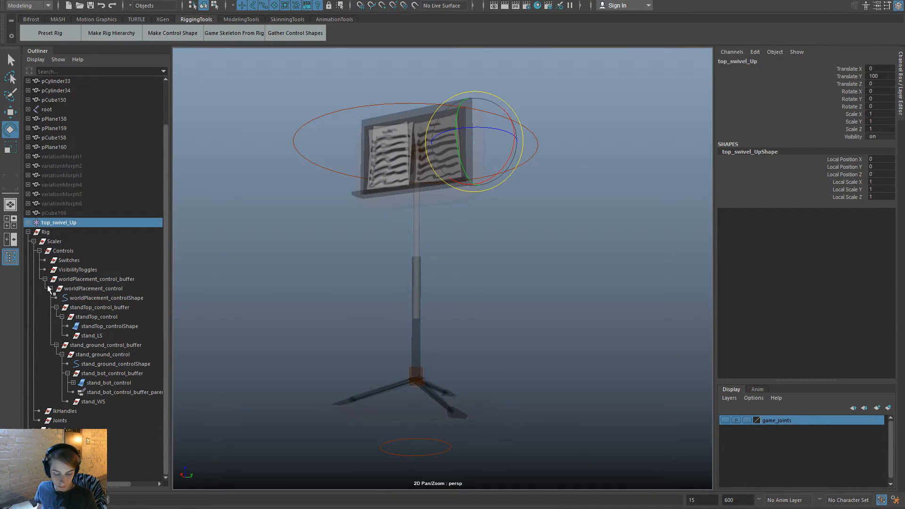
pyautogui.click(28, 221)
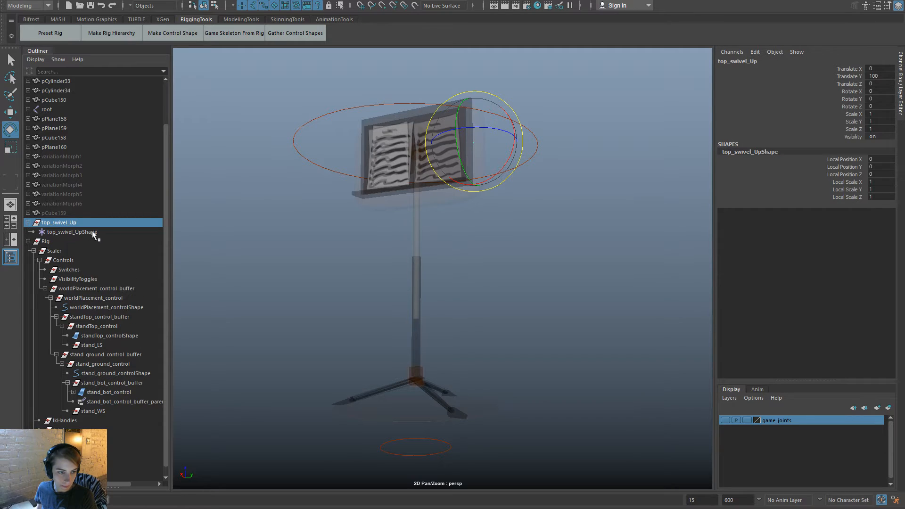
pyautogui.click(93, 232)
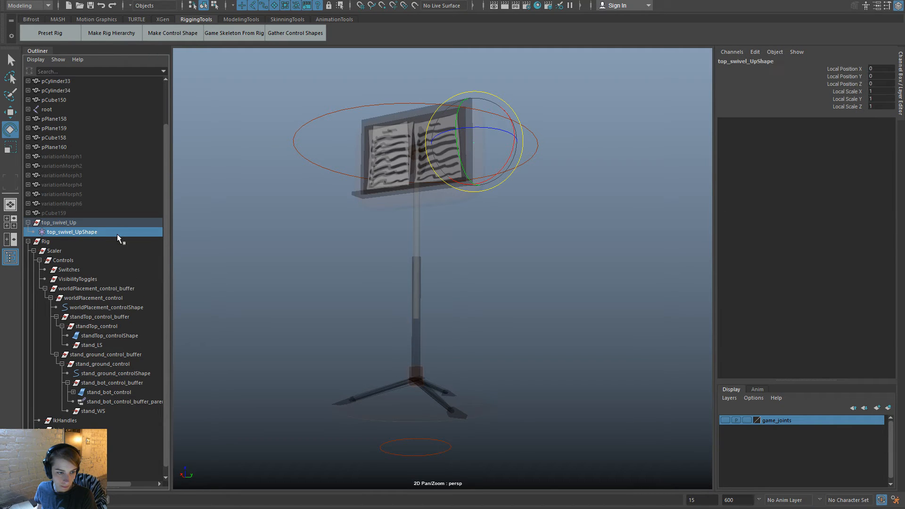
pyautogui.click(82, 222)
pyautogui.keyDown('ctrl'); pyautogui.click(81, 439); pyautogui.keyUp('ctrl')
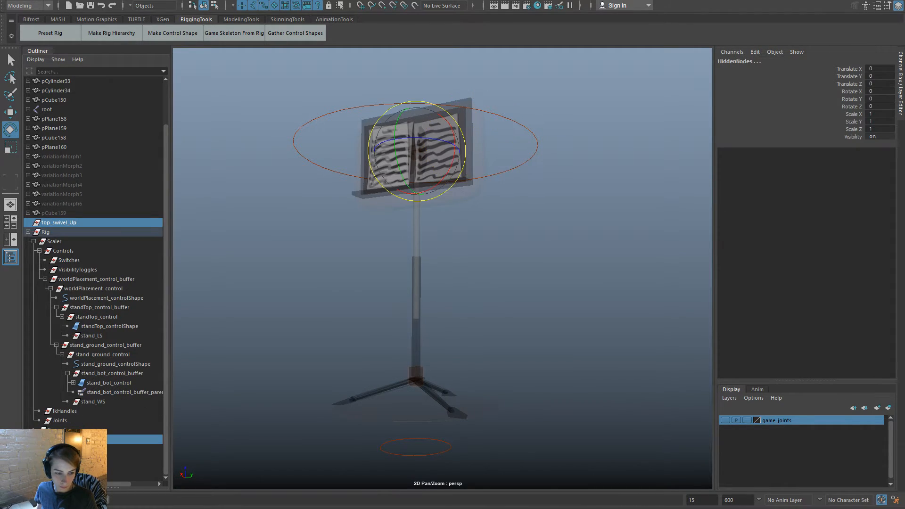
pyautogui.press('p')
pyautogui.click(27, 231)
pyautogui.click(255, 235)
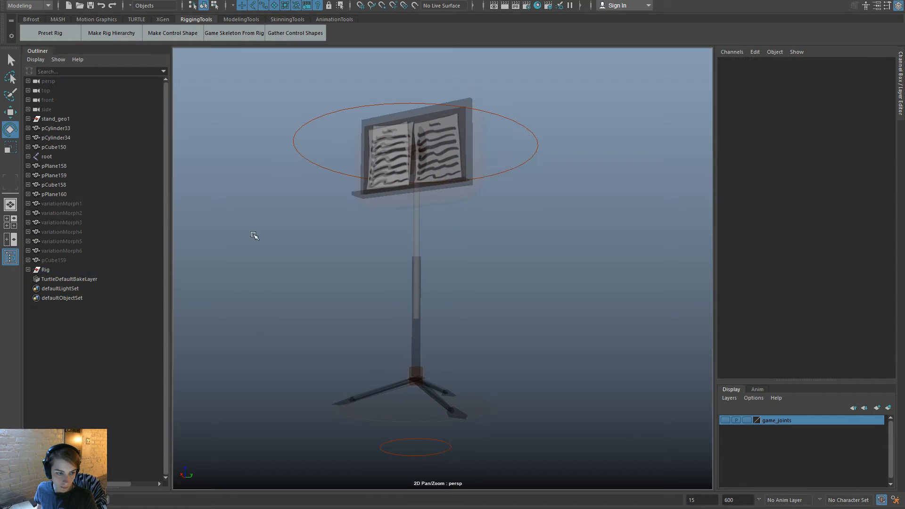
# Open the recent animation scene that references the accordion, piano pedals and MusicStand rigs.
pyautogui.keyDown('alt'); pyautogui.moveTo(257, 253); pyautogui.dragTo(378, 315); pyautogui.keyUp('alt')
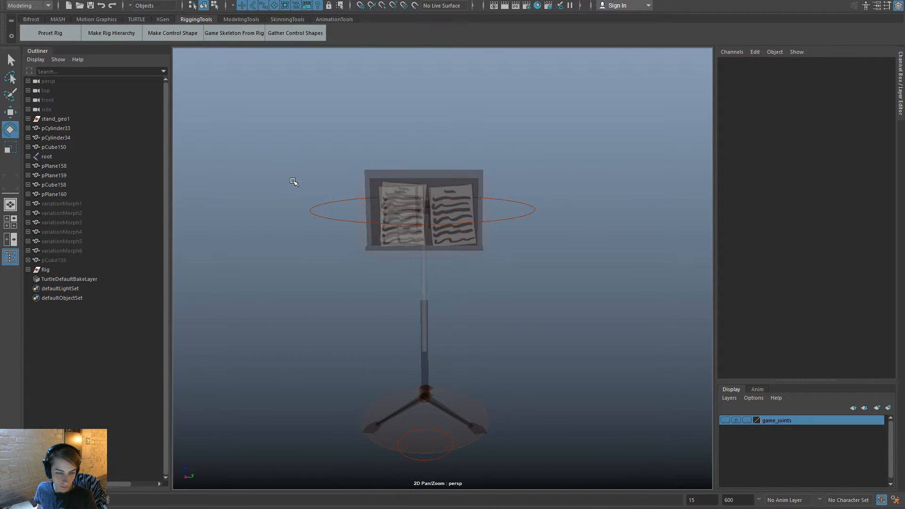
pyautogui.press('space')
pyautogui.click(256, 99)
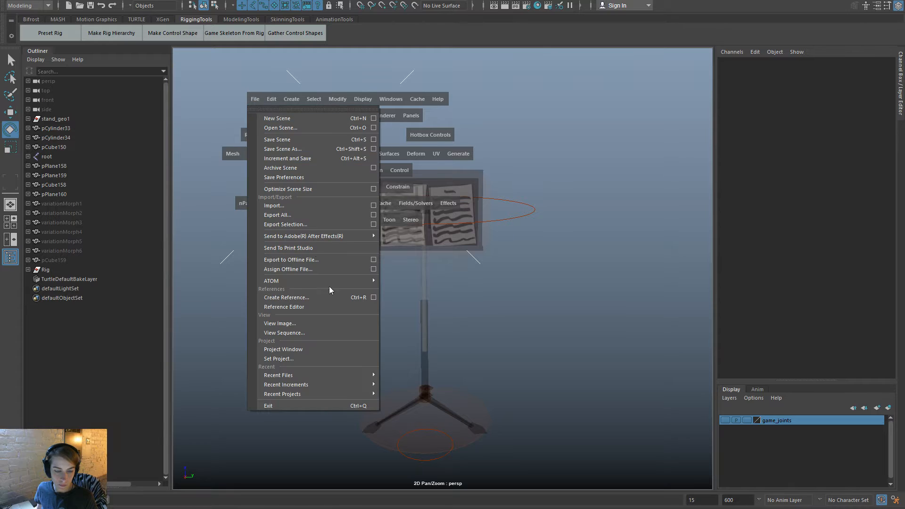
pyautogui.moveTo(352, 375)
pyautogui.click(455, 384)
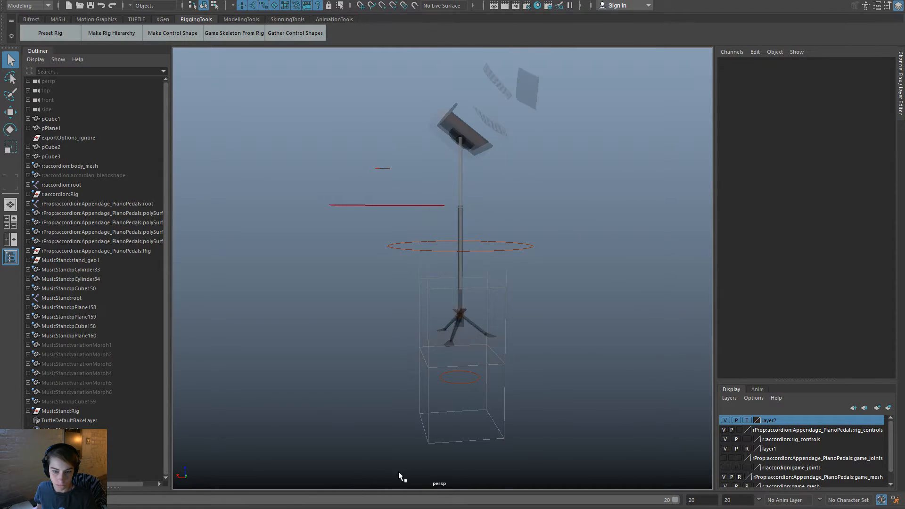
# Set WS of MusicStand:stand_bot_control to 0, and scrub and play the animation to test local space.
pyautogui.click(480, 300)
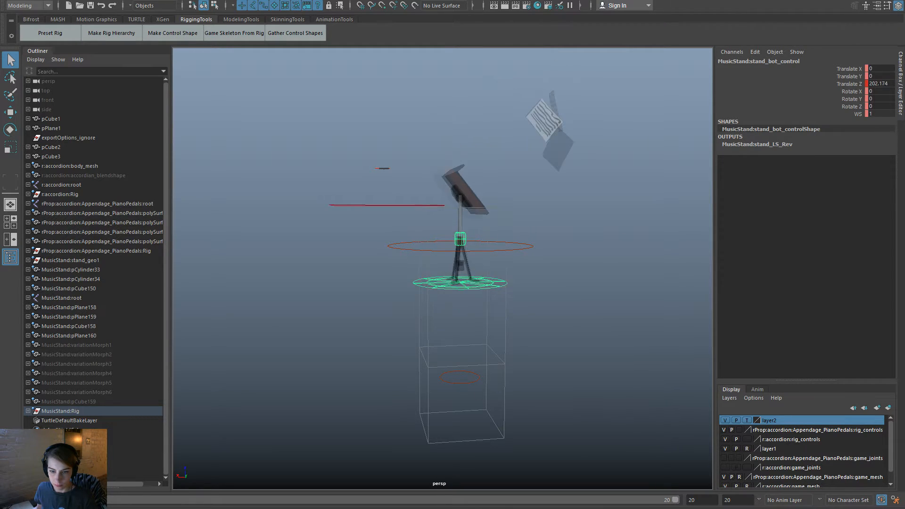
pyautogui.doubleClick(889, 114)
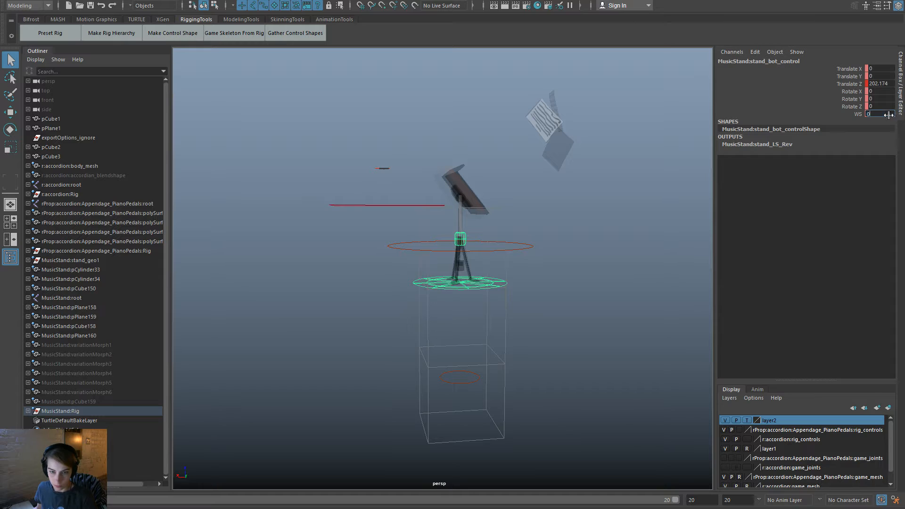
pyautogui.press('Return')
pyautogui.moveTo(302, 506); pyautogui.dragTo(452, 508)
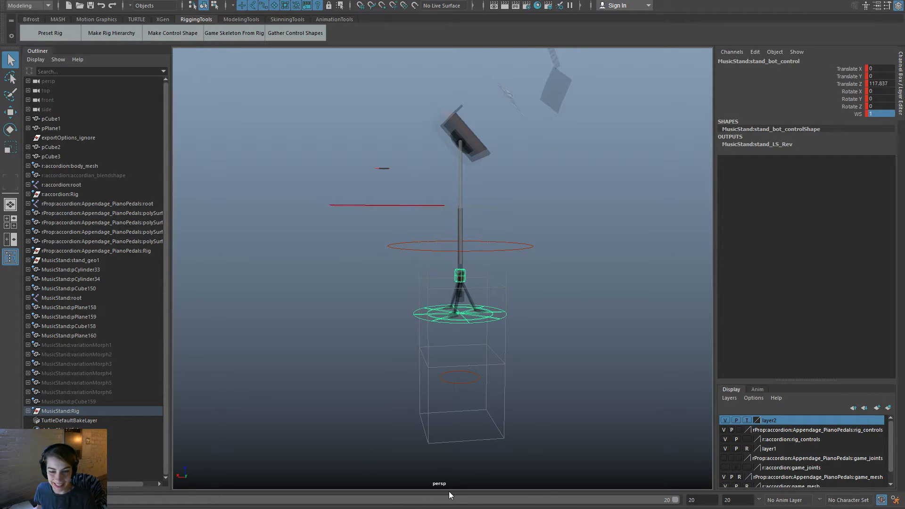
pyautogui.hotkey('alt', 'v')
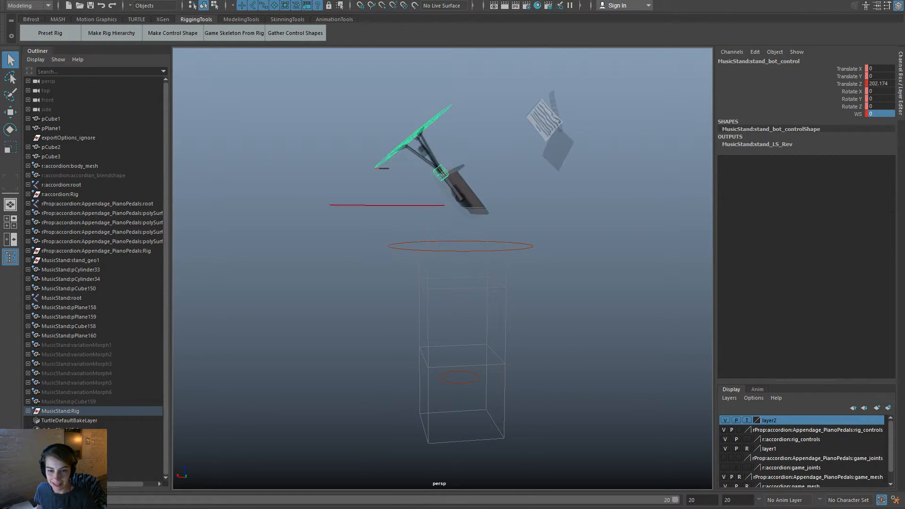
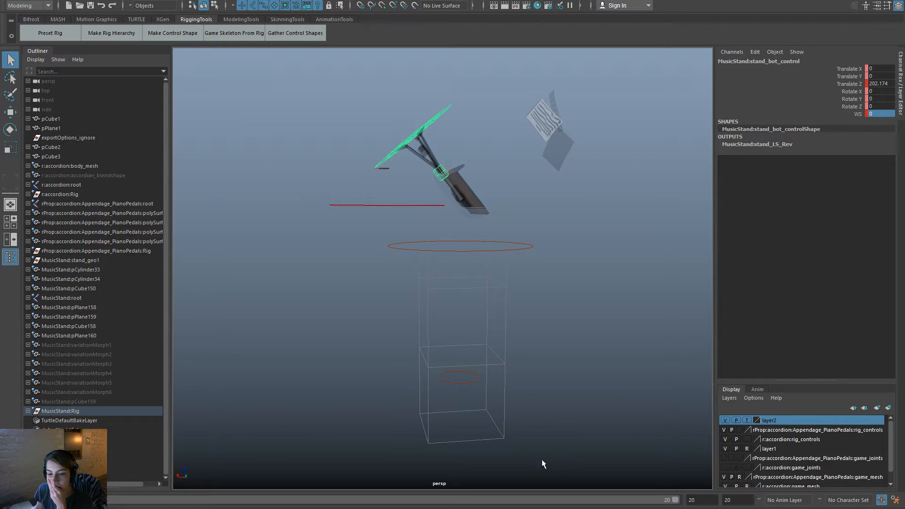
# Set the WS attribute of MusicStand:stand_bot_control to 1.
pyautogui.click(874, 114)
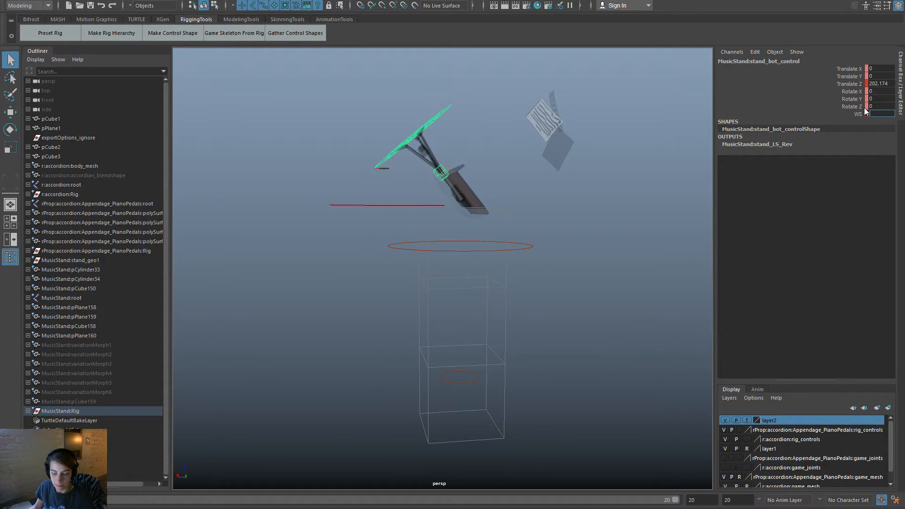
pyautogui.write('1')
pyautogui.press('Return')
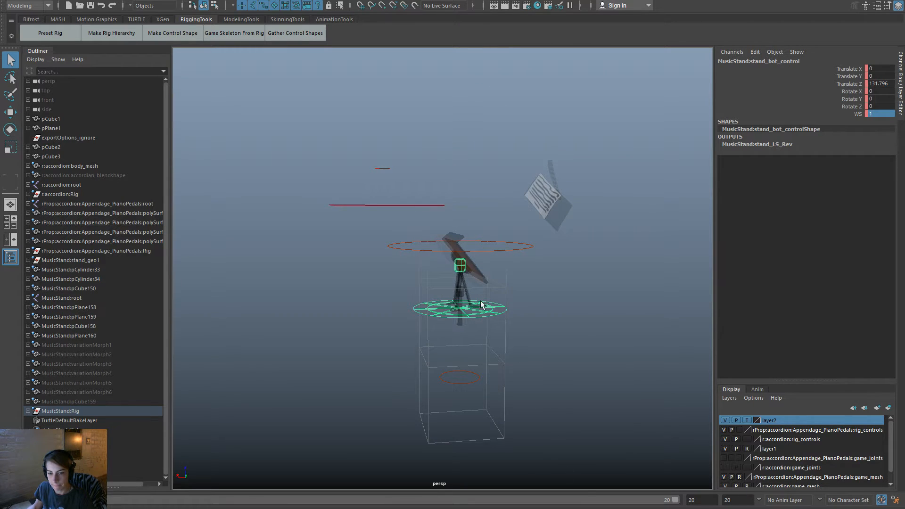
# Rotate MusicStand:standTop_control to about -93.6 degrees in Y, and play back the animation to check it.
pyautogui.click(479, 282)
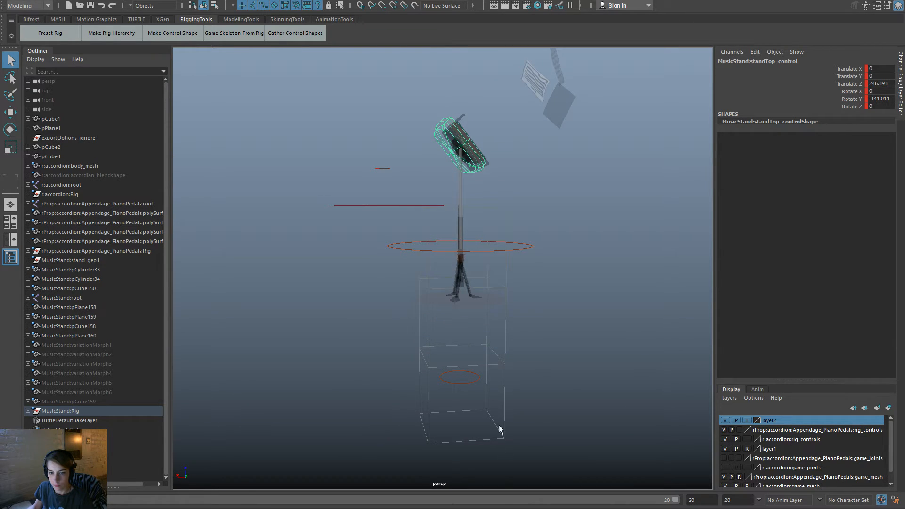
pyautogui.press('e')
pyautogui.moveTo(450, 193); pyautogui.dragTo(503, 216)
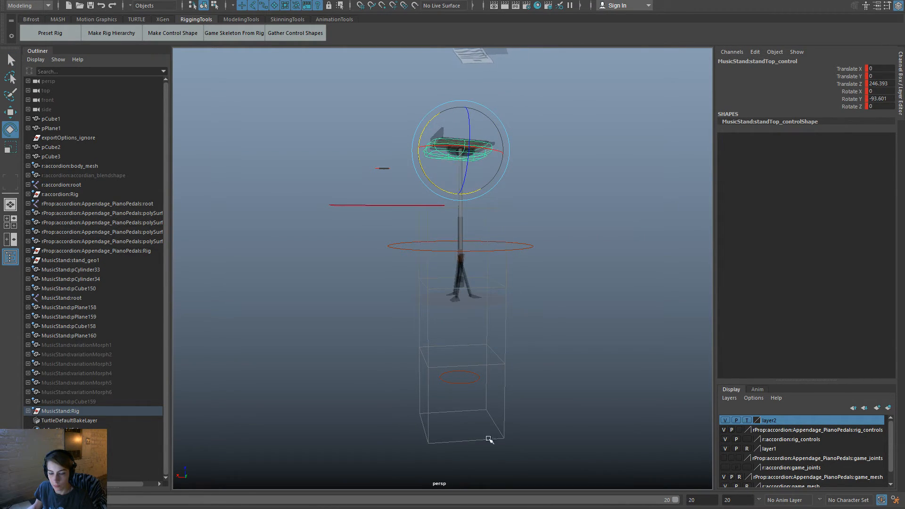
pyautogui.hotkey('alt', 'v')
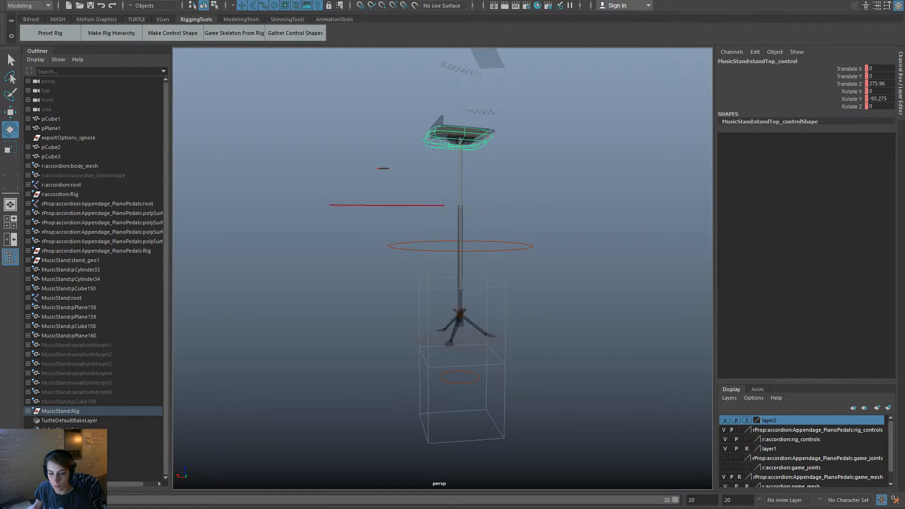
pyautogui.hotkey('alt', 'v')
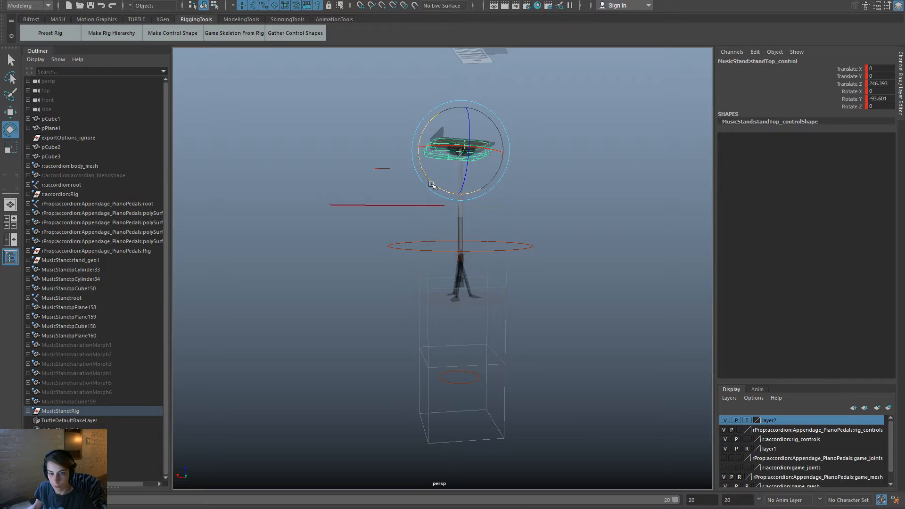
# Pose MusicStand:standTop_control on another frame, moving it to about X -81.1, Y 33.3 and rotating it to about -190.4 degrees in Y.
pyautogui.moveTo(431, 185); pyautogui.dragTo(464, 336)
pyautogui.moveTo(514, 508); pyautogui.dragTo(553, 507)
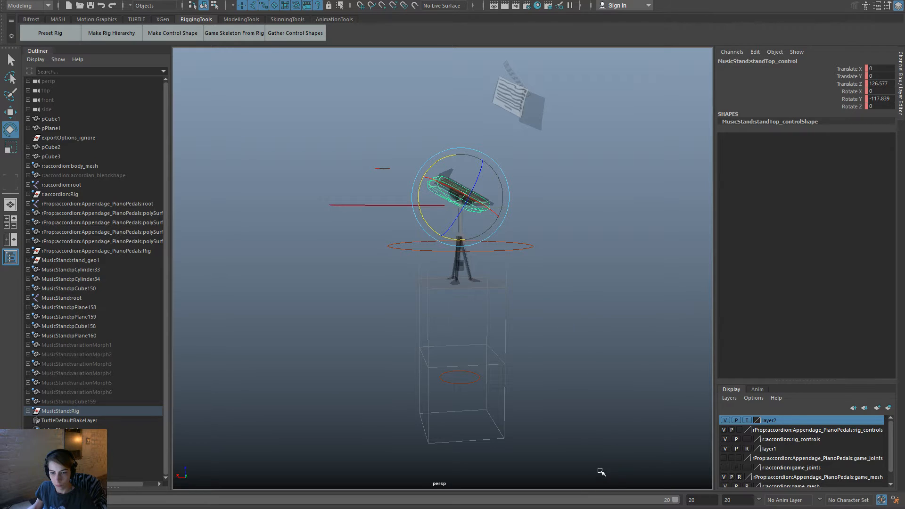
pyautogui.press('w')
pyautogui.moveTo(461, 198); pyautogui.dragTo(494, 252)
pyautogui.press('e')
pyautogui.moveTo(456, 278); pyautogui.dragTo(445, 233)
pyautogui.press('w')
pyautogui.moveTo(516, 253)
pyautogui.mouseDown()
pyautogui.moveTo(481, 292)
pyautogui.moveTo(470, 282)
pyautogui.moveTo(525, 253)
pyautogui.mouseUp()
pyautogui.press('e')
# Set the WS attribute of MusicStand:stand_bot_control to 0 on the current frame.
pyautogui.click(410, 309)
pyautogui.click(435, 294)
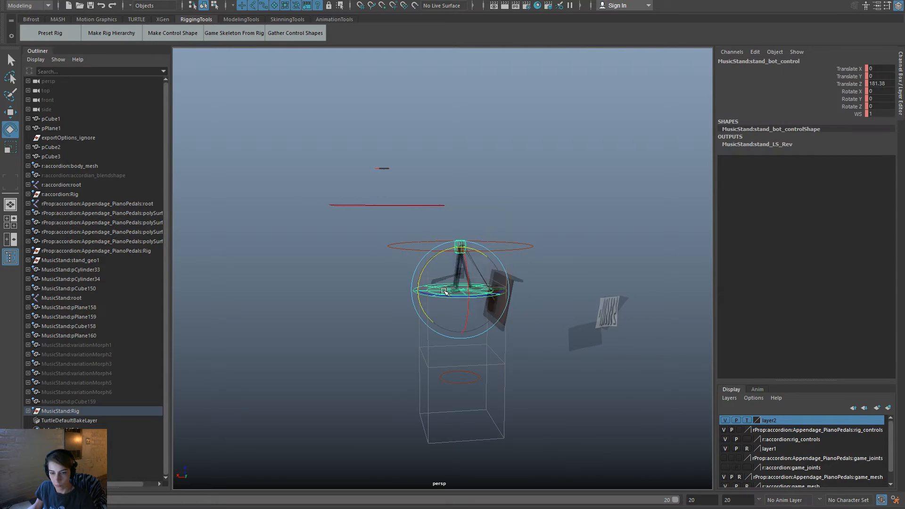
pyautogui.doubleClick(870, 114)
pyautogui.write('0')
pyautogui.press('Return')
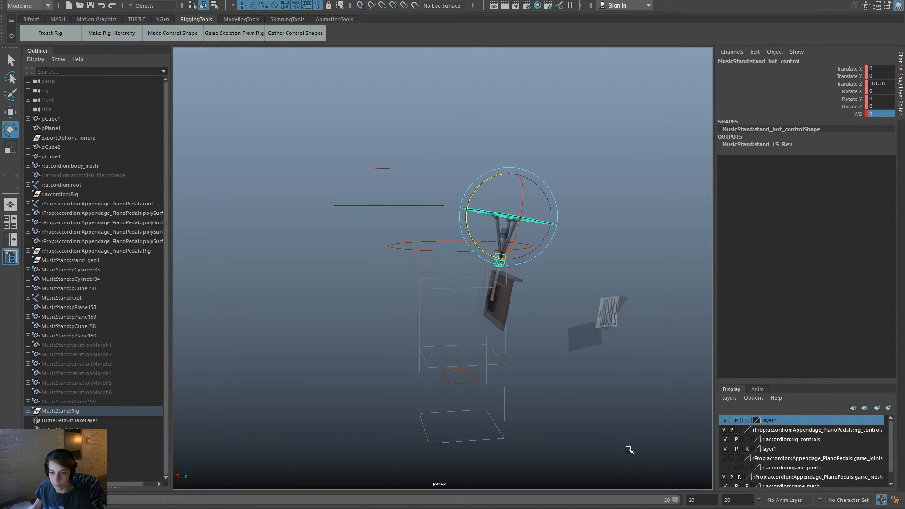
# Play and stop the animation several times to check the stand base switching between world and local space.
pyautogui.hotkey('alt', 'v')
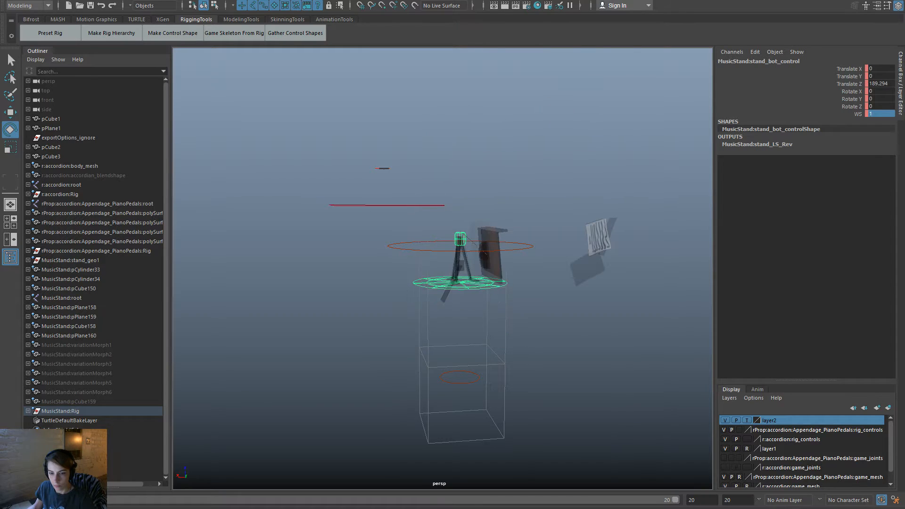
pyautogui.hotkey('alt', 'v')
pyautogui.hotkey('alt', 'v')
pyautogui.hotkey('alt', 'v')
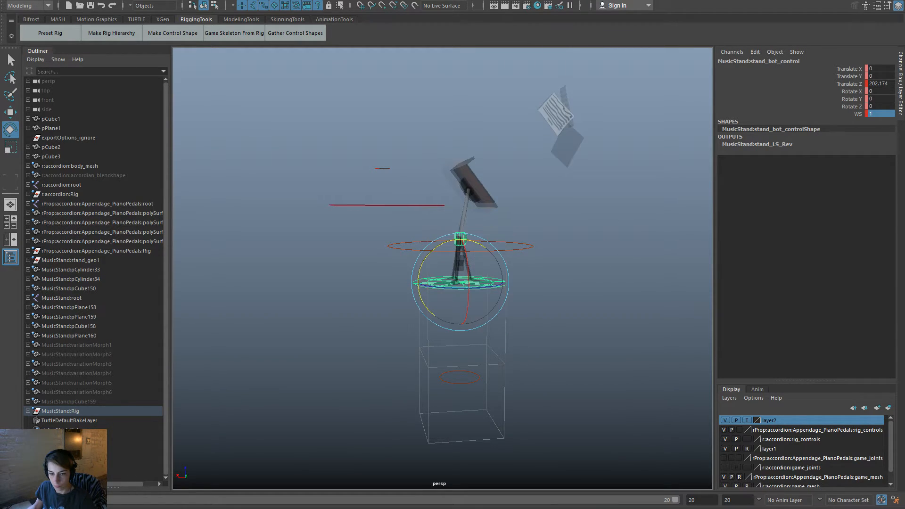
pyautogui.hotkey('alt', 'v')
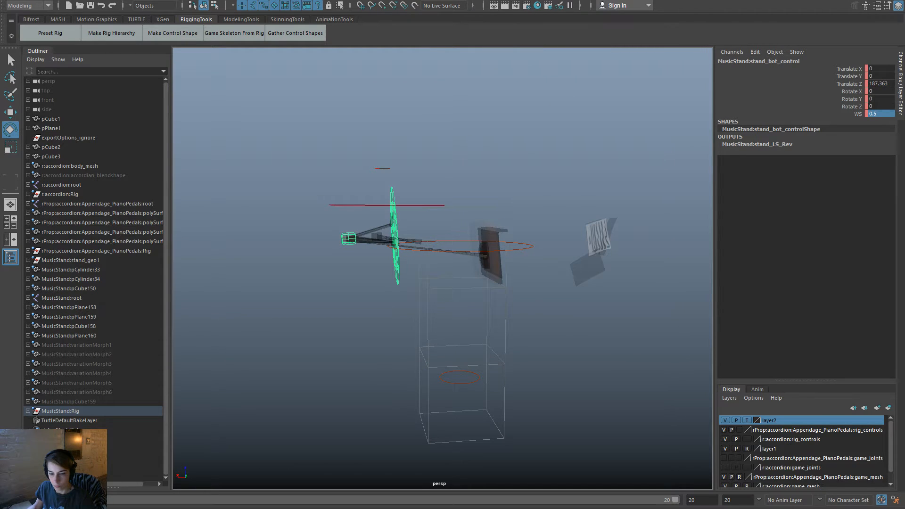
pyautogui.hotkey('alt', 'v')
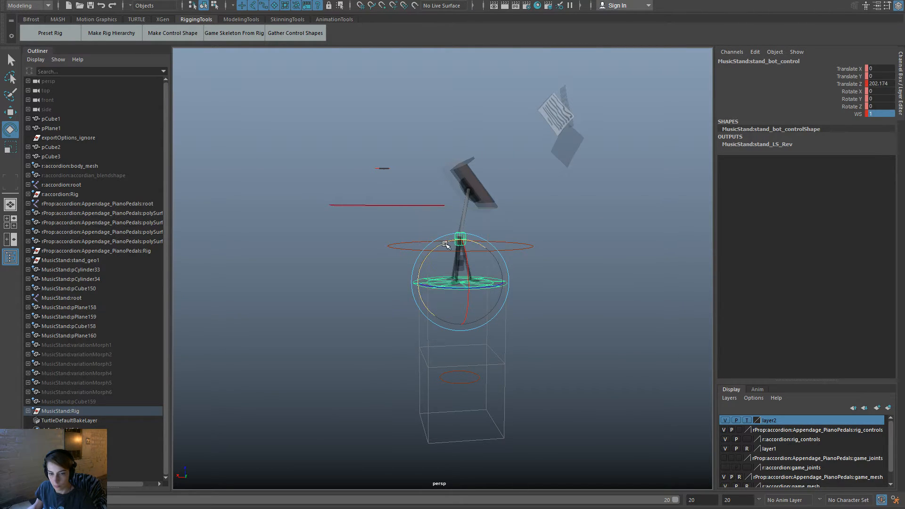
# Rotate MusicStand:stand_bot_control to about -13.9 degrees in Y, move it to about X 43.8, Z 217.1, and play back the animation.
pyautogui.moveTo(445, 244); pyautogui.dragTo(464, 264)
pyautogui.press('w')
pyautogui.moveTo(418, 283); pyautogui.dragTo(406, 280)
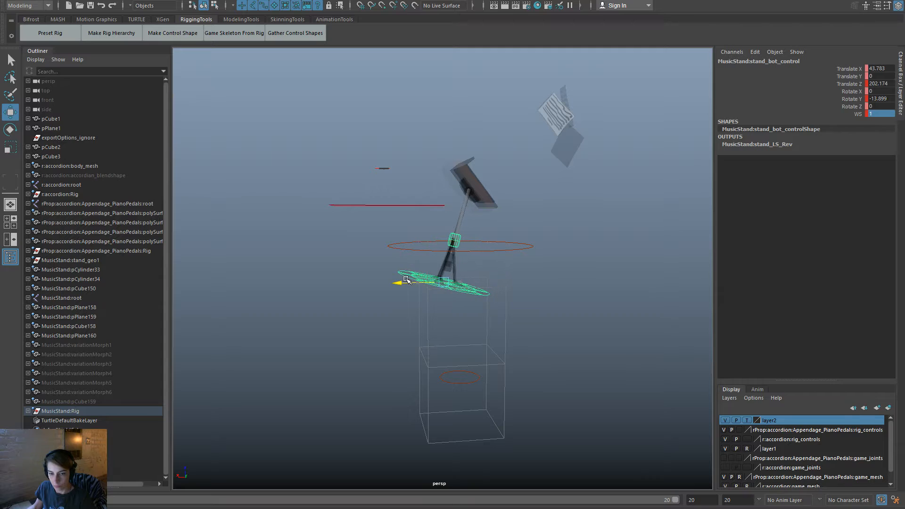
pyautogui.moveTo(443, 238); pyautogui.dragTo(443, 231)
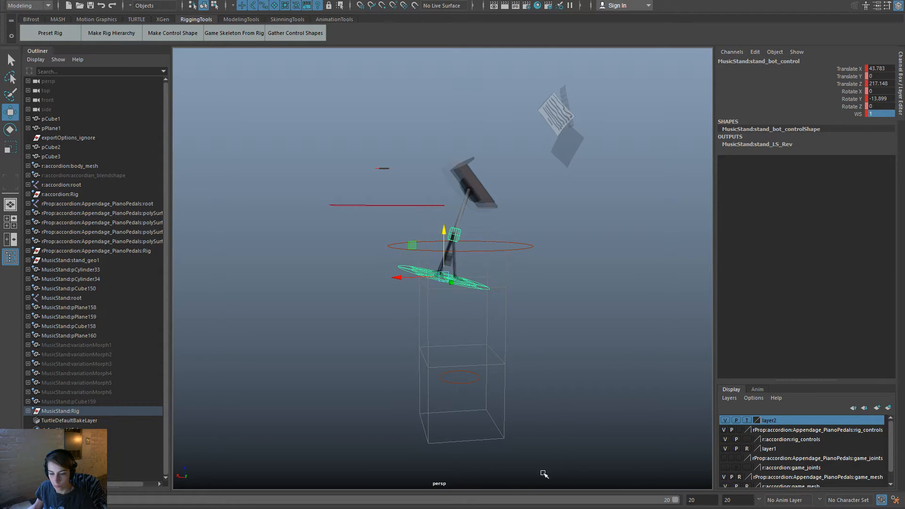
pyautogui.hotkey('alt', 'v')
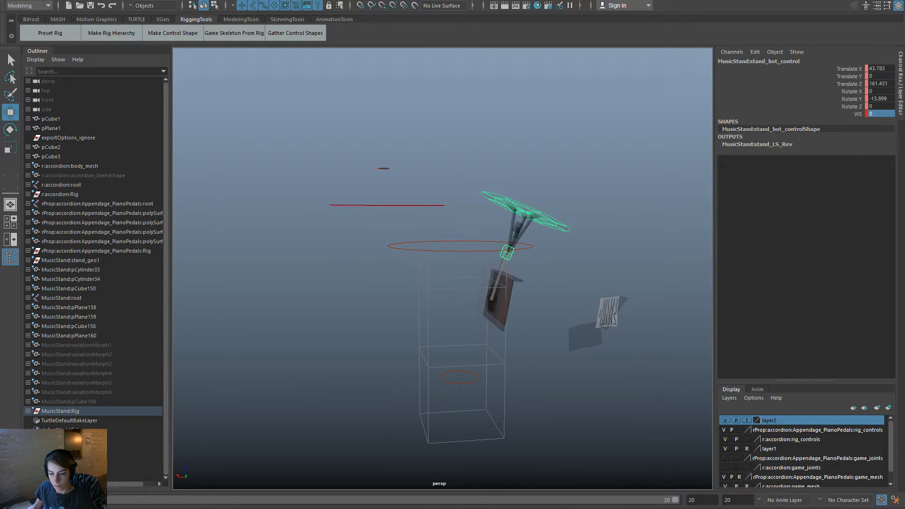
pyautogui.hotkey('alt', 'v')
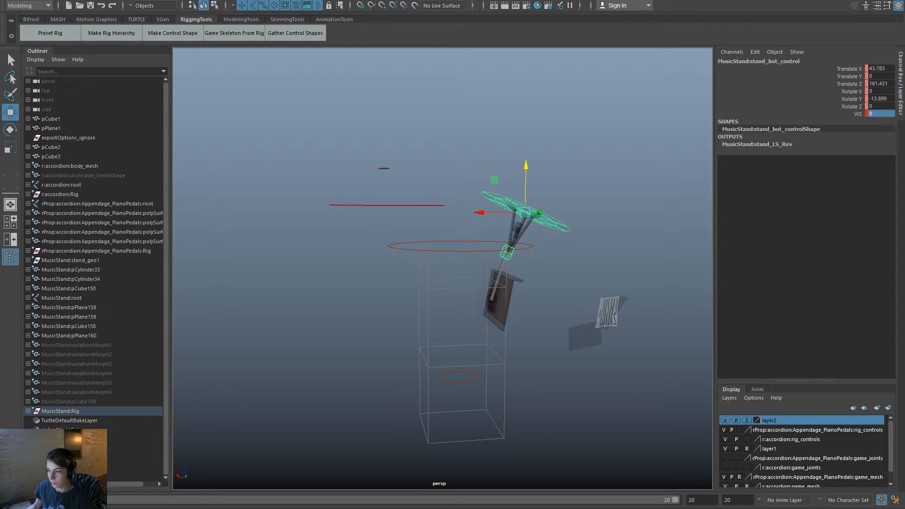
# Rotate MusicStand:standTop_control to about -89.9 degrees in Y and play back the animation to check the pose.
pyautogui.click(496, 323)
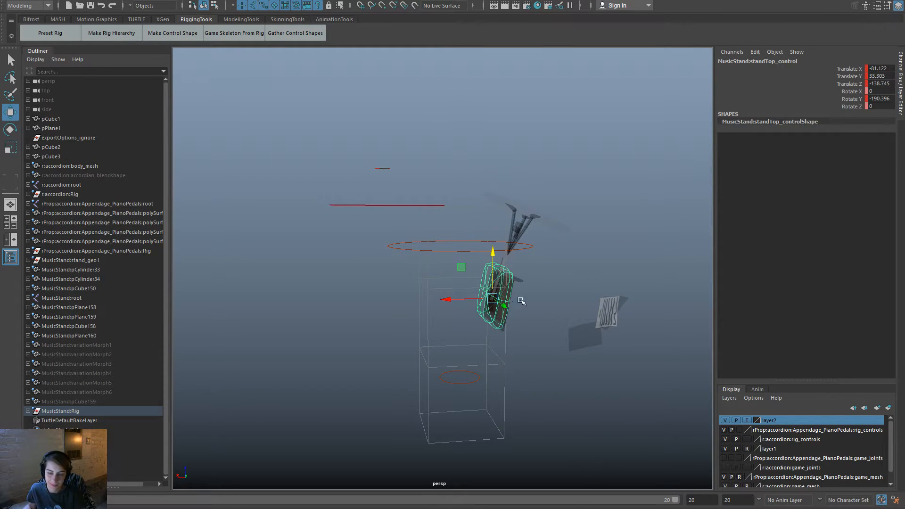
pyautogui.press('e')
pyautogui.moveTo(474, 264); pyautogui.dragTo(318, 501)
pyautogui.hotkey('alt', 'v')
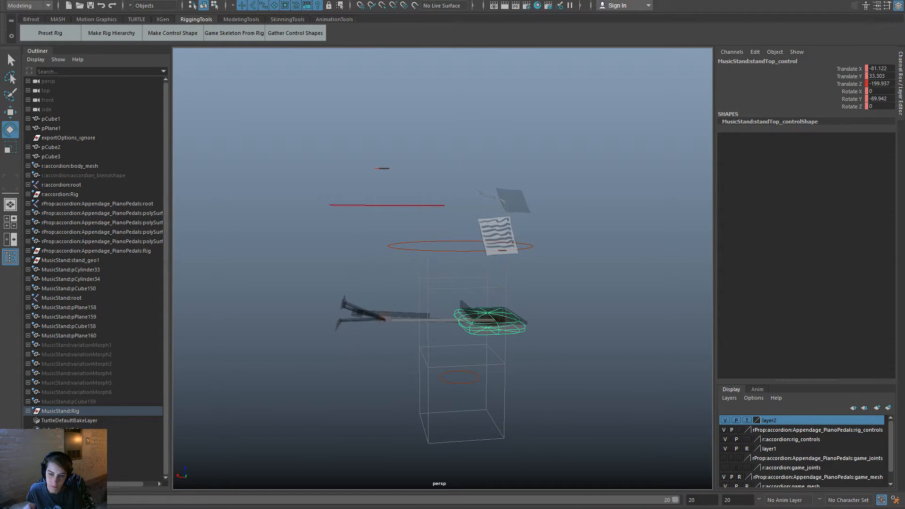
pyautogui.hotkey('alt', 'v')
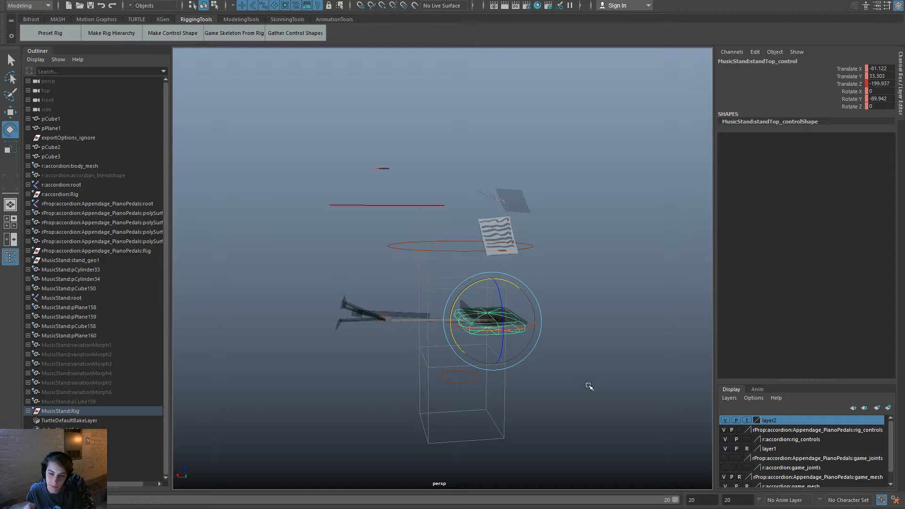
pyautogui.hotkey('alt', 'v')
pyautogui.hotkey('alt', 'v')
# Move MusicStand:standTop_control freely to about X -44.4, Y 42.5, Z -271.4.
pyautogui.moveTo(441, 357); pyautogui.dragTo(469, 377)
pyautogui.press('w')
pyautogui.click(478, 332)
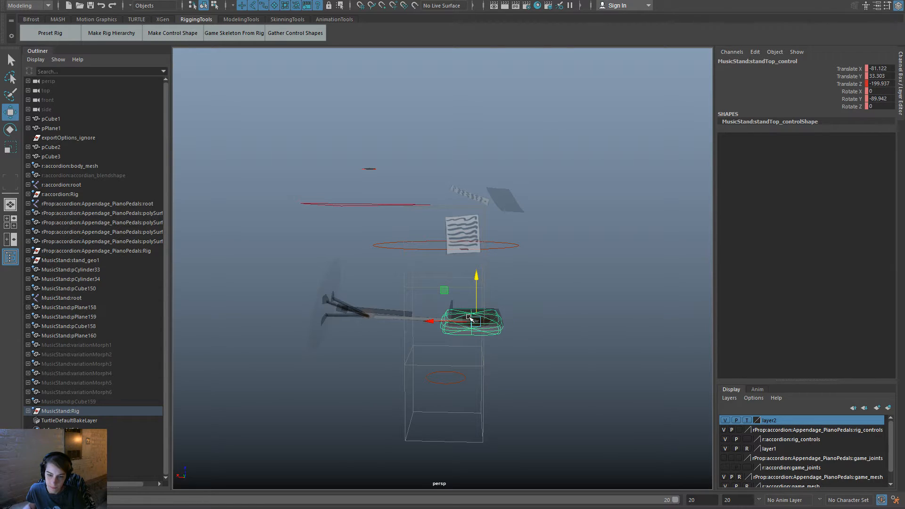
pyautogui.moveTo(475, 321); pyautogui.dragTo(457, 352)
pyautogui.keyDown('alt'); pyautogui.moveTo(564, 337); pyautogui.dragTo(591, 333); pyautogui.keyUp('alt')
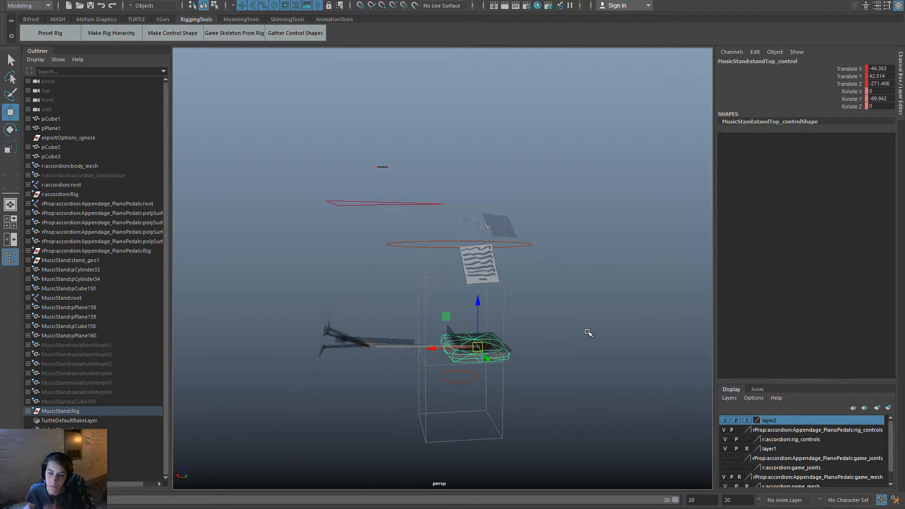
# Examine the channels of the music stand's world placement, ground and top controls, and play back the animation.
pyautogui.click(530, 245)
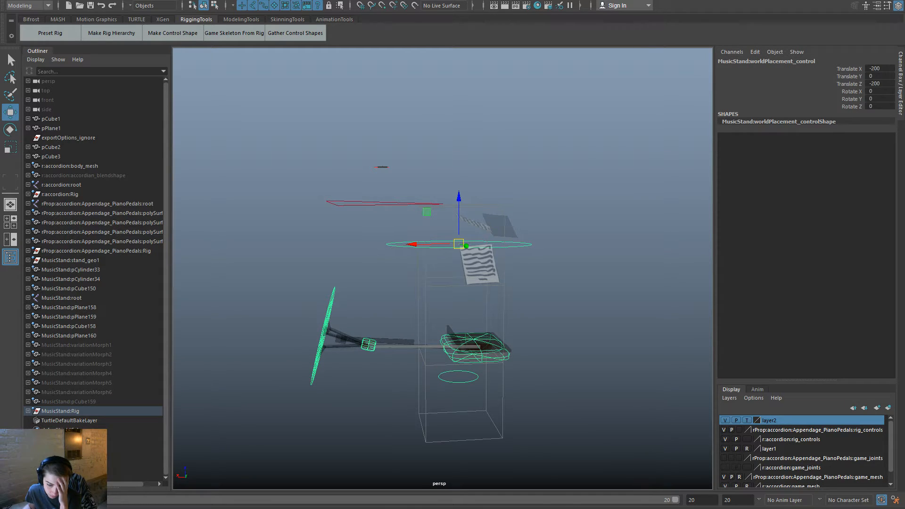
pyautogui.click(453, 381)
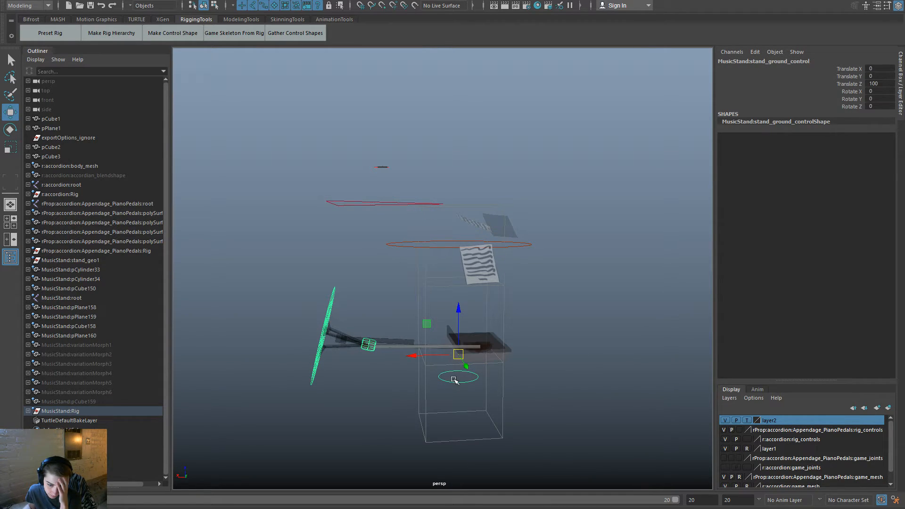
pyautogui.click(529, 368)
pyautogui.click(487, 359)
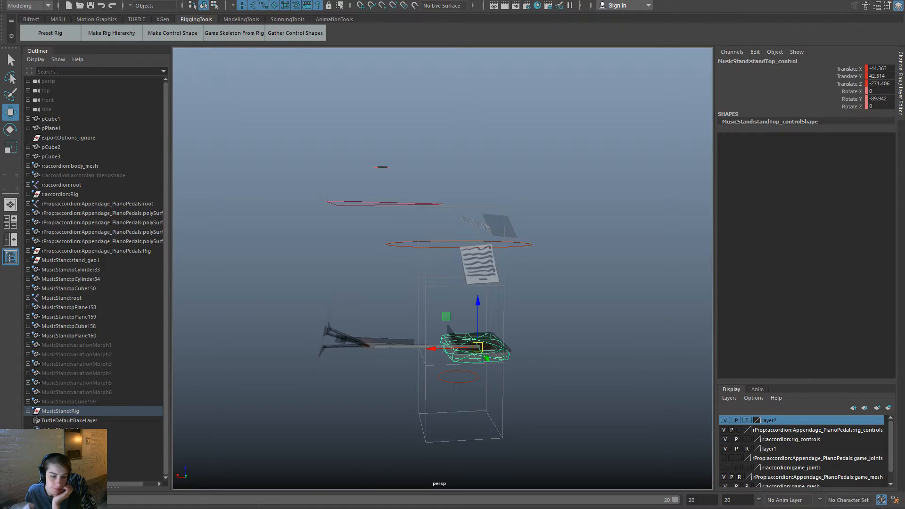
pyautogui.press(',')
pyautogui.hotkey('alt', 'v')
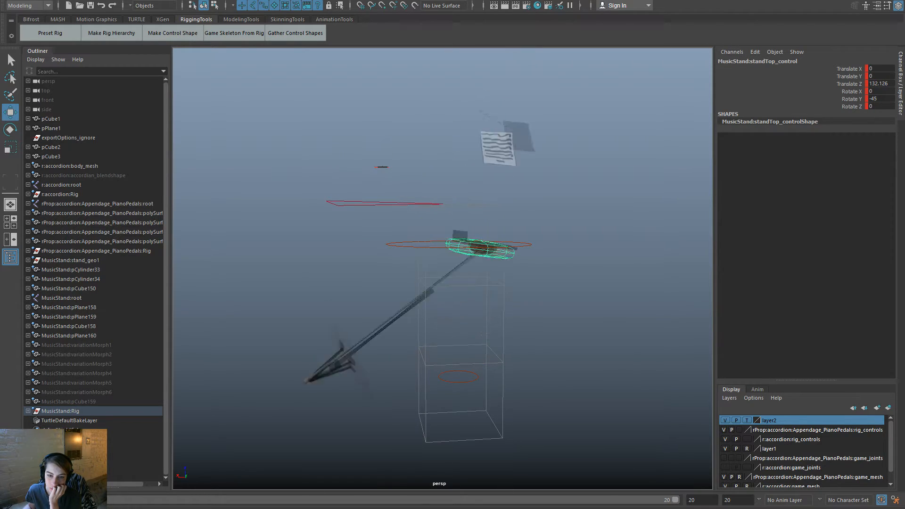
pyautogui.hotkey('alt', 'v')
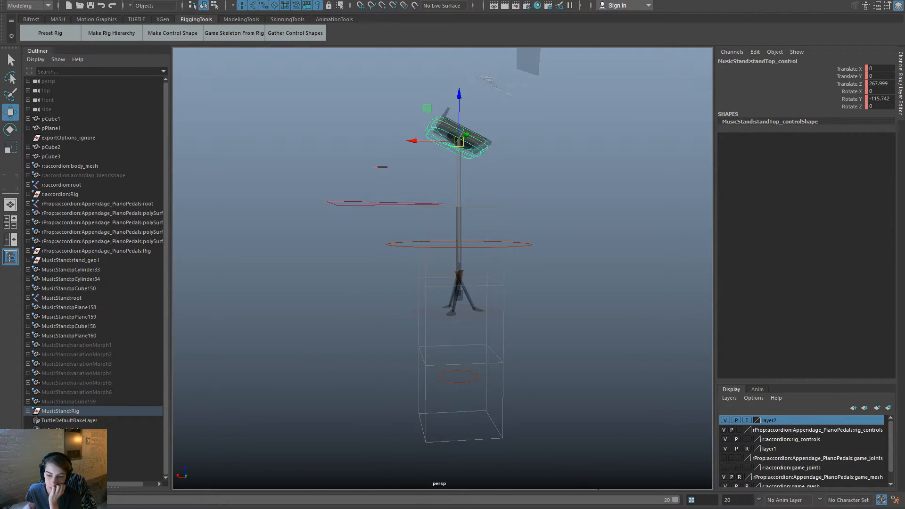
pyautogui.click(547, 282)
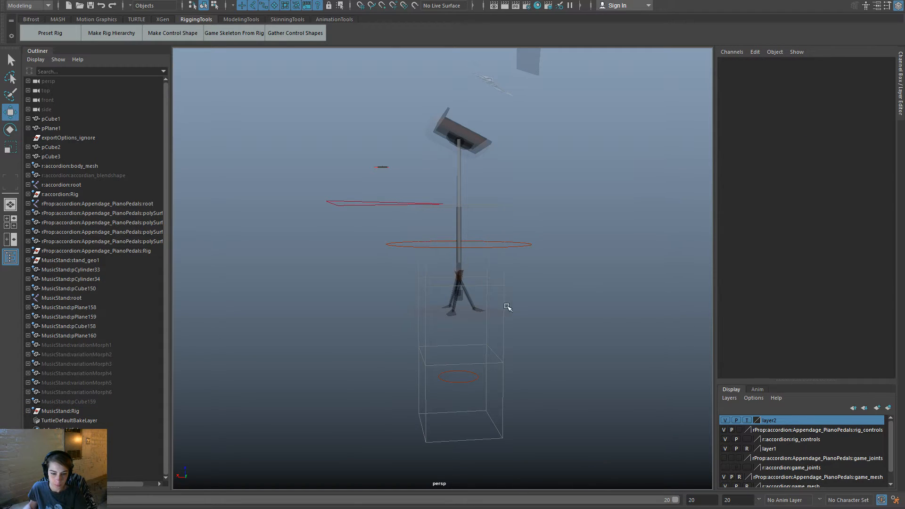
# Start the playback range at frame 6 and set a key on all channels of MusicStand:worldPlacement_control.
pyautogui.click(495, 243)
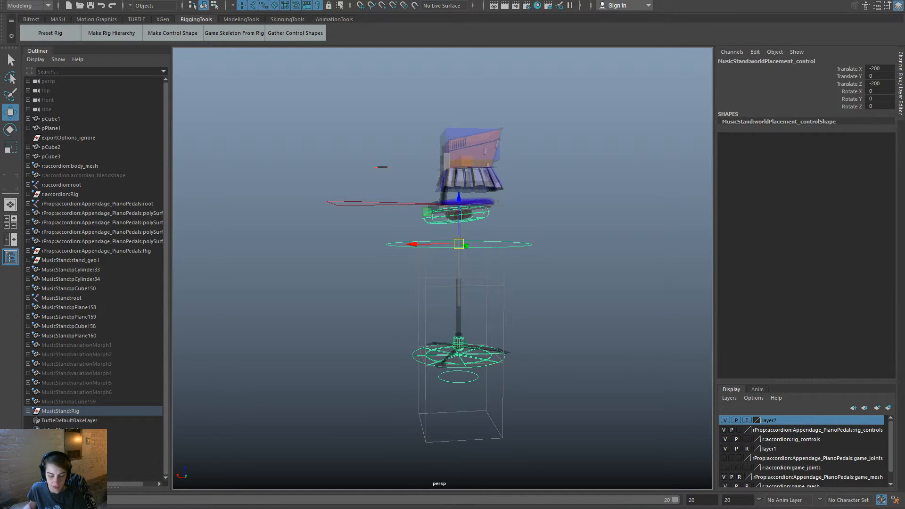
pyautogui.moveTo(83, 500); pyautogui.dragTo(238, 499)
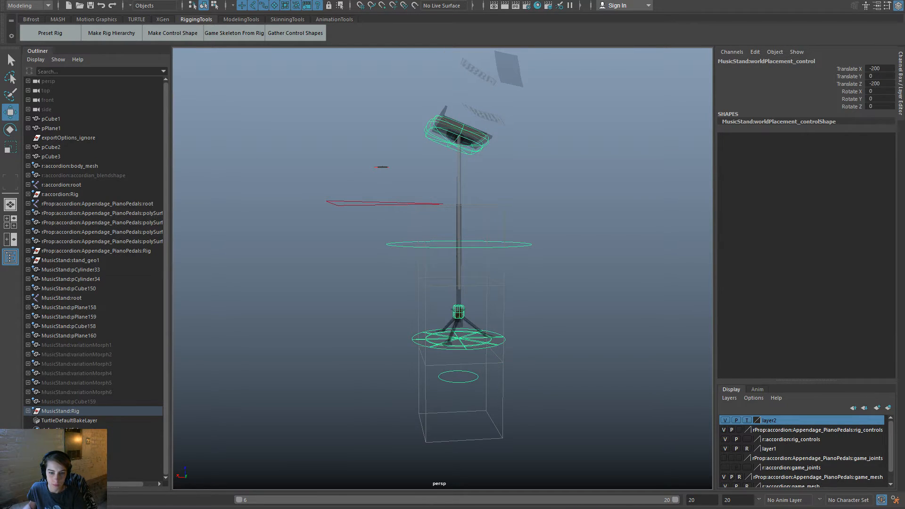
pyautogui.press('s')
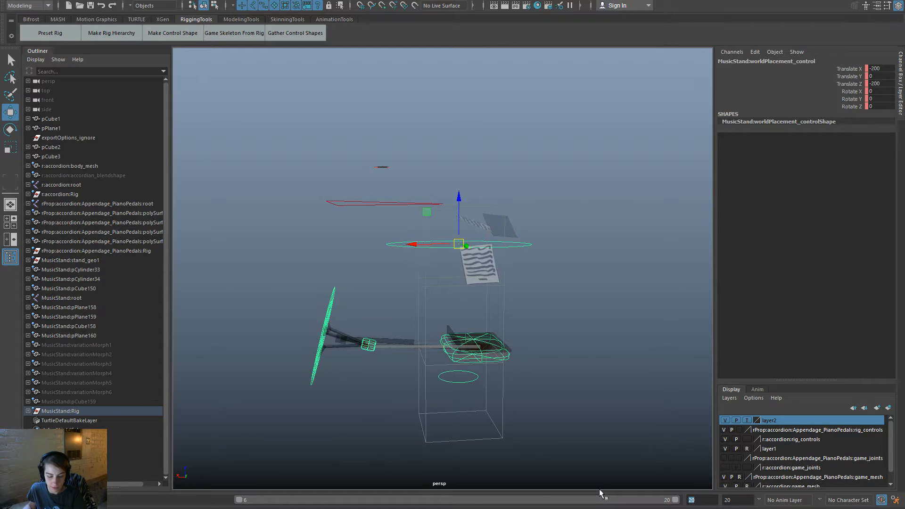
# Extend both the playback end and the animation end to frame 21.
pyautogui.write('21')
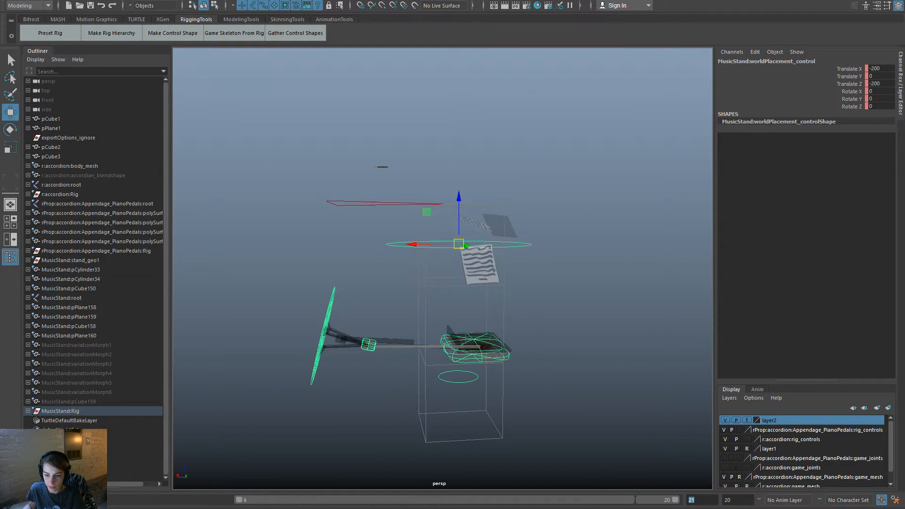
pyautogui.doubleClick(744, 499)
pyautogui.write('21')
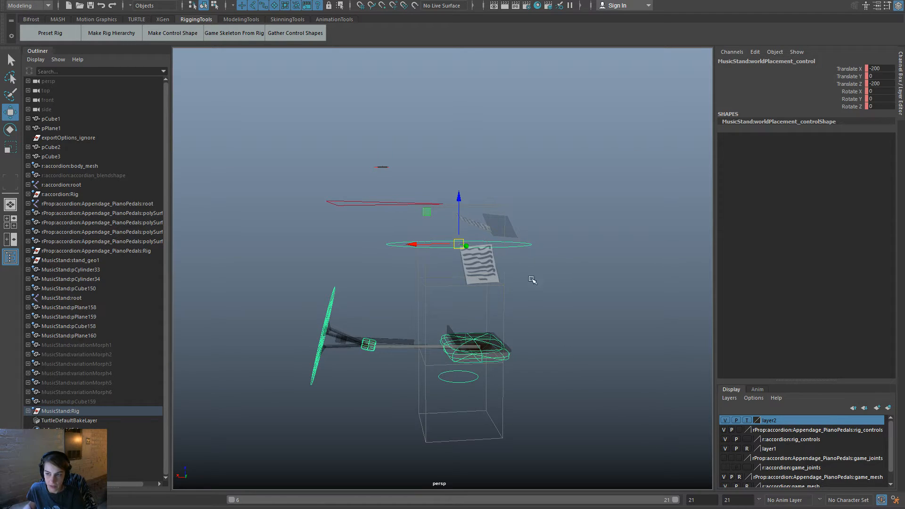
# Key MusicStand:stand_ground_control and set its Translate Z to 400.
pyautogui.click(456, 376)
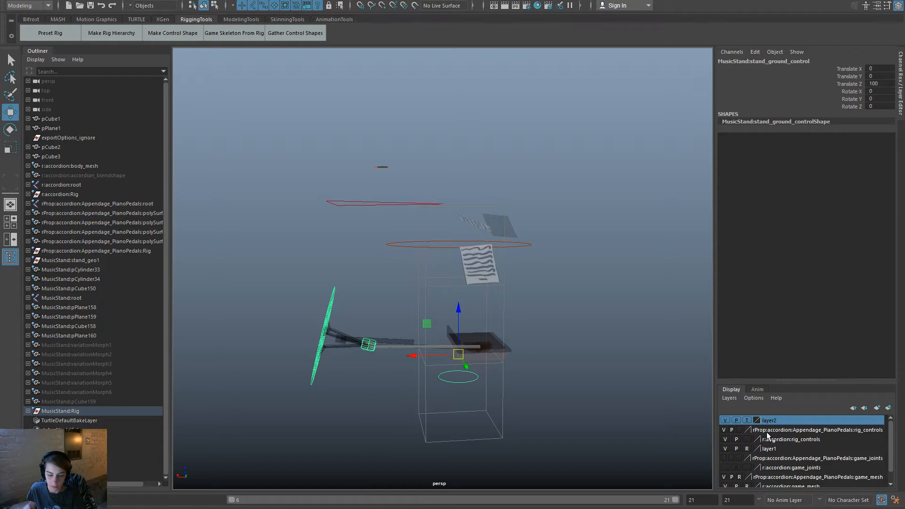
pyautogui.press('s')
pyautogui.moveTo(458, 330); pyautogui.dragTo(458, 199)
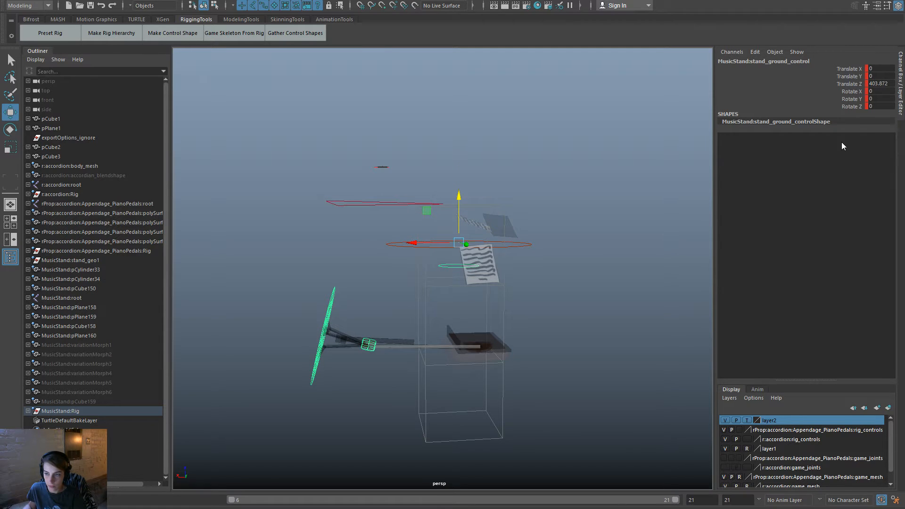
pyautogui.click(881, 83)
pyautogui.press('Return')
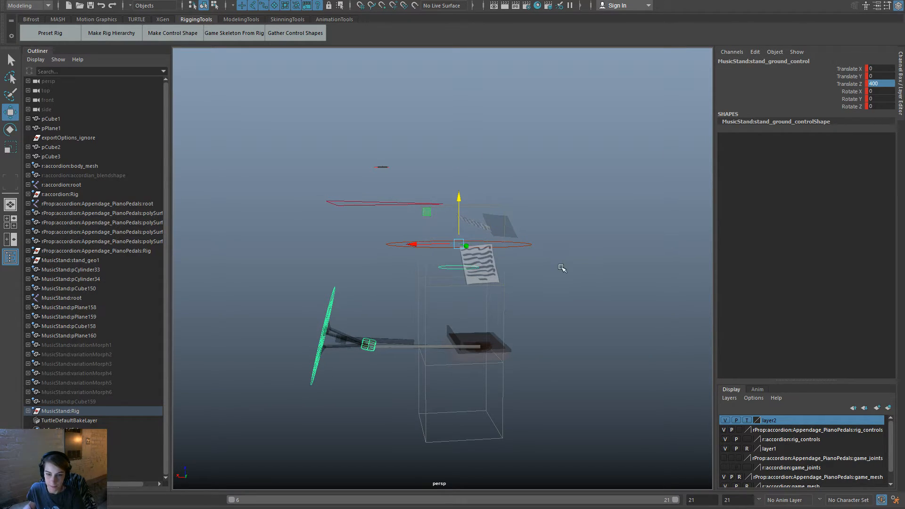
pyautogui.click(506, 245)
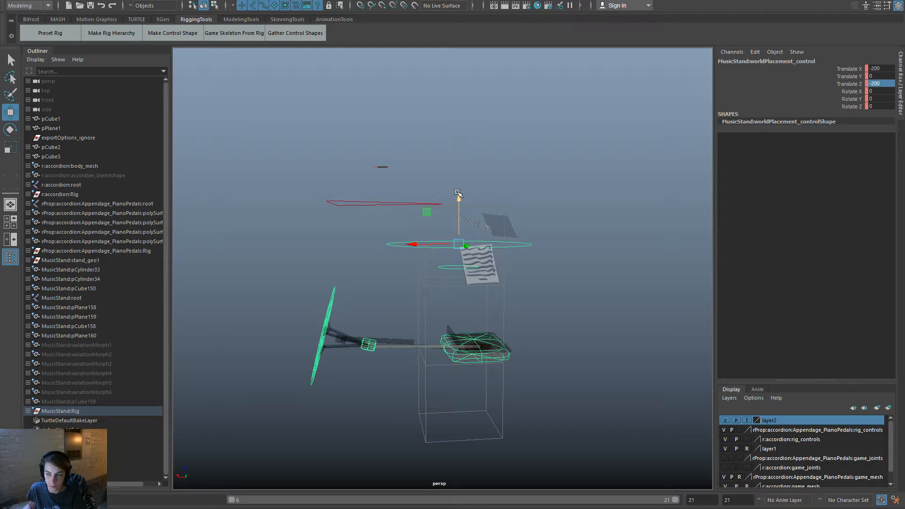
pyautogui.click(438, 266)
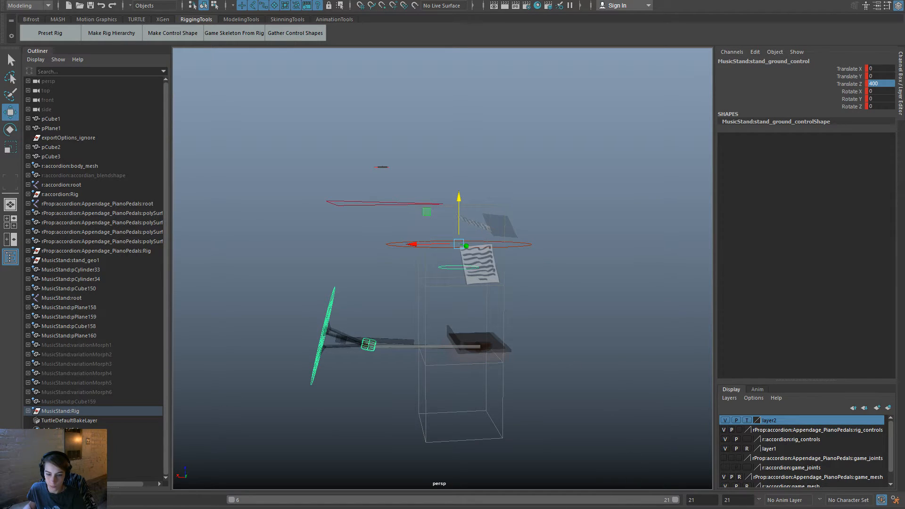
# Go to the other keyed pose and set MusicStand:stand_ground_control's Translate Z to 100.
pyautogui.hotkey('alt', '.')
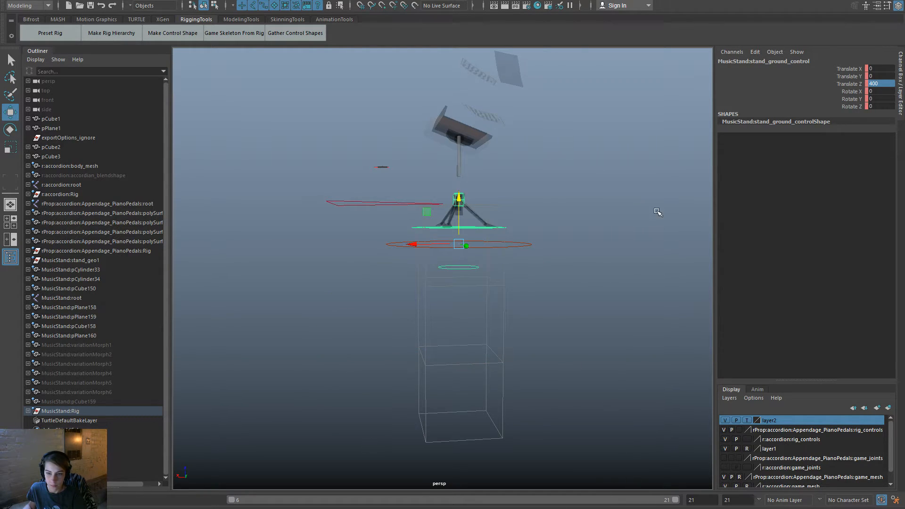
pyautogui.moveTo(459, 207); pyautogui.dragTo(459, 330)
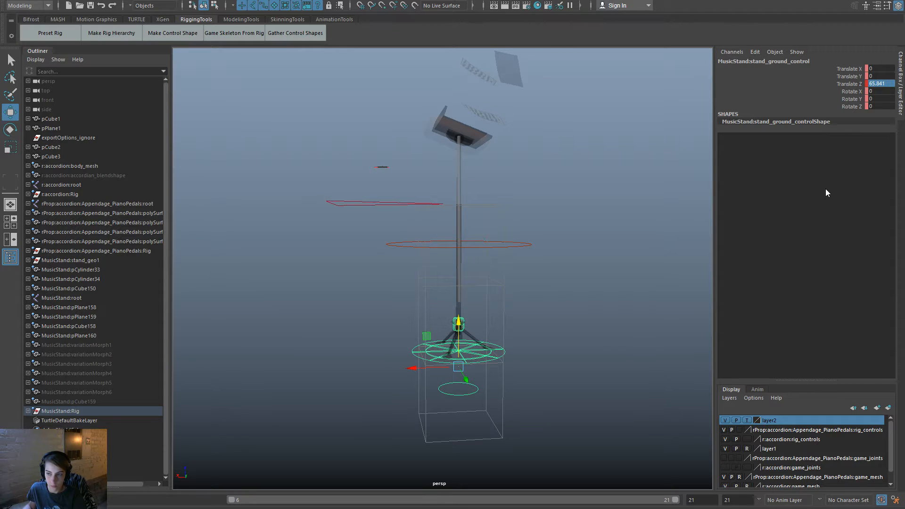
pyautogui.click(874, 83)
pyautogui.write('100')
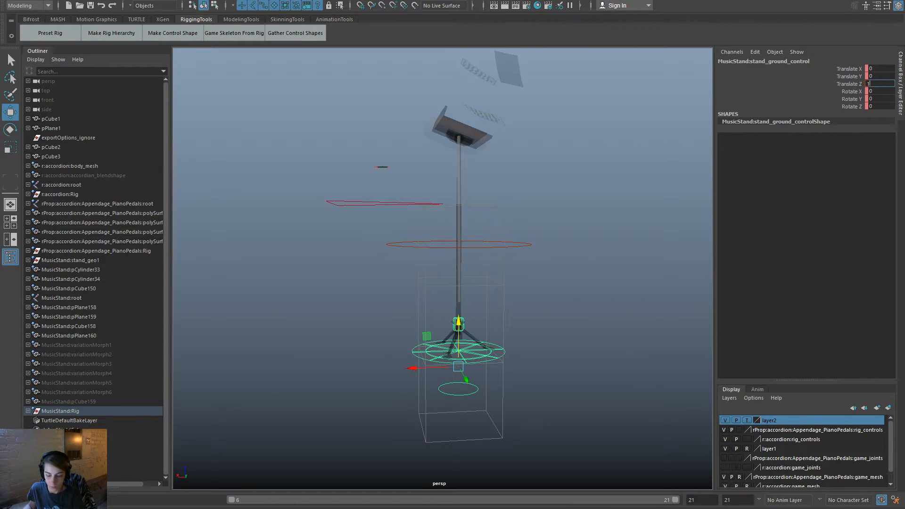
pyautogui.press('Return')
pyautogui.keyDown('alt'); pyautogui.moveTo(523, 327); pyautogui.dragTo(519, 324); pyautogui.keyUp('alt')
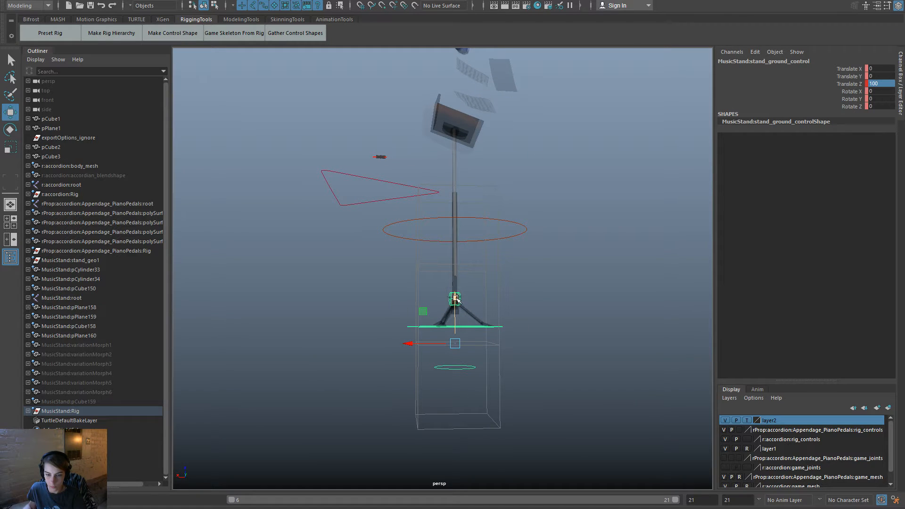
# Play back the animation while examining the channels of MusicStand:stand_bot_control.
pyautogui.click(471, 326)
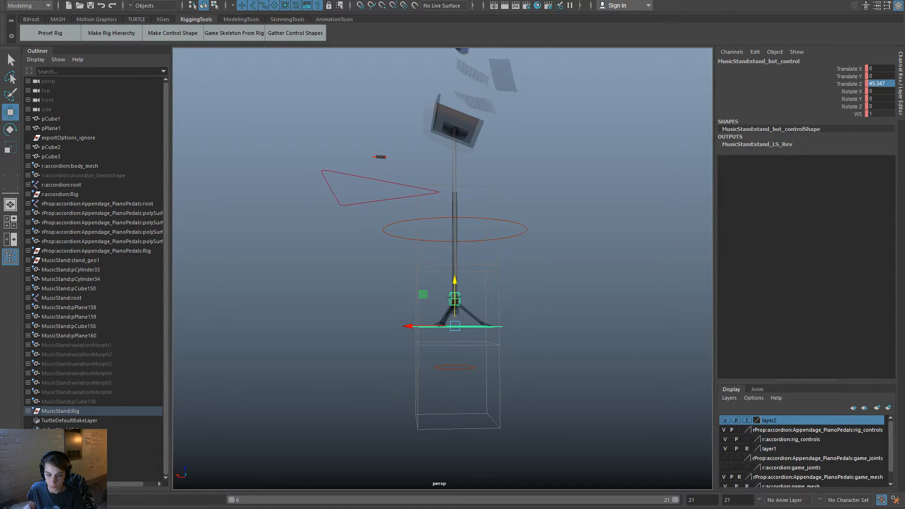
pyautogui.hotkey('alt', 'v')
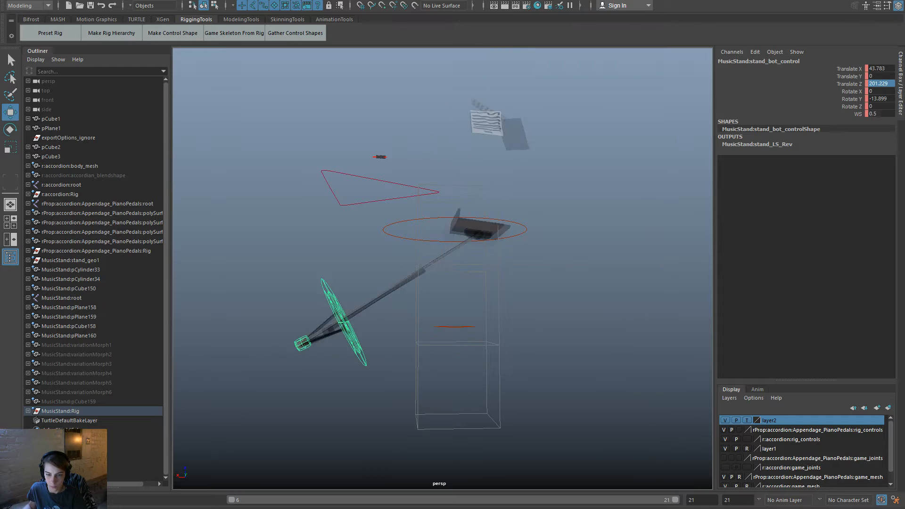
pyautogui.hotkey('alt', 'v')
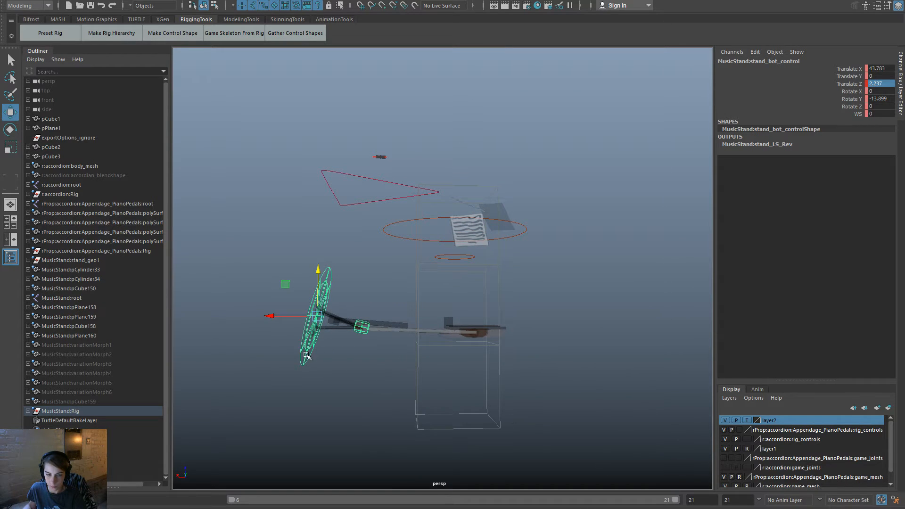
pyautogui.hotkey('alt', ',')
pyautogui.hotkey('alt', '.')
pyautogui.click(655, 424)
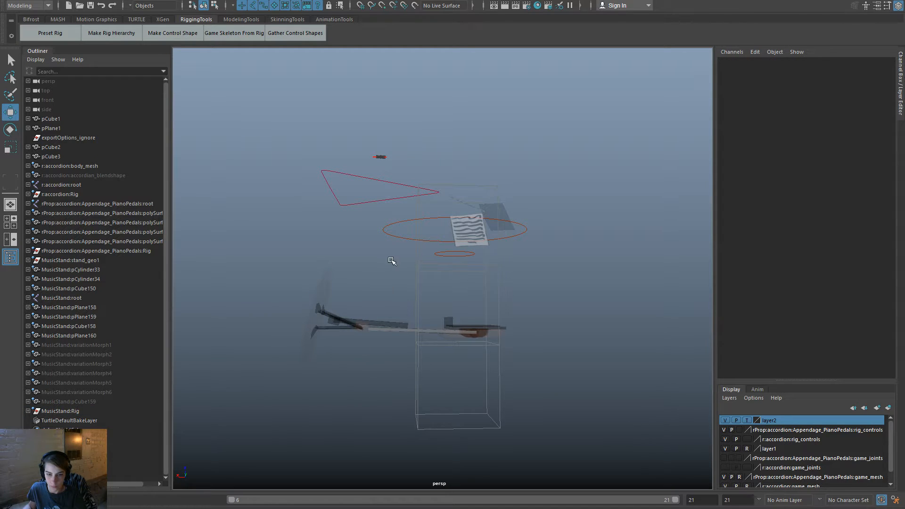
# Lower MusicStand:worldPlacement_control and set its Translate Z to -400.
pyautogui.click(416, 237)
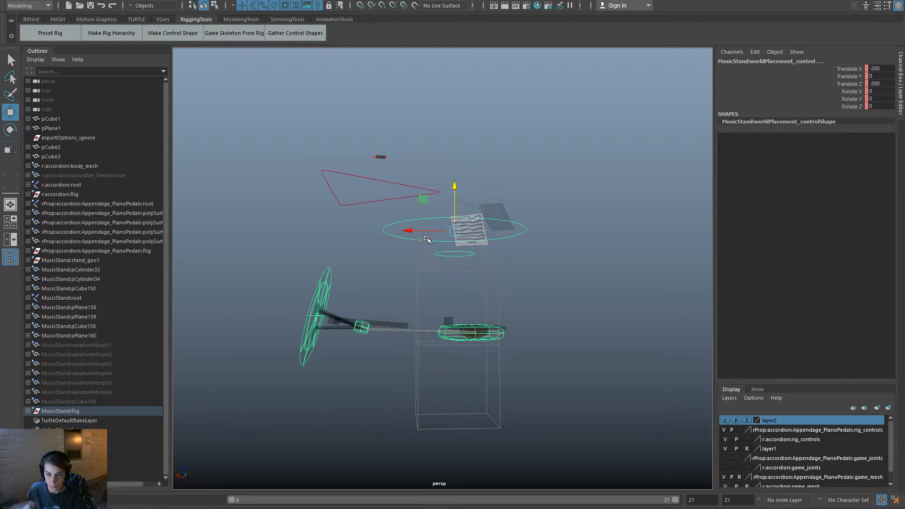
pyautogui.moveTo(693, 508); pyautogui.dragTo(420, 508)
pyautogui.moveTo(440, 200); pyautogui.dragTo(469, 293)
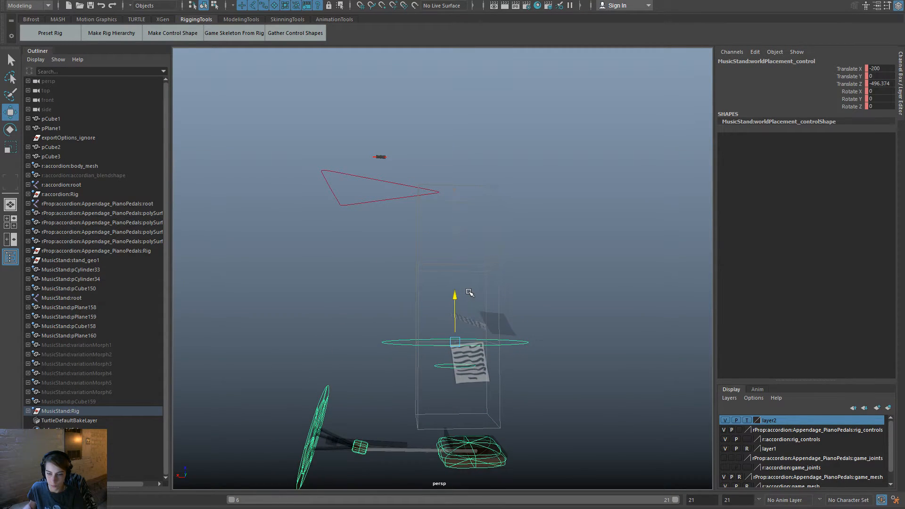
pyautogui.doubleClick(883, 83)
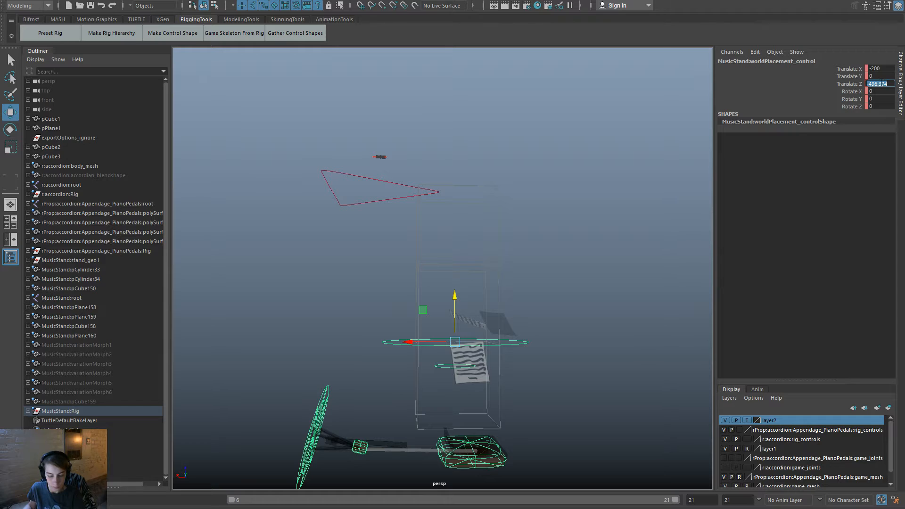
pyautogui.write('-400')
pyautogui.press('Return')
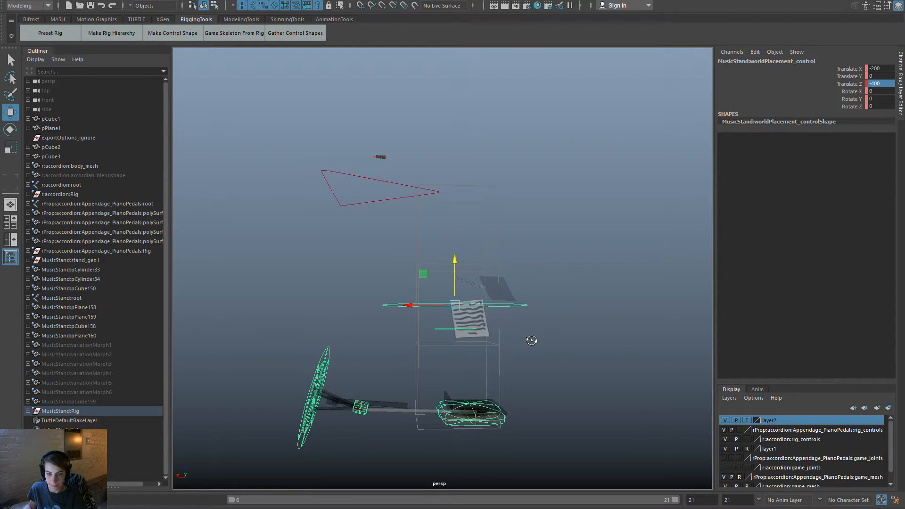
pyautogui.keyDown('alt'); pyautogui.moveTo(530, 339); pyautogui.dragTo(531, 343); pyautogui.keyUp('alt')
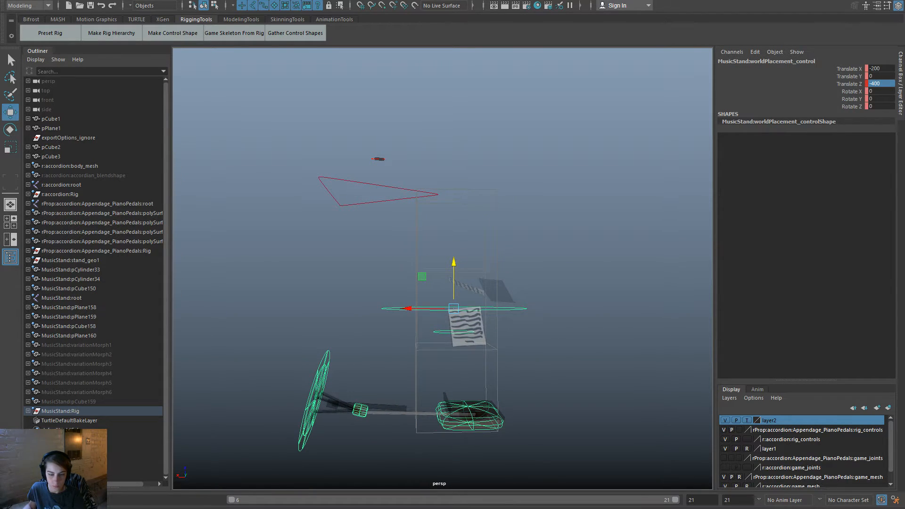
# Try a Translate Z of -200 on the world placement control, and undo it.
pyautogui.write('-200')
pyautogui.press('Return')
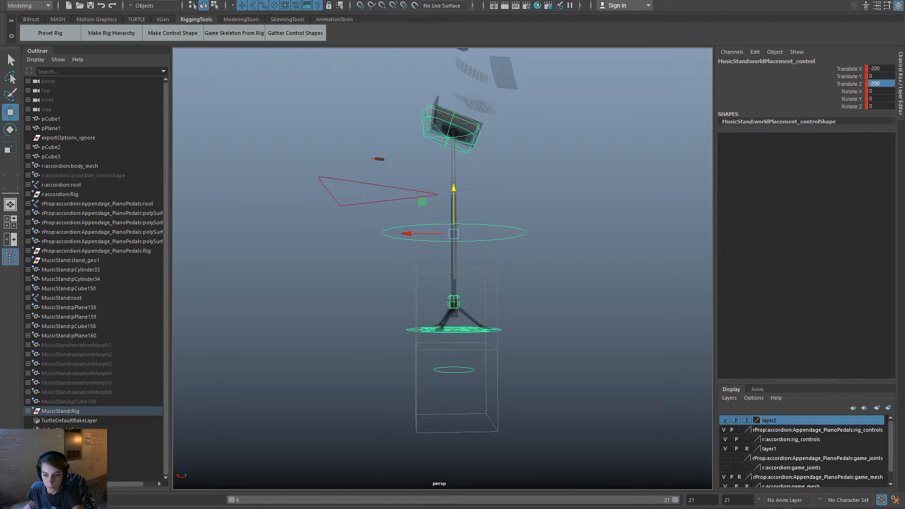
pyautogui.hotkey('ctrl', 'z')
# Lower the world placement control to about -501 on Z, try a Rotate X of -500, and undo that rotation.
pyautogui.moveTo(455, 260); pyautogui.dragTo(457, 298)
pyautogui.doubleClick(880, 90)
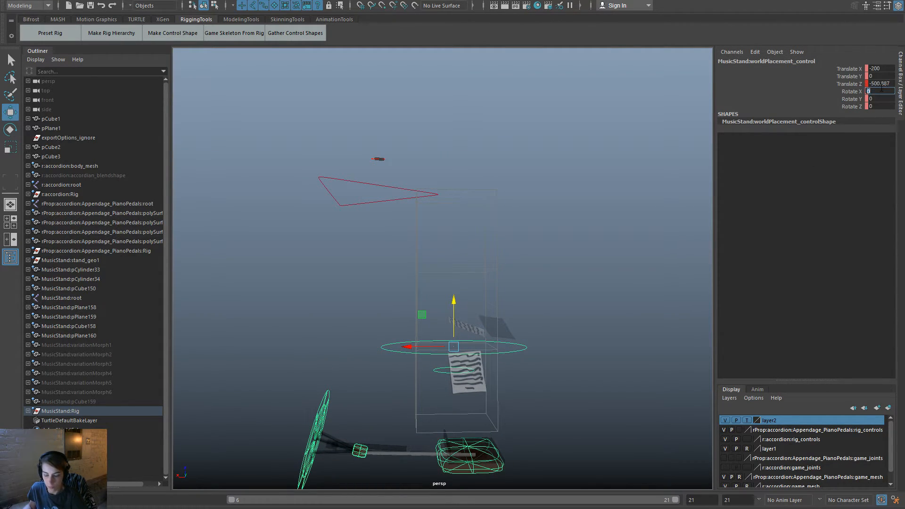
pyautogui.write('-500')
pyautogui.press('Return')
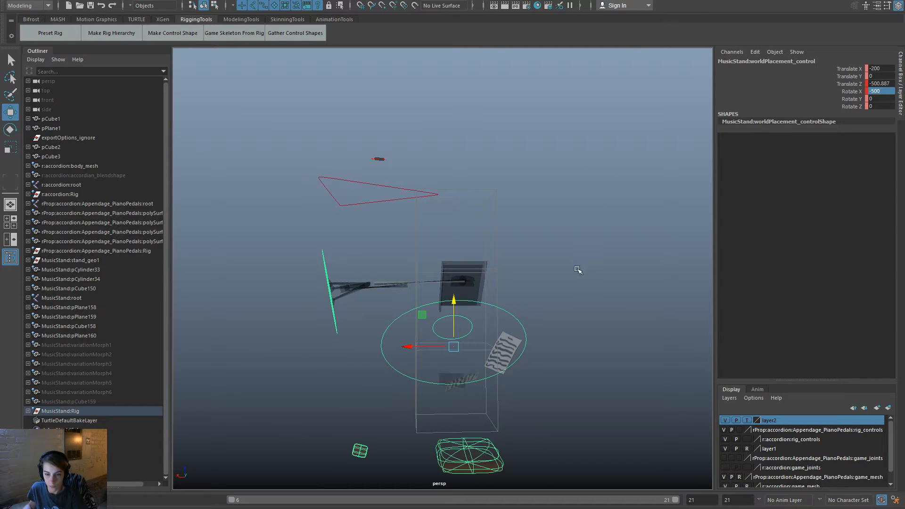
pyautogui.keyDown('alt'); pyautogui.moveTo(589, 277); pyautogui.dragTo(578, 272, button='right'); pyautogui.keyUp('alt')
pyautogui.hotkey('ctrl', 'z')
# Set MusicStand:worldPlacement_control's Translate Z to -500 at frame 21.
pyautogui.doubleClick(875, 83)
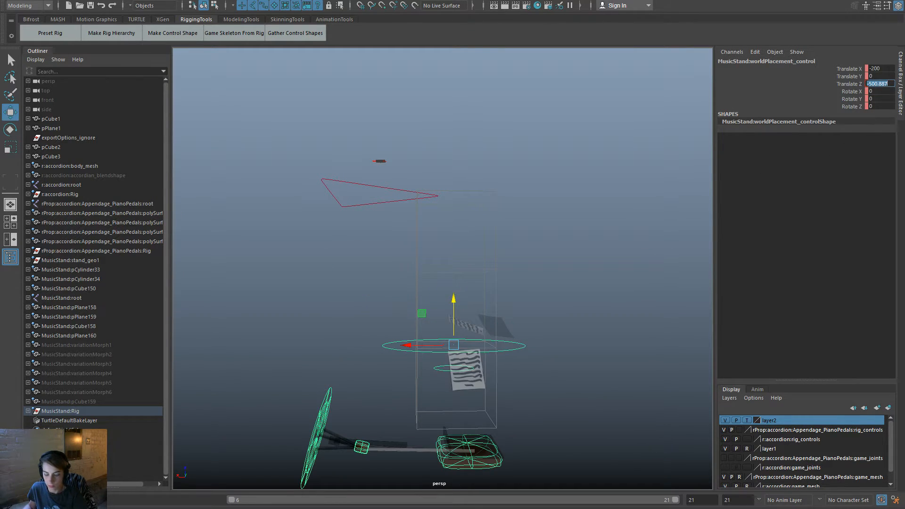
pyautogui.write('-')
pyautogui.press('Return')
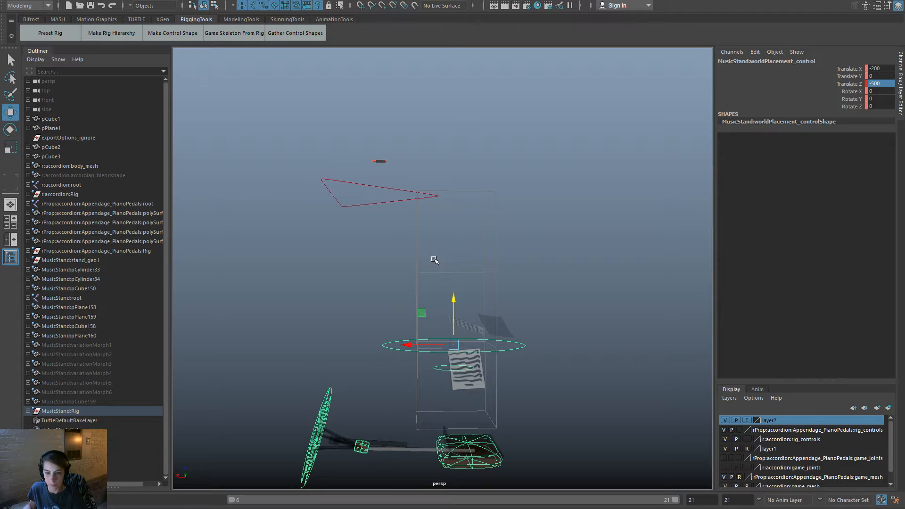
# Open the Graph Editor and apply linear tangents to all keys of the world placement control.
pyautogui.press('space')
pyautogui.moveTo(448, 194); pyautogui.dragTo(593, 256)
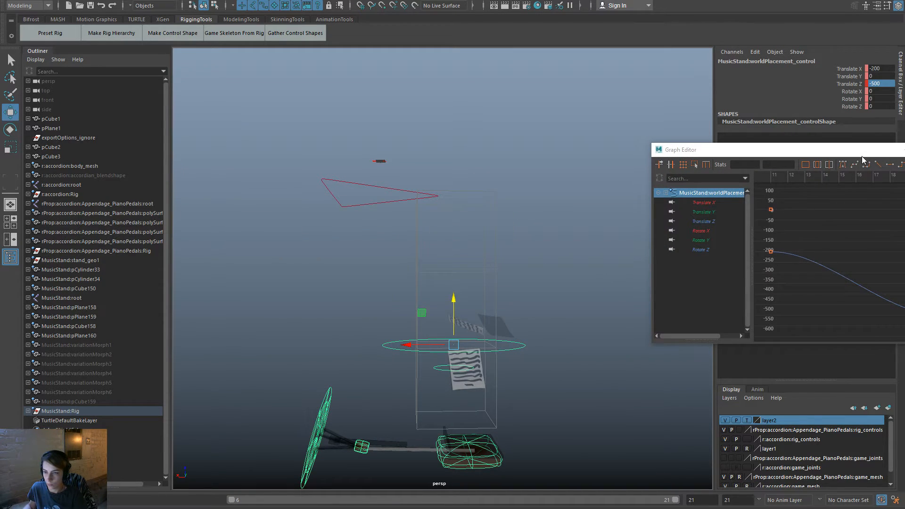
pyautogui.moveTo(861, 157); pyautogui.dragTo(631, 175)
pyautogui.doubleClick(631, 175)
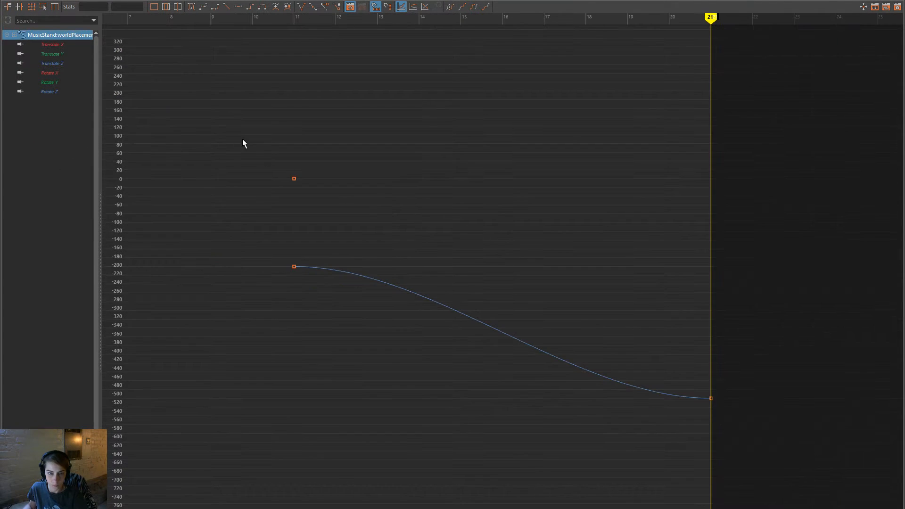
pyautogui.moveTo(243, 143); pyautogui.dragTo(779, 485)
pyautogui.click(226, 7)
# Apply linear tangents to the keys of MusicStand:stand_ground_control and close the Graph Editor.
pyautogui.moveTo(241, 1); pyautogui.dragTo(734, 57)
pyautogui.click(439, 388)
pyautogui.click(439, 368)
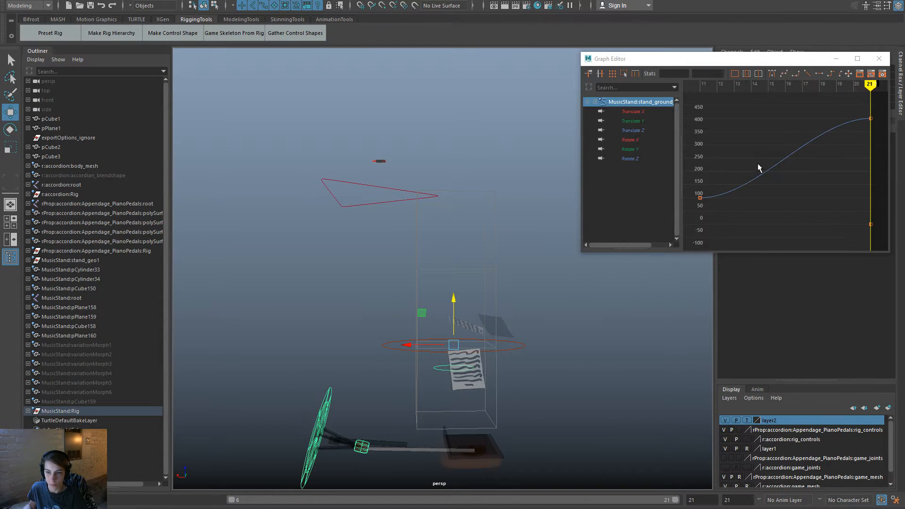
pyautogui.scroll(-5, 759, 167)
pyautogui.moveTo(721, 121); pyautogui.dragTo(892, 257)
pyautogui.moveTo(730, 120); pyautogui.dragTo(869, 231)
pyautogui.click(806, 74)
pyautogui.click(877, 60)
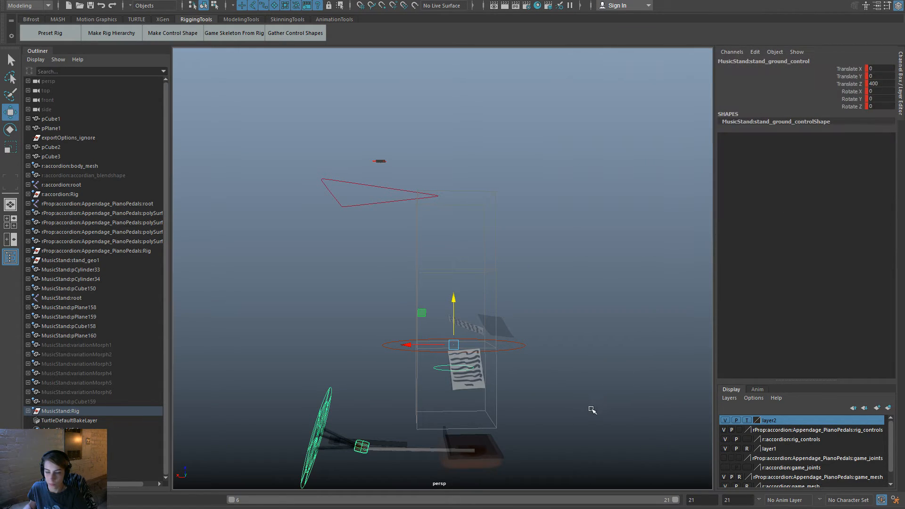
# Play back the animation and examine the channels of the music stand's top and bottom controls.
pyautogui.click(592, 410)
pyautogui.hotkey('alt', 'v')
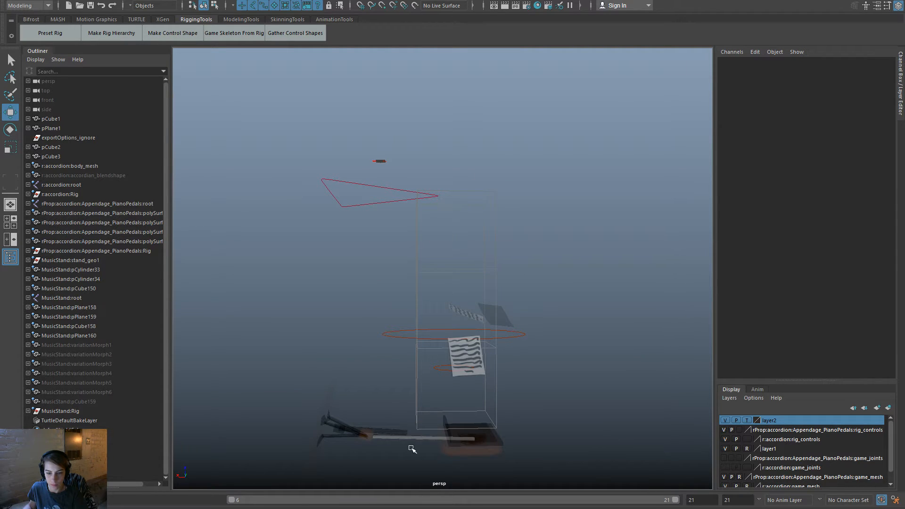
pyautogui.click(452, 449)
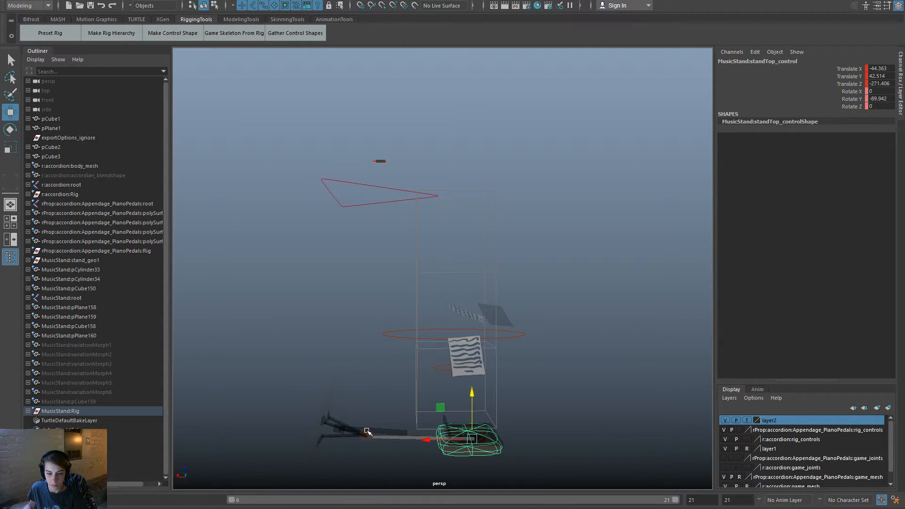
pyautogui.click(329, 397)
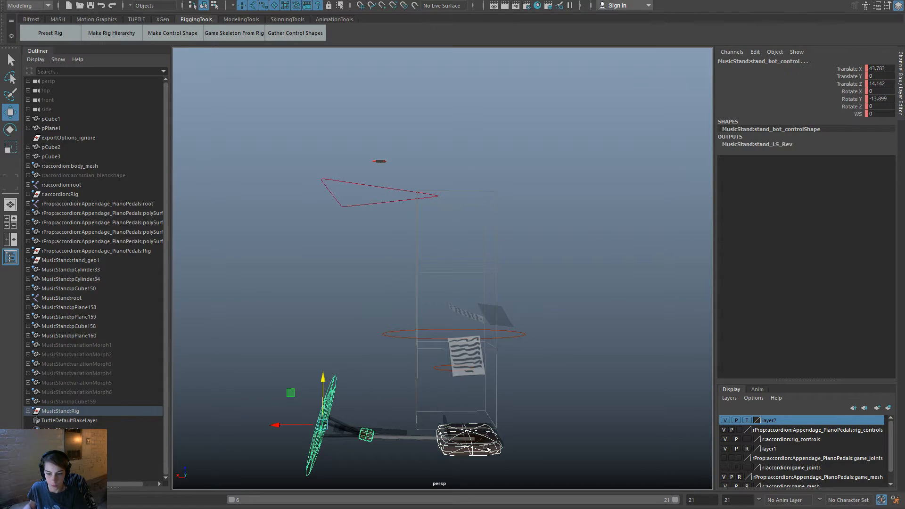
# Delete the current key on MusicStand:standTop_control and move the control upward.
pyautogui.click(487, 448)
pyautogui.rightClick(686, 508)
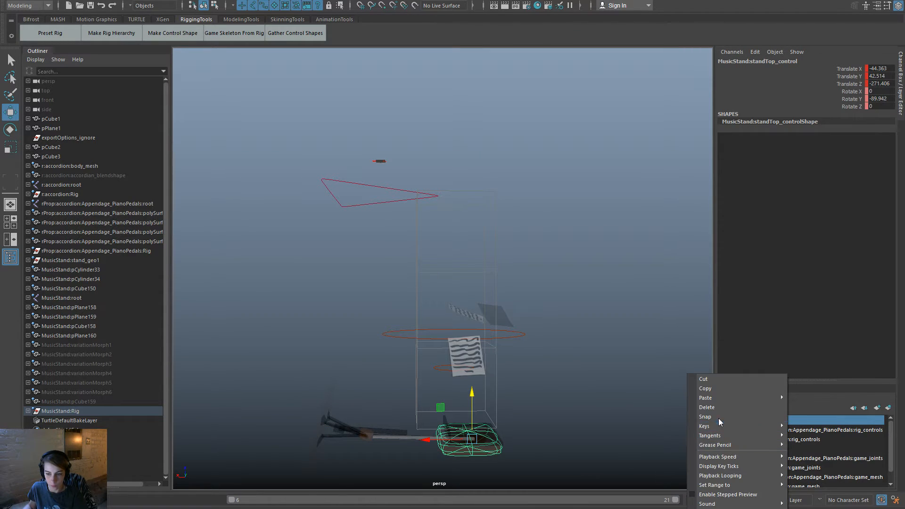
pyautogui.click(719, 408)
pyautogui.moveTo(484, 344); pyautogui.dragTo(478, 293)
pyautogui.hotkey('ctrl', 'z')
pyautogui.moveTo(485, 359); pyautogui.dragTo(483, 311)
pyautogui.keyDown('alt'); pyautogui.moveTo(550, 379); pyautogui.dragTo(558, 400); pyautogui.keyUp('alt')
pyautogui.keyDown('alt'); pyautogui.moveTo(502, 384); pyautogui.dragTo(563, 422, button='right'); pyautogui.keyUp('alt')
# Move MusicStand:standTop_control to about -56, 21, 5 and rotate it to about -24 on X.
pyautogui.moveTo(566, 455); pyautogui.dragTo(553, 439)
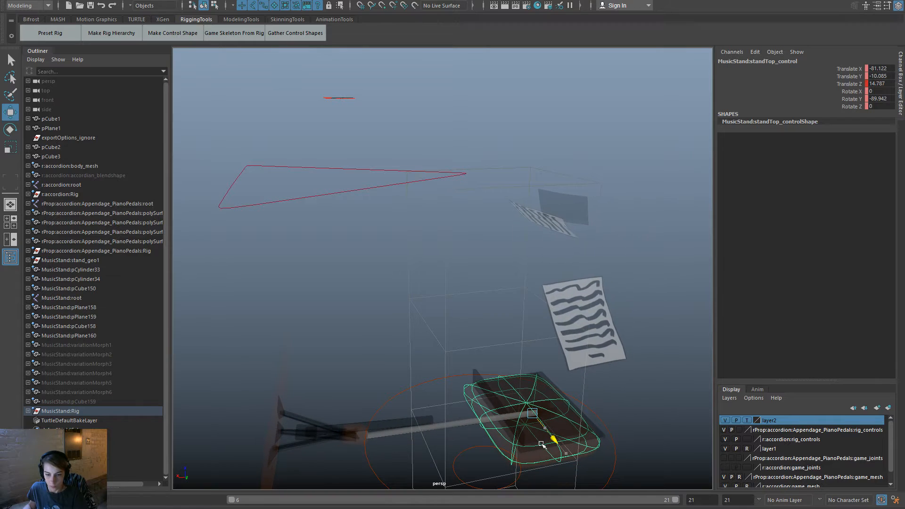
pyautogui.moveTo(493, 419); pyautogui.dragTo(539, 442)
pyautogui.press('e')
pyautogui.press('w')
pyautogui.keyDown('alt'); pyautogui.moveTo(595, 443); pyautogui.dragTo(610, 426); pyautogui.keyUp('alt')
pyautogui.moveTo(560, 343); pyautogui.dragTo(379, 400)
# Set all translate, rotate and WS channels of MusicStand:stand_bot_control to 0.
pyautogui.click(299, 307)
pyautogui.moveTo(472, 339)
pyautogui.keyDown('alt'); pyautogui.mouseDown()
pyautogui.moveTo(466, 347)
pyautogui.moveTo(459, 340)
pyautogui.mouseUp(); pyautogui.keyUp('alt')
pyautogui.moveTo(877, 68); pyautogui.dragTo(877, 114)
pyautogui.write('0')
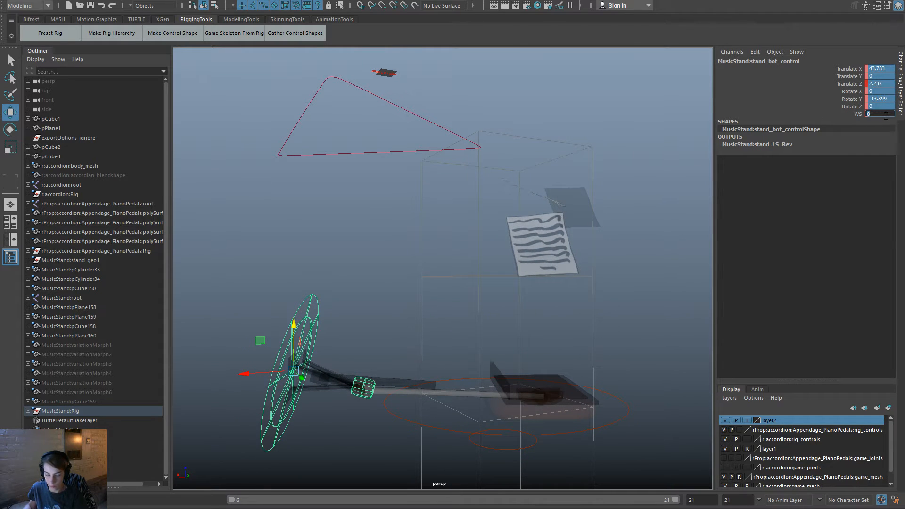
pyautogui.press('Return')
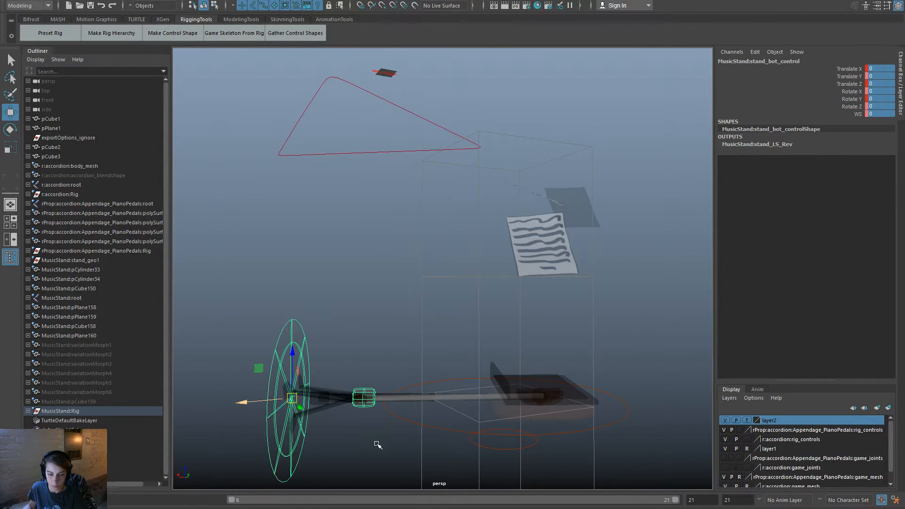
pyautogui.keyDown('alt'); pyautogui.moveTo(376, 442); pyautogui.dragTo(349, 397); pyautogui.keyUp('alt')
# Change the Move tool's axis orientation and slide the bottom control along its Z axis toward the stand's top.
pyautogui.doubleClick(10, 112)
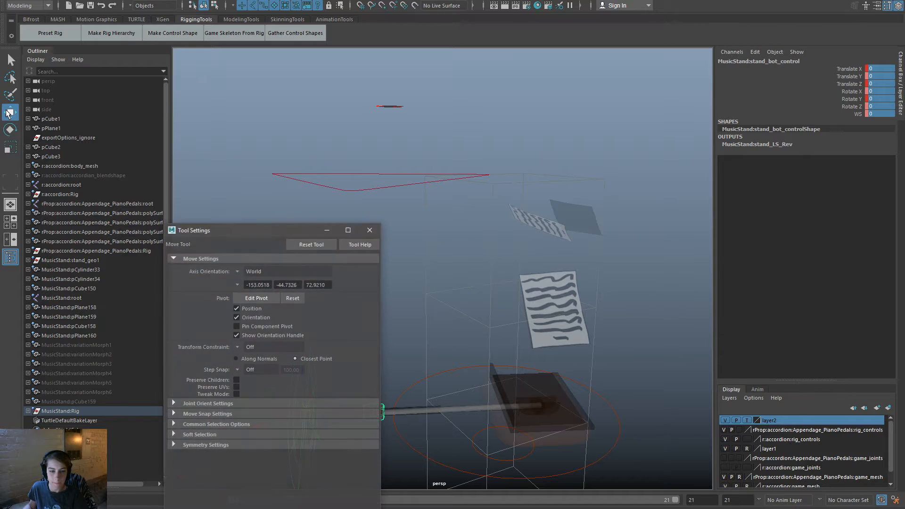
pyautogui.click(237, 270)
pyautogui.click(237, 271)
pyautogui.moveTo(288, 231); pyautogui.dragTo(904, 207)
pyautogui.moveTo(354, 414); pyautogui.dragTo(515, 425)
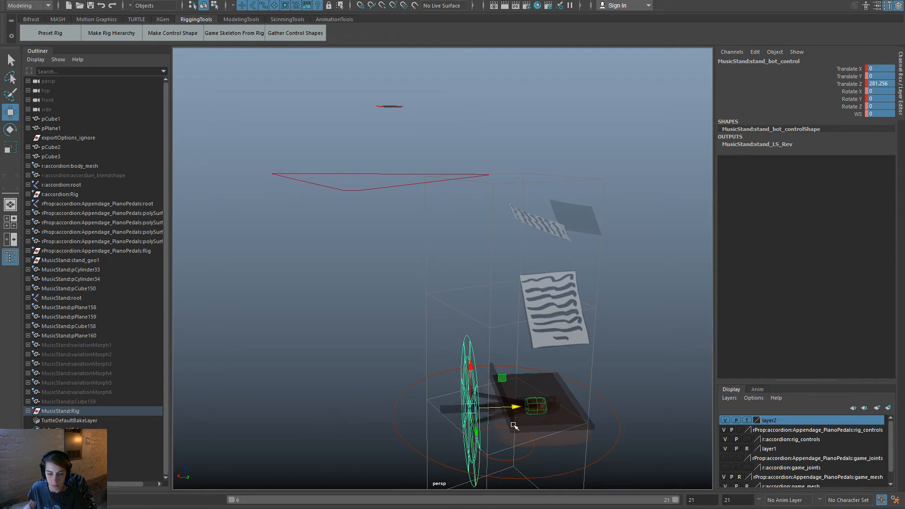
pyautogui.moveTo(574, 443)
pyautogui.keyDown('alt'); pyautogui.mouseDown()
pyautogui.moveTo(547, 440)
pyautogui.moveTo(562, 439)
pyautogui.mouseUp(); pyautogui.keyUp('alt')
pyautogui.moveTo(495, 410); pyautogui.dragTo(471, 409)
# Refine the bottom control's distance from the stand's top, bringing its Translate Z to about 262.
pyautogui.click(498, 407)
pyautogui.click(495, 414)
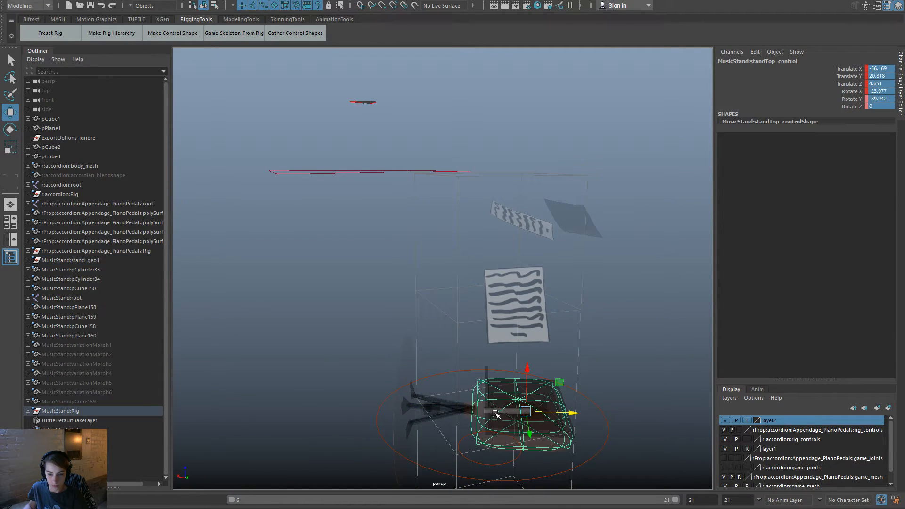
pyautogui.click(467, 418)
pyautogui.moveTo(497, 410); pyautogui.dragTo(510, 411)
pyautogui.click(411, 381)
pyautogui.moveTo(441, 408); pyautogui.dragTo(480, 410)
# Review the music stand's pose from several angles and examine the channels of MusicStand:stand_bot_control.
pyautogui.click(607, 342)
pyautogui.keyDown('alt'); pyautogui.moveTo(607, 343); pyautogui.dragTo(505, 377); pyautogui.keyUp('alt')
pyautogui.click(447, 348)
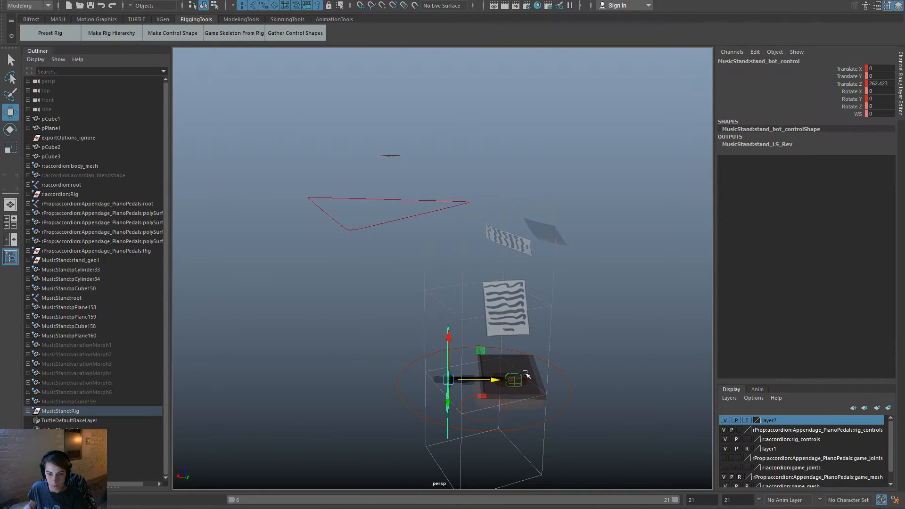
pyautogui.click(583, 348)
pyautogui.keyDown('alt'); pyautogui.moveTo(584, 348); pyautogui.dragTo(627, 372); pyautogui.keyUp('alt')
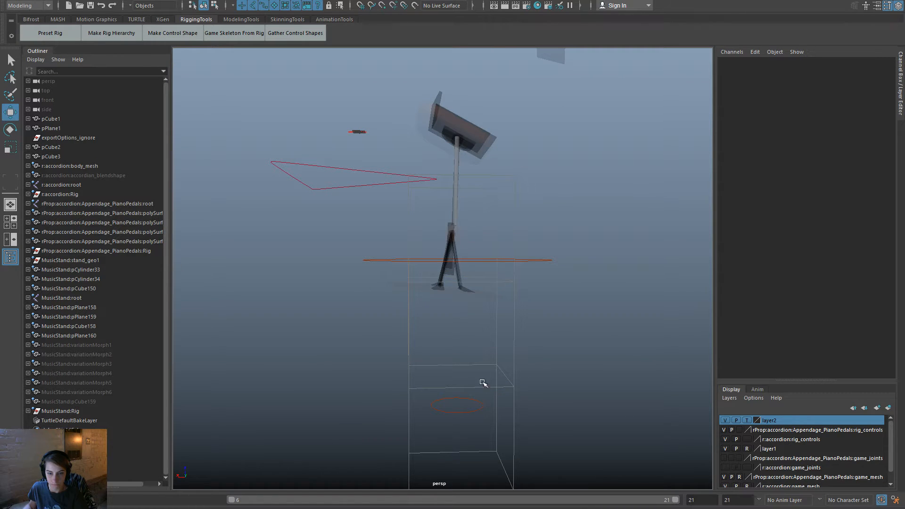
pyautogui.click(487, 300)
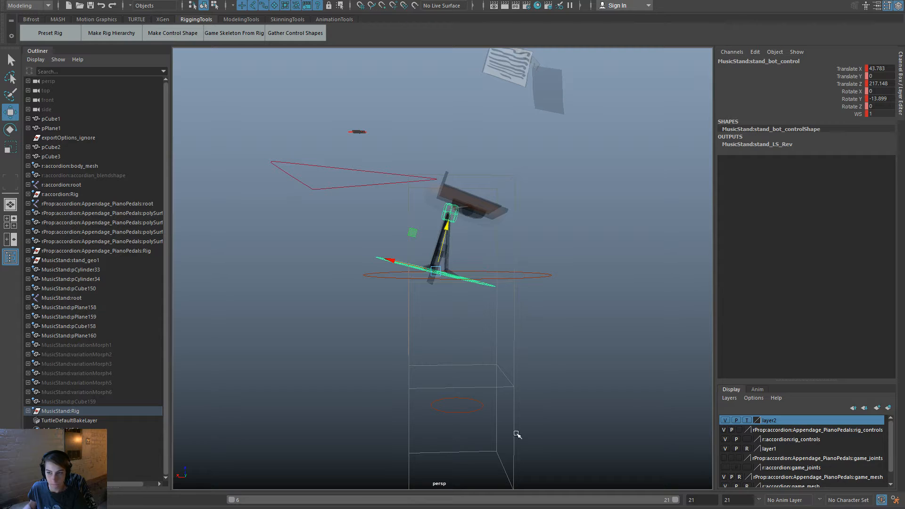
# Set the bottom control's WS to 0 and rotate and move it back beneath the stand's top.
pyautogui.click(879, 114)
pyautogui.write('0')
pyautogui.press('Return')
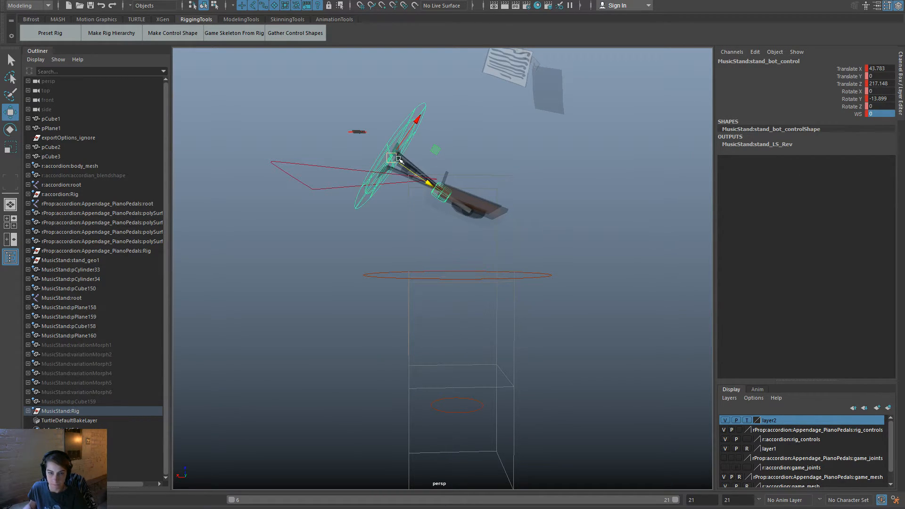
pyautogui.press('e')
pyautogui.moveTo(398, 160); pyautogui.dragTo(456, 136)
pyautogui.press('w')
pyautogui.moveTo(389, 157); pyautogui.dragTo(456, 302)
pyautogui.moveTo(456, 302); pyautogui.dragTo(475, 302, button='middle')
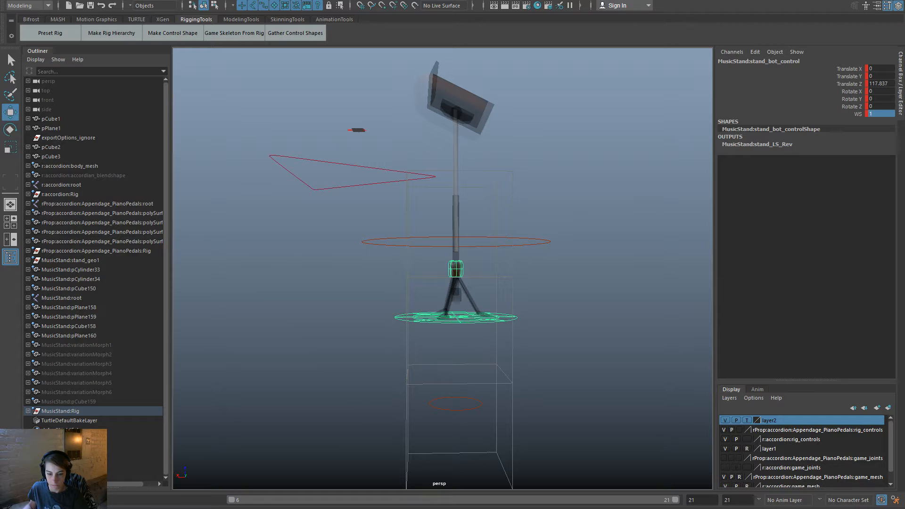
# Play through the animation and set WS to 1 on MusicStand:stand_bot_control where the base swings away from the top.
pyautogui.hotkey('alt', 'v')
pyautogui.click(879, 114)
pyautogui.write('1')
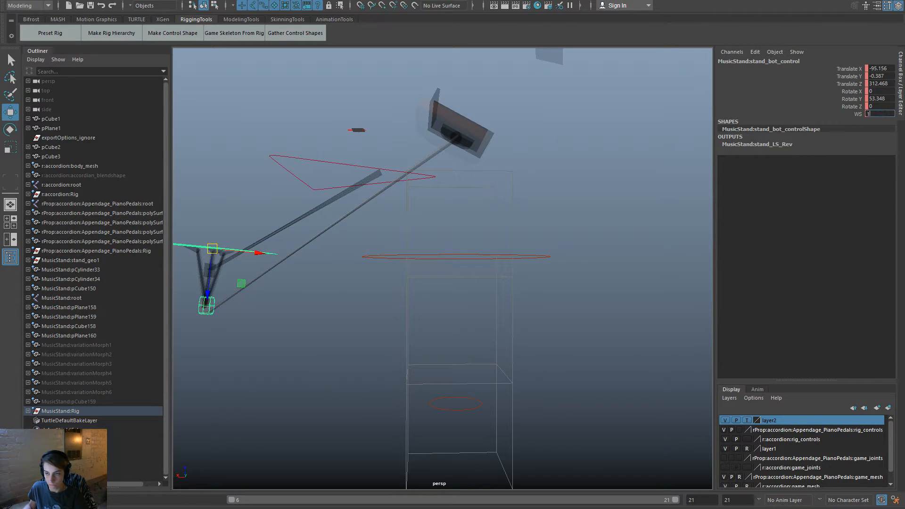
pyautogui.press('Return')
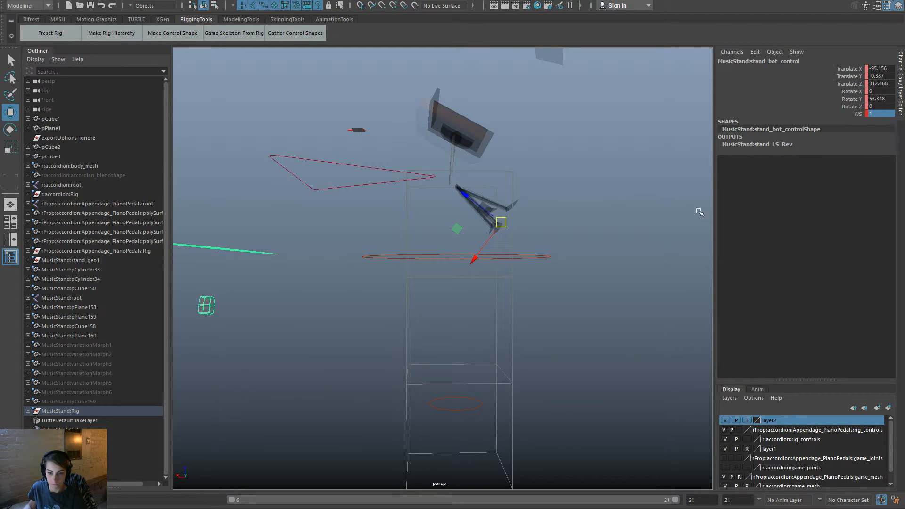
# Level the bottom control, bringing its Rotate Y to about 0.3, and move it down below the stand's top.
pyautogui.click(576, 353)
pyautogui.click(533, 182)
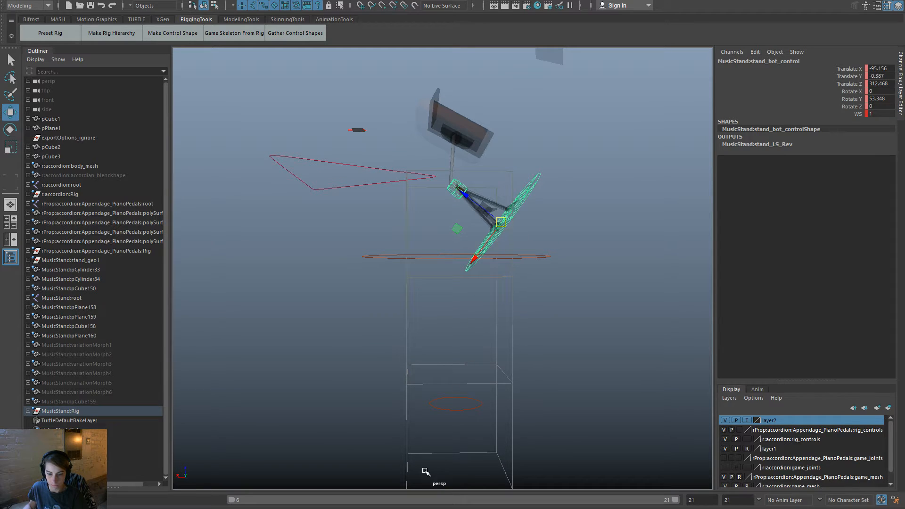
pyautogui.press('e')
pyautogui.moveTo(500, 265); pyautogui.dragTo(475, 262)
pyautogui.press('w')
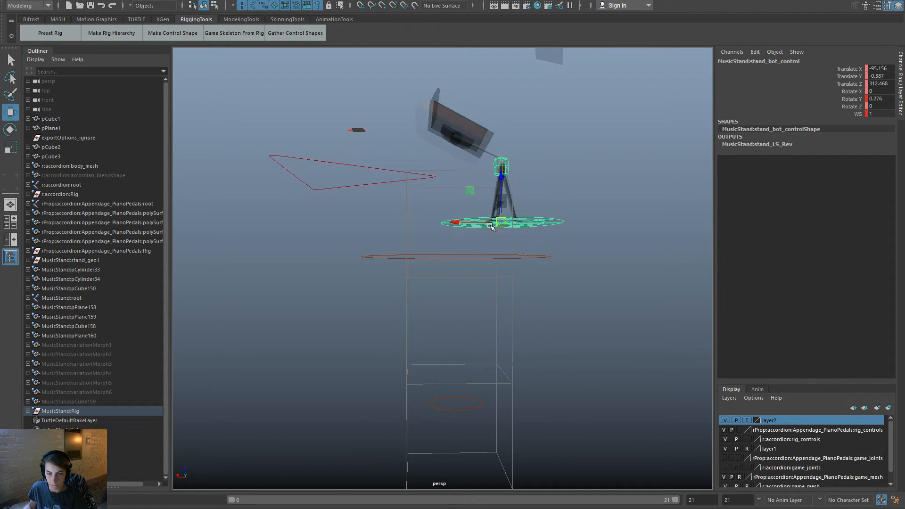
pyautogui.moveTo(473, 228)
pyautogui.mouseDown()
pyautogui.moveTo(375, 228)
pyautogui.moveTo(384, 228)
pyautogui.moveTo(542, 458)
pyautogui.mouseUp()
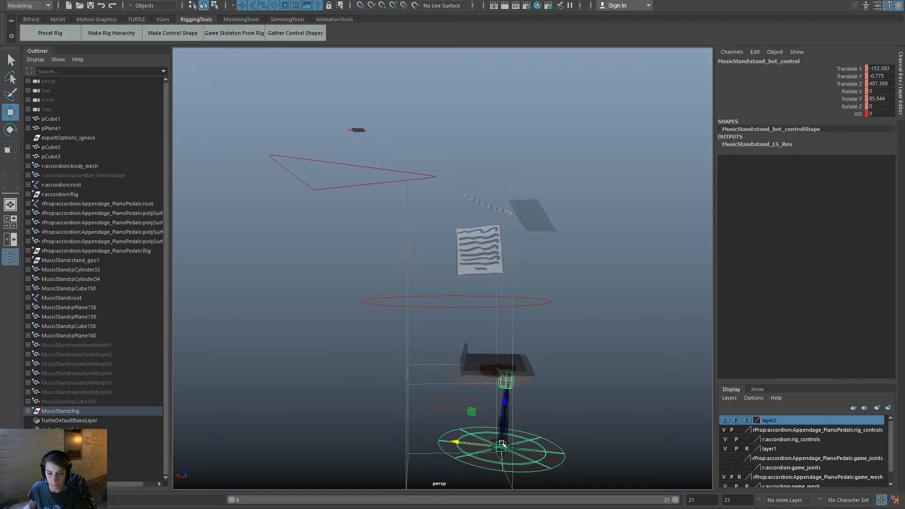
# Realign the bottom control with the low, horizontal stand top, bringing Translate Z to about 203 and Rotate Y to about -1.9.
pyautogui.moveTo(505, 445); pyautogui.dragTo(399, 404)
pyautogui.press('e')
pyautogui.moveTo(417, 363); pyautogui.dragTo(444, 430)
pyautogui.press('w')
pyautogui.moveTo(399, 359); pyautogui.dragTo(402, 326)
pyautogui.keyDown('alt'); pyautogui.moveTo(518, 364); pyautogui.dragTo(543, 420); pyautogui.keyUp('alt')
pyautogui.moveTo(476, 434); pyautogui.dragTo(470, 425)
pyautogui.keyDown('alt'); pyautogui.moveTo(503, 399); pyautogui.dragTo(487, 337); pyautogui.keyUp('alt')
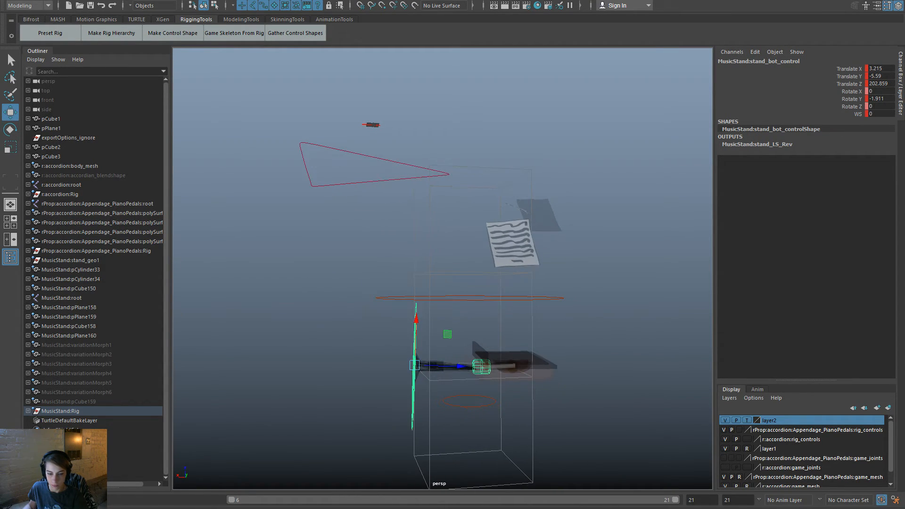
# Play back the animation and examine the music stand's motion and base alignment from several angles.
pyautogui.hotkey('alt', ',')
pyautogui.click(628, 400)
pyautogui.scroll(-5, 448, 345)
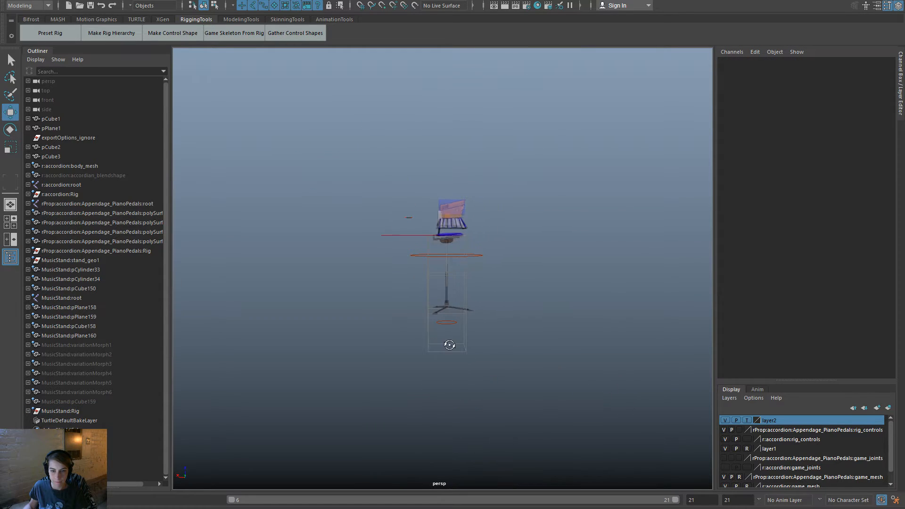
pyautogui.hotkey('alt', 'v')
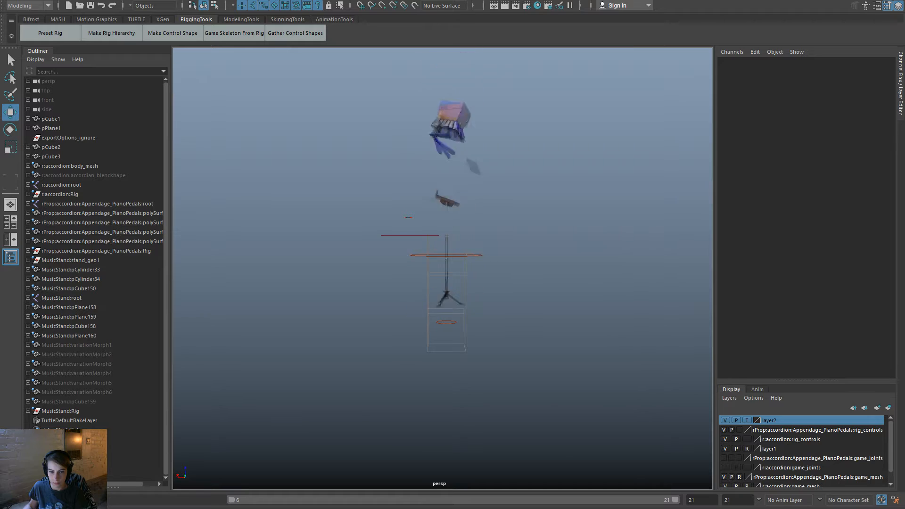
pyautogui.scroll(4, 545, 398)
pyautogui.keyDown('alt'); pyautogui.moveTo(617, 423); pyautogui.dragTo(526, 434); pyautogui.keyUp('alt')
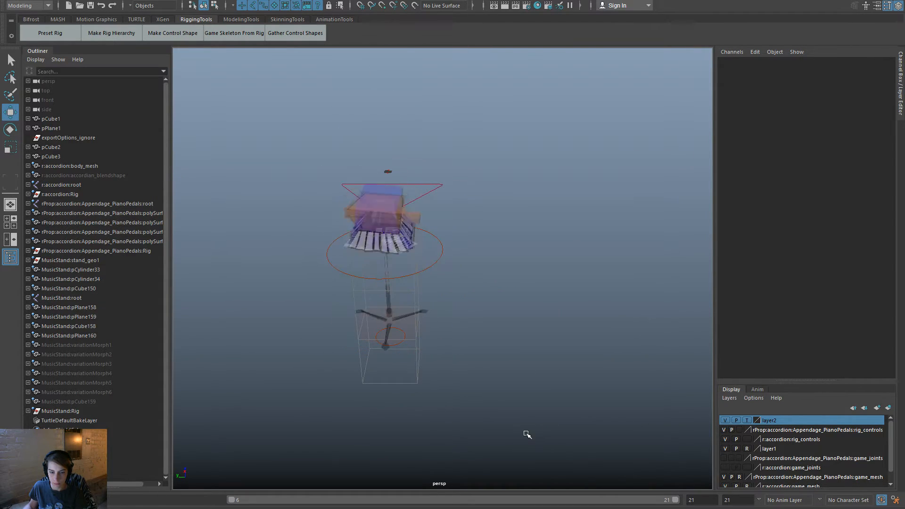
pyautogui.keyDown('alt'); pyautogui.moveTo(453, 411); pyautogui.dragTo(904, 400); pyautogui.keyUp('alt')
pyautogui.keyDown('alt'); pyautogui.moveTo(383, 428); pyautogui.dragTo(579, 452); pyautogui.keyUp('alt')
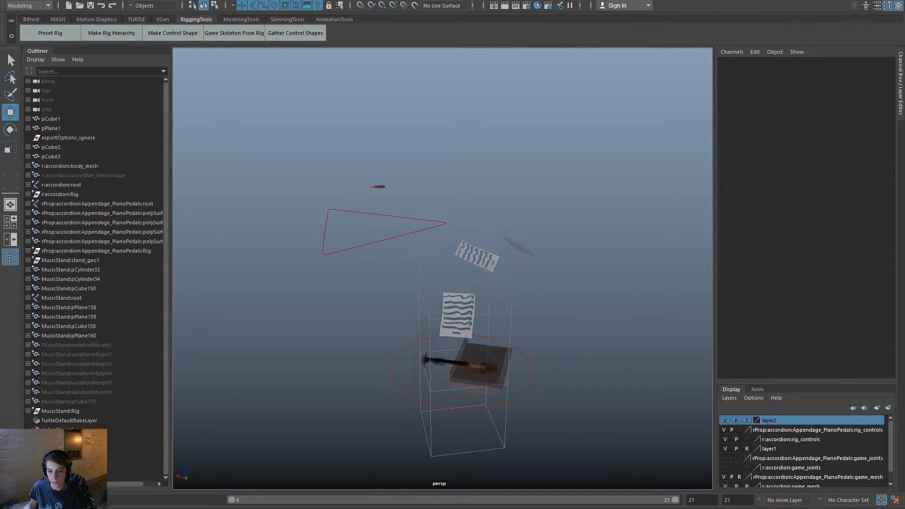
pyautogui.keyDown('alt'); pyautogui.moveTo(461, 449); pyautogui.dragTo(372, 424); pyautogui.keyUp('alt')
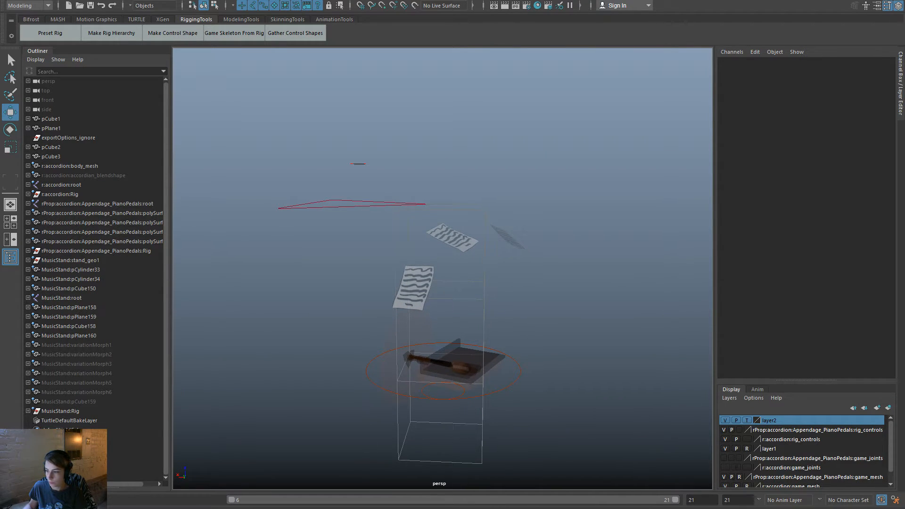
pyautogui.keyDown('alt'); pyautogui.moveTo(422, 381); pyautogui.dragTo(445, 382); pyautogui.keyUp('alt')
pyautogui.keyDown('alt'); pyautogui.moveTo(444, 381); pyautogui.dragTo(482, 389, button='right'); pyautogui.keyUp('alt')
pyautogui.keyDown('alt'); pyautogui.moveTo(483, 390); pyautogui.dragTo(464, 439); pyautogui.keyUp('alt')
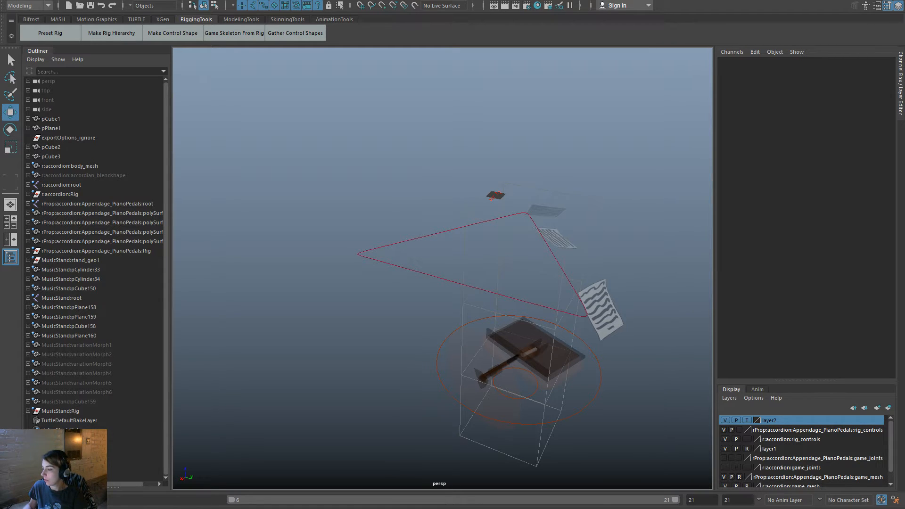
pyautogui.hotkey('alt', 'Tab')
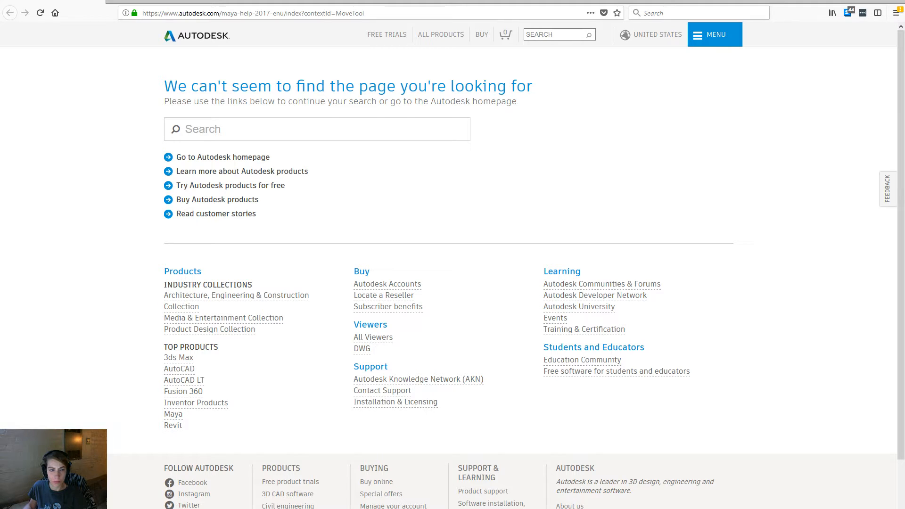
pyautogui.hotkey('alt', 'Tab')
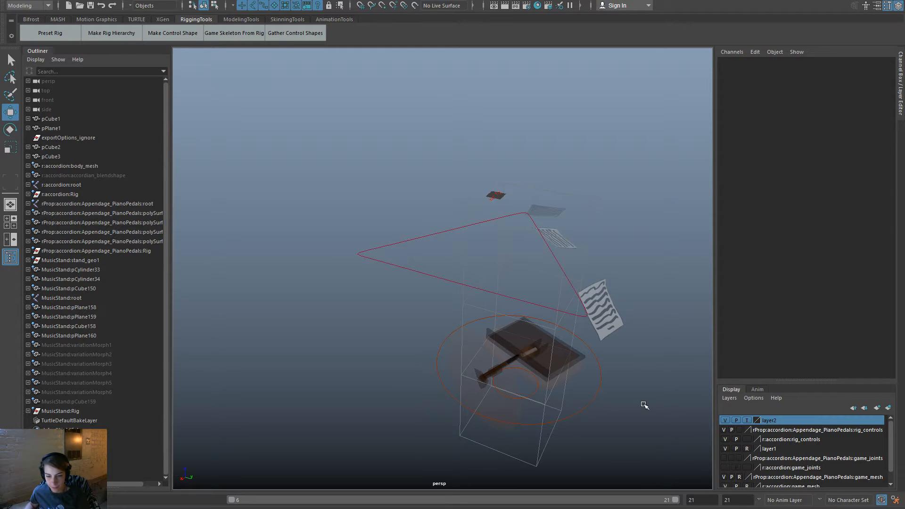
pyautogui.keyDown('alt'); pyautogui.moveTo(645, 404); pyautogui.dragTo(563, 399); pyautogui.keyUp('alt')
pyautogui.moveTo(632, 506); pyautogui.dragTo(605, 498)
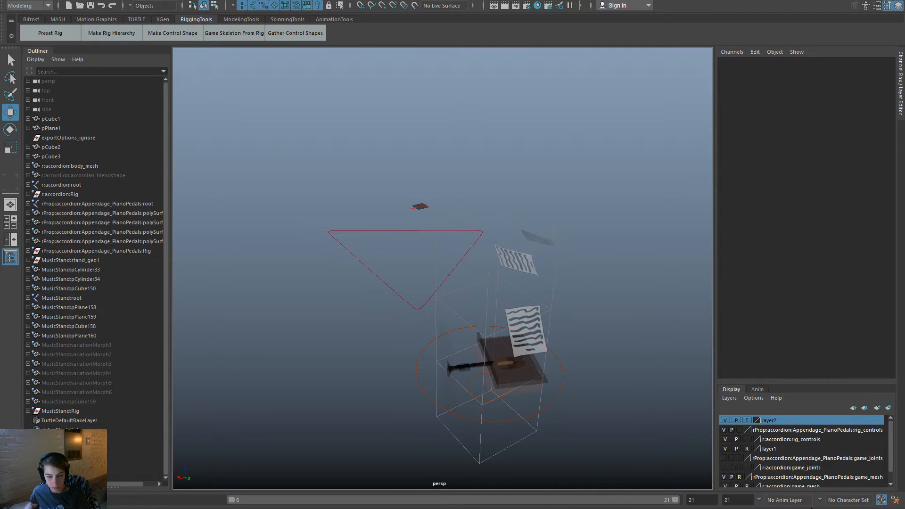
pyautogui.keyDown('alt'); pyautogui.moveTo(600, 454); pyautogui.dragTo(527, 424); pyautogui.keyUp('alt')
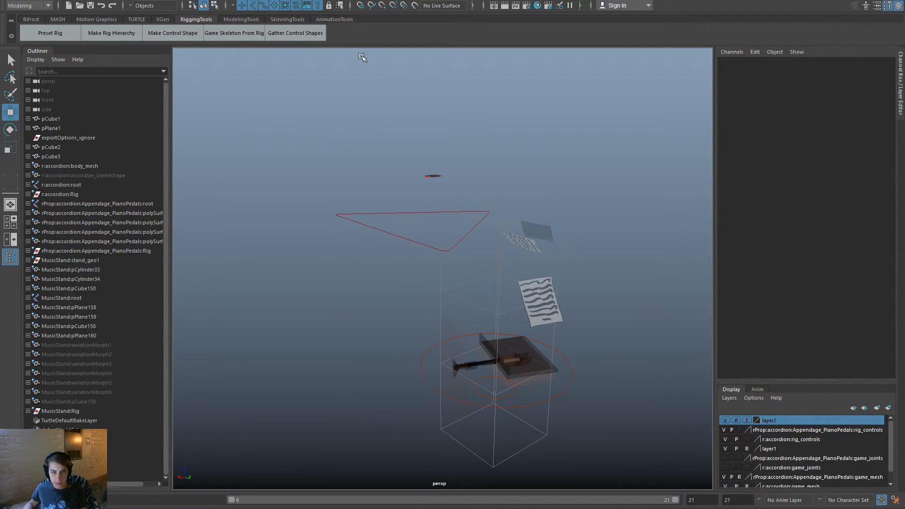
# Open the animation Clip Exporter, check which rigs are available for export, and close it.
pyautogui.click(339, 19)
pyautogui.click(329, 34)
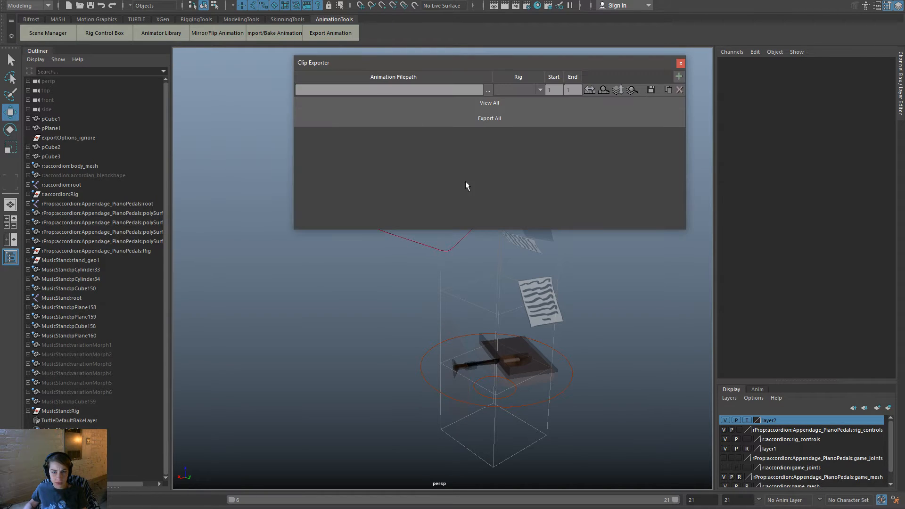
pyautogui.click(518, 91)
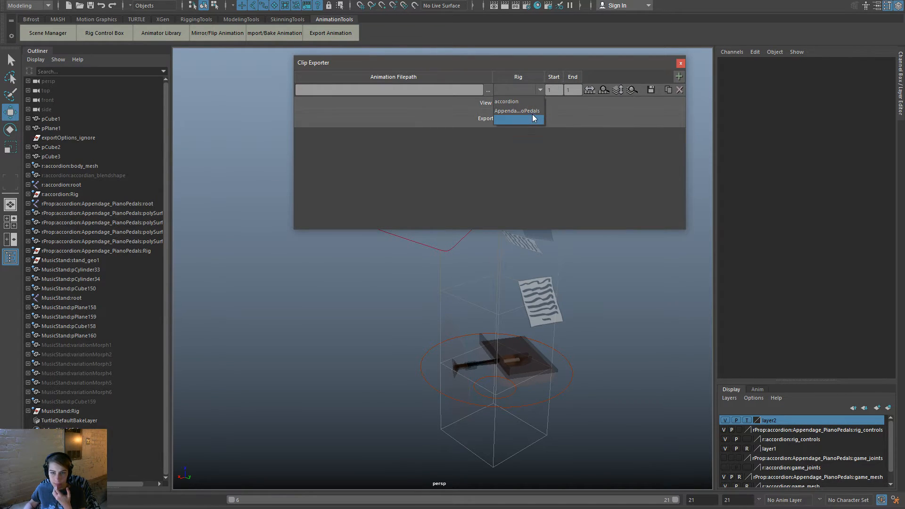
pyautogui.click(680, 66)
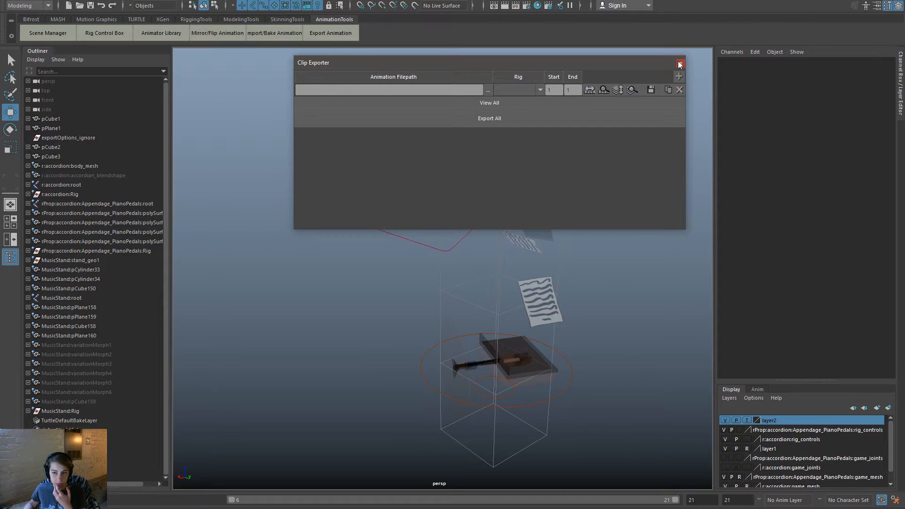
pyautogui.click(680, 63)
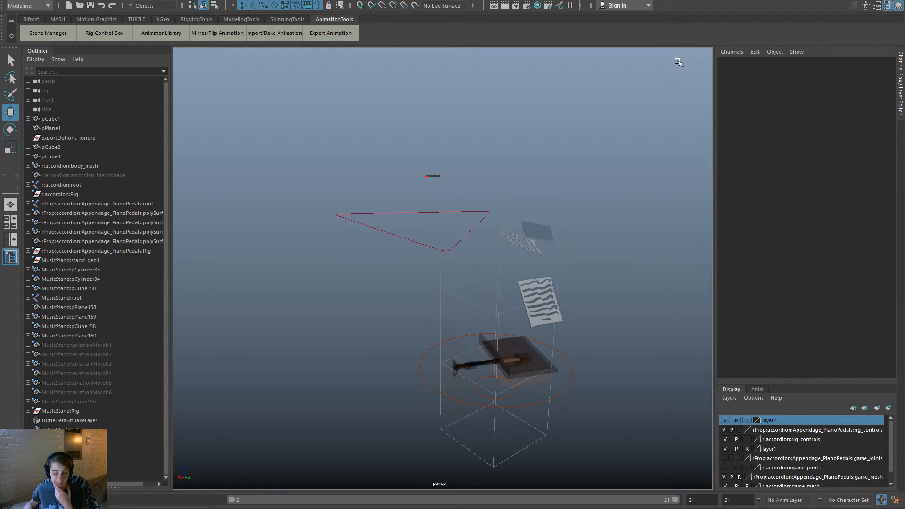
pyautogui.click(529, 382)
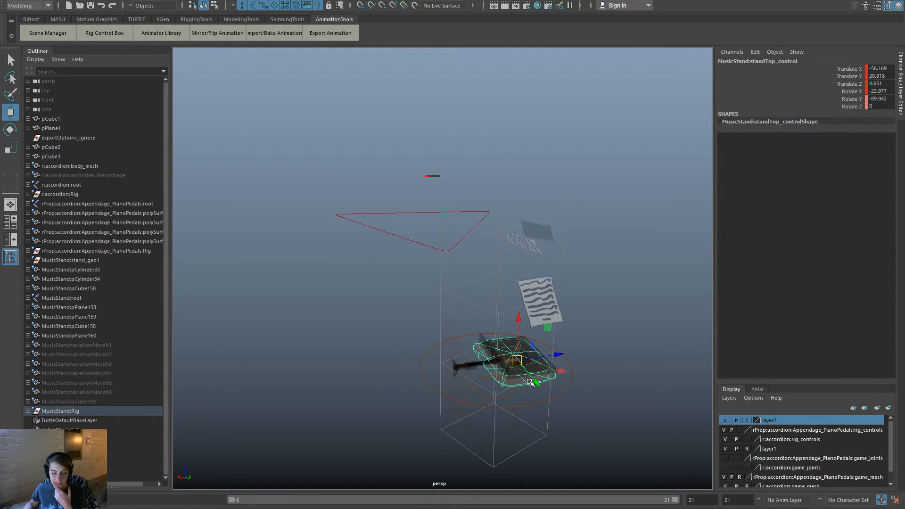
pyautogui.click(347, 302)
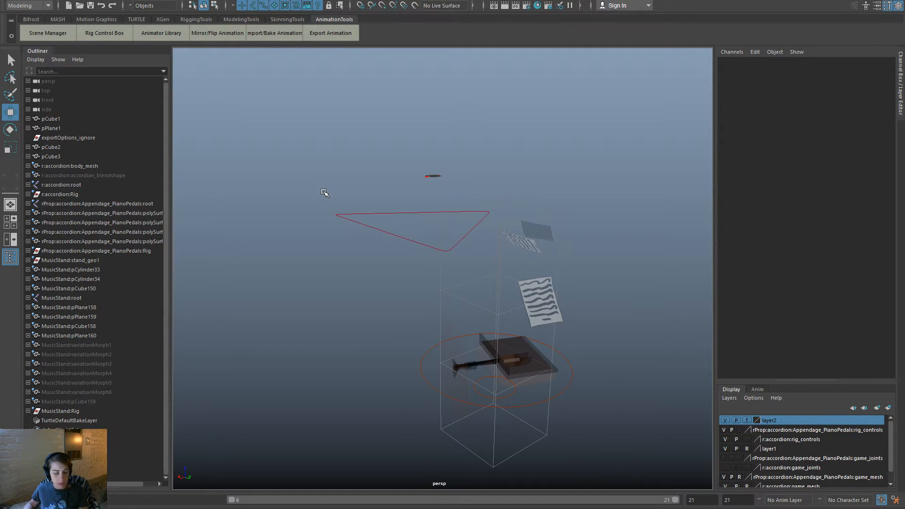
pyautogui.keyDown('alt'); pyautogui.moveTo(641, 382); pyautogui.dragTo(635, 381, button='right'); pyautogui.keyUp('alt')
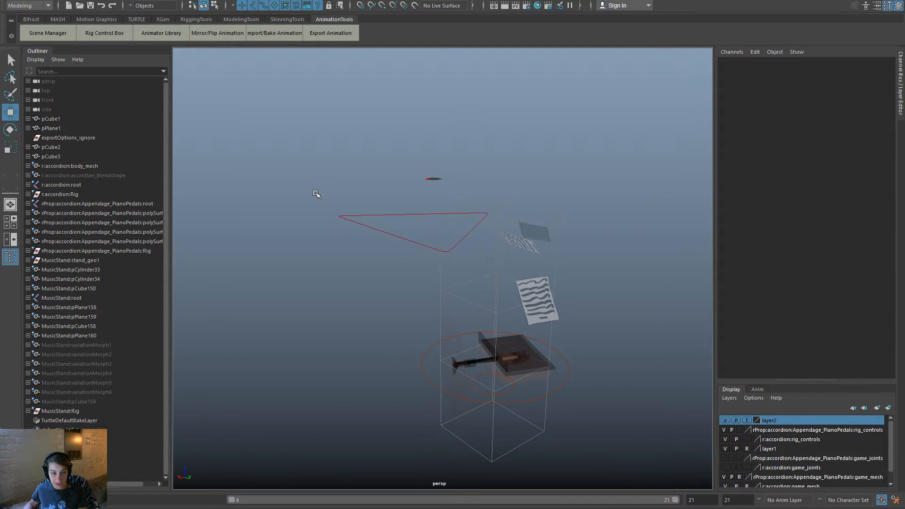
# Open and widen the Reference Editor, and compare the namespaces of the Body_Piano_Rig.ma and MusicStand.ma references.
pyautogui.press('space')
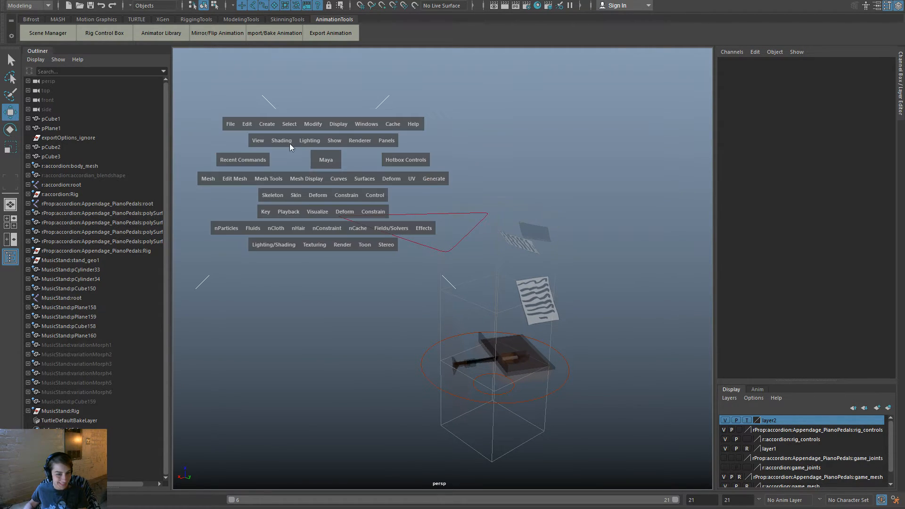
pyautogui.click(230, 124)
pyautogui.click(303, 332)
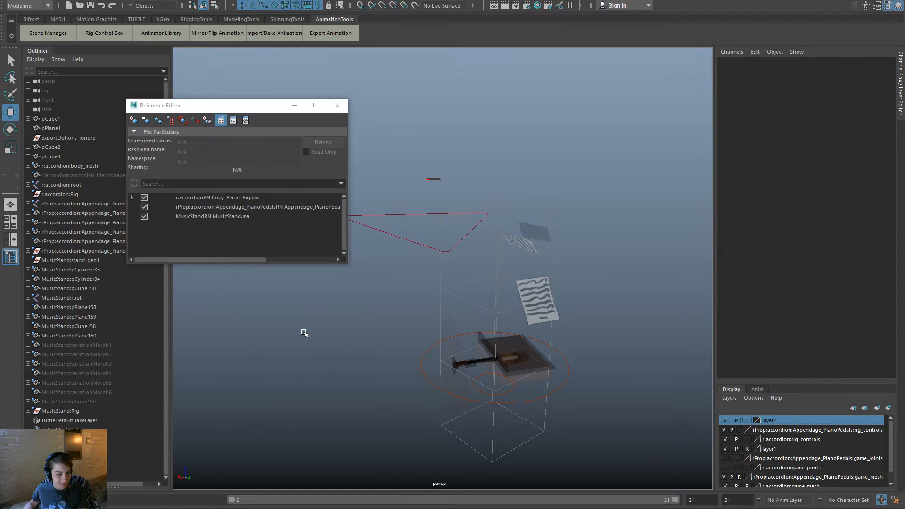
pyautogui.click(233, 217)
pyautogui.click(239, 199)
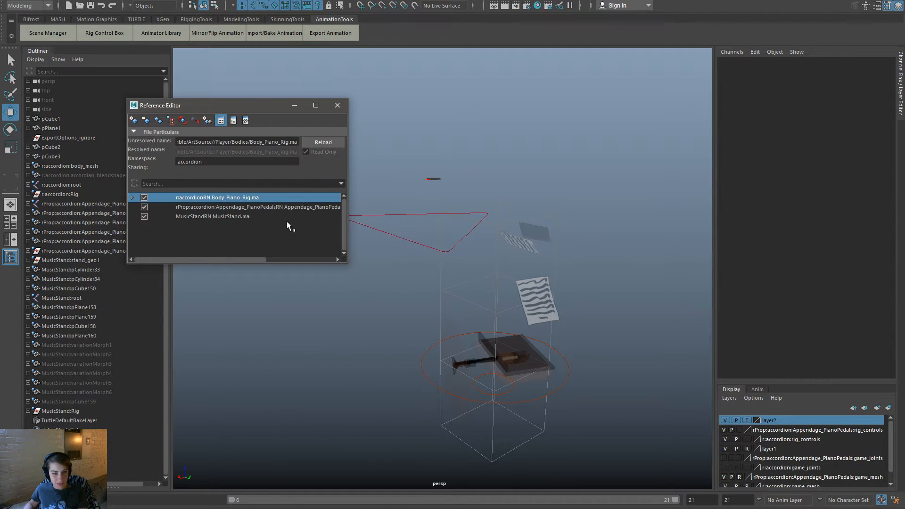
pyautogui.moveTo(348, 260); pyautogui.dragTo(503, 261)
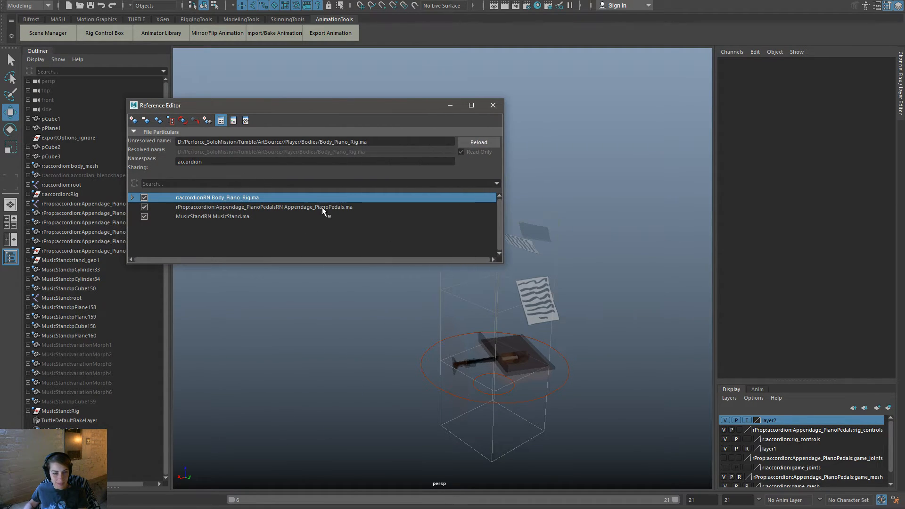
pyautogui.moveTo(291, 104); pyautogui.dragTo(467, 126)
pyautogui.click(451, 236)
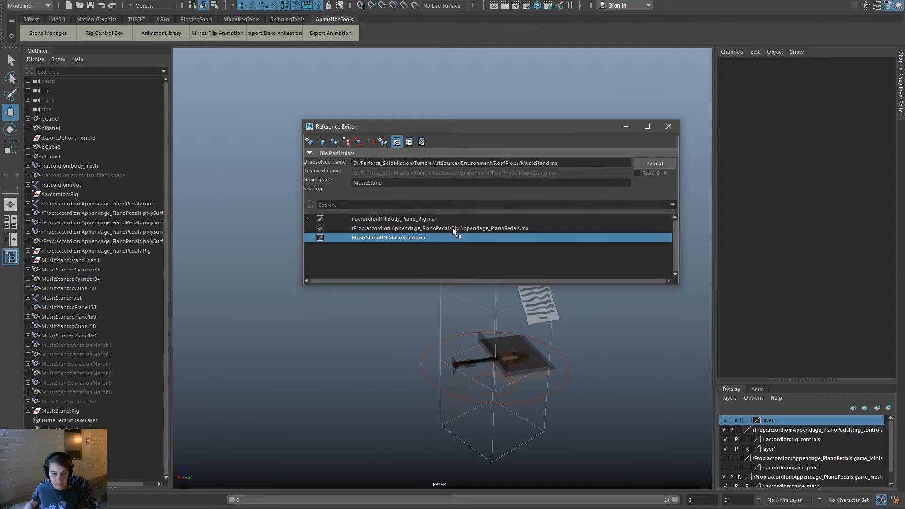
pyautogui.click(417, 219)
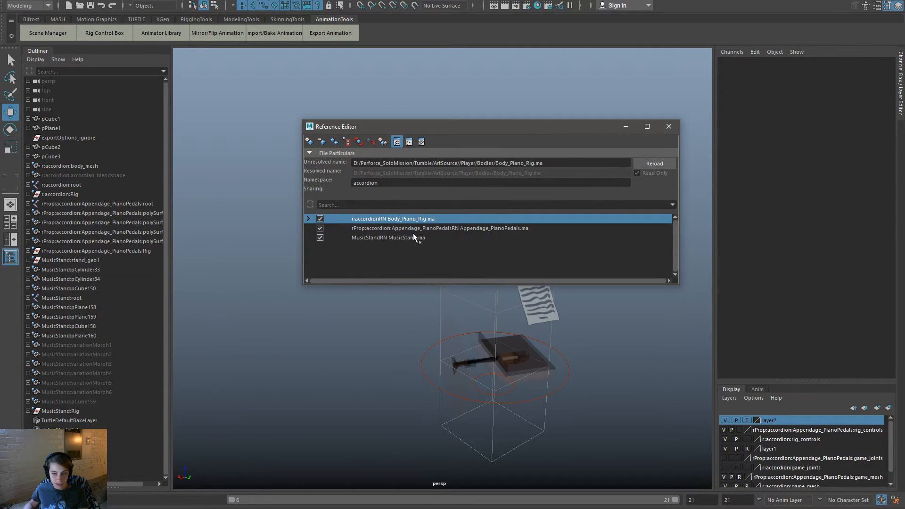
# Rename the MusicStand.ma reference's namespace to stand and close the Reference Editor.
pyautogui.click(413, 237)
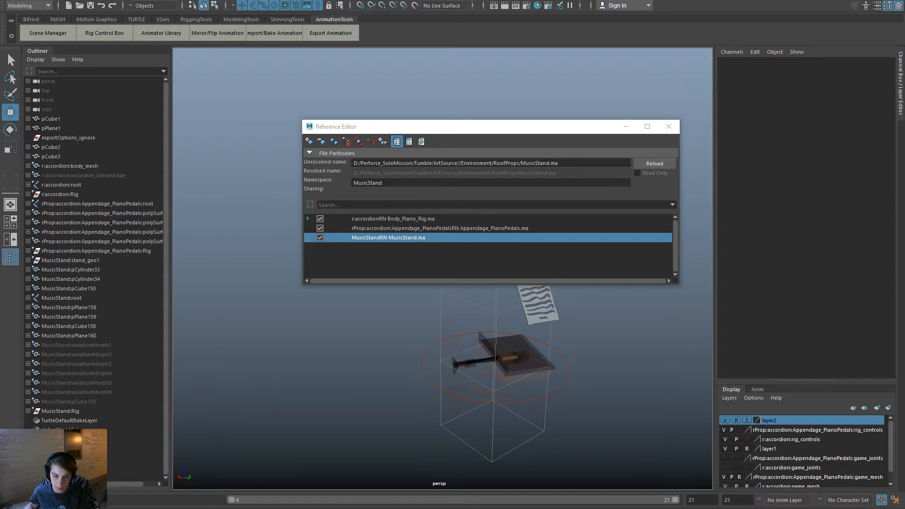
pyautogui.click(384, 238)
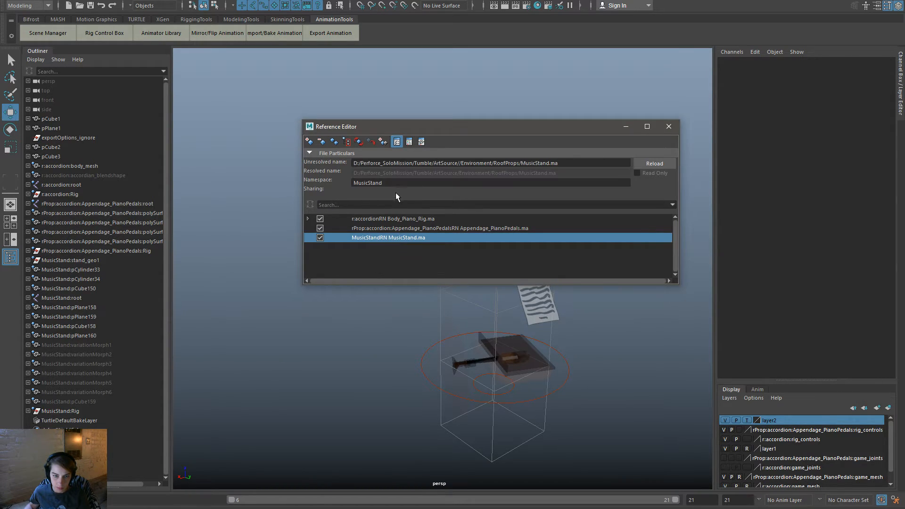
pyautogui.doubleClick(370, 182)
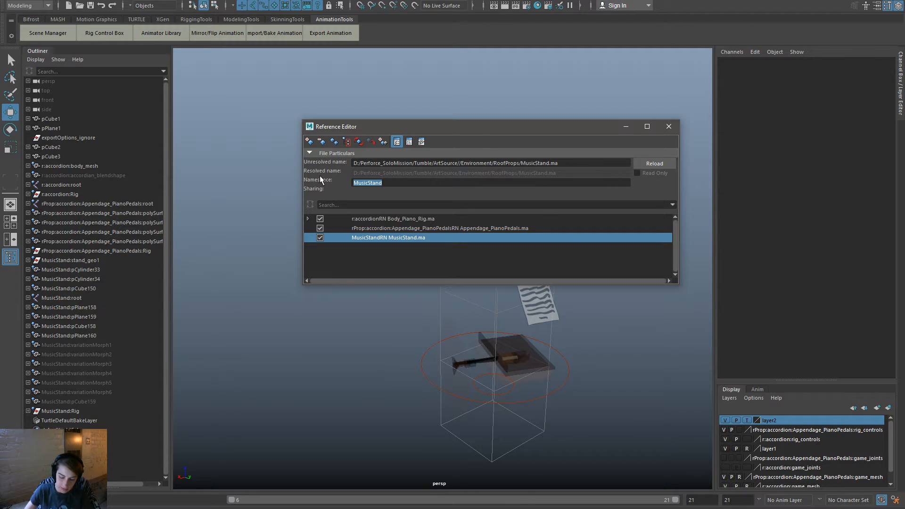
pyautogui.write('stand')
pyautogui.press('Return')
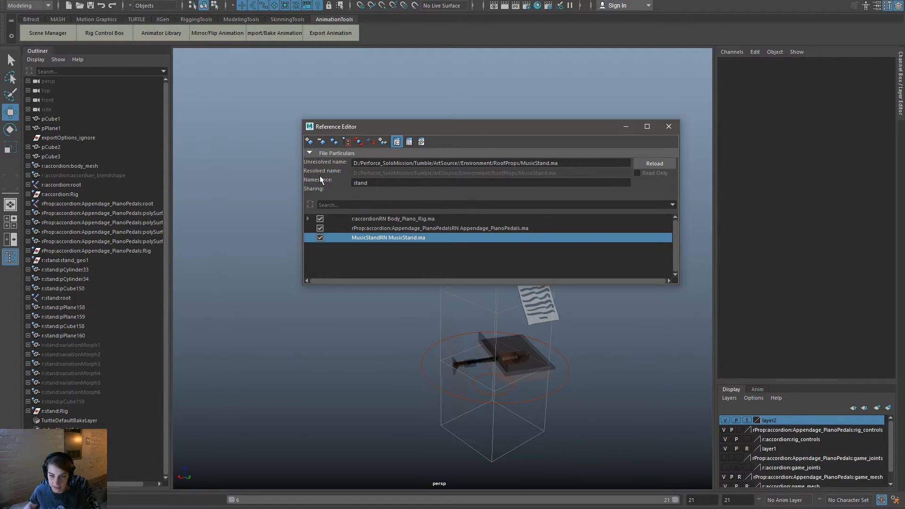
pyautogui.click(66, 260)
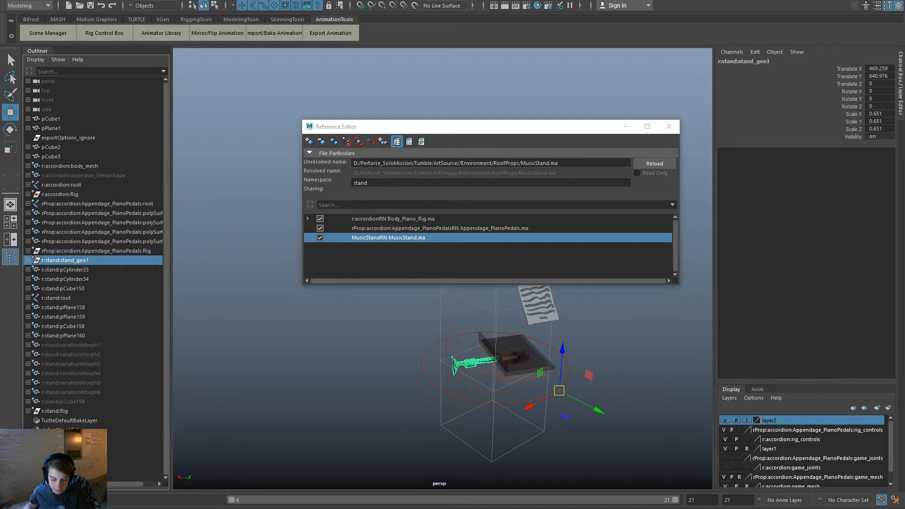
pyautogui.click(668, 126)
pyautogui.click(642, 196)
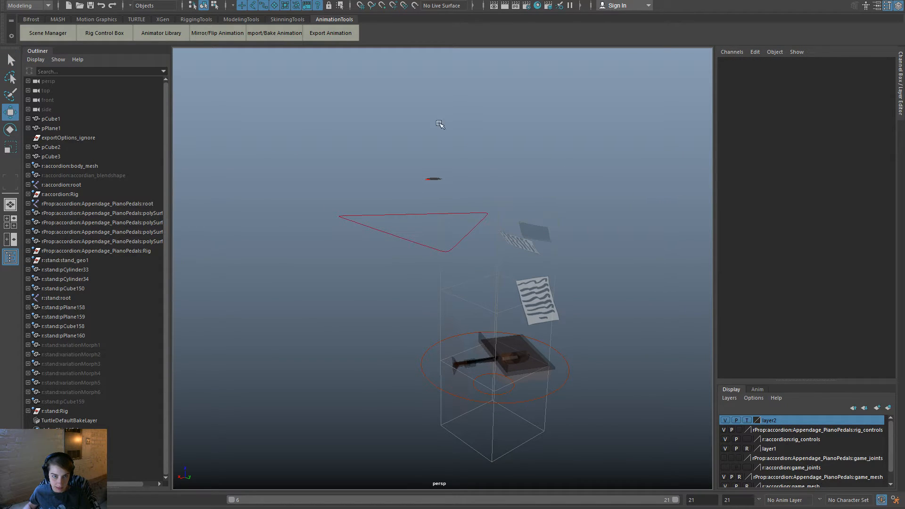
# Check the character list and the accordion character's options in the Scene Manager, and close it.
pyautogui.click(48, 33)
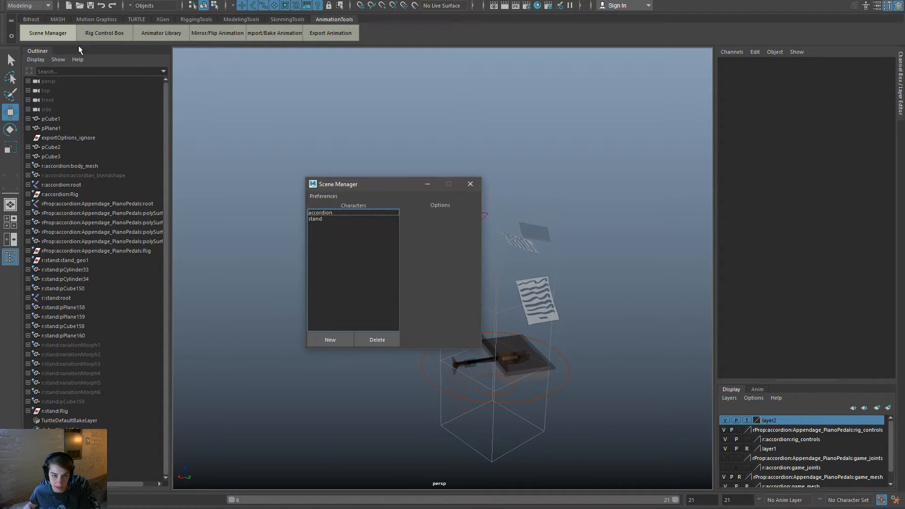
pyautogui.click(324, 218)
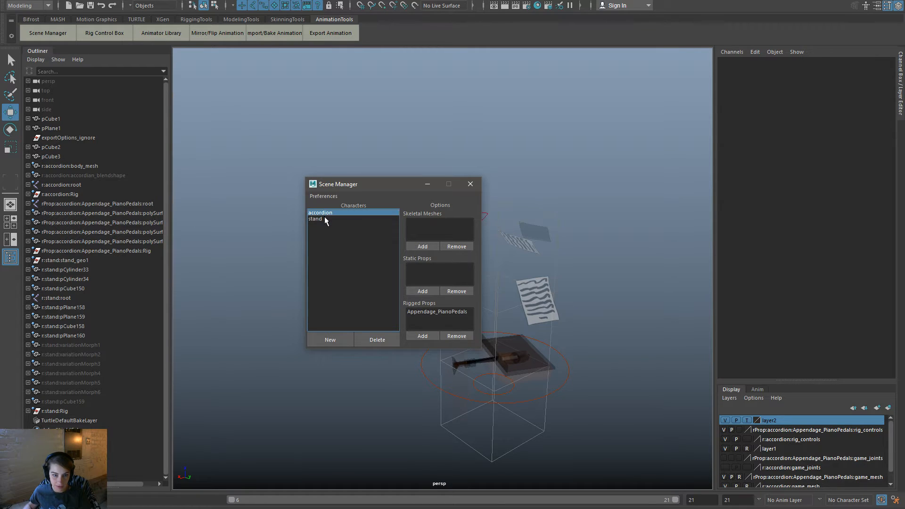
pyautogui.click(348, 212)
pyautogui.click(470, 184)
# Set up a Clip Exporter entry for the stand rig over frames 6 to 21, targeting the existing file musicStand_Activated.fbx.
pyautogui.click(495, 88)
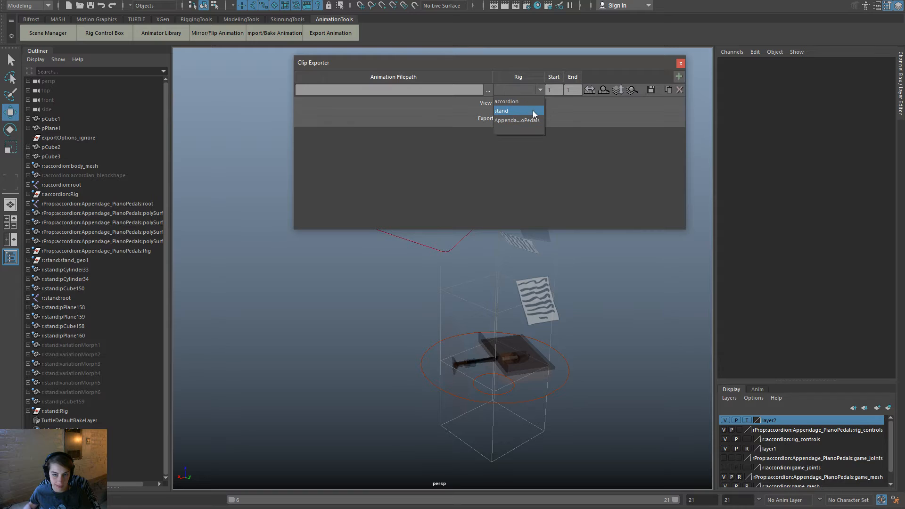
pyautogui.click(533, 110)
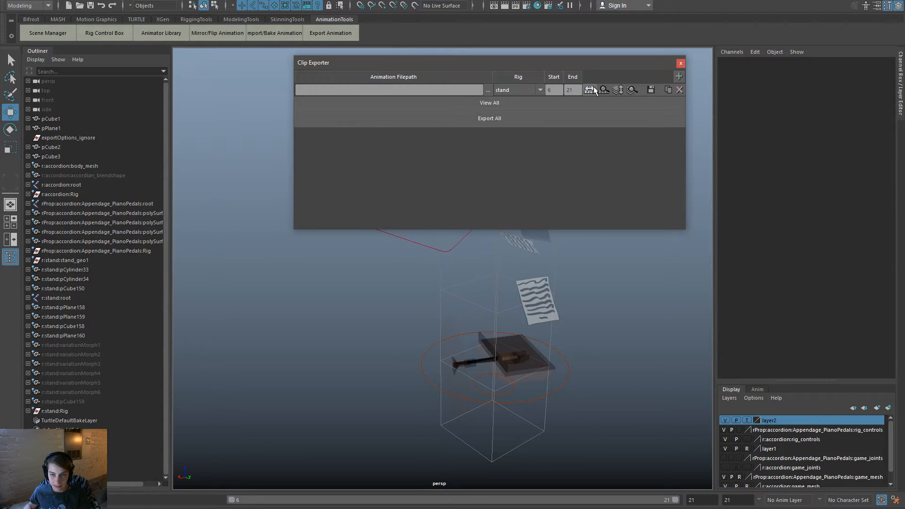
pyautogui.click(488, 90)
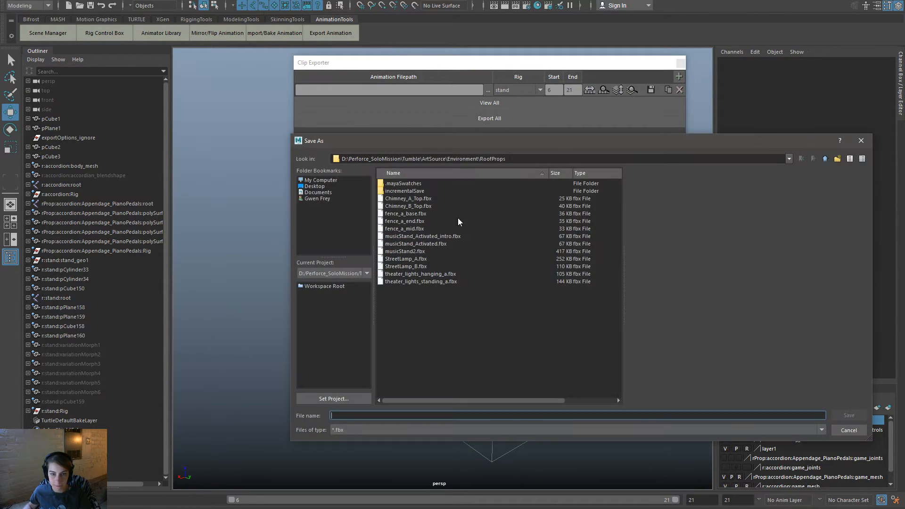
pyautogui.doubleClick(453, 243)
pyautogui.click(561, 305)
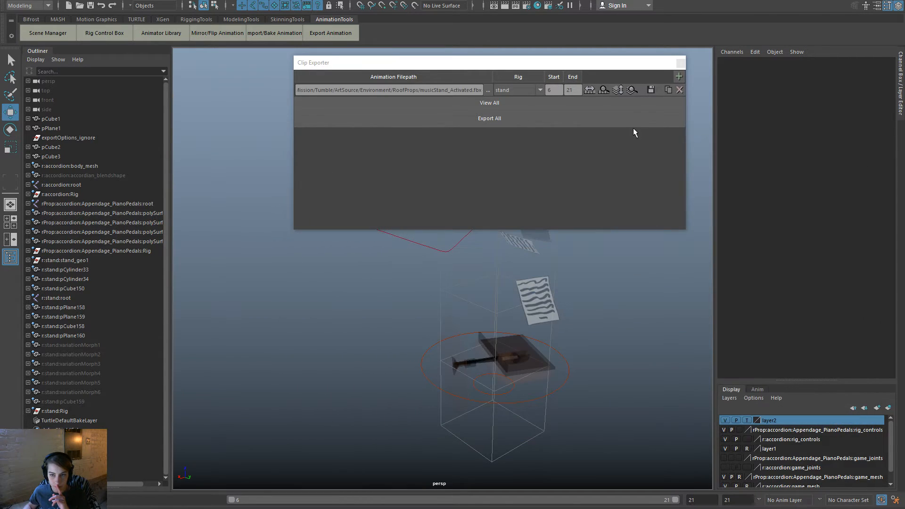
# Duplicate the clip entry and point the first one to the existing file musicStand_Activated_intro.fbx.
pyautogui.click(667, 90)
pyautogui.click(488, 89)
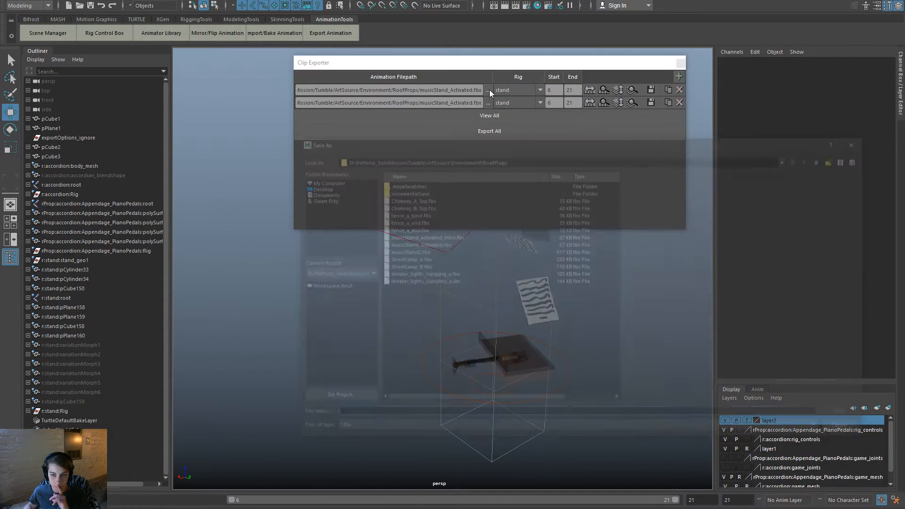
pyautogui.doubleClick(453, 236)
pyautogui.click(560, 306)
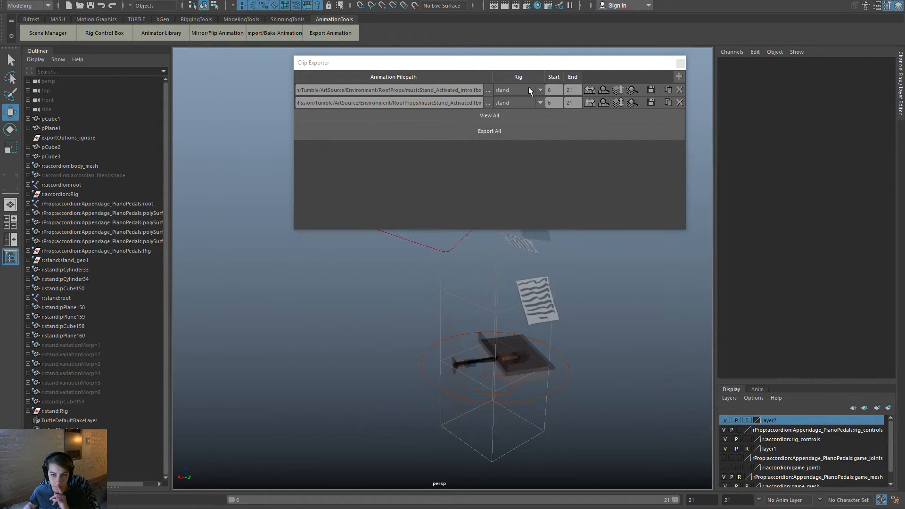
# Set the musicStand_Activated_intro clip to start at frame 0 and end at frame 6, and export all clips.
pyautogui.doubleClick(550, 89)
pyautogui.write('0')
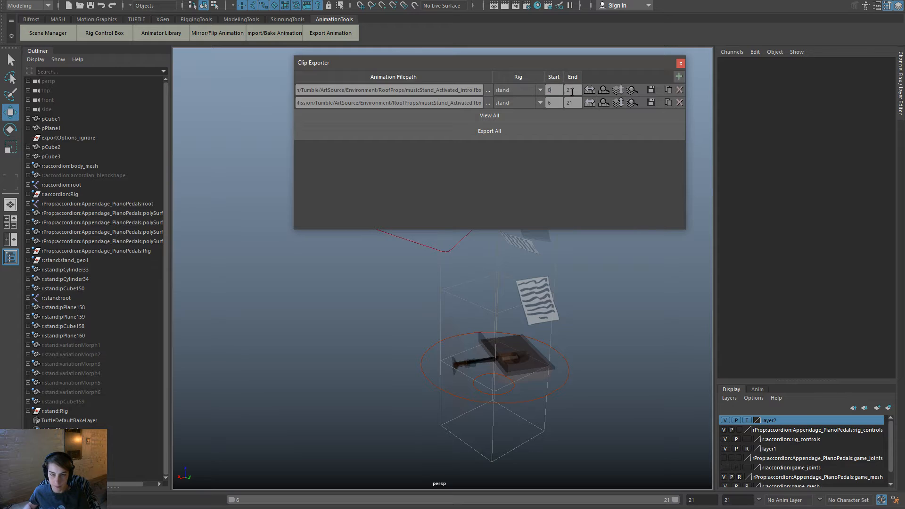
pyautogui.doubleClick(571, 89)
pyautogui.write('6')
pyautogui.click(604, 90)
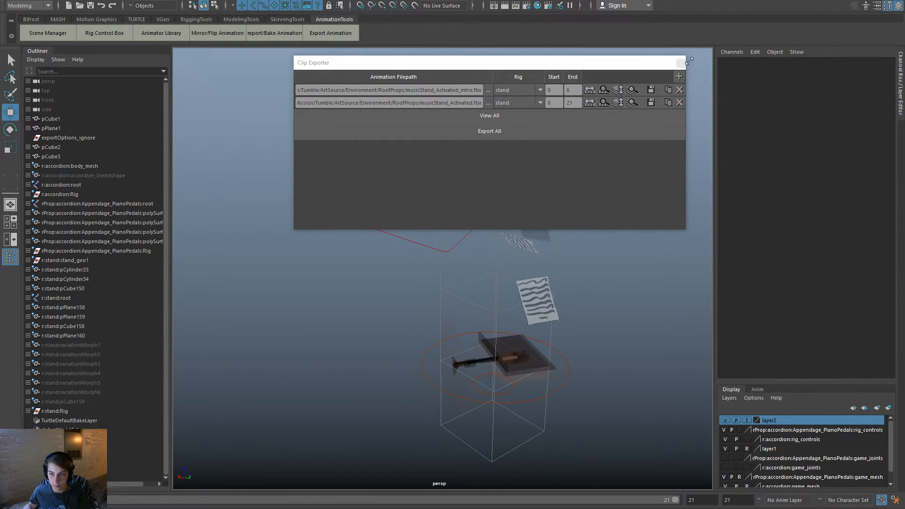
pyautogui.click(313, 33)
pyautogui.click(430, 135)
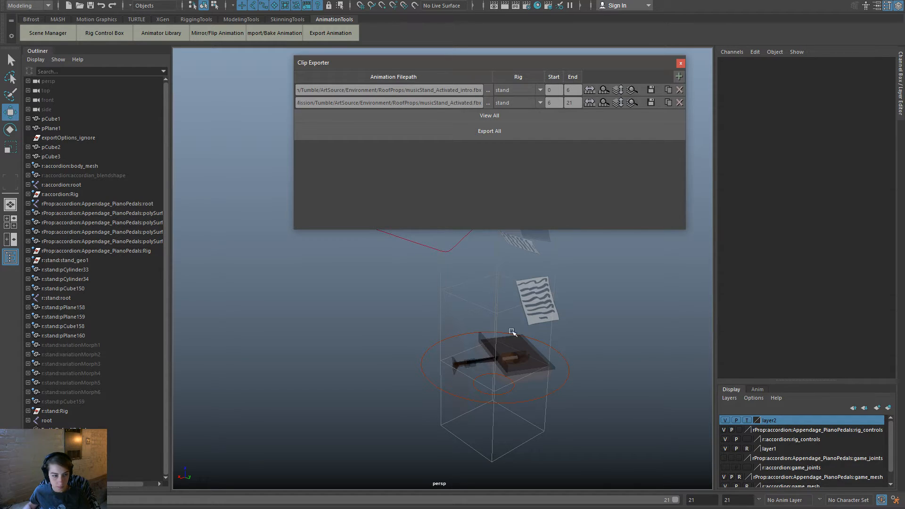
# Delete the leftover un-namespaced root joint below r:stand:Rig from the scene.
pyautogui.click(28, 420)
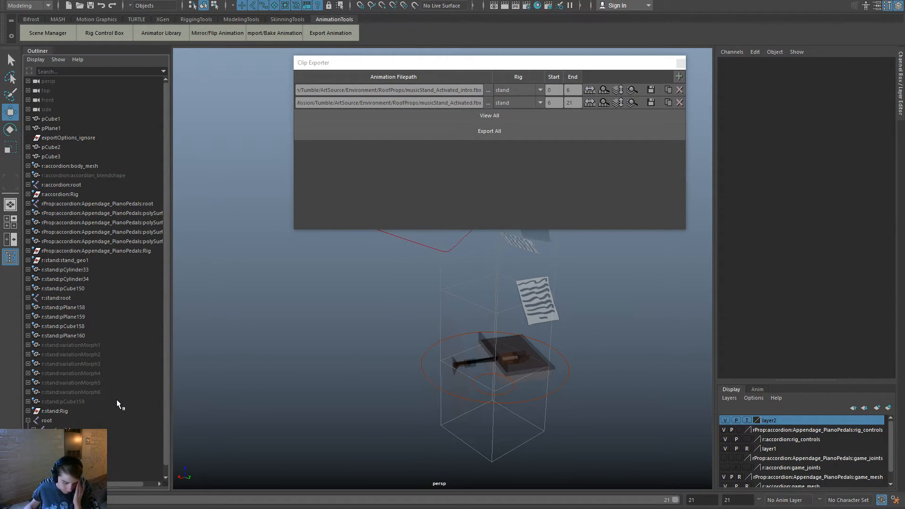
pyautogui.click(58, 420)
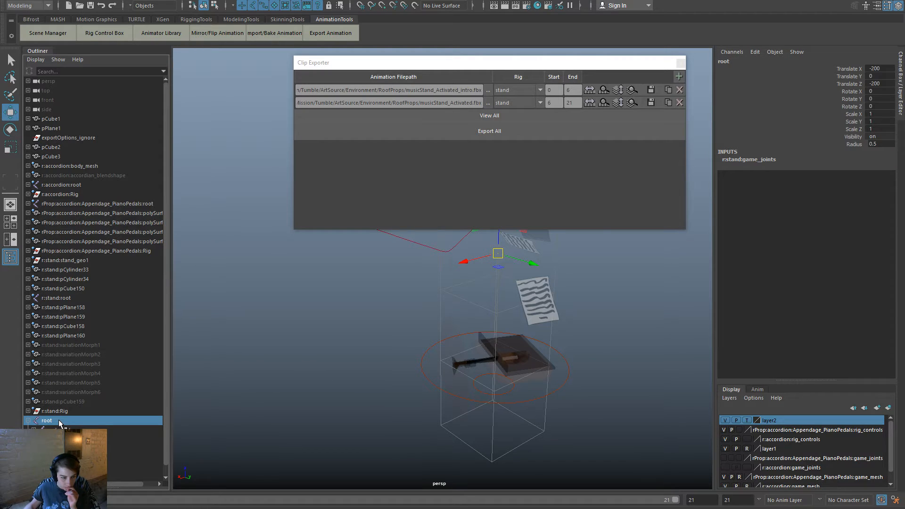
pyautogui.press('Delete')
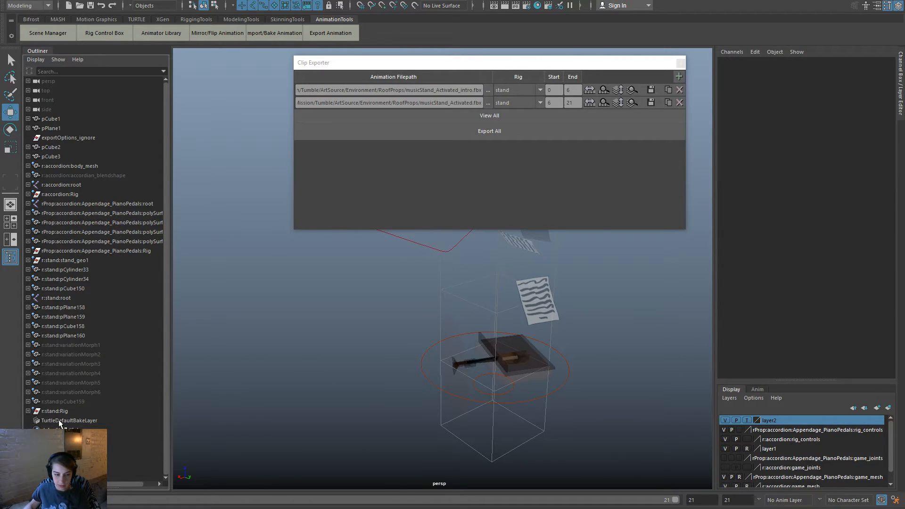
# Close the Clip Exporter and add the files to the default pending changelist.
pyautogui.click(680, 63)
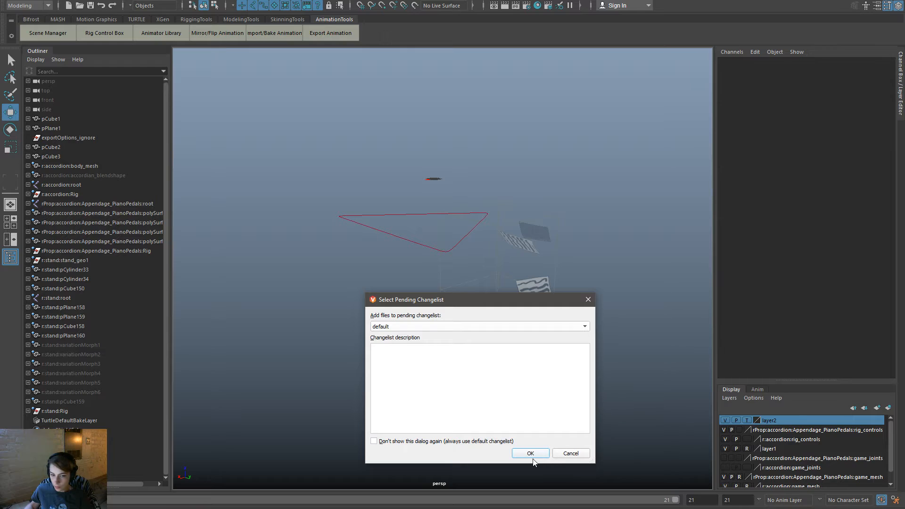
pyautogui.click(533, 455)
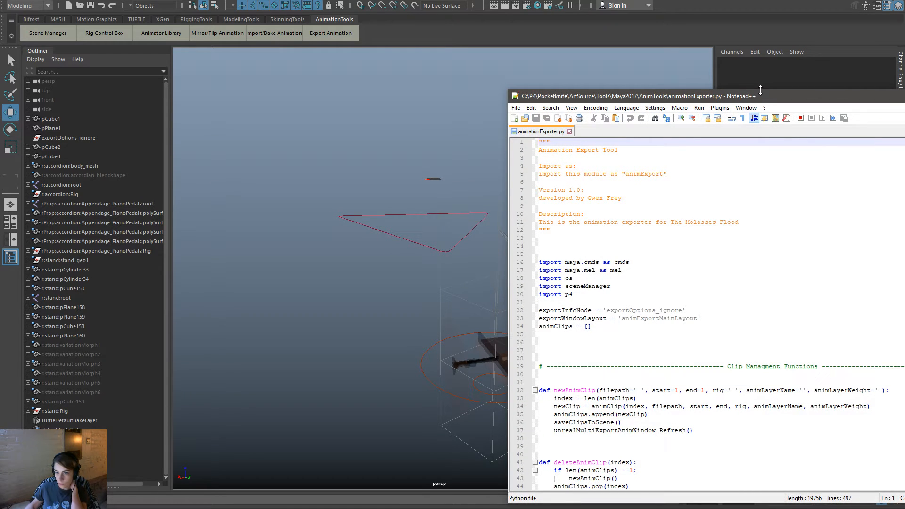
# Switch to animationExporter.py in Notepad++, enlarge its window, and review the clip management functions.
pyautogui.moveTo(760, 94); pyautogui.dragTo(469, 100)
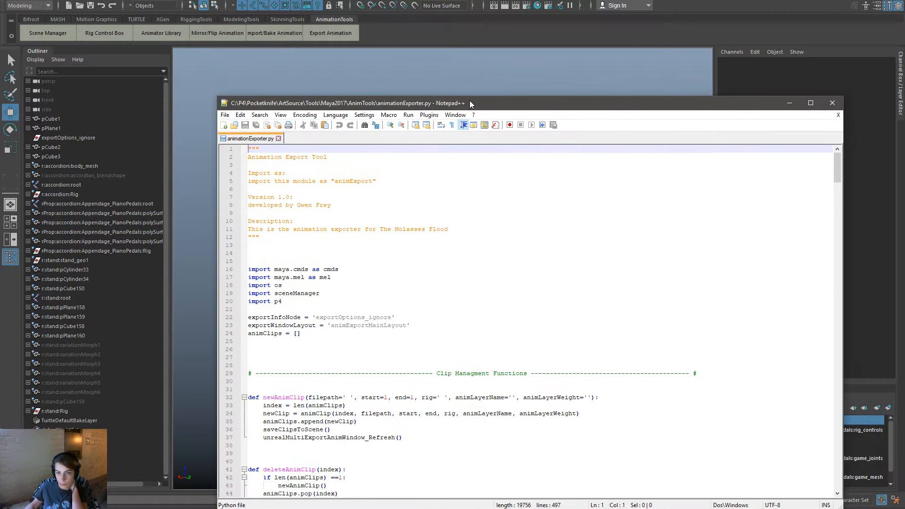
pyautogui.doubleClick(469, 100)
pyautogui.scroll(-9, 496, 287)
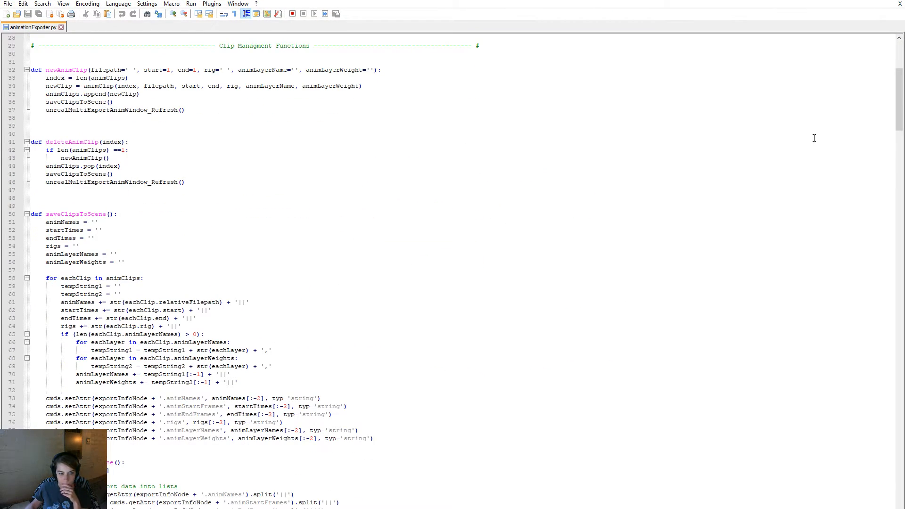
pyautogui.click(852, 0)
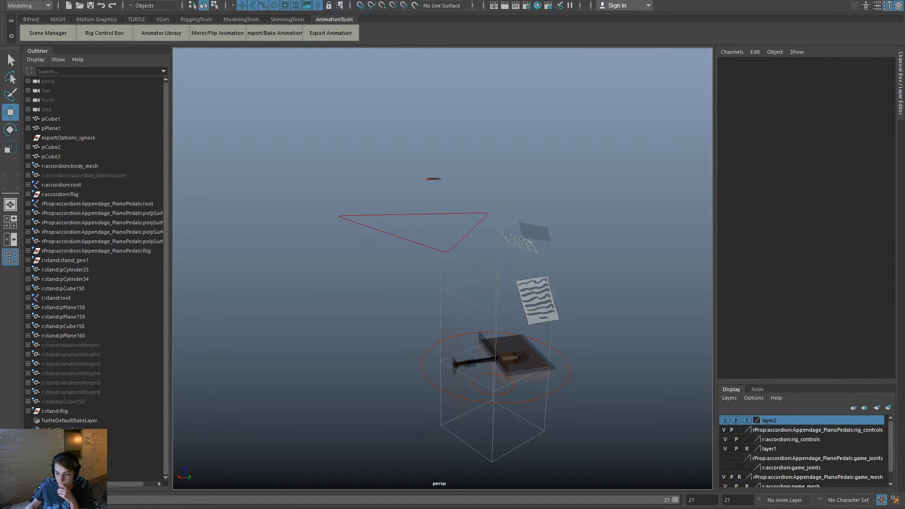
pyautogui.hotkey('alt', 'Tab')
pyautogui.click(505, 390)
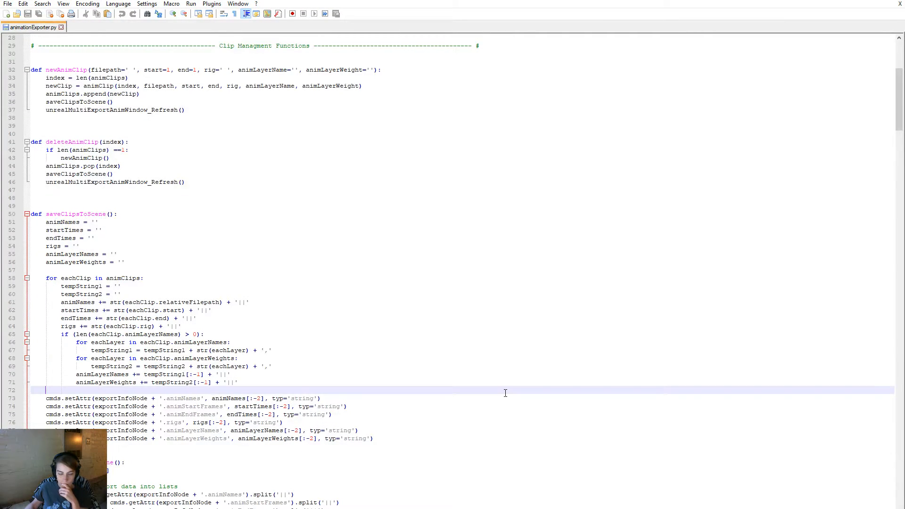
# Search the exporter script for "point" and "constraint" to examine how it handles constraints on the duplicated skeleton.
pyautogui.hotkey('ctrl', 'f')
pyautogui.write('p')
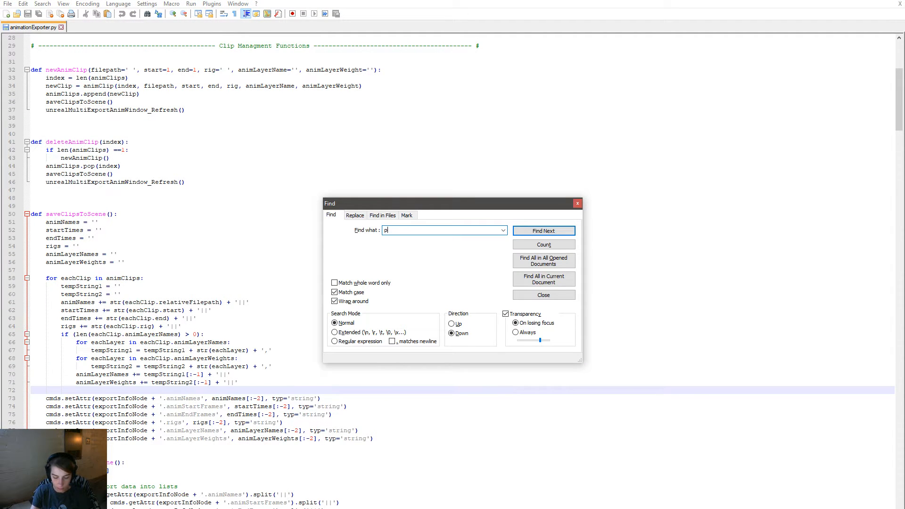
pyautogui.write('oint')
pyautogui.press('Return')
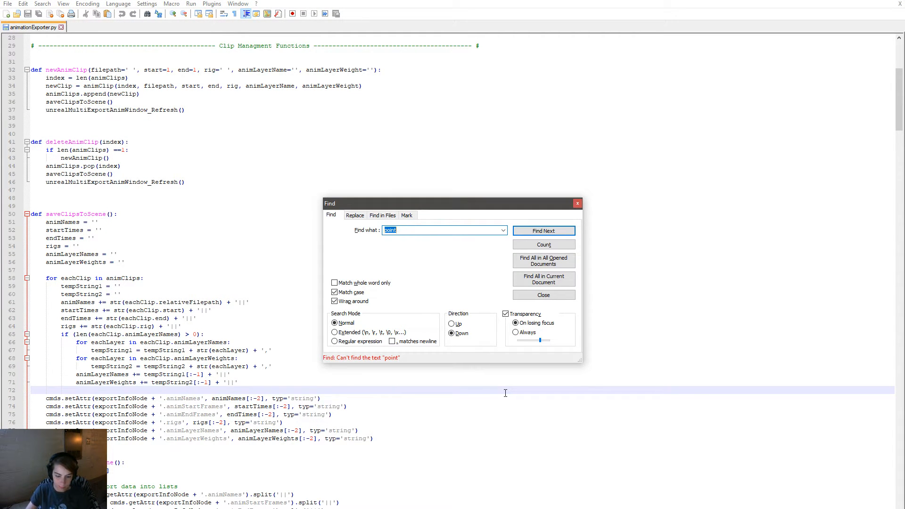
pyautogui.write('constraint')
pyautogui.press('Return')
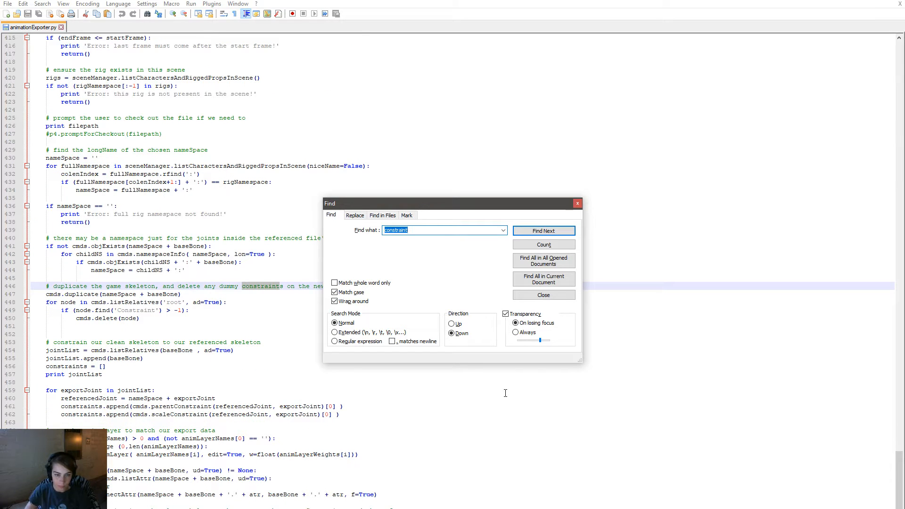
pyautogui.click(202, 334)
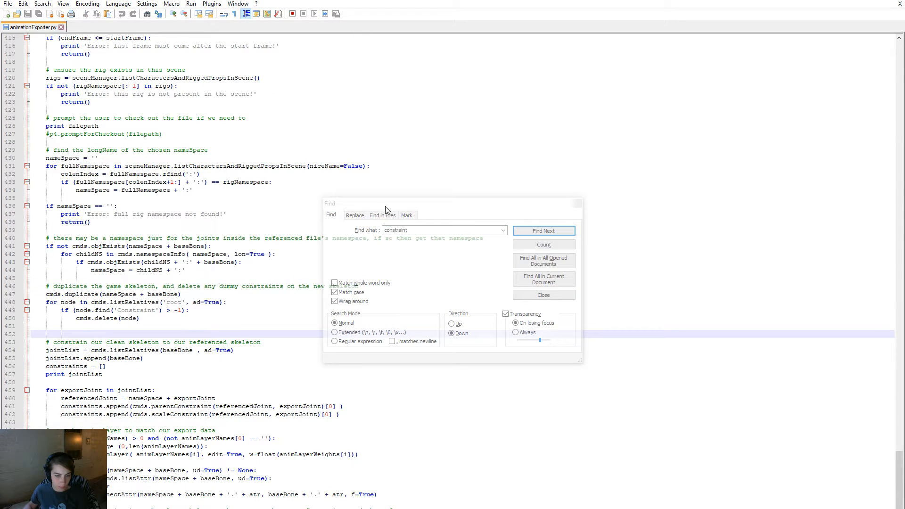
pyautogui.moveTo(385, 207); pyautogui.dragTo(436, 140)
pyautogui.click(656, 196)
pyautogui.click(597, 165)
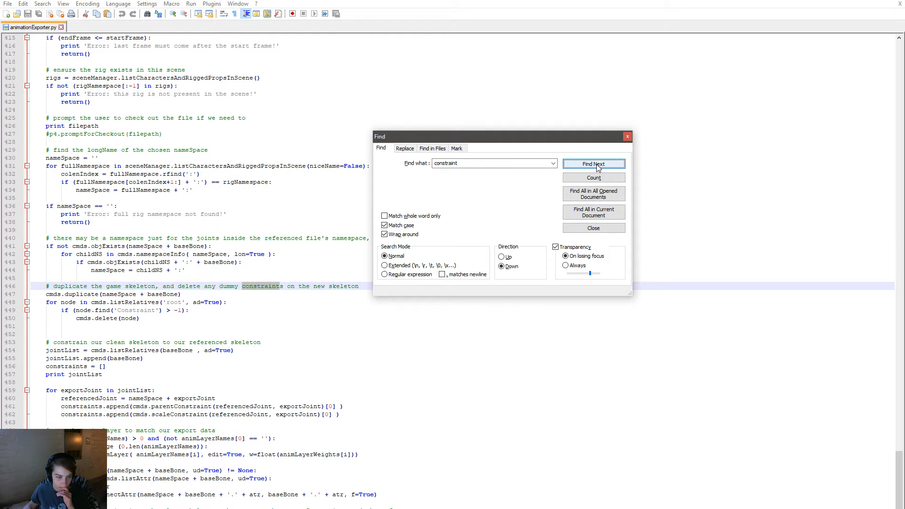
pyautogui.click(596, 165)
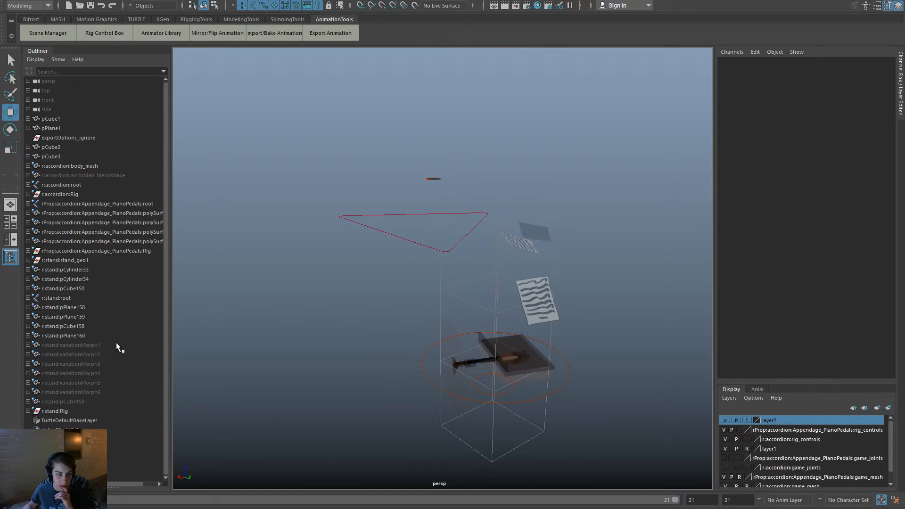
# Switch to Maya and examine the joints and constraints nested under r:stand:root in the Outliner.
pyautogui.click(116, 345)
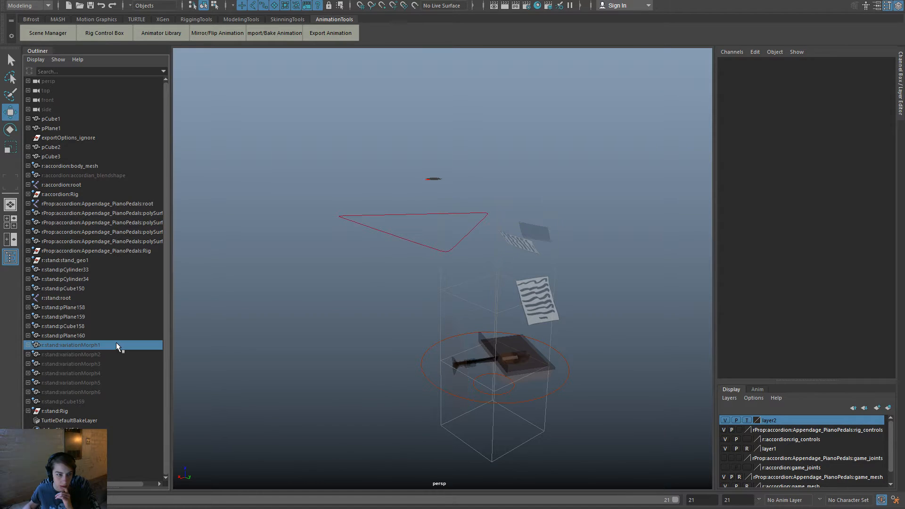
pyautogui.click(61, 194)
pyautogui.click(73, 307)
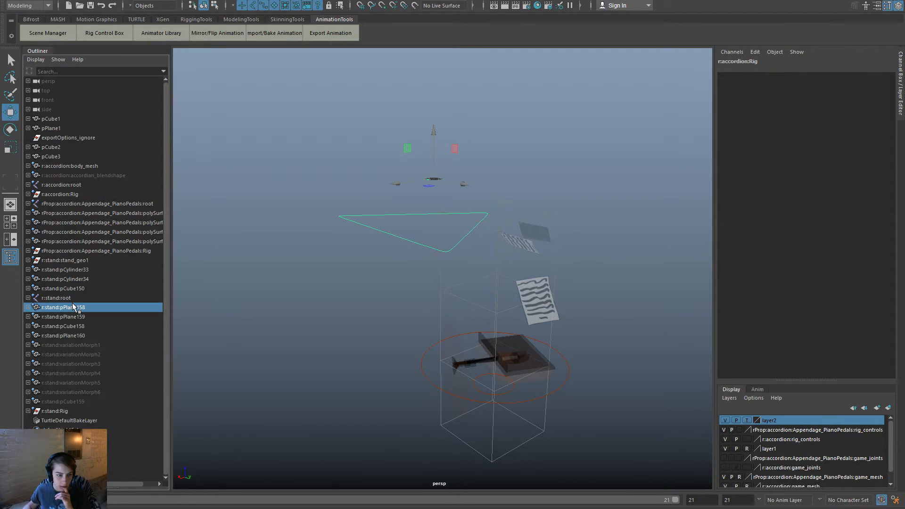
pyautogui.click(43, 297)
pyautogui.click(28, 297)
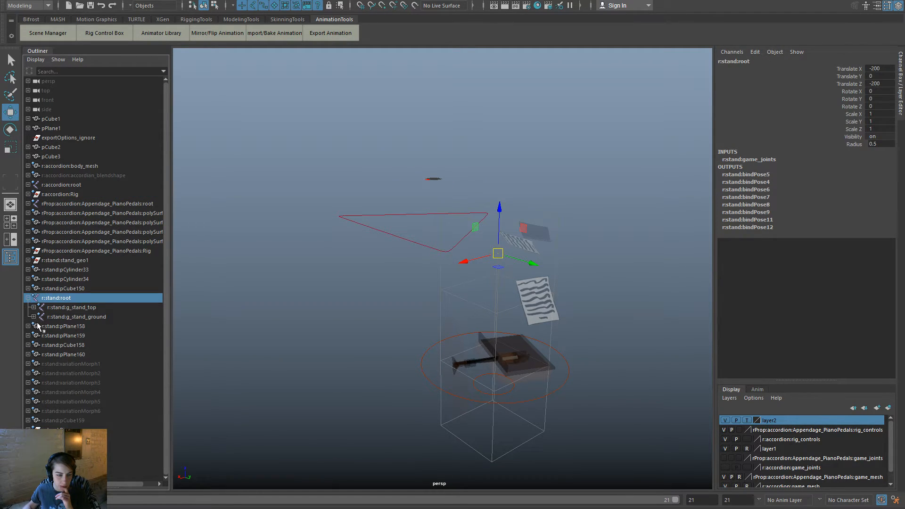
pyautogui.click(34, 317)
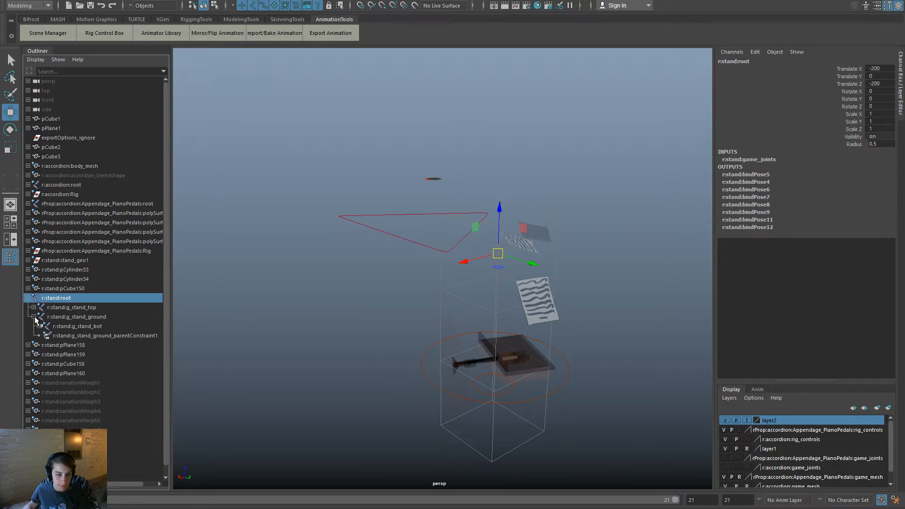
pyautogui.keyDown('shift'); pyautogui.click(39, 326); pyautogui.keyUp('shift')
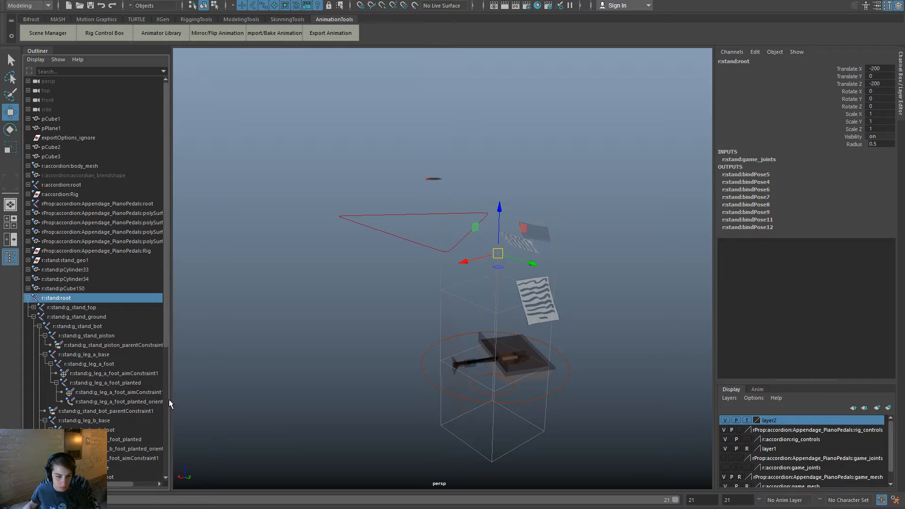
pyautogui.moveTo(169, 399); pyautogui.dragTo(198, 400)
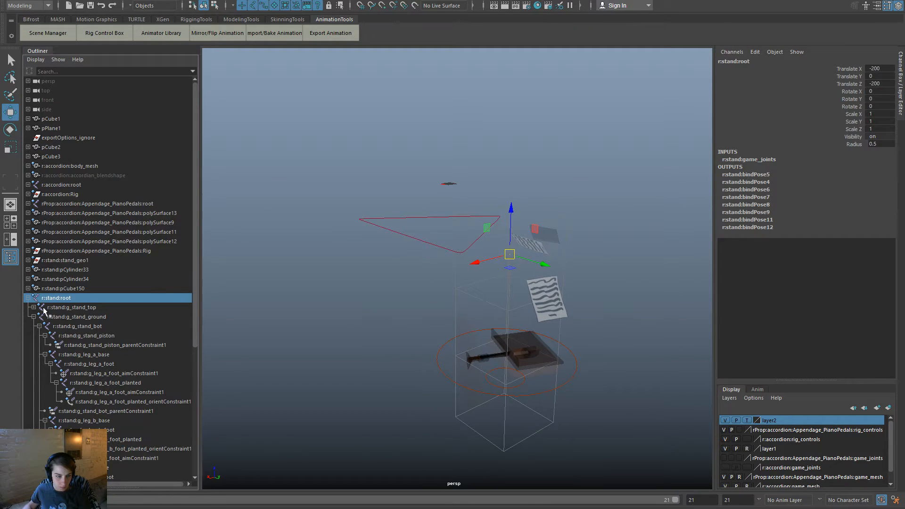
pyautogui.click(28, 298)
pyautogui.click(254, 296)
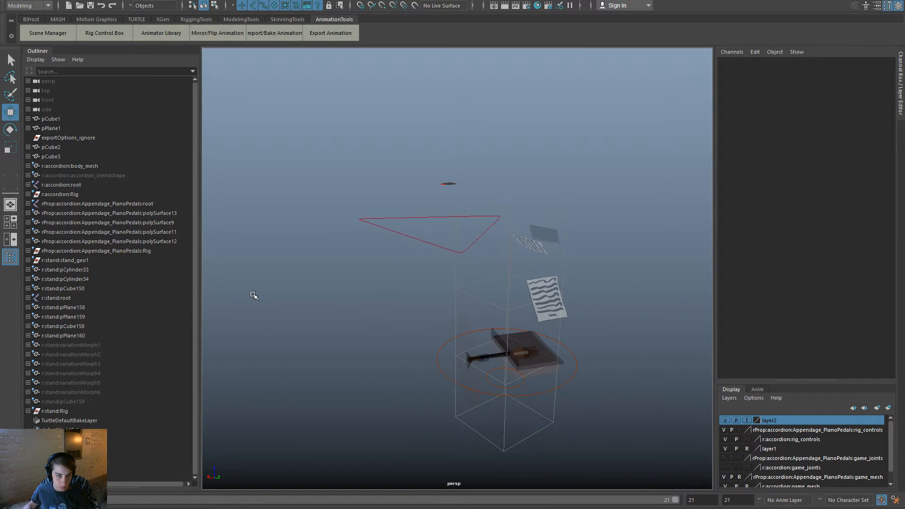
# Reopen the recent scene Experimental_levelTransition2.ma and review its entries in the Clip Exporter.
pyautogui.press('space')
pyautogui.click(292, 84)
pyautogui.moveTo(382, 361)
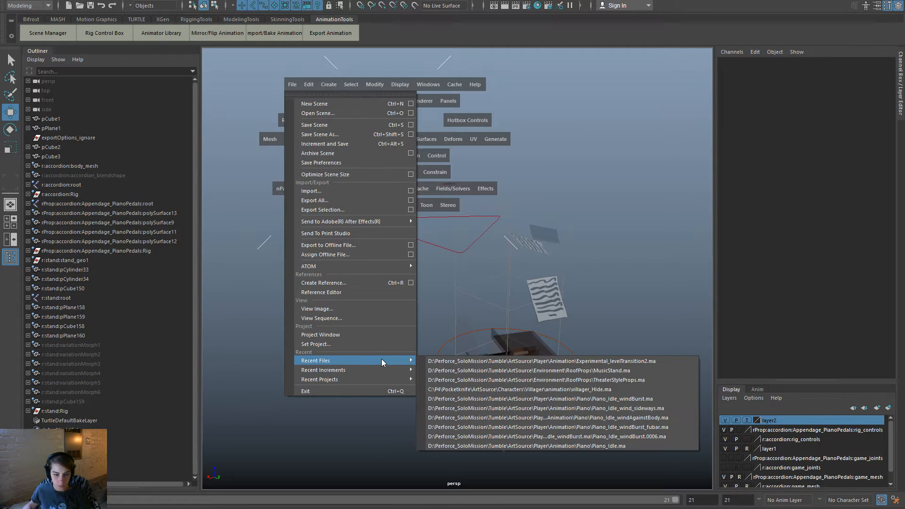
pyautogui.click(490, 370)
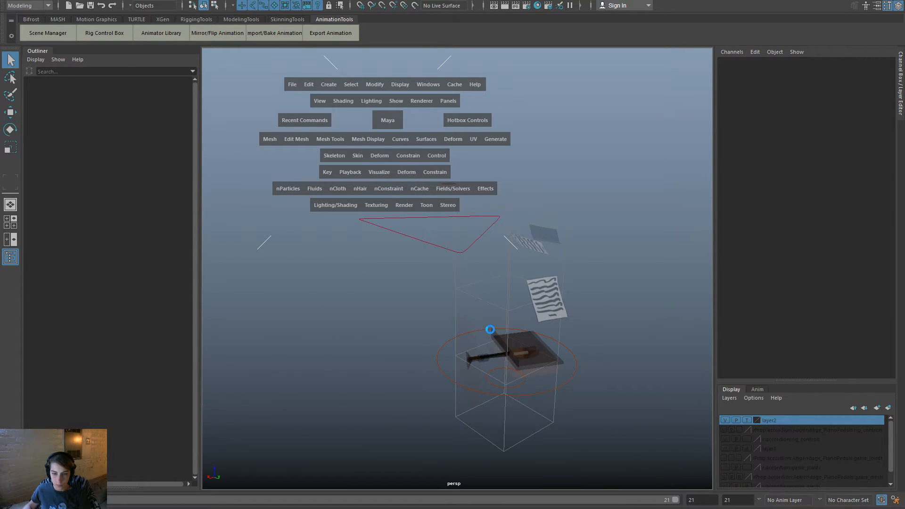
pyautogui.click(328, 32)
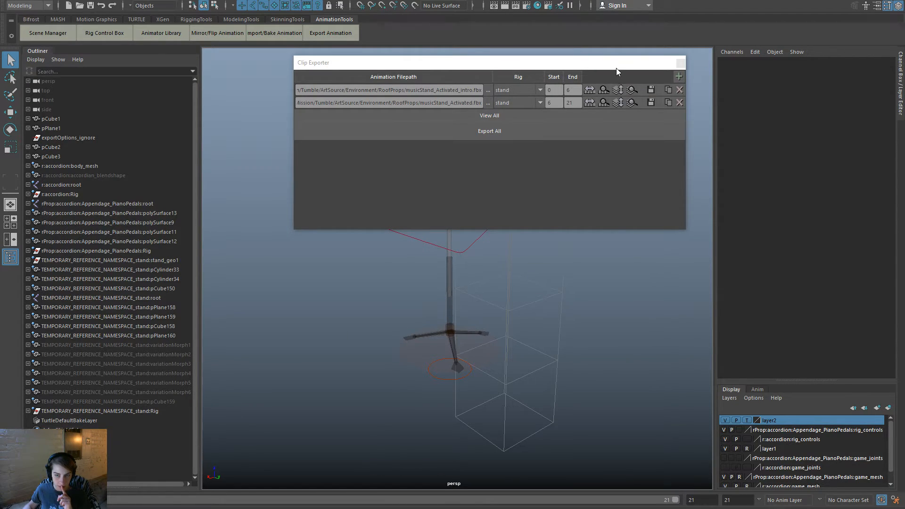
pyautogui.click(680, 64)
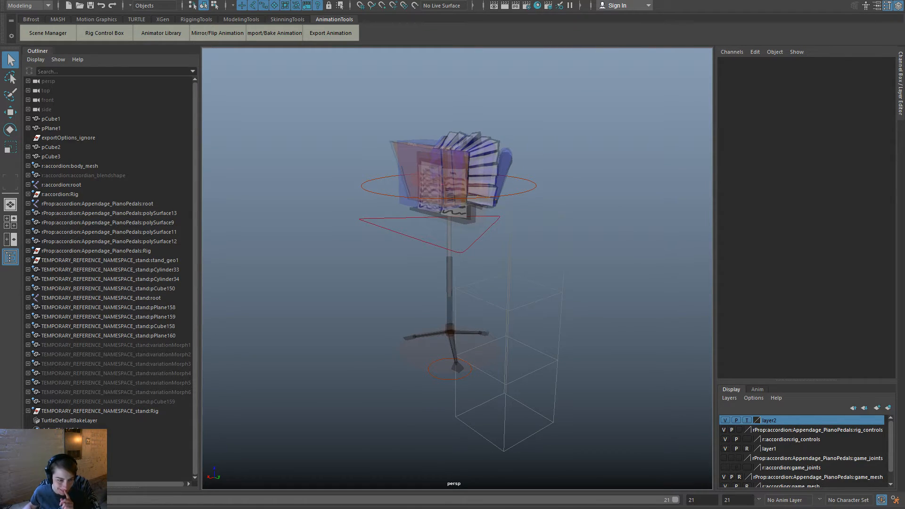
# Examine the namespace prefix in the name of the stand's pCylinder33 object.
pyautogui.doubleClick(121, 269)
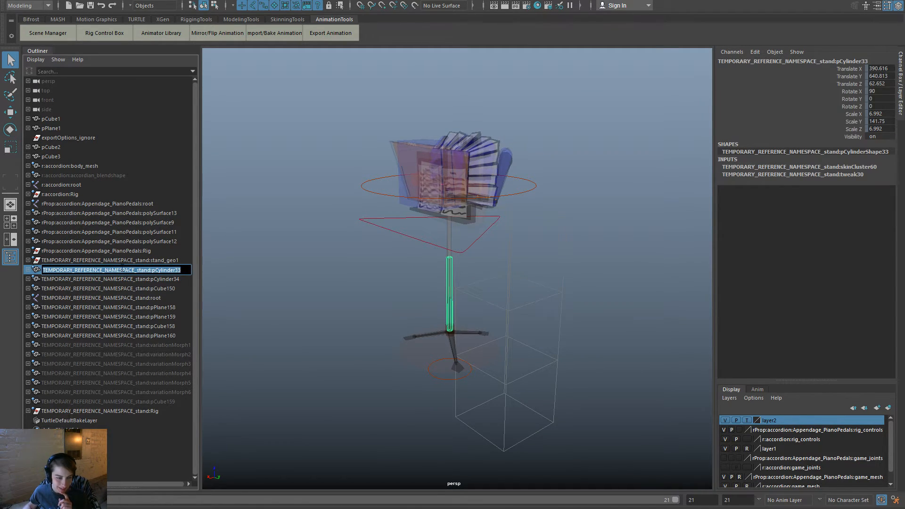
pyautogui.doubleClick(143, 270)
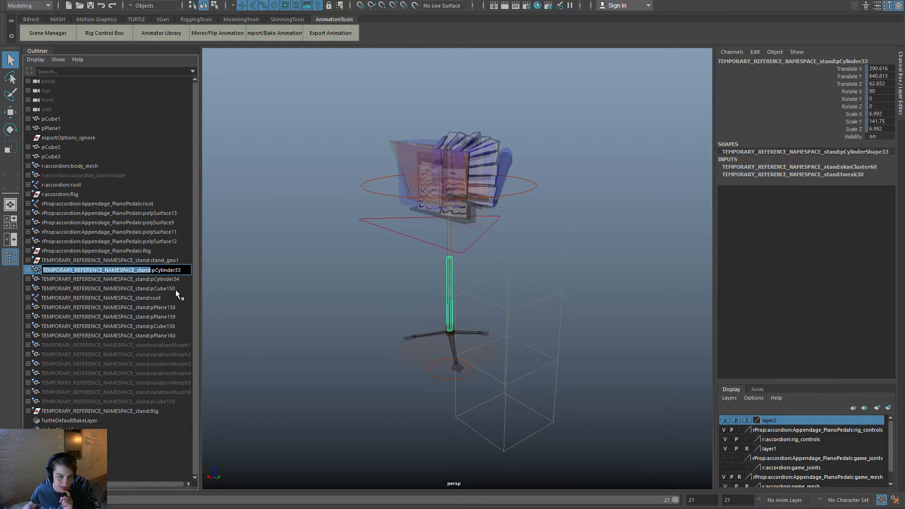
pyautogui.click(279, 289)
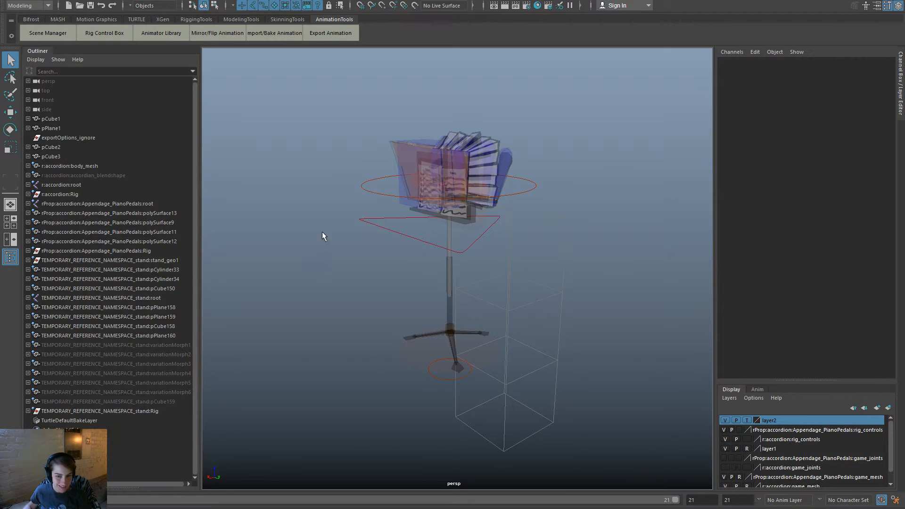
# Open the incremental save MusicStand.0037.ma from the RoofProps incrementalSave folder and check the stand's top control.
pyautogui.press('space')
pyautogui.click(274, 152)
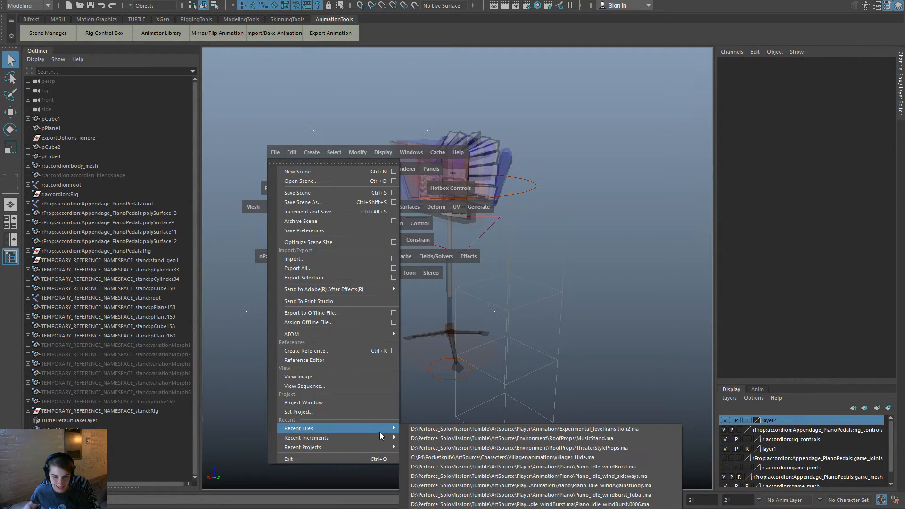
pyautogui.click(335, 182)
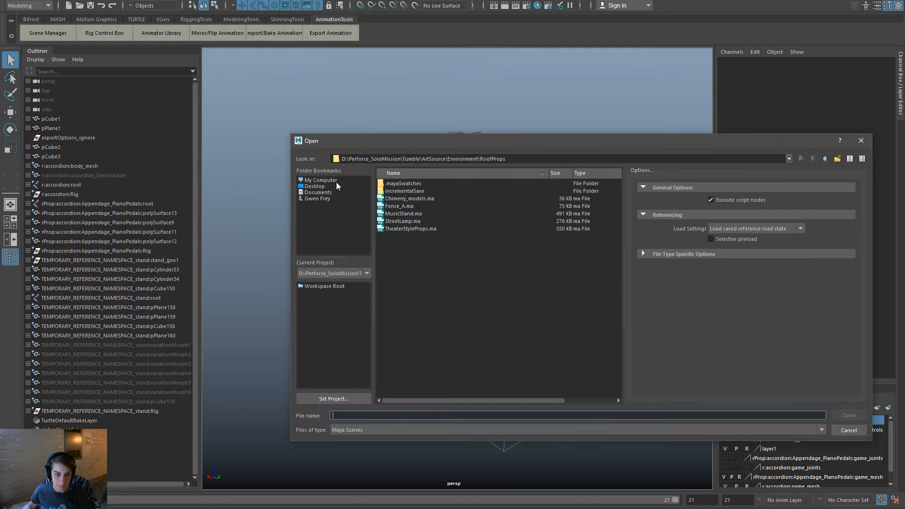
pyautogui.click(426, 190)
pyautogui.doubleClick(425, 190)
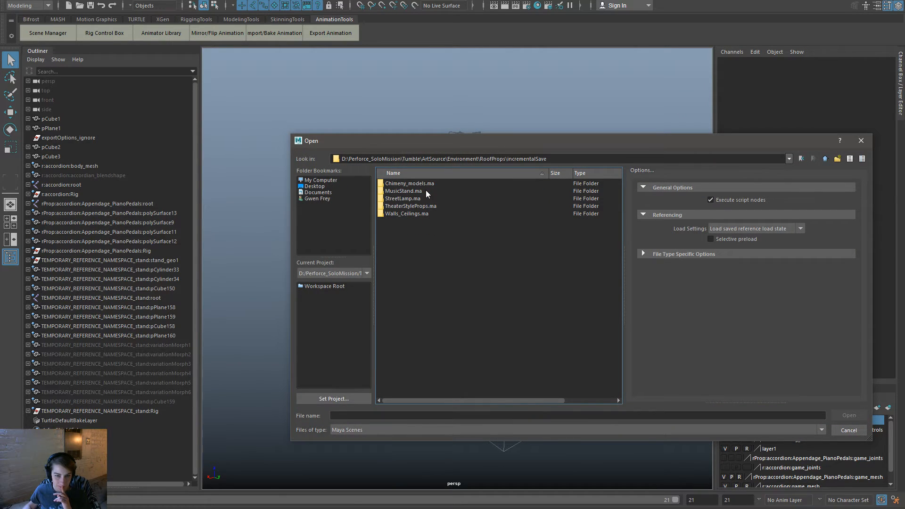
pyautogui.click(427, 206)
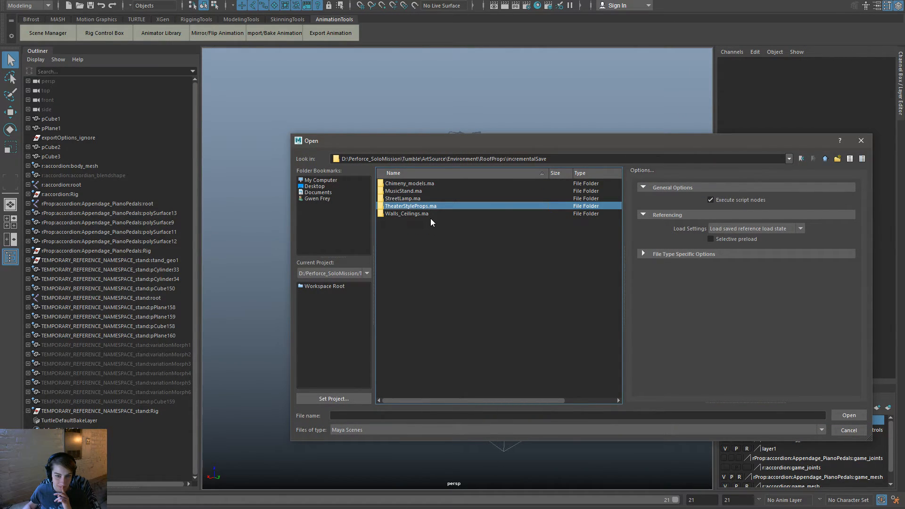
pyautogui.click(431, 198)
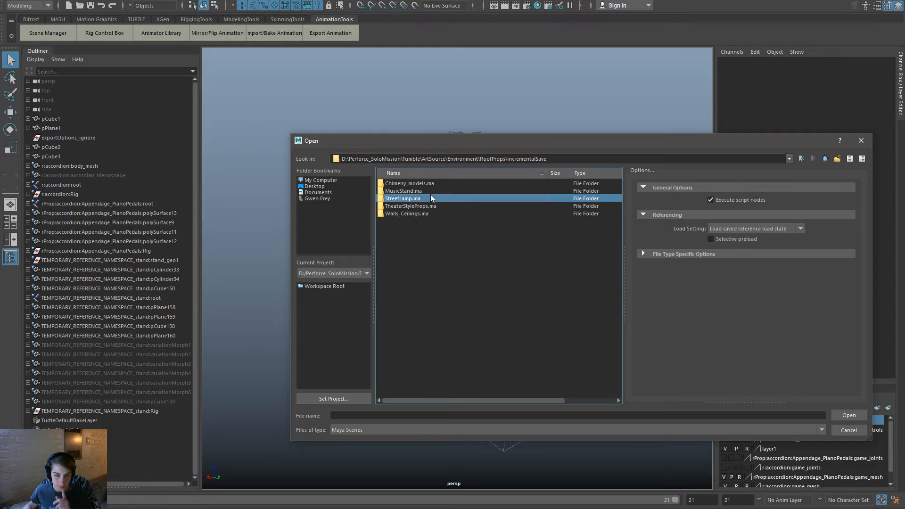
pyautogui.doubleClick(430, 190)
pyautogui.scroll(-3, 454, 337)
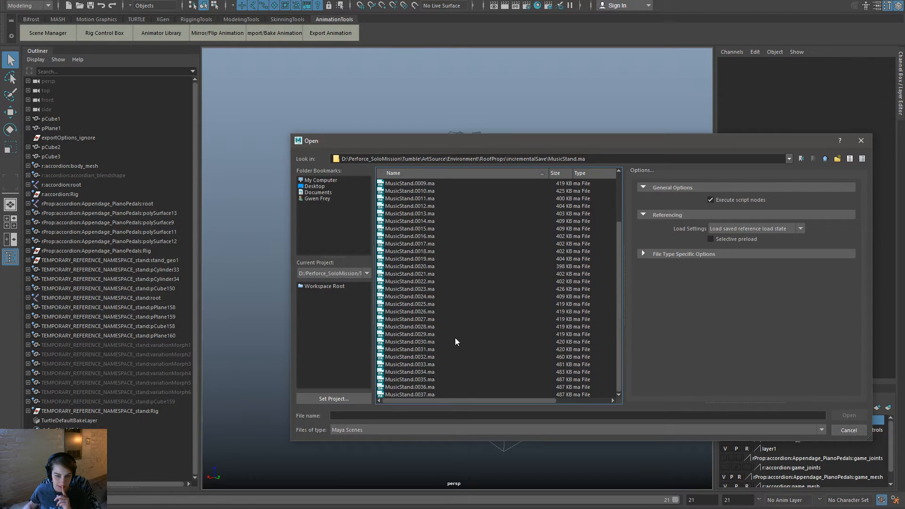
pyautogui.doubleClick(432, 392)
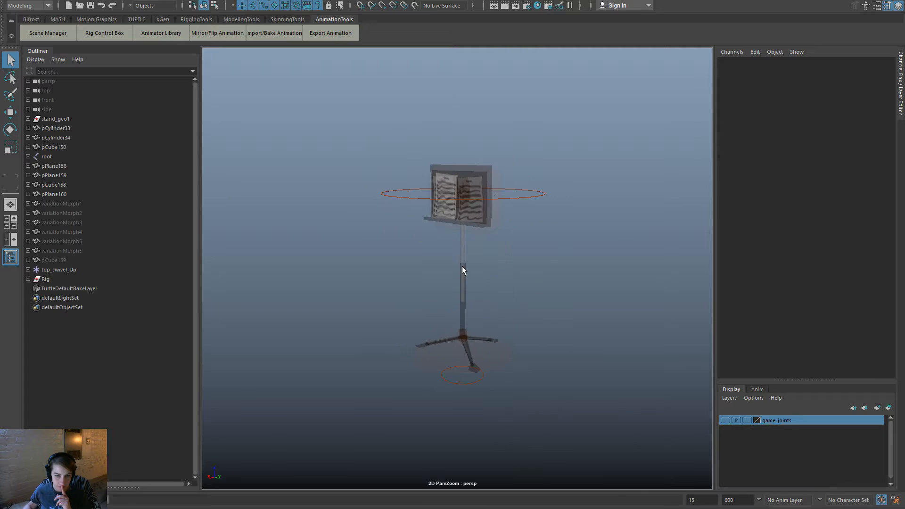
pyautogui.click(486, 236)
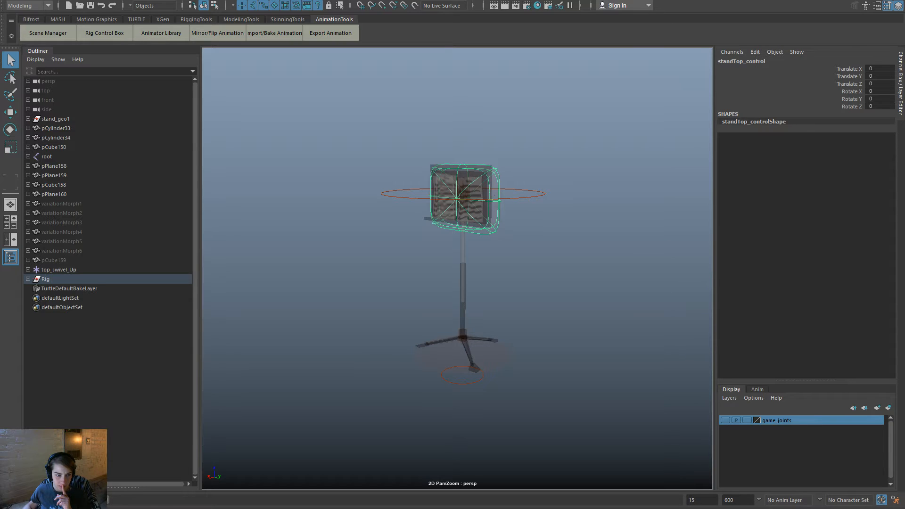
pyautogui.click(379, 357)
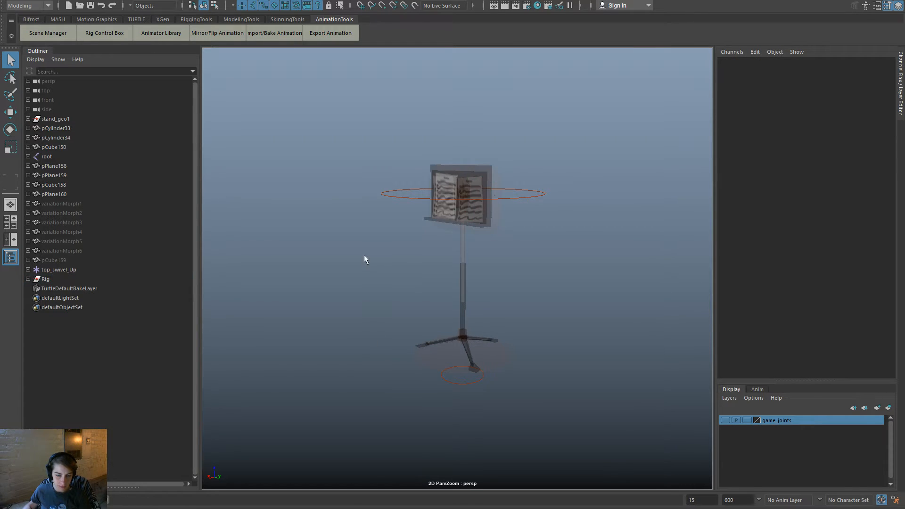
# Open the scene Experimental_levelTransition2.ma from the ArtSource\Player\Animation folder.
pyautogui.press('space')
pyautogui.click(270, 220)
pyautogui.click(291, 249)
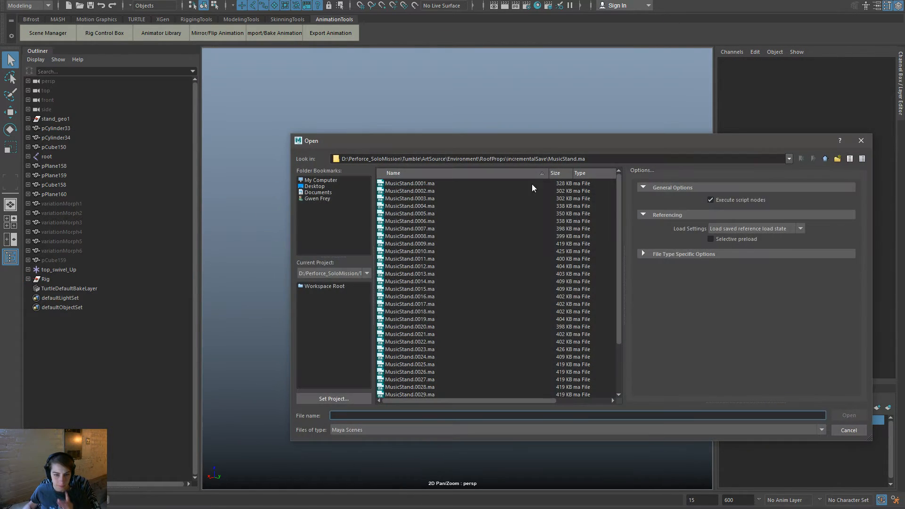
pyautogui.click(827, 159)
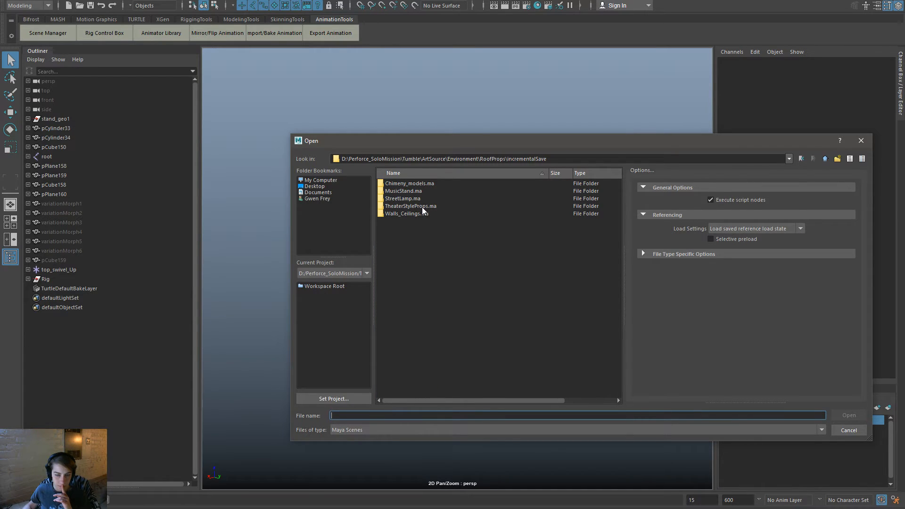
pyautogui.click(825, 160)
pyautogui.click(825, 160)
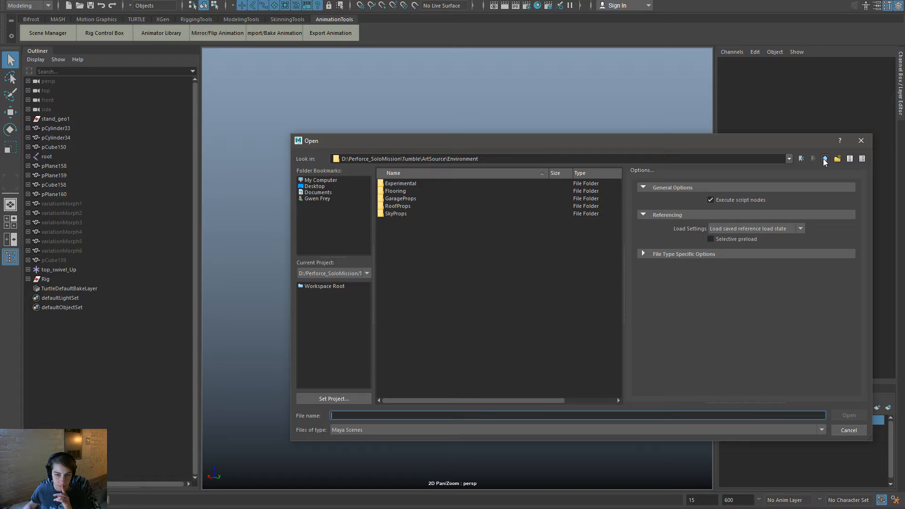
pyautogui.click(825, 160)
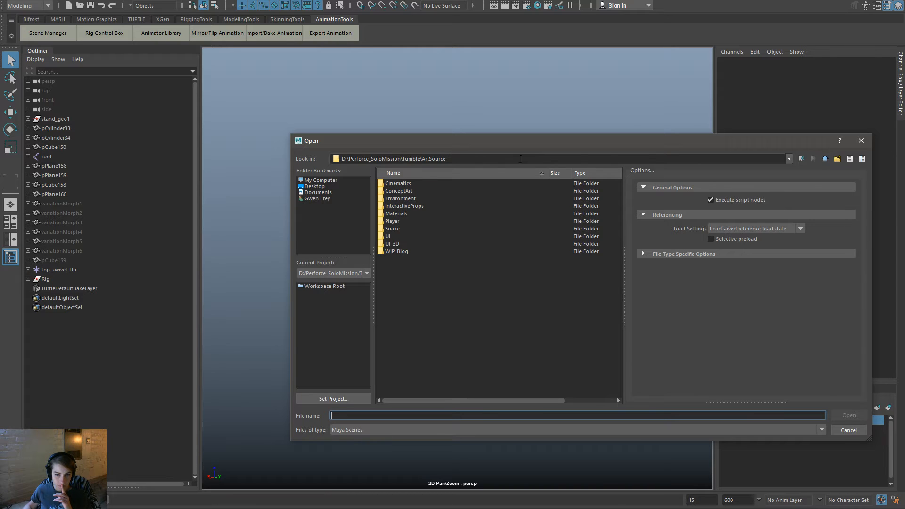
pyautogui.click(397, 221)
pyautogui.doubleClick(398, 221)
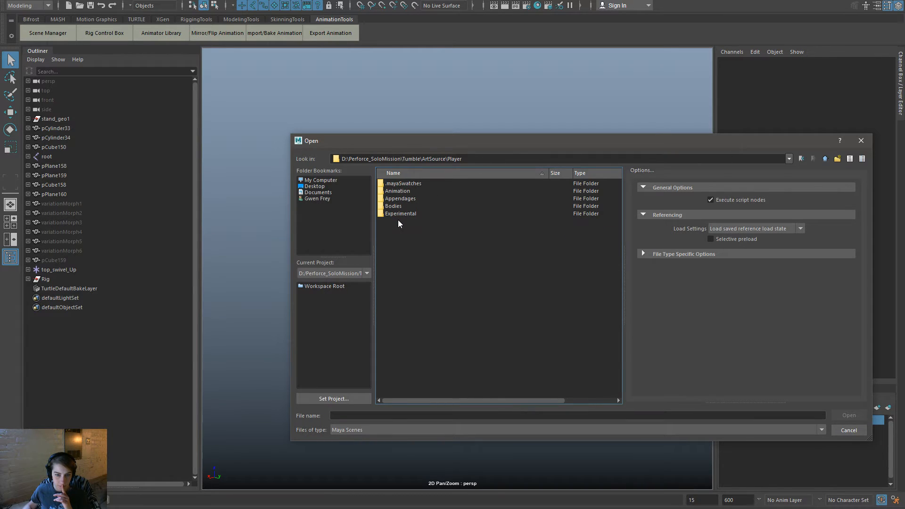
pyautogui.doubleClick(413, 190)
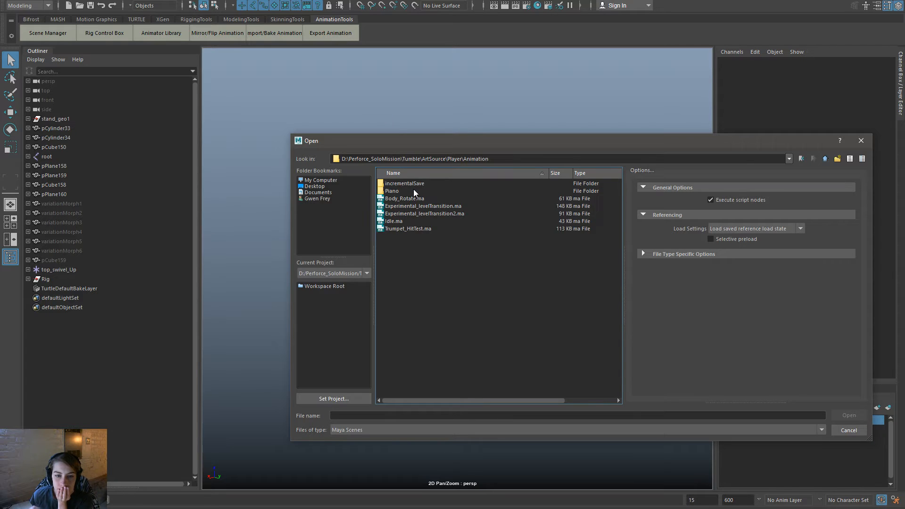
pyautogui.doubleClick(454, 214)
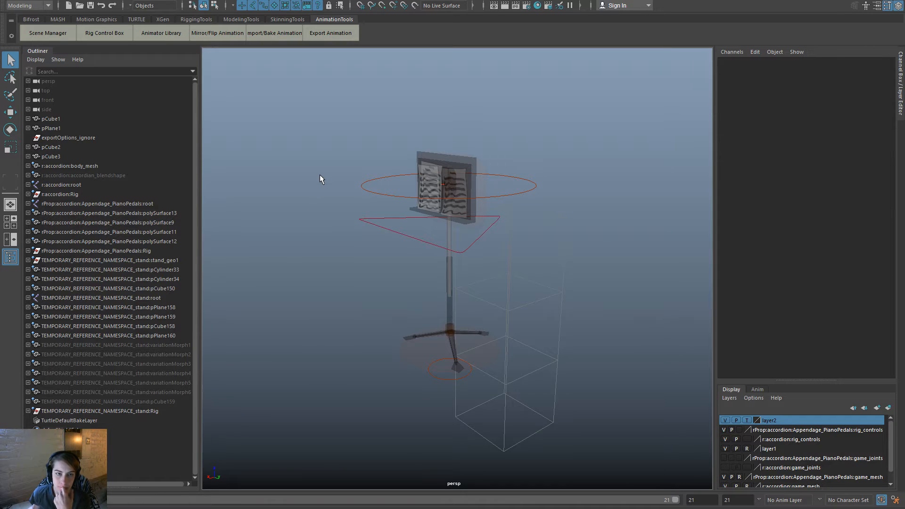
# Open the incremental save Experimental_levelTransition2.0011.ma.
pyautogui.hotkey('ctrl', 'o')
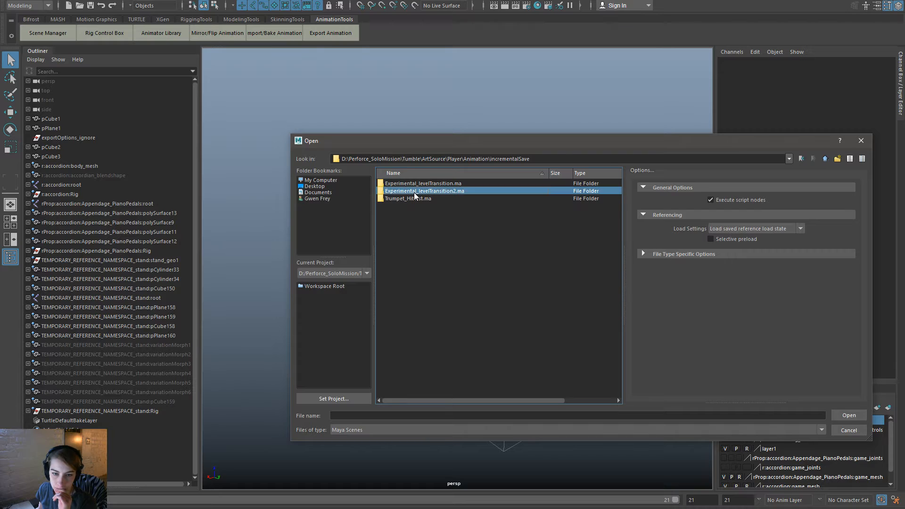
pyautogui.doubleClick(414, 191)
pyautogui.doubleClick(440, 258)
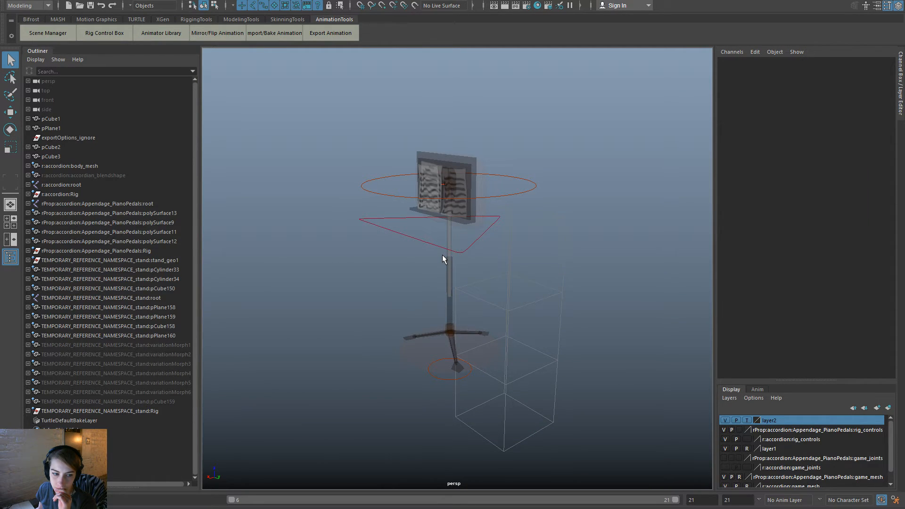
# Open the incremental save Experimental_levelTransition2.0010.ma and check the music stand's top and bottom controls.
pyautogui.hotkey('ctrl', 'o')
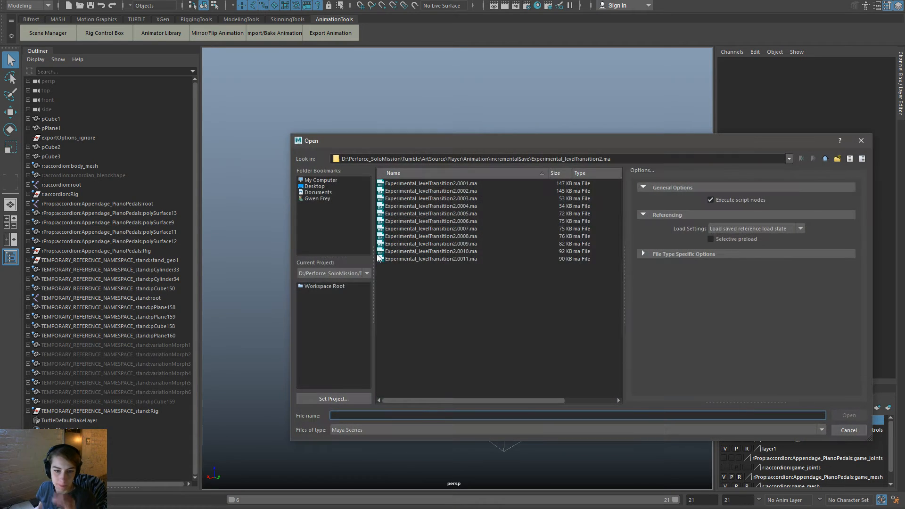
pyautogui.doubleClick(473, 250)
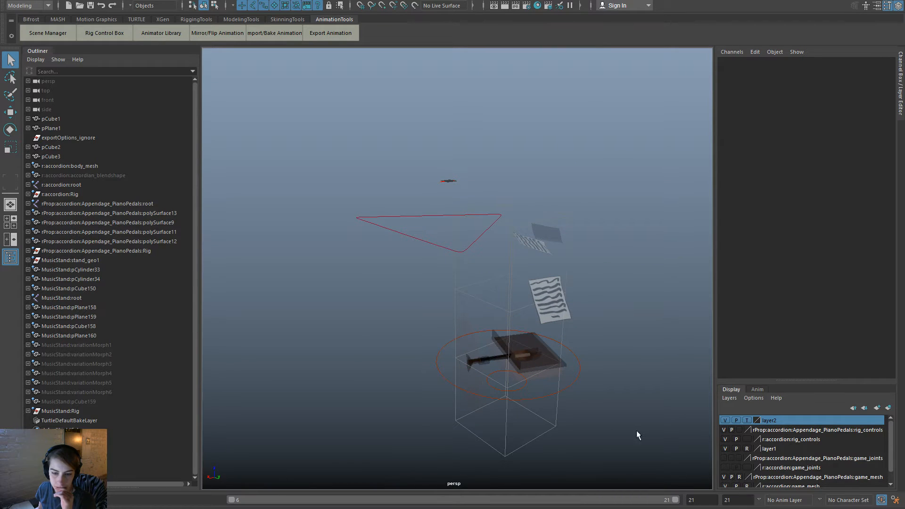
pyautogui.click(536, 375)
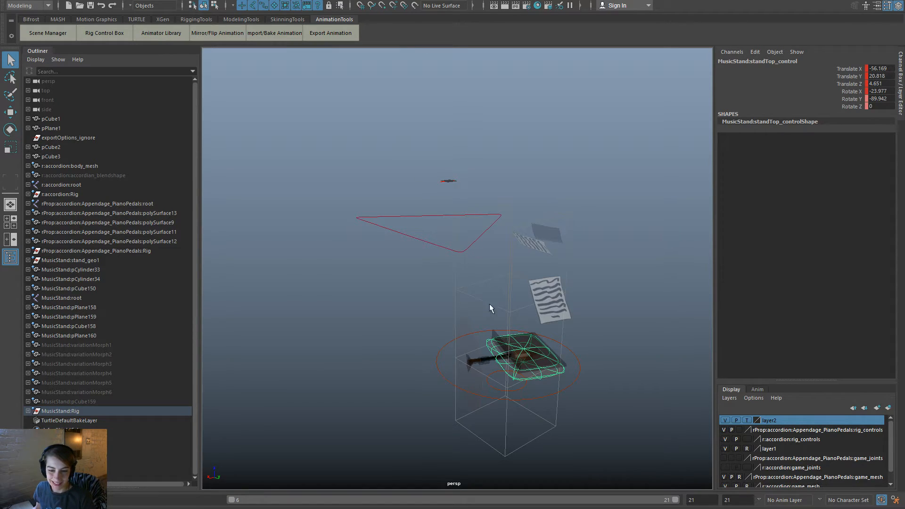
pyautogui.click(466, 375)
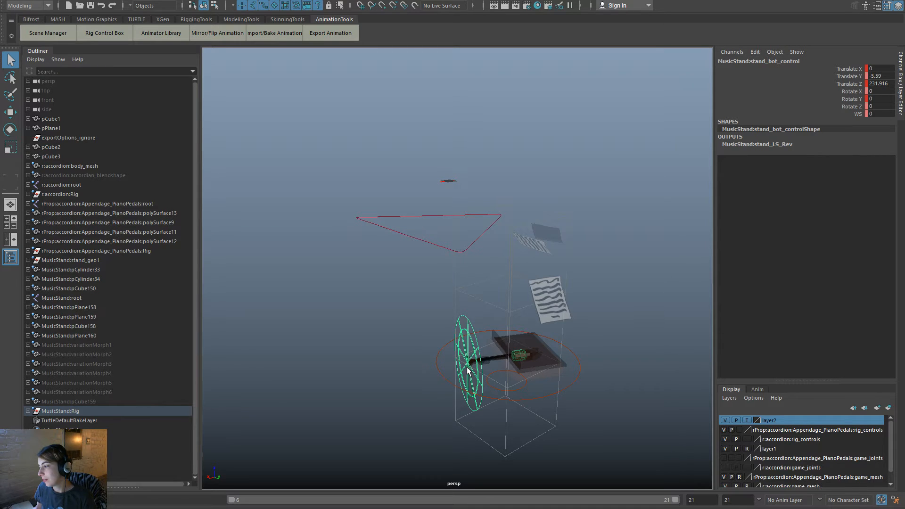
# Check which rigs can be chosen in the Animator Library, and close it again.
pyautogui.click(163, 31)
pyautogui.click(232, 241)
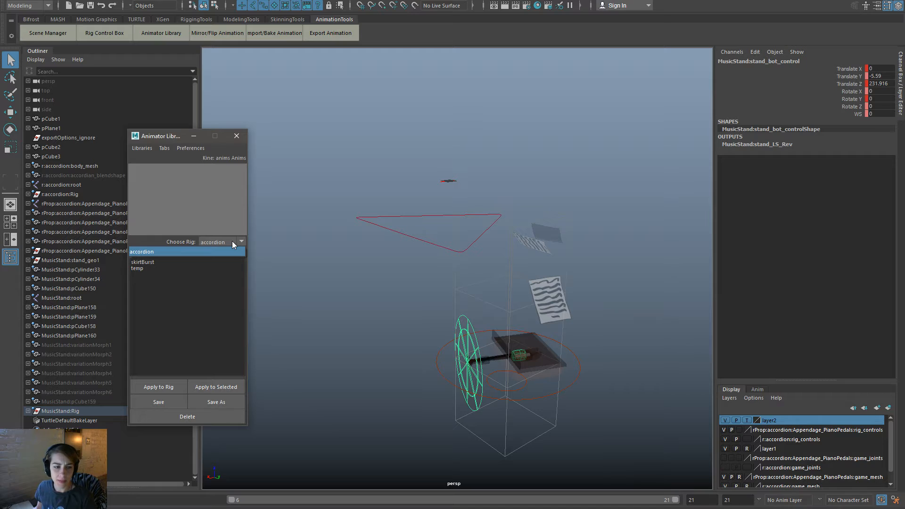
pyautogui.click(231, 240)
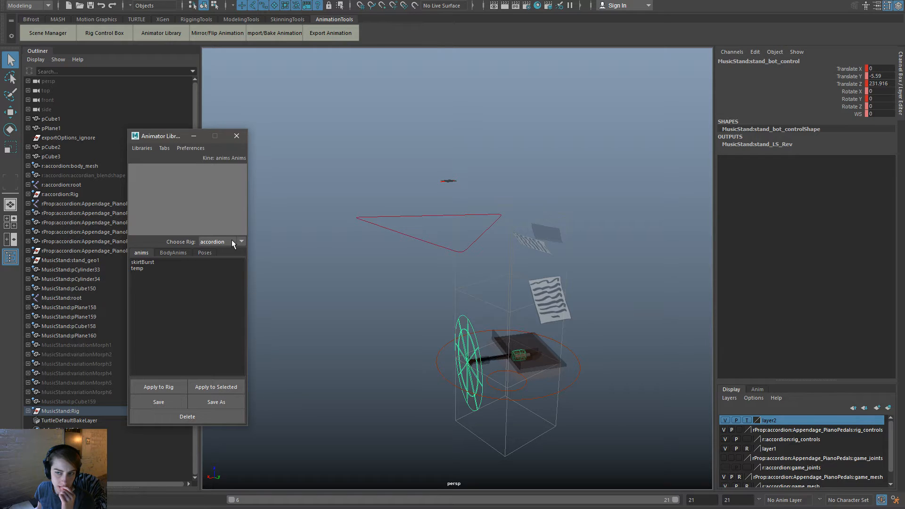
pyautogui.click(236, 136)
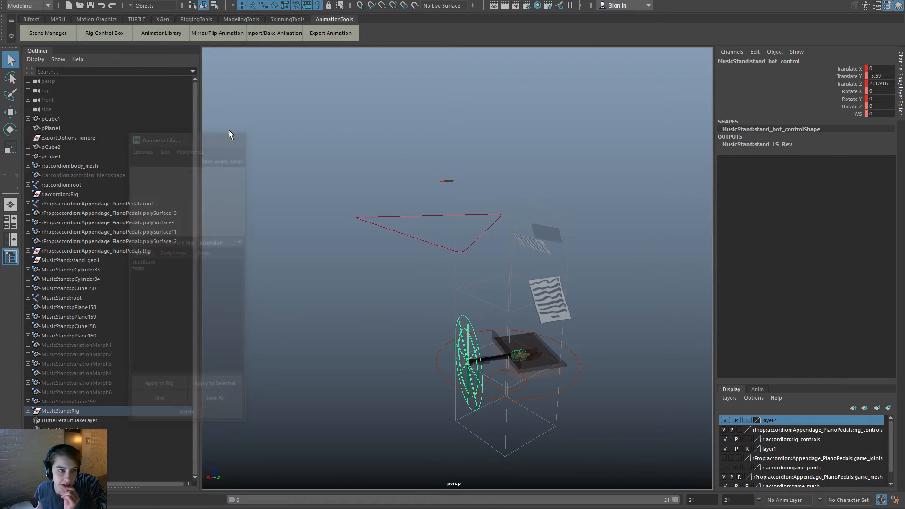
# Set up a new character named stand with the Unique Rig type in the Scene Manager.
pyautogui.click(53, 32)
pyautogui.click(333, 340)
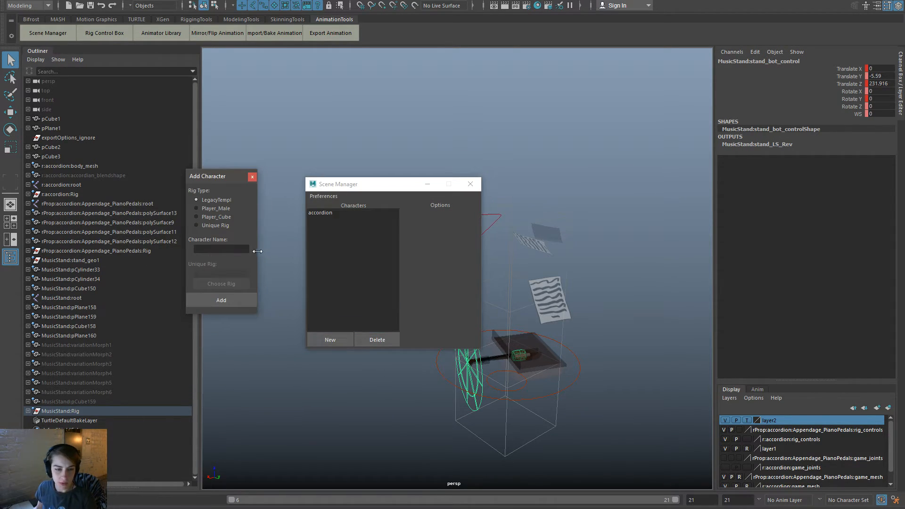
pyautogui.write('stand')
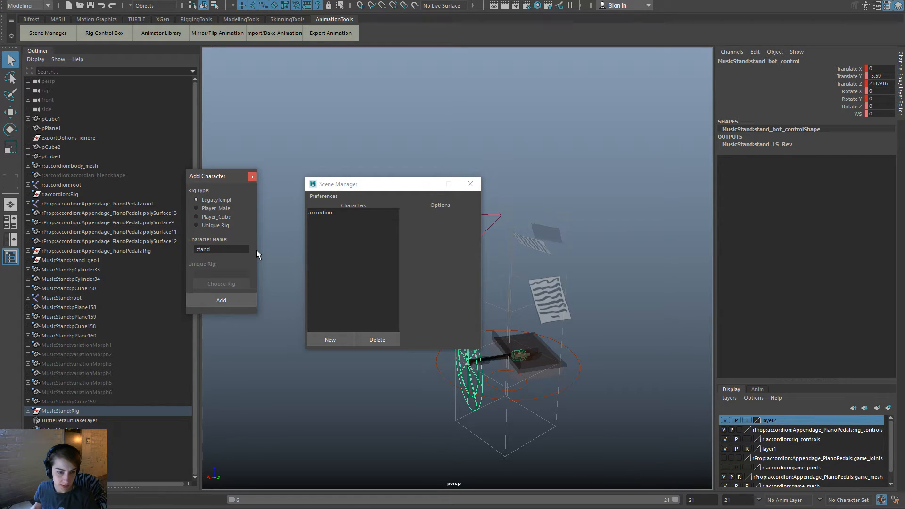
pyautogui.click(214, 225)
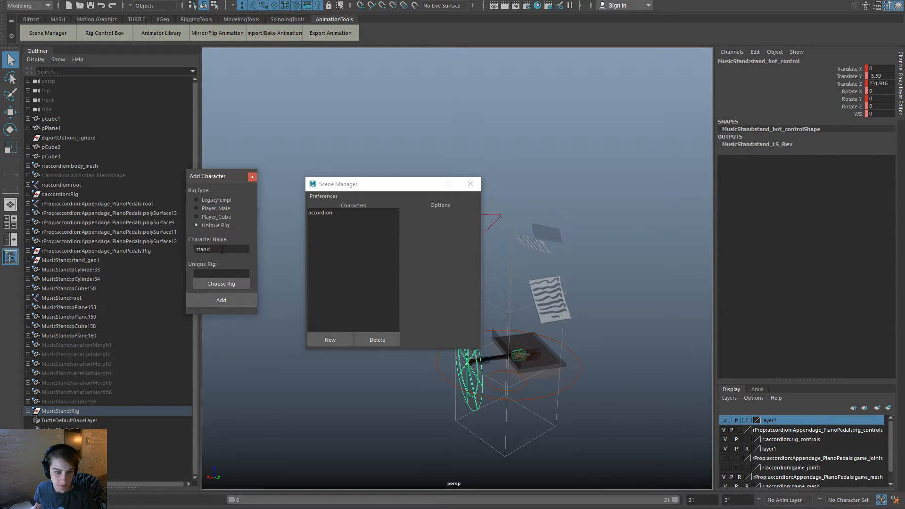
# Choose MusicStand.ma from the Environment\RoofProps folder as the unique rig and add the stand character to the scene.
pyautogui.click(222, 282)
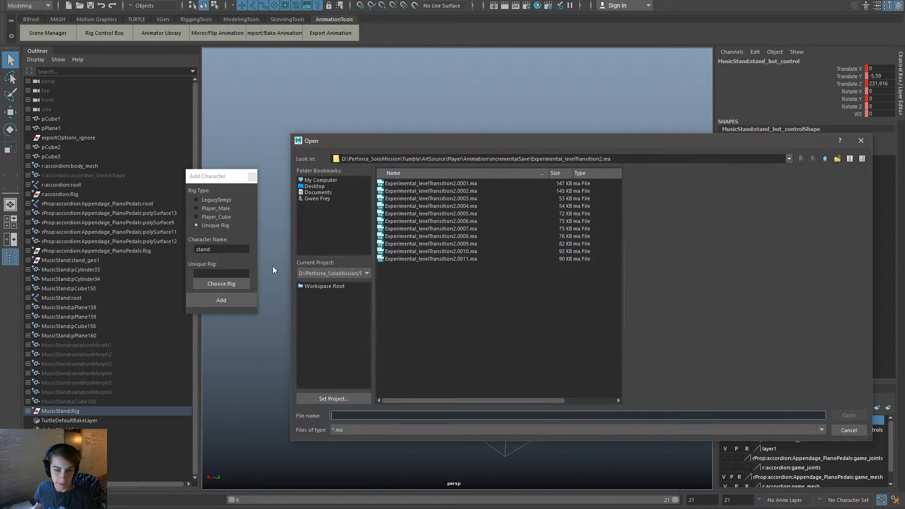
pyautogui.click(824, 160)
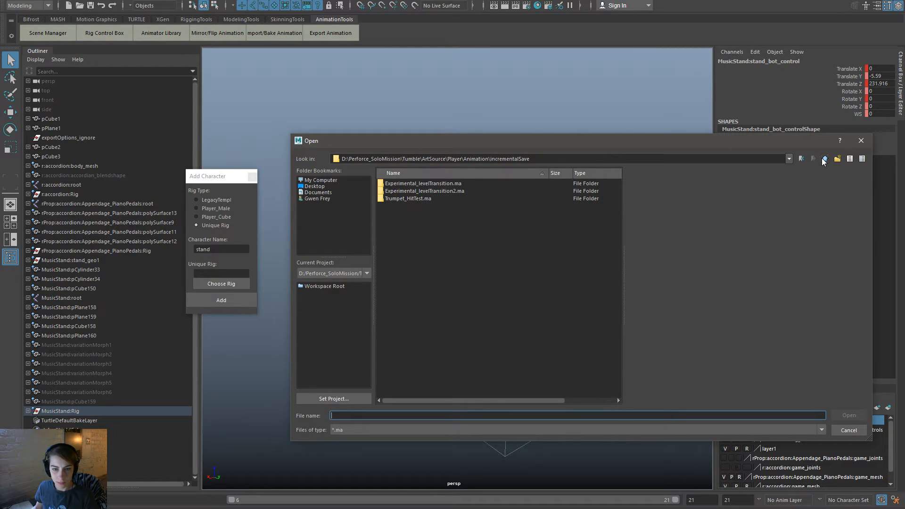
pyautogui.click(823, 160)
pyautogui.click(824, 159)
pyautogui.click(823, 160)
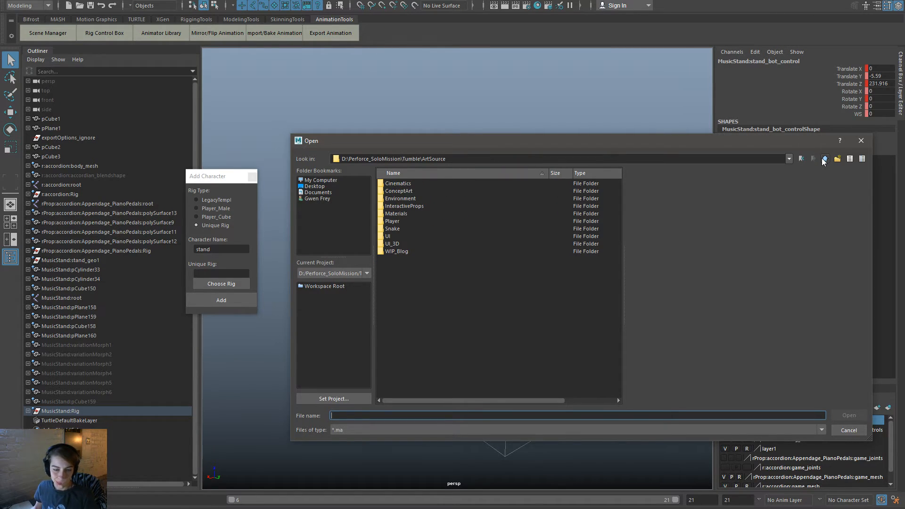
pyautogui.click(823, 159)
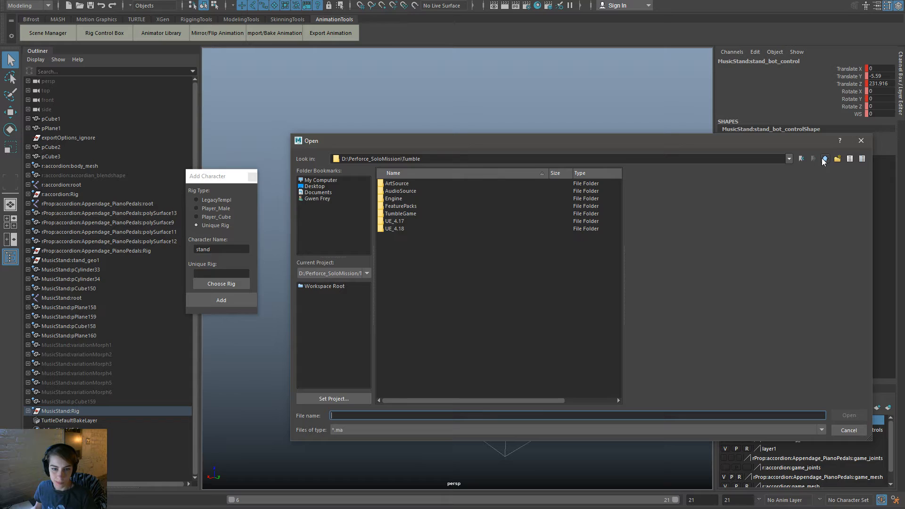
pyautogui.doubleClick(394, 184)
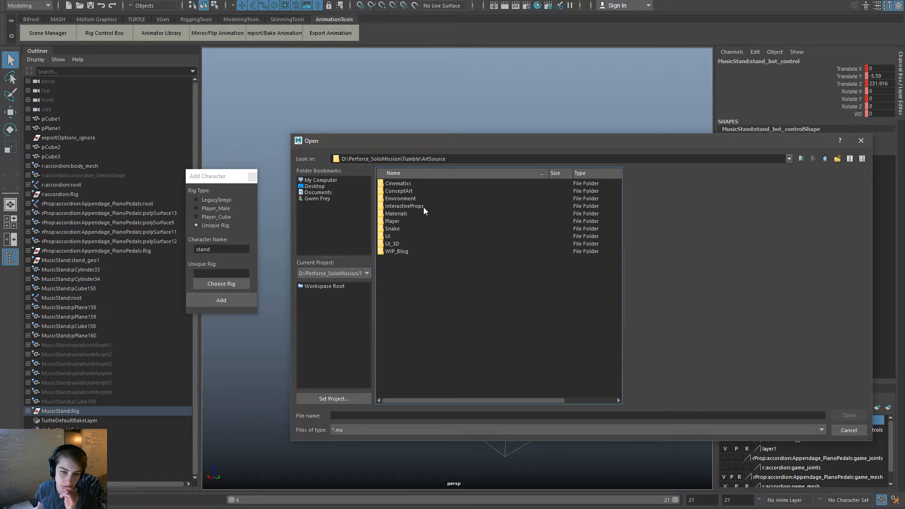
pyautogui.click(403, 221)
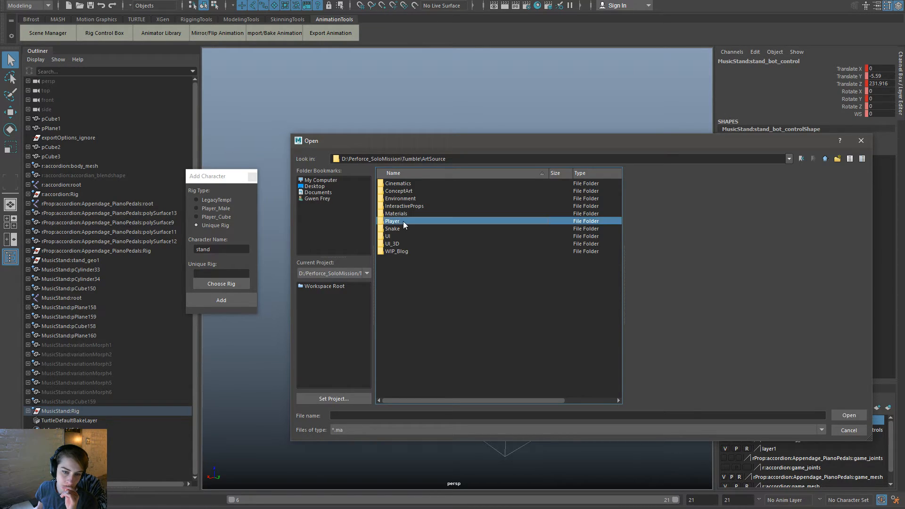
pyautogui.doubleClick(402, 221)
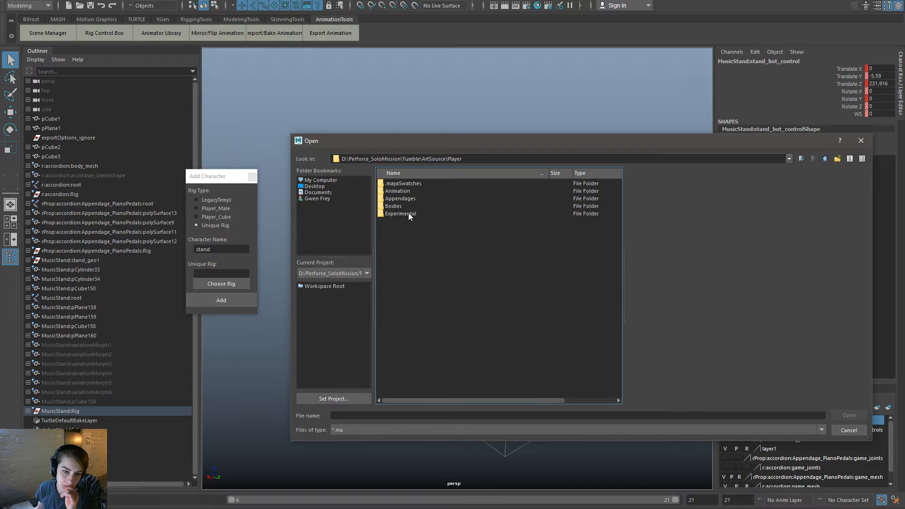
pyautogui.click(824, 158)
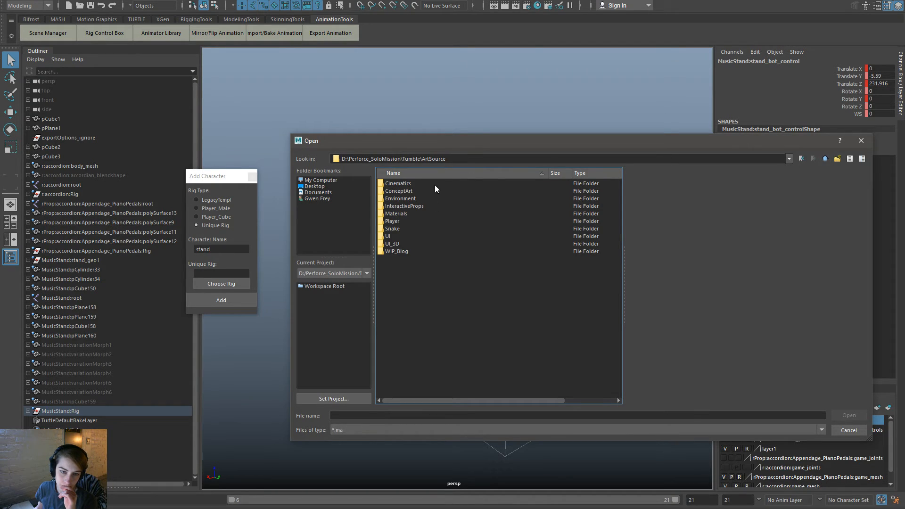
pyautogui.doubleClick(419, 198)
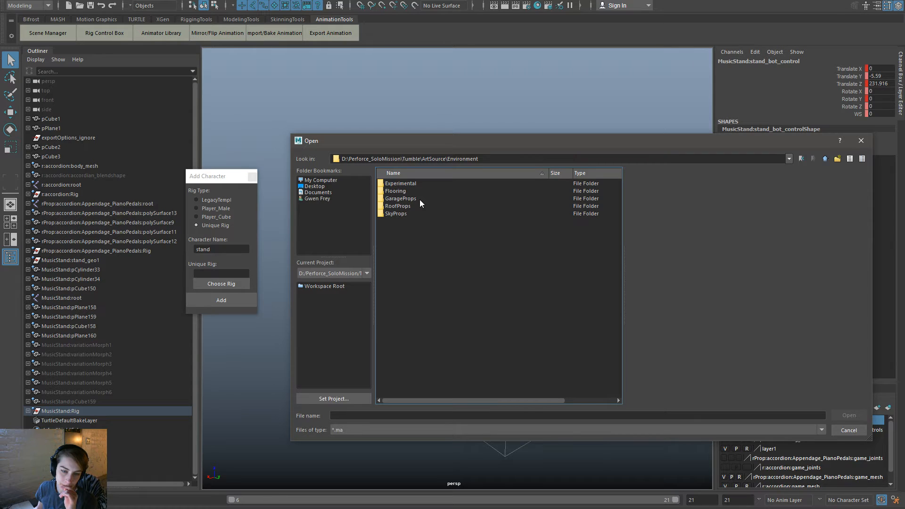
pyautogui.doubleClick(415, 206)
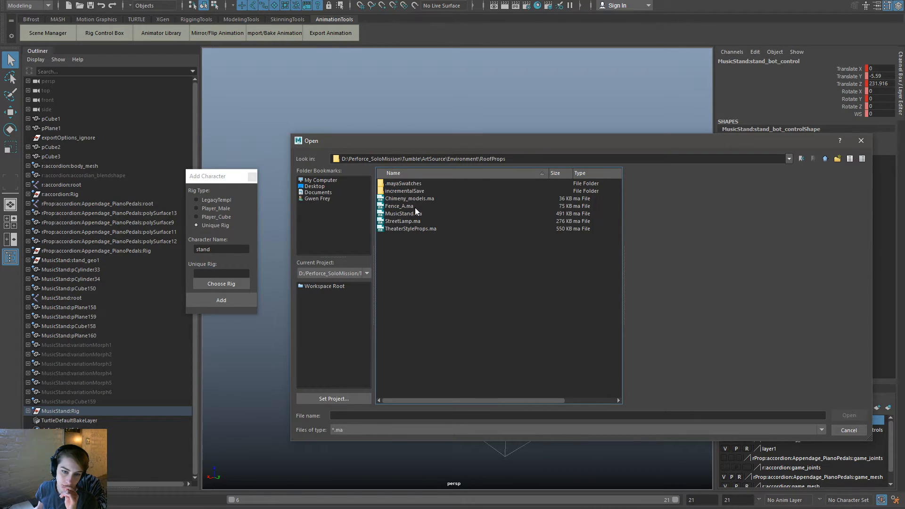
pyautogui.click(418, 212)
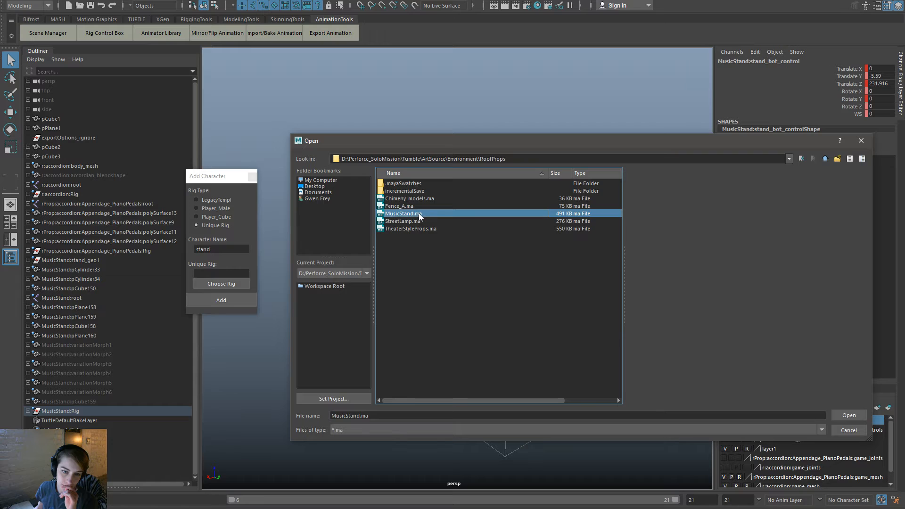
pyautogui.doubleClick(418, 212)
pyautogui.click(216, 299)
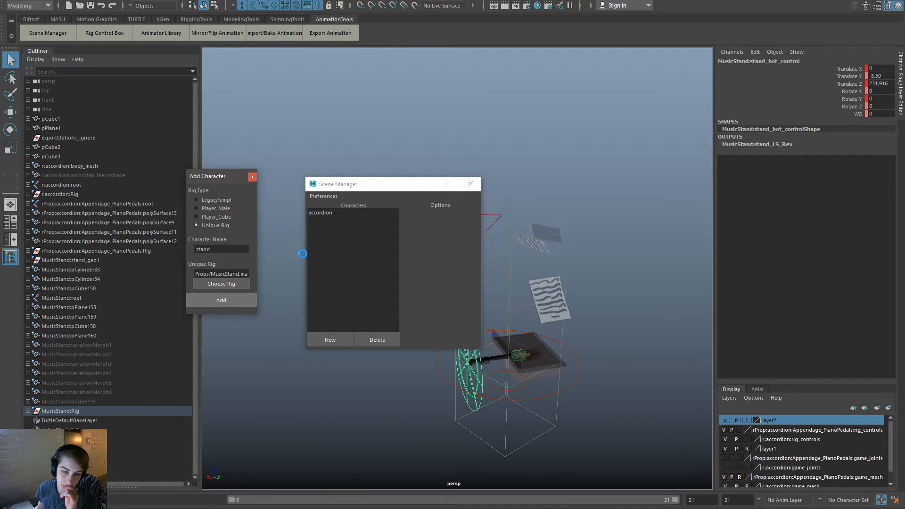
pyautogui.click(324, 217)
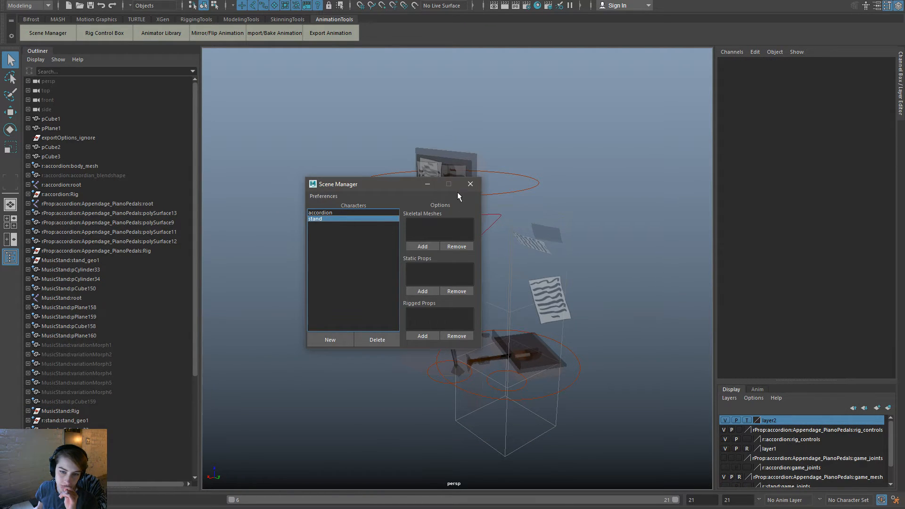
pyautogui.moveTo(382, 190); pyautogui.dragTo(219, 171)
# Copy all animation keys from MusicStand:standTop_control and paste them onto r:stand:standTop_control at the start of the animation.
pyautogui.click(544, 370)
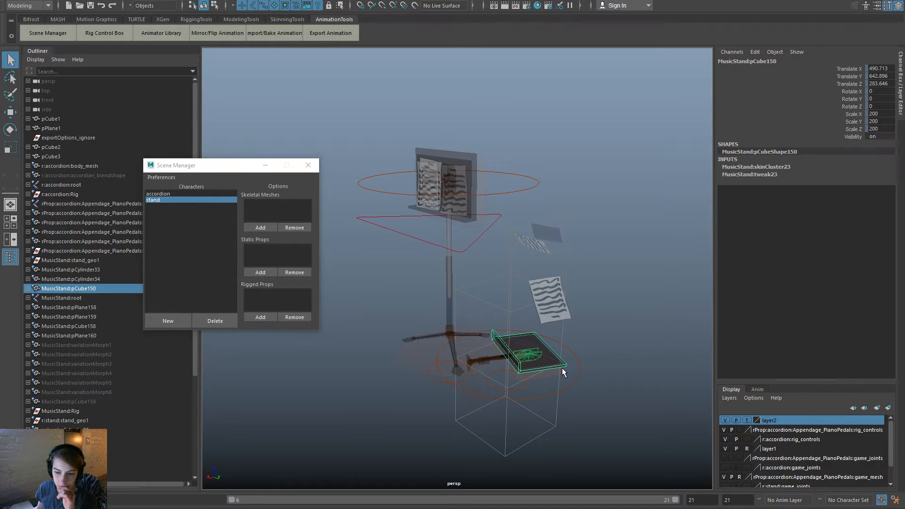
pyautogui.click(546, 374)
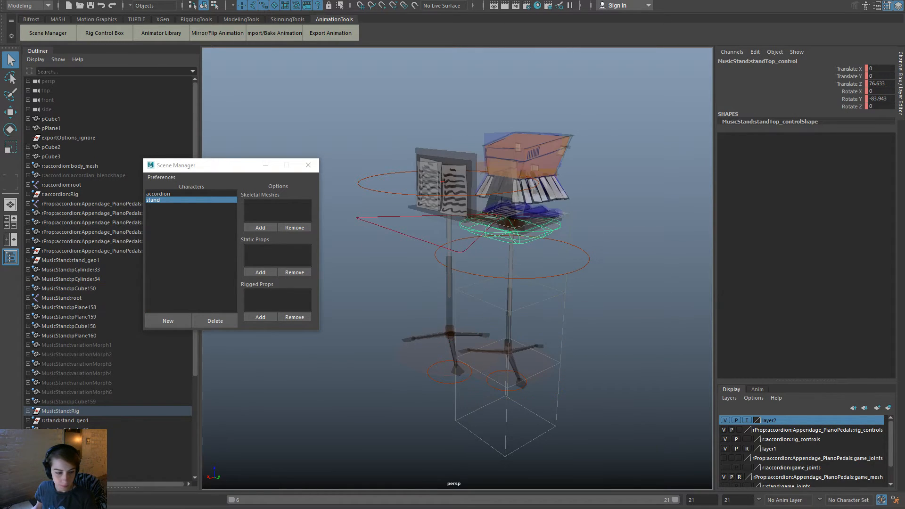
pyautogui.moveTo(231, 500); pyautogui.dragTo(80, 501)
pyautogui.moveTo(589, 508); pyautogui.dragTo(810, 504)
pyautogui.rightClick(751, 507)
pyautogui.moveTo(788, 393)
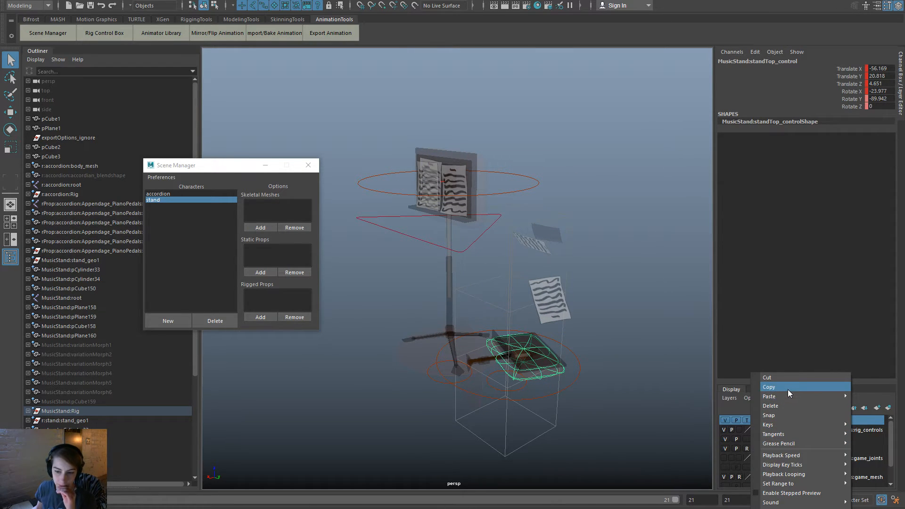
pyautogui.click(649, 307)
pyautogui.click(477, 192)
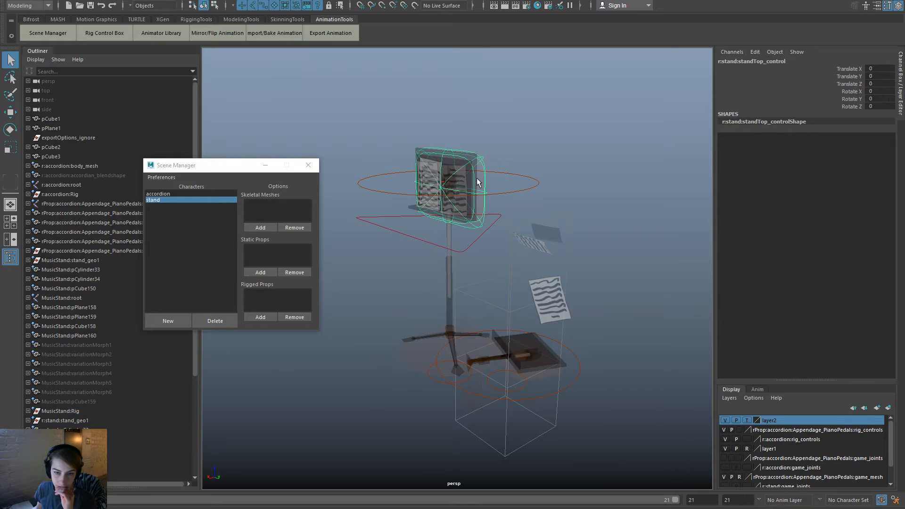
pyautogui.click(24, 507)
pyautogui.rightClick(24, 507)
pyautogui.moveTo(85, 399)
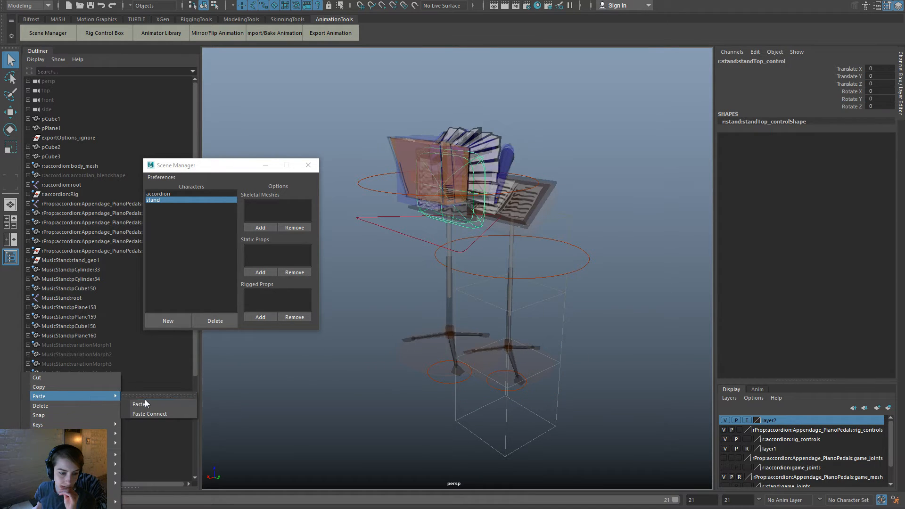
pyautogui.click(150, 401)
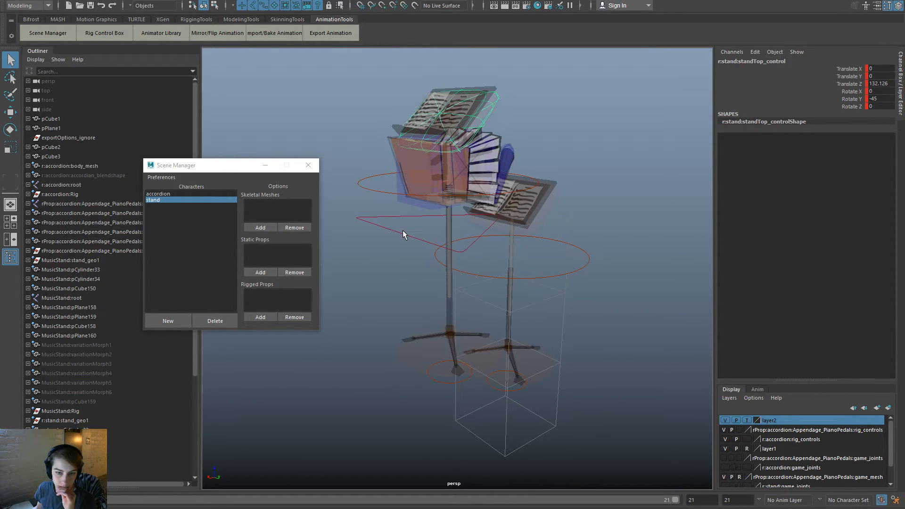
# Copy the keys from MusicStand:worldPlacement_control and paste them onto r:stand:worldPlacement_control.
pyautogui.click(581, 269)
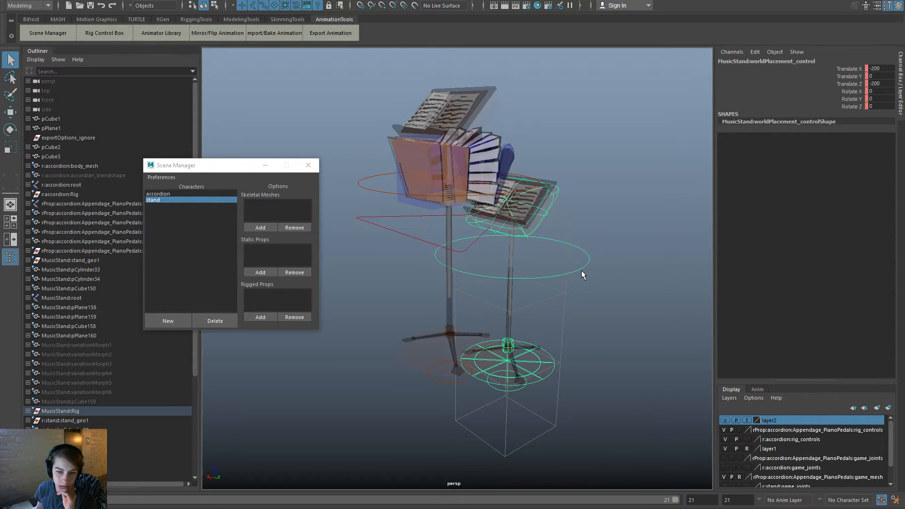
pyautogui.press('.')
pyautogui.press(',')
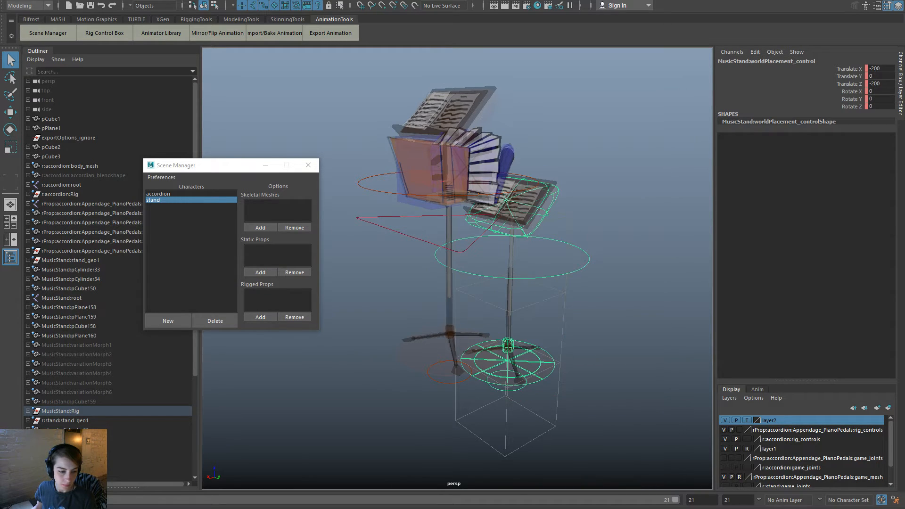
pyautogui.rightClick(133, 506)
pyautogui.click(186, 388)
pyautogui.click(362, 185)
pyautogui.rightClick(136, 504)
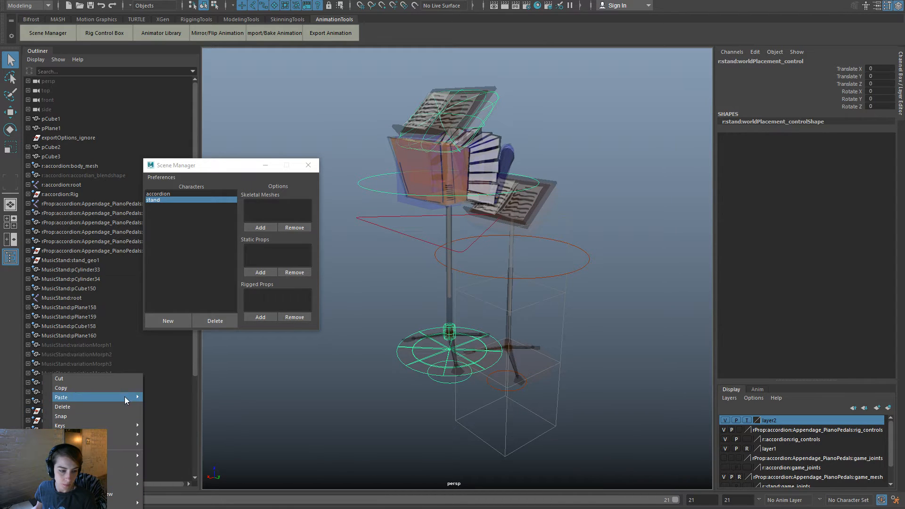
pyautogui.click(180, 406)
pyautogui.click(419, 242)
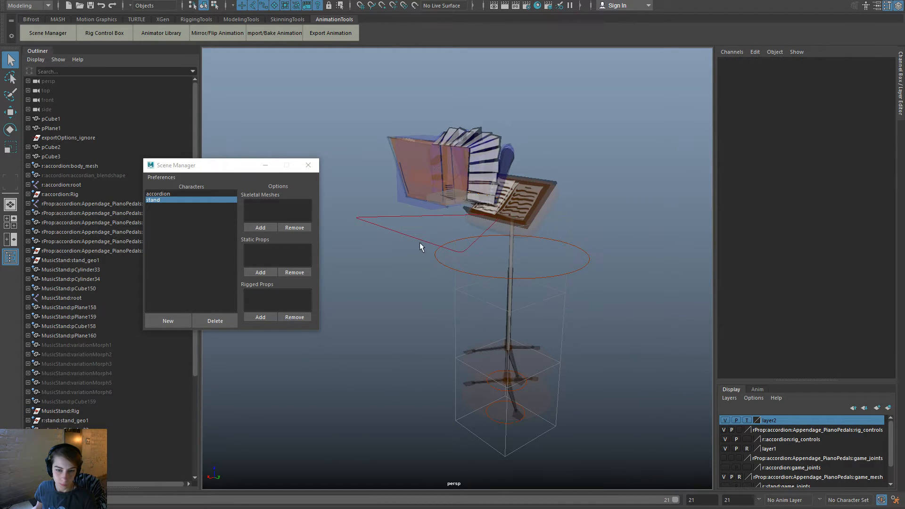
# Copy the keys from MusicStand:stand_bot_control and paste them onto r:stand:stand_bot_control.
pyautogui.keyDown('alt'); pyautogui.moveTo(604, 386); pyautogui.dragTo(513, 403); pyautogui.keyUp('alt')
pyautogui.click(513, 403)
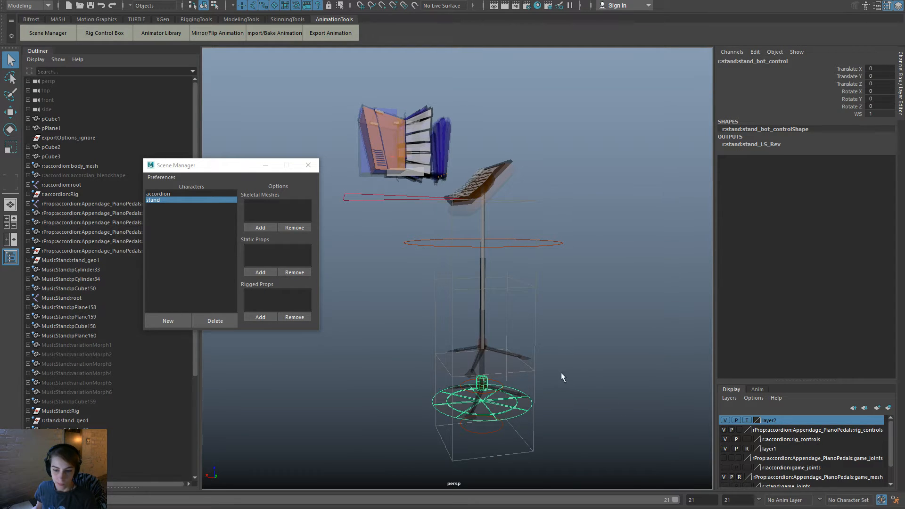
pyautogui.click(503, 365)
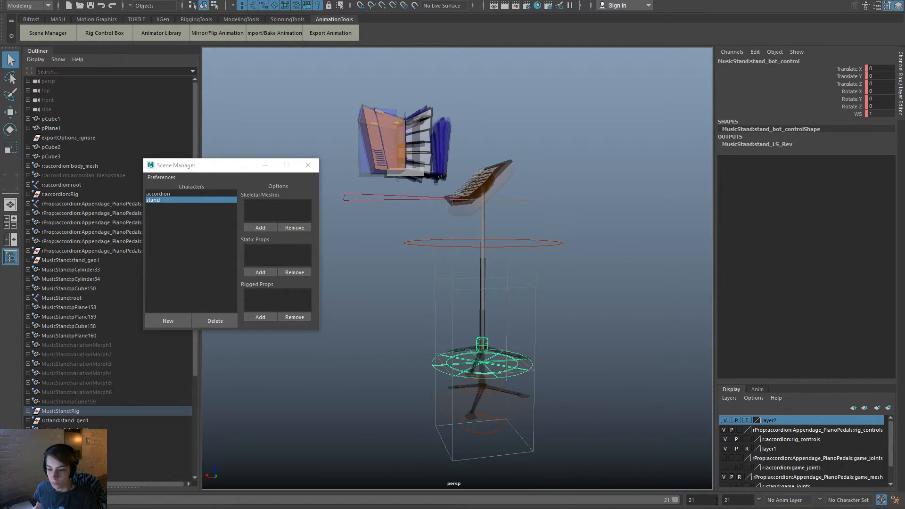
pyautogui.rightClick(85, 502)
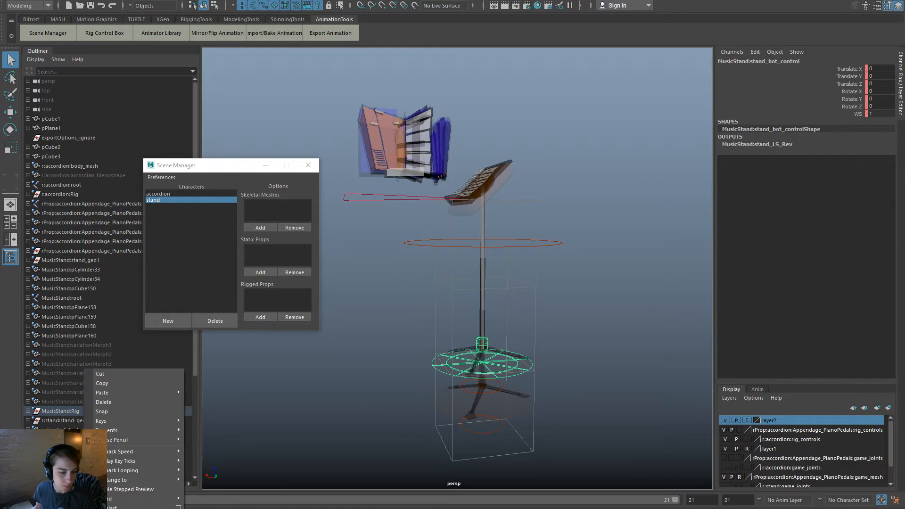
pyautogui.click(118, 383)
pyautogui.click(512, 408)
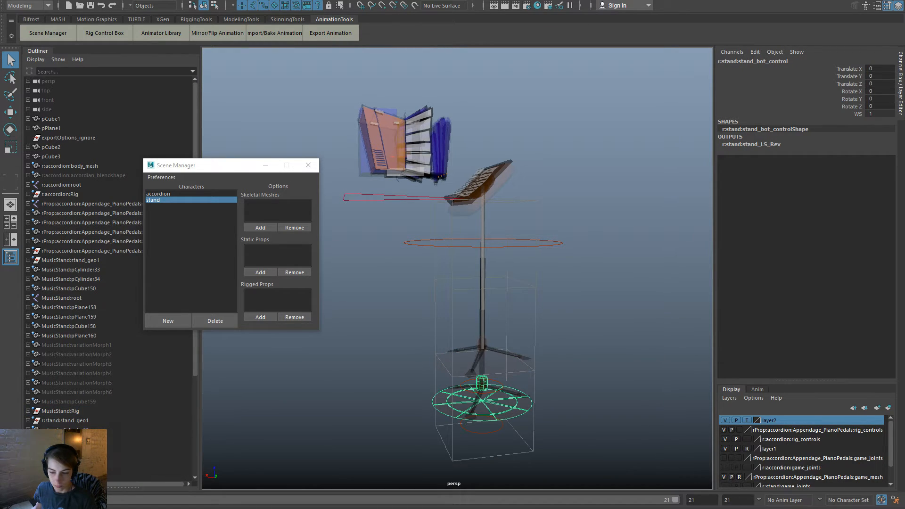
pyautogui.rightClick(85, 502)
pyautogui.moveTo(98, 394)
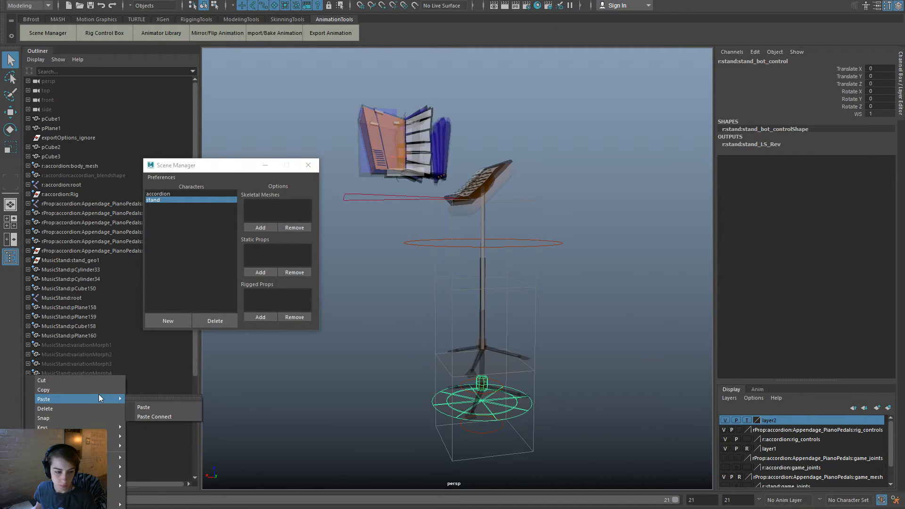
pyautogui.click(160, 410)
pyautogui.click(597, 428)
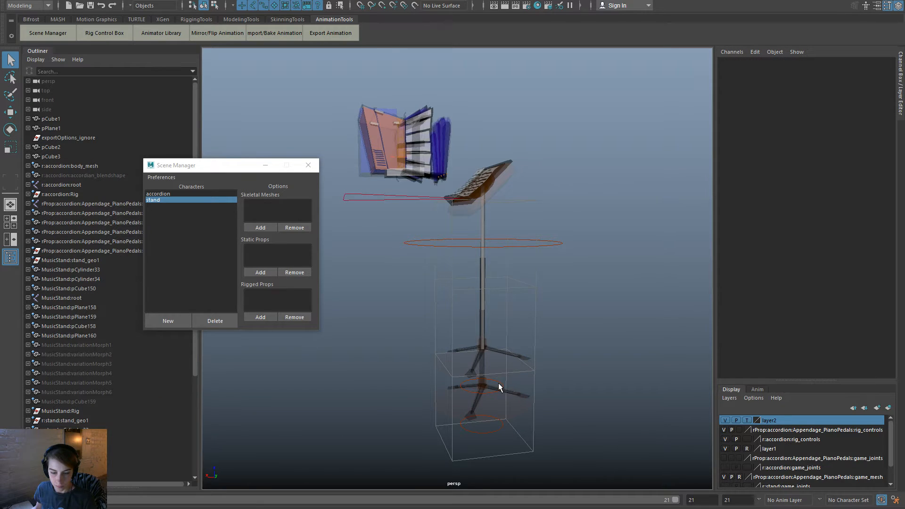
# Transfer the keys from MusicStand:stand_ground_control to r:stand:stand_ground_control, and close the Scene Manager.
pyautogui.click(499, 386)
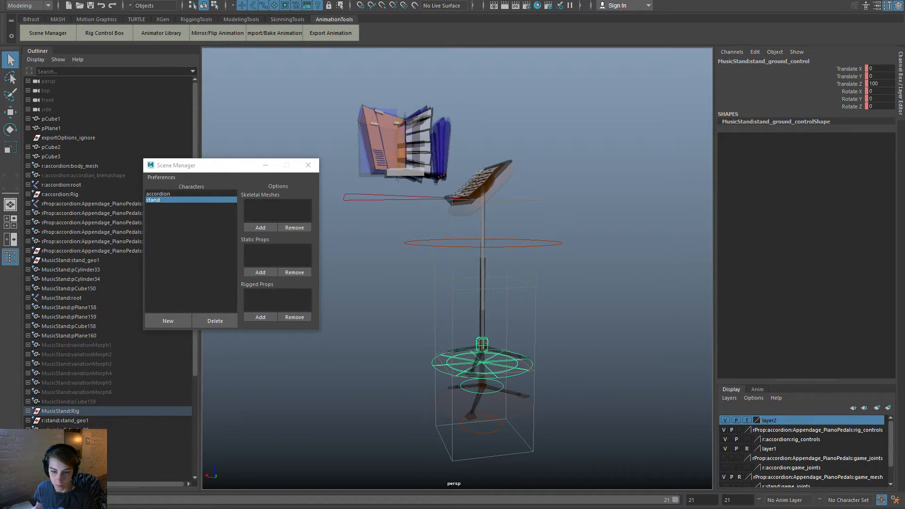
pyautogui.click(56, 502)
pyautogui.click(88, 502)
pyautogui.rightClick(88, 502)
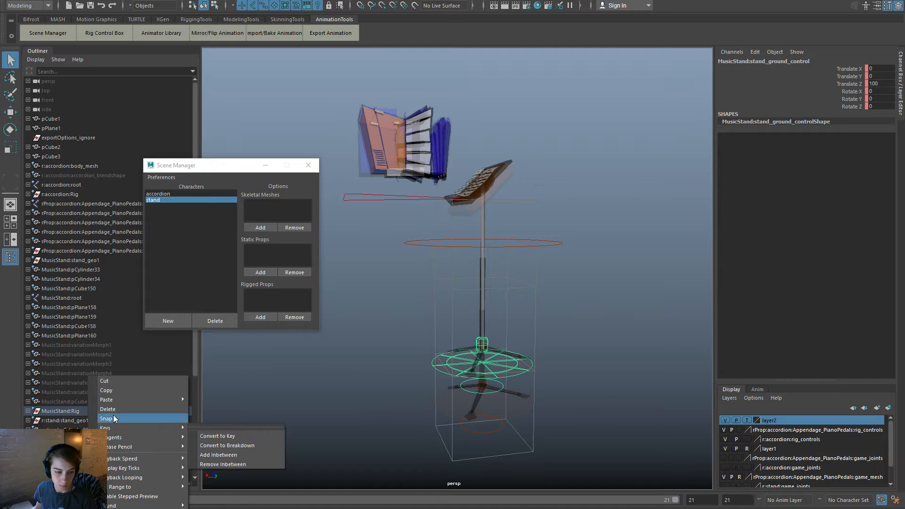
pyautogui.click(121, 391)
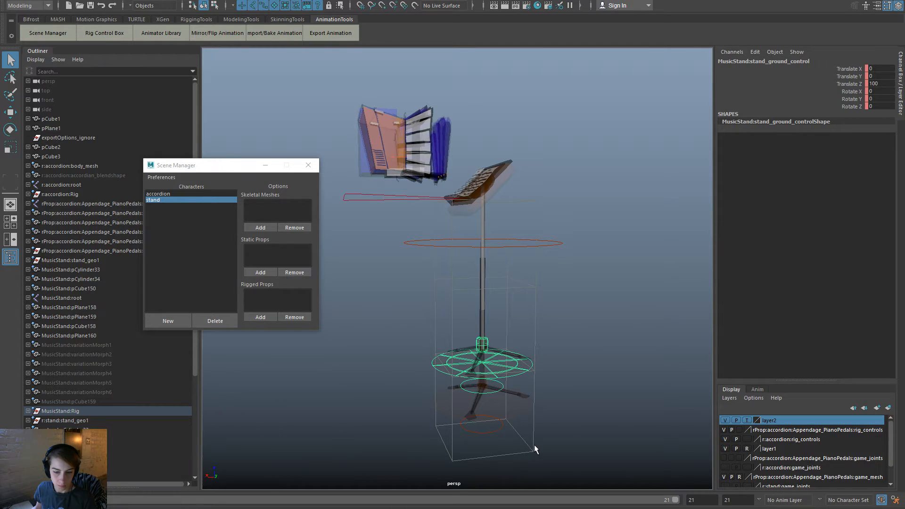
pyautogui.click(486, 429)
pyautogui.rightClick(38, 503)
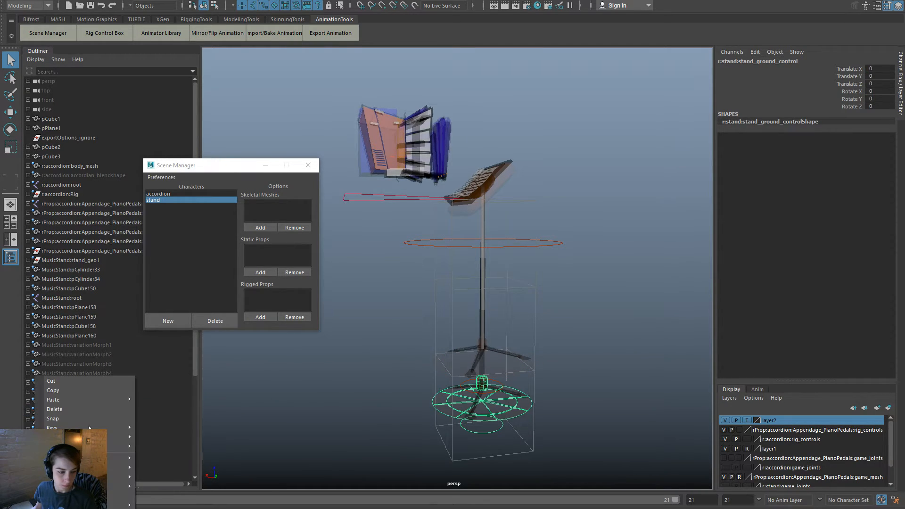
pyautogui.click(186, 411)
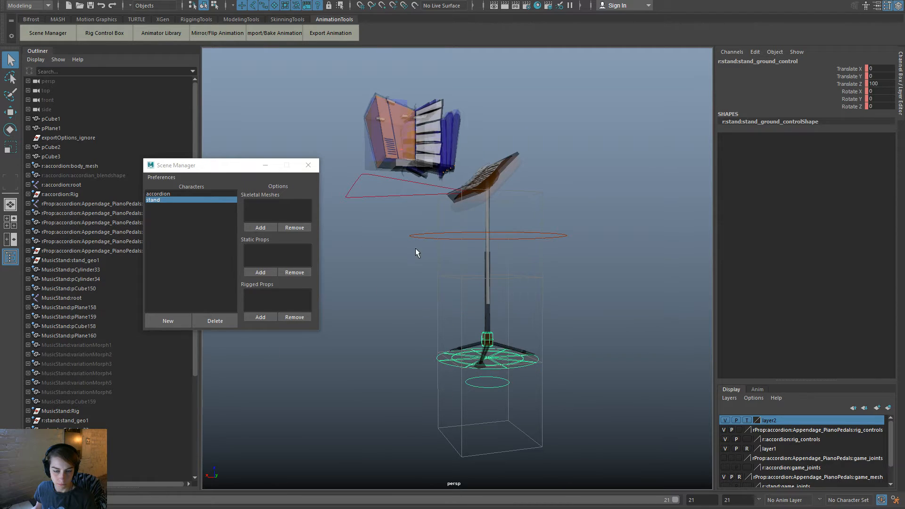
pyautogui.click(308, 165)
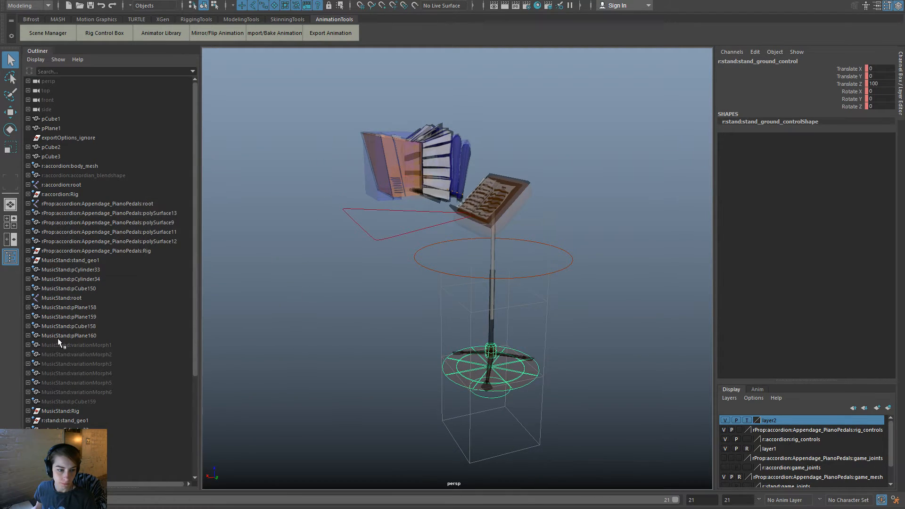
# Find the g_sheet_a joint under each rig's g_stand_top, and copy the keys from MusicStand:g_sheet_a to r:stand:g_sheet_a.
pyautogui.scroll(-5, 58, 337)
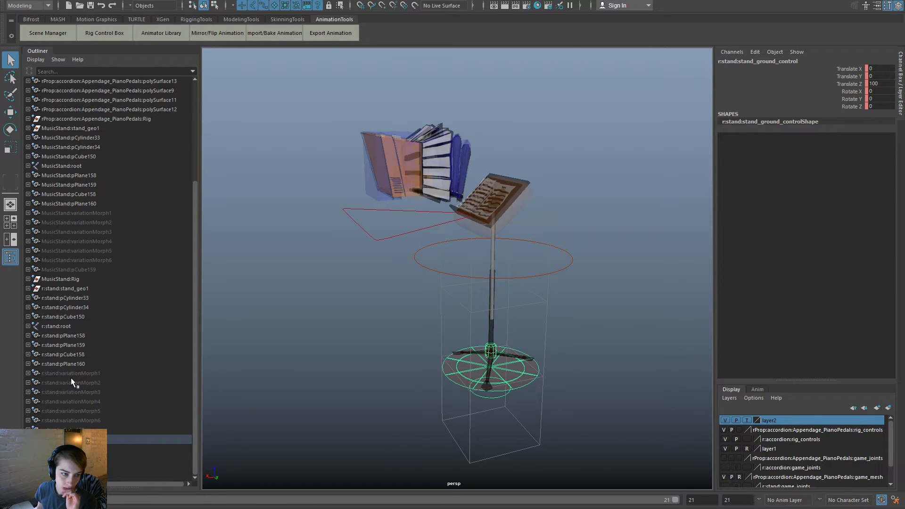
pyautogui.click(28, 166)
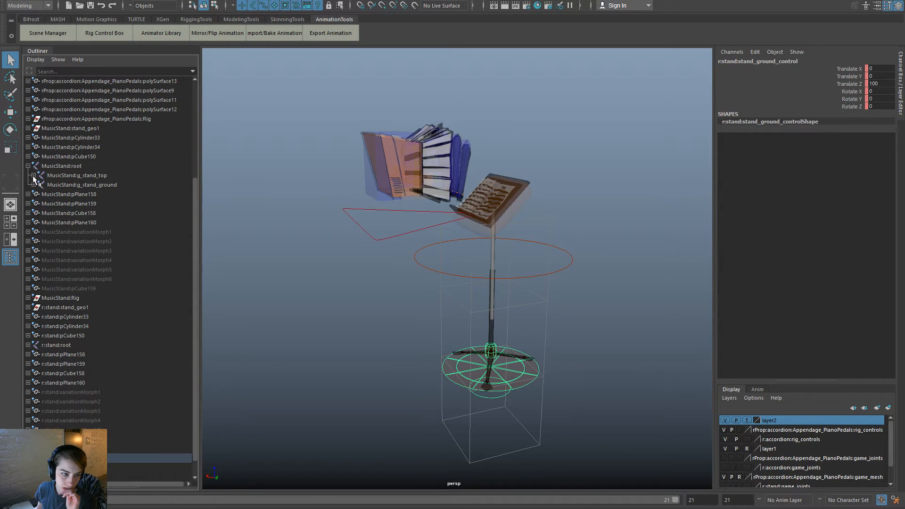
pyautogui.click(34, 175)
pyautogui.click(112, 194)
pyautogui.moveTo(112, 194); pyautogui.dragTo(63, 193, button='right')
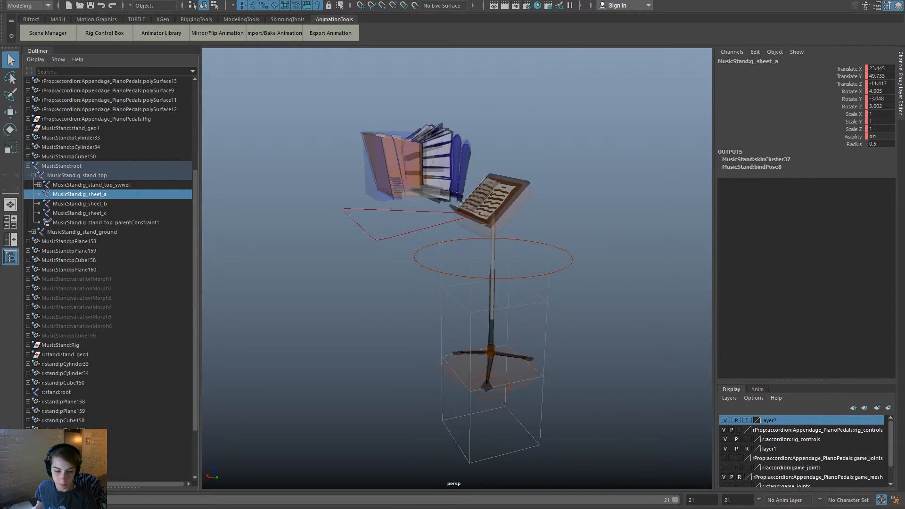
pyautogui.rightClick(29, 507)
pyautogui.click(56, 387)
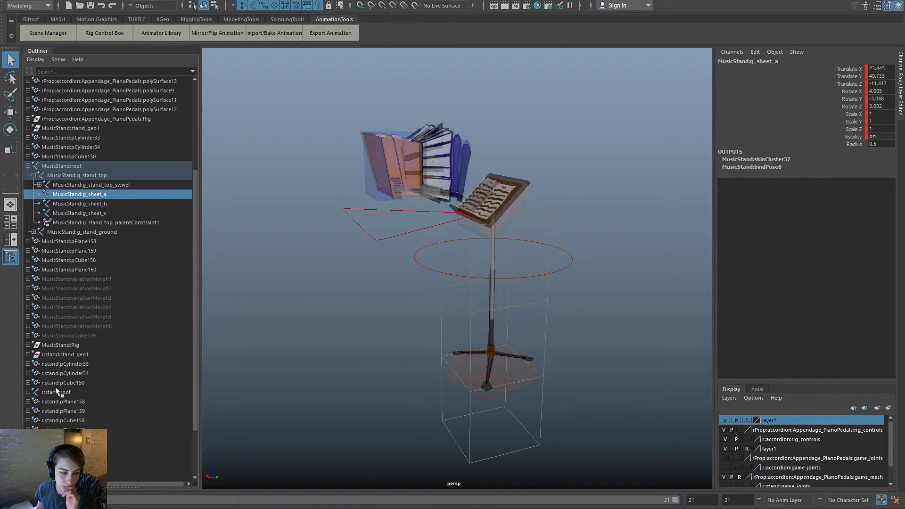
pyautogui.scroll(-3, 154, 371)
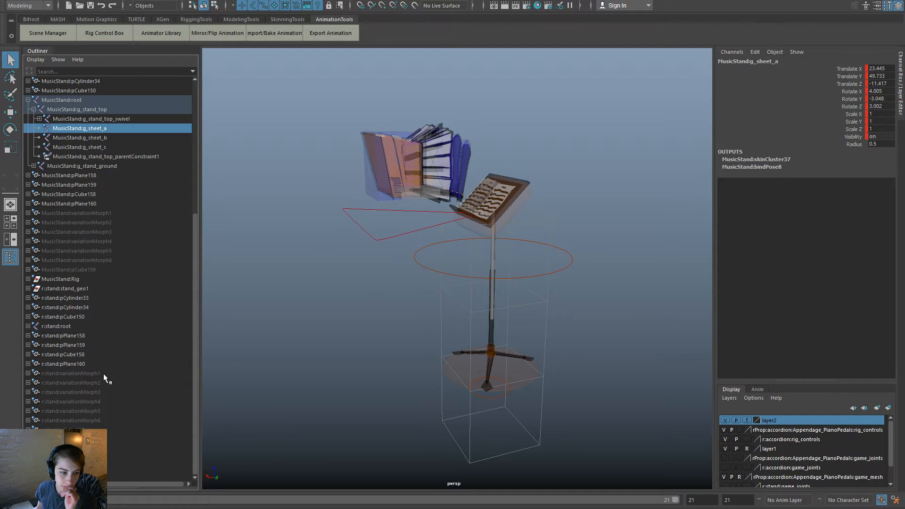
pyautogui.click(28, 326)
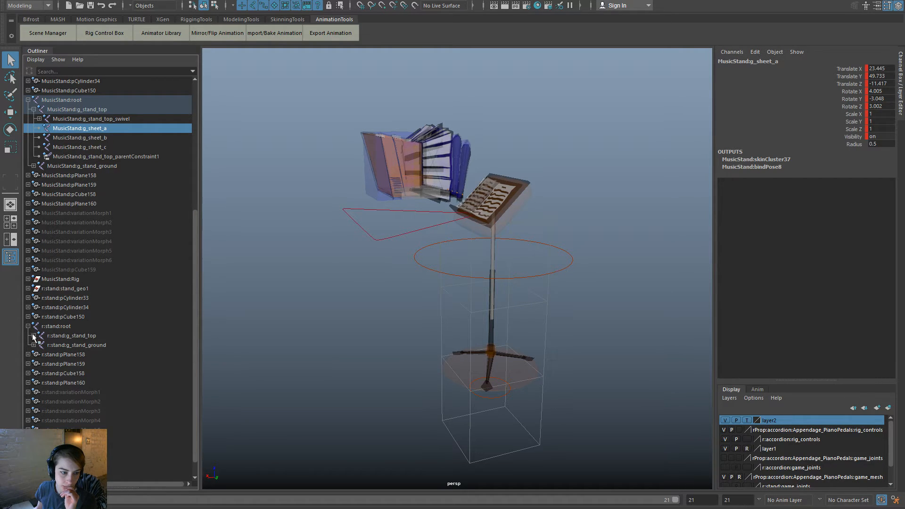
pyautogui.click(34, 336)
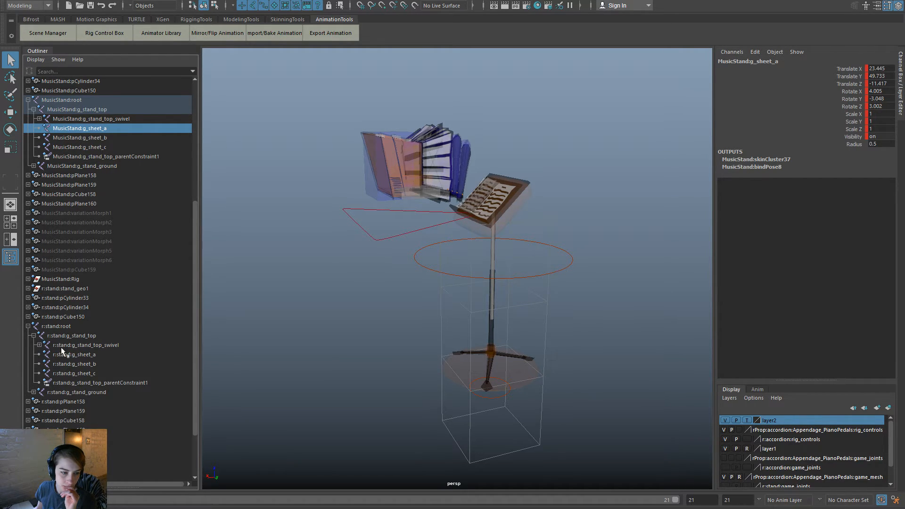
pyautogui.click(98, 355)
pyautogui.rightClick(24, 371)
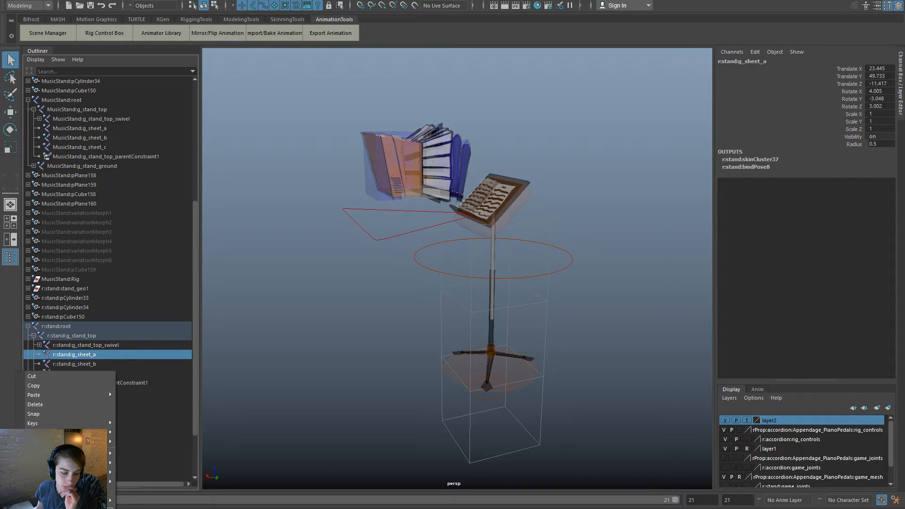
pyautogui.click(145, 399)
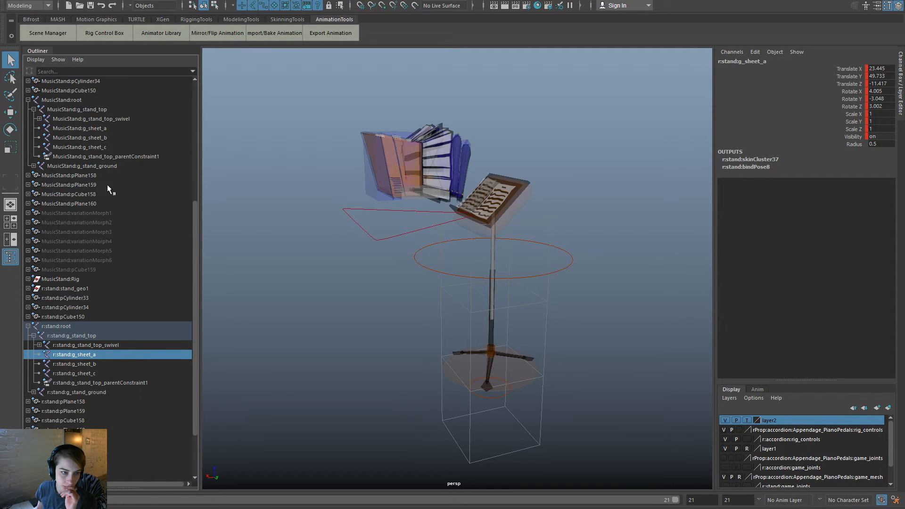
# Copy the keys from the MusicStand:g_sheet_b joint and paste them onto r:stand:g_sheet_b.
pyautogui.click(99, 137)
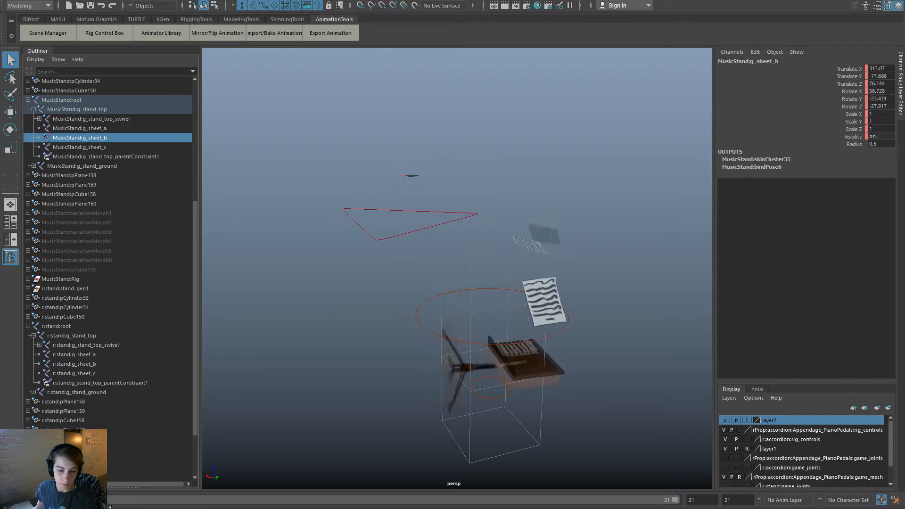
pyautogui.rightClick(86, 495)
pyautogui.click(120, 389)
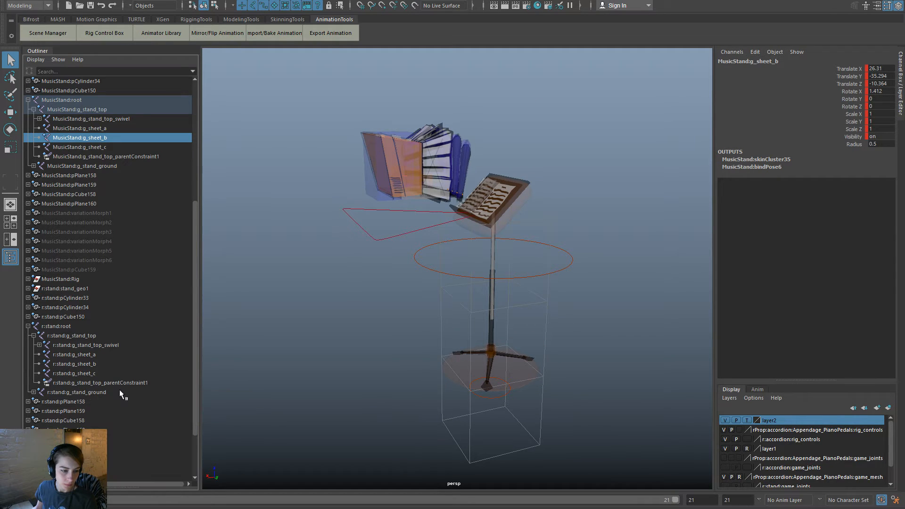
pyautogui.click(75, 364)
pyautogui.rightClick(85, 495)
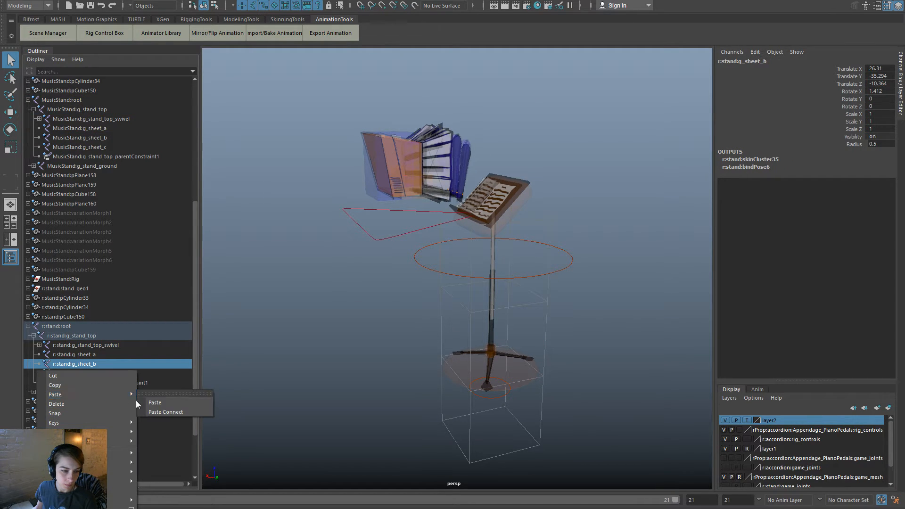
pyautogui.click(167, 406)
pyautogui.click(106, 156)
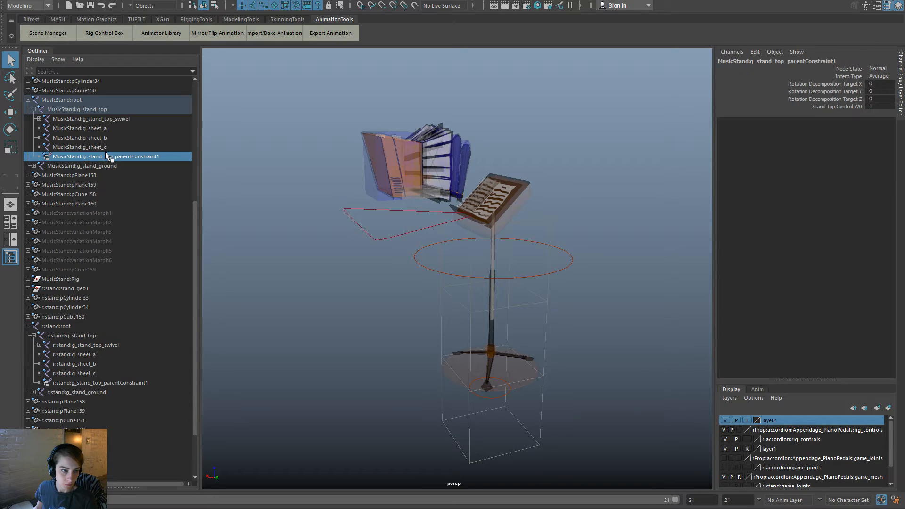
# Copy the keys from the MusicStand:g_sheet_c joint and paste them onto r:stand:g_sheet_c.
pyautogui.click(106, 147)
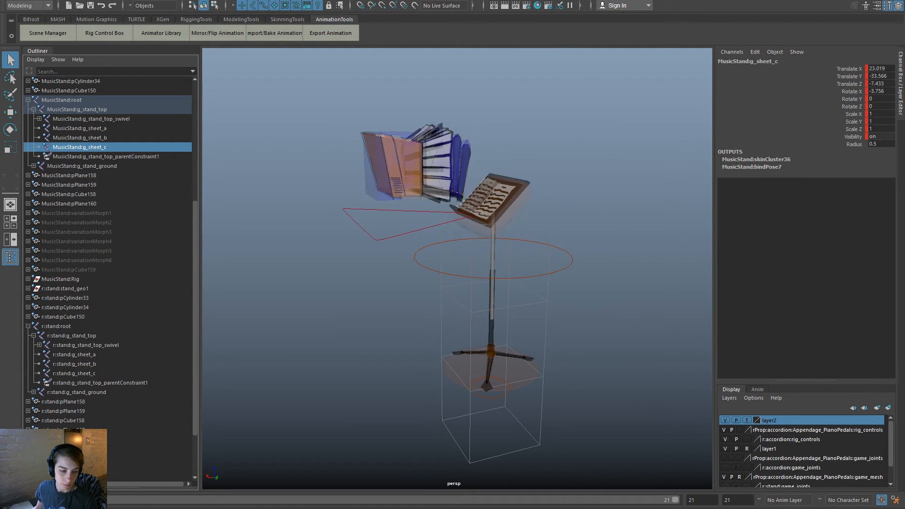
pyautogui.rightClick(86, 495)
pyautogui.click(80, 382)
pyautogui.click(89, 373)
pyautogui.rightClick(85, 494)
pyautogui.moveTo(97, 393)
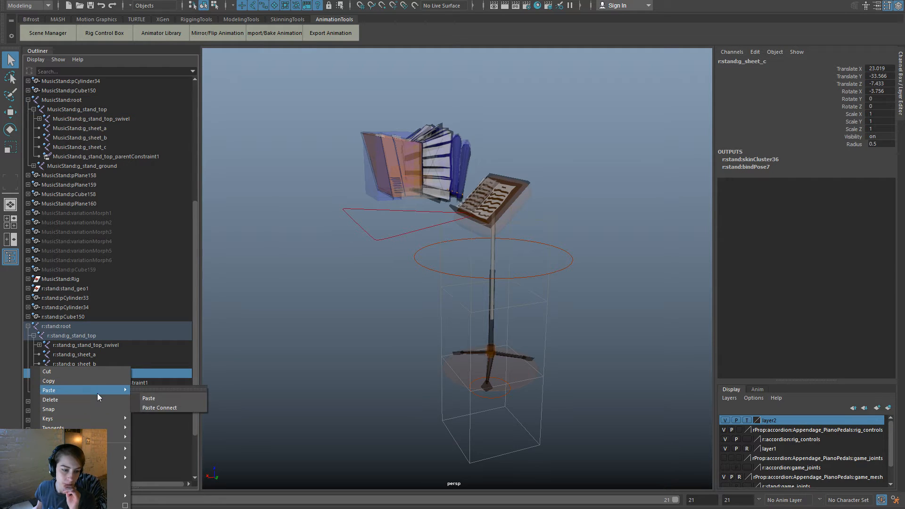
pyautogui.click(177, 394)
# Collapse the MusicStand:root and r:stand:root hierarchies, and scrub the timeline to review the transferred animation.
pyautogui.scroll(7, 67, 354)
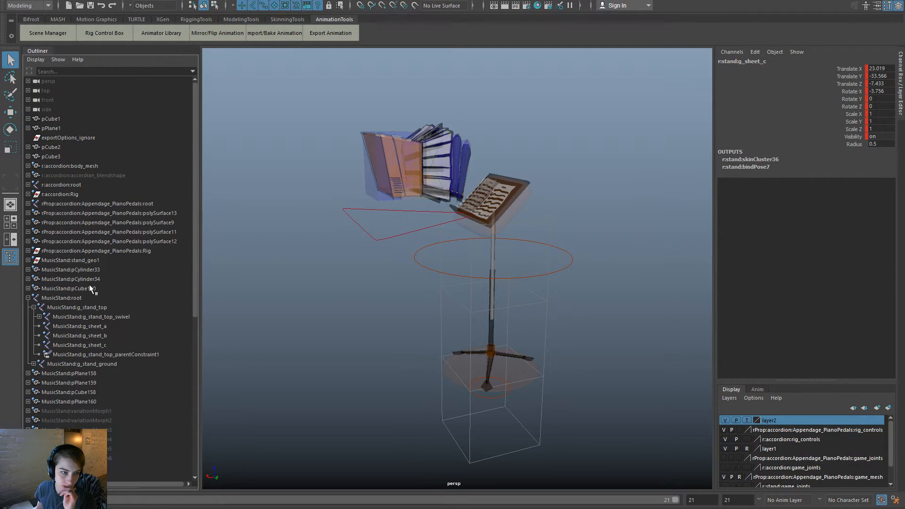
pyautogui.click(28, 298)
pyautogui.click(330, 321)
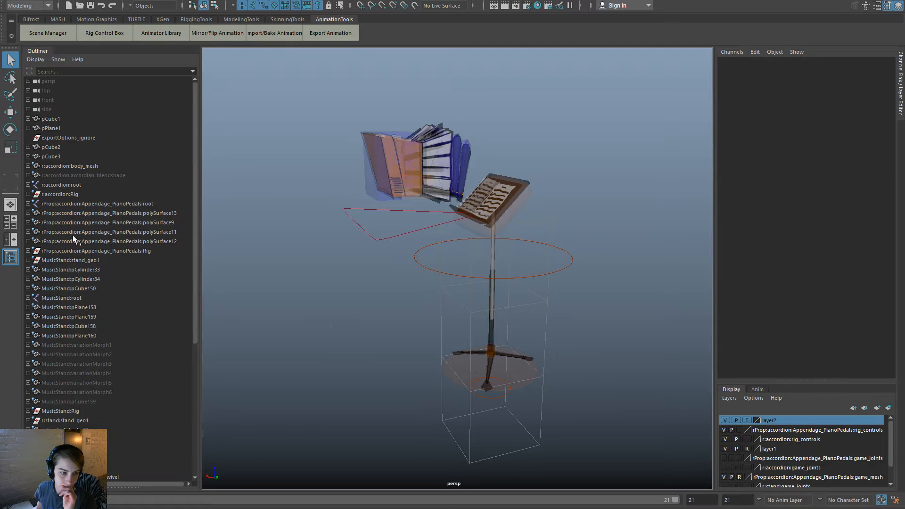
pyautogui.scroll(-7, 113, 344)
pyautogui.click(28, 259)
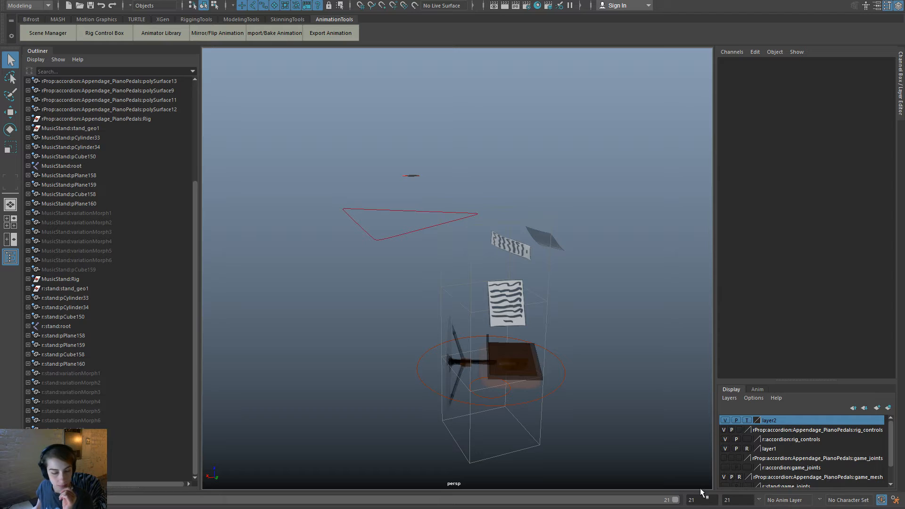
pyautogui.moveTo(226, 487); pyautogui.dragTo(872, 486)
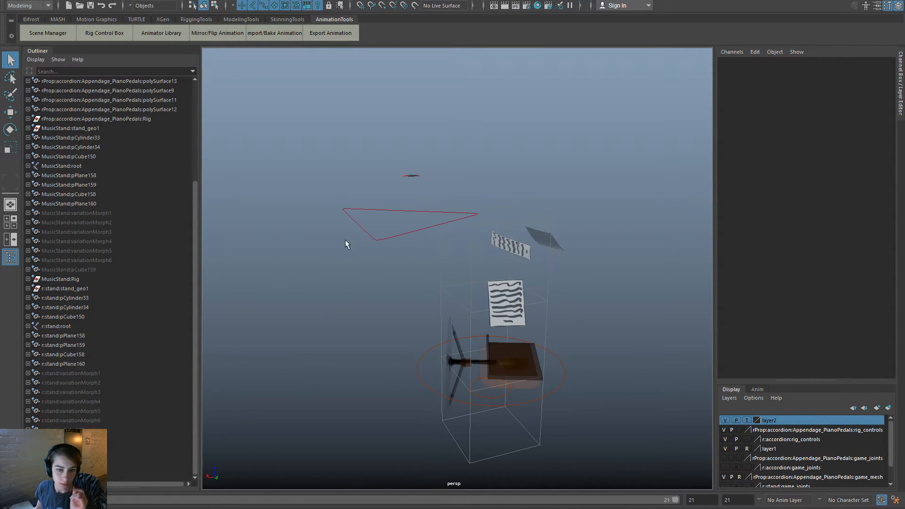
# Remove the MusicStandRN reference in the Reference Editor and close the editor.
pyautogui.press('space')
pyautogui.click(254, 93)
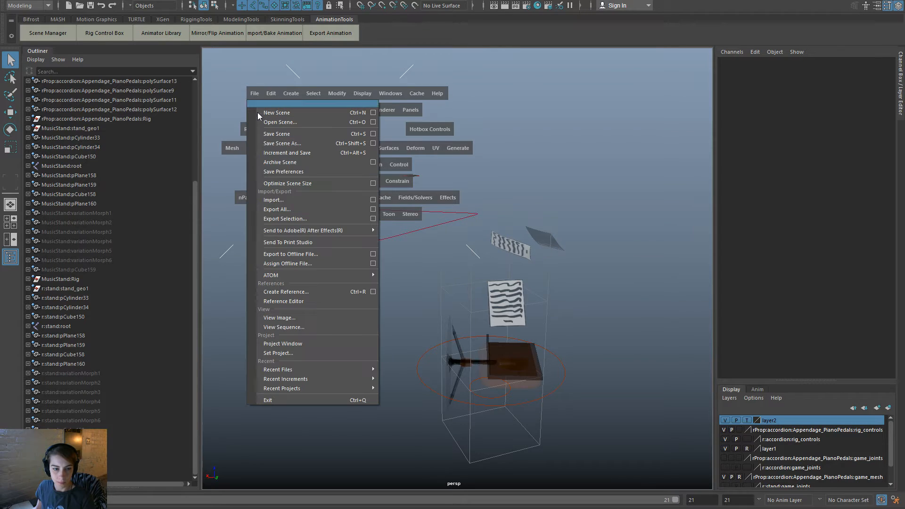
pyautogui.click(317, 302)
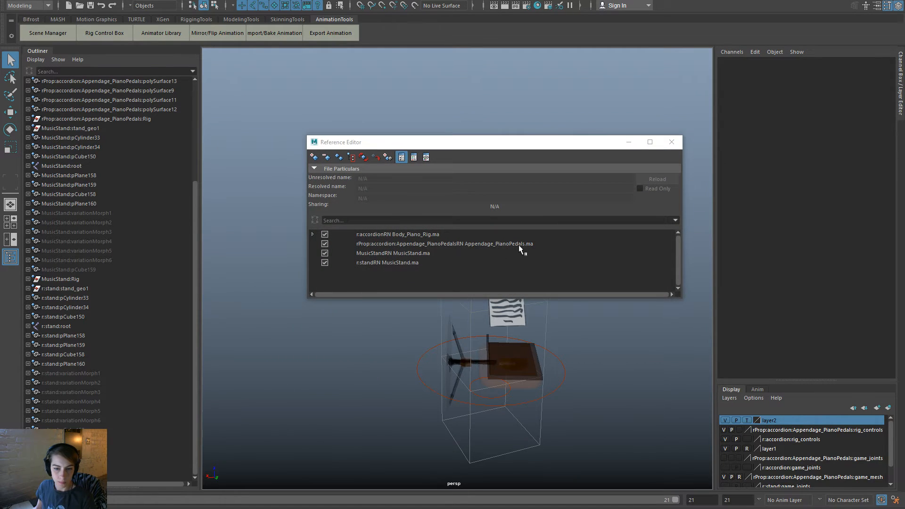
pyautogui.click(421, 253)
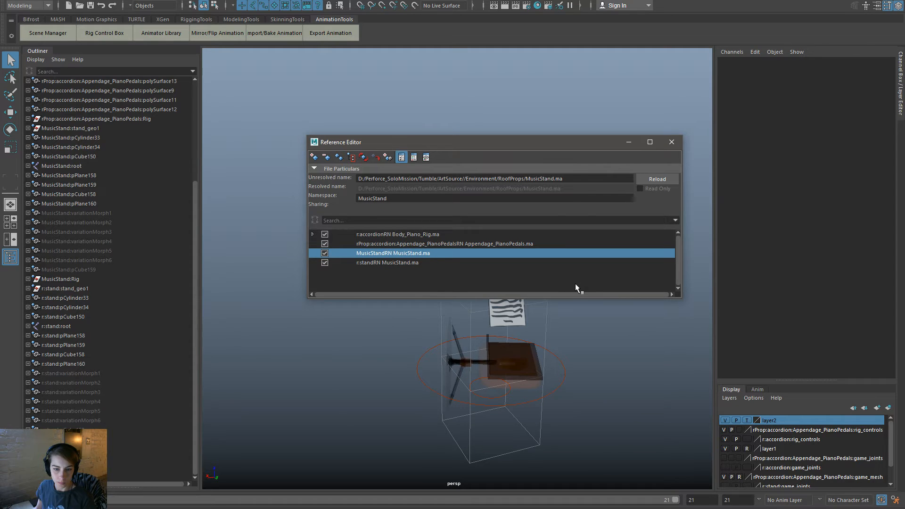
pyautogui.click(325, 158)
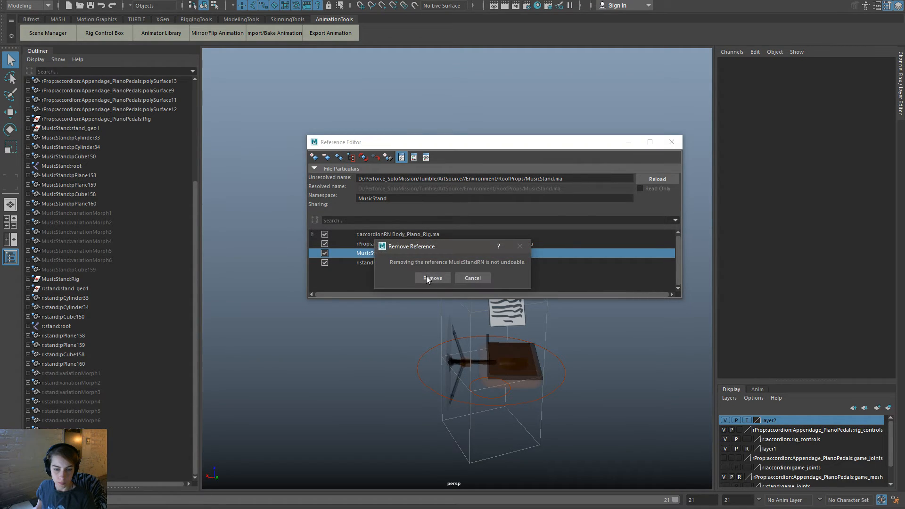
pyautogui.click(426, 276)
pyautogui.click(672, 143)
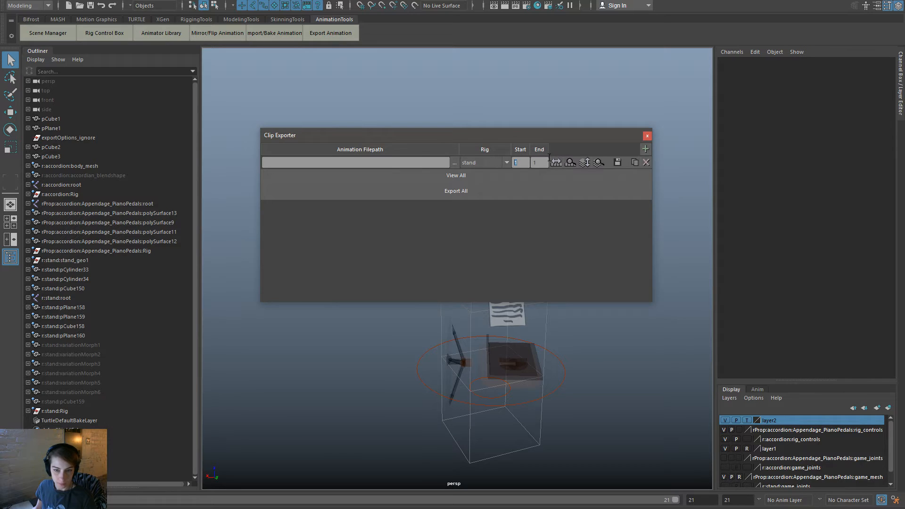
# Set the stand rig's export clip to end at frame 6 and save to musicStand_Activated_intro.fbx in RoofProps.
pyautogui.press('Tab')
pyautogui.write('6')
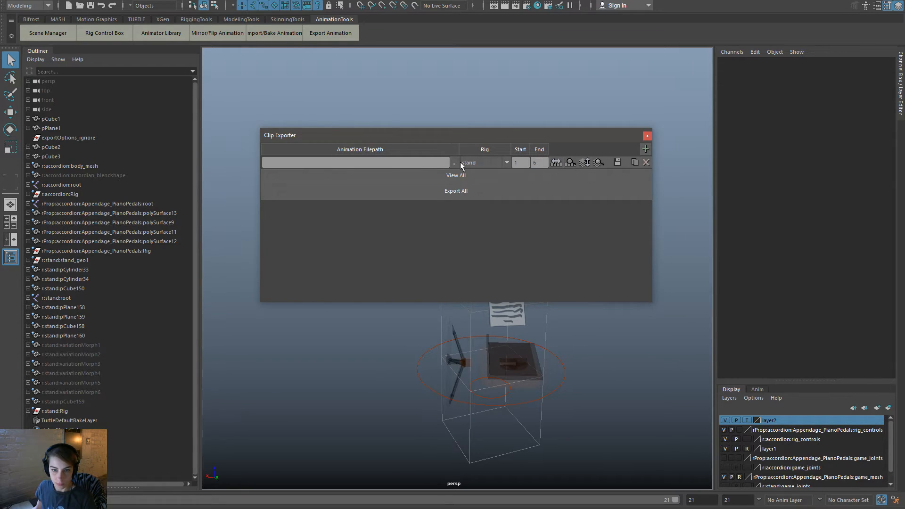
pyautogui.click(454, 163)
pyautogui.doubleClick(454, 236)
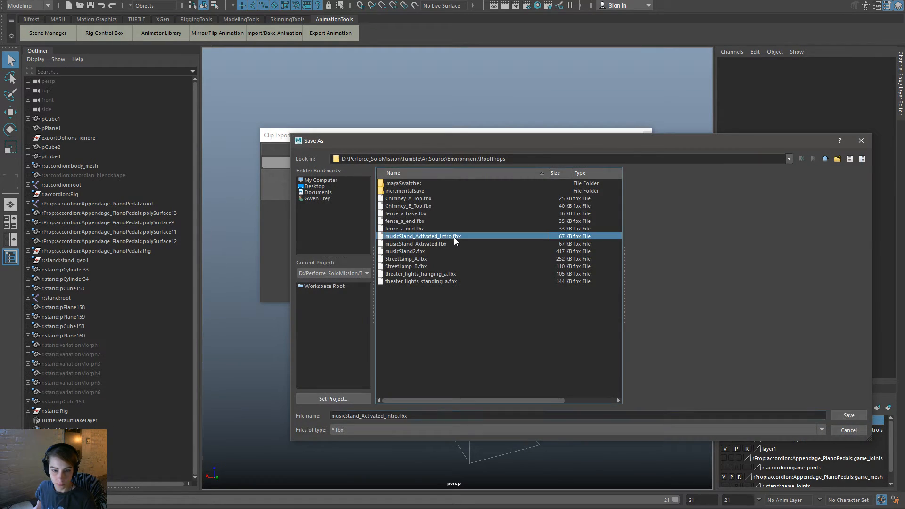
pyautogui.click(572, 305)
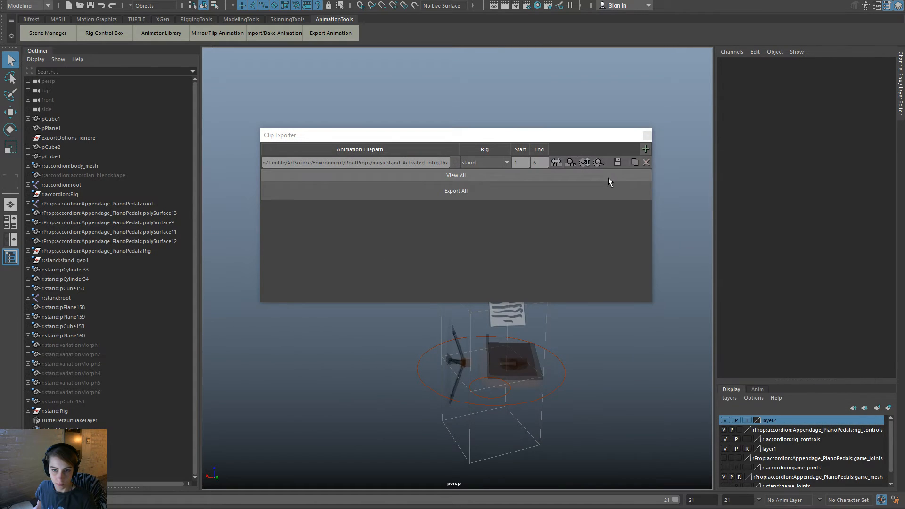
# Duplicate the intro clip, set its range to frames 6 to 21, and rename its output file as musicStand_Activated.fbx.
pyautogui.click(633, 163)
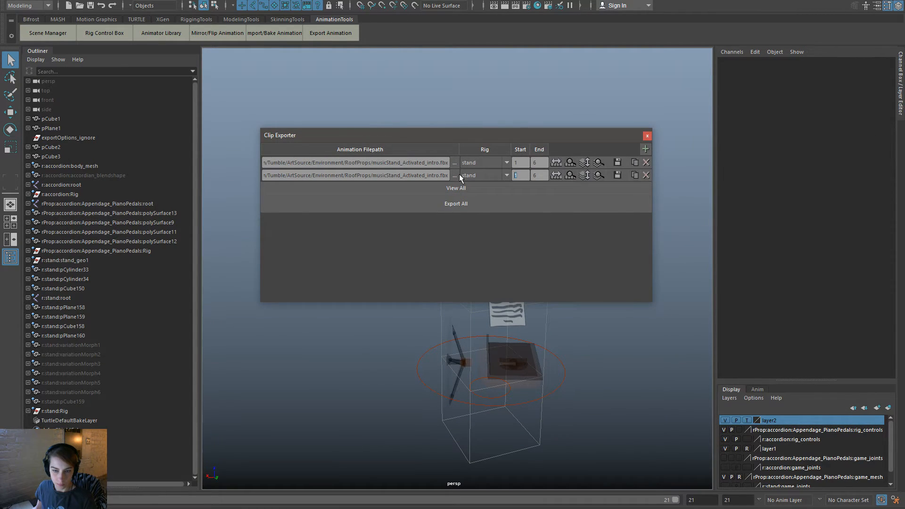
pyautogui.press('Tab')
pyautogui.write('21')
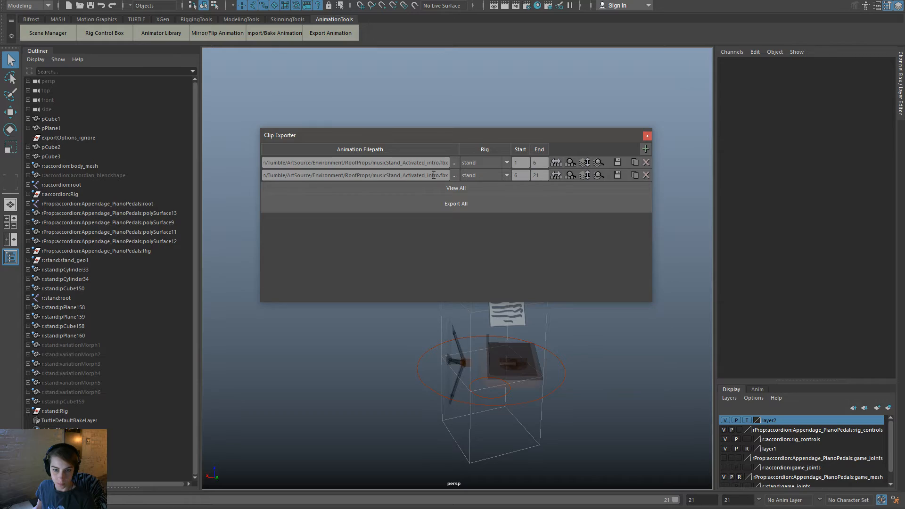
pyautogui.moveTo(425, 176); pyautogui.dragTo(441, 189)
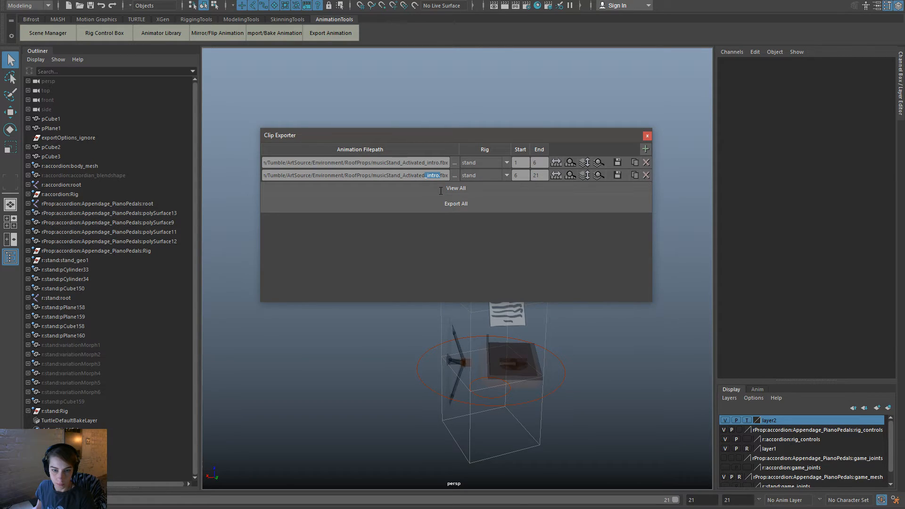
pyautogui.press('BackSpace')
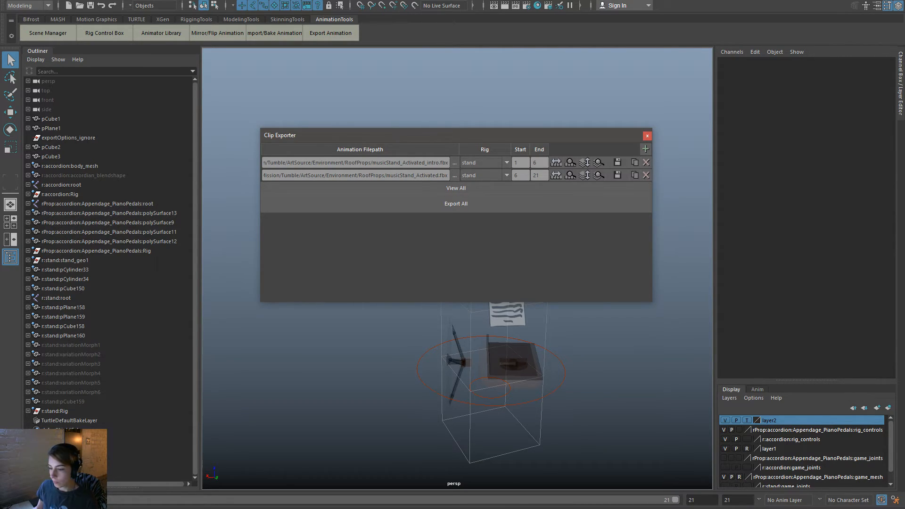
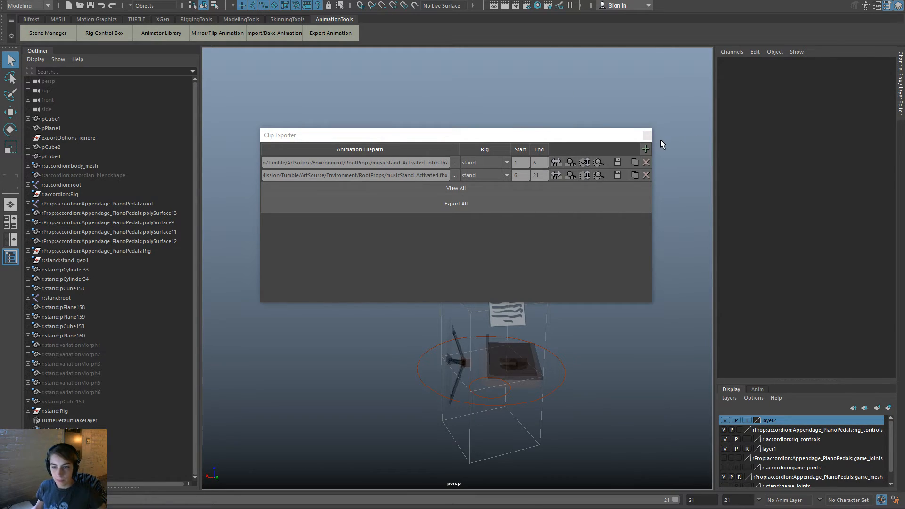
# Export all stand clips from the Clip Exporter and close it.
pyautogui.click(340, 34)
pyautogui.click(583, 209)
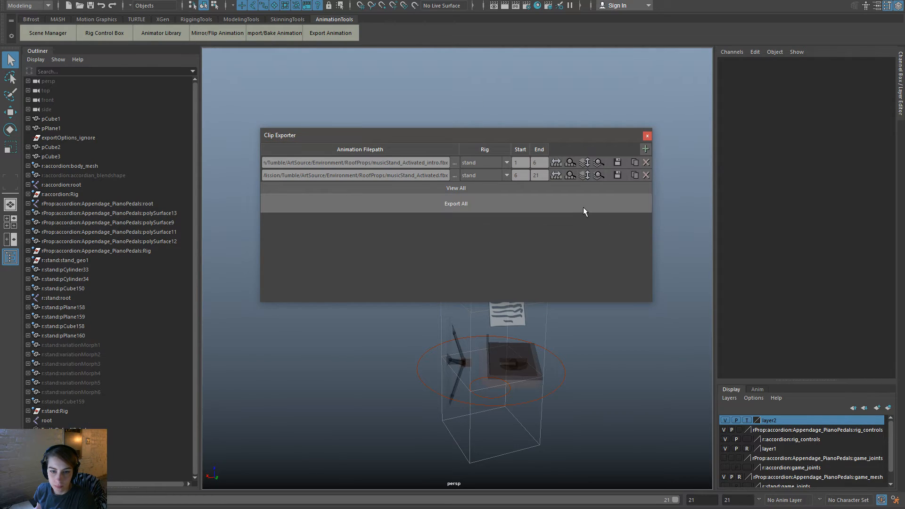
pyautogui.click(647, 136)
# Delete the leftover root joint without a namespace from the scene and leave nothing selected.
pyautogui.click(183, 420)
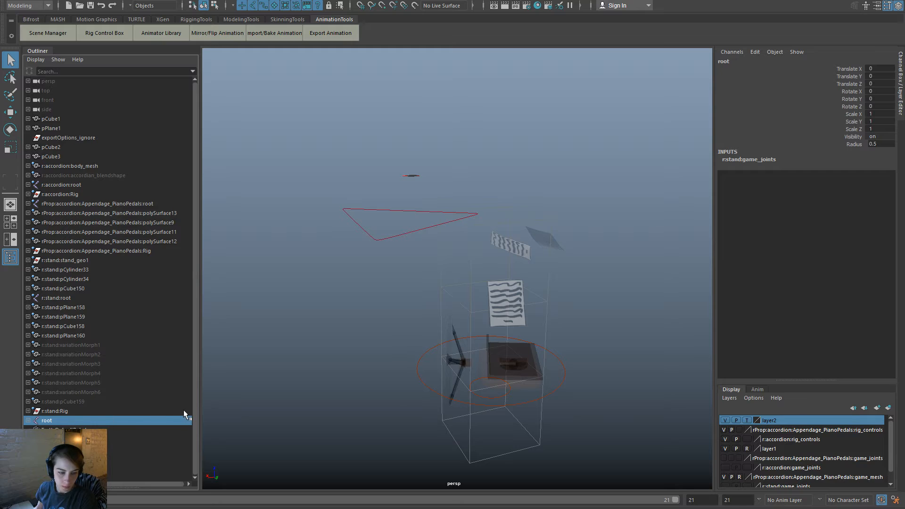
pyautogui.press('Delete')
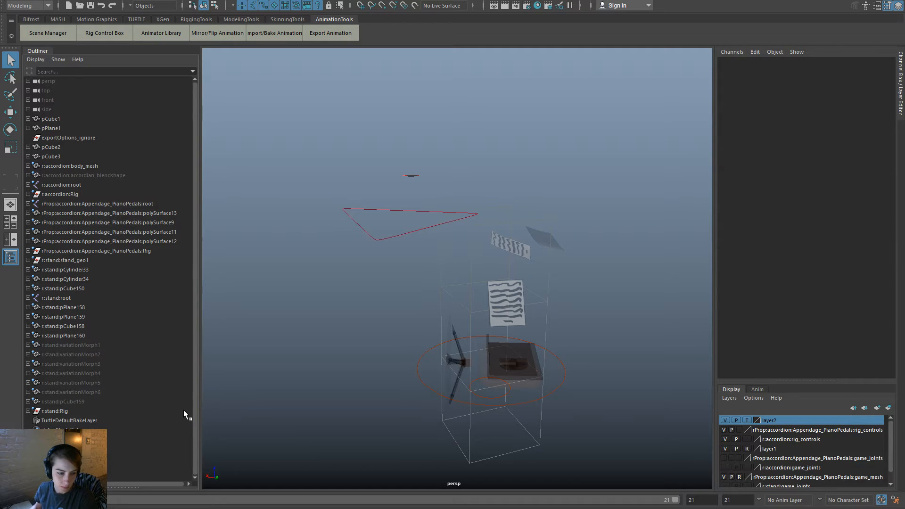
pyautogui.click(127, 336)
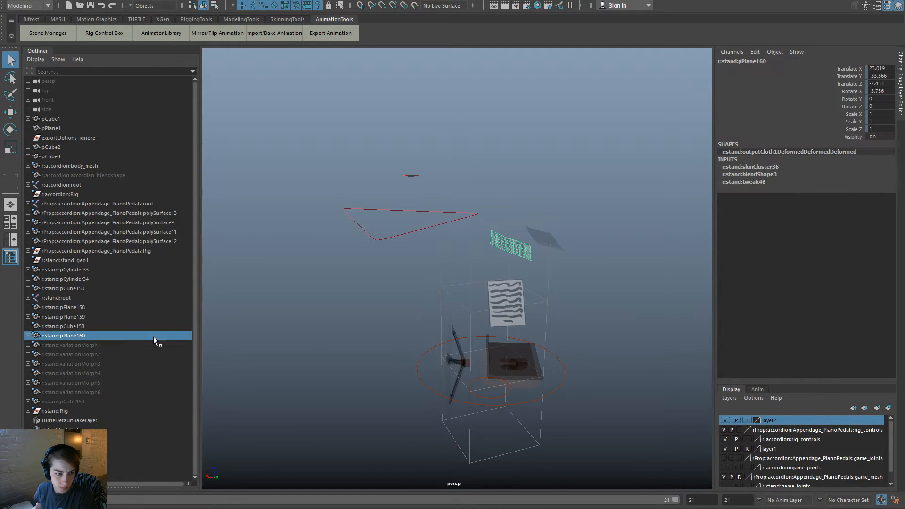
pyautogui.click(308, 341)
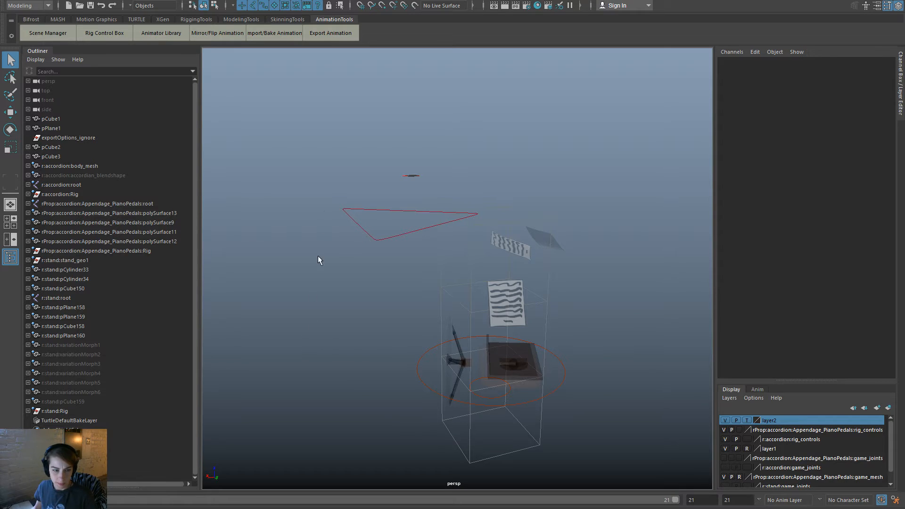
pyautogui.press('space')
pyautogui.click(244, 114)
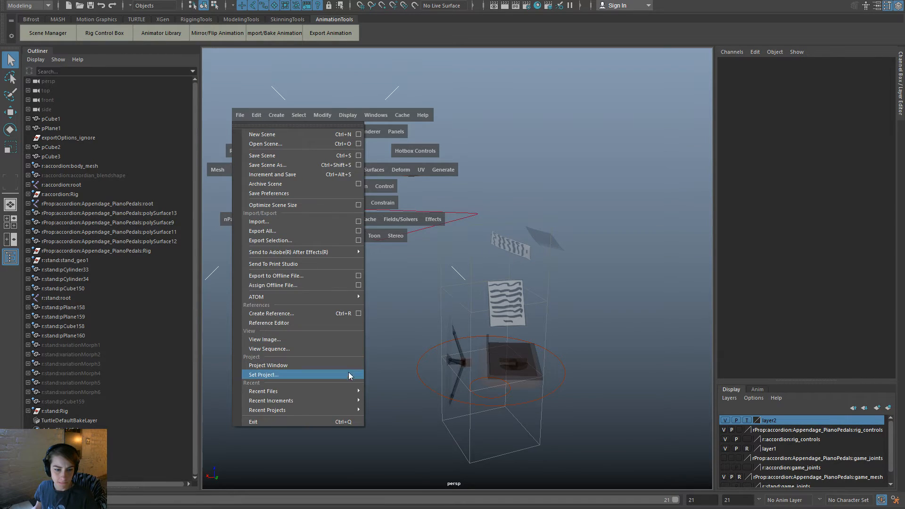
pyautogui.moveTo(358, 394)
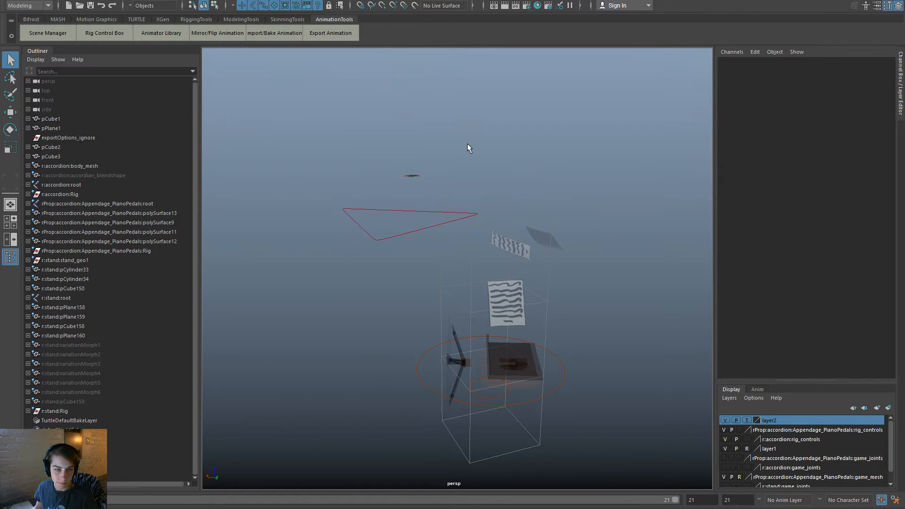
pyautogui.press('space')
pyautogui.click(362, 110)
pyautogui.moveTo(472, 387)
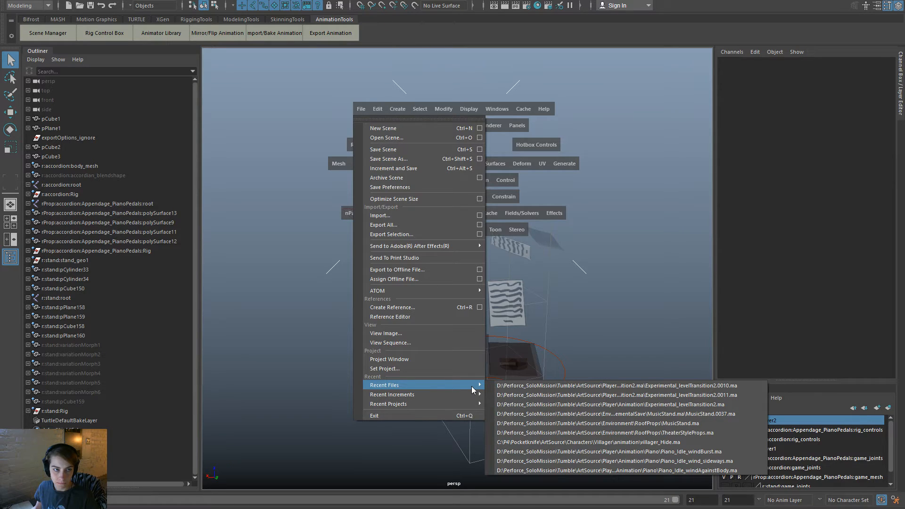
pyautogui.click(274, 340)
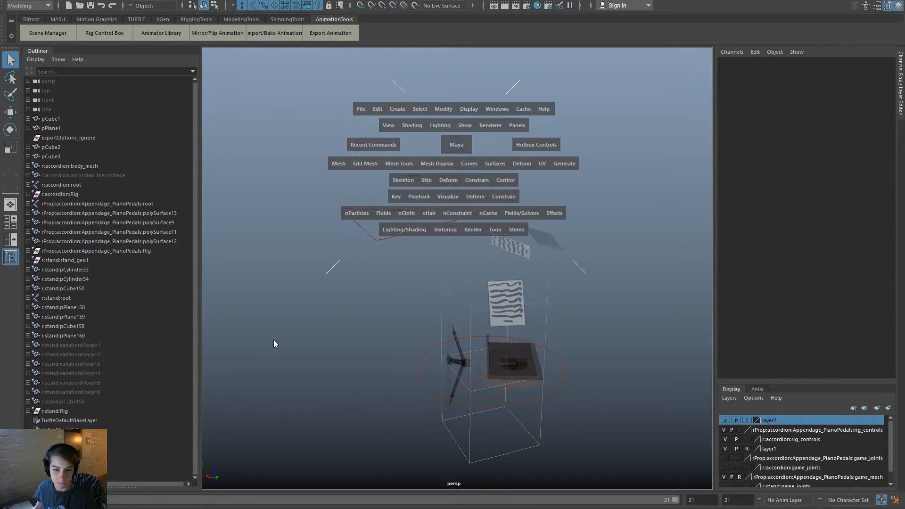
# Save the scene under the new name Experimental_levelTransition3.ma in the Player\Animation folder.
pyautogui.press('space')
pyautogui.click(278, 223)
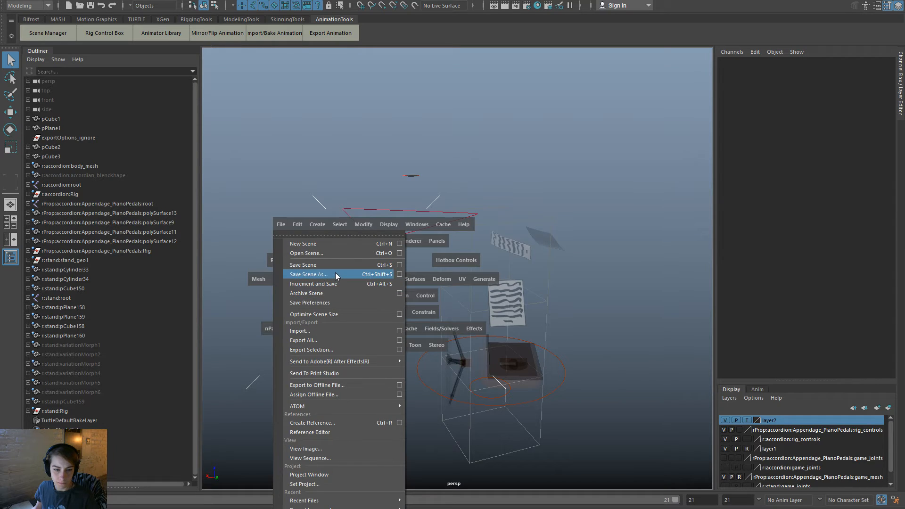
pyautogui.click(335, 273)
pyautogui.click(451, 213)
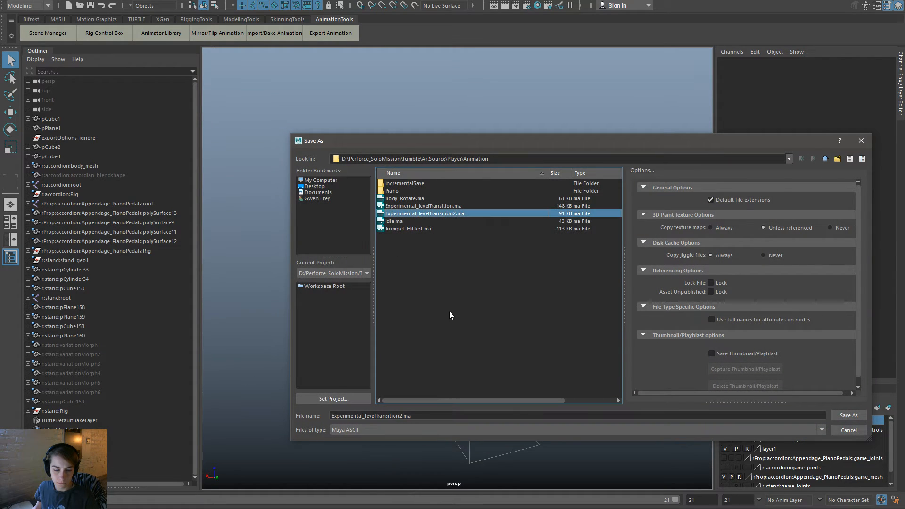
pyautogui.click(404, 416)
pyautogui.press('BackSpace')
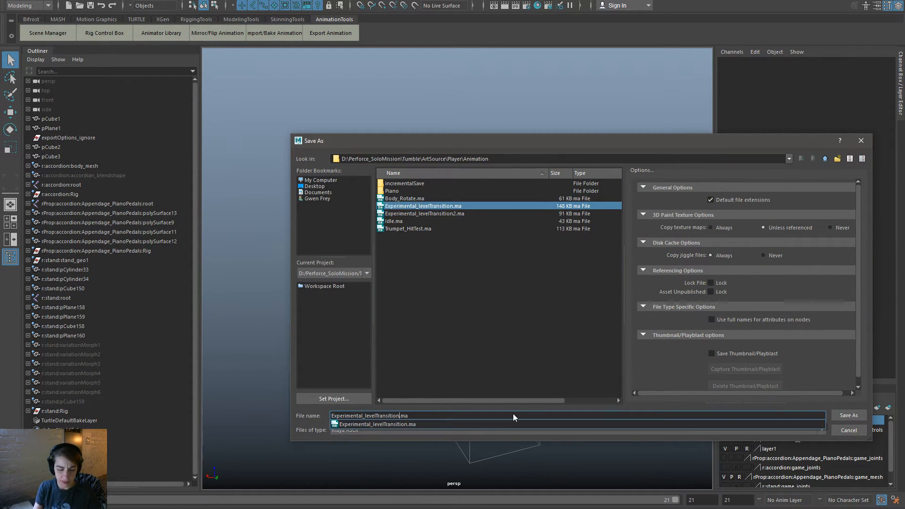
pyautogui.write('3')
pyautogui.press('Return')
pyautogui.press('space')
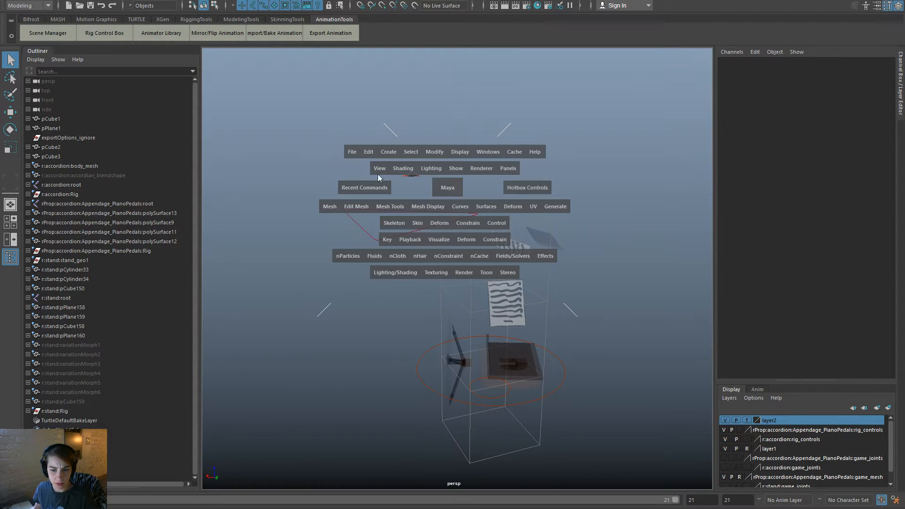
pyautogui.click(349, 152)
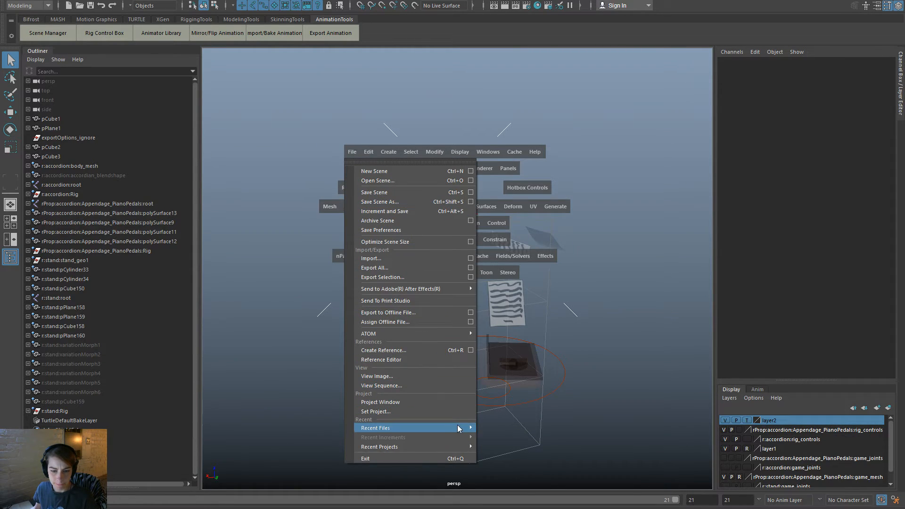
pyautogui.moveTo(459, 427)
pyautogui.click(566, 426)
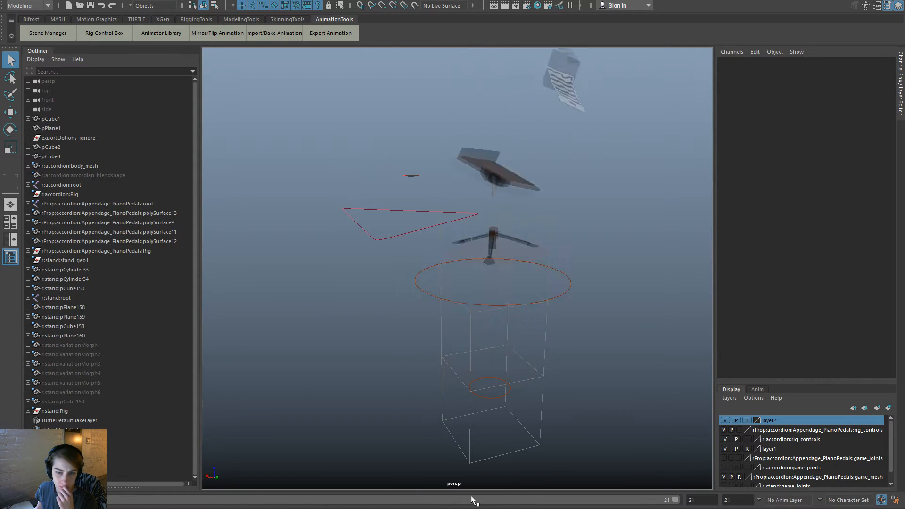
# Export the musicStand_Activated_intro.fbx clip again, close the Clip Exporter and delete the leftover root joint without a namespace.
pyautogui.click(350, 34)
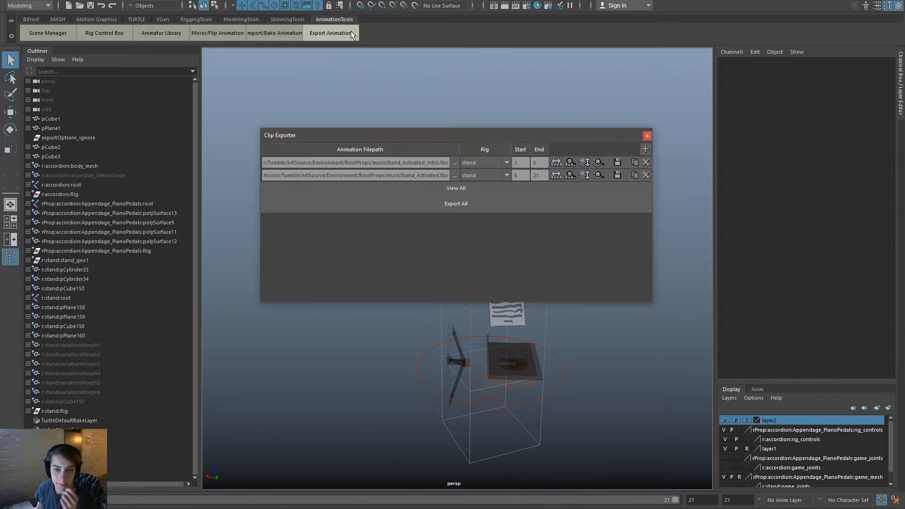
pyautogui.click(616, 161)
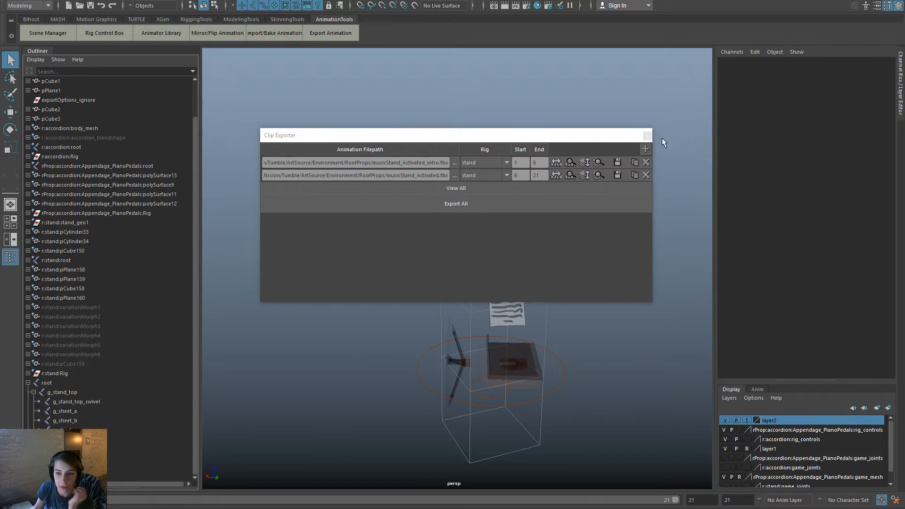
pyautogui.click(644, 136)
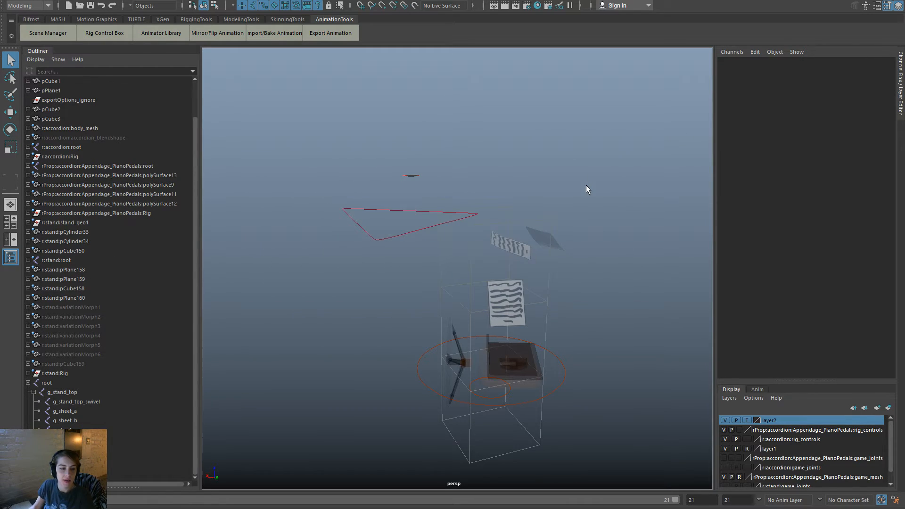
pyautogui.click(72, 380)
pyautogui.press('Delete')
# Open the recent scene MusicStand.ma from Environment\RoofProps, discarding the unsaved changes to the animation scene.
pyautogui.press('space')
pyautogui.click(235, 117)
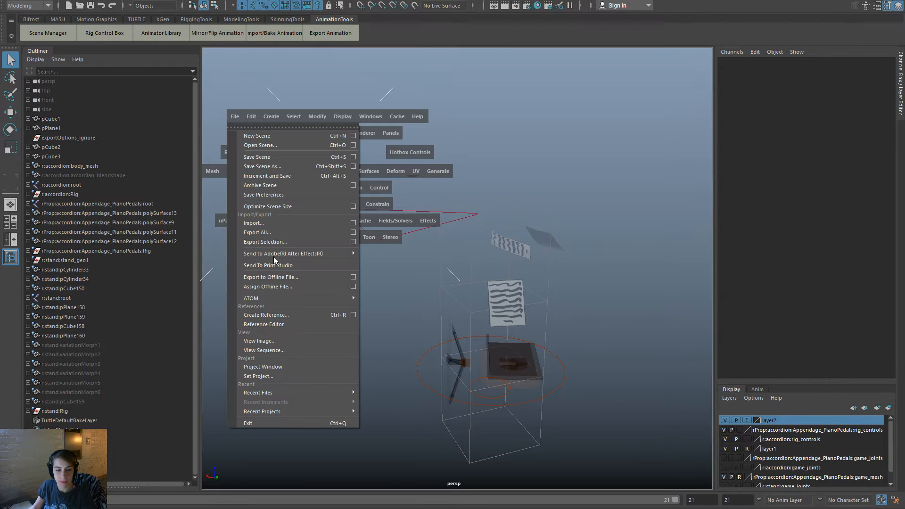
pyautogui.moveTo(321, 394)
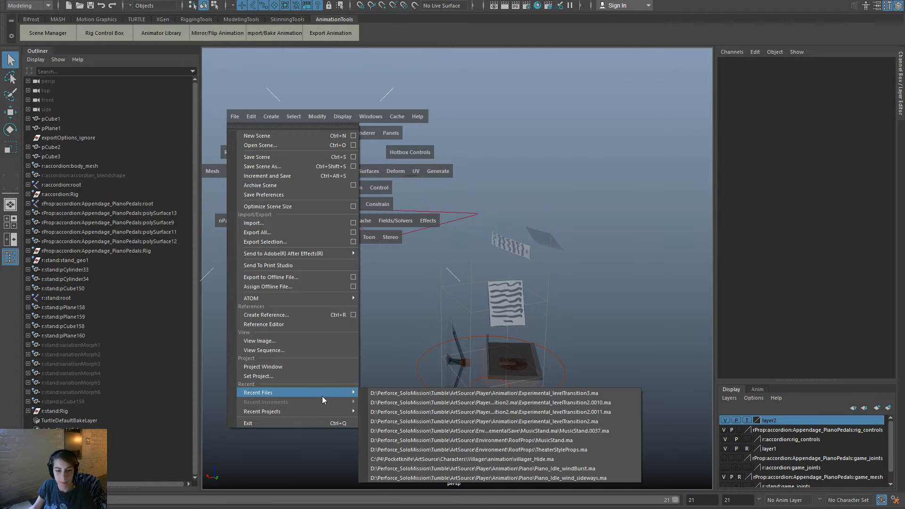
pyautogui.click(471, 442)
pyautogui.click(457, 280)
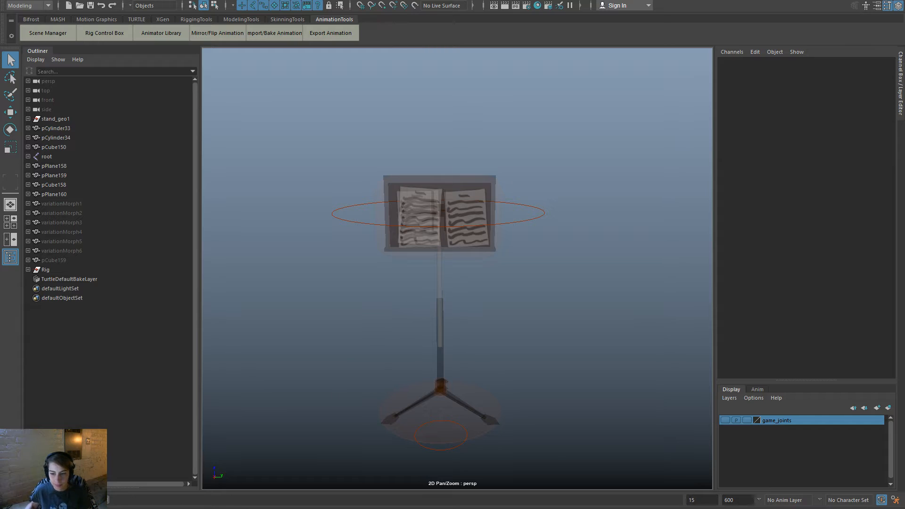
# Show the game_joints layer and expand the Rig group and its Scaler group in the hierarchy.
pyautogui.click(725, 420)
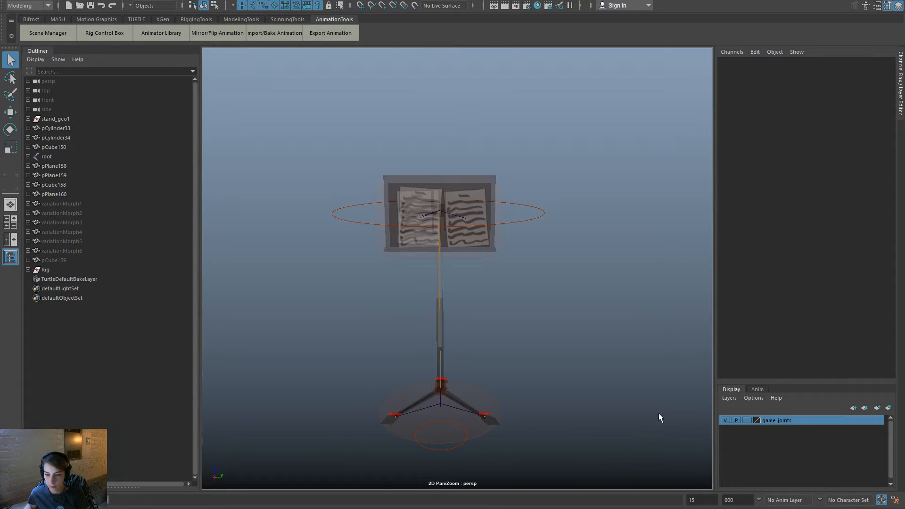
pyautogui.click(495, 404)
pyautogui.click(492, 358)
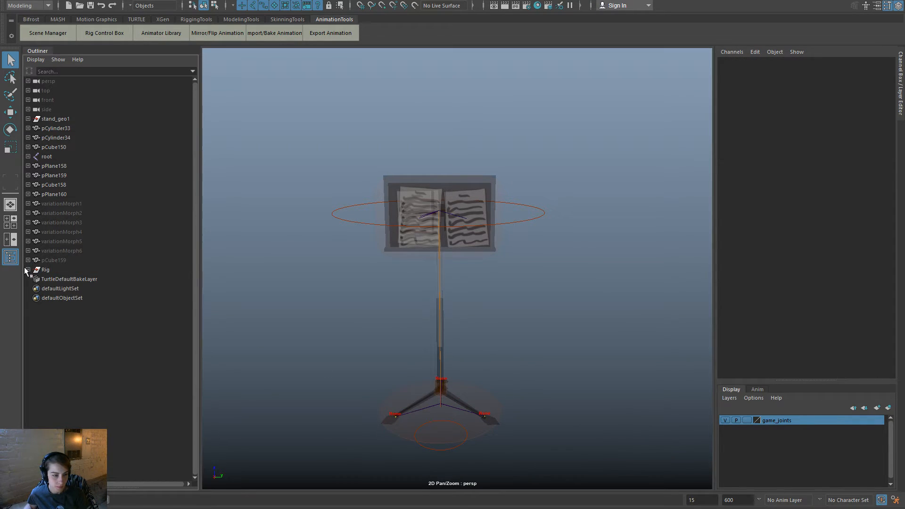
pyautogui.click(28, 269)
pyautogui.click(34, 278)
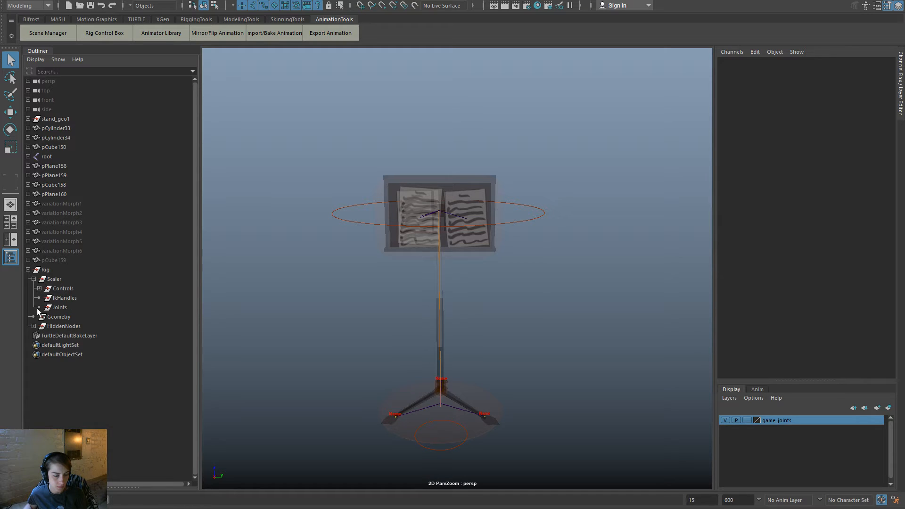
# Expand the root joint down to g_leg_a_foot_planted and delete the stray g_leg_a_foot_aimConstraint1 under it.
pyautogui.click(28, 157)
pyautogui.click(34, 175)
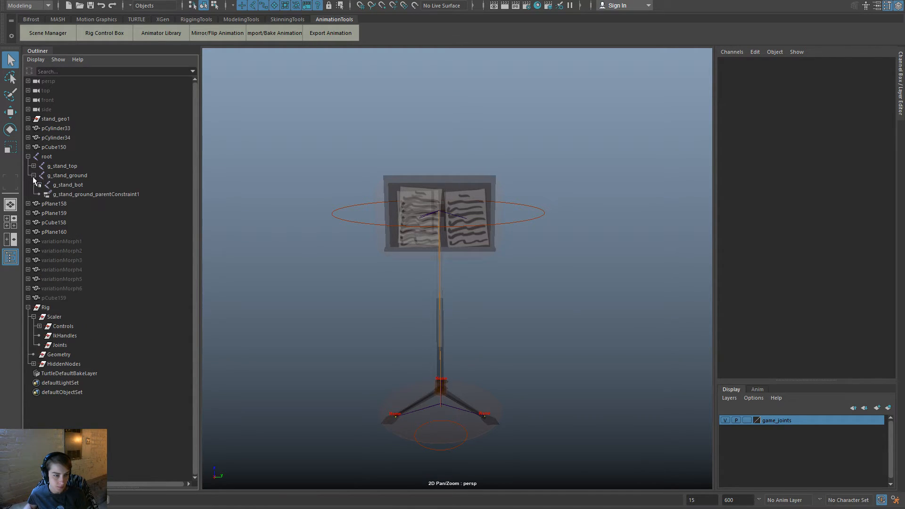
pyautogui.click(39, 185)
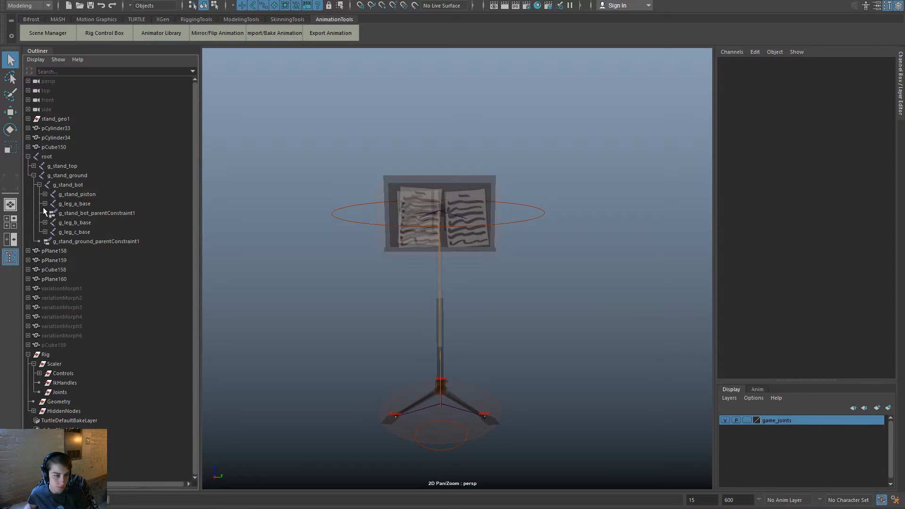
pyautogui.click(45, 194)
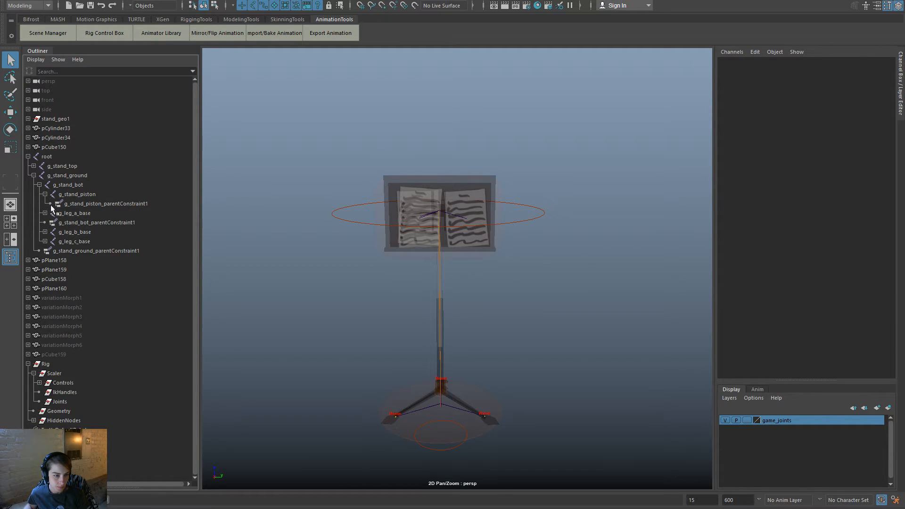
pyautogui.click(45, 213)
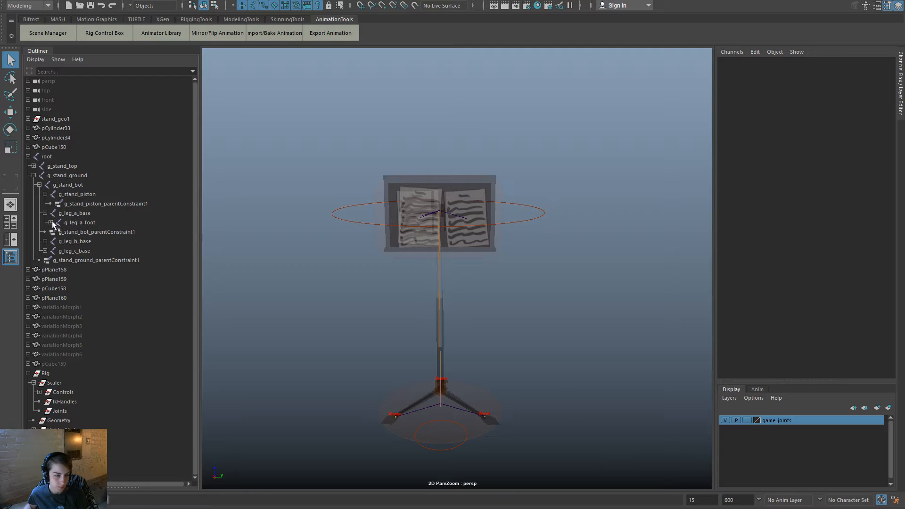
pyautogui.click(50, 222)
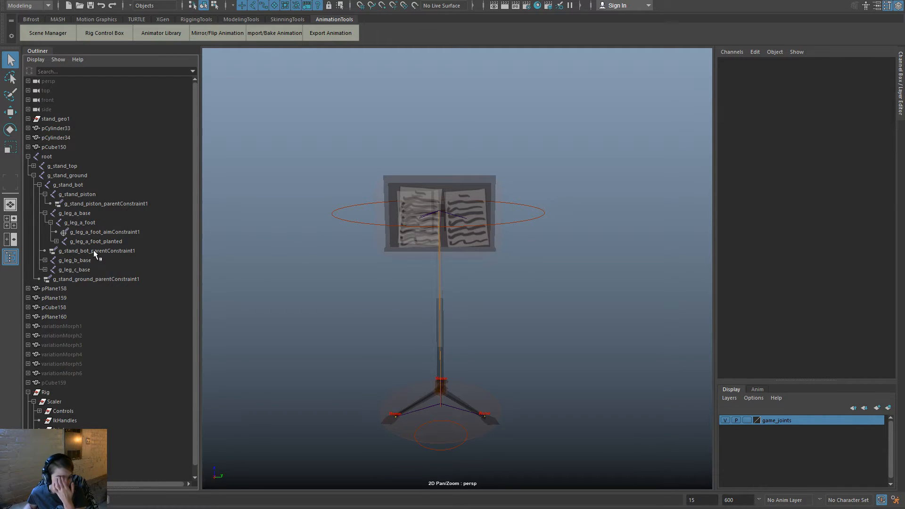
pyautogui.click(56, 241)
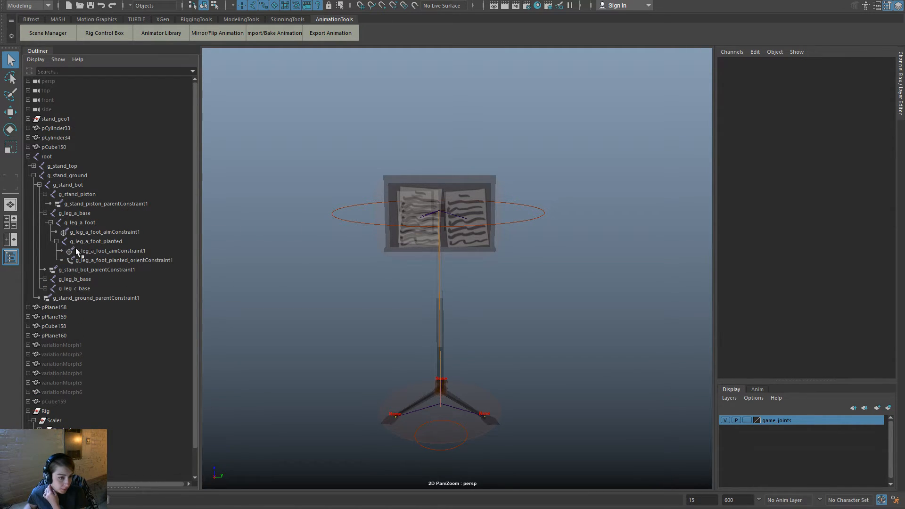
pyautogui.click(113, 251)
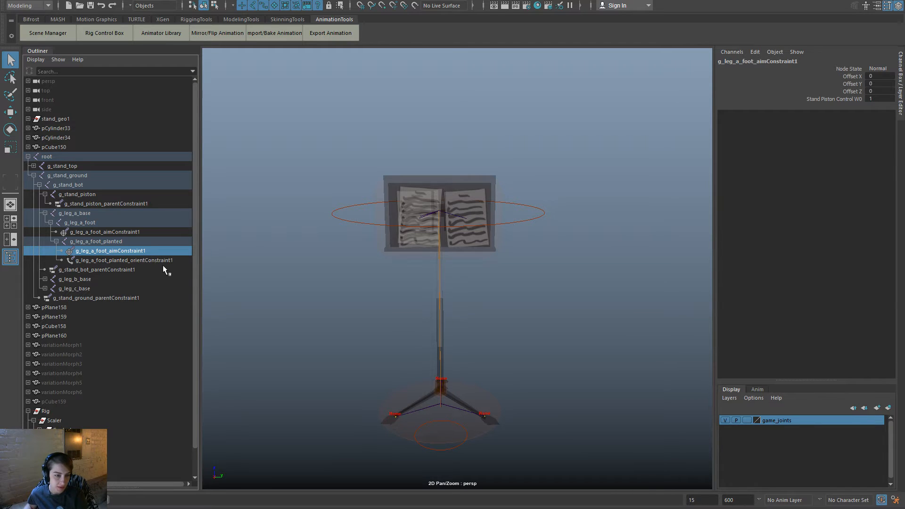
pyautogui.press('Delete')
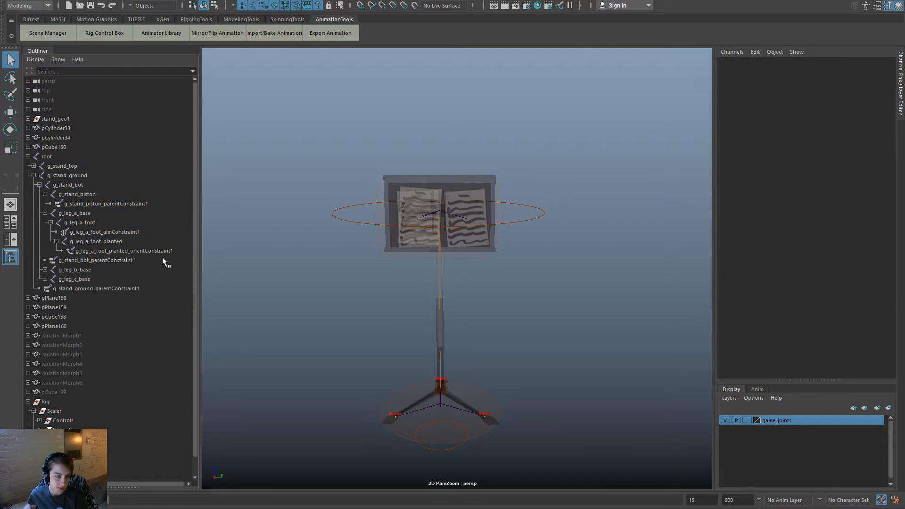
# Examine the constraints under the leg b and leg c joints and g_stand_ground, then deselect them and collapse the root hierarchy.
pyautogui.click(45, 270)
pyautogui.click(135, 307)
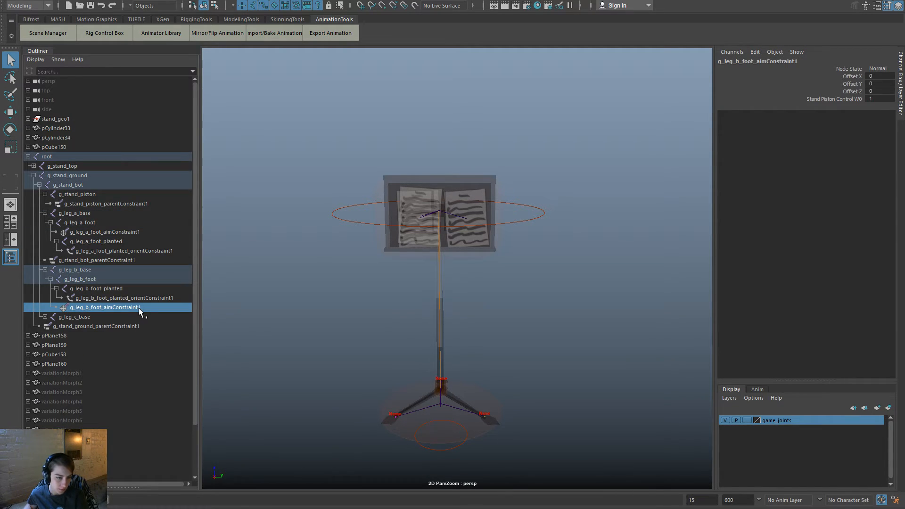
pyautogui.click(111, 298)
pyautogui.click(120, 289)
pyautogui.click(118, 297)
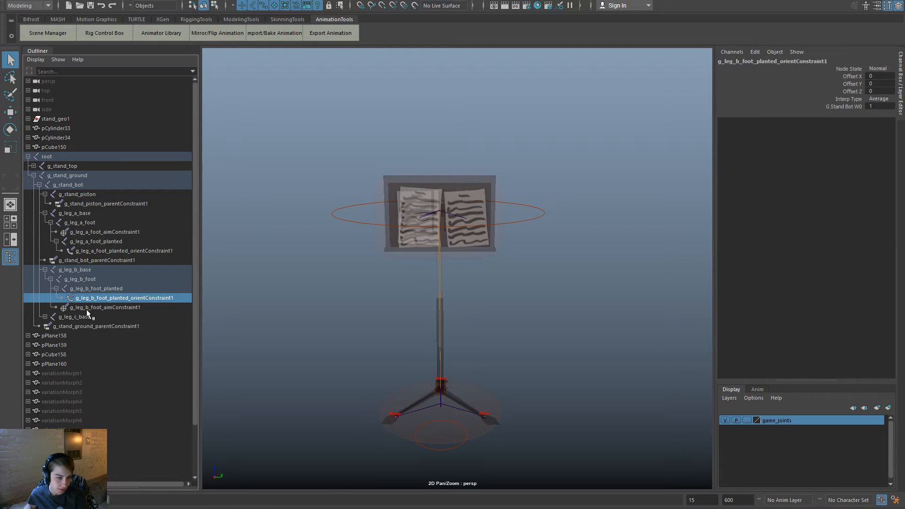
pyautogui.click(44, 317)
pyautogui.click(164, 344)
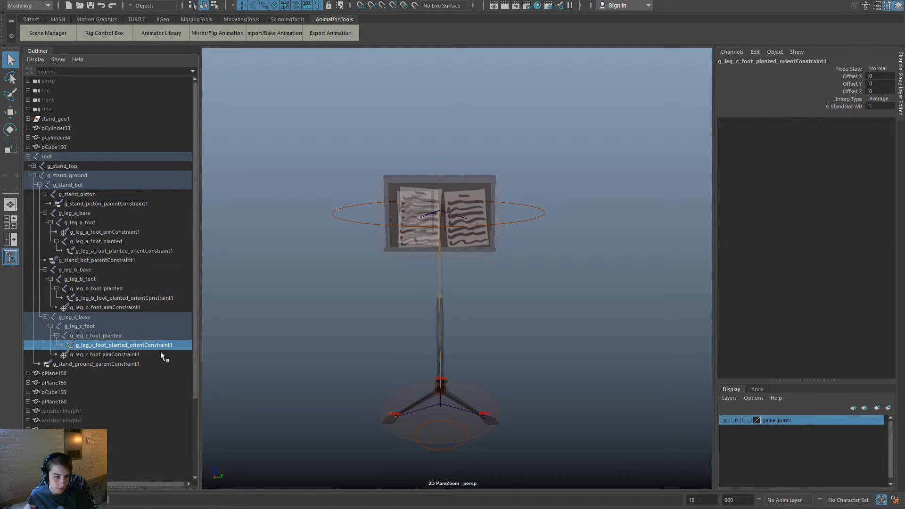
pyautogui.click(160, 355)
pyautogui.click(155, 362)
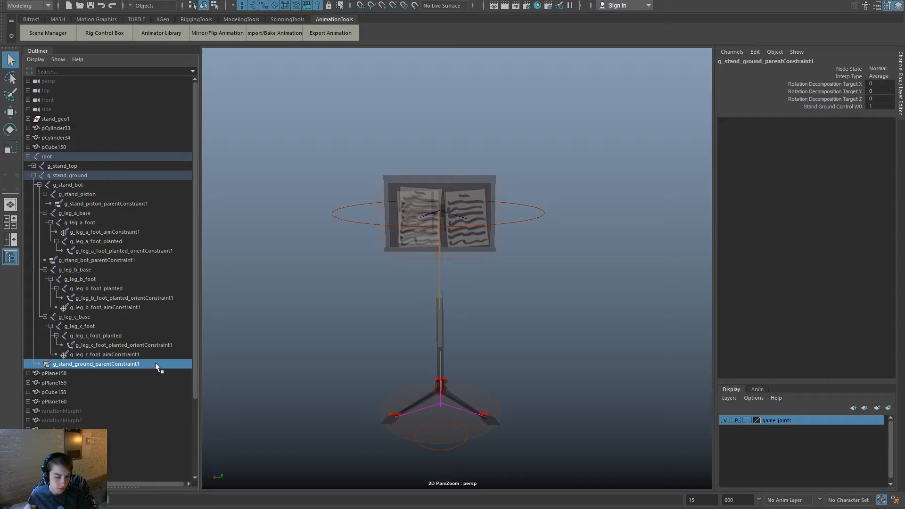
pyautogui.click(267, 311)
pyautogui.click(28, 157)
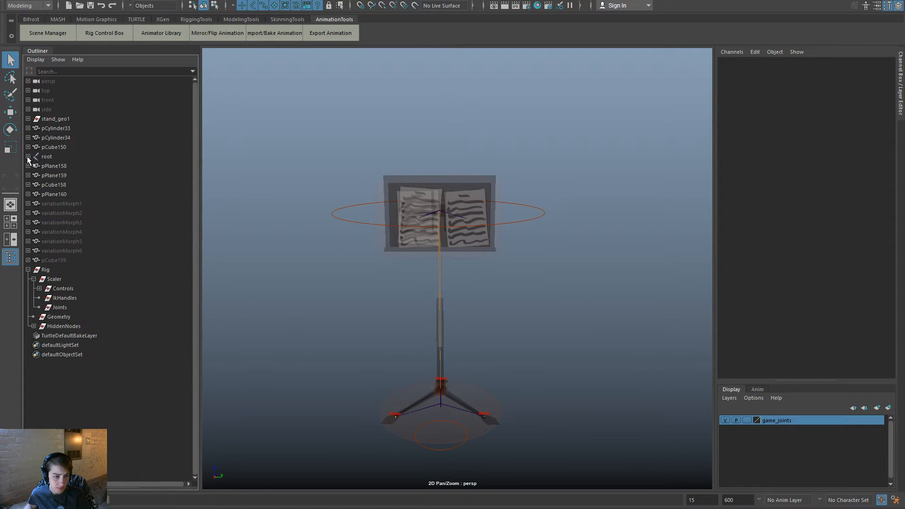
# Reopen the recent scene Experimental_levelTransition3.ma from the Player\Animation folder.
pyautogui.press('space')
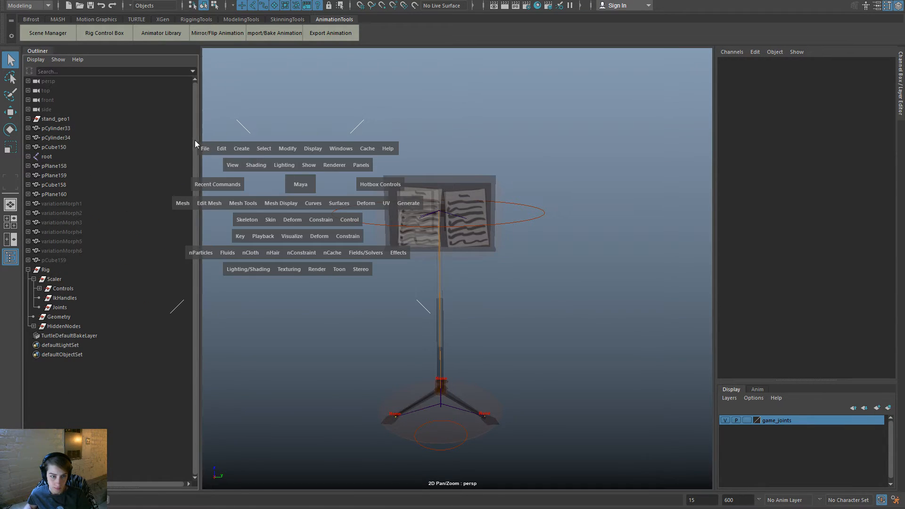
pyautogui.click(205, 149)
pyautogui.moveTo(318, 424)
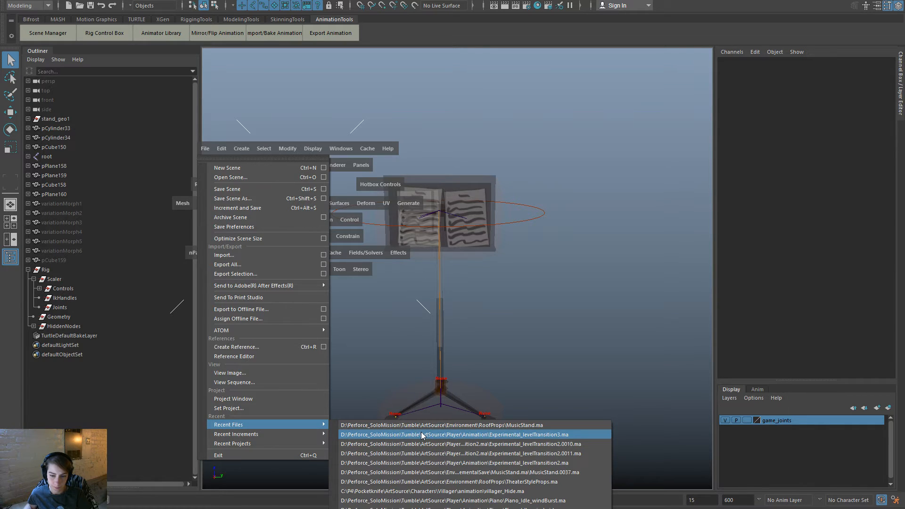
pyautogui.click(421, 431)
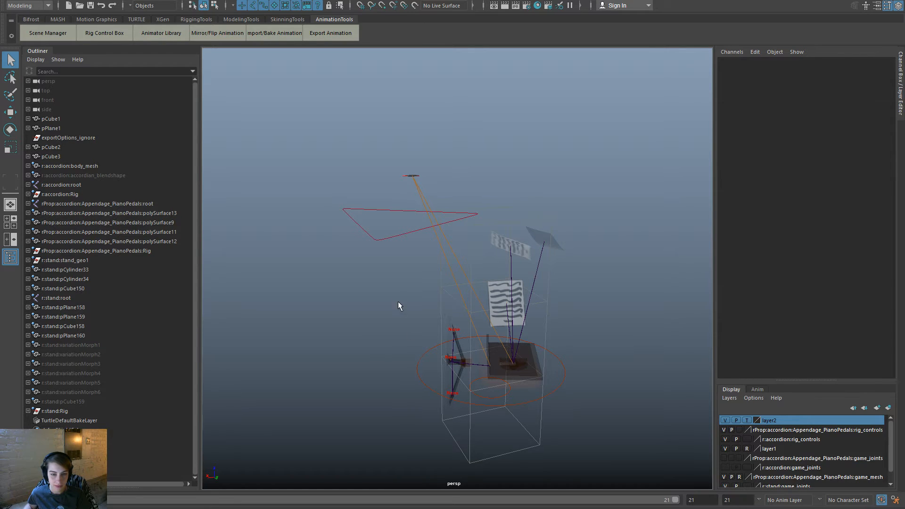
# Check how the r:stand:root joint sits relative to the stand's worldPlacement_control, and leave nothing selected.
pyautogui.keyDown('alt'); pyautogui.moveTo(436, 188); pyautogui.dragTo(392, 228); pyautogui.keyUp('alt')
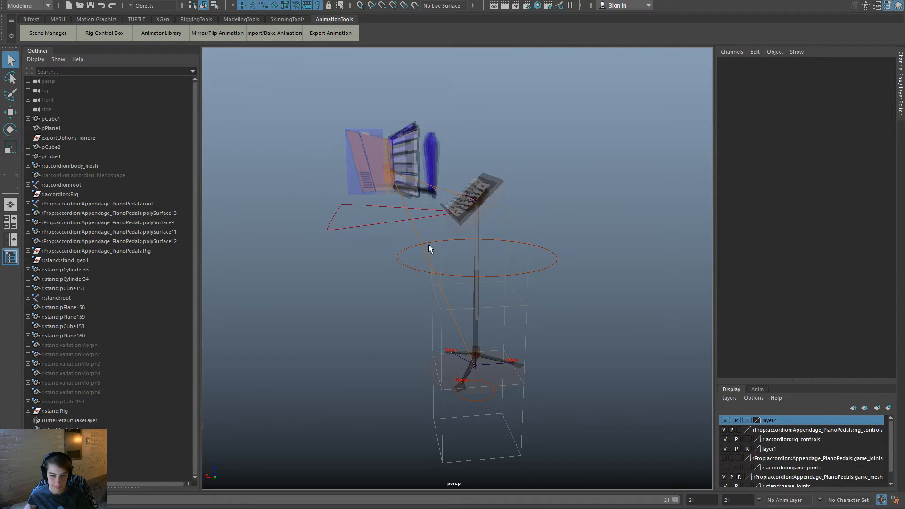
pyautogui.moveTo(397, 233); pyautogui.dragTo(397, 233)
pyautogui.press('w')
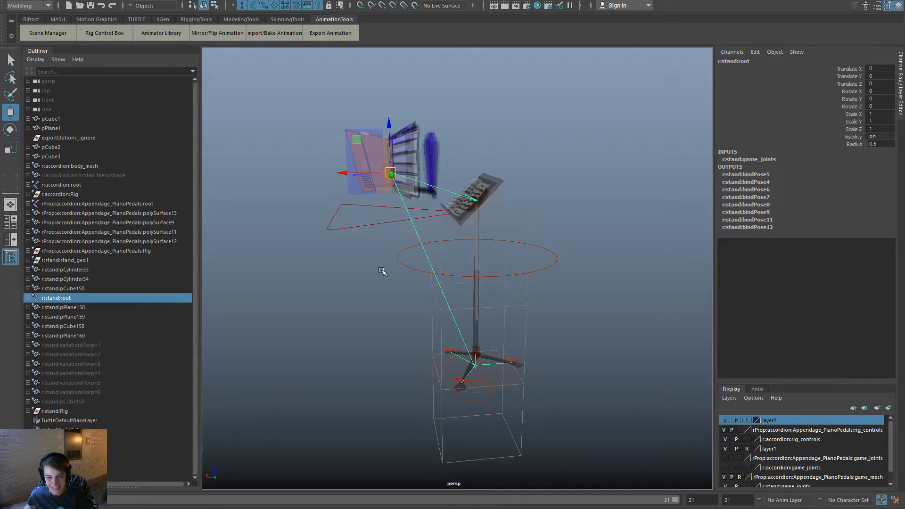
pyautogui.moveTo(397, 175); pyautogui.dragTo(548, 261)
pyautogui.click(555, 258)
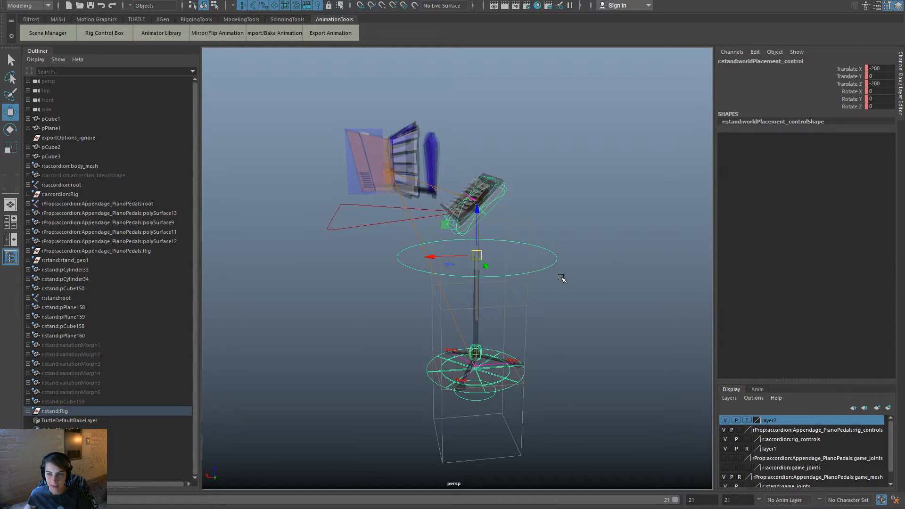
pyautogui.click(578, 225)
# Return to the MusicStand.ma rig scene without saving the changes to Experimental_levelTransition3.ma.
pyautogui.press('space')
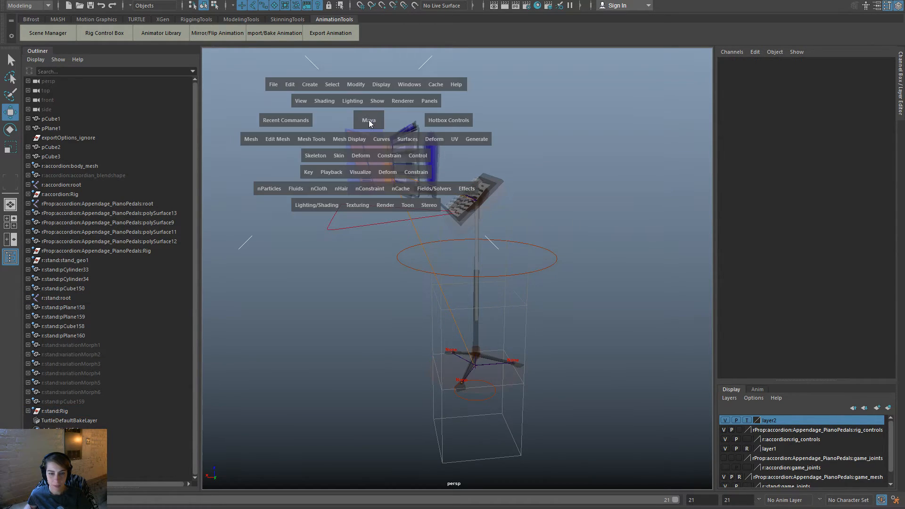
pyautogui.click(273, 84)
pyautogui.moveTo(337, 359)
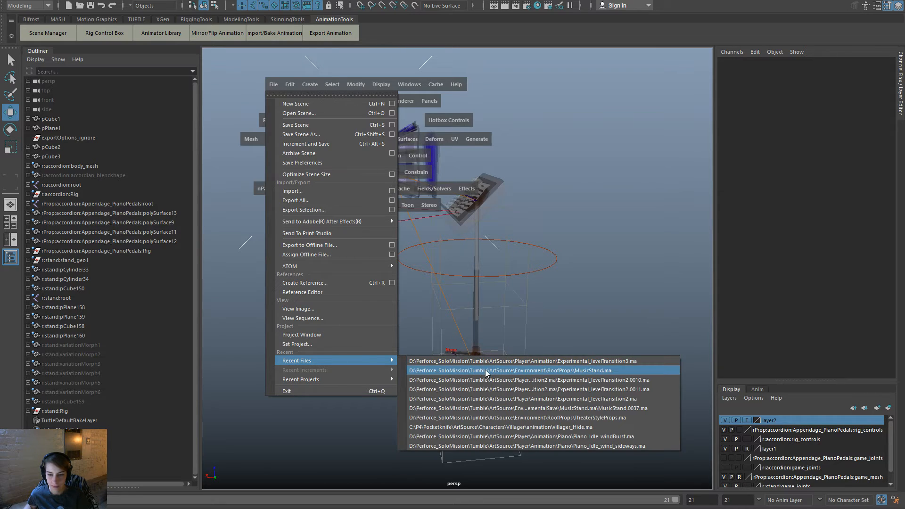
pyautogui.click(485, 369)
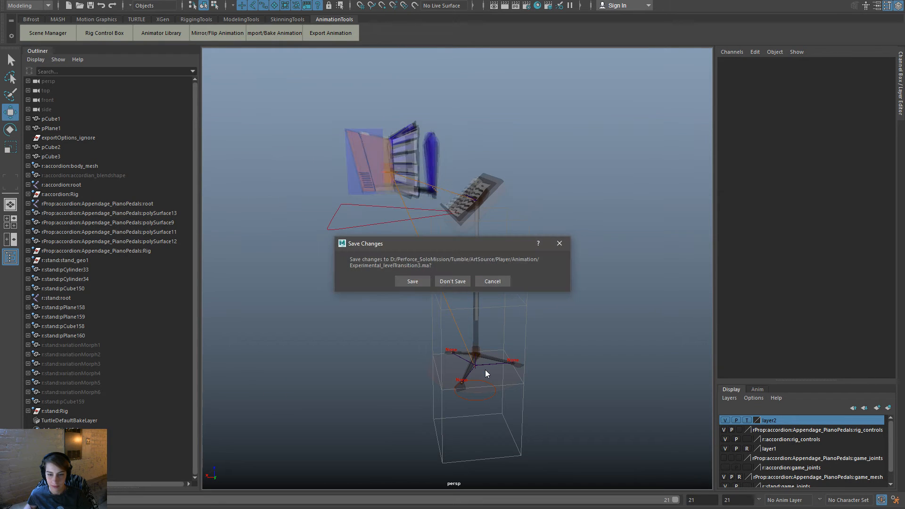
pyautogui.click(441, 282)
# Constrain the root joint to worldPlacement_control, clear the selection and hide the game_joints layer.
pyautogui.click(538, 203)
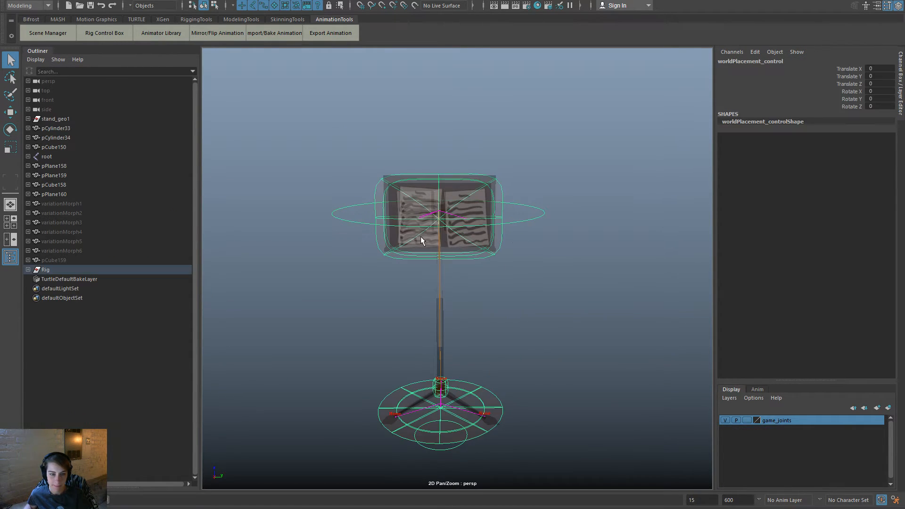
pyautogui.click(63, 157)
pyautogui.press('space')
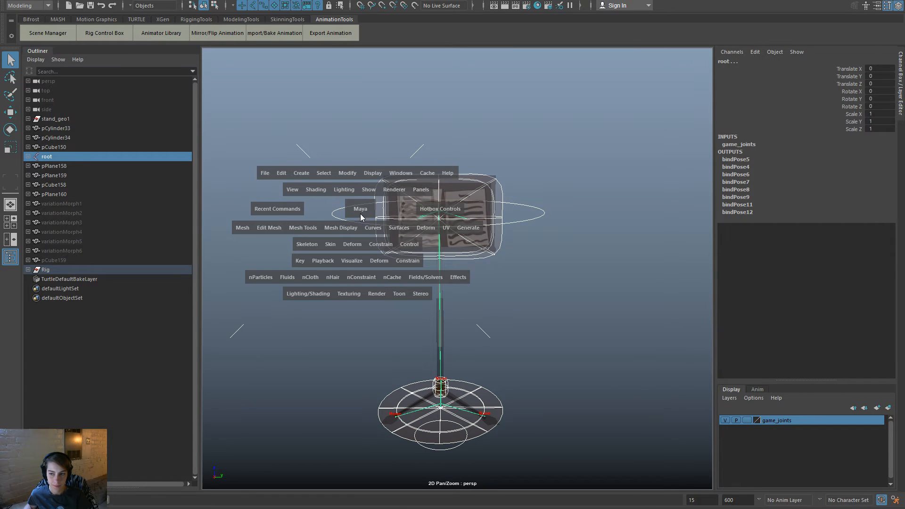
pyautogui.click(393, 248)
pyautogui.click(409, 270)
pyautogui.click(552, 224)
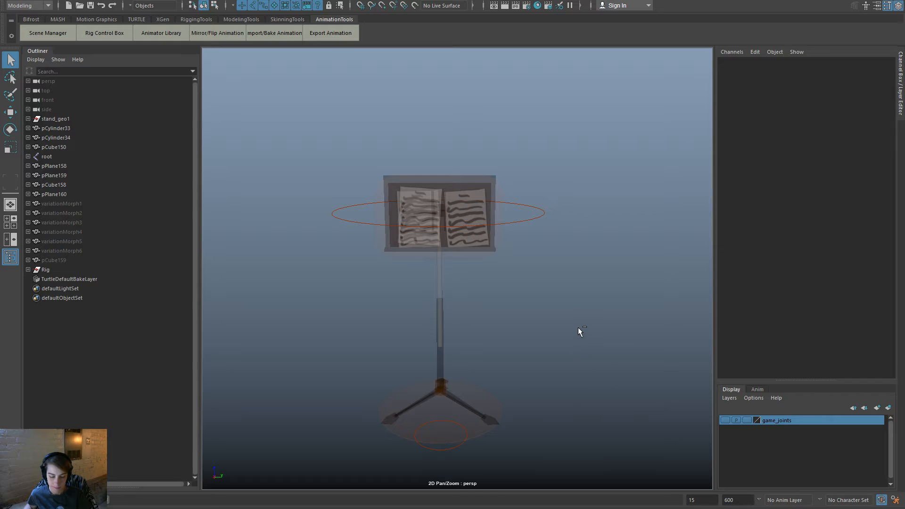
# Open the recent scene Experimental_levelTransition3.ma from the Player\Animation folder with the updated stand rig.
pyautogui.press('space')
pyautogui.click(289, 141)
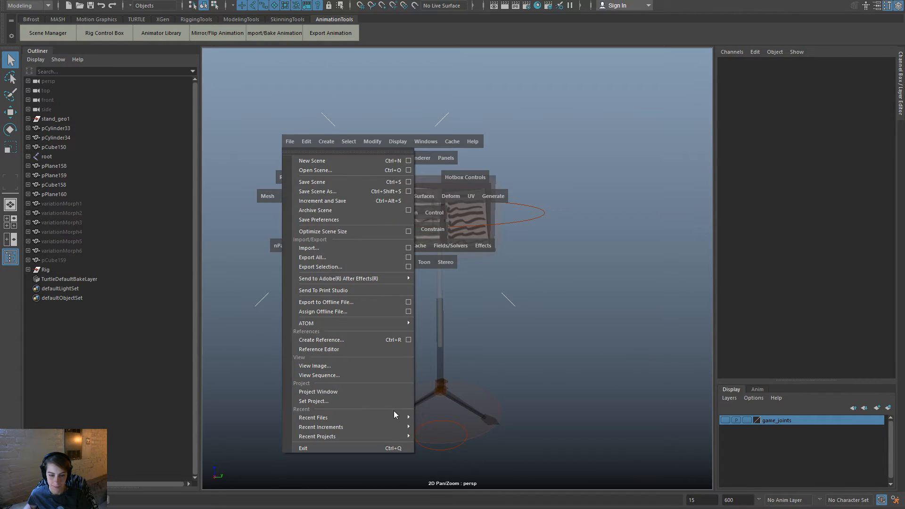
pyautogui.moveTo(402, 417)
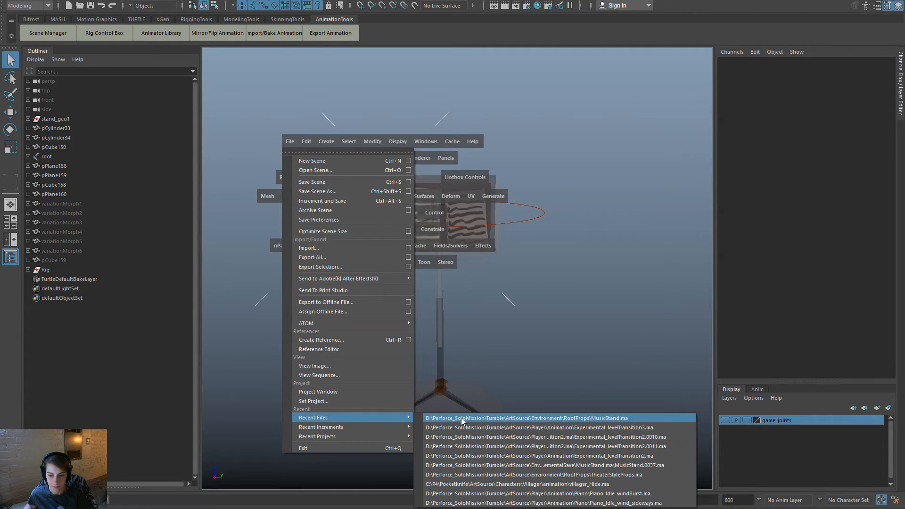
pyautogui.click(496, 428)
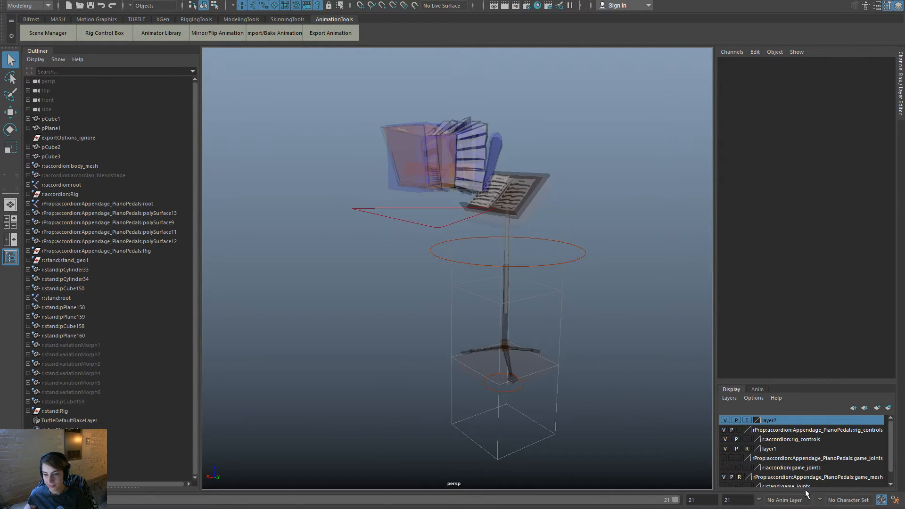
# Export both stand clips, musicStand_Activated_intro.fbx and musicStand_Activated.fbx, with the Clip Exporter, dismissing the warnings and closing the exporter.
pyautogui.click(341, 33)
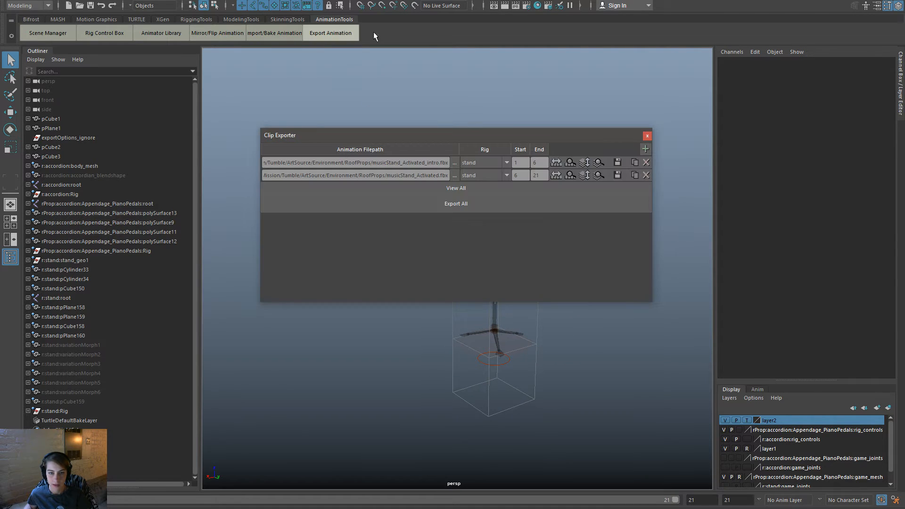
pyautogui.click(547, 203)
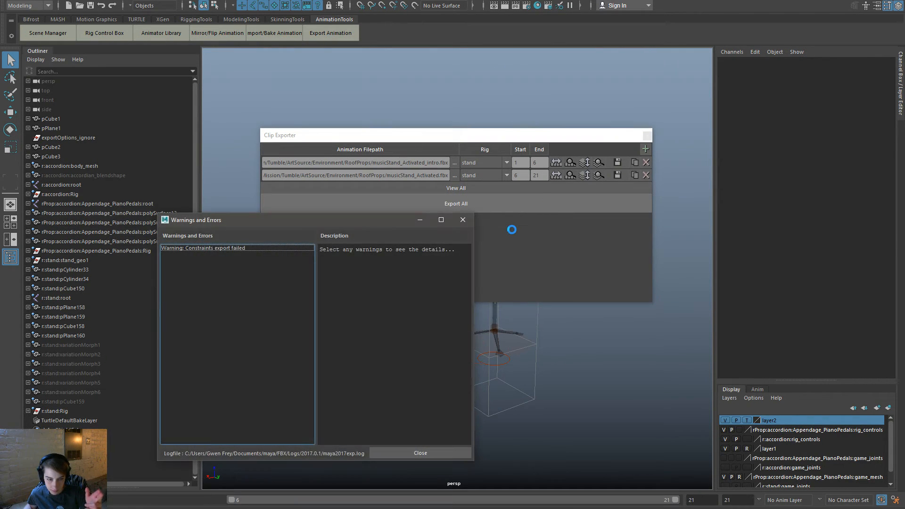
pyautogui.click(467, 219)
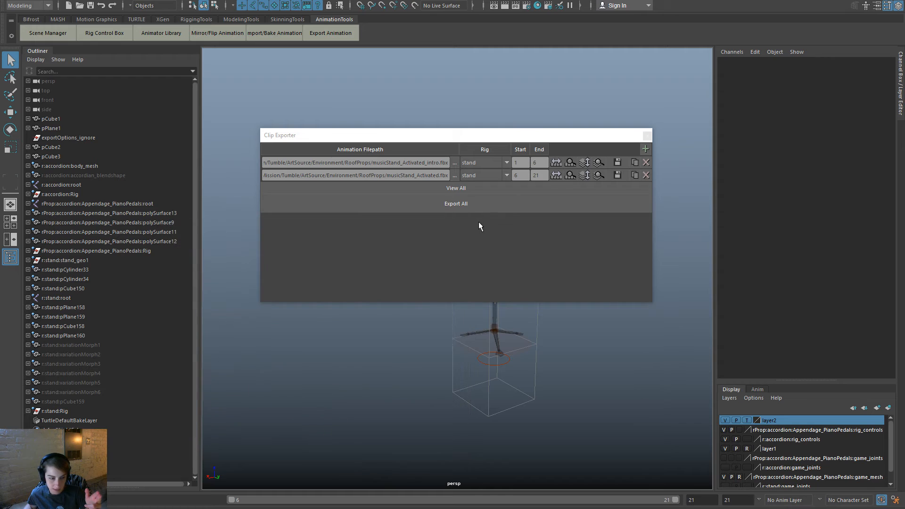
pyautogui.click(647, 137)
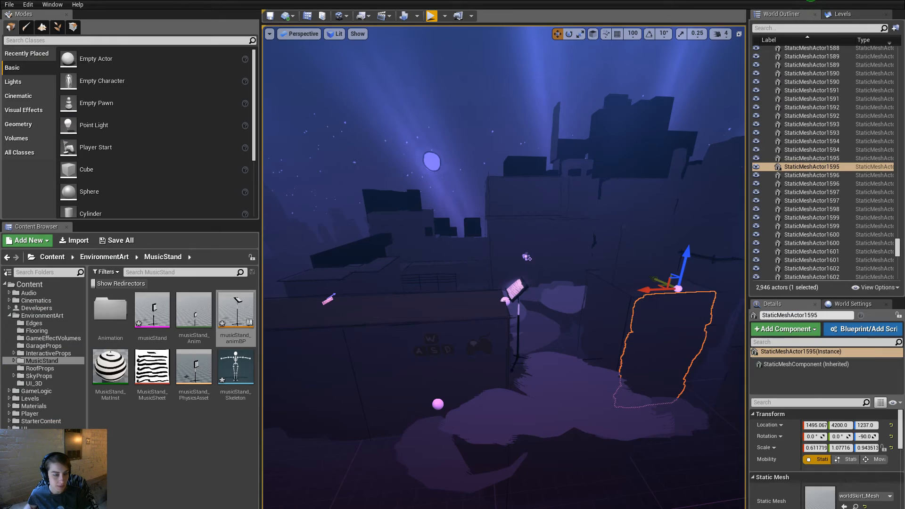
# Switch to Unreal Editor and reimport the musicStand_Activated and musicStand_Activated_intro animations from MusicStand's Animation folder, closing the message log.
pyautogui.doubleClick(110, 311)
pyautogui.click(136, 305)
pyautogui.keyDown('shift'); pyautogui.click(102, 317); pyautogui.keyUp('shift')
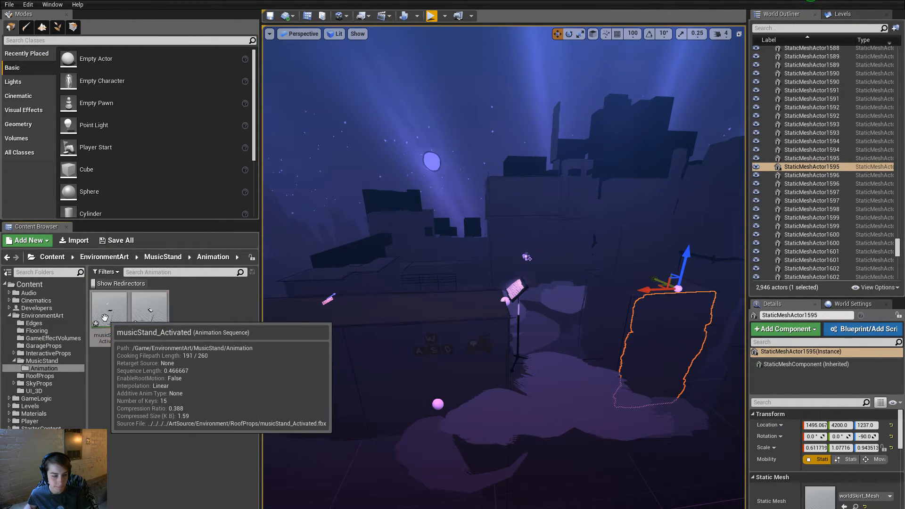
pyautogui.rightClick(102, 317)
pyautogui.click(145, 72)
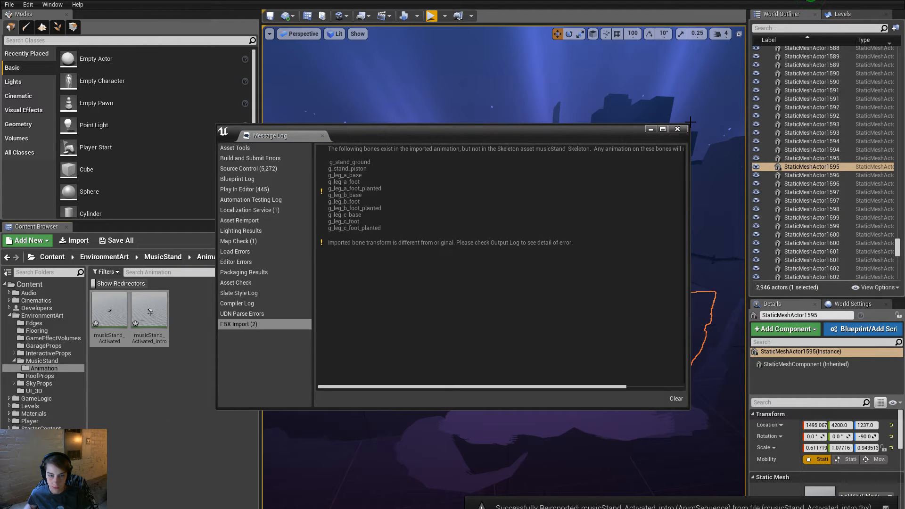
pyautogui.click(677, 129)
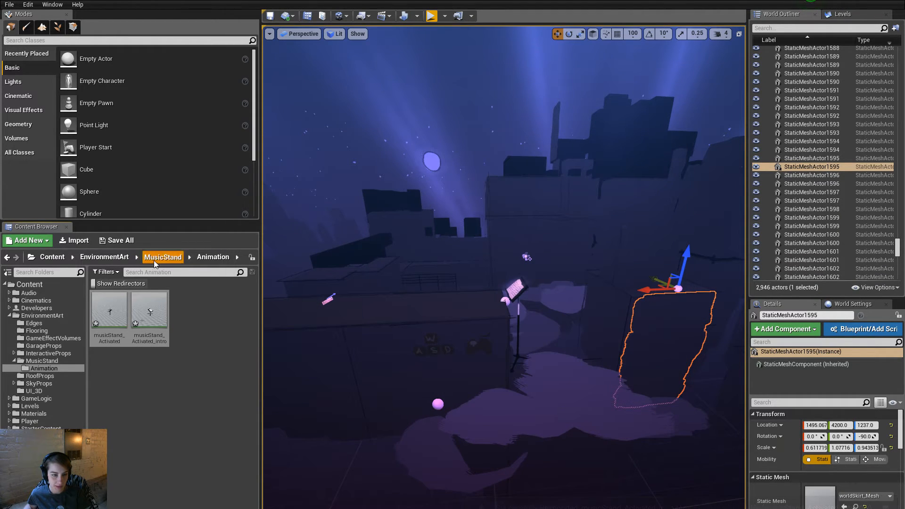
# Return to the MusicStand content folder and reimport the musicStand skeletal mesh.
pyautogui.click(154, 258)
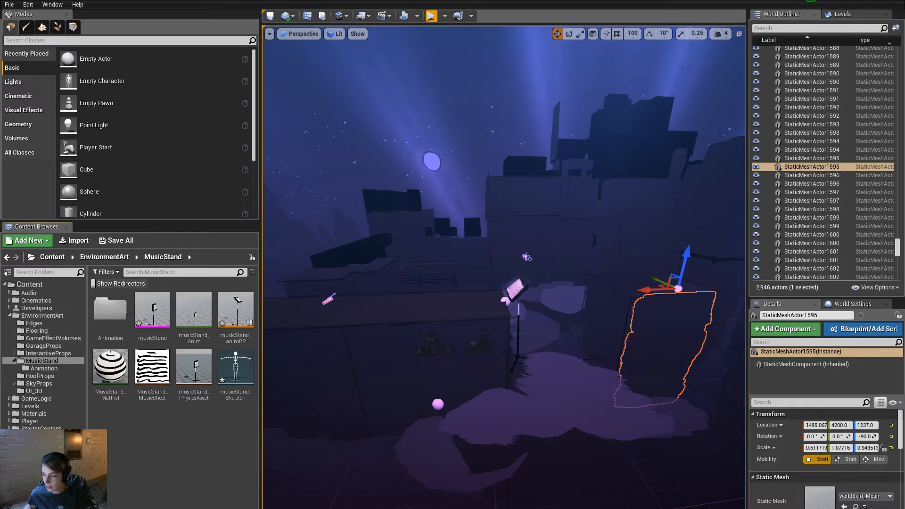
pyautogui.rightClick(155, 315)
pyautogui.click(205, 70)
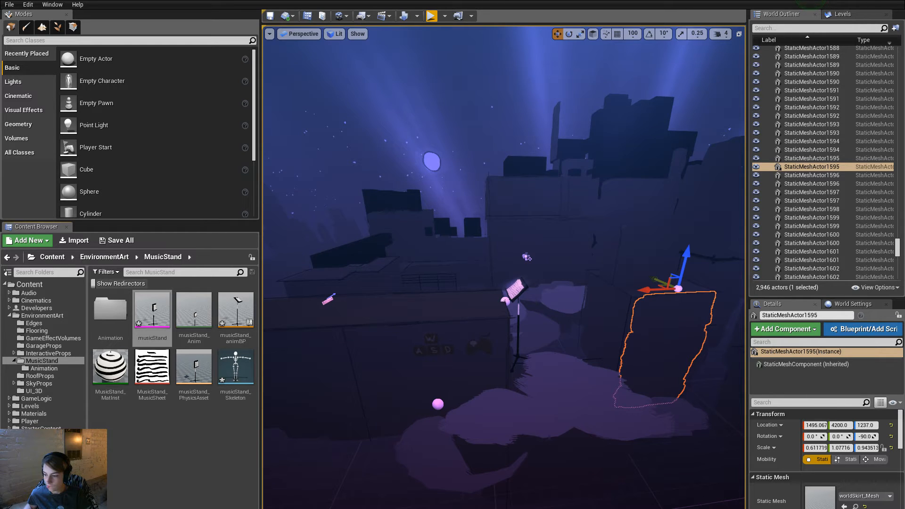
# Switch to Maya and open the recent MusicStand.ma rig scene from the RoofProps folder.
pyautogui.hotkey('alt', 'Tab')
pyautogui.press('space')
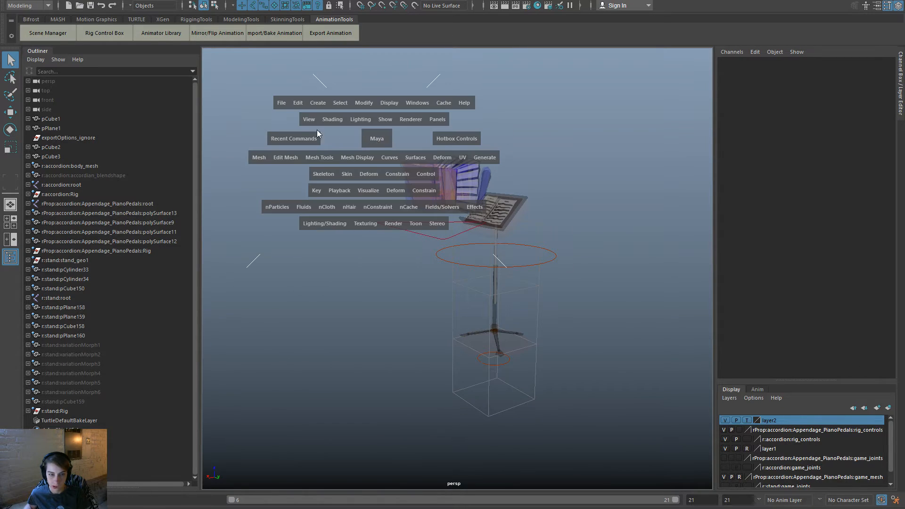
pyautogui.click(280, 103)
pyautogui.moveTo(391, 379)
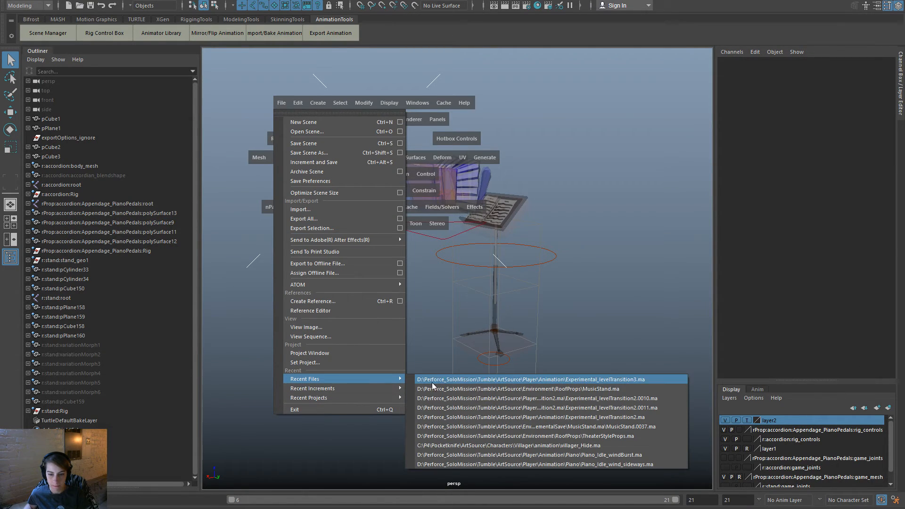
pyautogui.click(480, 391)
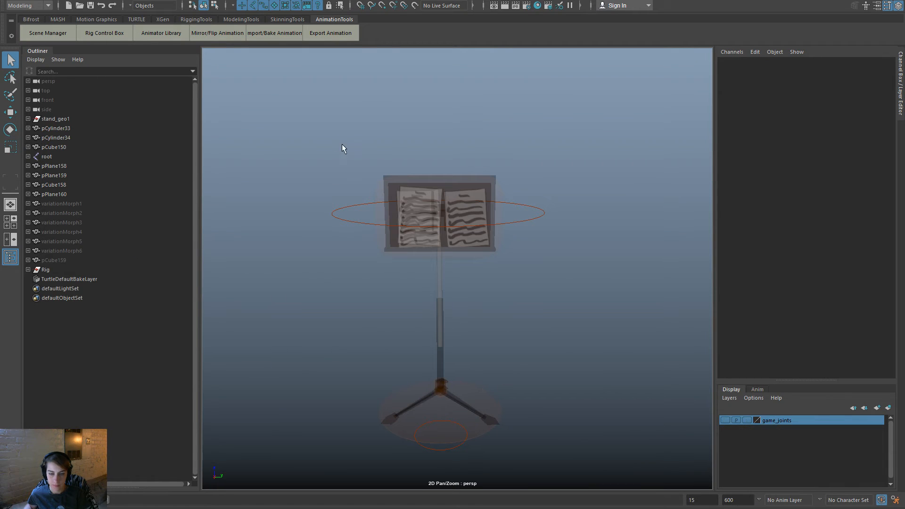
# Export the stand as a skeletal mesh, dismiss the warnings and reopen a recent scene without saving the changes to MusicStand.ma.
pyautogui.click(272, 19)
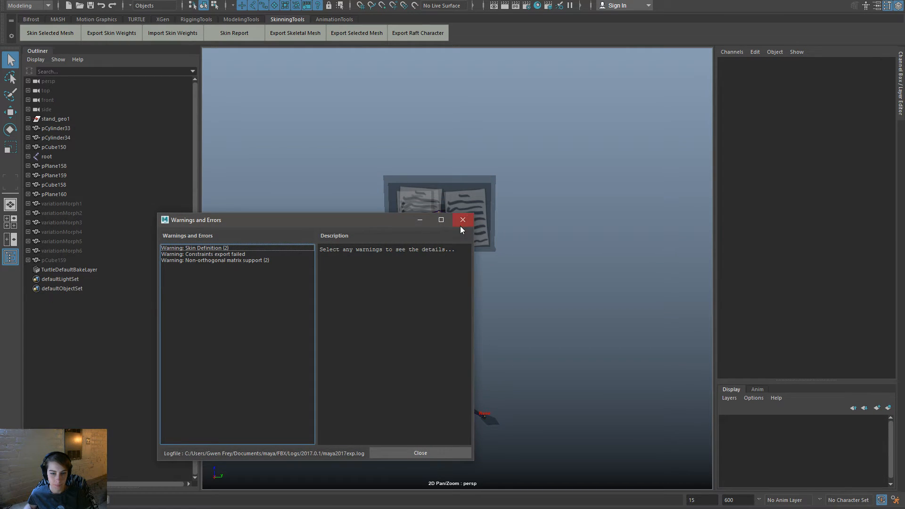
pyautogui.click(461, 223)
pyautogui.press('space')
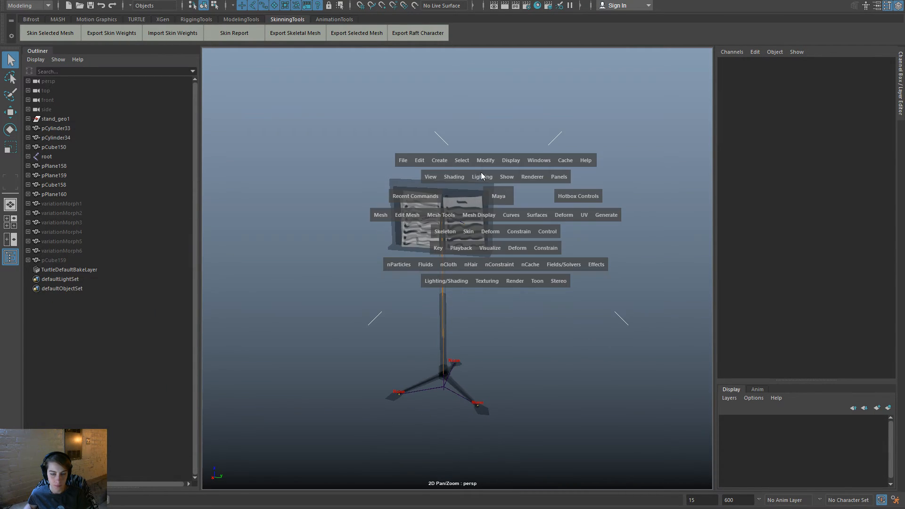
pyautogui.click(402, 160)
pyautogui.click(537, 441)
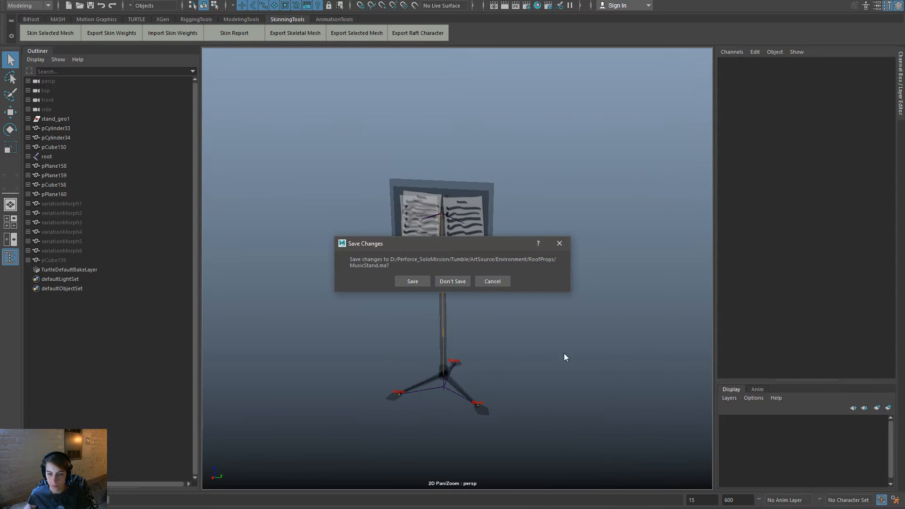
pyautogui.click(452, 281)
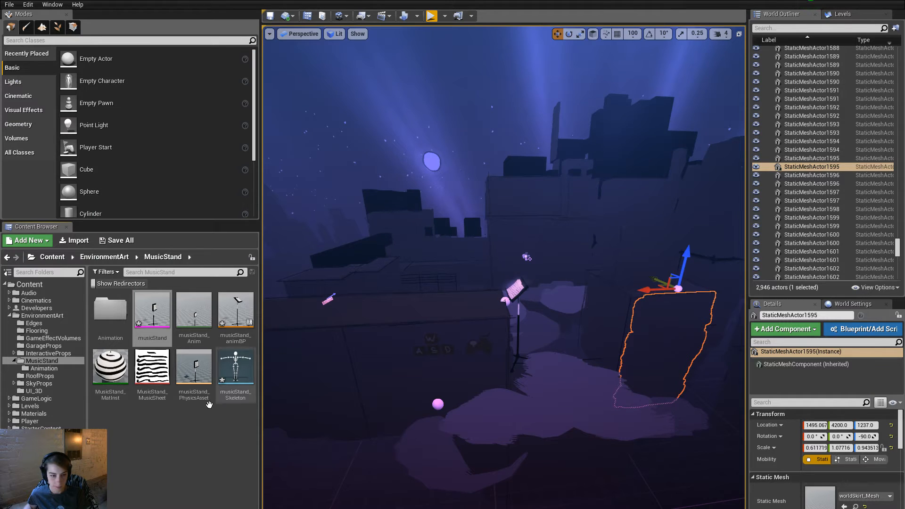
# In Unreal Editor, reimport the musicStand skeletal mesh again along with both activated animations, closing the message log.
pyautogui.rightClick(158, 322)
pyautogui.click(192, 73)
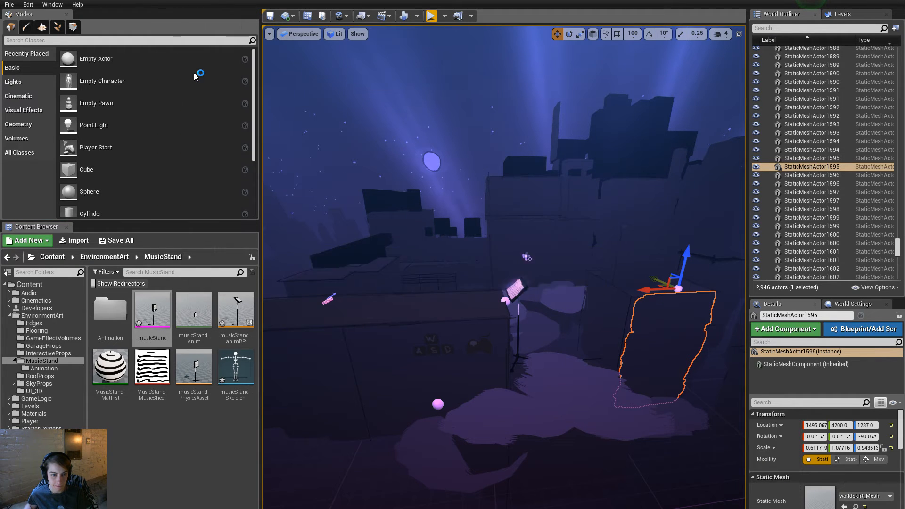
pyautogui.doubleClick(111, 311)
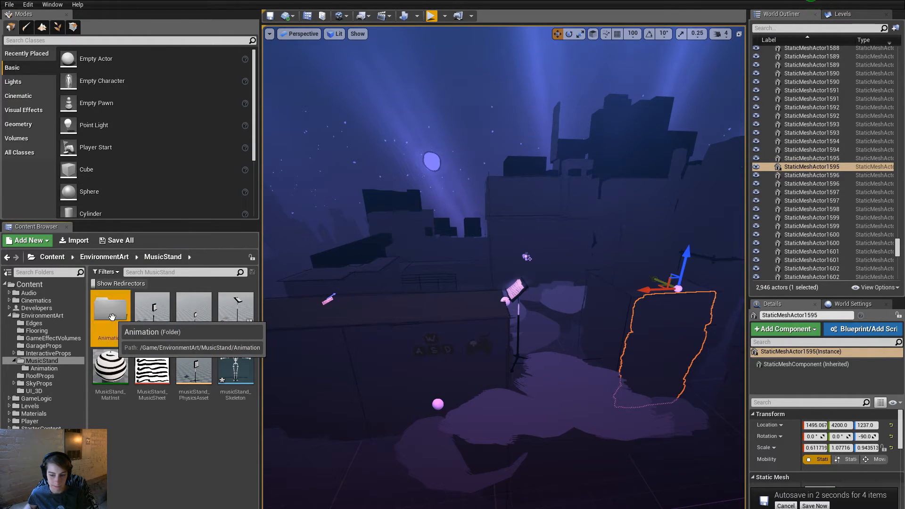
pyautogui.rightClick(149, 310)
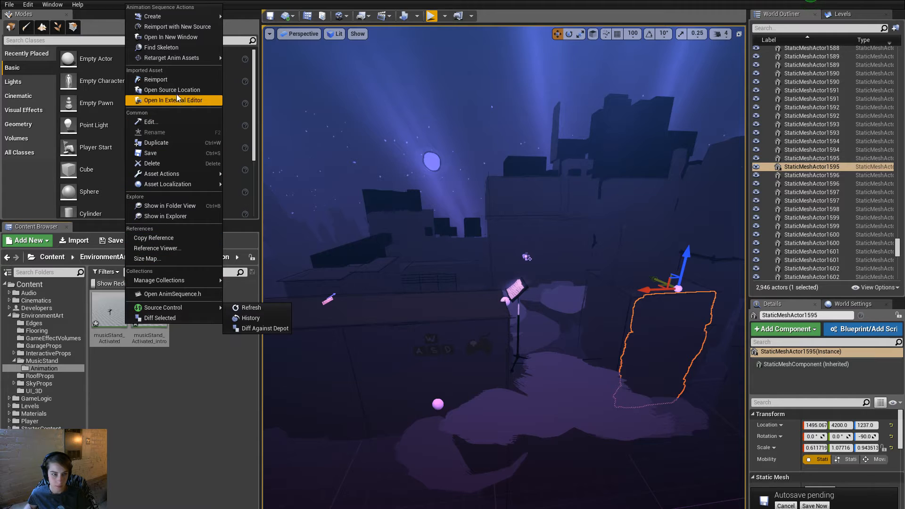
pyautogui.click(180, 78)
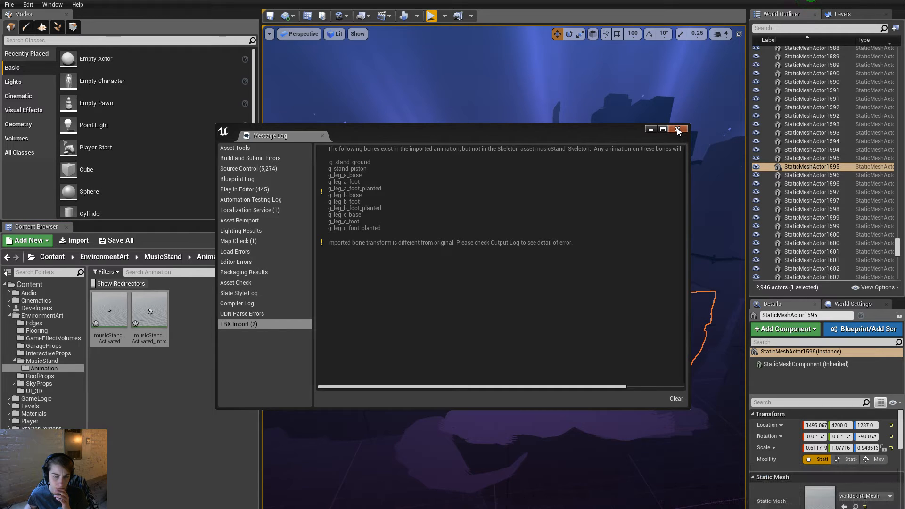
pyautogui.click(676, 128)
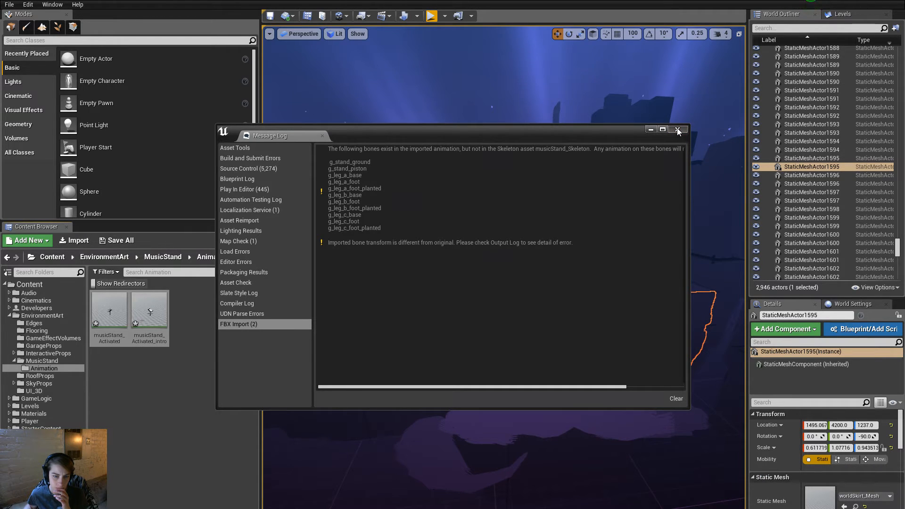
# Examine the musicStand skeletal mesh and its skeleton in the asset editor, and reimport the mesh from the MusicStand folder.
pyautogui.click(162, 256)
pyautogui.click(152, 322)
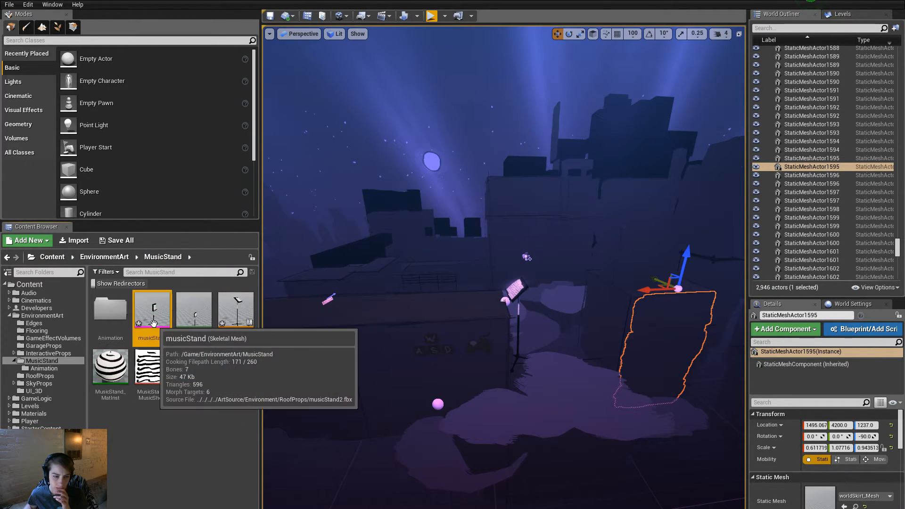
pyautogui.doubleClick(153, 322)
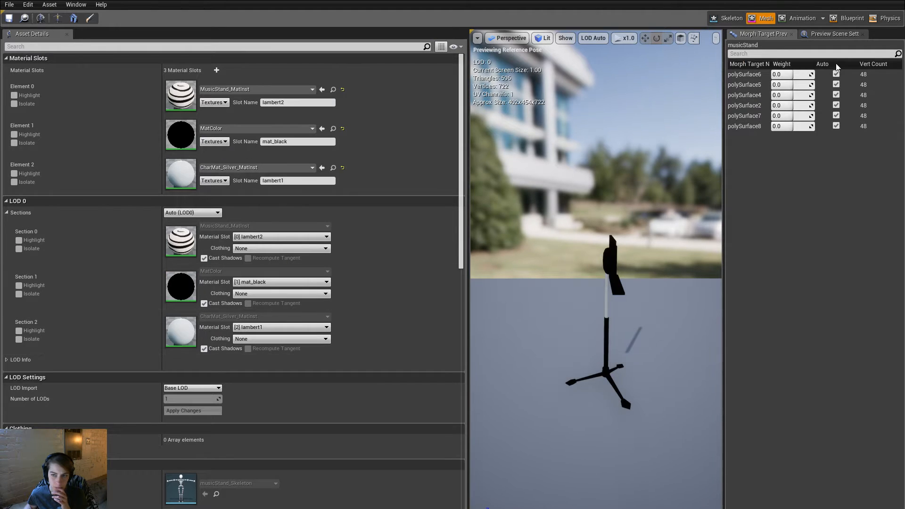
pyautogui.click(730, 18)
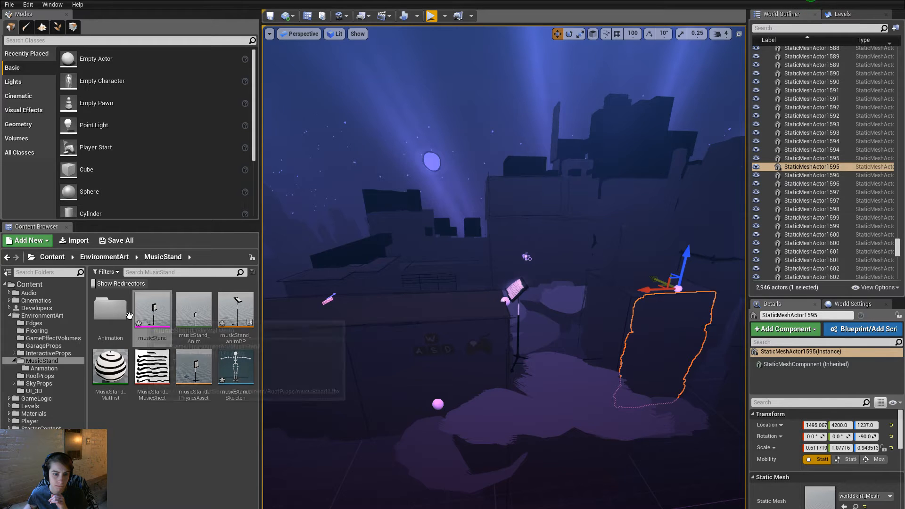
pyautogui.rightClick(153, 321)
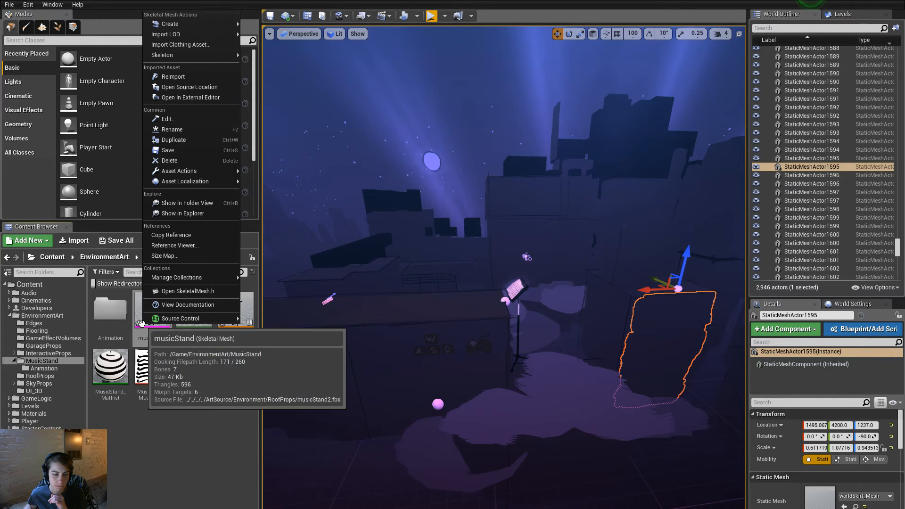
pyautogui.click(182, 86)
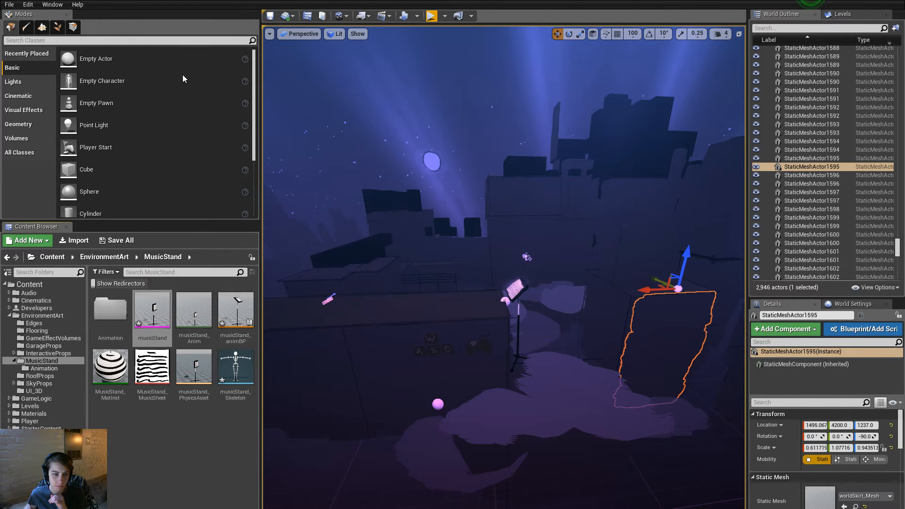
# Start an import into the MusicStand folder and show the RoofProps source files in the Details view, sorted by newest date.
pyautogui.click(74, 243)
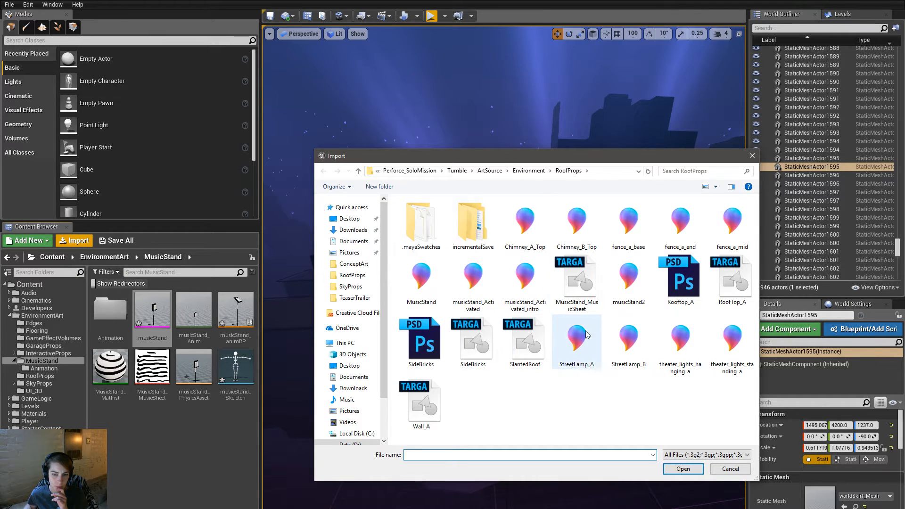
pyautogui.click(730, 188)
pyautogui.click(731, 188)
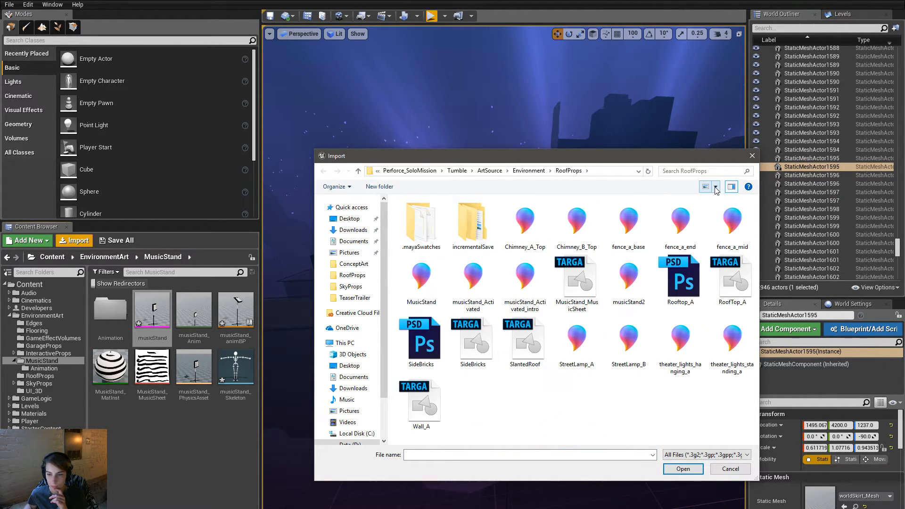
pyautogui.click(715, 187)
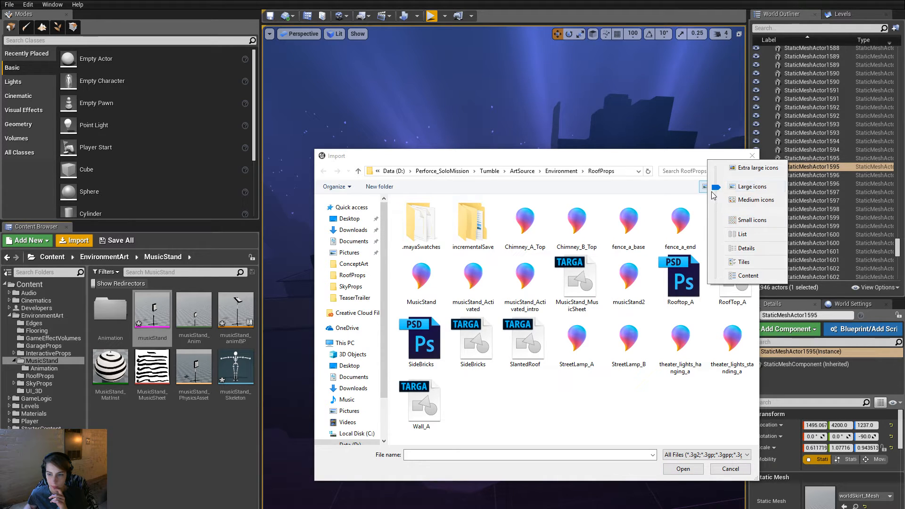
pyautogui.moveTo(713, 192); pyautogui.dragTo(714, 233)
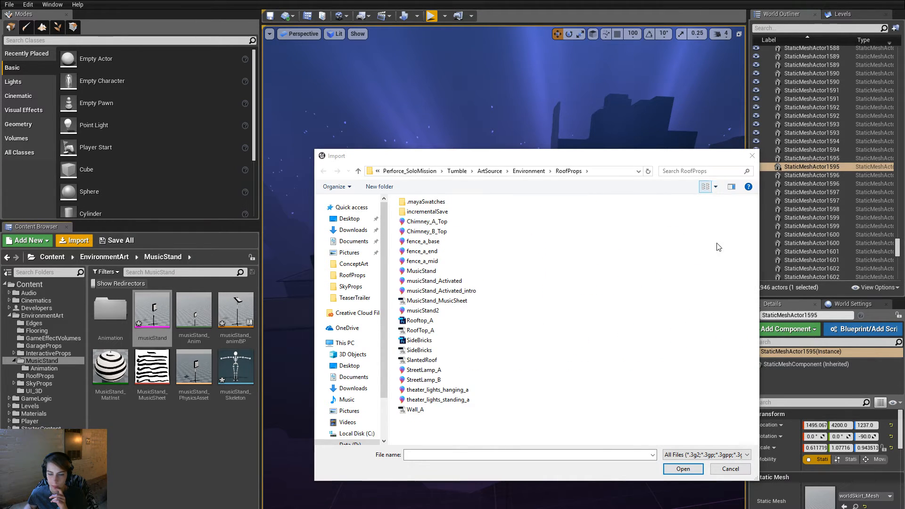
pyautogui.click(707, 188)
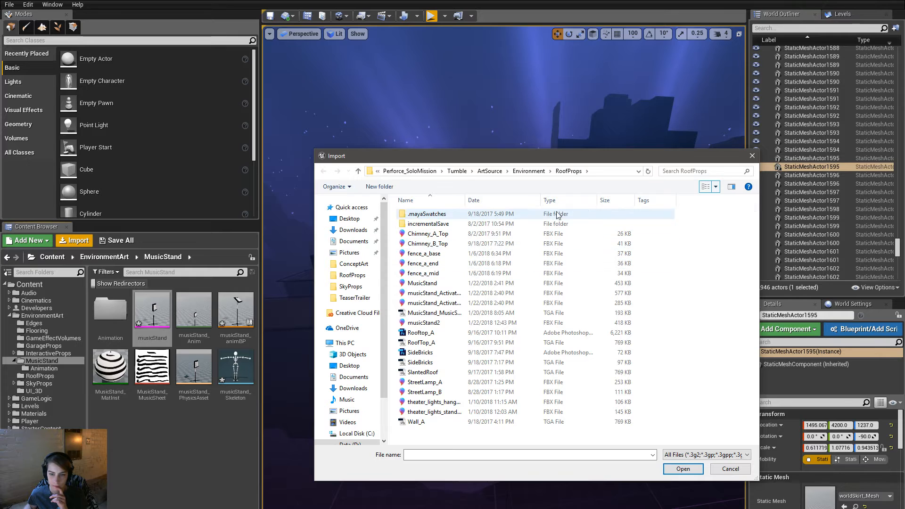
pyautogui.click(508, 207)
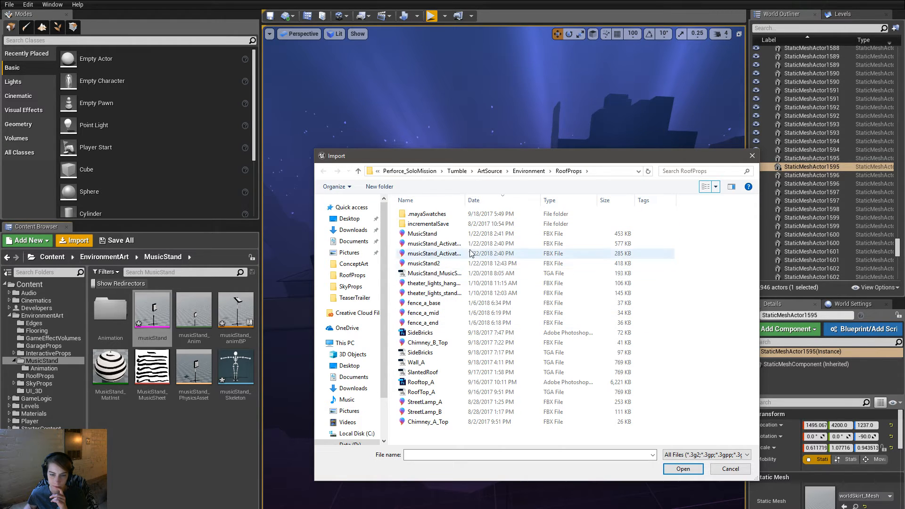
# Import the MusicStand FBX and agree to merge all skeletal meshes that use its skeleton.
pyautogui.click(471, 233)
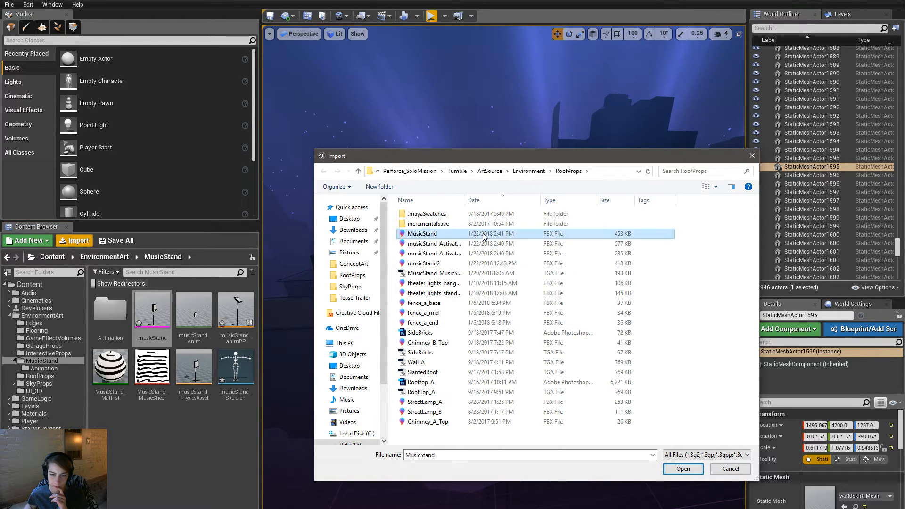
pyautogui.doubleClick(452, 234)
pyautogui.click(448, 311)
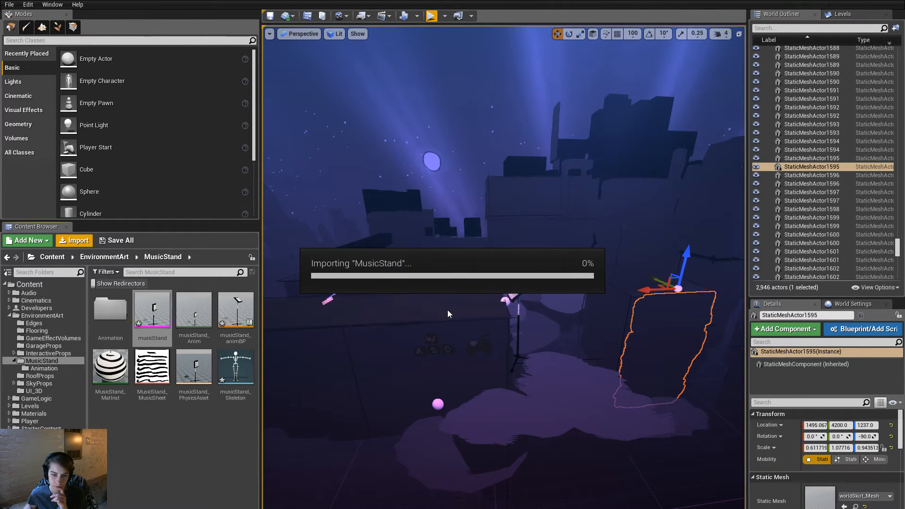
pyautogui.click(408, 330)
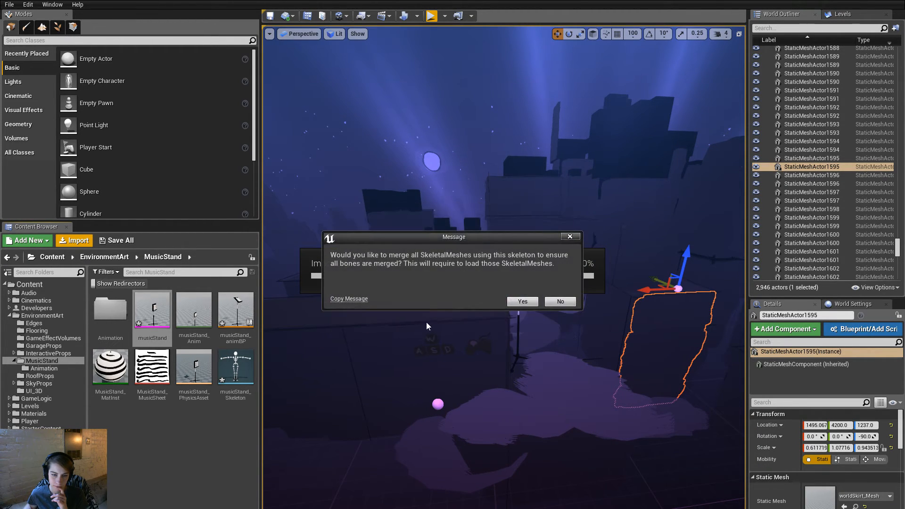
pyautogui.click(521, 304)
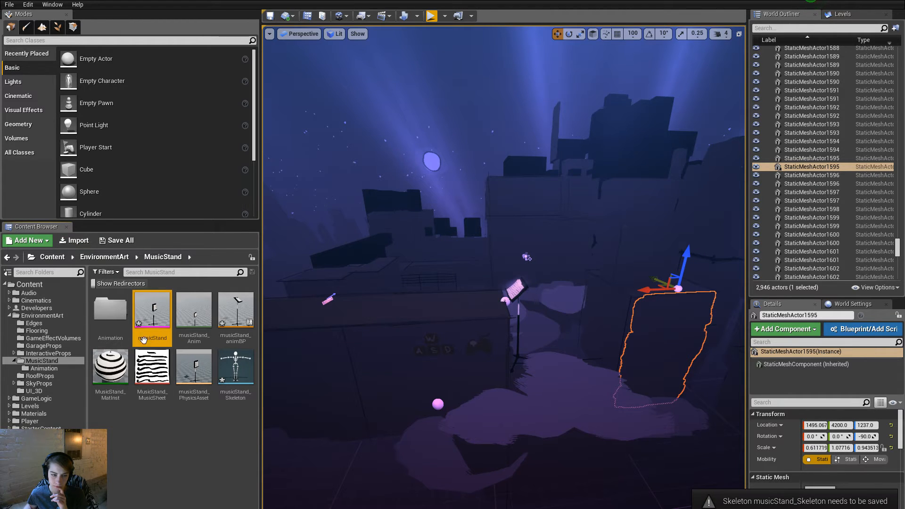
# Reimport the musicStand_Activated and musicStand_Activated_intro animations in the Animation folder.
pyautogui.doubleClick(114, 310)
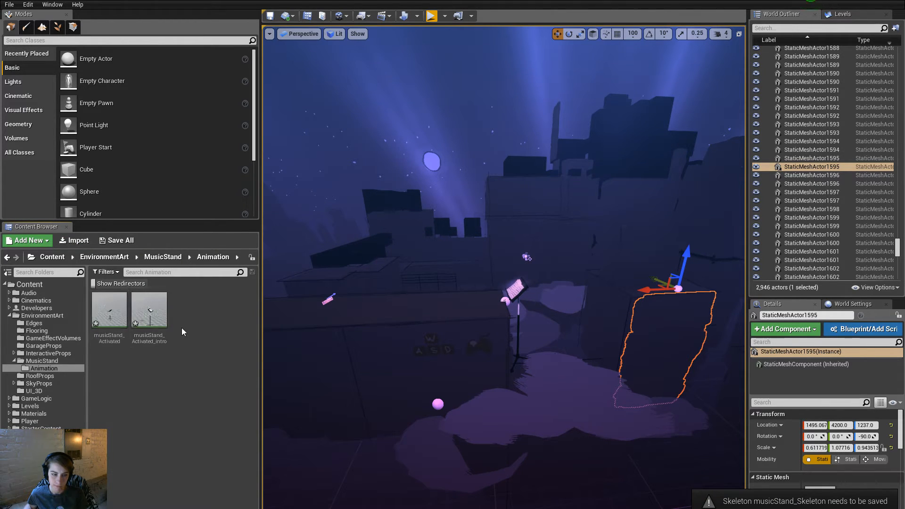
pyautogui.rightClick(120, 317)
pyautogui.click(171, 75)
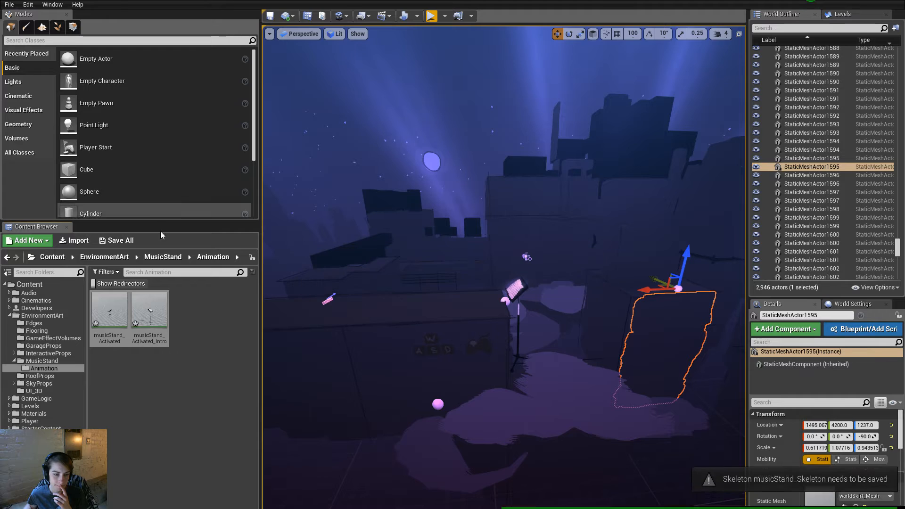
# Inspect the musicStand_Activated animation and the skeleton's g_leg_a_foot_planted bone in the asset editor, and return to the level.
pyautogui.click(121, 313)
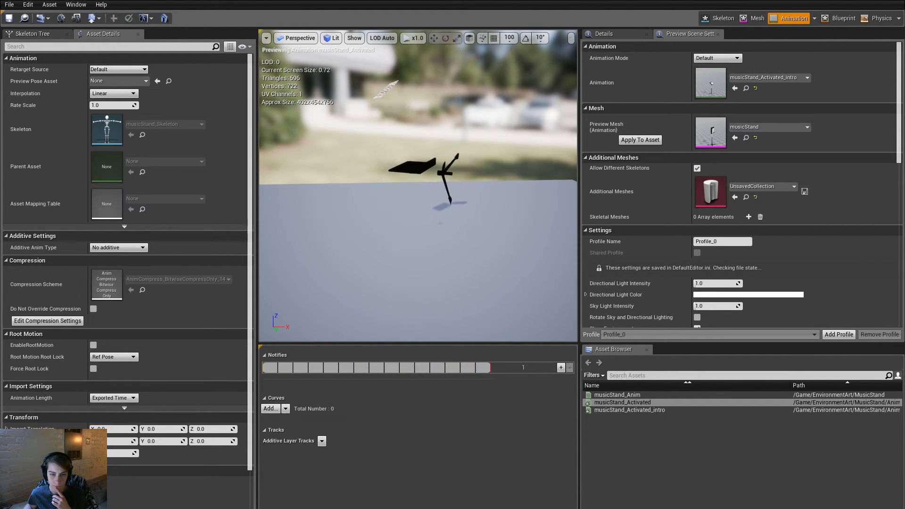
pyautogui.moveTo(456, 264); pyautogui.dragTo(473, 252)
pyautogui.click(716, 19)
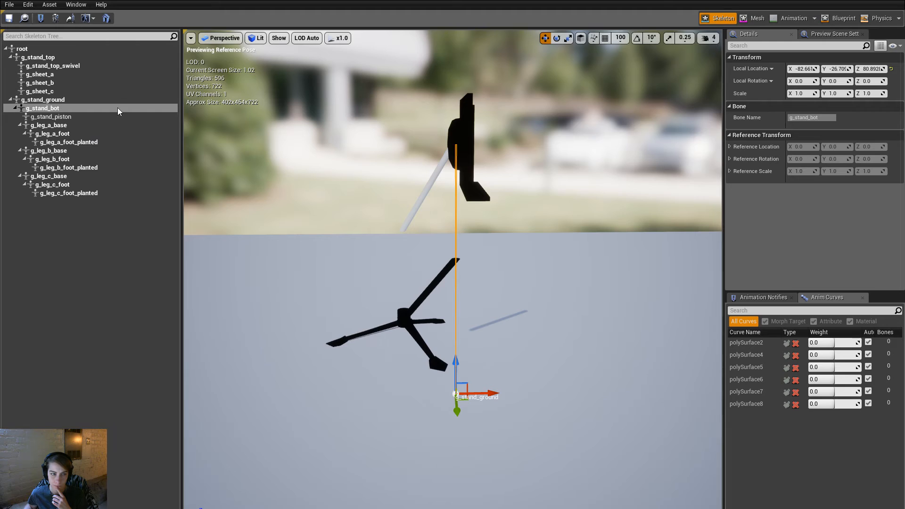
pyautogui.click(89, 146)
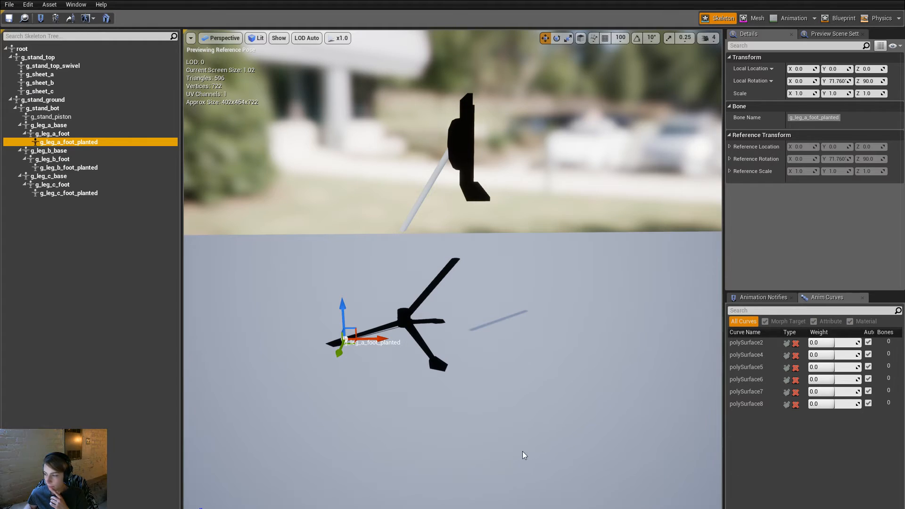
pyautogui.click(481, 453)
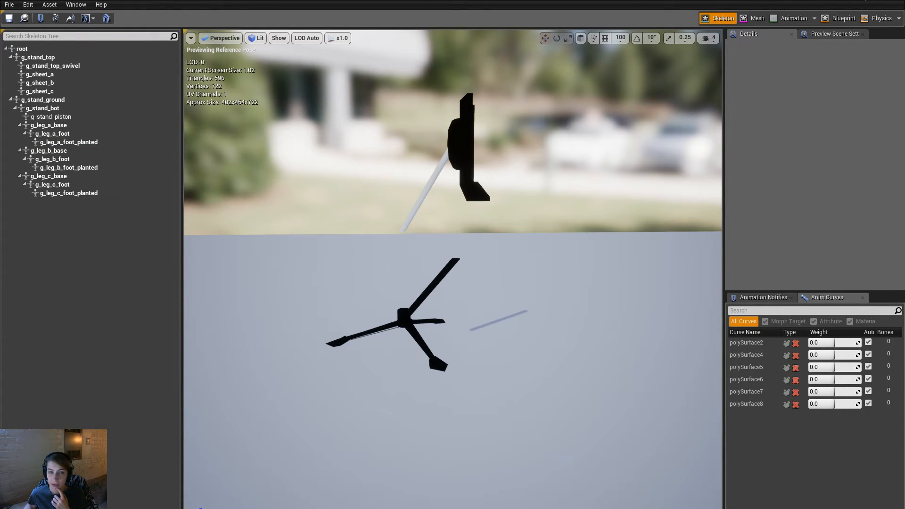
pyautogui.click(57, 2)
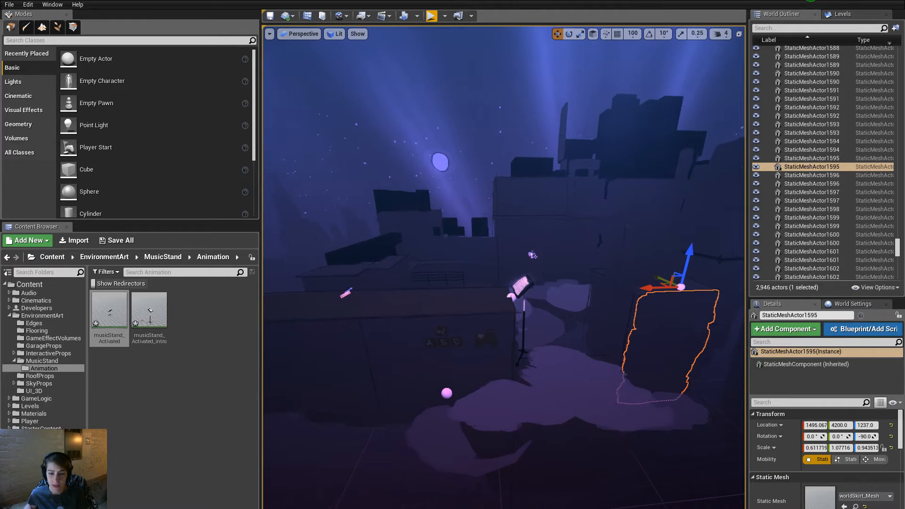
# Play the level in the editor and show the game full screen.
pyautogui.moveTo(564, 419); pyautogui.dragTo(580, 410, button='right')
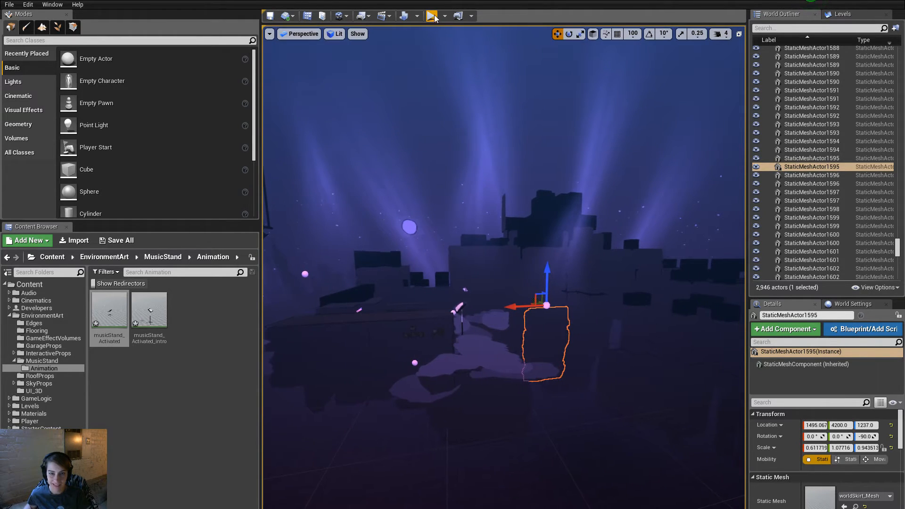
pyautogui.click(434, 27)
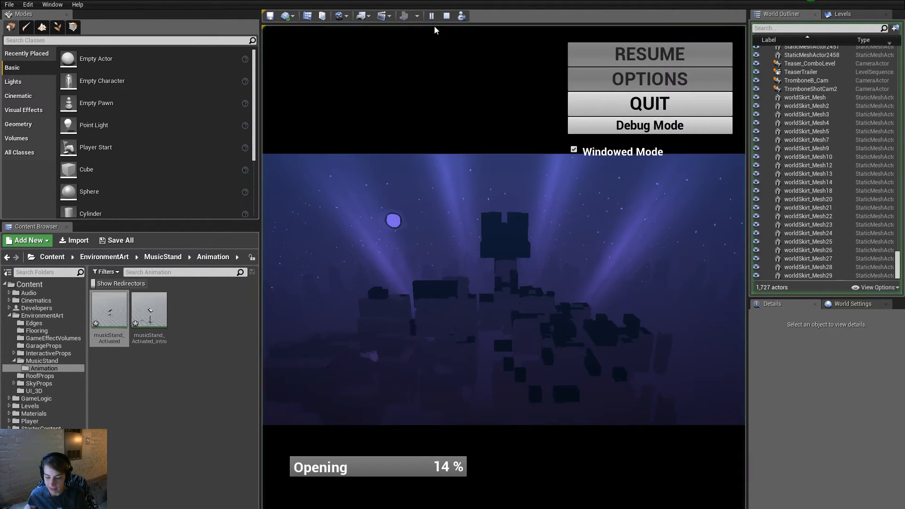
pyautogui.press('F11')
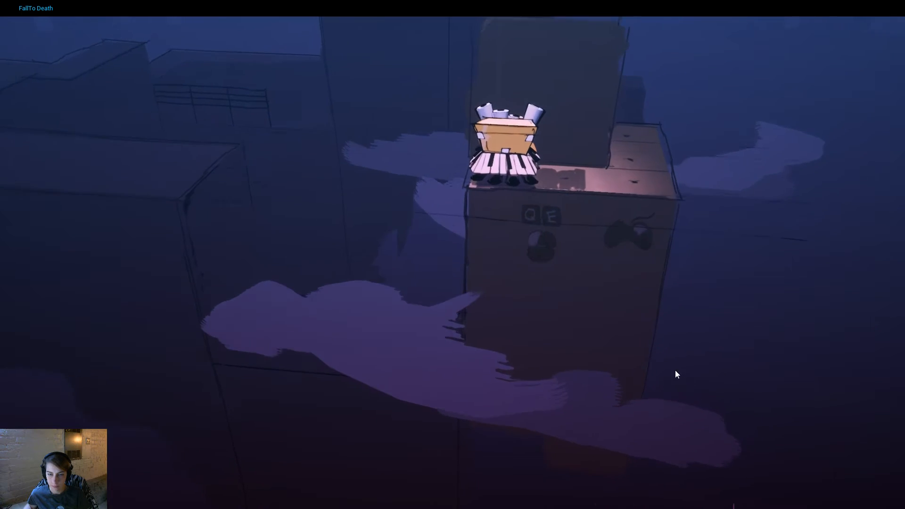
# Play-test the level by moving the instrument character past the music stand and along the long rooftop.
pyautogui.moveTo(561, 385); pyautogui.dragTo(496, 365)
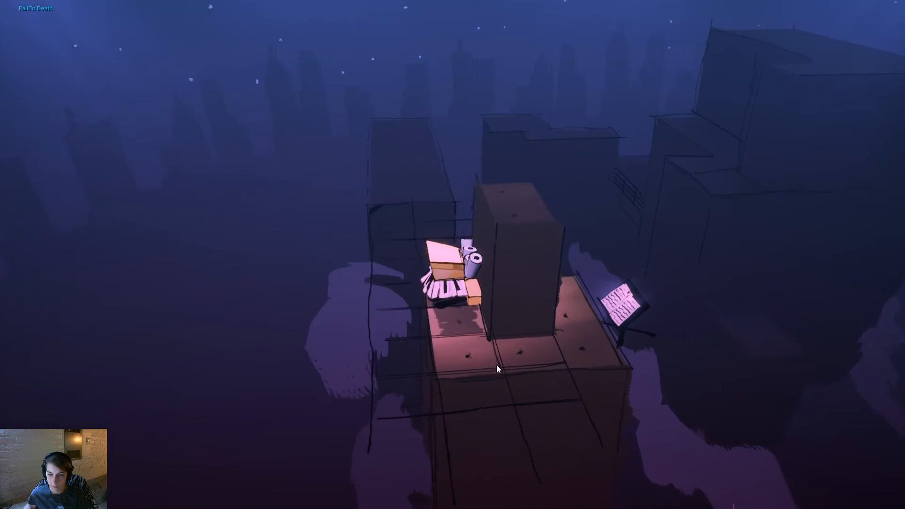
pyautogui.press('s')
pyautogui.press('s')
pyautogui.press('d')
pyautogui.press('d')
pyautogui.press('d')
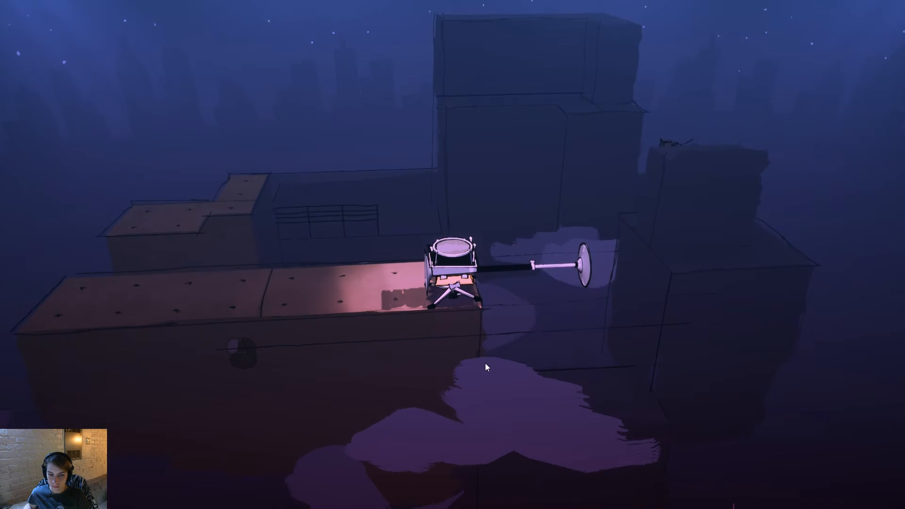
pyautogui.press('a')
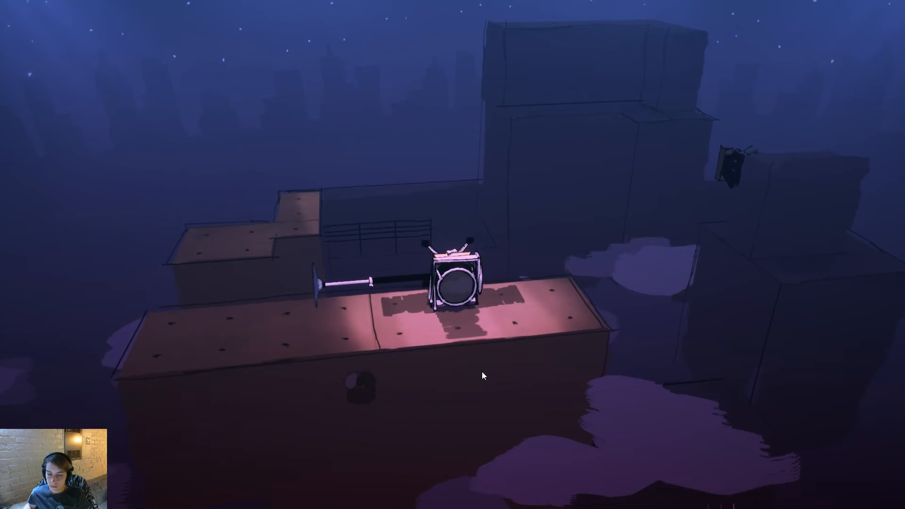
pyautogui.press('d')
pyautogui.press('a')
pyautogui.press('d')
pyautogui.press('a')
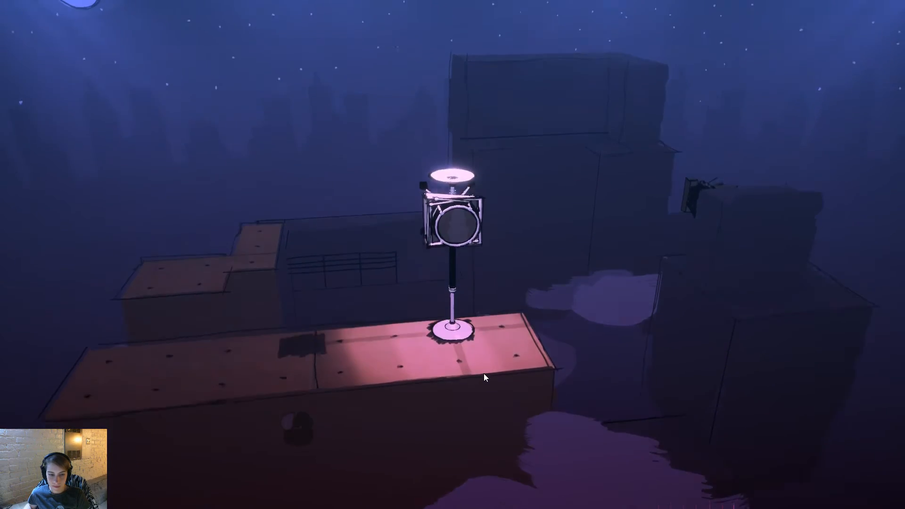
pyautogui.press('a')
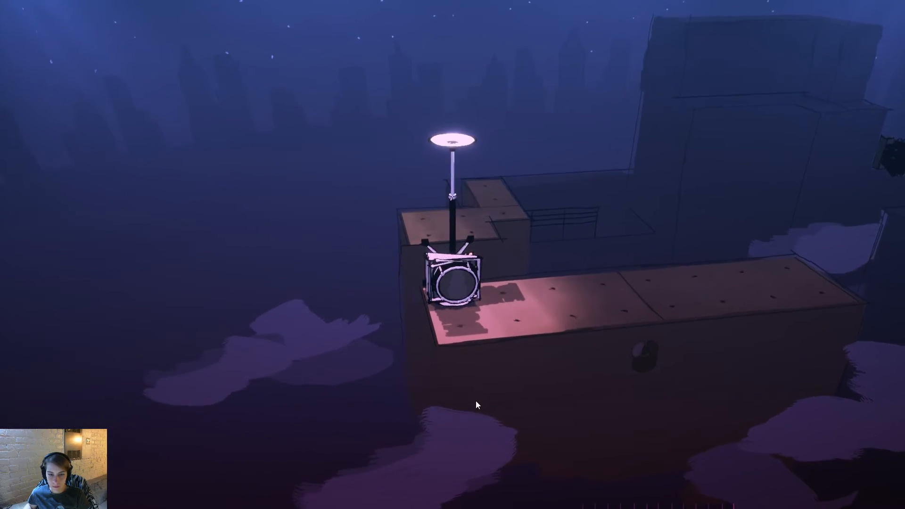
# Move the character over the stepped ledges and railed rooftop up to the higher building by the ring marker.
pyautogui.click(475, 400)
pyautogui.press('w')
pyautogui.press('d')
pyautogui.press('d')
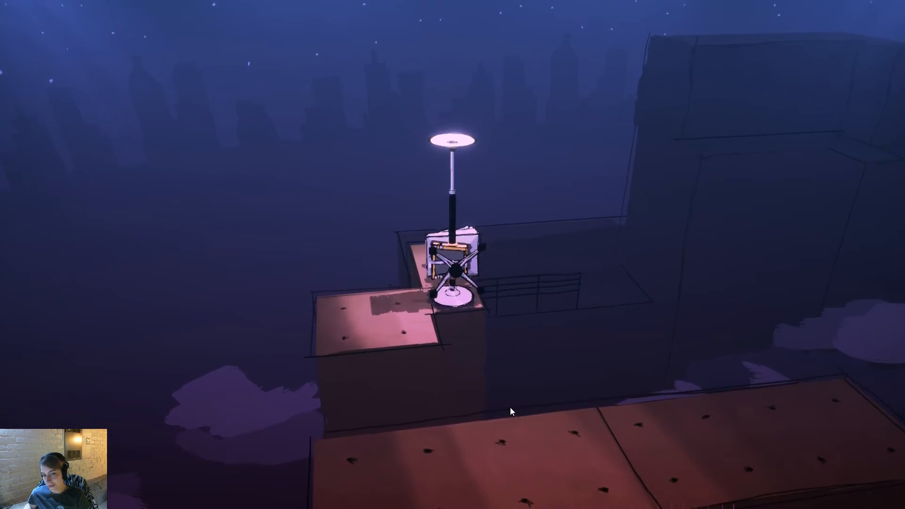
pyautogui.press('w')
pyautogui.click(509, 407)
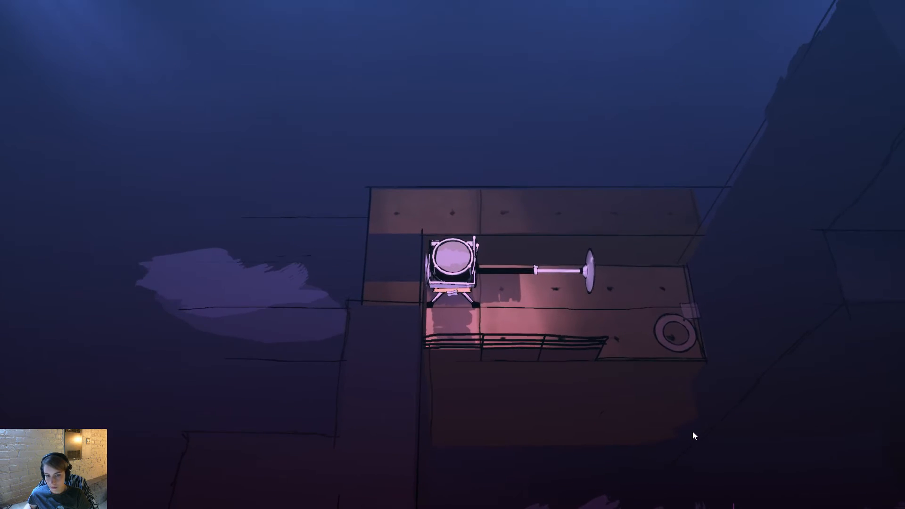
pyautogui.press('d')
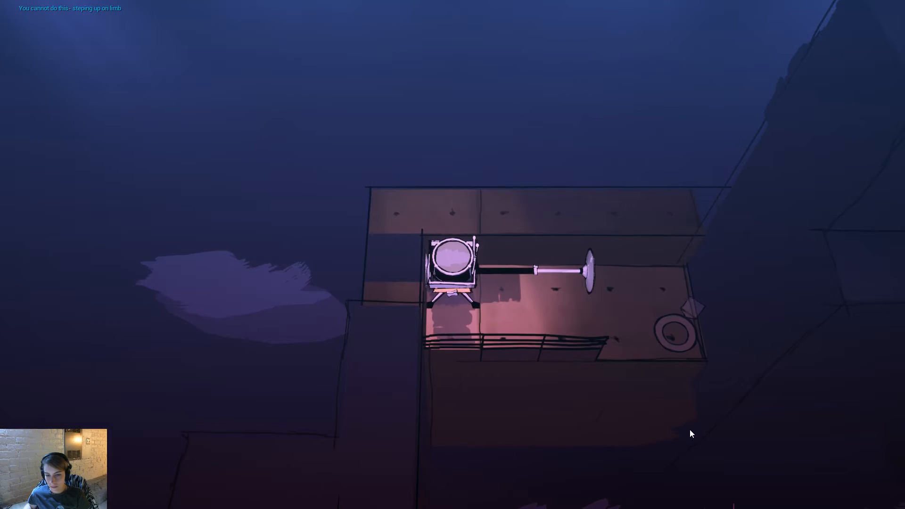
pyautogui.press('d')
pyautogui.press('s')
pyautogui.press('w')
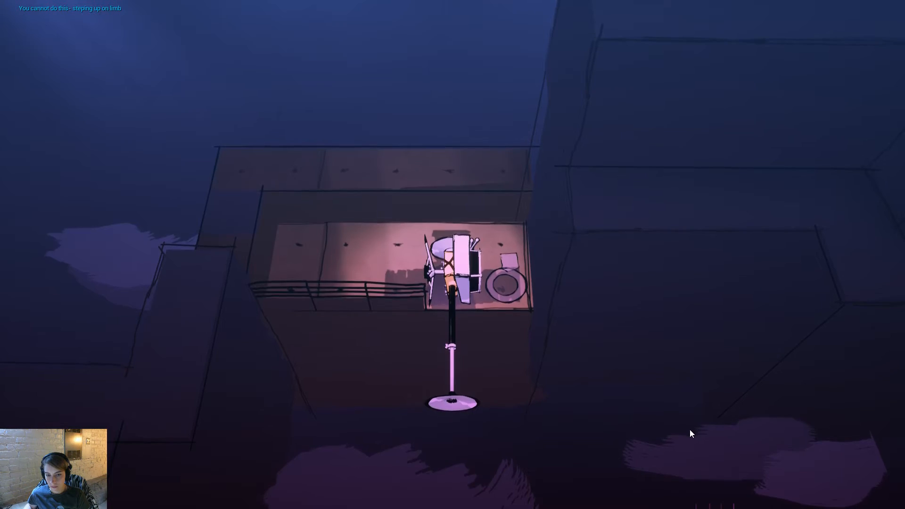
pyautogui.press('d')
pyautogui.press('s')
pyautogui.press('d')
pyautogui.press('w')
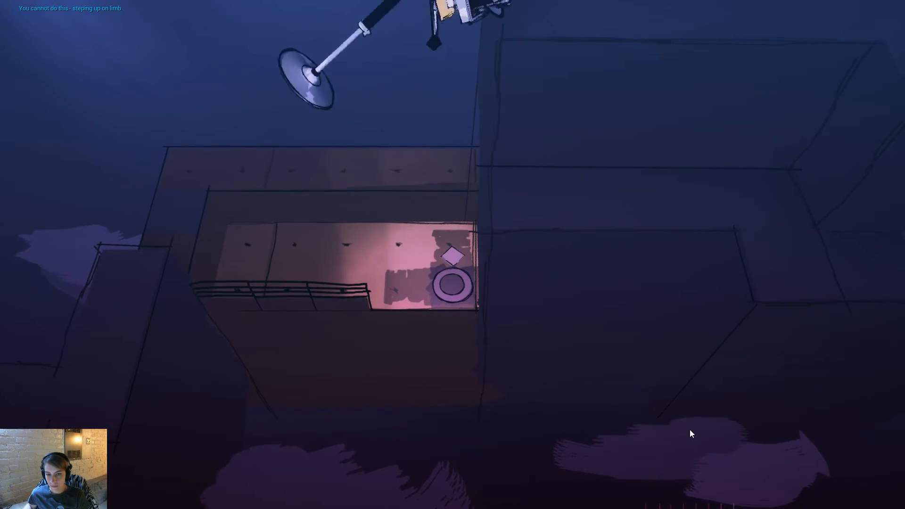
pyautogui.press('w')
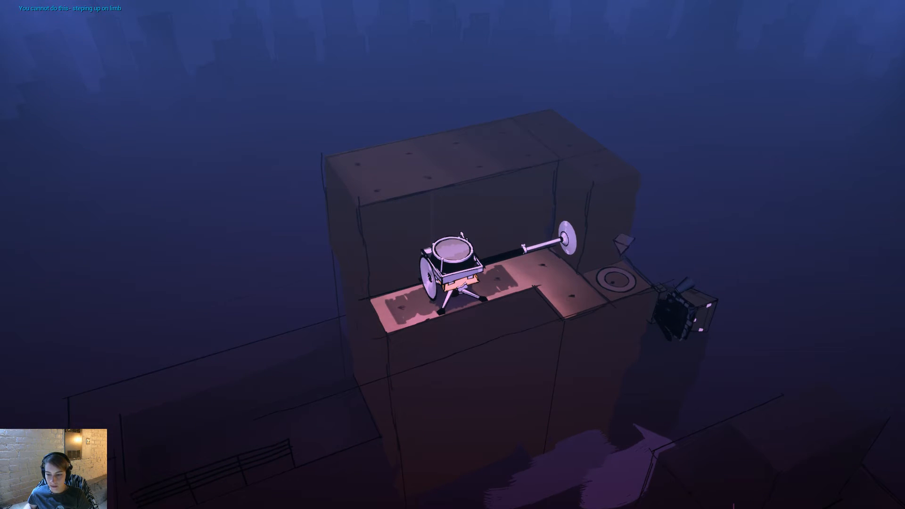
# End the play test and fly the level view toward the music stand beside the long rooftop.
pyautogui.press('Escape')
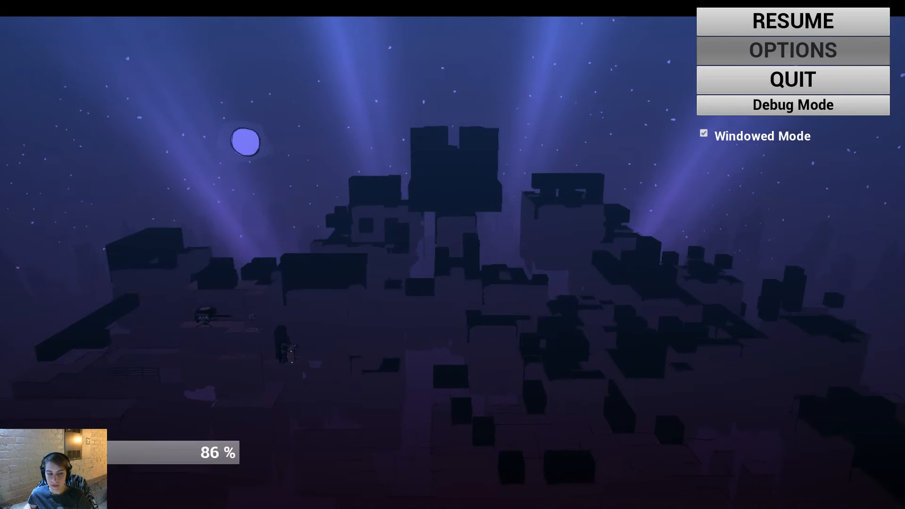
pyautogui.press('Escape')
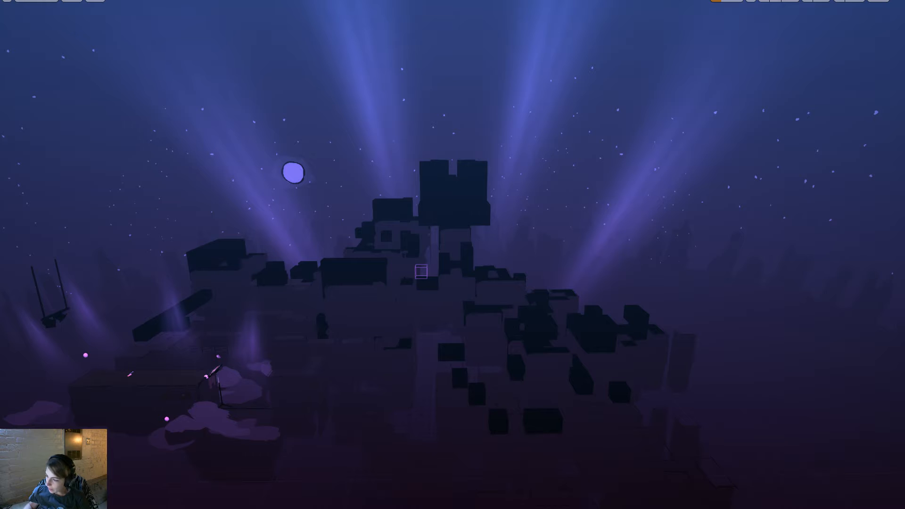
pyautogui.hotkey('shift', '`')
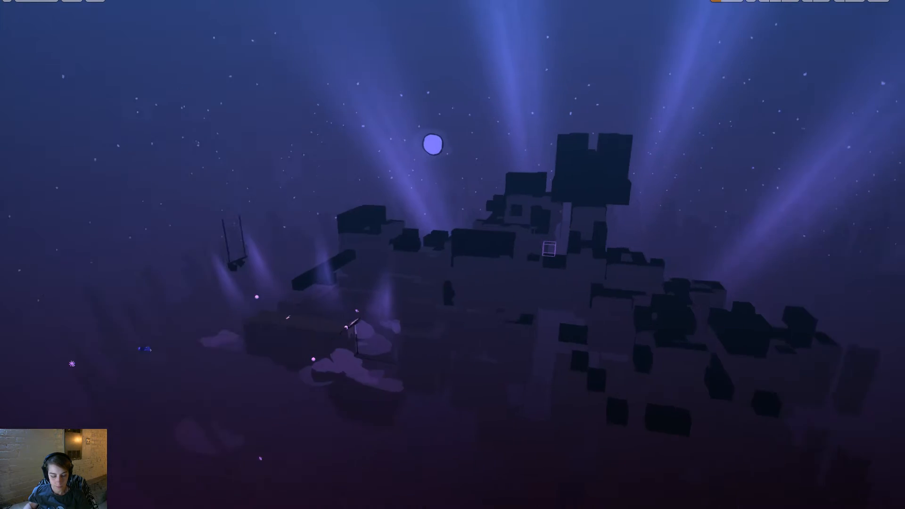
pyautogui.press('w')
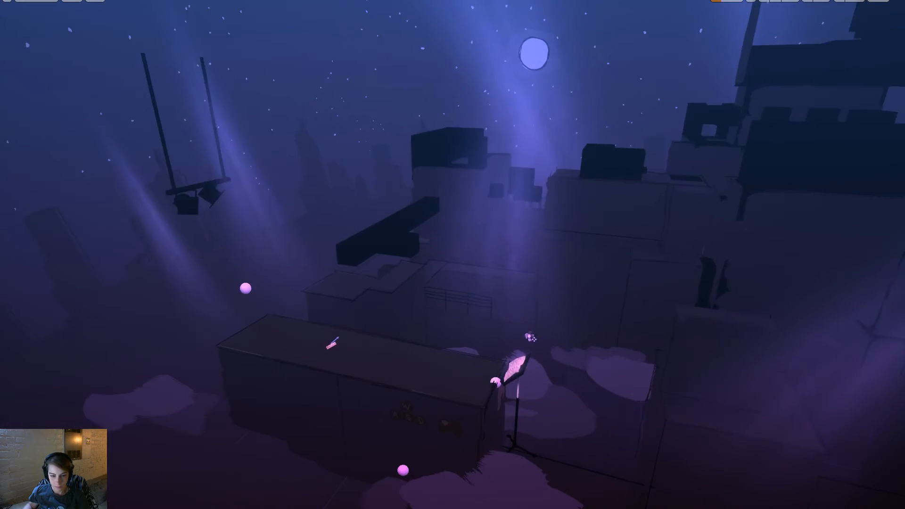
# Pull the level view back from the music stand, switch to Maya and play the stand's animation.
pyautogui.press('s')
pyautogui.click(422, 388)
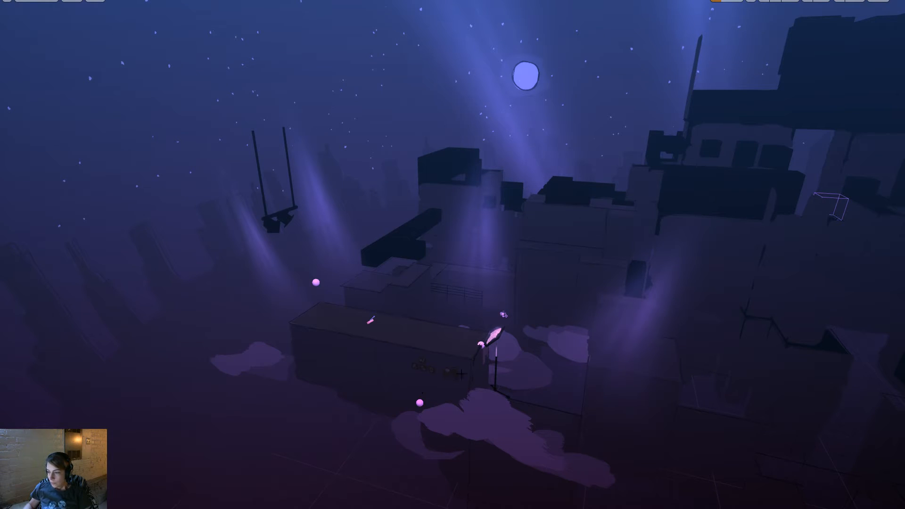
pyautogui.hotkey('alt', 'Tab')
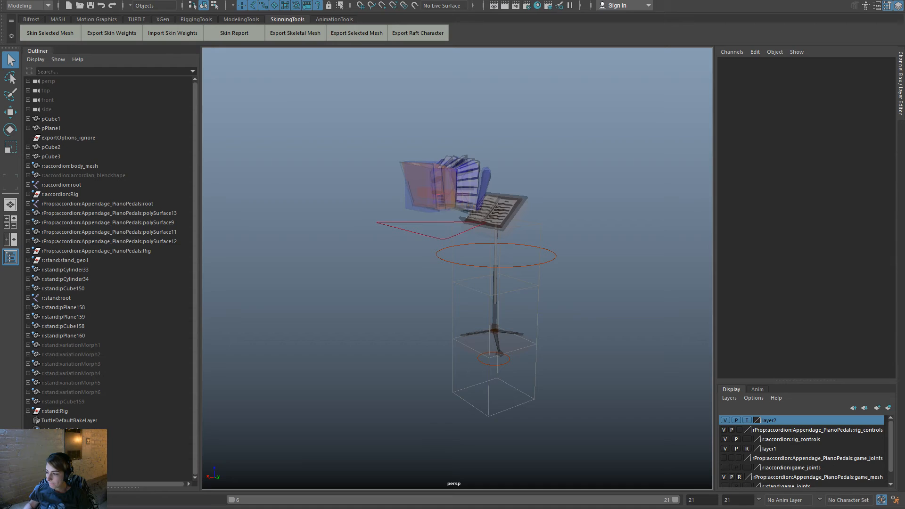
pyautogui.keyDown('alt'); pyautogui.moveTo(512, 422); pyautogui.dragTo(421, 436); pyautogui.keyUp('alt')
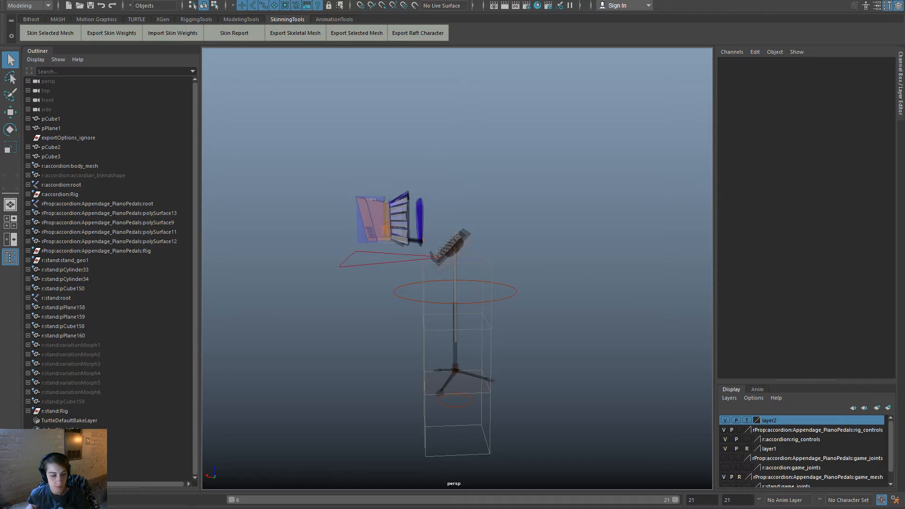
pyautogui.hotkey('alt', 'v')
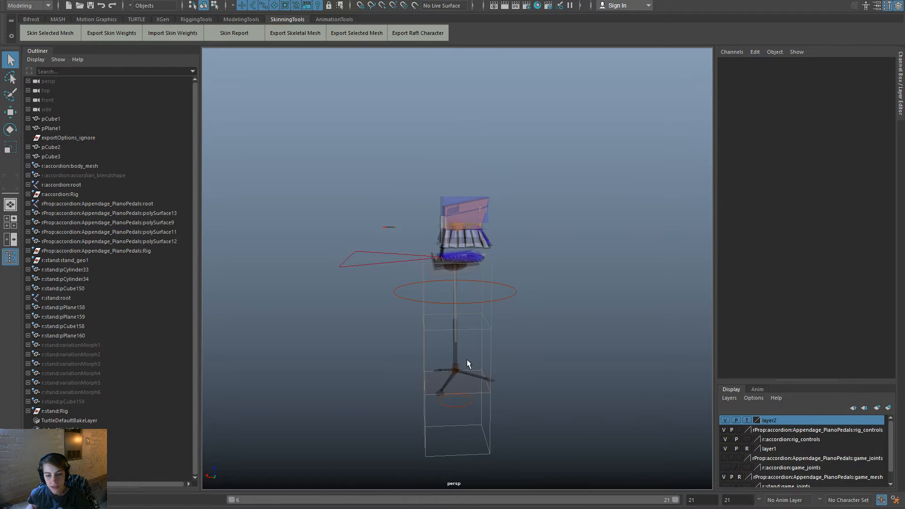
# Lower the music stand's piston control to about -21.7 in Translate Z and play back the animation.
pyautogui.click(460, 369)
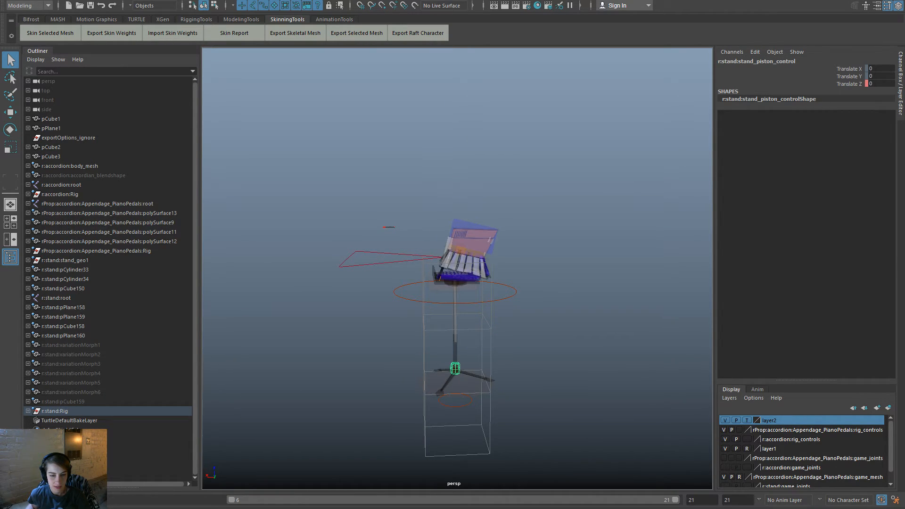
pyautogui.press('w')
pyautogui.moveTo(454, 334); pyautogui.dragTo(453, 342)
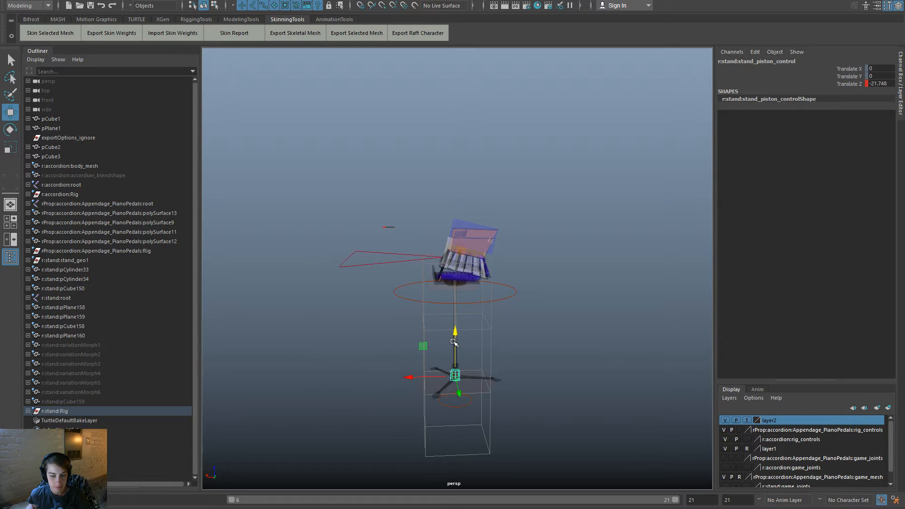
pyautogui.hotkey('alt', 'v')
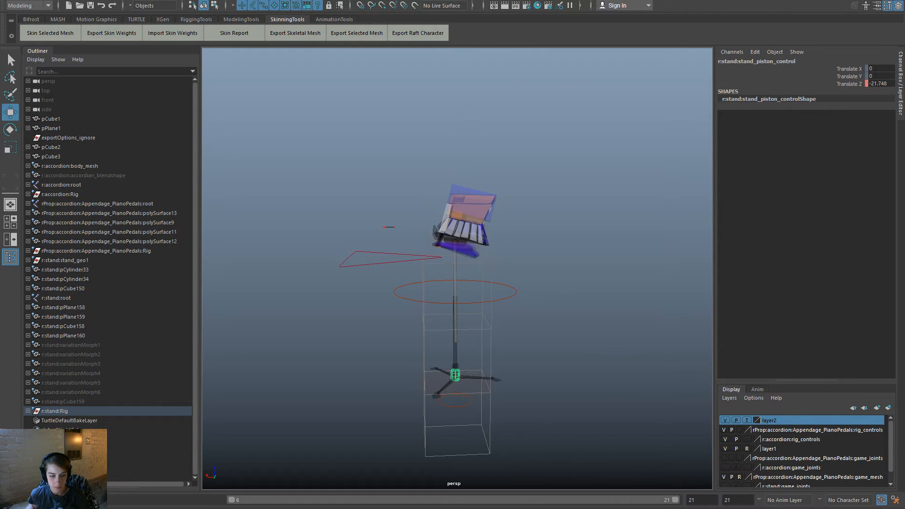
pyautogui.hotkey('alt', 'v')
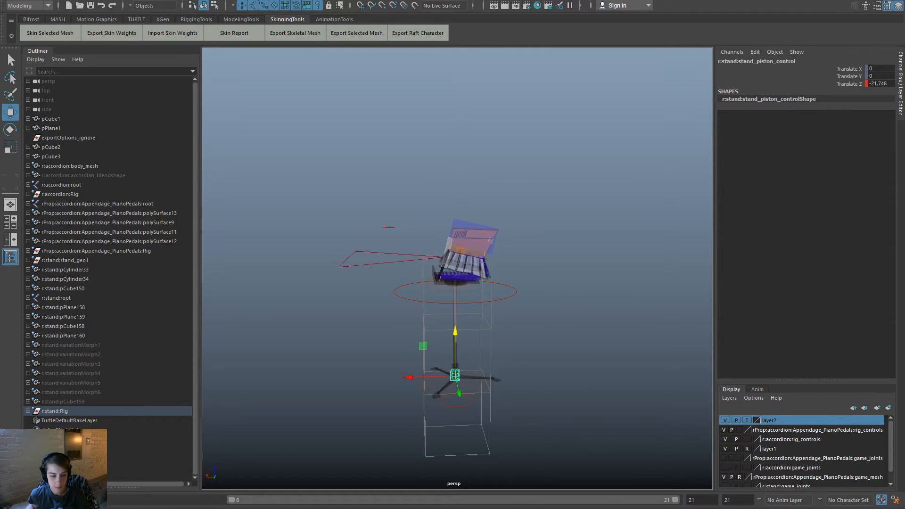
pyautogui.hotkey('alt', 'v')
pyautogui.hotkey('alt', 'v')
pyautogui.hotkey('alt', 'v')
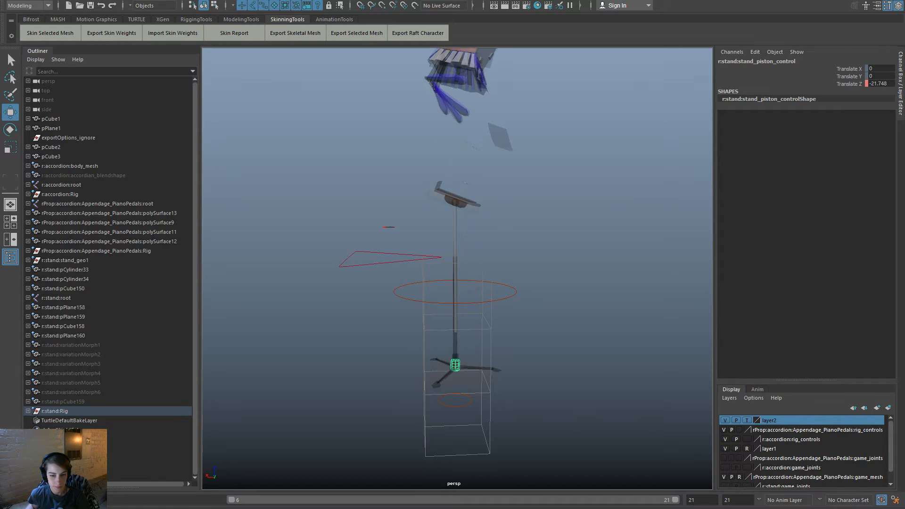
# Raise the piston control along its Z axis, reaching about 93.9 in the tipped-over pose, and replay the animation.
pyautogui.hotkey('alt', 'v')
pyautogui.moveTo(456, 330); pyautogui.dragTo(456, 302)
pyautogui.hotkey('alt', 'v')
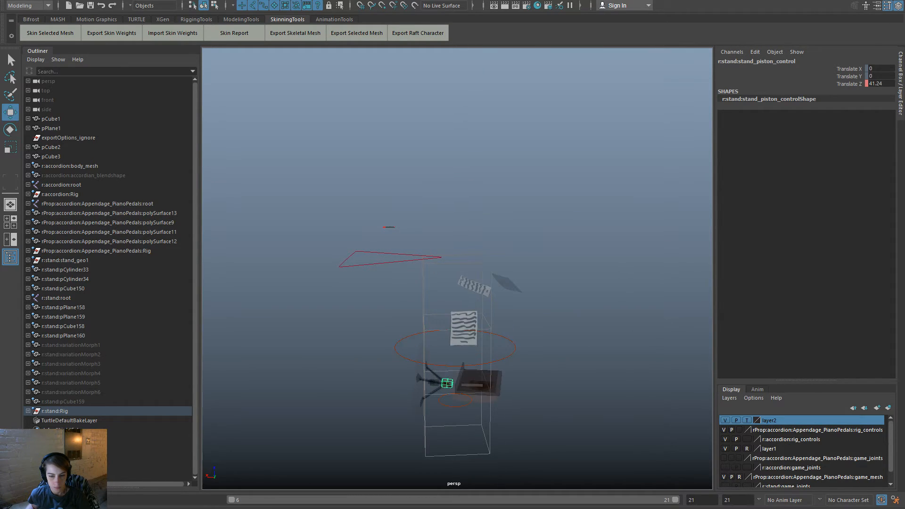
pyautogui.press('Escape')
pyautogui.moveTo(505, 414); pyautogui.dragTo(563, 478, button='middle')
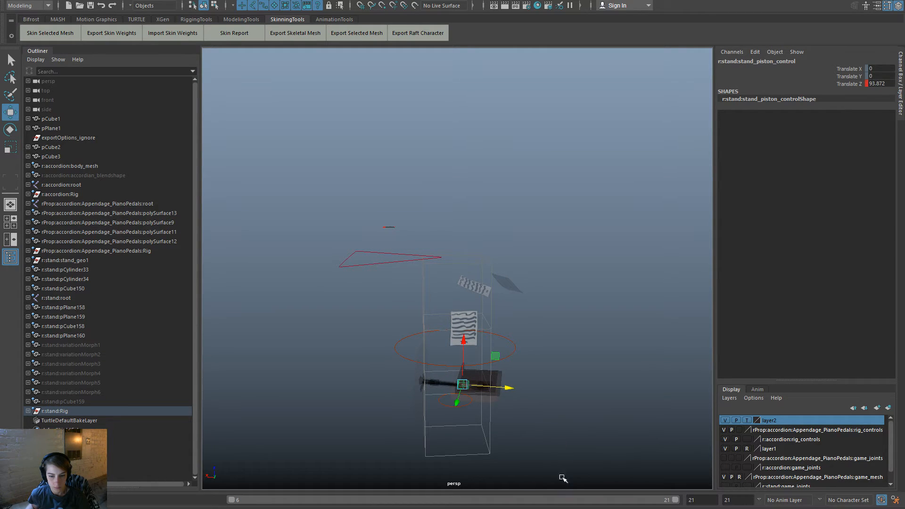
pyautogui.hotkey('alt', 'v')
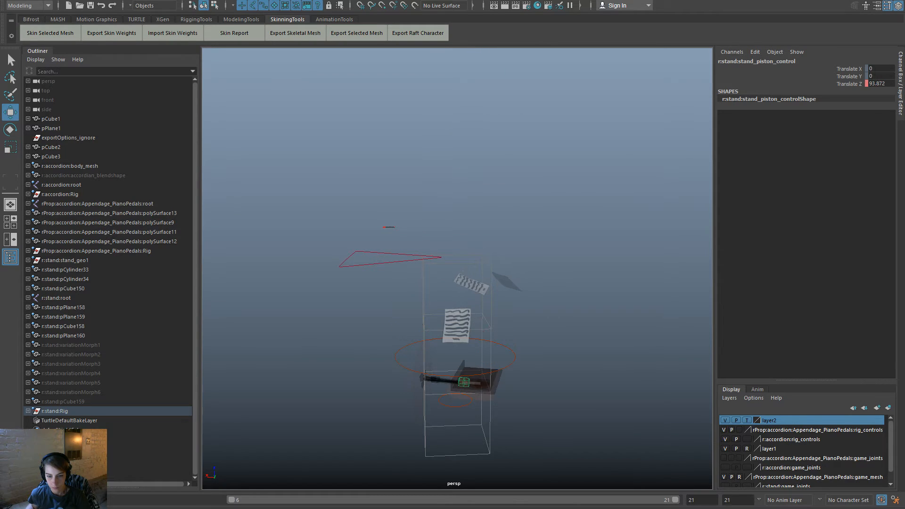
pyautogui.hotkey('alt', 'v')
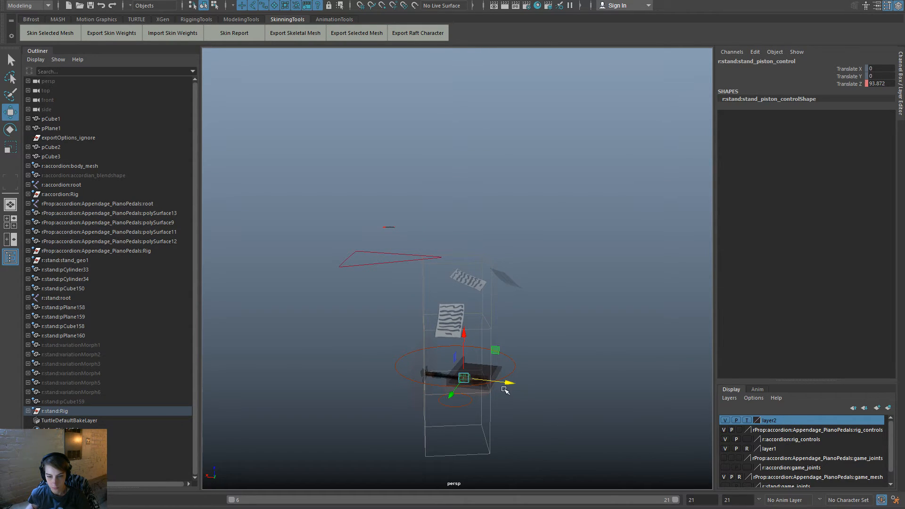
pyautogui.moveTo(502, 387); pyautogui.dragTo(490, 384)
pyautogui.hotkey('ctrl', 'z')
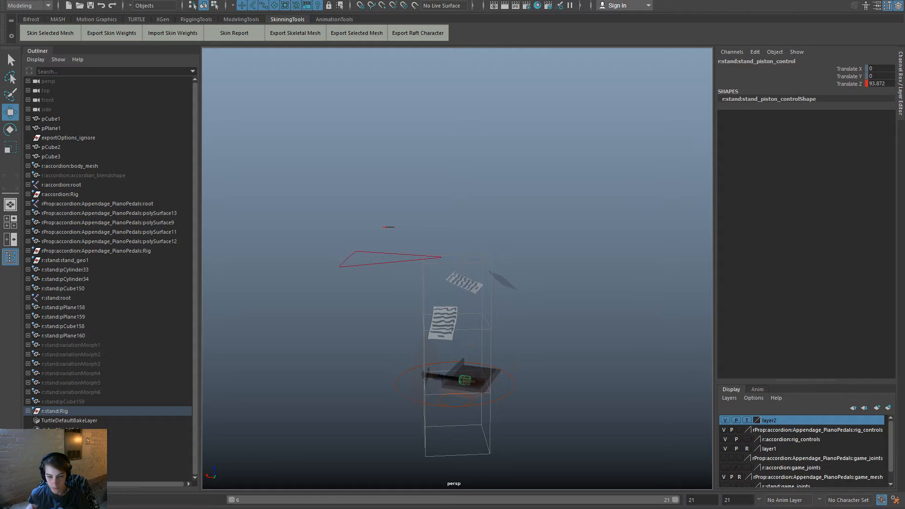
pyautogui.hotkey('alt', 'v')
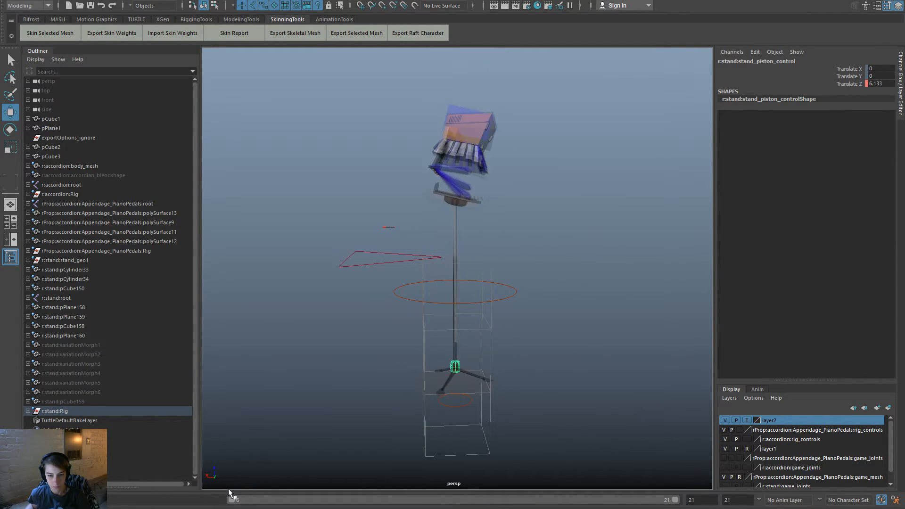
# Deselect the piston control and show the r:stand:game_joints layer to expose the sheet-music joints.
pyautogui.keyDown('alt'); pyautogui.moveTo(556, 364); pyautogui.dragTo(501, 353); pyautogui.keyUp('alt')
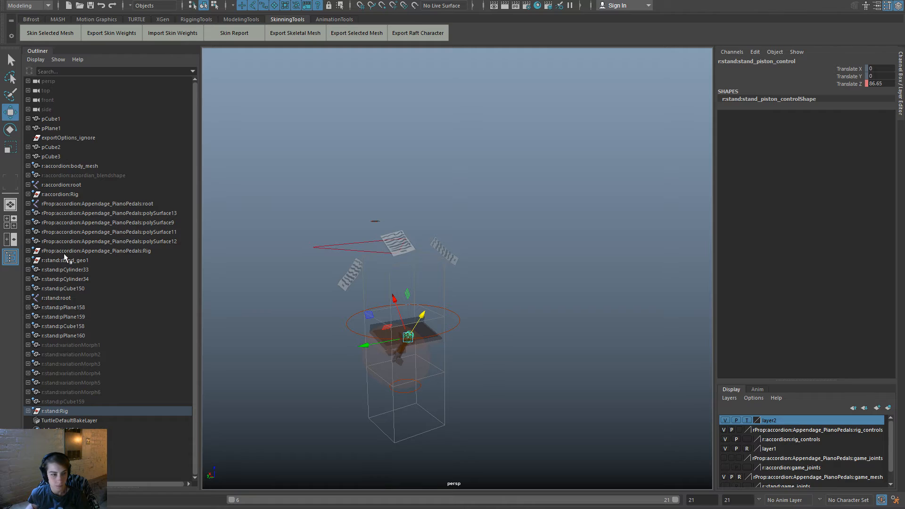
pyautogui.keyDown('alt'); pyautogui.moveTo(368, 278); pyautogui.dragTo(395, 267); pyautogui.keyUp('alt')
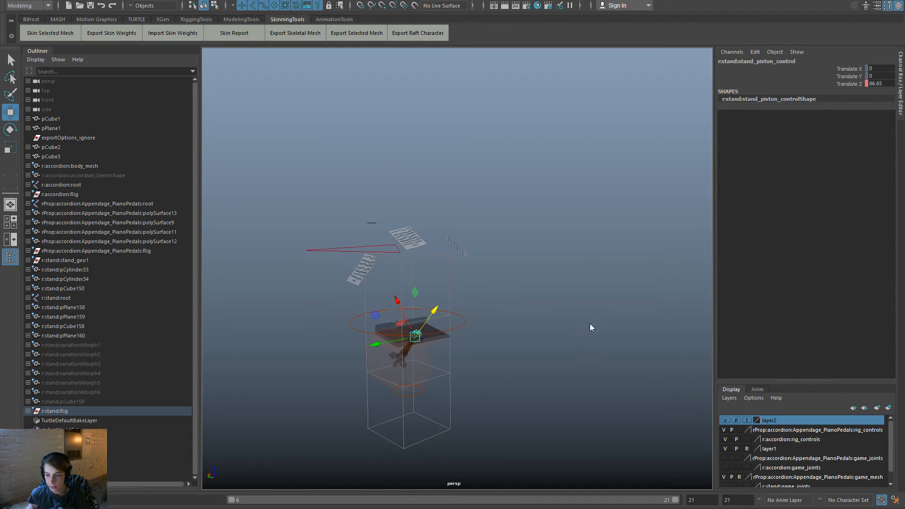
pyautogui.click(597, 331)
pyautogui.scroll(-2, 794, 466)
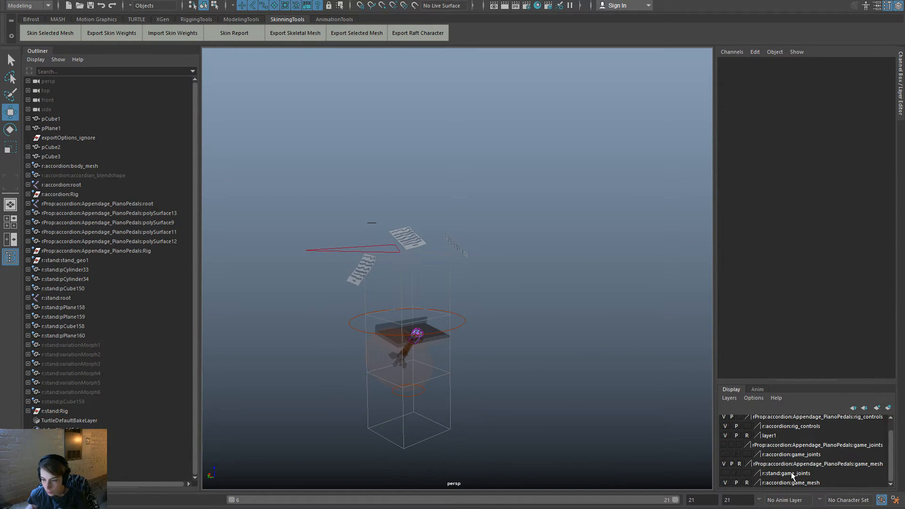
pyautogui.click(725, 473)
pyautogui.scroll(5, 349, 216)
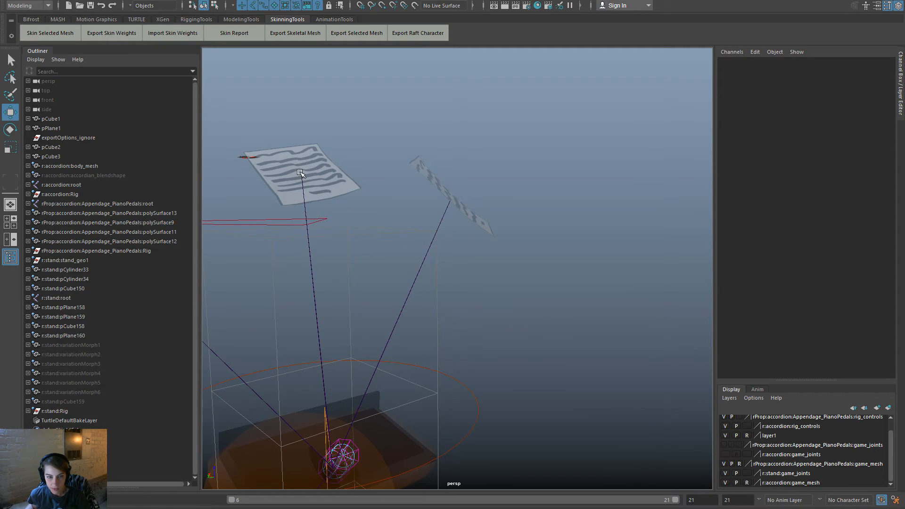
# Set Scale X, Y and Z of the three sheet-music joints to 0 in the tipped-over pose.
pyautogui.click(300, 174)
pyautogui.click(450, 199)
pyautogui.keyDown('alt'); pyautogui.moveTo(516, 226); pyautogui.dragTo(432, 316); pyautogui.keyUp('alt')
pyautogui.click(382, 311)
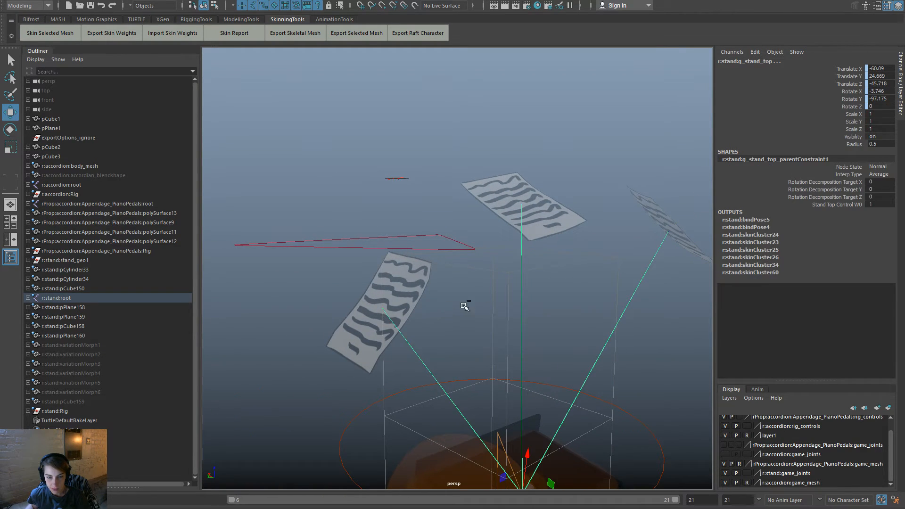
pyautogui.hotkey('ctrl', 'z')
pyautogui.click(382, 309)
pyautogui.keyDown('alt'); pyautogui.moveTo(580, 316); pyautogui.dragTo(514, 299); pyautogui.keyUp('alt')
pyautogui.press('a')
pyautogui.hotkey('alt', 'v')
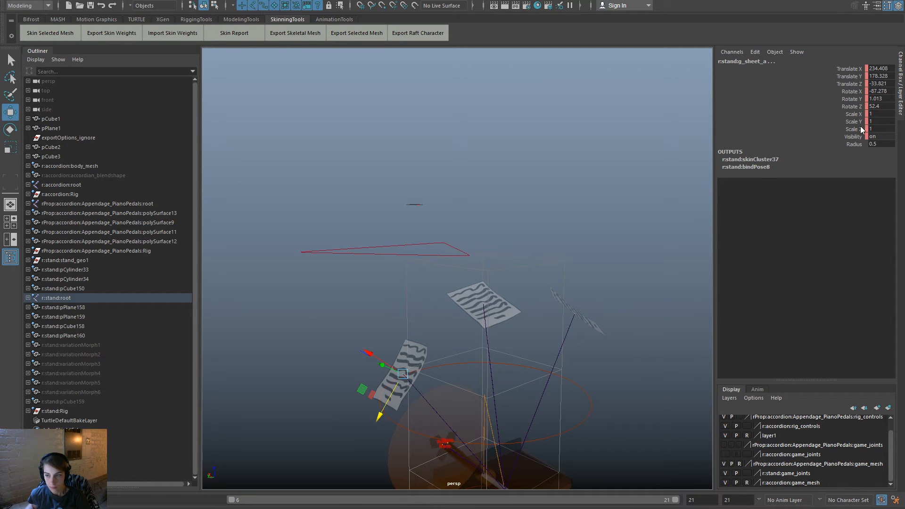
pyautogui.write('0')
pyautogui.press('Return')
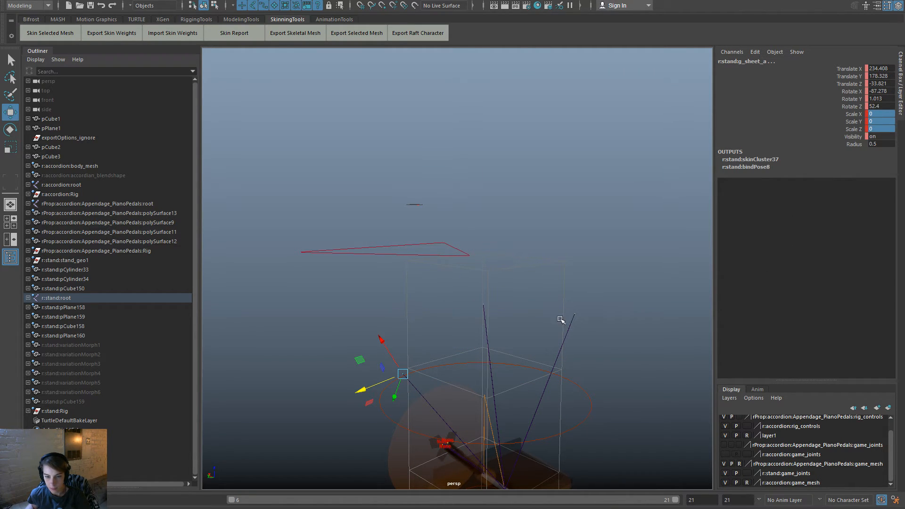
# Replay the animation, reselect the three sheet-music joints and move them higher above the tipped-over stand.
pyautogui.scroll(-5, 560, 320)
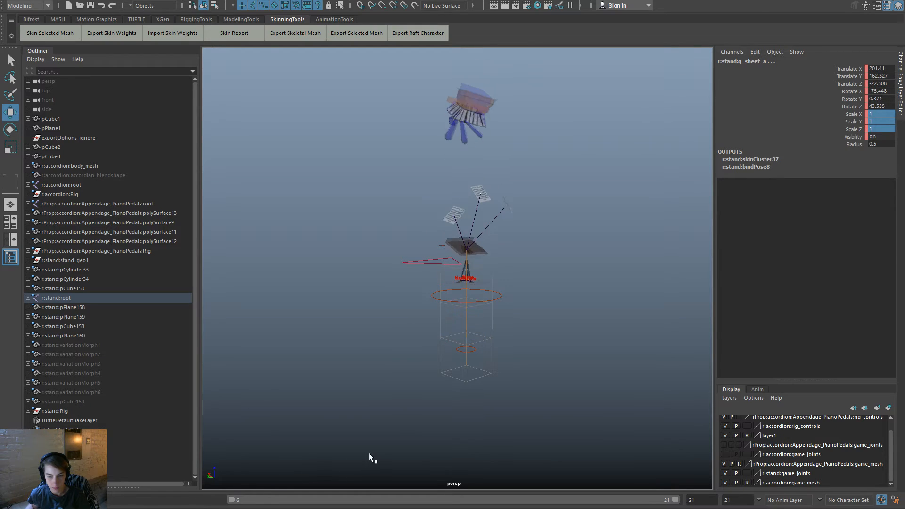
pyautogui.click(589, 427)
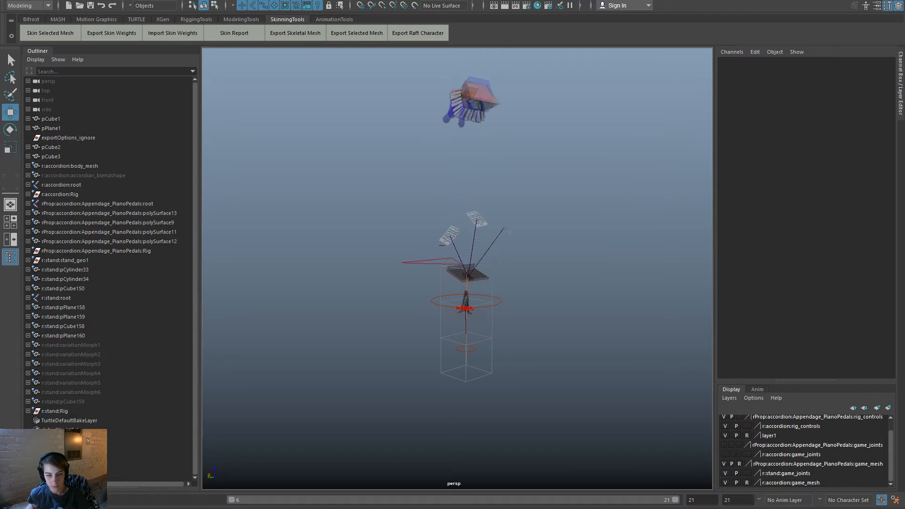
pyautogui.keyDown('alt'); pyautogui.moveTo(405, 302); pyautogui.dragTo(552, 395, button='right'); pyautogui.keyUp('alt')
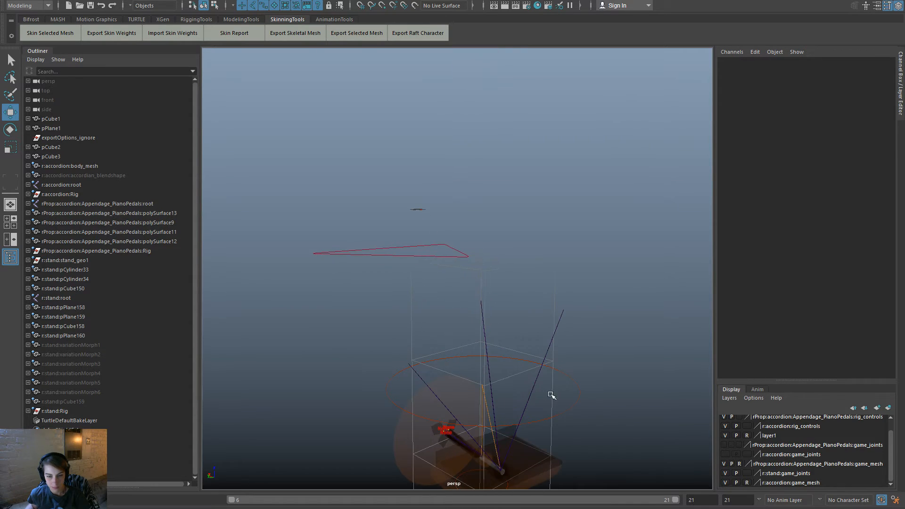
pyautogui.click(407, 362)
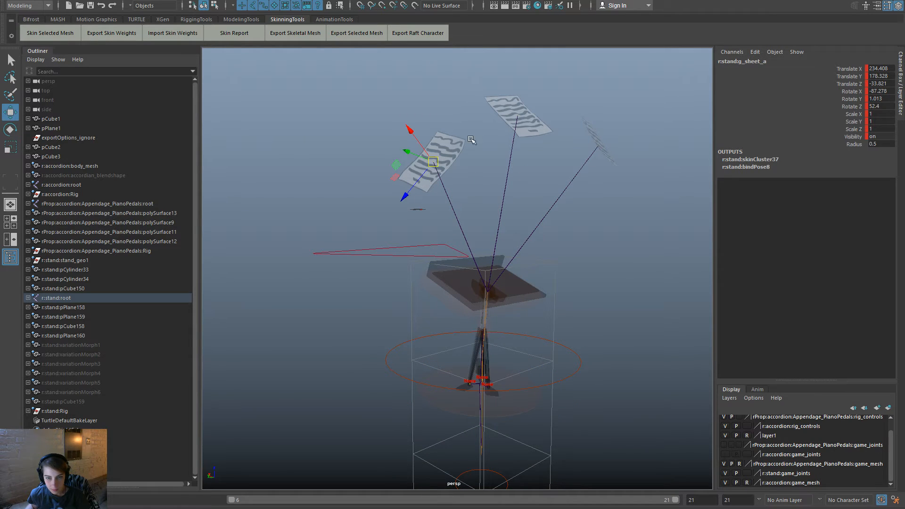
pyautogui.click(515, 115)
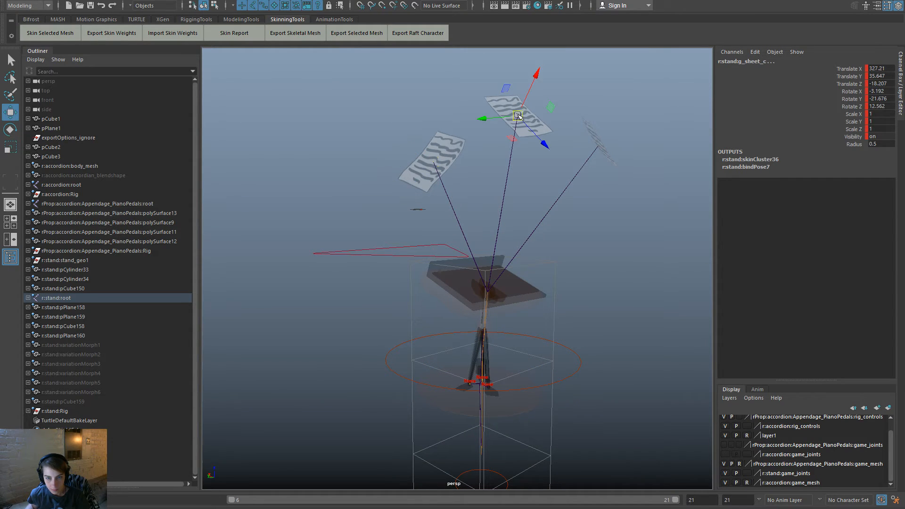
pyautogui.keyDown('shift'); pyautogui.click(600, 145); pyautogui.keyUp('shift')
pyautogui.keyDown('ctrl'); pyautogui.click(605, 144); pyautogui.keyUp('ctrl')
pyautogui.click(597, 145)
pyautogui.hotkey('alt', 'v')
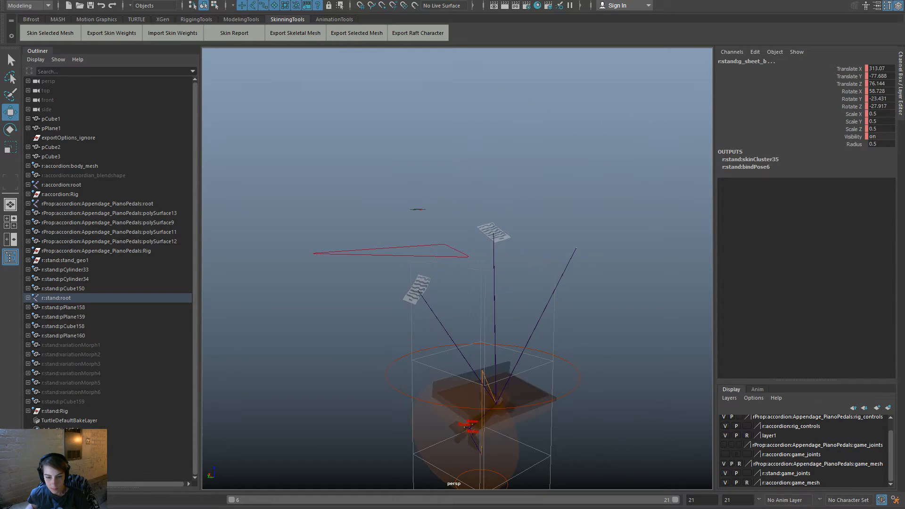
pyautogui.moveTo(563, 309); pyautogui.dragTo(562, 216)
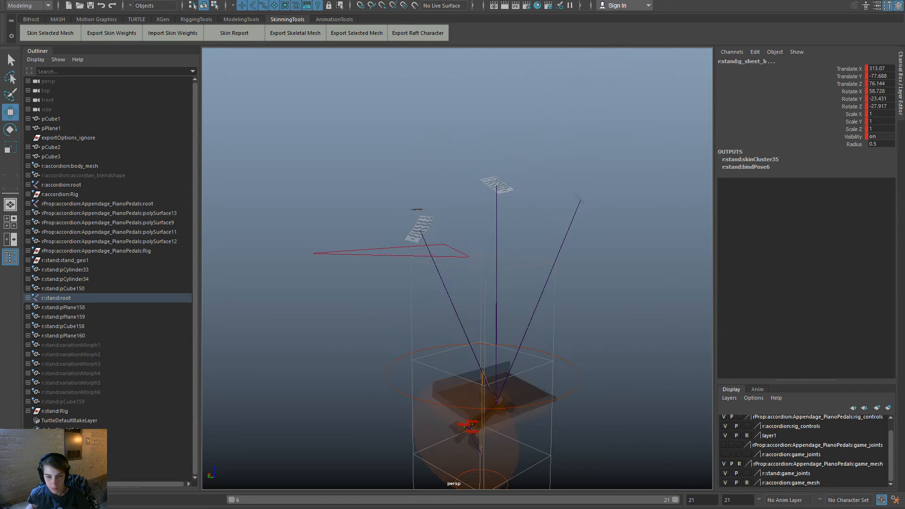
pyautogui.click(662, 435)
pyautogui.keyDown('alt'); pyautogui.moveTo(662, 436); pyautogui.dragTo(440, 406, button='right'); pyautogui.keyUp('alt')
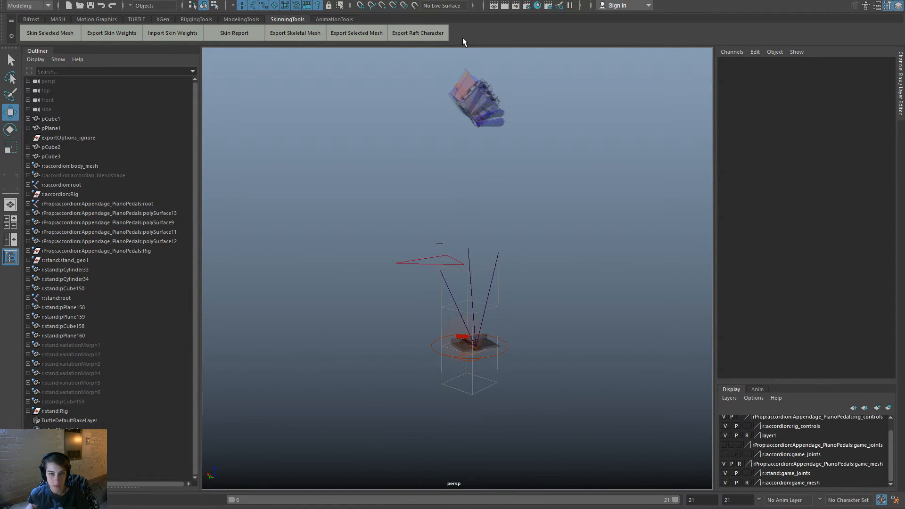
# Export both stand clips, musicStand_Activated_intro.fbx and musicStand_Activated.fbx, and close the Clip Exporter.
pyautogui.click(330, 19)
pyautogui.click(340, 40)
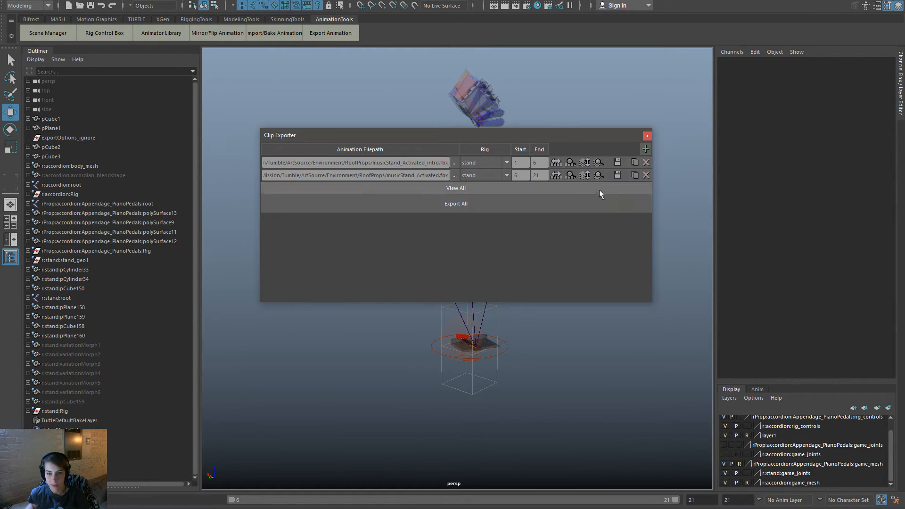
pyautogui.click(609, 199)
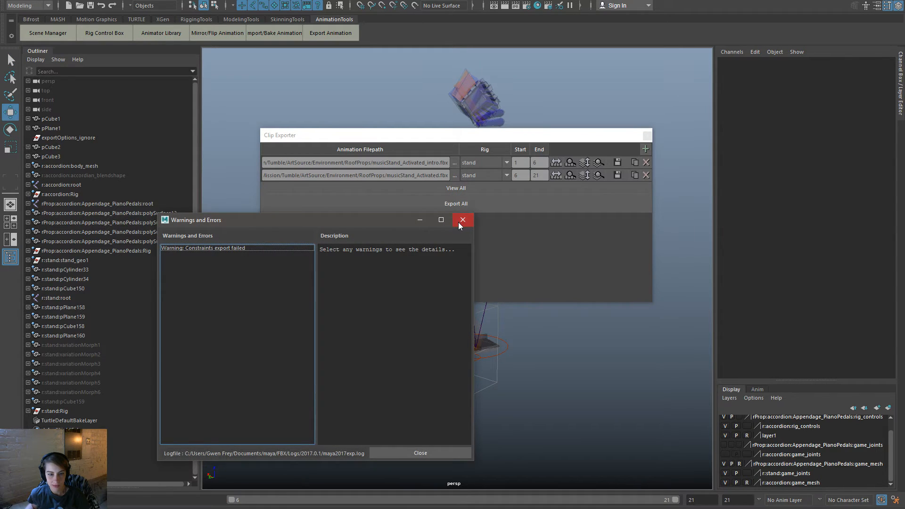
pyautogui.click(461, 221)
pyautogui.click(647, 136)
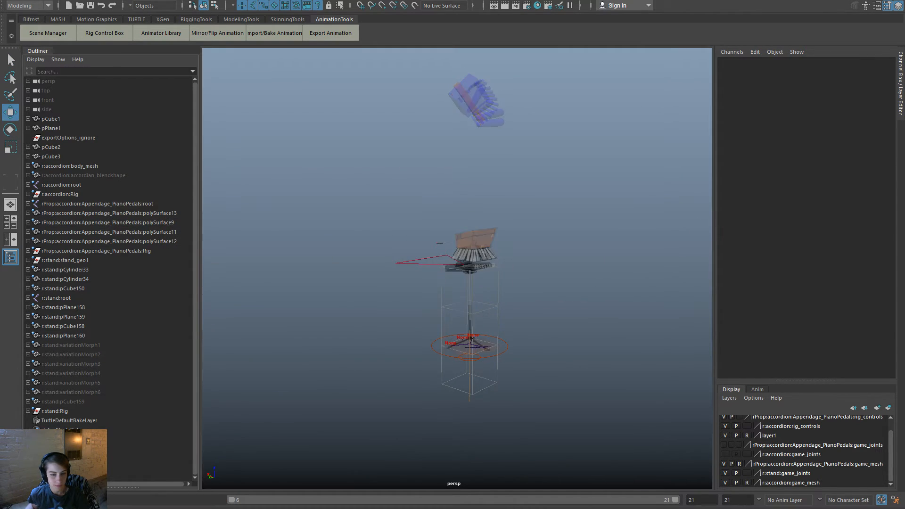
# View the playing stand animation from closer and another angle, and switch back to Unreal Editor.
pyautogui.keyDown('alt'); pyautogui.moveTo(308, 383); pyautogui.dragTo(392, 279, button='right'); pyautogui.keyUp('alt')
pyautogui.keyDown('alt'); pyautogui.moveTo(392, 279); pyautogui.dragTo(308, 131); pyautogui.keyUp('alt')
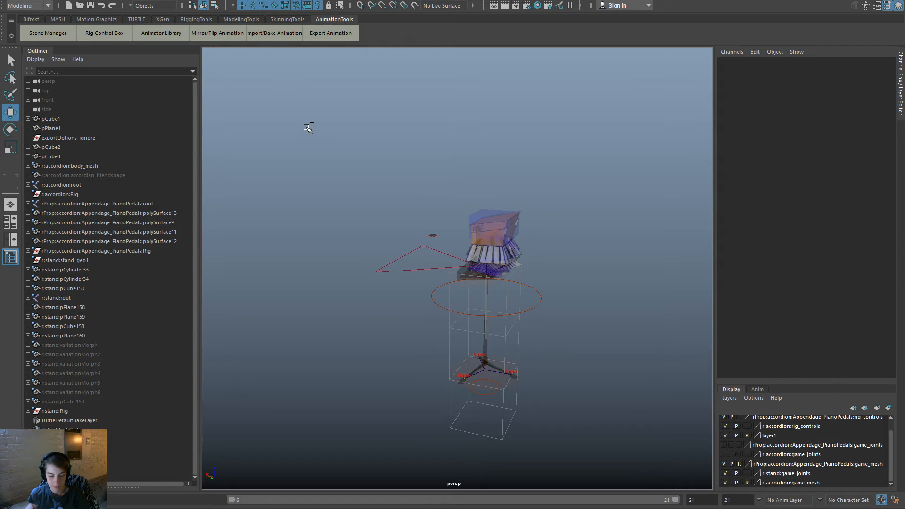
pyautogui.hotkey('alt', 'Tab')
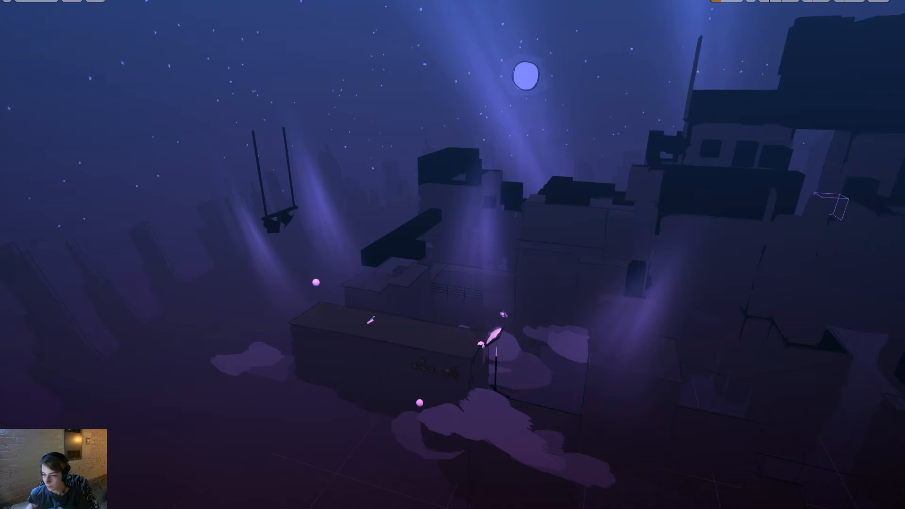
# Leave the full-screen viewport and reimport the musicStand_Activated and musicStand_Activated_intro animations.
pyautogui.click(772, 215)
pyautogui.click(897, 2)
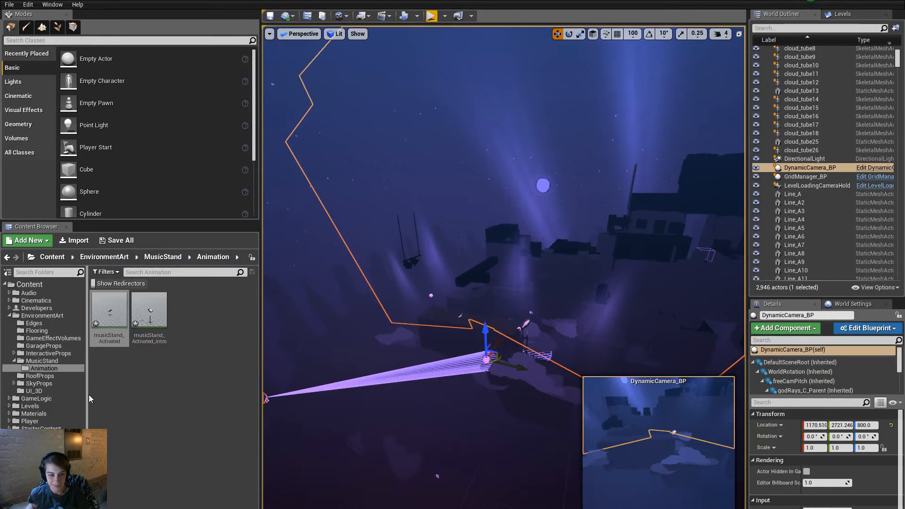
pyautogui.rightClick(136, 316)
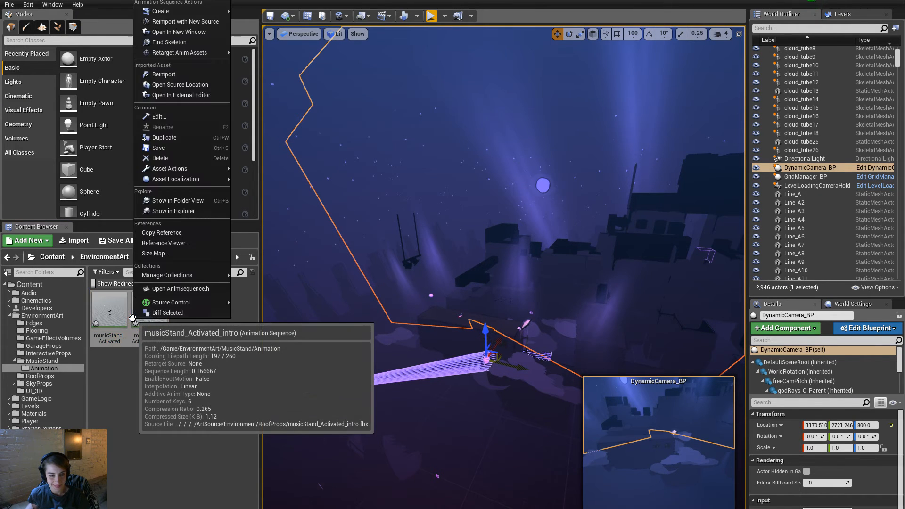
pyautogui.click(163, 74)
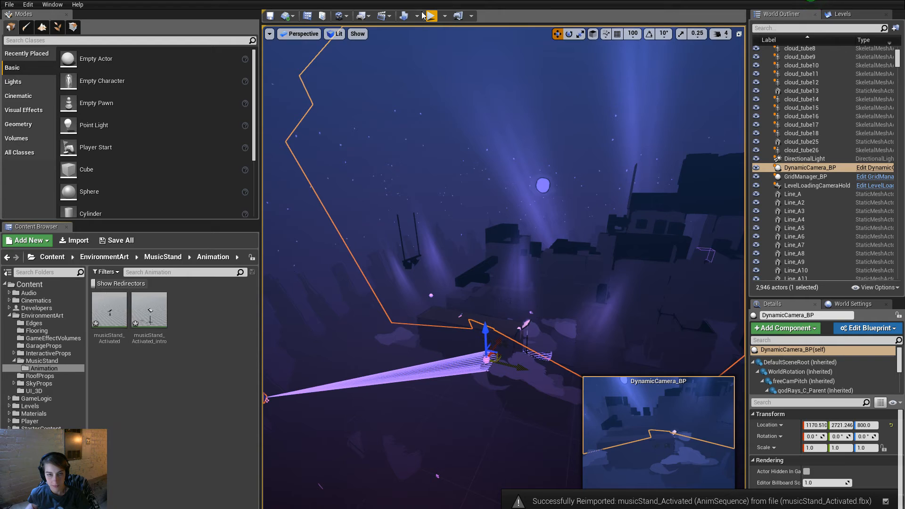
pyautogui.hotkey('alt', 'p')
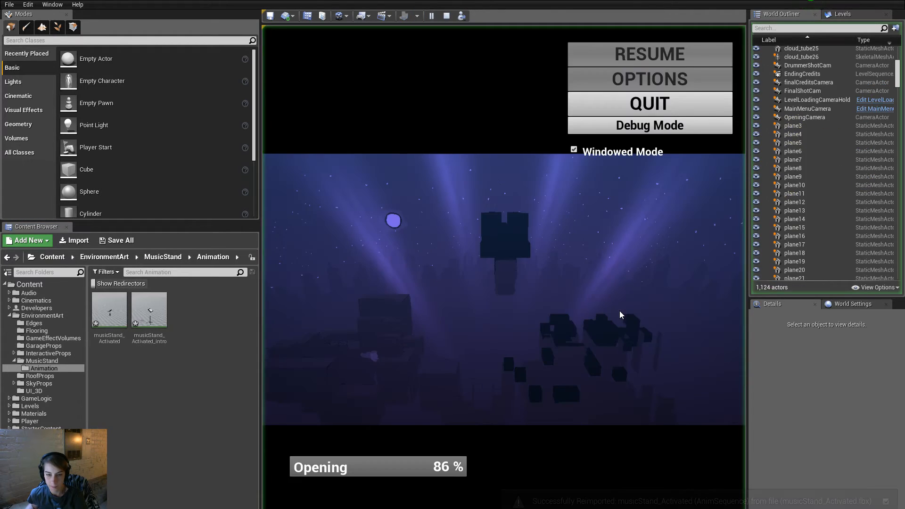
pyautogui.press('F11')
pyautogui.press('Escape')
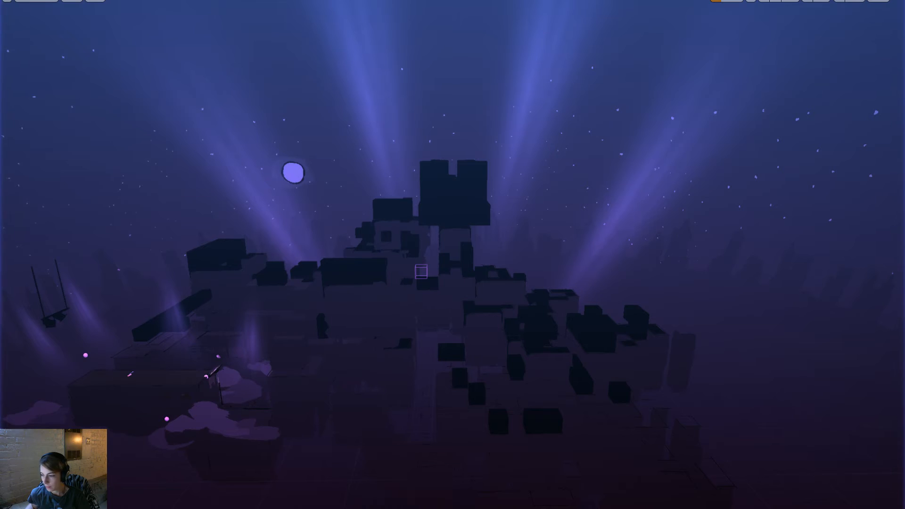
pyautogui.press('F11')
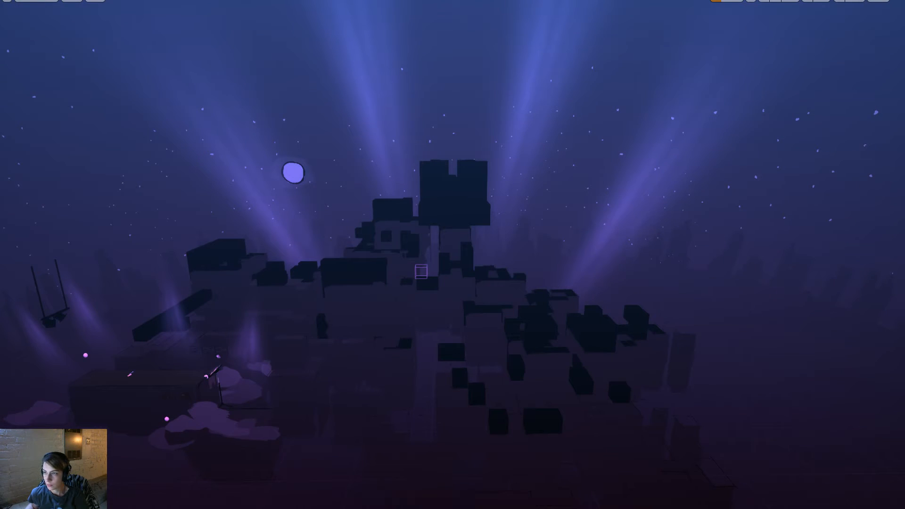
# Play the level full screen, walk the character along the rooftop toward the music stand, and stop playing.
pyautogui.hotkey('alt', 'p')
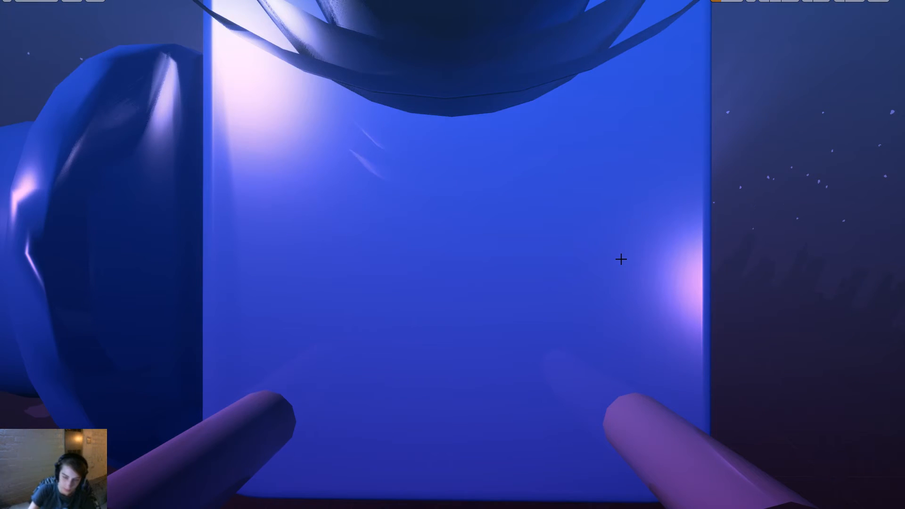
pyautogui.press('F11')
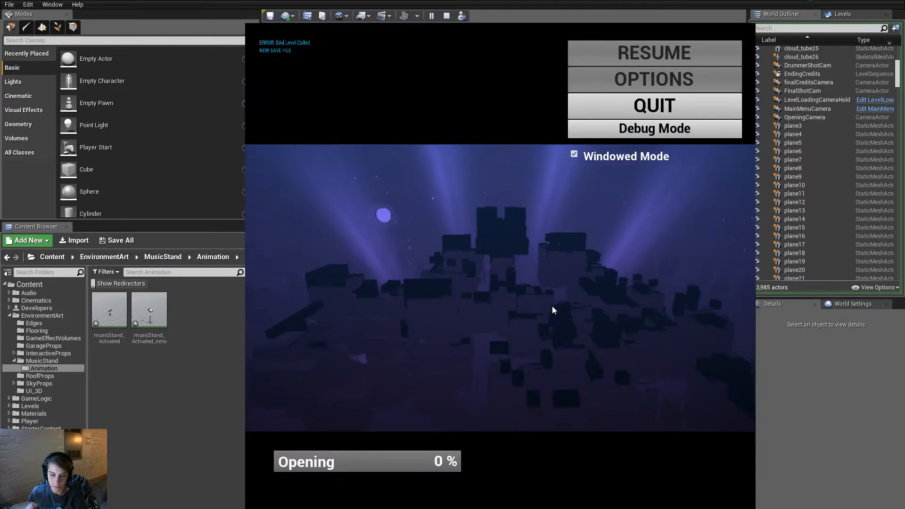
pyautogui.press('F11')
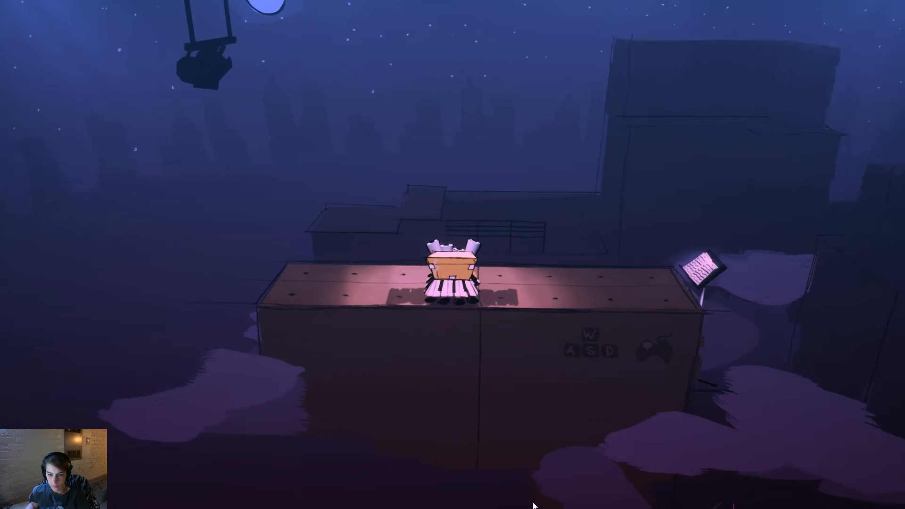
pyautogui.press('d')
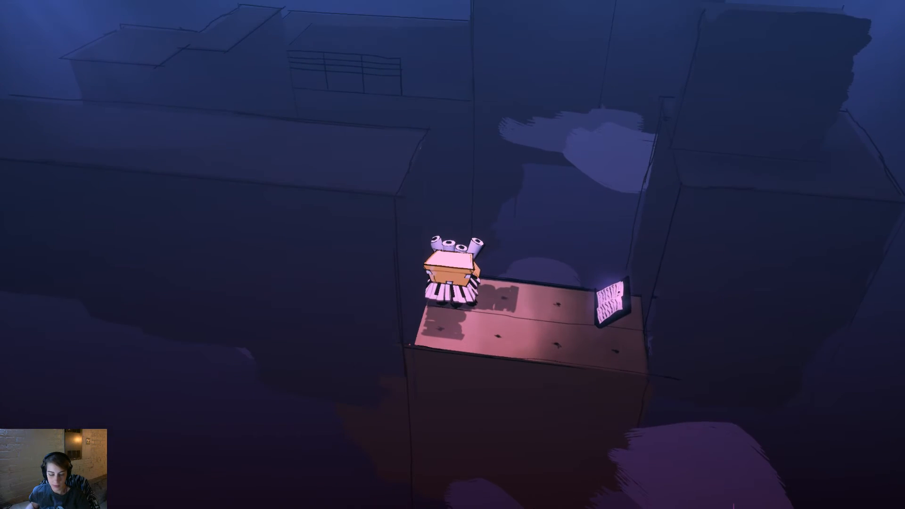
pyautogui.press('Escape')
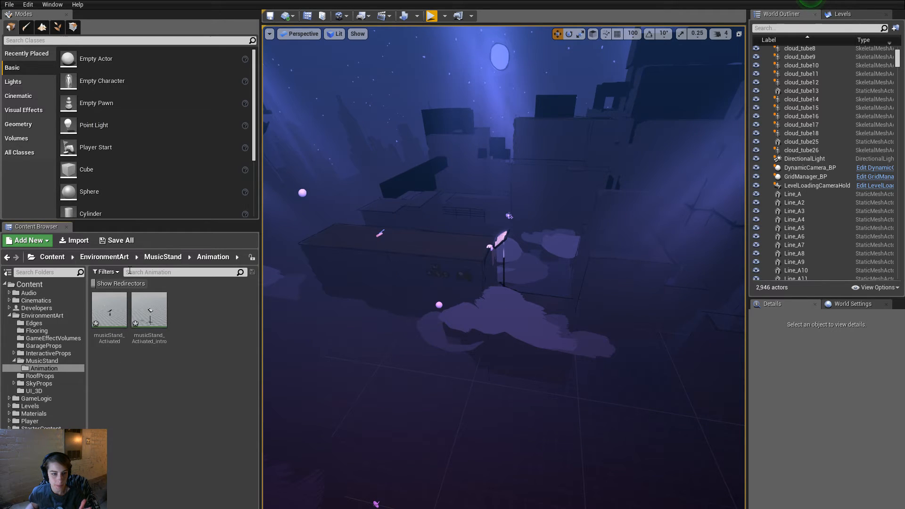
# Open musicStand_animBP from the MusicStand folder and examine its Idle state, Anim Graph and state machine.
pyautogui.click(161, 257)
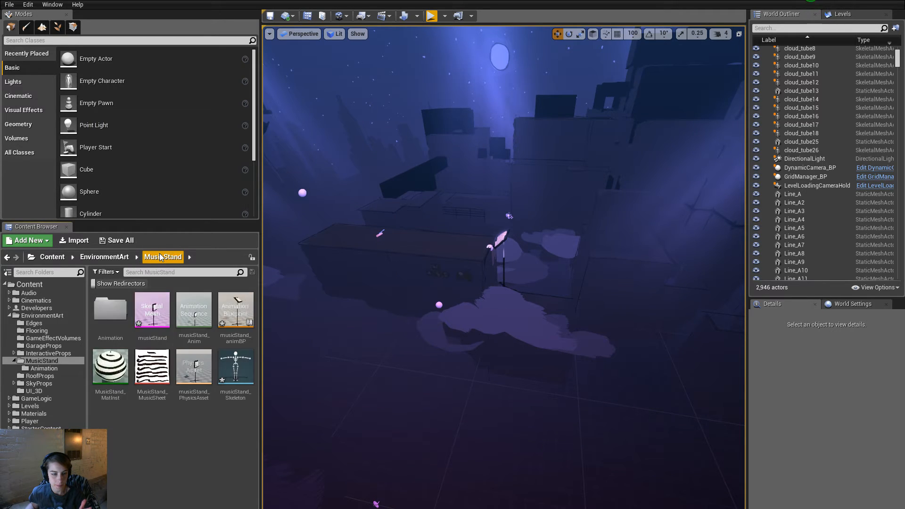
pyautogui.doubleClick(239, 325)
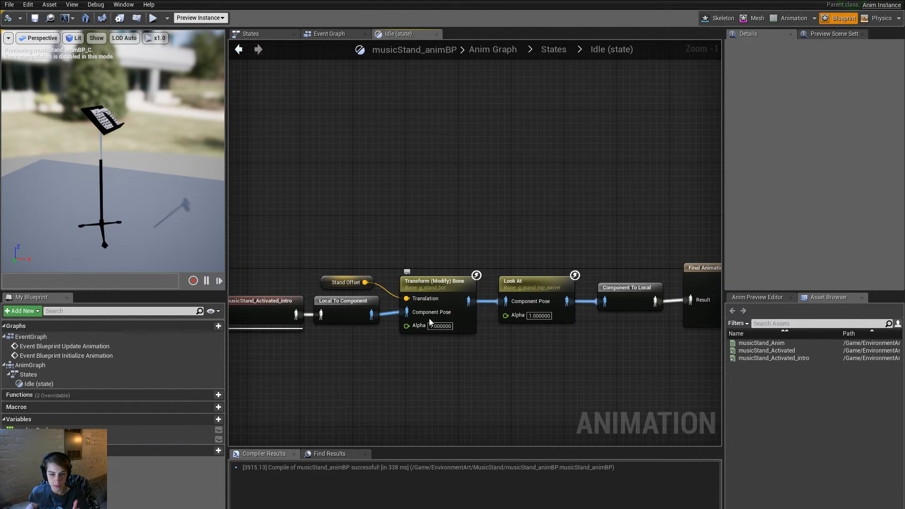
pyautogui.moveTo(429, 322); pyautogui.dragTo(500, 353, button='right')
pyautogui.click(340, 309)
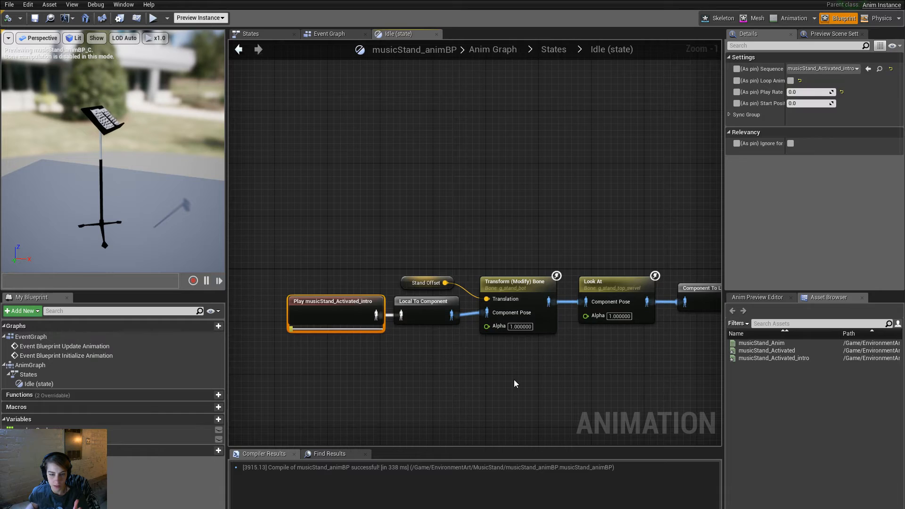
pyautogui.click(554, 49)
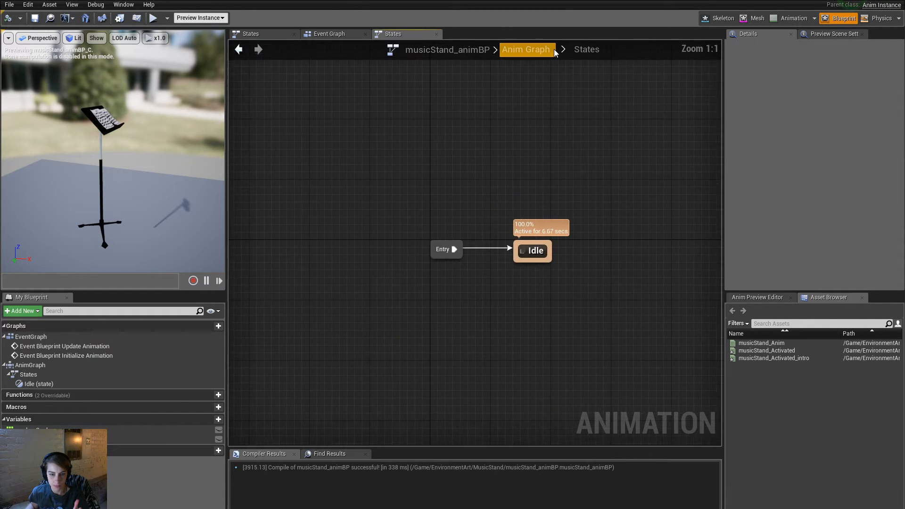
pyautogui.click(506, 53)
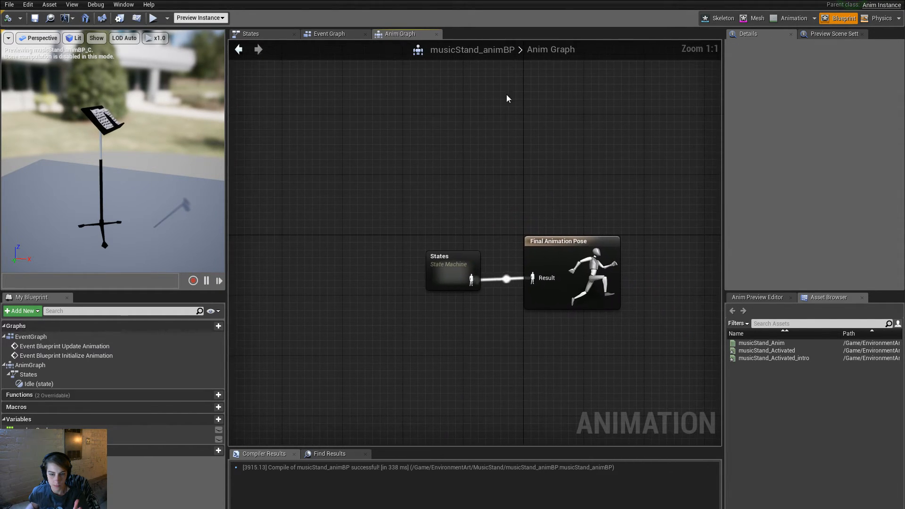
pyautogui.doubleClick(441, 278)
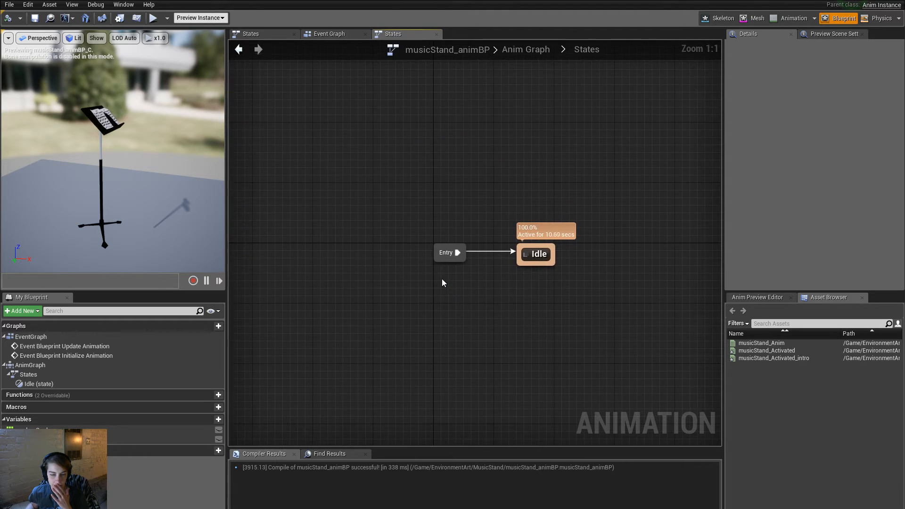
# In the Idle state, set the Transform (Modify) Bone node's bone to modify to g_stand_ground.
pyautogui.doubleClick(542, 256)
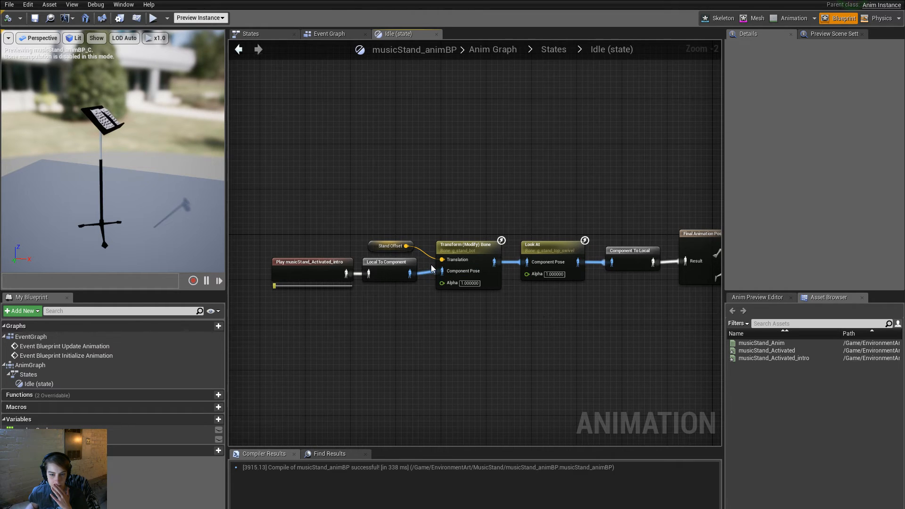
pyautogui.scroll(2, 483, 273)
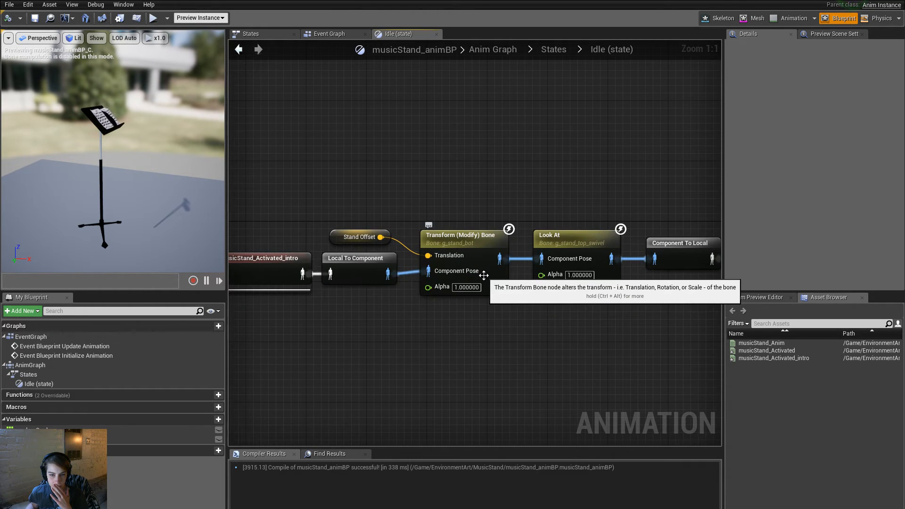
pyautogui.click(483, 275)
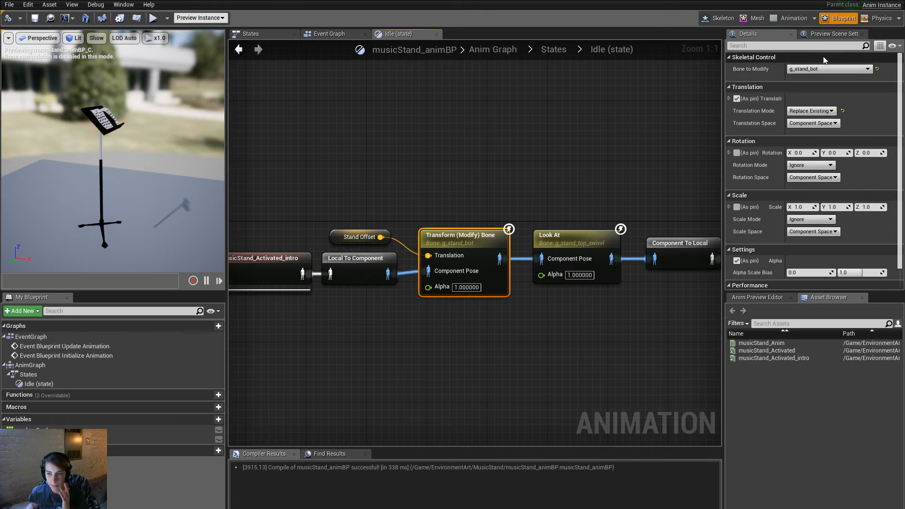
pyautogui.click(829, 69)
pyautogui.click(828, 135)
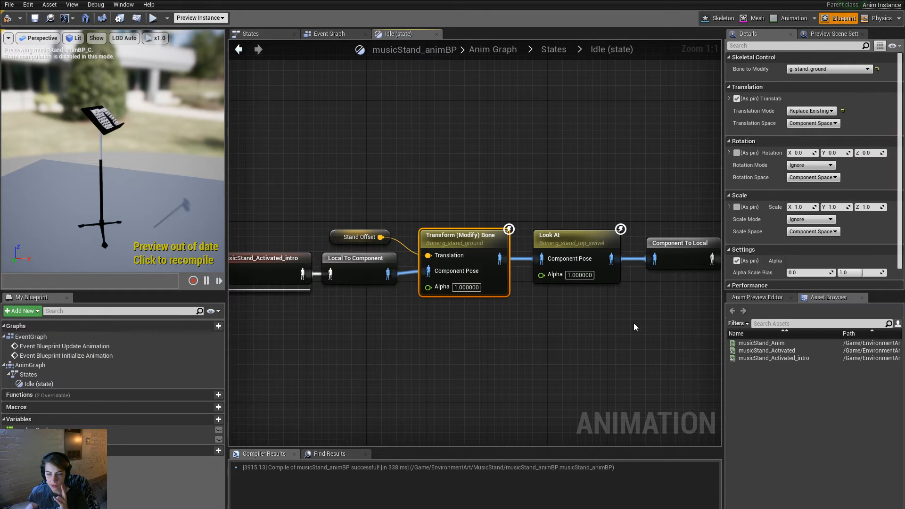
pyautogui.click(626, 322)
# Move the Stand Offset, Local To Component, Transform (Modify) Bone, Look At and Component To Local nodes from the Idle state into the Anim Graph.
pyautogui.moveTo(618, 320); pyautogui.dragTo(570, 327, button='right')
pyautogui.scroll(-1, 530, 310)
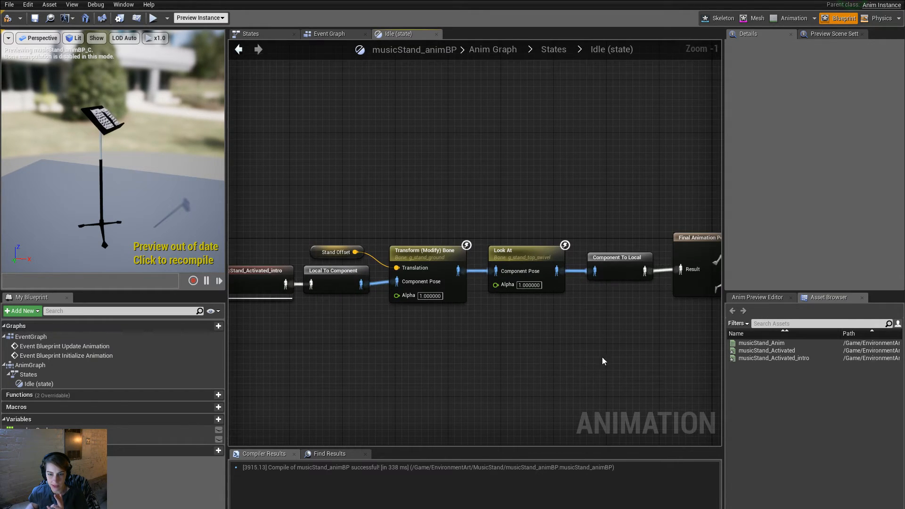
pyautogui.moveTo(617, 350); pyautogui.dragTo(333, 211)
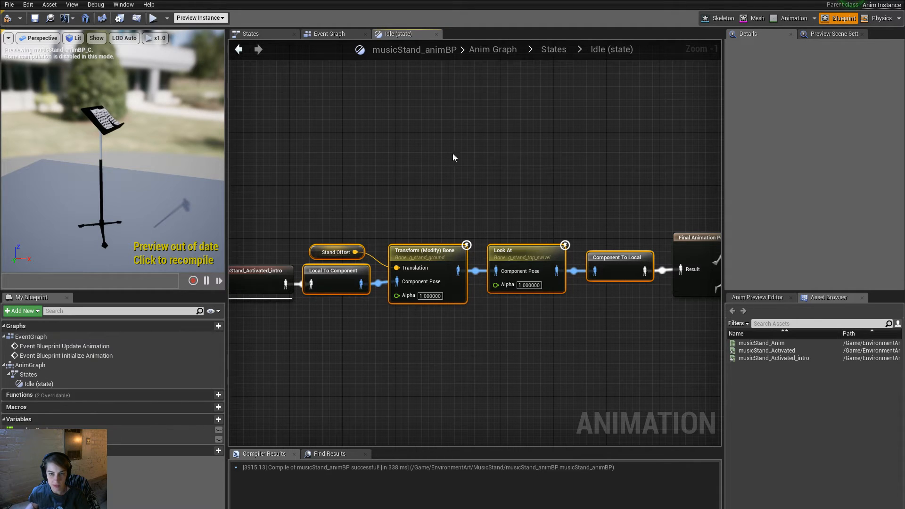
pyautogui.press('Delete')
pyautogui.click(481, 51)
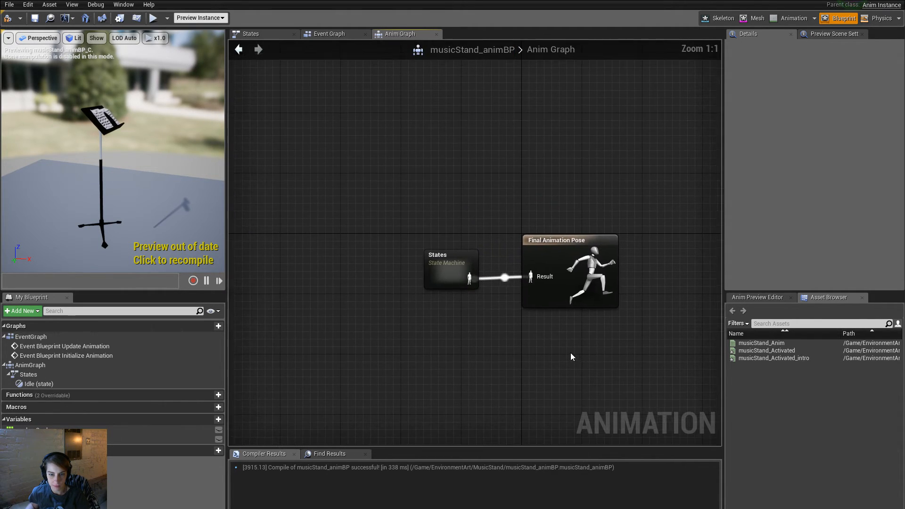
pyautogui.moveTo(542, 255); pyautogui.dragTo(304, 252)
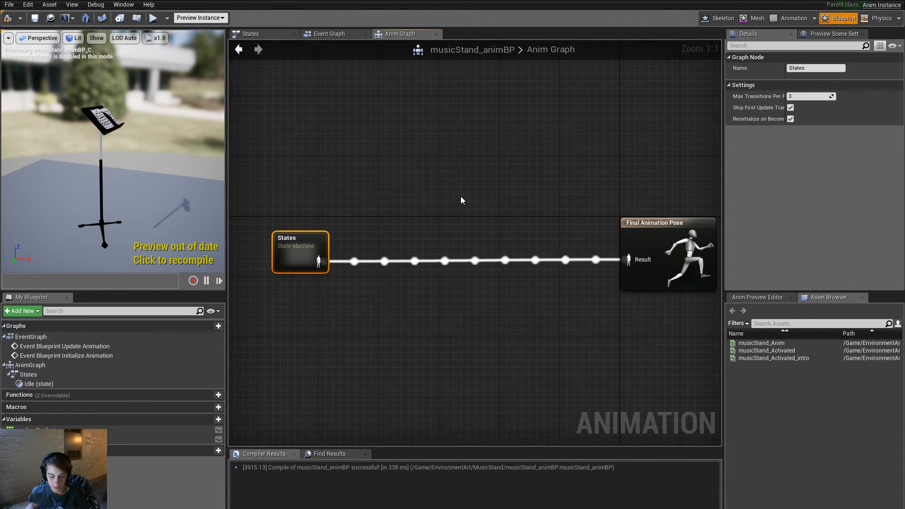
pyautogui.hotkey('ctrl', 'v')
pyautogui.moveTo(486, 208); pyautogui.dragTo(360, 253)
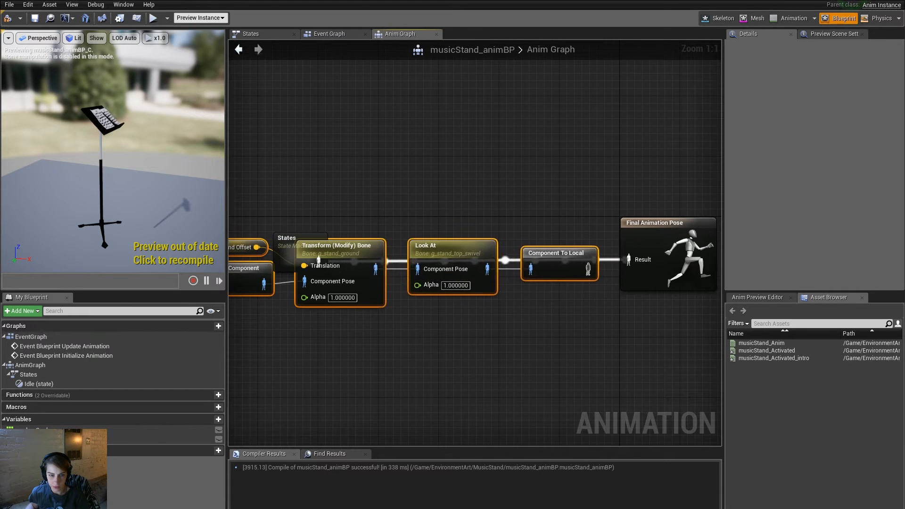
# Place the States node ahead of the pasted nodes and connect its output to Local To Component.
pyautogui.moveTo(324, 218); pyautogui.dragTo(515, 220, button='right')
pyautogui.moveTo(479, 239); pyautogui.dragTo(282, 252)
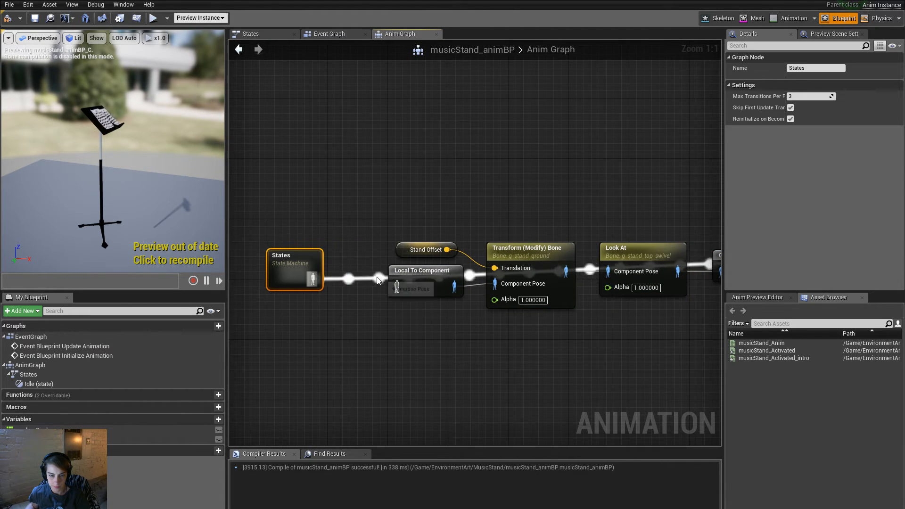
pyautogui.moveTo(397, 286); pyautogui.dragTo(310, 279)
pyautogui.click(361, 207)
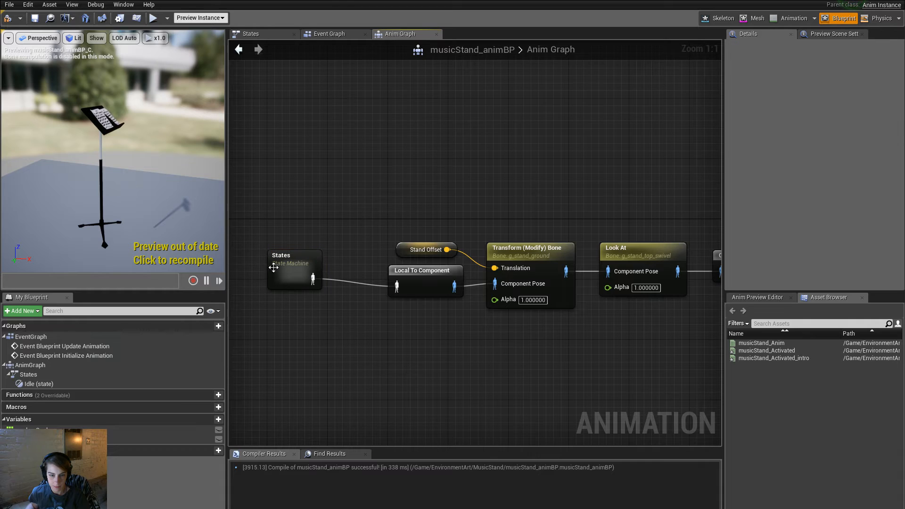
# Open the States state machine and move the Idle state closer to the Entry node.
pyautogui.doubleClick(285, 270)
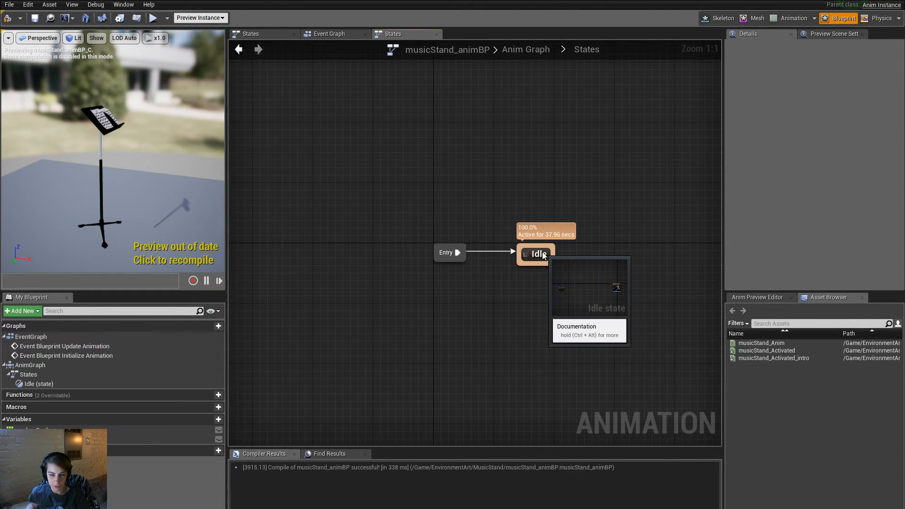
pyautogui.click(510, 249)
pyautogui.moveTo(512, 250); pyautogui.dragTo(505, 258)
pyautogui.click(629, 270)
pyautogui.moveTo(546, 279); pyautogui.dragTo(486, 279, button='right')
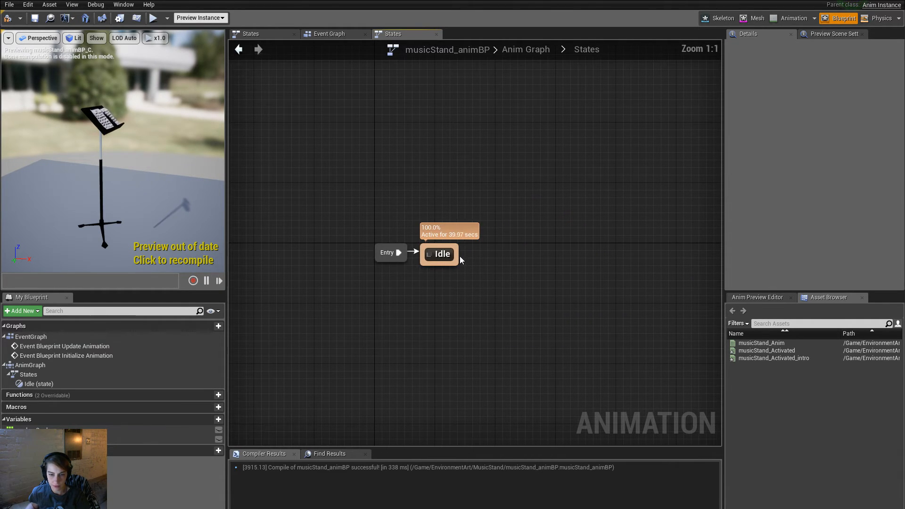
# Add a state named Activated with a transition from Idle, and line it up beside the Idle state.
pyautogui.moveTo(460, 258); pyautogui.dragTo(526, 254)
pyautogui.click(576, 280)
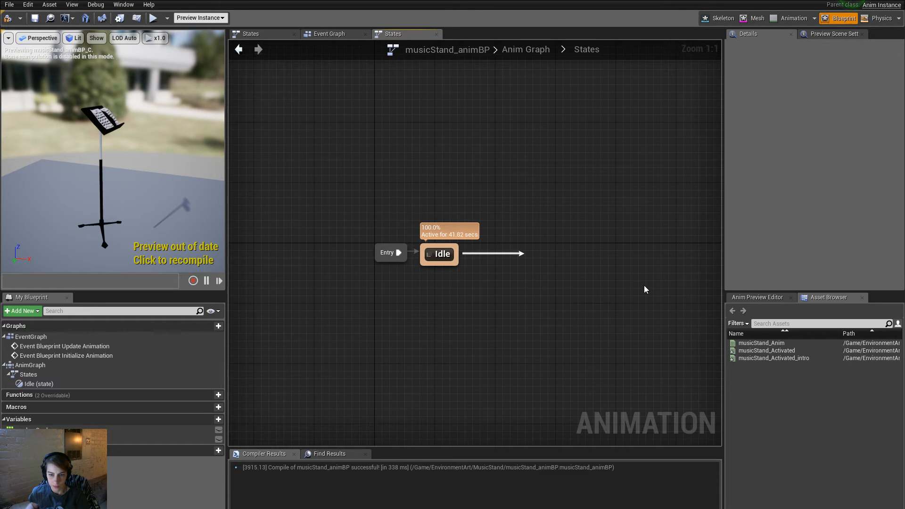
pyautogui.write('acti')
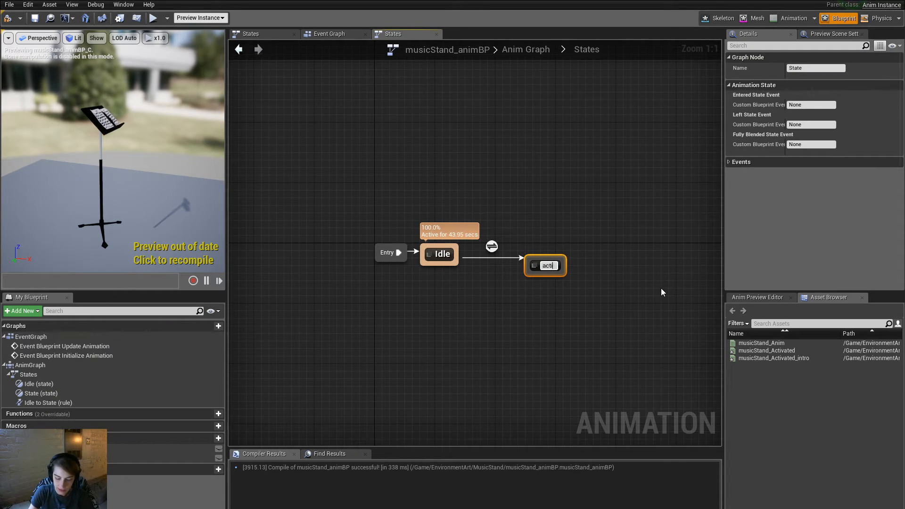
pyautogui.write('vatedActivated')
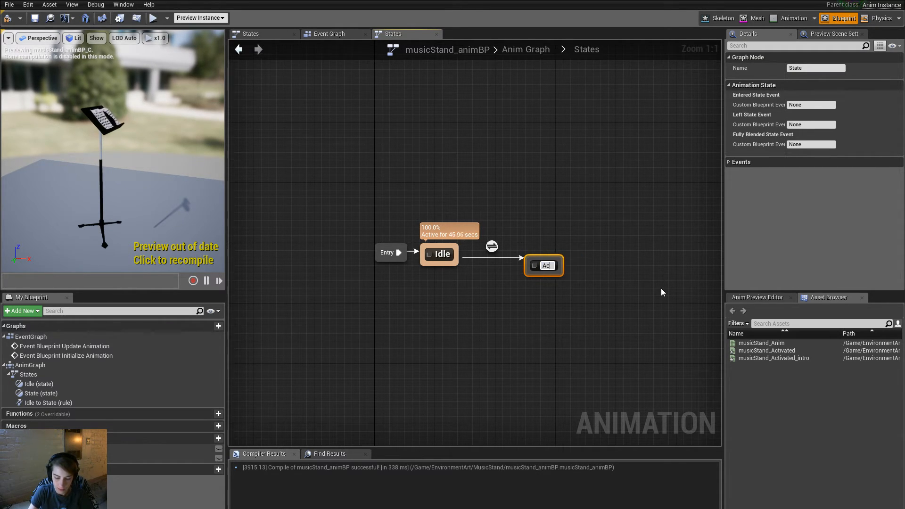
pyautogui.press('Return')
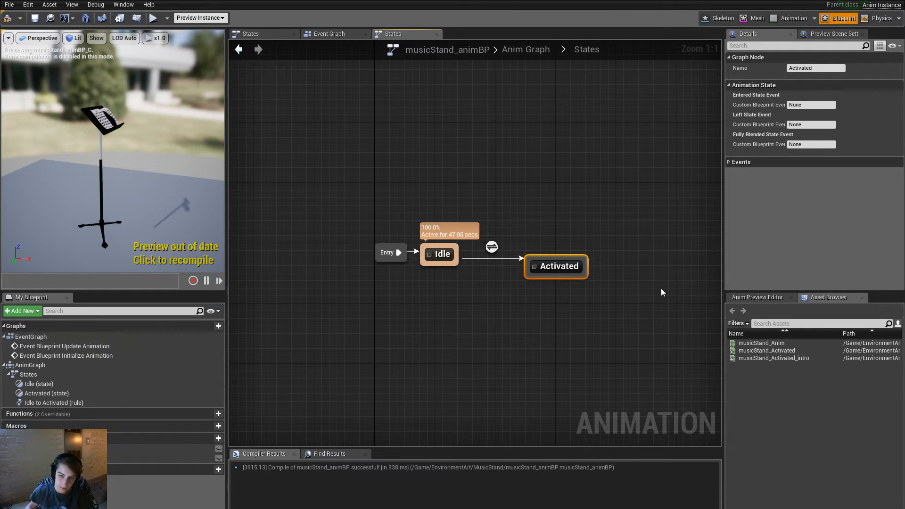
pyautogui.moveTo(546, 267); pyautogui.dragTo(508, 254)
pyautogui.click(526, 211)
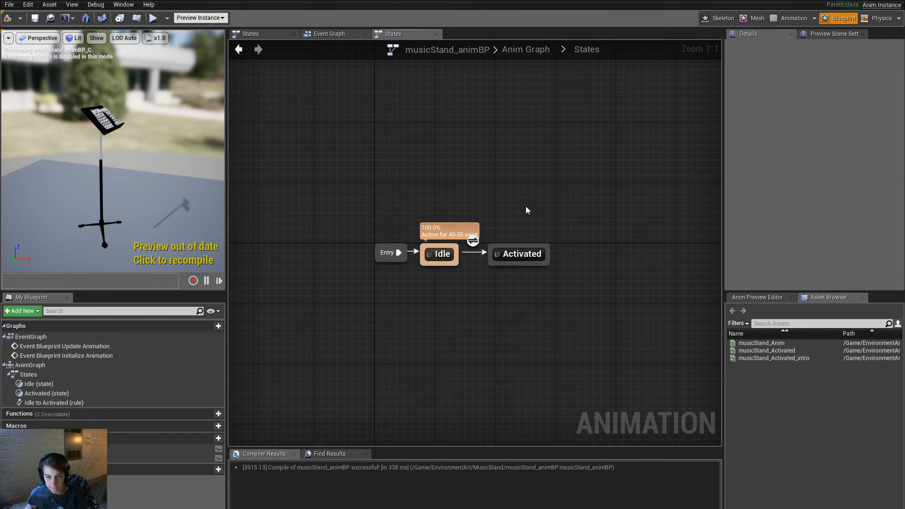
# In the Idle state, move the Play musicStand_Activated_intro node beside Final Animation Pose and connect it to Result.
pyautogui.click(439, 254)
pyautogui.doubleClick(438, 254)
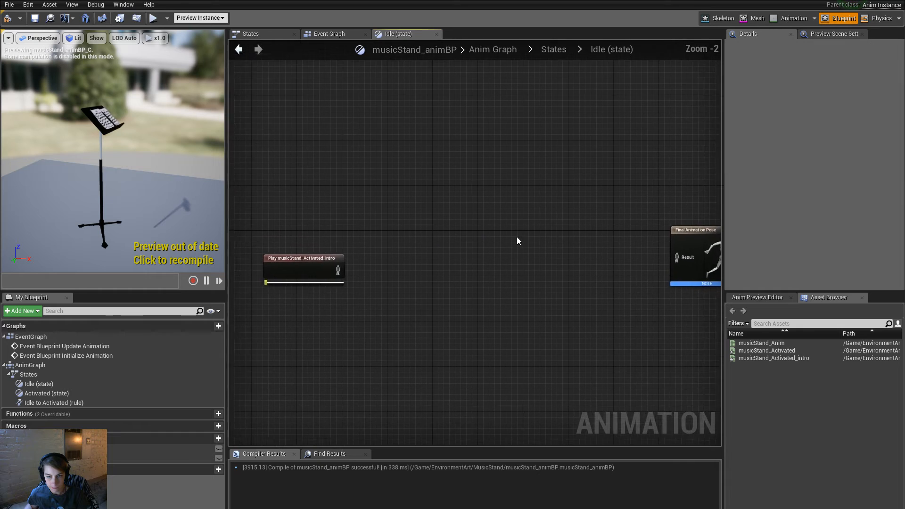
pyautogui.moveTo(334, 291); pyautogui.dragTo(532, 280)
pyautogui.moveTo(710, 264); pyautogui.dragTo(566, 257)
pyautogui.click(621, 224)
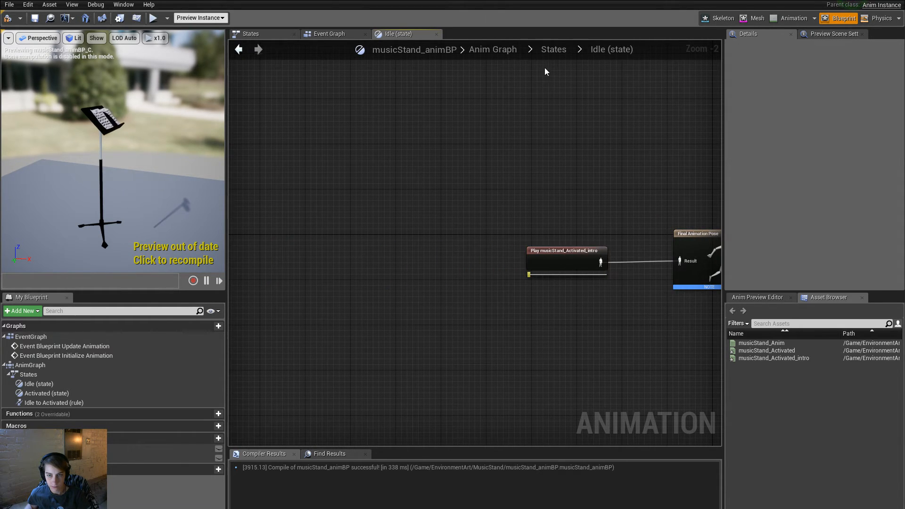
pyautogui.click(553, 50)
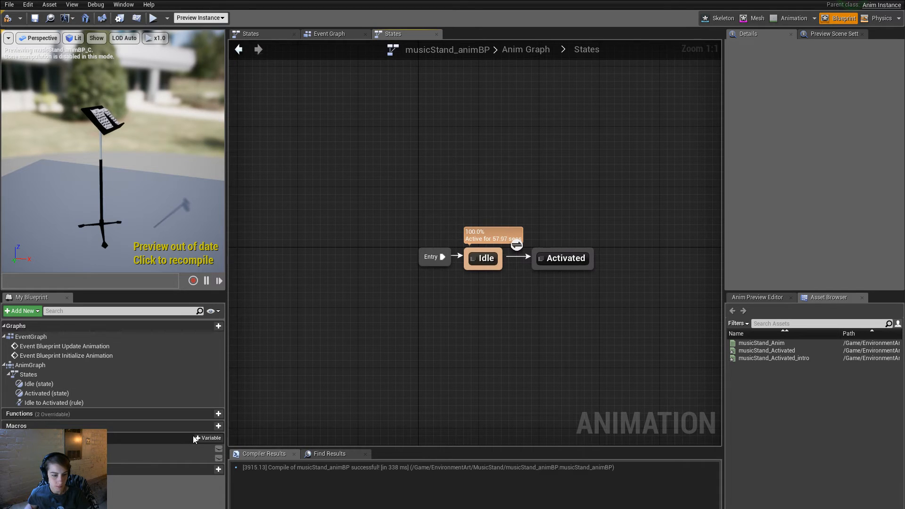
# Create a Boolean variable named isActivated and feed it into Can Enter Transition in the Idle to Activated rule.
pyautogui.click(210, 438)
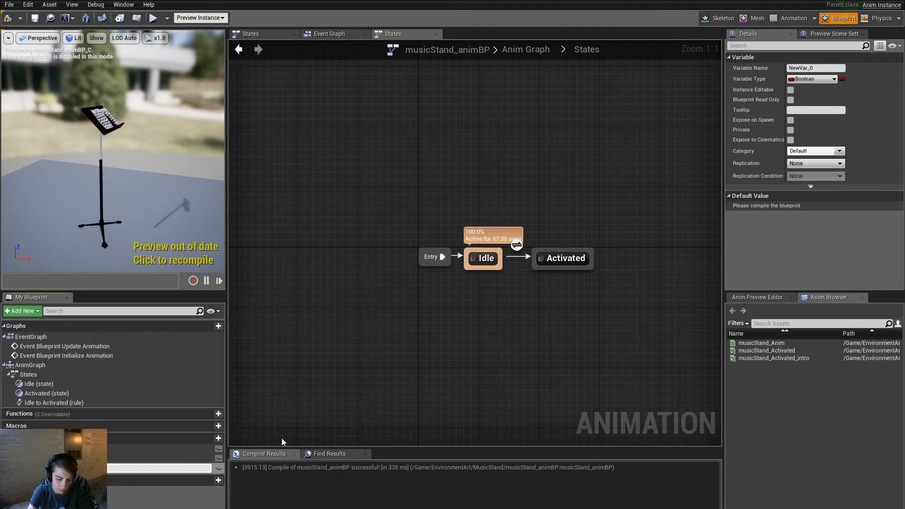
pyautogui.press('Return')
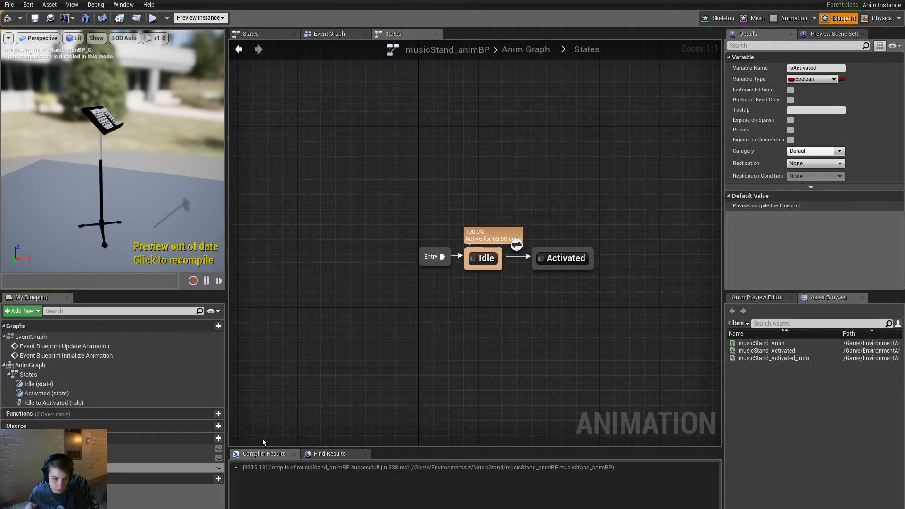
pyautogui.doubleClick(516, 244)
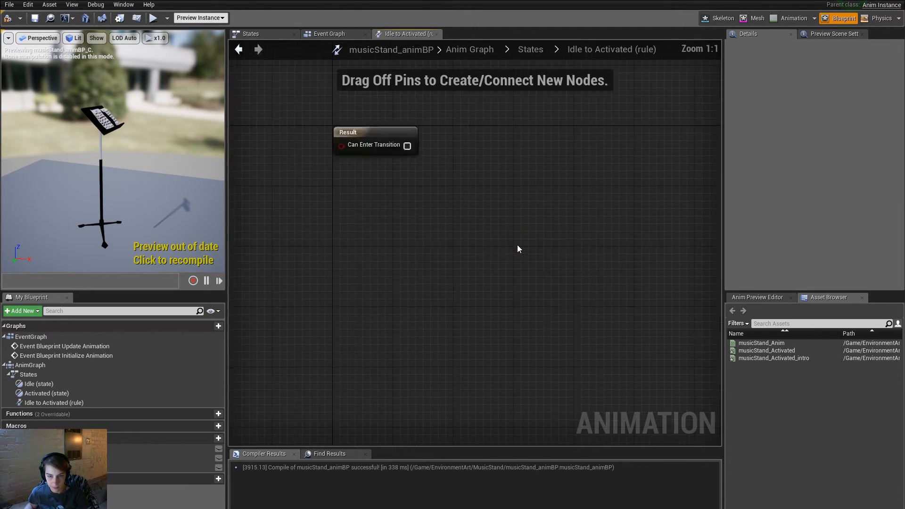
pyautogui.keyDown('ctrl'); pyautogui.moveTo(329, 248); pyautogui.dragTo(329, 248); pyautogui.keyUp('ctrl')
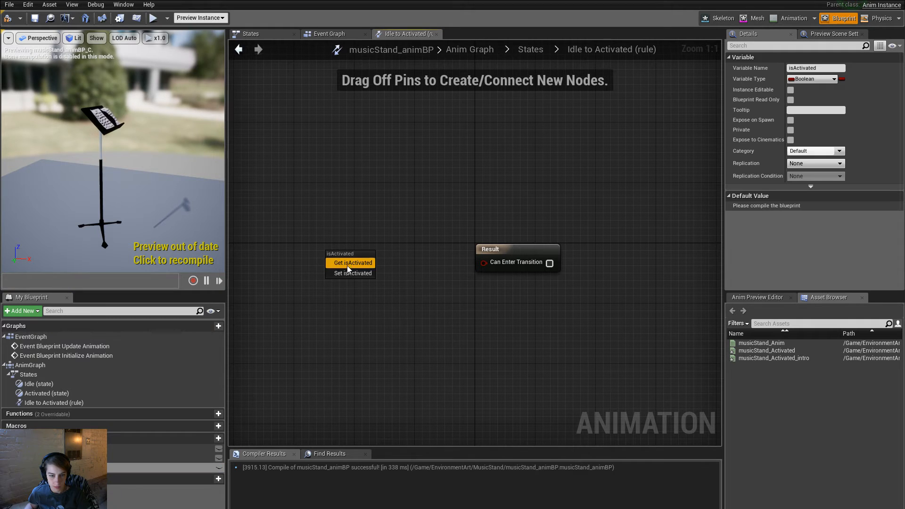
pyautogui.moveTo(377, 267); pyautogui.dragTo(438, 266)
pyautogui.click(530, 49)
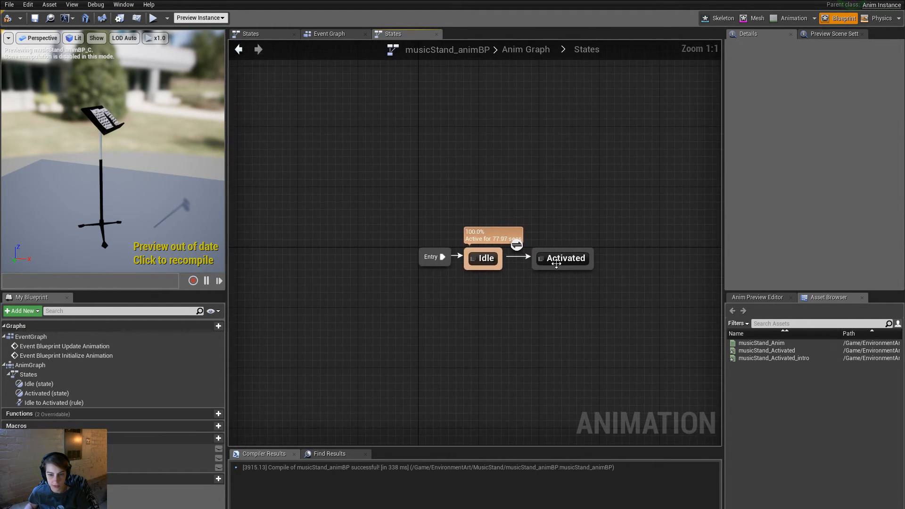
# In the Activated state, add a Play musicStand_Activated node connected to Final Animation Pose, and recompile the animation blueprint.
pyautogui.doubleClick(555, 260)
pyautogui.moveTo(346, 315); pyautogui.dragTo(370, 315, button='right')
pyautogui.rightClick(366, 270)
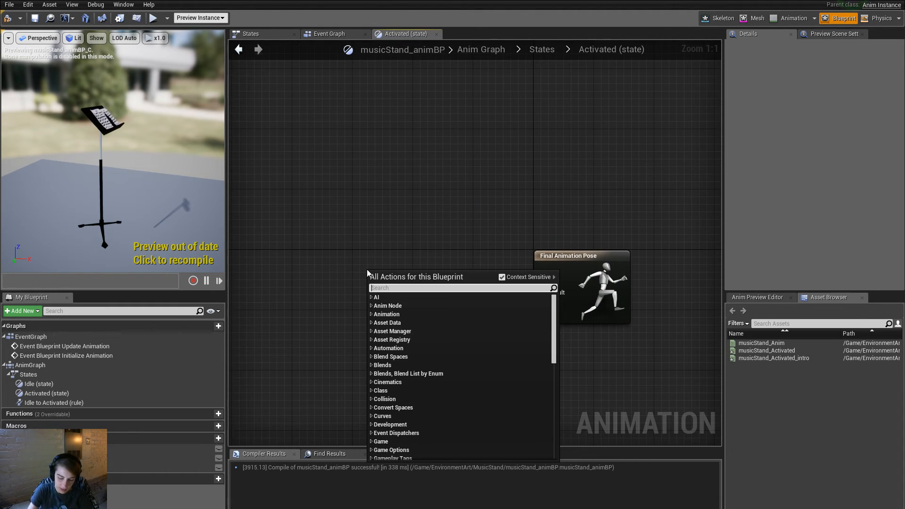
pyautogui.write('activate')
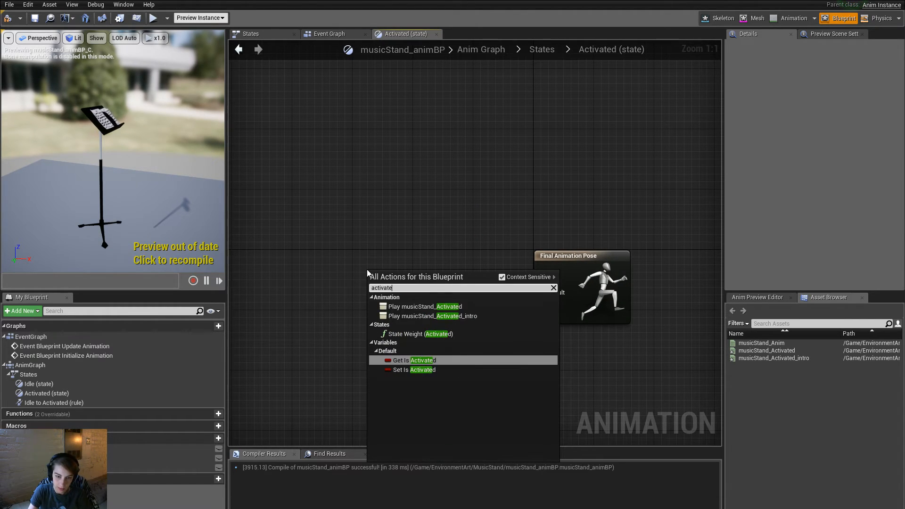
pyautogui.click(436, 307)
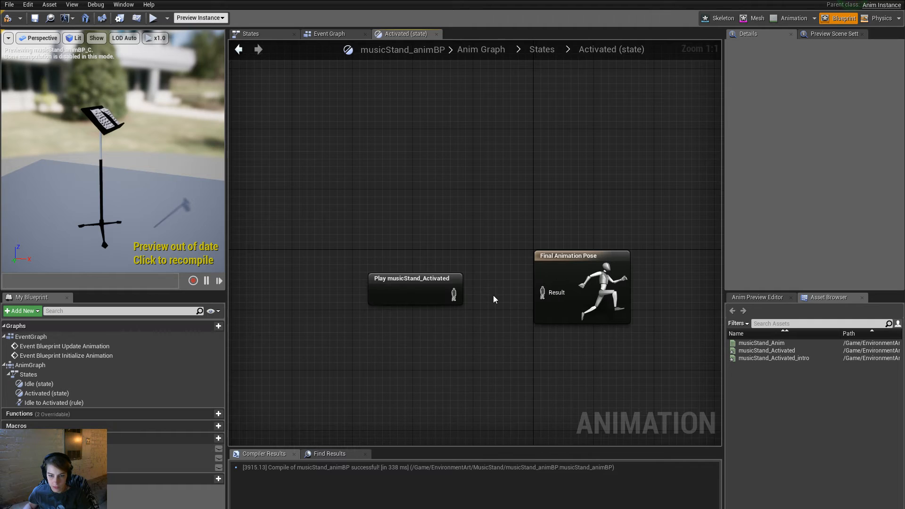
pyautogui.moveTo(541, 292); pyautogui.dragTo(465, 293)
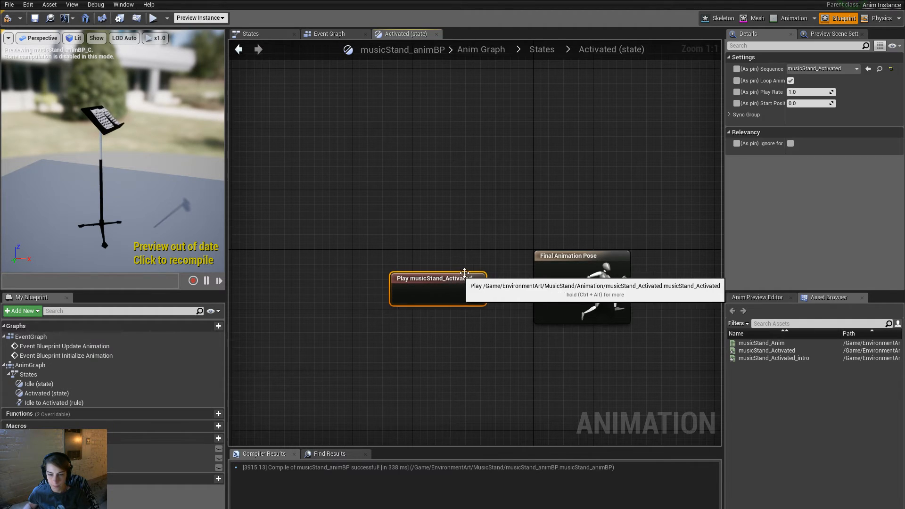
pyautogui.click(400, 163)
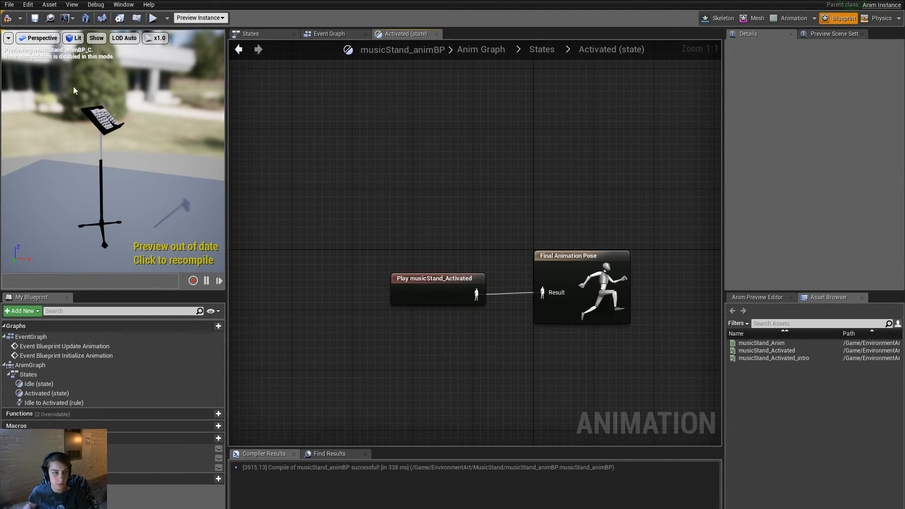
pyautogui.click(170, 253)
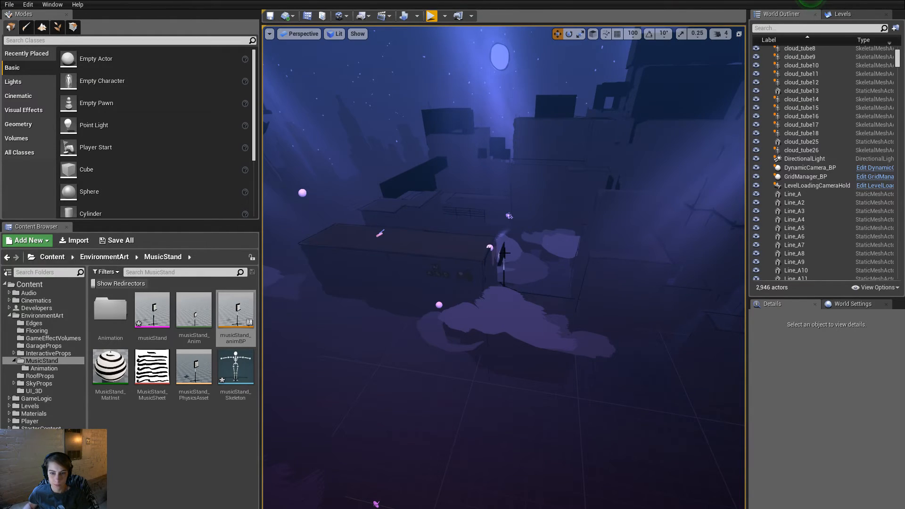
# Select the StreetLamp_A music stand actor in the level and bring up its blueprint editing options.
pyautogui.click(505, 253)
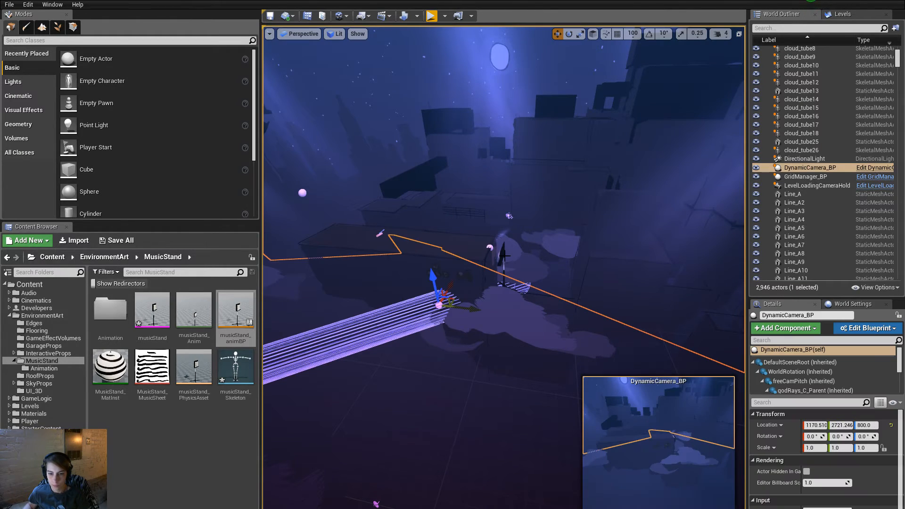
pyautogui.moveTo(555, 317)
pyautogui.mouseDown(button='right')
pyautogui.moveTo(579, 278)
pyautogui.moveTo(612, 273)
pyautogui.moveTo(556, 306)
pyautogui.moveTo(555, 317)
pyautogui.mouseUp(button='right')
pyautogui.press('w')
pyautogui.click(556, 420)
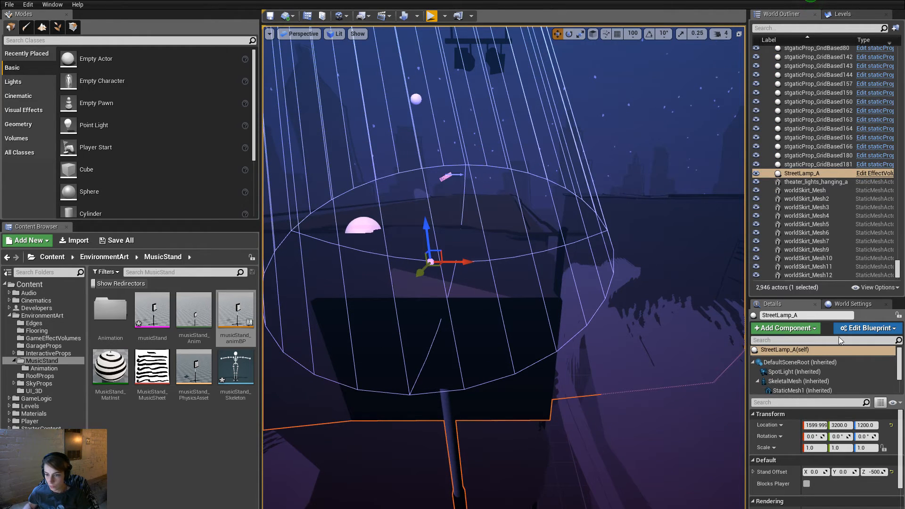
pyautogui.click(851, 328)
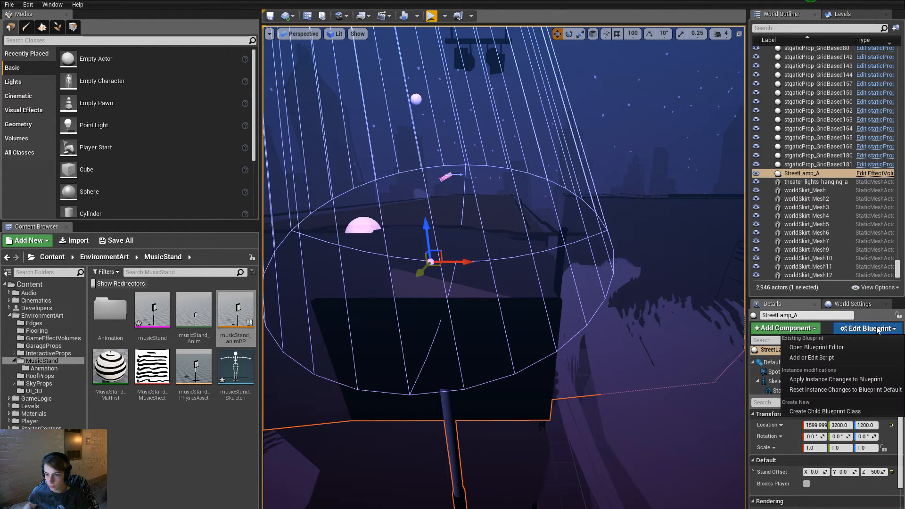
# Open the selected StreetLamp_A actor's blueprint editor and reposition the musicStandInit node group below the BeginPlay nodes.
pyautogui.click(847, 349)
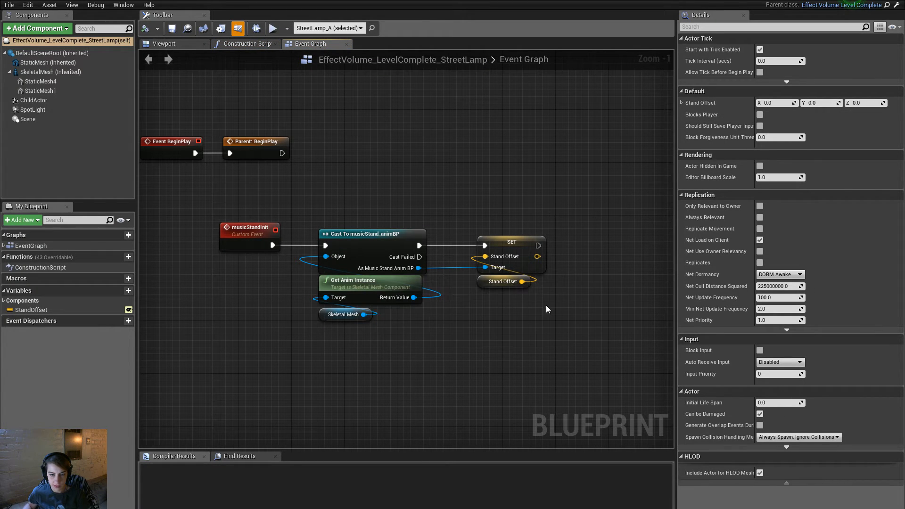
pyautogui.moveTo(413, 274); pyautogui.dragTo(466, 338)
pyautogui.click(320, 180)
pyautogui.scroll(-4, 318, 246)
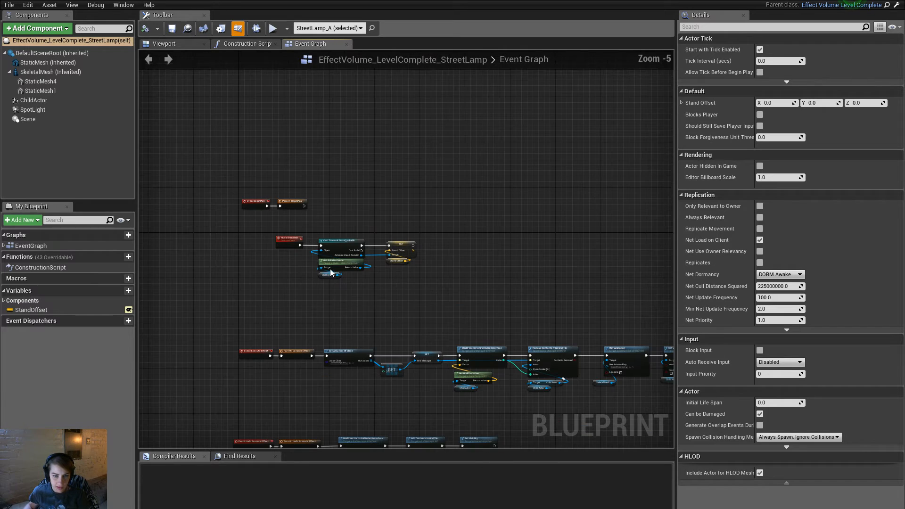
pyautogui.moveTo(452, 307); pyautogui.dragTo(230, 266)
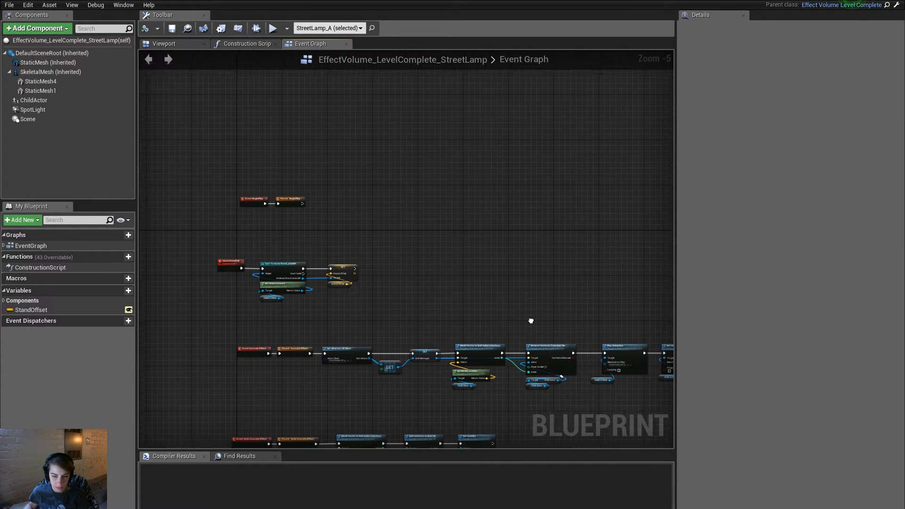
pyautogui.scroll(4, 448, 304)
pyautogui.moveTo(610, 234); pyautogui.dragTo(379, 226, button='right')
pyautogui.rightClick(333, 320)
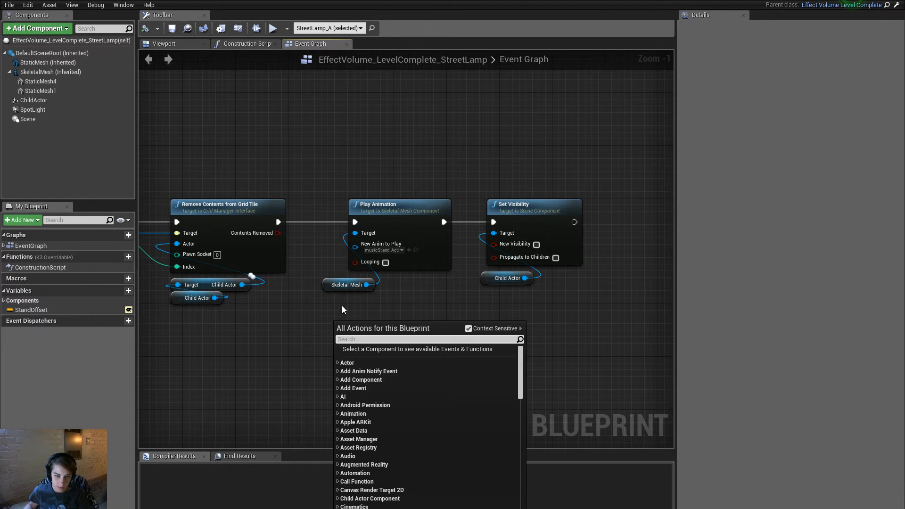
pyautogui.press('Escape')
pyautogui.moveTo(362, 285); pyautogui.dragTo(902, 472, button='right')
# Promote the cast's Music Stand Anim BP output to a variable named animBP, placing its Set node after the Stand Offset setter.
pyautogui.moveTo(341, 268); pyautogui.dragTo(427, 331)
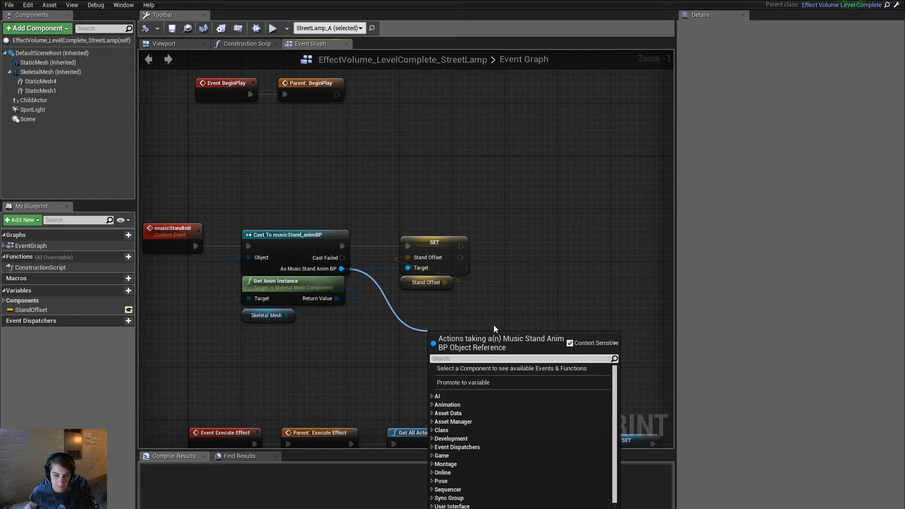
pyautogui.press('Escape')
pyautogui.click(517, 376)
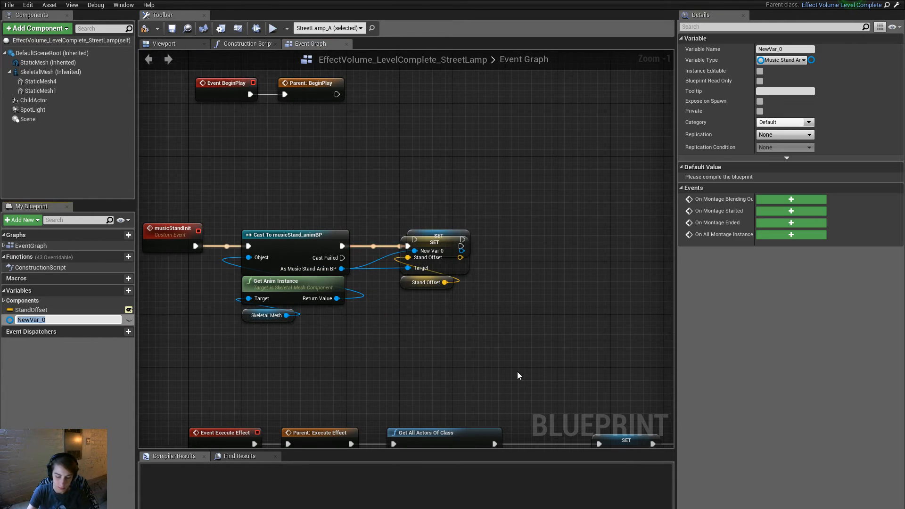
pyautogui.write('animBOP')
pyautogui.press('BackSpace')
pyautogui.press('BackSpace')
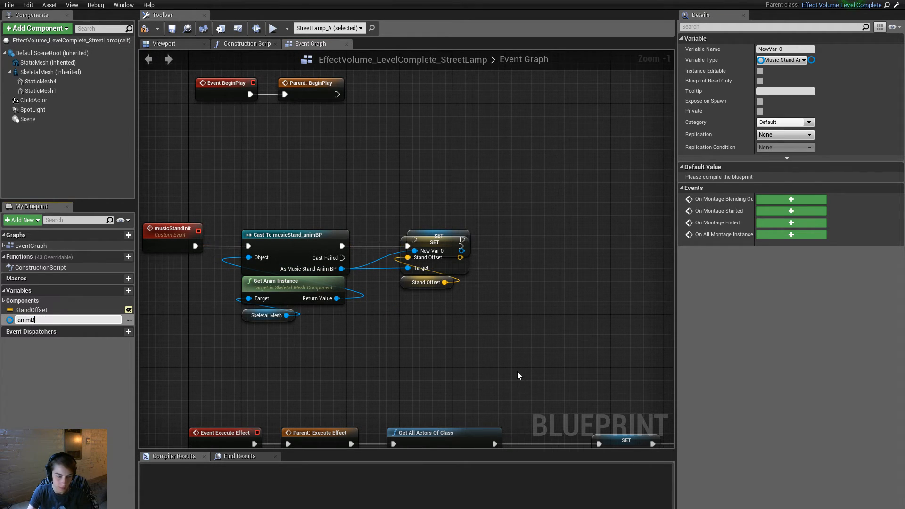
pyautogui.write('P')
pyautogui.press('Return')
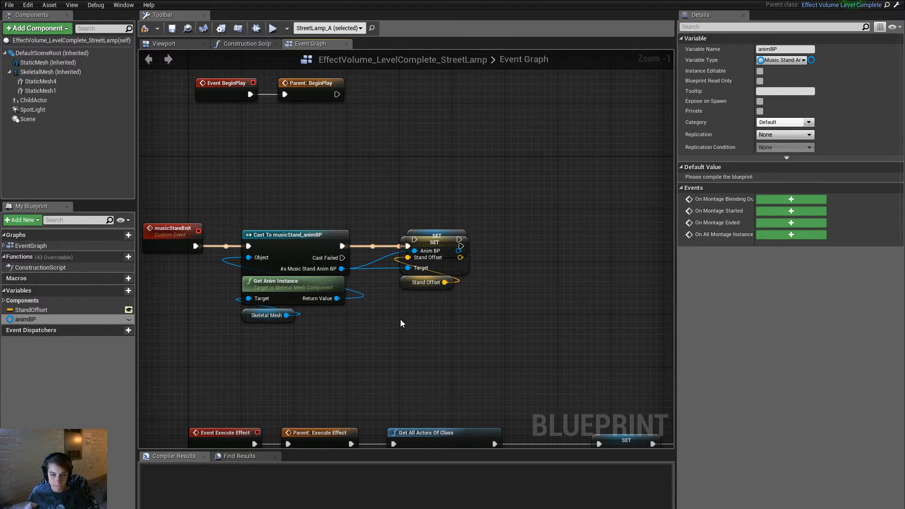
pyautogui.moveTo(436, 235); pyautogui.dragTo(459, 245)
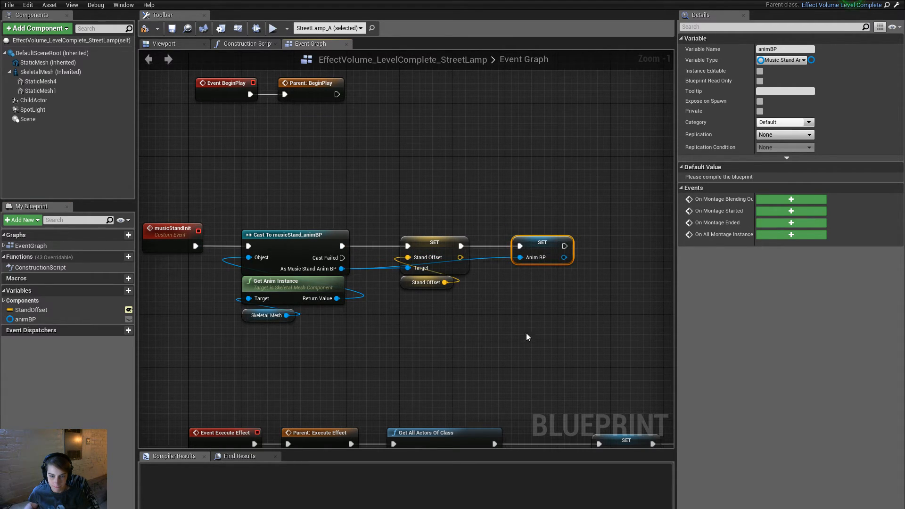
pyautogui.click(526, 332)
# Add an Anim BP getter near the Set Visibility node and attach an Is Activated setter to it, with Is Activated enabled.
pyautogui.moveTo(584, 365); pyautogui.dragTo(344, 323, button='right')
pyautogui.scroll(-4, 344, 323)
pyautogui.scroll(4, 481, 361)
pyautogui.moveTo(597, 408); pyautogui.dragTo(361, 409, button='right')
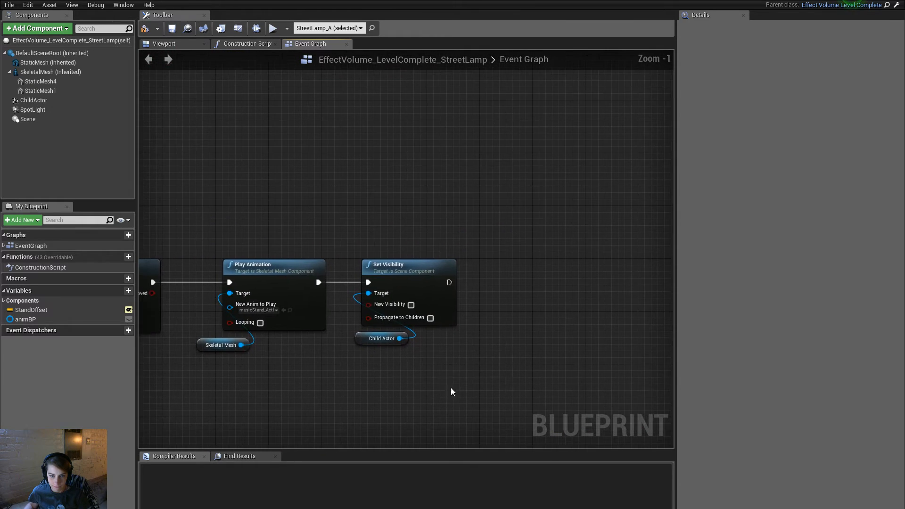
pyautogui.moveTo(28, 319); pyautogui.dragTo(542, 331)
pyautogui.click(446, 375)
pyautogui.write('set activa')
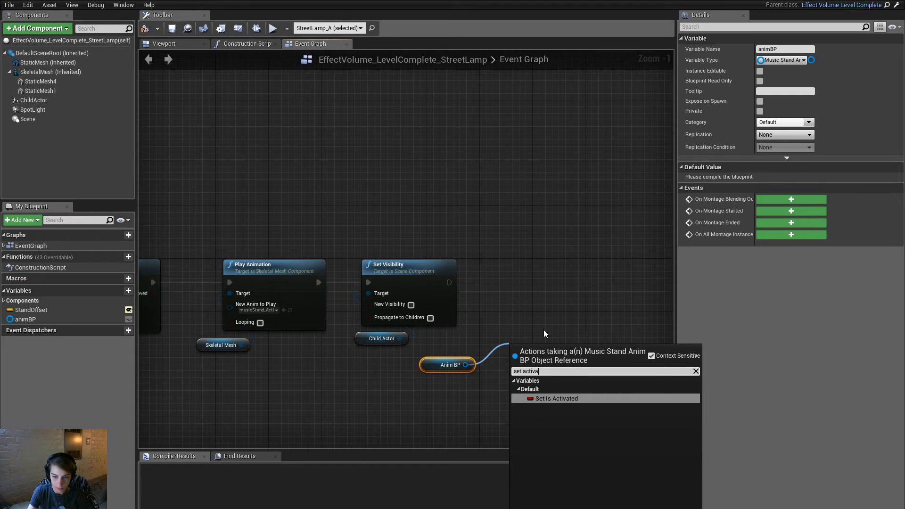
pyautogui.press('Return')
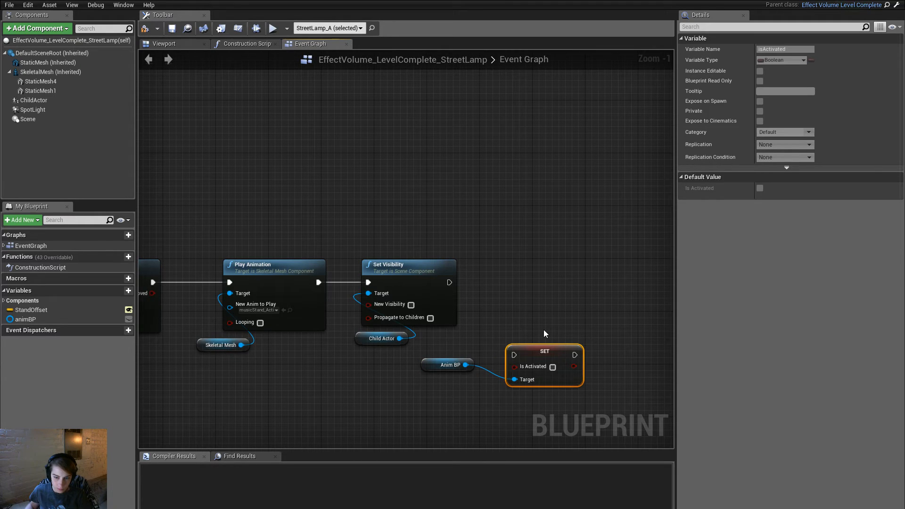
pyautogui.click(552, 367)
# Replace the Play Animation node and its Skeletal Mesh reference with the Is Activated setter, wired between Remove Contents from Grid Tile and Set Visibility.
pyautogui.moveTo(415, 351); pyautogui.dragTo(574, 355)
pyautogui.moveTo(203, 210); pyautogui.dragTo(231, 210, button='right')
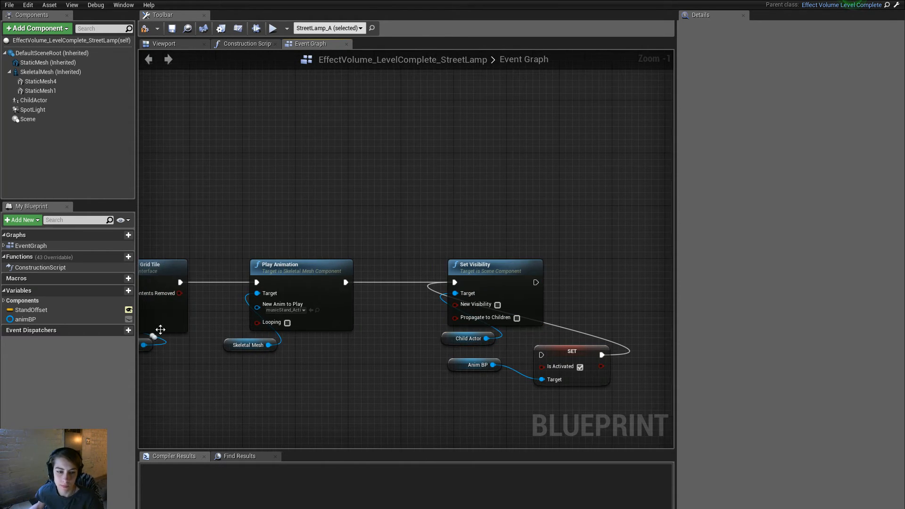
pyautogui.moveTo(230, 210); pyautogui.dragTo(303, 406)
pyautogui.press('Delete')
pyautogui.moveTo(559, 420); pyautogui.dragTo(449, 356)
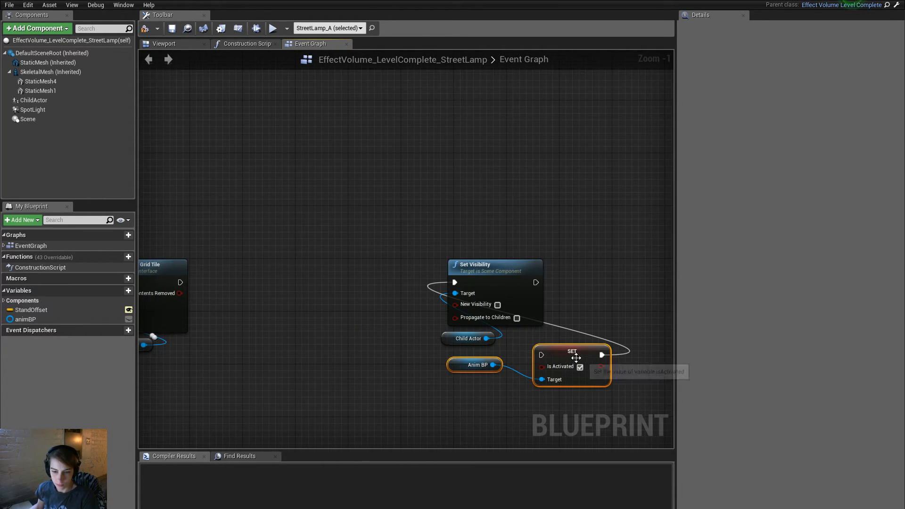
pyautogui.moveTo(569, 361); pyautogui.dragTo(186, 288)
pyautogui.click(318, 350)
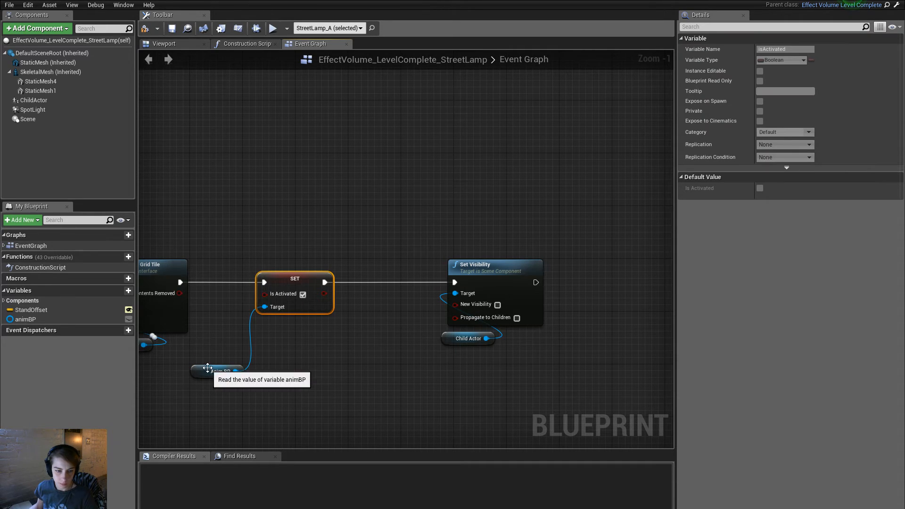
# Tuck the Anim BP getter beneath the Is Activated setter and move the Set Visibility nodes closer to it.
pyautogui.moveTo(209, 371); pyautogui.dragTo(287, 326)
pyautogui.moveTo(332, 351); pyautogui.dragTo(268, 266)
pyautogui.moveTo(414, 212); pyautogui.dragTo(518, 368)
pyautogui.moveTo(472, 261); pyautogui.dragTo(394, 261)
# Duplicate the Is Activated setter with its Anim BP getter and connect the copy after Set Visibility in the Add Contents to Grid Tile chain.
pyautogui.moveTo(441, 377); pyautogui.dragTo(250, 277)
pyautogui.click(260, 225)
pyautogui.scroll(-1, 260, 225)
pyautogui.moveTo(191, 378); pyautogui.dragTo(471, 306, button='right')
pyautogui.moveTo(417, 374); pyautogui.dragTo(673, 306, button='right')
pyautogui.moveTo(568, 330); pyautogui.dragTo(344, 345, button='right')
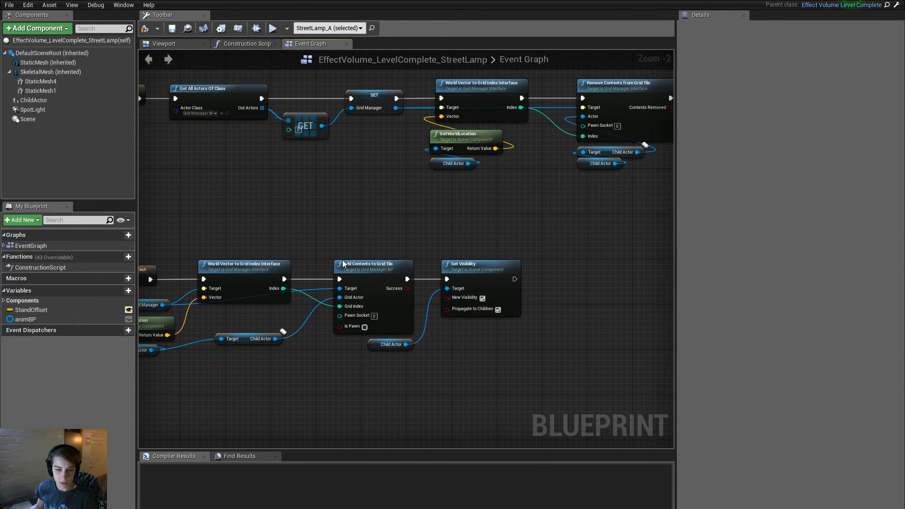
pyautogui.moveTo(393, 323); pyautogui.dragTo(375, 359, button='right')
pyautogui.hotkey('ctrl', 'v')
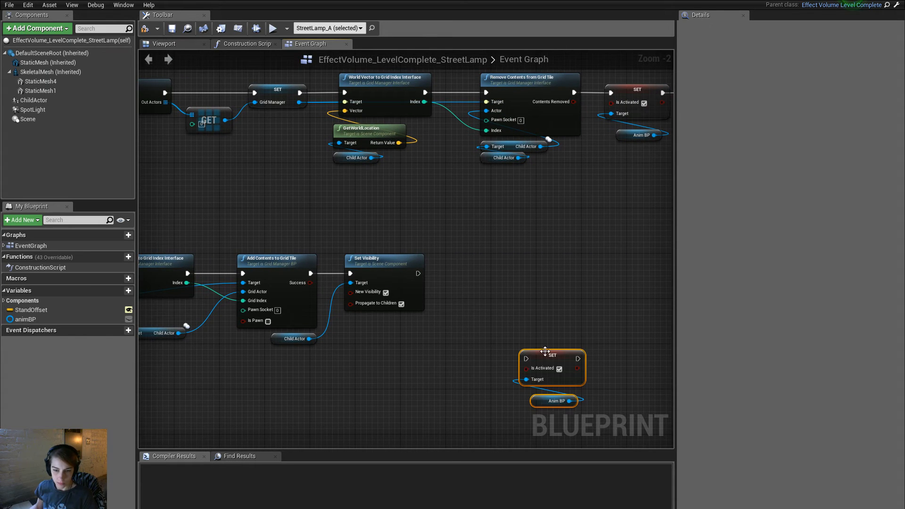
pyautogui.moveTo(547, 351); pyautogui.dragTo(480, 265)
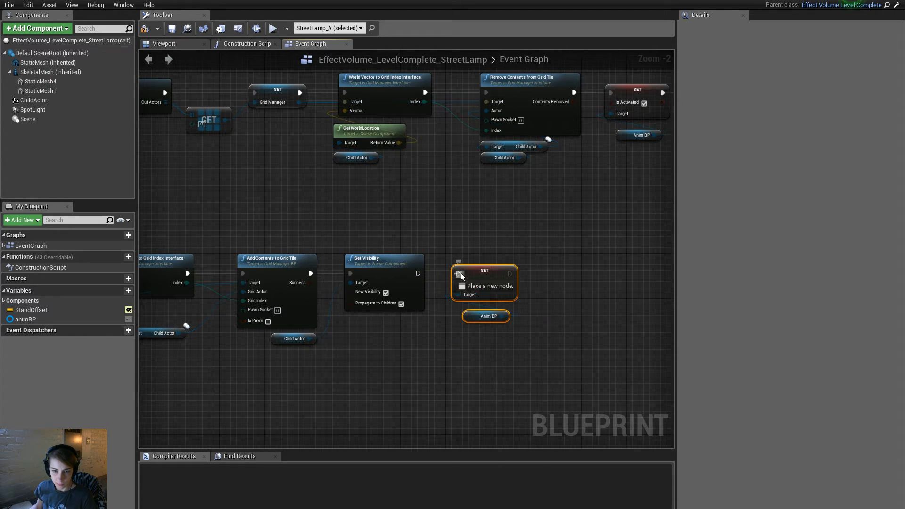
pyautogui.click(427, 260)
pyautogui.moveTo(418, 273); pyautogui.dragTo(458, 274)
pyautogui.click(523, 161)
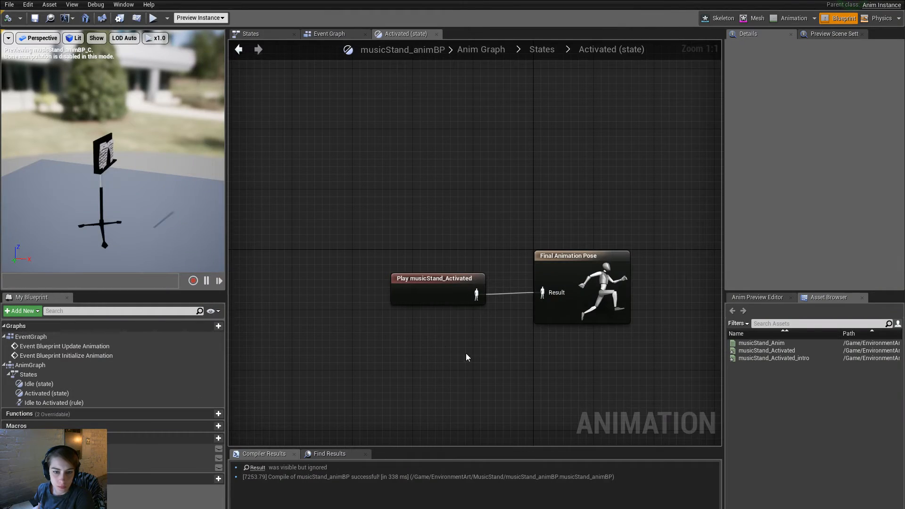
# Set the blend duration of the Idle to Activated transition to 0.05 in the musicStand_animBP state machine.
pyautogui.moveTo(467, 358); pyautogui.dragTo(398, 349, button='right')
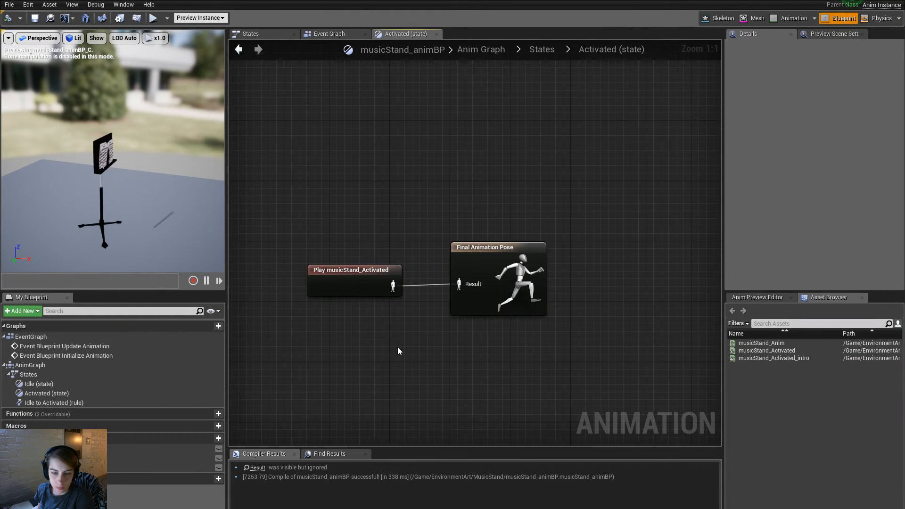
pyautogui.click(535, 49)
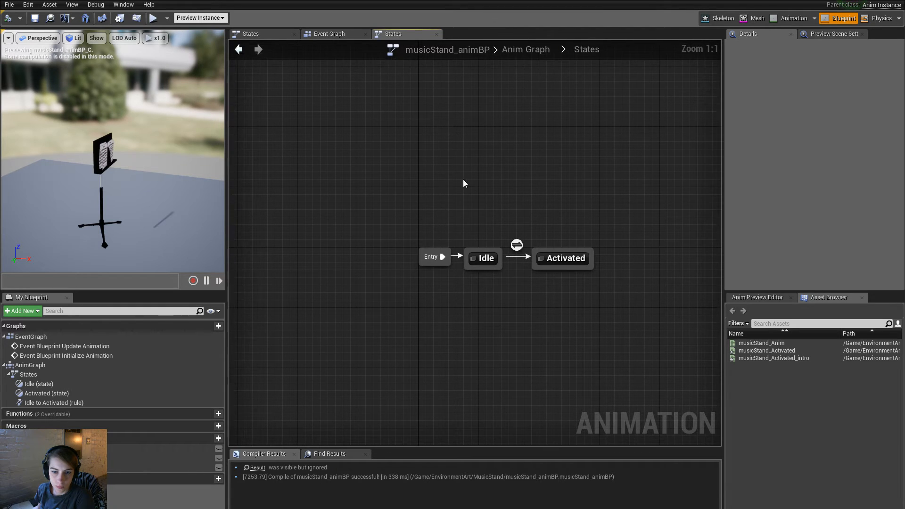
pyautogui.doubleClick(516, 244)
pyautogui.click(531, 50)
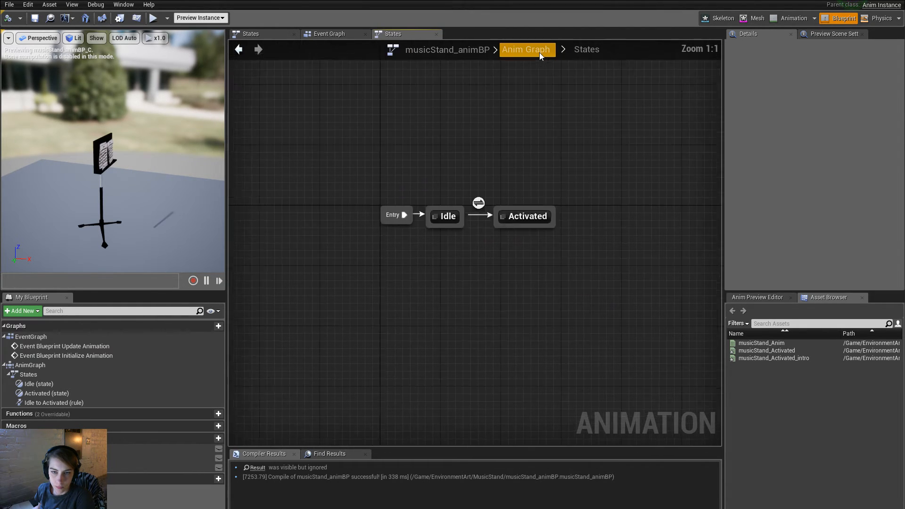
pyautogui.click(517, 244)
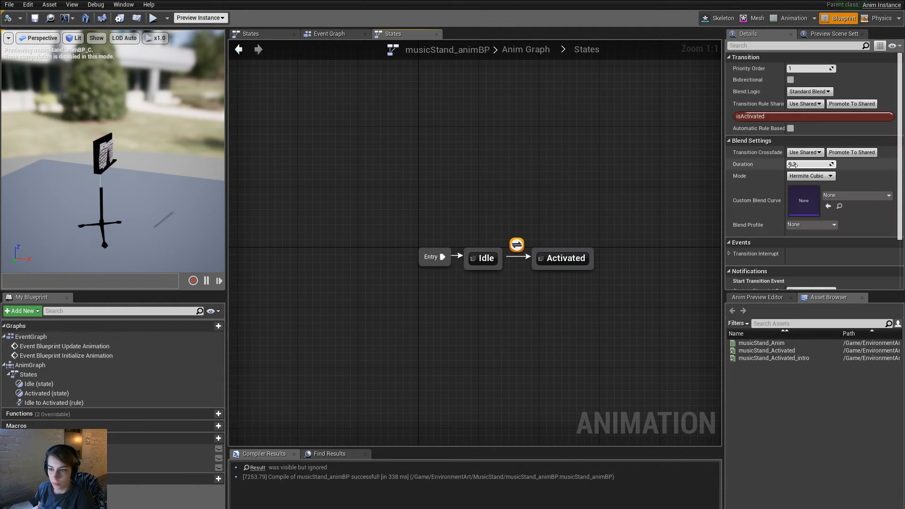
pyautogui.click(803, 164)
pyautogui.write('.05')
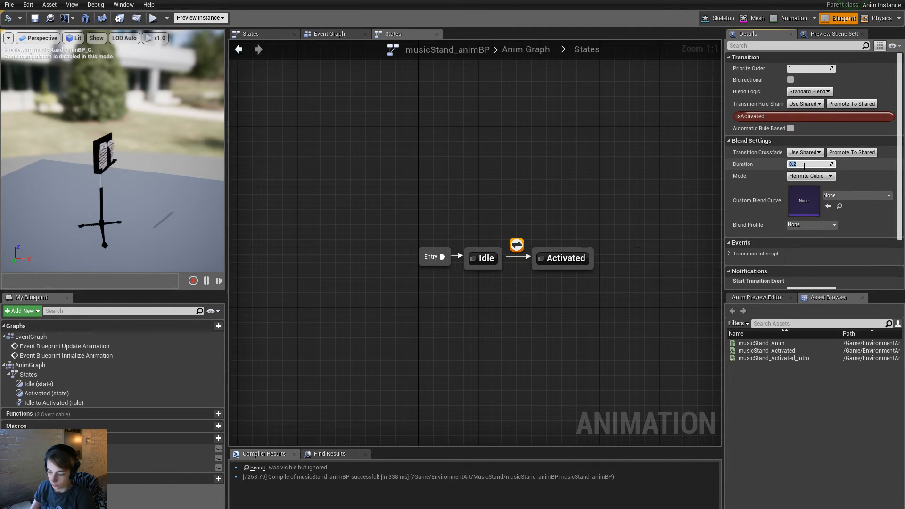
pyautogui.click(517, 333)
# Open the Activated state and move the Play musicStand_Activated node farther away from the Final Animation Pose node.
pyautogui.doubleClick(556, 258)
pyautogui.moveTo(416, 258); pyautogui.dragTo(492, 305, button='right')
pyautogui.moveTo(455, 274); pyautogui.dragTo(288, 275)
pyautogui.click(356, 224)
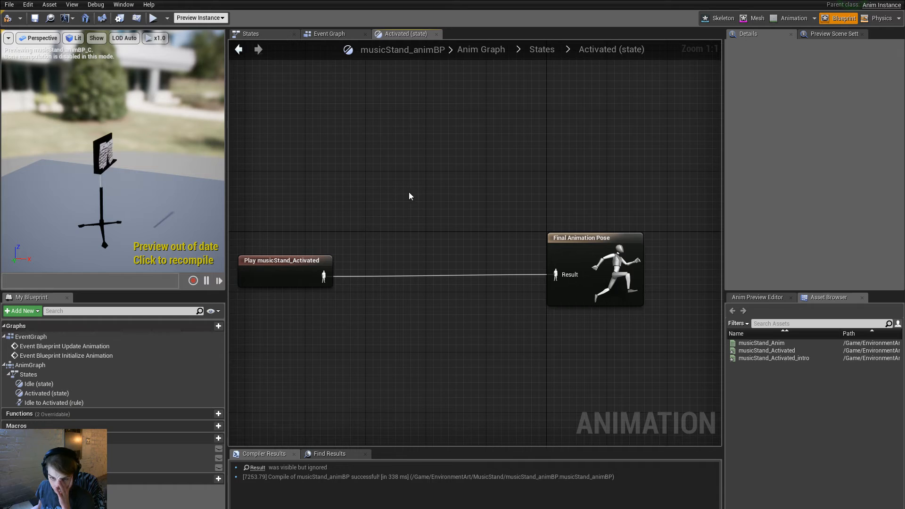
pyautogui.moveTo(410, 196); pyautogui.dragTo(508, 177, button='right')
# Inspect the Transform (Modify) Bone node in the Anim Graph, and examine the g_stand_top bone in the skeleton.
pyautogui.click(536, 50)
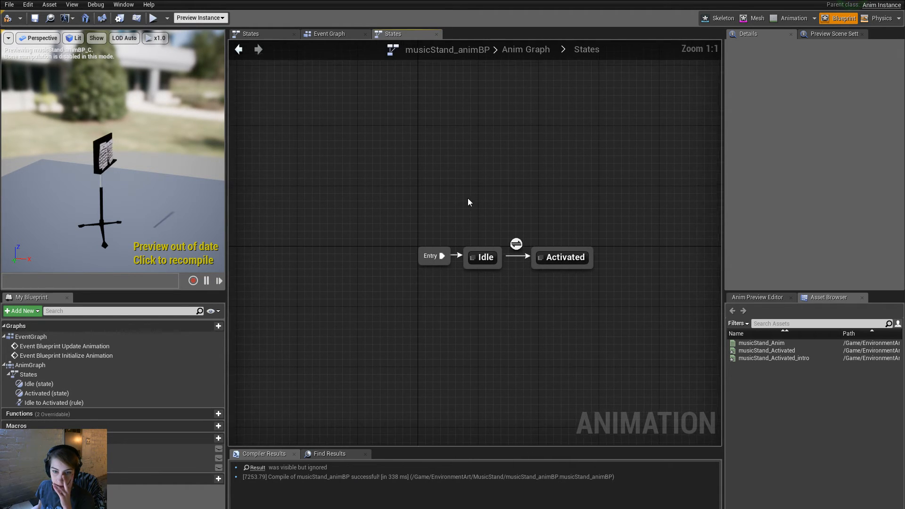
pyautogui.click(516, 49)
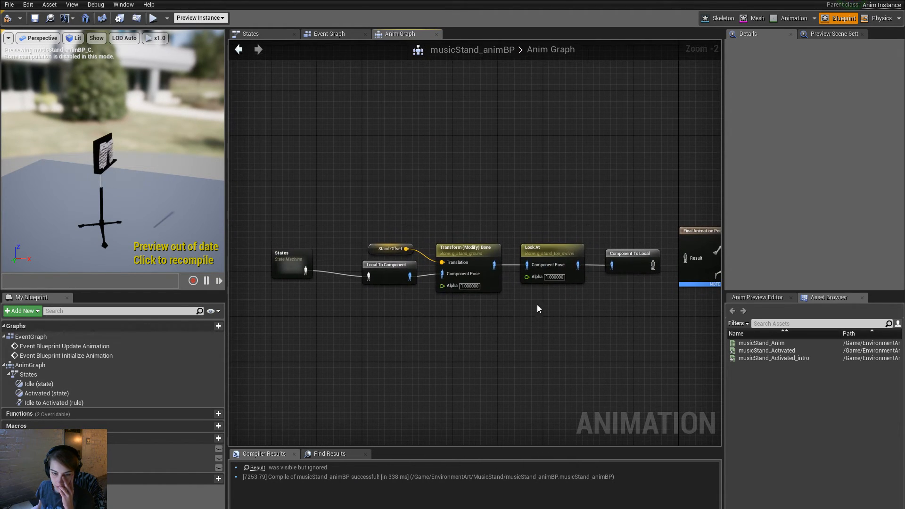
pyautogui.click(479, 290)
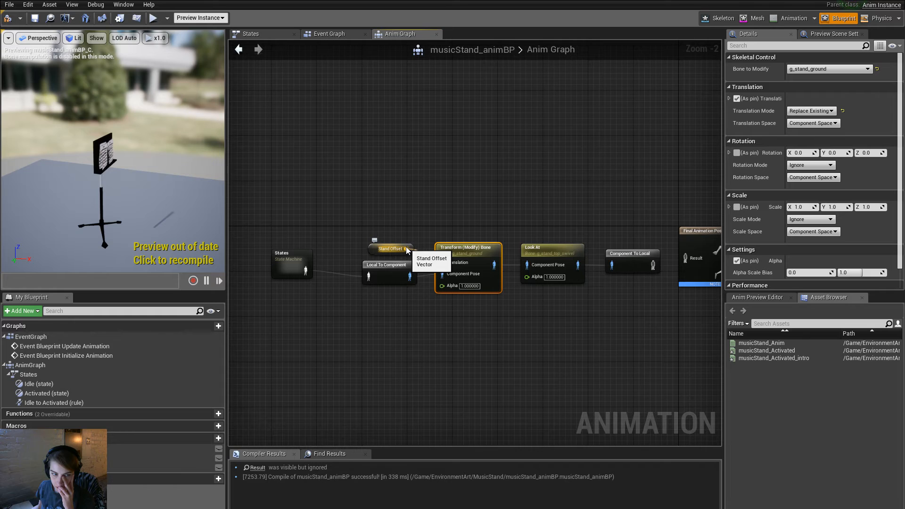
pyautogui.click(711, 19)
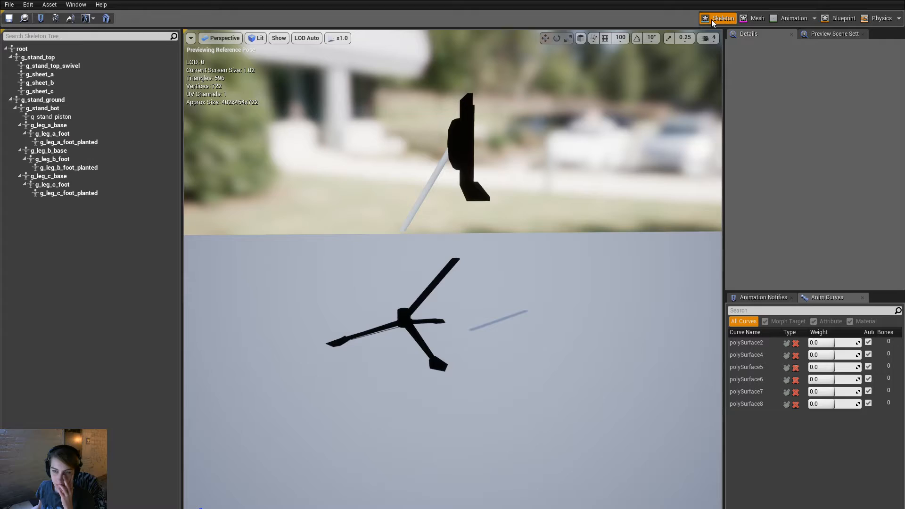
pyautogui.click(53, 58)
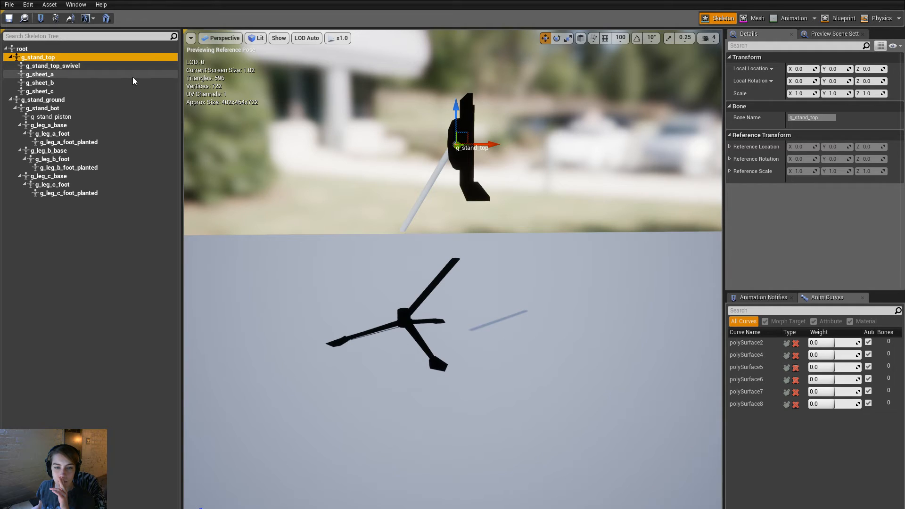
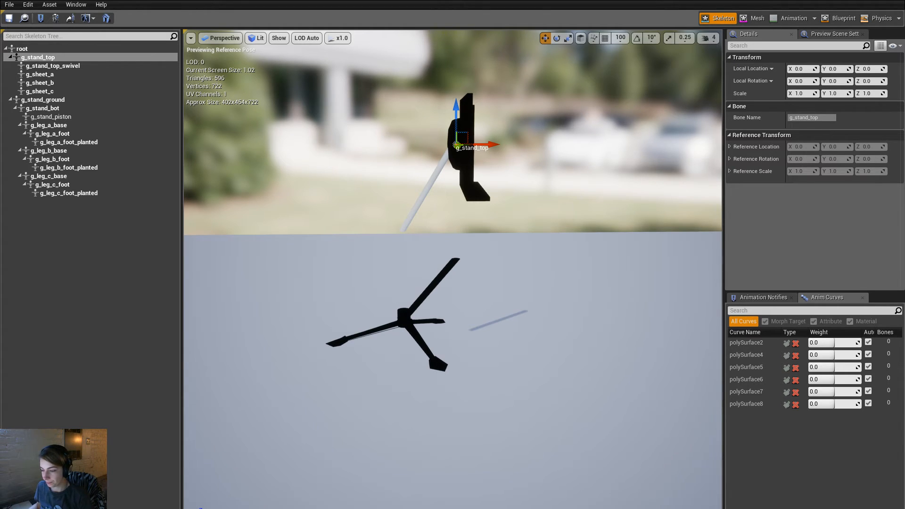
# Switch to Maya, step and scrub through the music stand animation, and select the stand's world placement control.
pyautogui.hotkey('alt', 'Tab')
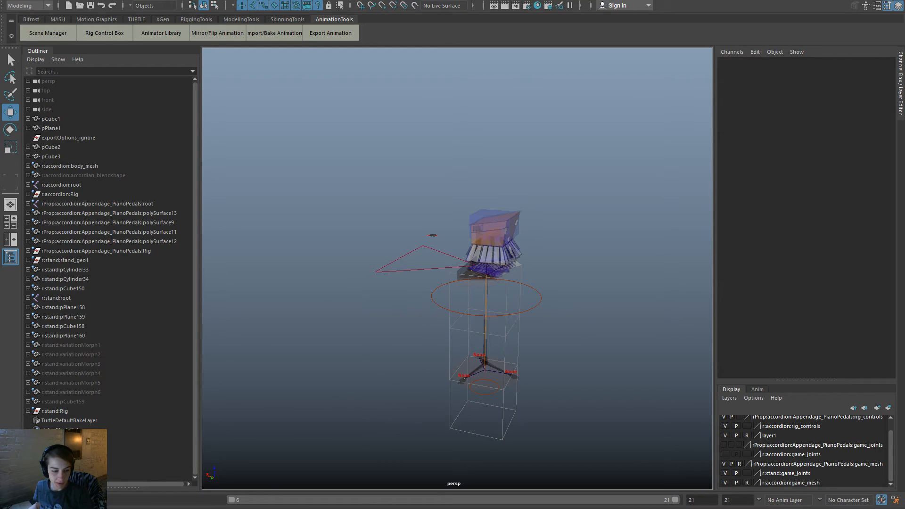
pyautogui.hotkey('alt', '.')
pyautogui.hotkey('alt', '.')
pyautogui.hotkey('alt', '.')
pyautogui.hotkey('alt', '.')
pyautogui.hotkey('alt', '.')
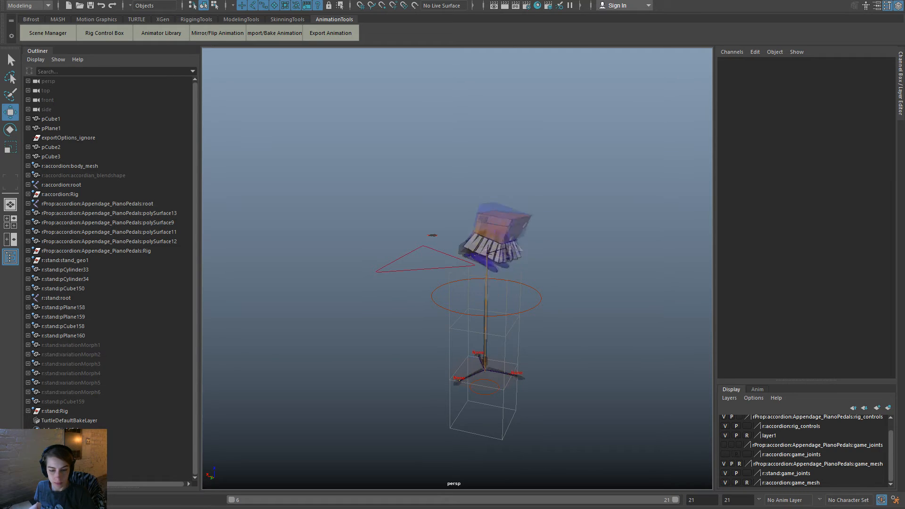
pyautogui.moveTo(476, 508); pyautogui.dragTo(303, 490)
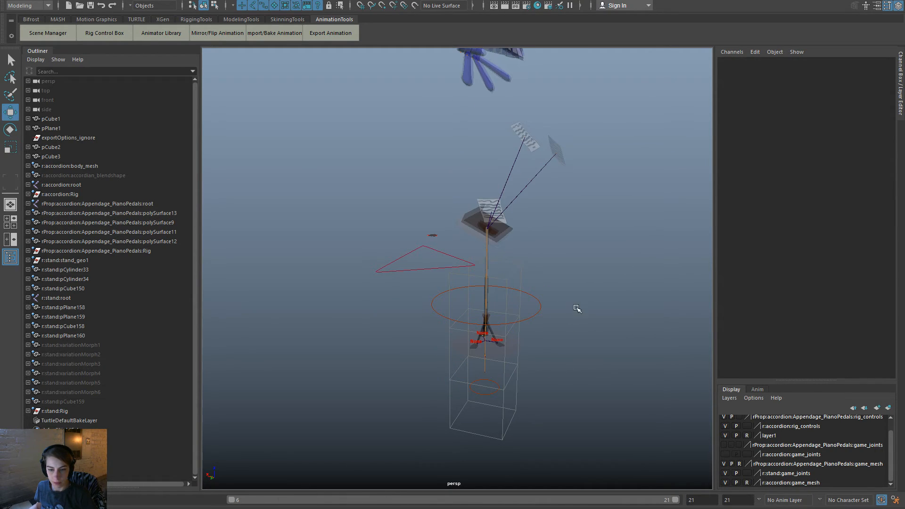
pyautogui.click(537, 309)
pyautogui.click(321, 490)
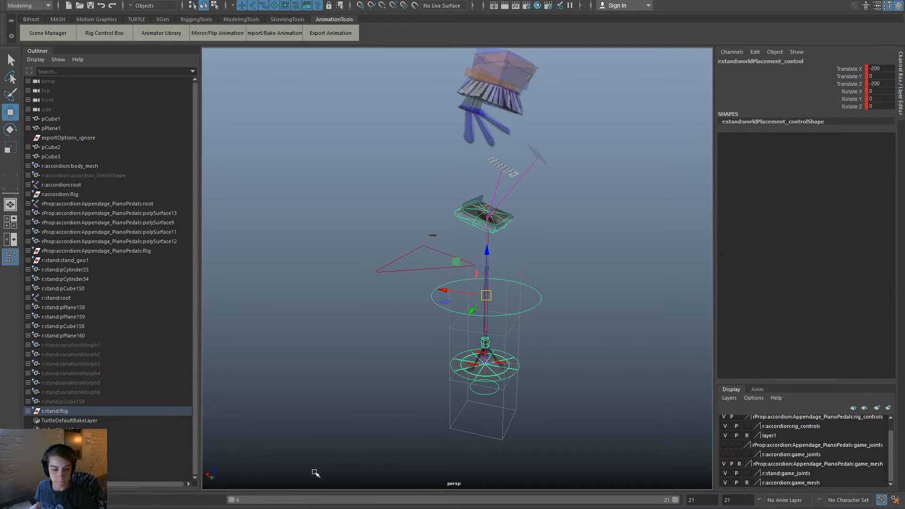
# Scrub the stand animation and delete the world placement control's late keyframe where Translate Z drops to -500.
pyautogui.moveTo(231, 501); pyautogui.dragTo(85, 501)
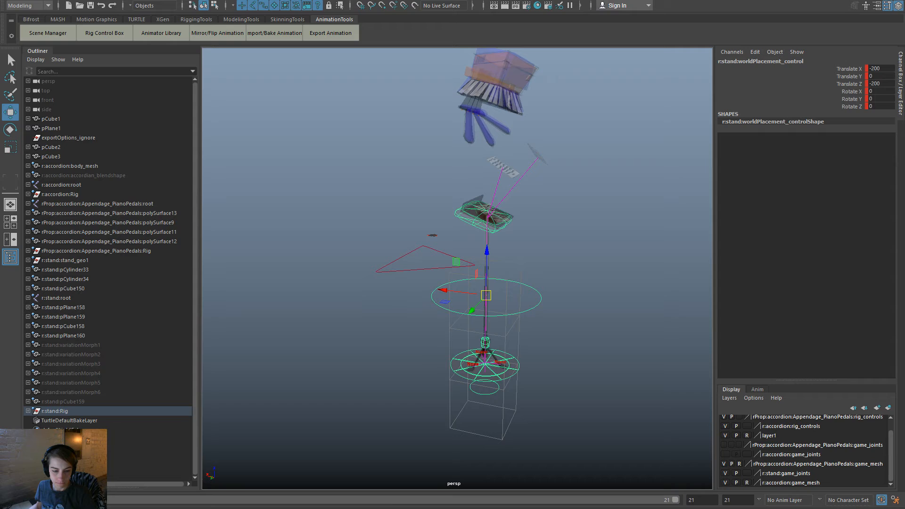
pyautogui.rightClick(388, 508)
pyautogui.click(664, 508)
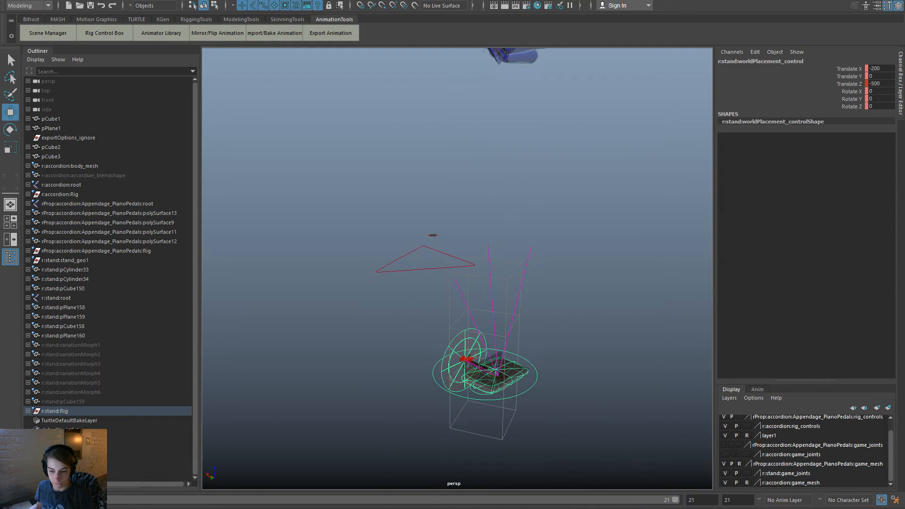
pyautogui.rightClick(757, 508)
pyautogui.click(787, 410)
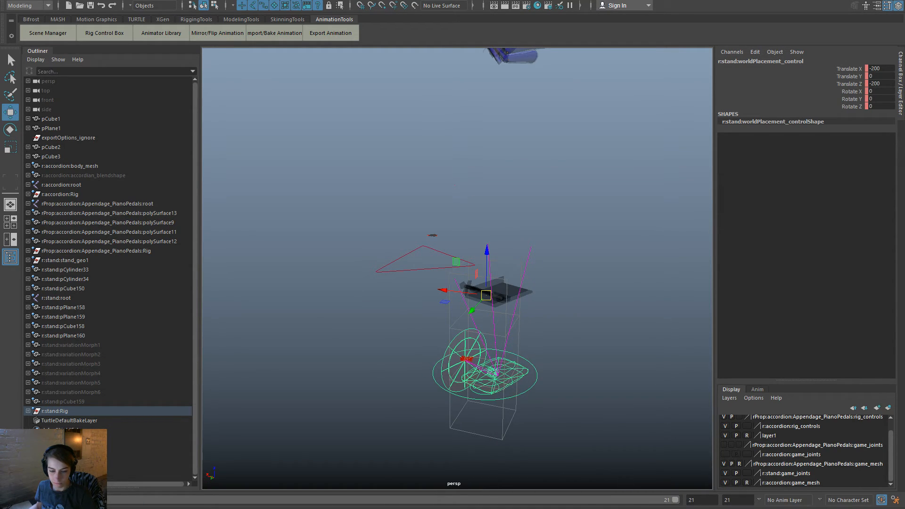
pyautogui.moveTo(735, 508); pyautogui.dragTo(679, 507)
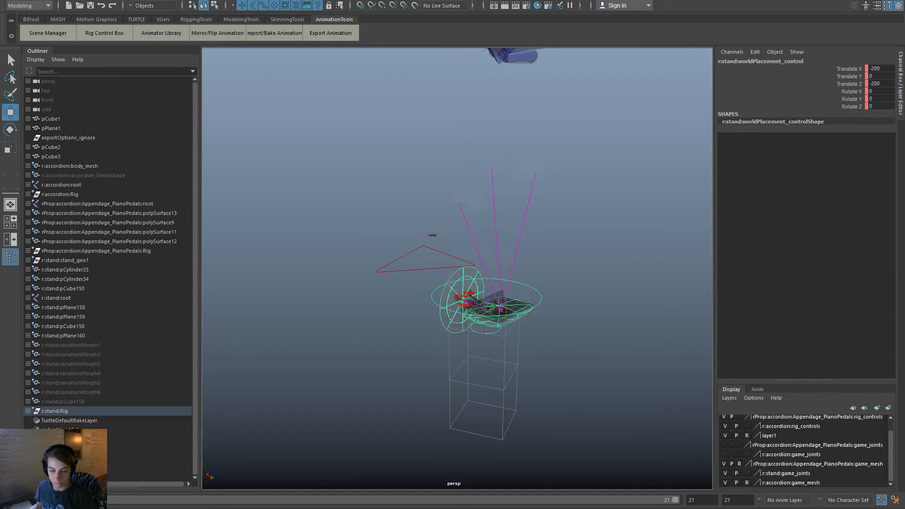
# Select the stand's ground control and scrub through the animation to examine how it moves the stand.
pyautogui.click(518, 415)
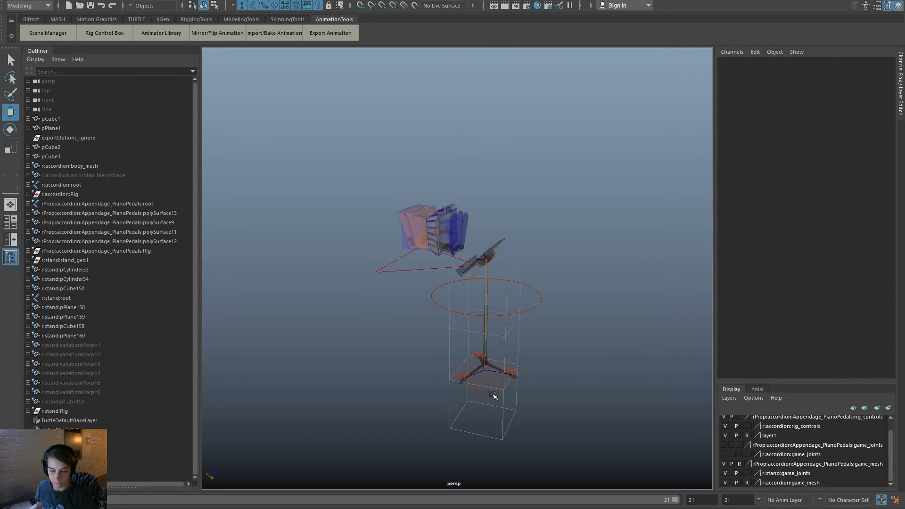
pyautogui.click(492, 395)
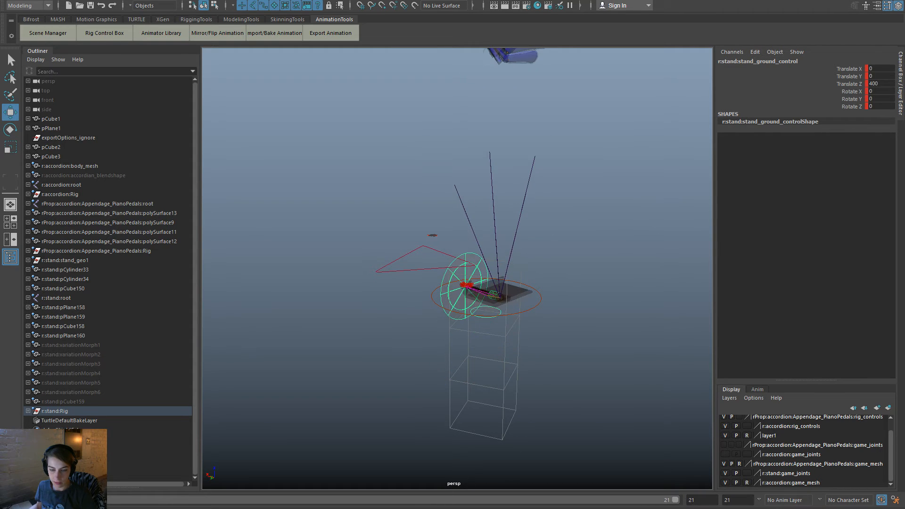
pyautogui.moveTo(679, 508); pyautogui.dragTo(462, 508)
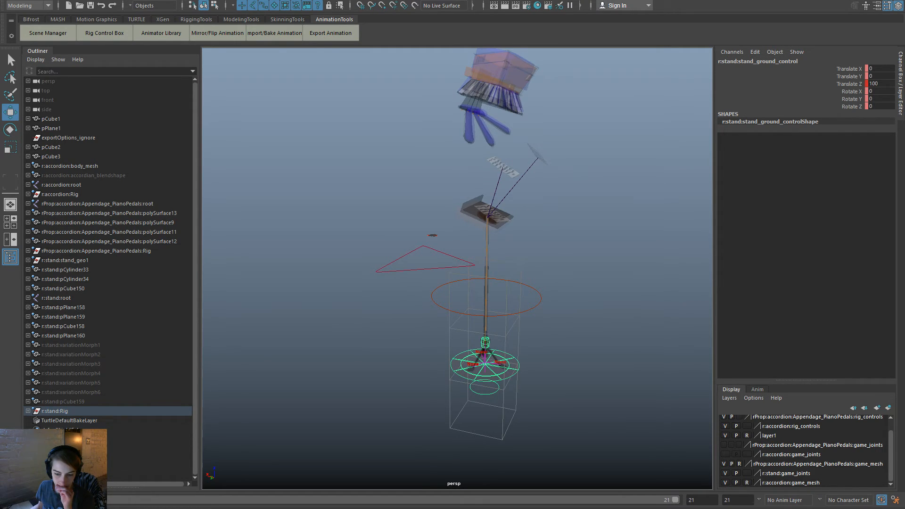
pyautogui.moveTo(387, 508); pyautogui.dragTo(435, 504)
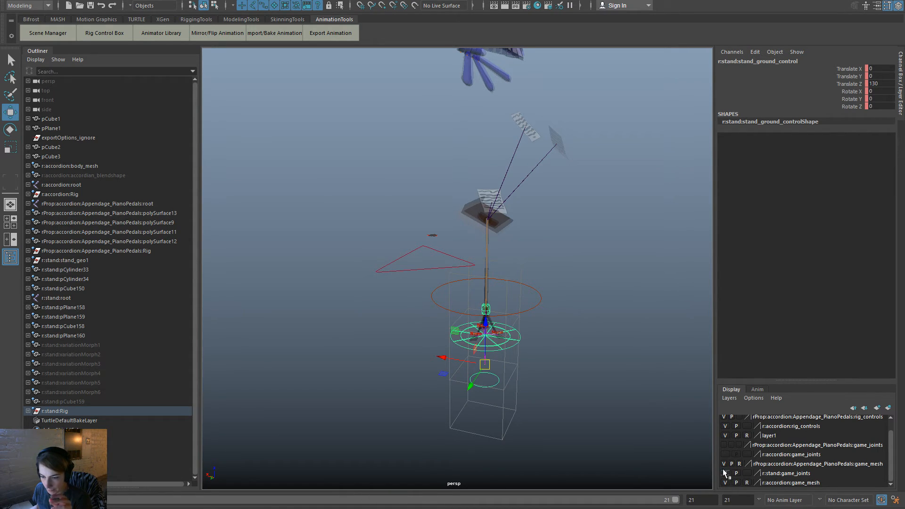
# Scrub the animation, then examine the g_stand_ground joint and its parent root joint.
pyautogui.click(616, 442)
pyautogui.scroll(2, 536, 427)
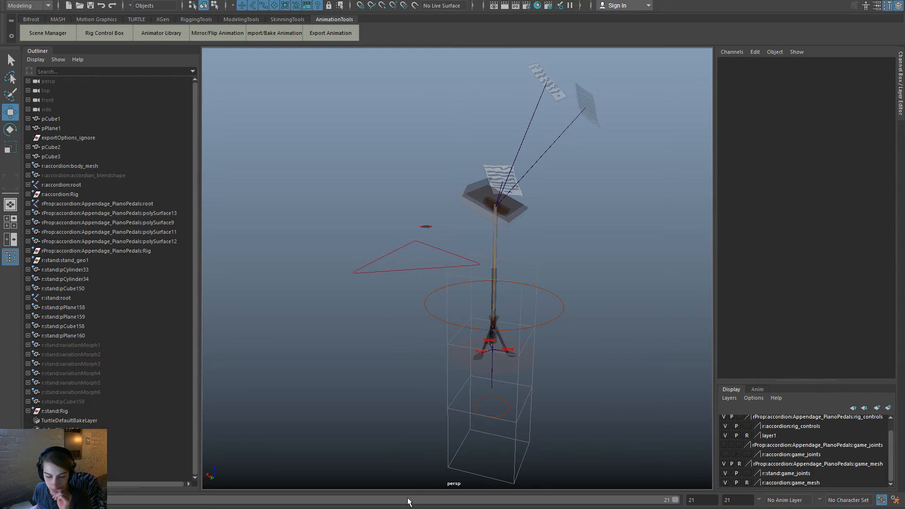
pyautogui.moveTo(387, 507); pyautogui.dragTo(245, 507)
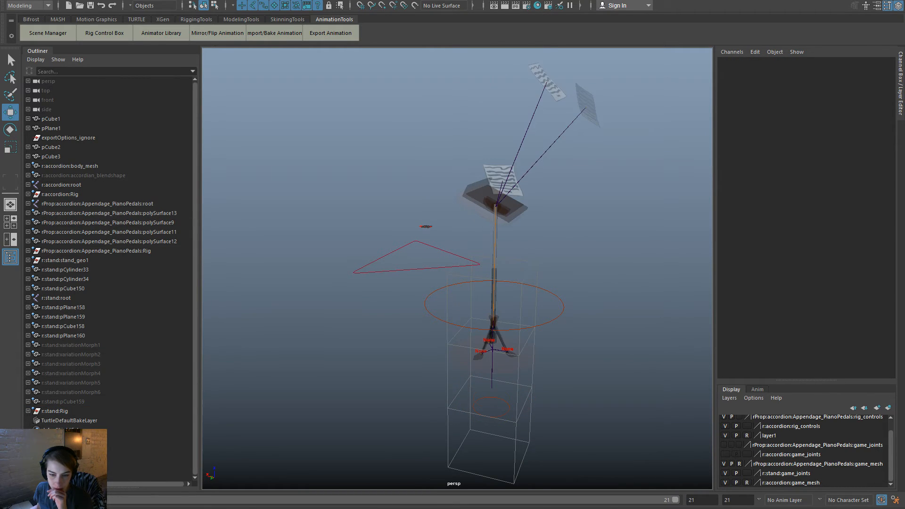
pyautogui.click(494, 367)
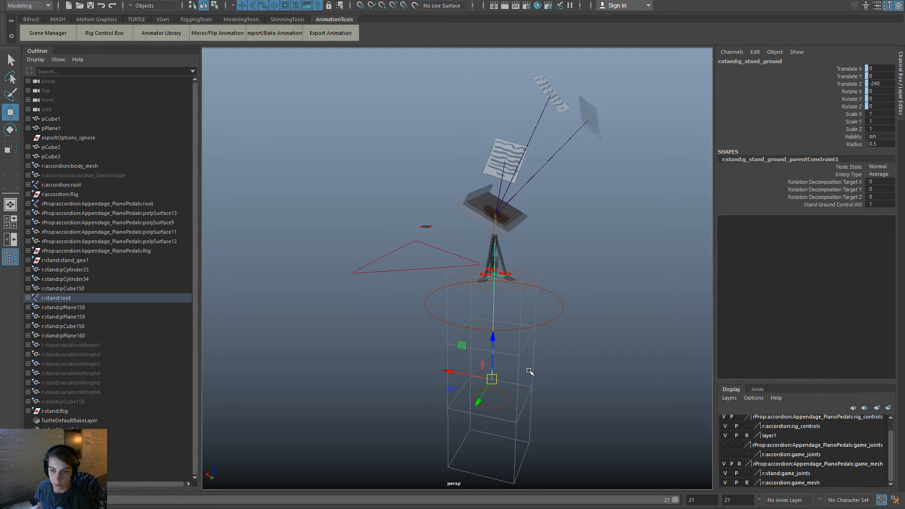
pyautogui.press('Up')
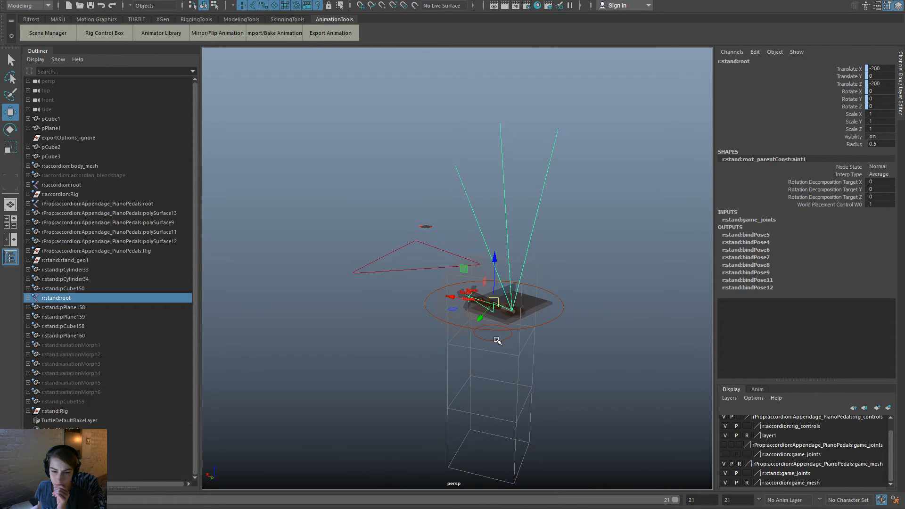
# Play the animation with the stand's ground control selected and delete that control's keyframe late in the timeline.
pyautogui.click(496, 338)
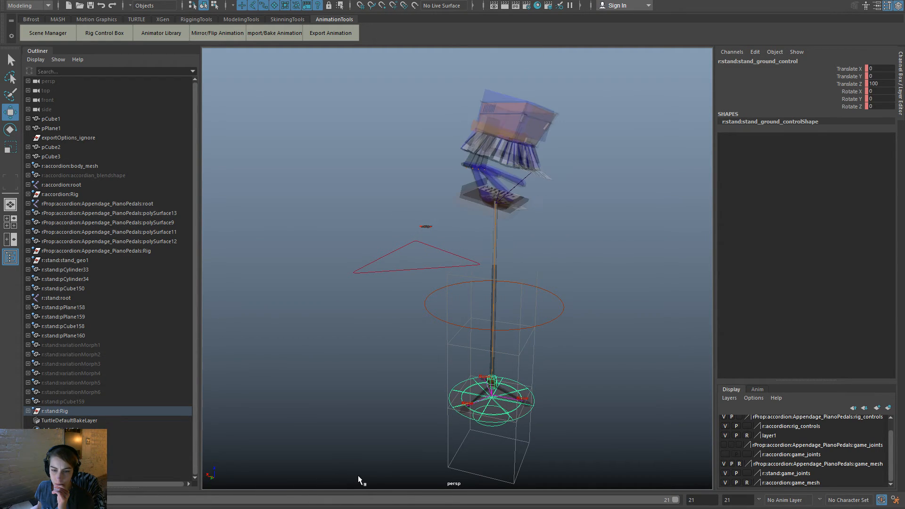
pyautogui.hotkey('alt', 'v')
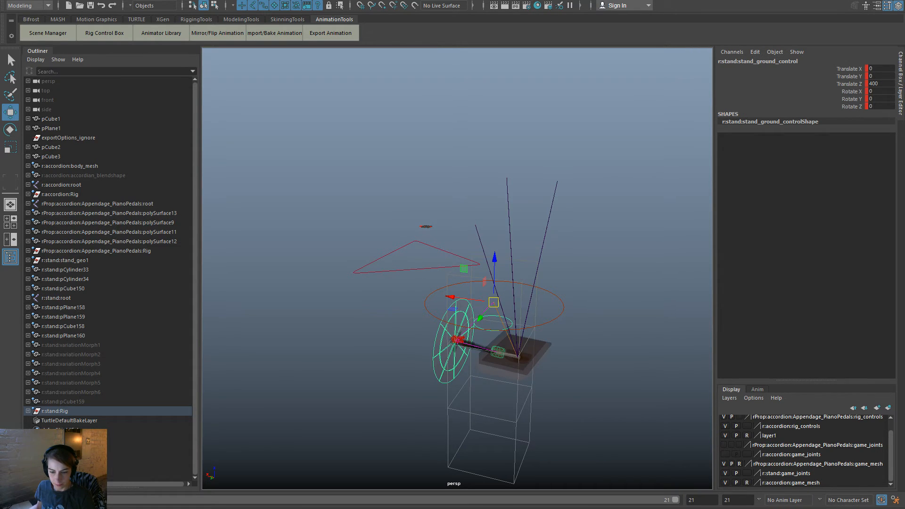
pyautogui.rightClick(742, 404)
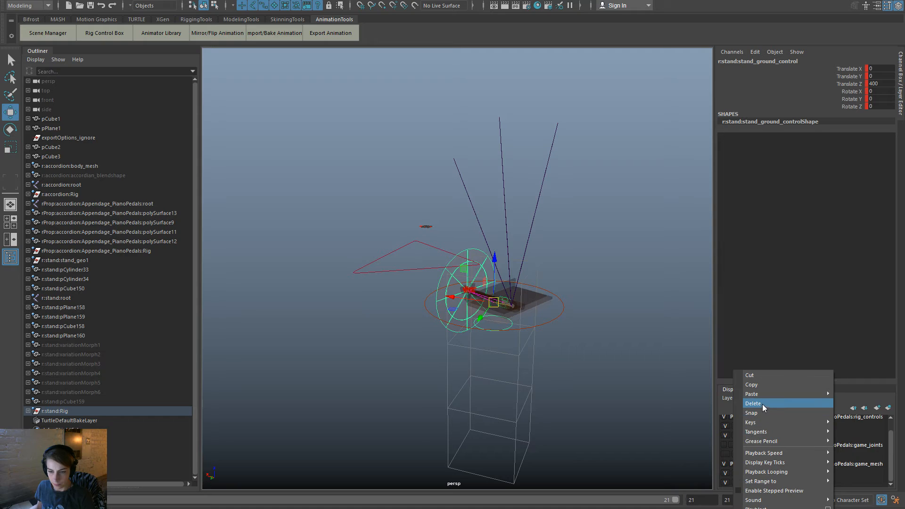
pyautogui.click(742, 404)
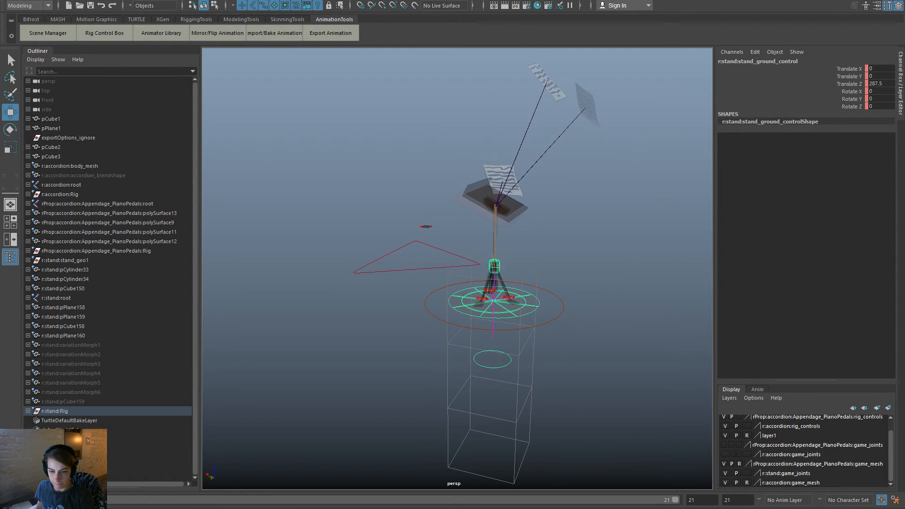
# Select the stand's bottom control and delete its keyframe on the frame where the base sits above the stand top.
pyautogui.click(577, 219)
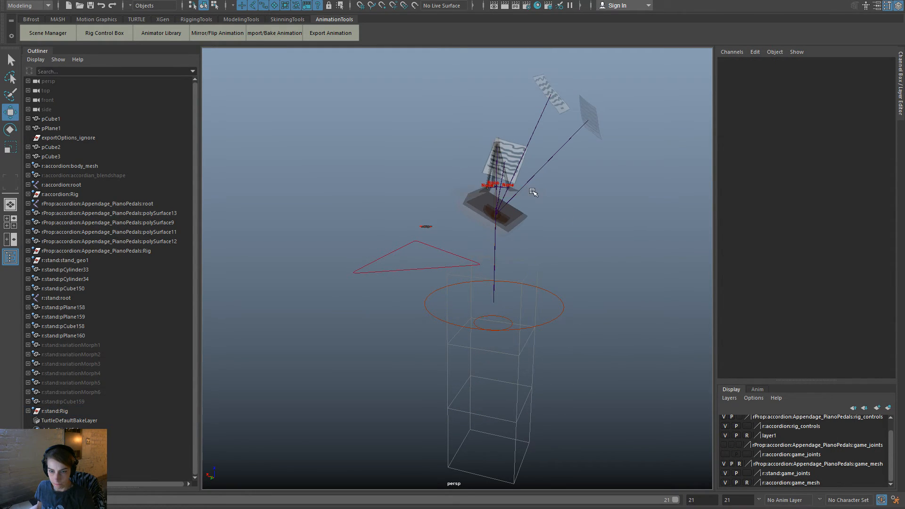
pyautogui.click(494, 144)
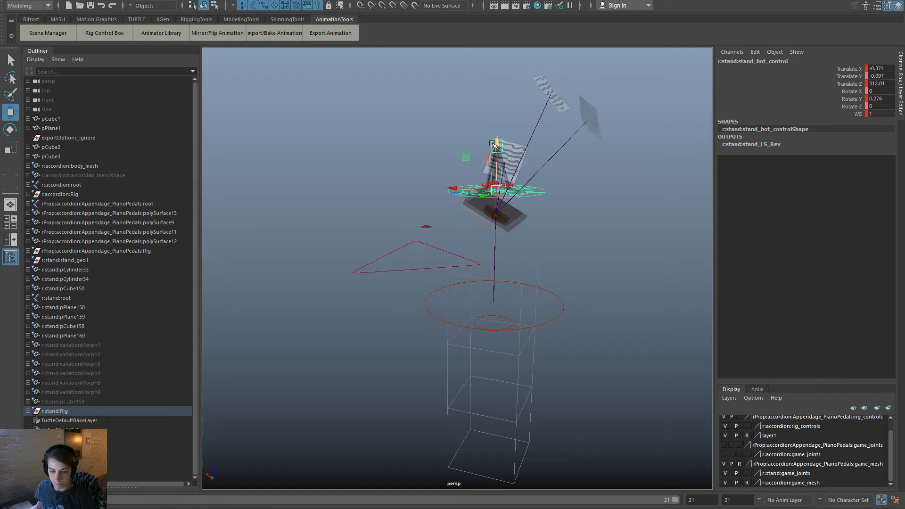
pyautogui.rightClick(454, 484)
pyautogui.click(485, 408)
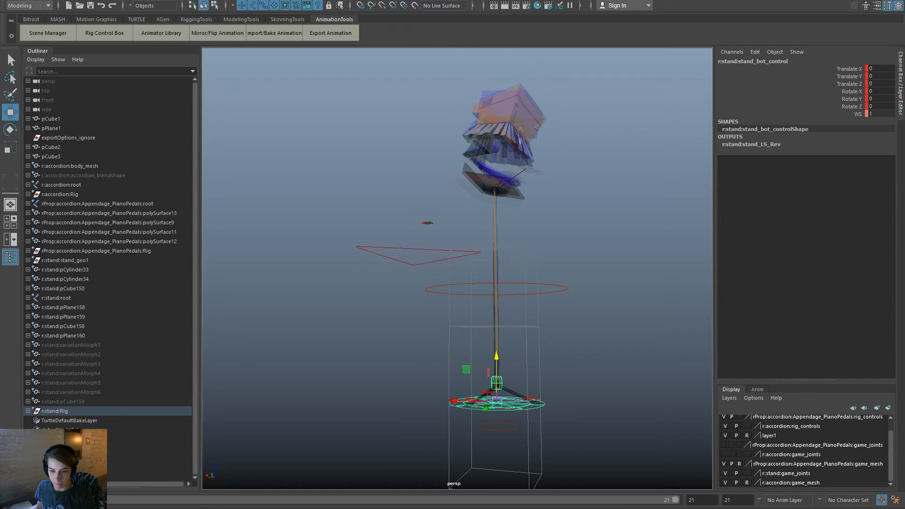
# Step back and forth through the keyframes of the stand's bottom control to review its motion.
pyautogui.hotkey('alt', '.')
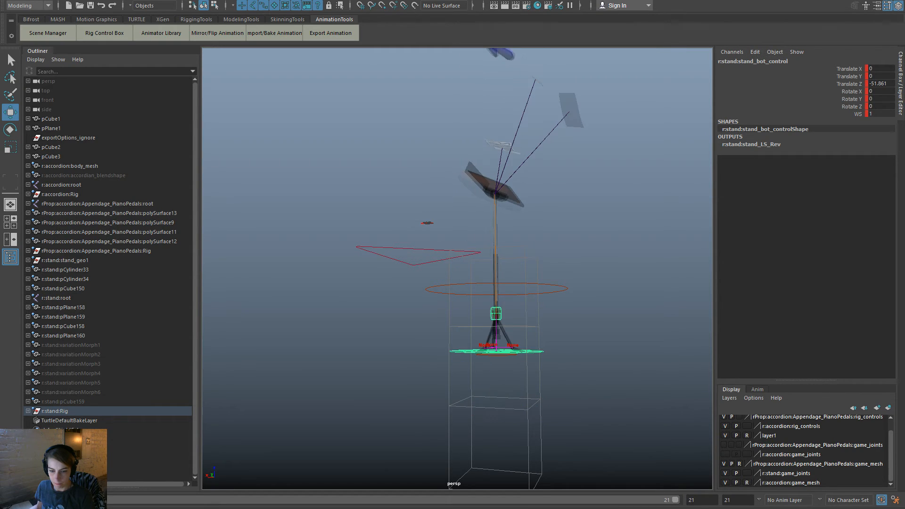
pyautogui.hotkey('alt', ',')
pyautogui.hotkey('alt', ',')
pyautogui.hotkey('alt', '.')
pyautogui.hotkey('alt', '.')
pyautogui.hotkey('alt', '.')
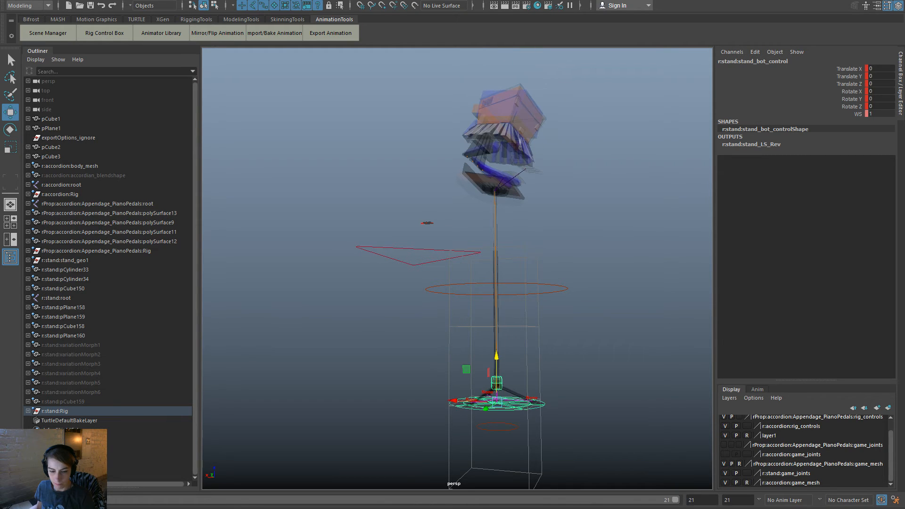
pyautogui.hotkey('alt', '.')
pyautogui.hotkey('alt', '.')
pyautogui.hotkey('alt', '.')
pyautogui.hotkey('alt', '.')
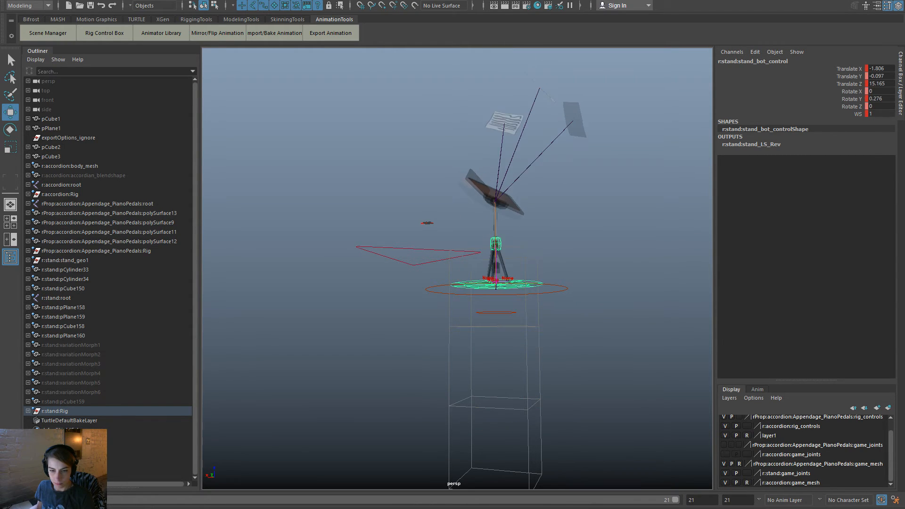
pyautogui.hotkey('alt', '.')
pyautogui.hotkey('alt', '.')
pyautogui.hotkey('alt', '.')
pyautogui.hotkey('alt', '.')
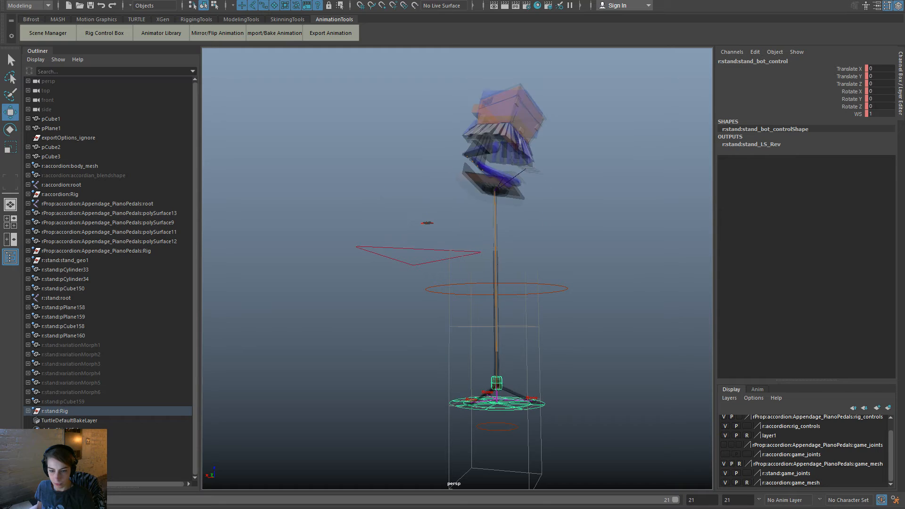
pyautogui.hotkey('alt', '.')
pyautogui.hotkey('alt', '.')
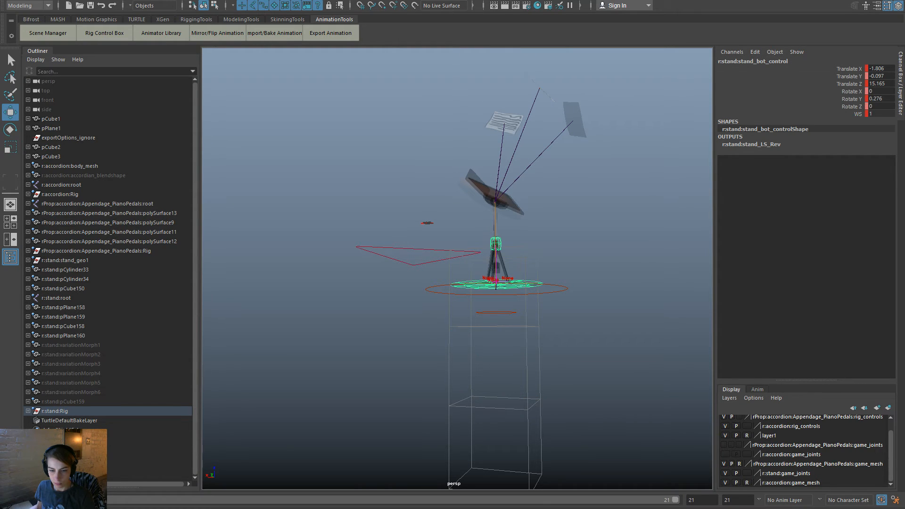
pyautogui.hotkey('alt', '.')
pyautogui.hotkey('alt', '.')
pyautogui.hotkey('alt', '.')
pyautogui.hotkey('alt', '.')
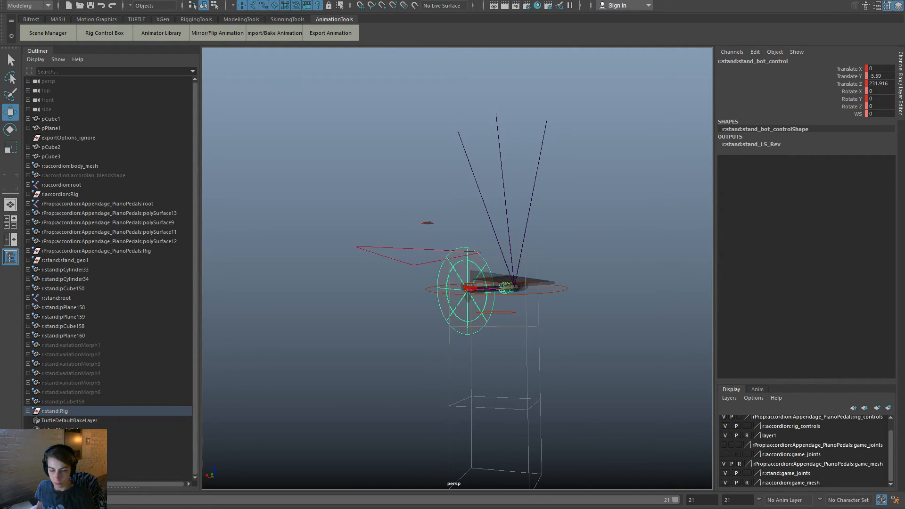
pyautogui.hotkey('alt', '.')
pyautogui.hotkey('alt', '.')
pyautogui.hotkey('alt', '.')
pyautogui.hotkey('alt', '.')
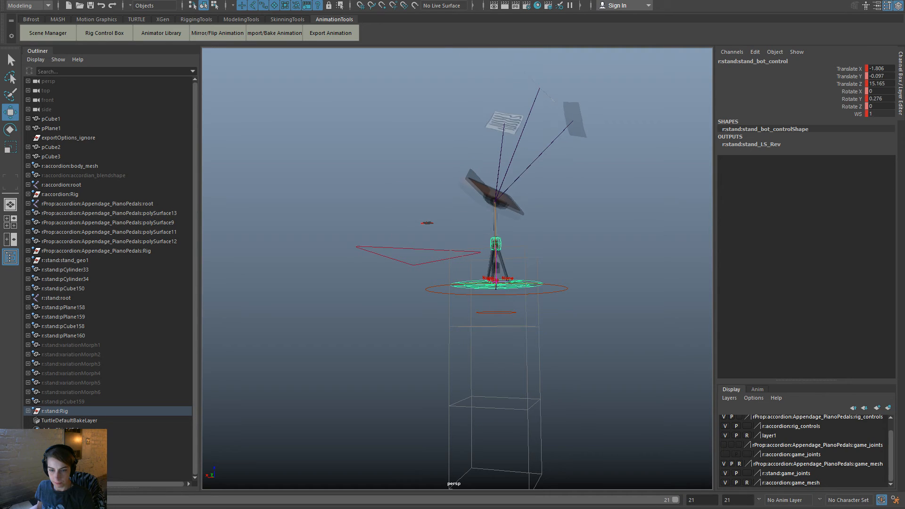
pyautogui.hotkey('alt', '.')
pyautogui.hotkey('alt', '.')
pyautogui.hotkey('alt', '.')
pyautogui.hotkey('alt', '.')
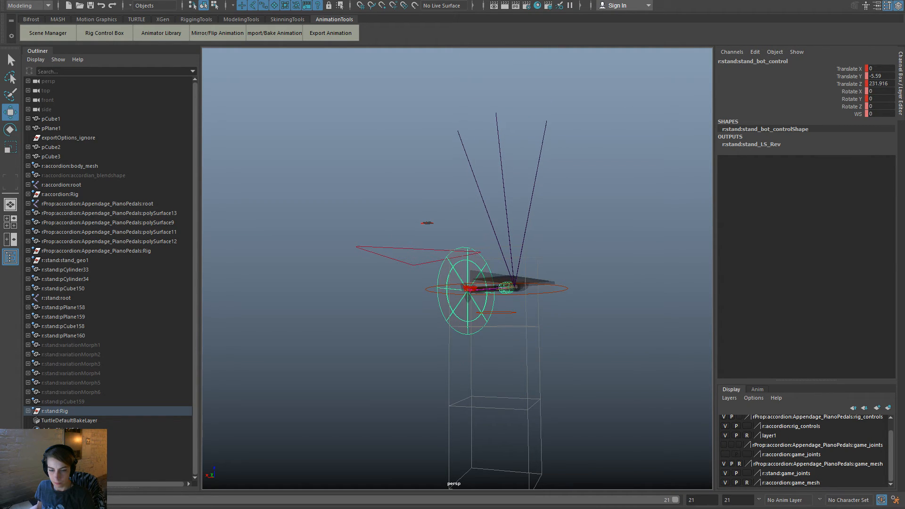
pyautogui.hotkey('alt', '.')
pyautogui.hotkey('alt', '.')
pyautogui.hotkey('alt', '.')
pyautogui.hotkey('alt', '.')
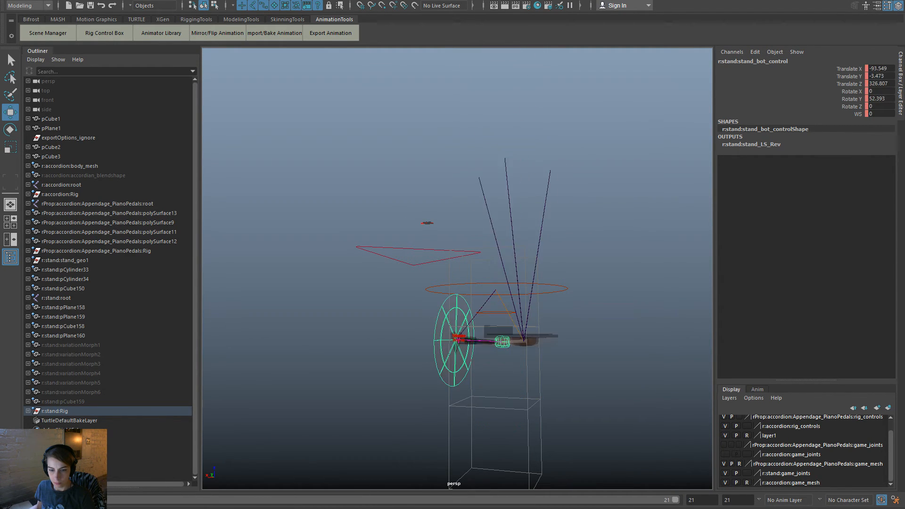
pyautogui.hotkey('alt', '.')
pyautogui.hotkey('alt', '.')
pyautogui.hotkey('alt', '.')
pyautogui.hotkey('alt', '.')
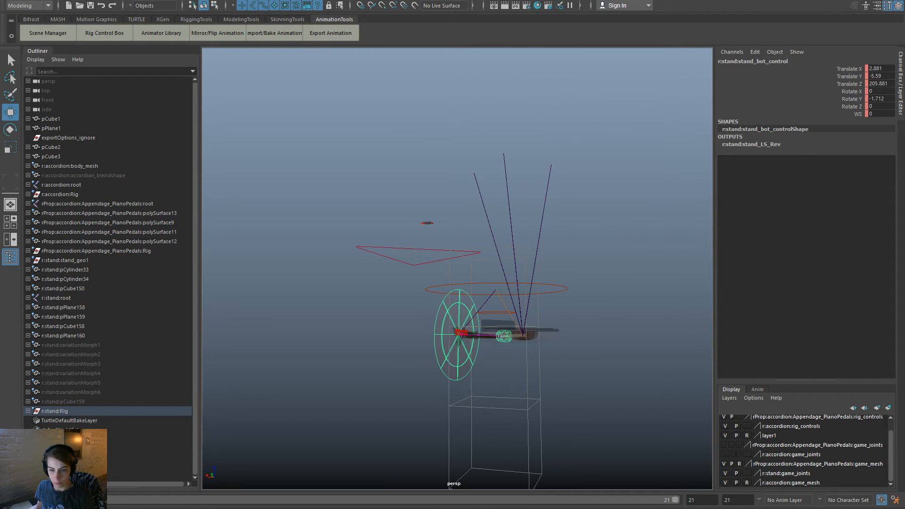
pyautogui.hotkey('alt', '.')
pyautogui.hotkey('alt', '.')
# Try to repose the stand's top control, then undo the changes and deselect it.
pyautogui.click(551, 347)
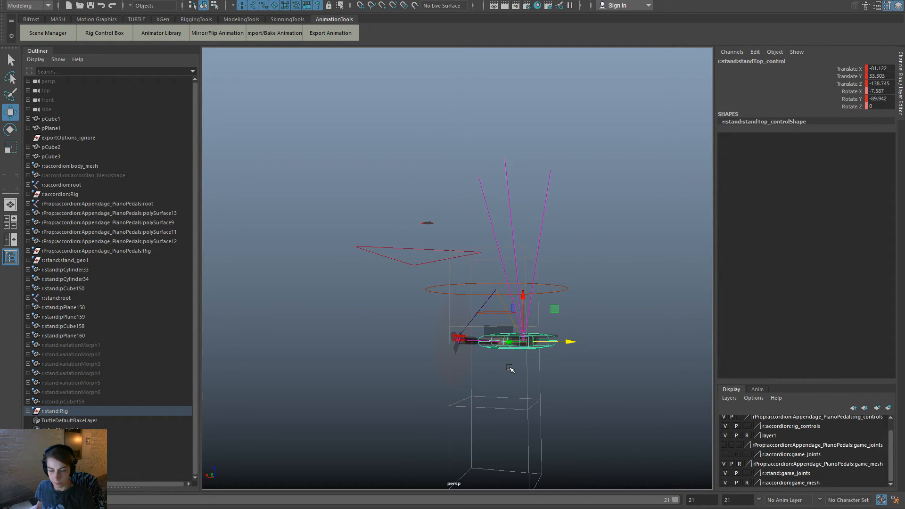
pyautogui.moveTo(558, 388); pyautogui.dragTo(579, 244, button='middle')
pyautogui.press('e')
pyautogui.moveTo(359, 508); pyautogui.dragTo(452, 508)
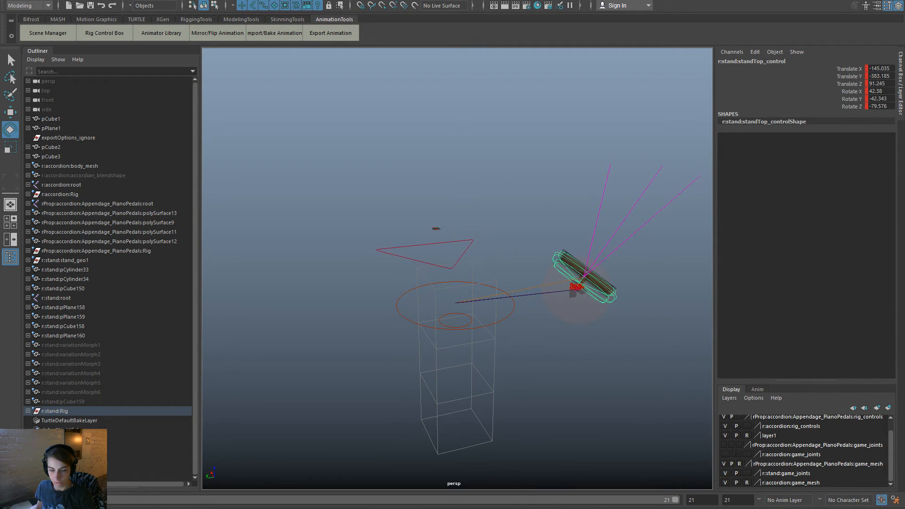
pyautogui.press('w')
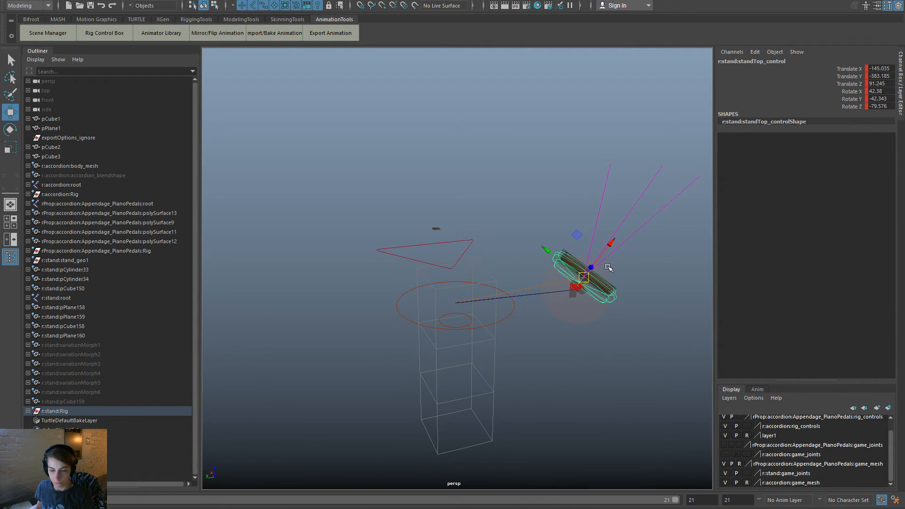
pyautogui.hotkey('ctrl', 'z')
pyautogui.hotkey('ctrl', 'z')
pyautogui.hotkey('ctrl', 'z')
pyautogui.click(558, 409)
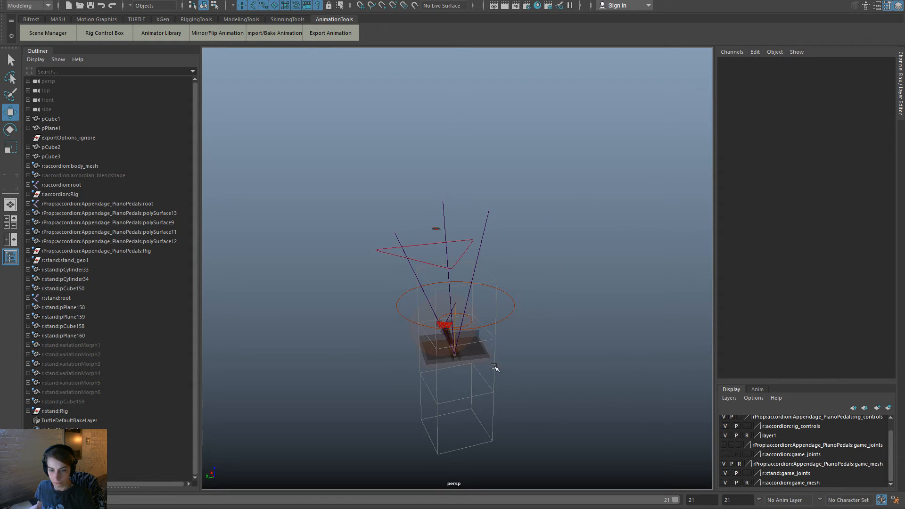
# Select the stand's top control and raise it to a Translate Z of about 72.
pyautogui.click(490, 356)
pyautogui.click(473, 362)
pyautogui.moveTo(455, 316); pyautogui.dragTo(455, 249)
pyautogui.keyDown('alt'); pyautogui.moveTo(524, 335); pyautogui.dragTo(506, 300); pyautogui.keyUp('alt')
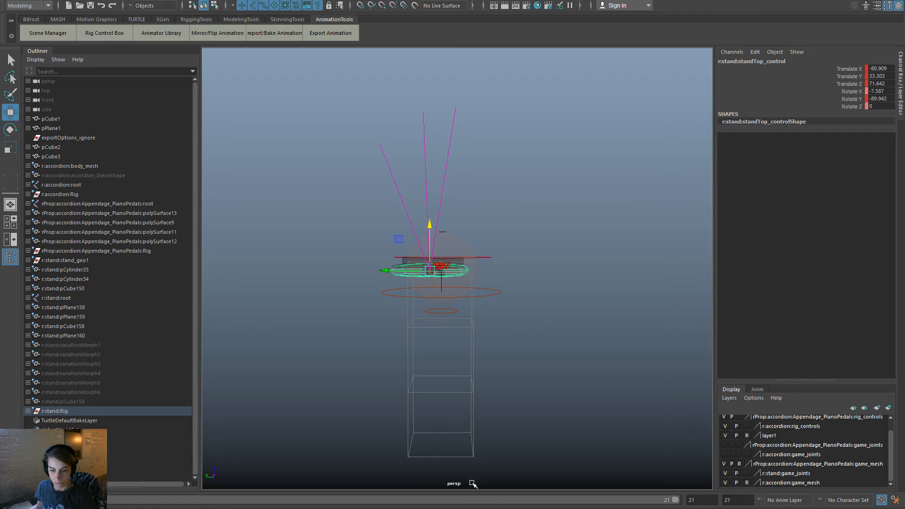
# On frame 21, tumble the stand's top control to about 137, -25, -92 degrees and drop it to Translate about -163, -343, -276.
pyautogui.moveTo(473, 508); pyautogui.dragTo(673, 508)
pyautogui.moveTo(403, 296); pyautogui.dragTo(559, 372)
pyautogui.press('e')
pyautogui.press('w')
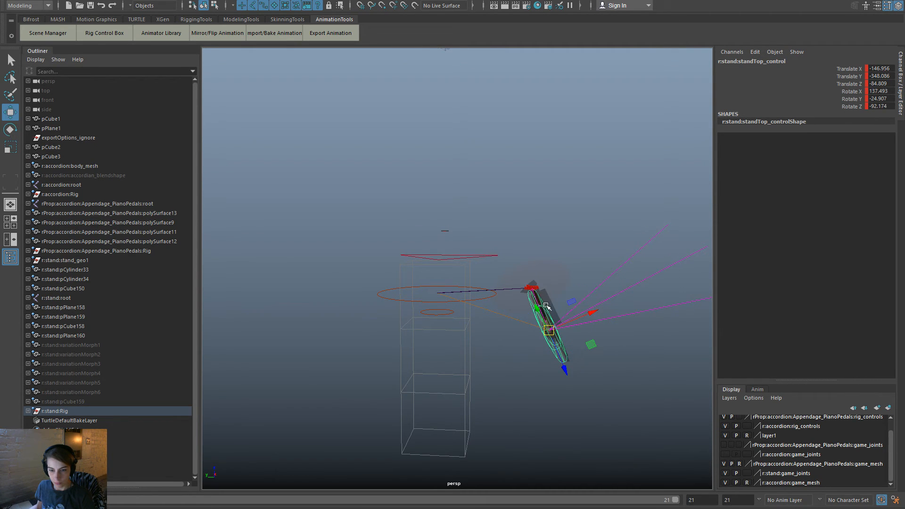
pyautogui.moveTo(549, 331); pyautogui.dragTo(706, 506)
pyautogui.keyDown('alt'); pyautogui.moveTo(620, 469); pyautogui.dragTo(514, 453); pyautogui.keyUp('alt')
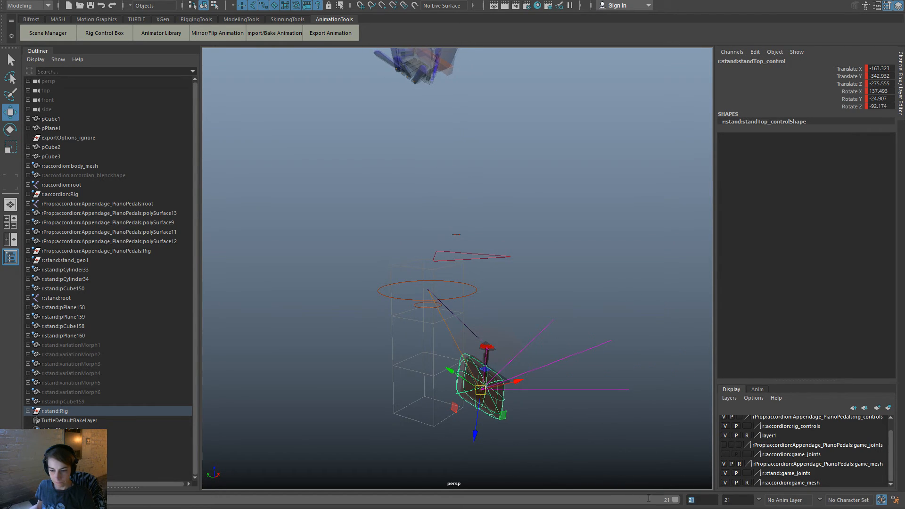
# Extend the playback range to frame 30 and raise the stand's top control to a Translate Z of about 347 at frame 13.
pyautogui.write('30')
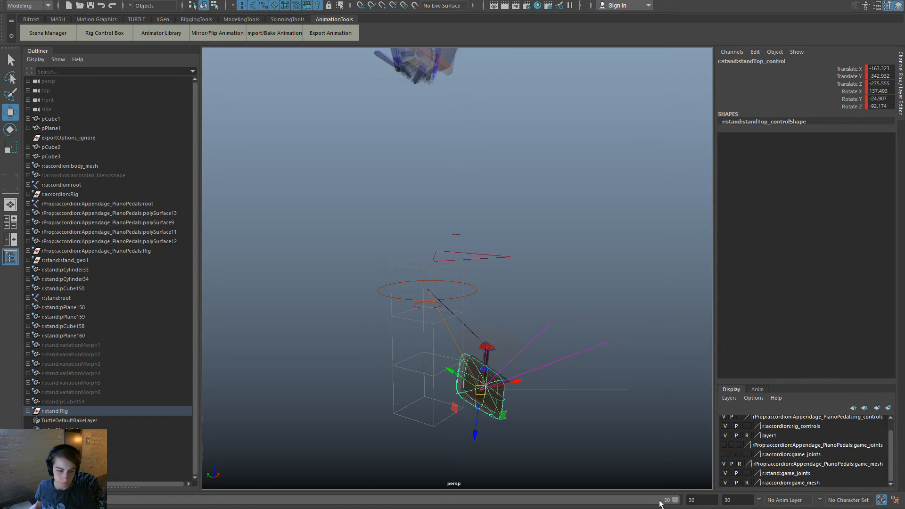
pyautogui.hotkey('alt', 'v')
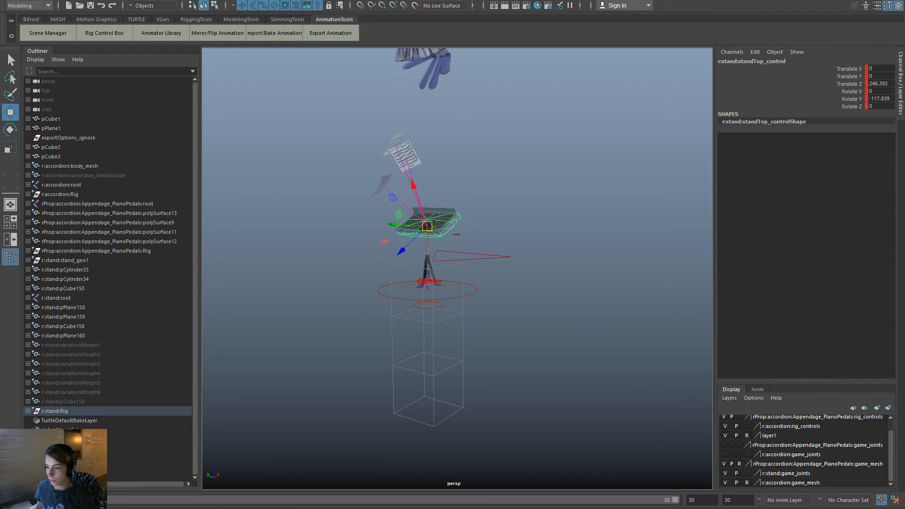
pyautogui.press('w')
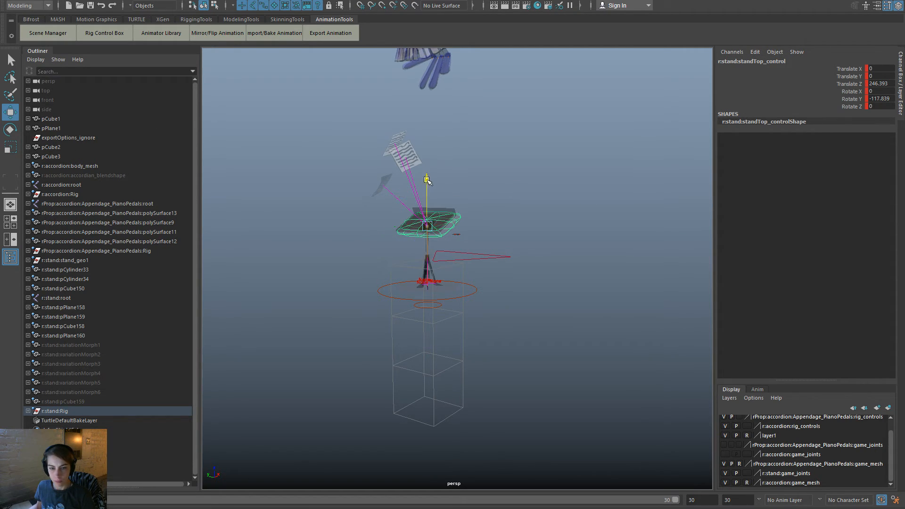
pyautogui.moveTo(426, 180); pyautogui.dragTo(426, 152)
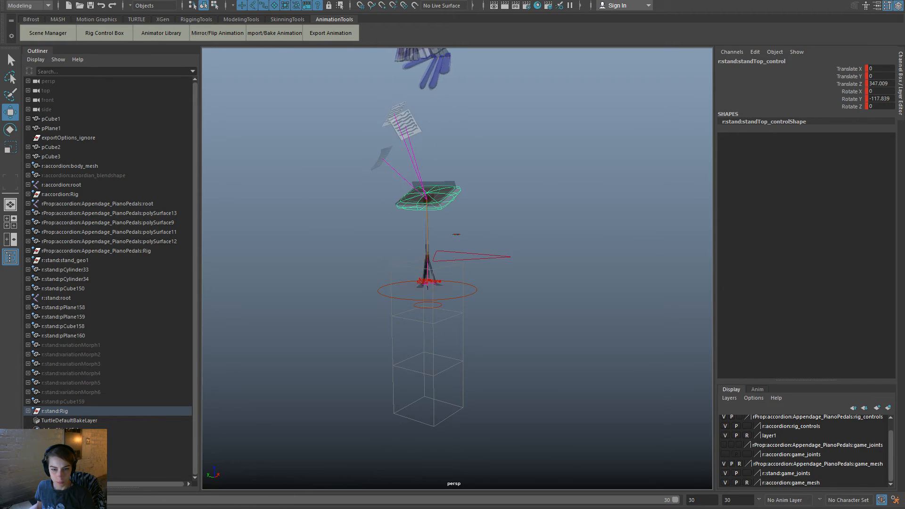
# At frame 16, rotate the stand's top control to about -16, -130, 23 and move it to Translate X about -264, Z about 184.
pyautogui.press('e')
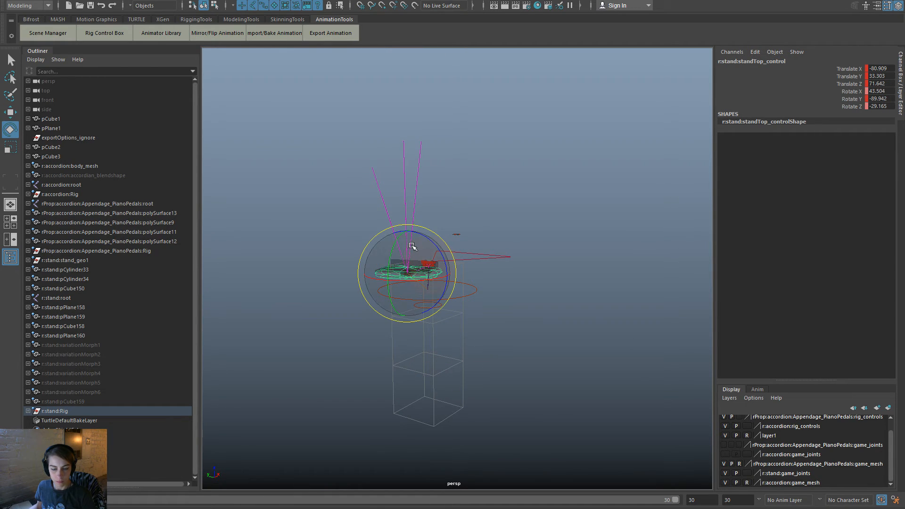
pyautogui.moveTo(413, 247); pyautogui.dragTo(401, 285)
pyautogui.keyDown('alt'); pyautogui.moveTo(501, 297); pyautogui.dragTo(619, 294); pyautogui.keyUp('alt')
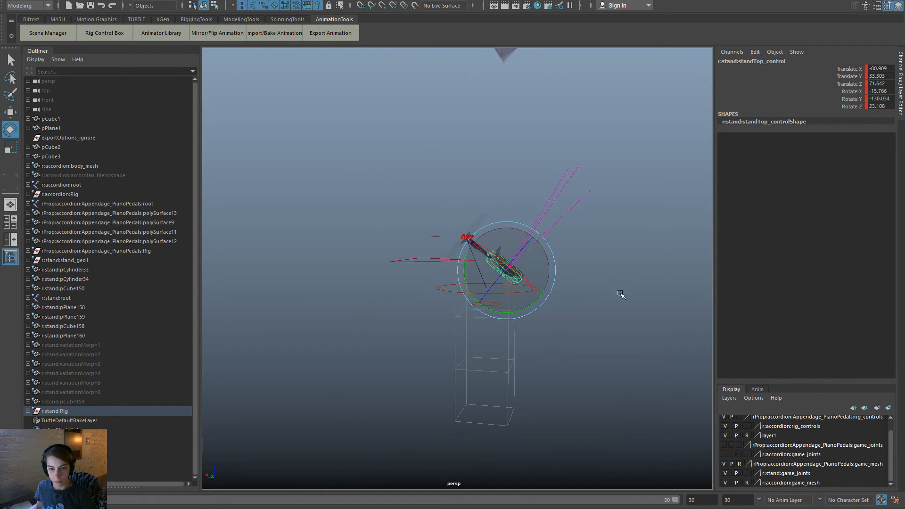
pyautogui.press('w')
pyautogui.moveTo(505, 270); pyautogui.dragTo(523, 261)
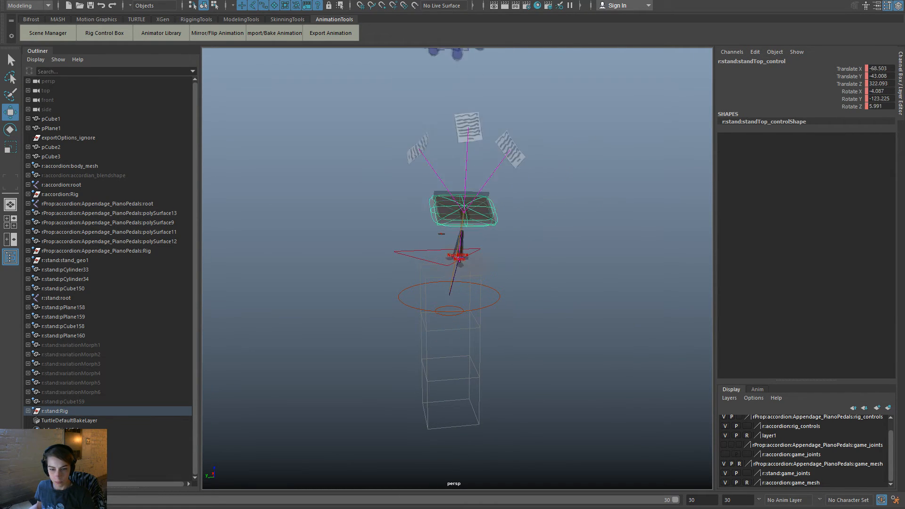
# In the Graph Editor, shift the top control's last two Translate Y keys up to about -68 and -208.
pyautogui.press('space')
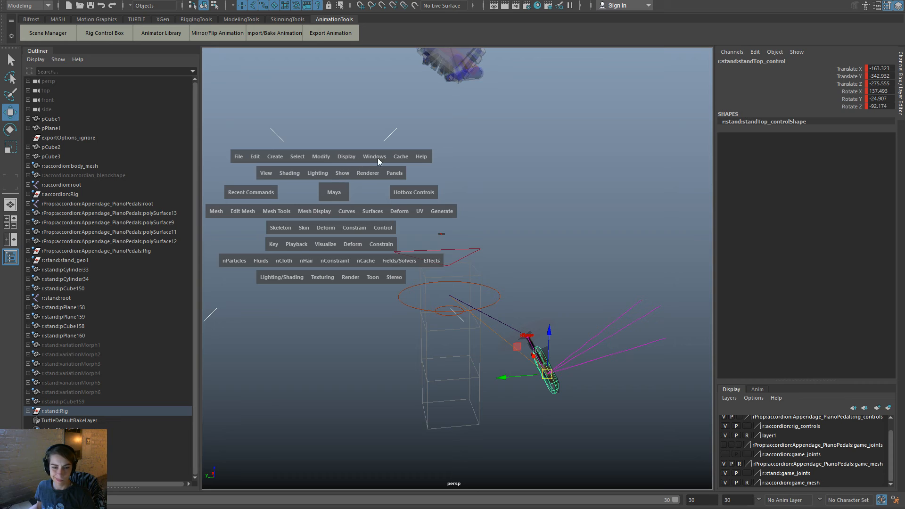
pyautogui.moveTo(378, 157); pyautogui.dragTo(521, 217)
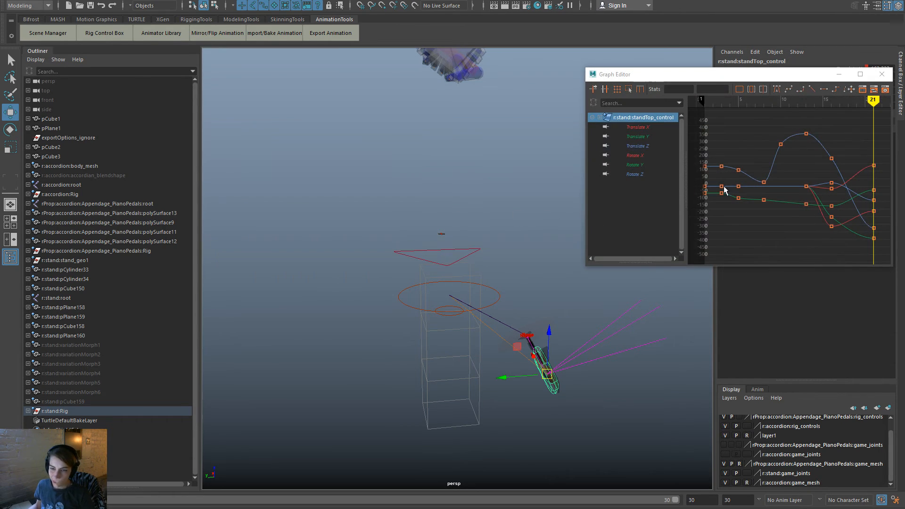
pyautogui.doubleClick(778, 74)
pyautogui.click(83, 55)
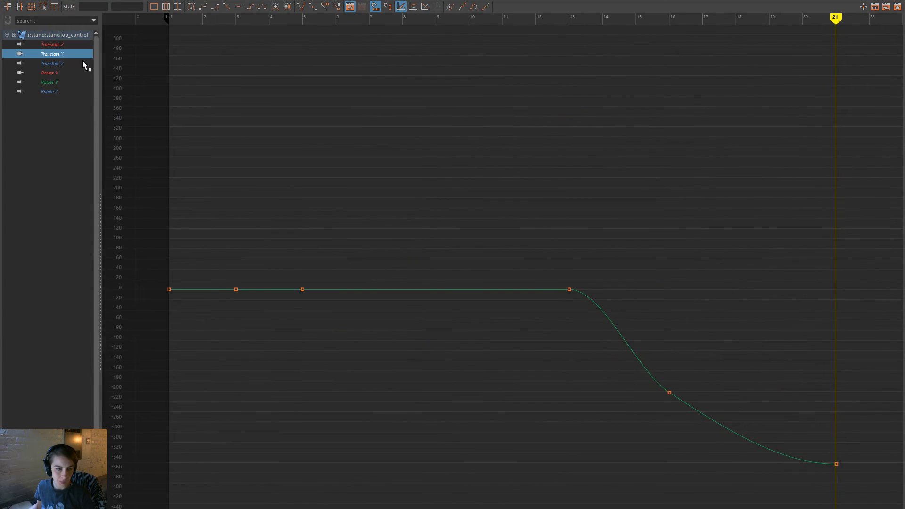
pyautogui.keyDown('alt'); pyautogui.moveTo(451, 275); pyautogui.dragTo(817, 416, button='right'); pyautogui.keyUp('alt')
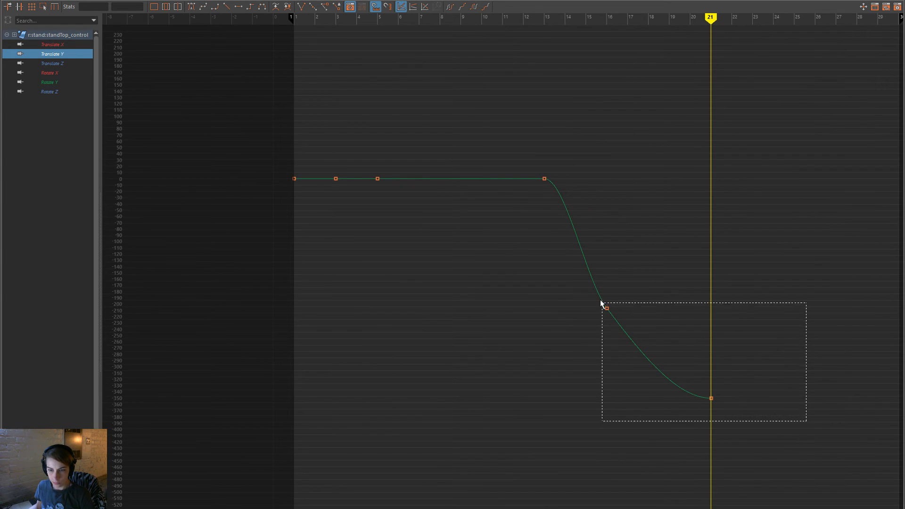
pyautogui.moveTo(806, 420); pyautogui.dragTo(601, 302)
pyautogui.keyDown('shift'); pyautogui.moveTo(702, 418); pyautogui.dragTo(696, 329, button='middle'); pyautogui.keyUp('shift')
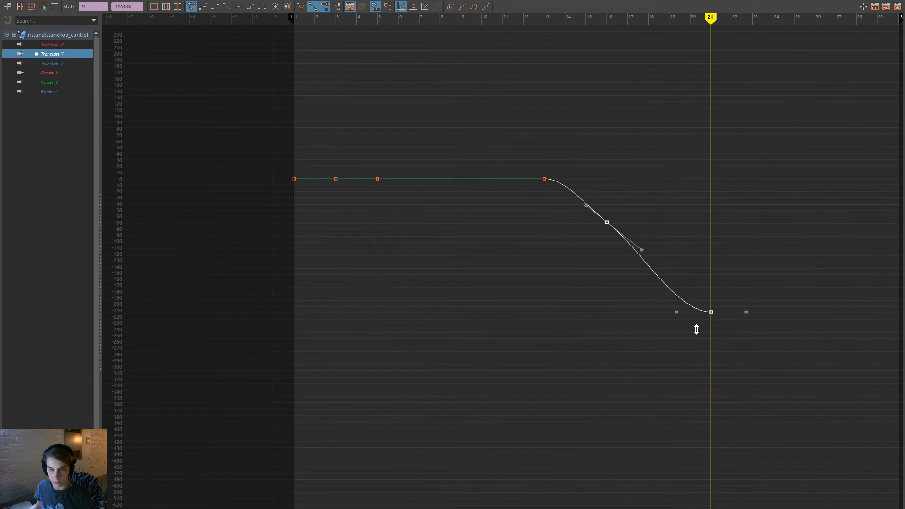
# Adjust the tangent of the Translate Y key at frame 16 and close the Graph Editor.
pyautogui.click(602, 214)
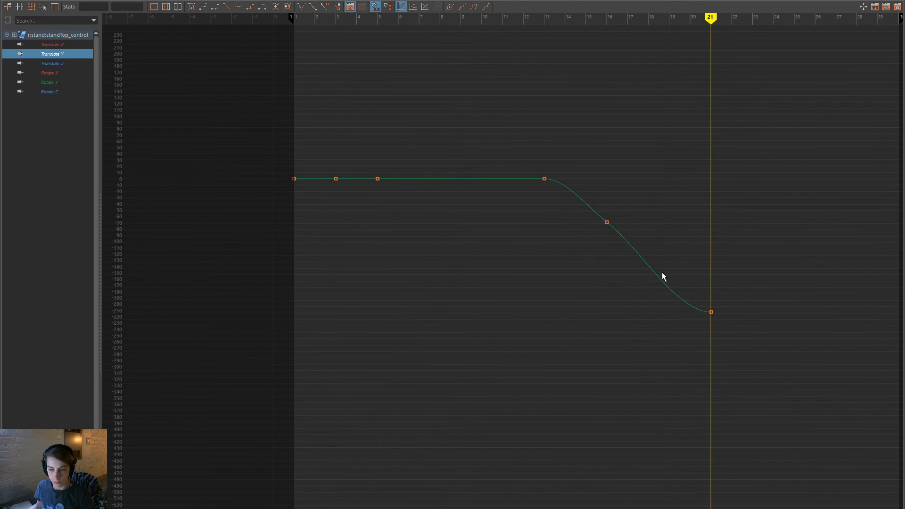
pyautogui.moveTo(640, 250); pyautogui.dragTo(630, 254)
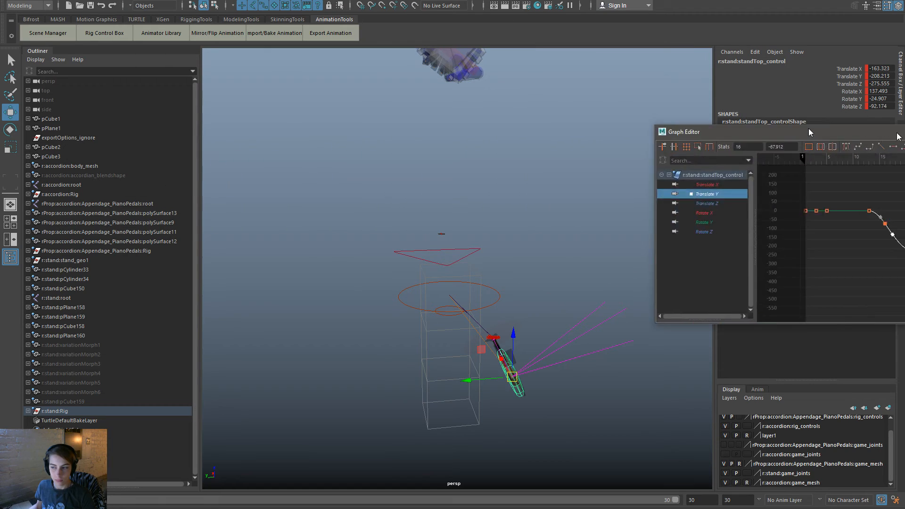
pyautogui.click(896, 127)
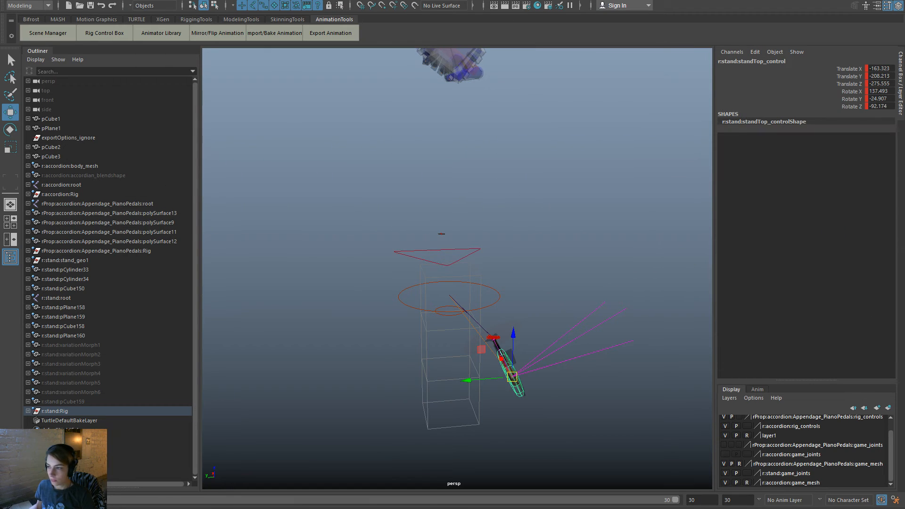
# Try to shift the stand's top control along X on frame 21 and undo the move.
pyautogui.keyDown('alt'); pyautogui.moveTo(493, 421); pyautogui.dragTo(438, 376); pyautogui.keyUp('alt')
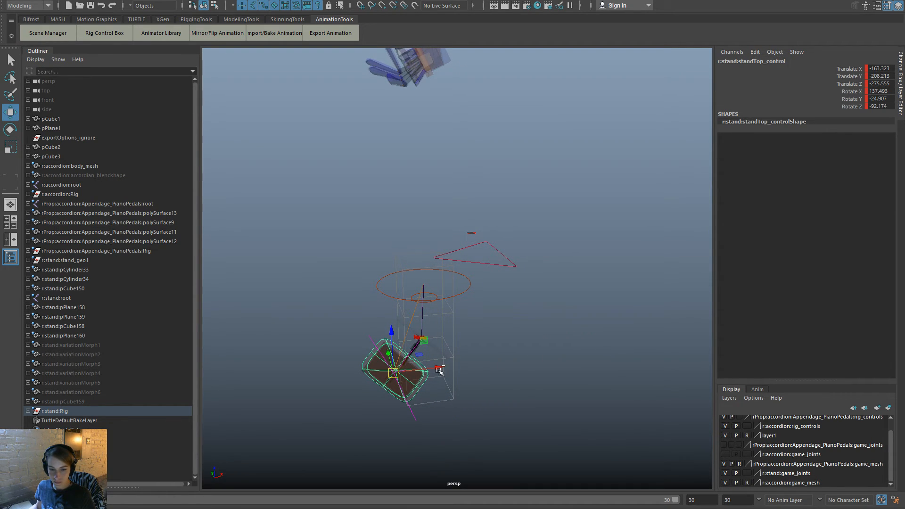
pyautogui.moveTo(438, 371); pyautogui.dragTo(466, 372)
pyautogui.hotkey('ctrl', 'z')
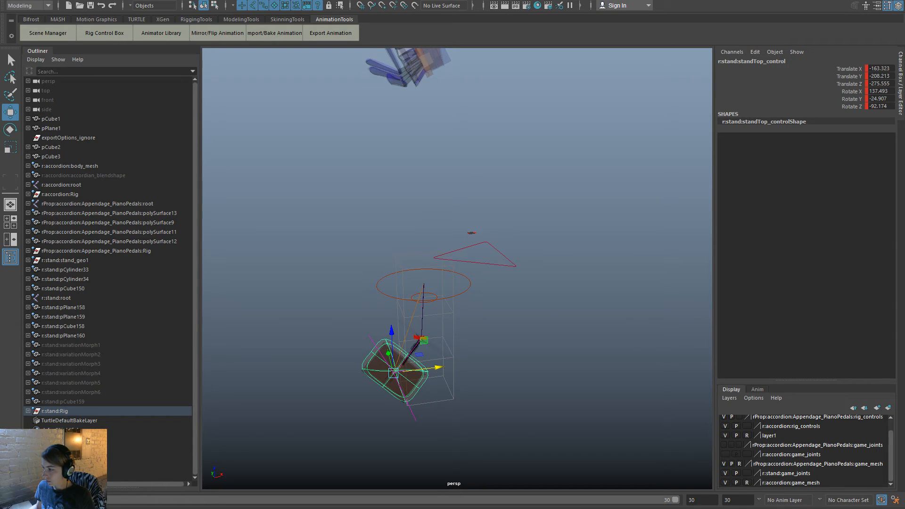
pyautogui.hotkey('ctrl', 'z')
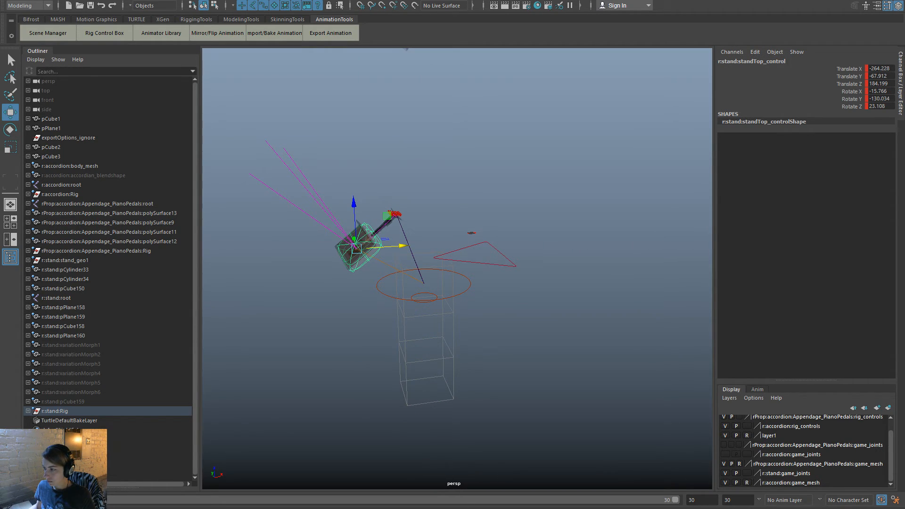
# At frame 16, move the stand's top control along X to a Translate X of about -32 and play the animation.
pyautogui.moveTo(401, 245); pyautogui.dragTo(462, 241)
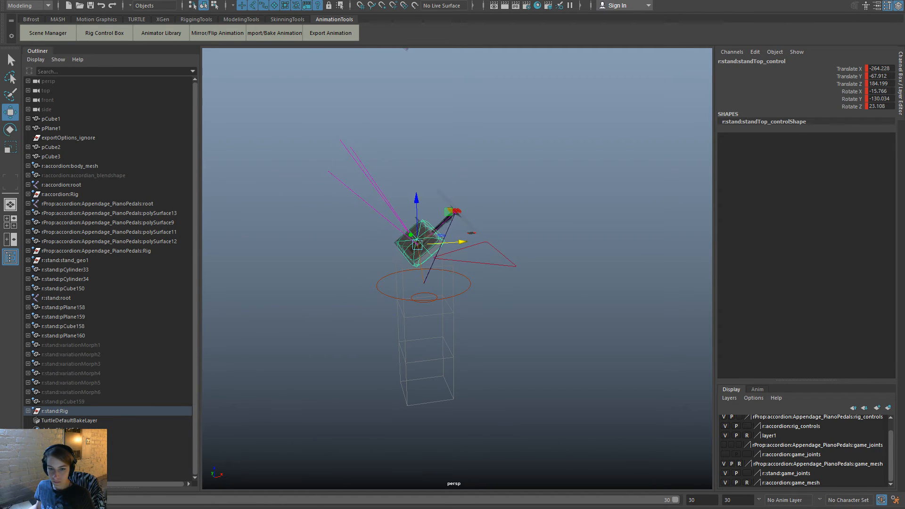
pyautogui.keyDown('alt'); pyautogui.moveTo(513, 367); pyautogui.dragTo(622, 369); pyautogui.keyUp('alt')
pyautogui.moveTo(330, 506); pyautogui.dragTo(612, 507)
pyautogui.press(',')
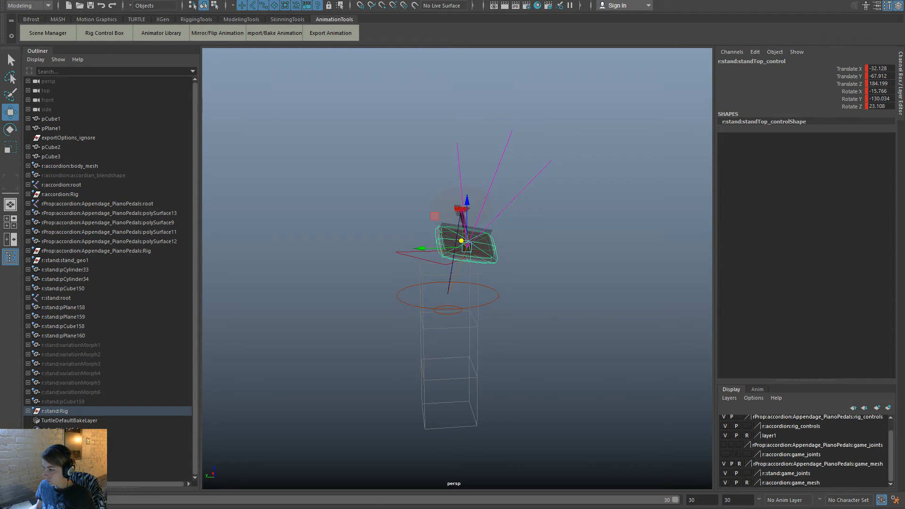
pyautogui.hotkey('alt', 'v')
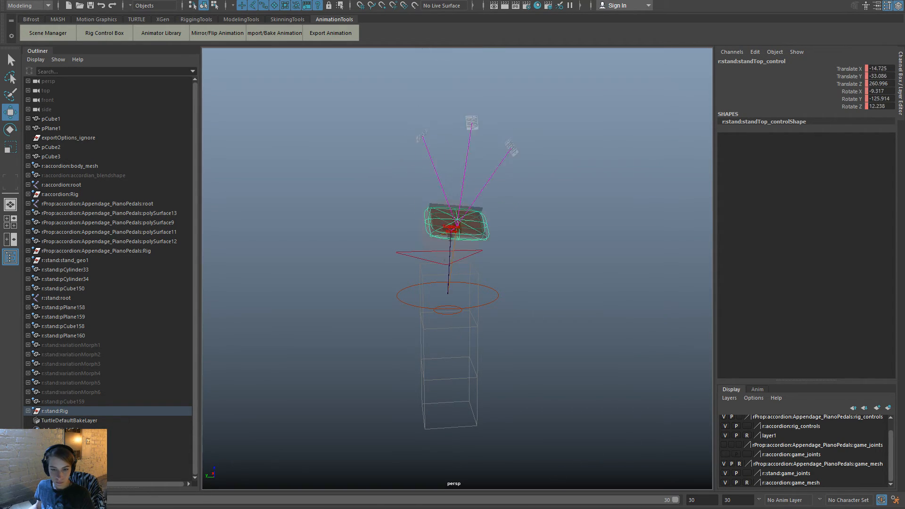
# On frame 21, rotate the stand's top control to about 0, -164, 88 degrees, and undo the extra rotation tried after it.
pyautogui.press('e')
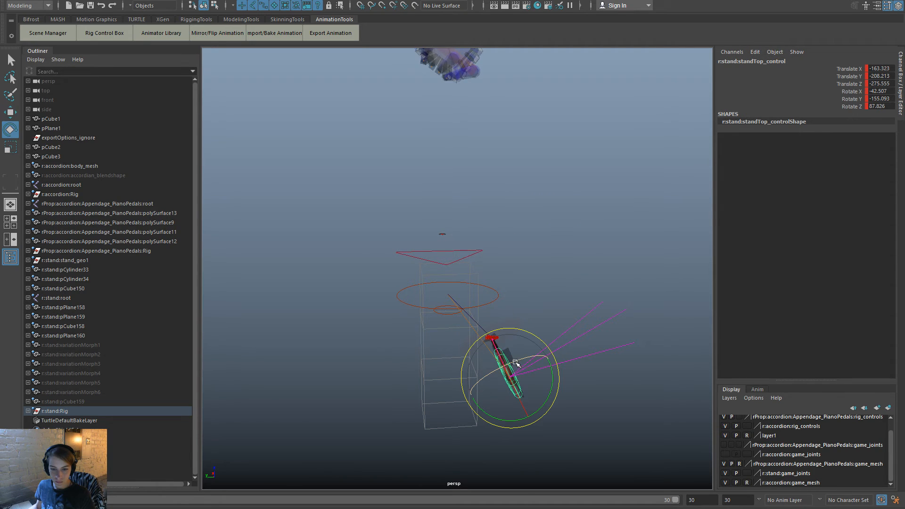
pyautogui.moveTo(517, 366); pyautogui.dragTo(530, 401)
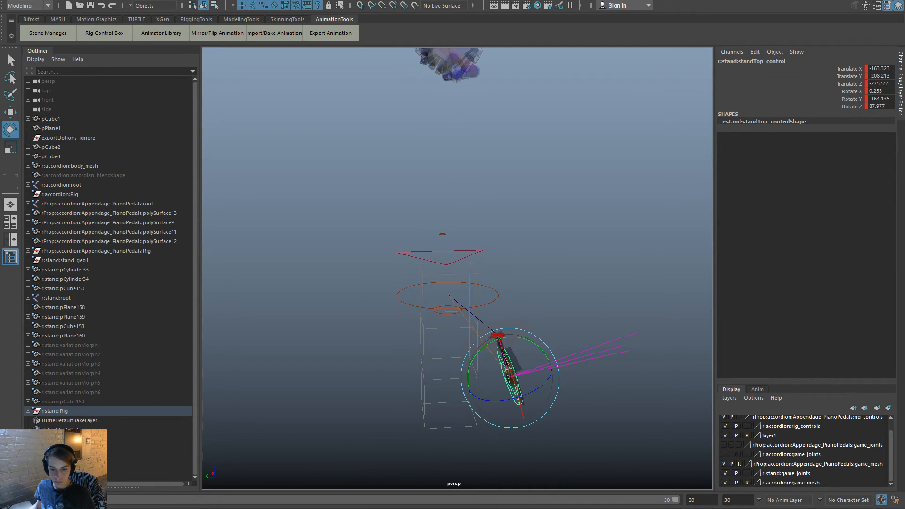
pyautogui.moveTo(56, 504); pyautogui.dragTo(633, 500)
pyautogui.moveTo(500, 409); pyautogui.dragTo(541, 394)
pyautogui.keyDown('alt'); pyautogui.moveTo(648, 410); pyautogui.dragTo(582, 383, button='right'); pyautogui.keyUp('alt')
pyautogui.hotkey('ctrl', 'z')
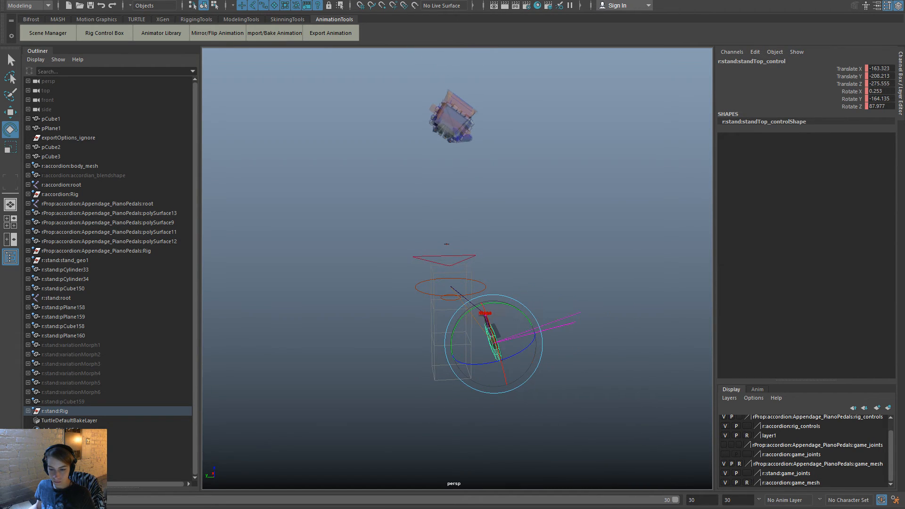
# Past the frame 21 key, rotate the stand's top control to about -14, -188, 208 and drop it to Translate about -456, -556, -1385.
pyautogui.moveTo(461, 364); pyautogui.dragTo(545, 336)
pyautogui.press('w')
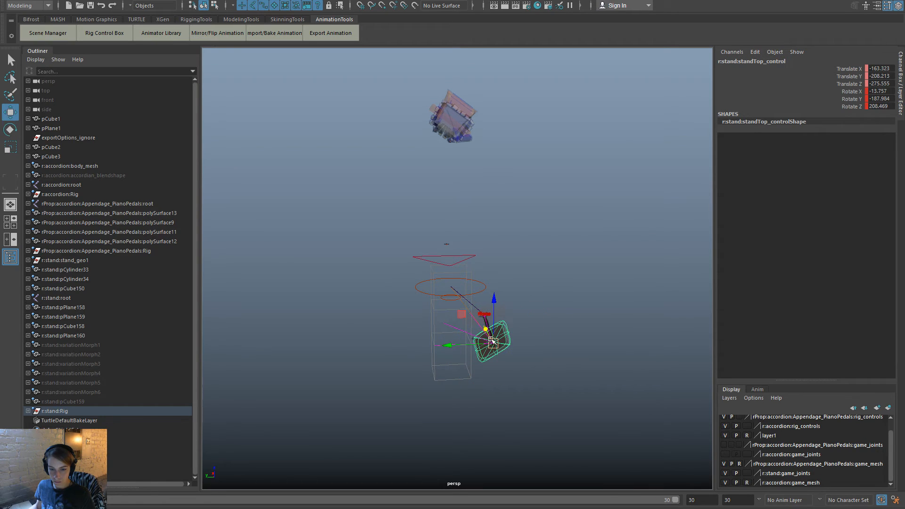
pyautogui.moveTo(492, 341); pyautogui.dragTo(555, 507)
pyautogui.keyDown('alt'); pyautogui.moveTo(582, 404); pyautogui.dragTo(474, 346, button='right'); pyautogui.keyUp('alt')
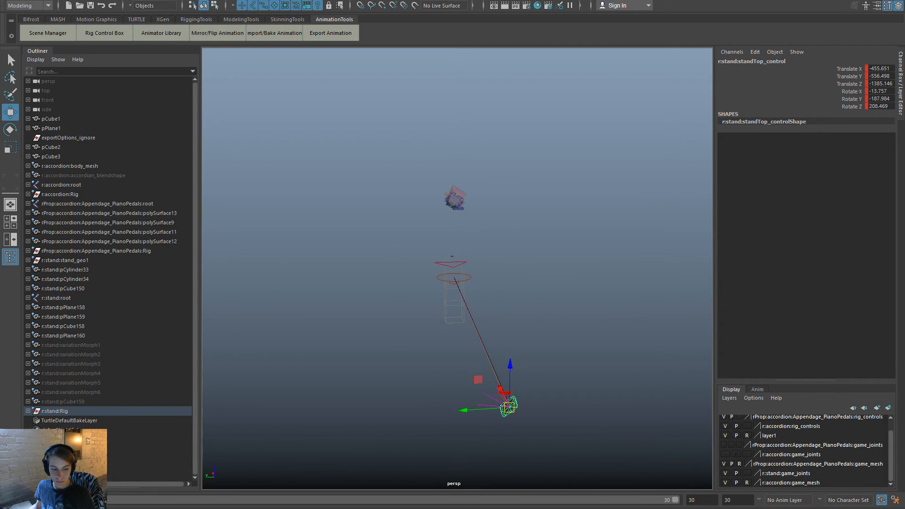
pyautogui.hotkey('ctrl', 'z')
# Deselect the top control to review the stand's animation in playback, and turn off X-Ray shading in the viewport.
pyautogui.click(607, 406)
pyautogui.hotkey('alt', 'v')
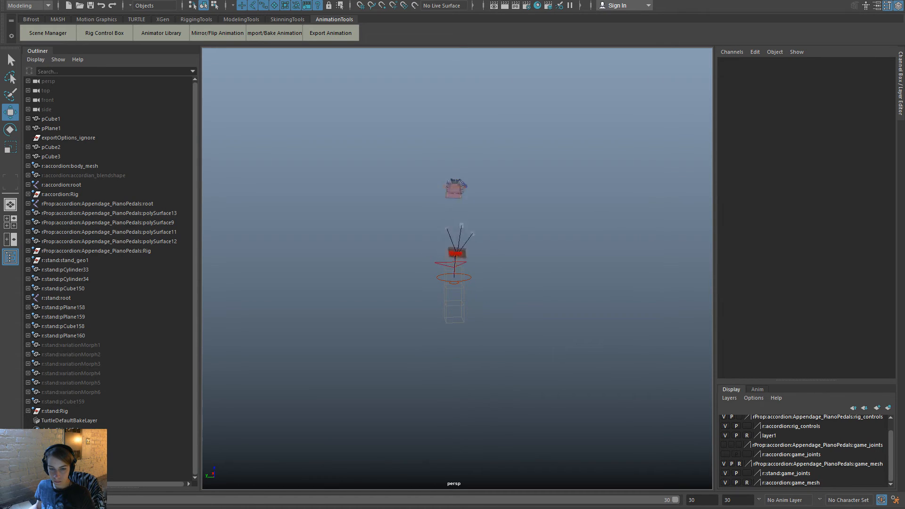
pyautogui.keyDown('alt'); pyautogui.moveTo(476, 374); pyautogui.dragTo(561, 378, button='right'); pyautogui.keyUp('alt')
pyautogui.keyDown('alt'); pyautogui.moveTo(561, 378); pyautogui.dragTo(592, 376); pyautogui.keyUp('alt')
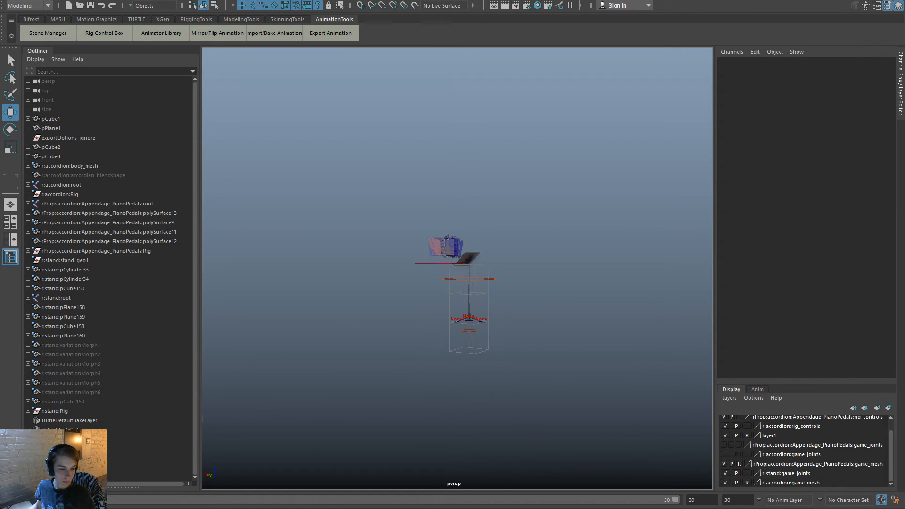
pyautogui.keyDown('alt'); pyautogui.moveTo(377, 293); pyautogui.dragTo(526, 369, button='right'); pyautogui.keyUp('alt')
pyautogui.keyDown('alt'); pyautogui.moveTo(527, 369); pyautogui.dragTo(614, 334); pyautogui.keyUp('alt')
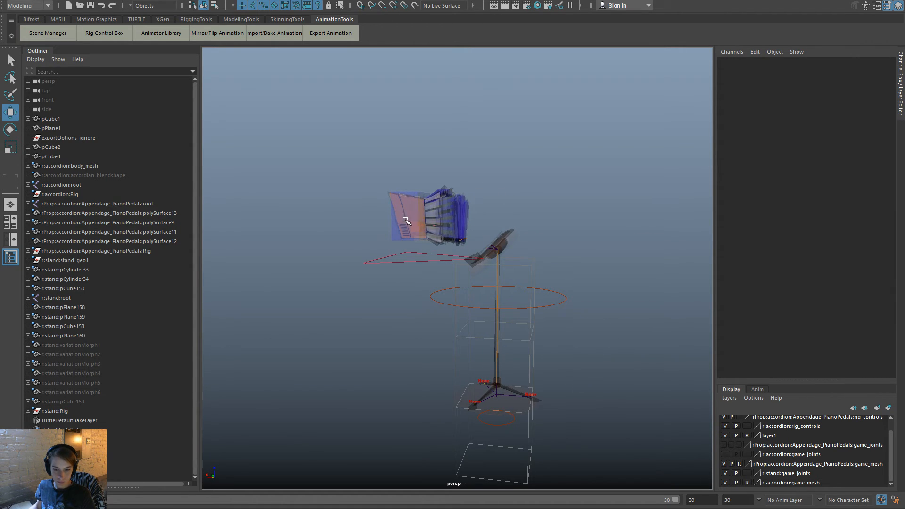
pyautogui.press('space')
pyautogui.click(325, 162)
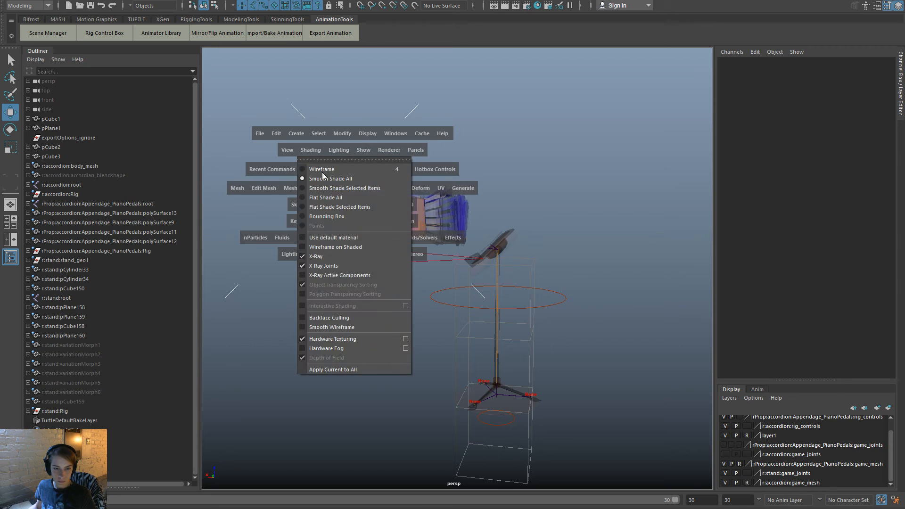
pyautogui.click(344, 258)
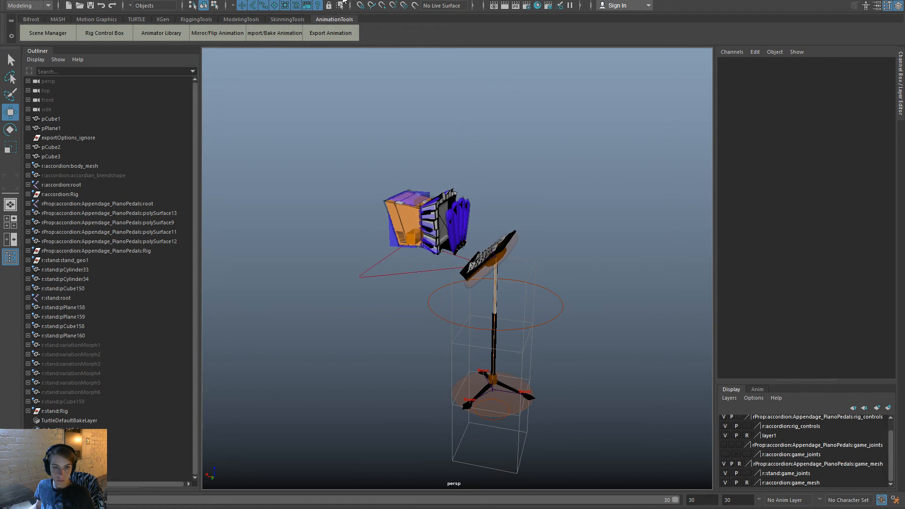
# Open the animation clip exporter and set the end frame of the musicStand_Activated clip to 30.
pyautogui.click(350, 30)
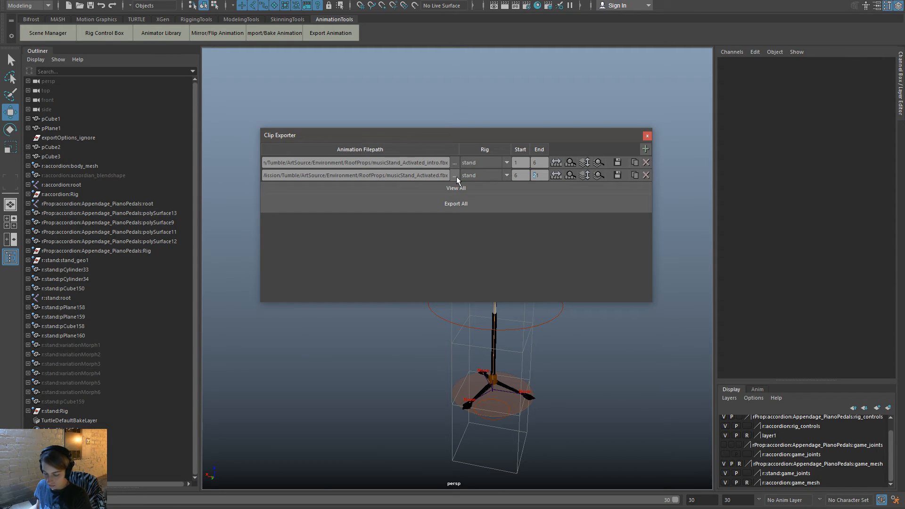
pyautogui.write('30')
pyautogui.press('Return')
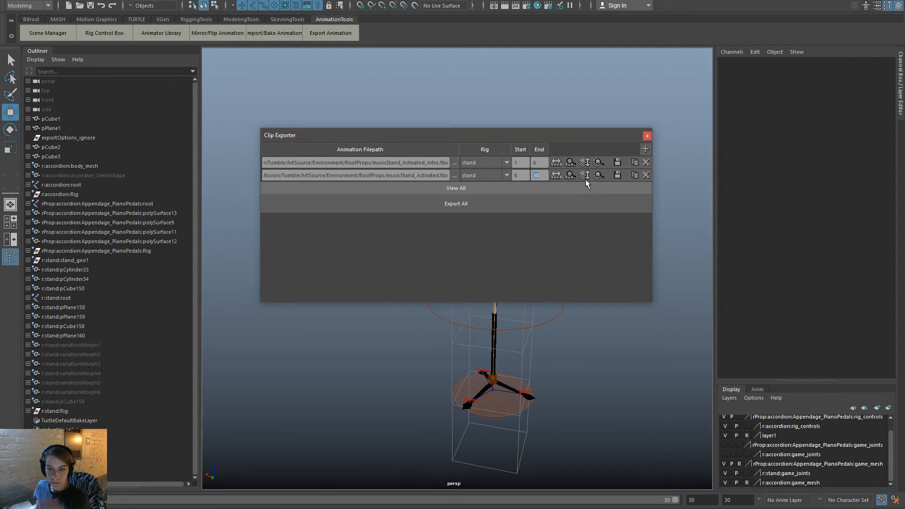
# Export the musicStand_Activated clip, dismiss the export warnings and switch to the Unreal level editor.
pyautogui.click(615, 174)
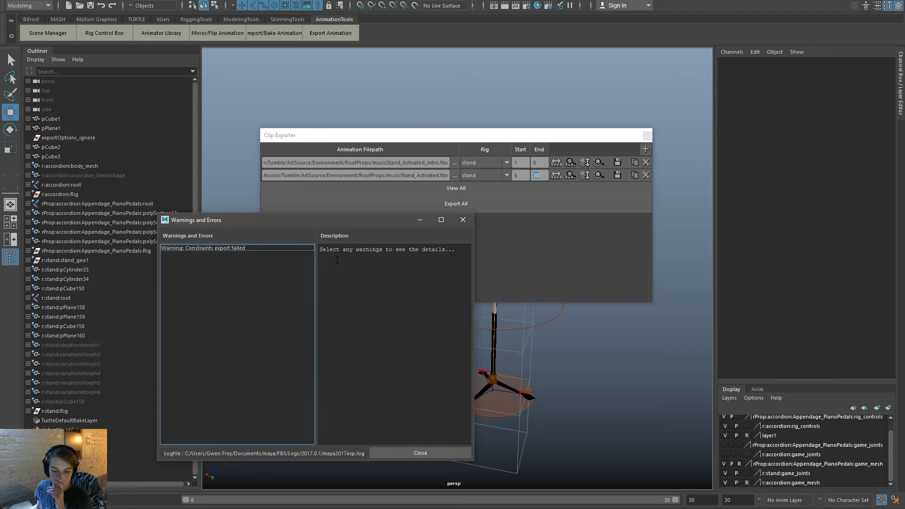
pyautogui.click(463, 220)
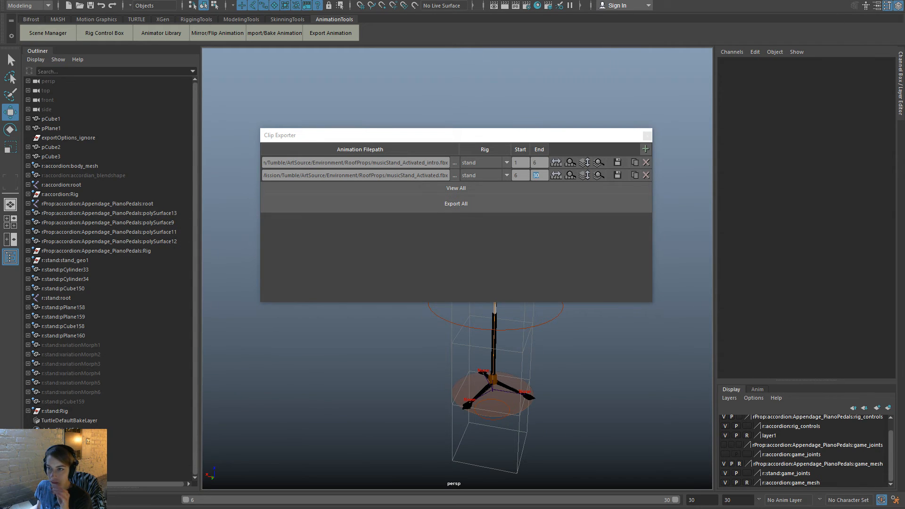
pyautogui.hotkey('alt', 'Tab')
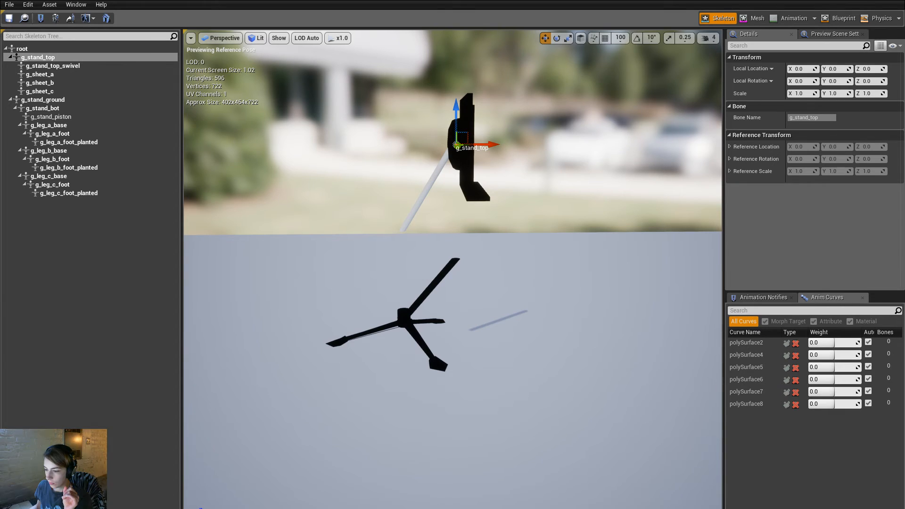
pyautogui.hotkey('alt', 'Tab')
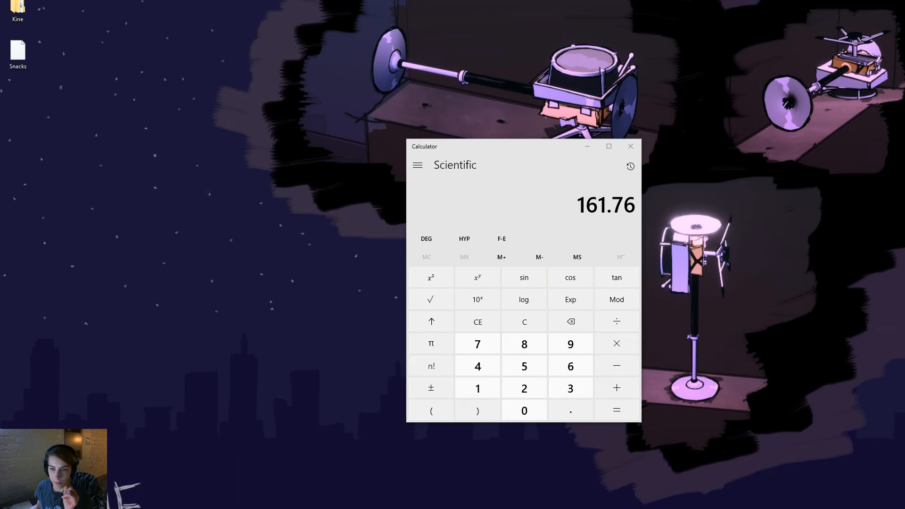
pyautogui.hotkey('alt', 'Tab')
pyautogui.hotkey('alt', 'Tab')
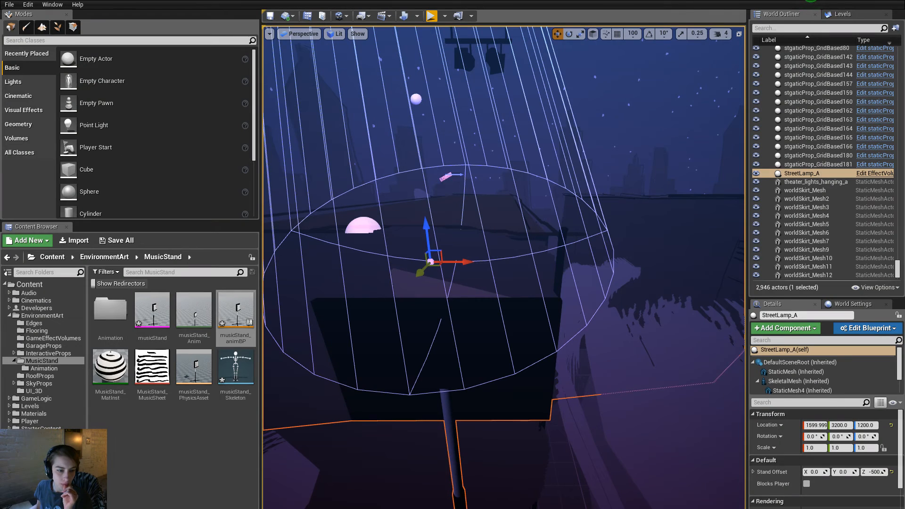
# Open the MusicStand Animation folder and reimport the musicStand_Activated and musicStand_Activated_intro animations.
pyautogui.click(112, 317)
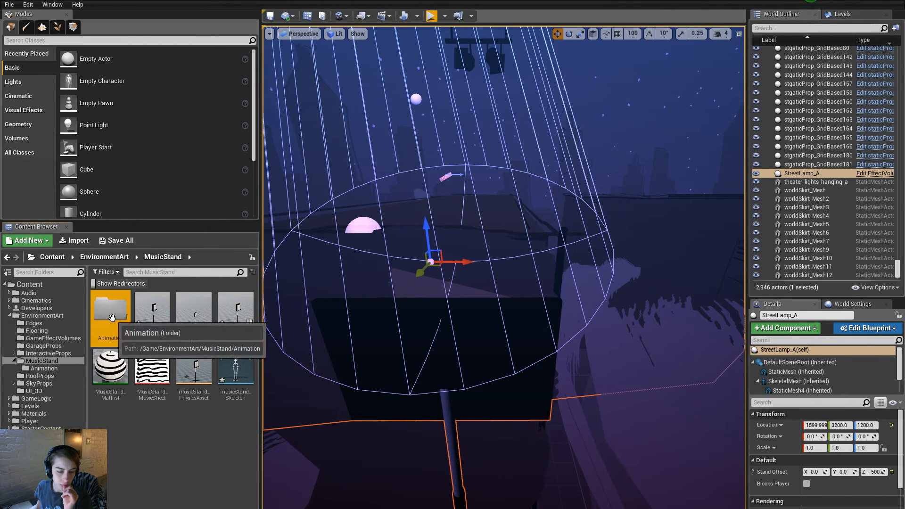
pyautogui.doubleClick(112, 316)
pyautogui.rightClick(109, 325)
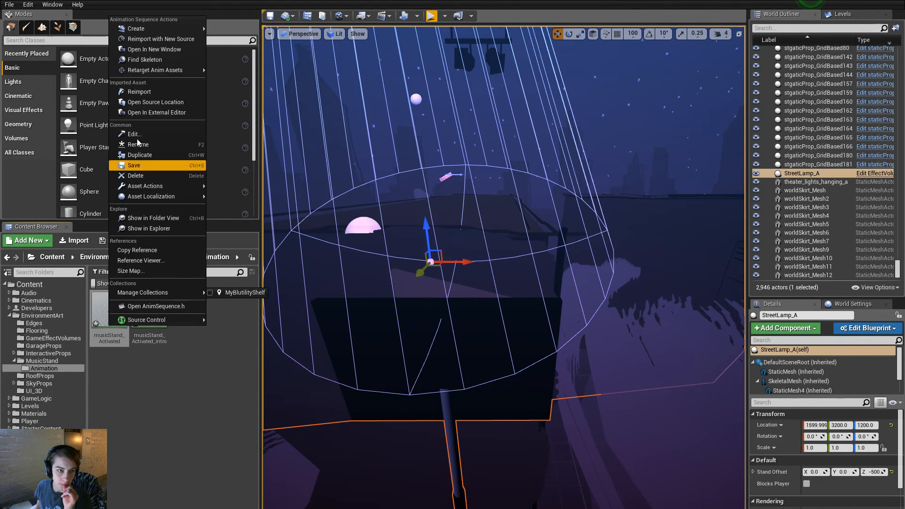
pyautogui.click(154, 92)
pyautogui.rightClick(150, 306)
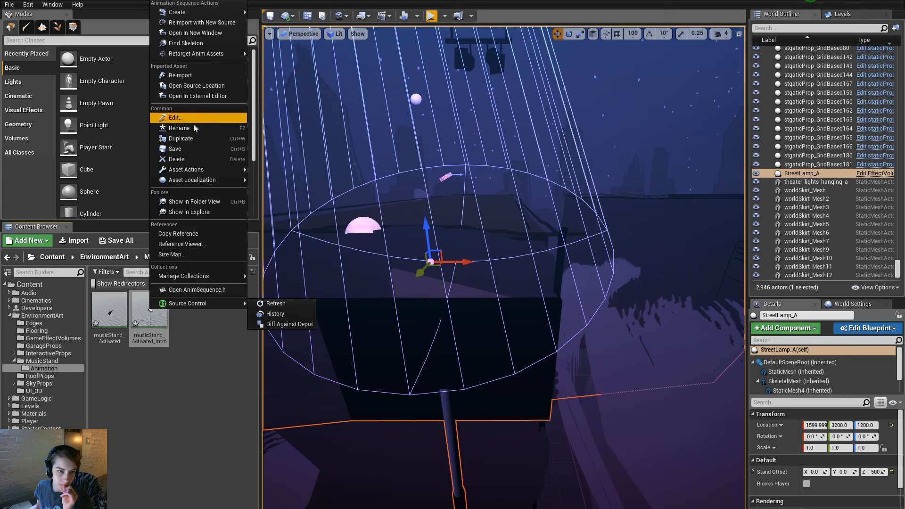
pyautogui.click(196, 75)
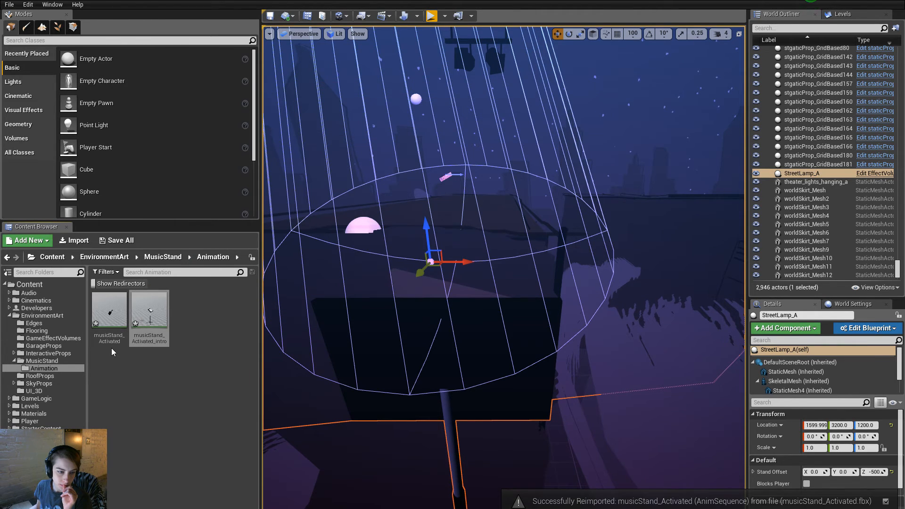
# Save both musicStand animation assets together and return to the MusicStand folder.
pyautogui.keyDown('ctrl'); pyautogui.click(111, 312); pyautogui.keyUp('ctrl')
pyautogui.rightClick(112, 312)
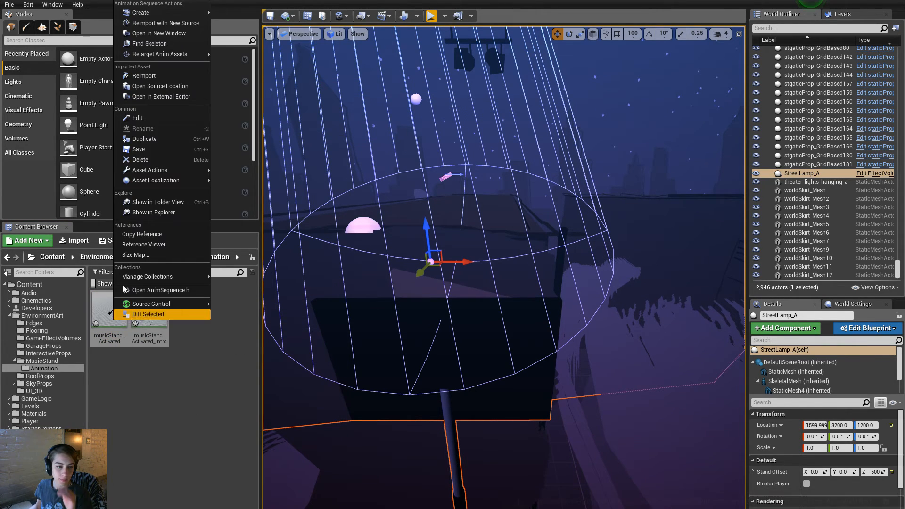
pyautogui.click(152, 148)
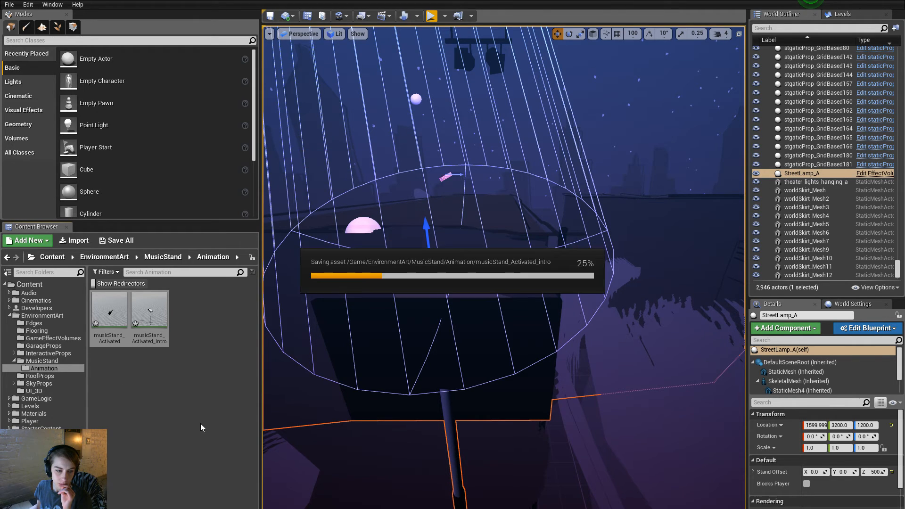
pyautogui.click(174, 370)
pyautogui.click(174, 256)
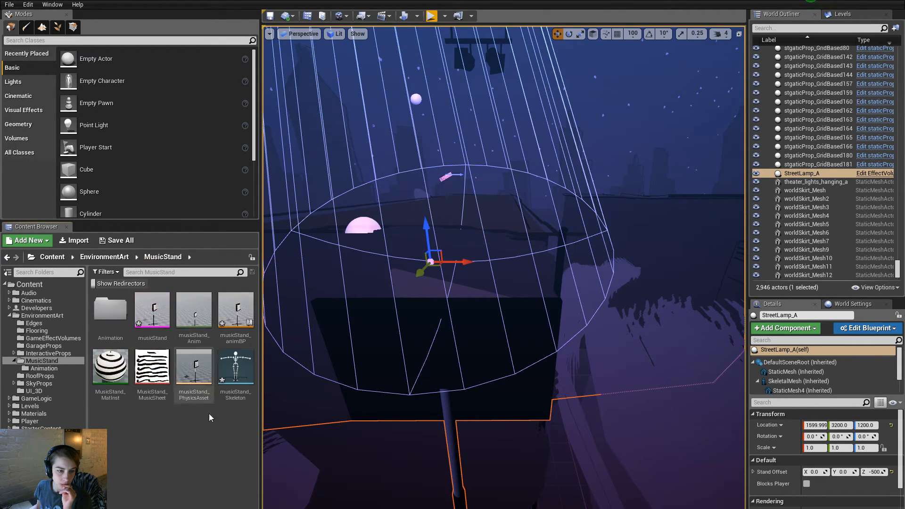
# In the musicStand_animBP Anim Graph, cut the Stand Offset and Transform (Modify) Bone nodes and connect Local To Component directly to Look At.
pyautogui.press('f')
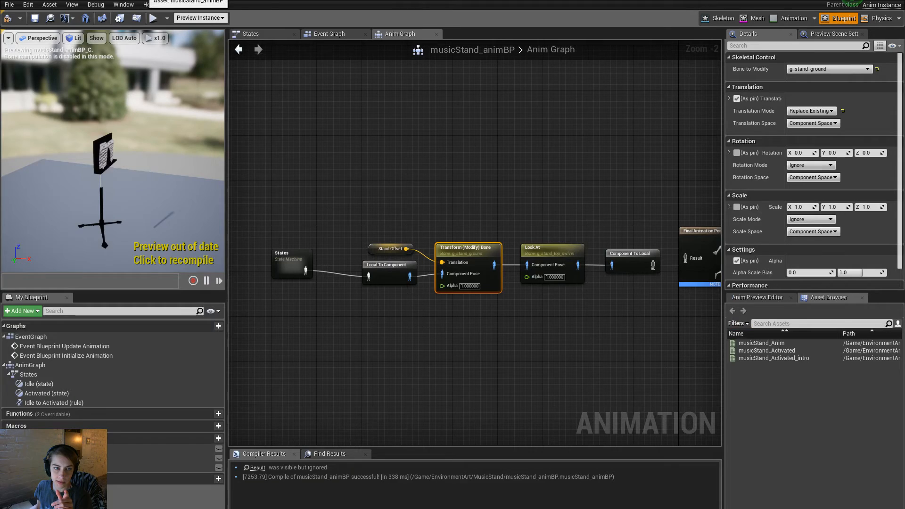
pyautogui.click(478, 350)
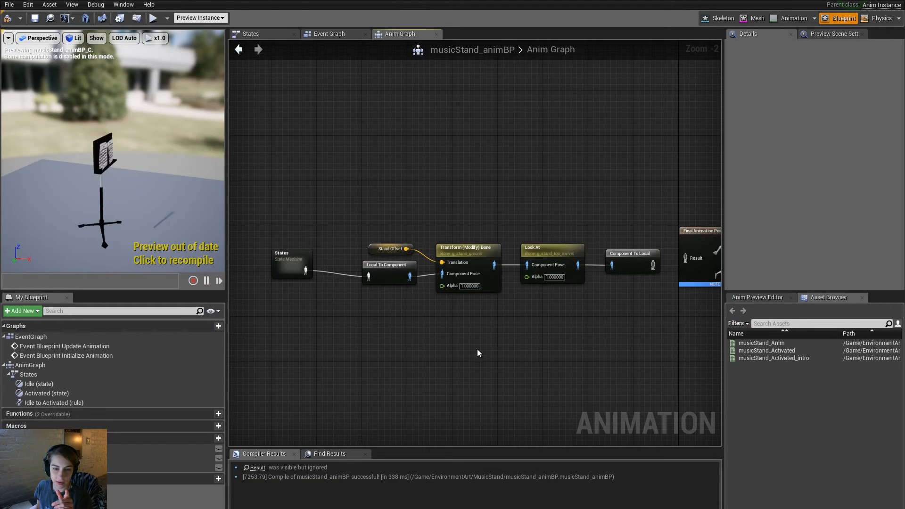
pyautogui.scroll(2, 383, 221)
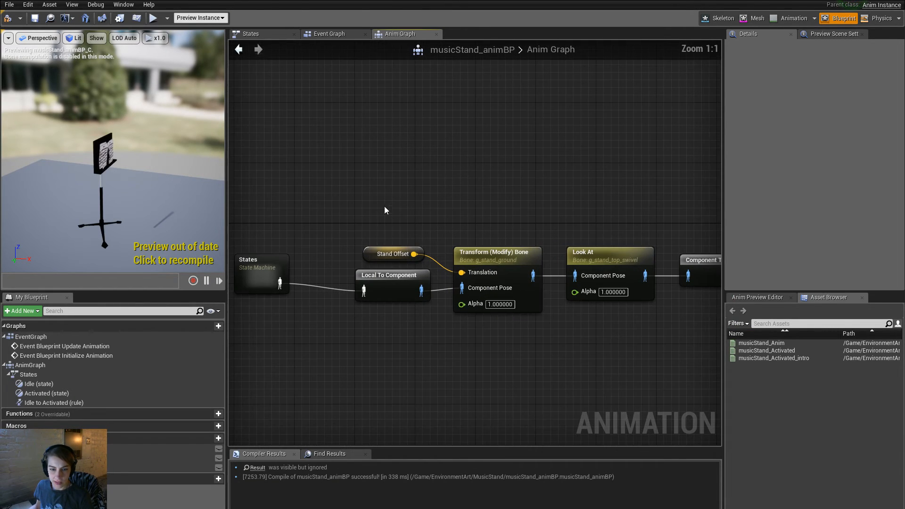
pyautogui.moveTo(393, 204); pyautogui.dragTo(489, 260)
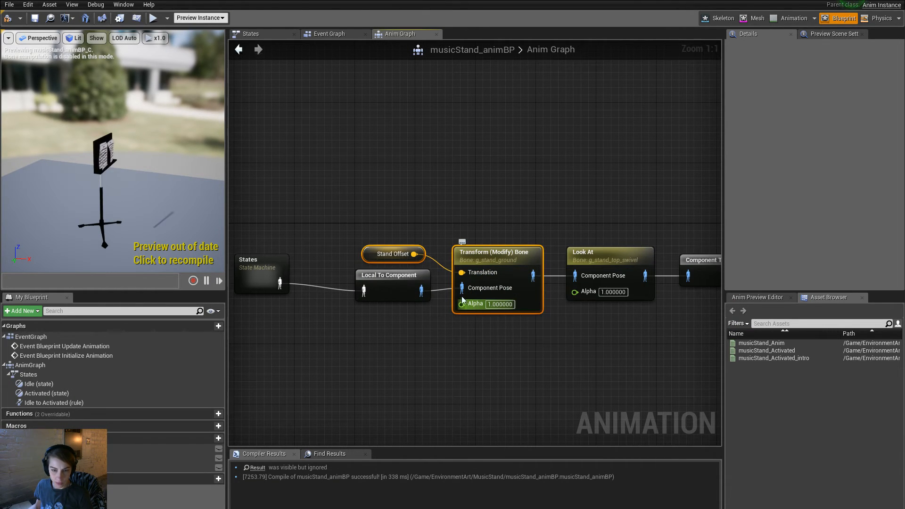
pyautogui.press('Delete')
pyautogui.moveTo(421, 291); pyautogui.dragTo(574, 275)
pyautogui.click(404, 283)
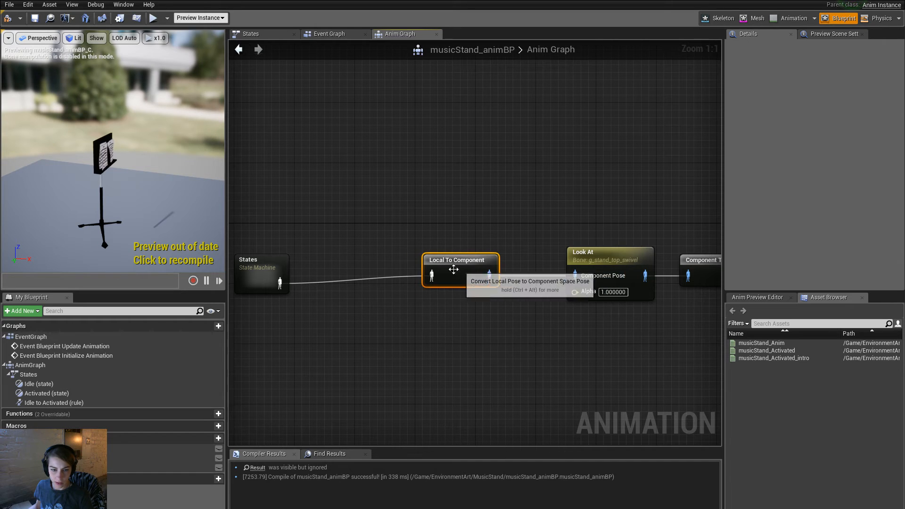
# Open the Idle state and paste the Stand Offset and Transform (Modify) Bone nodes between the intro animation and the Final Animation Pose.
pyautogui.doubleClick(265, 260)
pyautogui.click(471, 255)
pyautogui.doubleClick(471, 255)
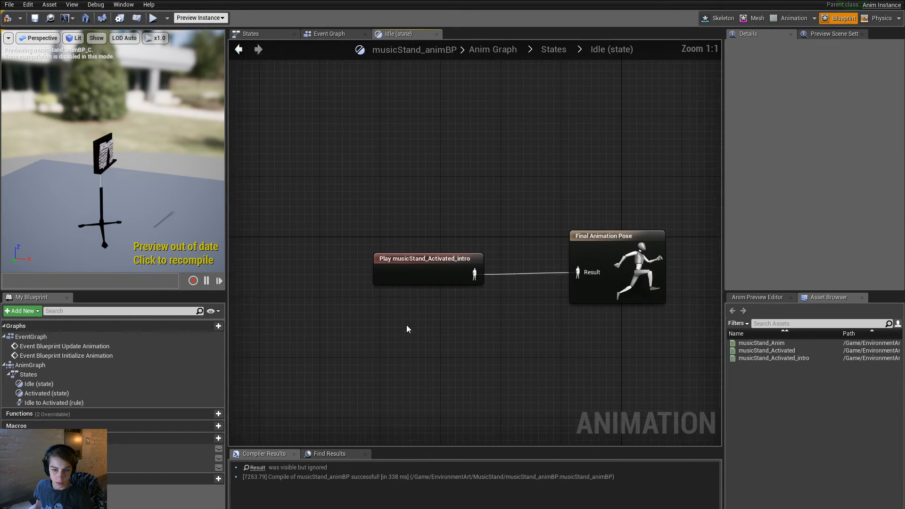
pyautogui.moveTo(401, 273); pyautogui.dragTo(257, 273)
pyautogui.click(503, 229)
pyautogui.hotkey('ctrl', 'v')
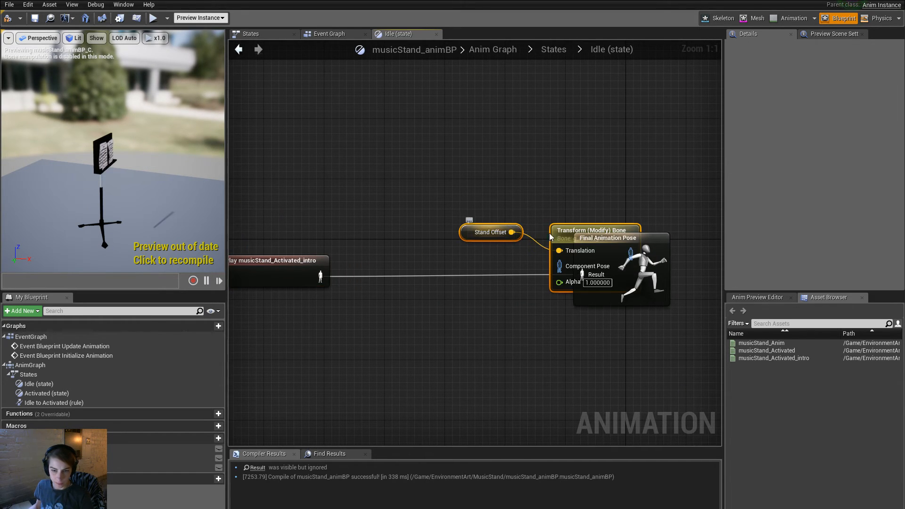
pyautogui.moveTo(549, 232); pyautogui.dragTo(464, 249)
# Wire the intro animation through Transform (Modify) Bone to the Final Animation Pose with local/component conversions, and space the nodes out.
pyautogui.moveTo(439, 281); pyautogui.dragTo(357, 283)
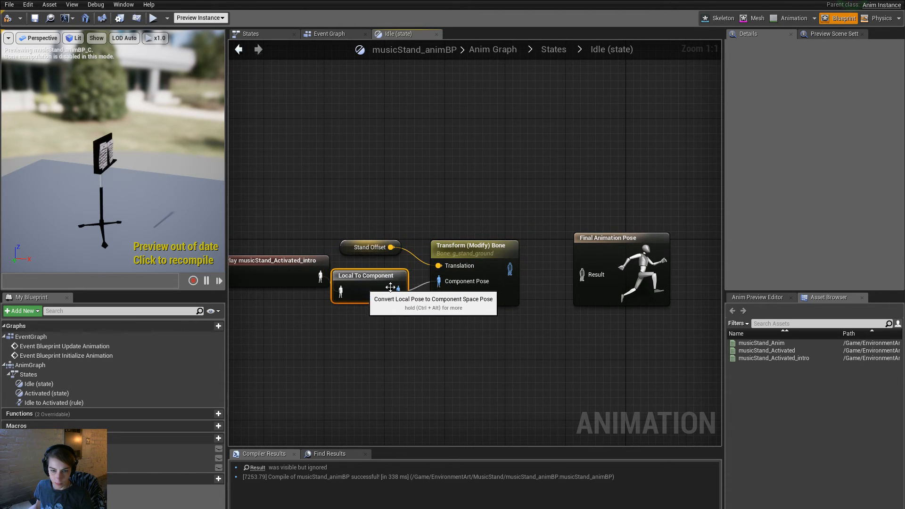
pyautogui.moveTo(582, 275); pyautogui.dragTo(513, 266)
pyautogui.moveTo(621, 254); pyautogui.dragTo(697, 254)
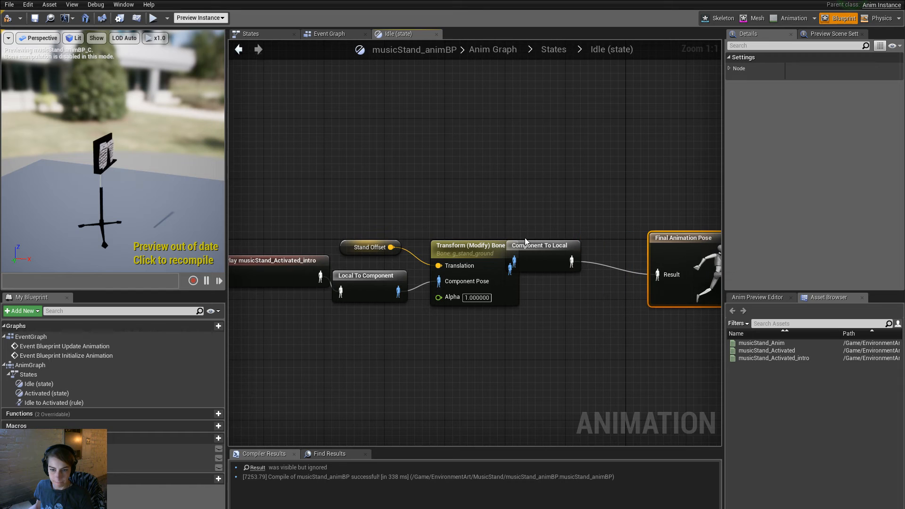
pyautogui.moveTo(538, 245); pyautogui.dragTo(576, 252)
pyautogui.moveTo(320, 260); pyautogui.dragTo(266, 260)
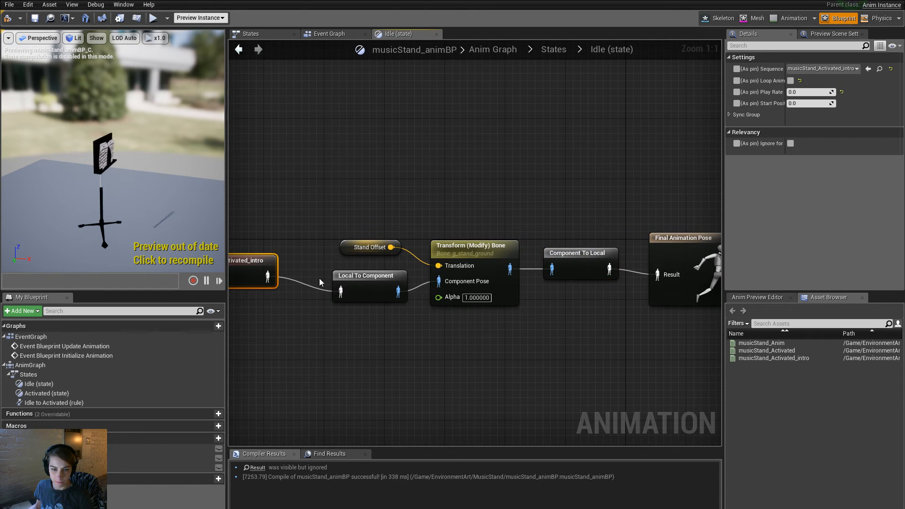
pyautogui.moveTo(351, 275); pyautogui.dragTo(336, 268)
# Go back to the States machine and open the Activated state.
pyautogui.click(482, 168)
pyautogui.click(541, 50)
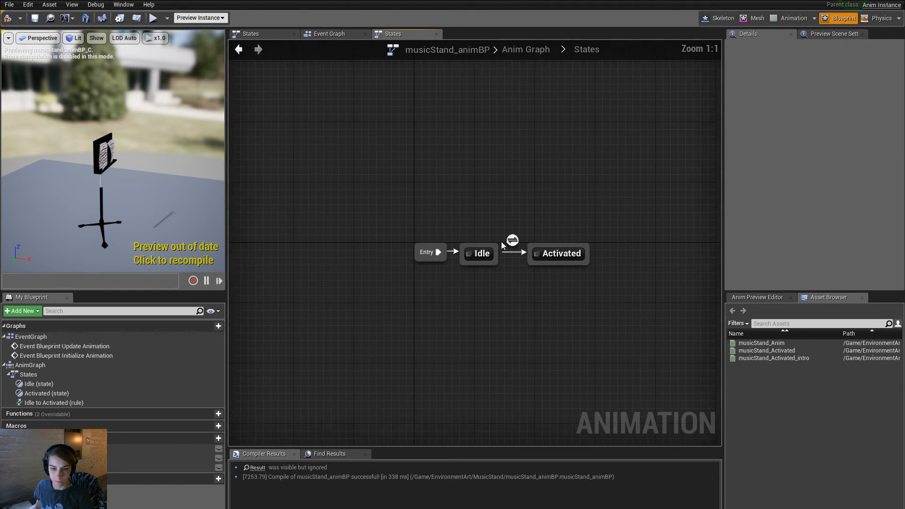
pyautogui.doubleClick(556, 252)
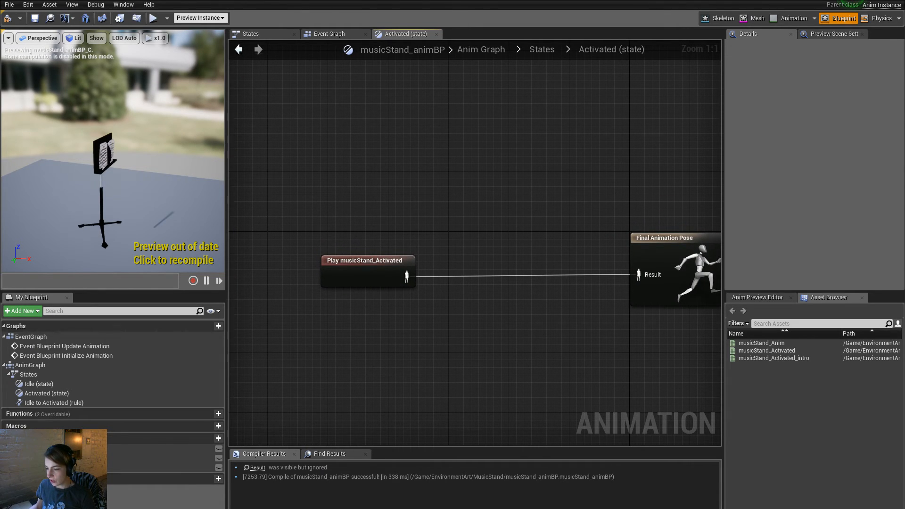
# Switch to Maya and select the stand's ground control.
pyautogui.hotkey('alt', 'Tab')
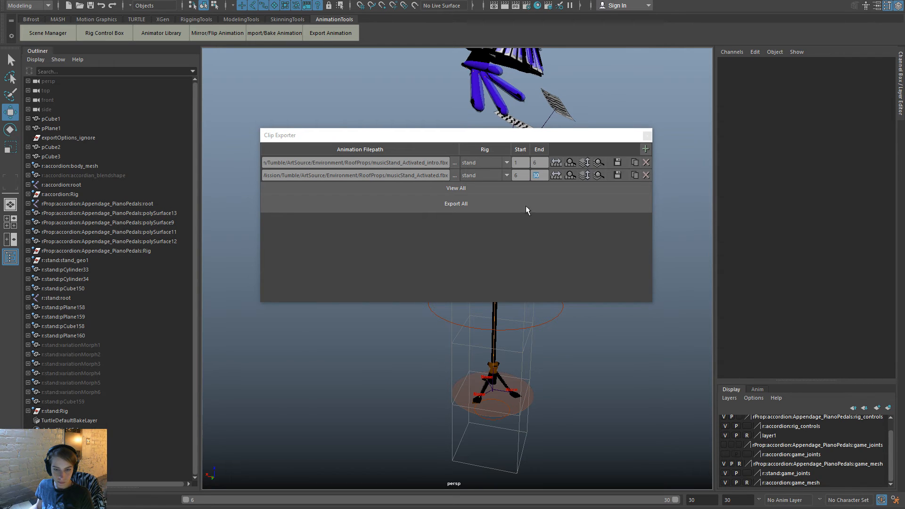
pyautogui.click(487, 419)
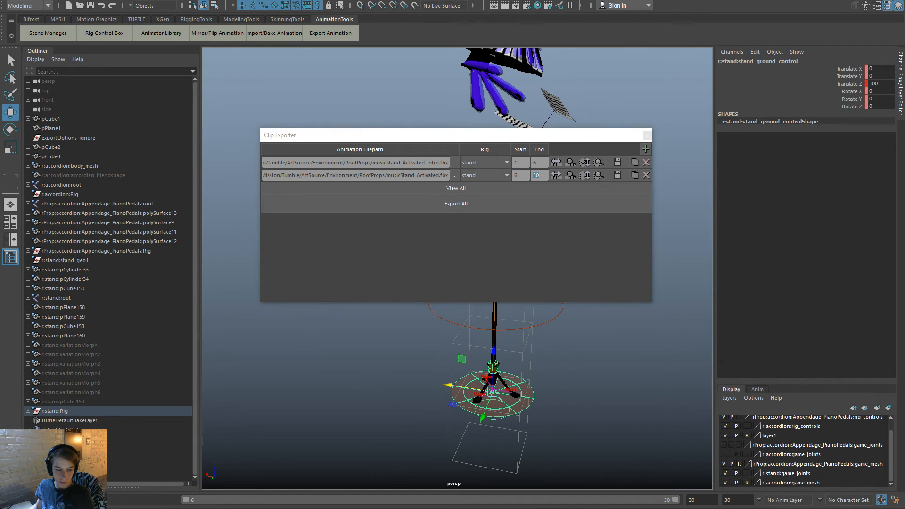
# Switch to Calculator and work out 30 divided by 5 and 5 divided by 30.
pyautogui.hotkey('alt', 'Tab')
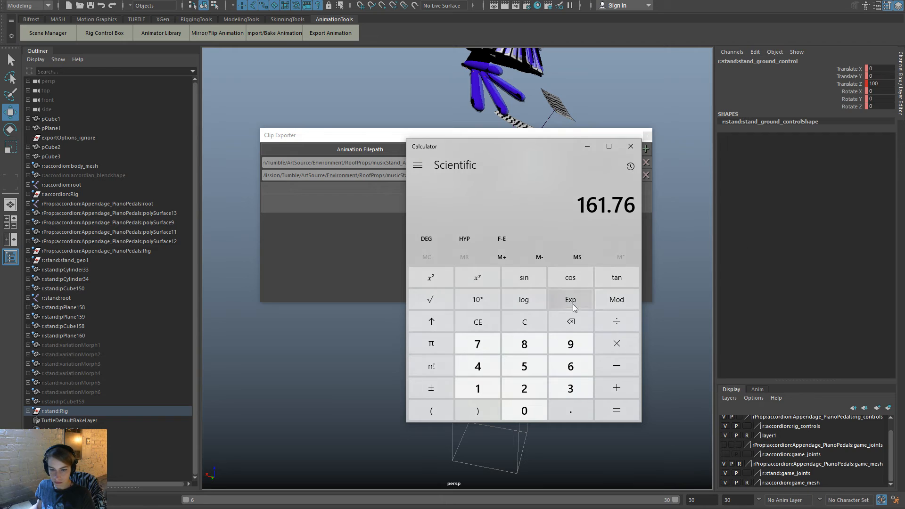
pyautogui.click(477, 321)
pyautogui.click(570, 388)
pyautogui.click(524, 411)
pyautogui.click(616, 321)
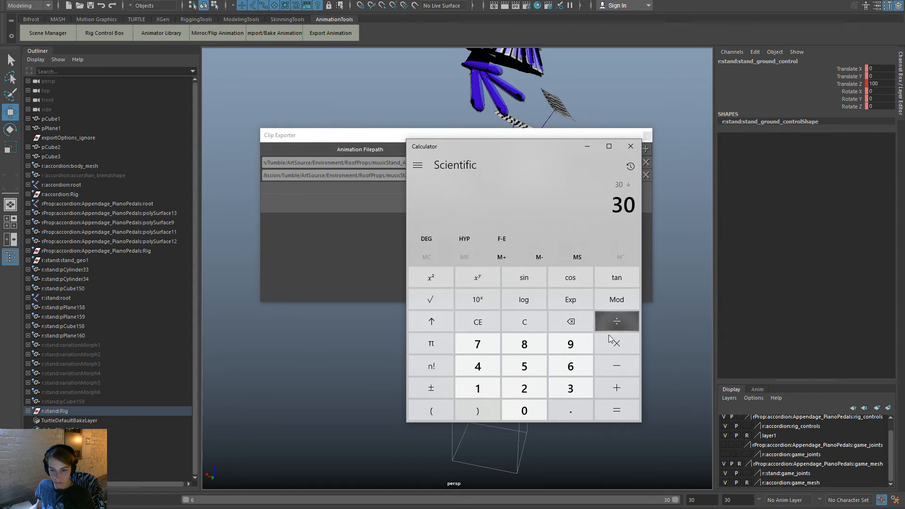
pyautogui.click(524, 366)
pyautogui.click(635, 413)
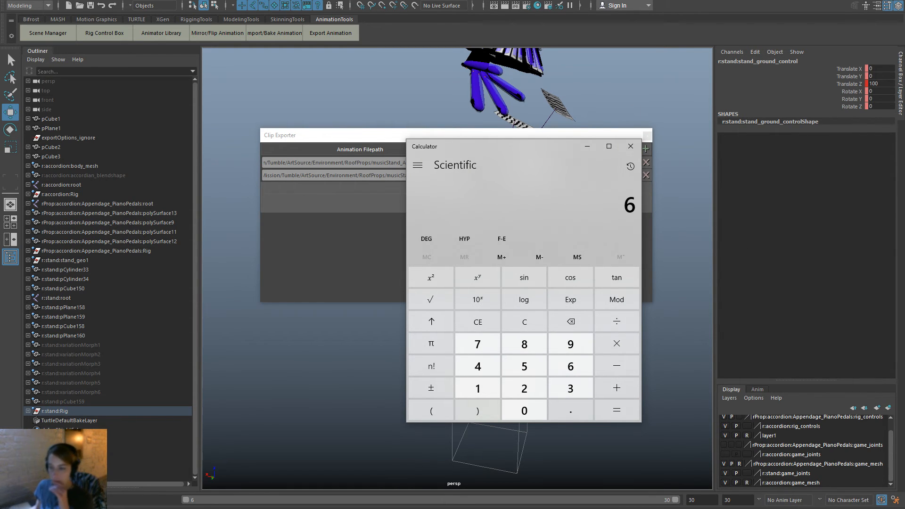
pyautogui.click(524, 322)
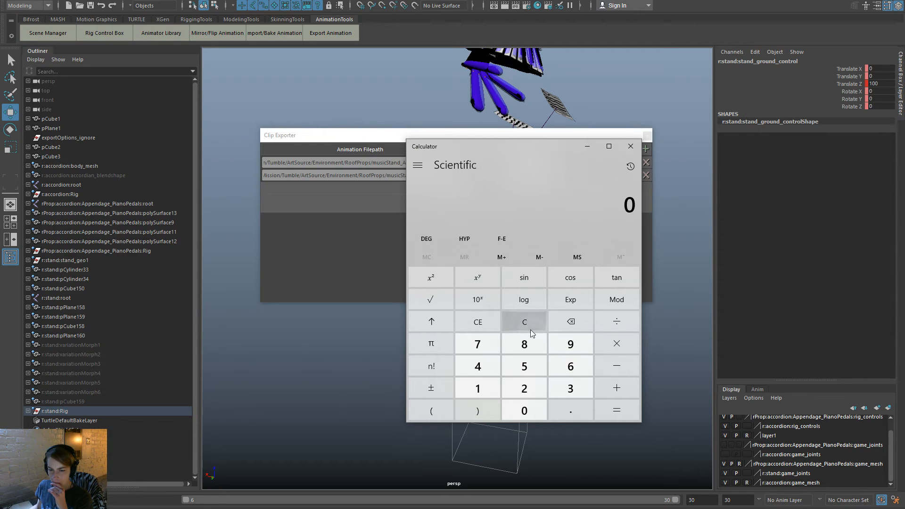
pyautogui.click(524, 366)
pyautogui.click(616, 321)
pyautogui.click(570, 388)
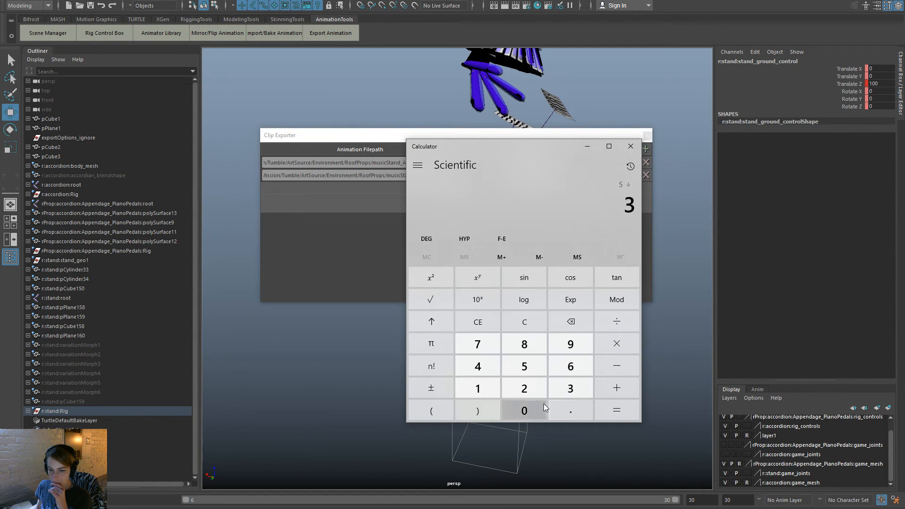
pyautogui.click(523, 411)
pyautogui.click(617, 410)
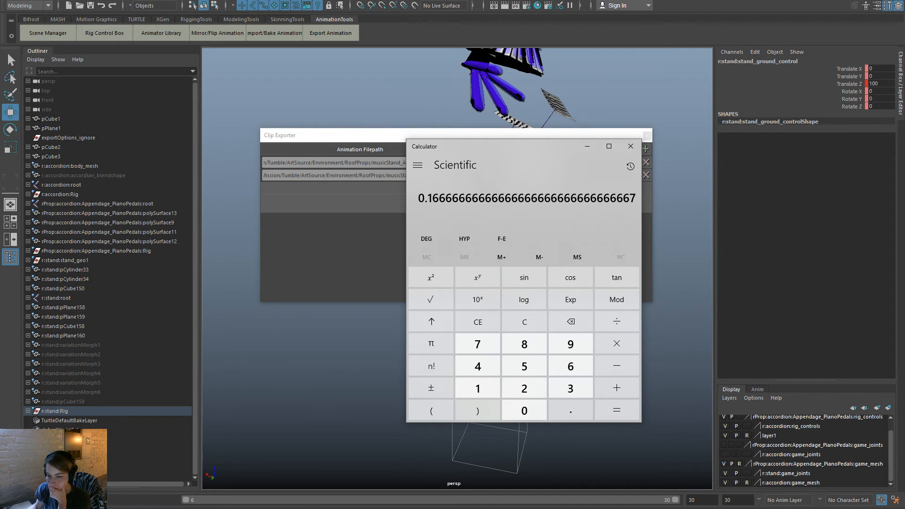
# Return to Maya, close the Clip Exporter and select the stand's root joint.
pyautogui.hotkey('alt', 'Tab')
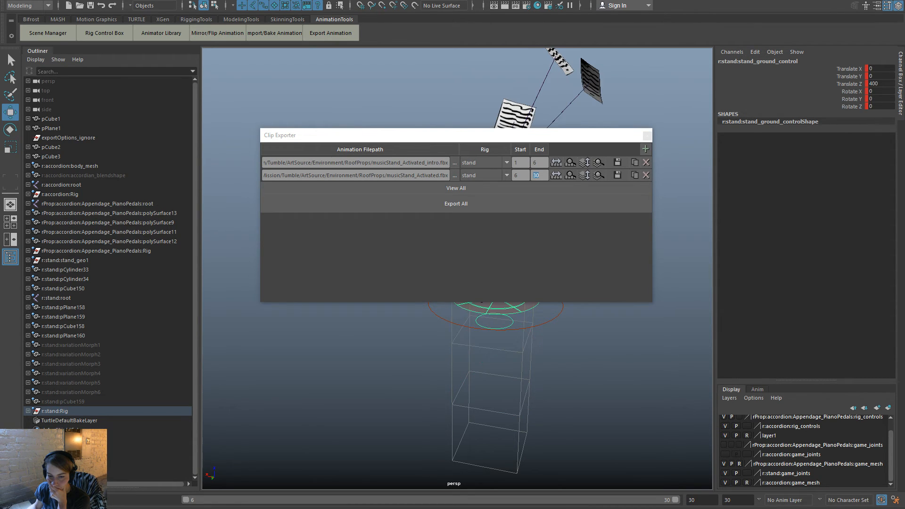
pyautogui.click(647, 136)
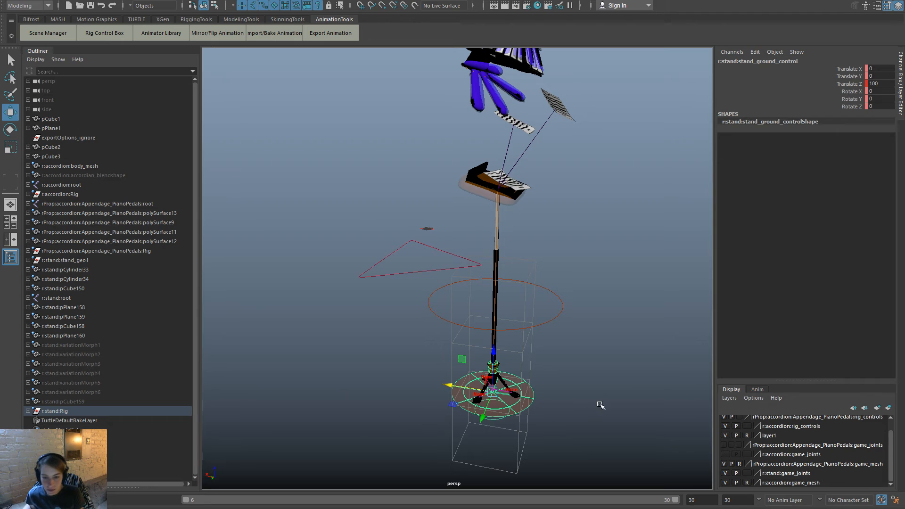
pyautogui.click(491, 301)
pyautogui.click(494, 302)
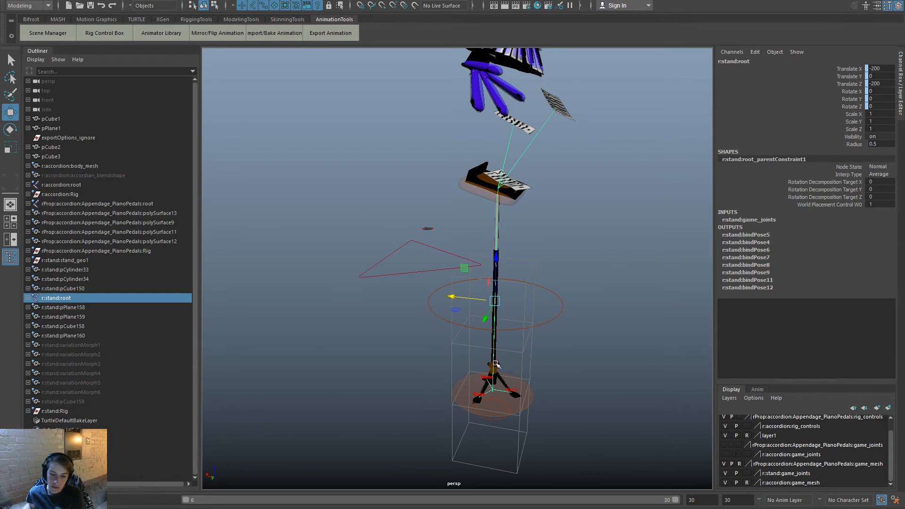
# Add a keyable float attribute named standGrounded, with minimum 0 and maximum 1, to the stand's root joint.
pyautogui.click(493, 388)
pyautogui.hotkey('ctrl', 'z')
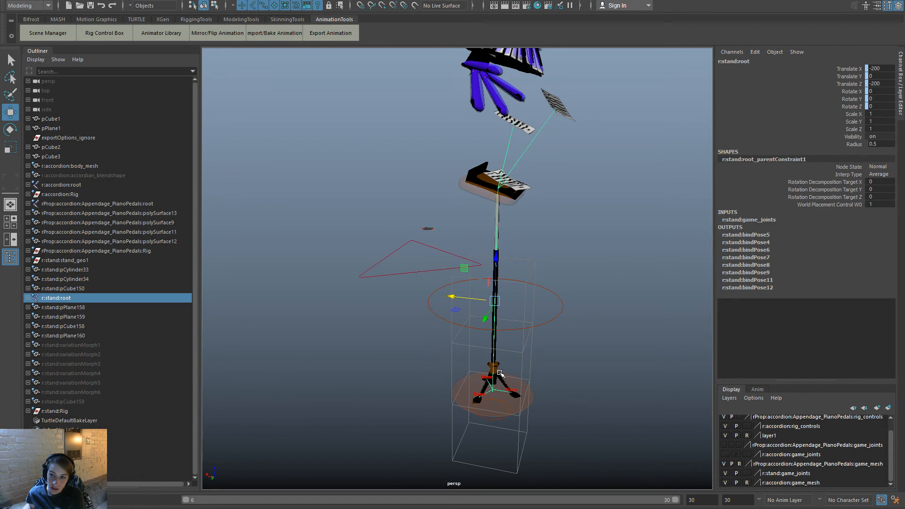
pyautogui.keyDown('alt'); pyautogui.moveTo(497, 317); pyautogui.dragTo(573, 367); pyautogui.keyUp('alt')
pyautogui.press('space')
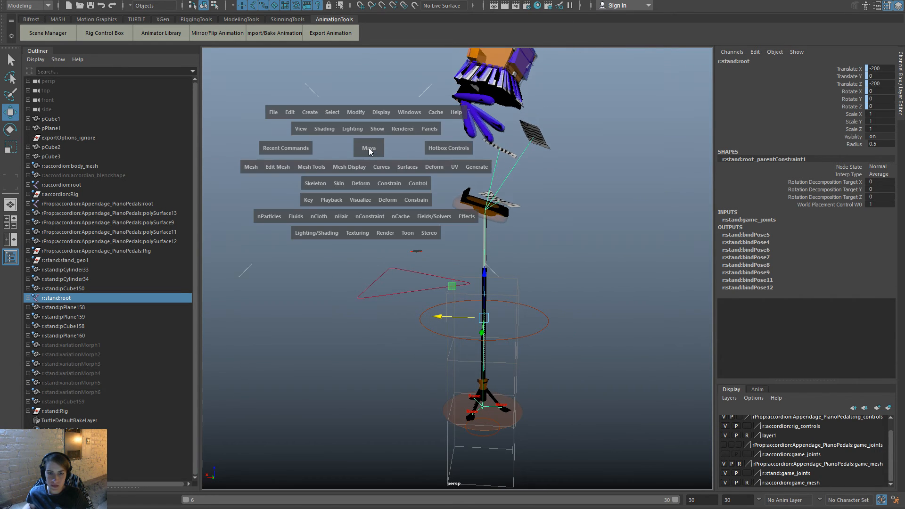
pyautogui.click(355, 113)
pyautogui.click(391, 289)
pyautogui.click(407, 217)
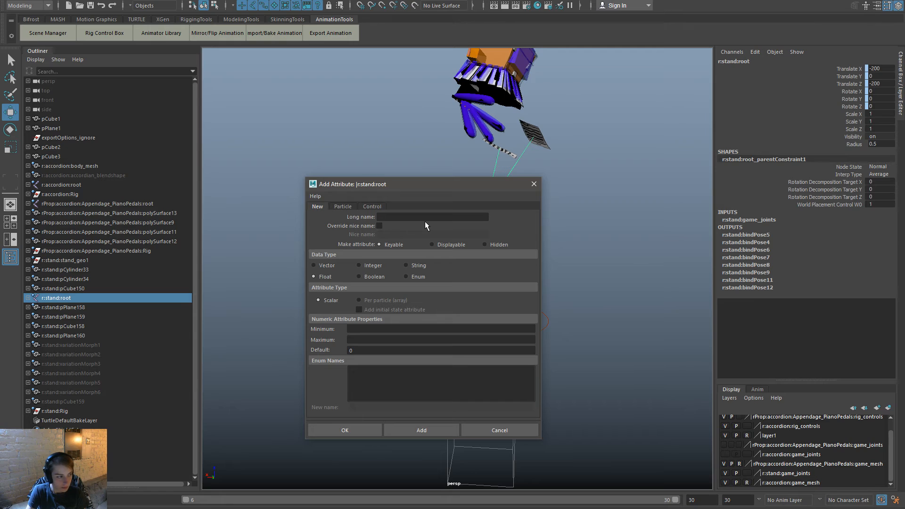
pyautogui.write('sta')
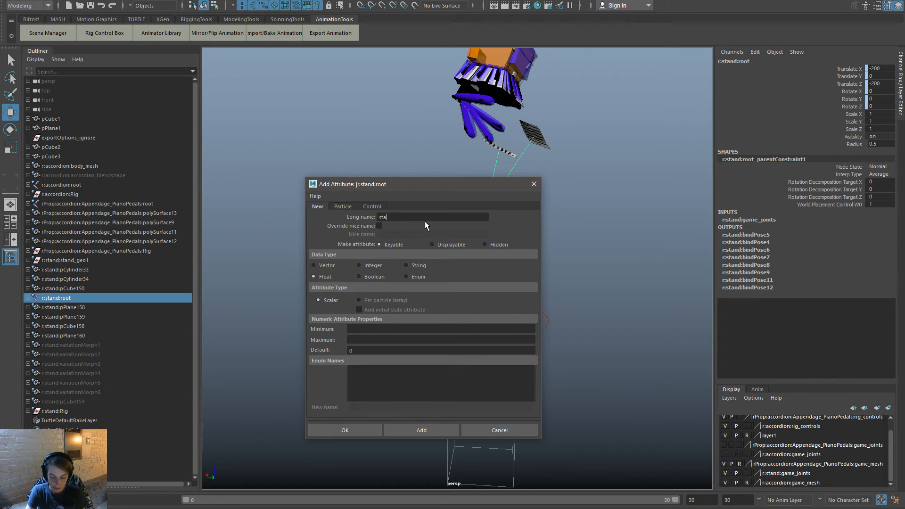
pyautogui.write('ndToGround')
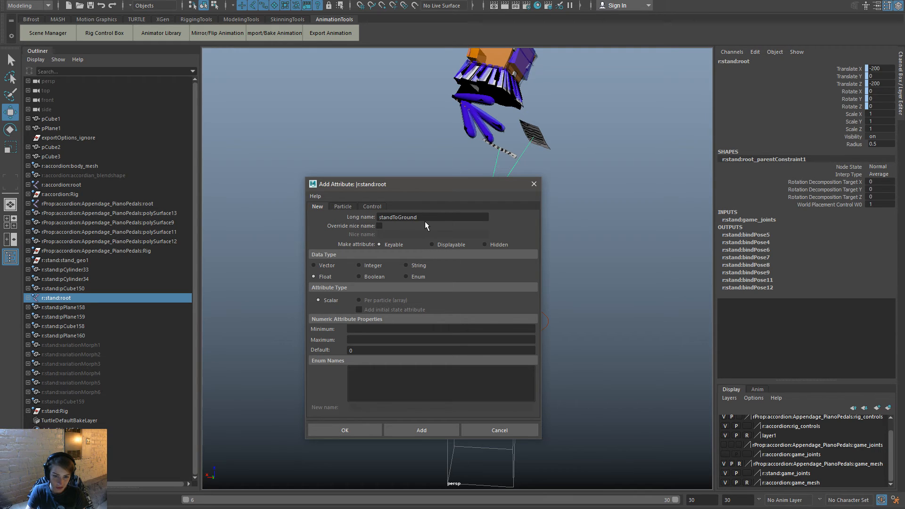
pyautogui.hotkey('ctrl', 'a')
pyautogui.write('stand')
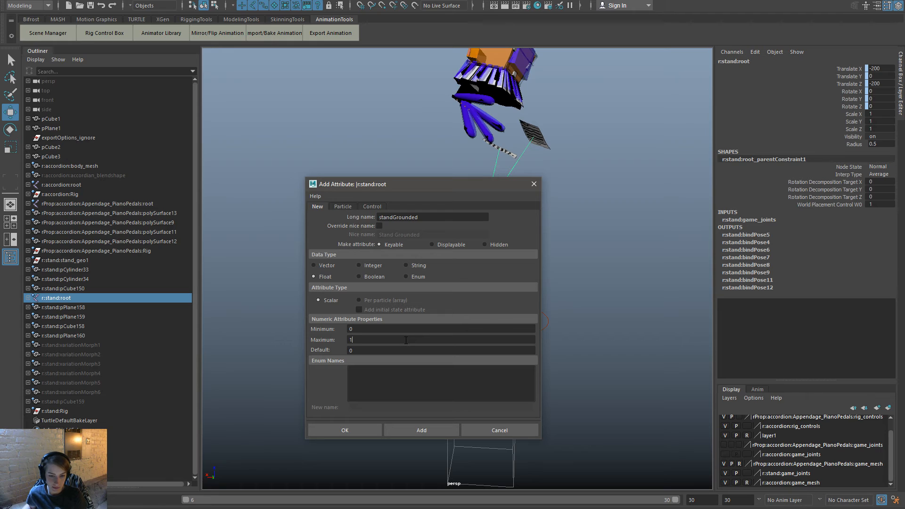
pyautogui.click(344, 430)
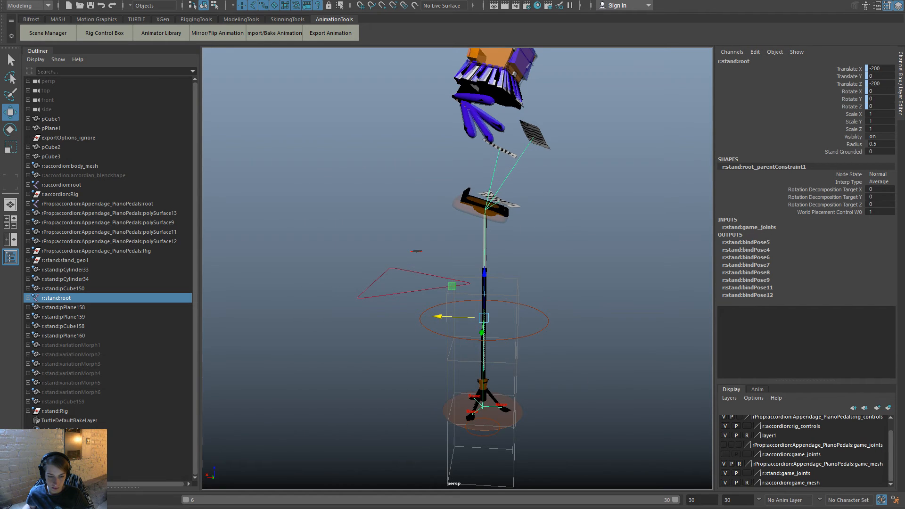
# Key the root joint's new Stand Grounded attribute at 0.
pyautogui.click(832, 151)
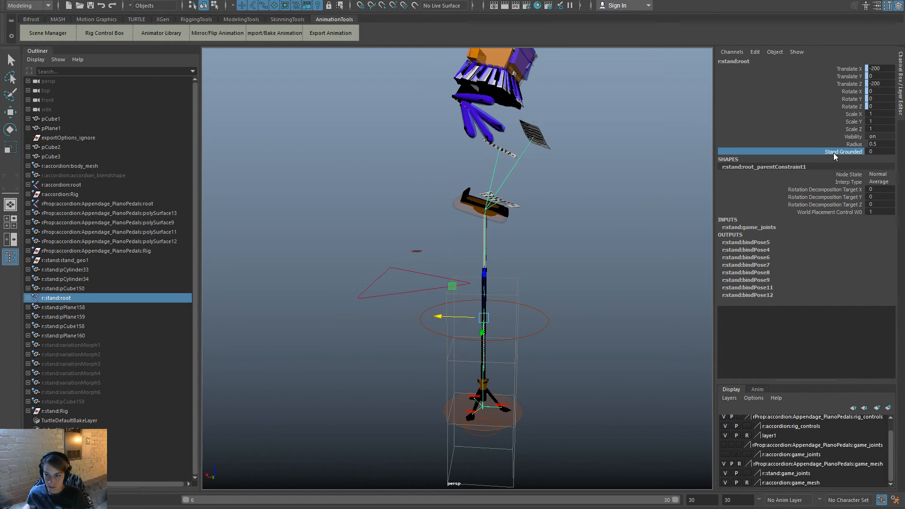
pyautogui.rightClick(832, 151)
pyautogui.click(835, 175)
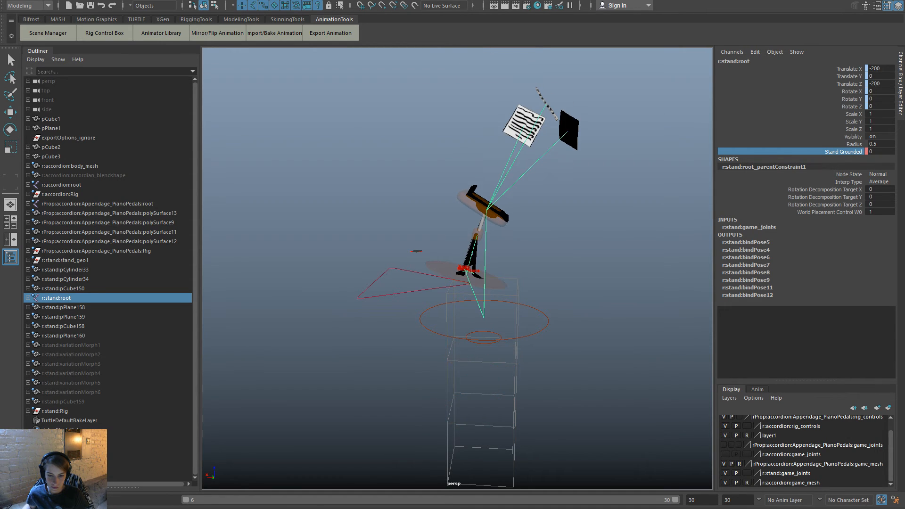
# Check the stand's ground control, then reselect the stand's root joint and set its Stand Grounded value to 1.
pyautogui.press('w')
pyautogui.click(499, 334)
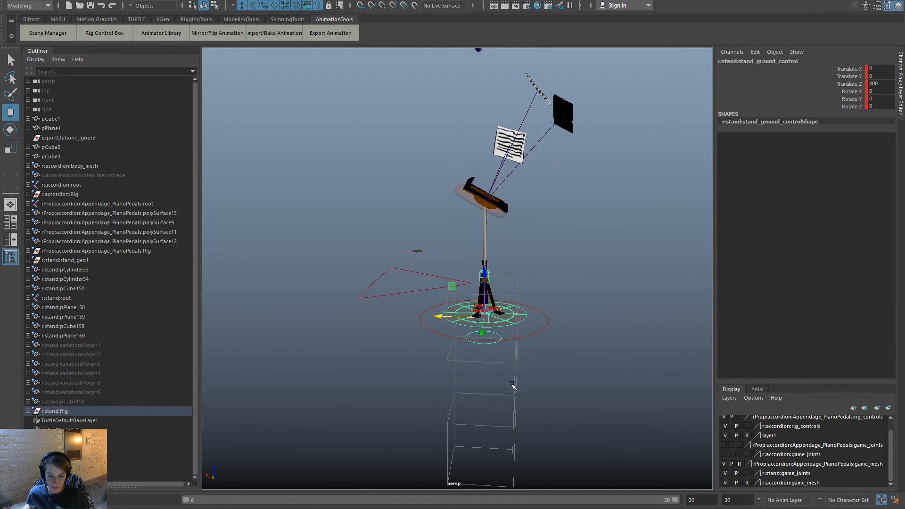
pyautogui.click(512, 346)
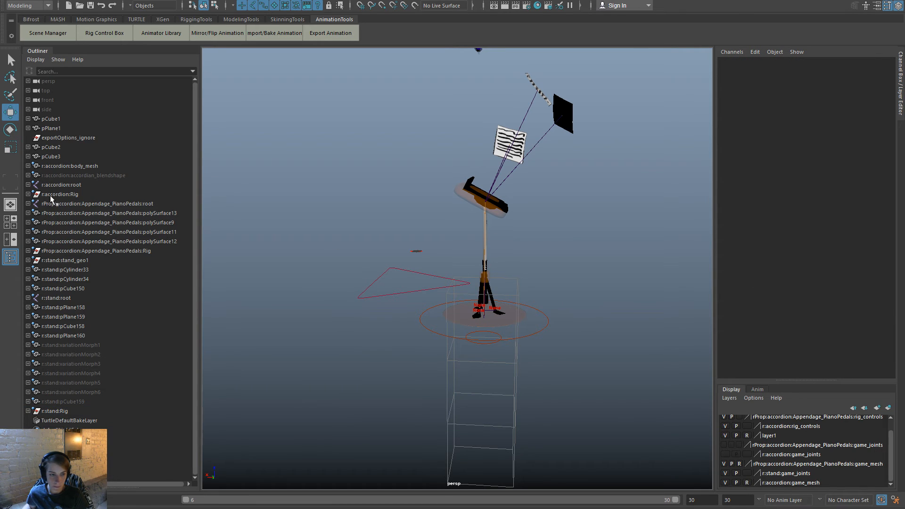
pyautogui.click(59, 185)
pyautogui.click(117, 298)
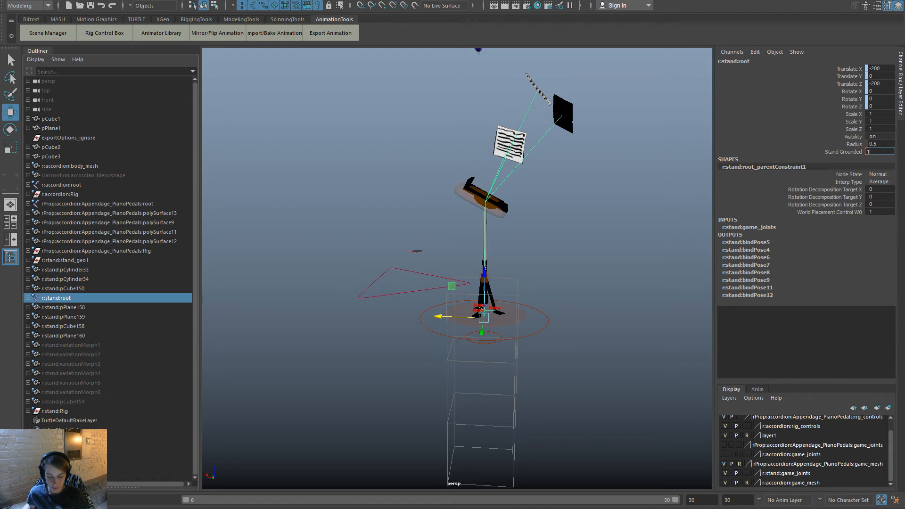
pyautogui.click(537, 429)
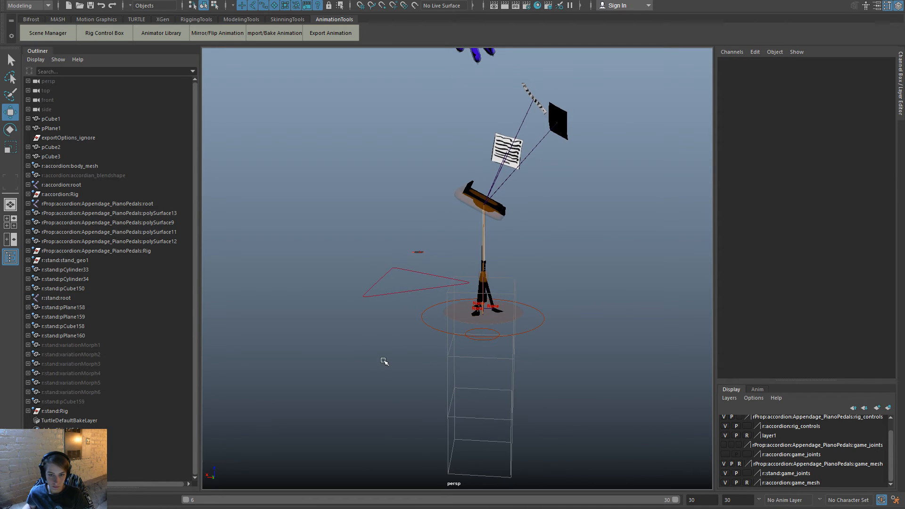
# Export the musicStand_Activated clip for frames 6 to 30 with the Clip Exporter, and close the exporter.
pyautogui.click(334, 35)
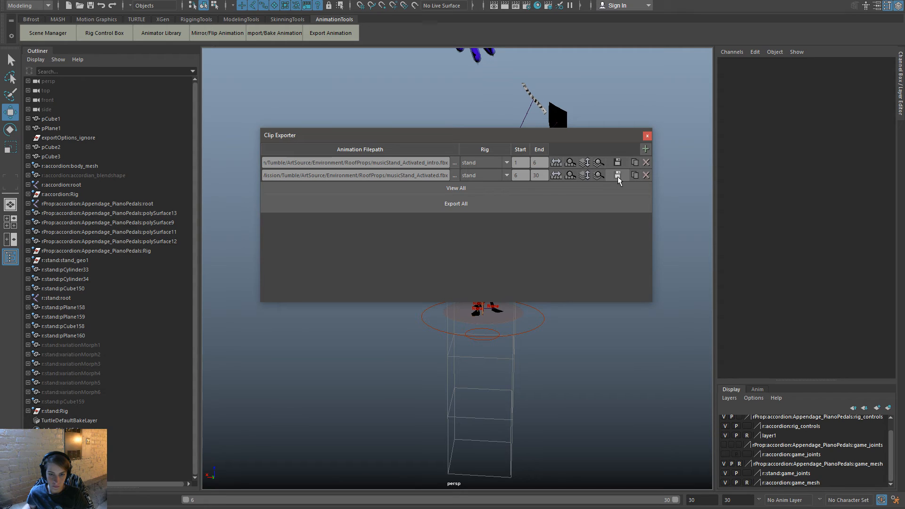
pyautogui.click(617, 178)
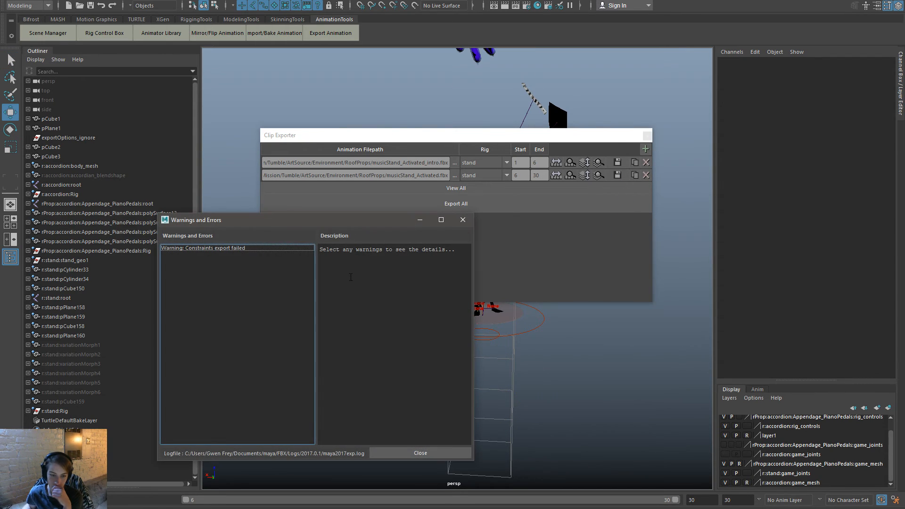
pyautogui.click(456, 220)
pyautogui.click(646, 136)
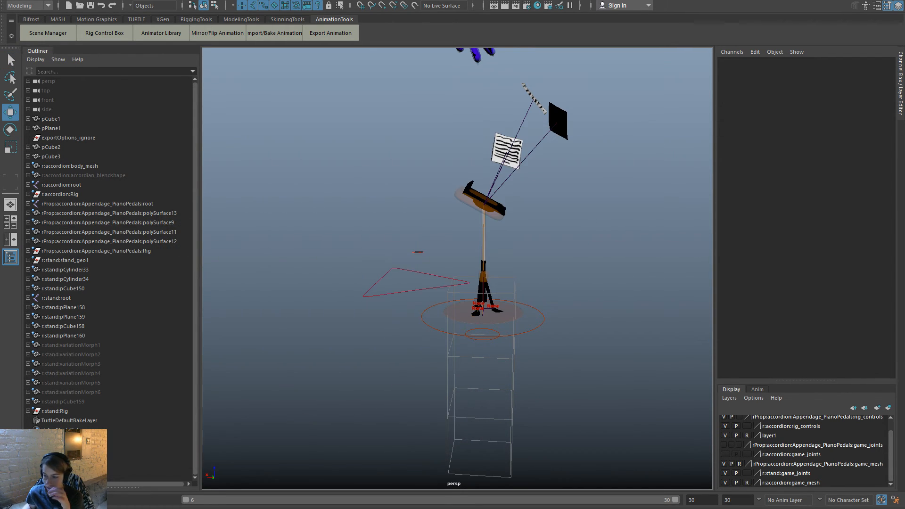
# Switch to Unreal, reimport musicStand_Activated from the MusicStand Animation folder, and open it to inspect its standGrounded curve.
pyautogui.hotkey('alt', 'Tab')
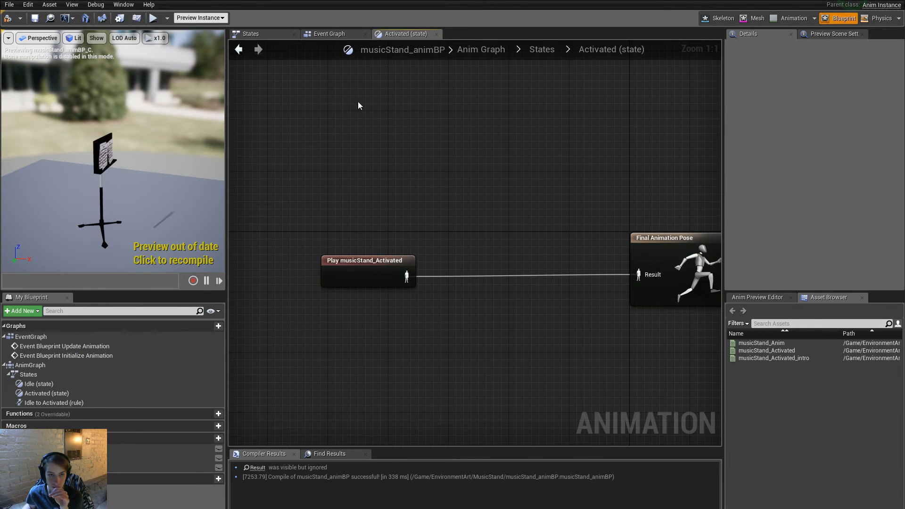
pyautogui.hotkey('alt', 'Tab')
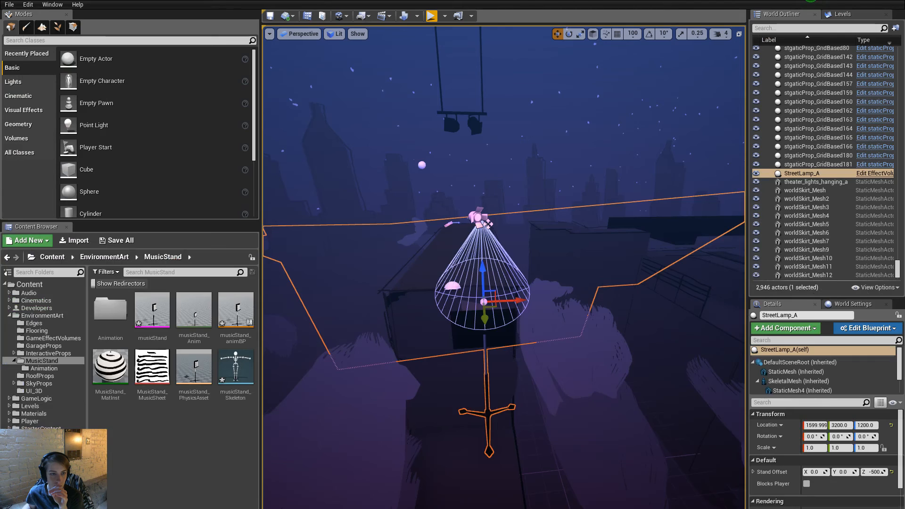
pyautogui.doubleClick(110, 312)
pyautogui.rightClick(153, 329)
pyautogui.rightClick(115, 331)
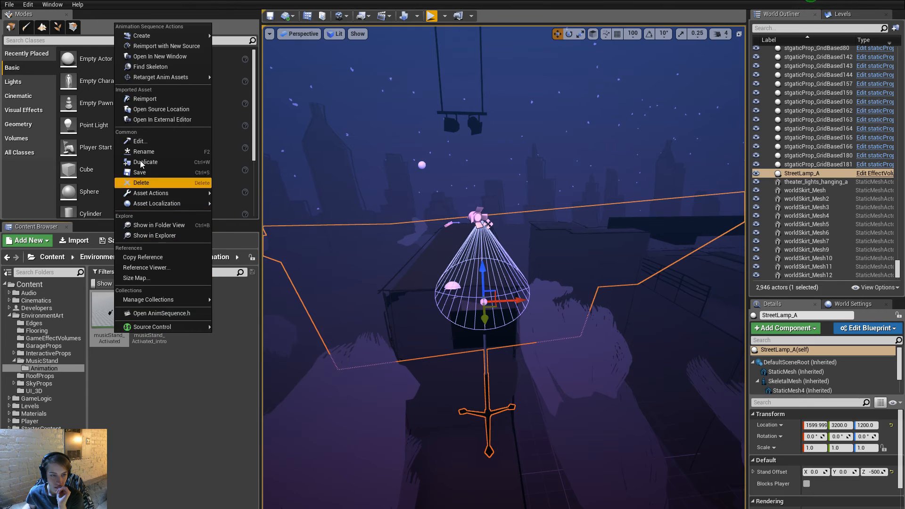
pyautogui.click(153, 99)
pyautogui.doubleClick(108, 315)
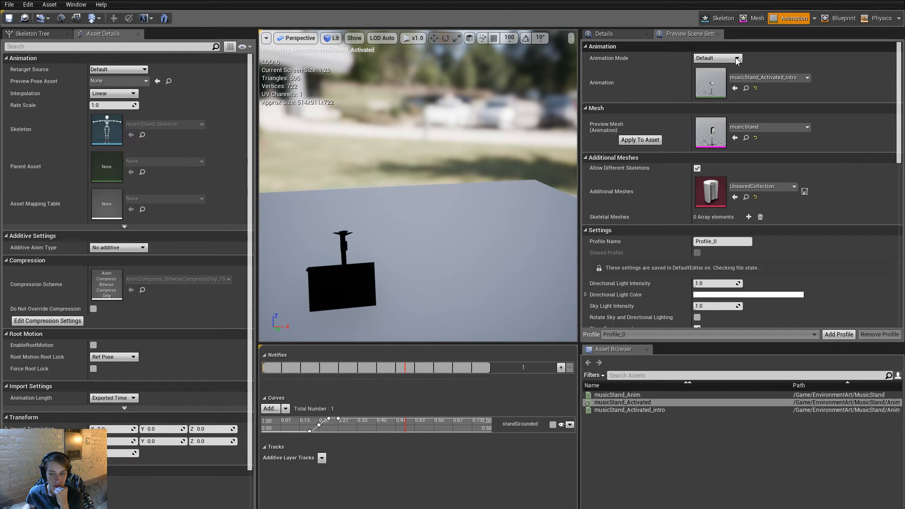
pyautogui.click(109, 0)
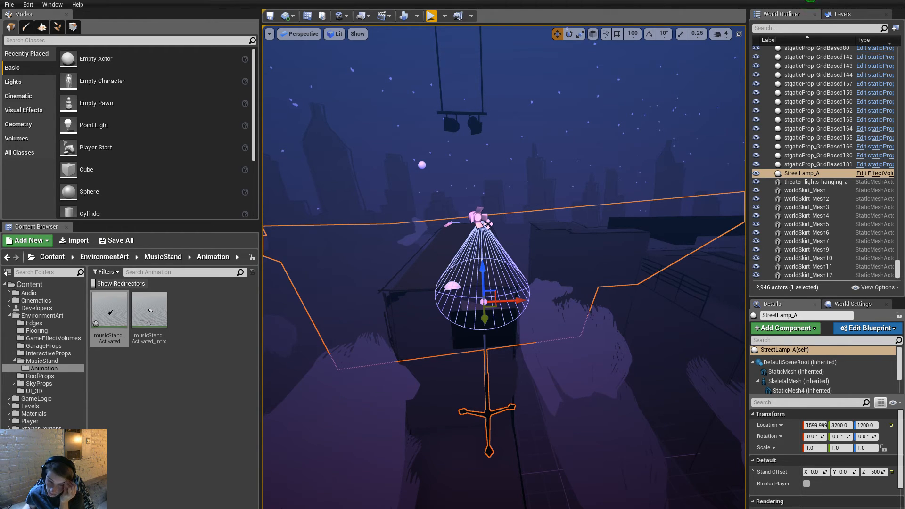
# Save the musicStand_Activated animation and reopen it to select the standGrounded curve's name.
pyautogui.rightClick(96, 317)
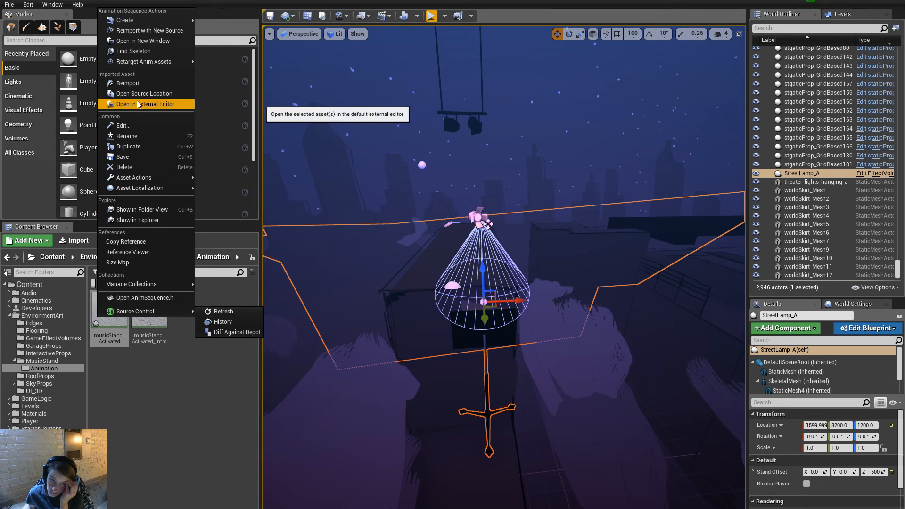
pyautogui.click(154, 157)
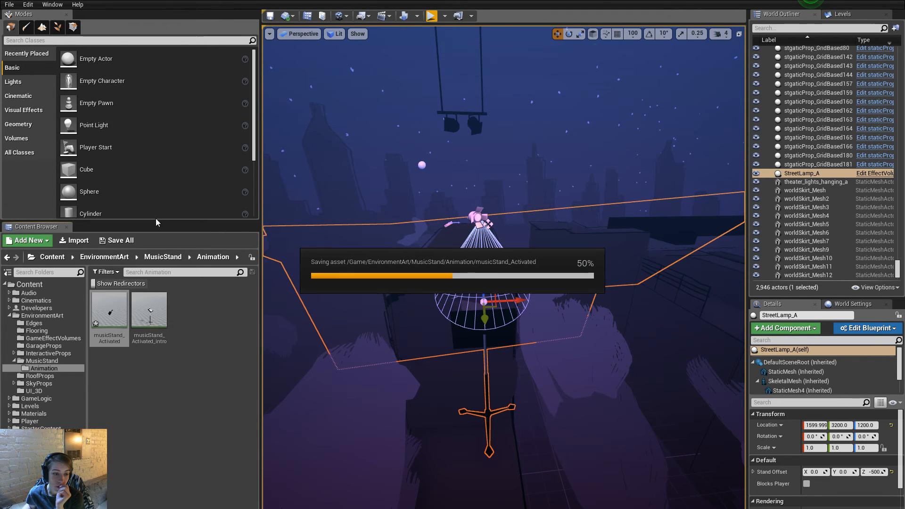
pyautogui.doubleClick(112, 336)
pyautogui.doubleClick(519, 424)
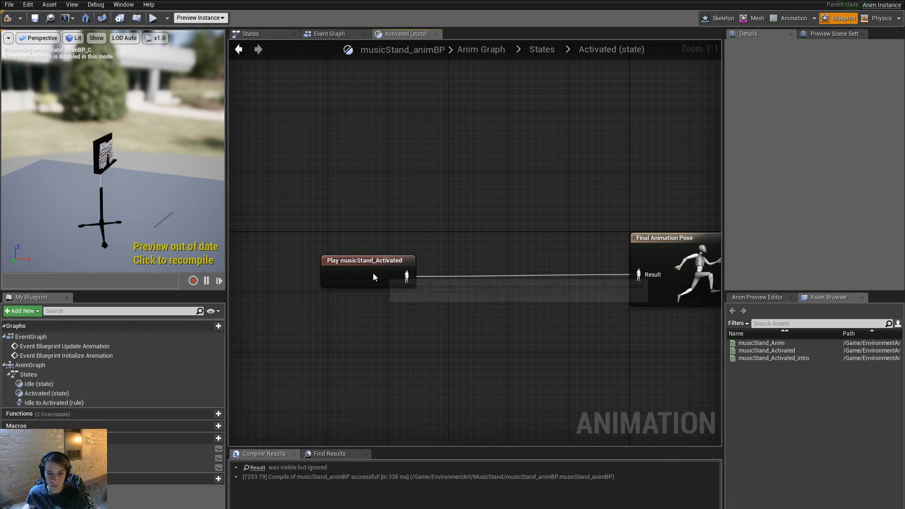
# Move the Activated state's Play node beside its final pose, and cut the Stand Offset and Transform (Modify) Bone nodes from the Idle state.
pyautogui.moveTo(373, 272); pyautogui.dragTo(638, 274)
pyautogui.click(541, 50)
pyautogui.doubleClick(472, 255)
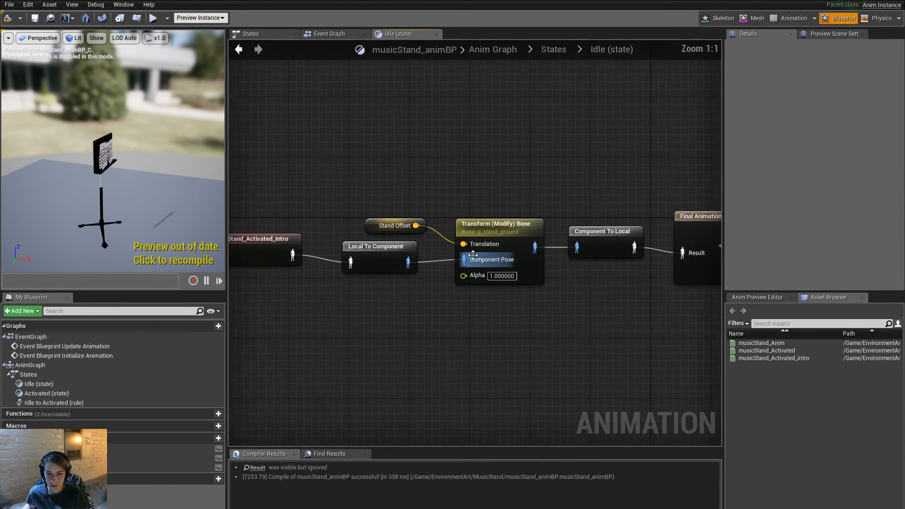
pyautogui.moveTo(538, 358); pyautogui.dragTo(471, 230)
pyautogui.keyDown('shift'); pyautogui.click(453, 245); pyautogui.keyUp('shift')
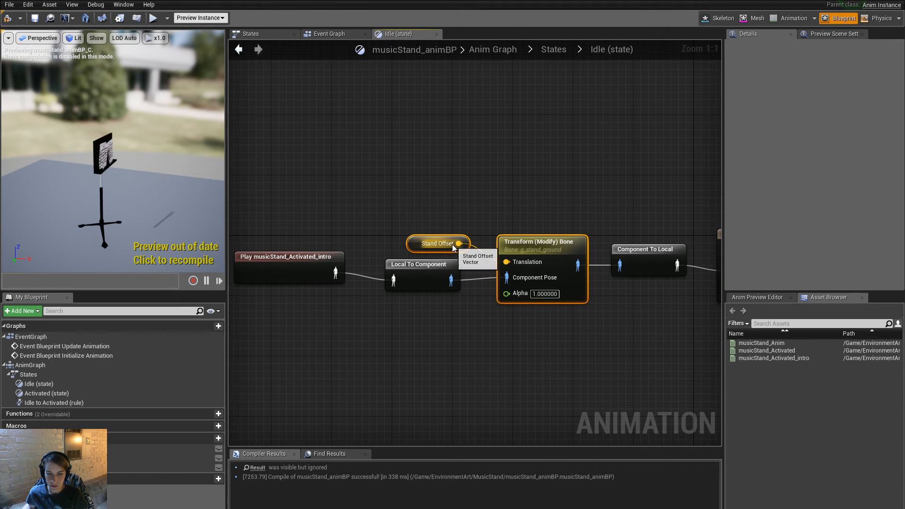
pyautogui.press('Delete')
# Wire the Idle state's Play musicStand_Activated_intro node straight to the final pose and delete the leftover space conversion nodes.
pyautogui.moveTo(692, 259); pyautogui.dragTo(615, 257, button='right')
pyautogui.moveTo(661, 270); pyautogui.dragTo(257, 270)
pyautogui.moveTo(347, 226); pyautogui.dragTo(535, 324)
pyautogui.press('Delete')
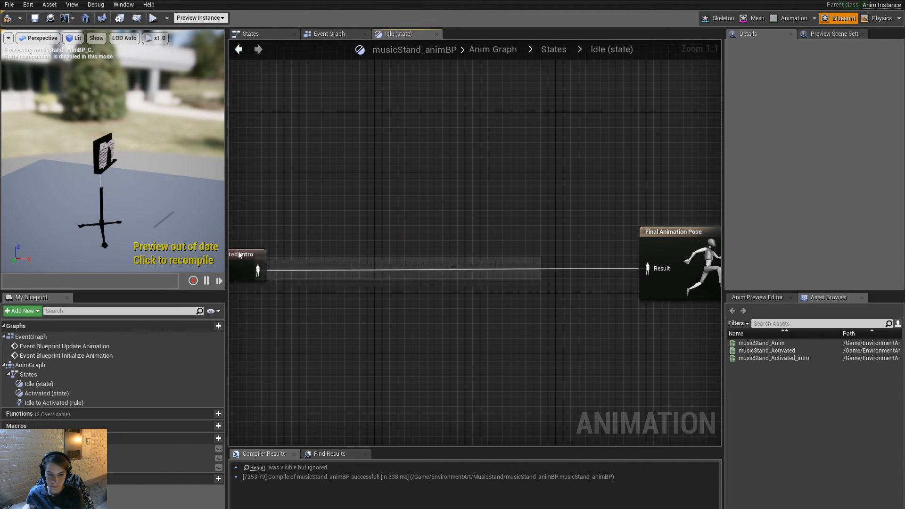
pyautogui.moveTo(245, 255); pyautogui.dragTo(564, 255)
# Return to the main Anim Graph and paste the Stand Offset and Transform (Modify) Bone nodes there.
pyautogui.click(550, 51)
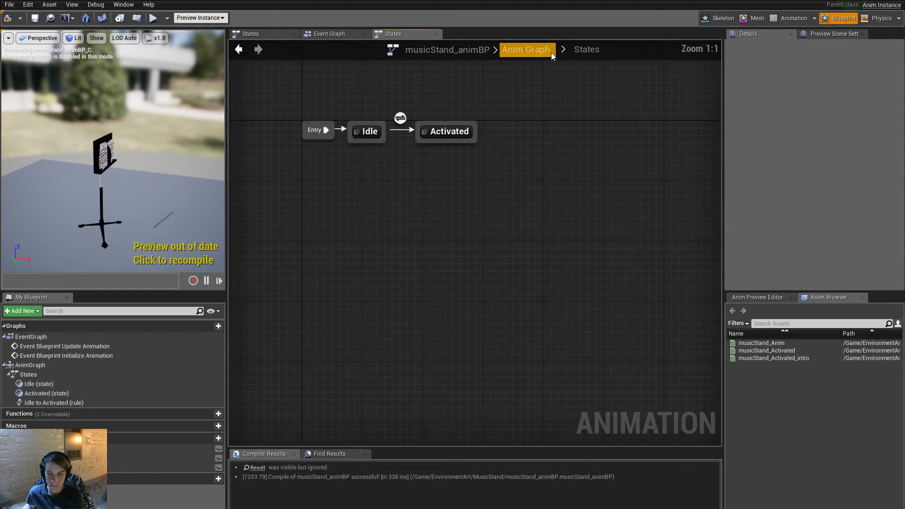
pyautogui.click(531, 58)
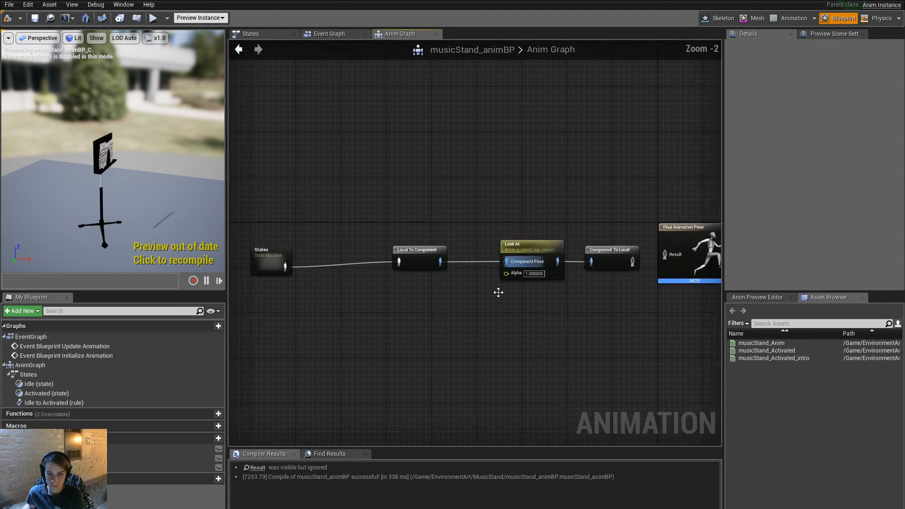
pyautogui.moveTo(422, 363); pyautogui.dragTo(397, 336, button='right')
pyautogui.hotkey('ctrl', 'v')
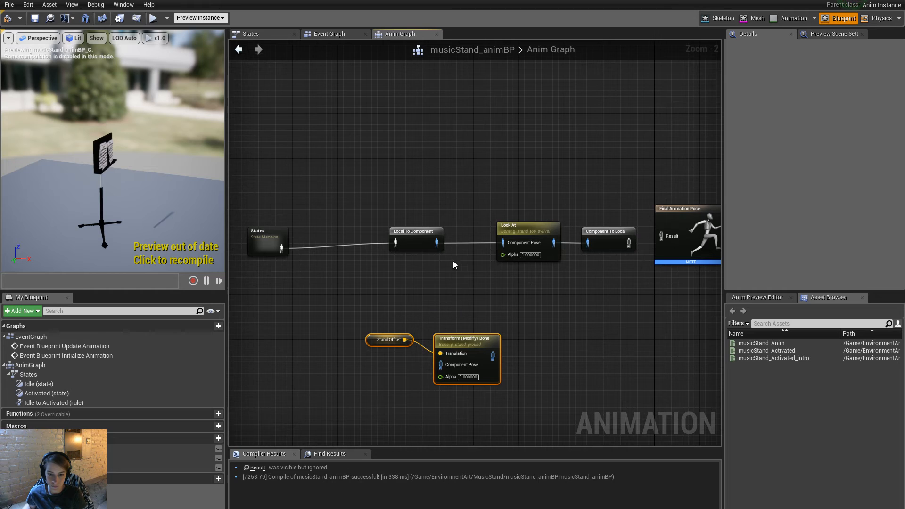
# Wire Transform (Modify) Bone between Local To Component and Look At, and arrange it and Stand Offset in line with the chain.
pyautogui.moveTo(426, 242); pyautogui.dragTo(346, 246)
pyautogui.moveTo(503, 243); pyautogui.dragTo(492, 356)
pyautogui.moveTo(440, 364); pyautogui.dragTo(357, 248)
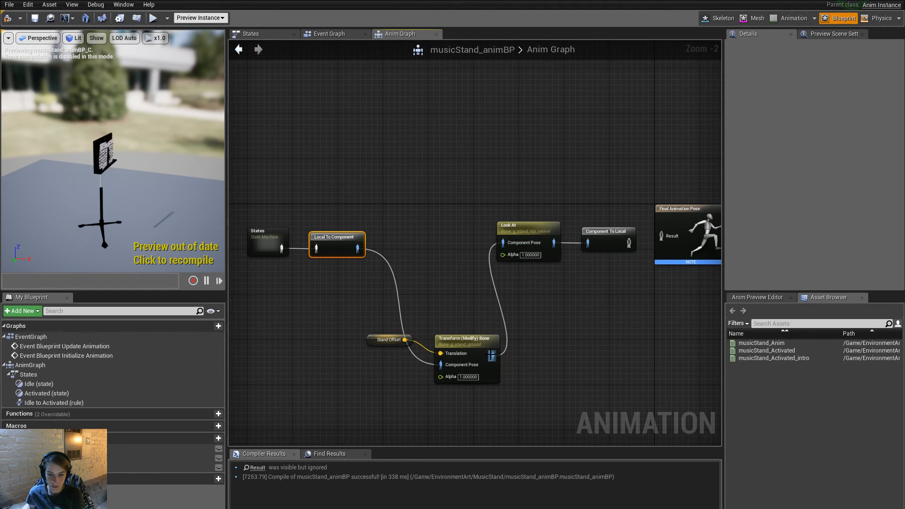
pyautogui.moveTo(440, 336); pyautogui.dragTo(446, 232)
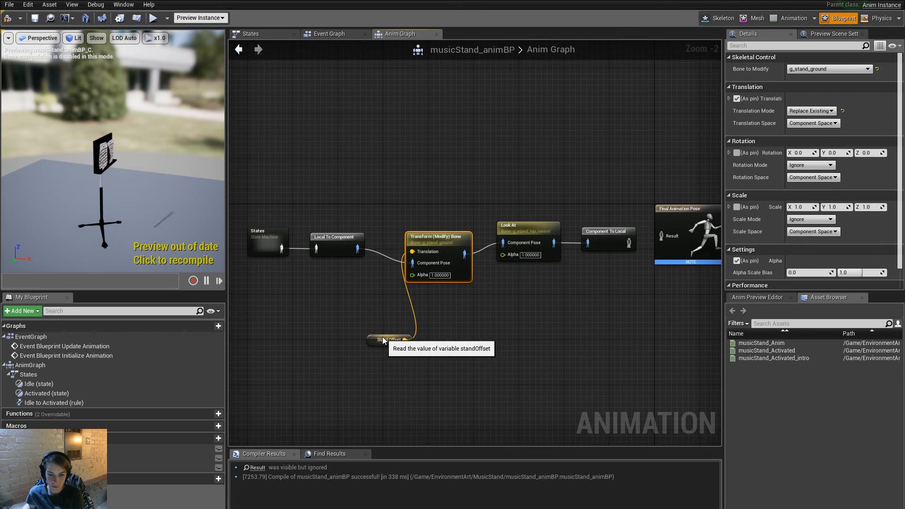
pyautogui.moveTo(383, 340); pyautogui.dragTo(325, 261)
# Add a Get Curve Value node feeding the Alpha input of Transform (Modify) Bone.
pyautogui.moveTo(412, 275); pyautogui.dragTo(344, 313)
pyautogui.write('ge')
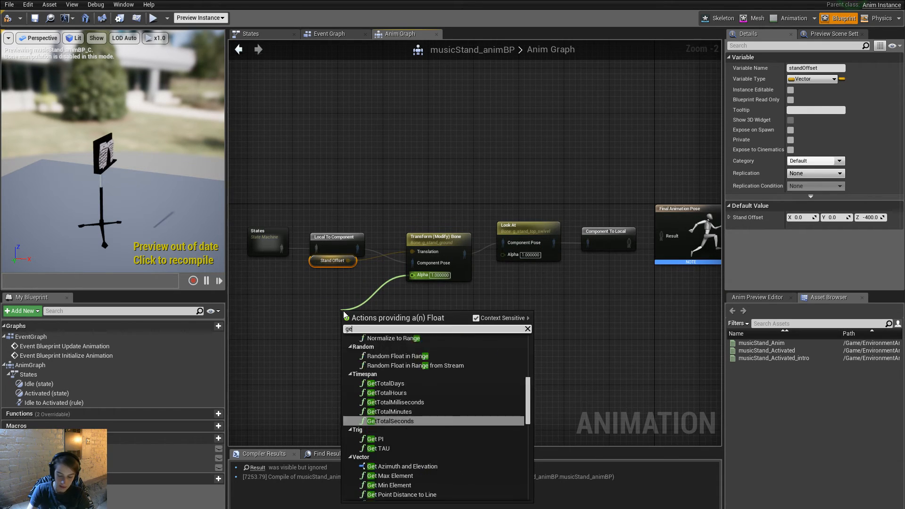
pyautogui.write('t curve')
pyautogui.press('Return')
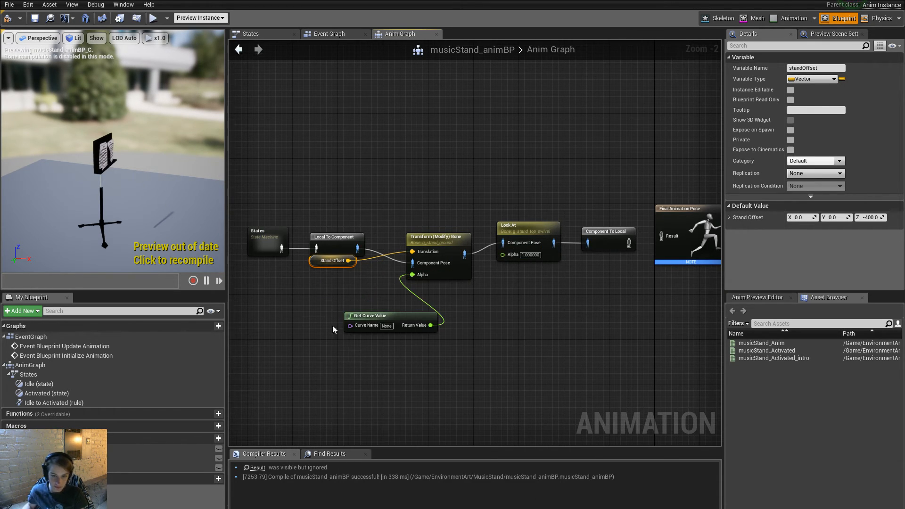
# Replace the Get Curve Value node's curve name with standGrounded.
pyautogui.click(387, 325)
pyautogui.click(419, 340)
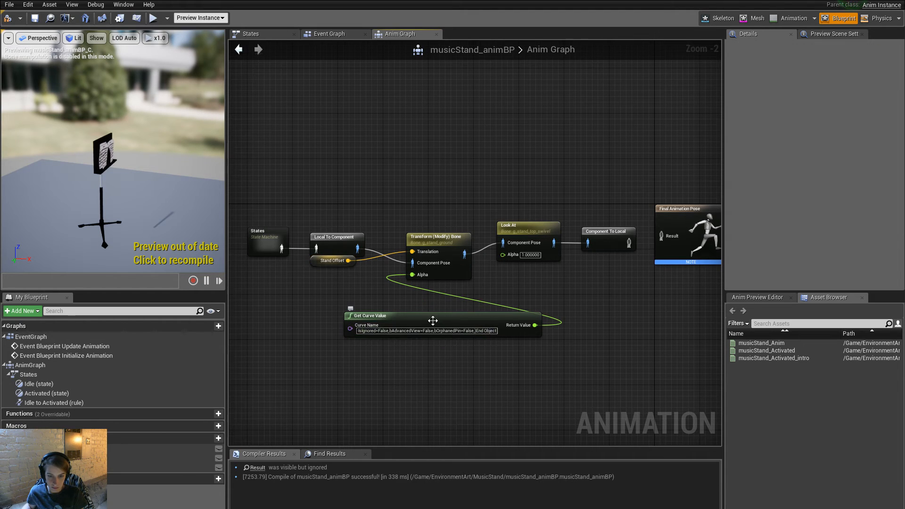
pyautogui.click(448, 330)
pyautogui.press('BackSpace')
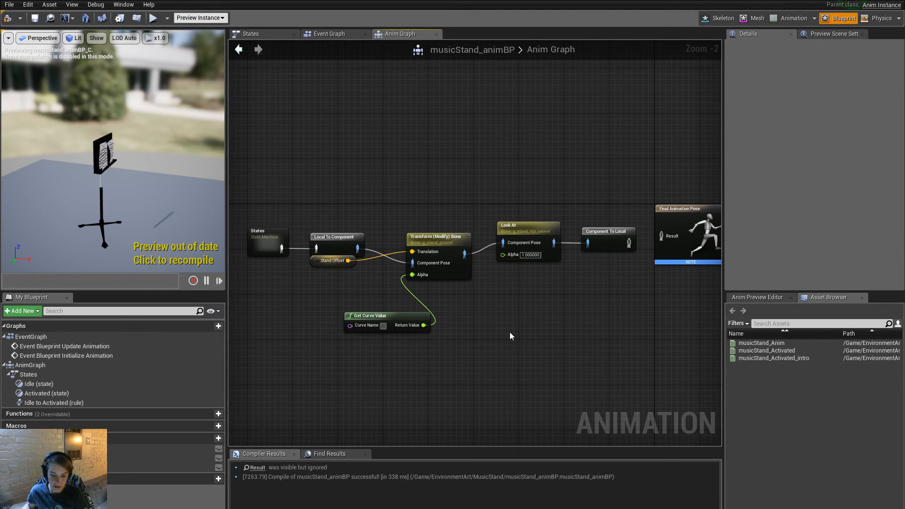
pyautogui.write('standGround')
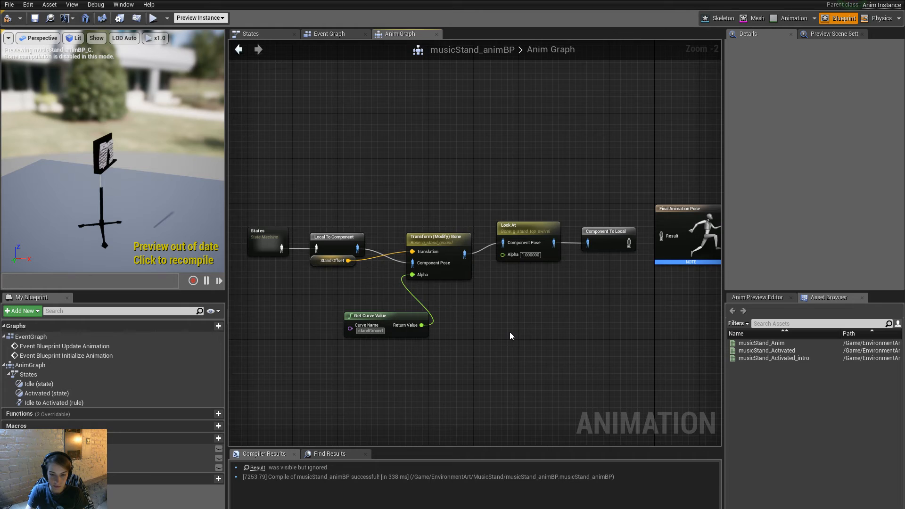
pyautogui.write('ed')
# Place Get Curve Value beneath Stand Offset and raise the nodes before Look At so the pose chain runs straight.
pyautogui.moveTo(416, 313); pyautogui.dragTo(354, 275)
pyautogui.click(484, 327)
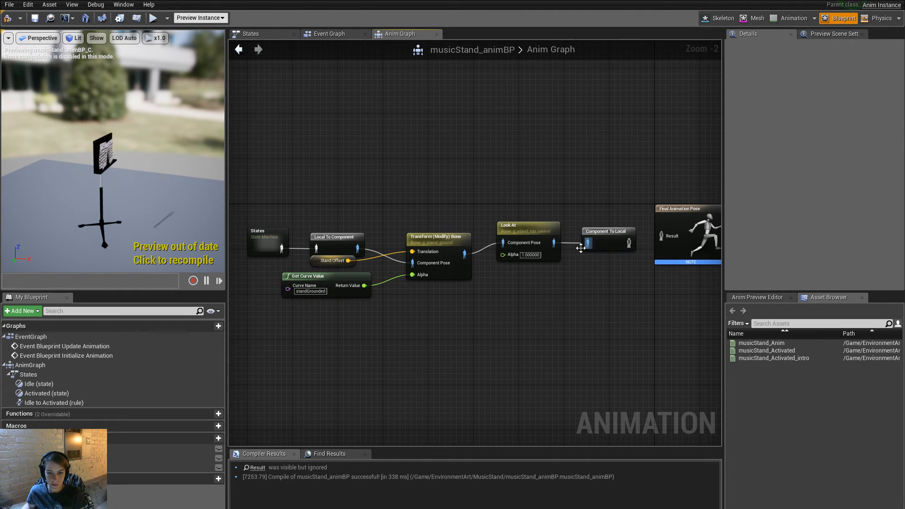
pyautogui.moveTo(446, 311); pyautogui.dragTo(260, 207)
pyautogui.moveTo(456, 244); pyautogui.dragTo(457, 233)
pyautogui.click(386, 215)
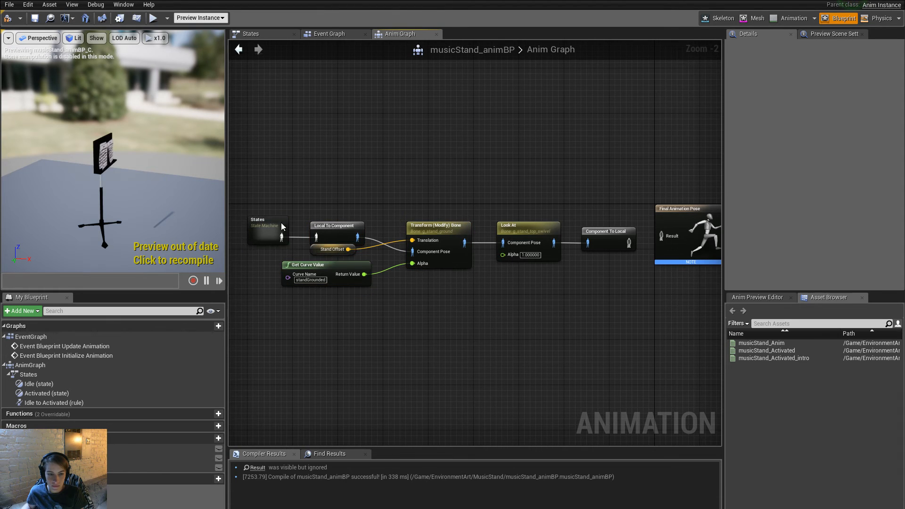
# Open the Activated state inside the States machine and place Play musicStand_Activated right beside its final pose.
pyautogui.click(333, 33)
pyautogui.moveTo(270, 247); pyautogui.dragTo(401, 263, button='right')
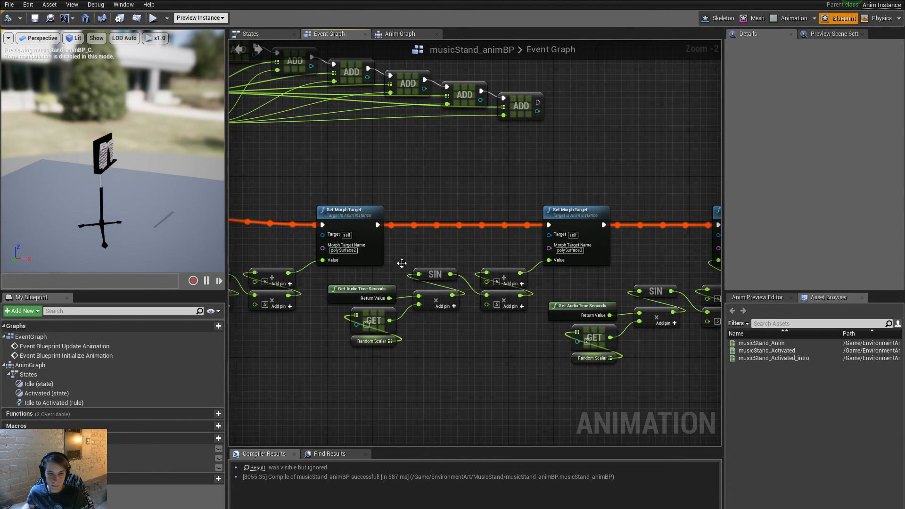
pyautogui.click(394, 34)
pyautogui.doubleClick(276, 235)
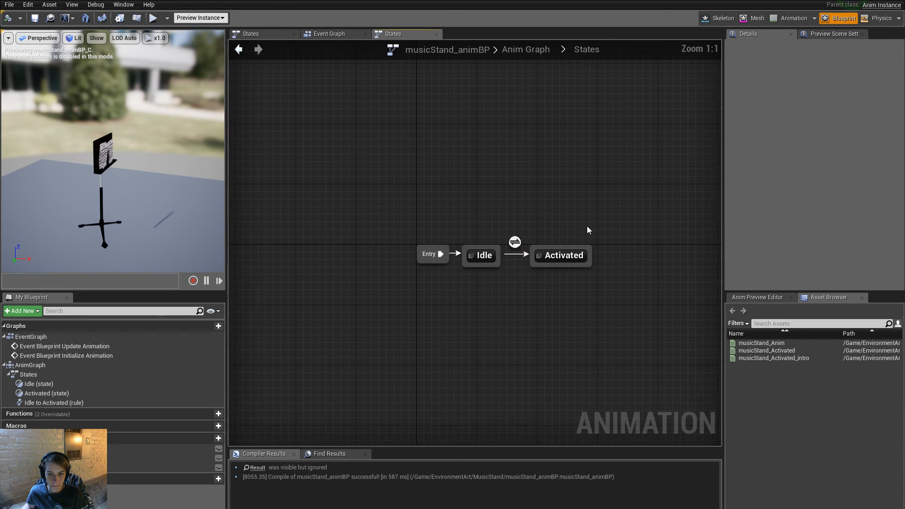
pyautogui.doubleClick(546, 248)
pyautogui.moveTo(335, 258); pyautogui.dragTo(595, 258)
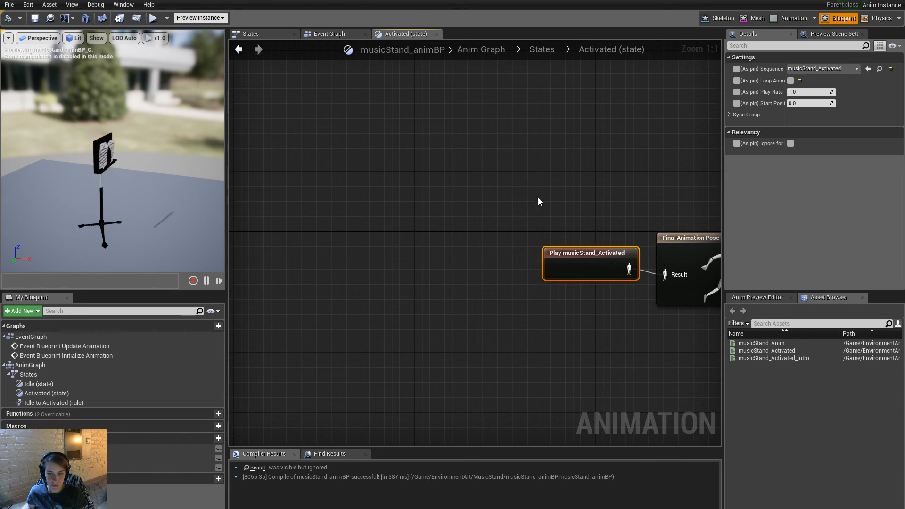
# Open the Idle state and check which animation its Play node uses.
pyautogui.click(541, 49)
pyautogui.doubleClick(473, 263)
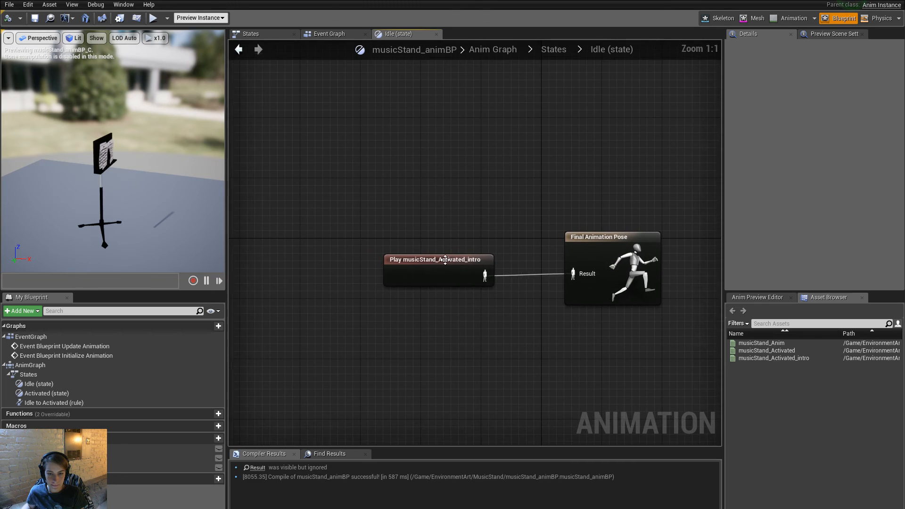
pyautogui.click(434, 272)
pyautogui.click(692, 132)
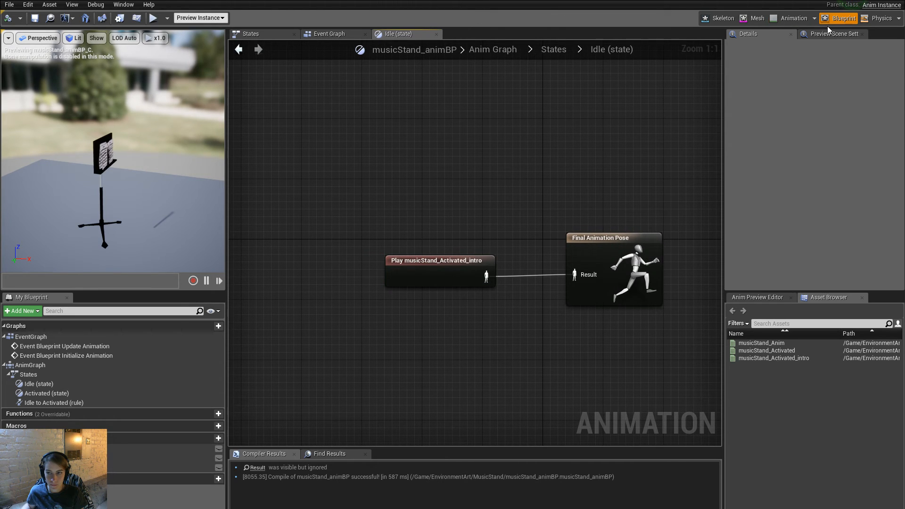
# Open the musicStand_Activated_intro animation from the level editor's content and add a standGrounded variable curve.
pyautogui.click(61, 1)
pyautogui.doubleClick(152, 330)
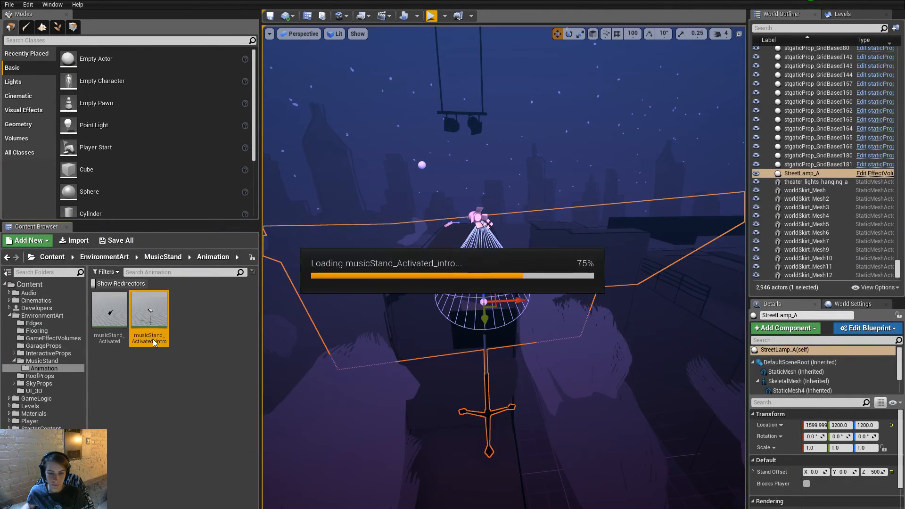
pyautogui.click(270, 409)
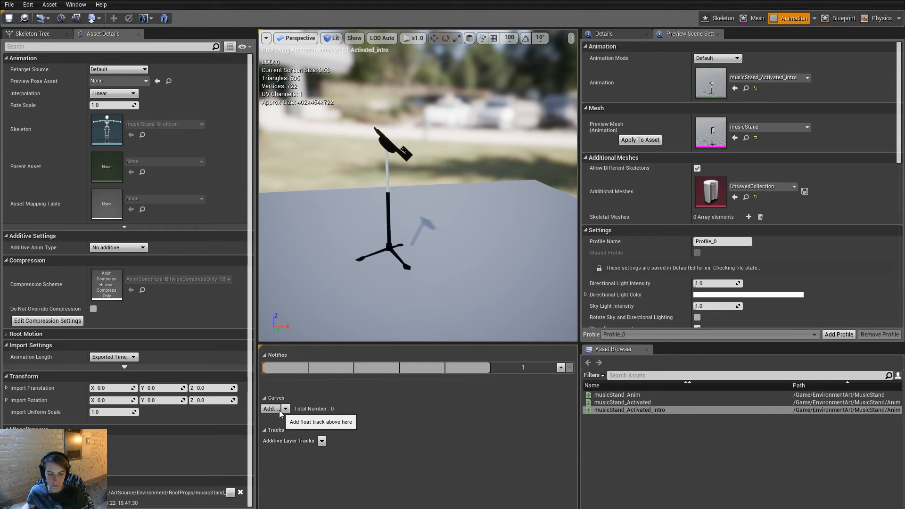
pyautogui.moveTo(330, 424)
pyautogui.moveTo(326, 445)
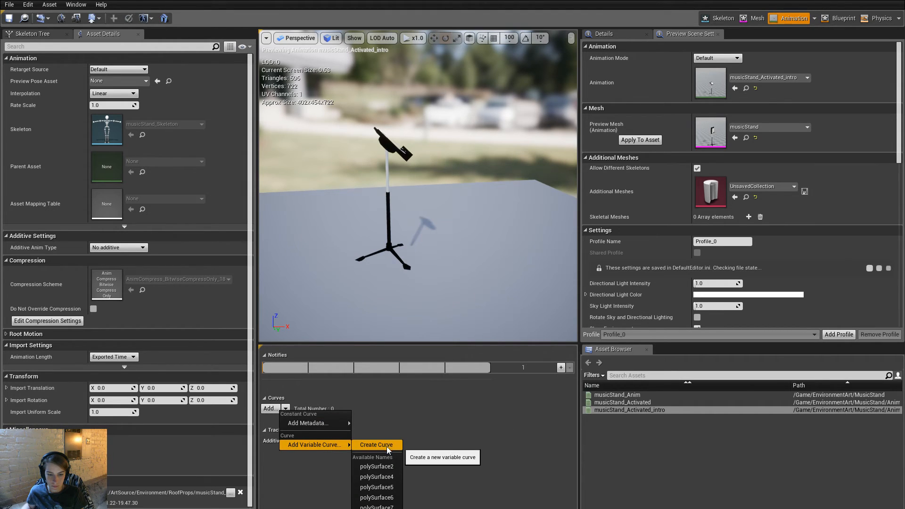
pyautogui.click(379, 508)
# Add a key to the standGrounded curve at about 0.046 s, set its value to 1 and save the animation.
pyautogui.keyDown('shift'); pyautogui.click(326, 430); pyautogui.keyUp('shift')
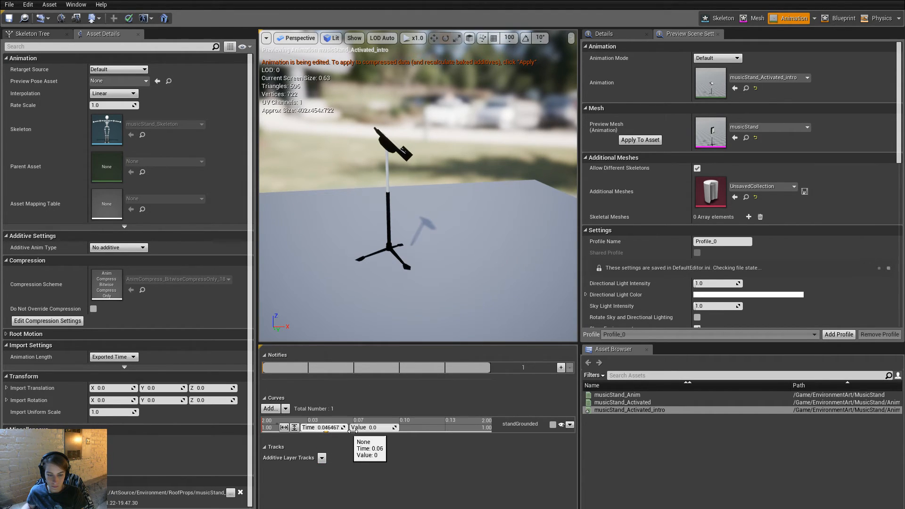
pyautogui.click(377, 428)
pyautogui.write('1')
pyautogui.press('Return')
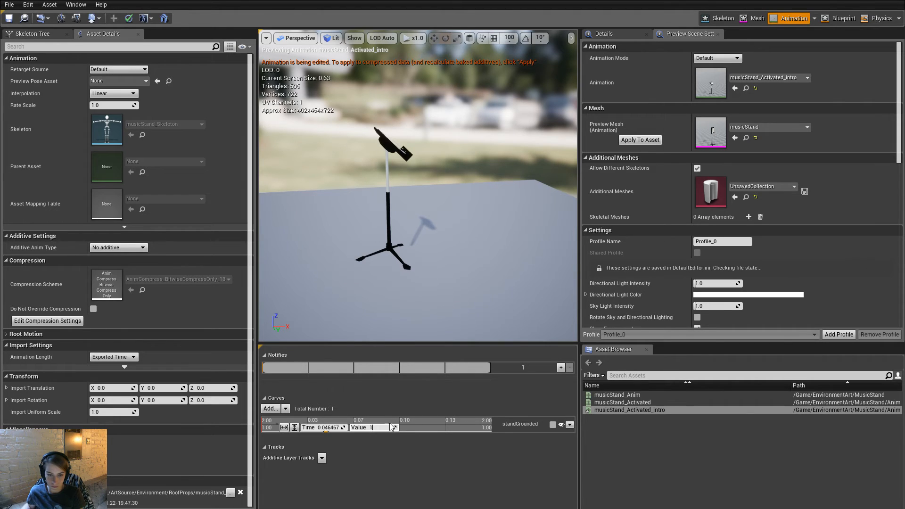
pyautogui.click(456, 429)
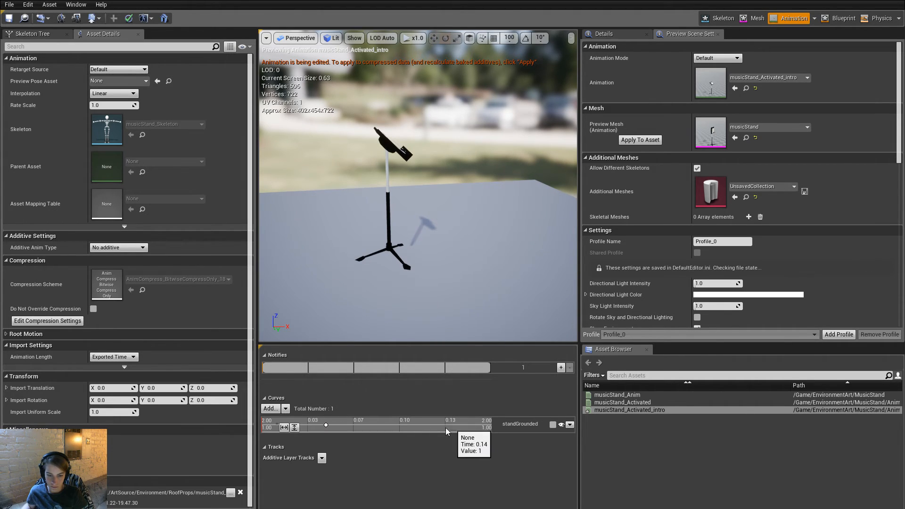
pyautogui.click(9, 18)
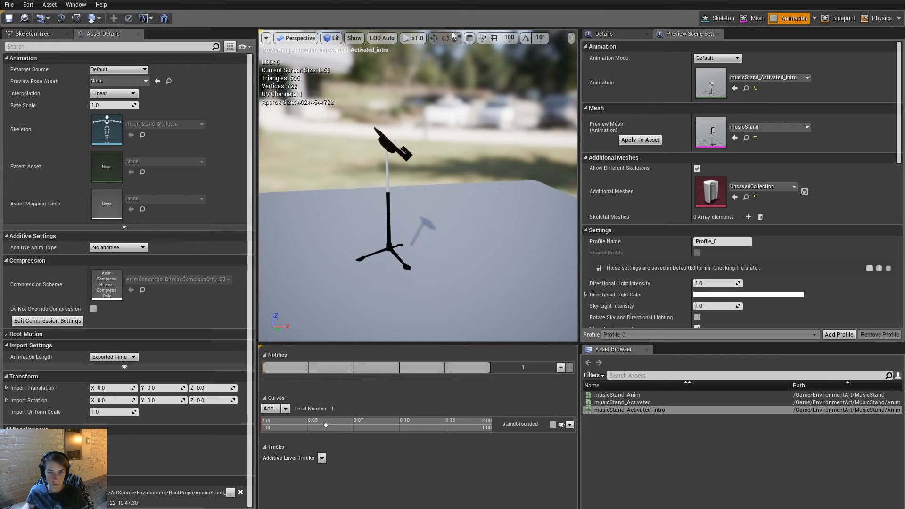
# Return to the music stand's animation blueprint and save all assets, cancelling at the OpeningLevels_AllGeo level.
pyautogui.click(463, 1)
pyautogui.click(463, 1)
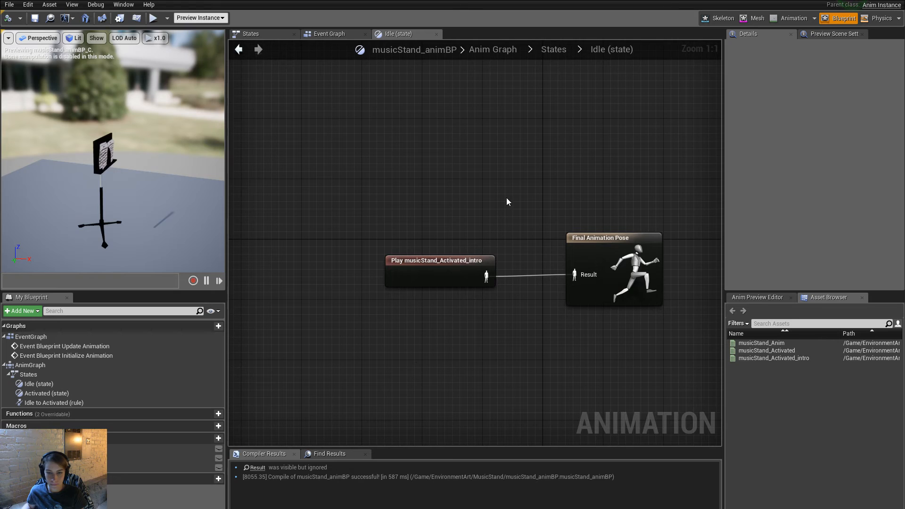
pyautogui.click(9, 4)
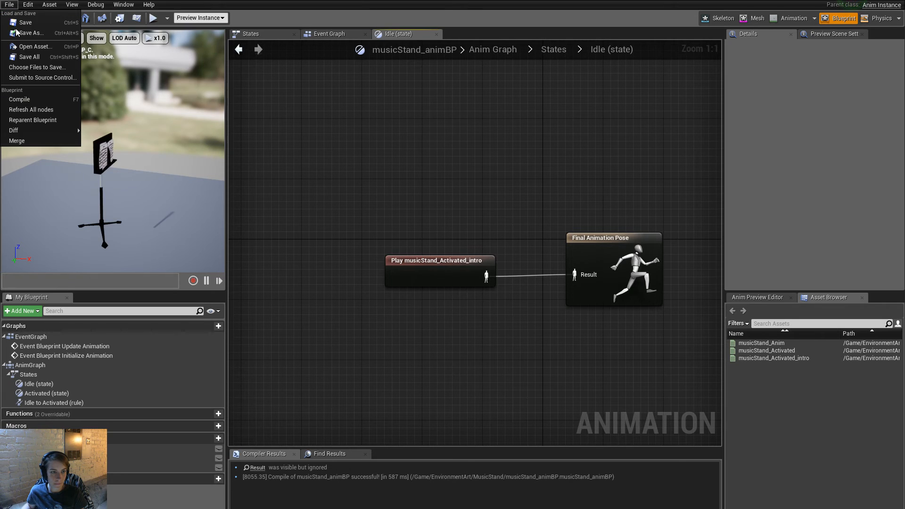
pyautogui.click(37, 62)
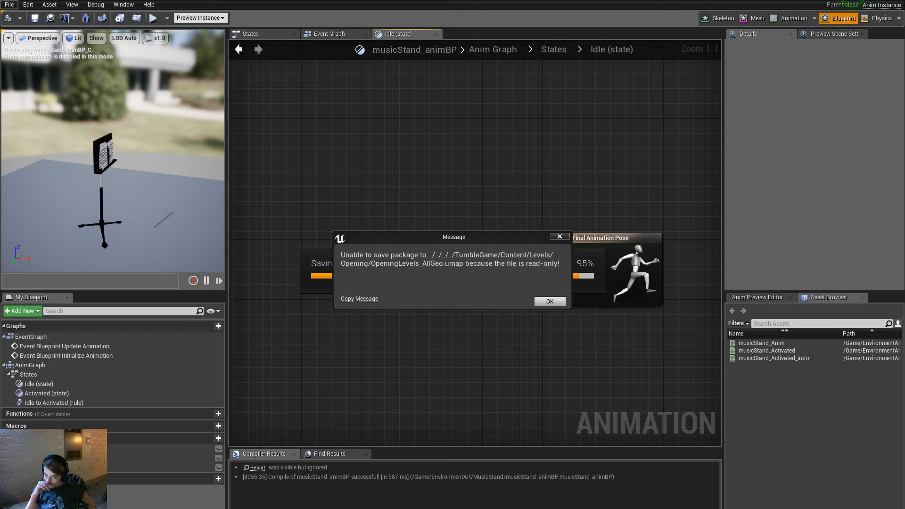
pyautogui.click(547, 302)
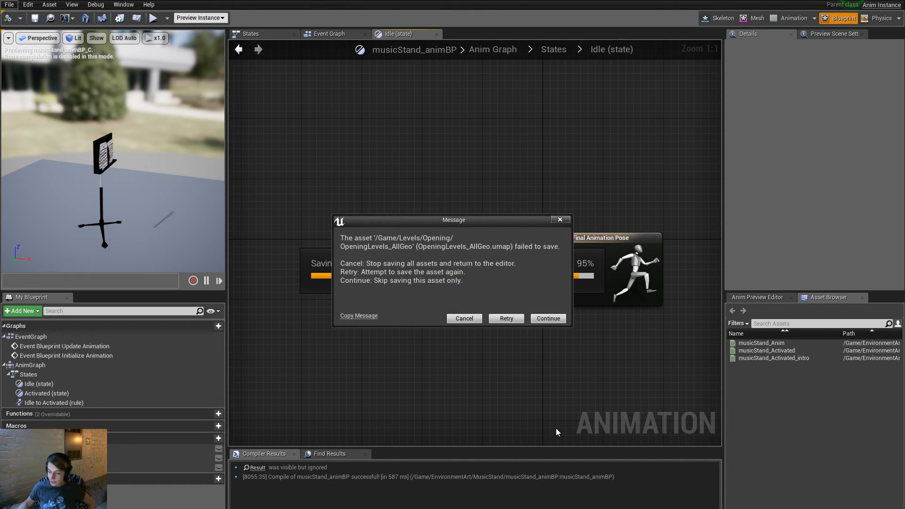
pyautogui.click(463, 318)
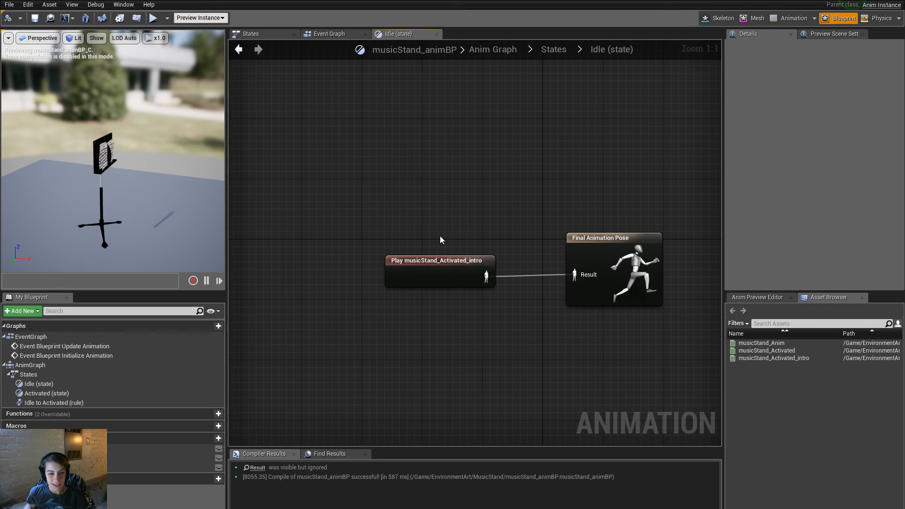
# Look over the Event Graph, then return to the main Anim Graph and check the Get Curve Value setup.
pyautogui.moveTo(492, 224); pyautogui.dragTo(460, 251, button='right')
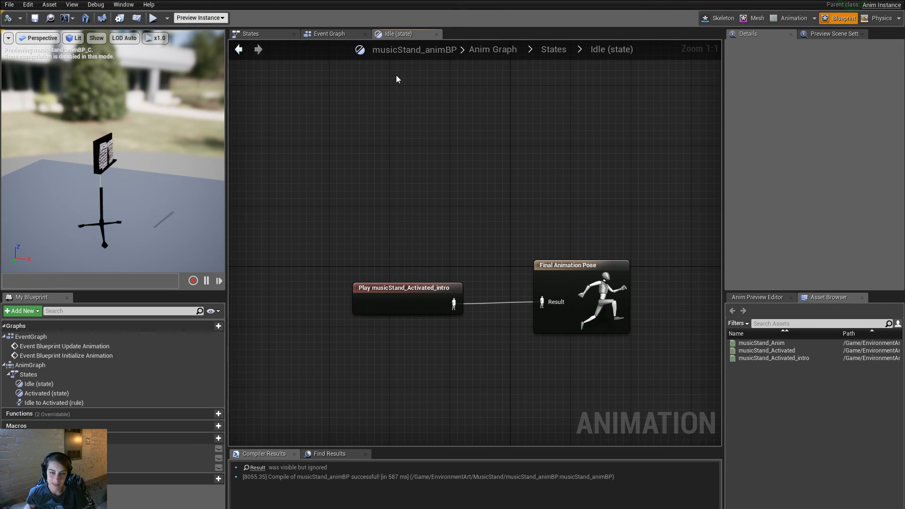
pyautogui.click(354, 34)
pyautogui.scroll(-5, 540, 352)
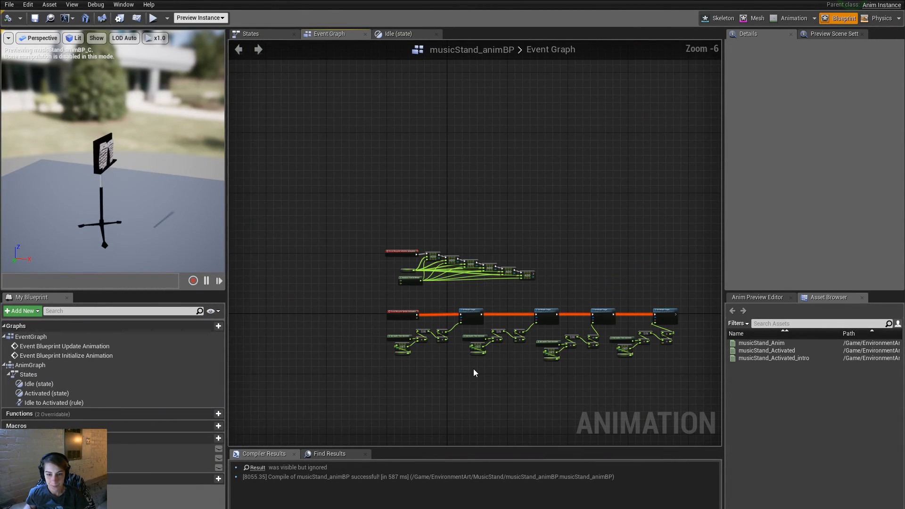
pyautogui.scroll(2, 473, 369)
pyautogui.click(412, 34)
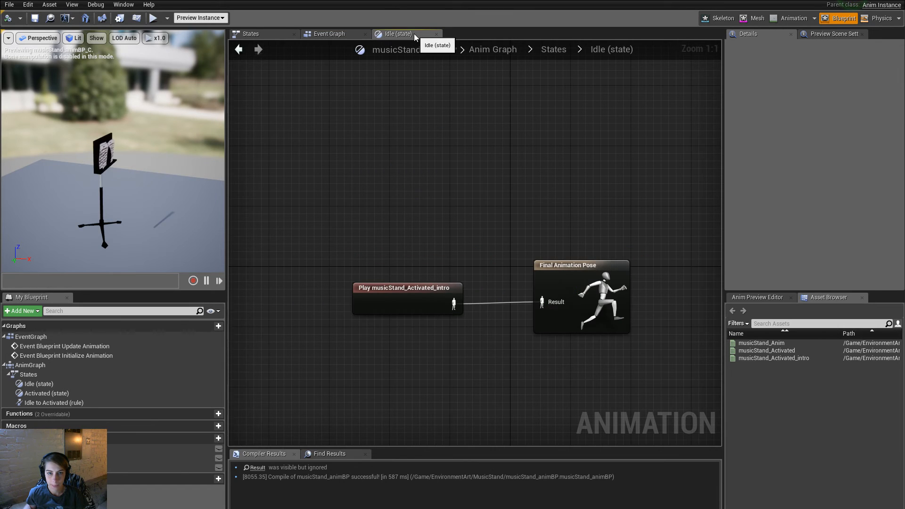
pyautogui.click(542, 50)
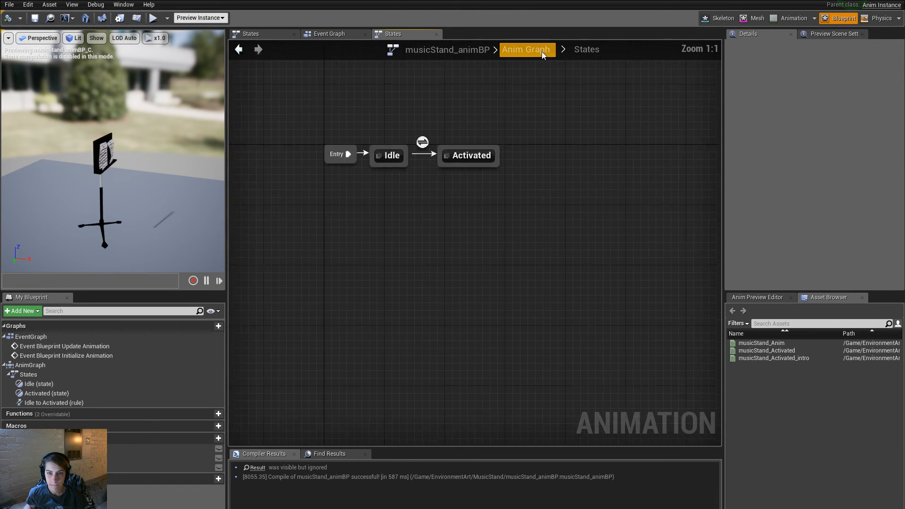
pyautogui.click(514, 50)
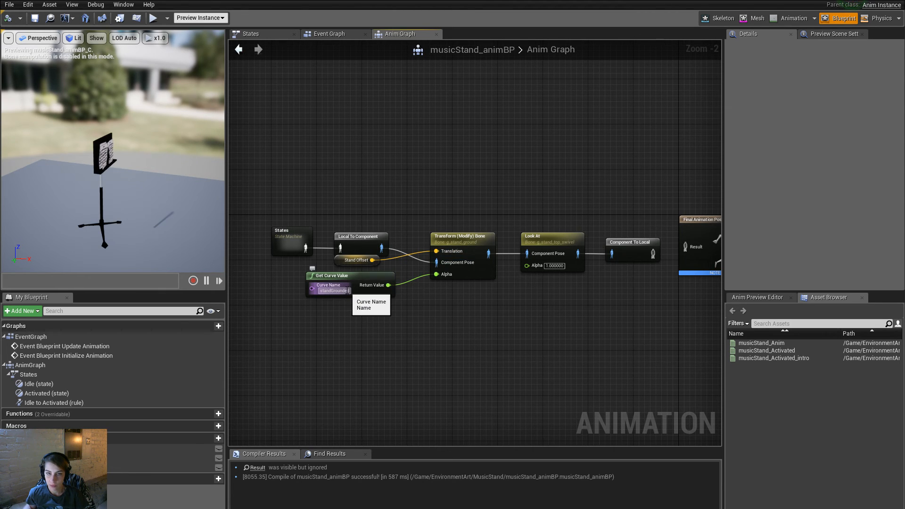
# Switch to the level editor and play-test the level to check the music stand's behaviour, stopping each run.
pyautogui.click(91, 1)
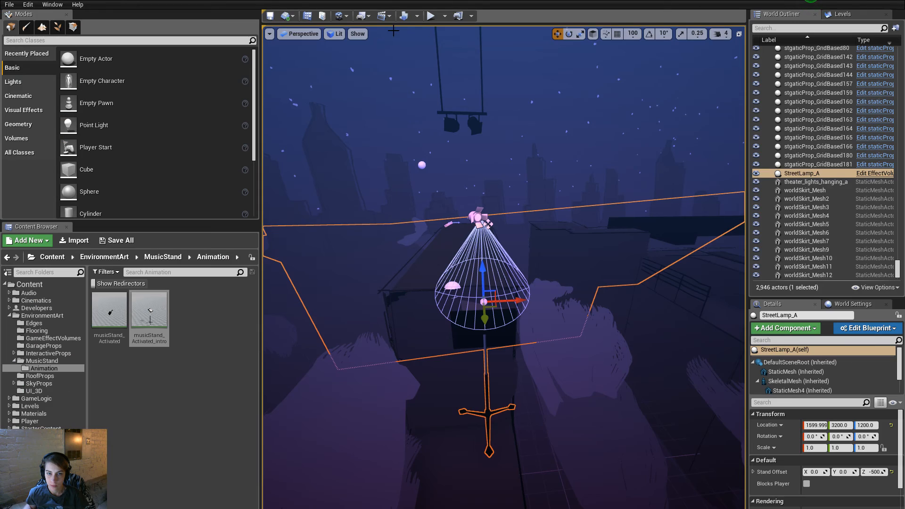
pyautogui.click(431, 18)
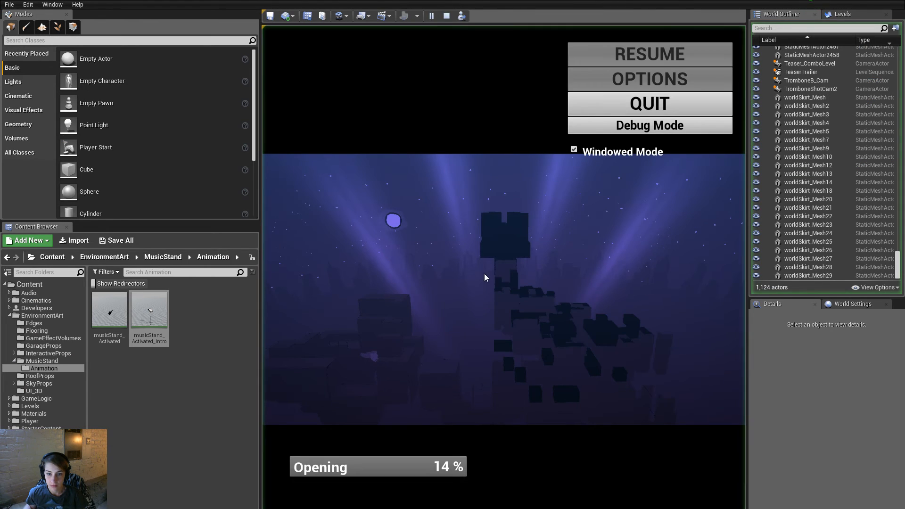
pyautogui.press('Escape')
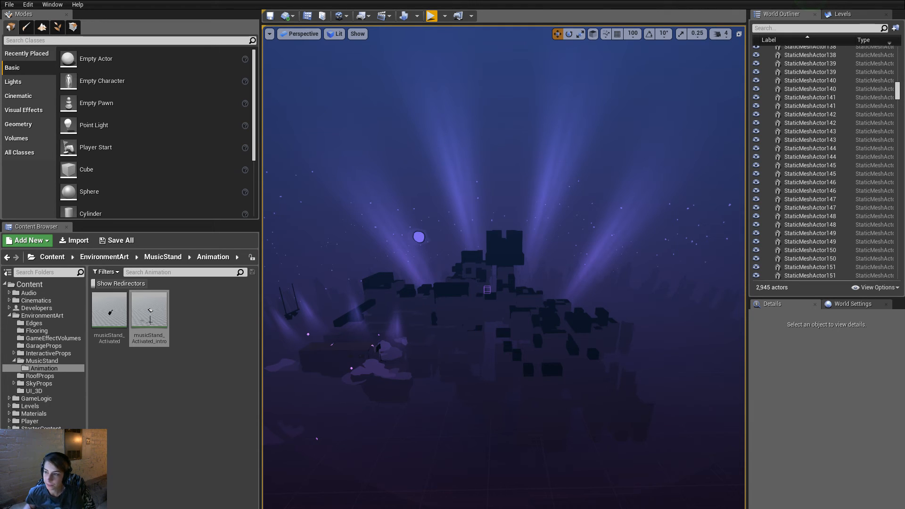
pyautogui.click(429, 17)
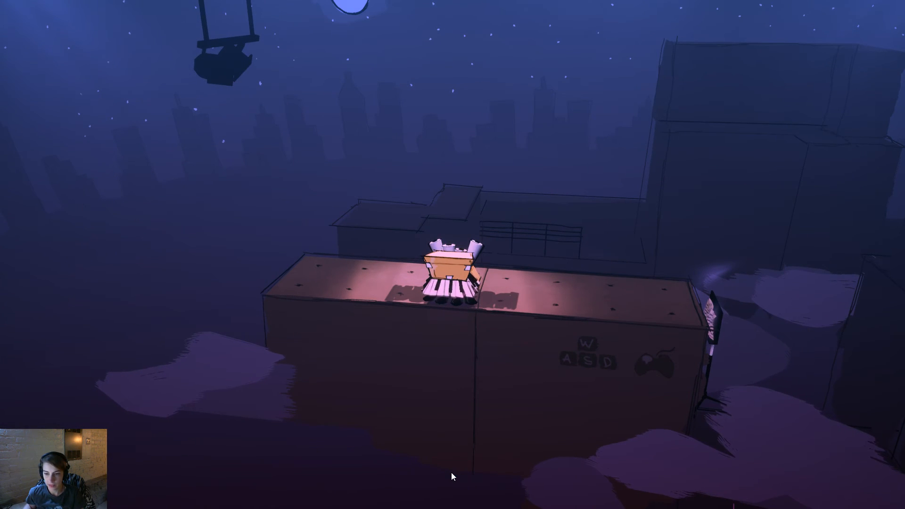
pyautogui.press('Escape')
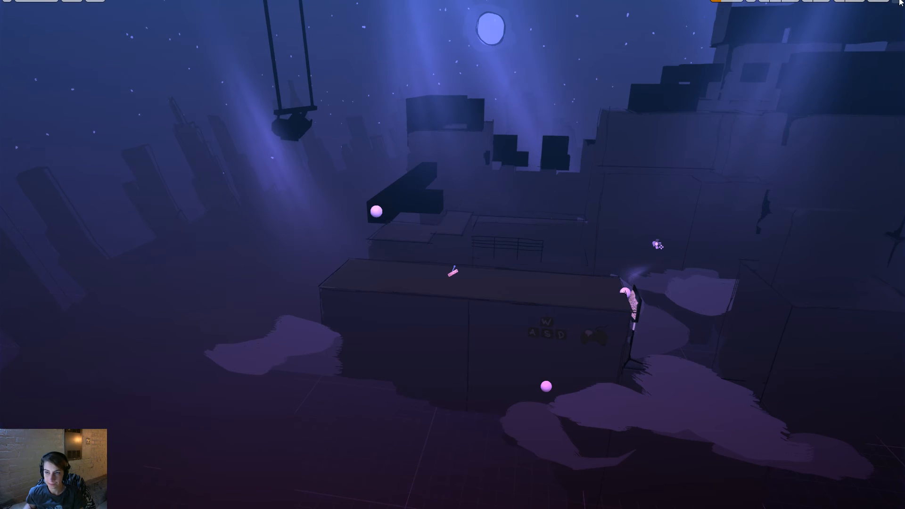
# Leave the full-screen level view and switch to the musicStand mesh editor.
pyautogui.press('F11')
pyautogui.hotkey('alt', 'Tab')
pyautogui.hotkey('alt', 'Tab')
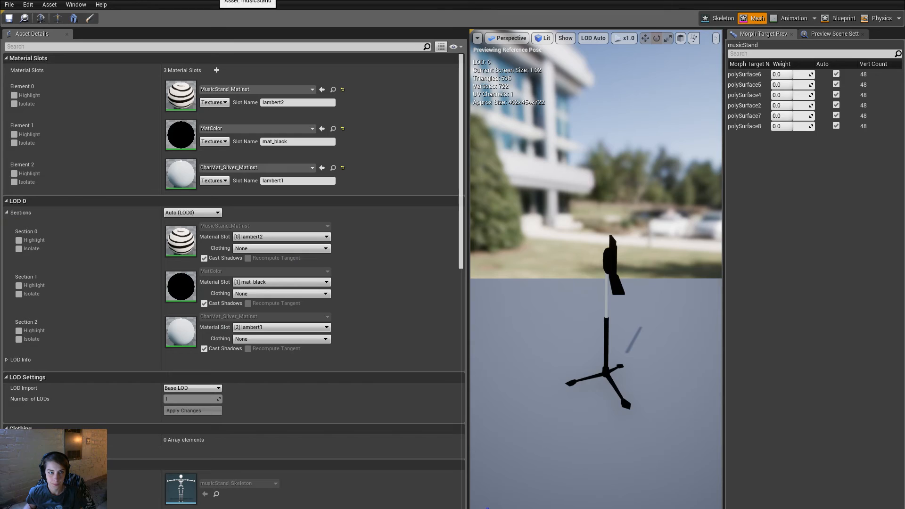
# In the music stand's Anim Graph, connect Component To Local to the Final Animation Pose's Result, then compile and save the blueprint.
pyautogui.hotkey('alt', 'Tab')
pyautogui.moveTo(502, 338); pyautogui.dragTo(475, 343, button='right')
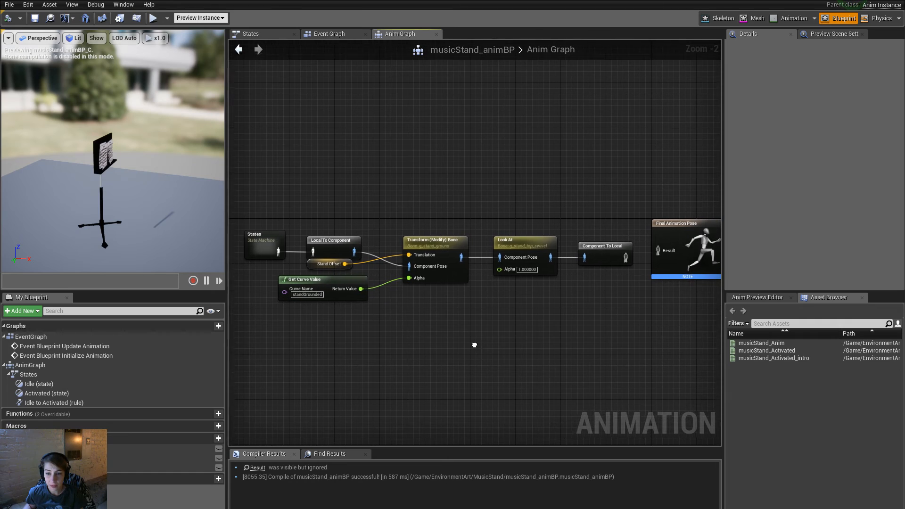
pyautogui.moveTo(601, 297); pyautogui.dragTo(518, 315, button='right')
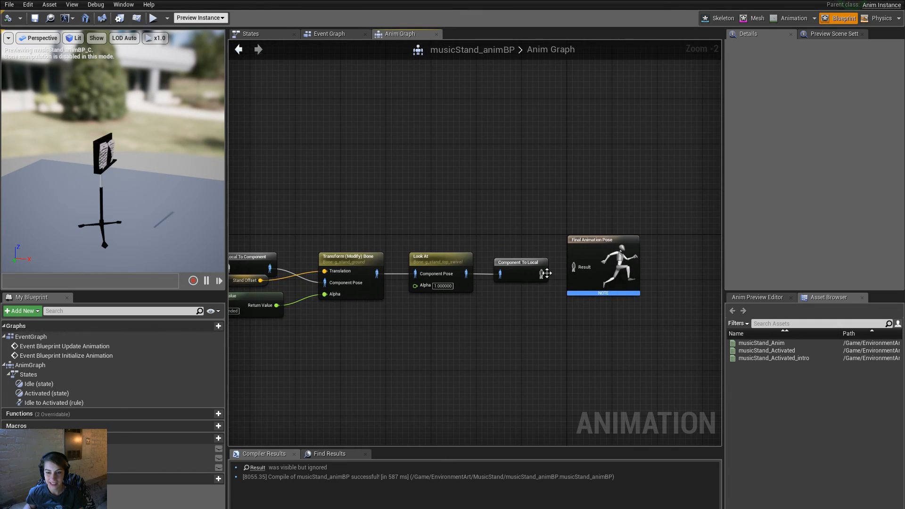
pyautogui.moveTo(541, 274); pyautogui.dragTo(574, 267)
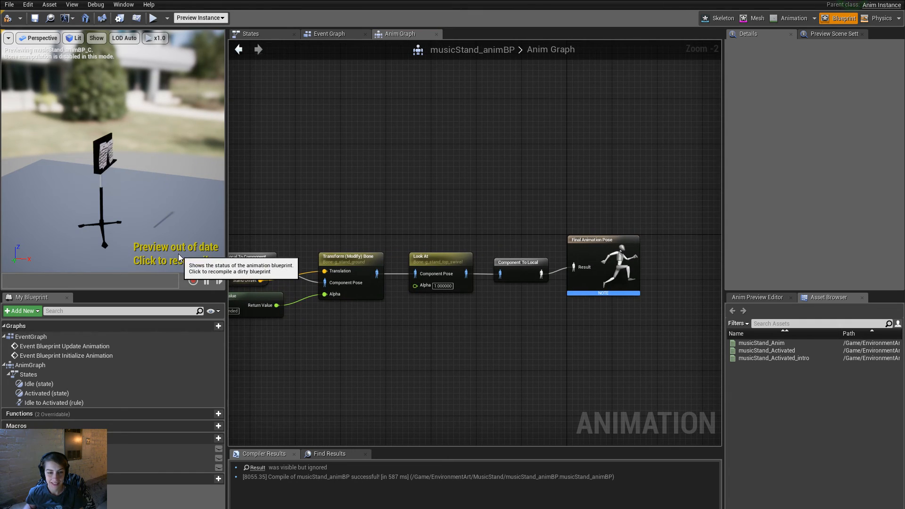
pyautogui.click(178, 257)
pyautogui.moveTo(307, 379); pyautogui.dragTo(512, 379, button='right')
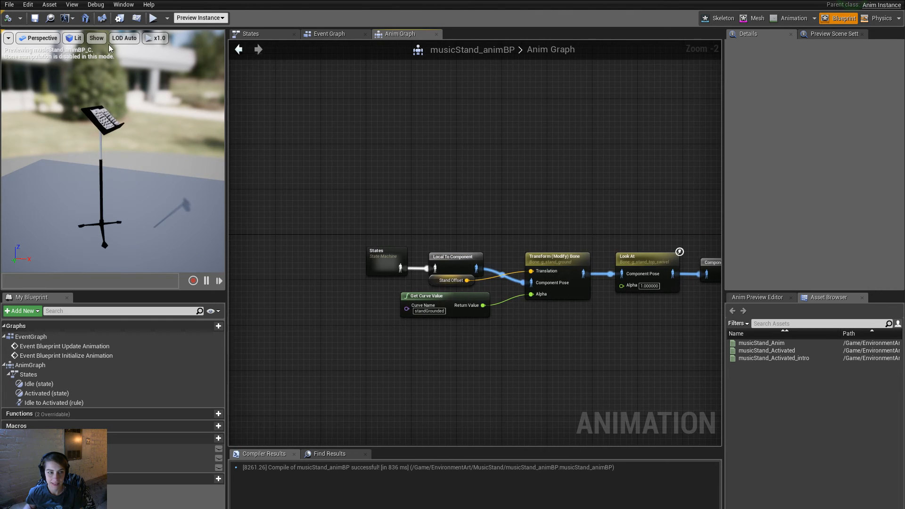
pyautogui.hotkey('ctrl', 's')
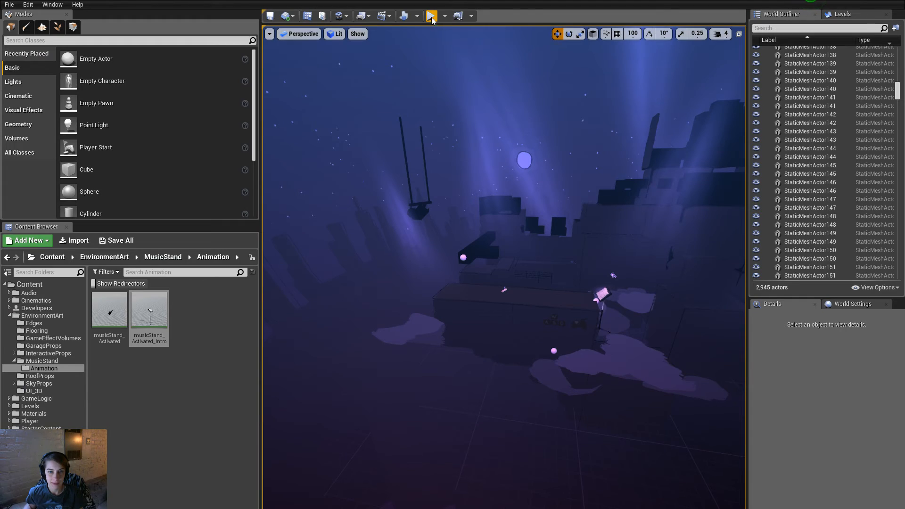
# Play-test the level full-screen, moving the character towards the music stand, then stop and leave the full-screen view.
pyautogui.click(431, 17)
pyautogui.press('F11')
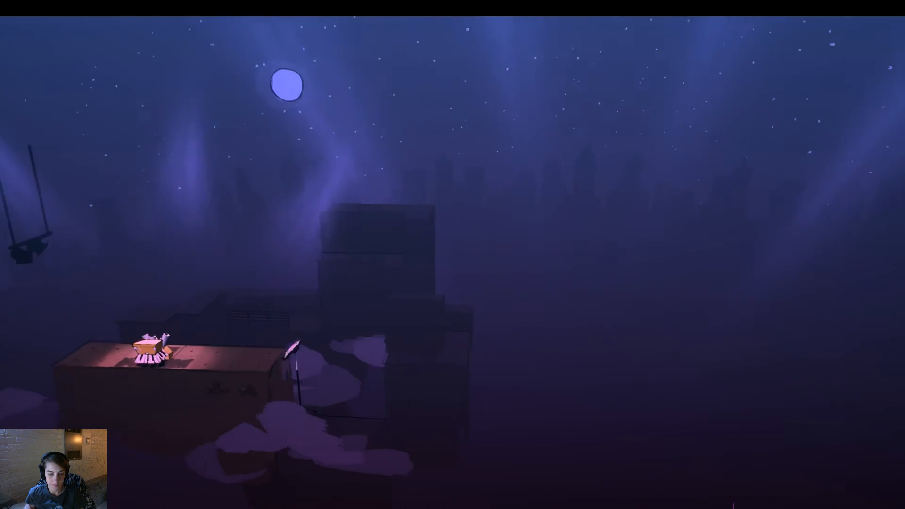
pyautogui.press('d')
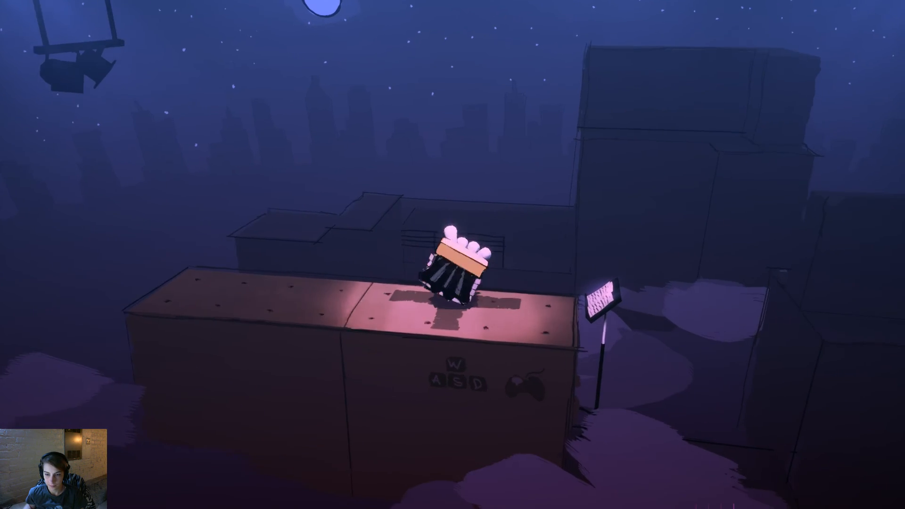
pyautogui.press('d')
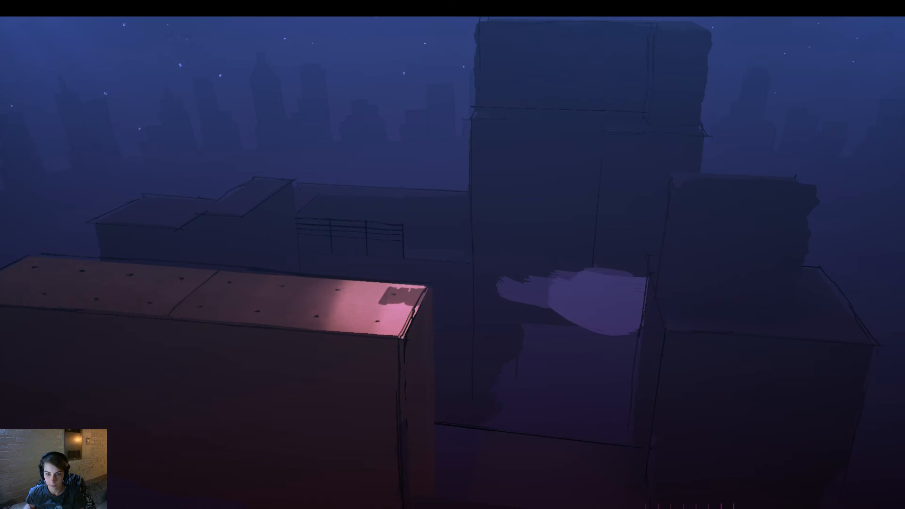
pyautogui.press('Tab')
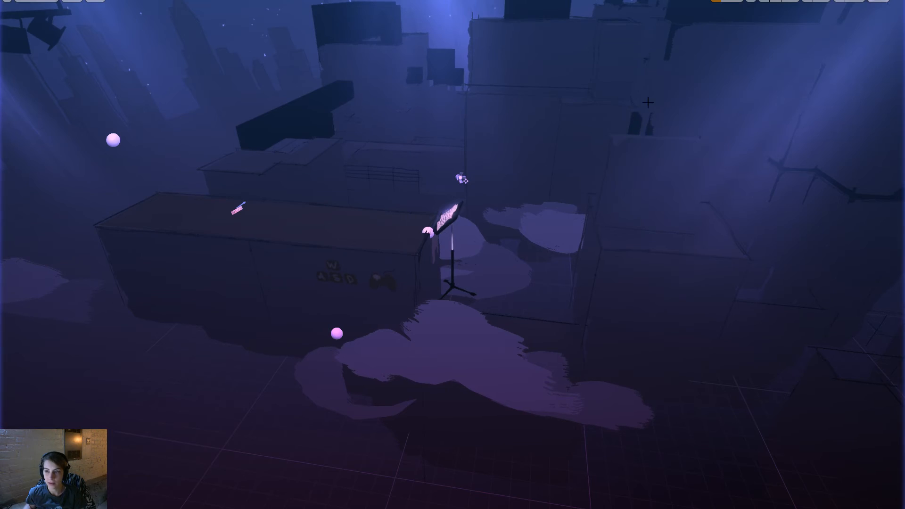
pyautogui.click(899, 1)
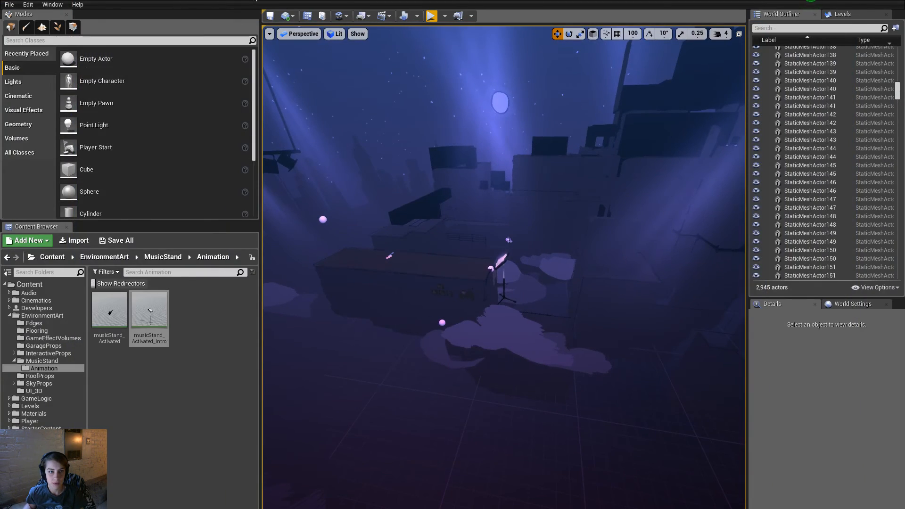
# Return to the music stand's animation blueprint and check the state machine and the Activated state's sequence settings, then go back to the Anim Graph.
pyautogui.click(158, 1)
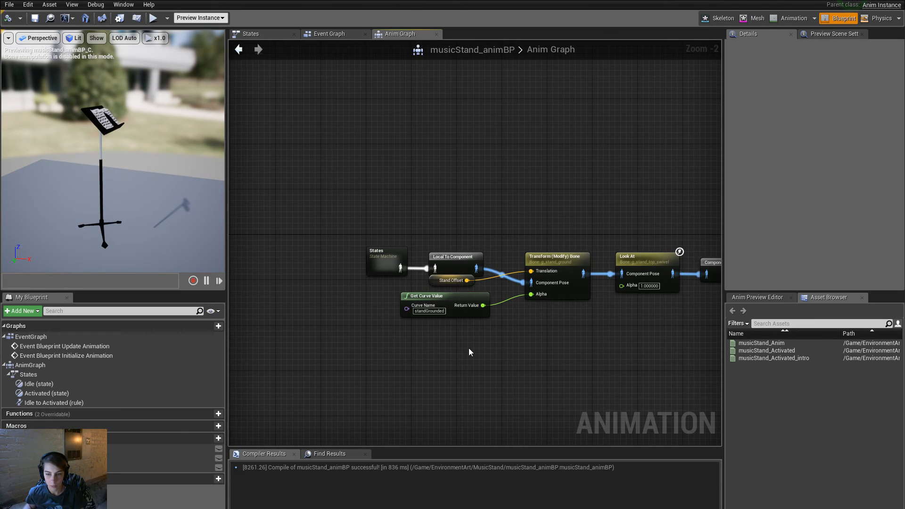
pyautogui.moveTo(469, 351); pyautogui.dragTo(434, 357, button='right')
pyautogui.doubleClick(358, 259)
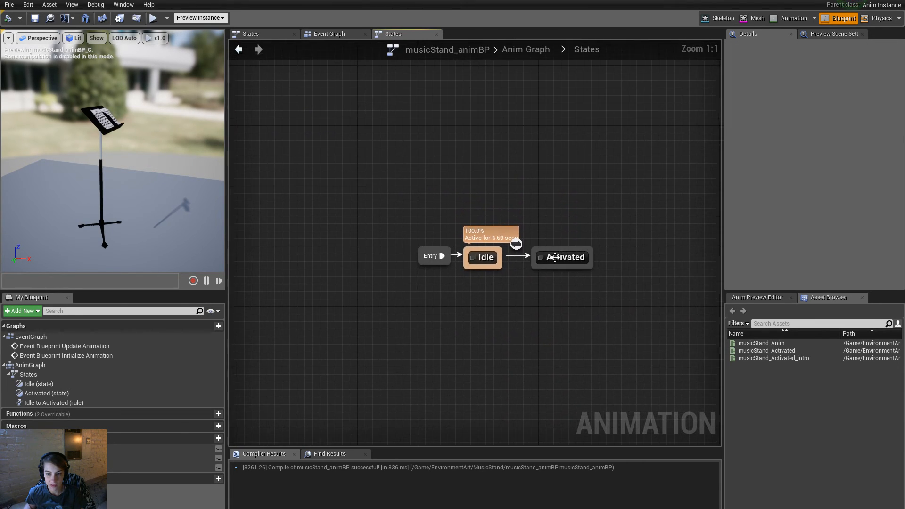
pyautogui.click(553, 265)
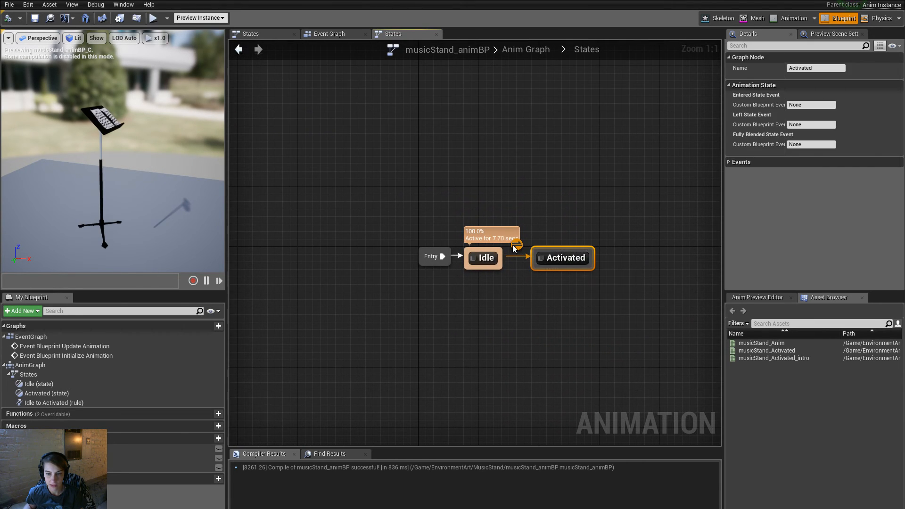
pyautogui.doubleClick(579, 260)
pyautogui.click(496, 268)
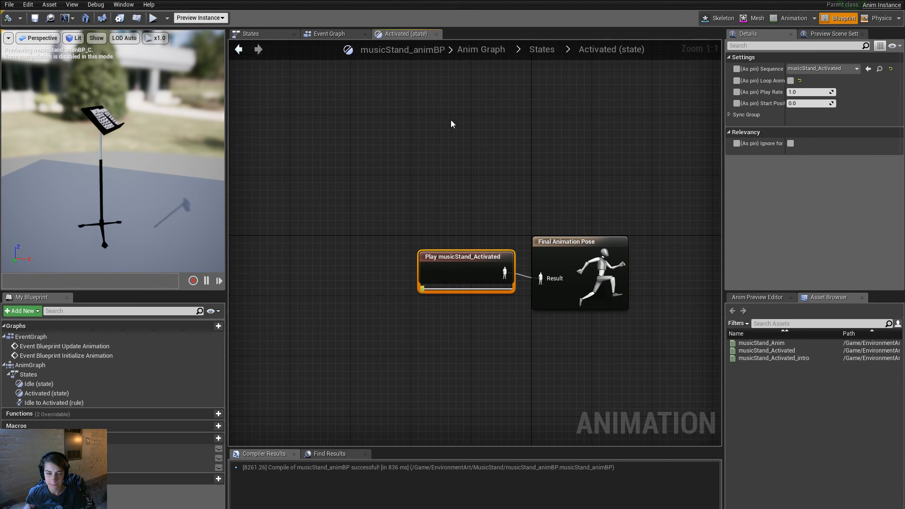
pyautogui.click(537, 49)
pyautogui.click(521, 49)
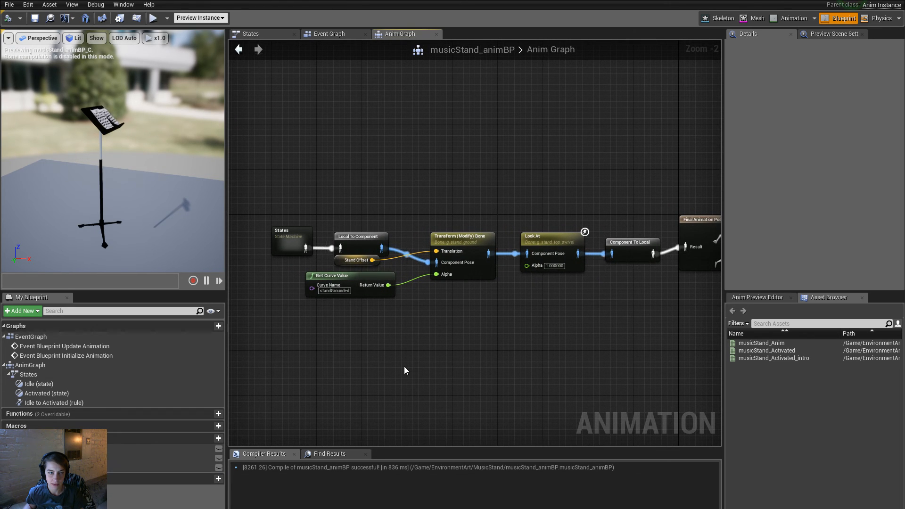
# Switch to the level editor, select the music stand actor StreetLamp_A and open its blueprint.
pyautogui.moveTo(133, 1); pyautogui.dragTo(466, 1)
pyautogui.click(61, 1)
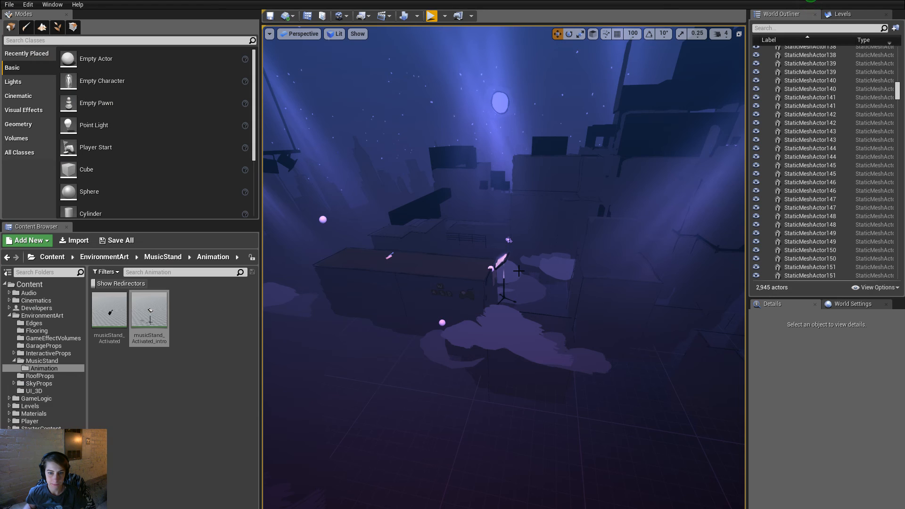
pyautogui.click(499, 260)
pyautogui.moveTo(500, 260)
pyautogui.mouseDown(button='right')
pyautogui.moveTo(532, 321)
pyautogui.moveTo(561, 273)
pyautogui.moveTo(490, 250)
pyautogui.moveTo(513, 266)
pyautogui.mouseUp(button='right')
pyautogui.click(528, 301)
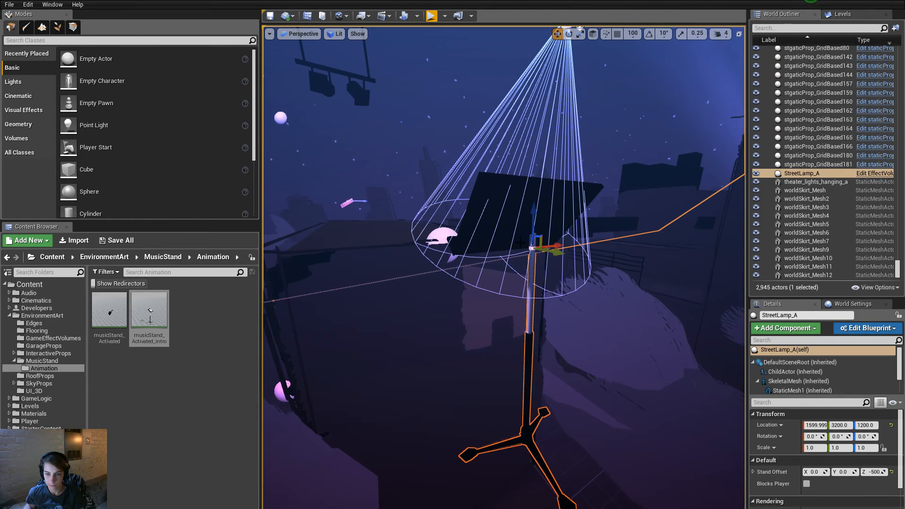
pyautogui.click(870, 330)
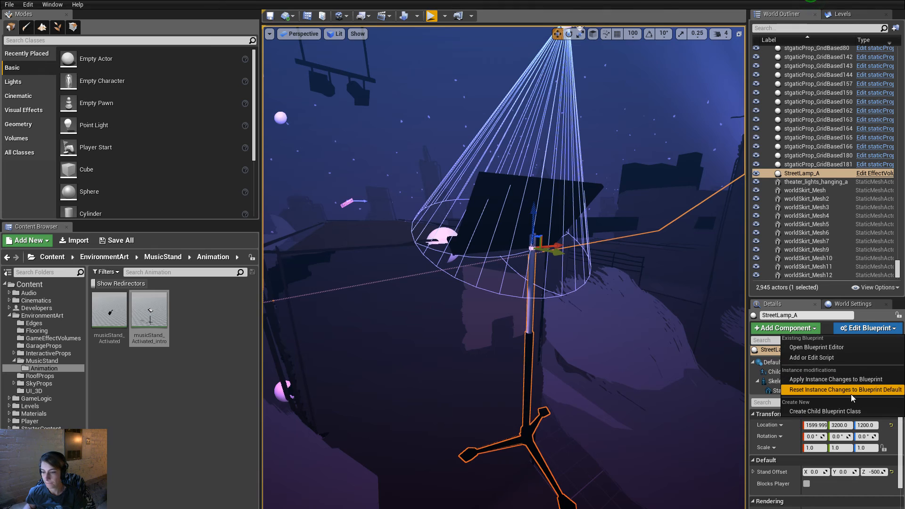
pyautogui.click(844, 348)
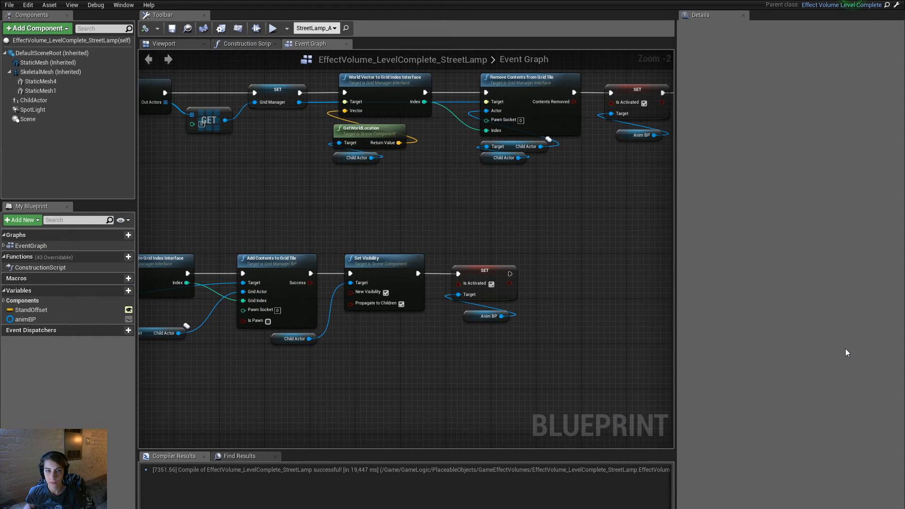
# Examine how the StreetLamp Event Graph casts to the animation blueprint and sets Is Activated in the execute and undo effect chains.
pyautogui.moveTo(272, 208); pyautogui.dragTo(380, 290, button='right')
pyautogui.moveTo(534, 286); pyautogui.dragTo(265, 288, button='right')
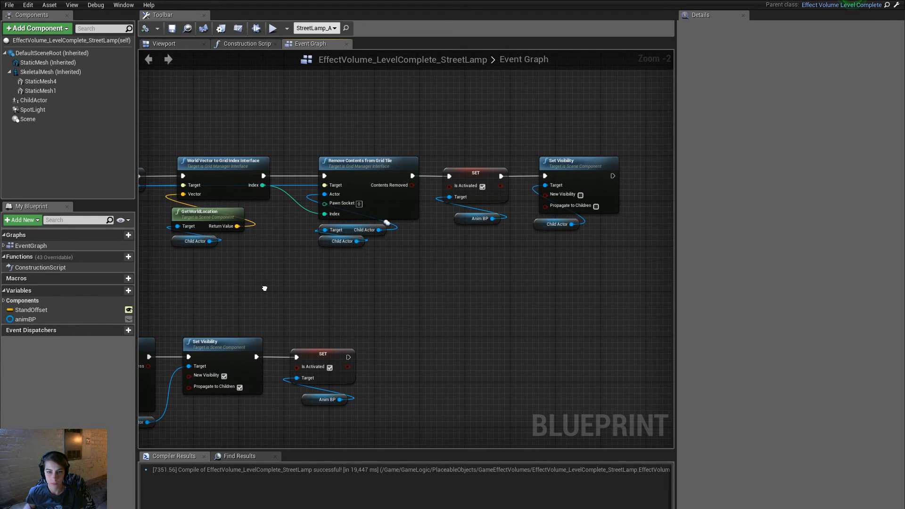
pyautogui.moveTo(483, 221)
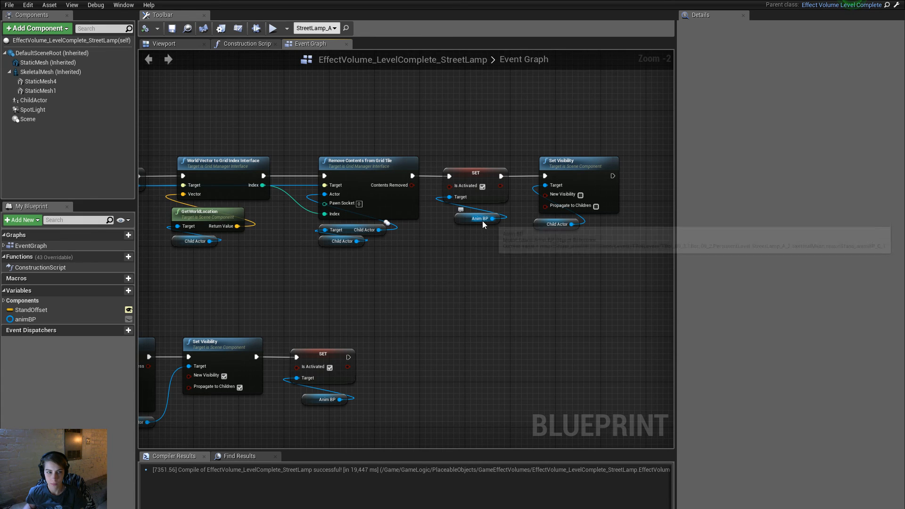
pyautogui.moveTo(477, 236); pyautogui.dragTo(903, 413, button='right')
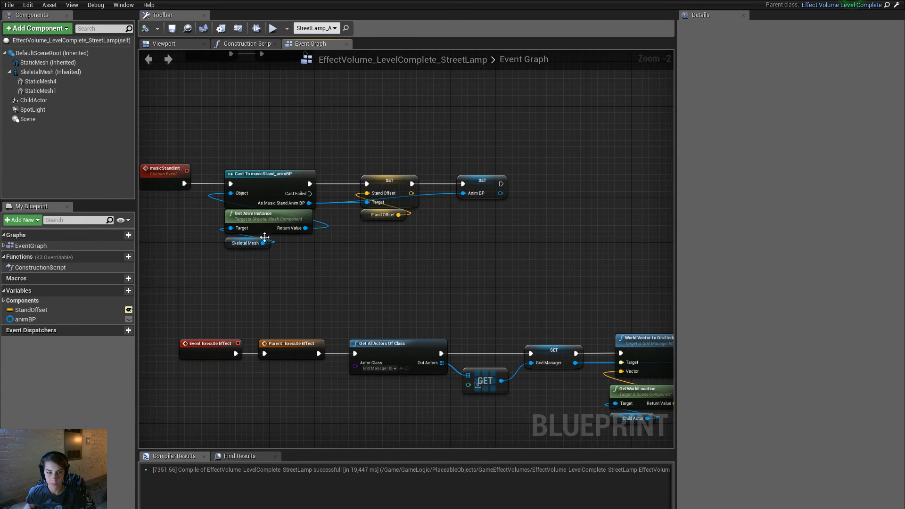
pyautogui.moveTo(573, 283); pyautogui.dragTo(568, 127, button='right')
pyautogui.moveTo(640, 408); pyautogui.dragTo(796, 270, button='right')
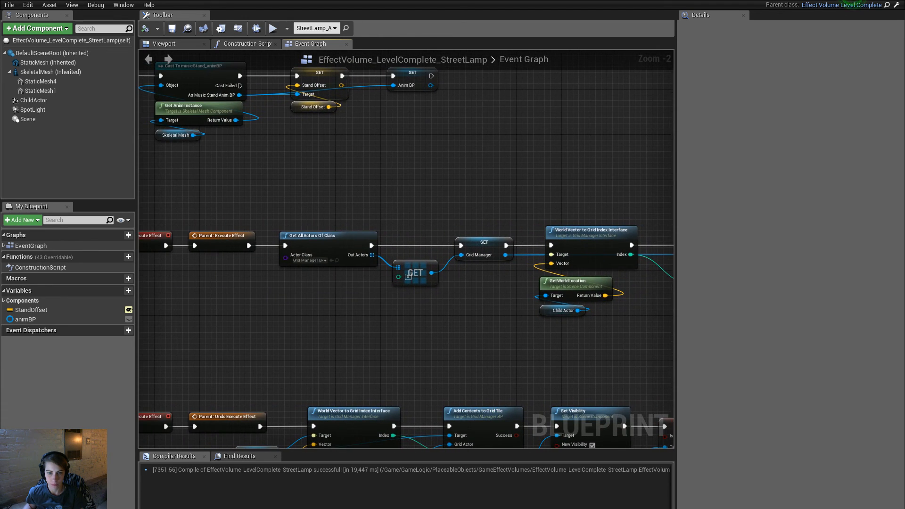
pyautogui.moveTo(700, 300); pyautogui.dragTo(245, 294, button='right')
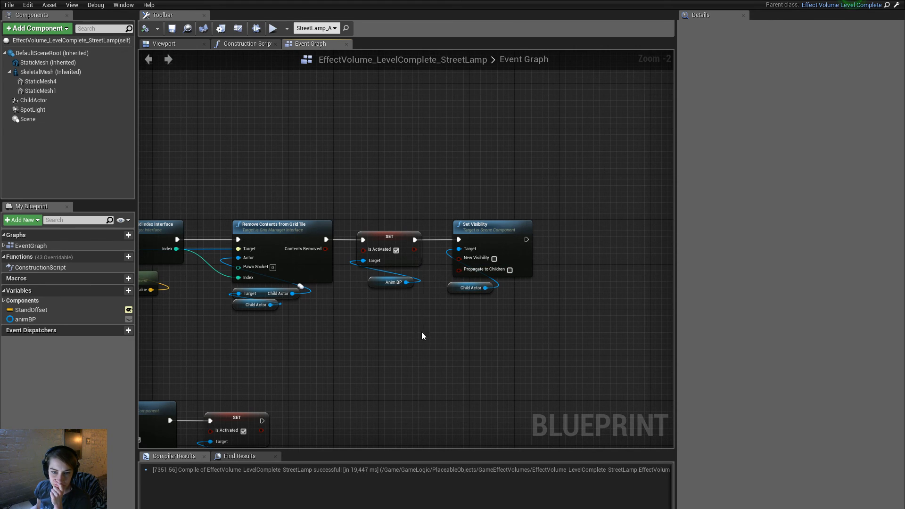
pyautogui.moveTo(402, 285)
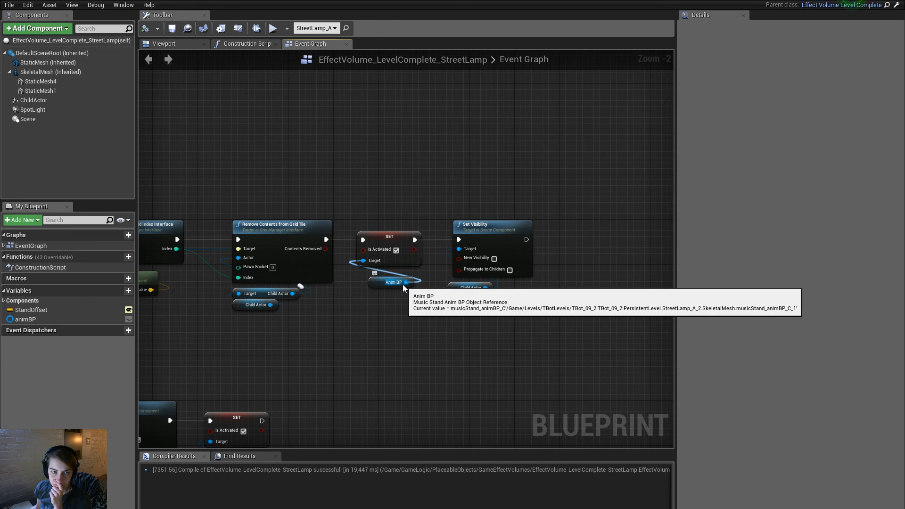
pyautogui.moveTo(369, 350); pyautogui.dragTo(501, 338, button='right')
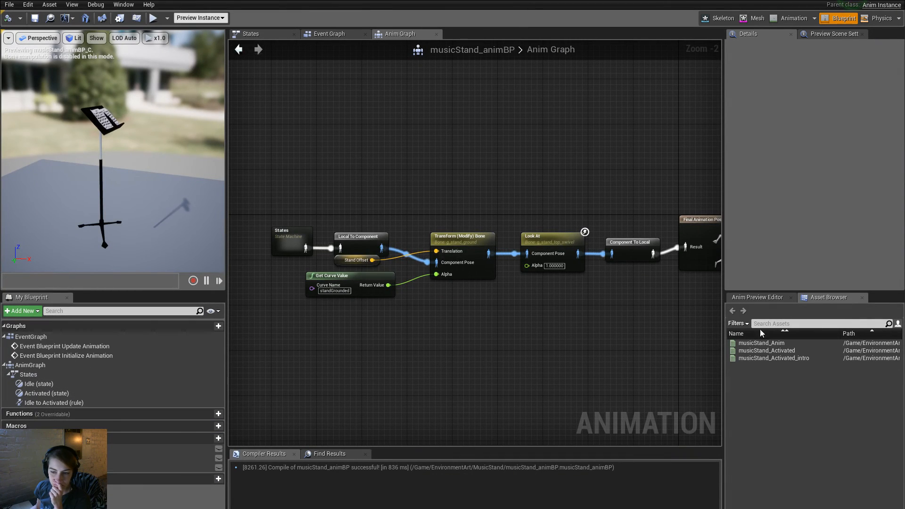
# Turn on Is Activated in the animation blueprint's preview values and look over its Event Graph.
pyautogui.click(773, 297)
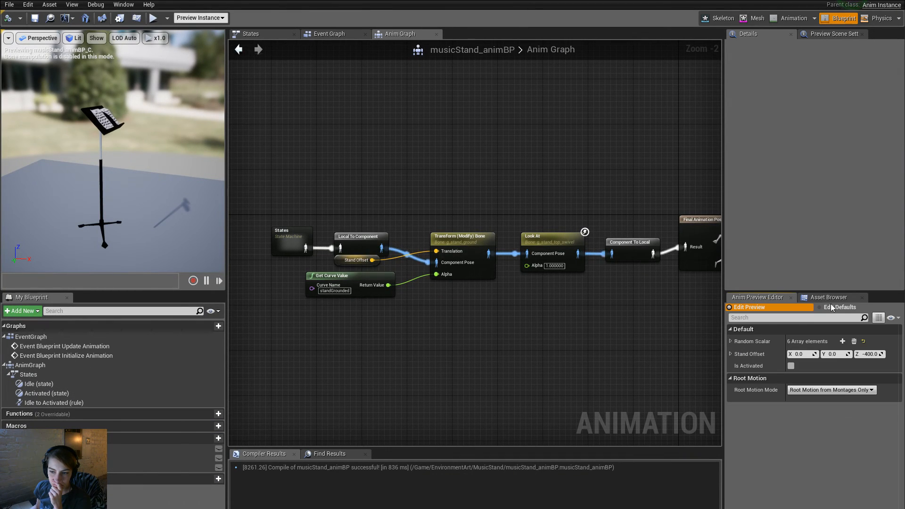
pyautogui.click(790, 366)
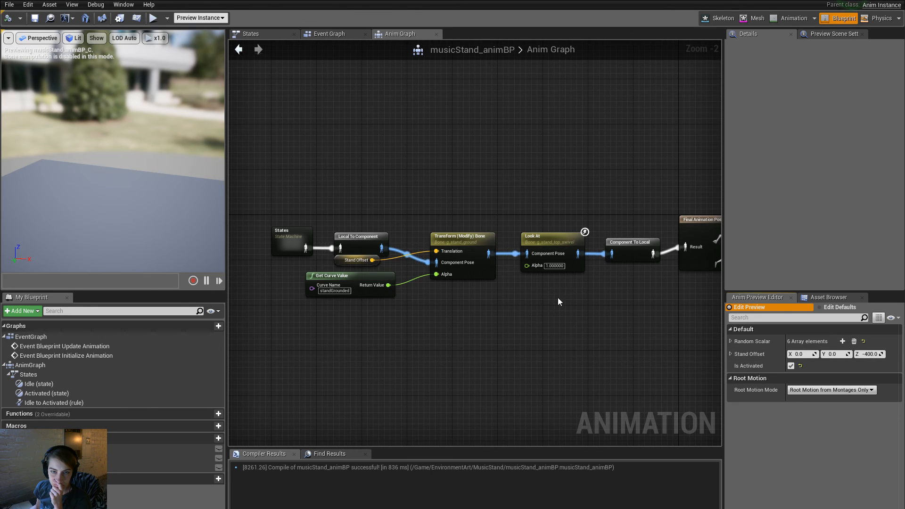
pyautogui.click(330, 33)
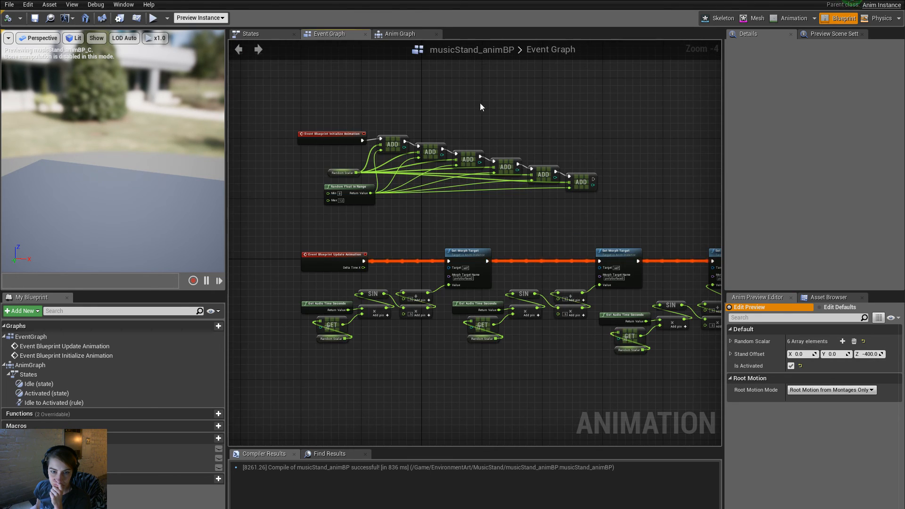
# Add a transition from Activated back to Idle in the state machine, open its rule and place an Is Activated getter.
pyautogui.click(259, 33)
pyautogui.moveTo(593, 259); pyautogui.dragTo(560, 265)
pyautogui.doubleClick(578, 268)
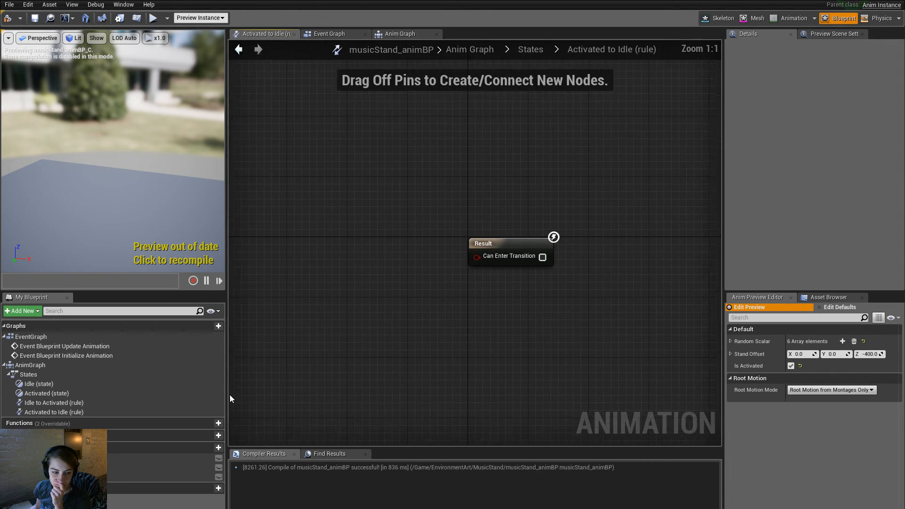
pyautogui.keyDown('ctrl'); pyautogui.moveTo(155, 476); pyautogui.dragTo(275, 265); pyautogui.keyUp('ctrl')
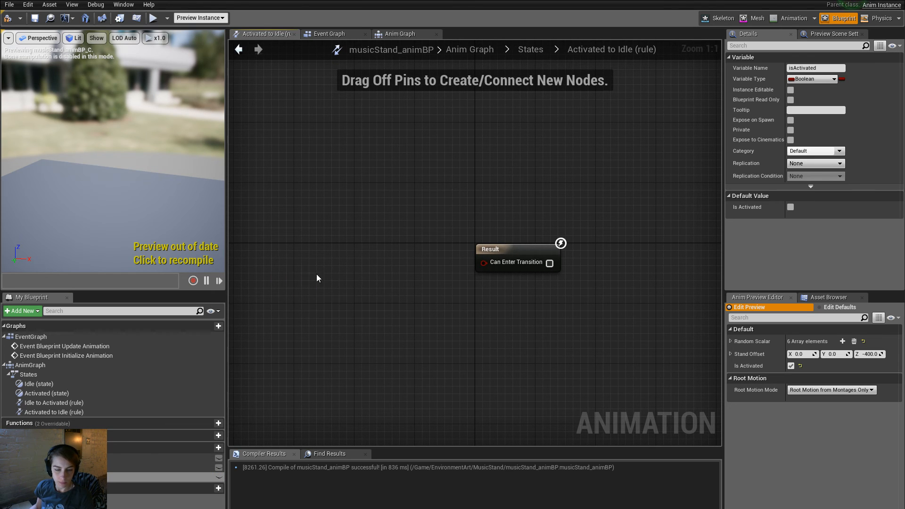
pyautogui.moveTo(329, 266)
pyautogui.mouseDown()
pyautogui.moveTo(302, 249)
pyautogui.moveTo(339, 257)
pyautogui.mouseUp()
pyautogui.write('not')
pyautogui.press('Return')
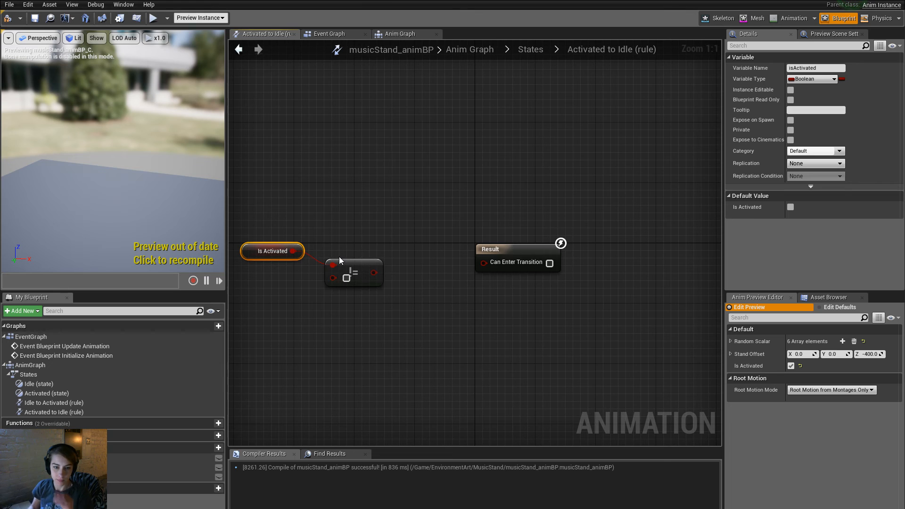
pyautogui.click(374, 297)
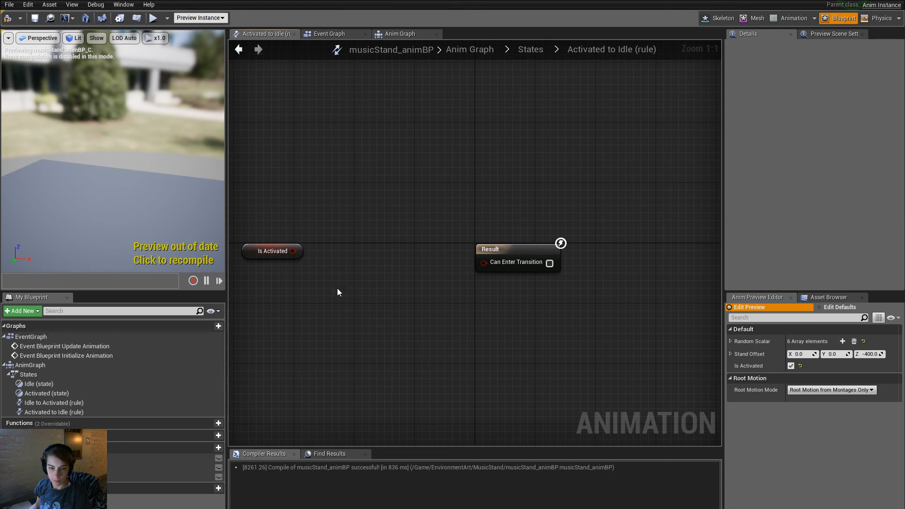
# Negate Is Activated with a NOT Boolean node, wire it into the Result's Can Enter Transition input and line up the nodes.
pyautogui.moveTo(293, 251); pyautogui.dragTo(327, 270)
pyautogui.write('not')
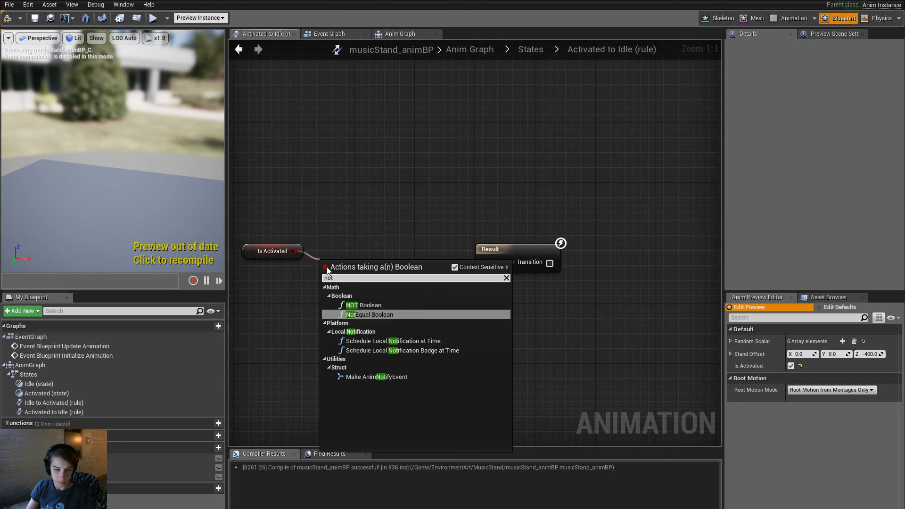
pyautogui.click(390, 305)
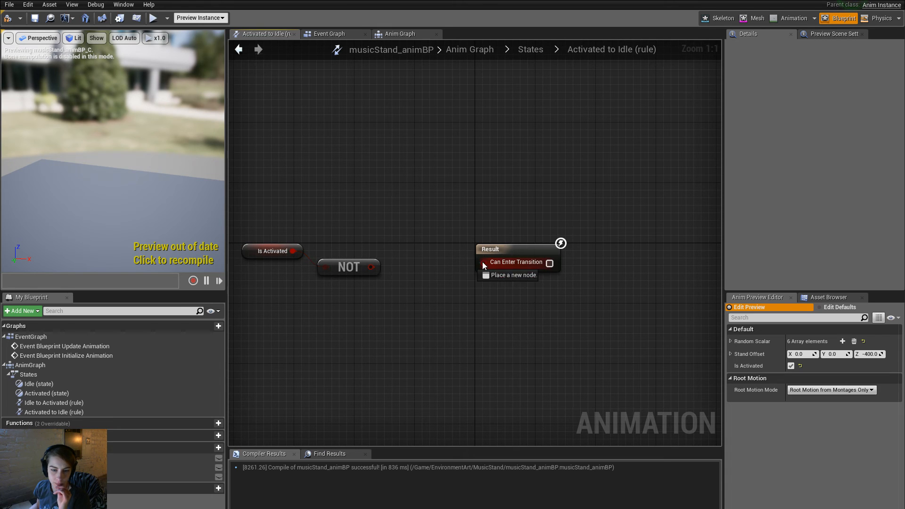
pyautogui.moveTo(483, 262); pyautogui.dragTo(422, 248)
pyautogui.click(367, 259)
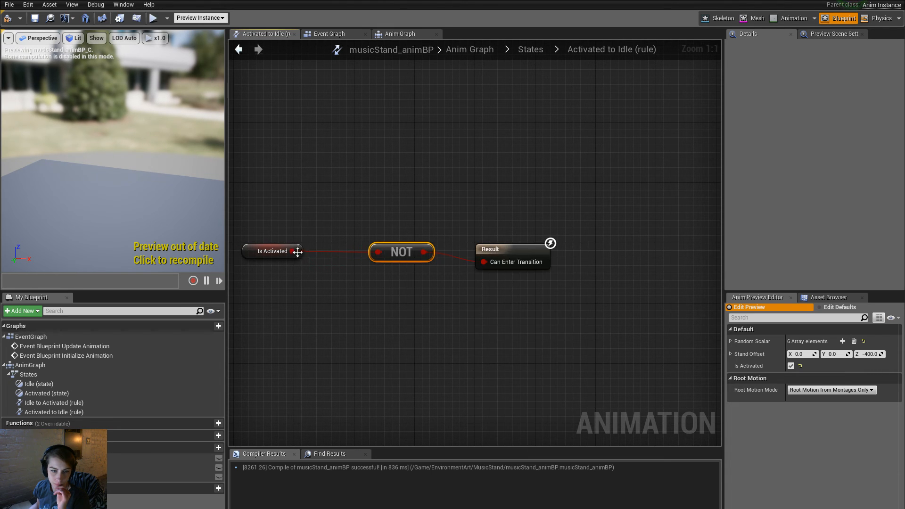
pyautogui.moveTo(291, 250); pyautogui.dragTo(344, 250)
pyautogui.moveTo(490, 249); pyautogui.dragTo(460, 241)
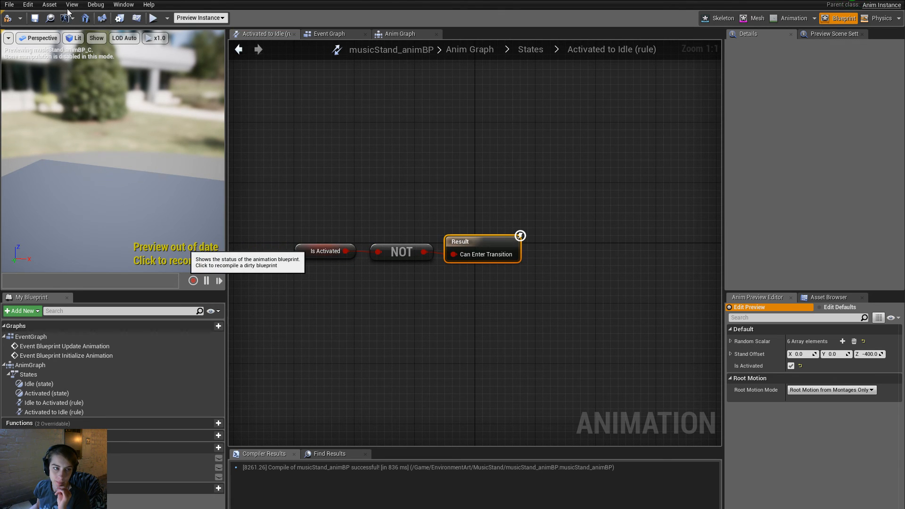
# Compile and save the animation blueprint, trying out Is Activated in the preview values.
pyautogui.click(35, 19)
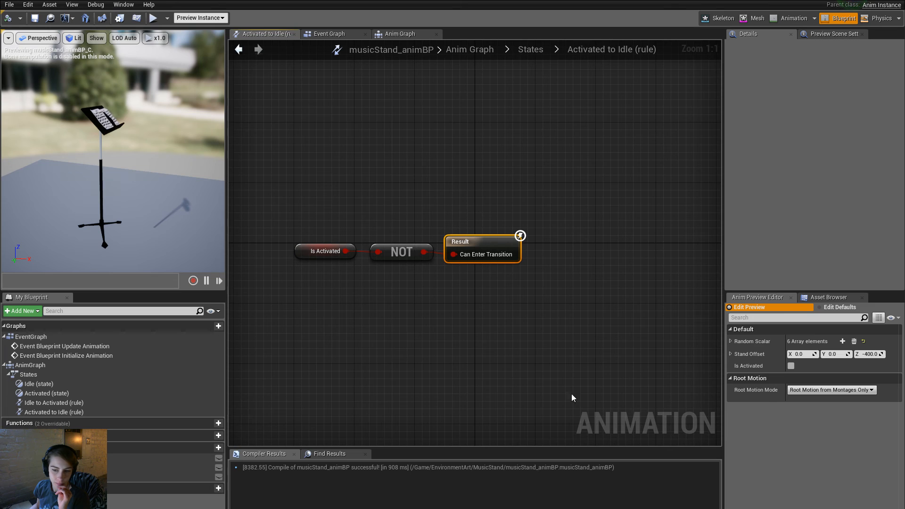
pyautogui.click(791, 366)
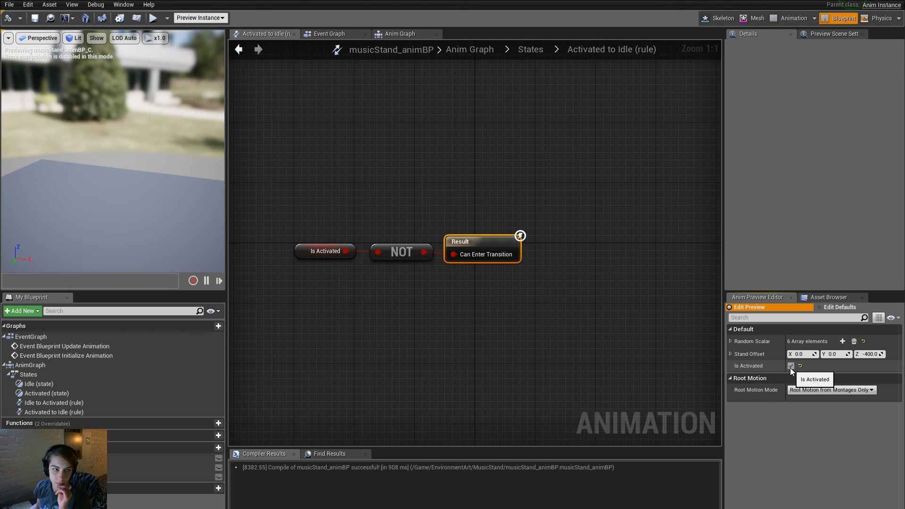
pyautogui.click(36, 19)
# Return to the level editor, play the level and move the character to the music stand to test it, then stop playing.
pyautogui.click(43, 1)
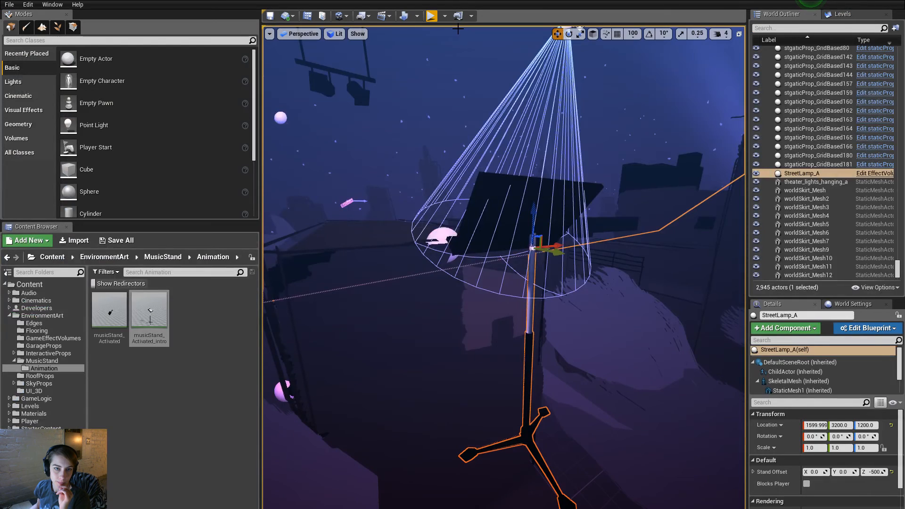
pyautogui.click(432, 17)
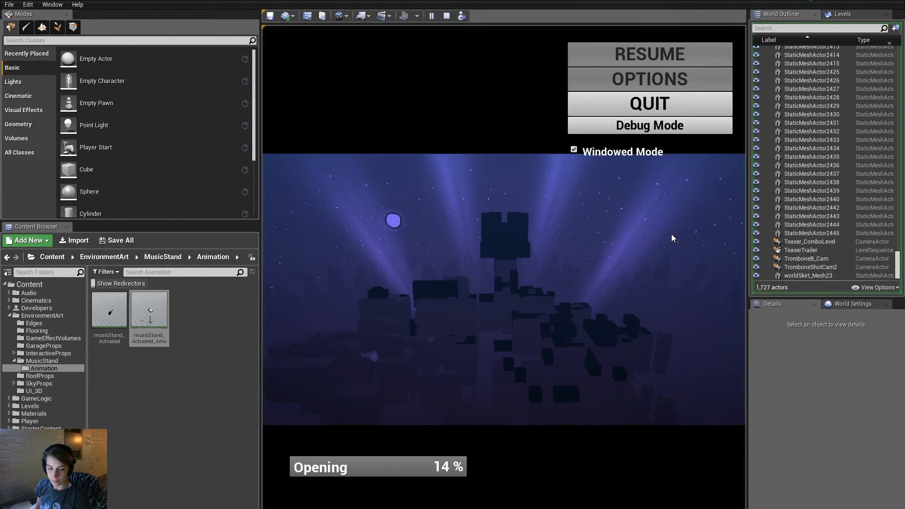
pyautogui.press('F11')
pyautogui.press('Escape')
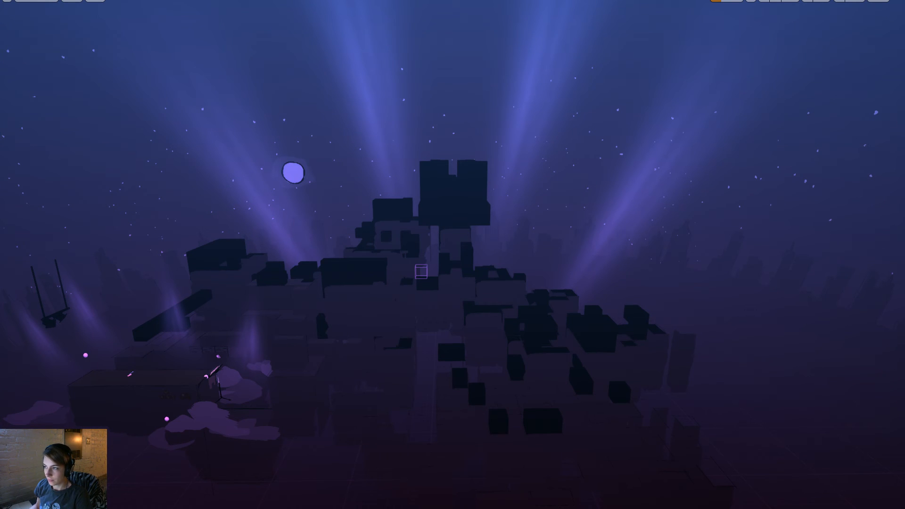
pyautogui.click(584, 247)
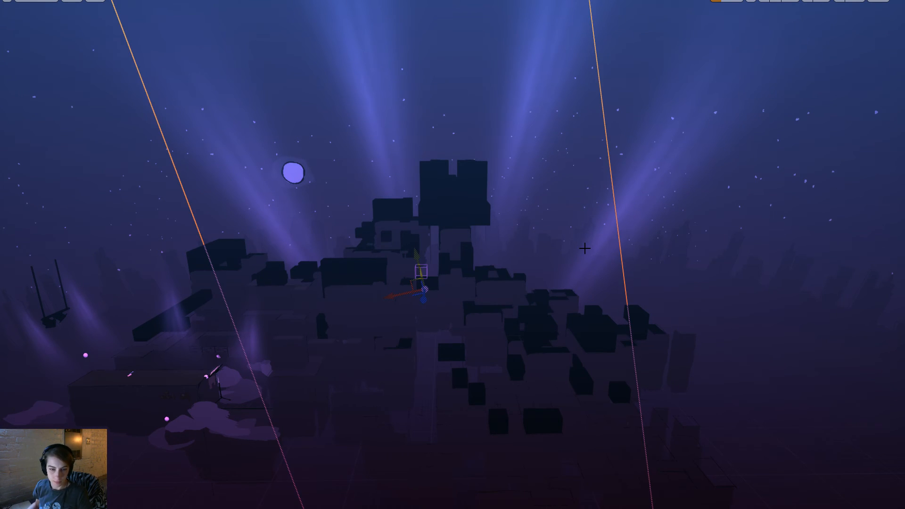
pyautogui.hotkey('alt', 'p')
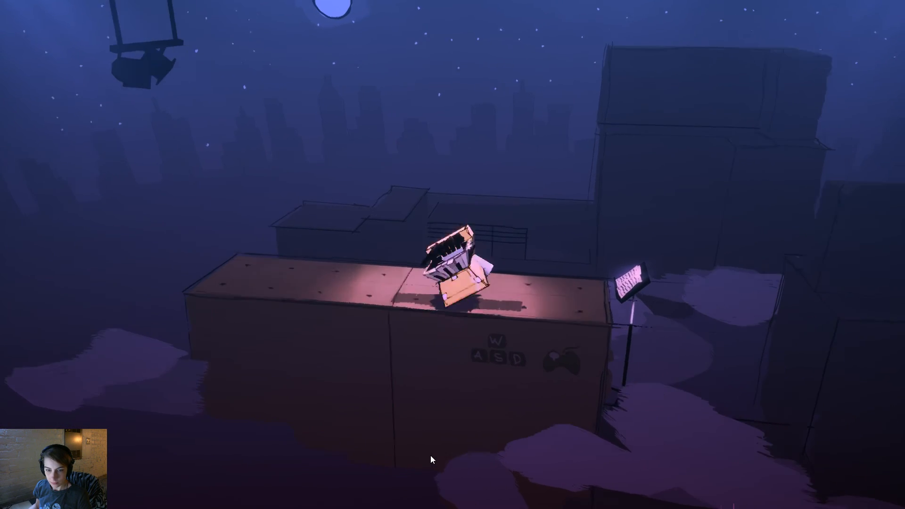
pyautogui.press('d')
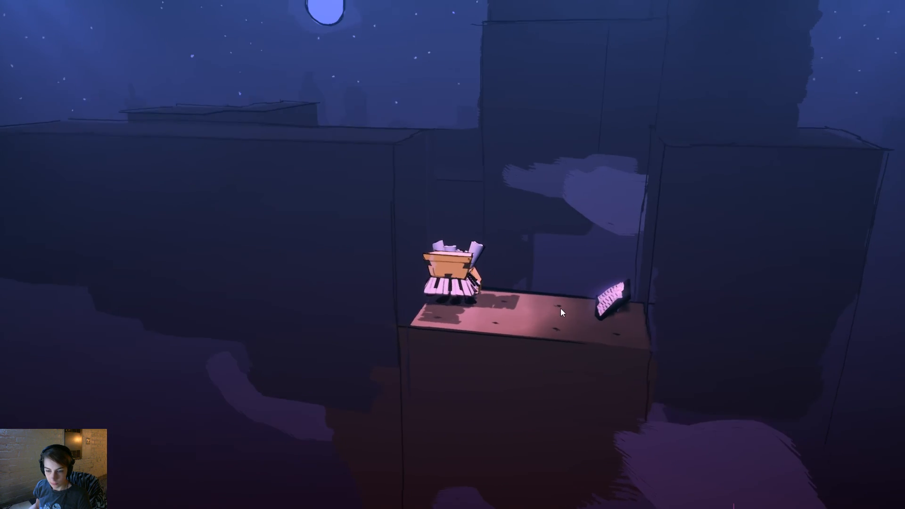
pyautogui.press('d')
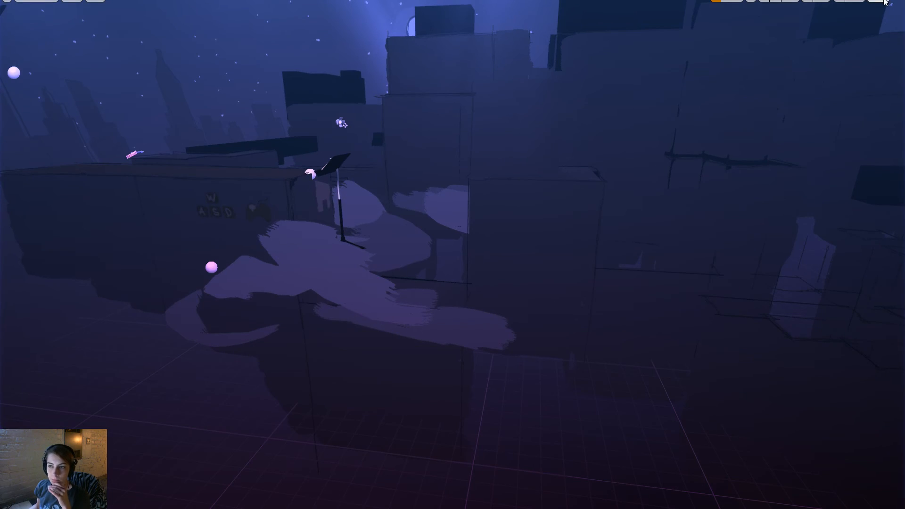
pyautogui.press('Escape')
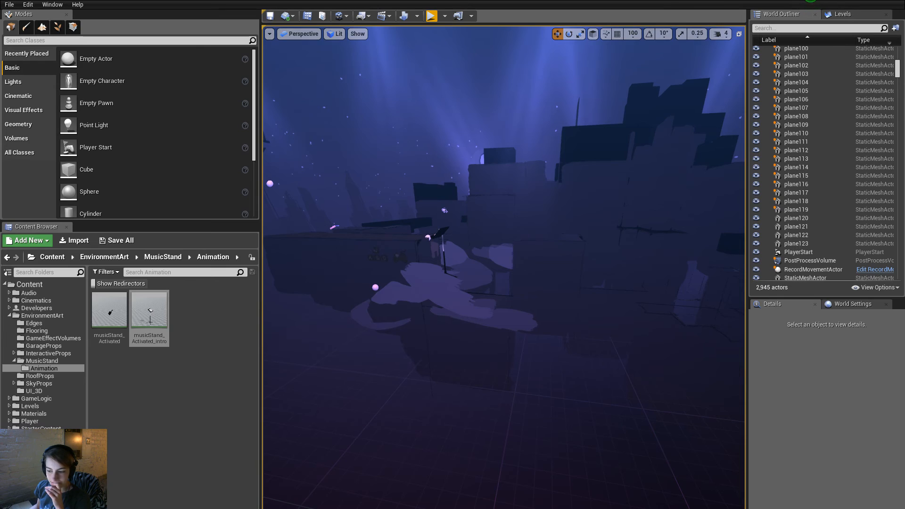
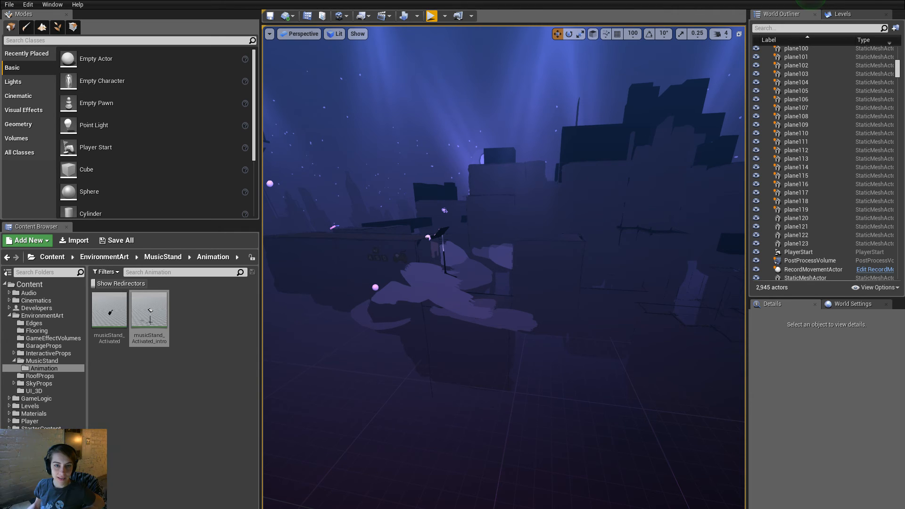
# Go back to the animation blueprint, check the Idle to Activated rule and select a transition in the States graph.
pyautogui.hotkey('alt', 'Tab')
pyautogui.click(521, 48)
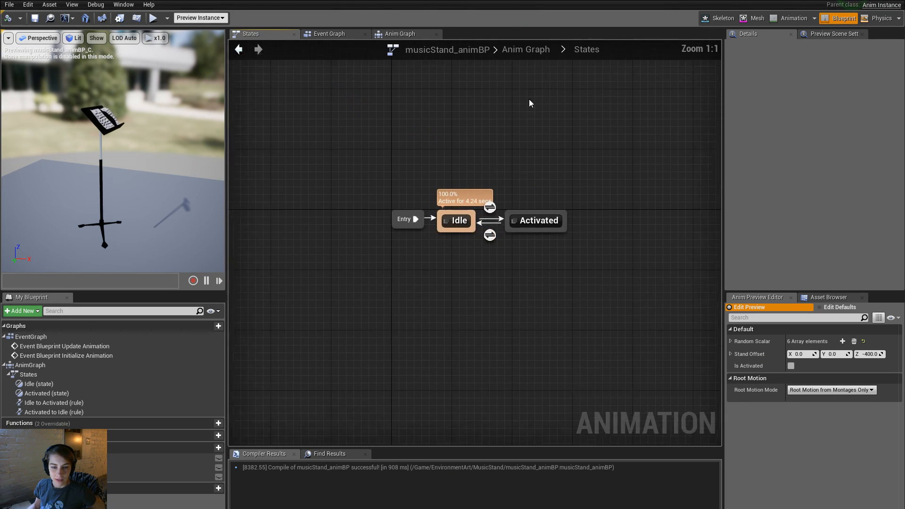
pyautogui.doubleClick(523, 235)
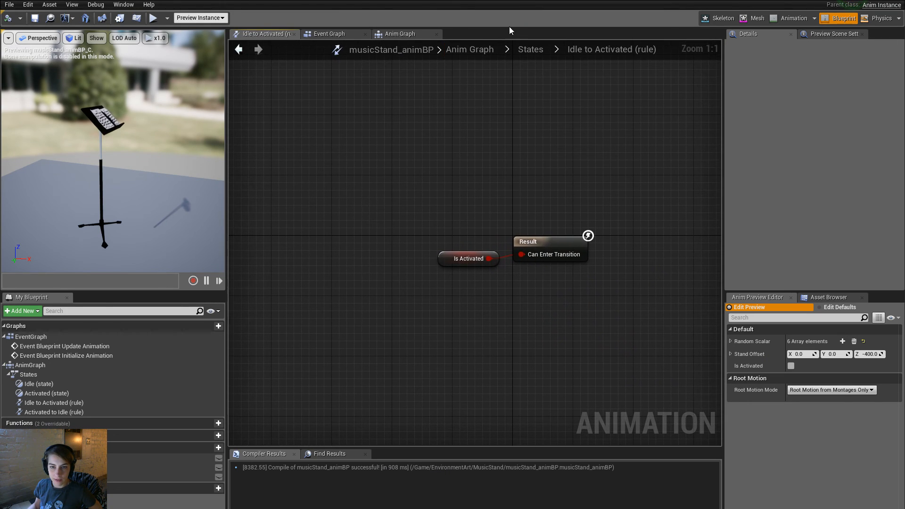
pyautogui.click(531, 49)
pyautogui.click(518, 235)
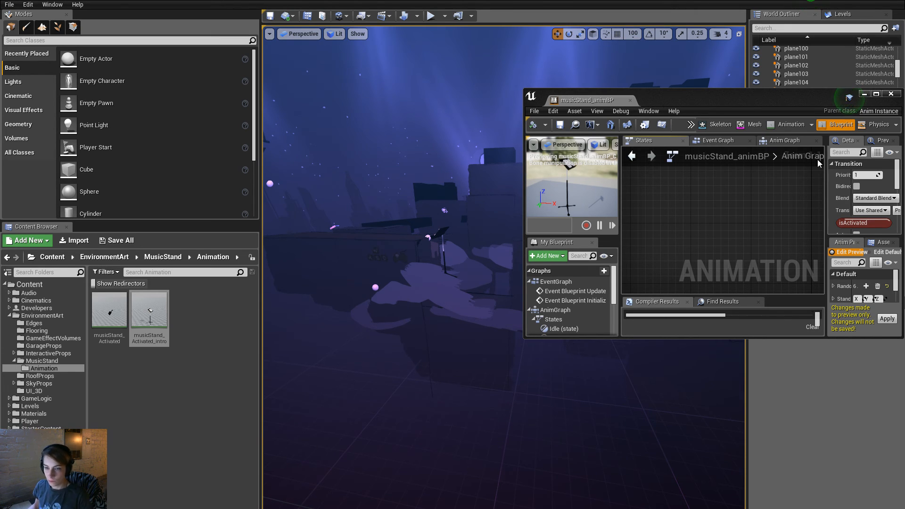
# Play the level again and open the game with the musicStand_animBP window floating beside the character.
pyautogui.click(431, 17)
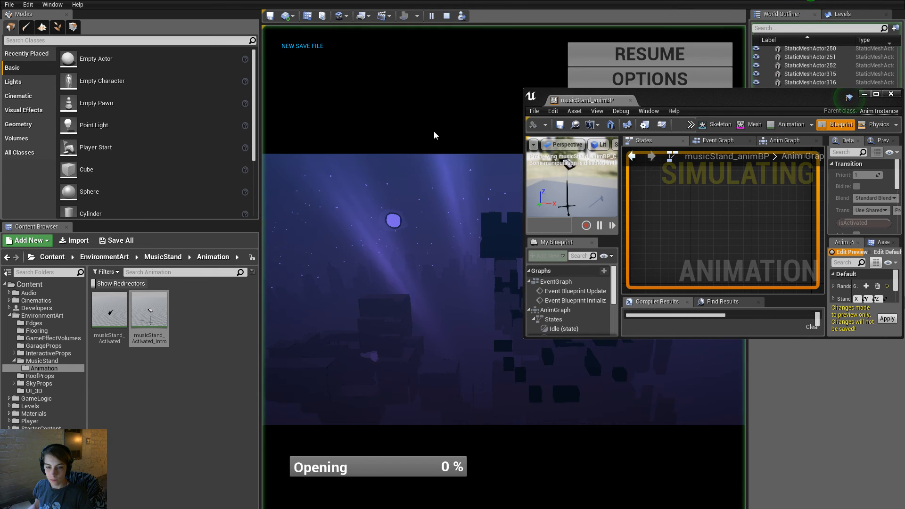
pyautogui.click(425, 457)
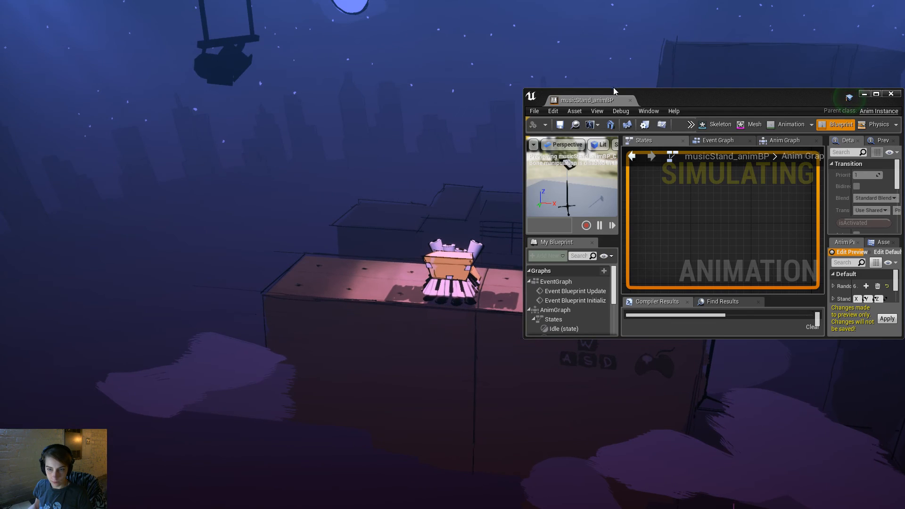
pyautogui.moveTo(663, 100); pyautogui.dragTo(739, 69)
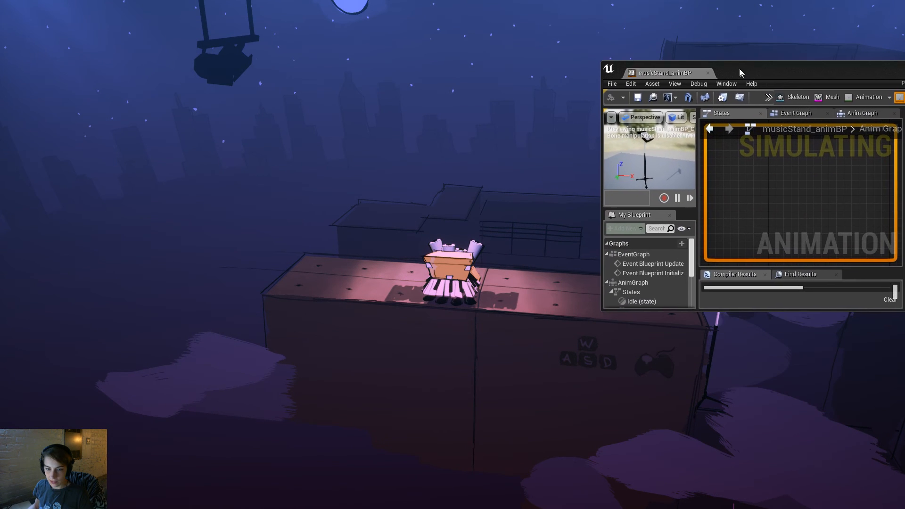
pyautogui.click(534, 363)
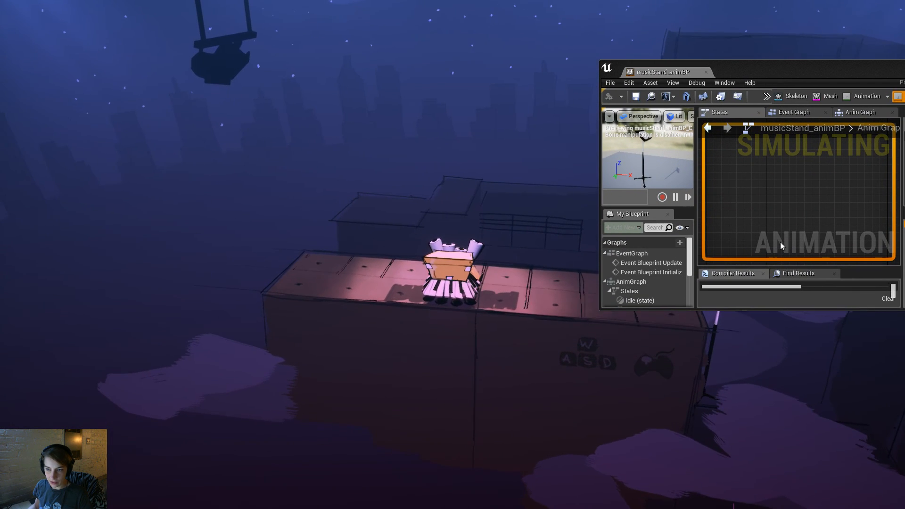
# Widen the animation blueprint window and set its debug object to musicStand_animBP_C_2 in StreetLamp_A.
pyautogui.click(755, 177)
pyautogui.scroll(-5, 756, 177)
pyautogui.moveTo(778, 175); pyautogui.dragTo(752, 172, button='right')
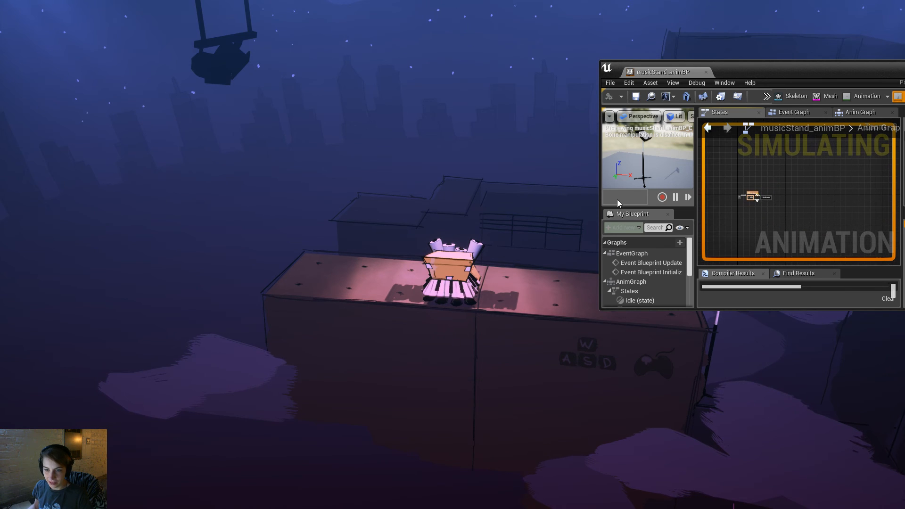
pyautogui.moveTo(598, 207); pyautogui.dragTo(471, 206)
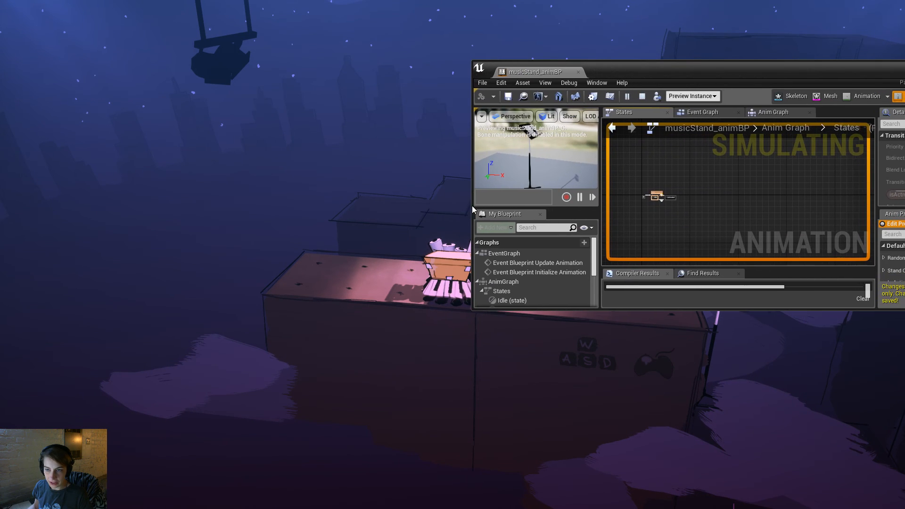
pyautogui.moveTo(720, 59); pyautogui.dragTo(758, 256)
pyautogui.click(729, 292)
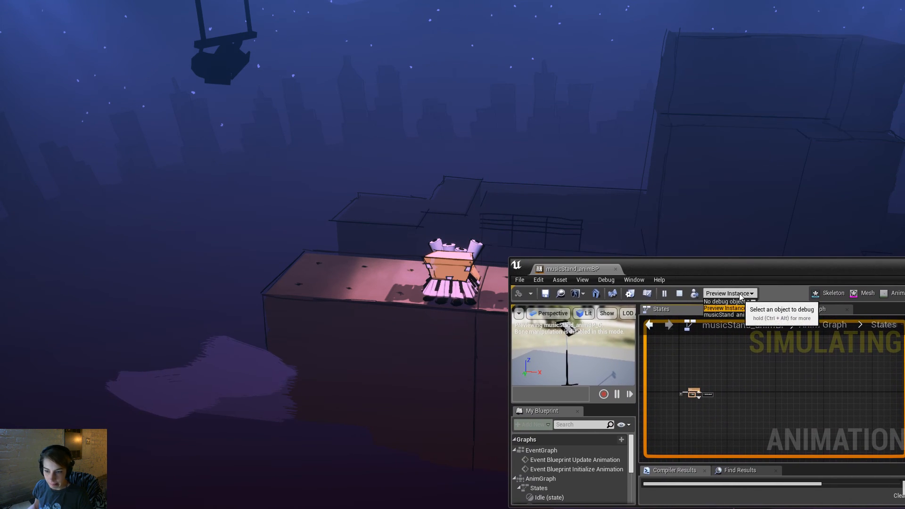
pyautogui.click(741, 314)
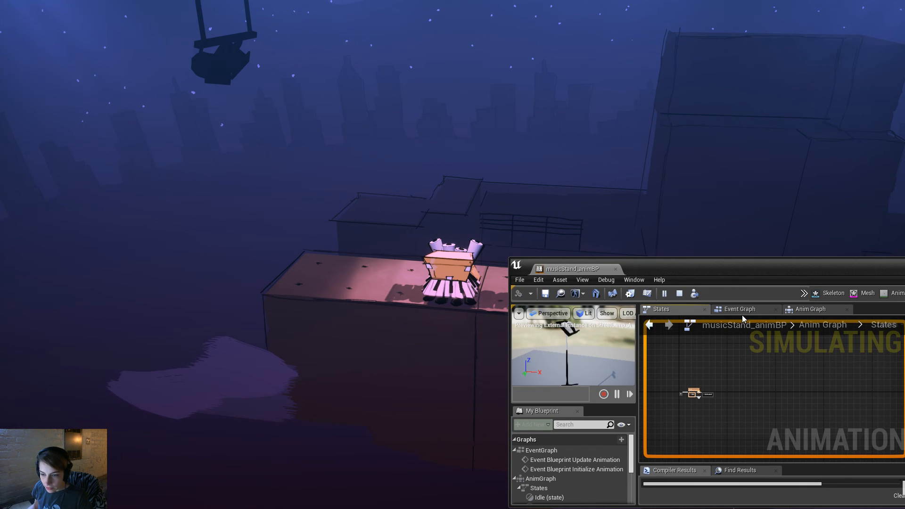
# Examine the simulating Idle and Activated states alongside the running game and bring the blueprint's variables into view.
pyautogui.moveTo(729, 269); pyautogui.dragTo(546, 150)
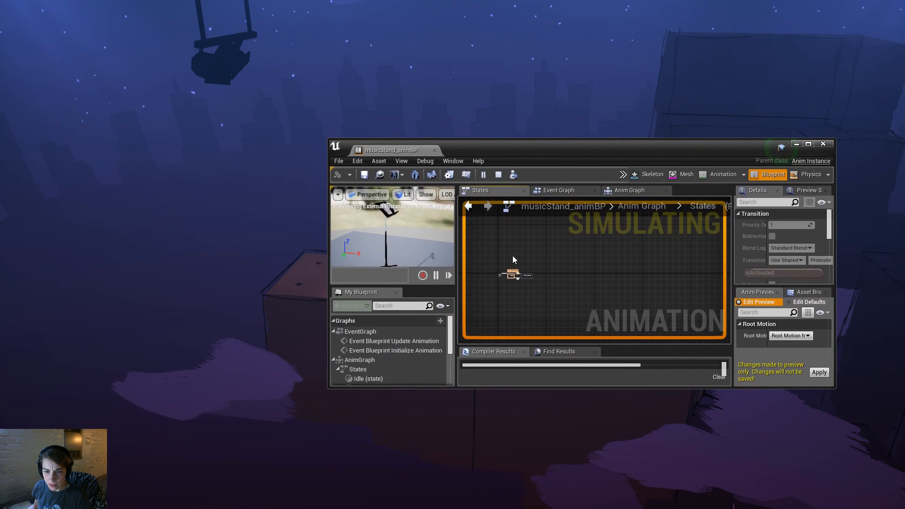
pyautogui.scroll(5, 503, 283)
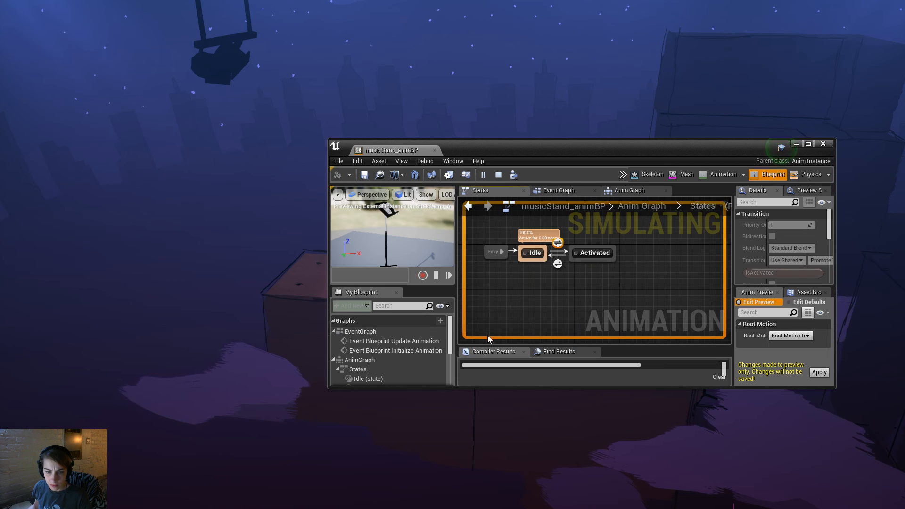
pyautogui.click(531, 118)
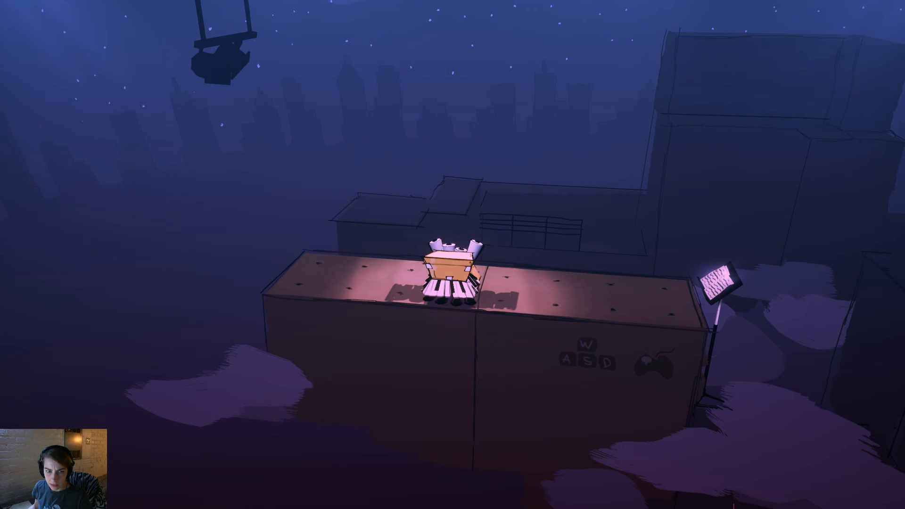
pyautogui.moveTo(904, 192); pyautogui.dragTo(578, 169)
pyautogui.scroll(-5, 456, 371)
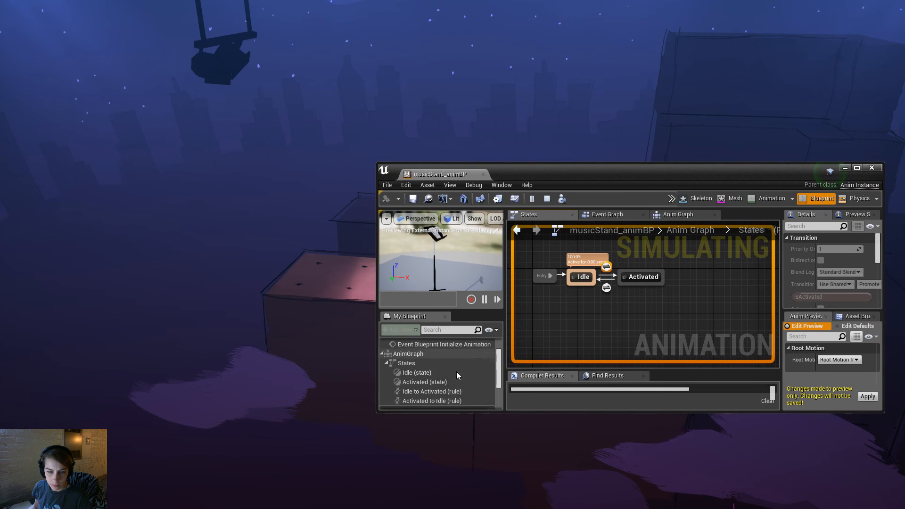
pyautogui.moveTo(558, 165); pyautogui.dragTo(556, 33)
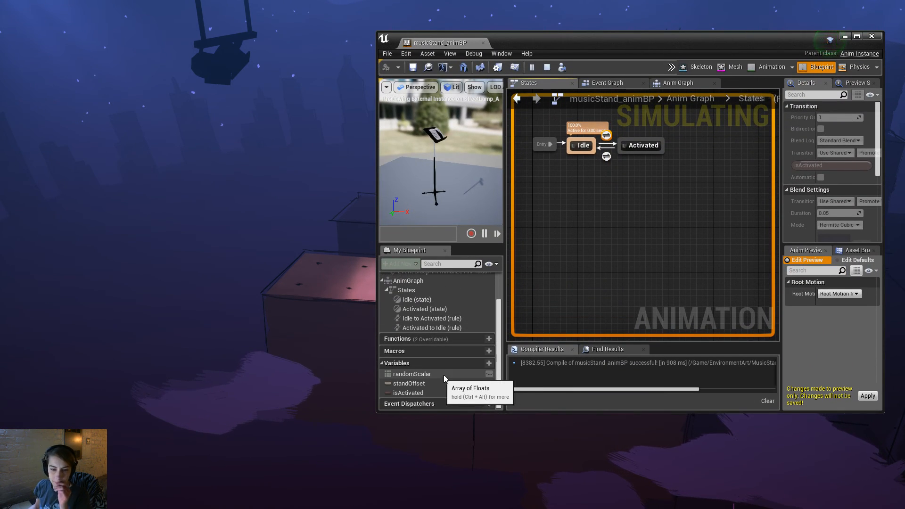
pyautogui.moveTo(586, 154); pyautogui.dragTo(600, 217, button='right')
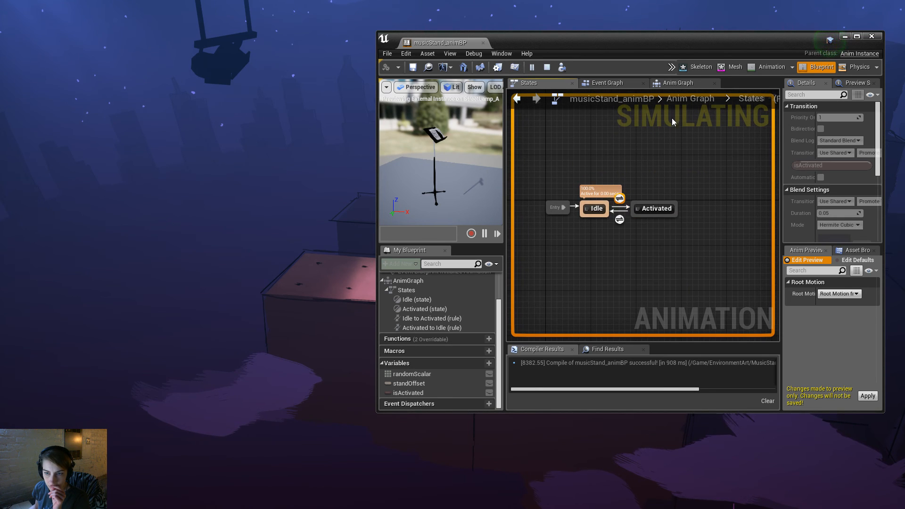
# Open the Anim Graph, switch the debug object to musicStand_animBP_C_0 in StreetLamp_A and inspect the Get Curve Value output.
pyautogui.click(690, 99)
pyautogui.scroll(4, 598, 241)
pyautogui.moveTo(633, 233)
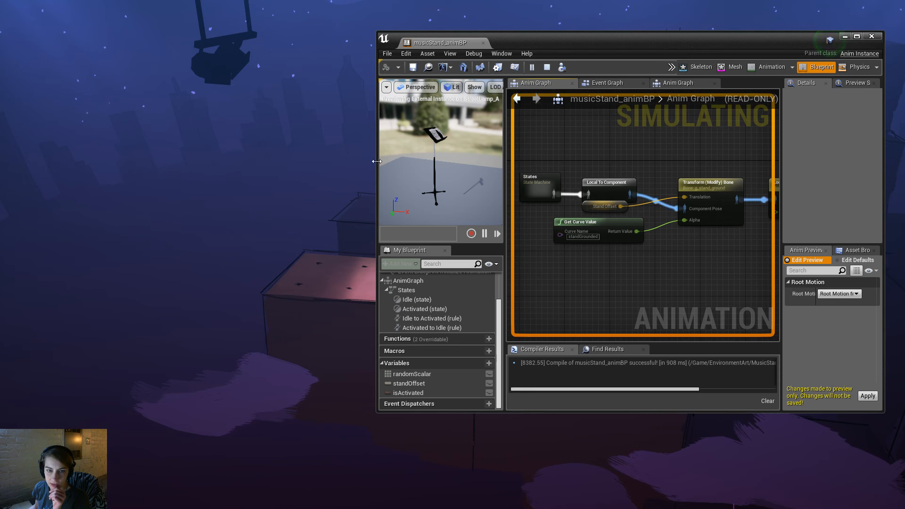
pyautogui.moveTo(376, 161); pyautogui.dragTo(165, 161)
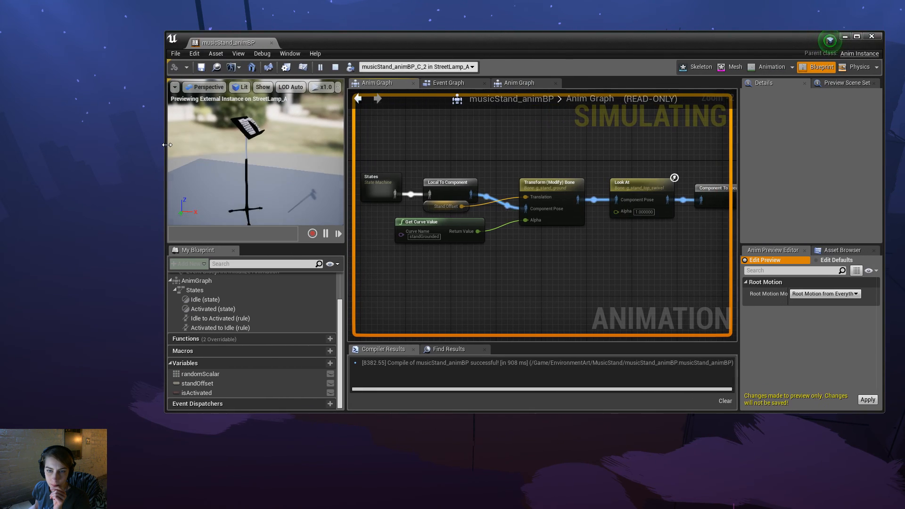
pyautogui.click(458, 68)
pyautogui.click(448, 91)
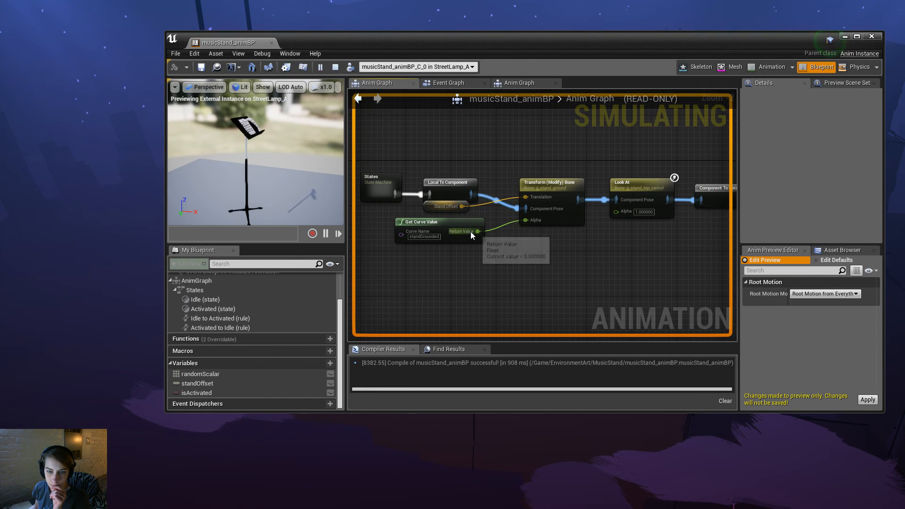
# Move the animation blueprint window below the character and open its States state machine while the game runs.
pyautogui.moveTo(461, 207)
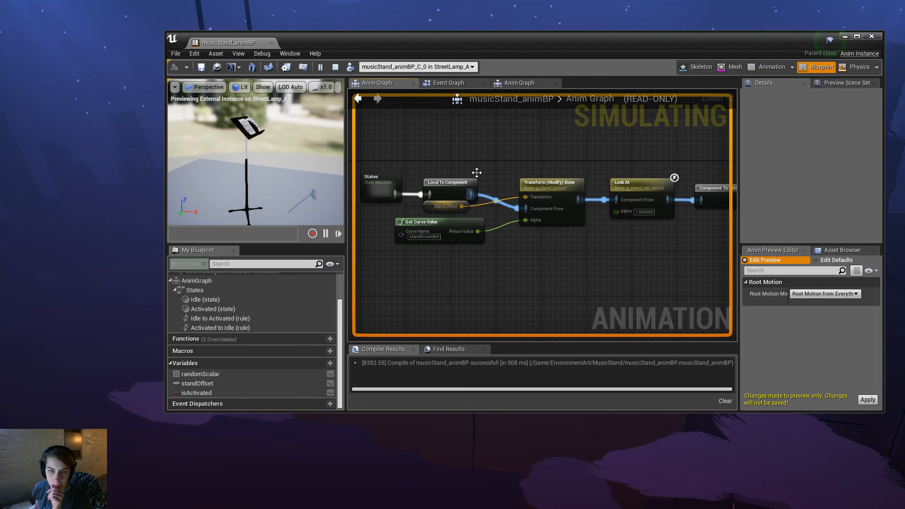
pyautogui.moveTo(538, 41); pyautogui.dragTo(403, 298)
pyautogui.click(221, 450)
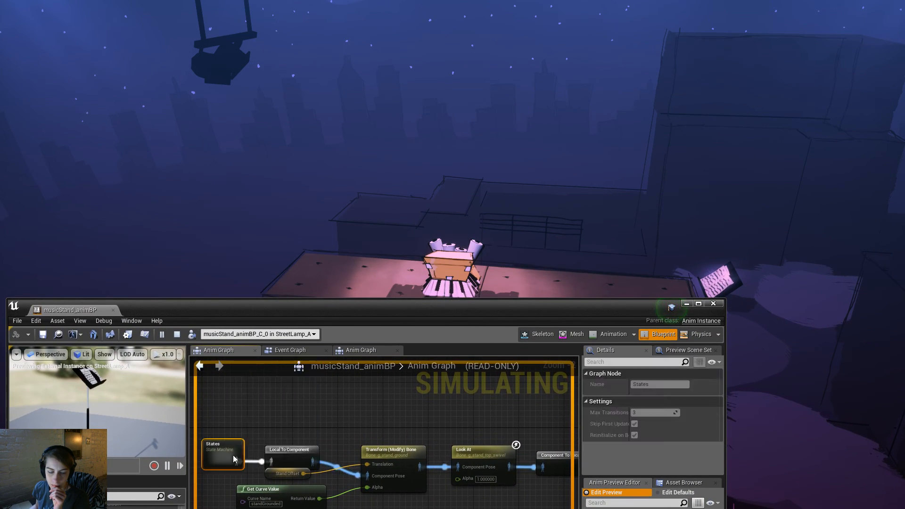
pyautogui.doubleClick(221, 450)
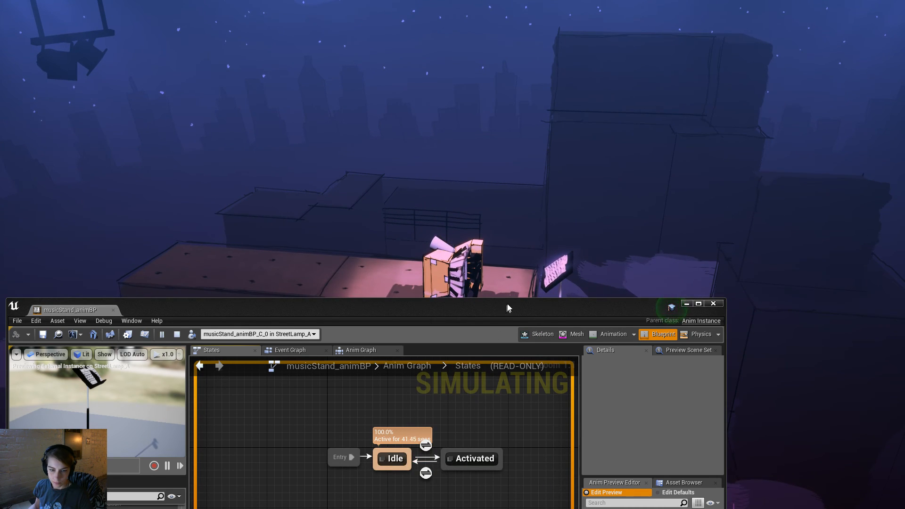
# Watch the simulating Idle and Activated states while moving the character, repositioning the blueprint window to see both.
pyautogui.moveTo(504, 308); pyautogui.dragTo(559, 70)
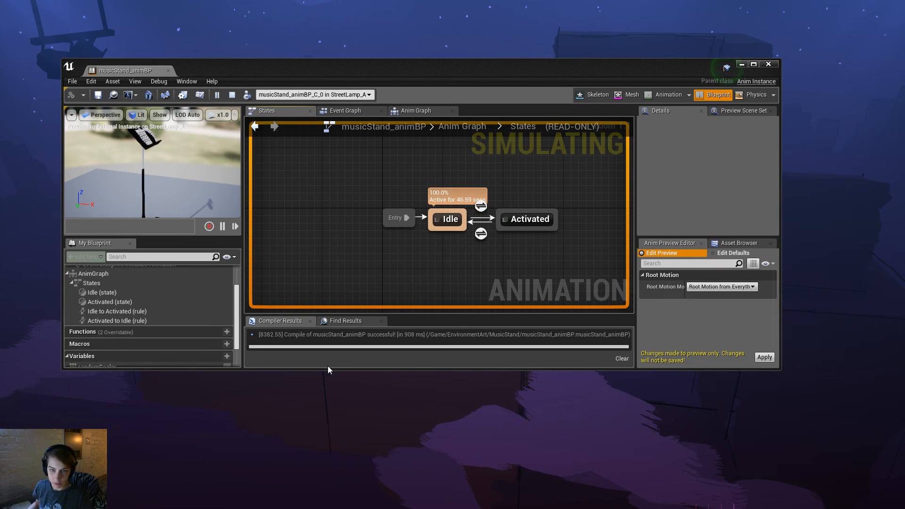
pyautogui.moveTo(454, 72); pyautogui.dragTo(485, 329)
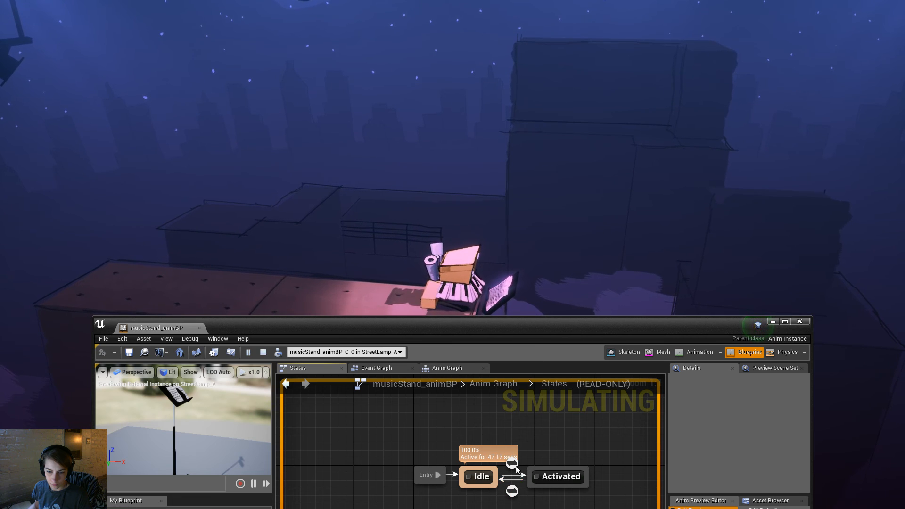
pyautogui.moveTo(513, 463)
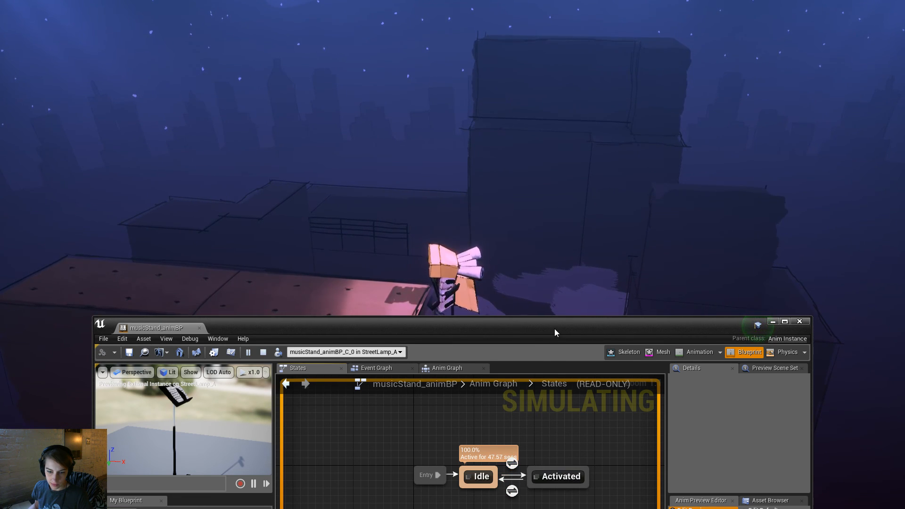
pyautogui.moveTo(554, 328); pyautogui.dragTo(515, 199)
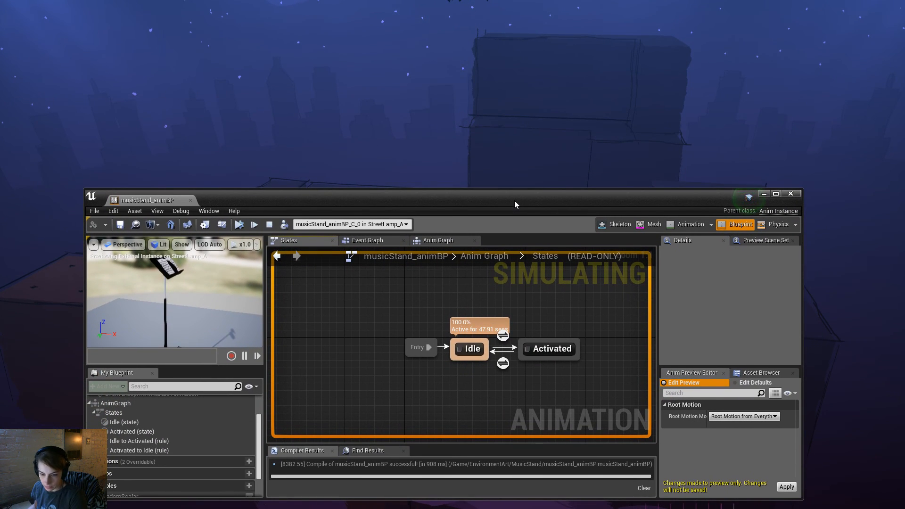
# Maximize the animation blueprint, check its Anim Preview Editor and open the Idle to Activated transition rule.
pyautogui.doubleClick(520, 200)
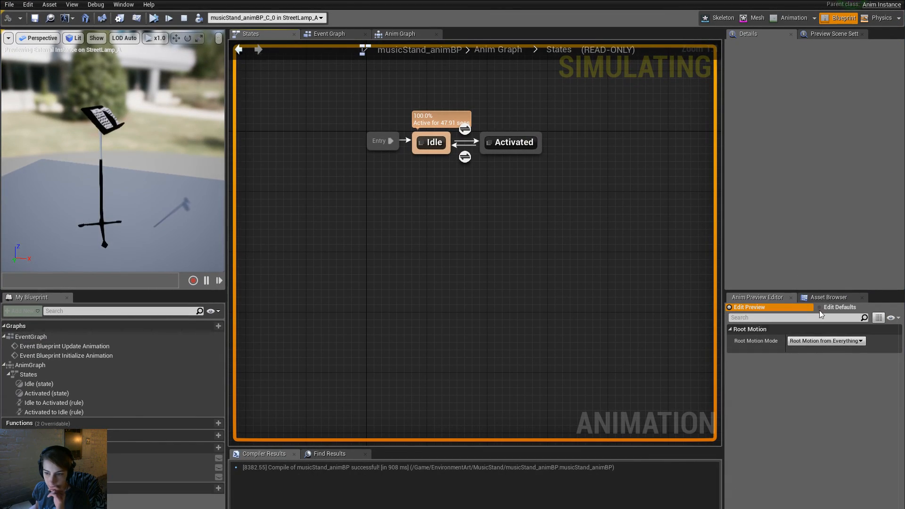
pyautogui.click(827, 296)
pyautogui.click(772, 298)
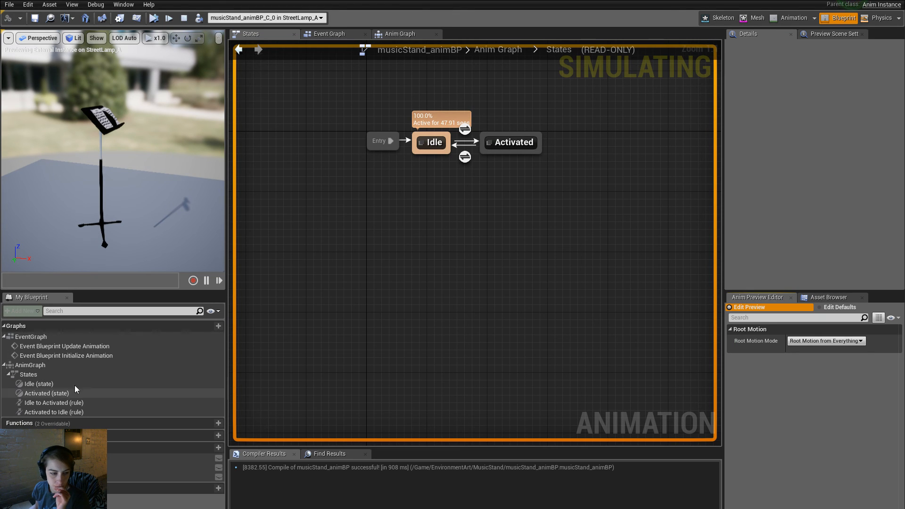
pyautogui.doubleClick(465, 134)
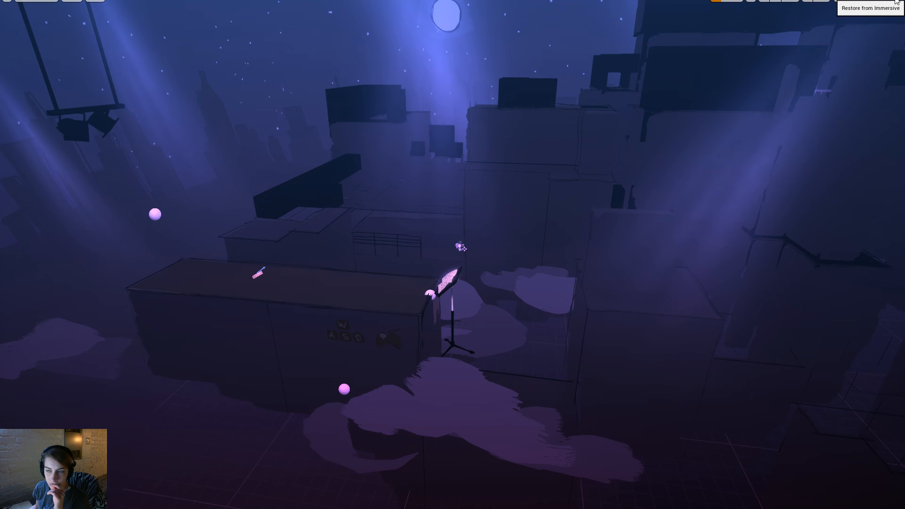
# Restore the level viewport from immersive mode and inspect the animBP reference in the EffectVolume_LevelComplete_StreetLamp event graph.
pyautogui.click(882, 2)
pyautogui.click(301, 0)
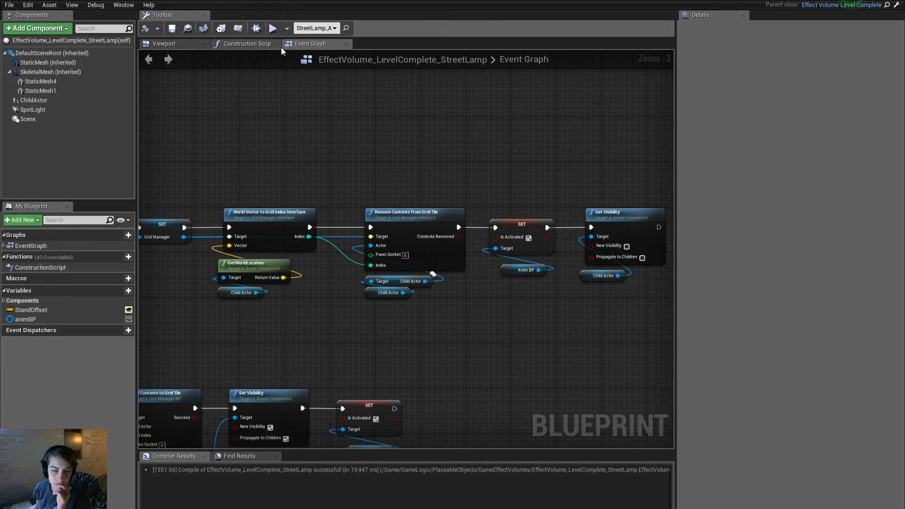
pyautogui.click(520, 271)
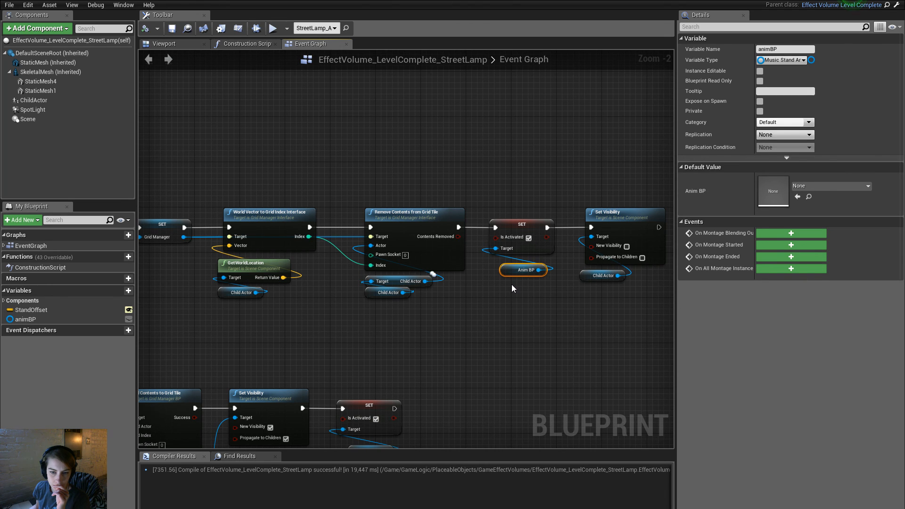
pyautogui.moveTo(372, 177); pyautogui.dragTo(734, 292, button='right')
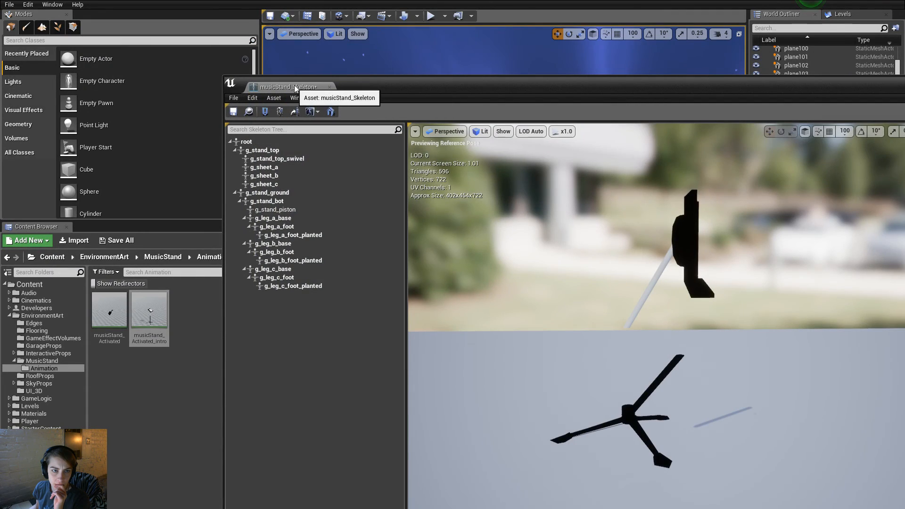
# Show the MusicStand folder's assets and open musicStand_animBP from it.
pyautogui.doubleClick(294, 85)
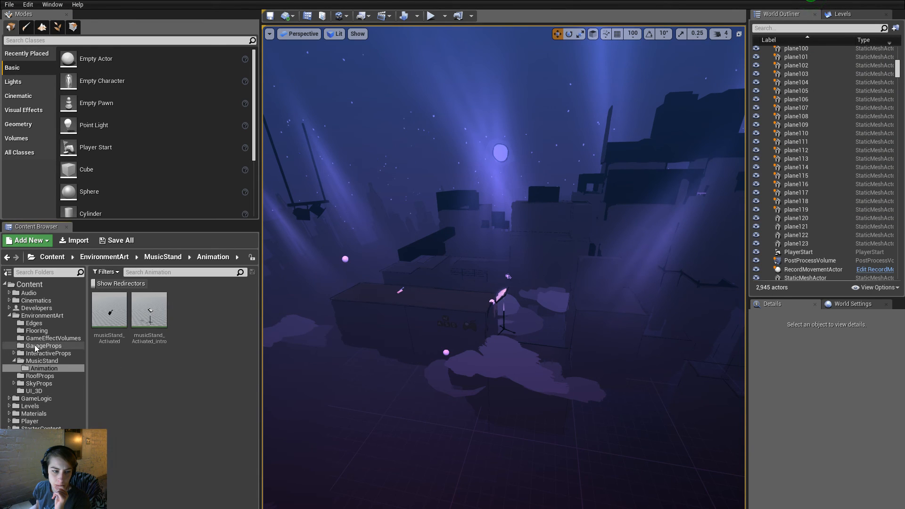
pyautogui.click(42, 360)
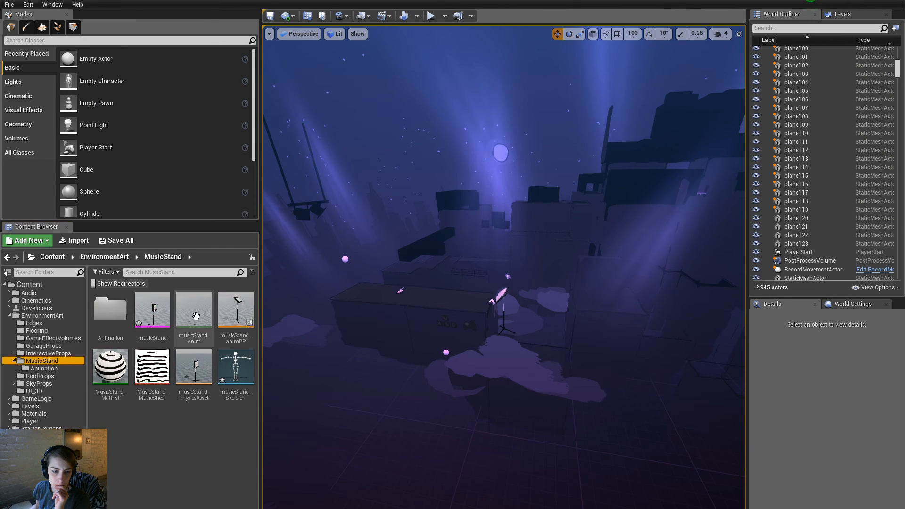
pyautogui.doubleClick(240, 338)
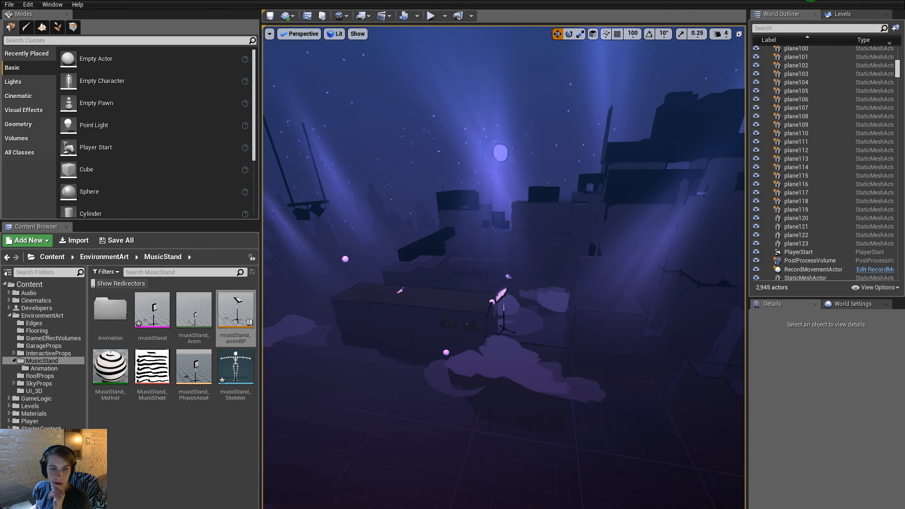
# Return to the street lamp blueprint and trace its event graph from musicStandInit through Event Execute Effect to the Is Activated setter.
pyautogui.hotkey('alt', 'Tab')
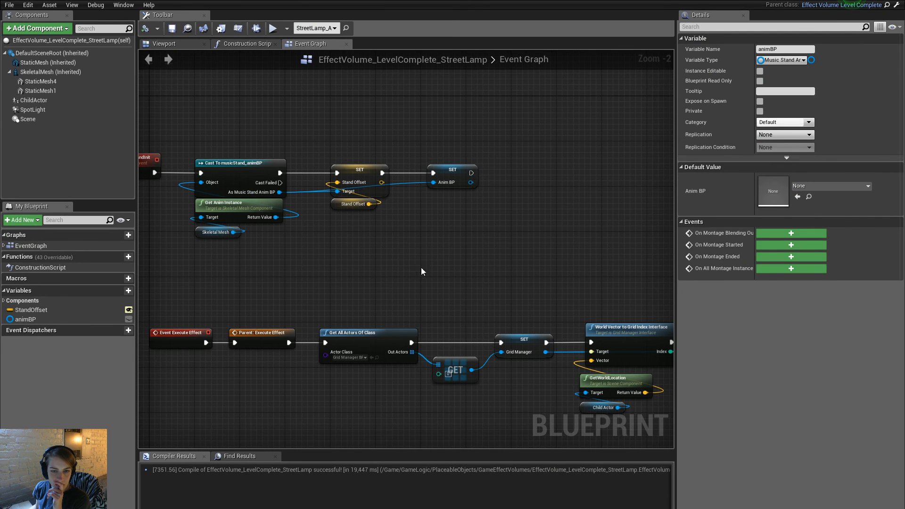
pyautogui.moveTo(421, 271); pyautogui.dragTo(571, 255, button='right')
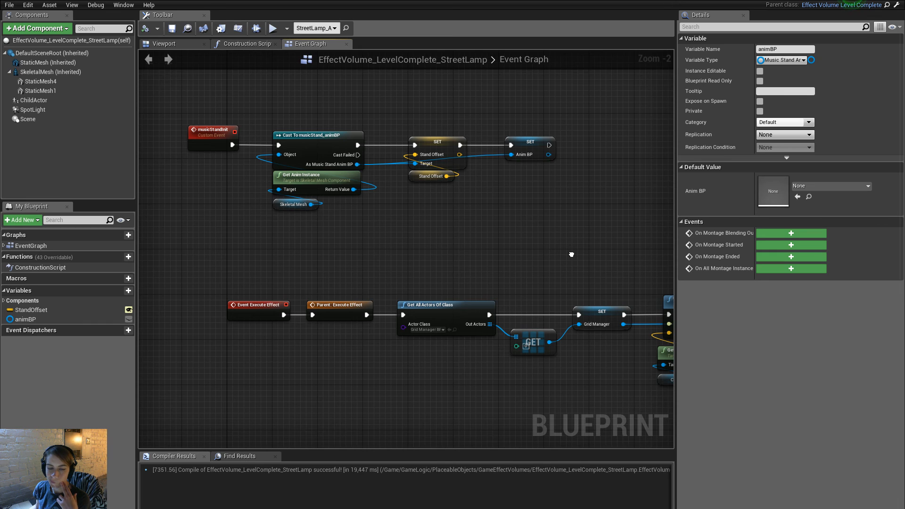
pyautogui.moveTo(571, 254); pyautogui.dragTo(334, 300, button='right')
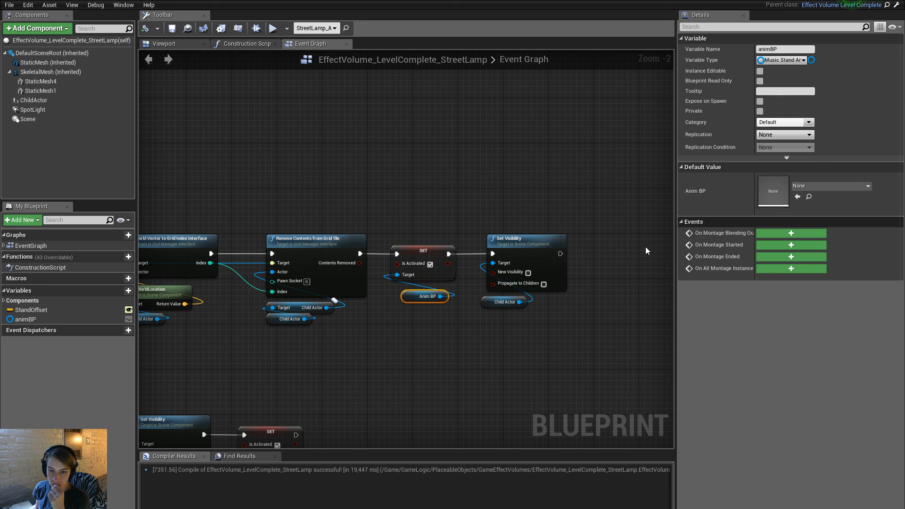
pyautogui.moveTo(435, 329); pyautogui.dragTo(659, 331, button='right')
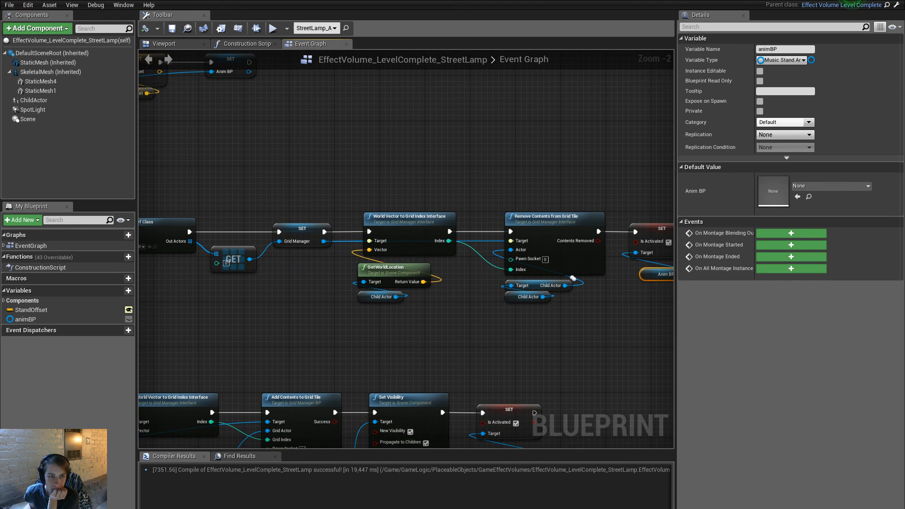
# Select StreetLamp_A in the level and enlarge its component list to show all inherited components.
pyautogui.click(852, 1)
pyautogui.moveTo(470, 341); pyautogui.dragTo(443, 362, button='right')
pyautogui.press('w')
pyautogui.click(465, 426)
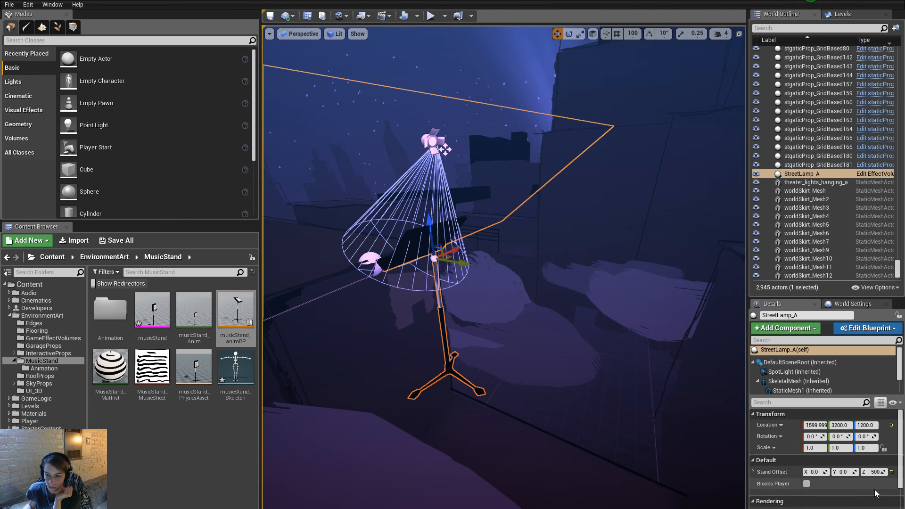
pyautogui.moveTo(832, 397); pyautogui.dragTo(832, 456)
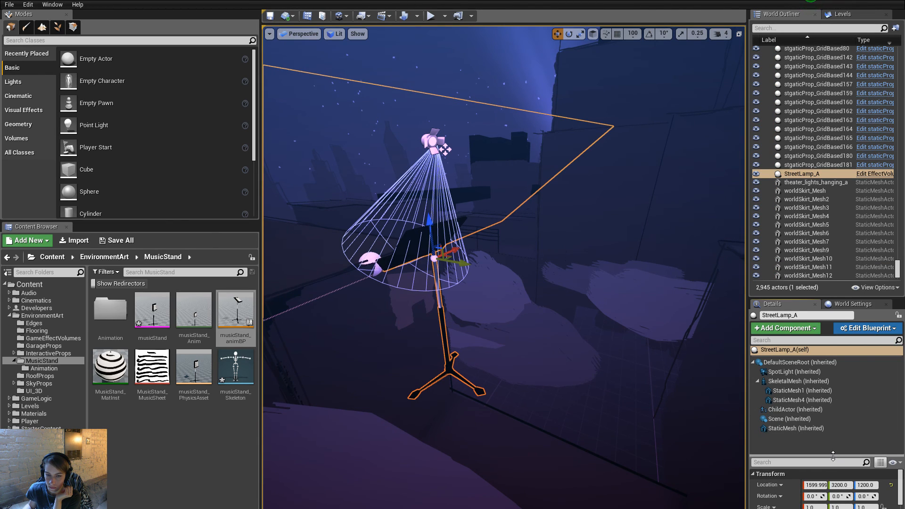
pyautogui.moveTo(414, 224); pyautogui.dragTo(447, 390, button='right')
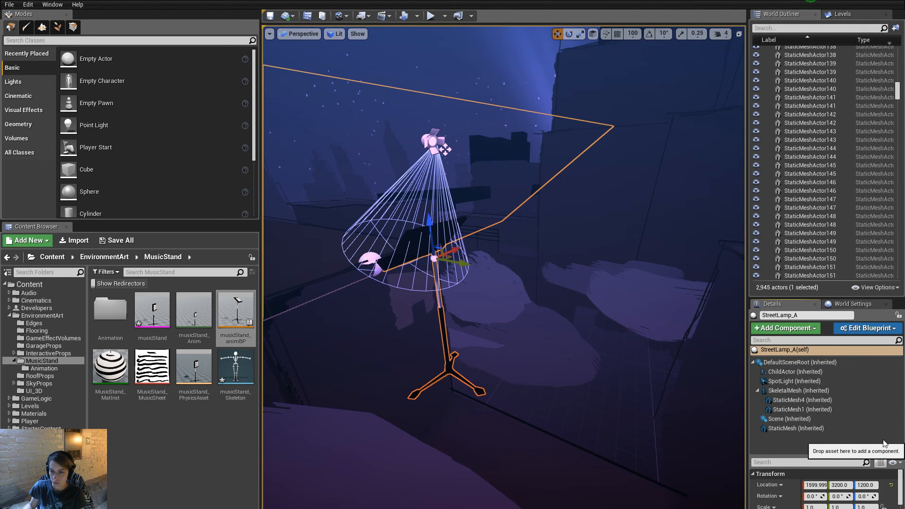
# Select StreetLamp_A's SkeletalMesh component and check its animation mode and Anim Class.
pyautogui.click(796, 390)
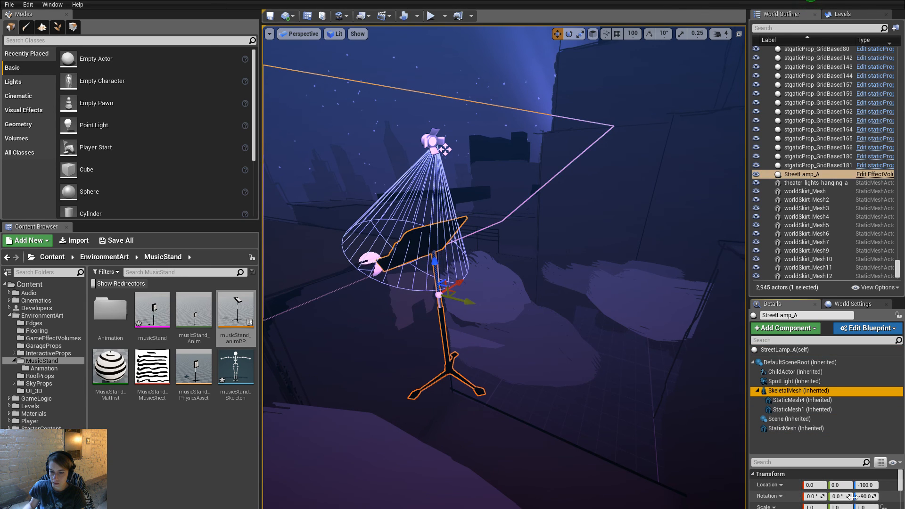
pyautogui.scroll(-2, 825, 485)
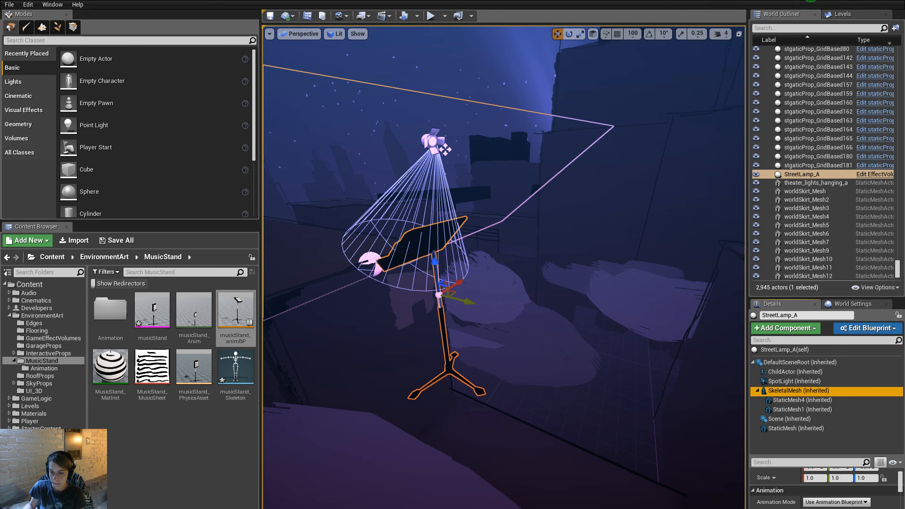
pyautogui.scroll(-1, 825, 488)
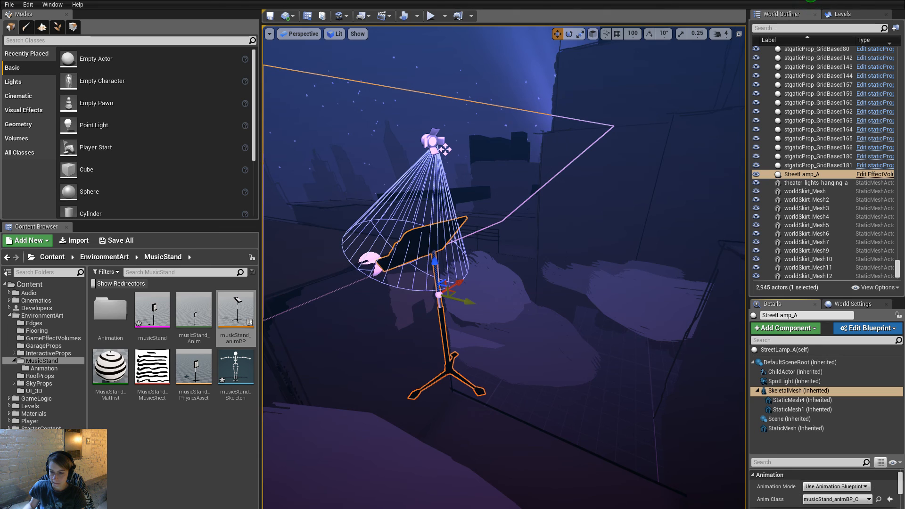
# Open StreetLamp_A's blueprint and locate the musicStandInit custom event in its event graph.
pyautogui.click(872, 329)
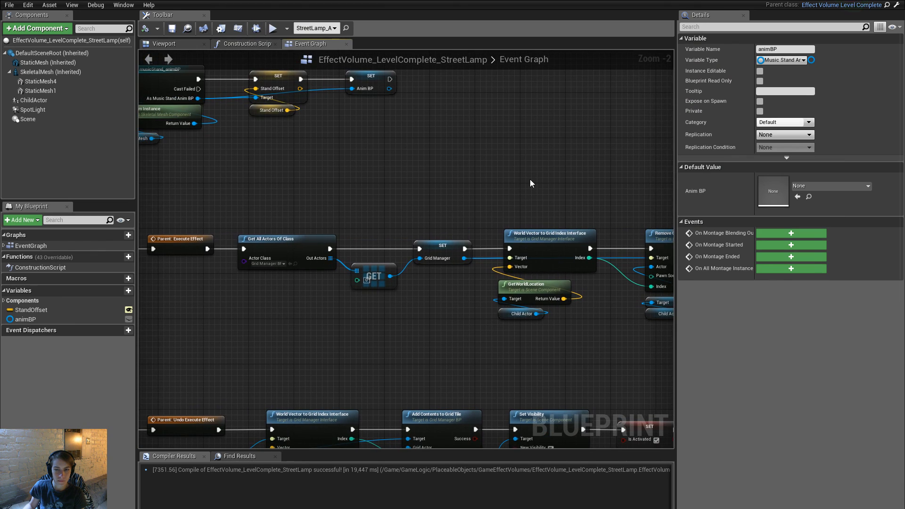
pyautogui.click(530, 183)
pyautogui.scroll(-4, 312, 188)
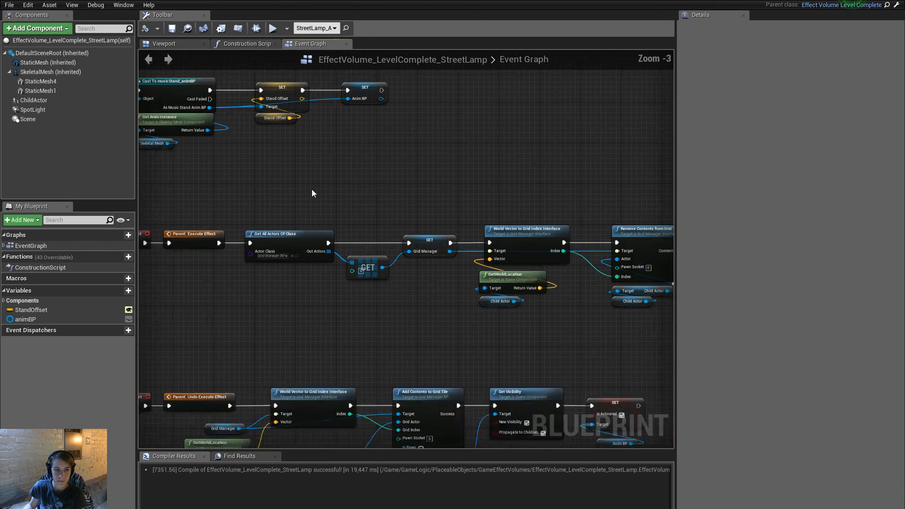
pyautogui.scroll(5, 316, 168)
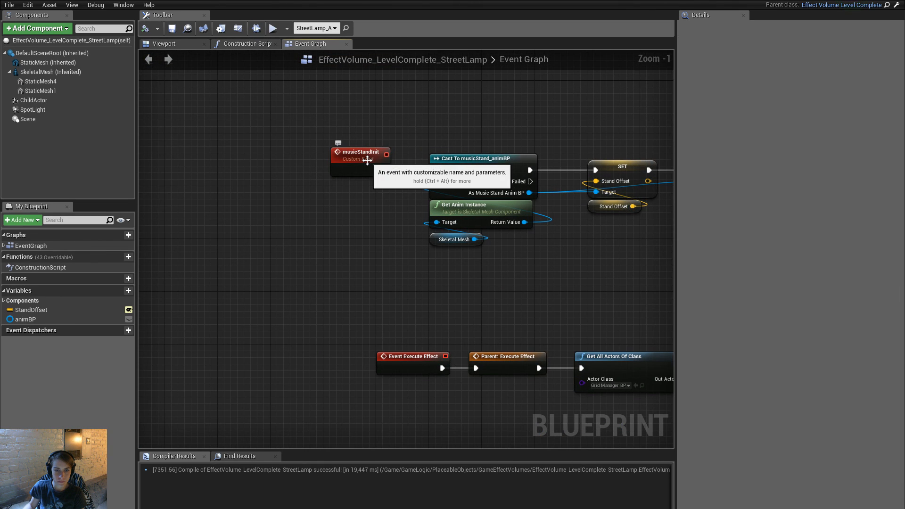
# Check the Music Stand Init call in the construction script and return to the event graph.
pyautogui.click(250, 43)
pyautogui.click(446, 256)
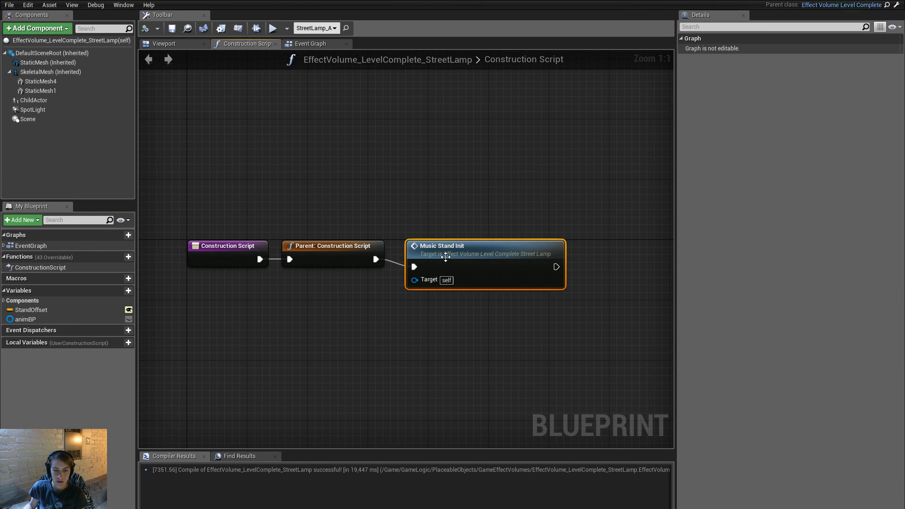
pyautogui.click(282, 182)
pyautogui.click(315, 42)
# Inspect the SkeletalMesh component's Anim Class in the blueprint viewport, and go up from musicStand_animBP's transition rule to its Anim Graph.
pyautogui.click(194, 43)
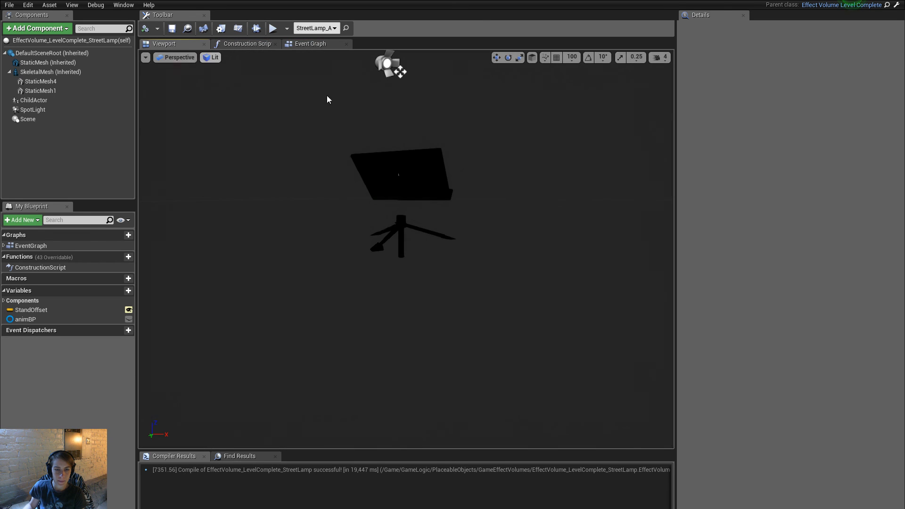
pyautogui.moveTo(412, 323); pyautogui.dragTo(489, 323, button='right')
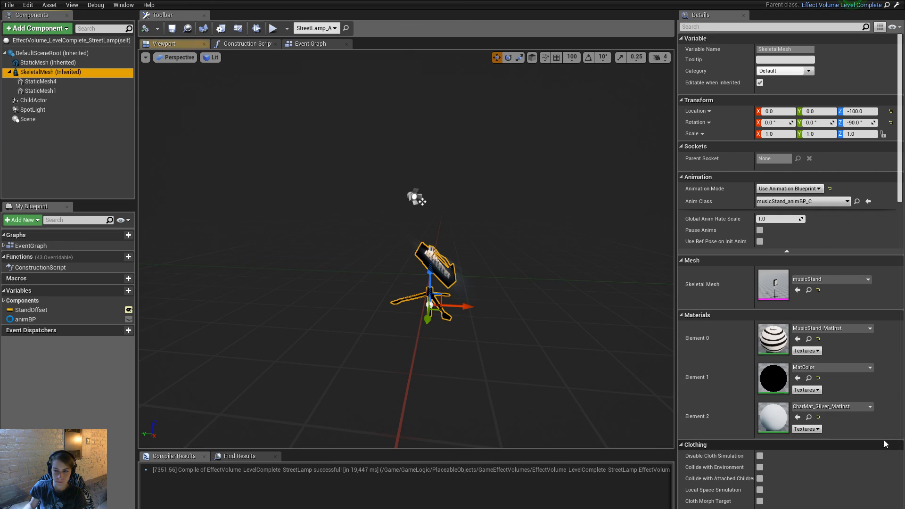
pyautogui.click(858, 202)
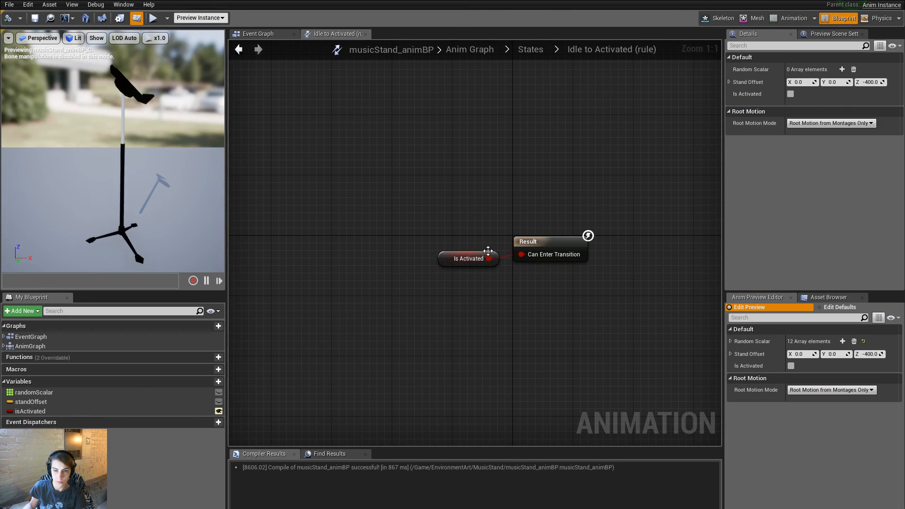
pyautogui.click(528, 49)
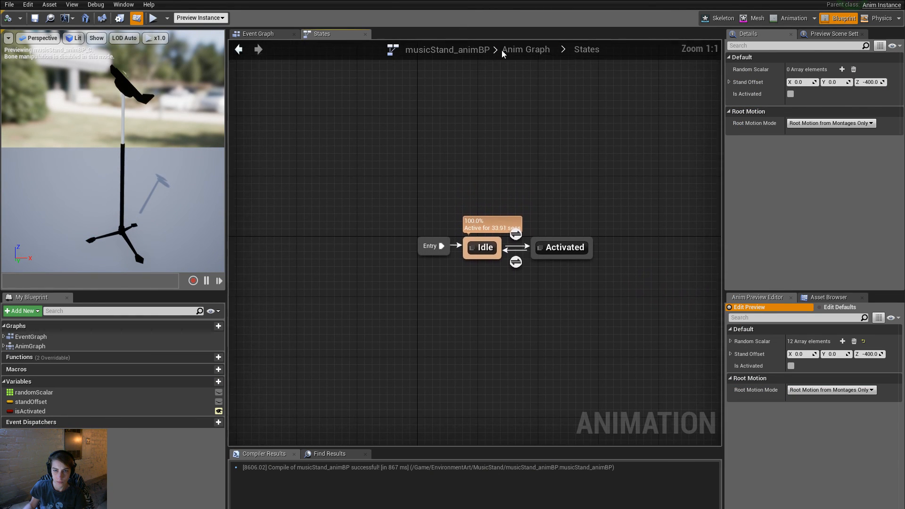
pyautogui.click(518, 50)
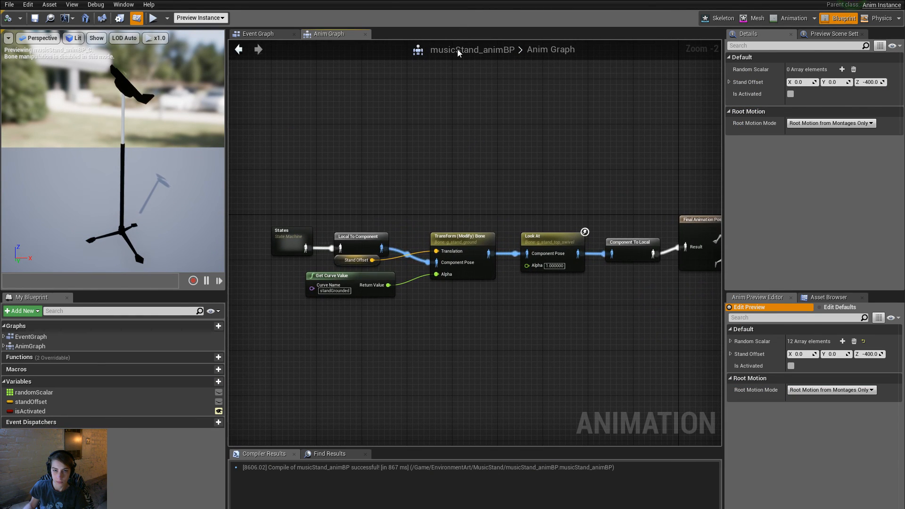
# Open musicStand_animBP's Event Graph and stack polySurface2's audio-time, GET, multiply and SIN nodes beneath its 0.5 math nodes.
pyautogui.click(273, 34)
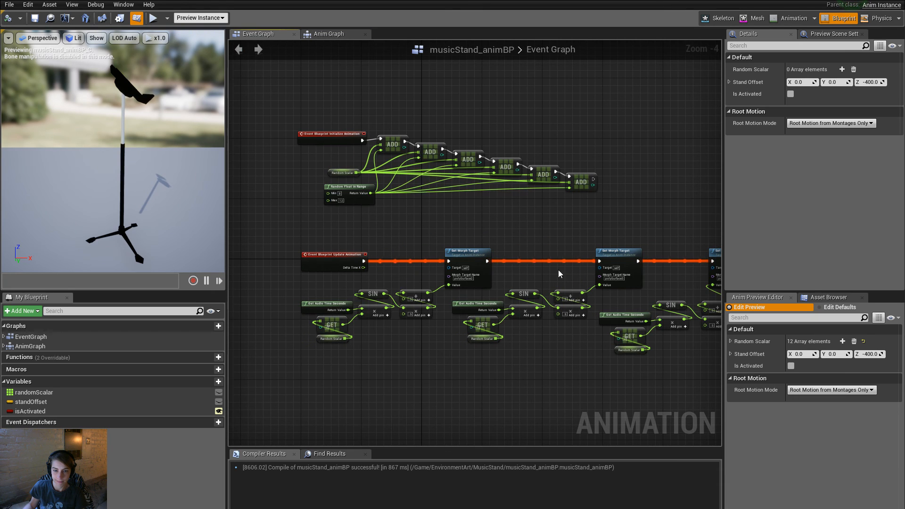
pyautogui.scroll(2, 483, 346)
pyautogui.moveTo(414, 343); pyautogui.dragTo(528, 334, button='right')
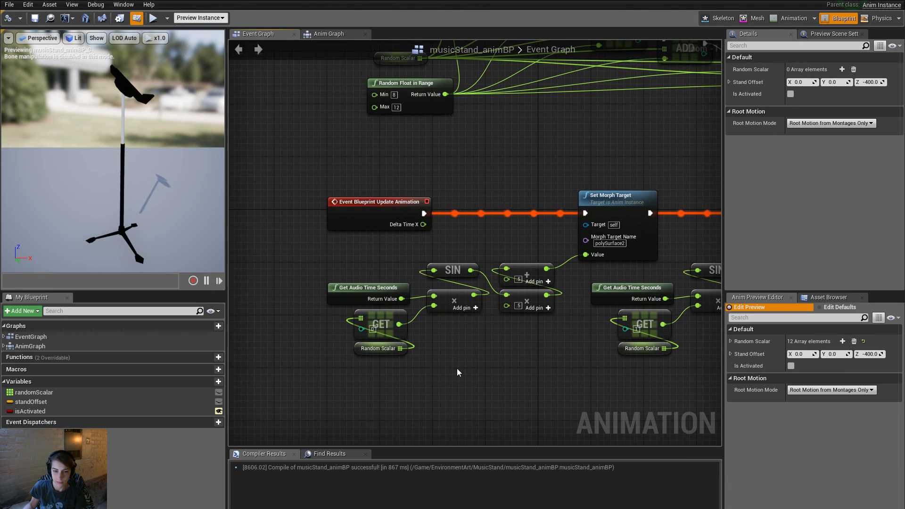
pyautogui.moveTo(458, 372); pyautogui.dragTo(329, 252)
pyautogui.moveTo(445, 301); pyautogui.dragTo(511, 354)
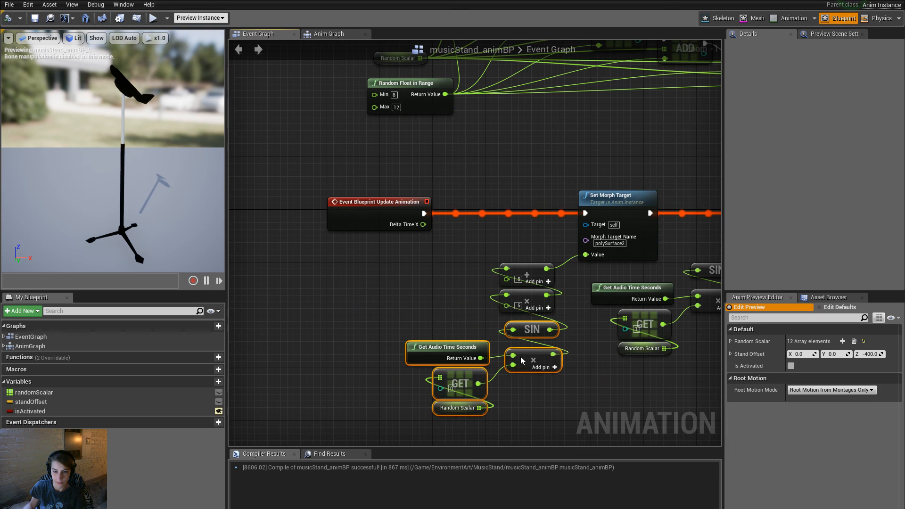
pyautogui.click(441, 317)
# Restack the audio-time, GET, multiply and SIN nodes feeding the polySurface3 and polySurface4 morph targets beneath their scaling nodes.
pyautogui.moveTo(687, 367); pyautogui.dragTo(466, 330, button='right')
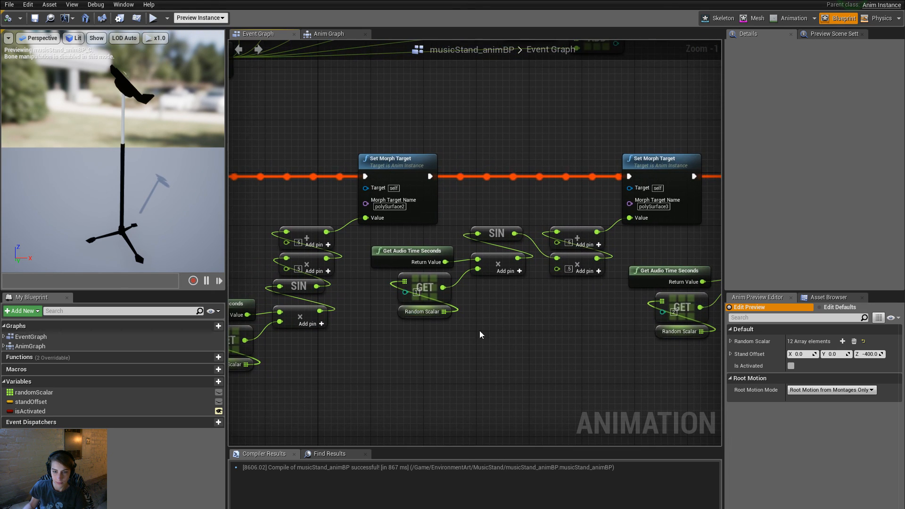
pyautogui.moveTo(499, 338); pyautogui.dragTo(408, 235)
pyautogui.moveTo(511, 261); pyautogui.dragTo(591, 320)
pyautogui.moveTo(649, 325); pyautogui.dragTo(418, 305, button='right')
pyautogui.moveTo(534, 350); pyautogui.dragTo(440, 224)
pyautogui.moveTo(521, 262); pyautogui.dragTo(595, 318)
pyautogui.click(596, 278)
# Tidy the polySurface5 morph target's input nodes into the same vertical stack beneath its add and multiply nodes.
pyautogui.moveTo(613, 270); pyautogui.dragTo(368, 270, button='right')
pyautogui.moveTo(528, 341); pyautogui.dragTo(420, 187)
pyautogui.moveTo(533, 242); pyautogui.dragTo(612, 300)
pyautogui.click(671, 328)
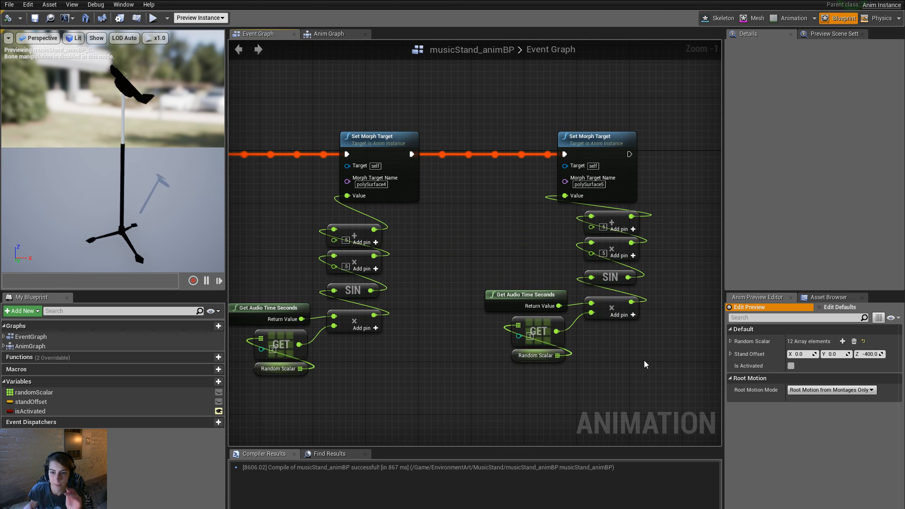
pyautogui.moveTo(646, 361); pyautogui.dragTo(516, 226)
pyautogui.click(681, 297)
# Examine the Set Morph Target chain and the node stacks feeding the polySurface3 to polySurface5 morph targets.
pyautogui.scroll(-3, 657, 298)
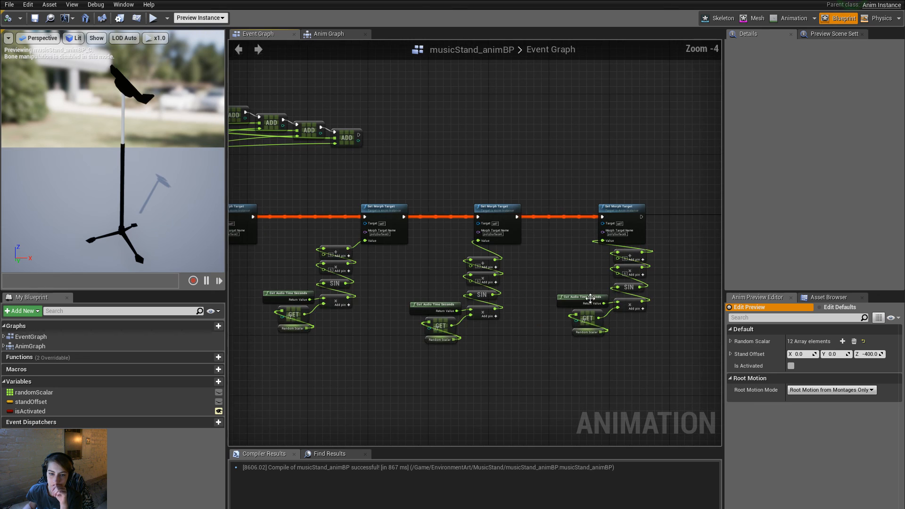
pyautogui.moveTo(432, 329); pyautogui.dragTo(712, 334, button='right')
pyautogui.scroll(3, 508, 305)
pyautogui.moveTo(509, 306); pyautogui.dragTo(48, 296, button='right')
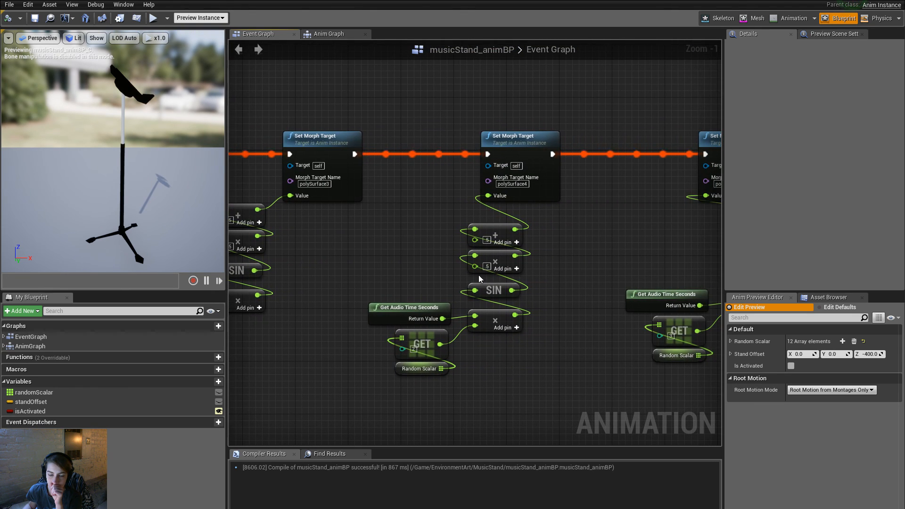
pyautogui.click(539, 140)
pyautogui.click(606, 232)
pyautogui.moveTo(629, 249); pyautogui.dragTo(409, 285, button='right')
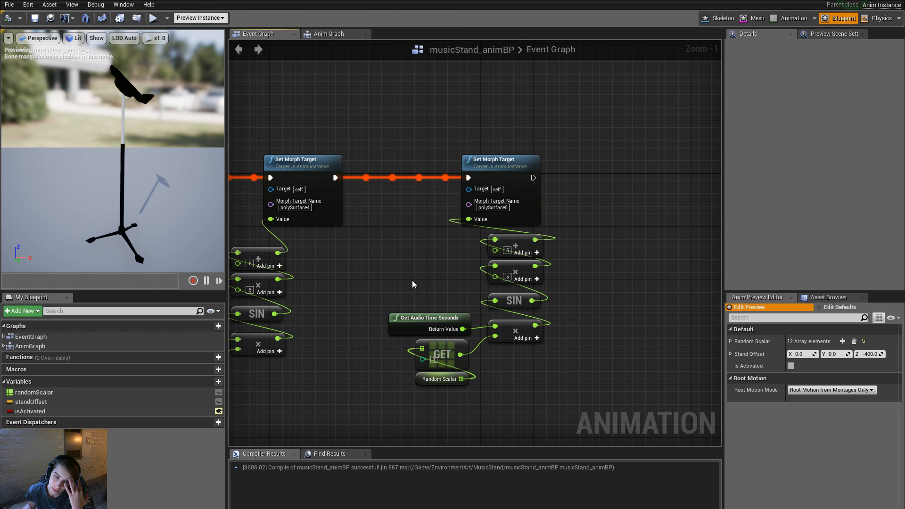
pyautogui.moveTo(412, 280); pyautogui.dragTo(689, 290, button='right')
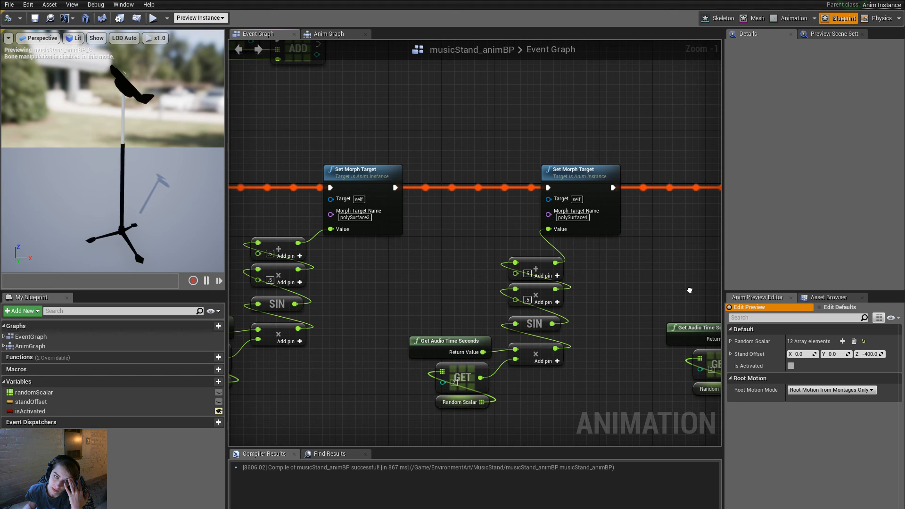
# View the music stand's sheet side in the preview and open the States state machine from the Anim Graph.
pyautogui.moveTo(115, 164); pyautogui.dragTo(116, 163, button='right')
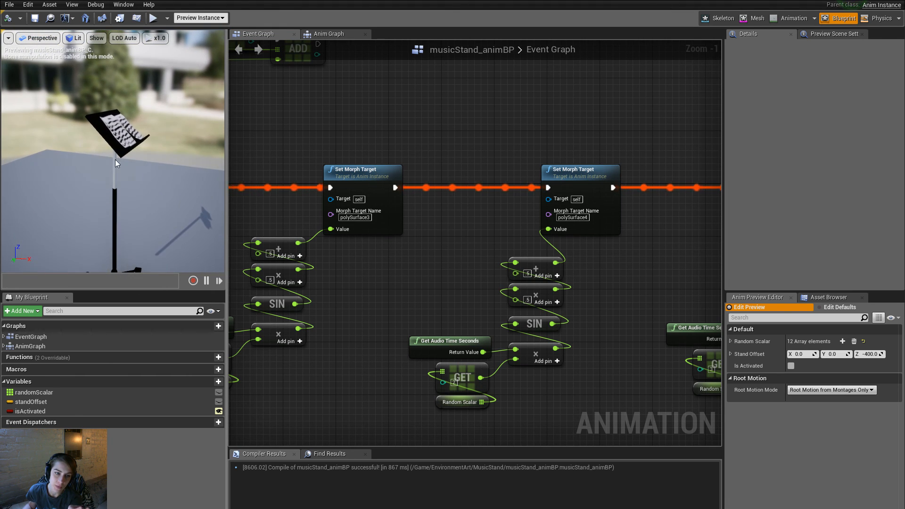
pyautogui.click(337, 35)
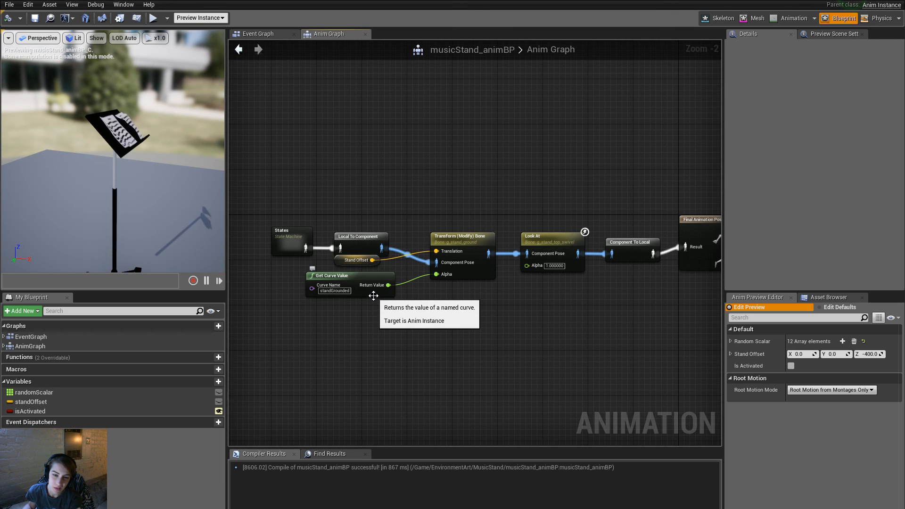
pyautogui.moveTo(631, 360); pyautogui.dragTo(686, 369, button='right')
pyautogui.doubleClick(349, 254)
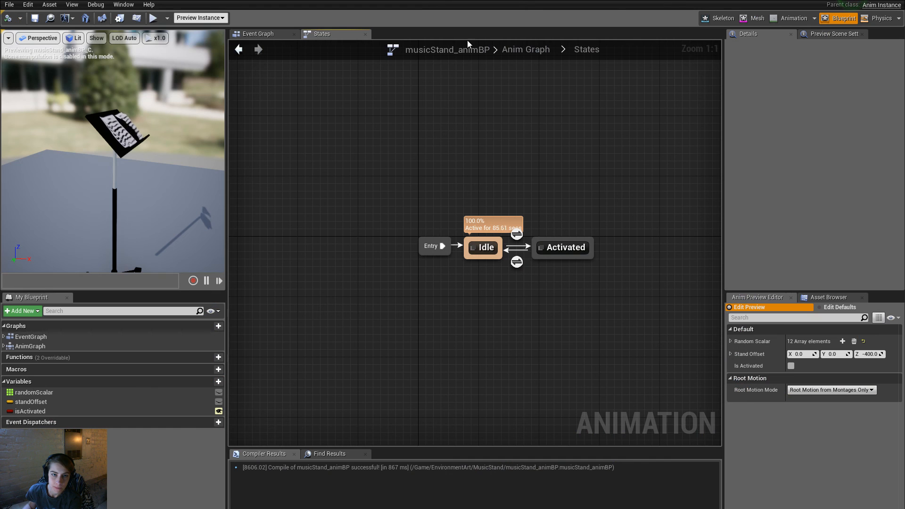
# Add a breakpoint to the musicStandInit custom event in the EffectVolume_LevelComplete_StreetLamp blueprint.
pyautogui.click(251, 2)
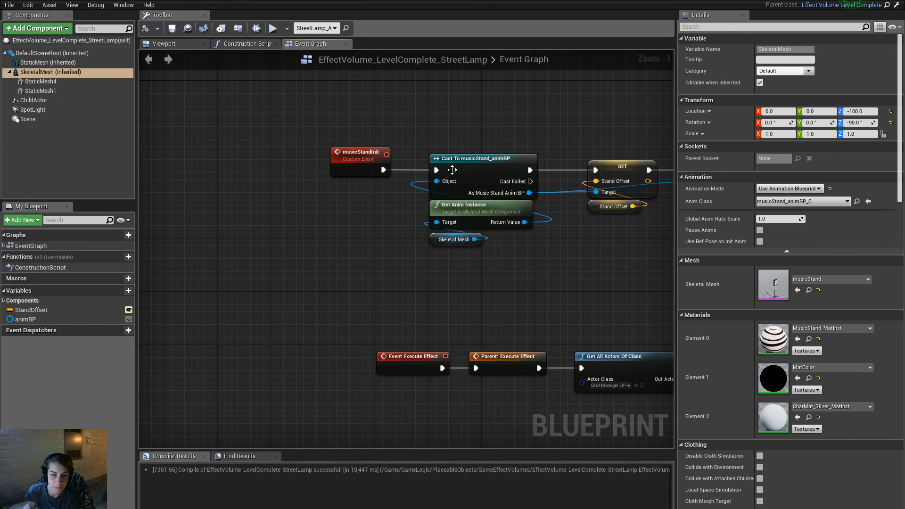
pyautogui.moveTo(557, 248); pyautogui.dragTo(496, 285, button='right')
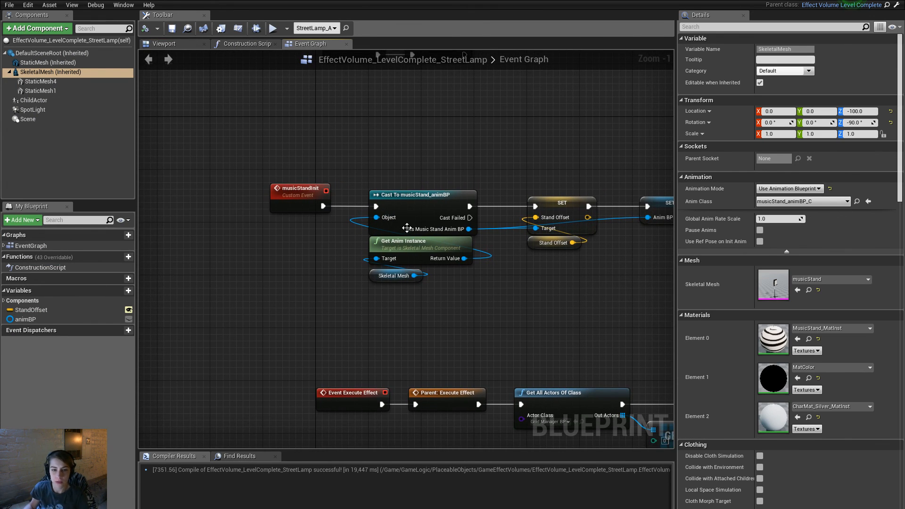
pyautogui.rightClick(292, 197)
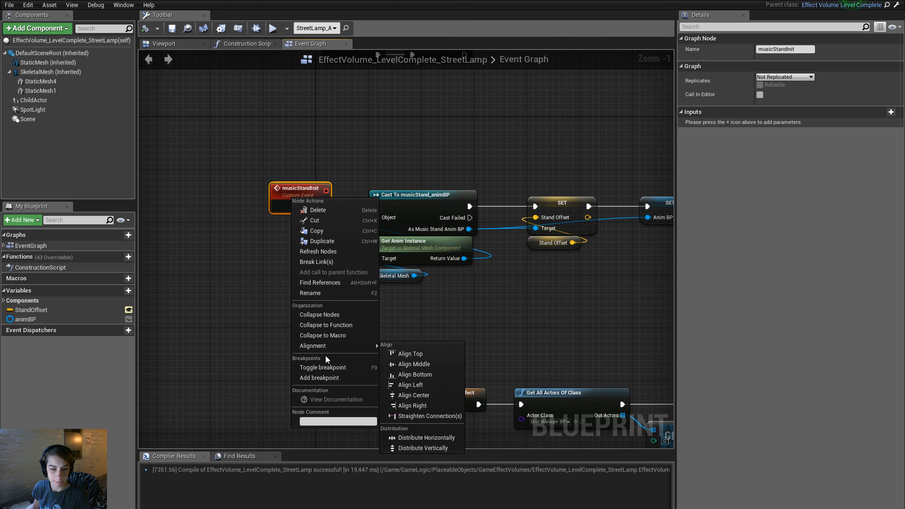
pyautogui.click(326, 377)
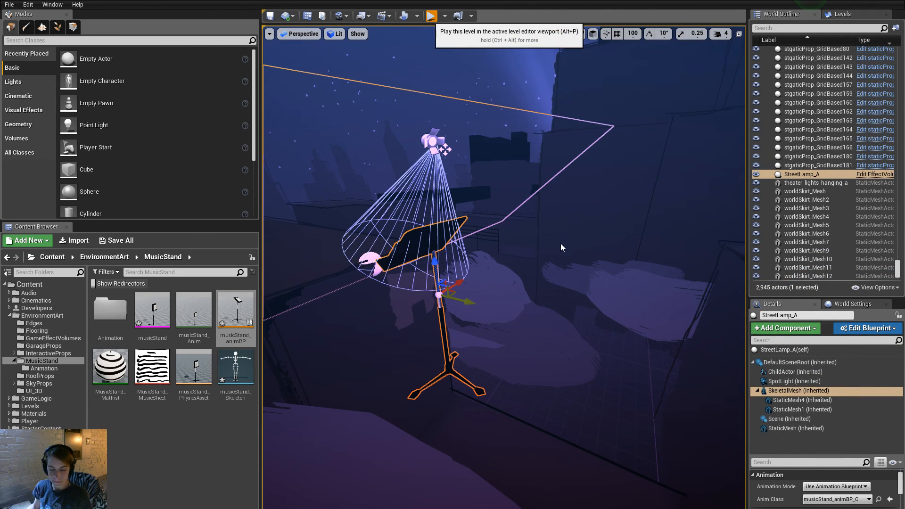
# Play the level in the full-screen viewport and enter the Opening level from the game menu.
pyautogui.click(430, 15)
pyautogui.press('F11')
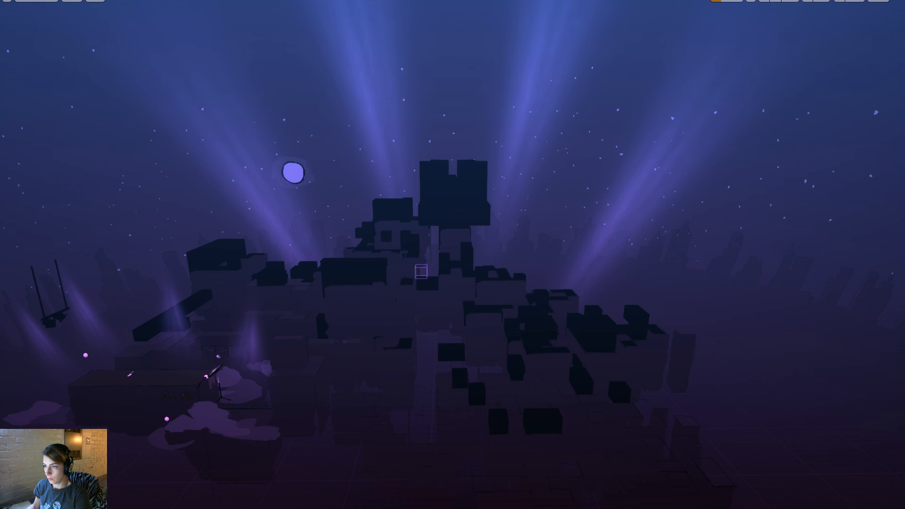
pyautogui.click(527, 196)
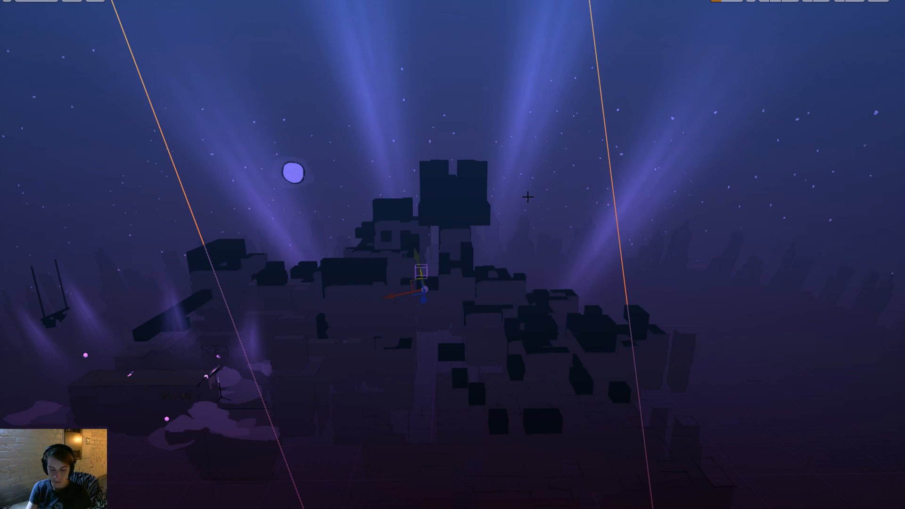
pyautogui.press('Escape')
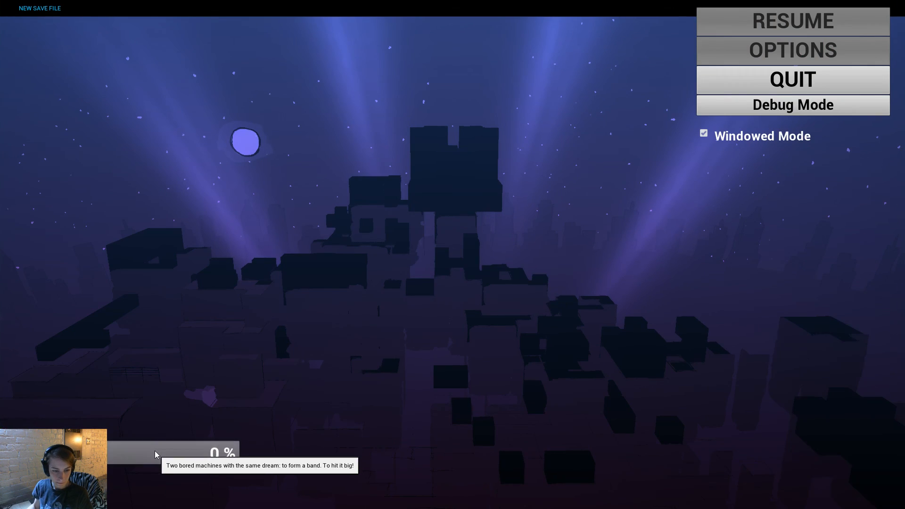
pyautogui.press('F11')
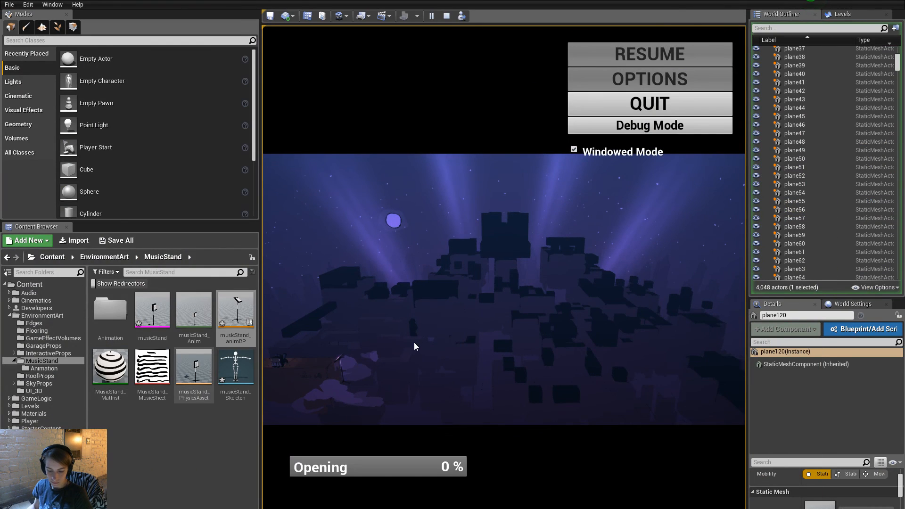
pyautogui.press('F11')
pyautogui.click(189, 458)
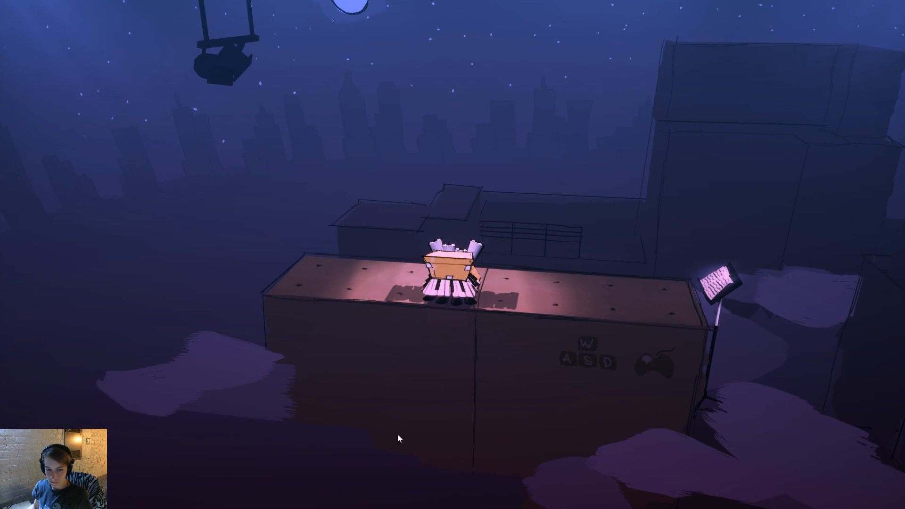
# Watch the music stand beside the starting platform in the Opening level and stop the play session.
pyautogui.moveTo(397, 434); pyautogui.dragTo(494, 429)
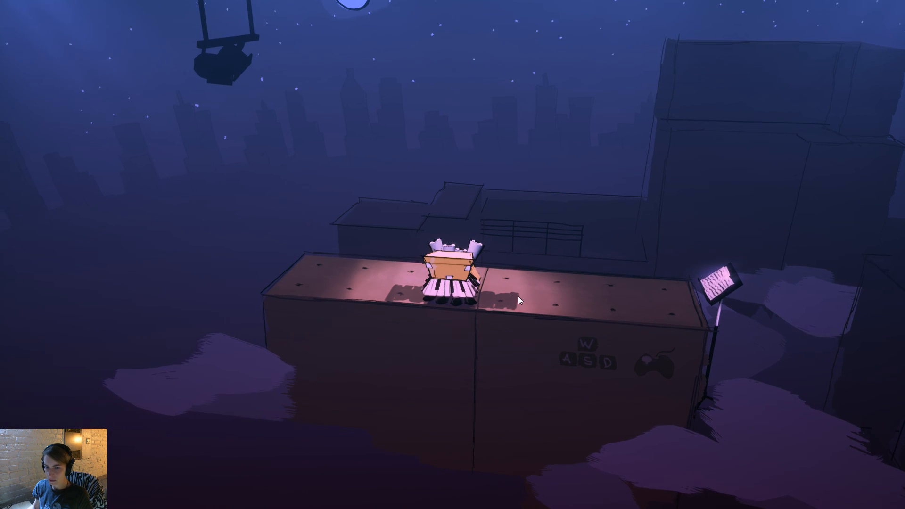
pyautogui.moveTo(519, 296); pyautogui.dragTo(629, 291)
pyautogui.press('Escape')
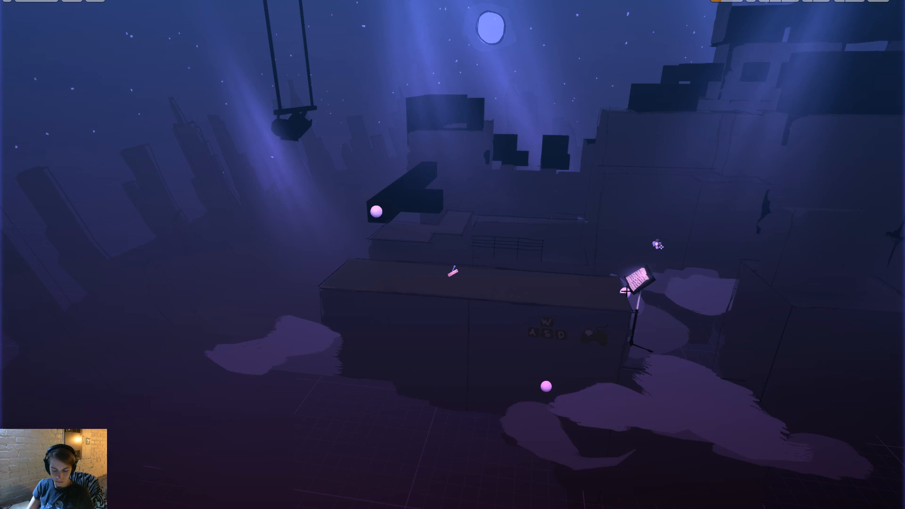
# Replay the Opening level, roll the character along the platform to the music stand, and stop playing.
pyautogui.hotkey('alt', 'p')
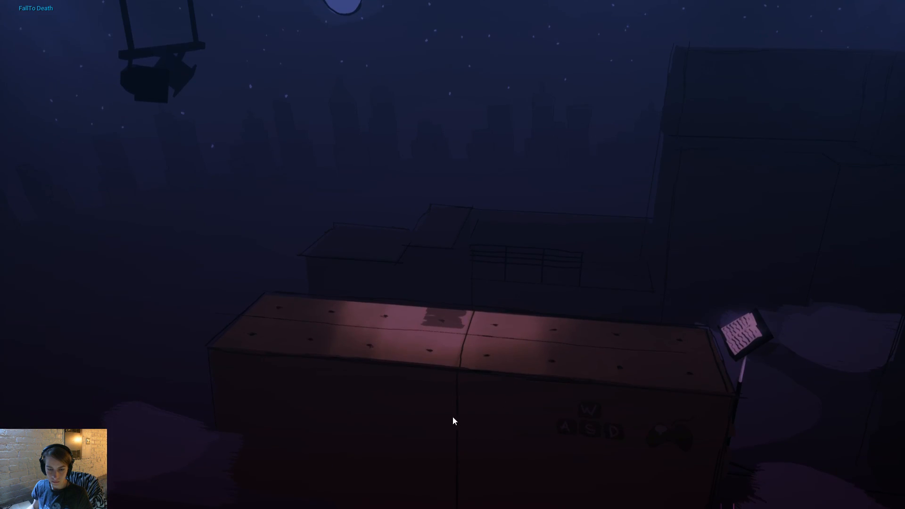
pyautogui.press('d')
pyautogui.press('d')
pyautogui.press('d')
pyautogui.press('d')
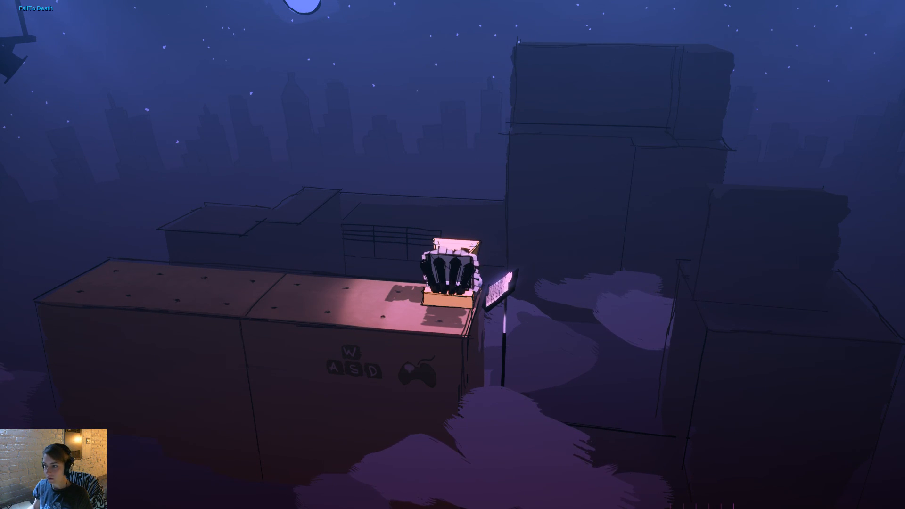
pyautogui.press('Escape')
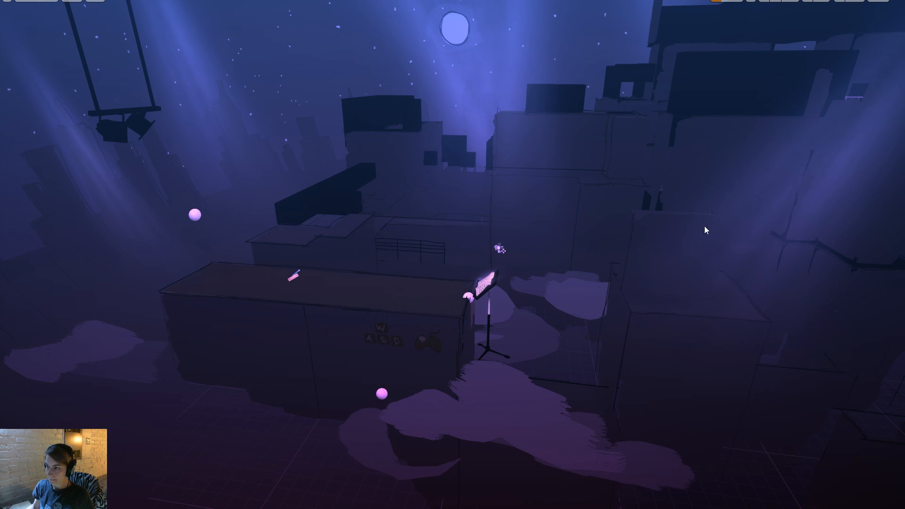
# Start another play session and enter the Opening level from the game menu in full screen.
pyautogui.hotkey('alt', 'p')
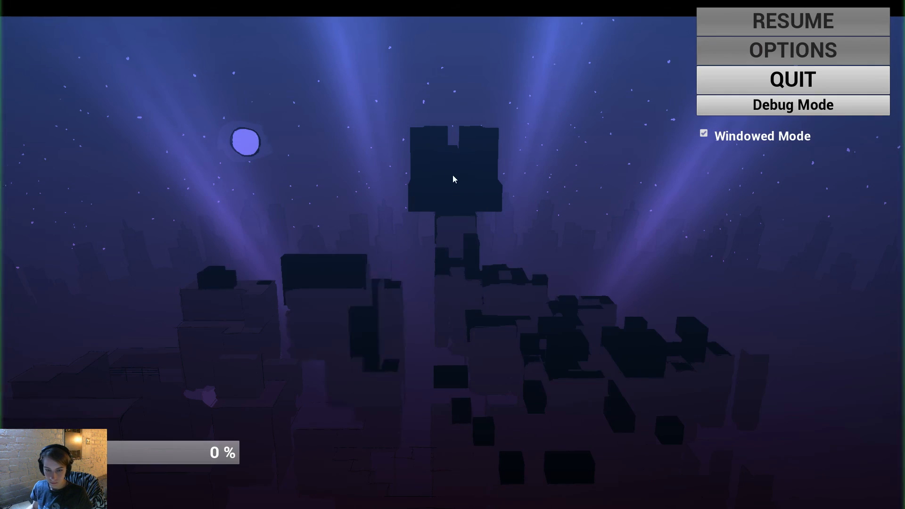
pyautogui.click(201, 451)
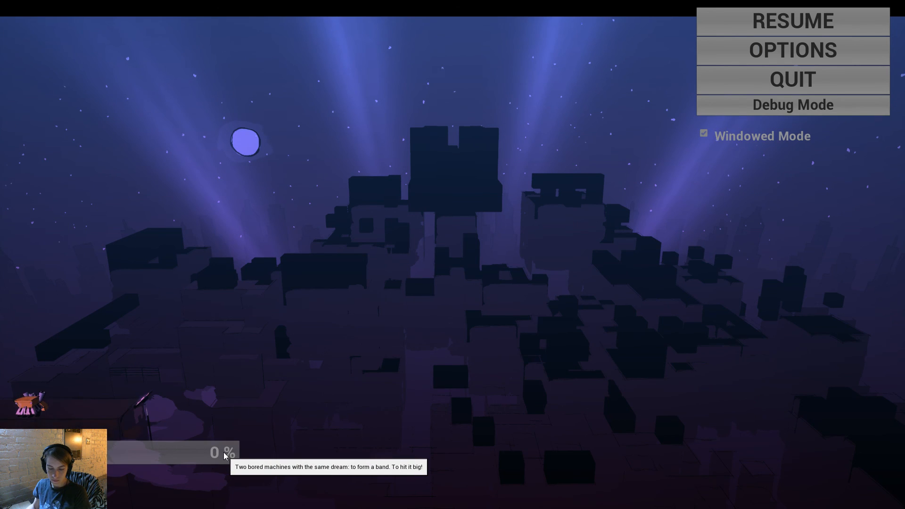
pyautogui.press('F11')
pyautogui.press('F11')
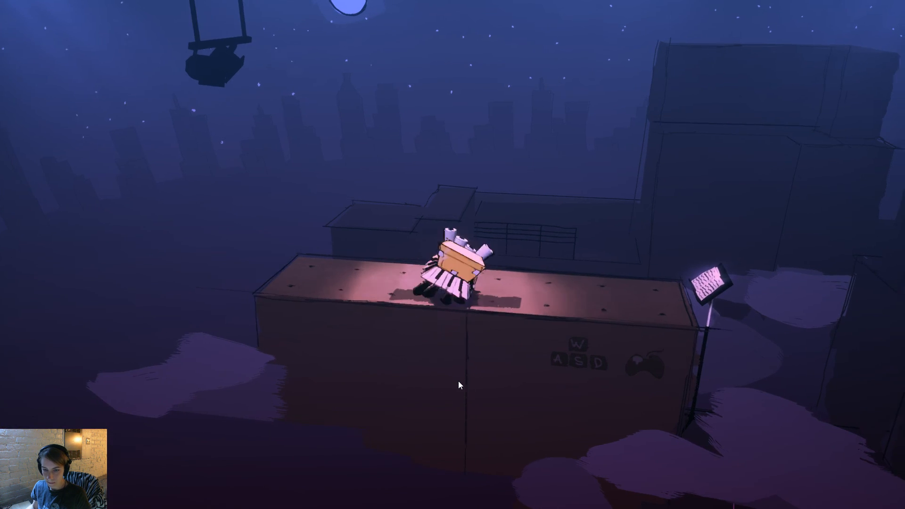
# Roll the character to the music stand on each successive platform to test how the stands behave in play.
pyautogui.press('d')
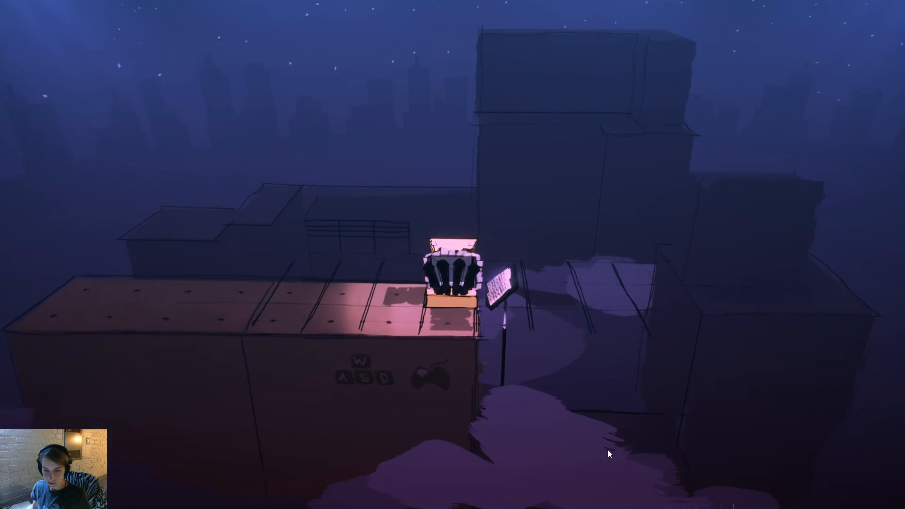
pyautogui.press('space')
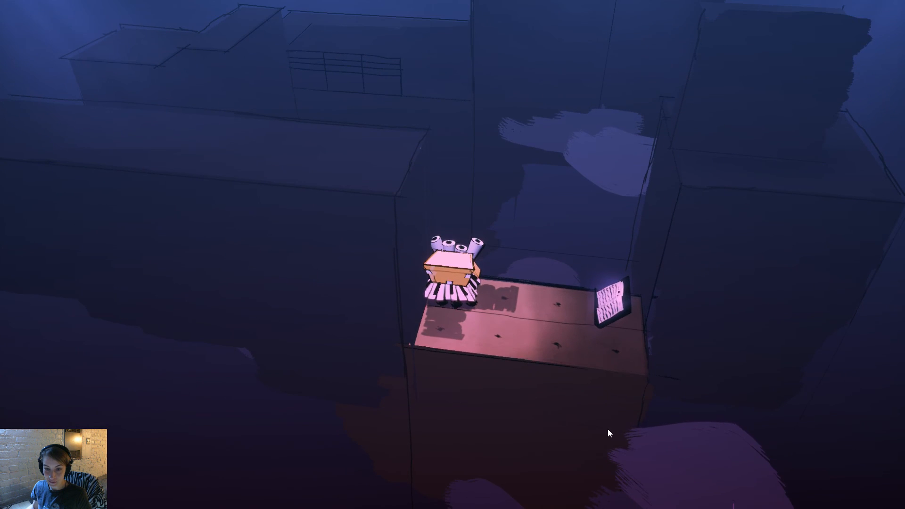
pyautogui.press('d')
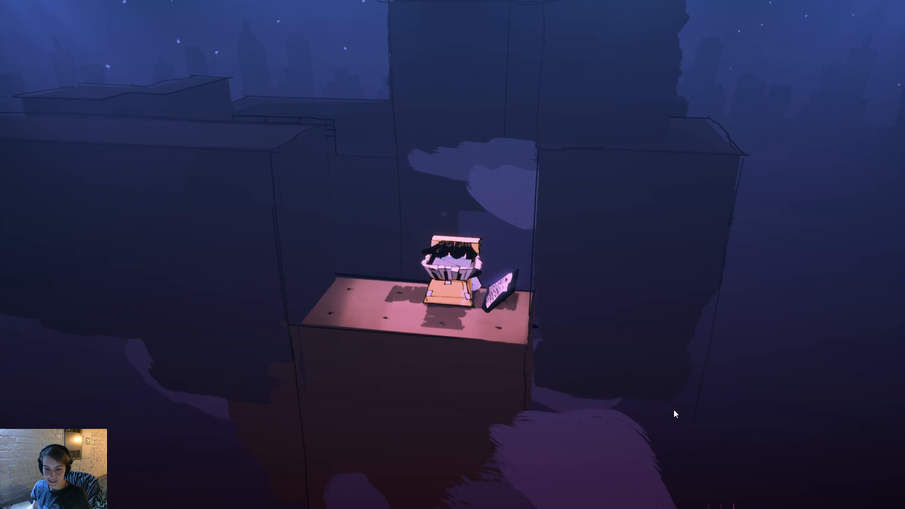
pyautogui.press('d')
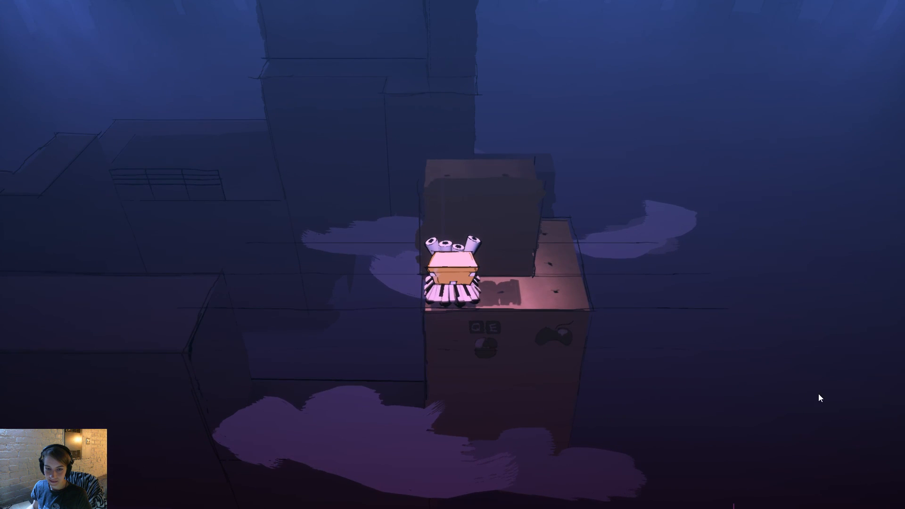
pyautogui.press('d')
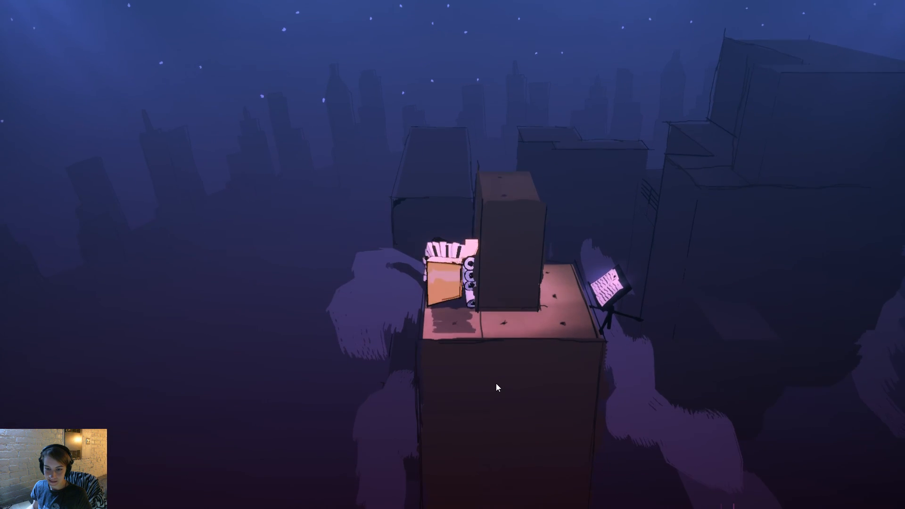
pyautogui.press('d')
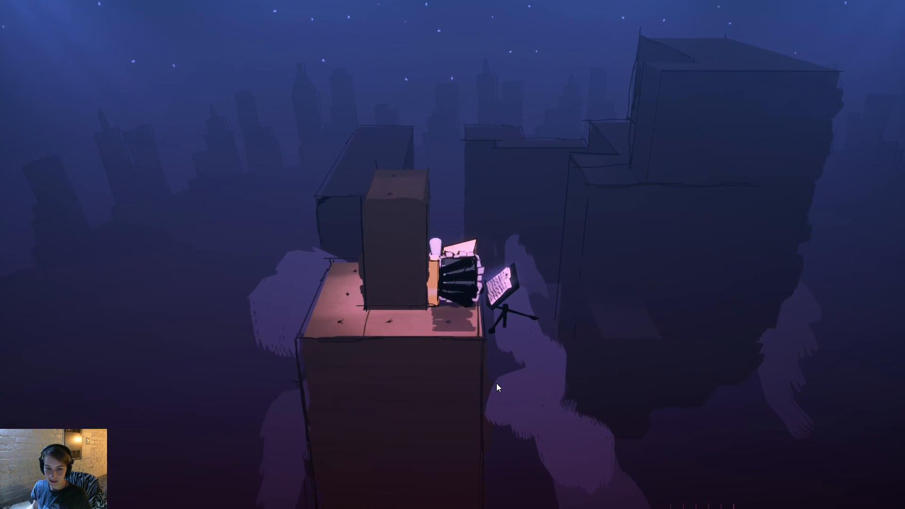
# Jump and roll the character across the following platforms, end the play session and leave the full-screen view.
pyautogui.press('space')
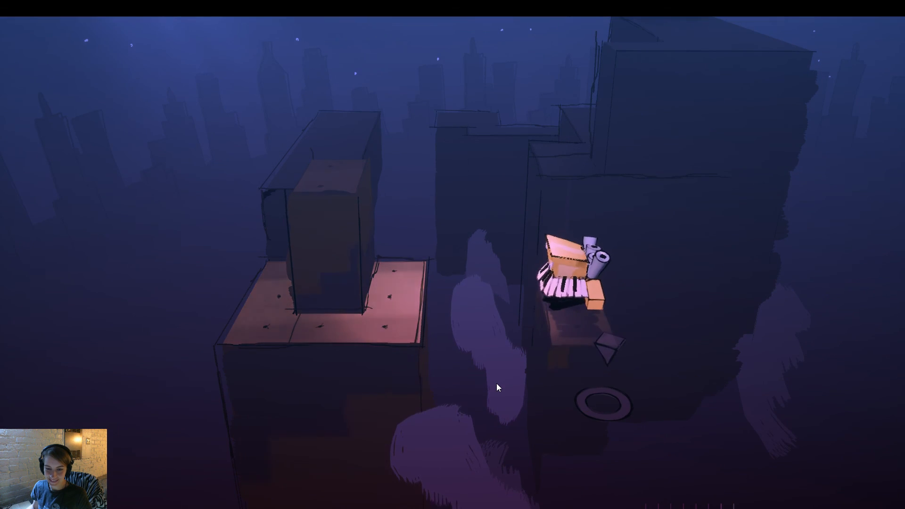
pyautogui.press('d')
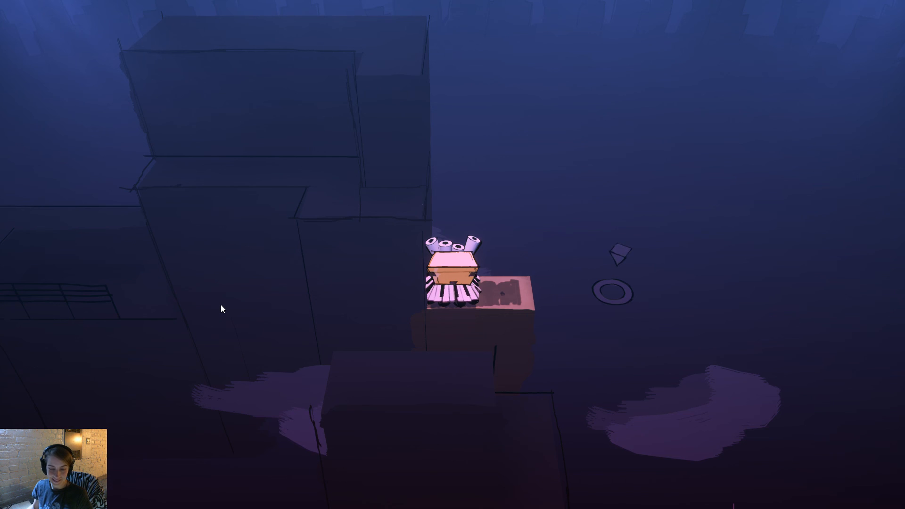
pyautogui.press('Tab')
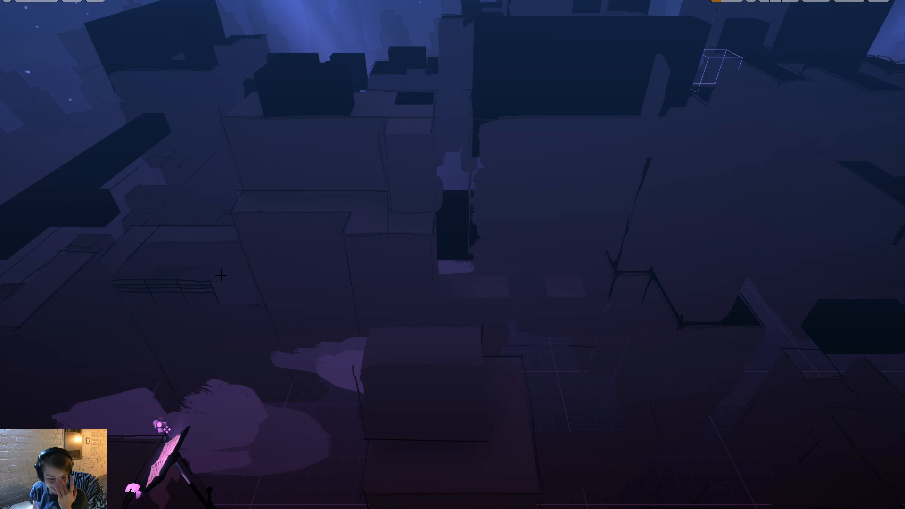
pyautogui.press('Tab')
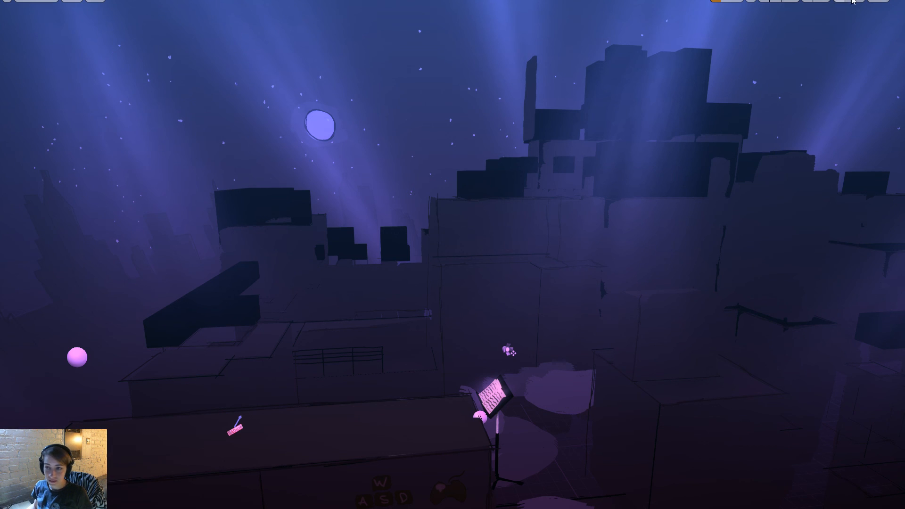
pyautogui.press('Escape')
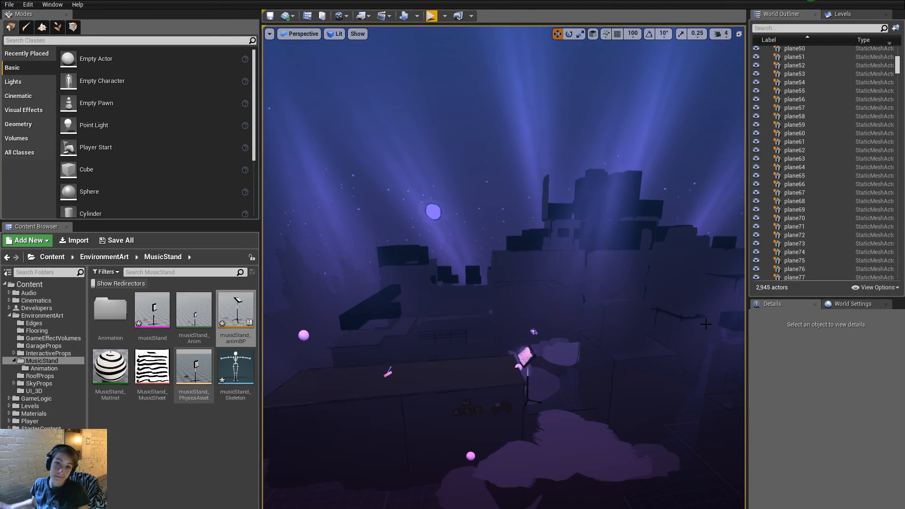
# Save all levels and assets, retry the OpeningLevels_AllGeo map once and skip it to let the save continue.
pyautogui.click(9, 4)
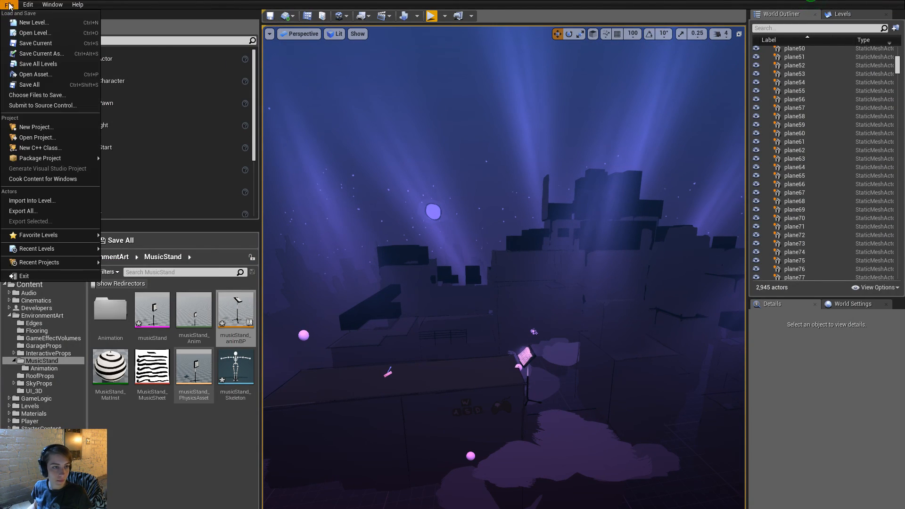
pyautogui.click(40, 84)
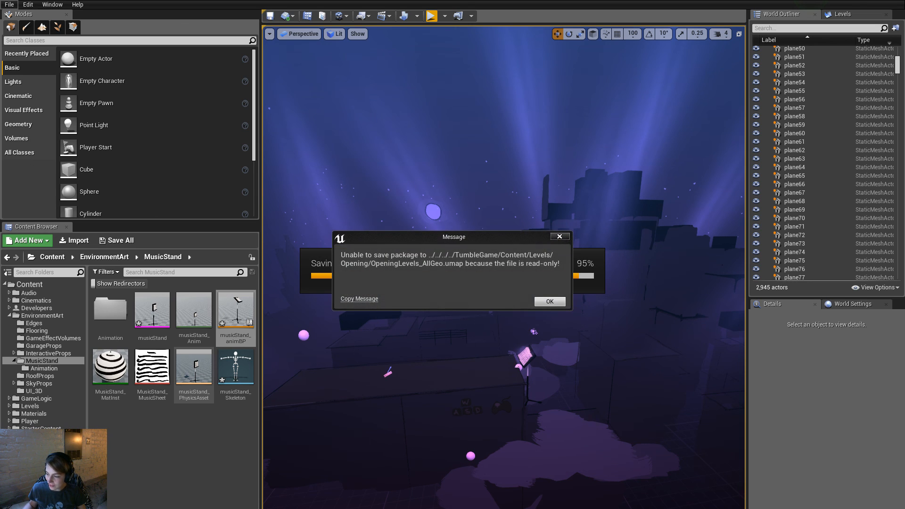
pyautogui.click(550, 302)
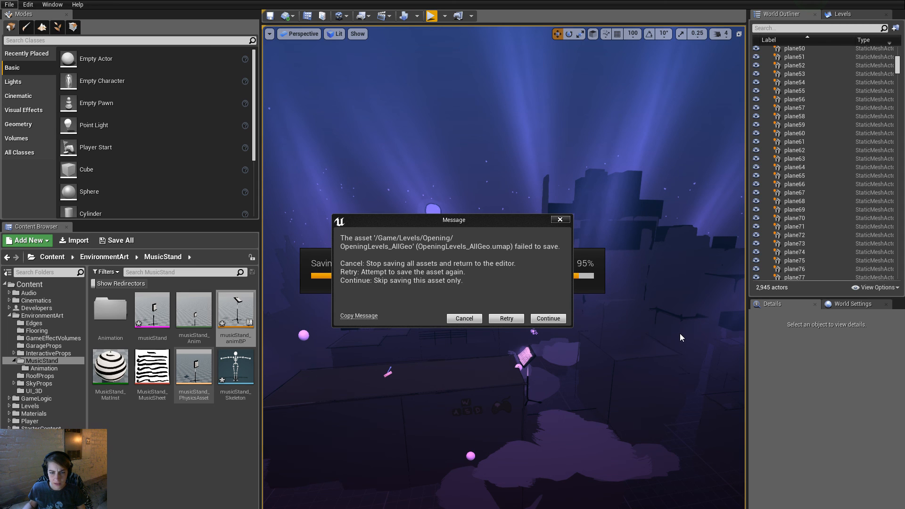
pyautogui.click(490, 316)
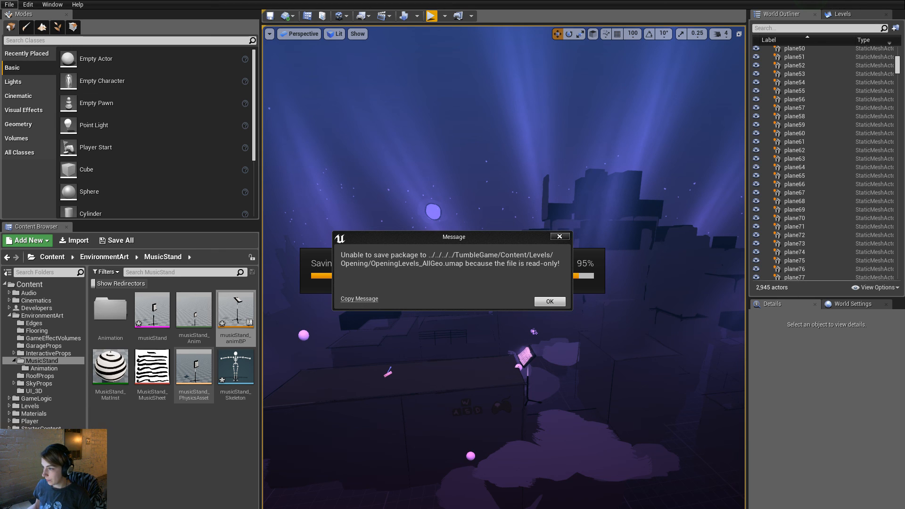
pyautogui.click(541, 301)
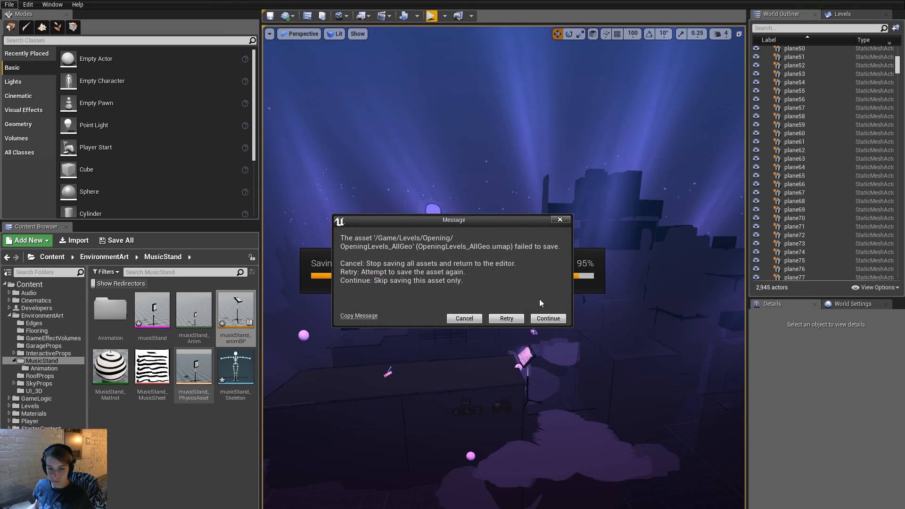
pyautogui.click(546, 318)
# Save everything again, checking out the selected unsaved asset from source control.
pyautogui.click(7, 6)
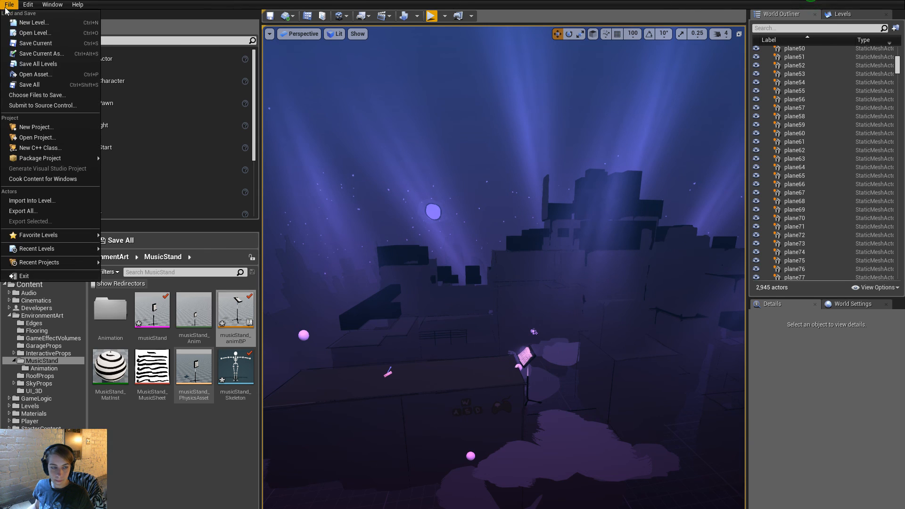
pyautogui.click(30, 85)
pyautogui.click(510, 358)
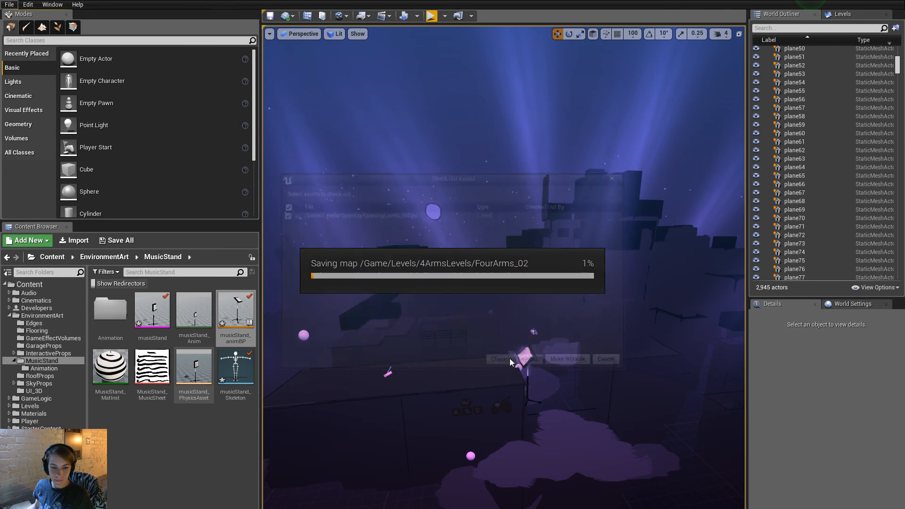